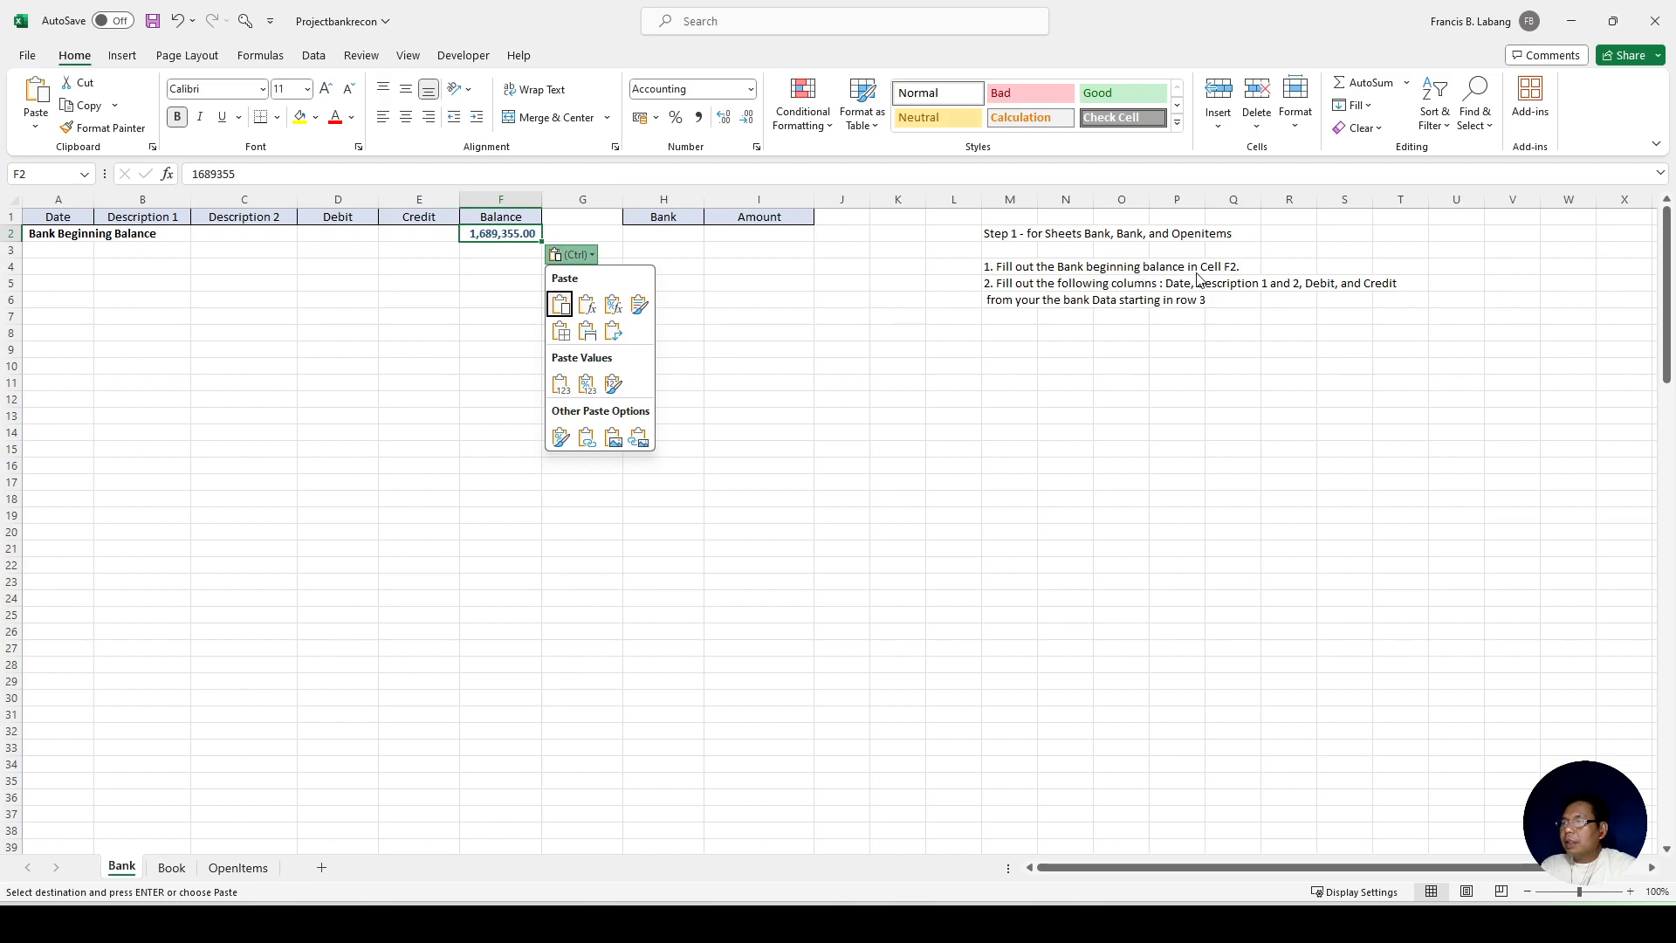
# Step: Paste the copied bank transactions into the Bank sheet's Date through Credit columns, starting at cell A3
pyautogui.press('Escape')
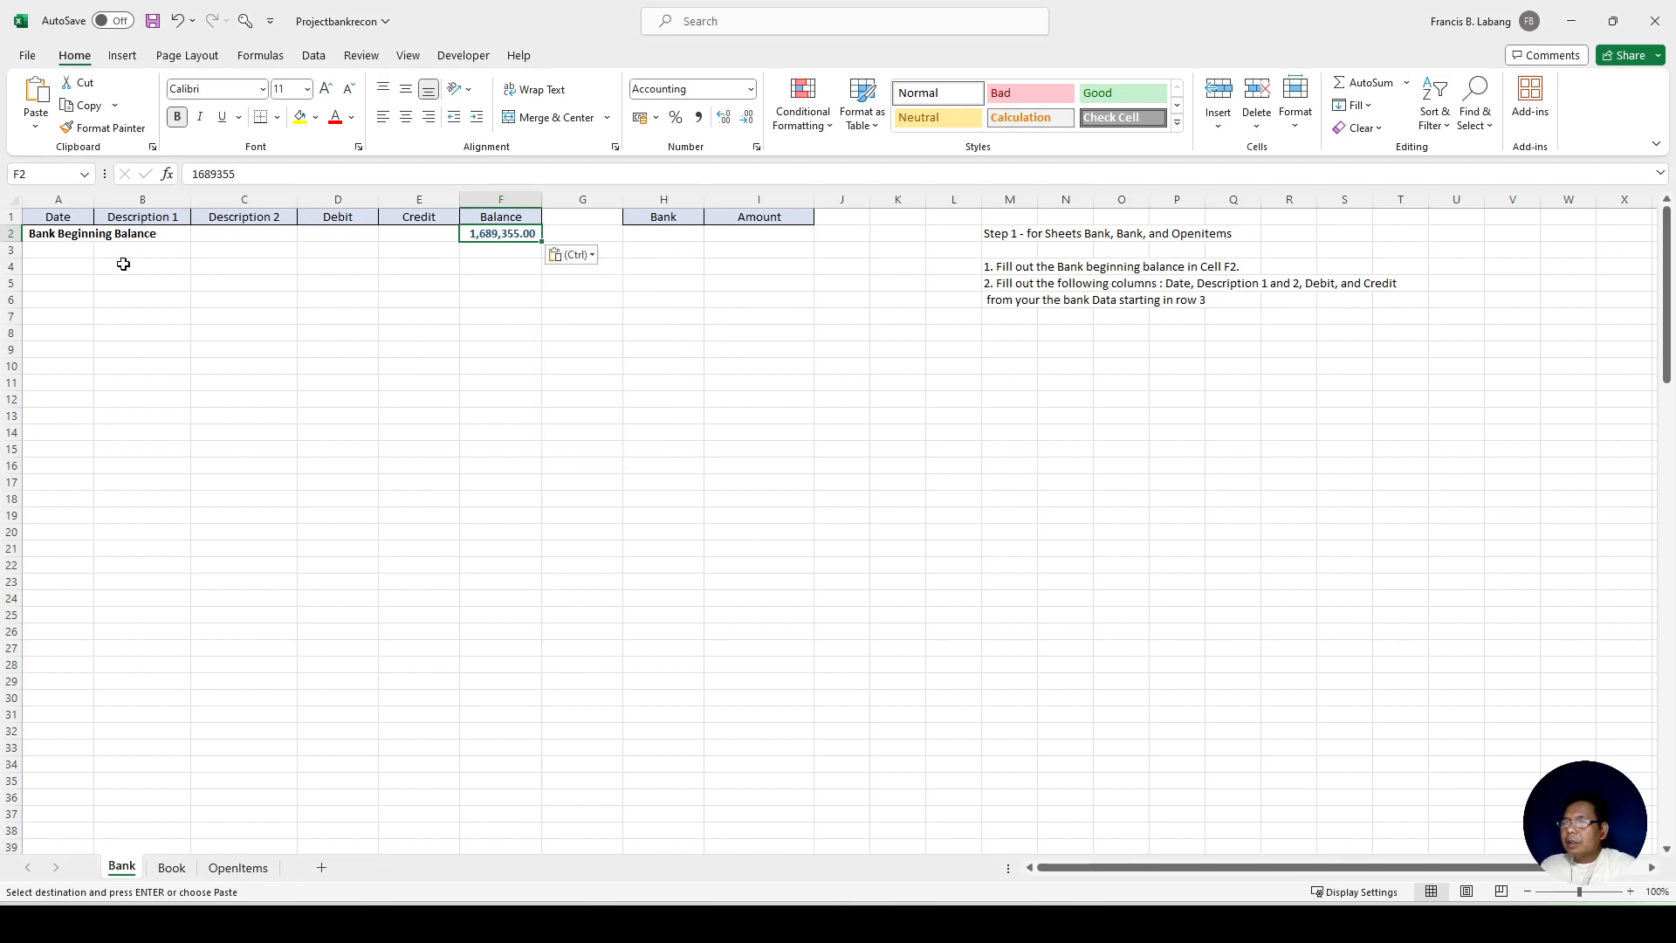
pyautogui.moveTo(88, 257); pyautogui.dragTo(385, 318)
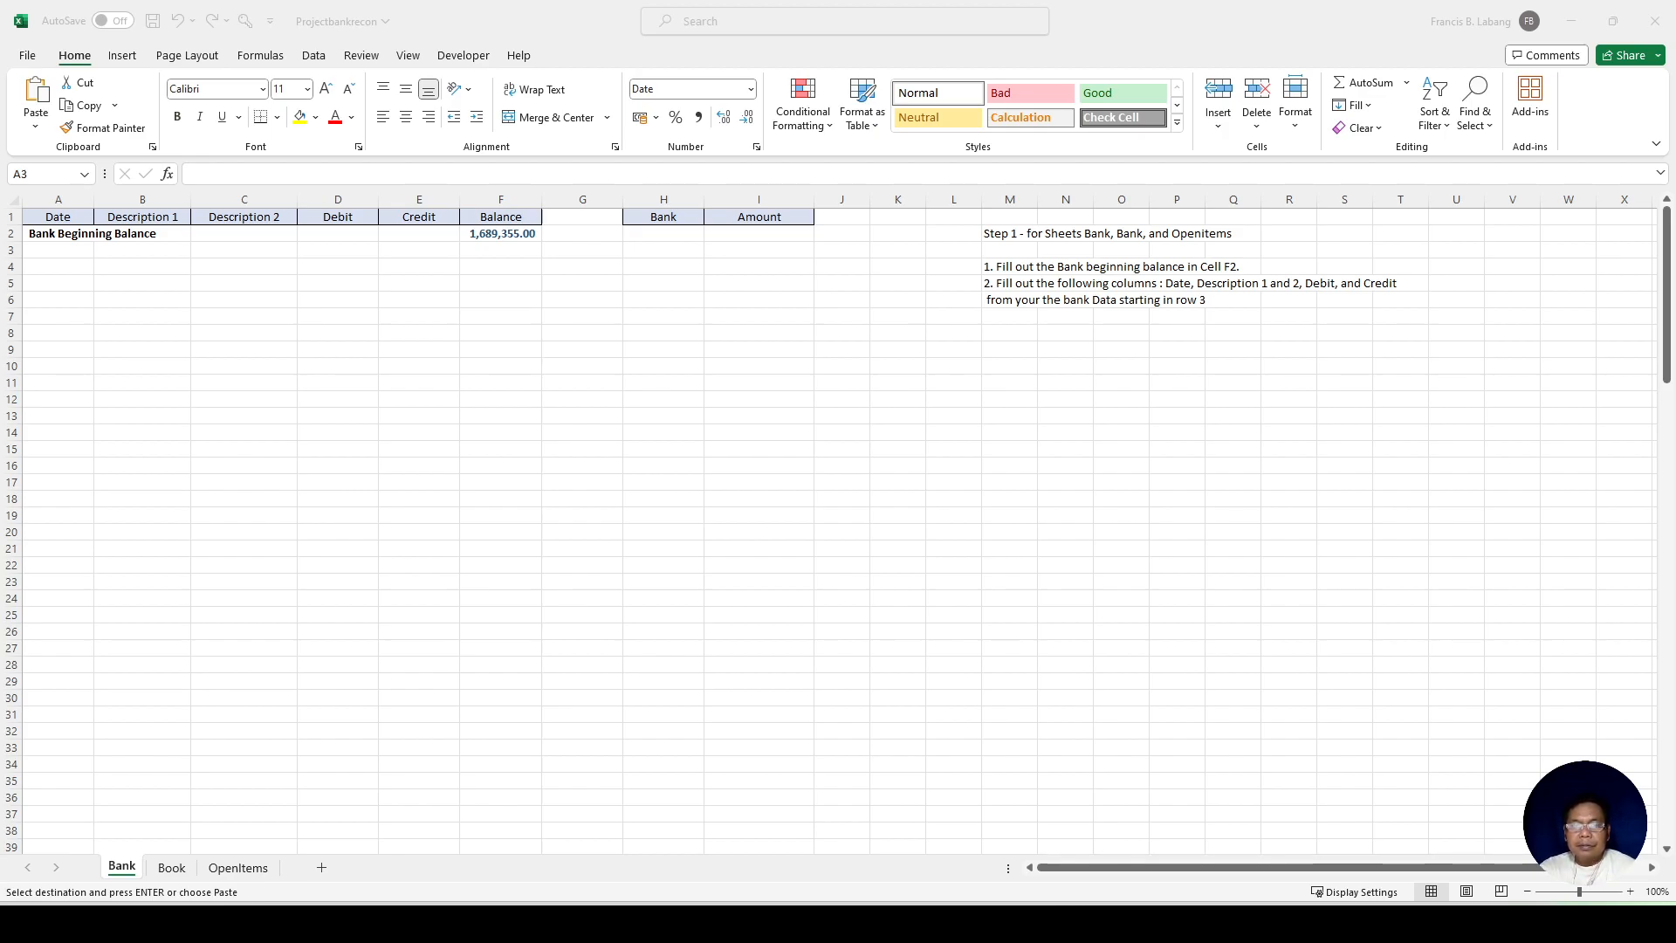
pyautogui.click(90, 251)
pyautogui.hotkey('ctrl', 'v')
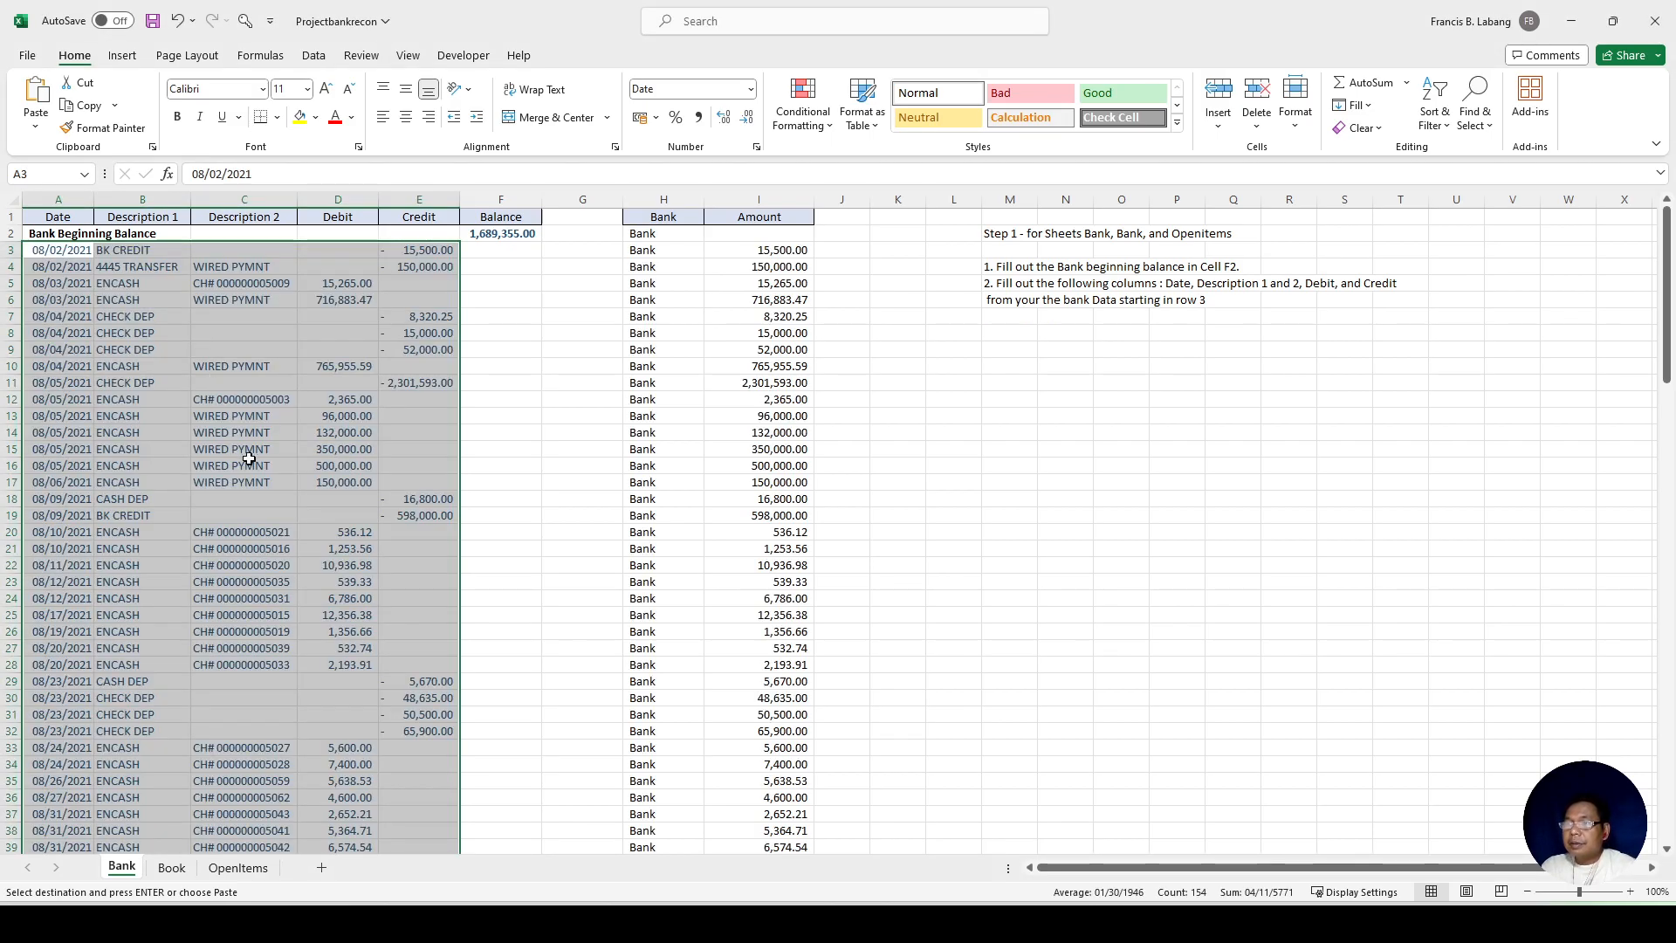
pyautogui.click(249, 465)
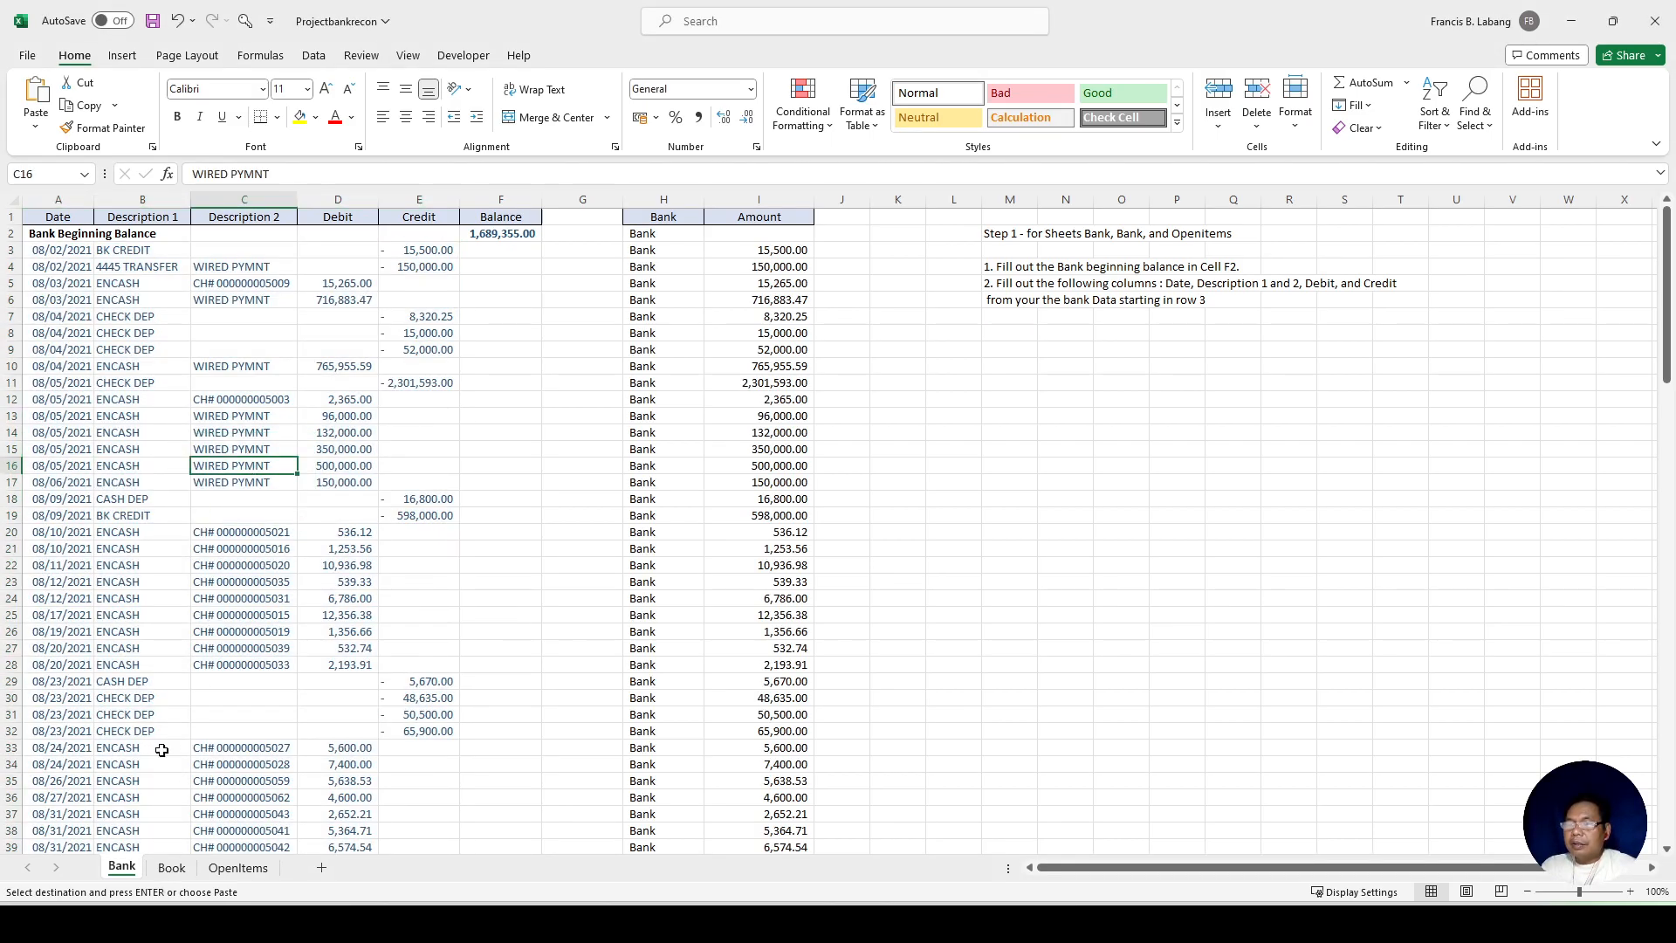
pyautogui.click(75, 251)
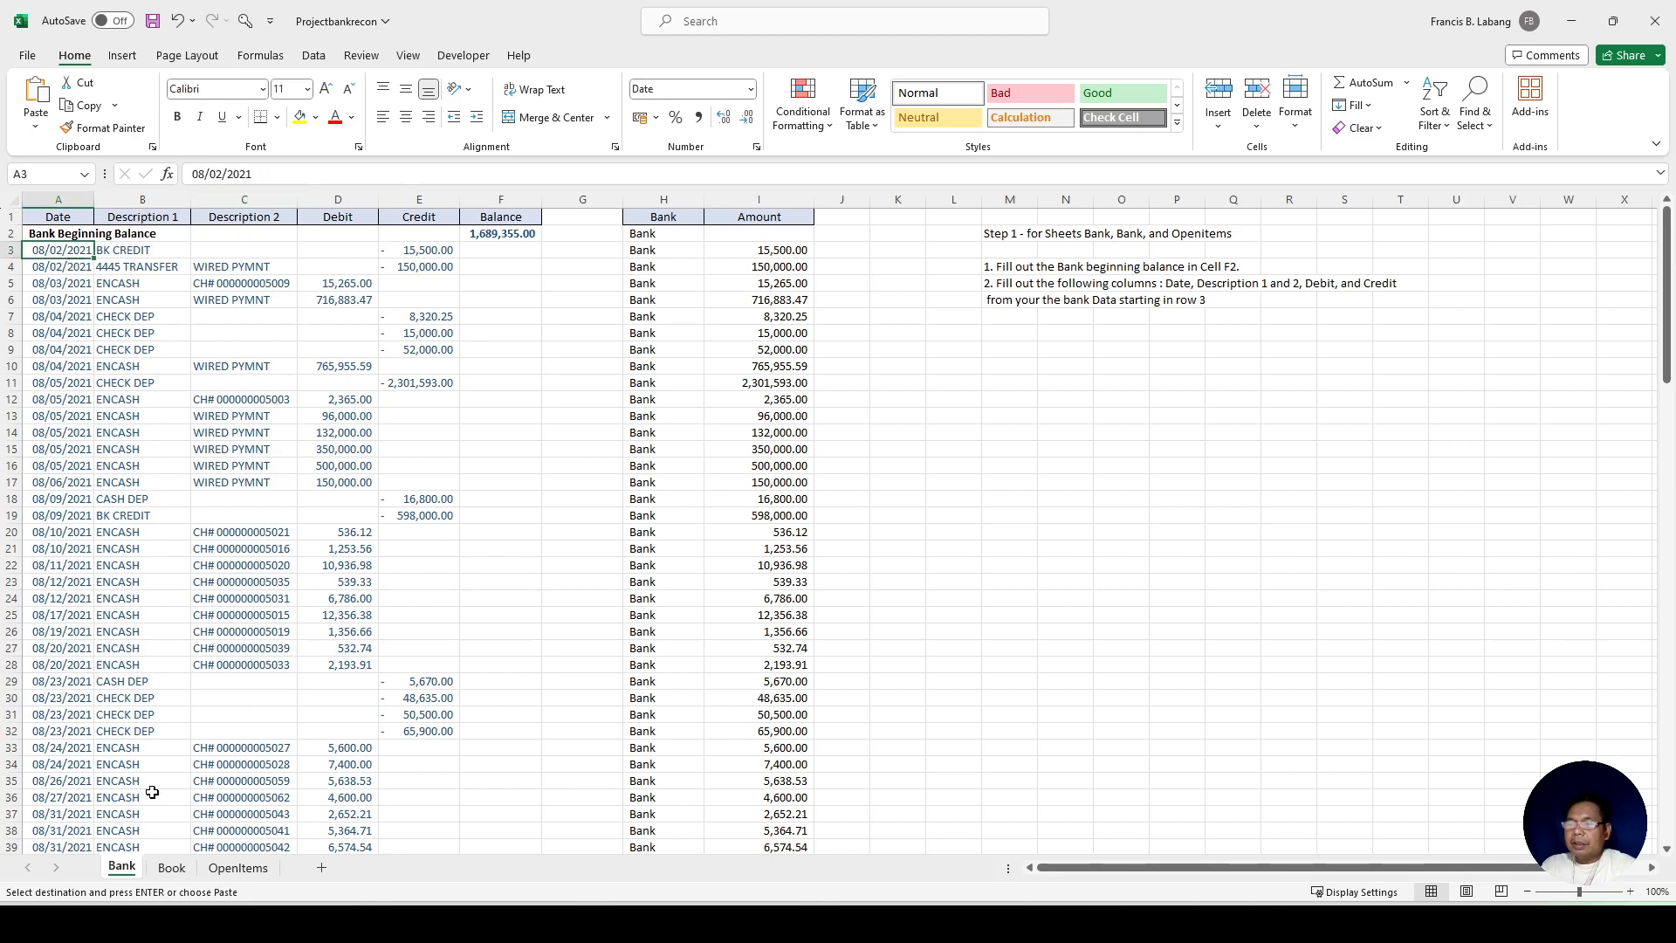
# Step: Enter the book beginning balance =1653396.06 in cell F2 of the Book sheet
pyautogui.click(171, 868)
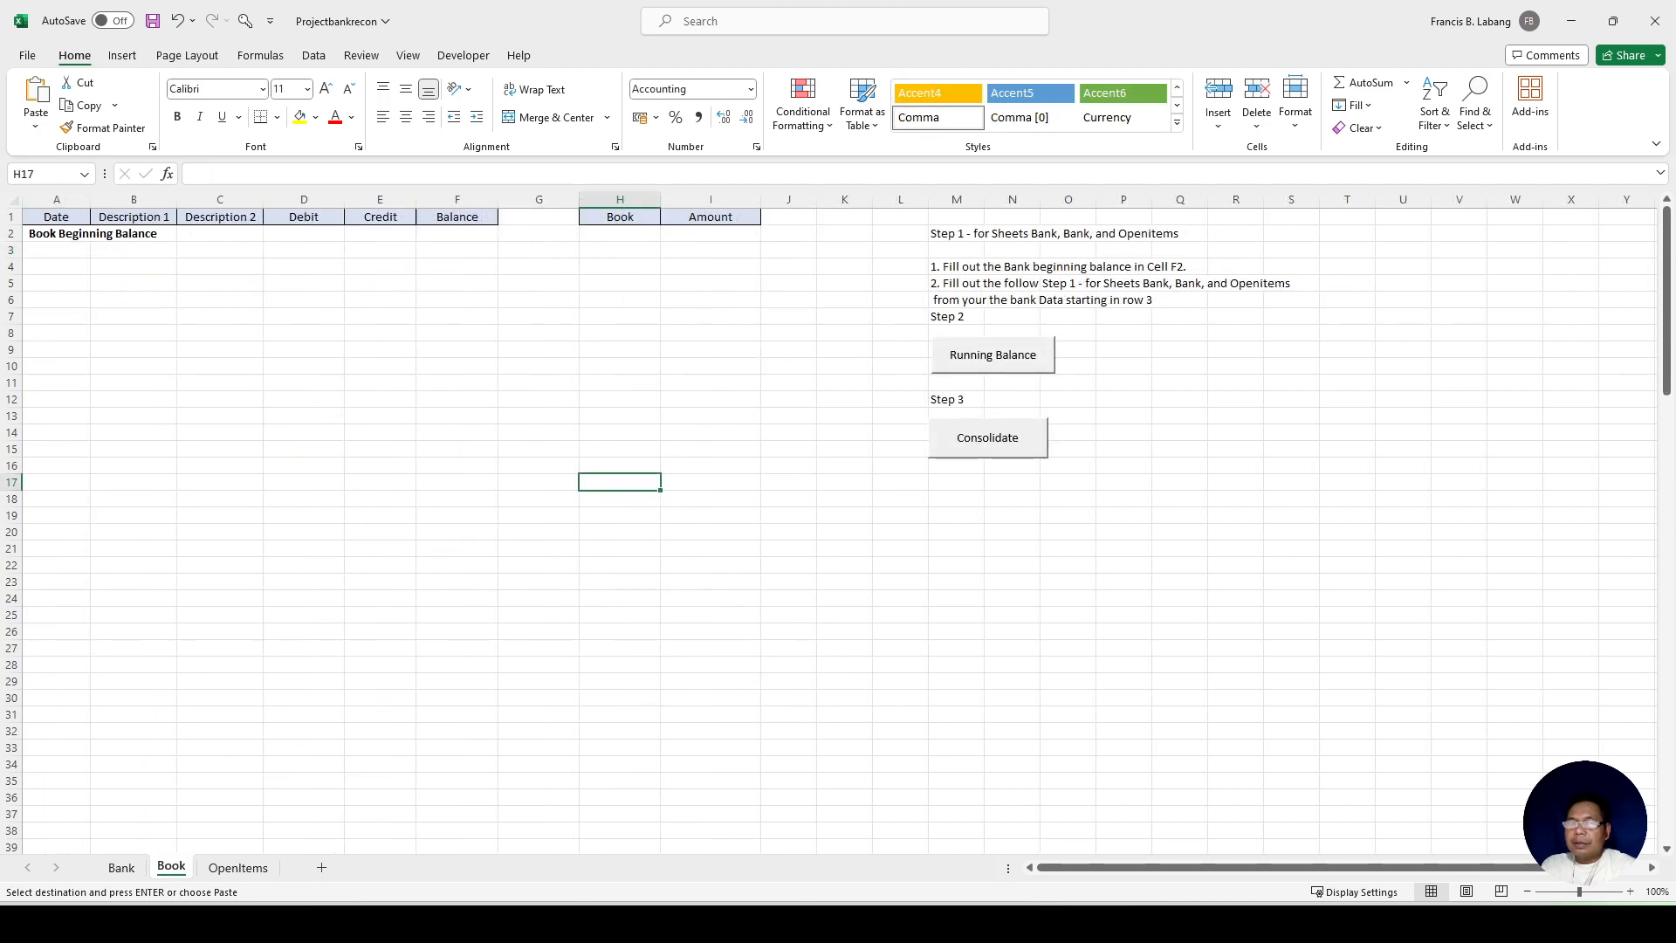
pyautogui.hotkey('alt', 'Tab')
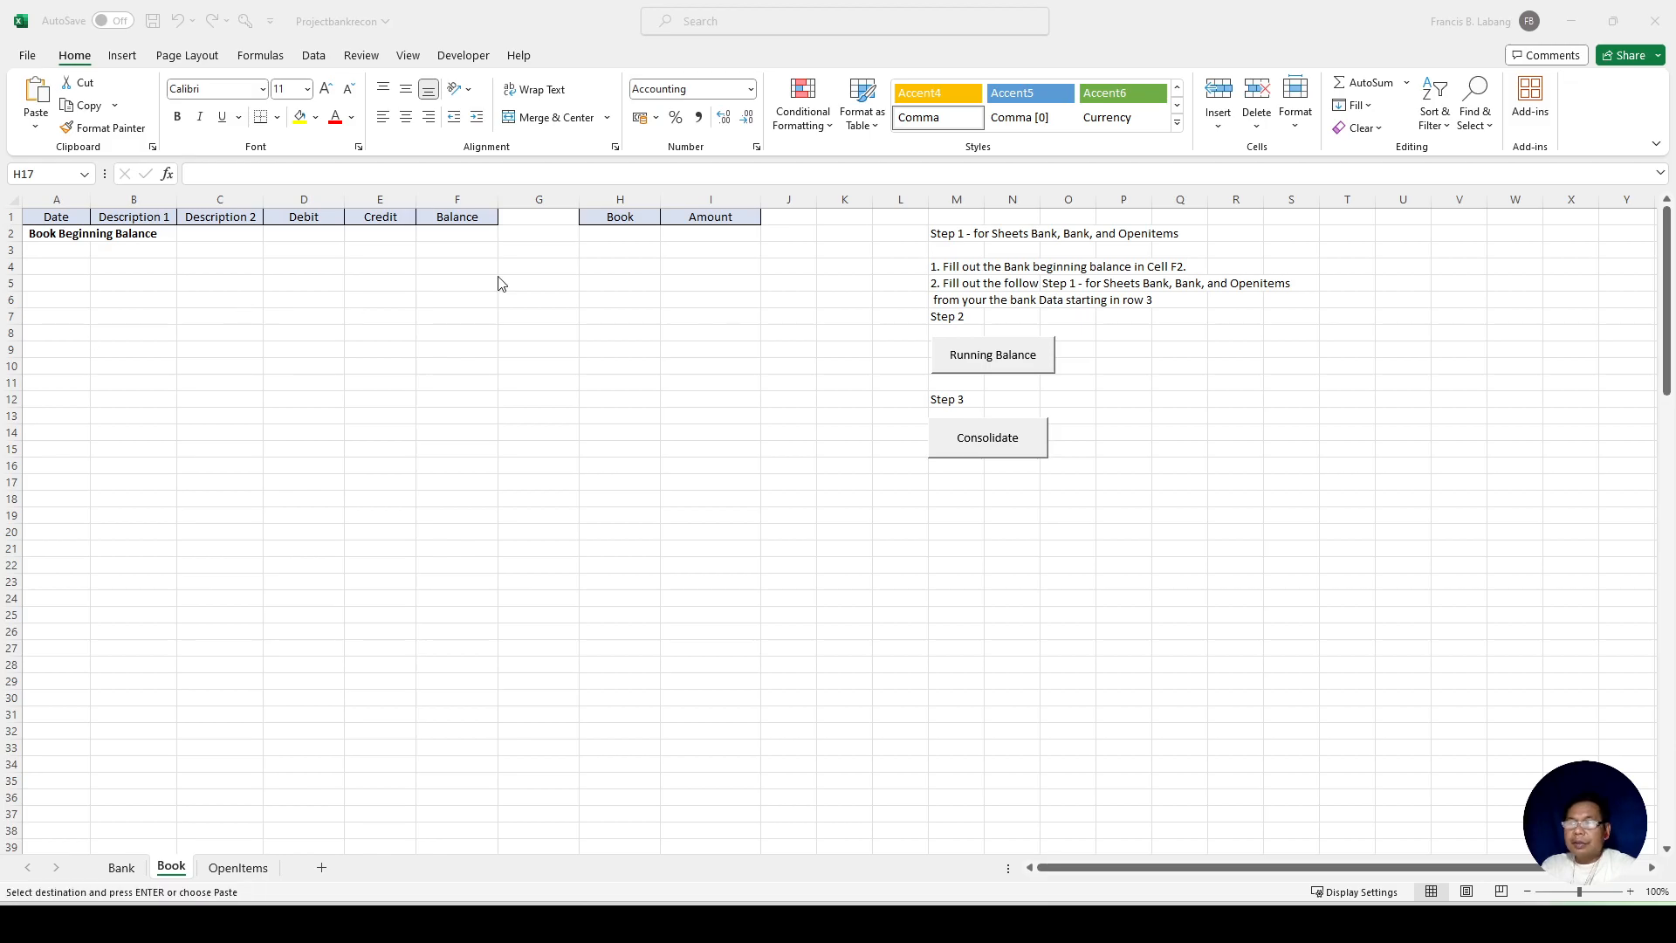
pyautogui.hotkey('alt', 'Tab')
pyautogui.click(459, 235)
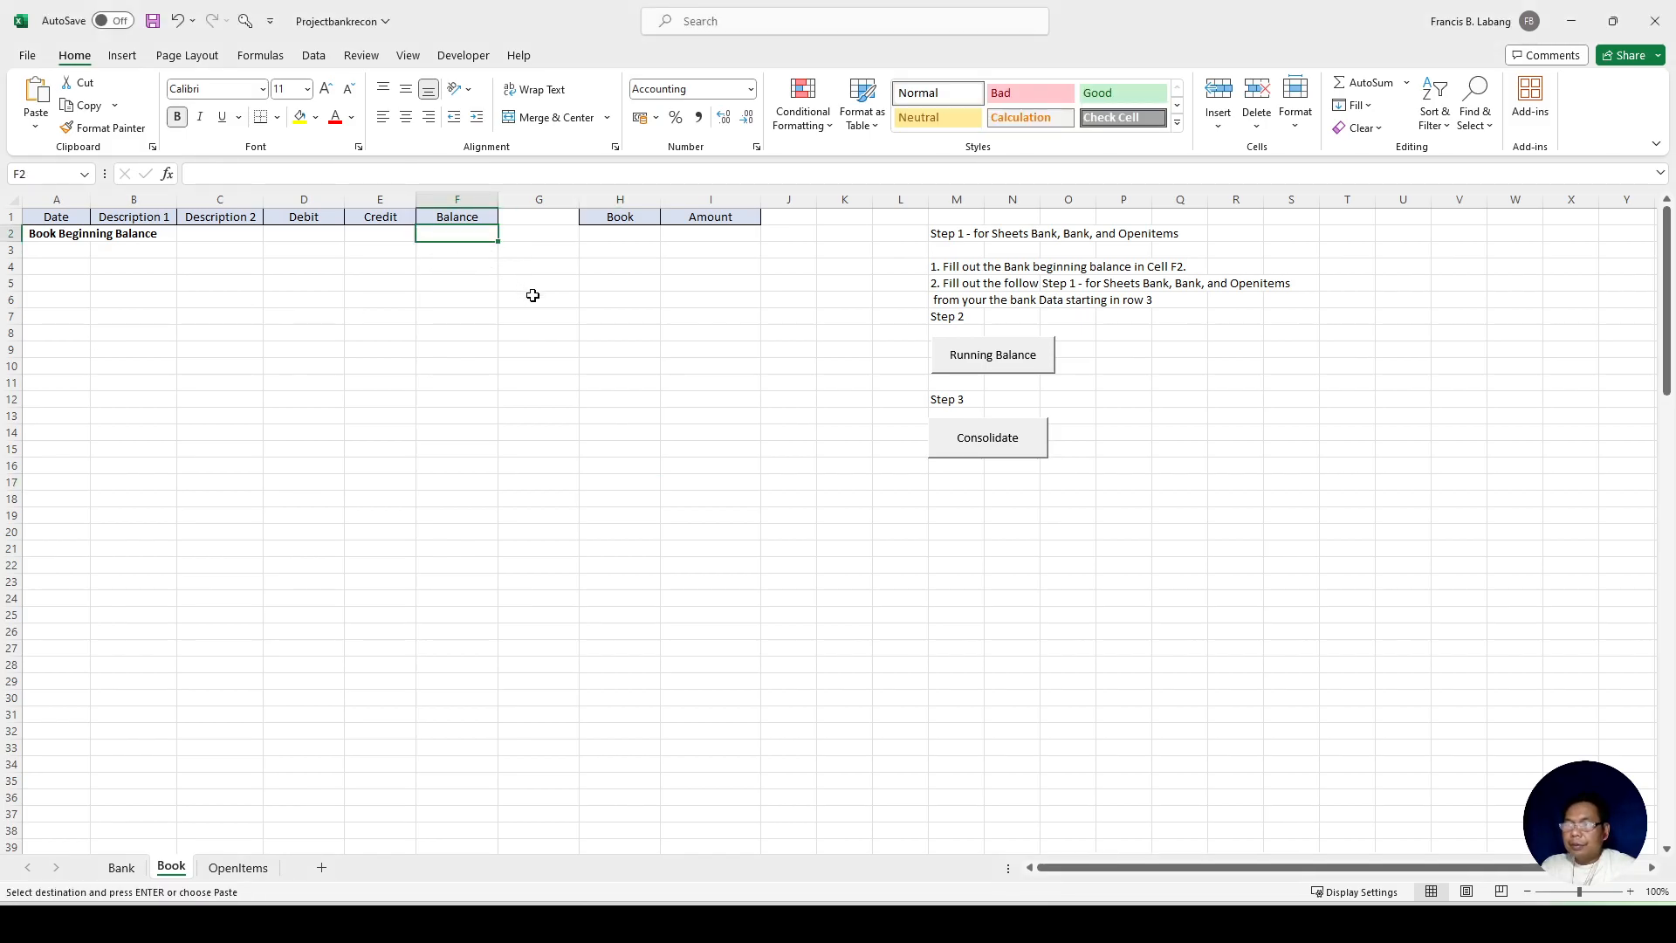
pyautogui.write('=1653396.06')
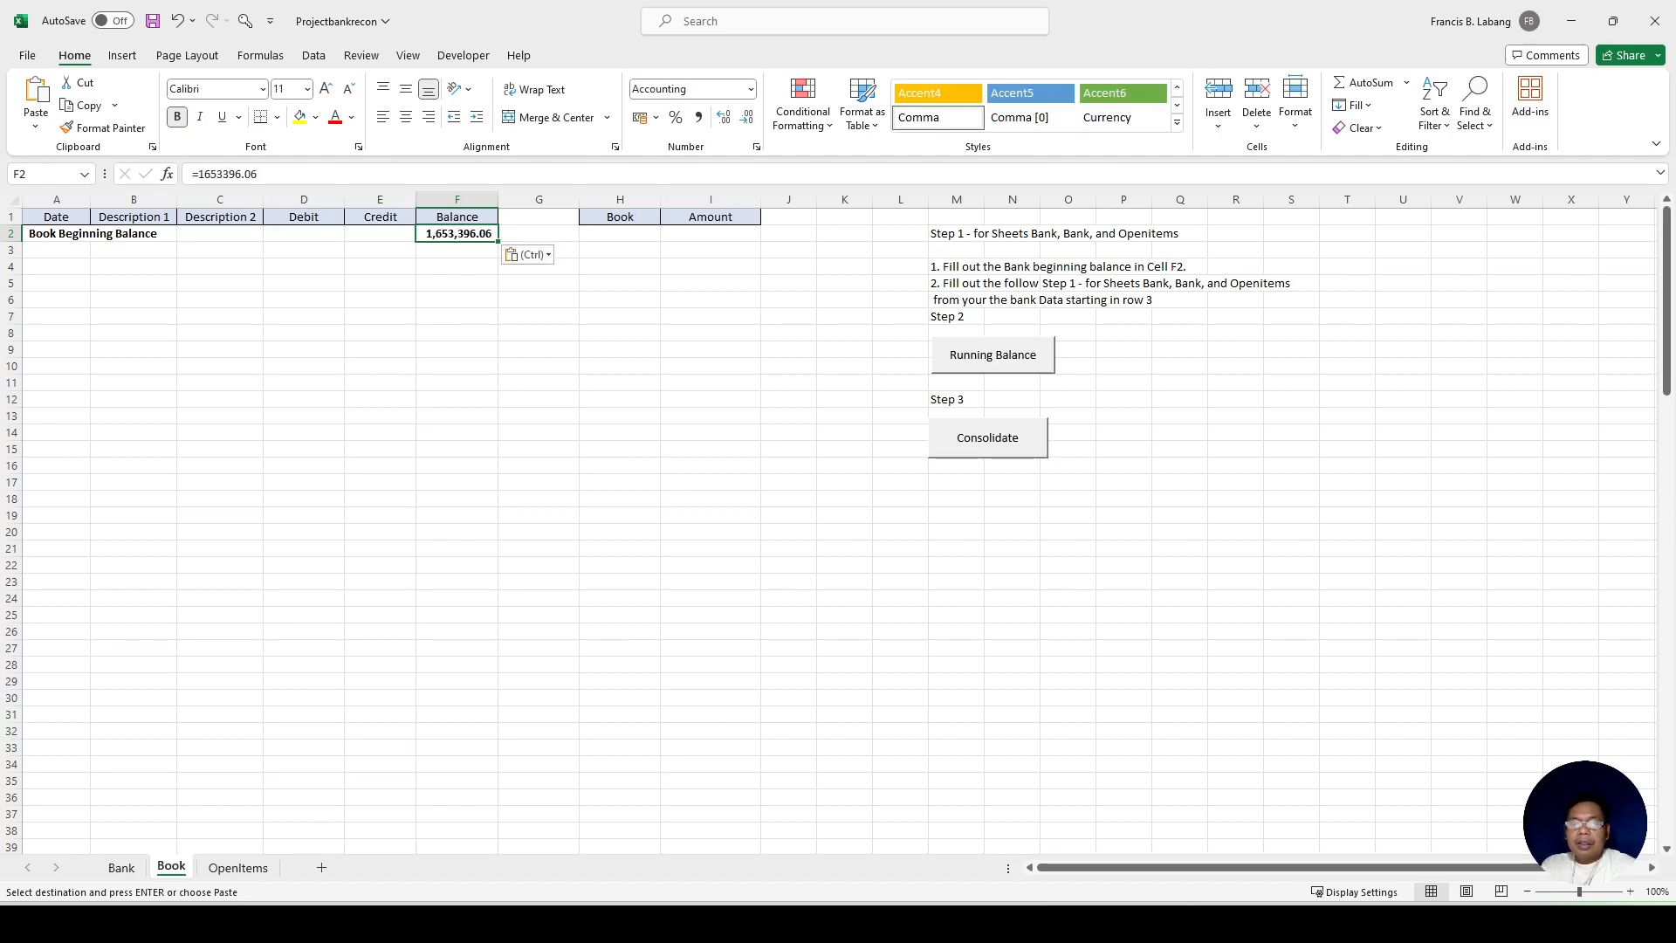
# Step: Paste the book transactions from the source data into the Book sheet's Date through Credit columns, starting at cell A3
pyautogui.hotkey('alt', 'Tab')
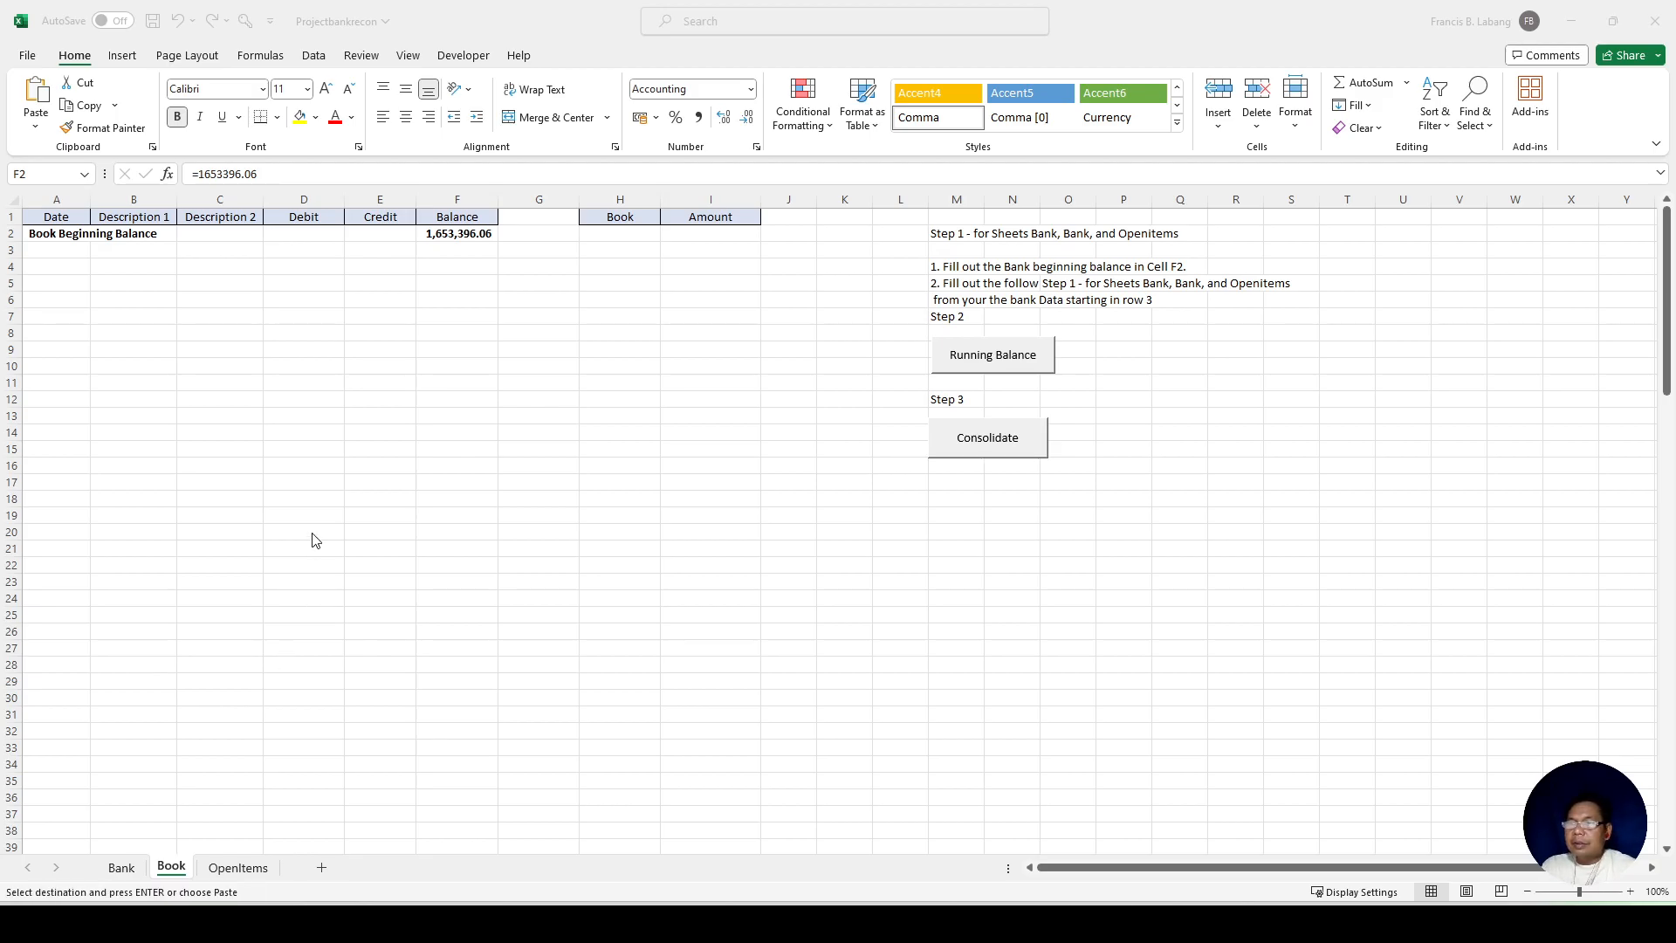
pyautogui.hotkey('alt', 'Tab')
pyautogui.click(66, 255)
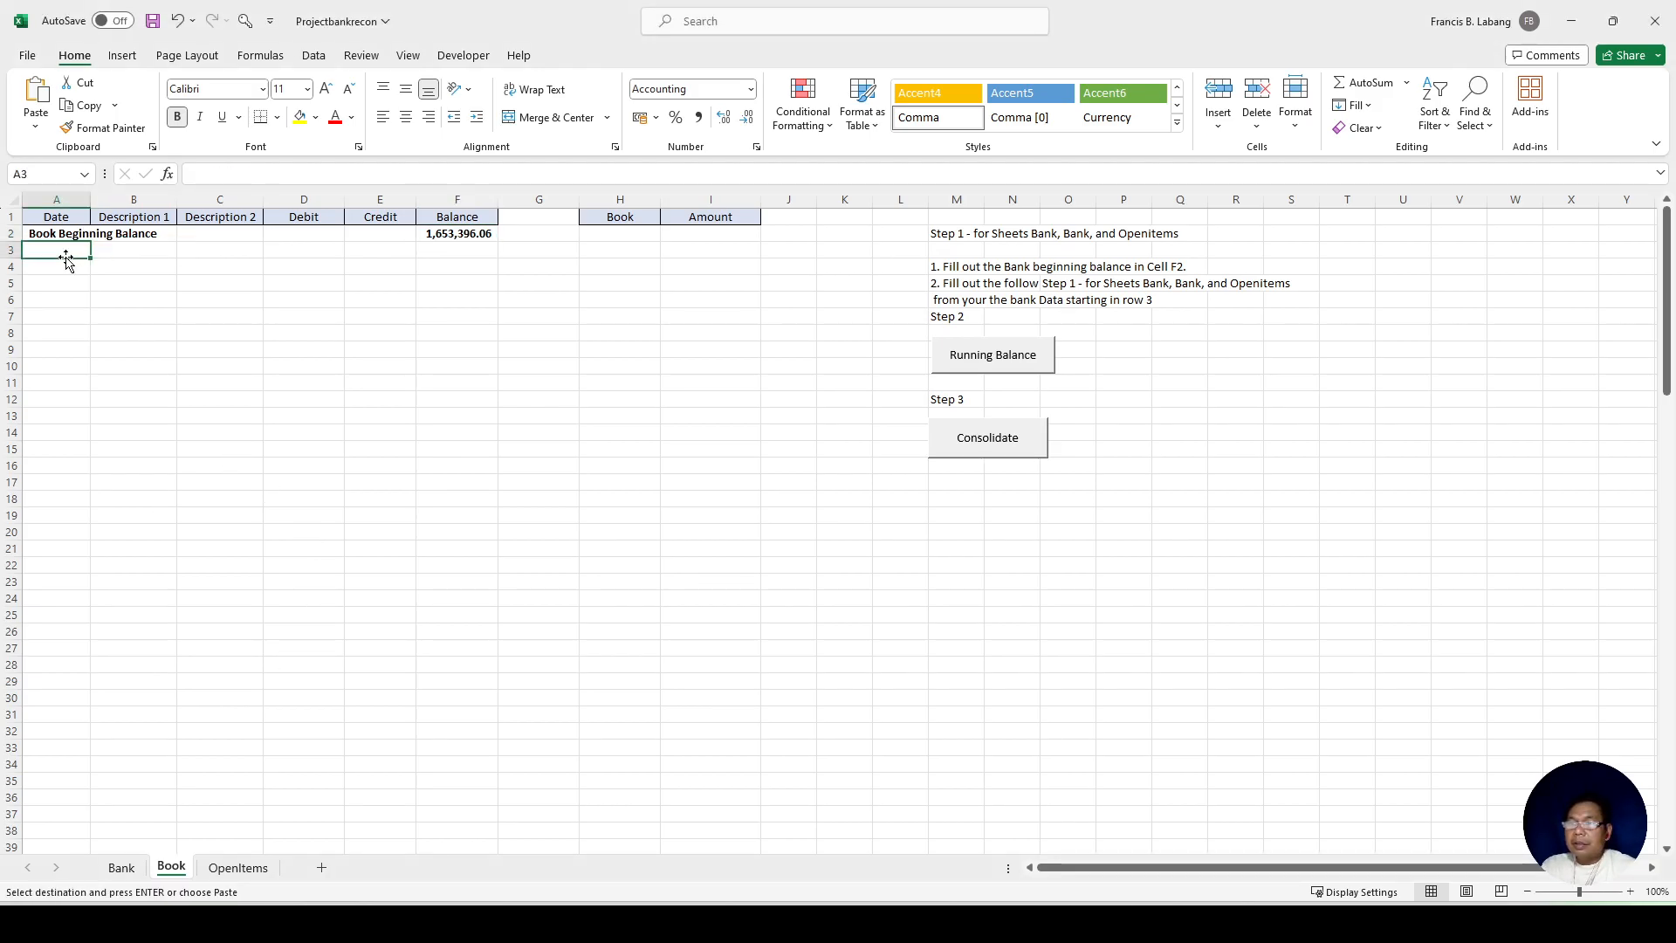
pyautogui.write('08/02/2021\tDeposit\t\t15,500.00\t 08/02/2021\tonline paymnt\t\t150,000.00\t 08/04/2021\tDeposit\t\t8,320.25\t 08/04/2021\tDeposit\t\t15,000.00\t 08/04/2021\tDeposit\t\t52,000.00\t 08/05/2021\tDeposit\t\t2,301,593.00\t 08/06/2021\tonline paymnt\t\t\t- 150,000.00 08/09/2021\tDeposit\t\t16,800.00\t 08/09/2021\tDeposit\t\t598,000.00\t 08/13/2021\tCH# 5051\t\t\t- 3,650.00 08/20/2021\tCH# 5039\t\t\t- 532.74 08/20/2021\tCH# 5034\t\t\t- 2,354.00 08/23/2021\tCASH DEP\t\t5,670.00\t 08/23/2021\tDeposit\t\t48,635.00\t 08/23/2021\tDeposit\t\t50,500.00\t 08/23/2021\tDeposit\t\t65,900.00\t 08/24/2021\tCH# 5027\t\t\t- 5,600.00 08/24/2021\tCH# 5028\t\t\t- 7,400.00 08/26/2021\tCH# 5059\t\t\t- 5,638.53 08/27/2021\tCH# 5062\t\t\t- 4,600.00 08/31/2021\tCH# 5050\t\t\t- 265.33 08/31/2021\tCH# 5043\t\t\t- 2,652.21 08/31/2021\tCH# 5041\t\t\t- 5,364.71 08/31/2021\tCH# 5042\t\t\t- 6,574.54 08/31/2021\tDeposit\t\t31,500.00\t 08/31/2021\tDeposit\t\t31,500.00\t 08/31/2021\tCH# 5040\t\t\t- 135,530.25')
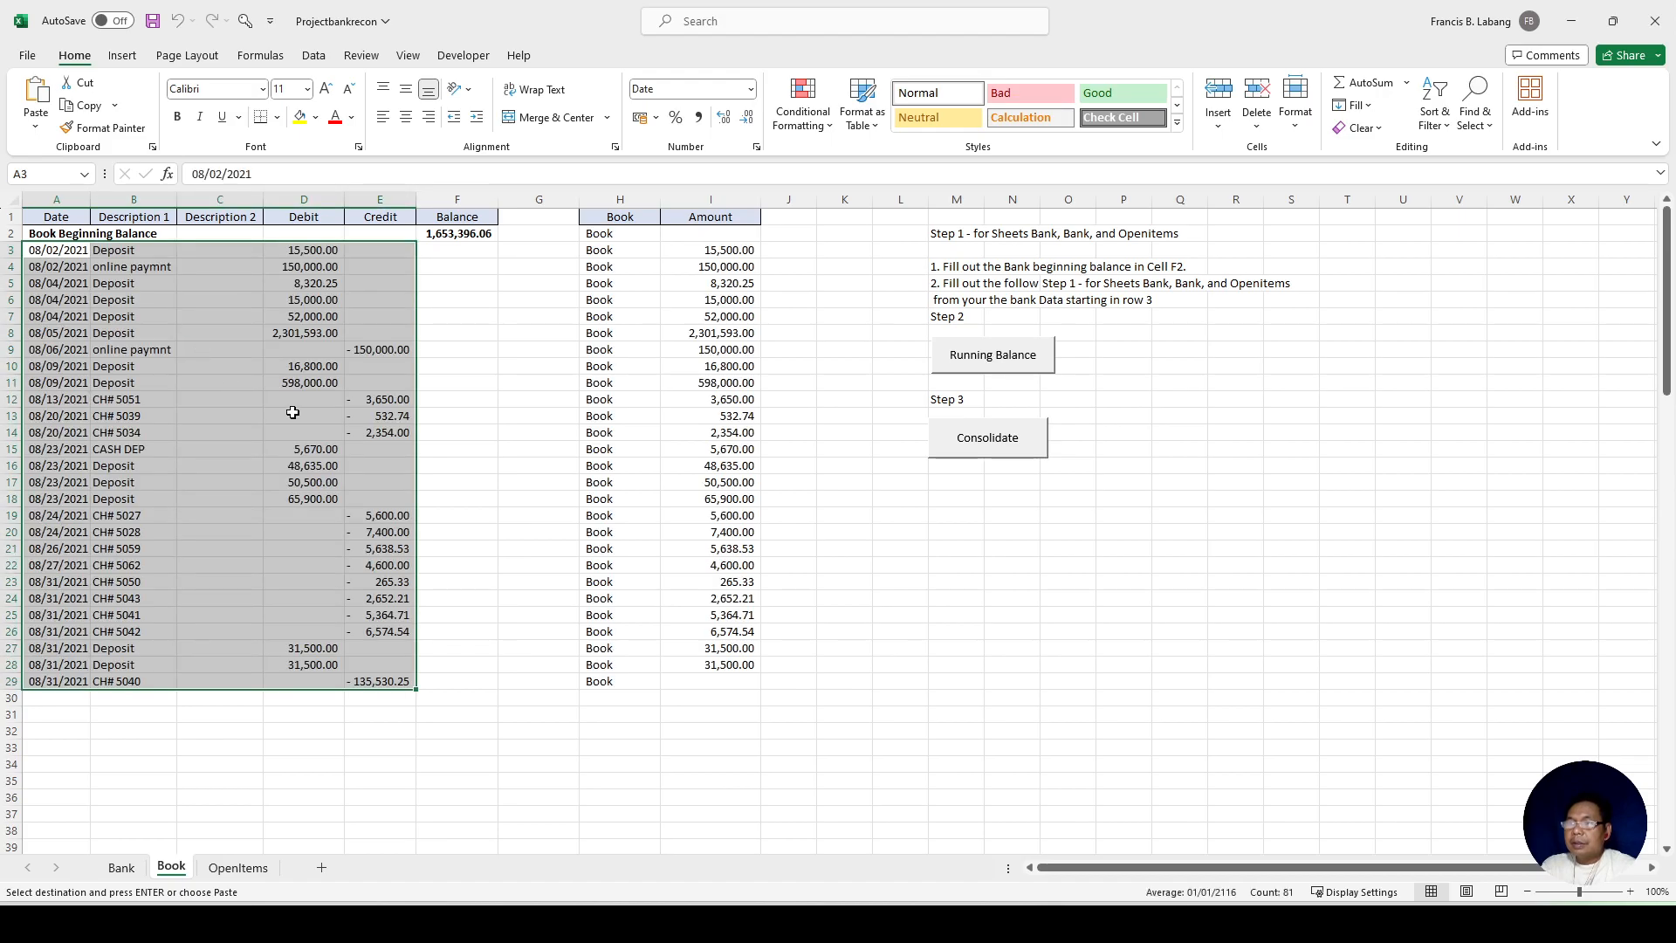
pyautogui.click(469, 485)
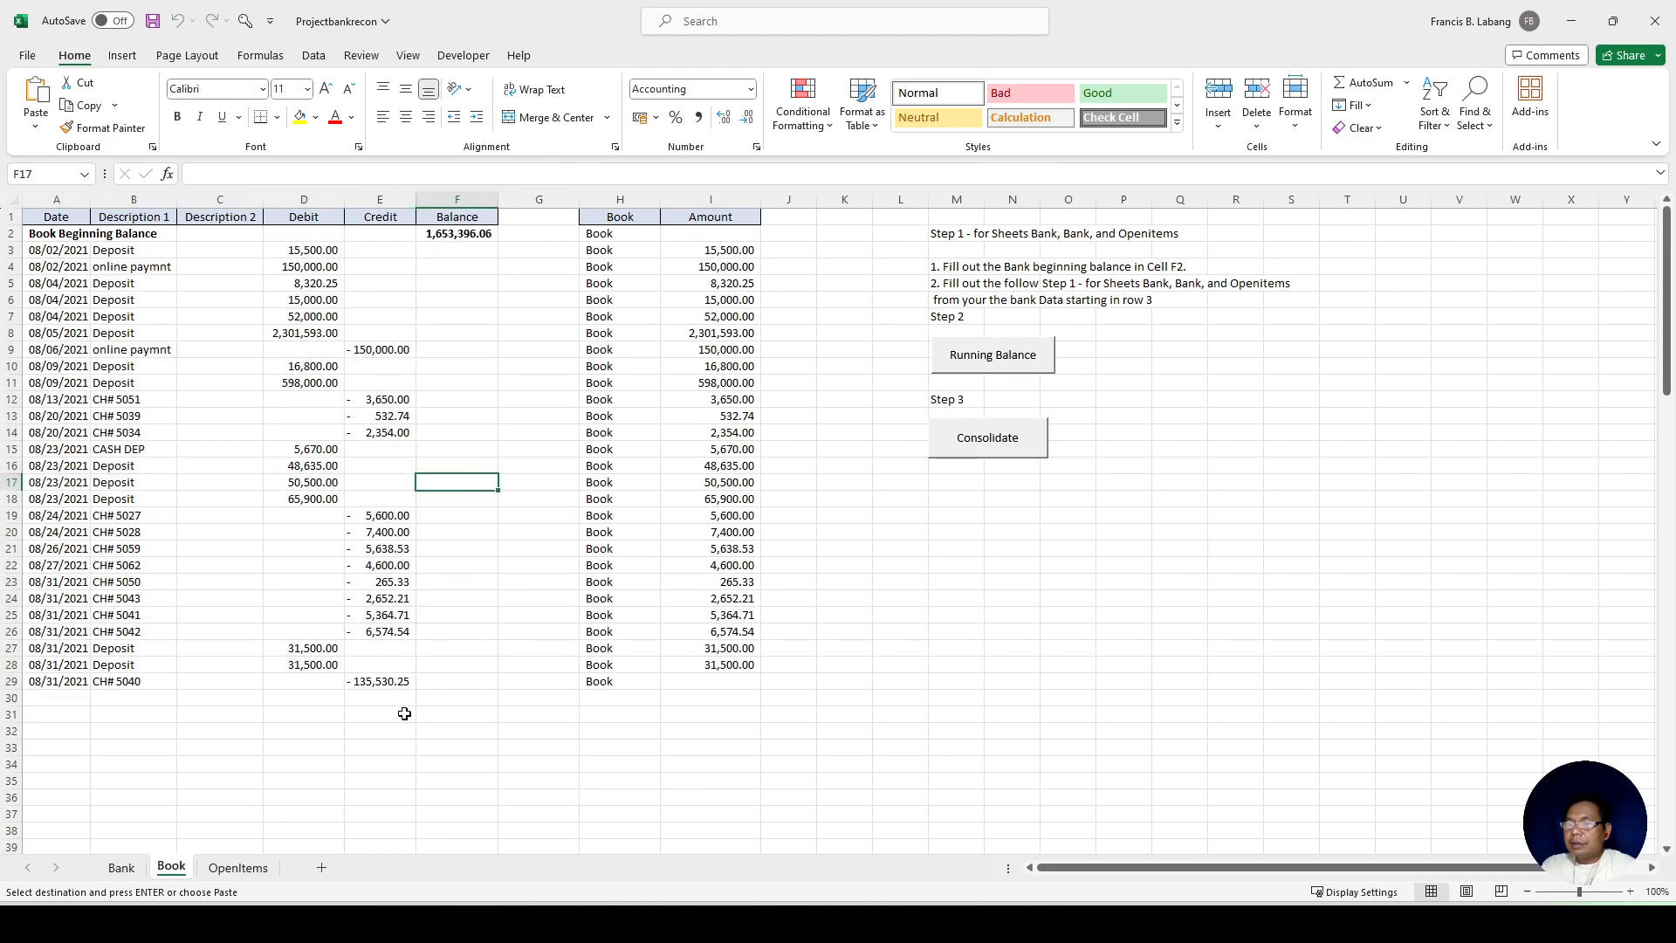
# Step: Examine the transaction dates in the Date columns of the Book and Bank sheets, from row 3 to the last entry
pyautogui.click(124, 867)
pyautogui.click(171, 867)
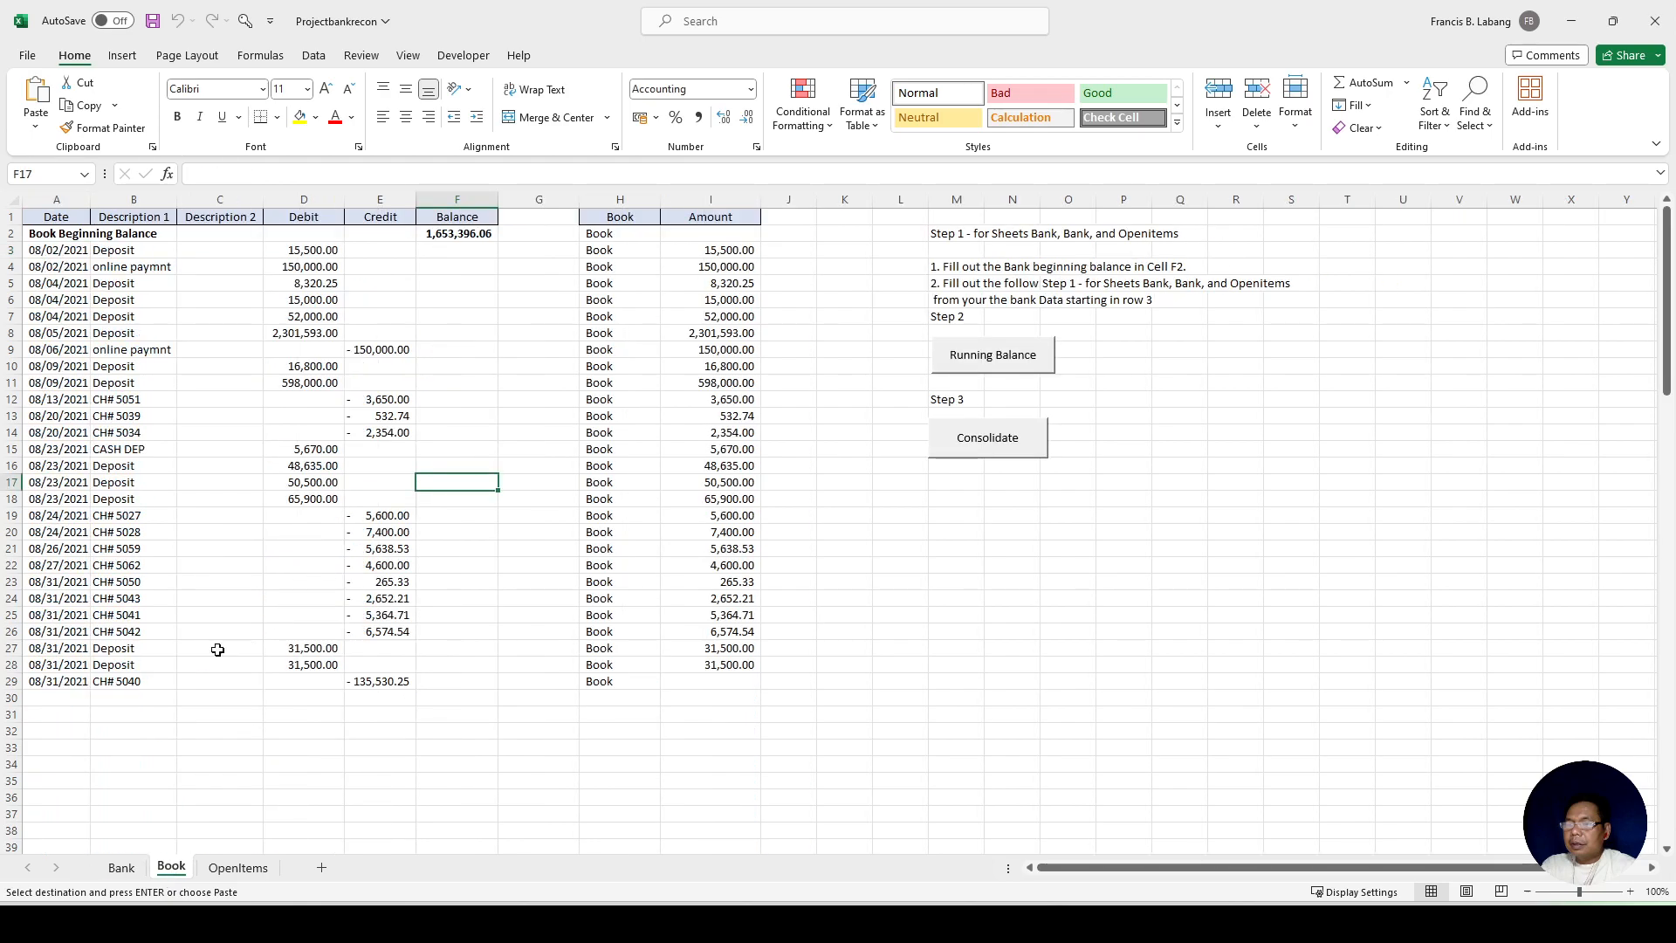
pyautogui.moveTo(57, 250); pyautogui.dragTo(55, 685)
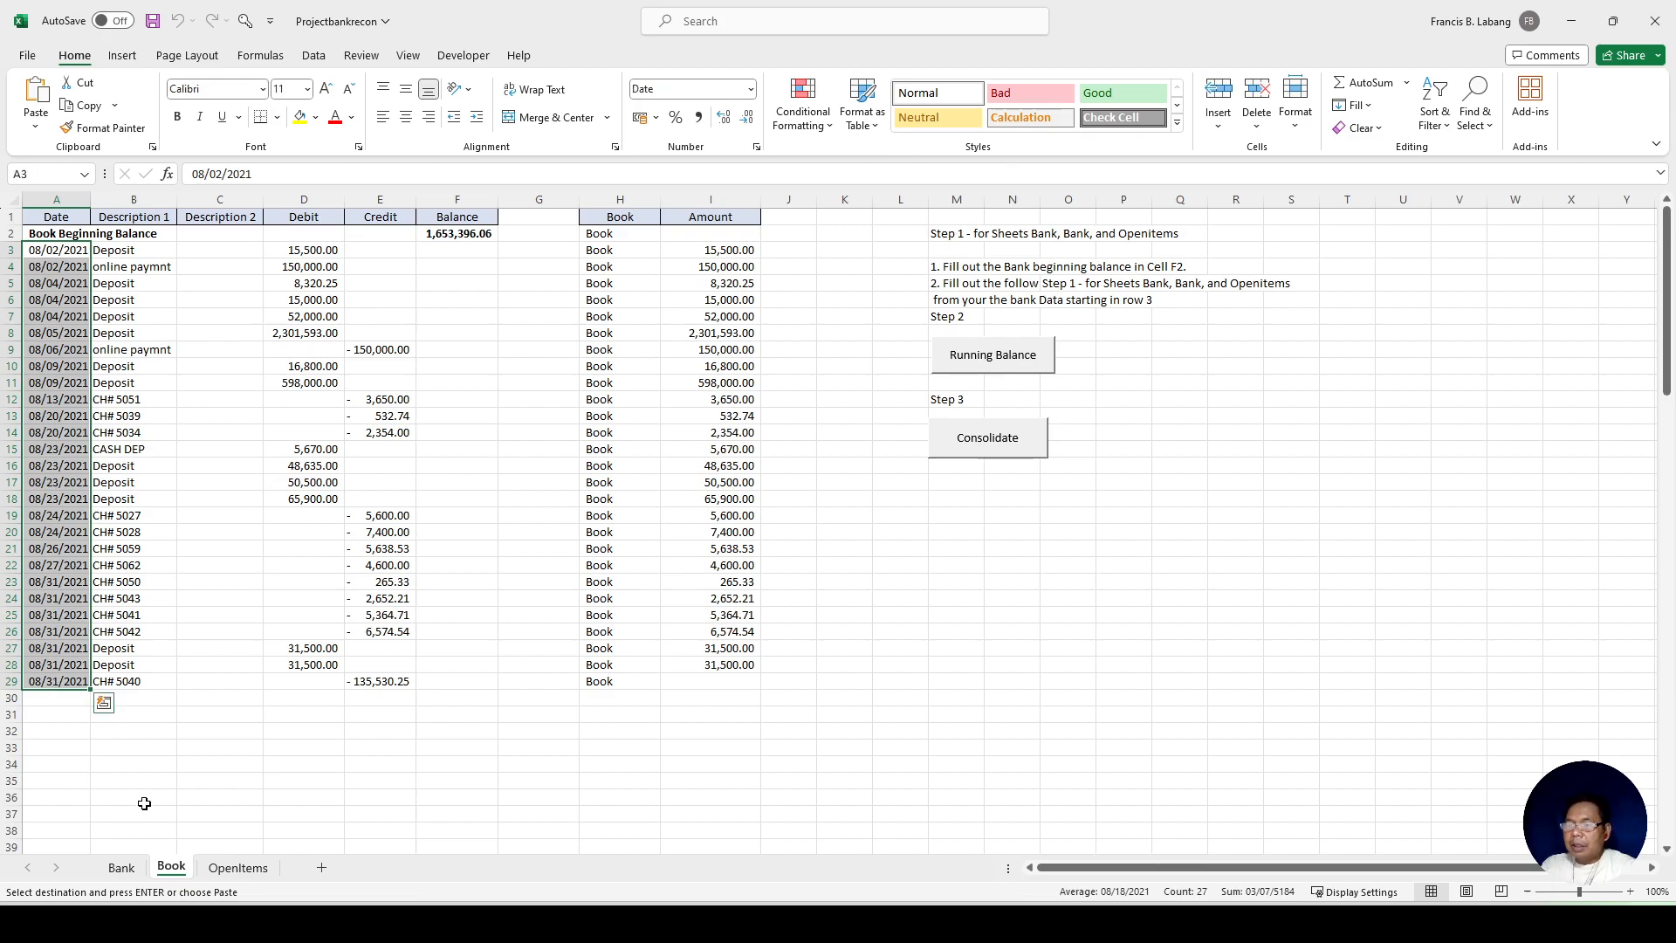
pyautogui.click(121, 866)
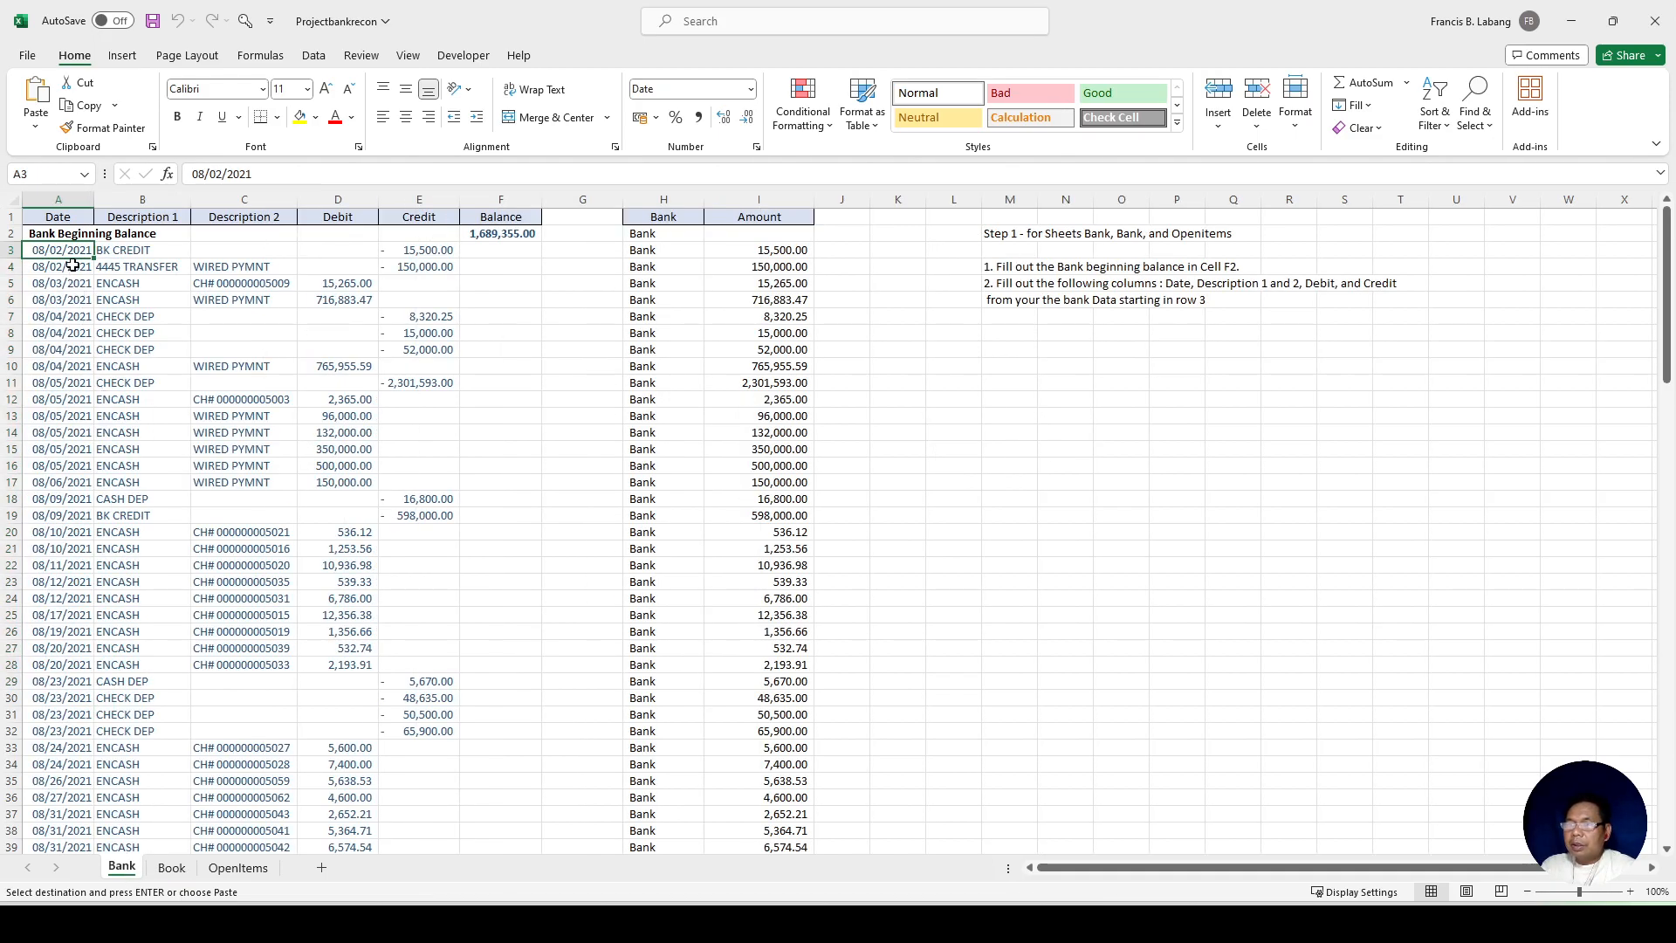
pyautogui.scroll(-6, 56, 699)
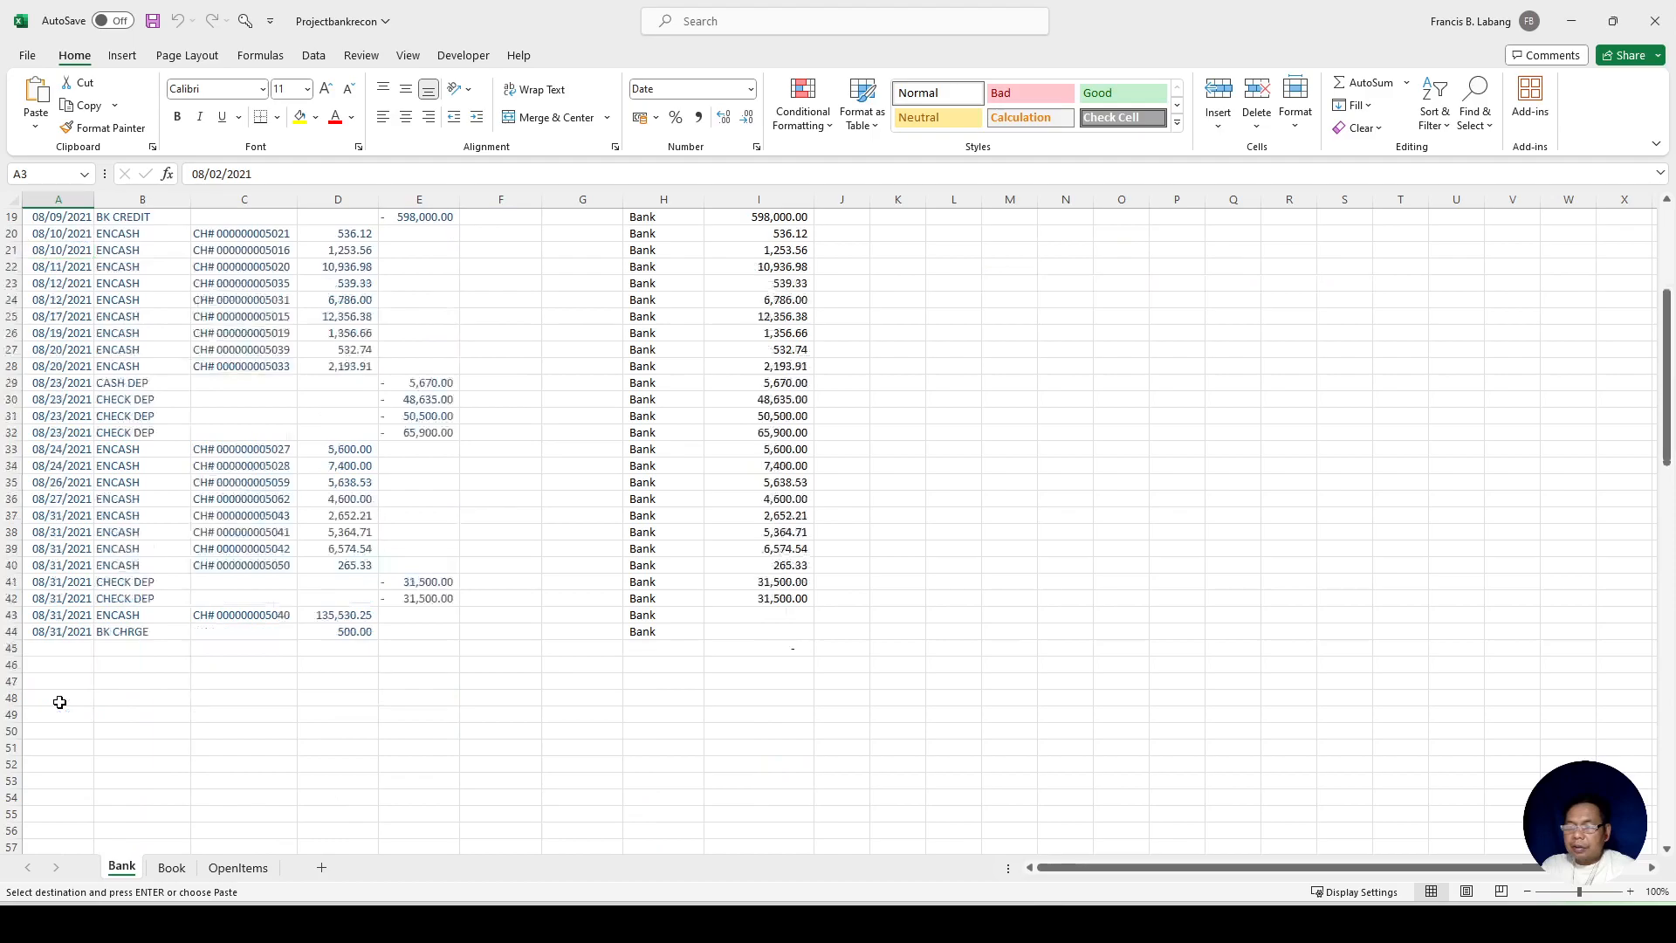
pyautogui.keyDown('shift'); pyautogui.click(63, 635); pyautogui.keyUp('shift')
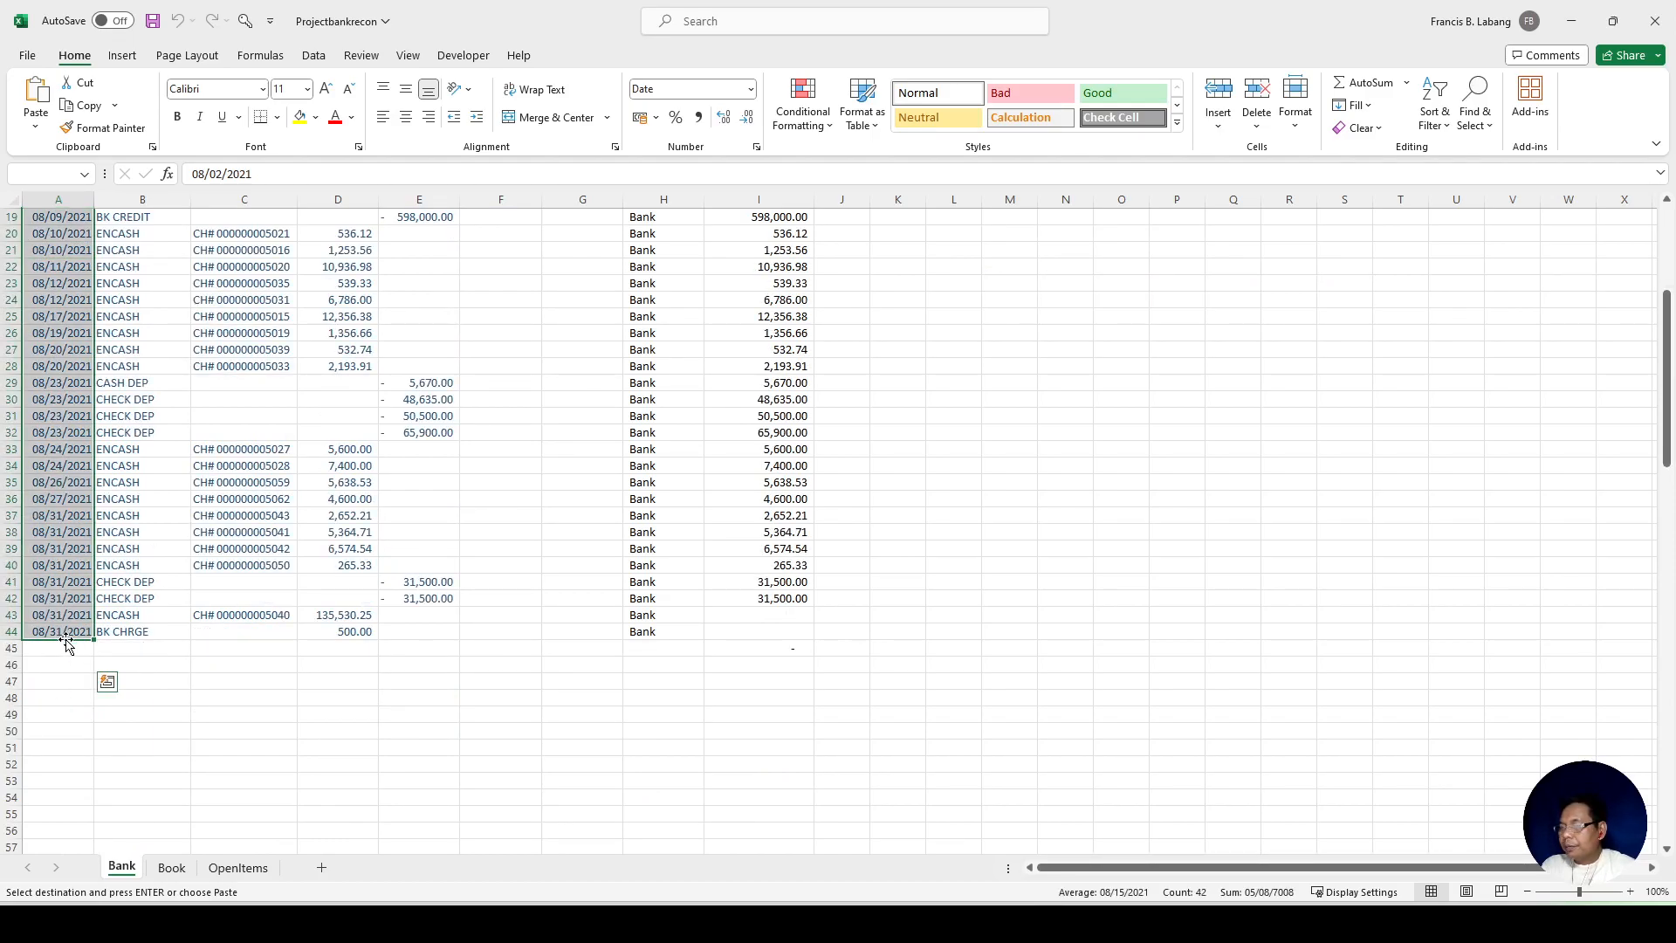
pyautogui.scroll(6, 152, 670)
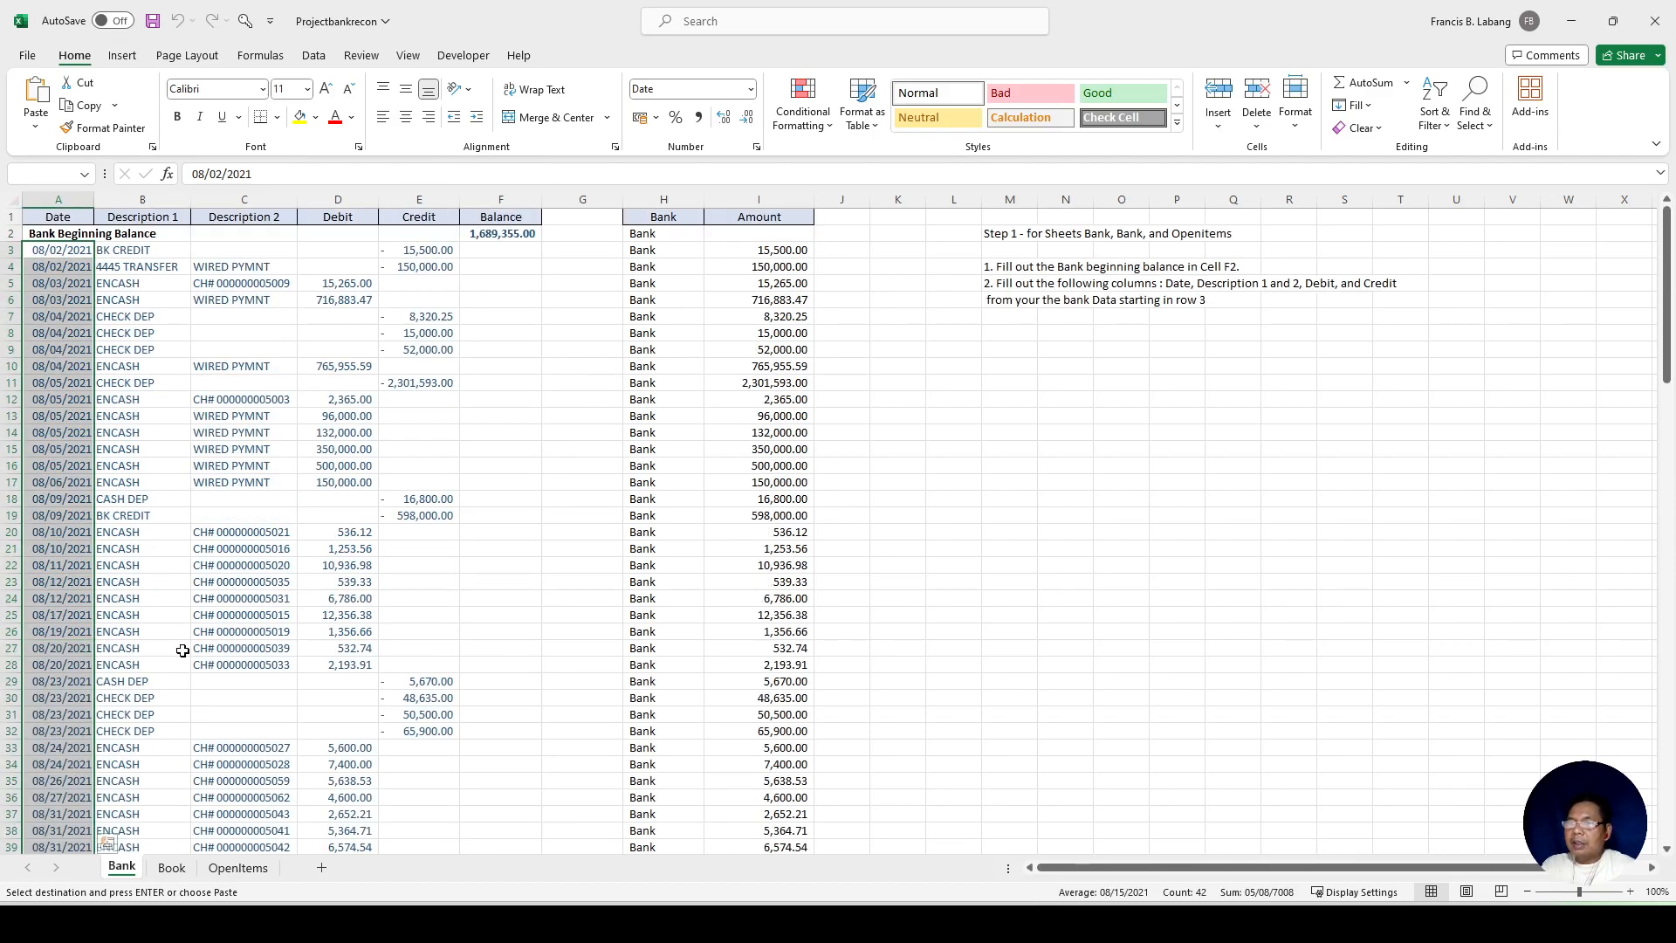
pyautogui.click(171, 866)
pyautogui.click(207, 546)
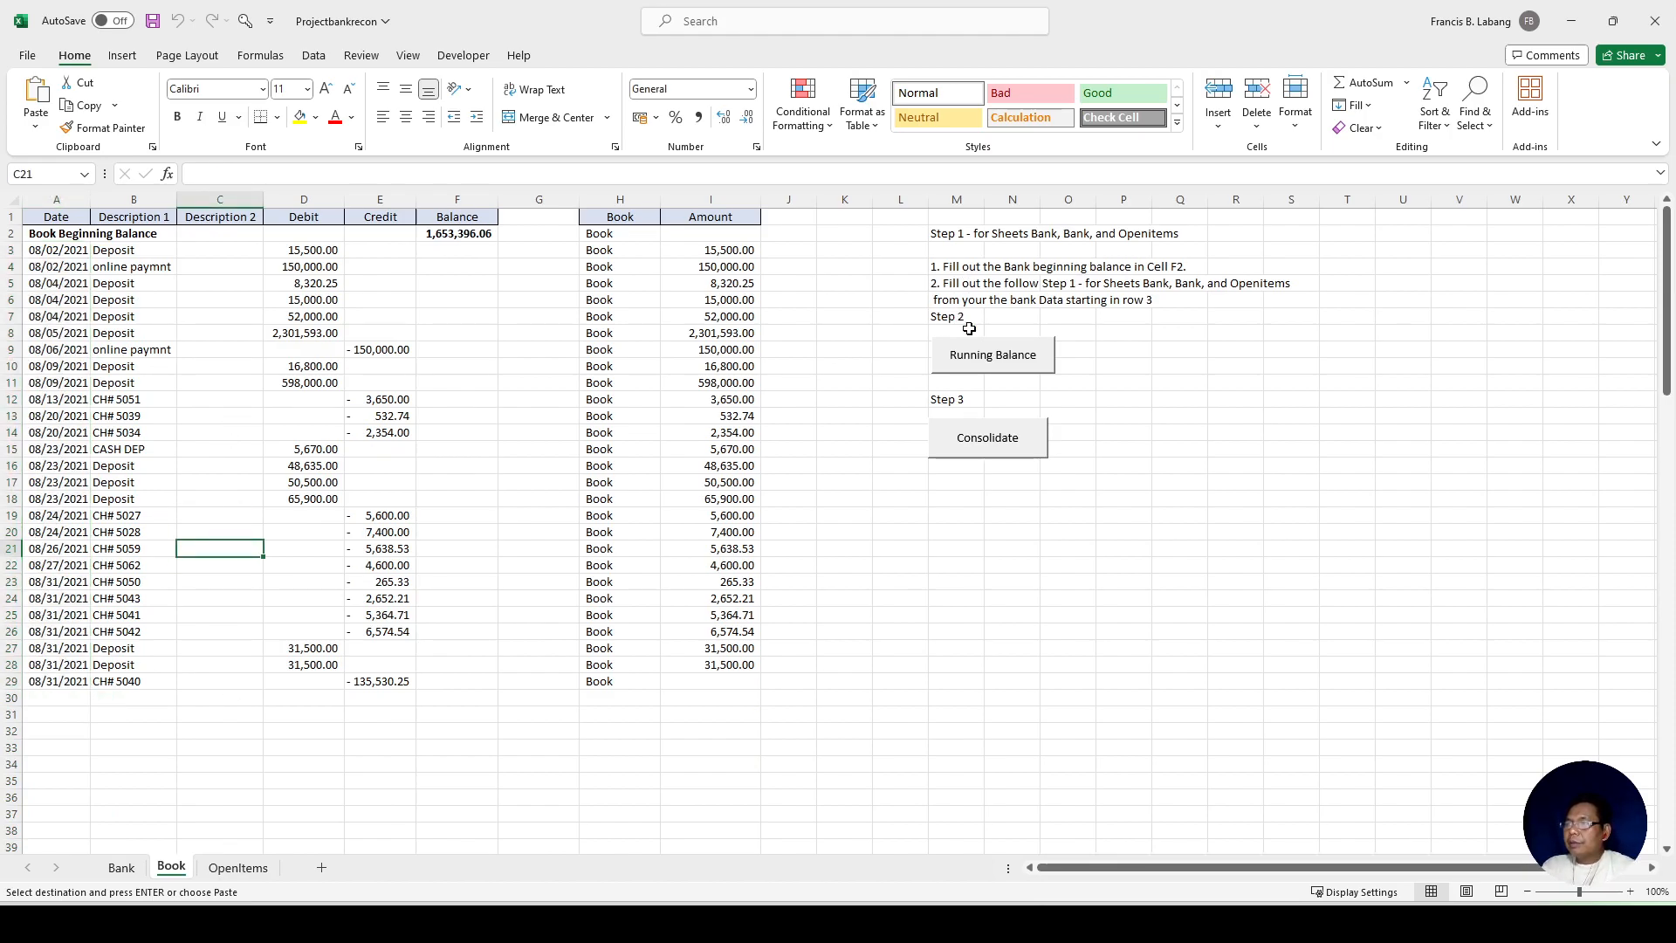
# Step: Run the Running Balance macro for the Bank and Book sheets and check the Bank sheet's Balance column
pyautogui.click(978, 363)
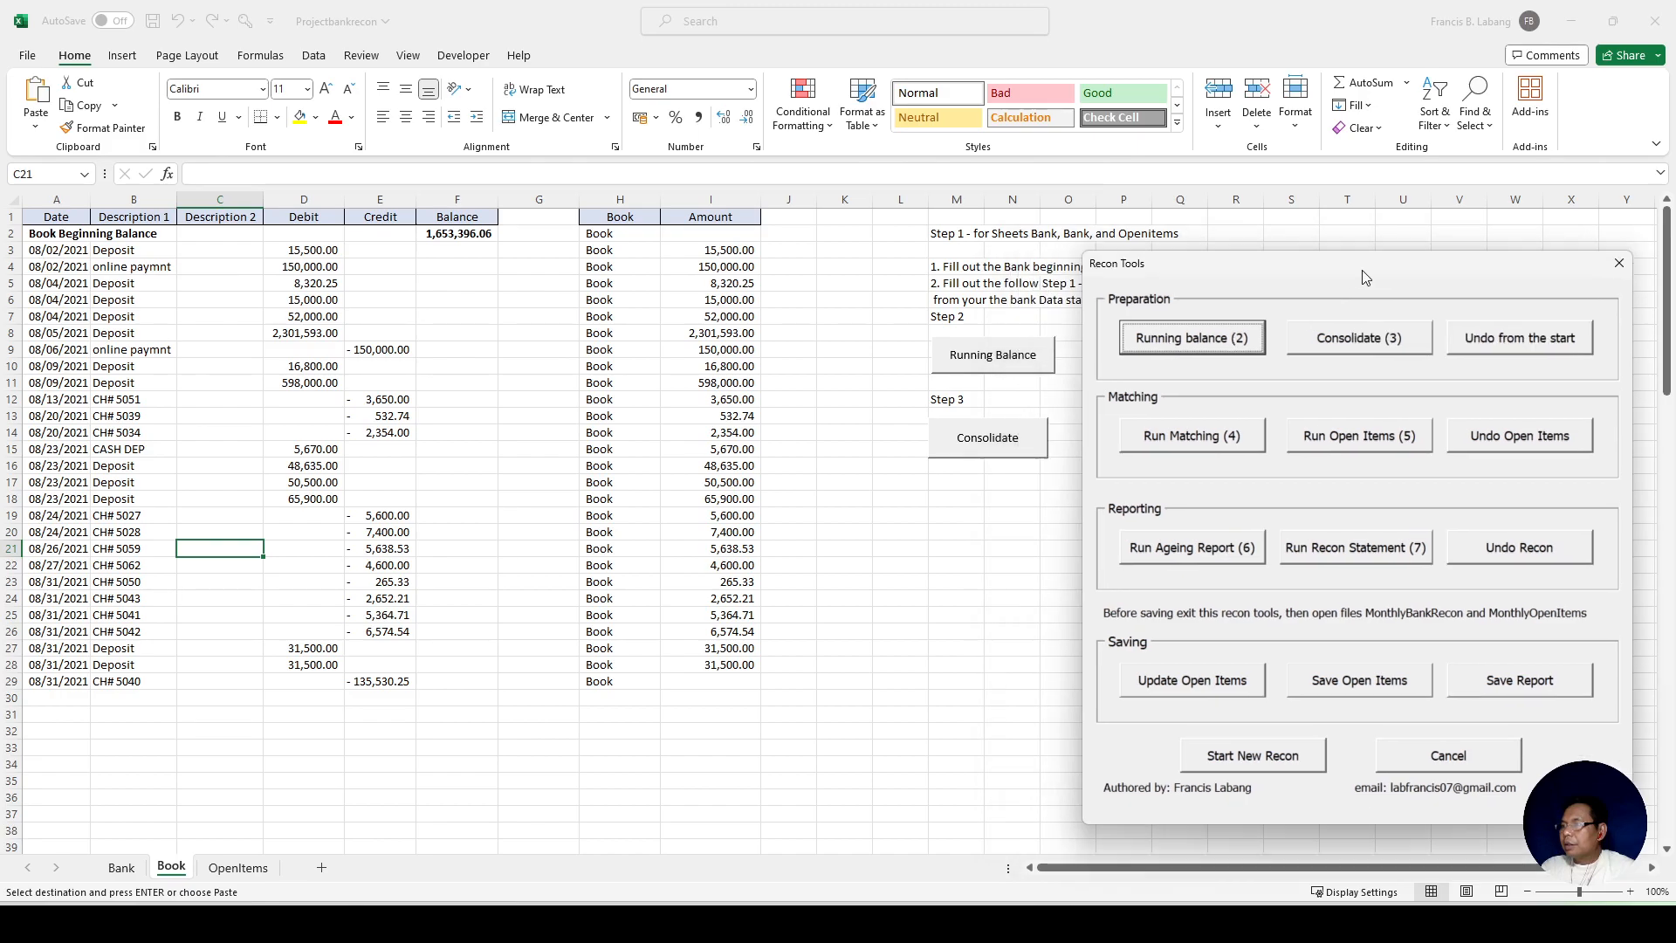
pyautogui.click(1617, 263)
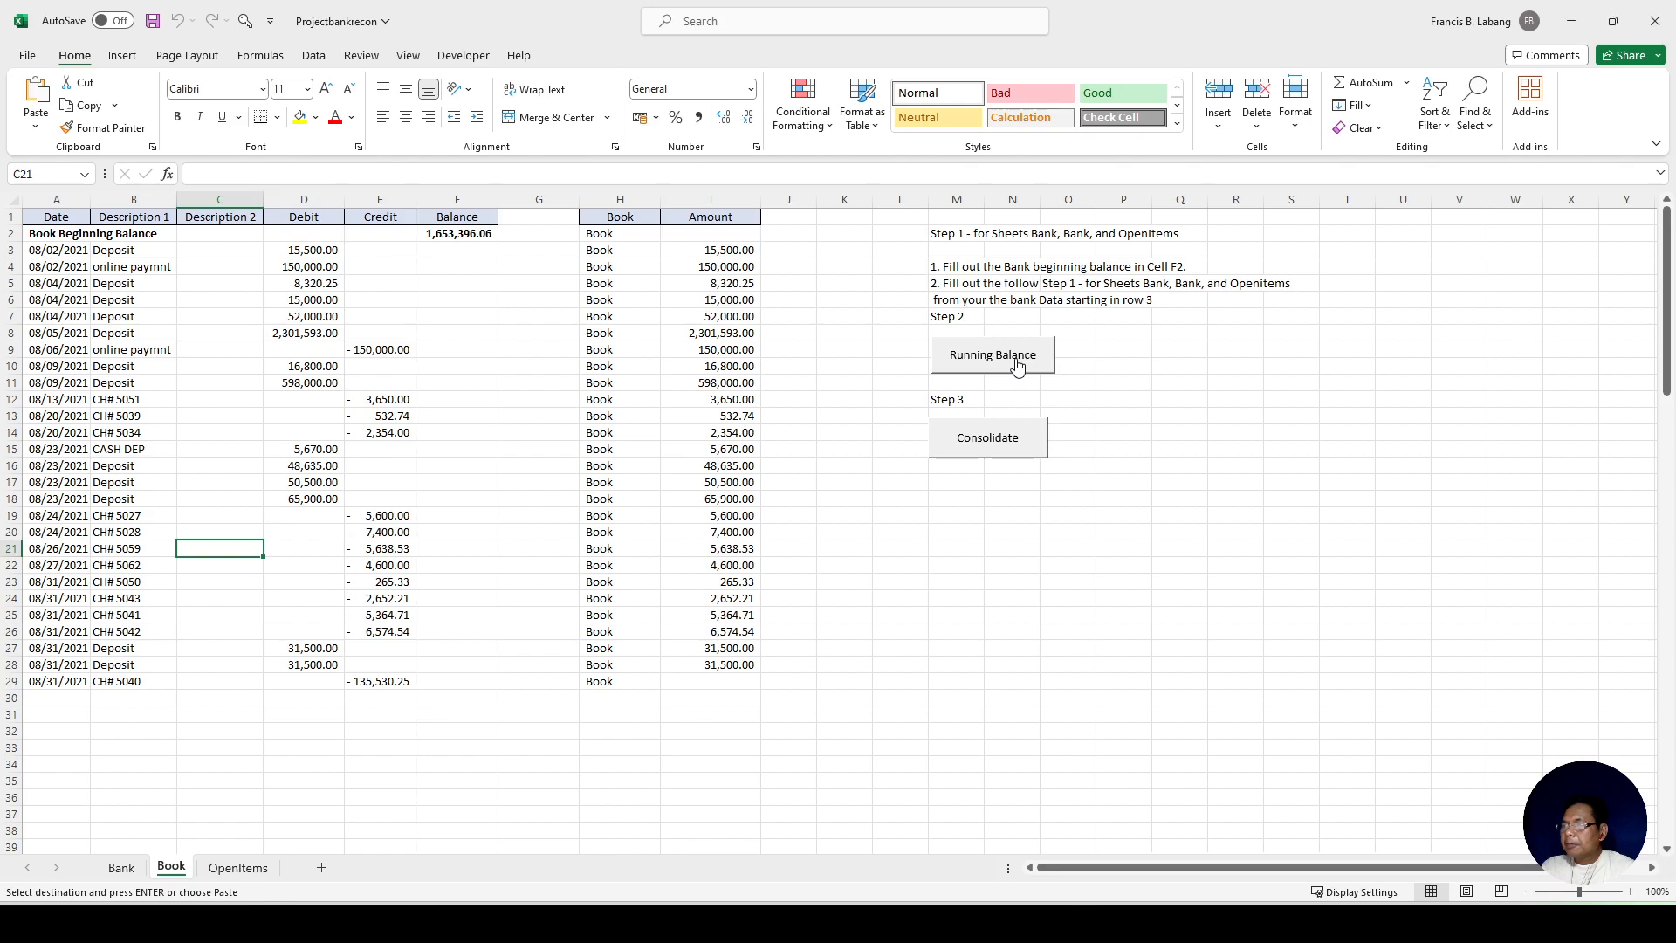
pyautogui.click(1016, 365)
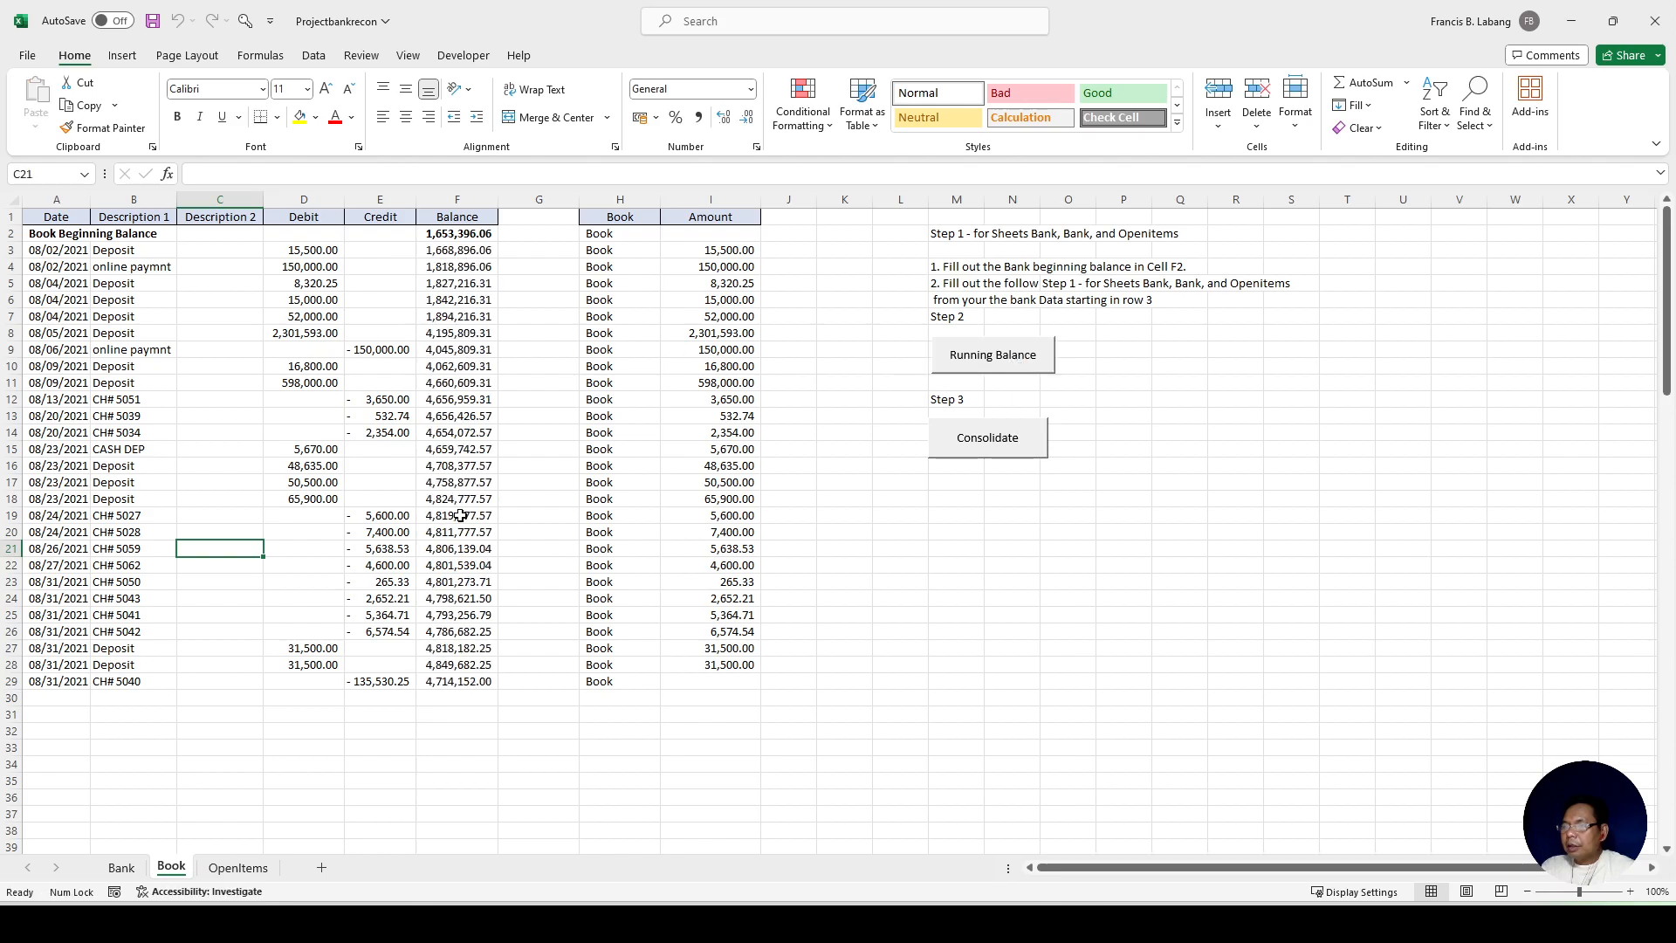
pyautogui.click(130, 867)
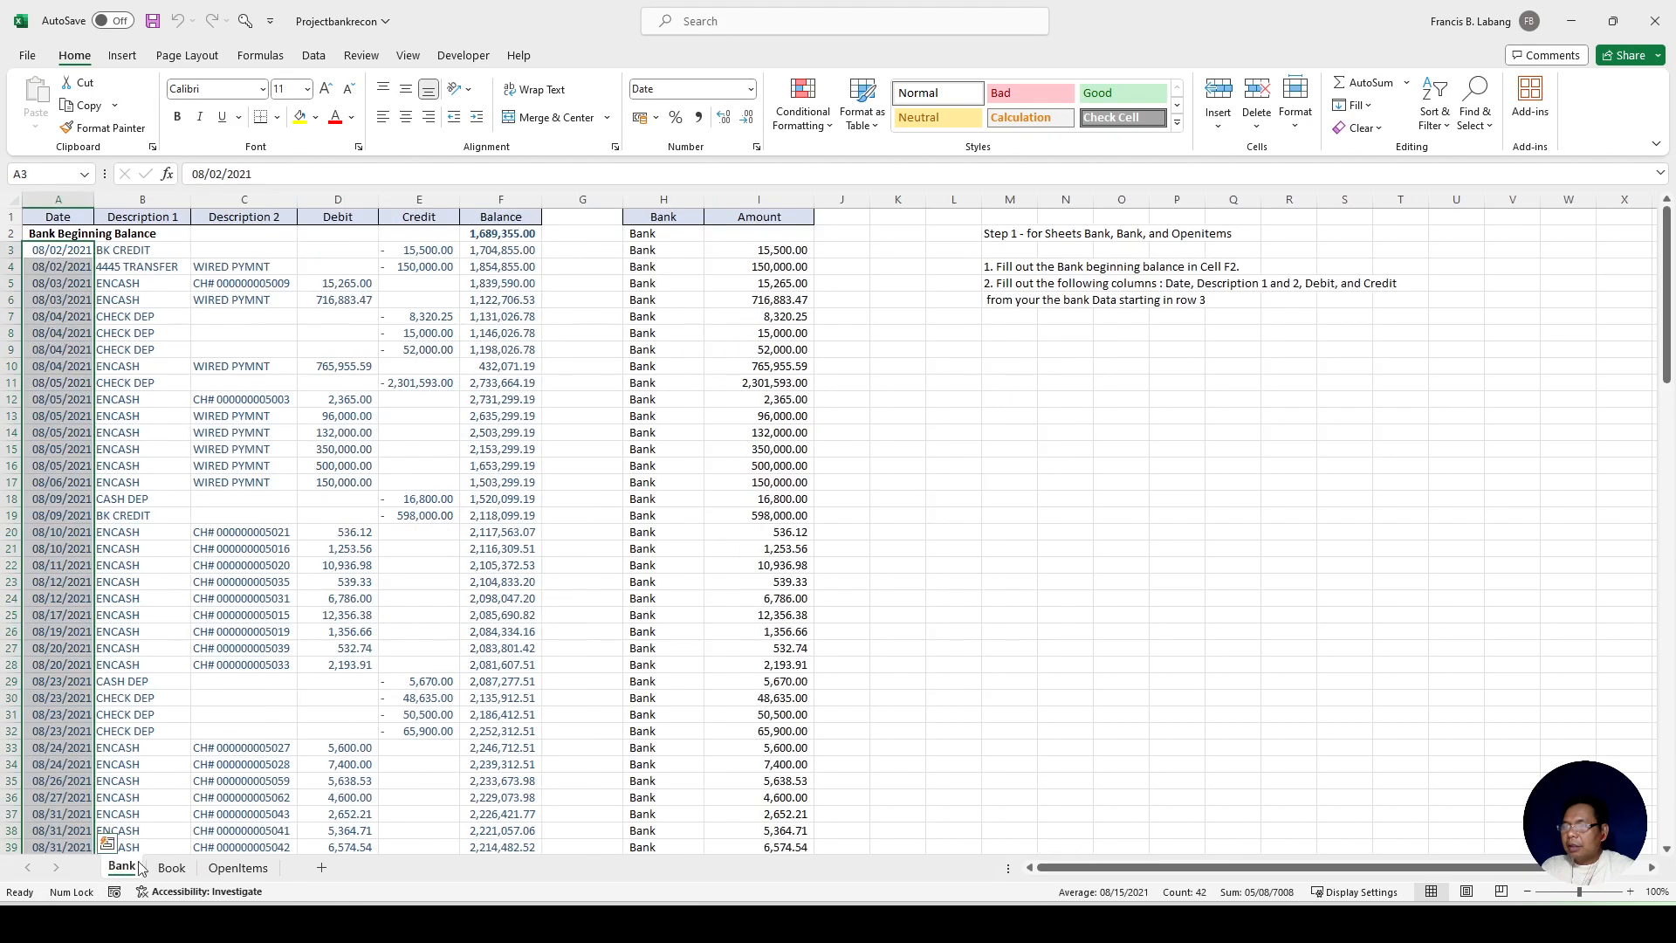
pyautogui.scroll(-5, 497, 604)
pyautogui.scroll(5, 489, 663)
pyautogui.click(532, 486)
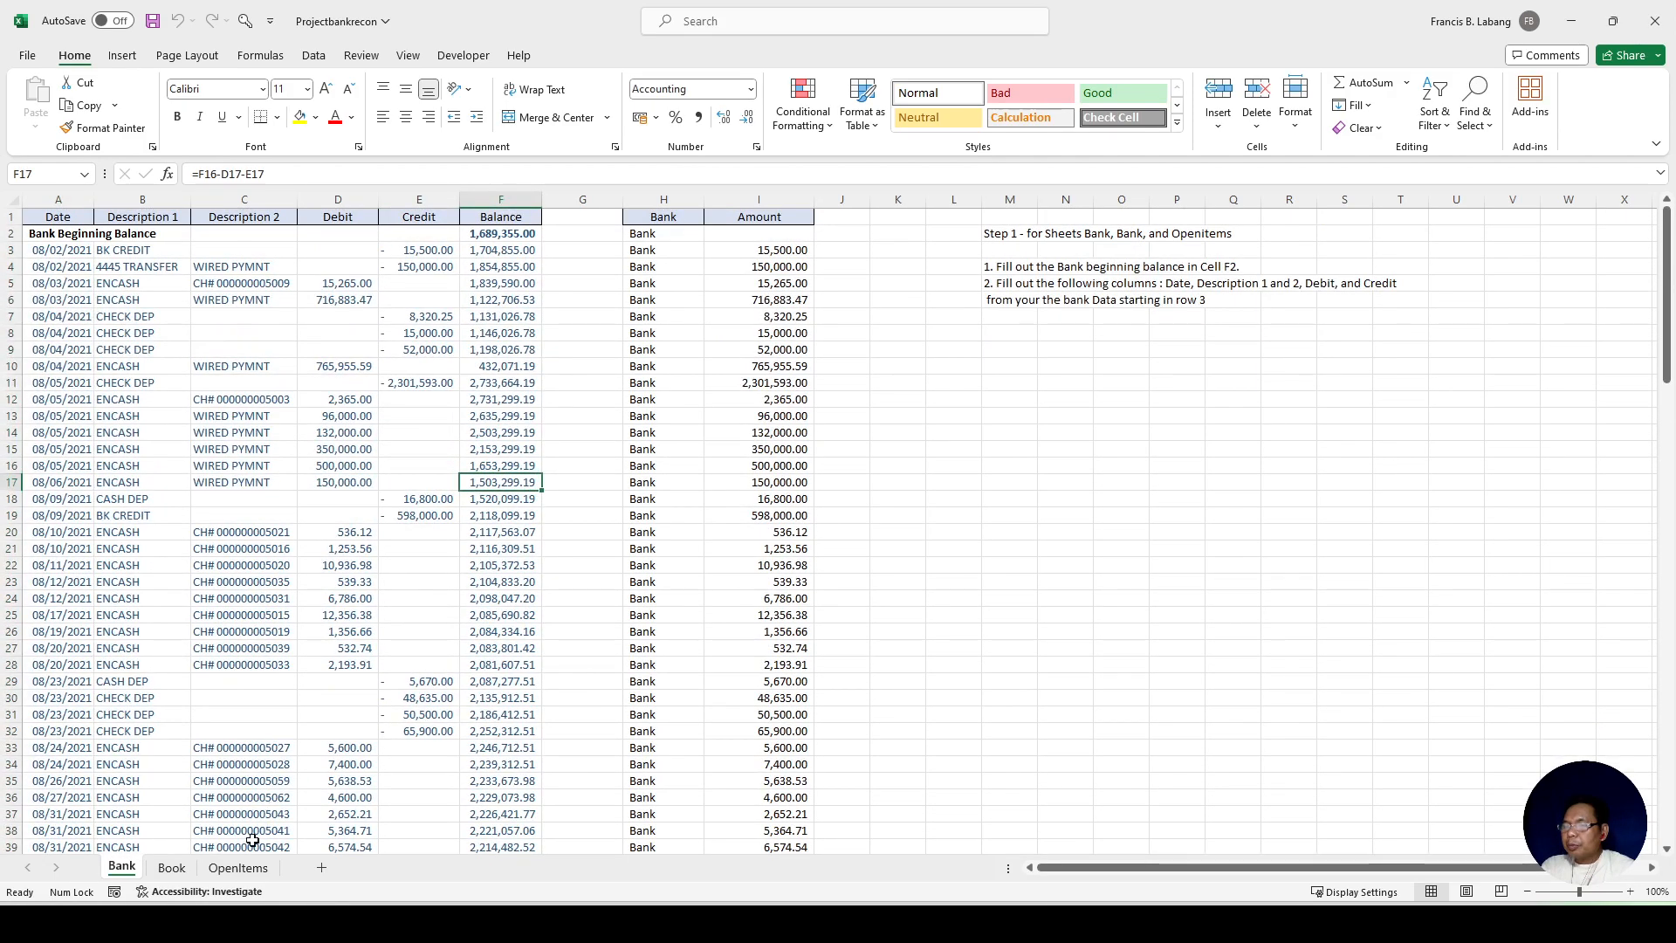
# Step: Consolidate the Bank, Book and OpenItems entries into the Matching sheet with the Consolidate macro
pyautogui.click(237, 867)
pyautogui.click(171, 867)
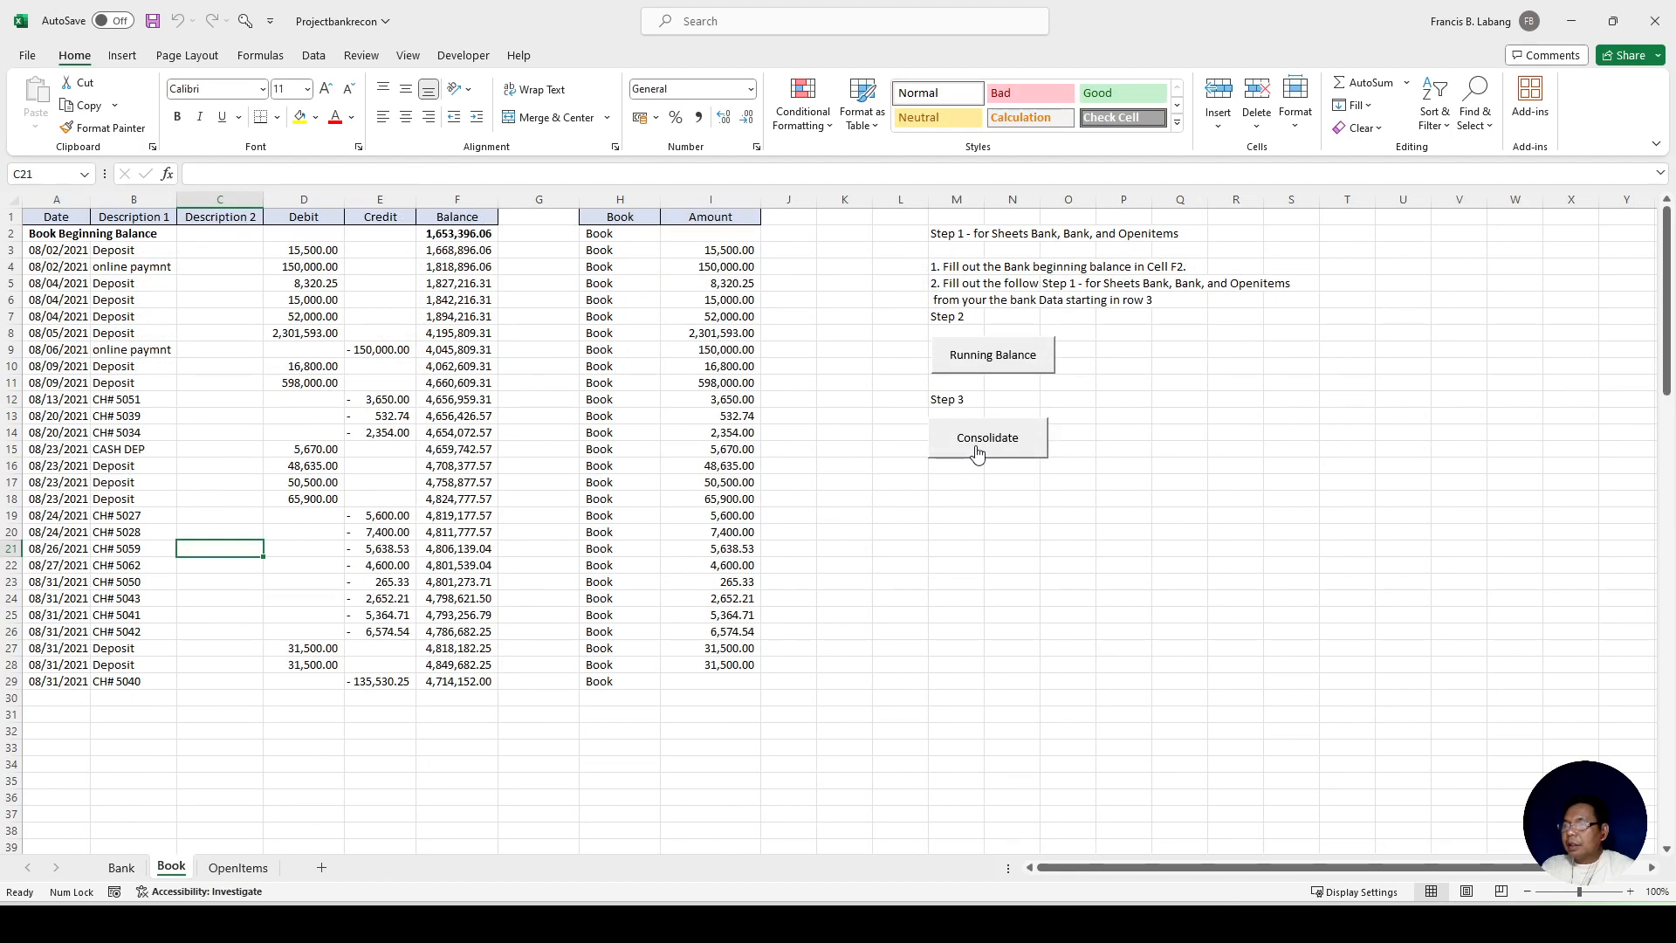
pyautogui.click(122, 869)
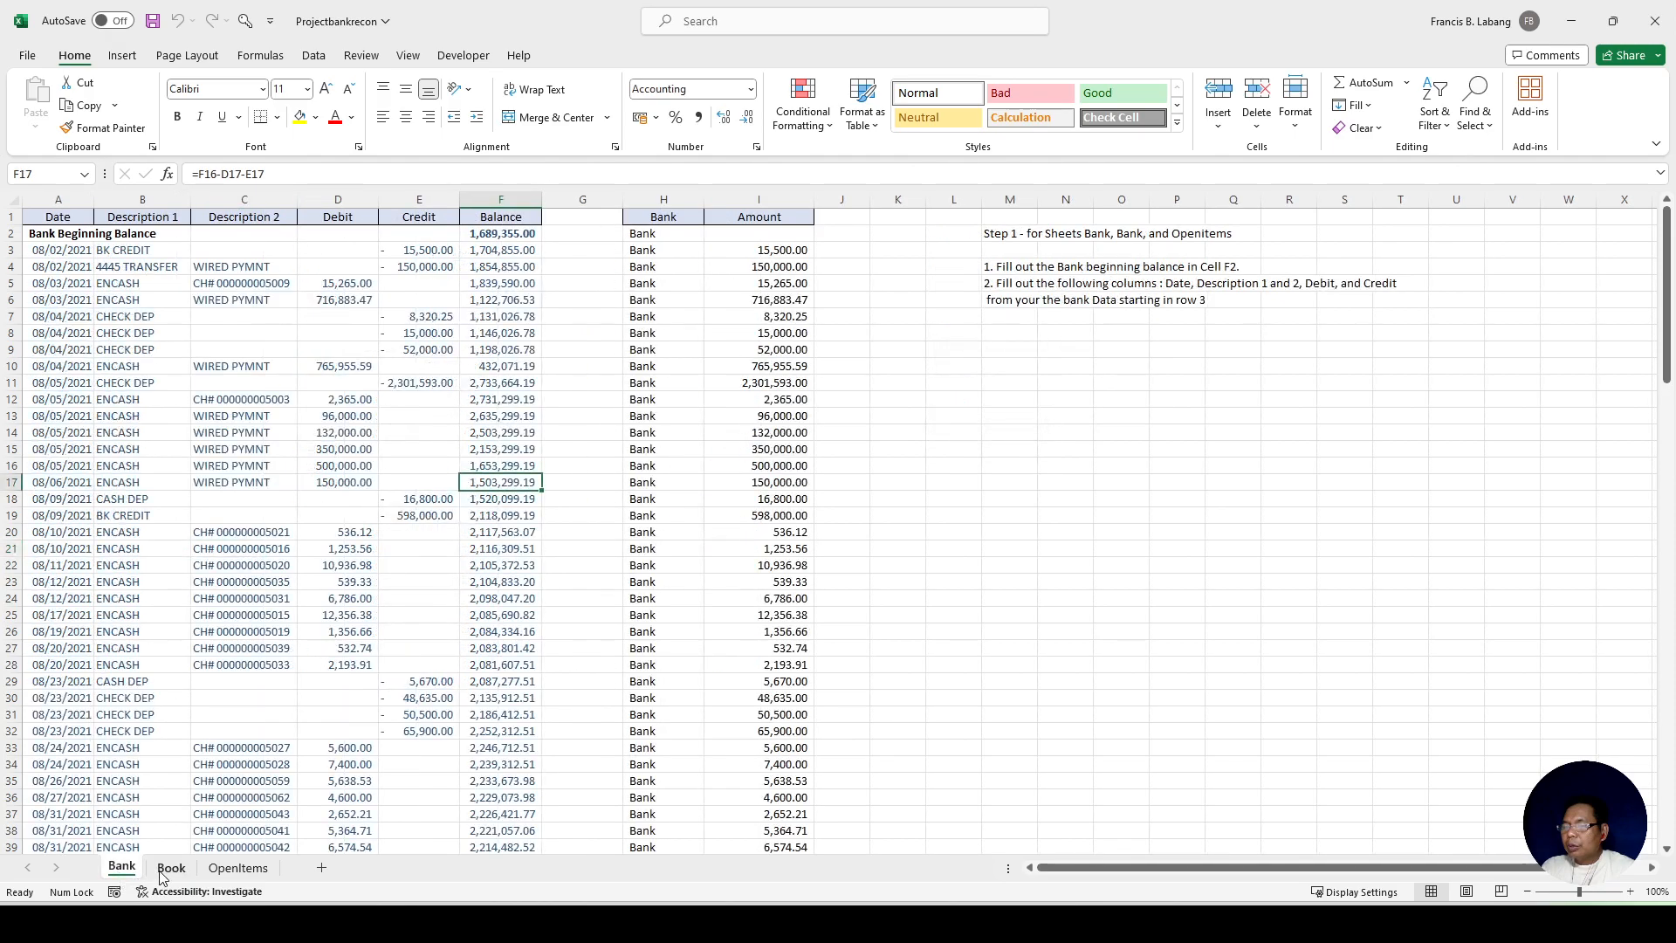
pyautogui.click(168, 868)
pyautogui.click(237, 868)
pyautogui.click(169, 868)
pyautogui.click(975, 452)
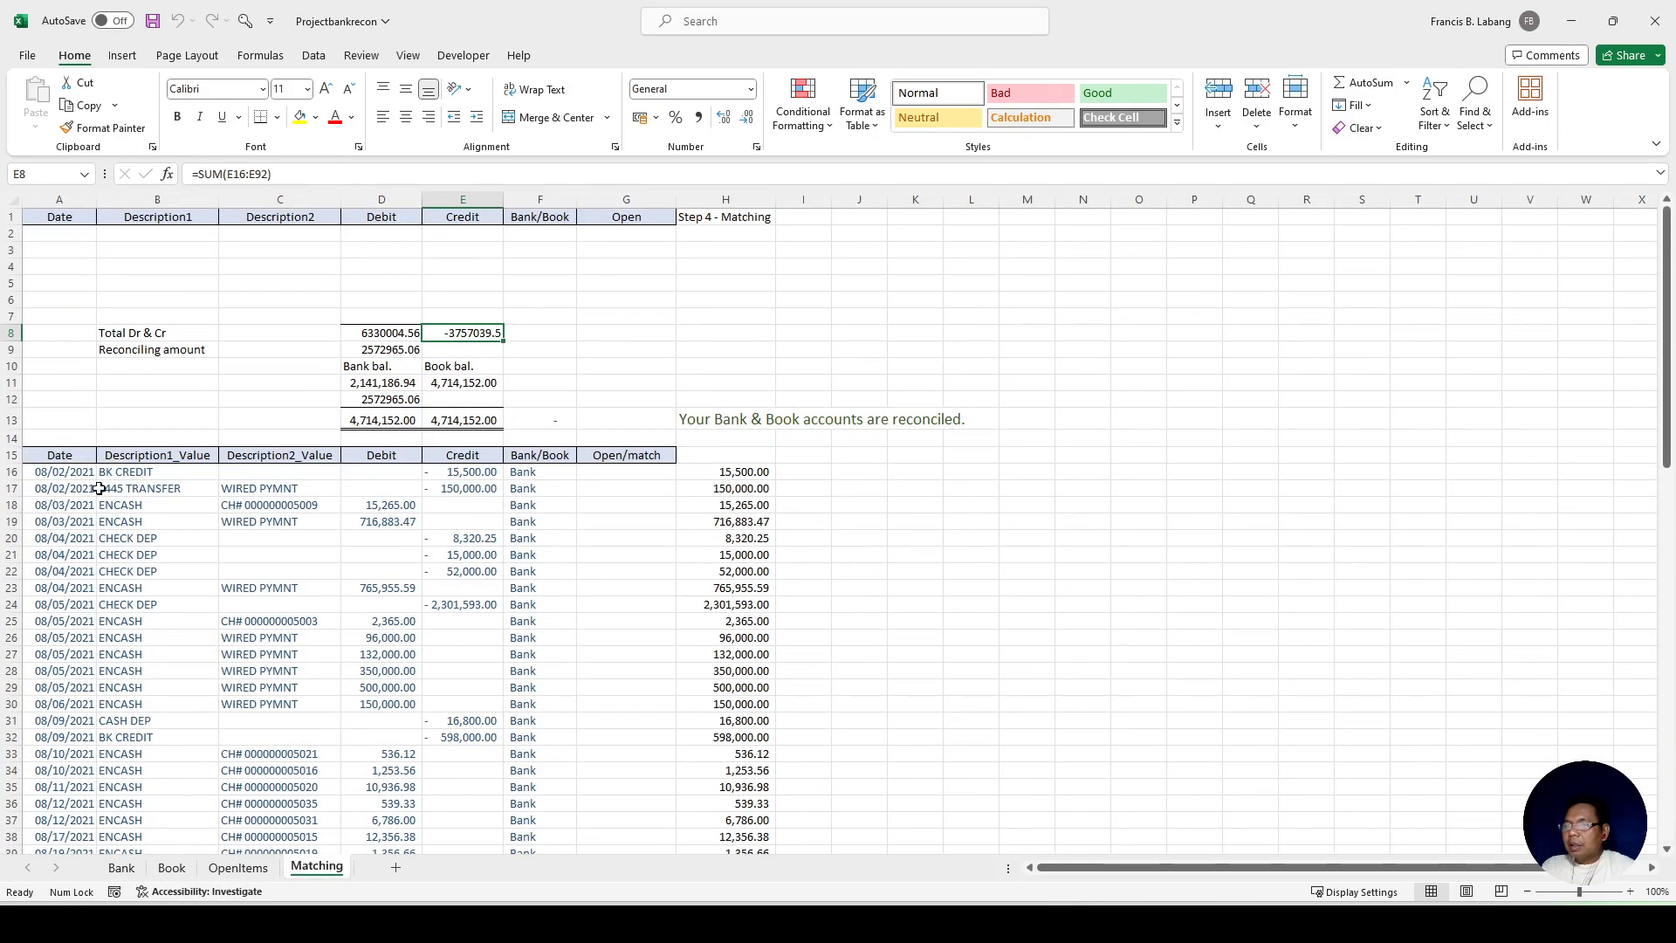
# Step: Examine the Matching sheet's bank, book and prior open entries, checking their Bank/Book labels down to the end of the list
pyautogui.click(76, 476)
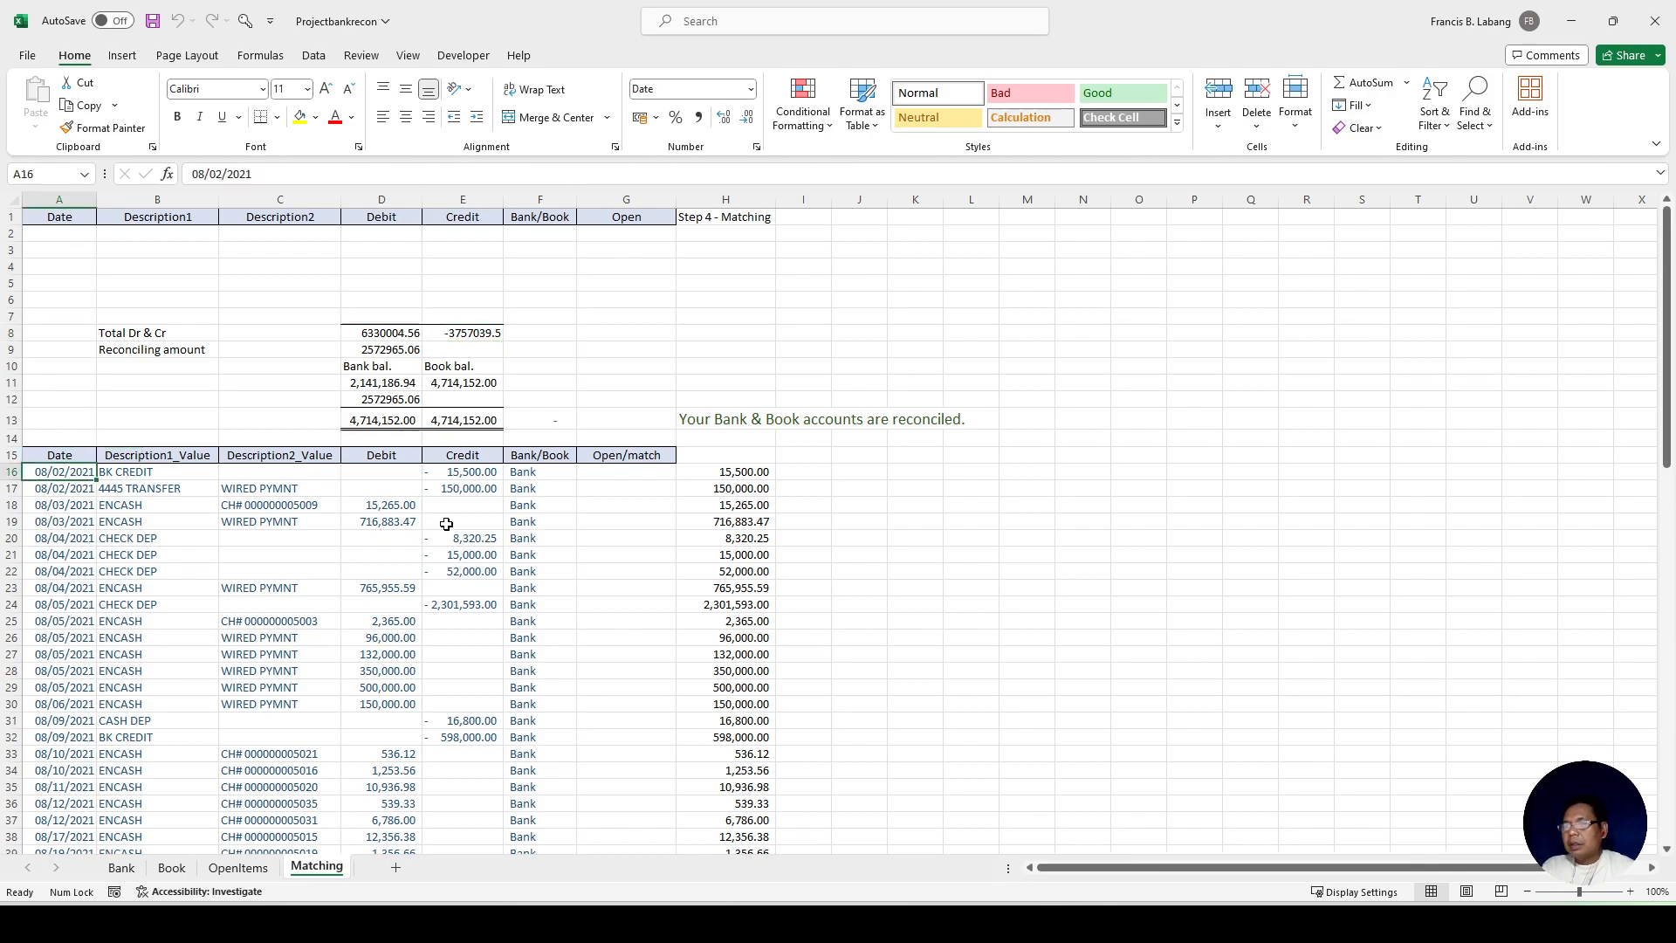
pyautogui.scroll(-3, 446, 524)
pyautogui.scroll(3, 446, 524)
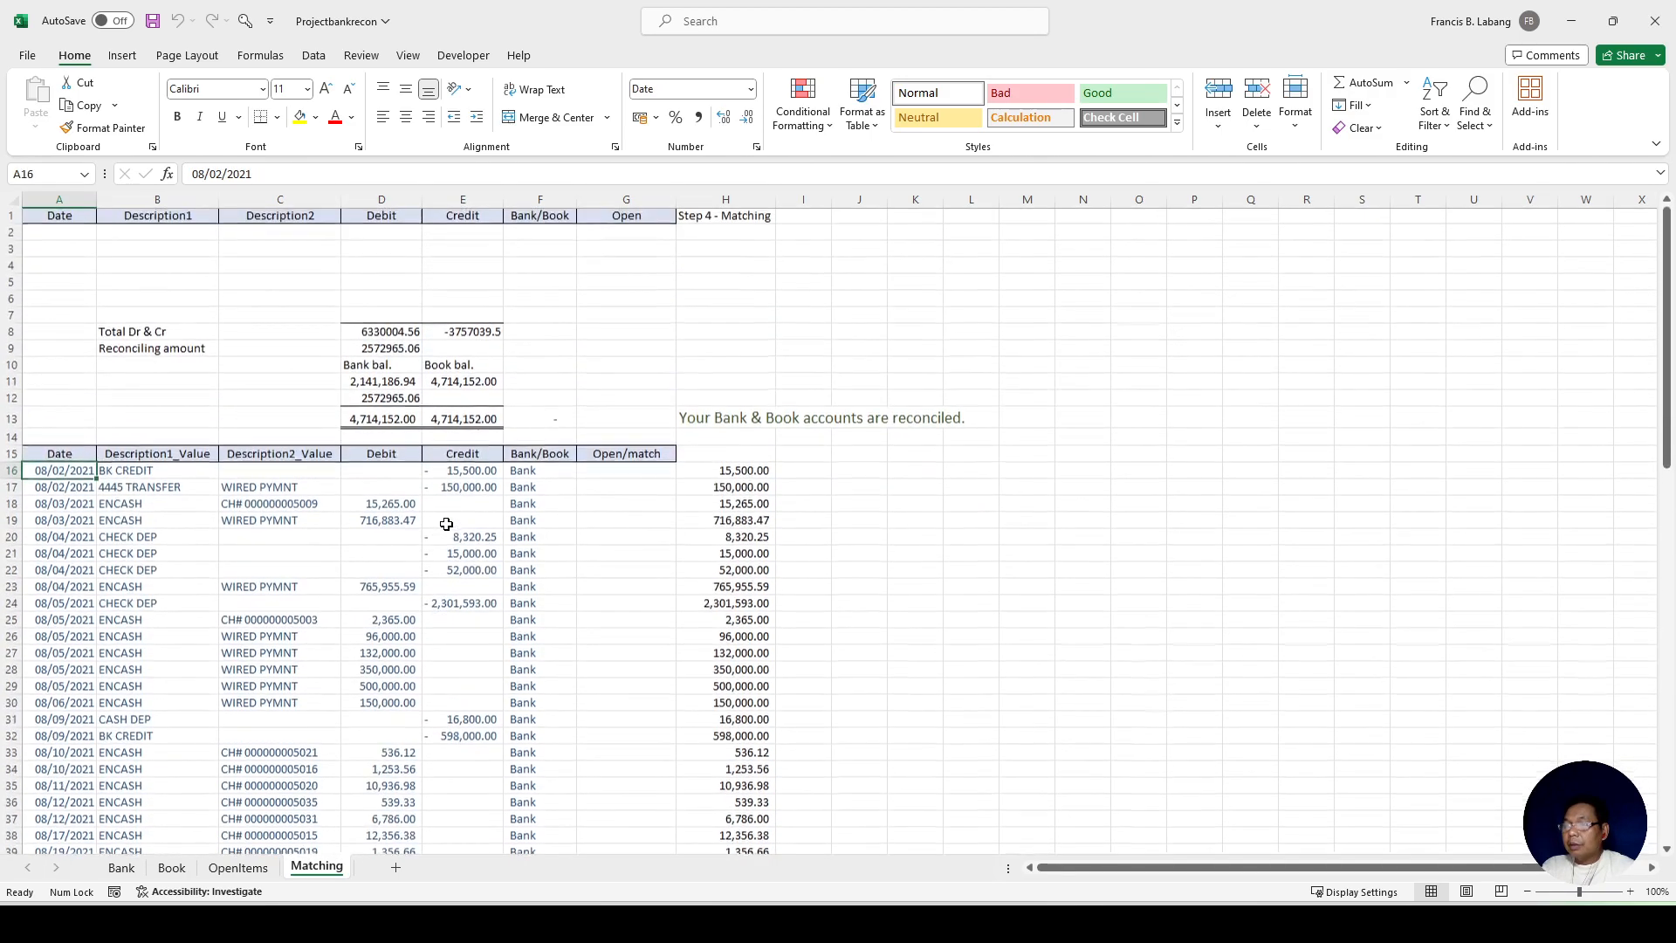
pyautogui.click(524, 476)
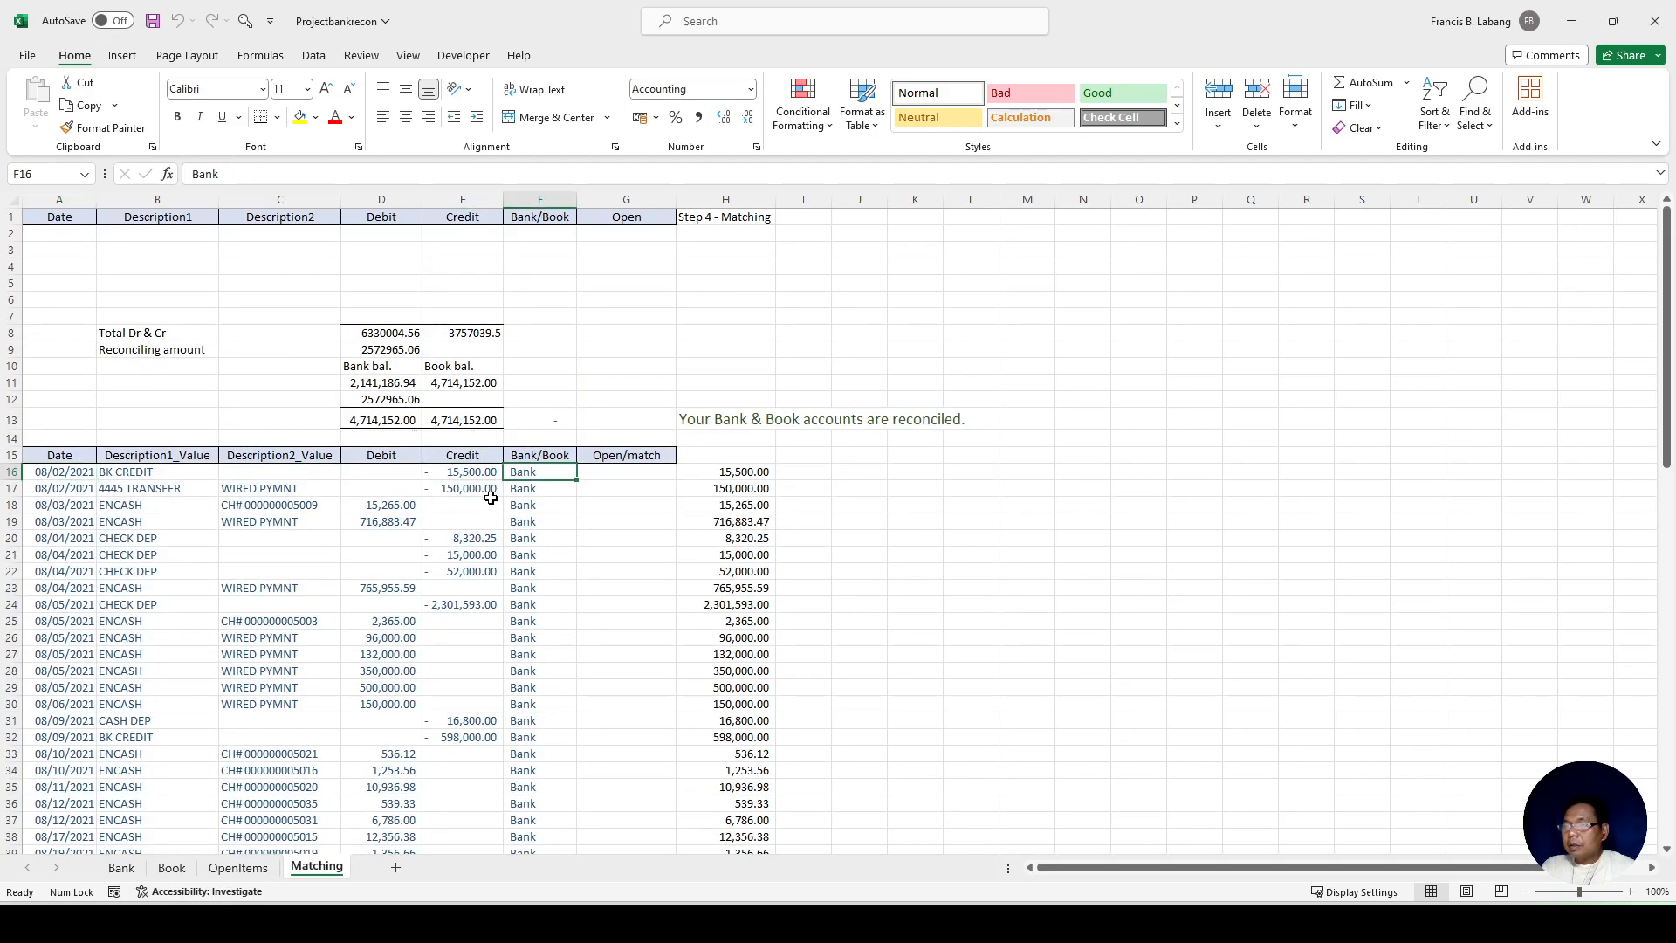
pyautogui.scroll(-13, 488, 496)
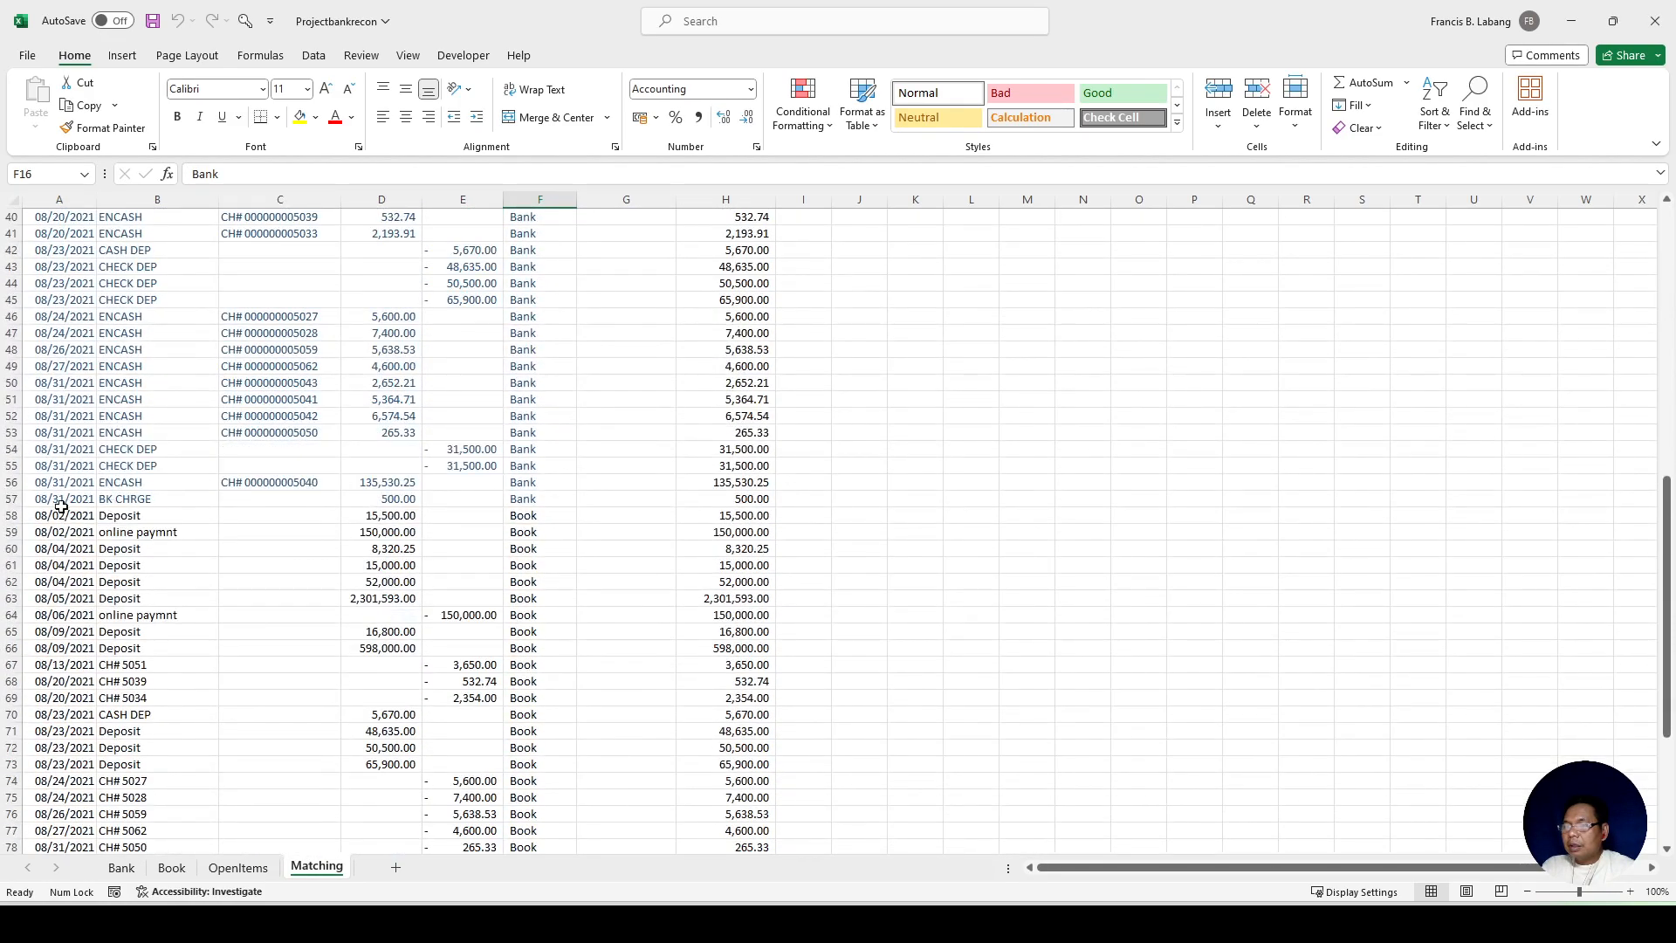
pyautogui.click(549, 521)
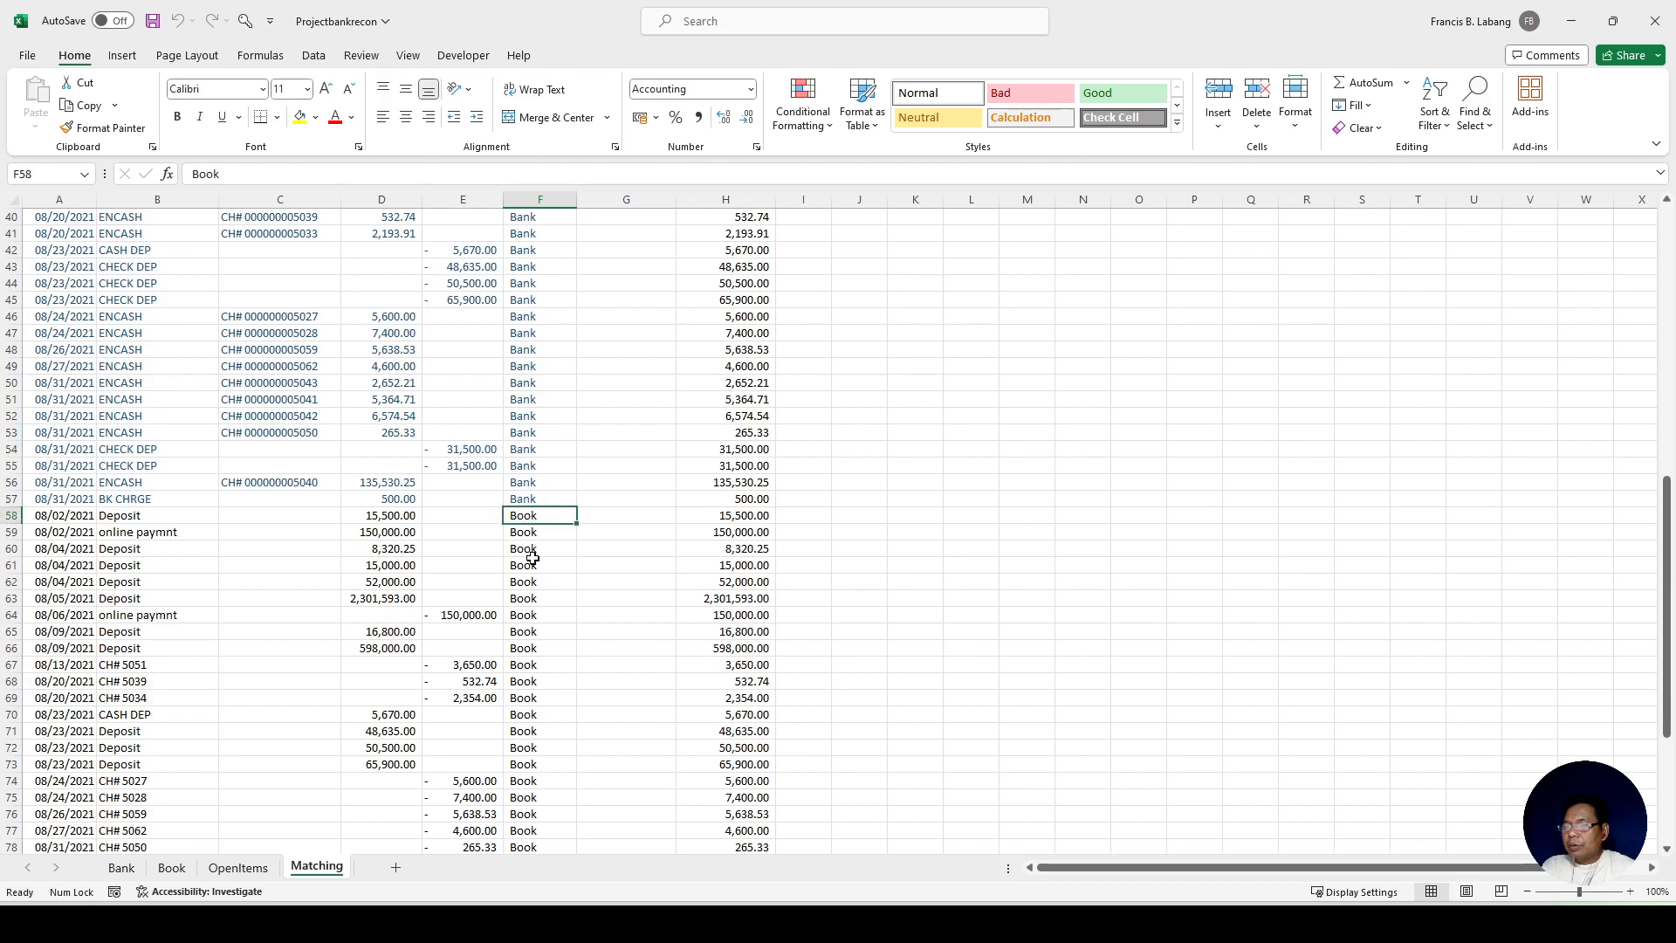
pyautogui.scroll(-6, 541, 559)
pyautogui.click(541, 482)
pyautogui.click(541, 664)
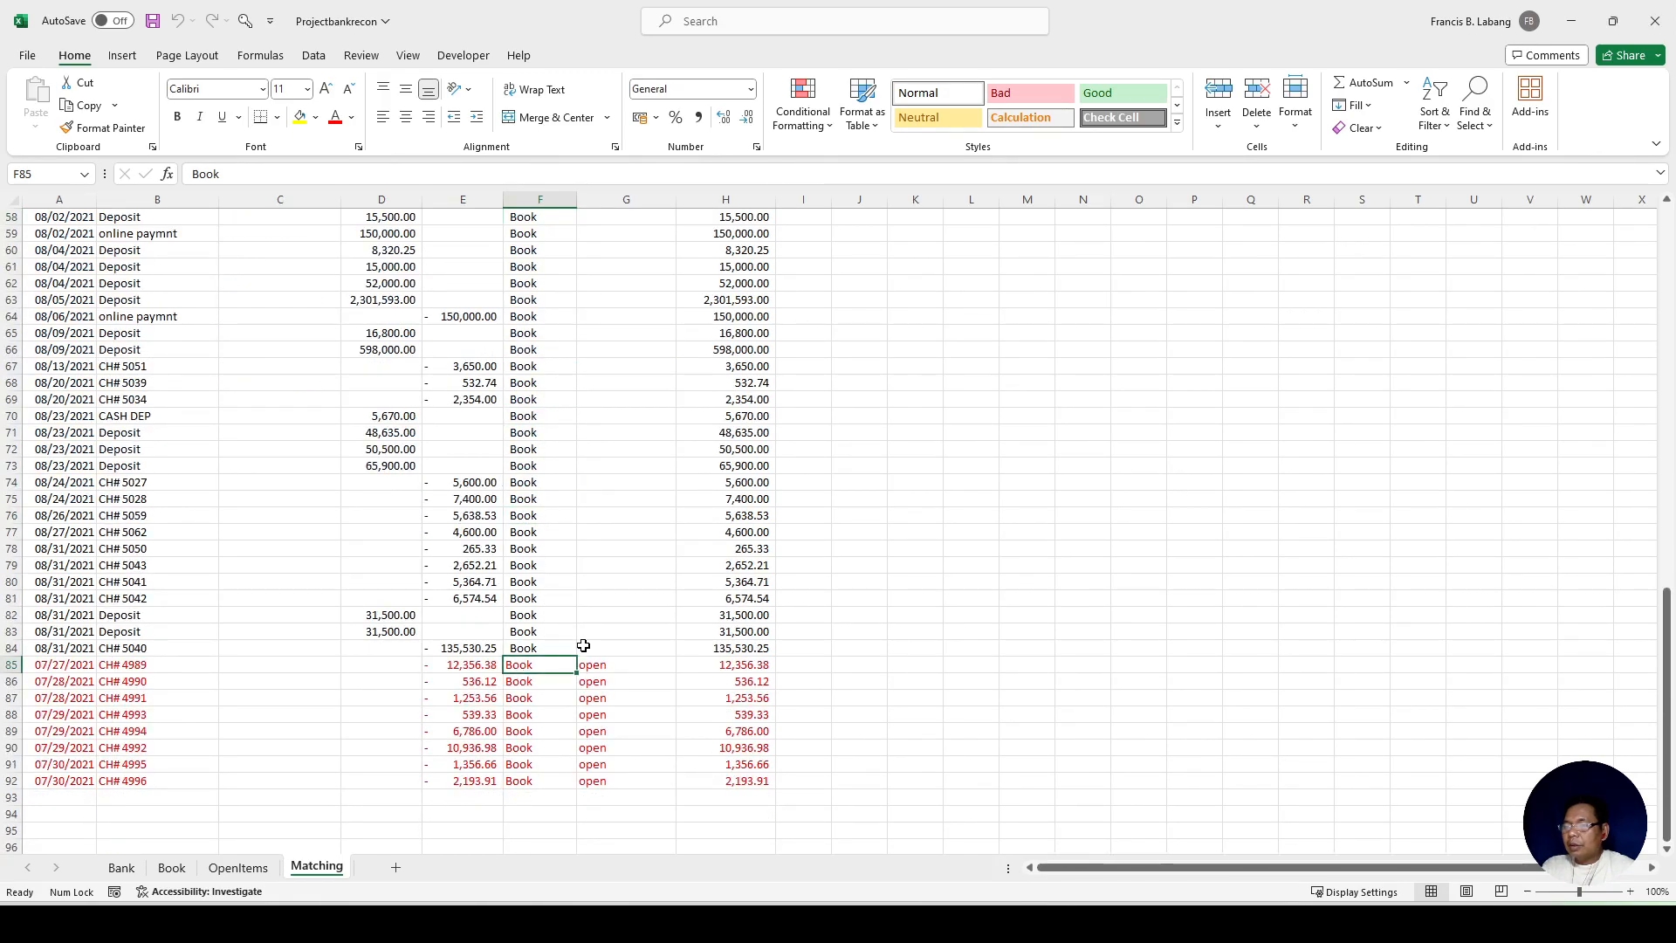
pyautogui.scroll(5, 584, 644)
pyautogui.scroll(-6, 584, 645)
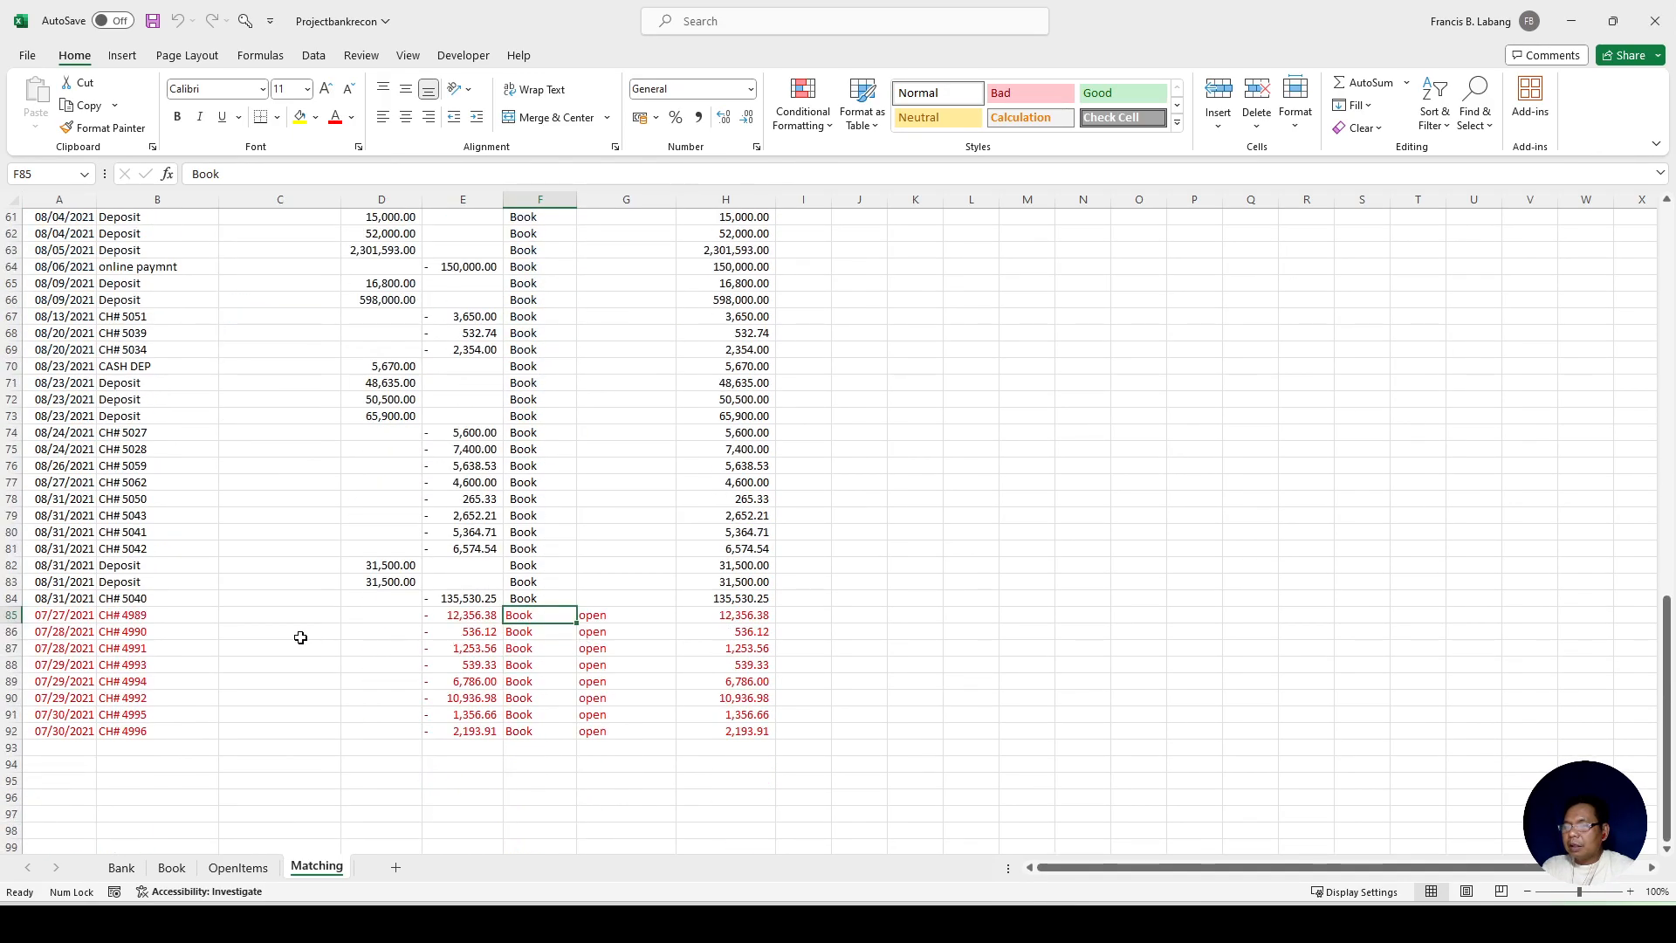
# Step: Return to the first entry of the Matching sheet and inspect the total credit and debit formulas in E8 and D8
pyautogui.click(68, 615)
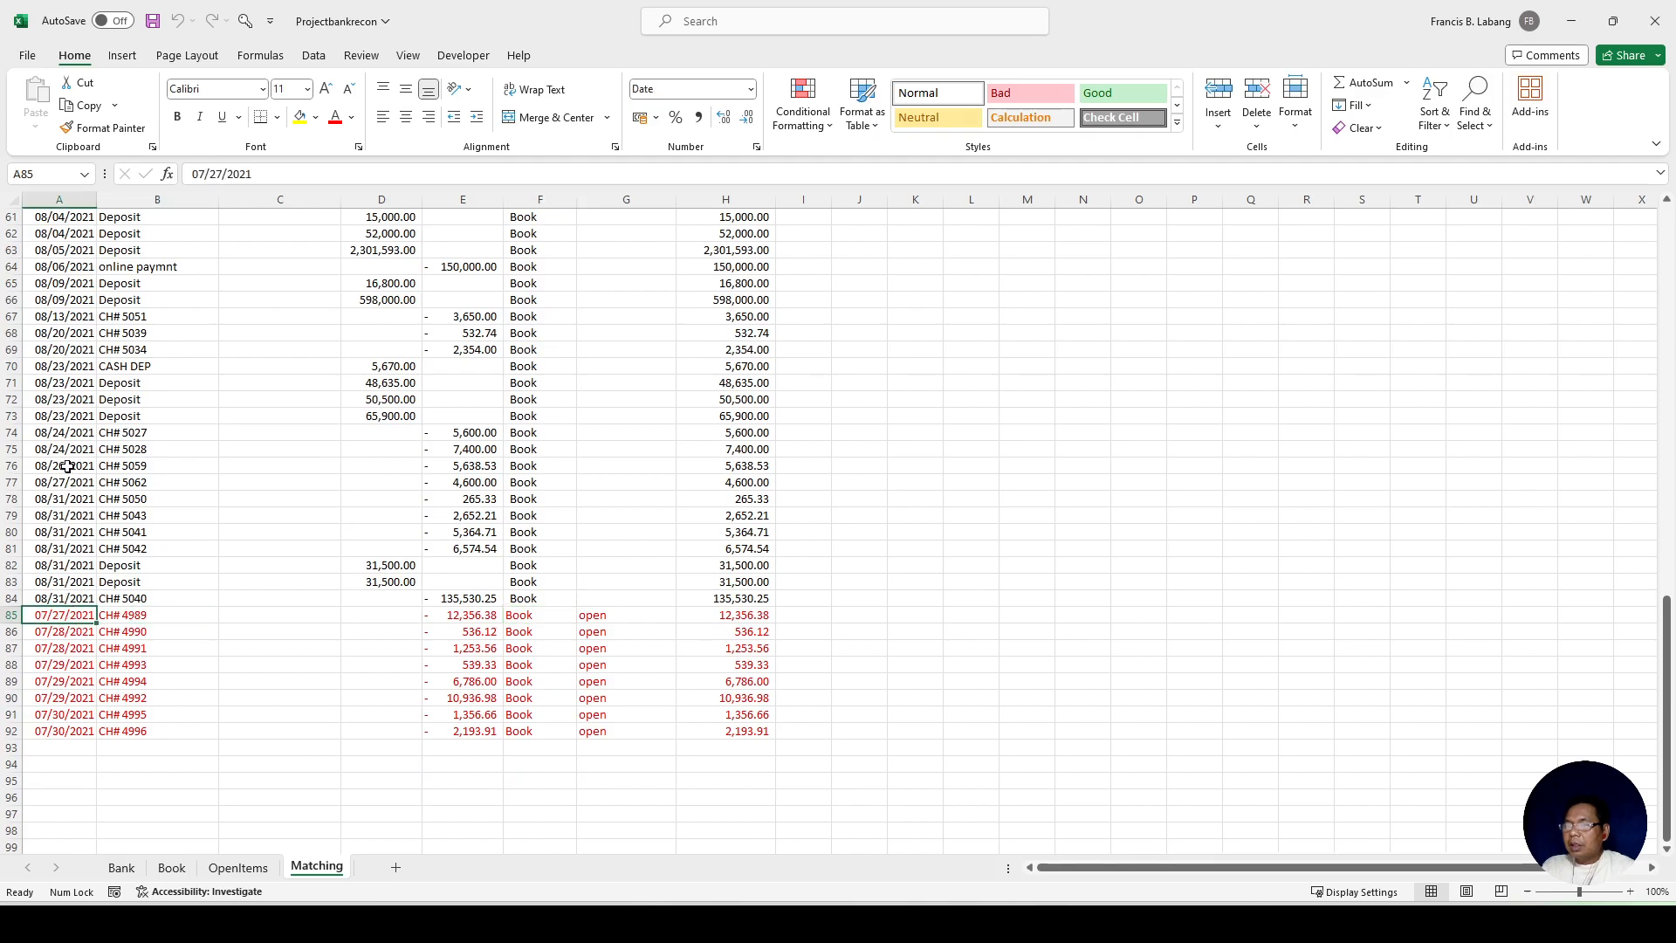
pyautogui.scroll(16, 67, 466)
pyautogui.scroll(4, 67, 466)
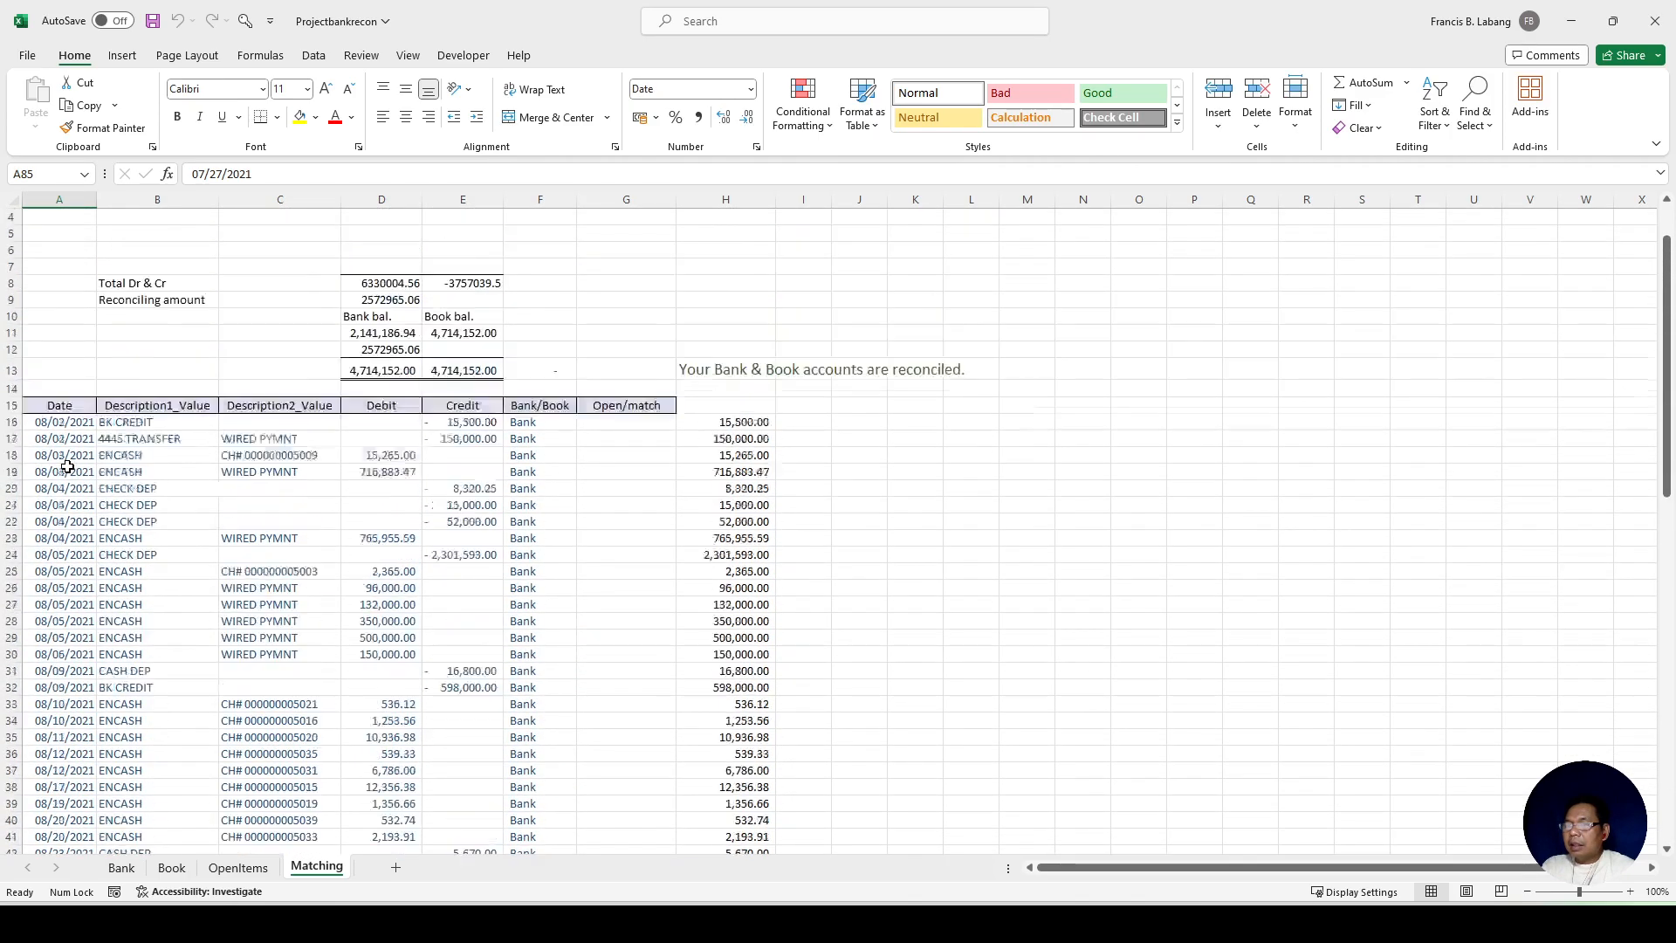
pyautogui.click(63, 476)
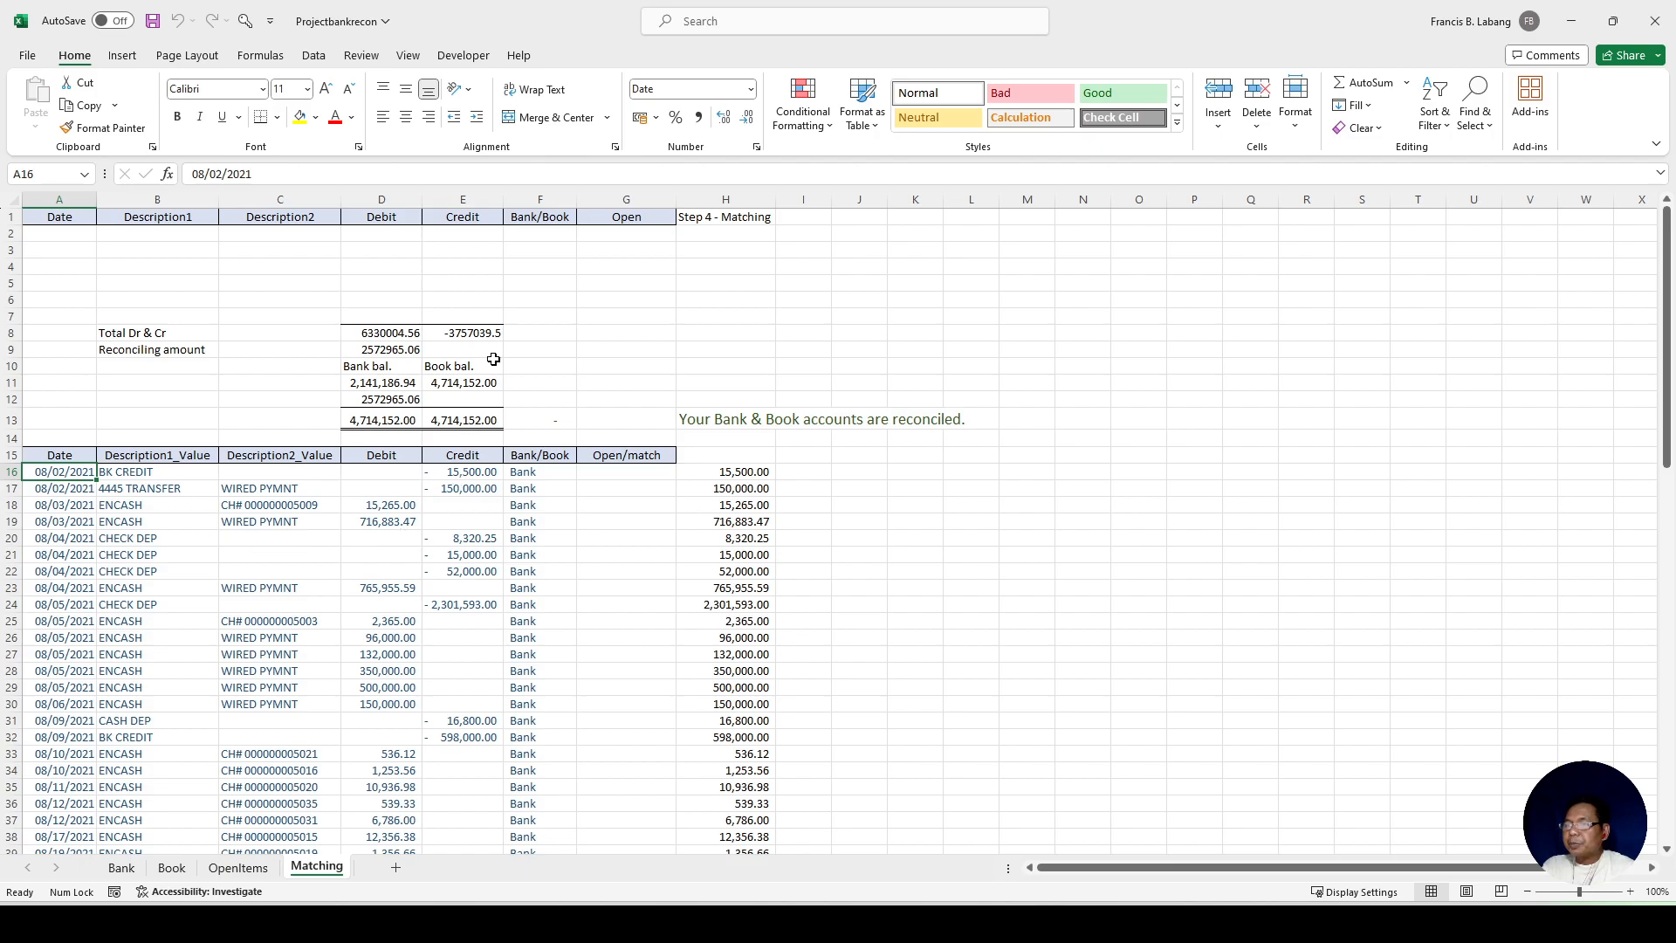
pyautogui.click(487, 332)
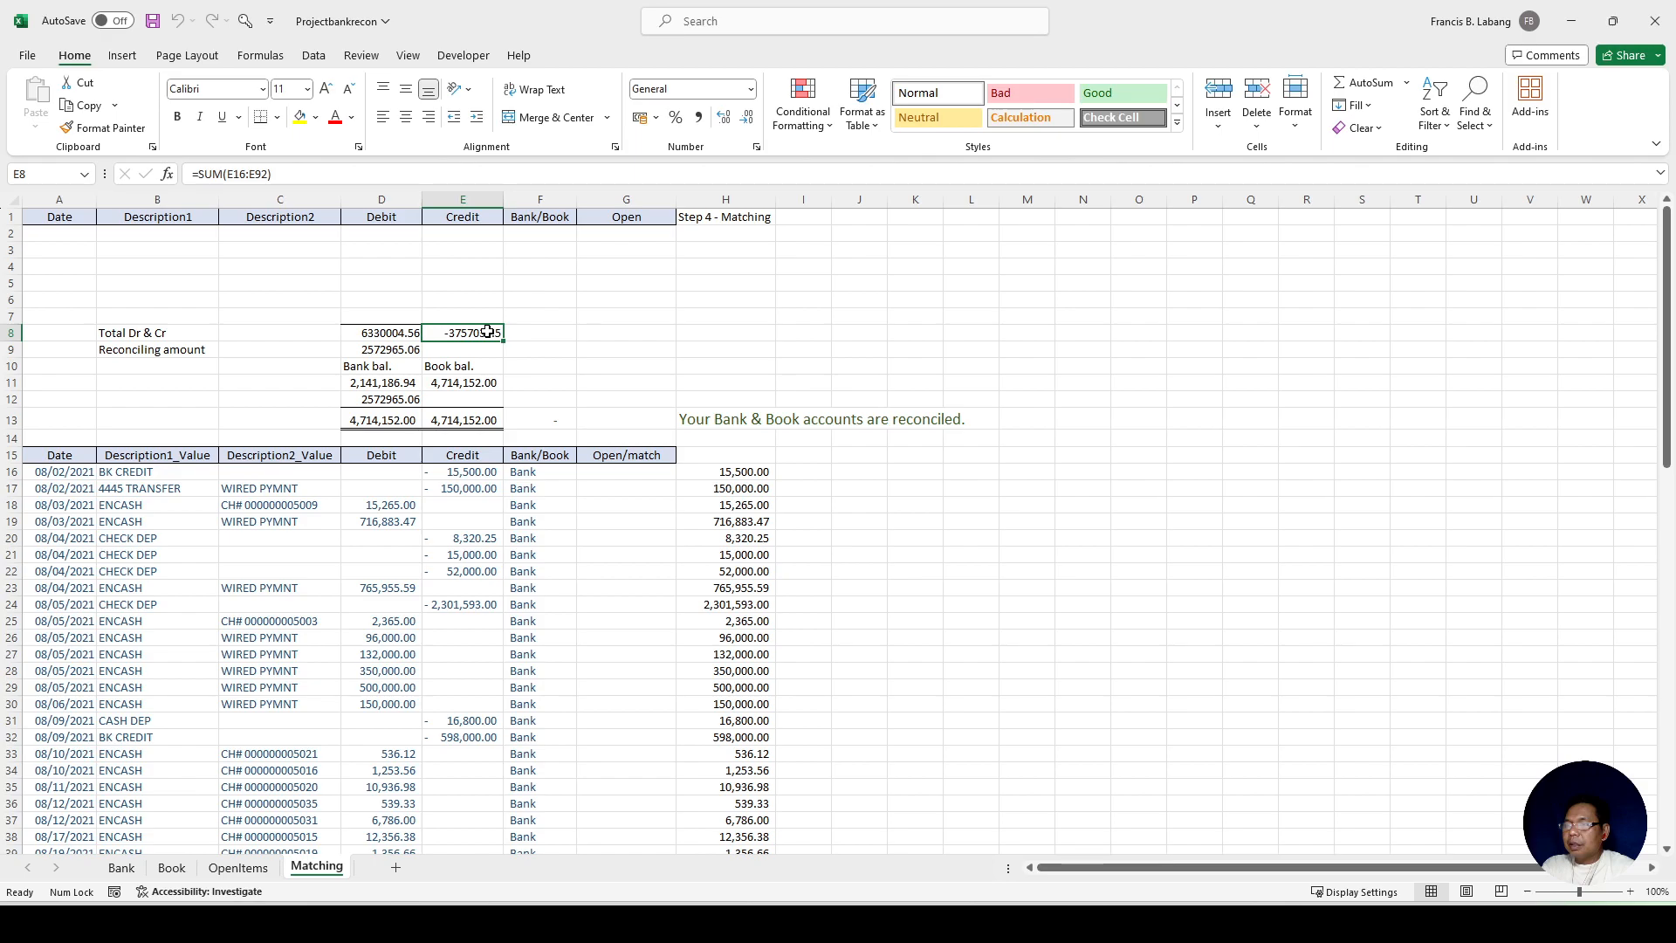
pyautogui.doubleClick(487, 332)
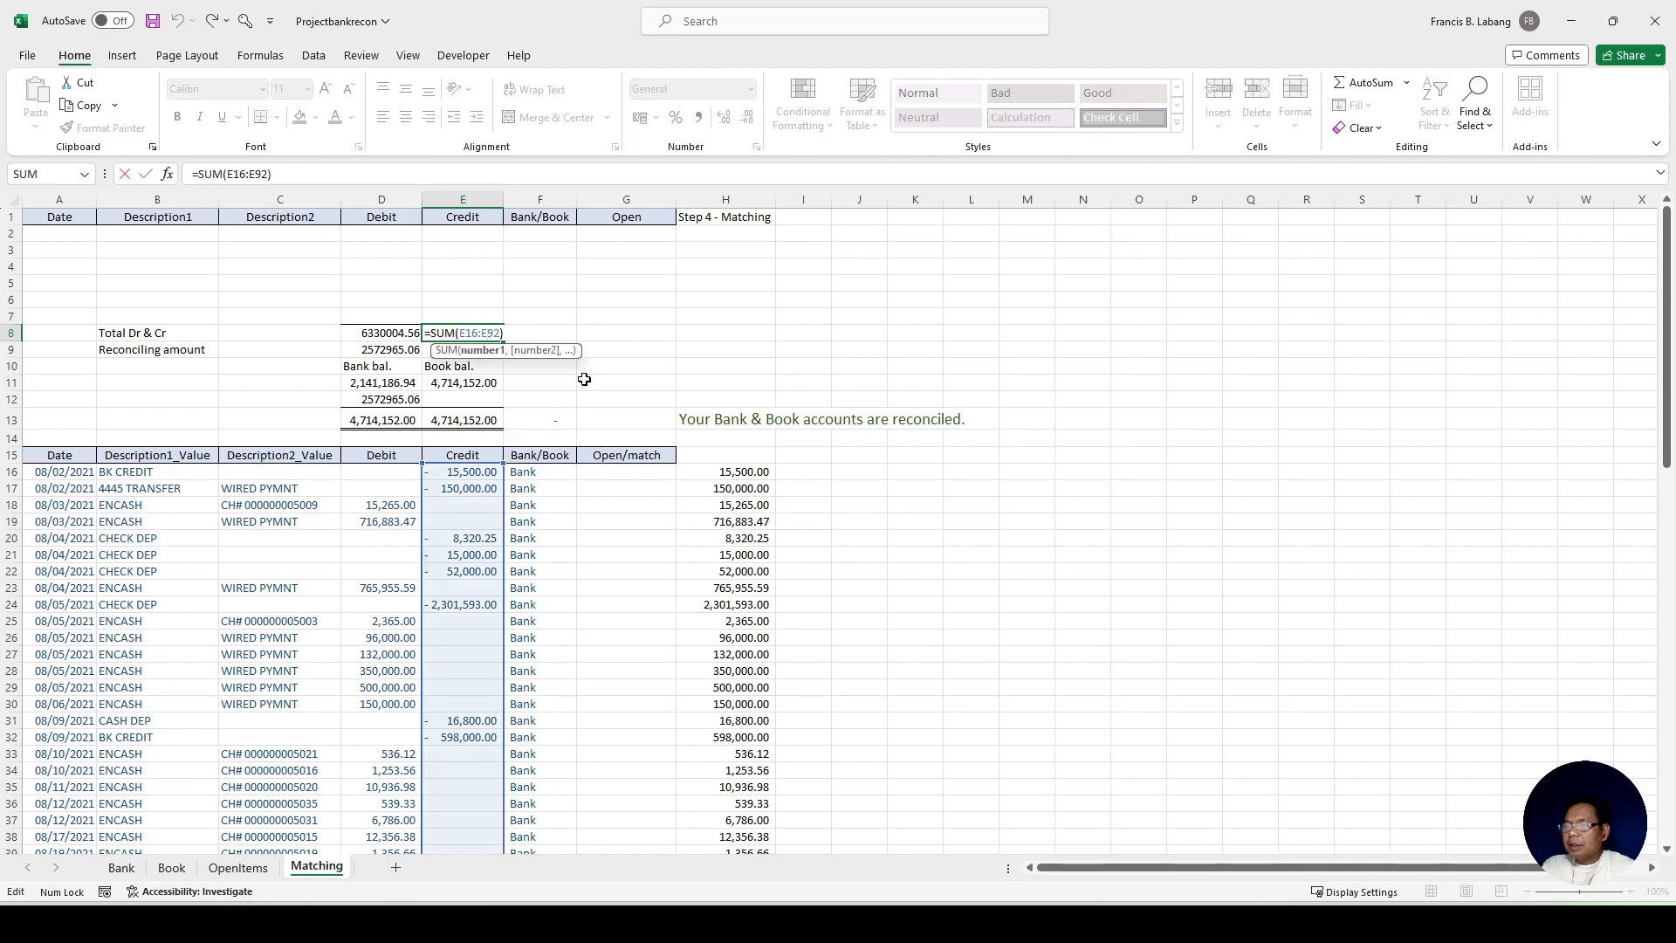
pyautogui.press('Escape')
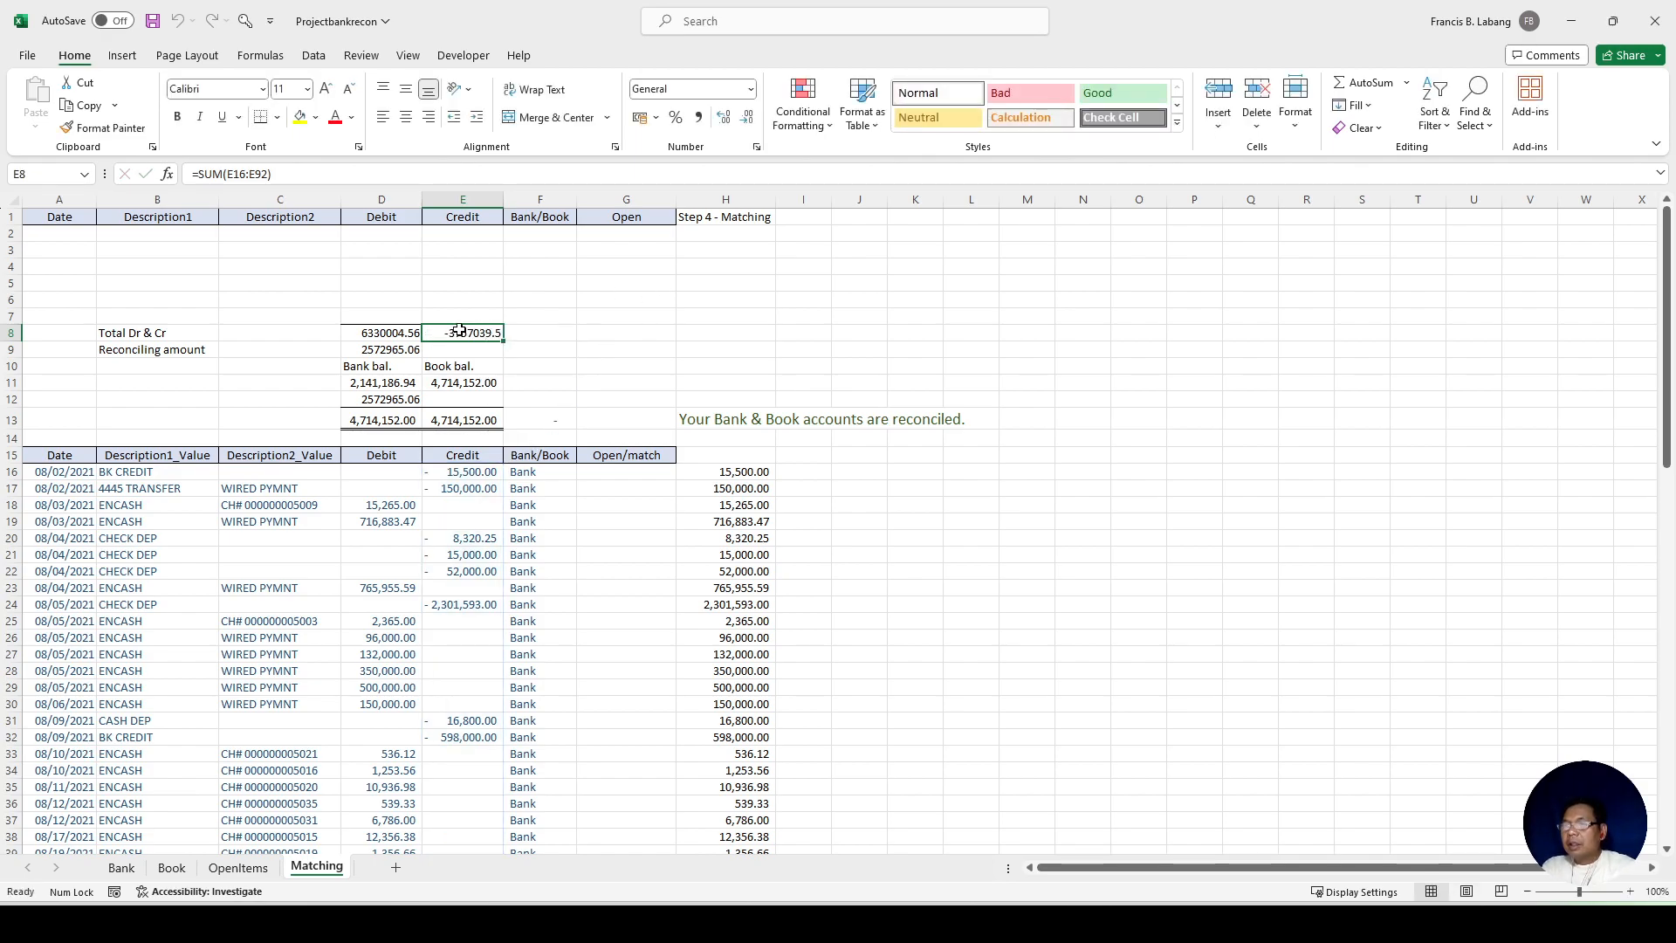
pyautogui.click(385, 331)
pyautogui.doubleClick(386, 331)
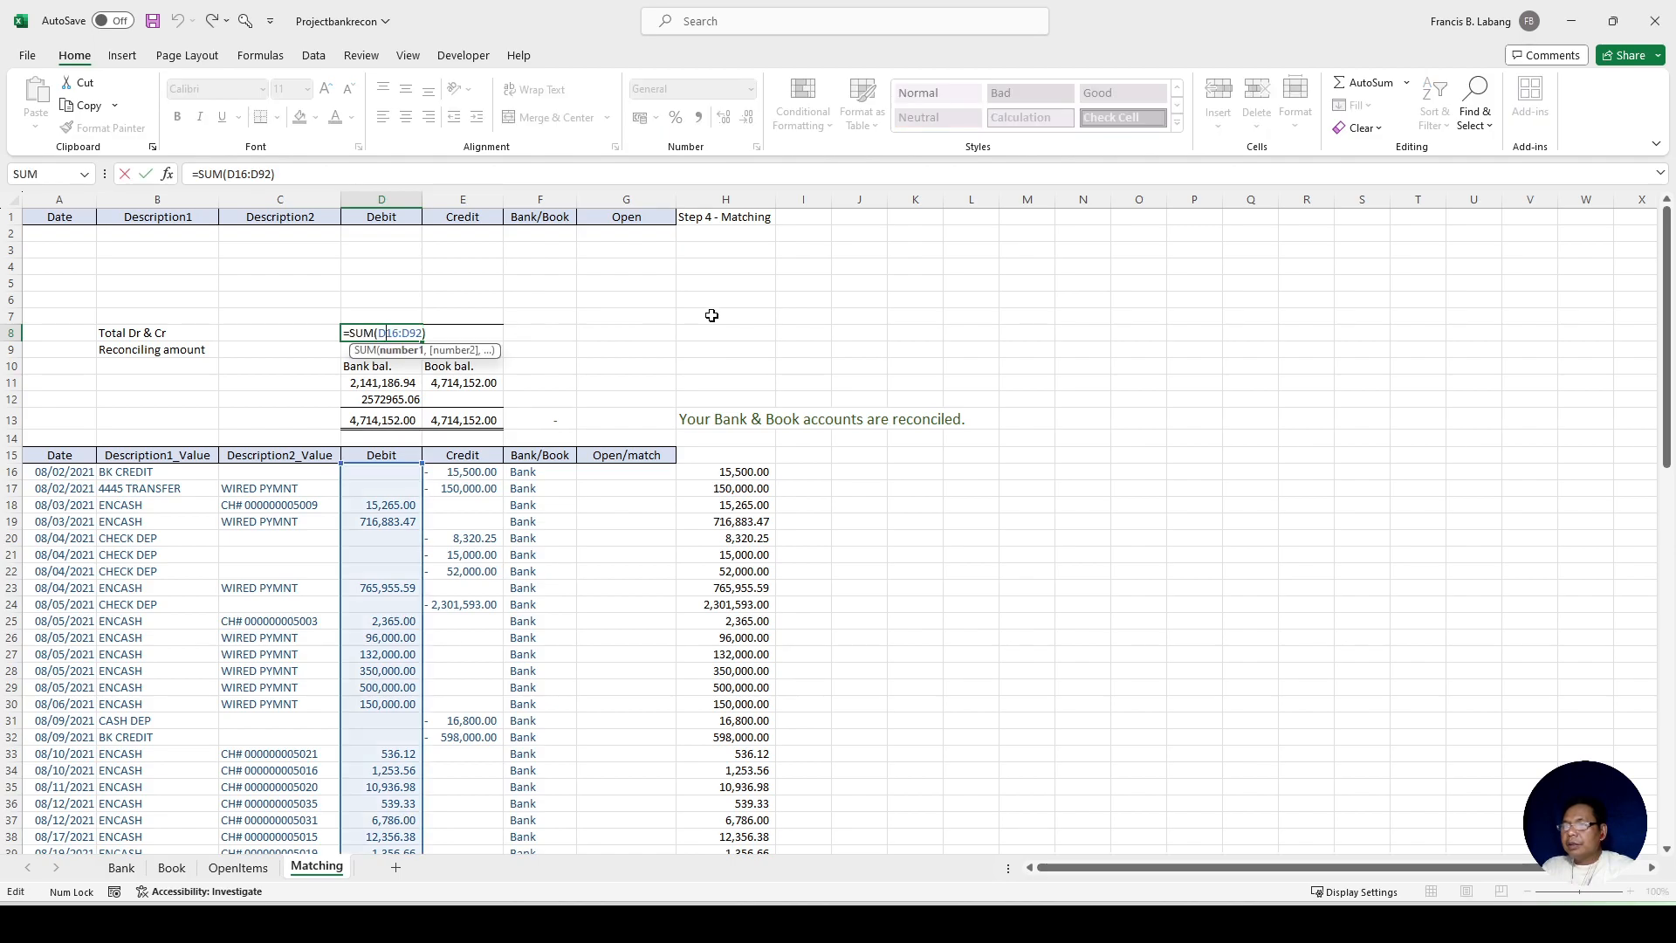
pyautogui.press('Escape')
# Step: Check the Matching sheet's bank and book balances in D11 and E11 against cell G2 of the Bank and Book sheets
pyautogui.click(393, 384)
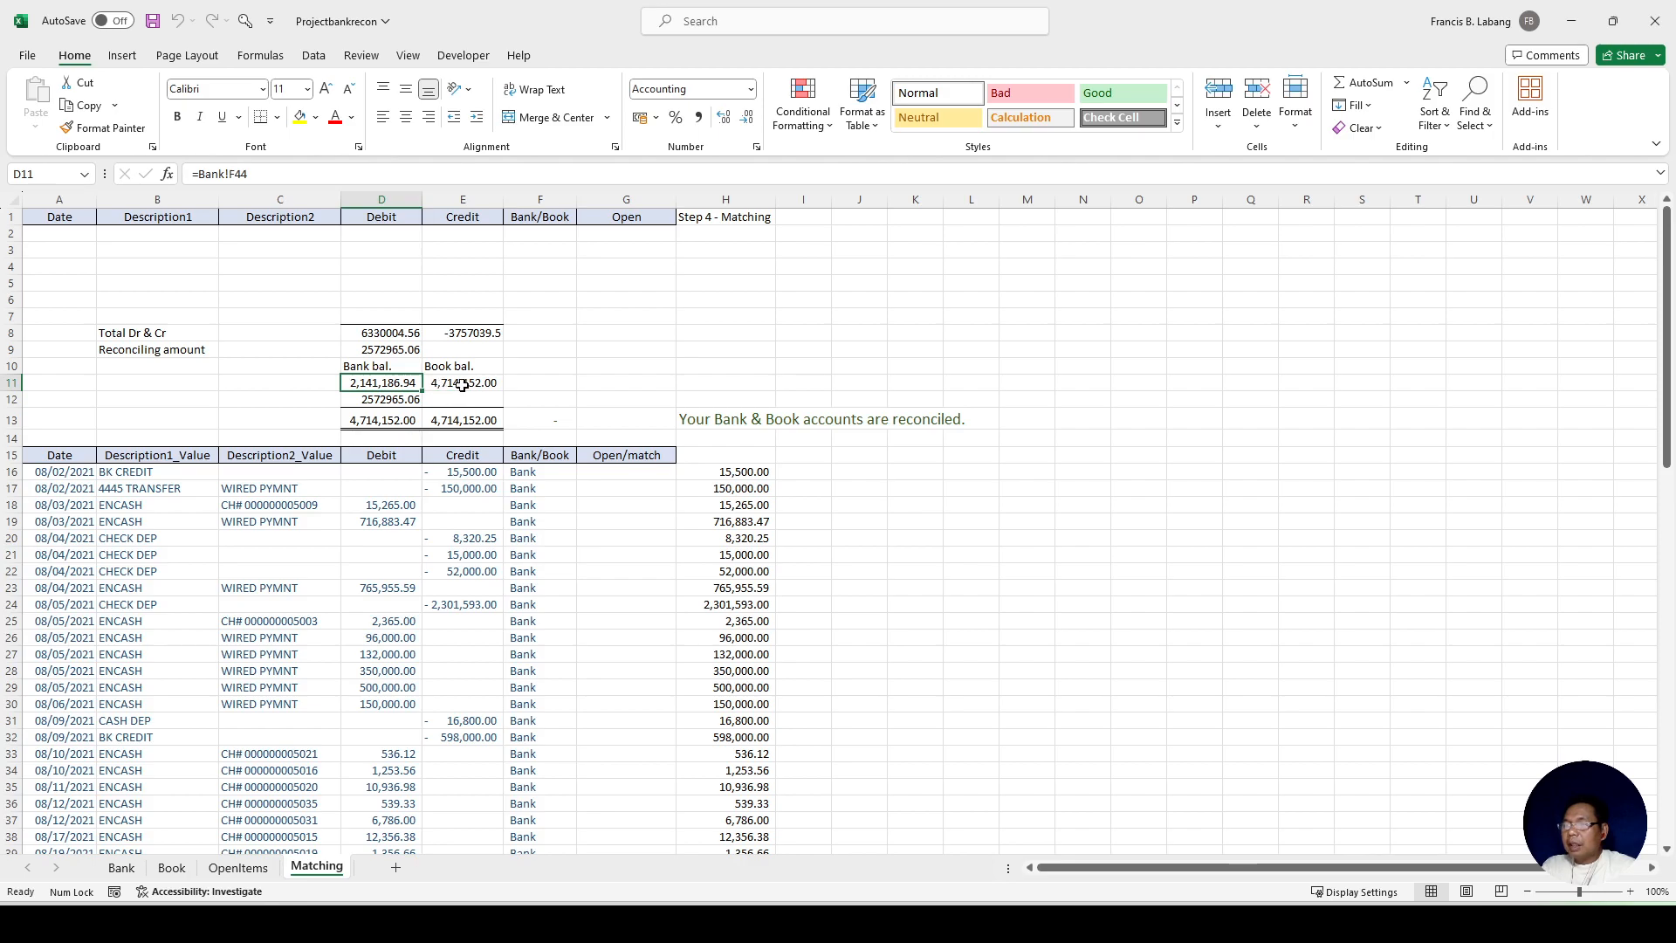
pyautogui.click(122, 868)
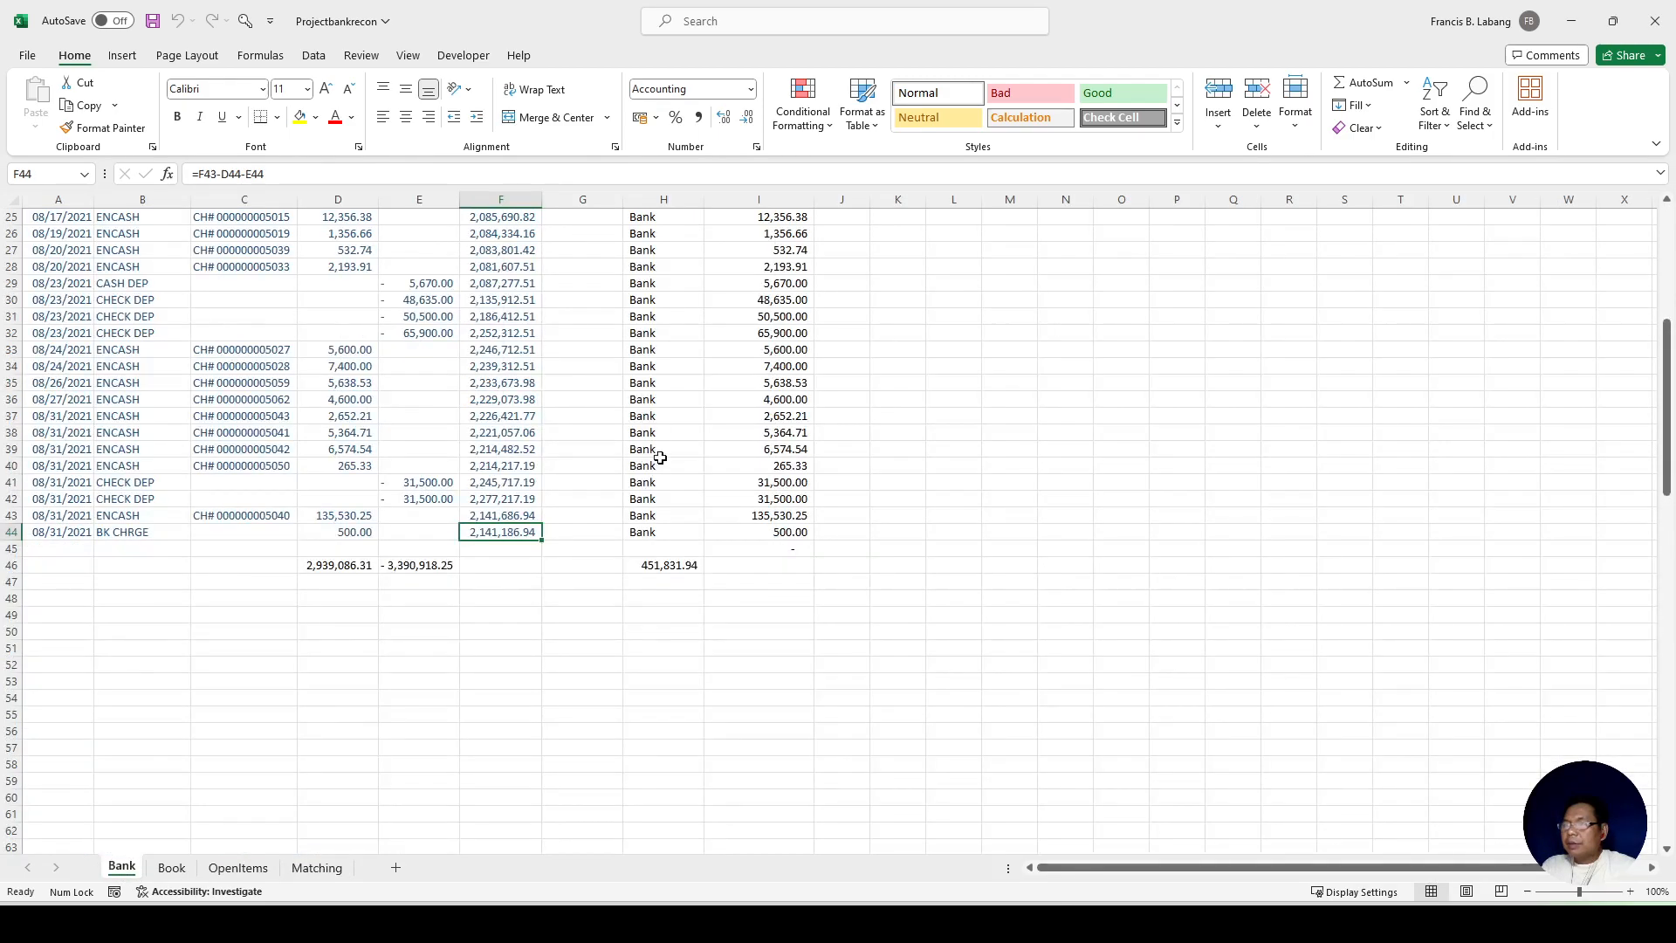
pyautogui.scroll(7, 620, 448)
pyautogui.click(564, 236)
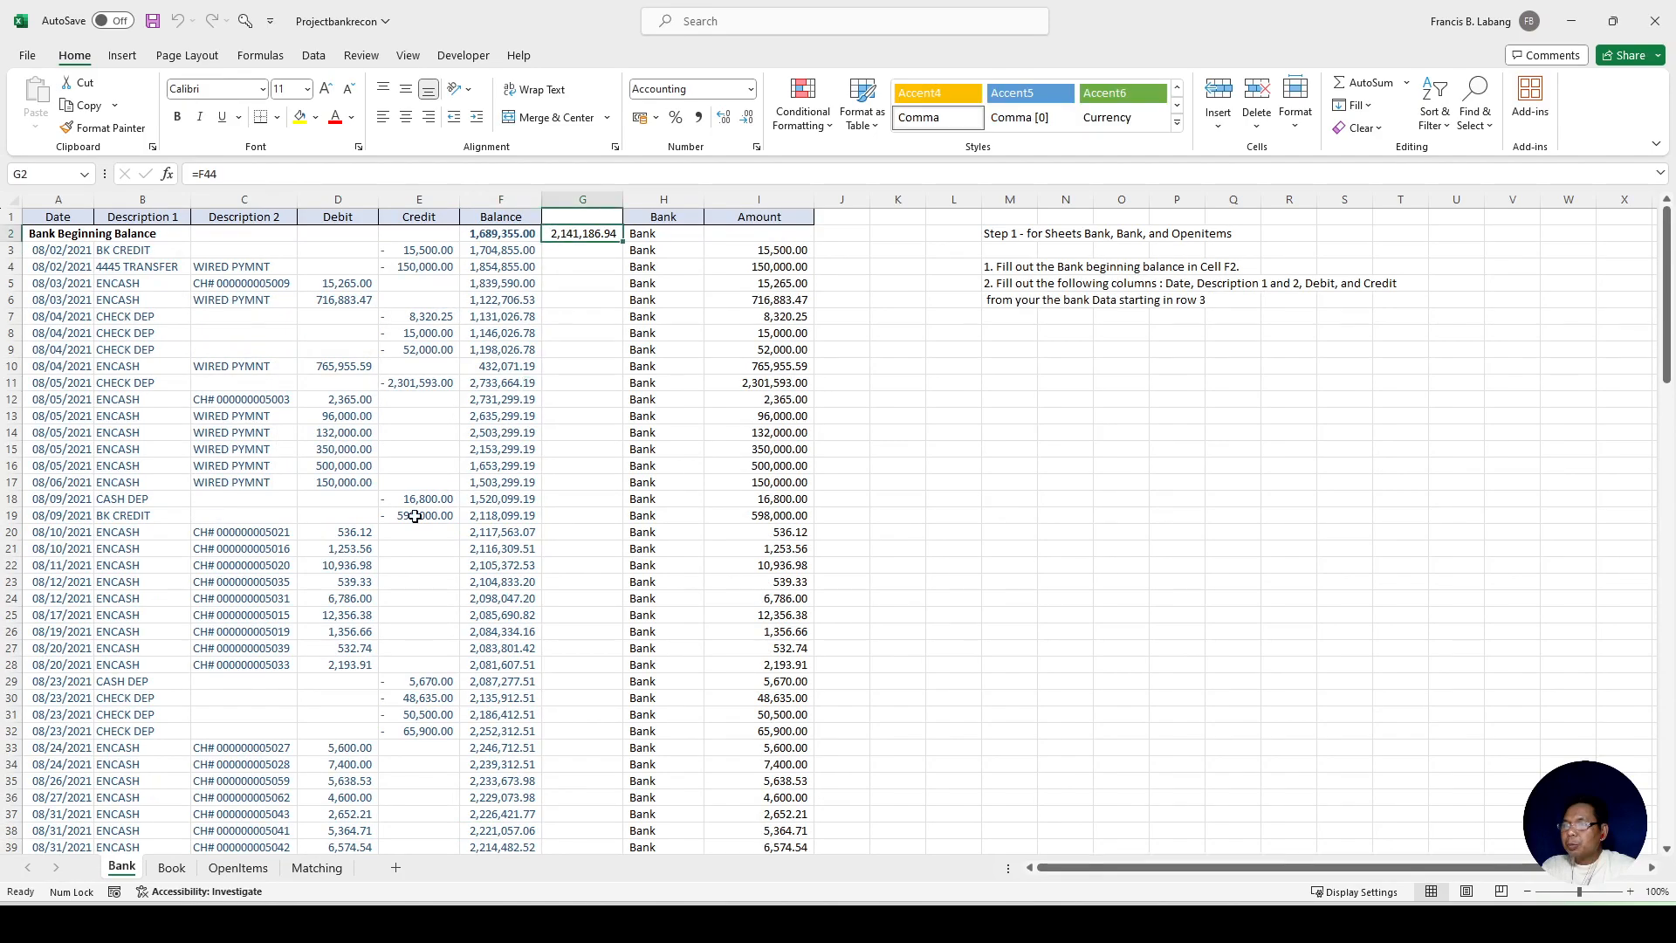
pyautogui.click(184, 877)
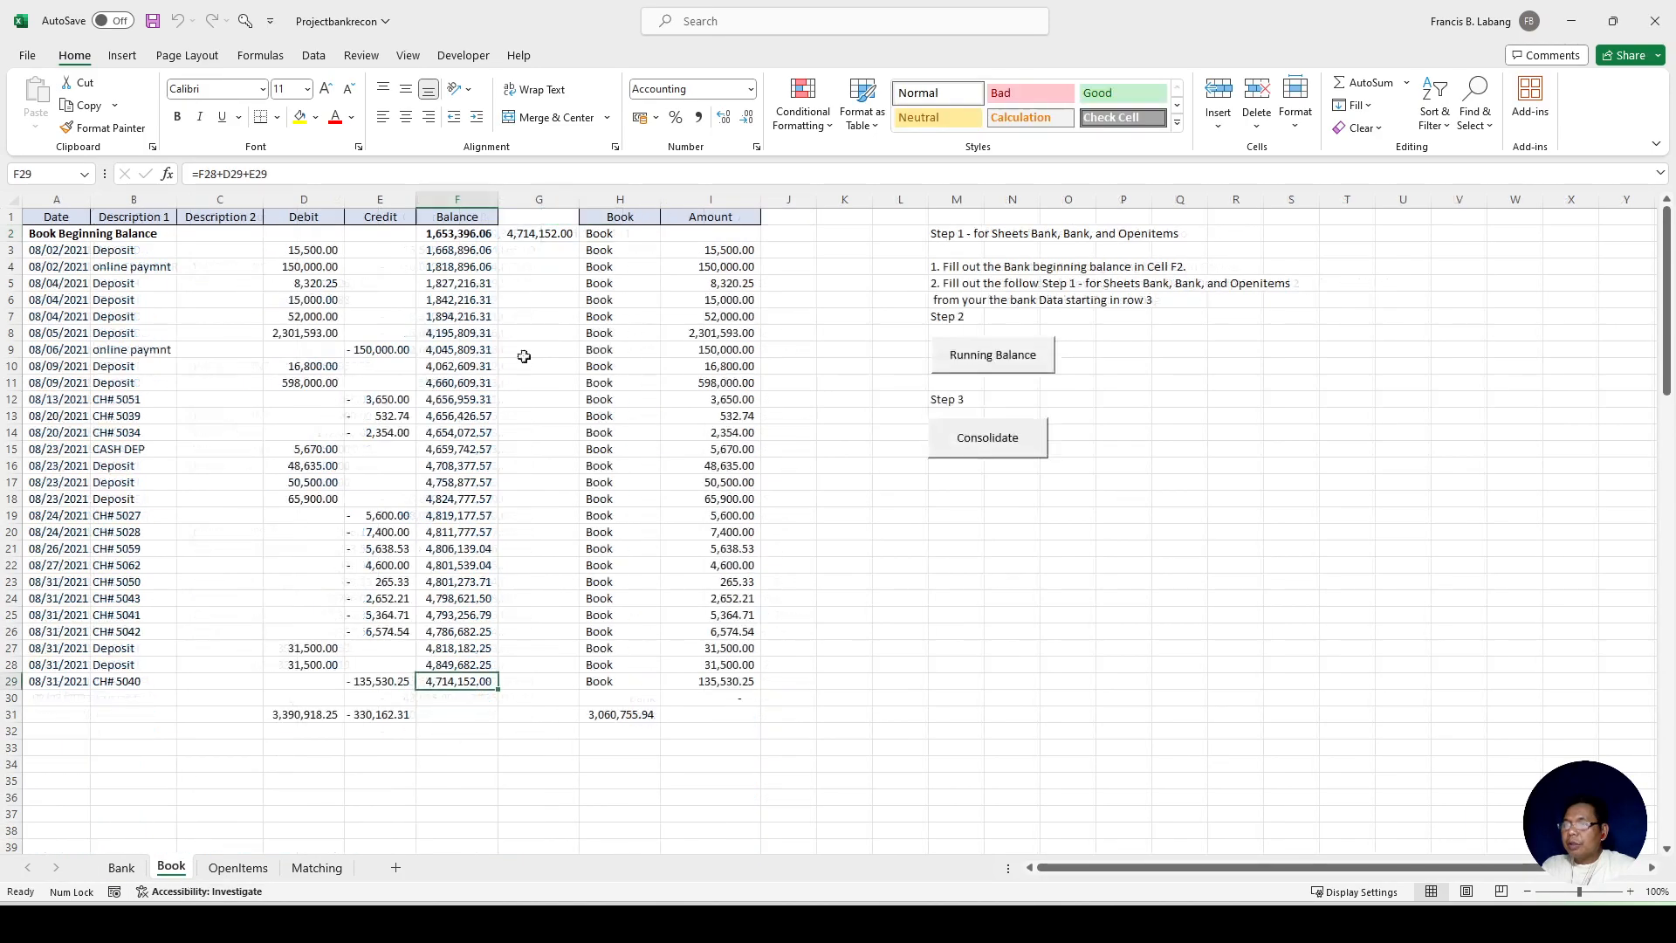
pyautogui.click(548, 236)
pyautogui.click(316, 868)
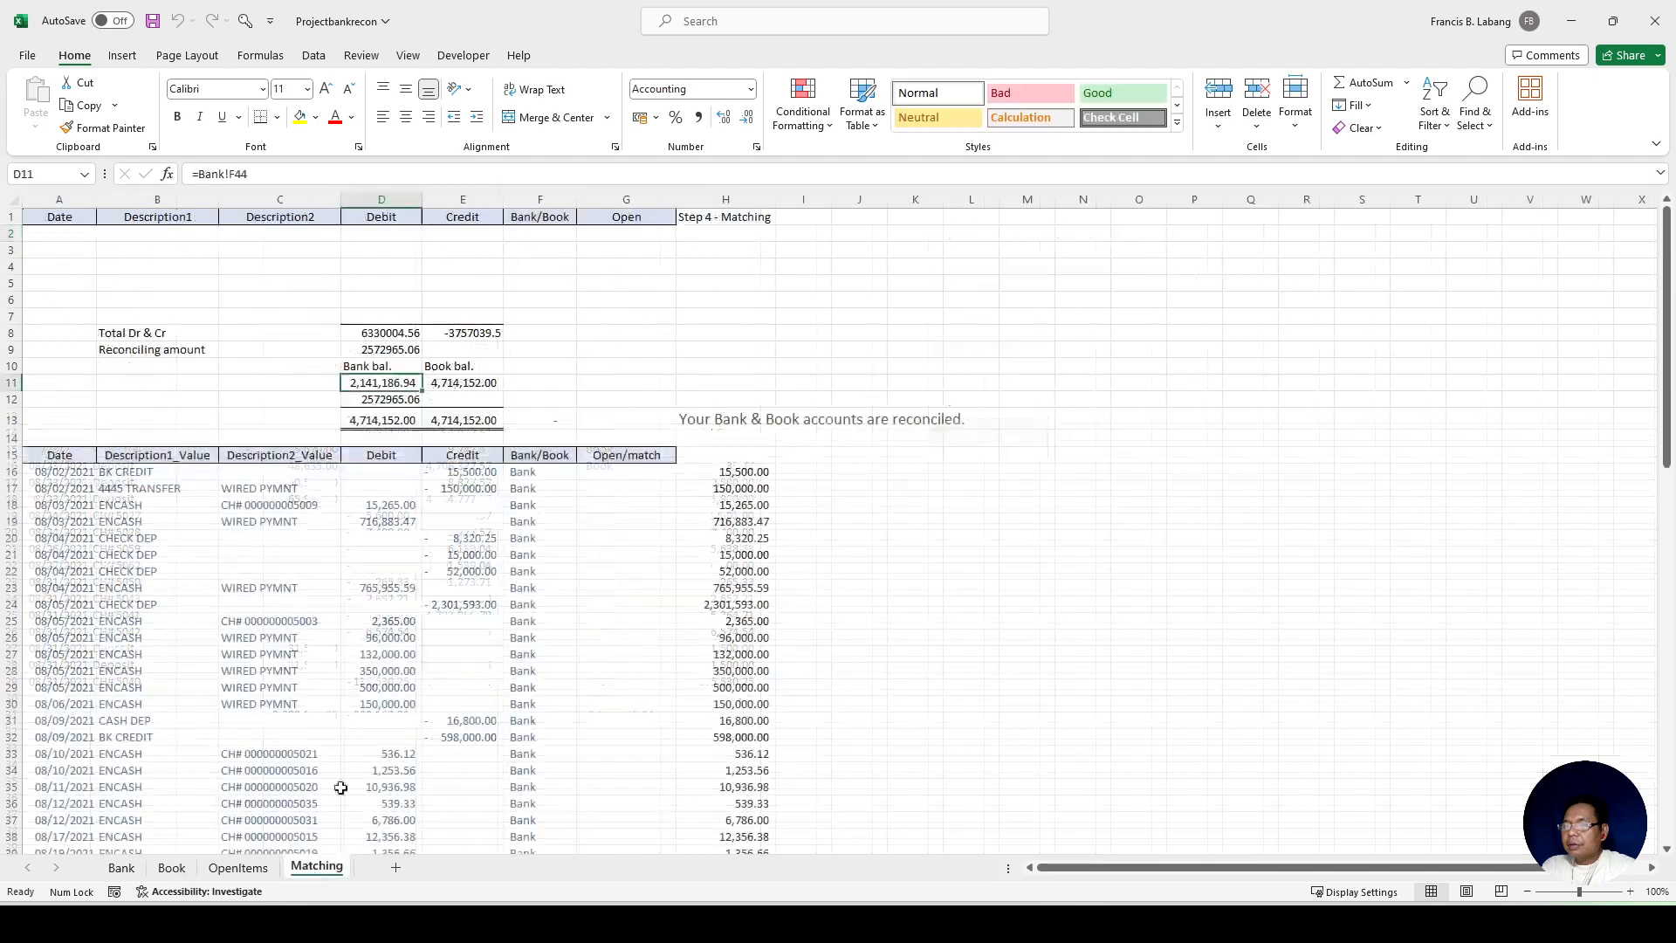
pyautogui.click(477, 384)
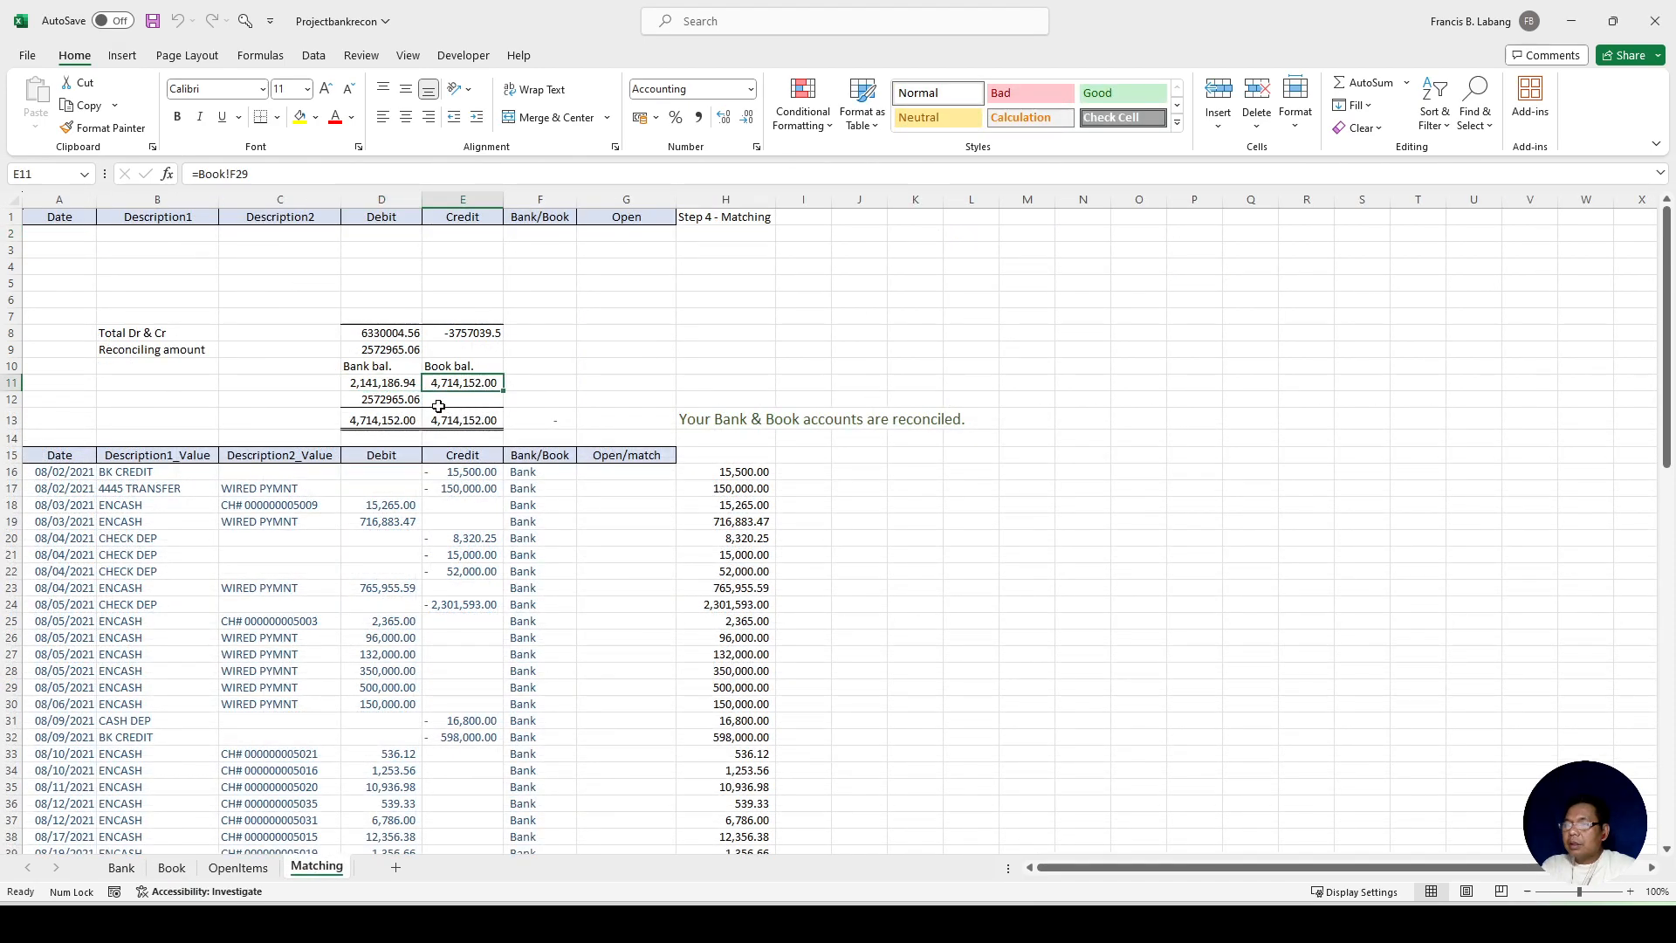
# Step: Inspect the reconciling amount formulas in D9 and D12 and the balance difference formula in F13 of the Matching sheet
pyautogui.click(401, 349)
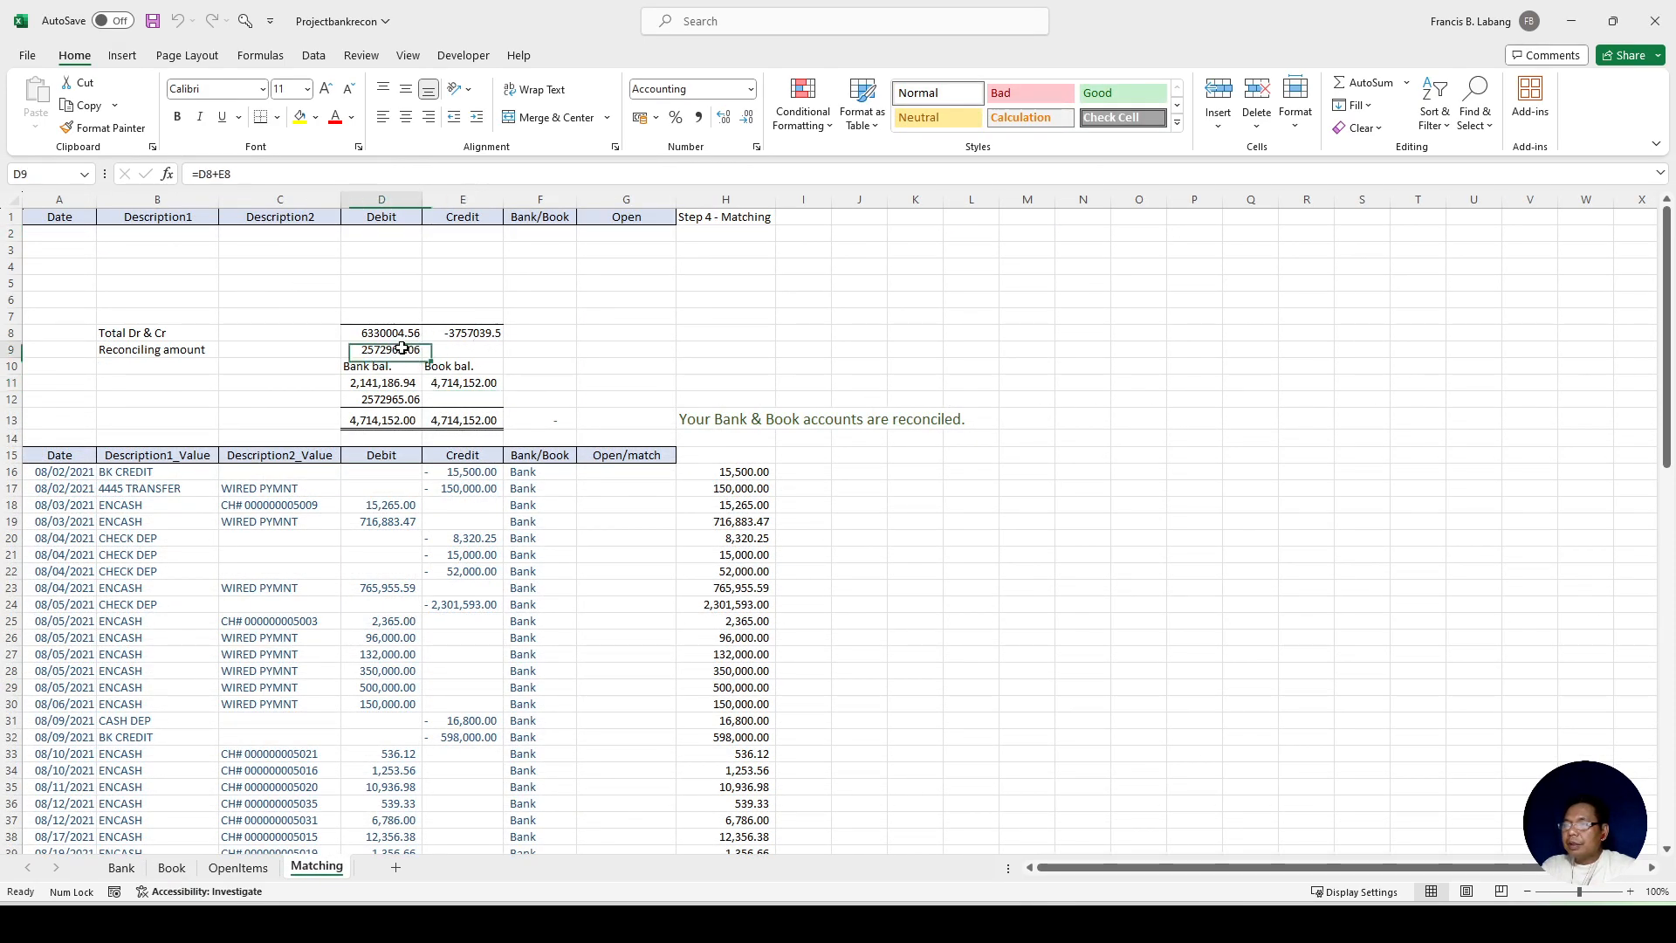
pyautogui.click(400, 401)
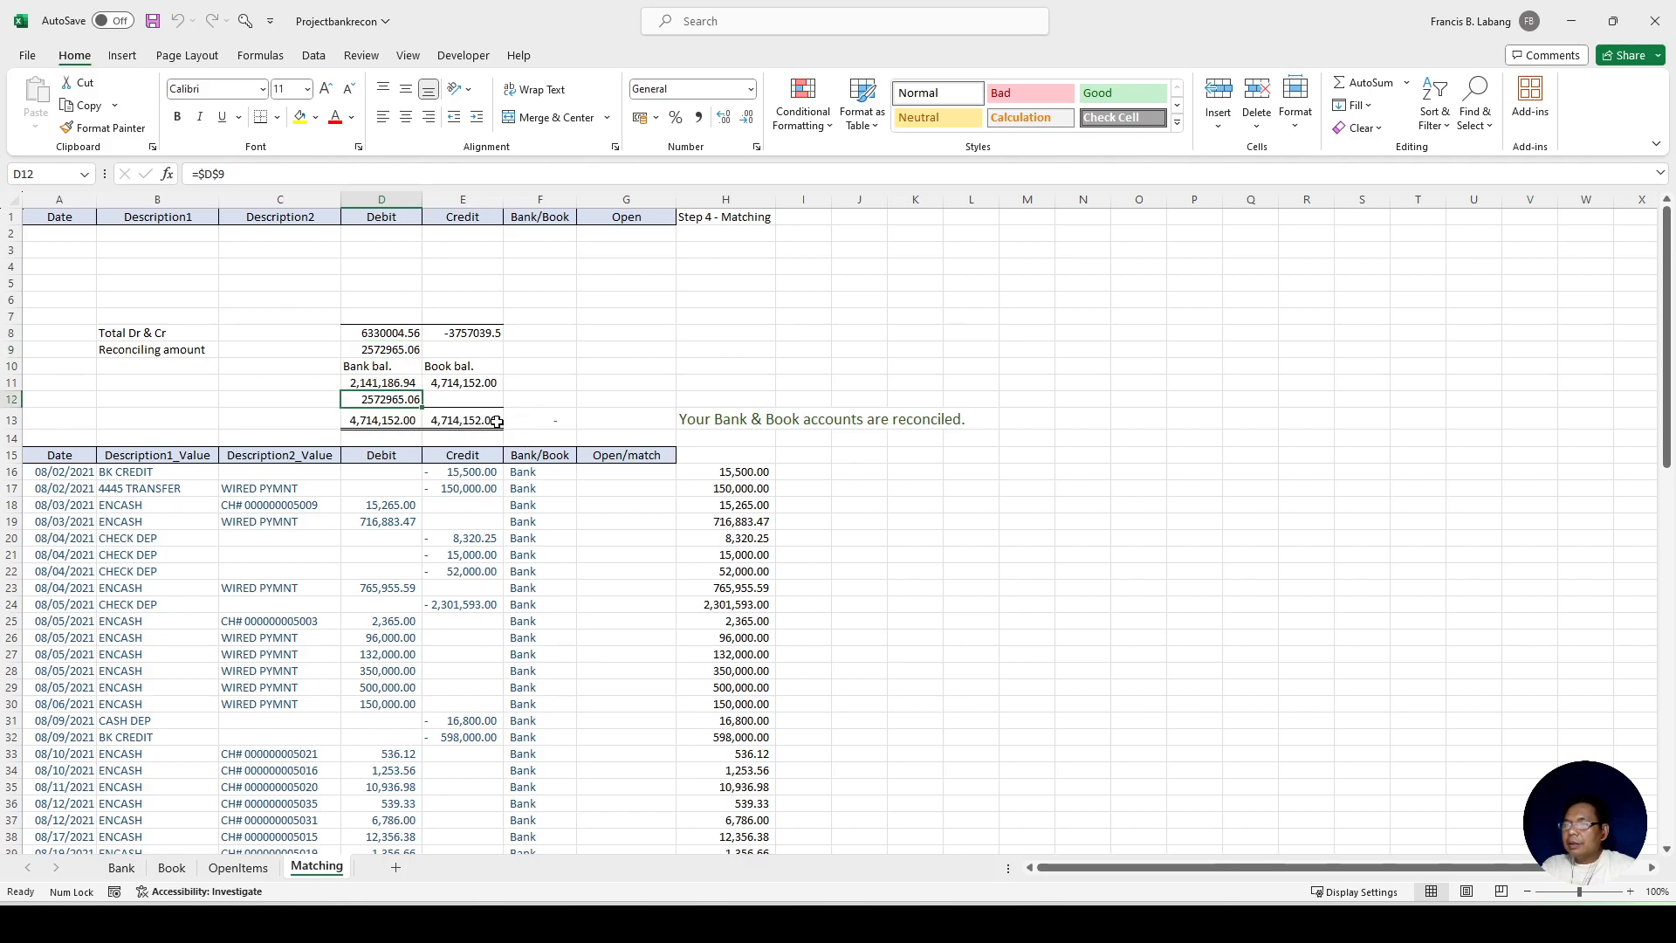
pyautogui.click(547, 427)
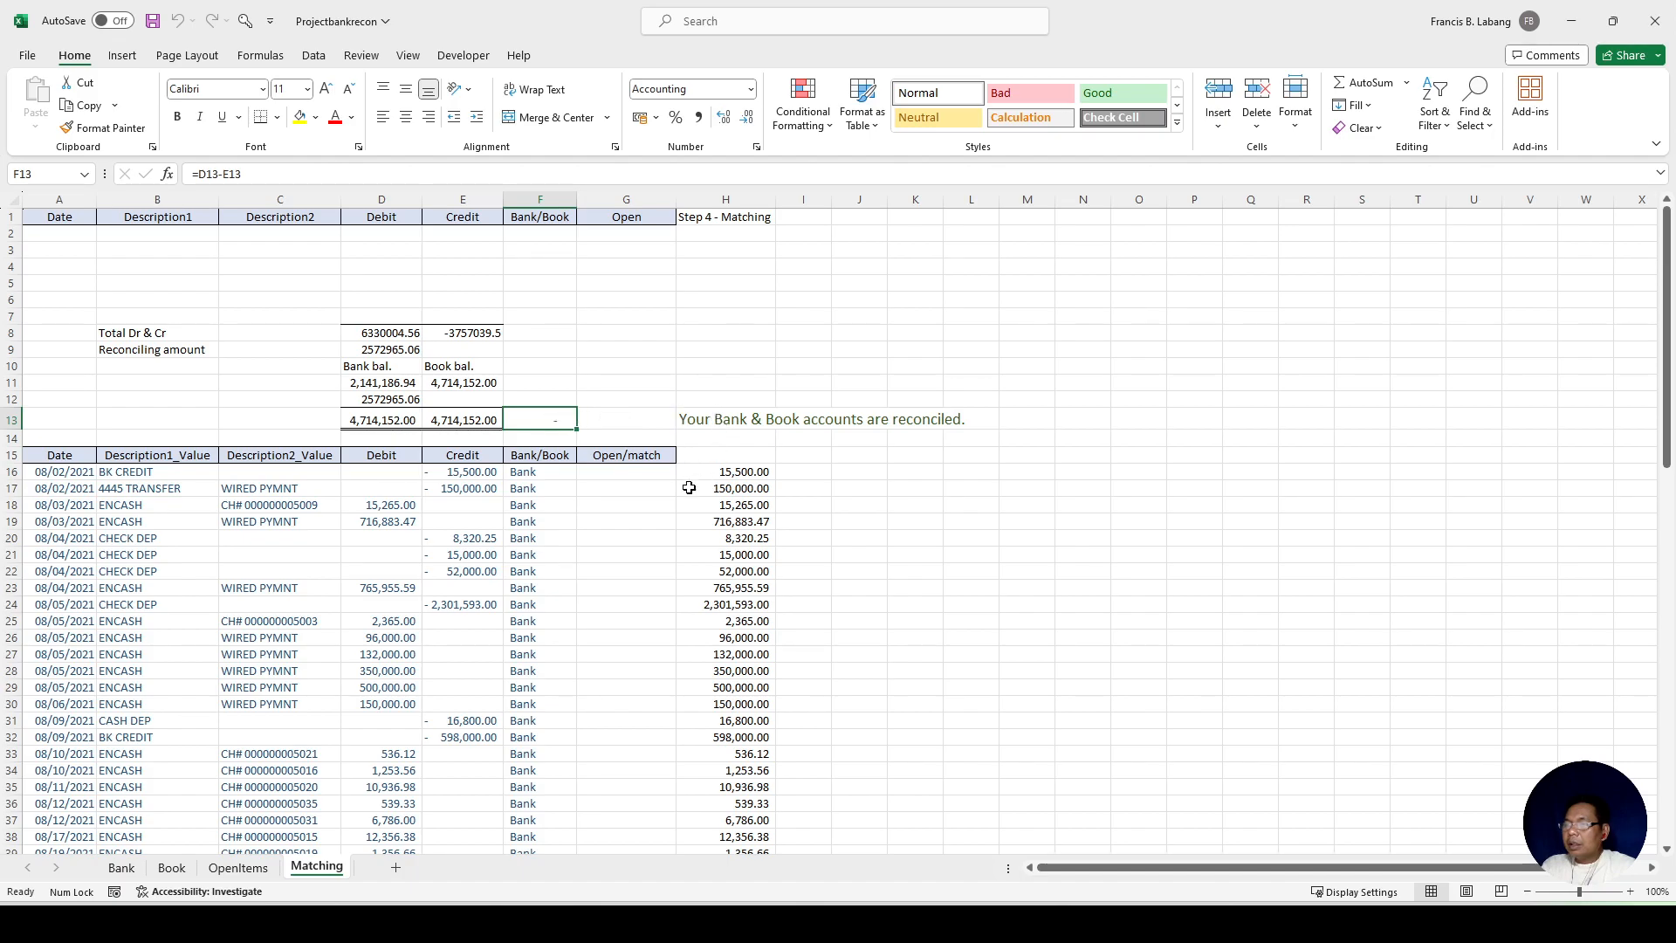
pyautogui.click(171, 868)
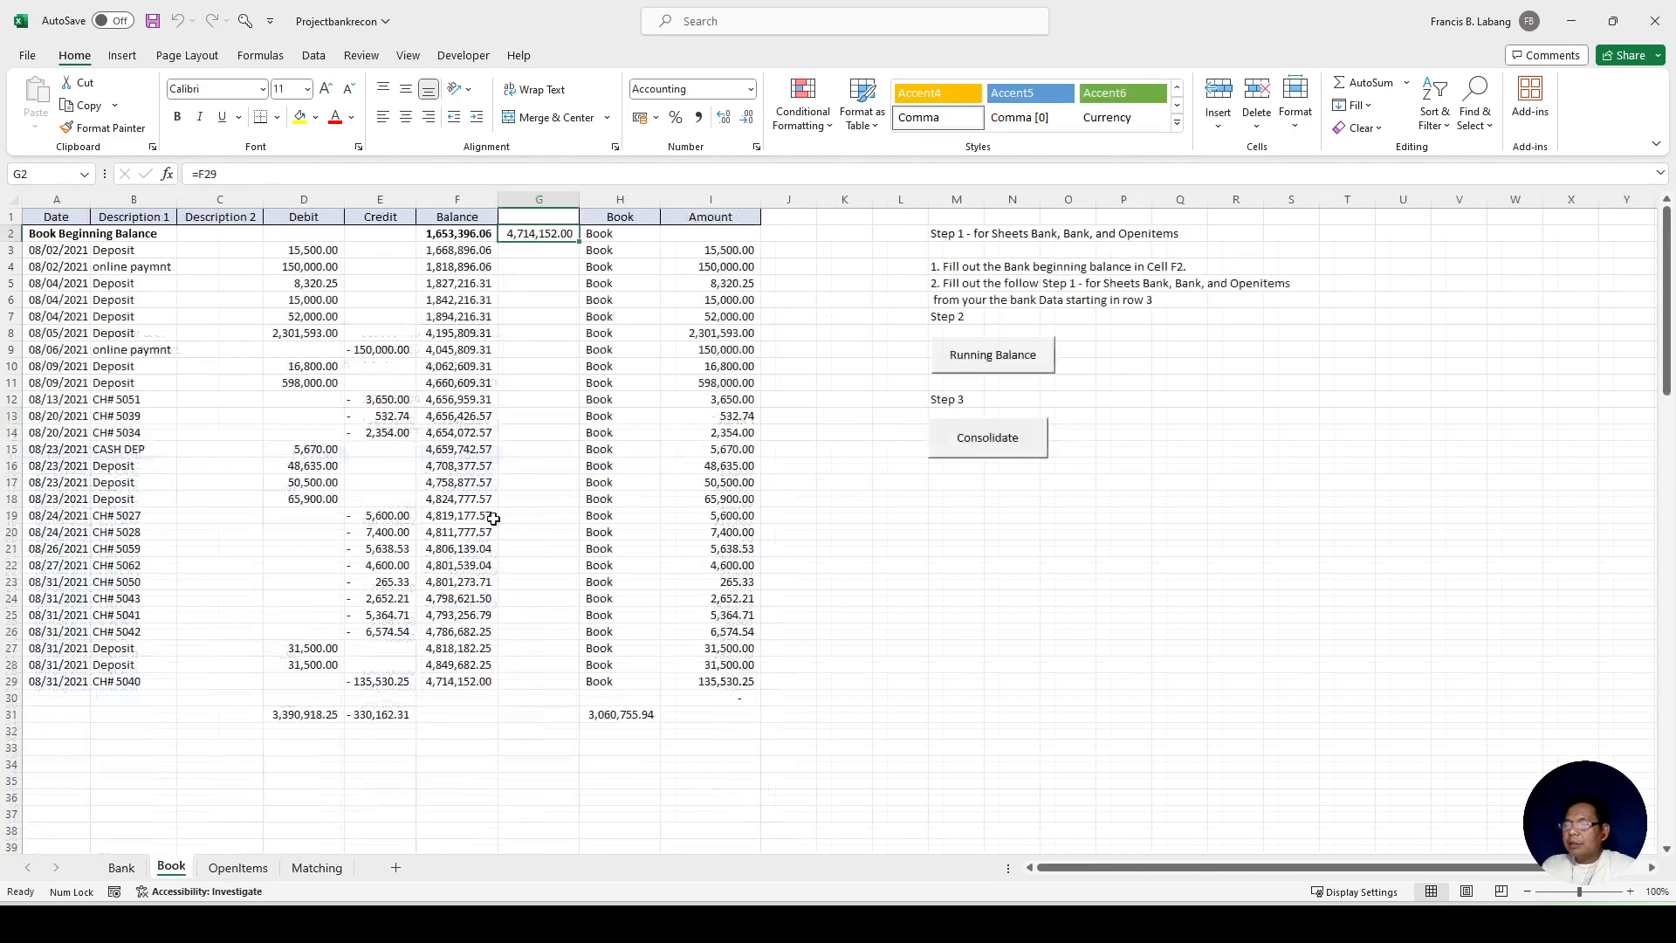
pyautogui.click(122, 867)
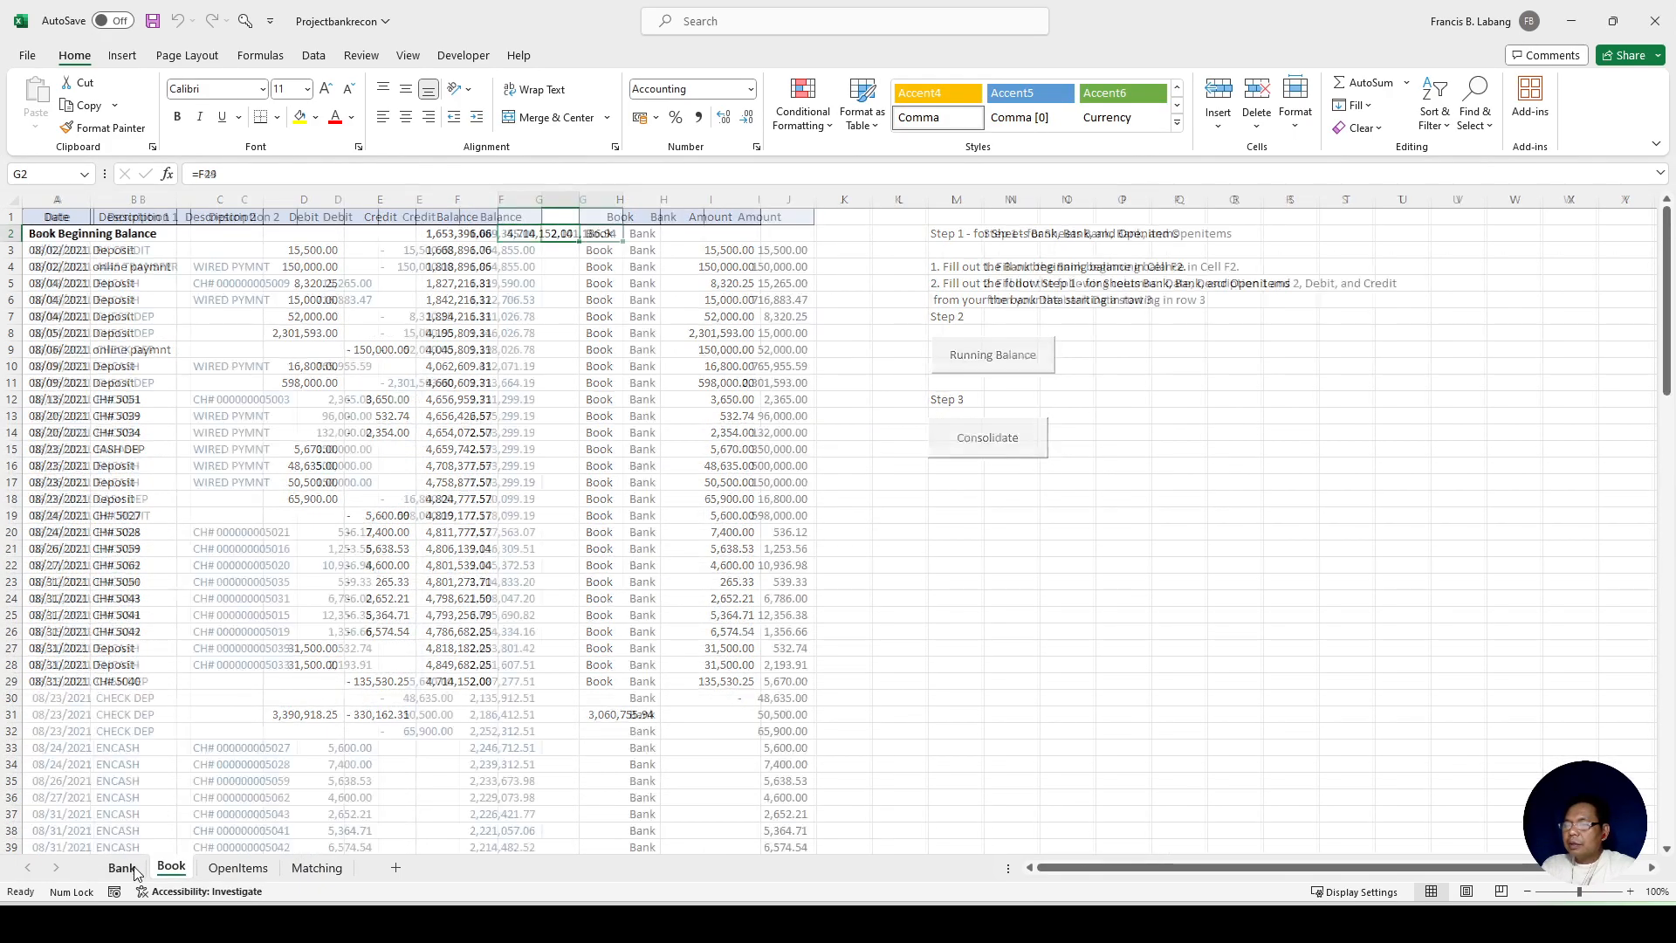
pyautogui.click(514, 234)
pyautogui.click(294, 173)
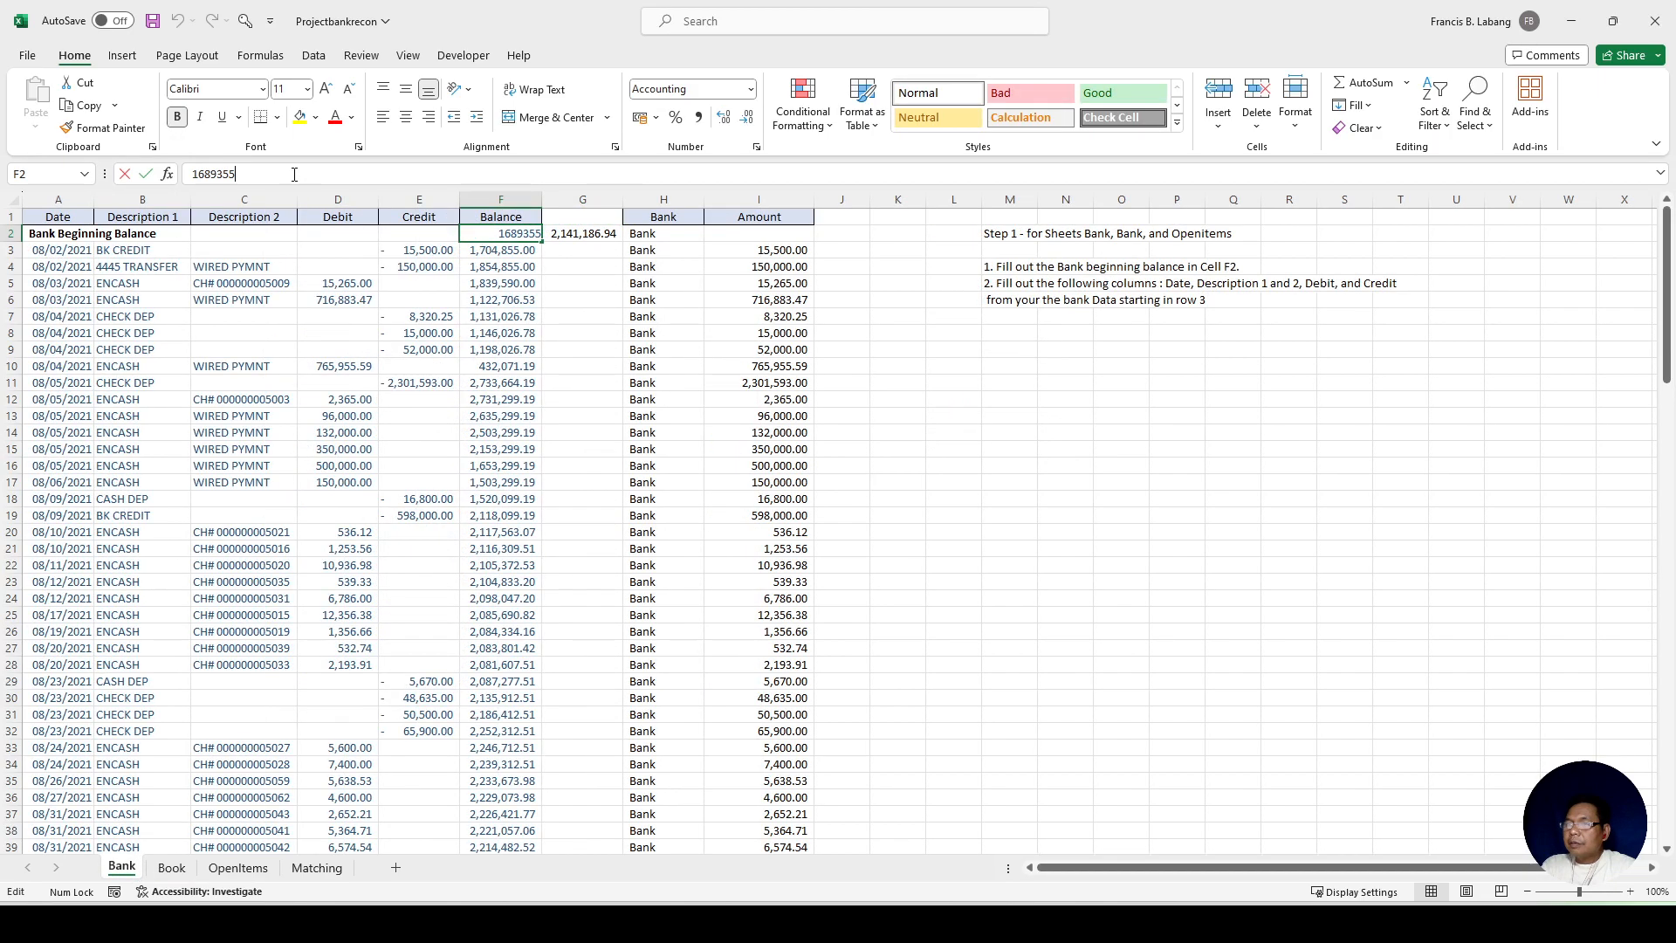
pyautogui.write('+50')
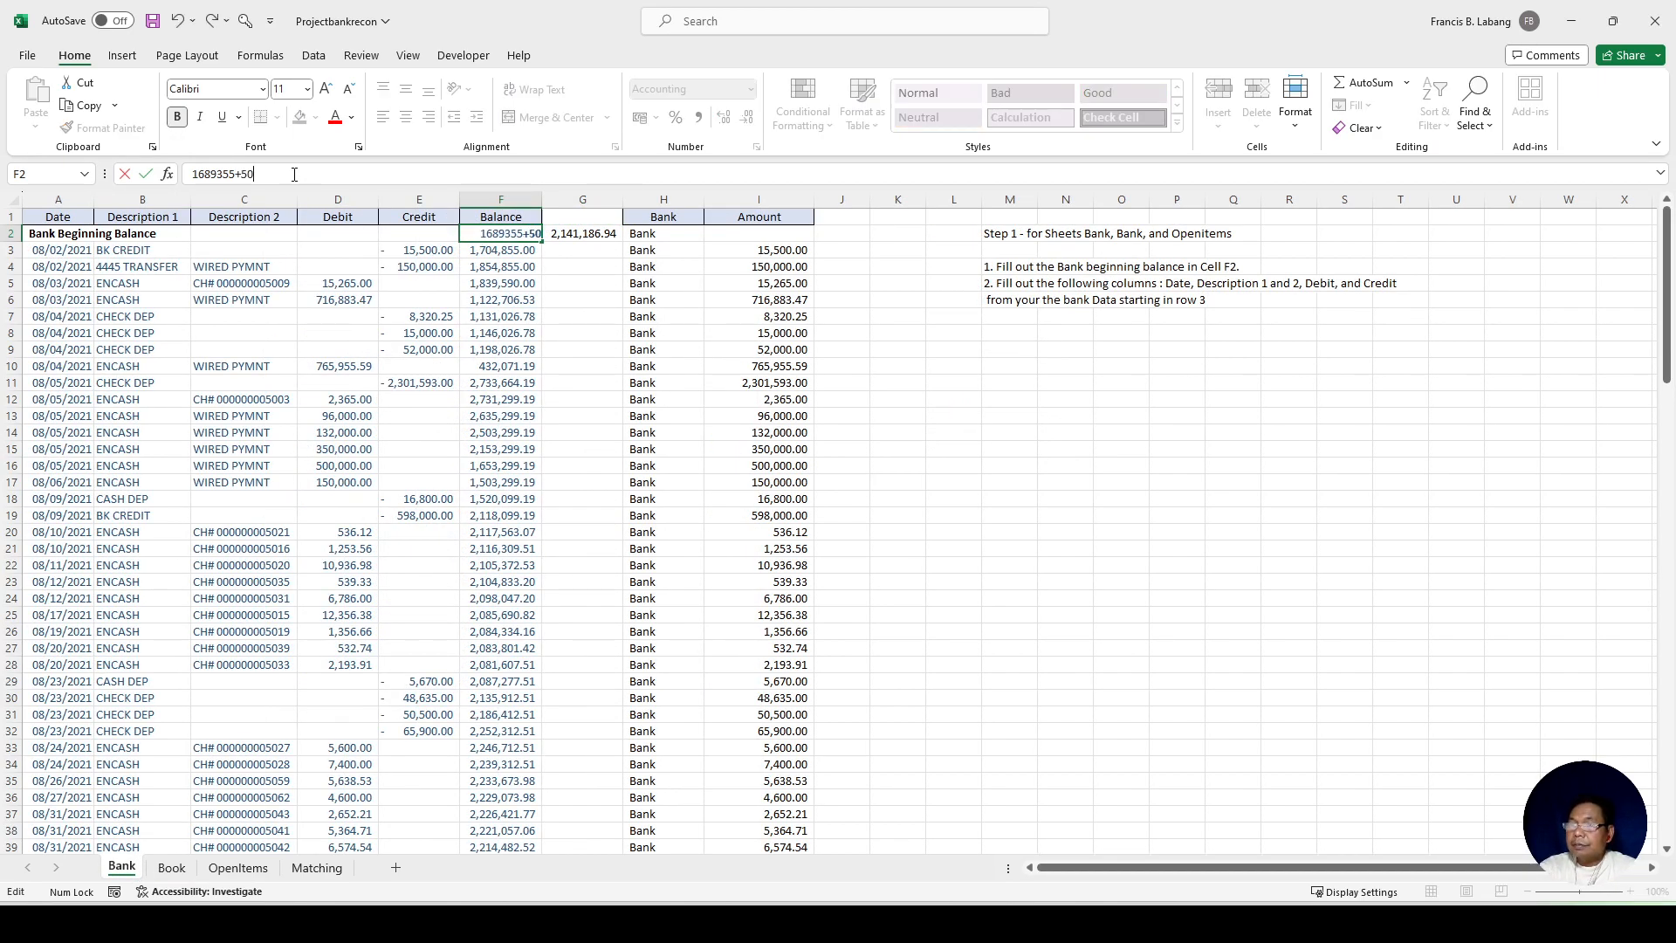
pyautogui.press('Return')
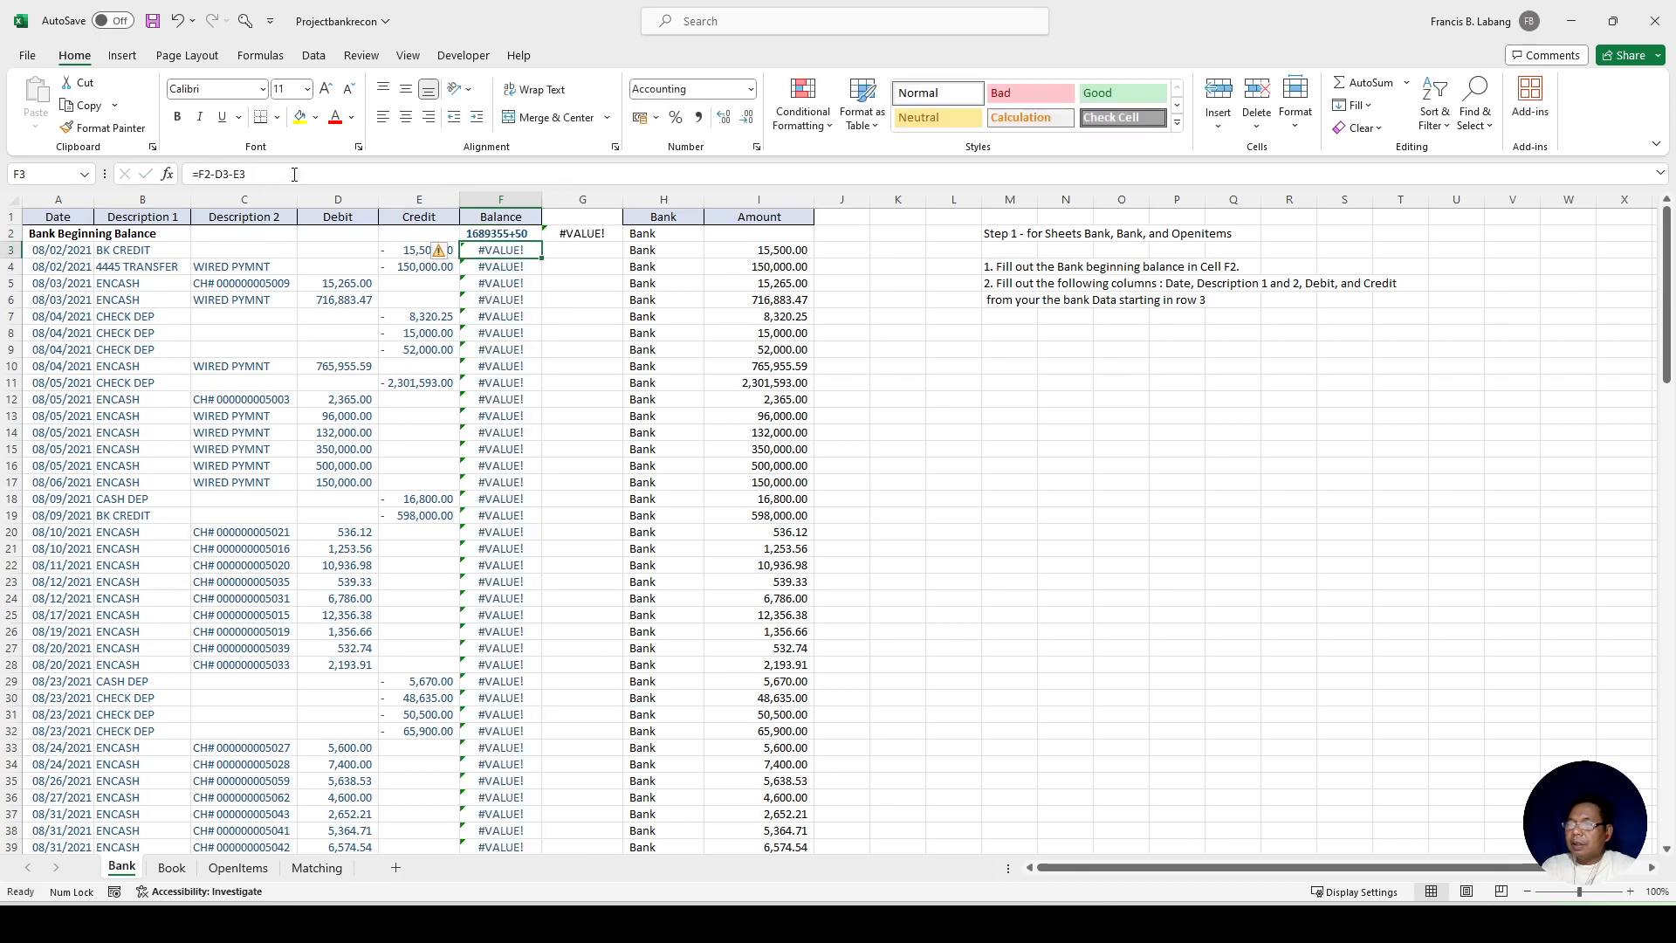
pyautogui.hotkey('ctrl', 'z')
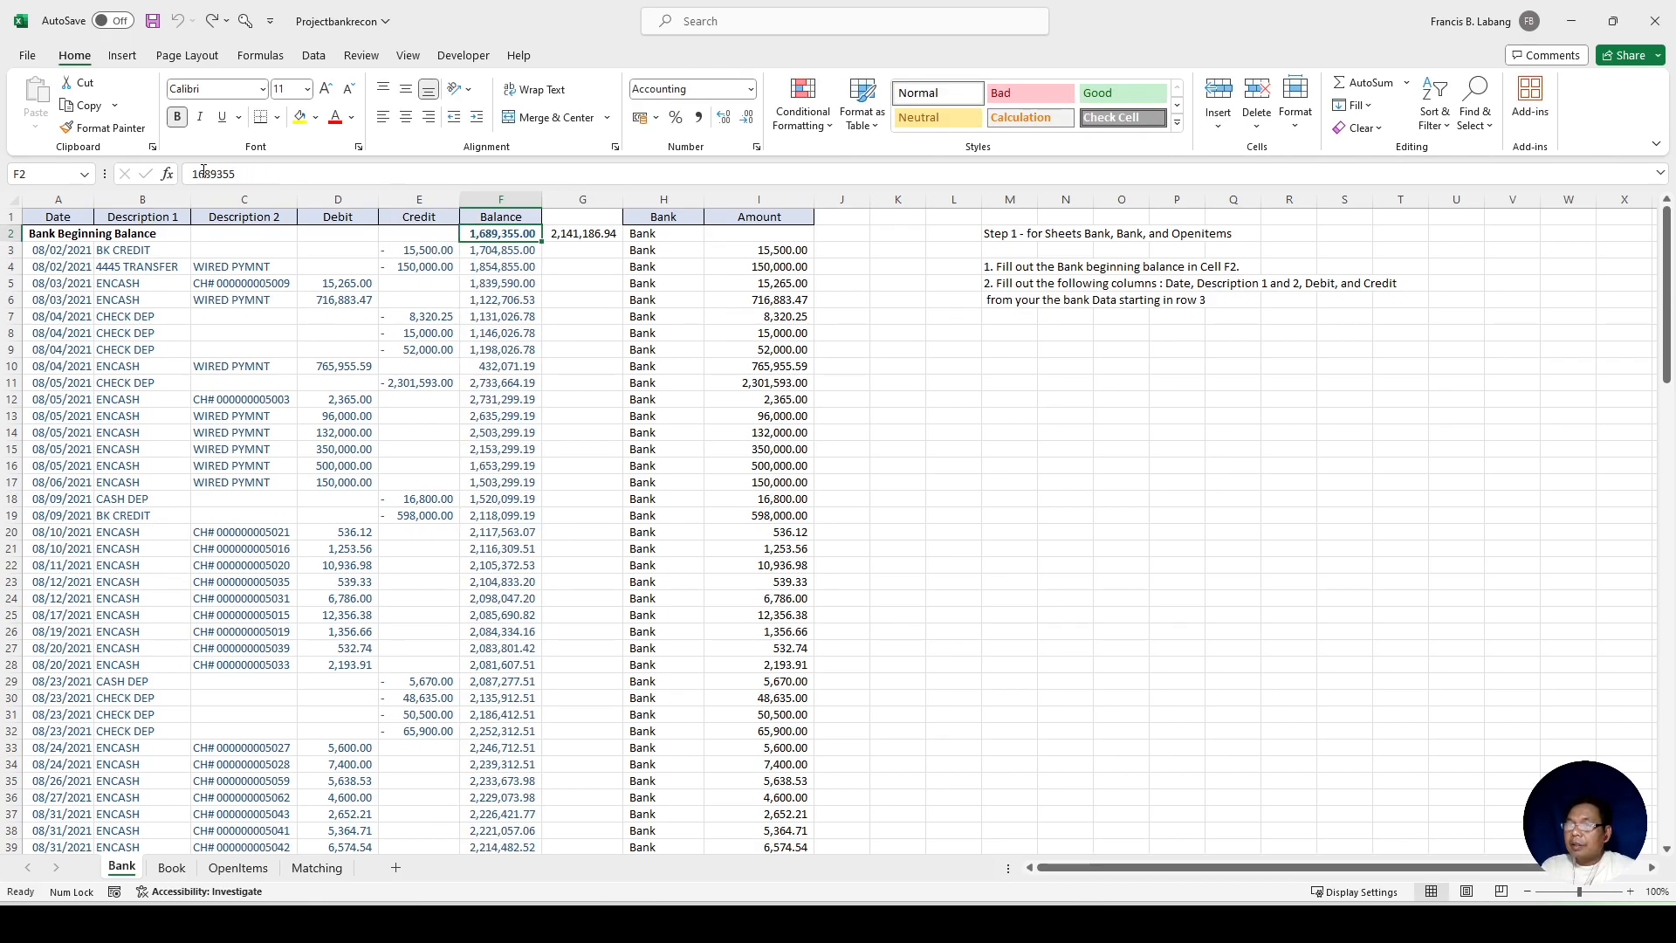
# Step: Set the Bank Beginning Balance in F2 to =1689355+50 and check the effect on the Matching sheet
pyautogui.click(202, 174)
pyautogui.write('=')
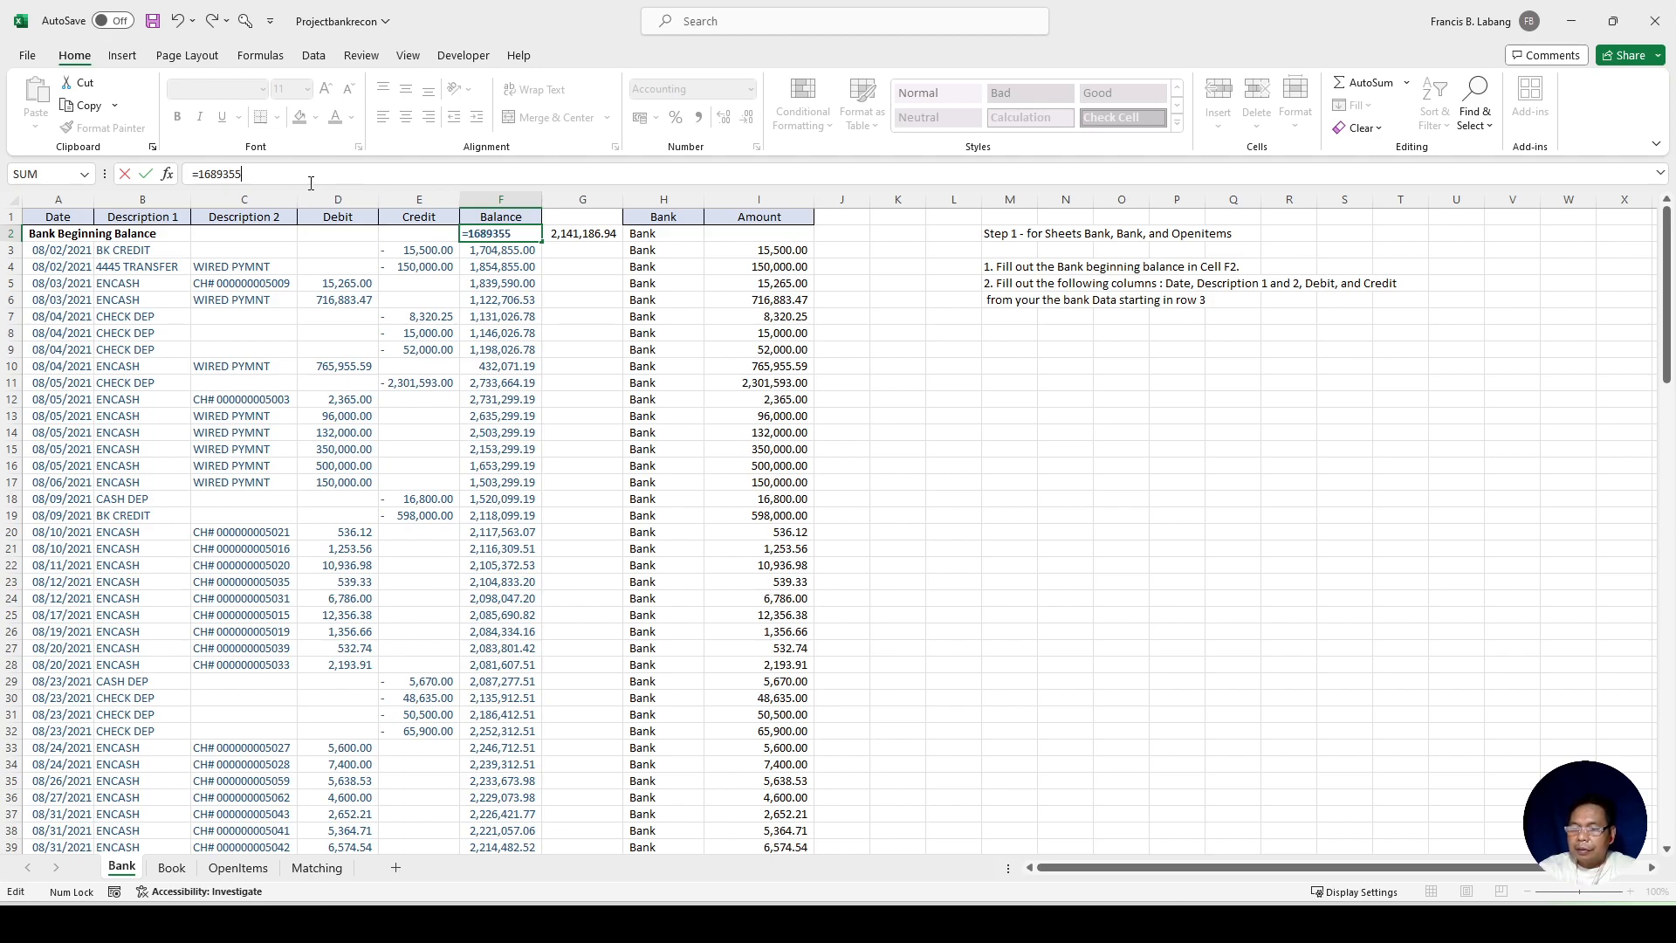
pyautogui.write('+50')
pyautogui.press('Return')
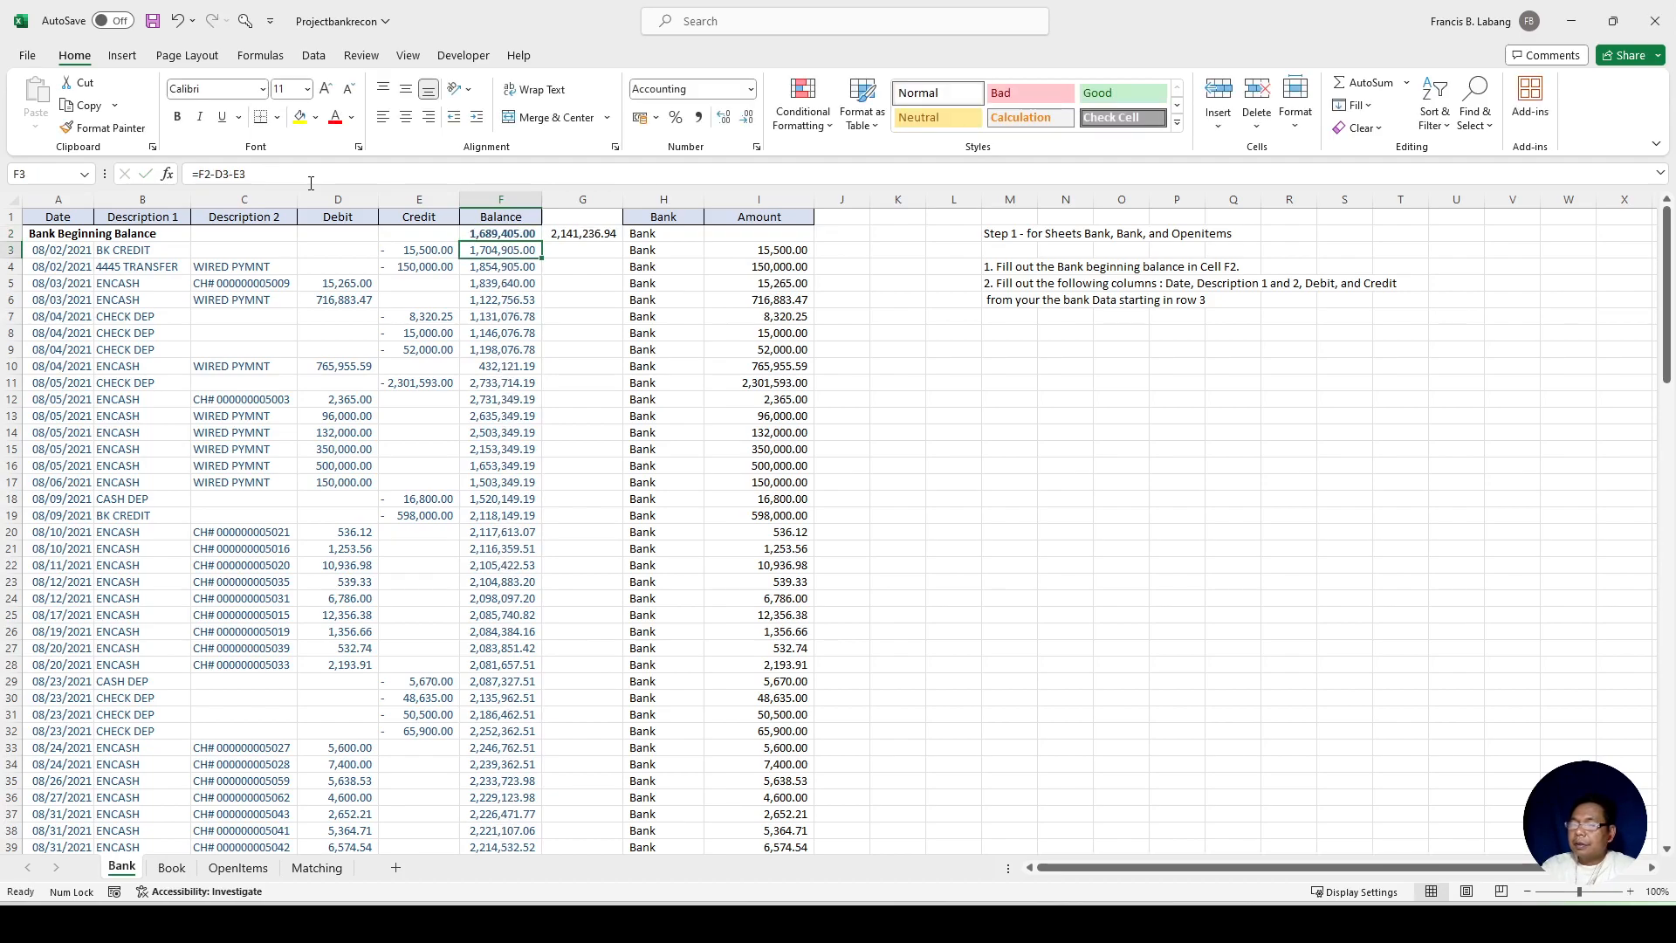
pyautogui.click(316, 868)
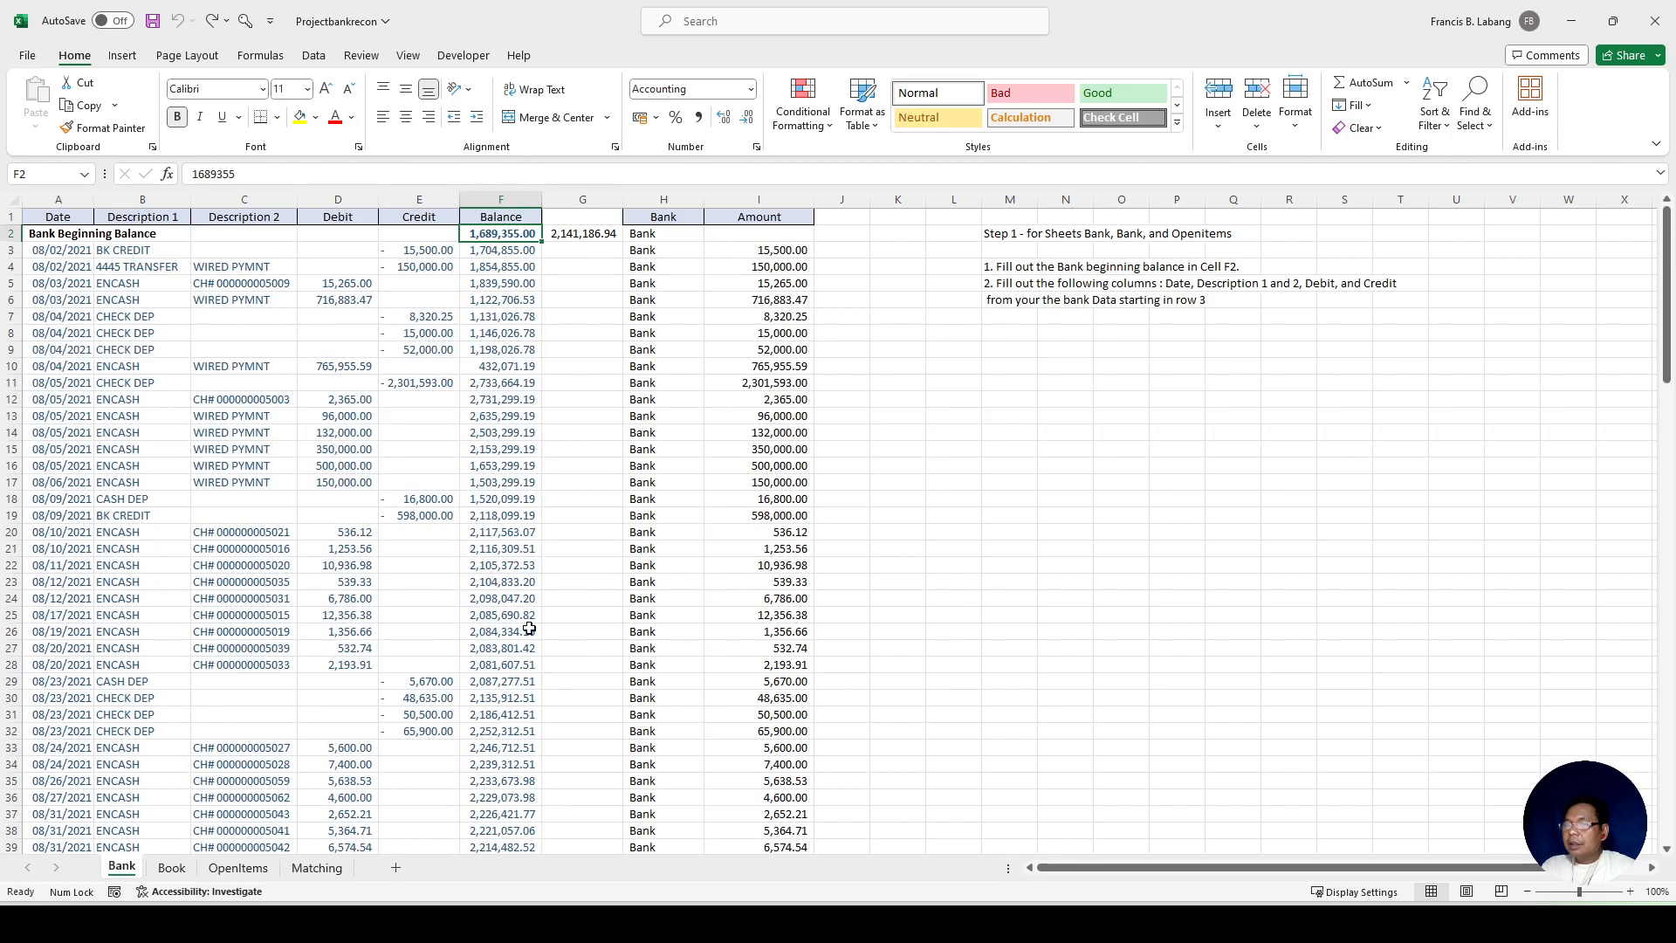
# Step: Run Matching (4) from the Recon Tools on the Matching sheet and close the tools dialog
pyautogui.click(321, 873)
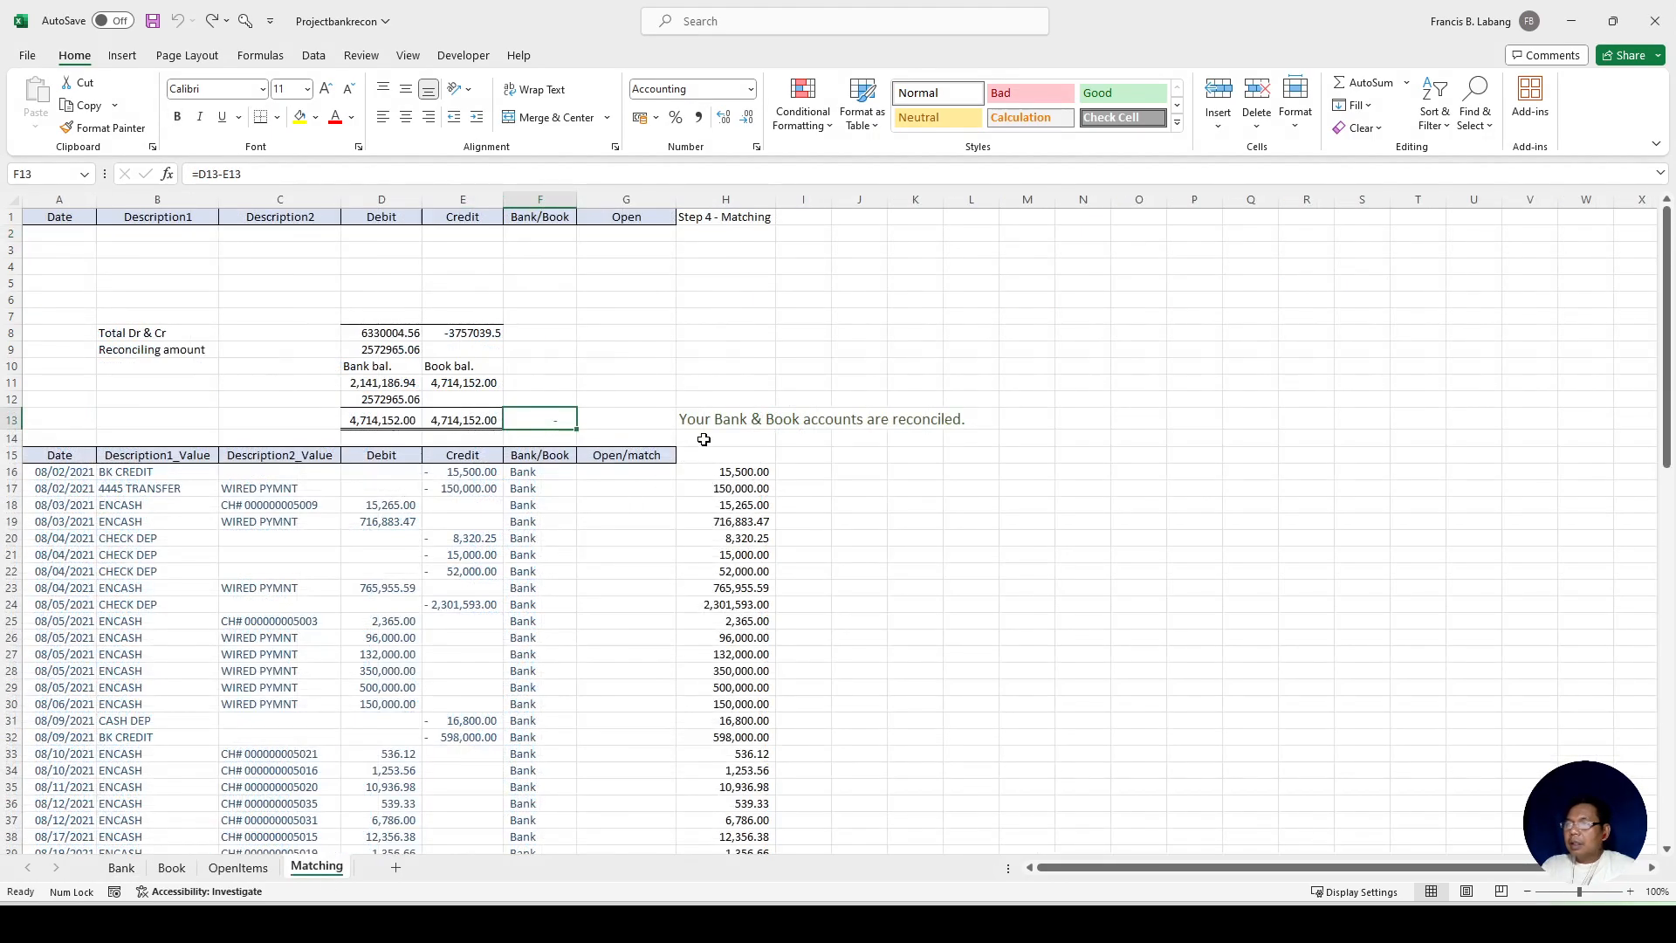
pyautogui.click(700, 216)
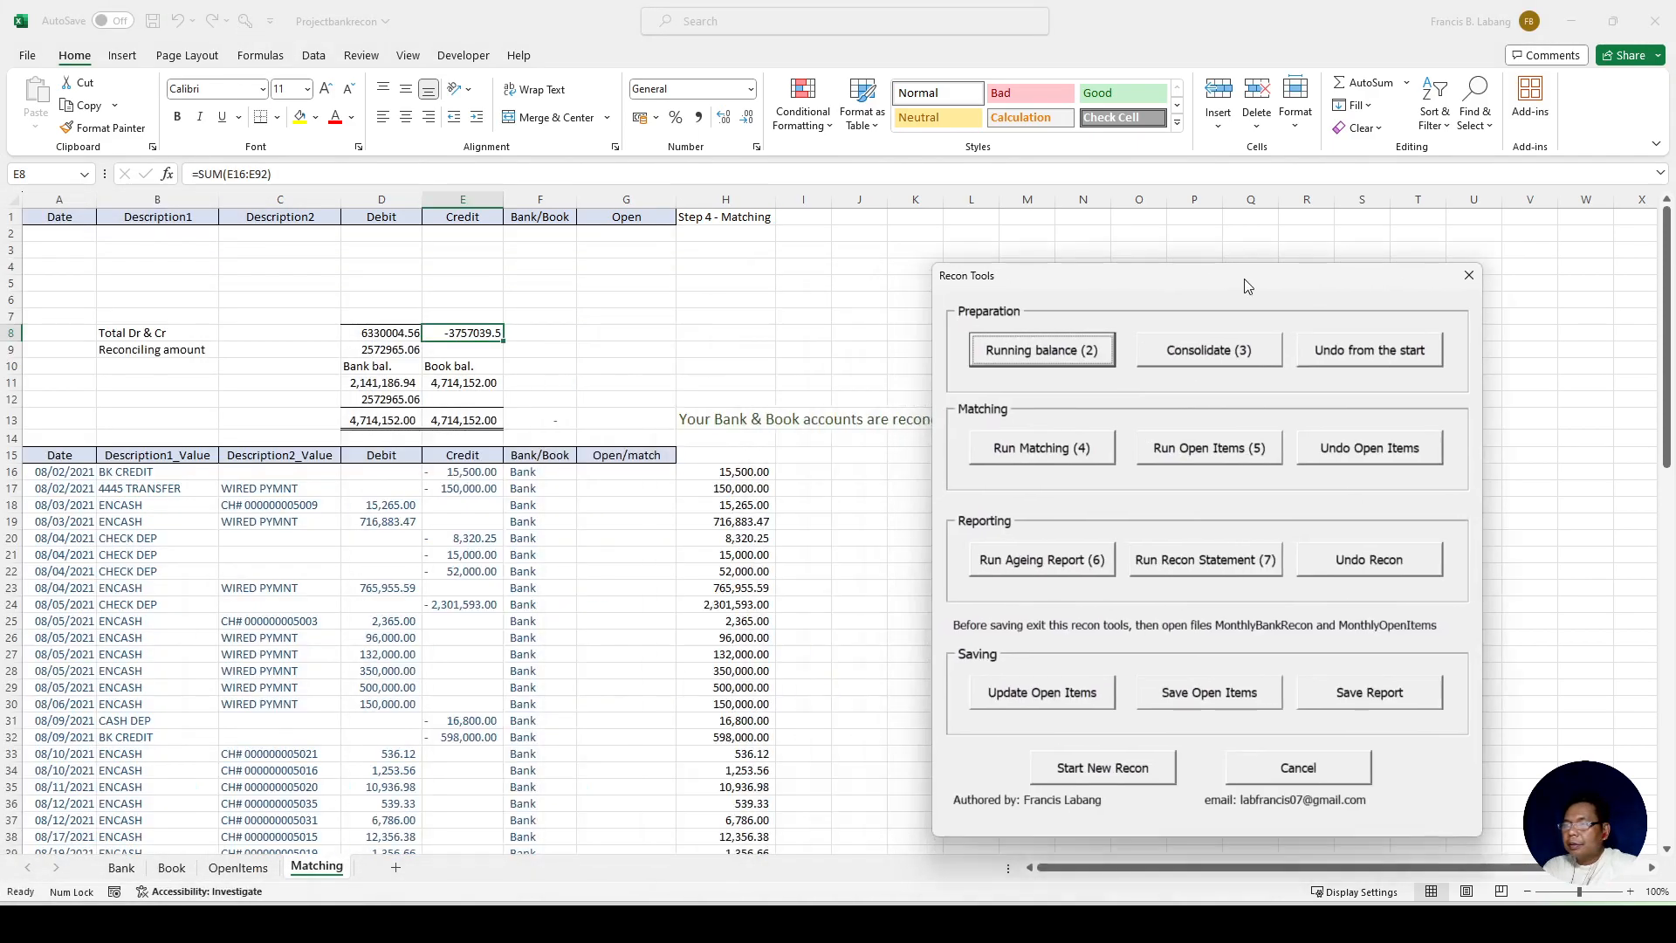
pyautogui.moveTo(1248, 283); pyautogui.dragTo(1301, 255)
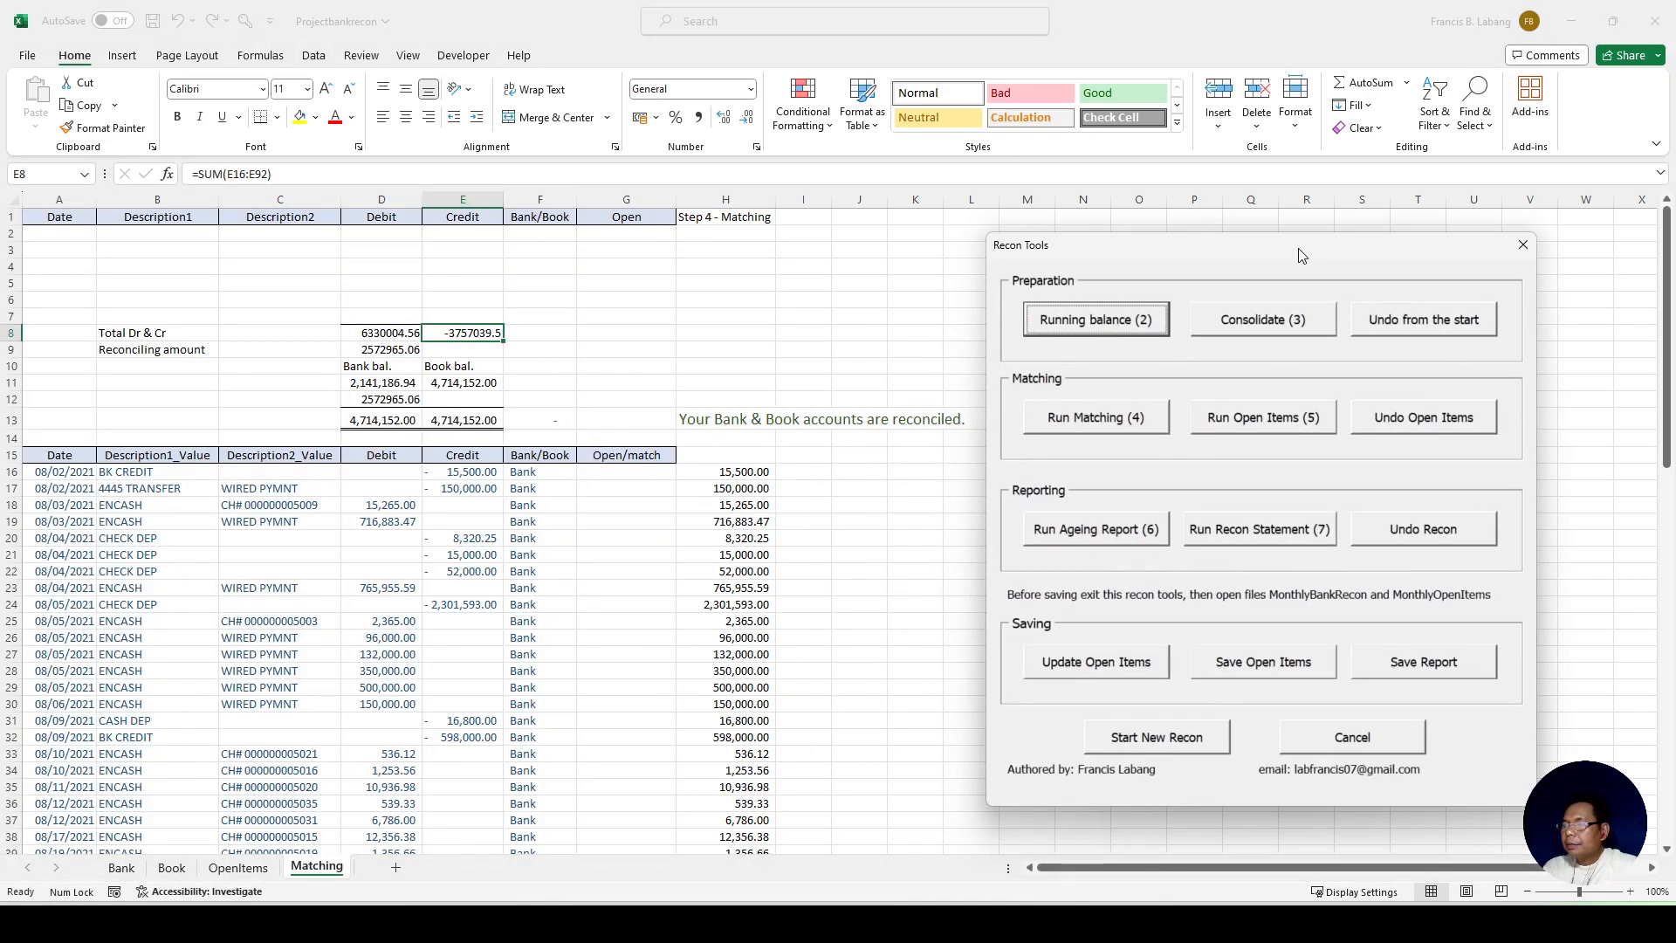
pyautogui.click(1101, 426)
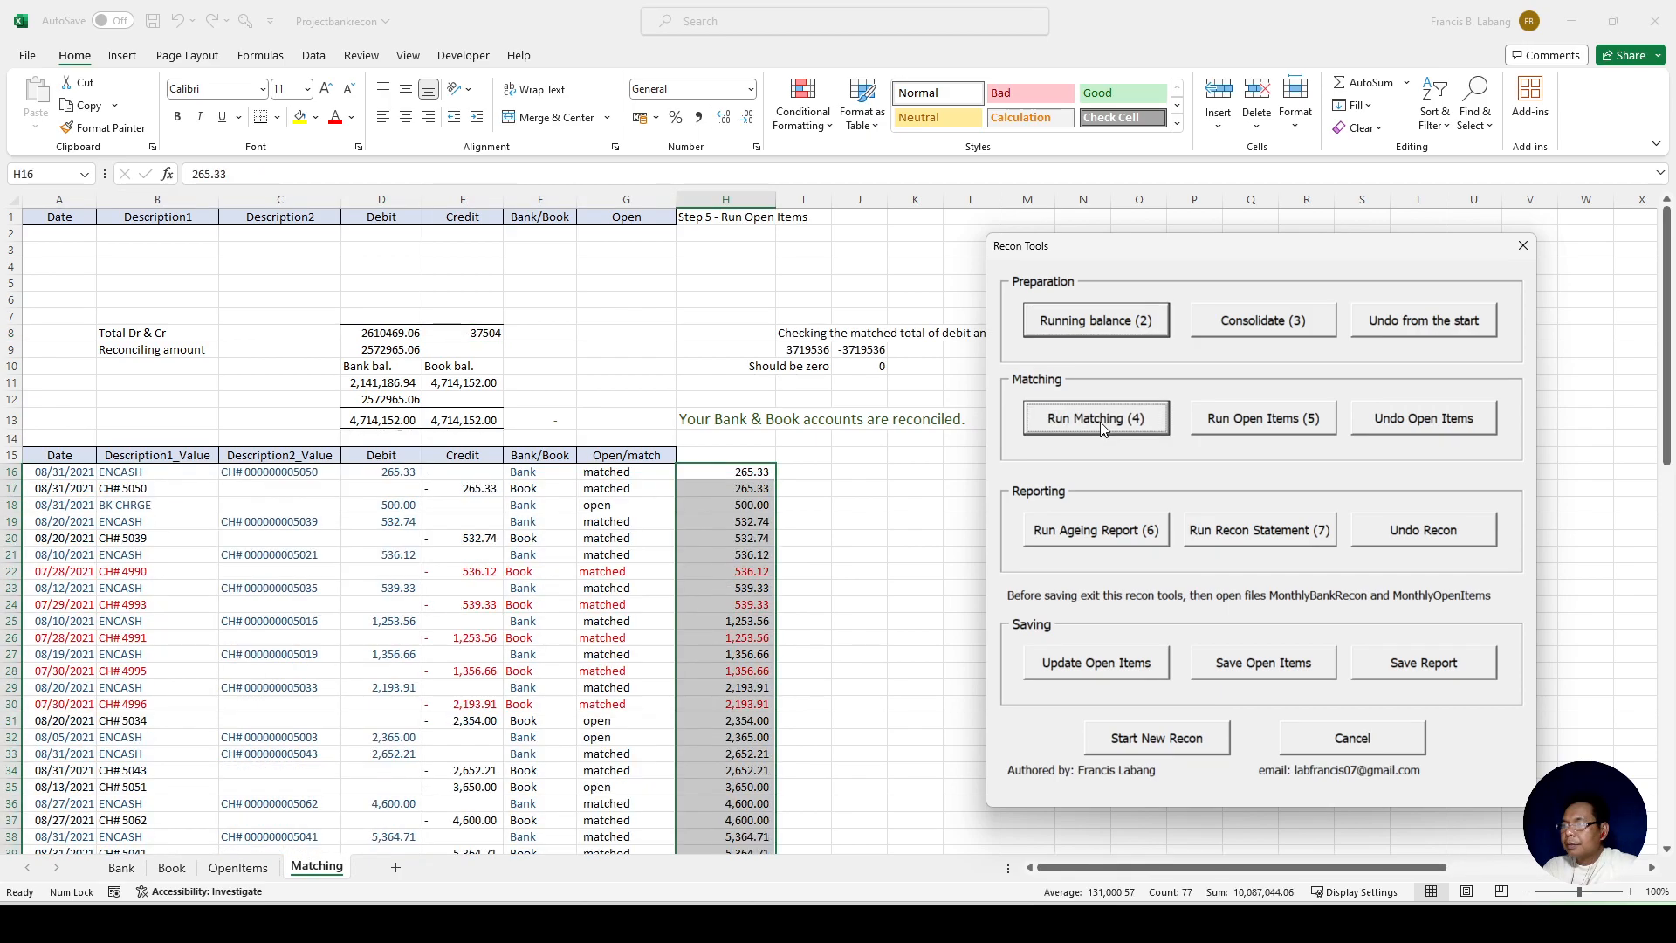
pyautogui.click(1519, 248)
# Step: Examine the debit and credit pair in rows 16 and 17 and the bank charge's Open/match status in row 18
pyautogui.click(595, 506)
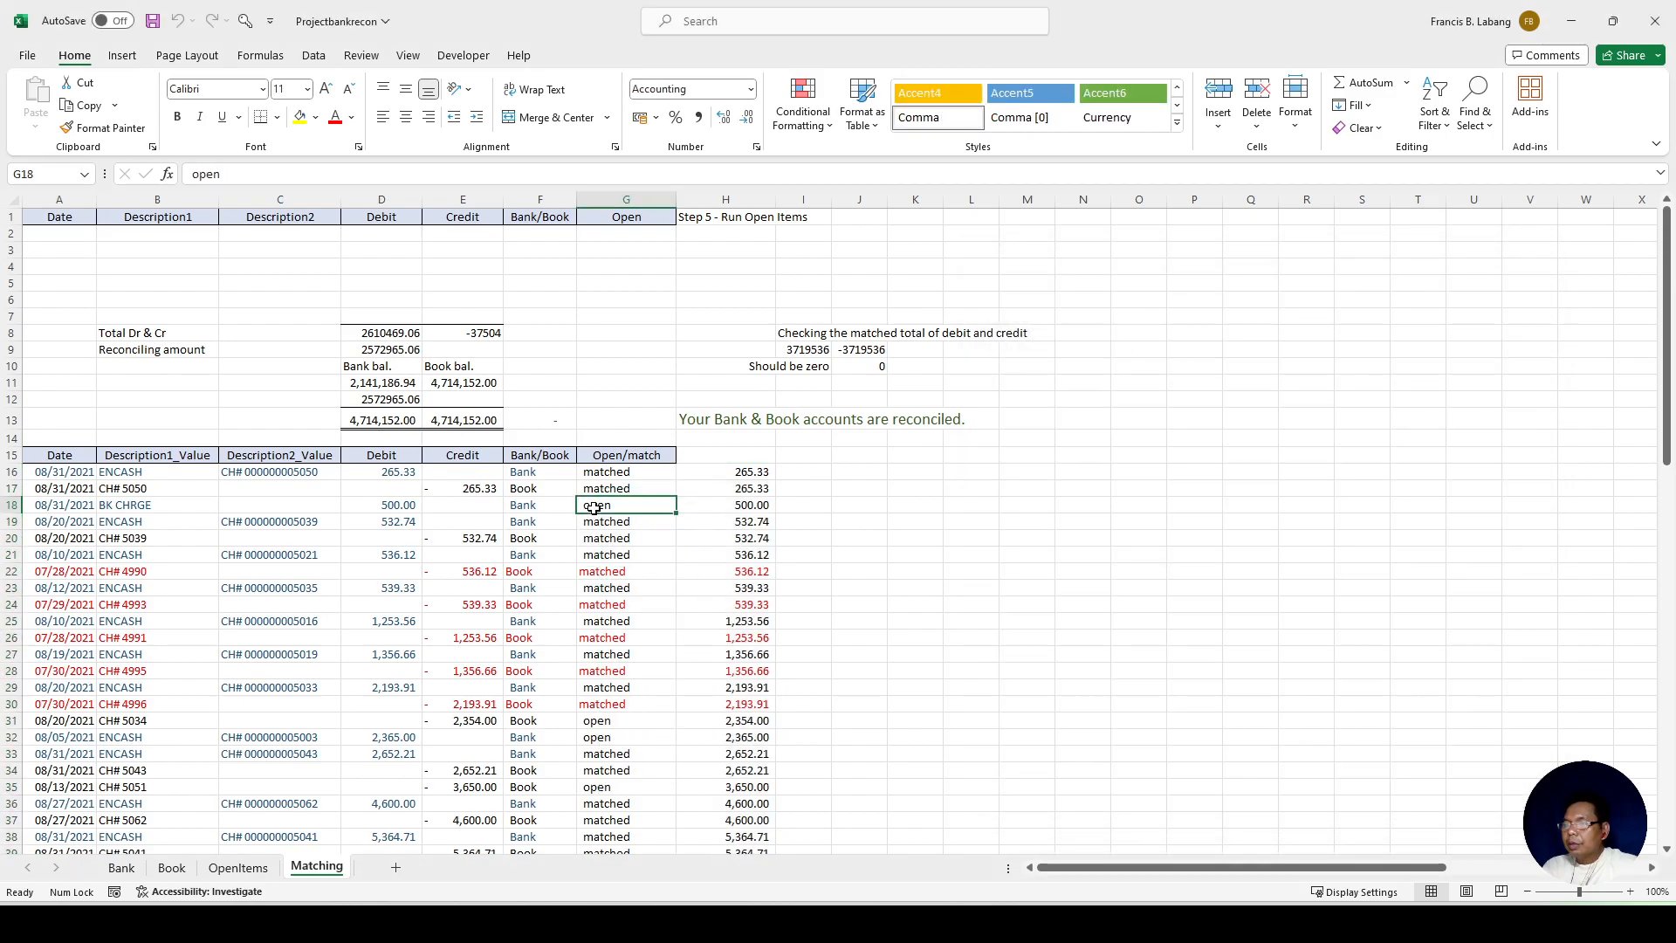
pyautogui.click(400, 473)
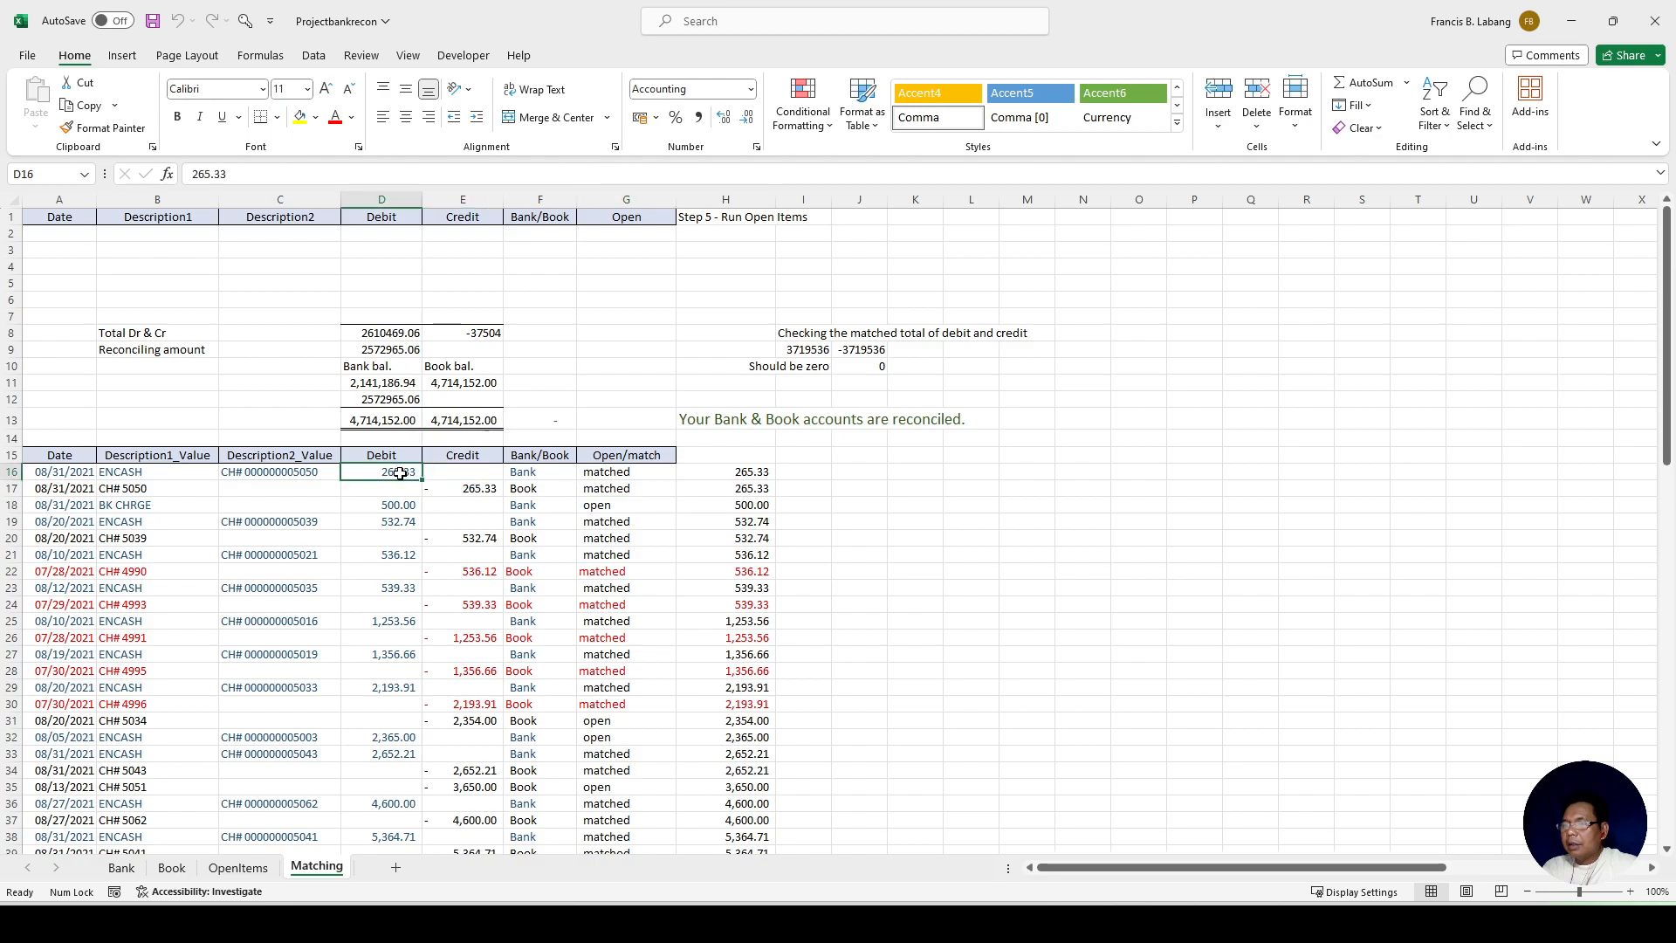
pyautogui.keyDown('shift'); pyautogui.click(476, 490); pyautogui.keyUp('shift')
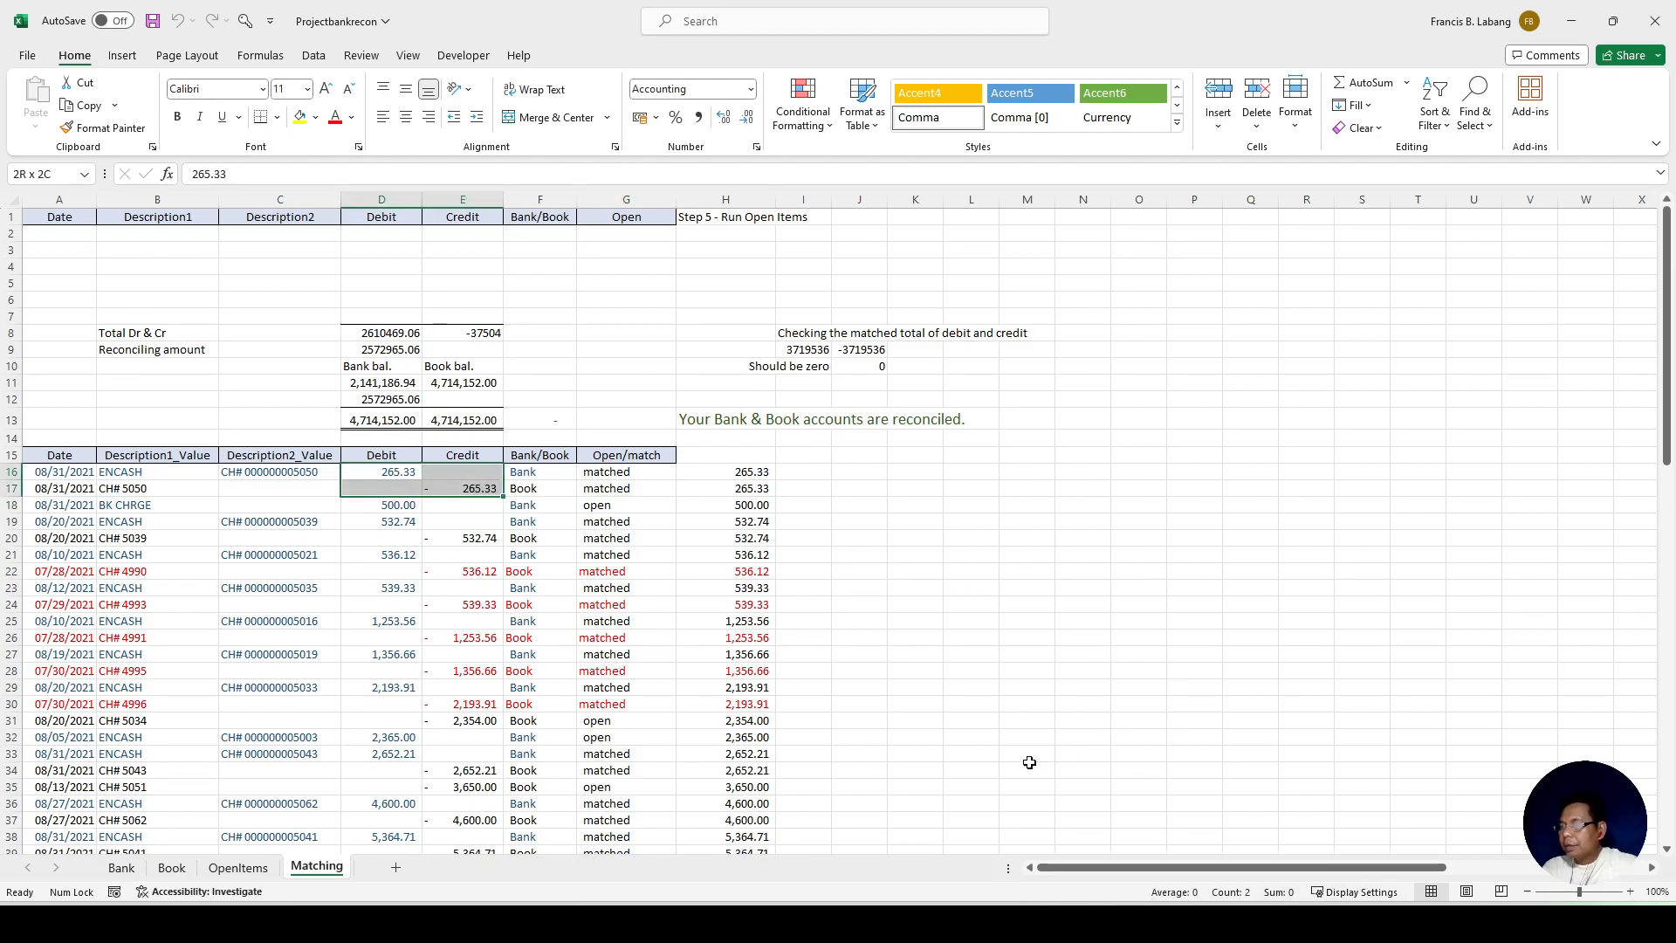
pyautogui.click(404, 473)
pyautogui.click(479, 489)
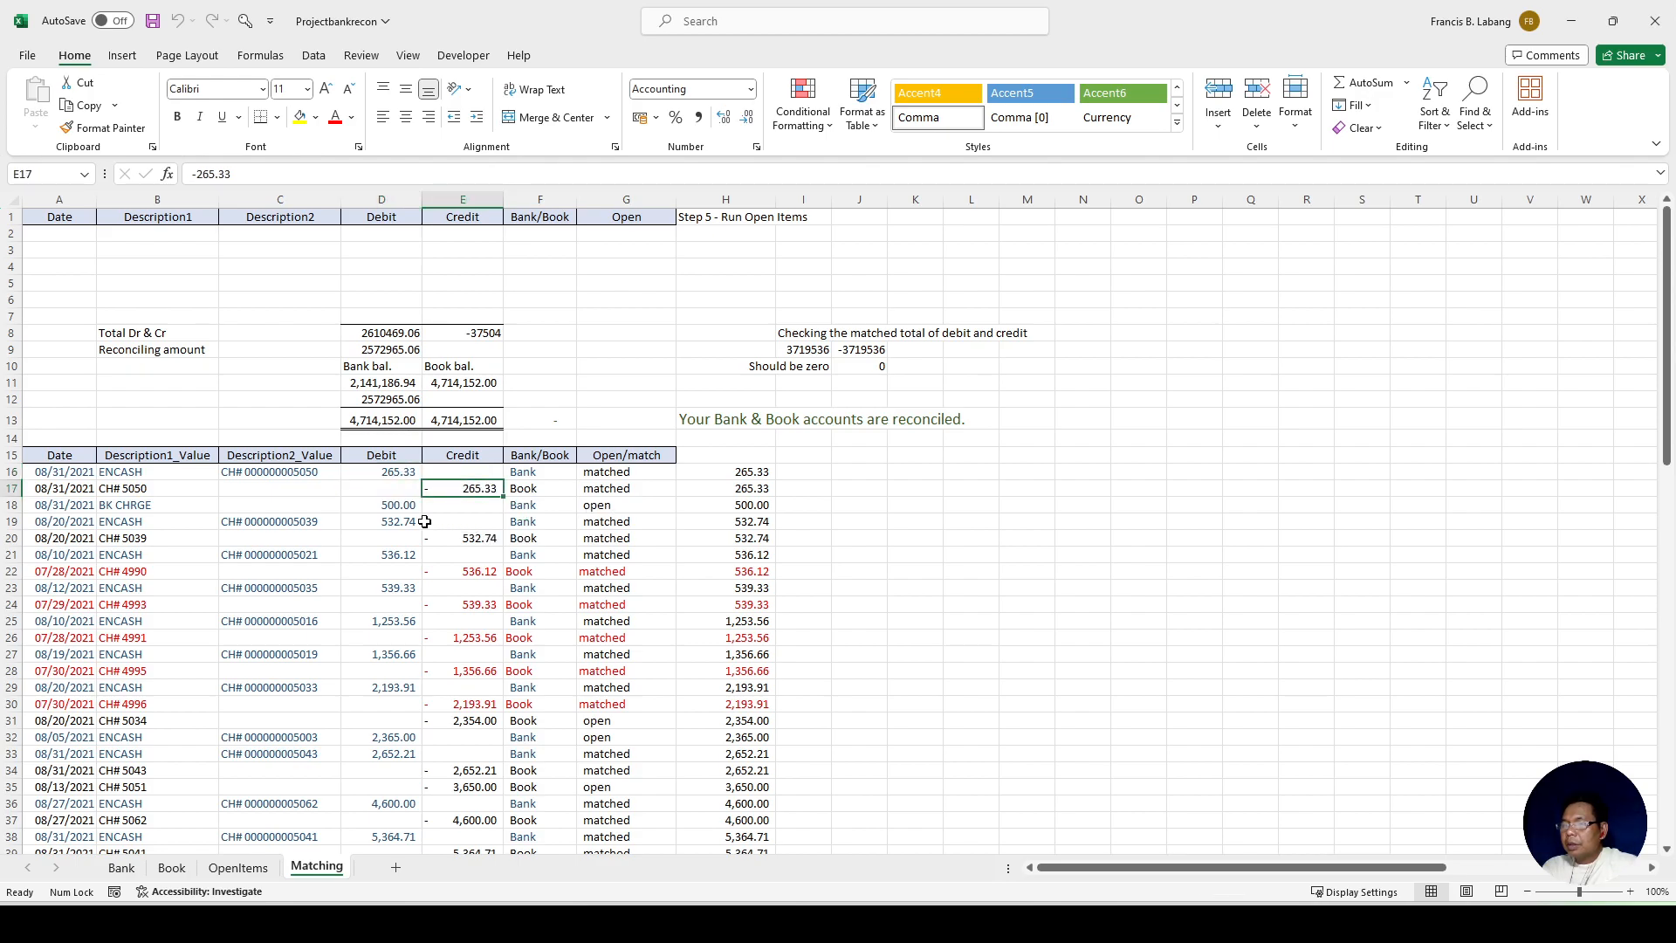
pyautogui.click(405, 508)
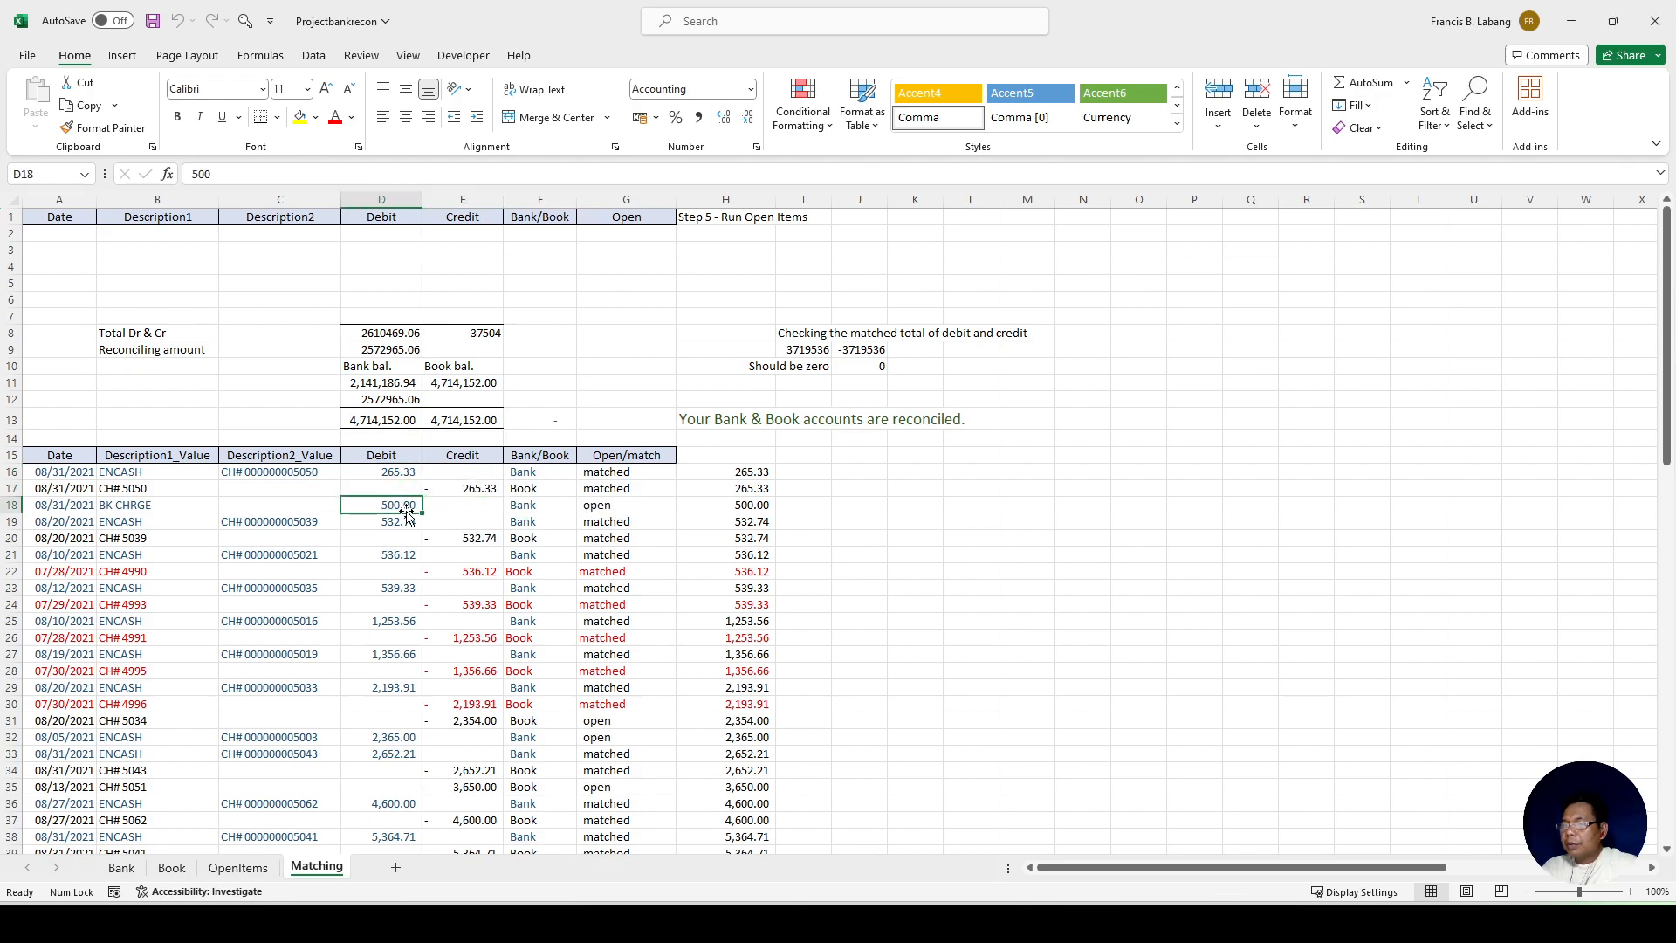
pyautogui.click(602, 508)
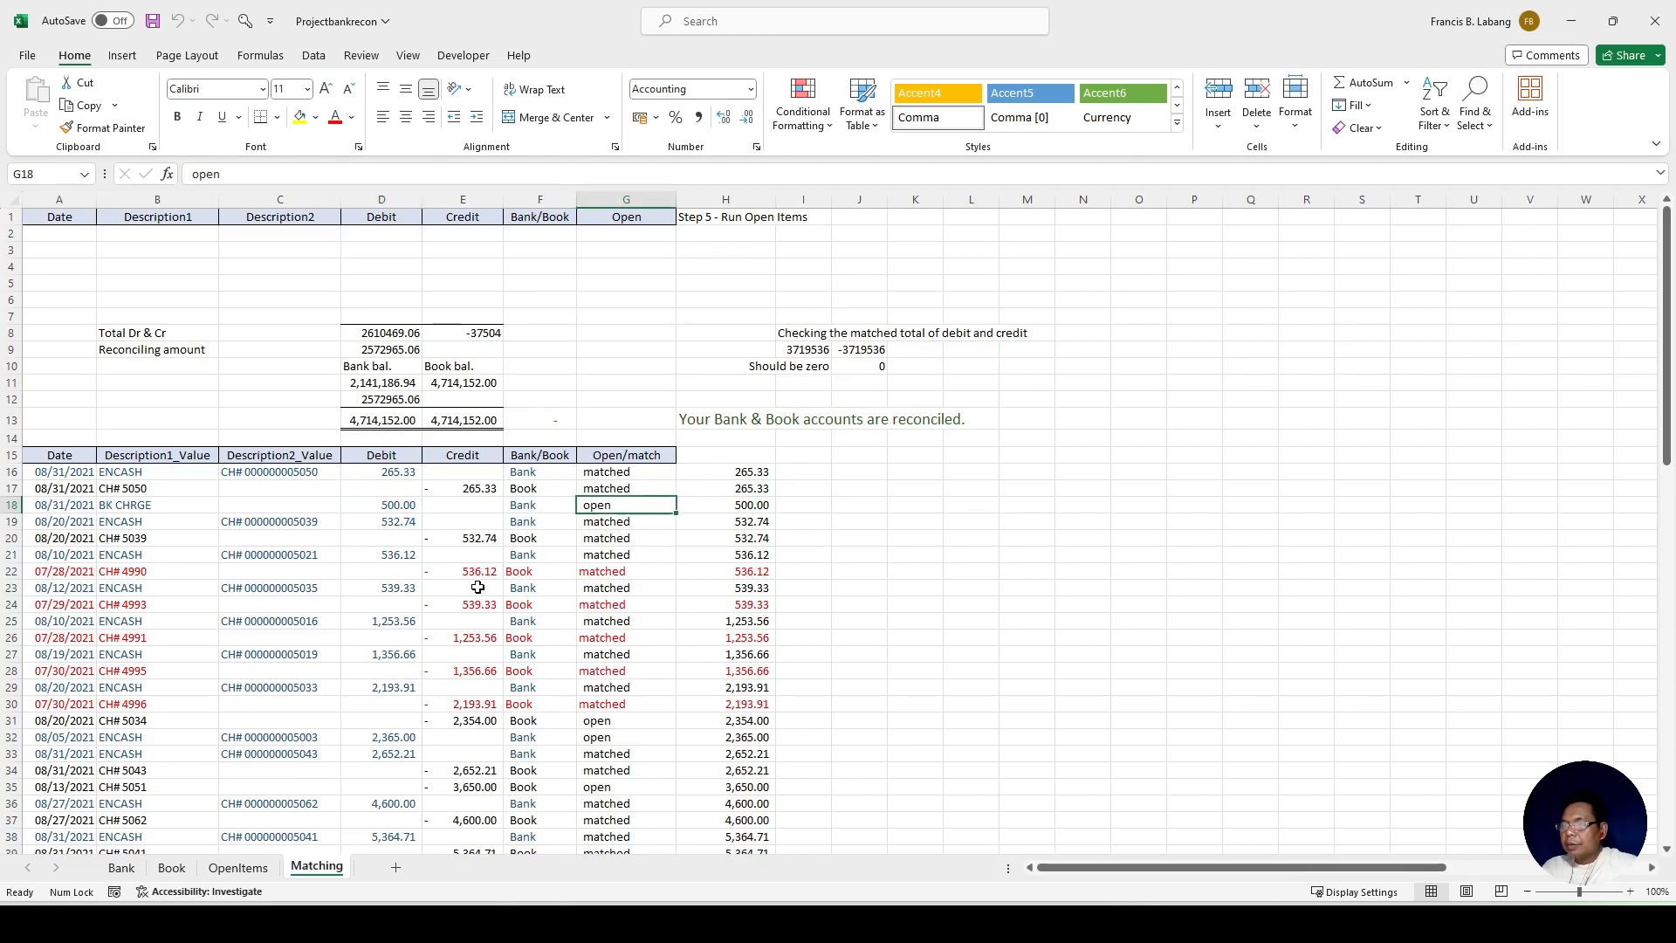
# Step: Examine the matched debit and credit pairs in rows 19 to 30 of the Matching sheet and check their sum
pyautogui.click(411, 526)
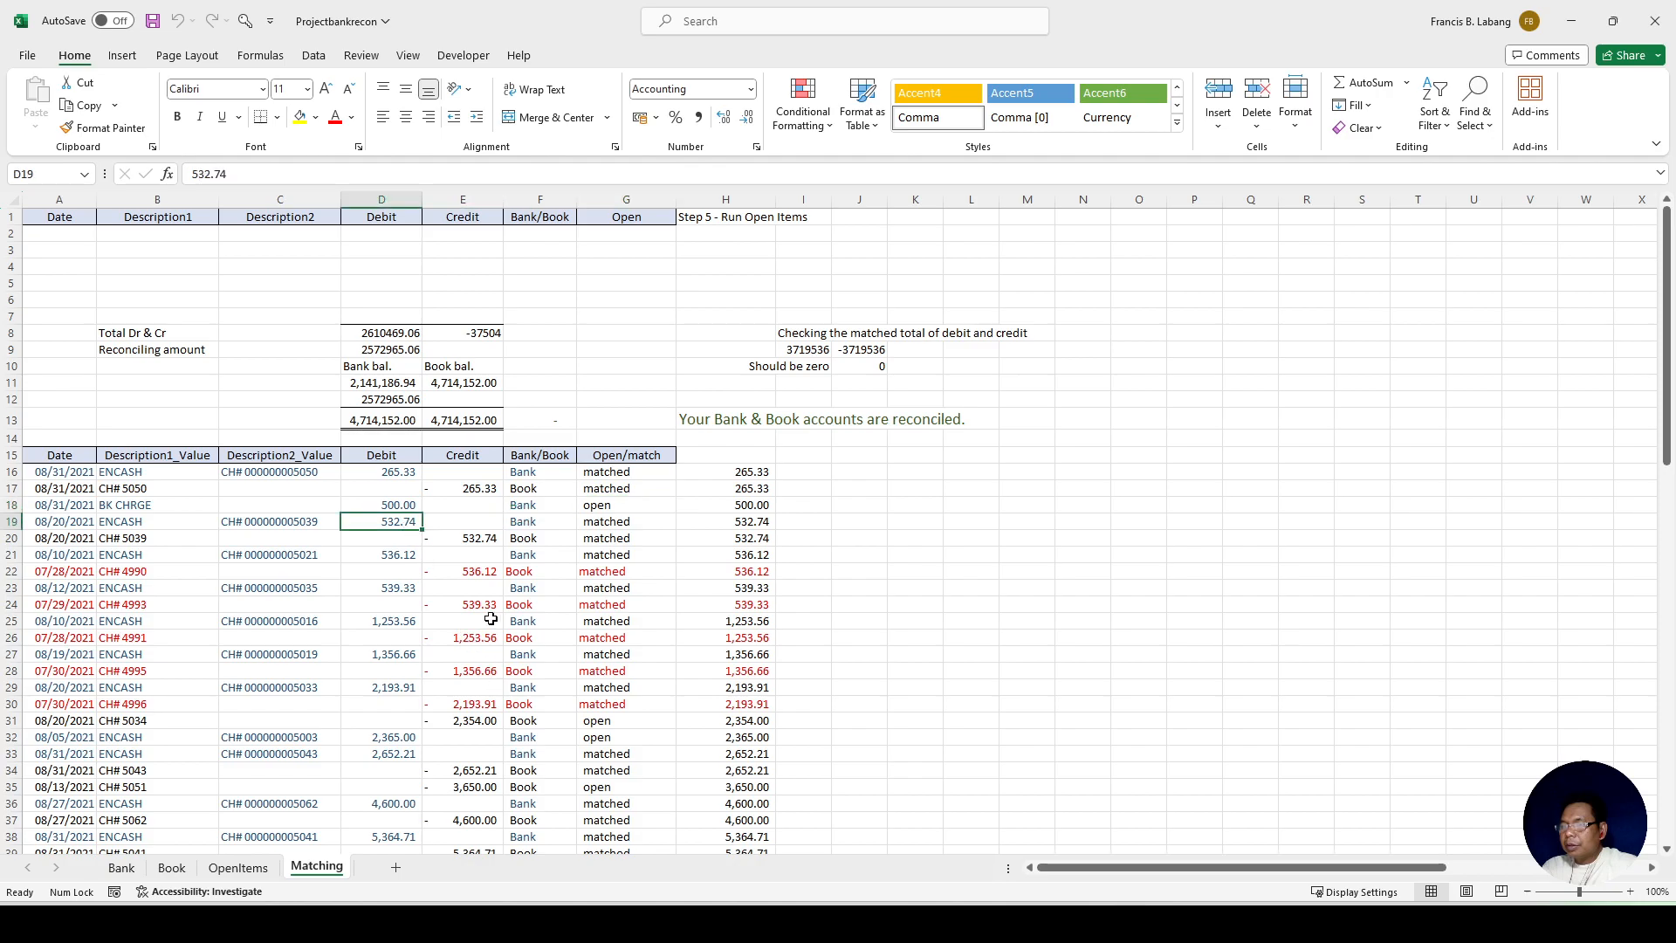
pyautogui.keyDown('shift'); pyautogui.click(481, 537); pyautogui.keyUp('shift')
pyautogui.moveTo(406, 526); pyautogui.dragTo(482, 706)
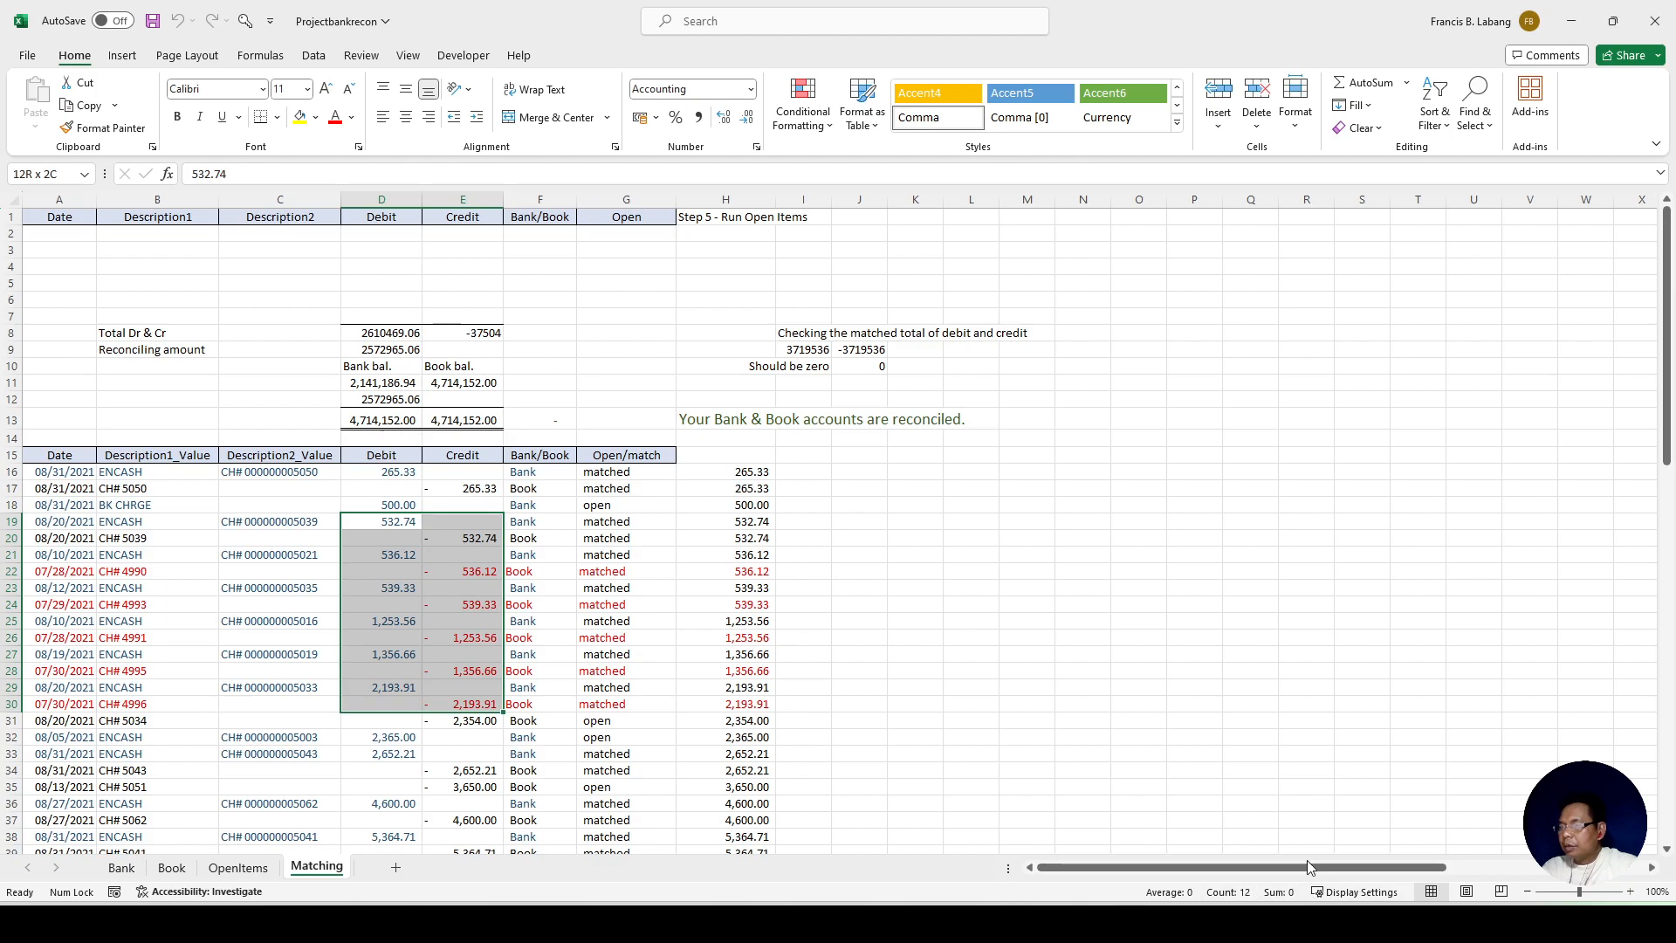
pyautogui.click(471, 556)
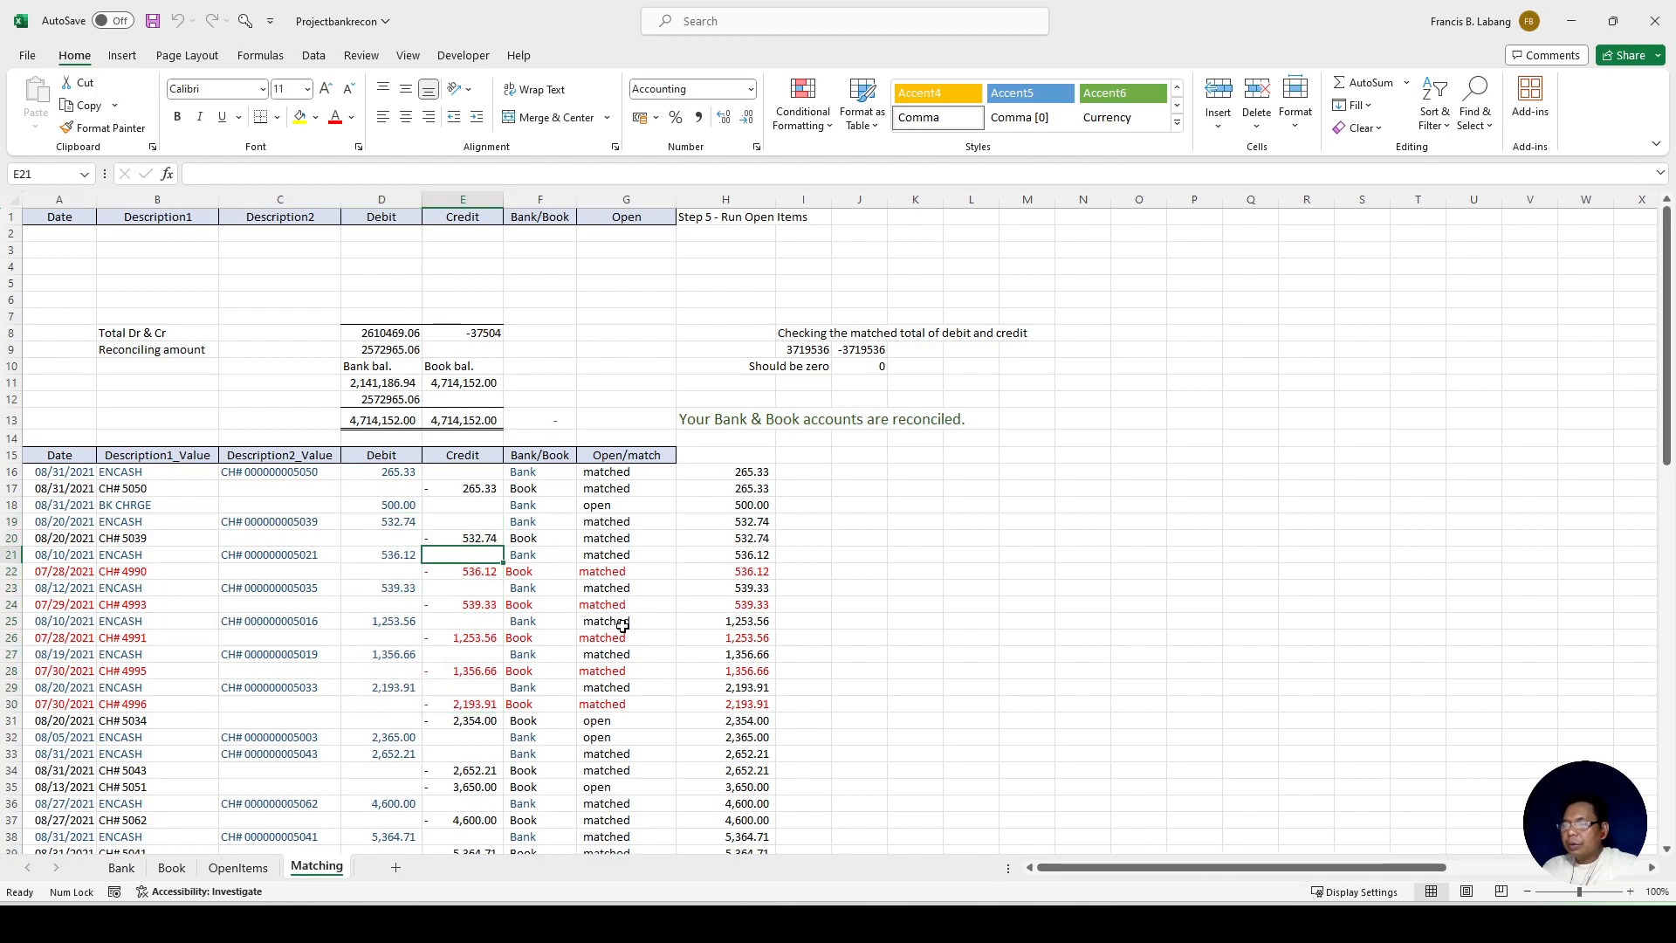
# Step: Examine the open book and bank entries in rows 31, 32 and 35
pyautogui.scroll(-2, 622, 625)
pyautogui.click(489, 624)
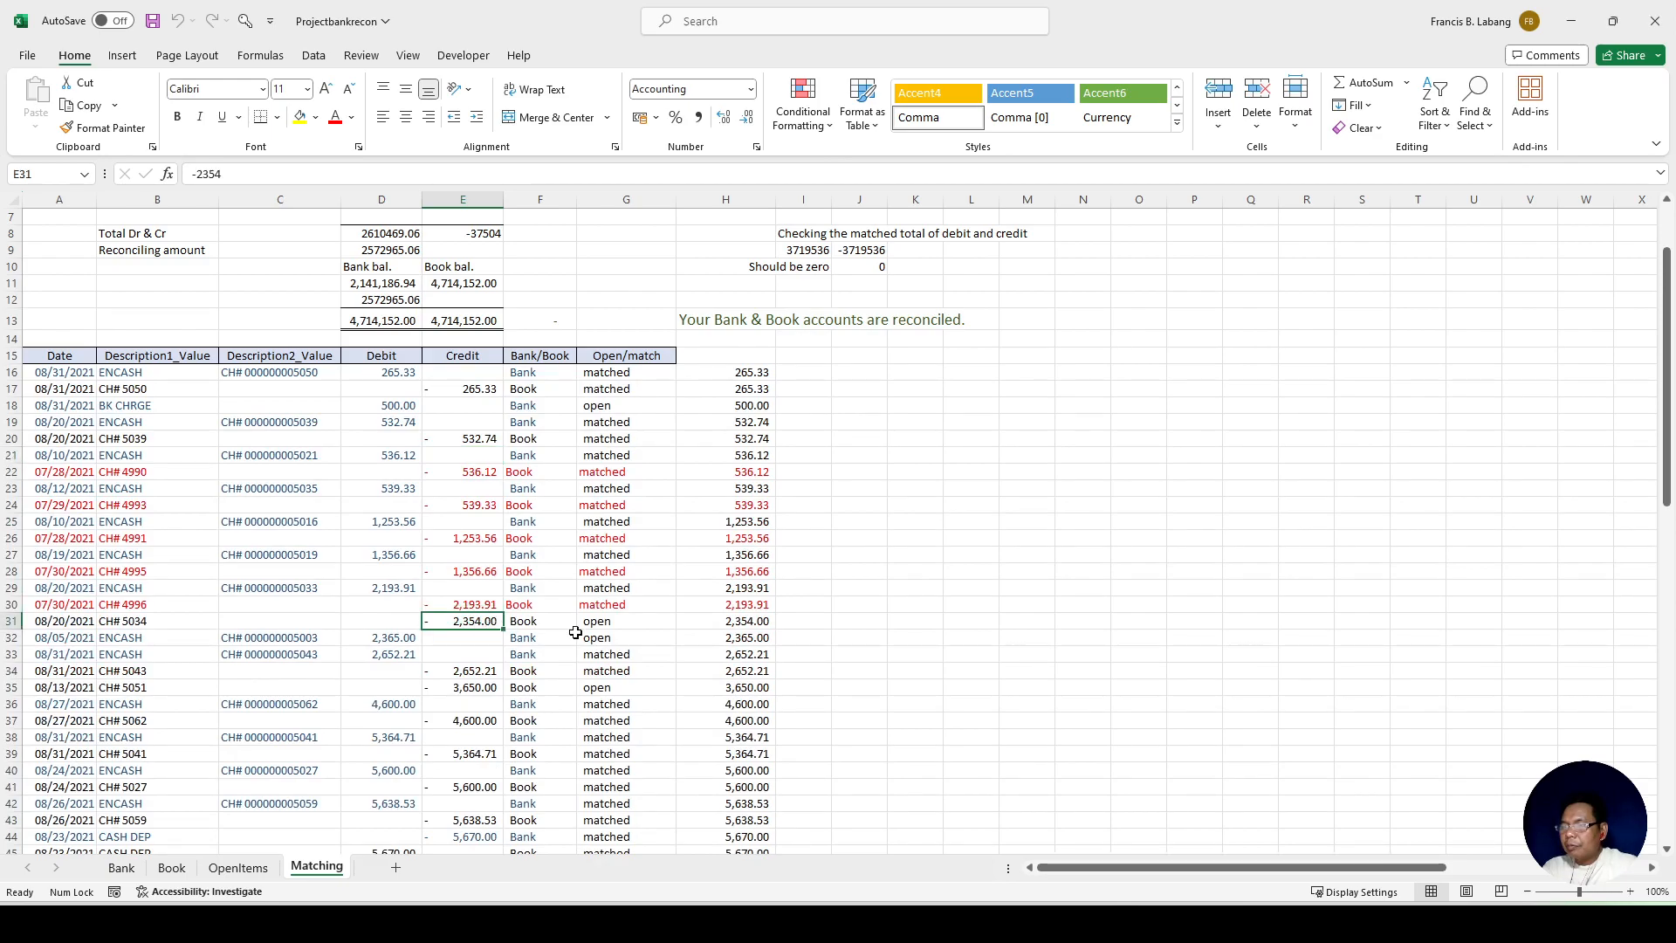
pyautogui.click(597, 632)
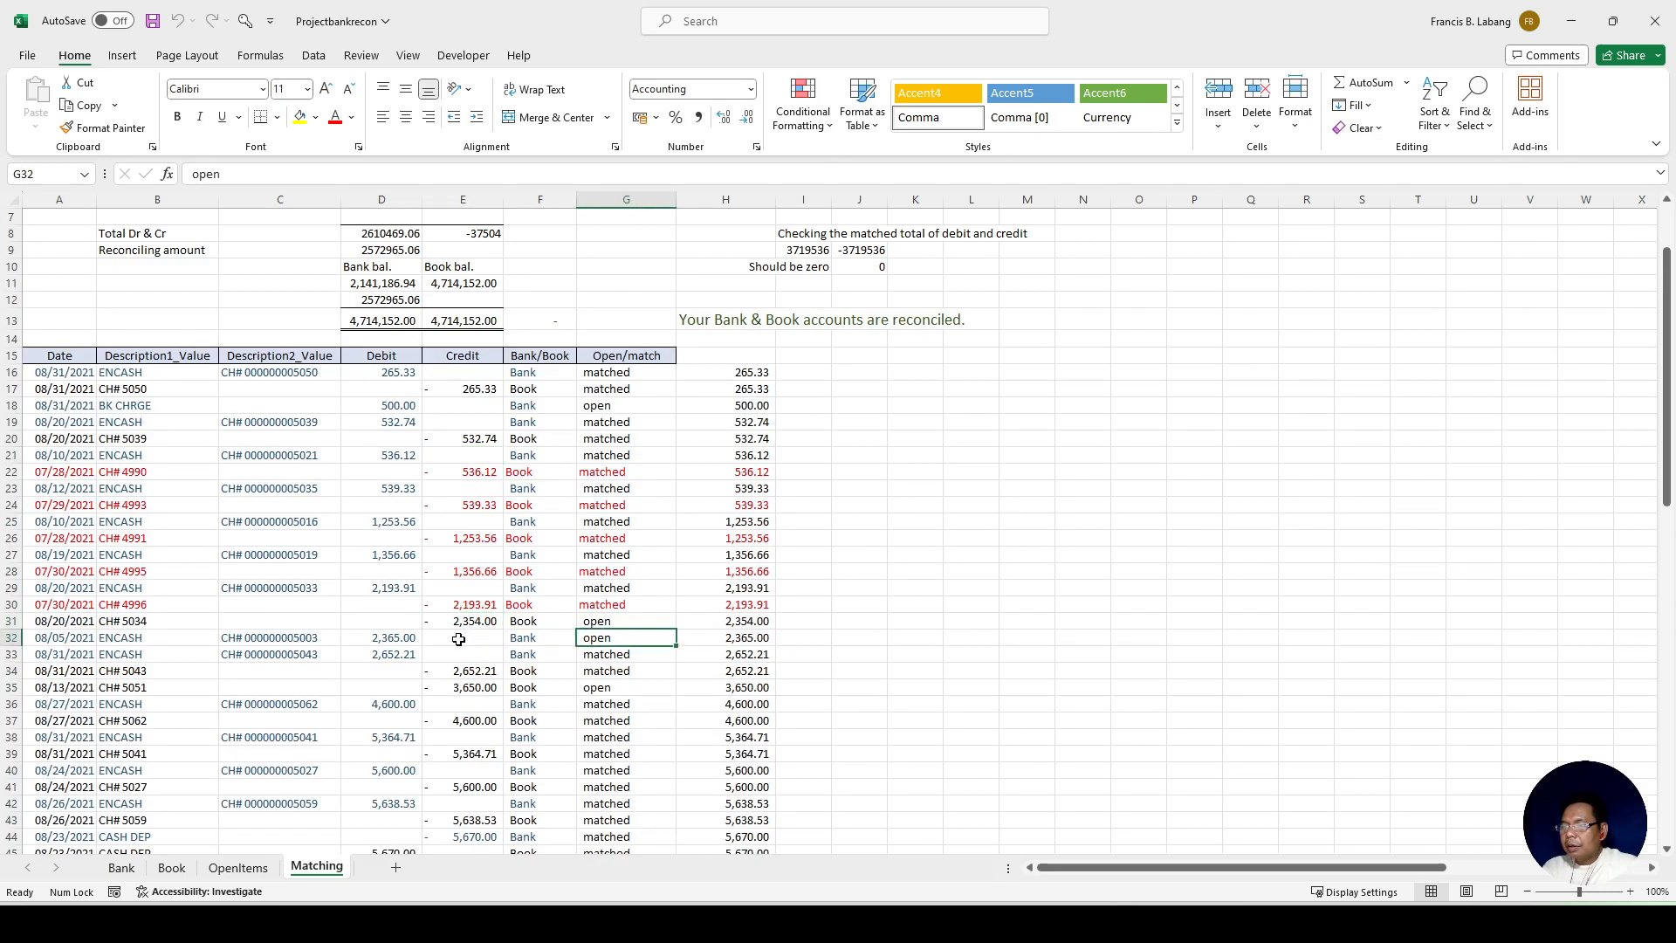
pyautogui.click(462, 621)
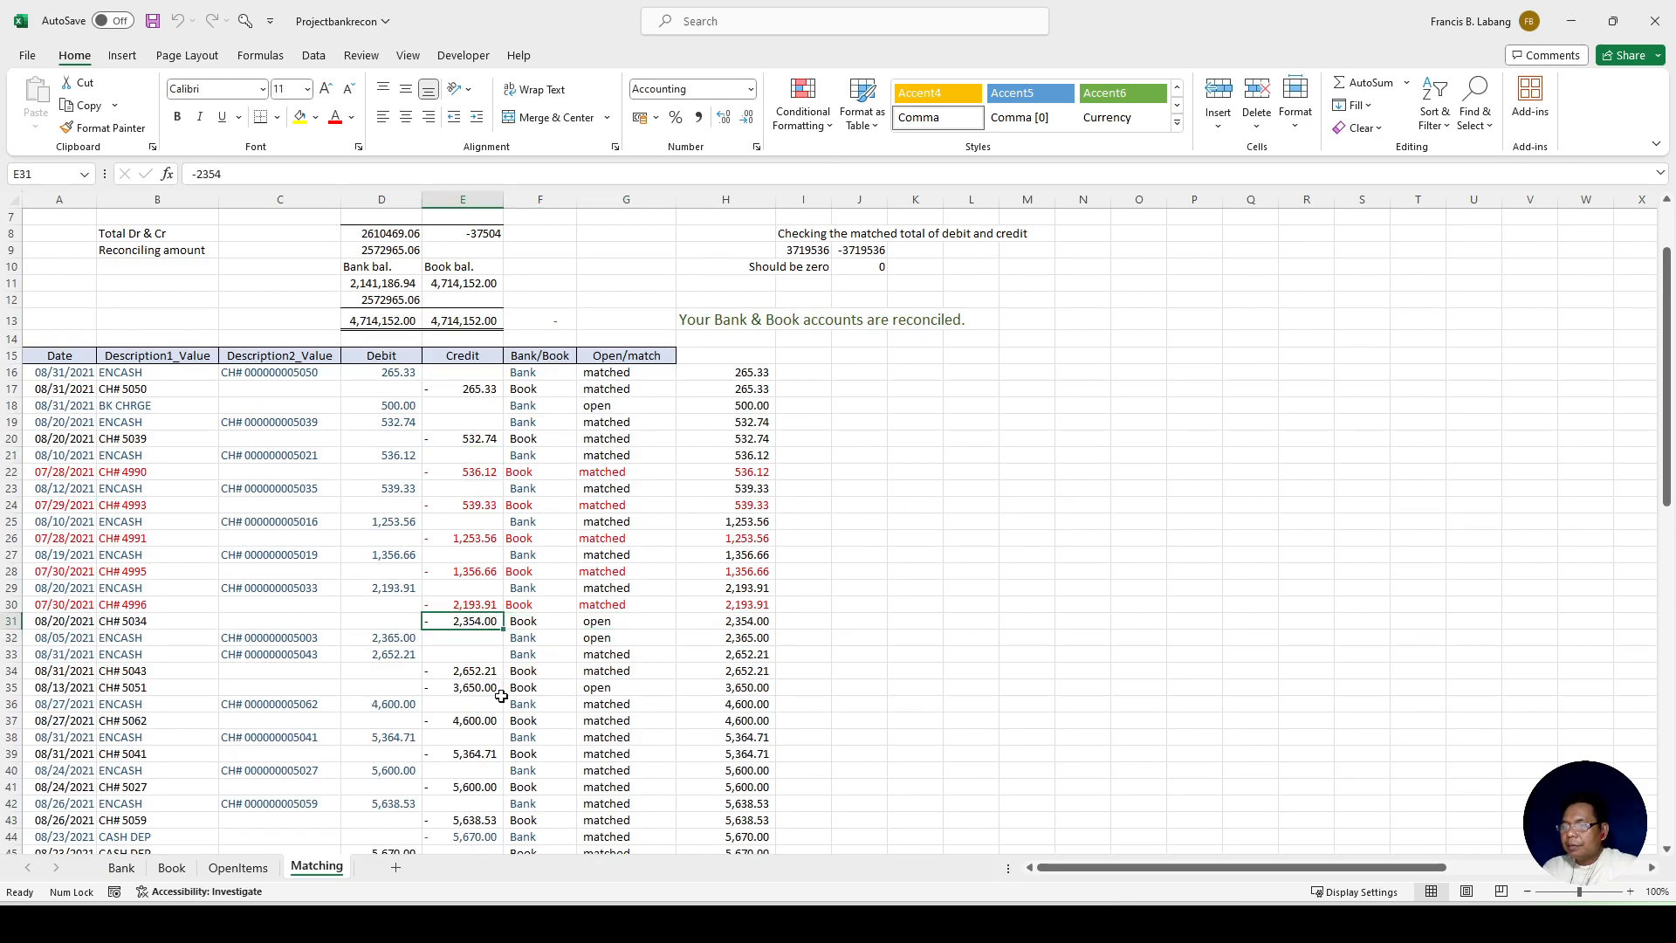
pyautogui.scroll(-2, 502, 696)
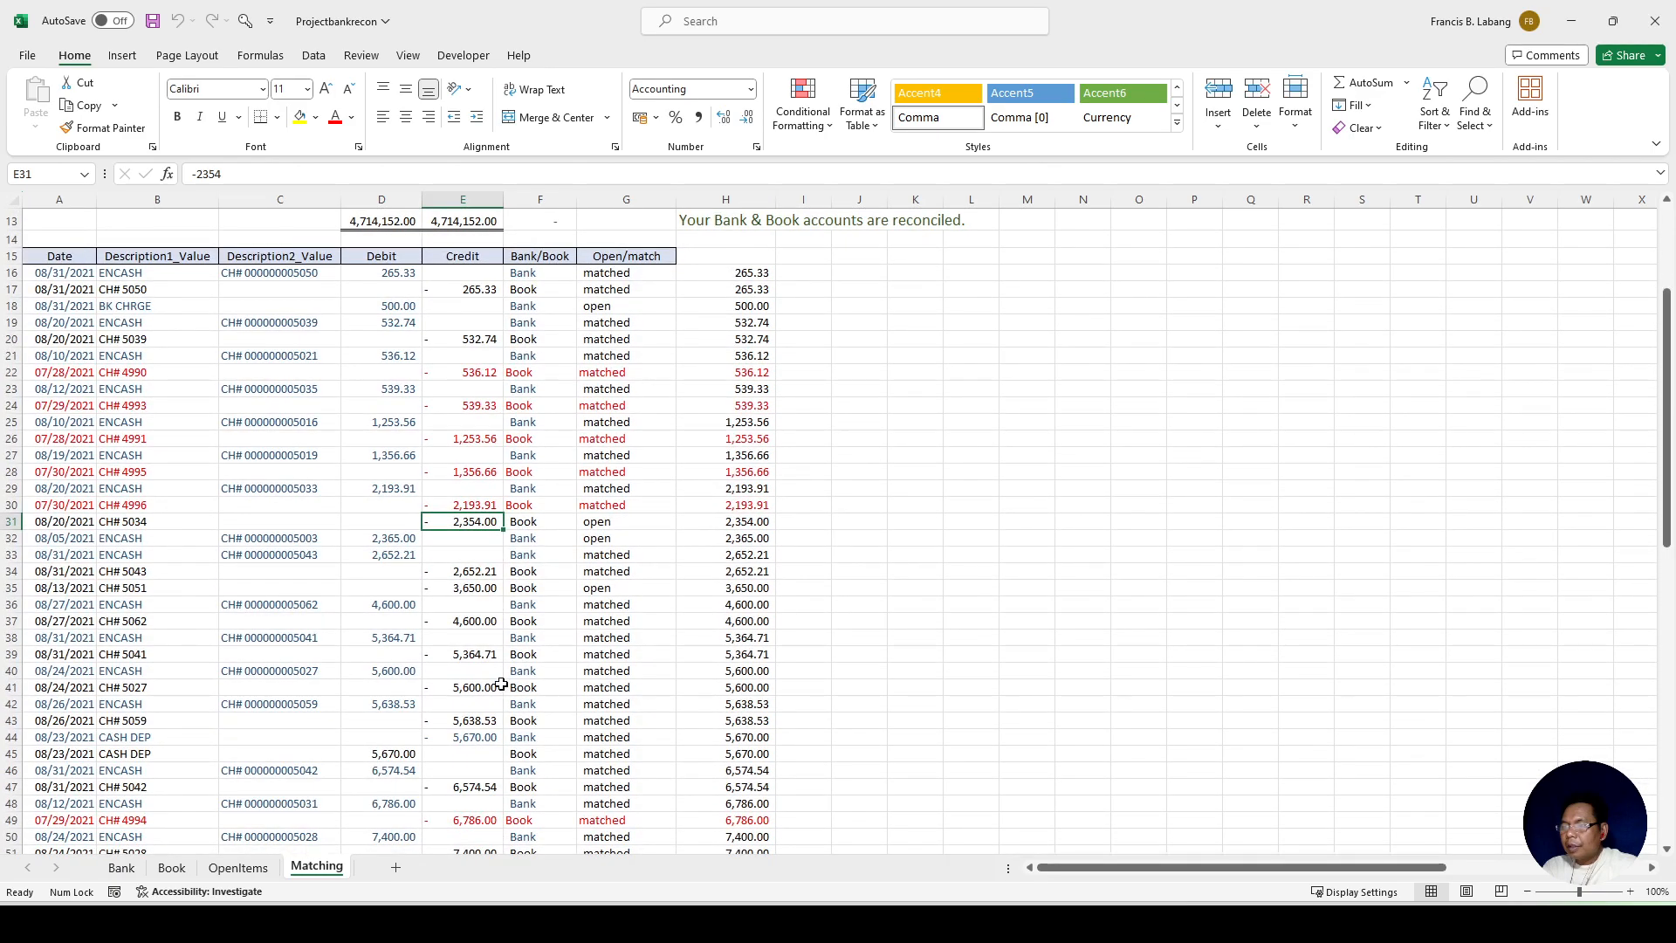
pyautogui.click(481, 591)
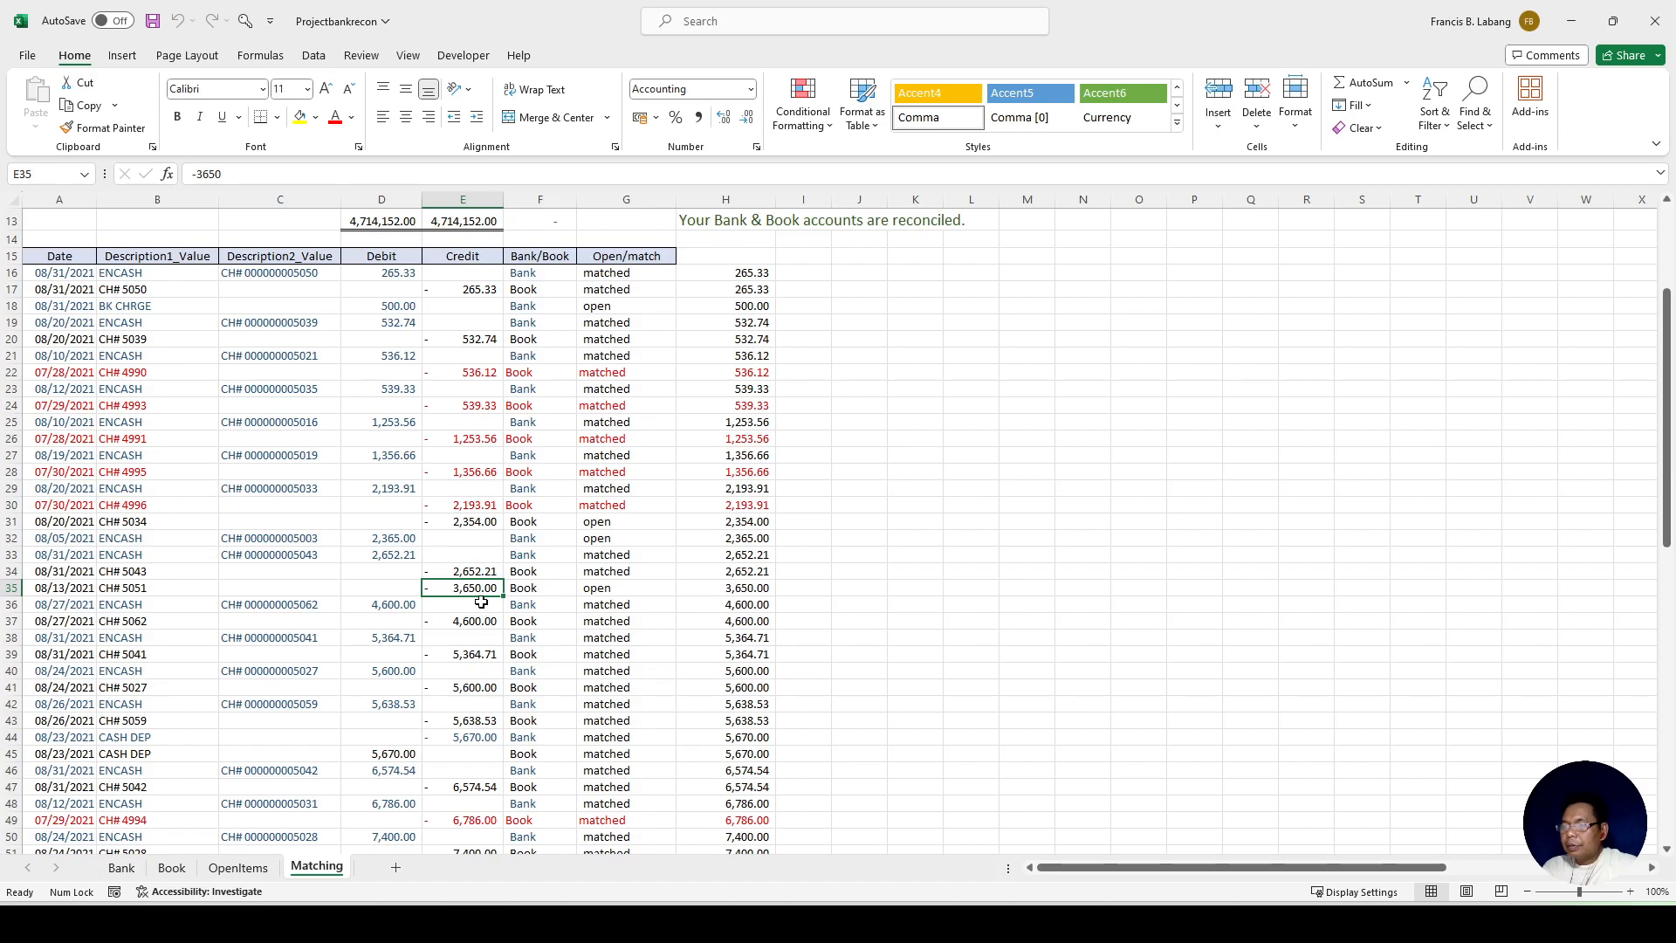
# Step: Compare the Bank and Book sides of the four 31,500.00 entries in rows 65 to 68 and check their sum
pyautogui.scroll(-6, 487, 663)
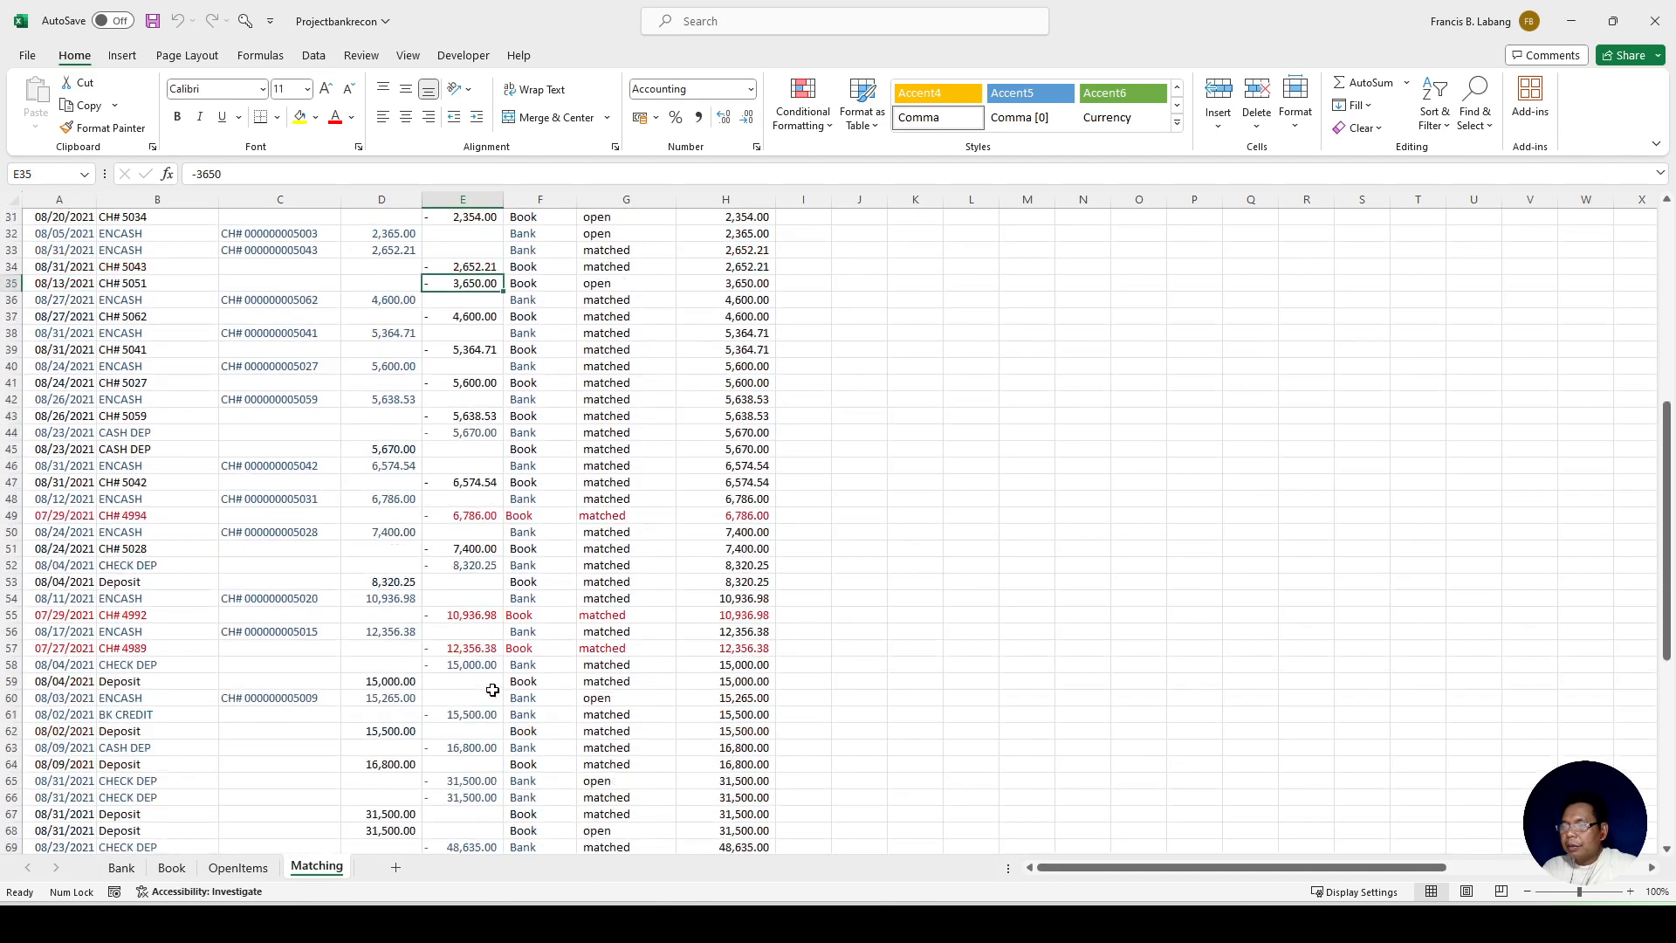
pyautogui.scroll(-4, 493, 690)
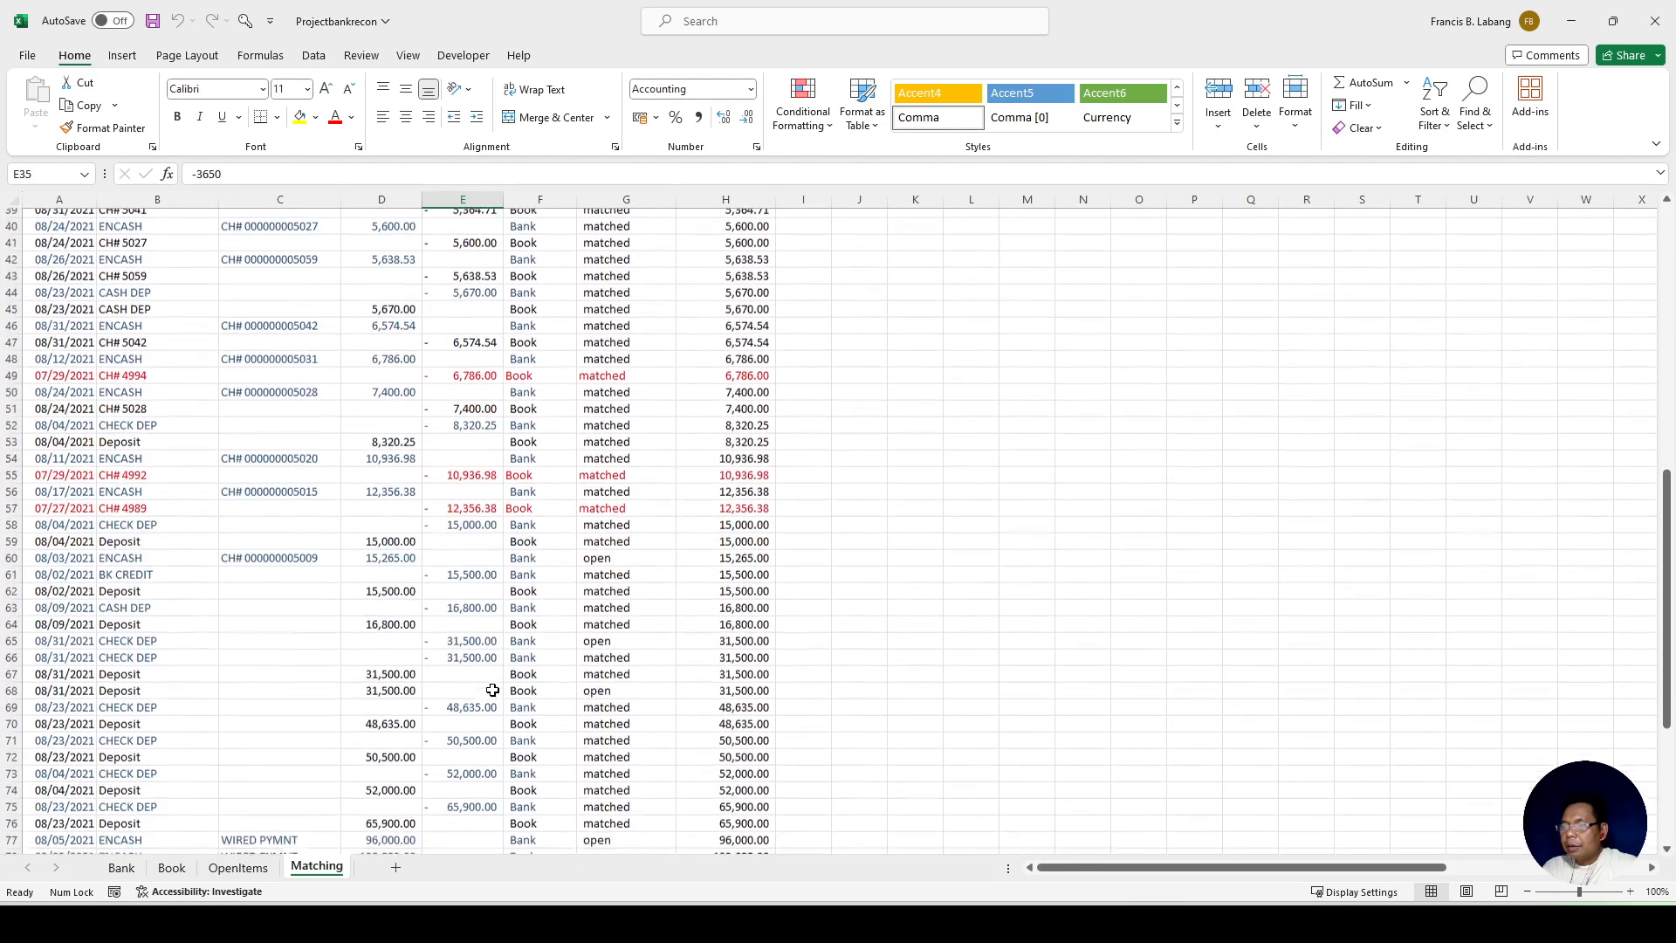
pyautogui.click(484, 581)
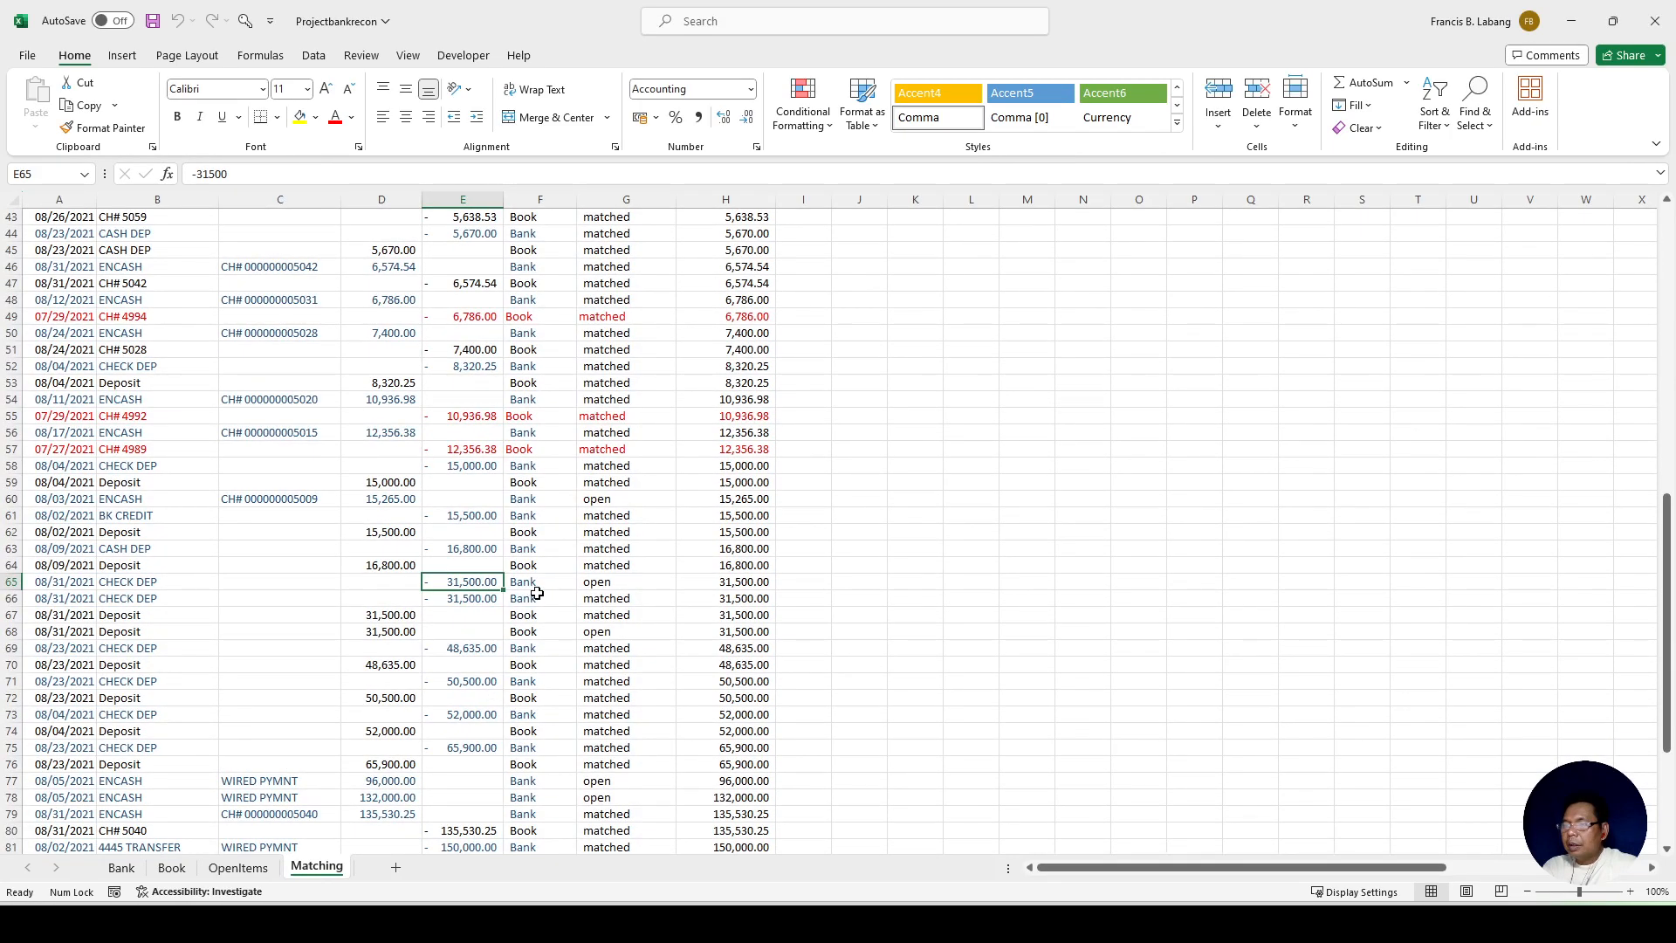
pyautogui.click(539, 585)
pyautogui.click(538, 598)
pyautogui.click(538, 614)
pyautogui.click(538, 631)
pyautogui.moveTo(396, 585); pyautogui.dragTo(451, 630)
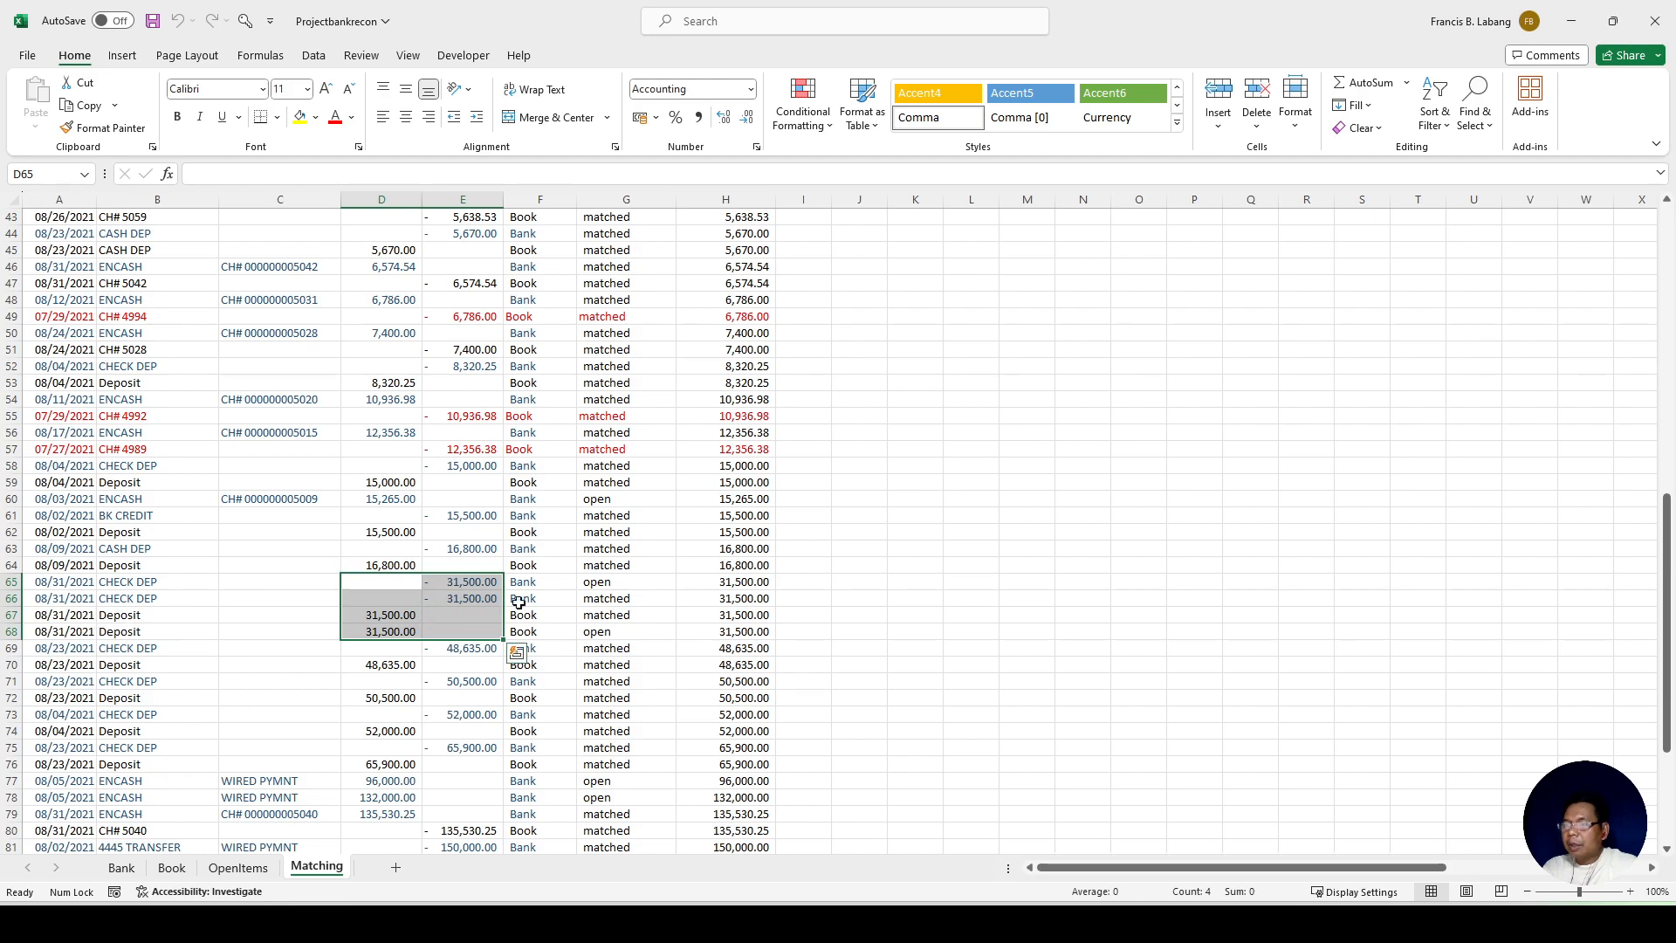
# Step: Set the Open/match status of the open 31,500.00 entries in G65 and G68 to matched
pyautogui.click(591, 582)
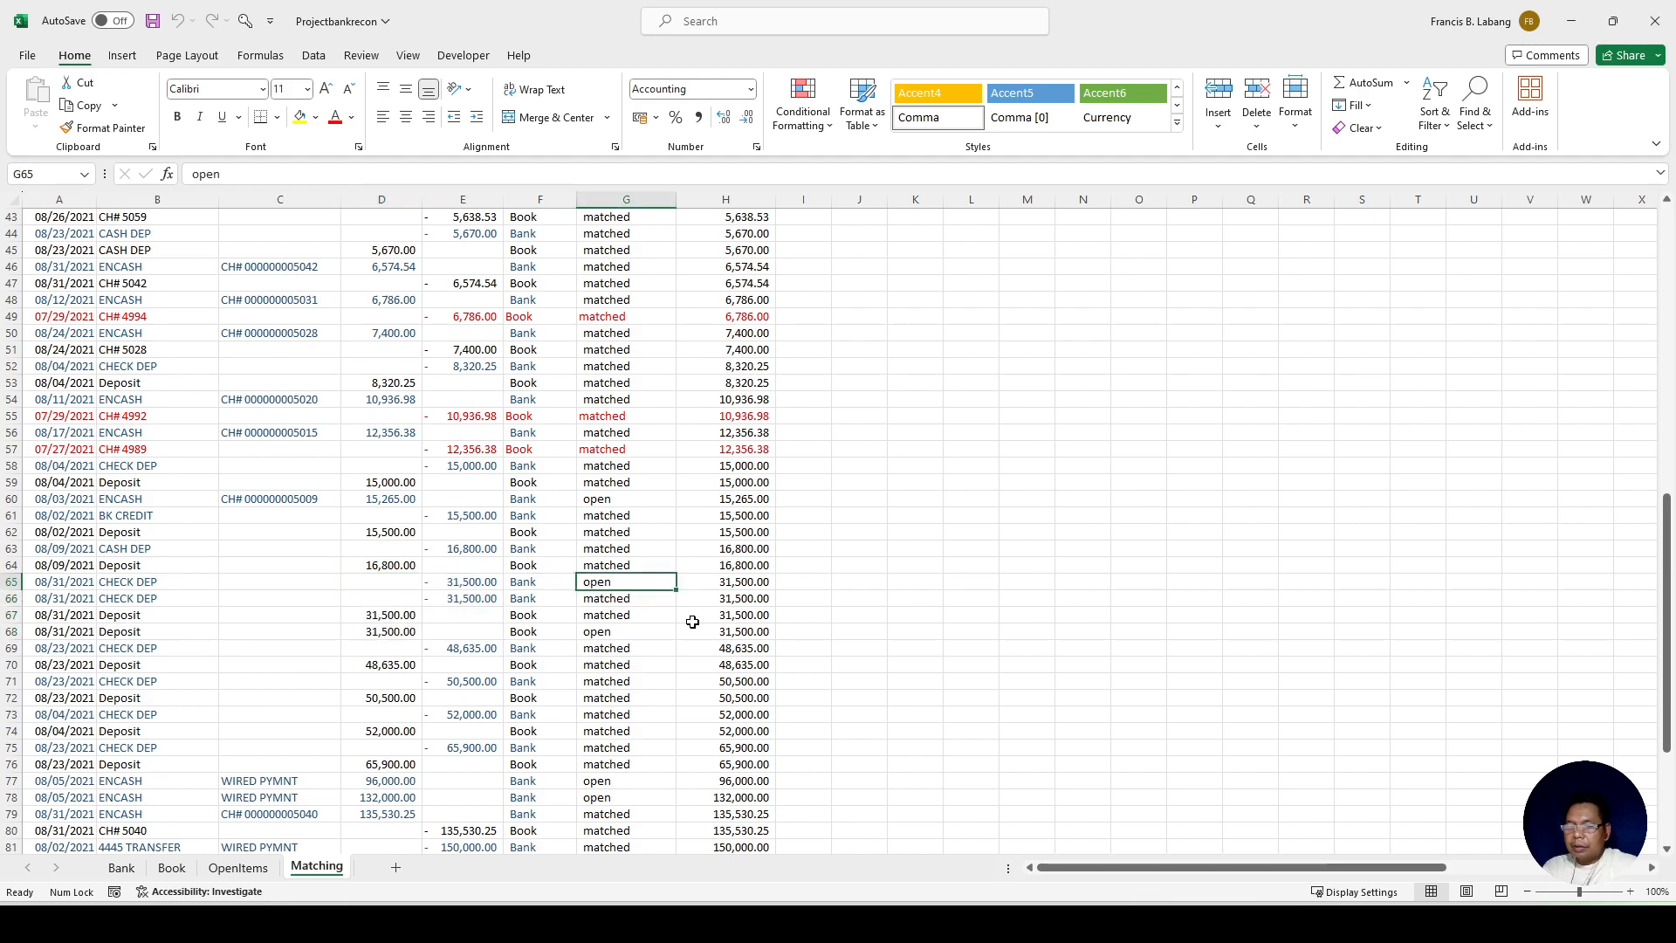
pyautogui.write('matched')
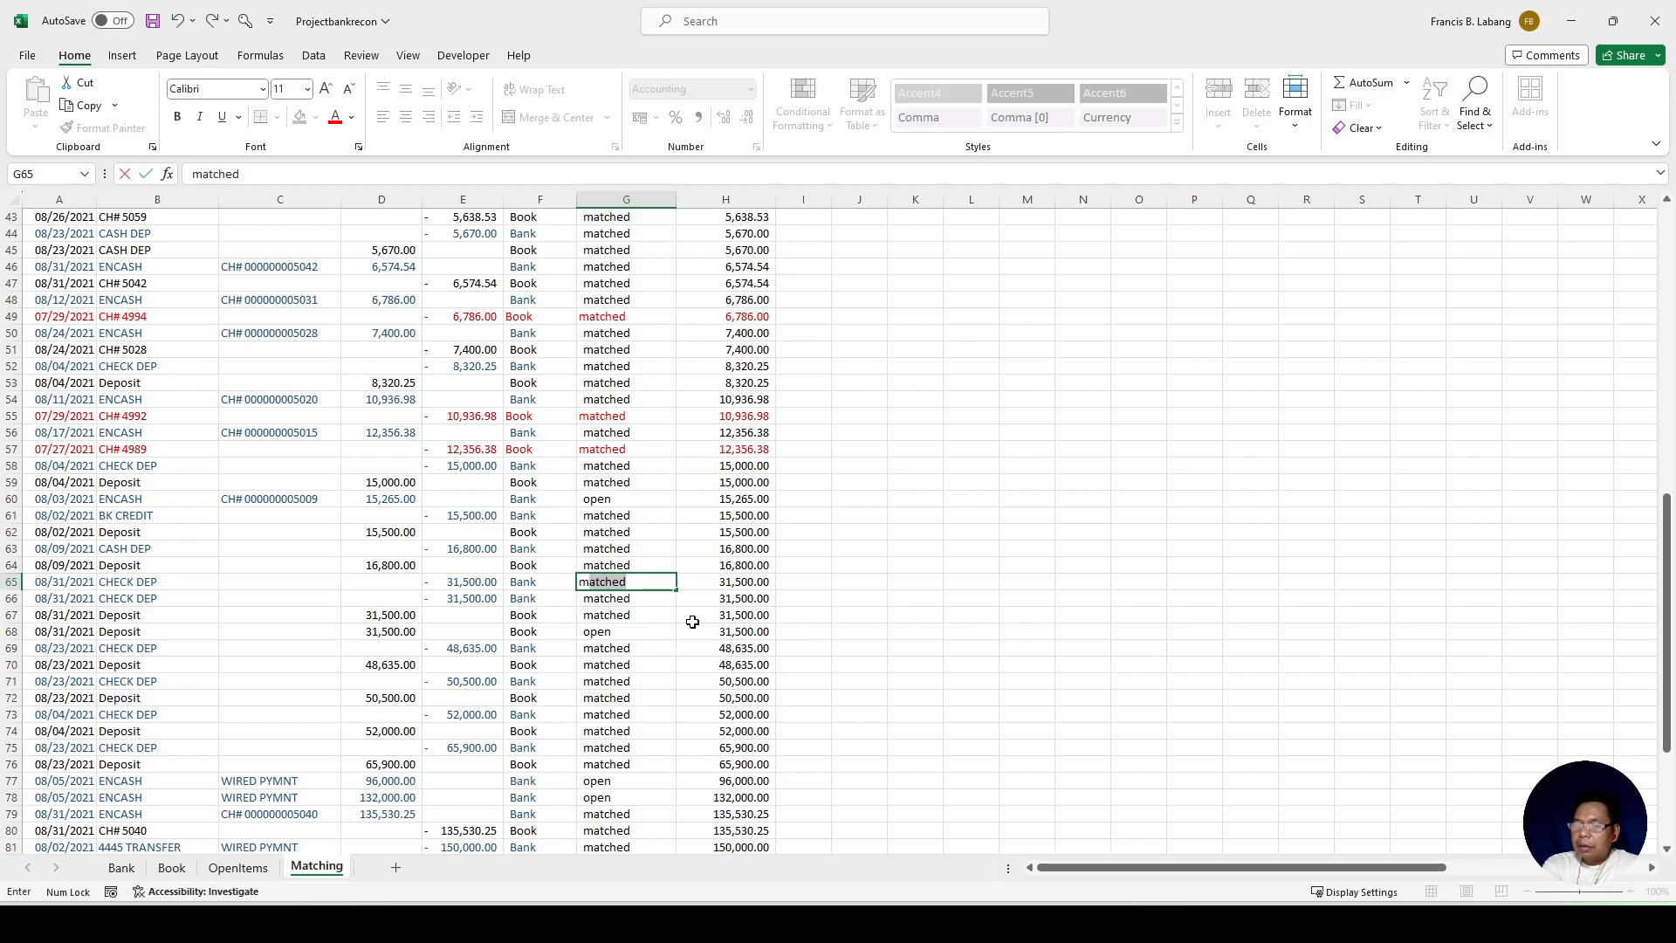
pyautogui.press('Return')
pyautogui.click(632, 631)
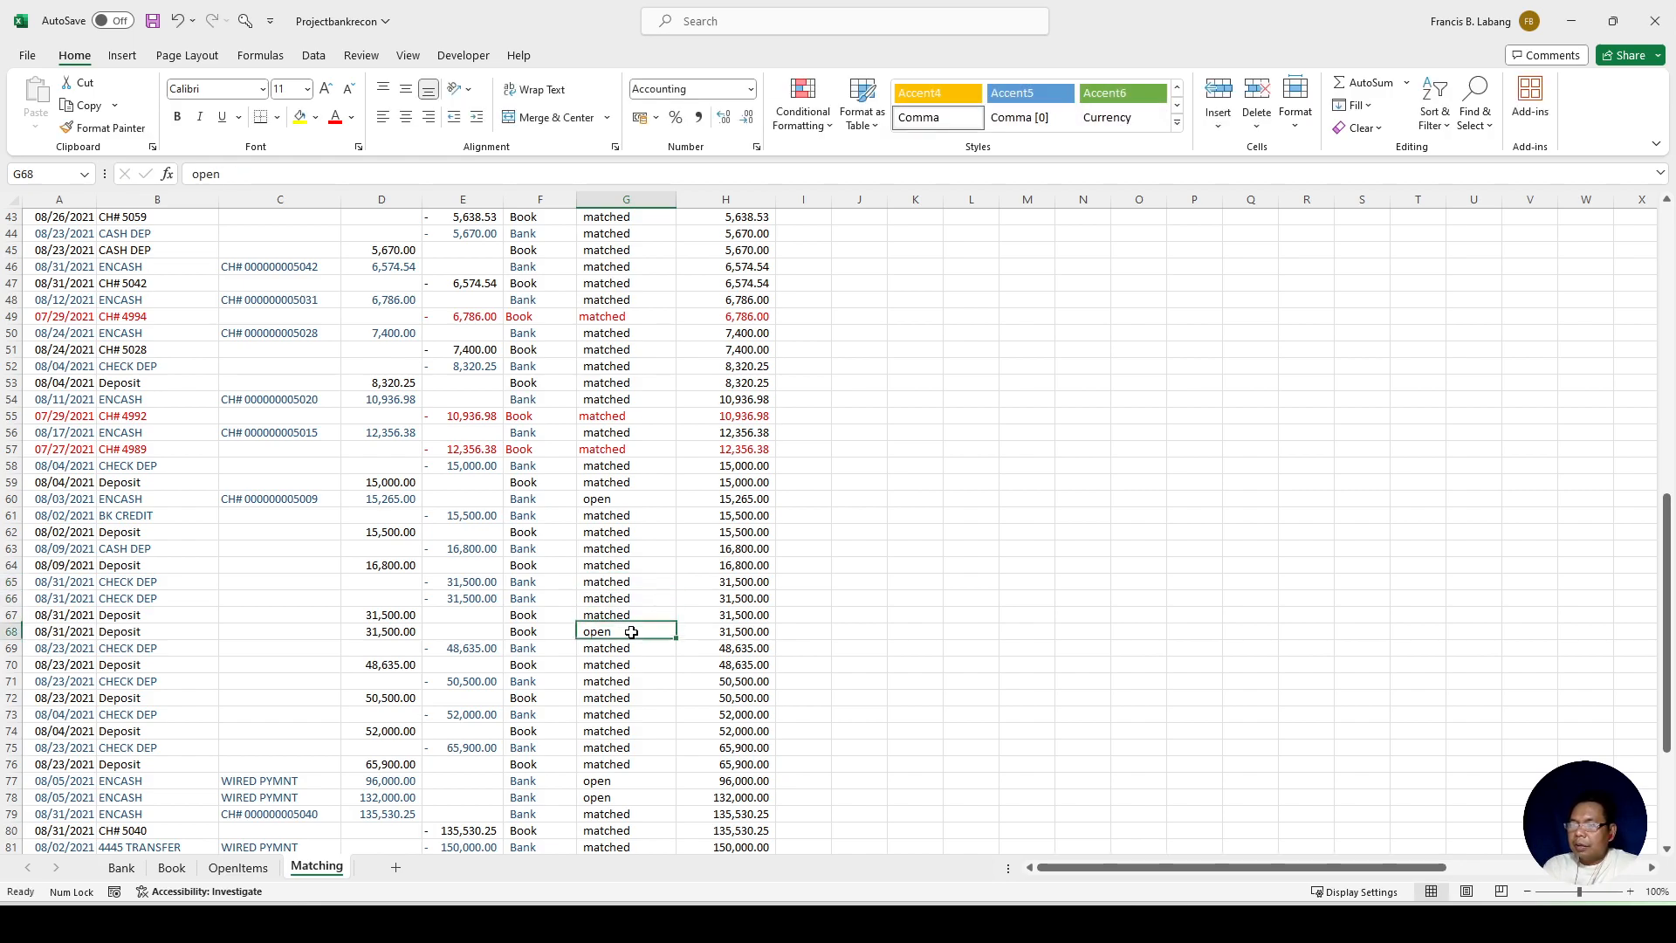
pyautogui.write('m')
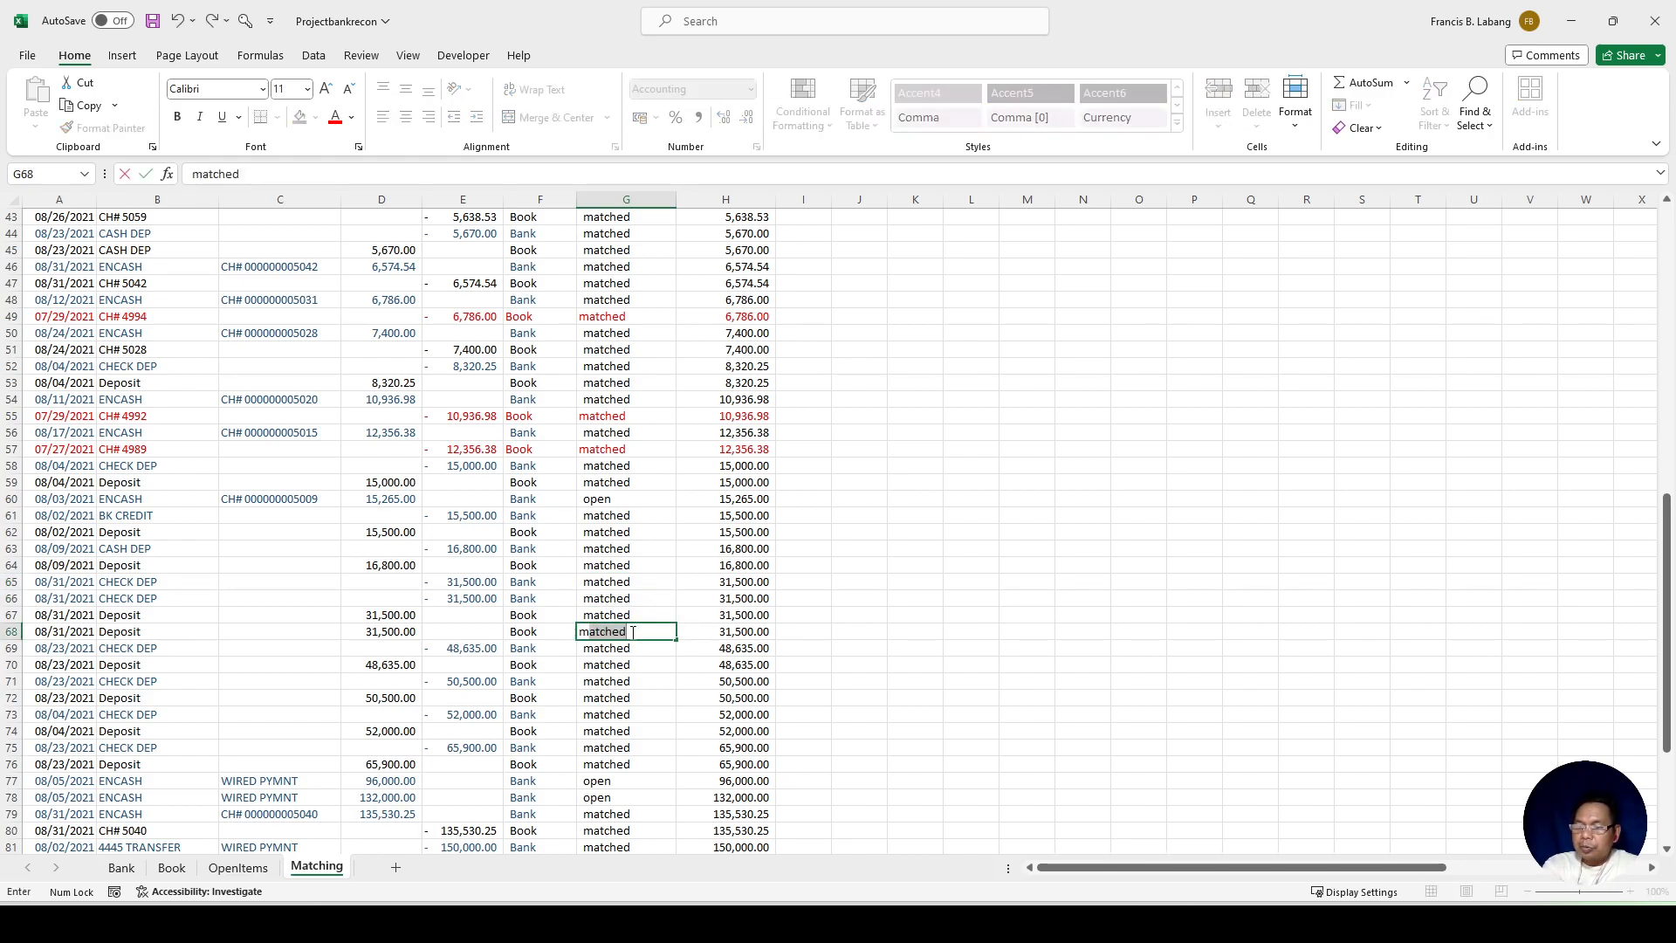
pyautogui.press('Return')
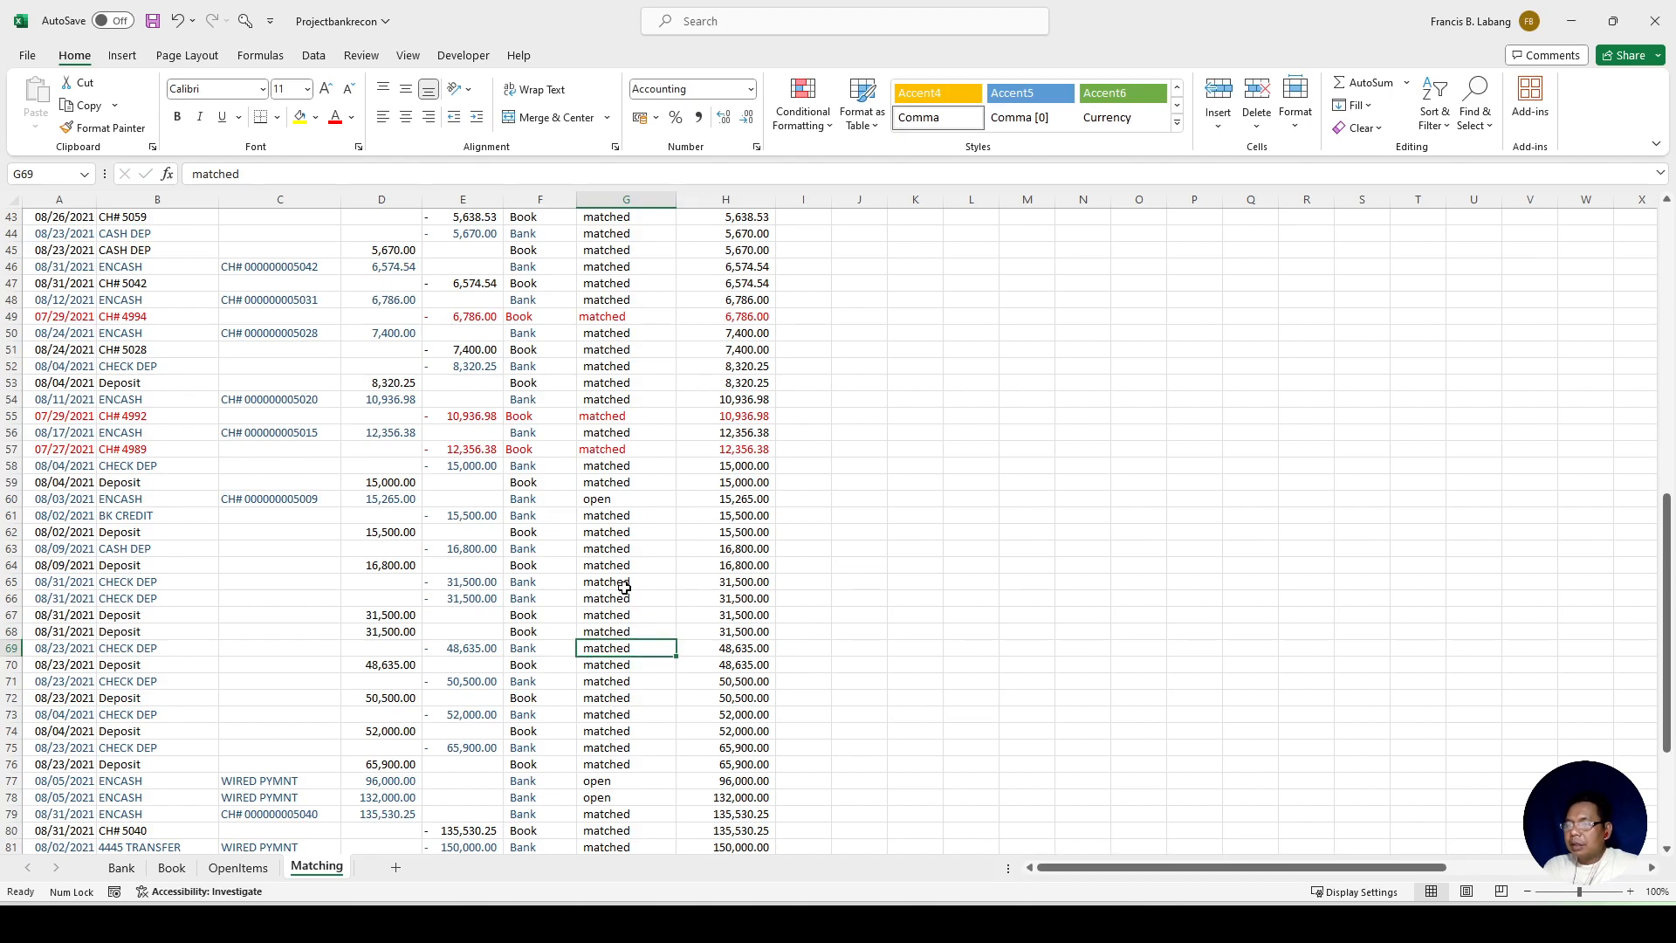
# Step: Undo the status changes in G65 and G68
pyautogui.hotkey('ctrl', 'z')
pyautogui.hotkey('ctrl', 'z')
pyautogui.click(662, 654)
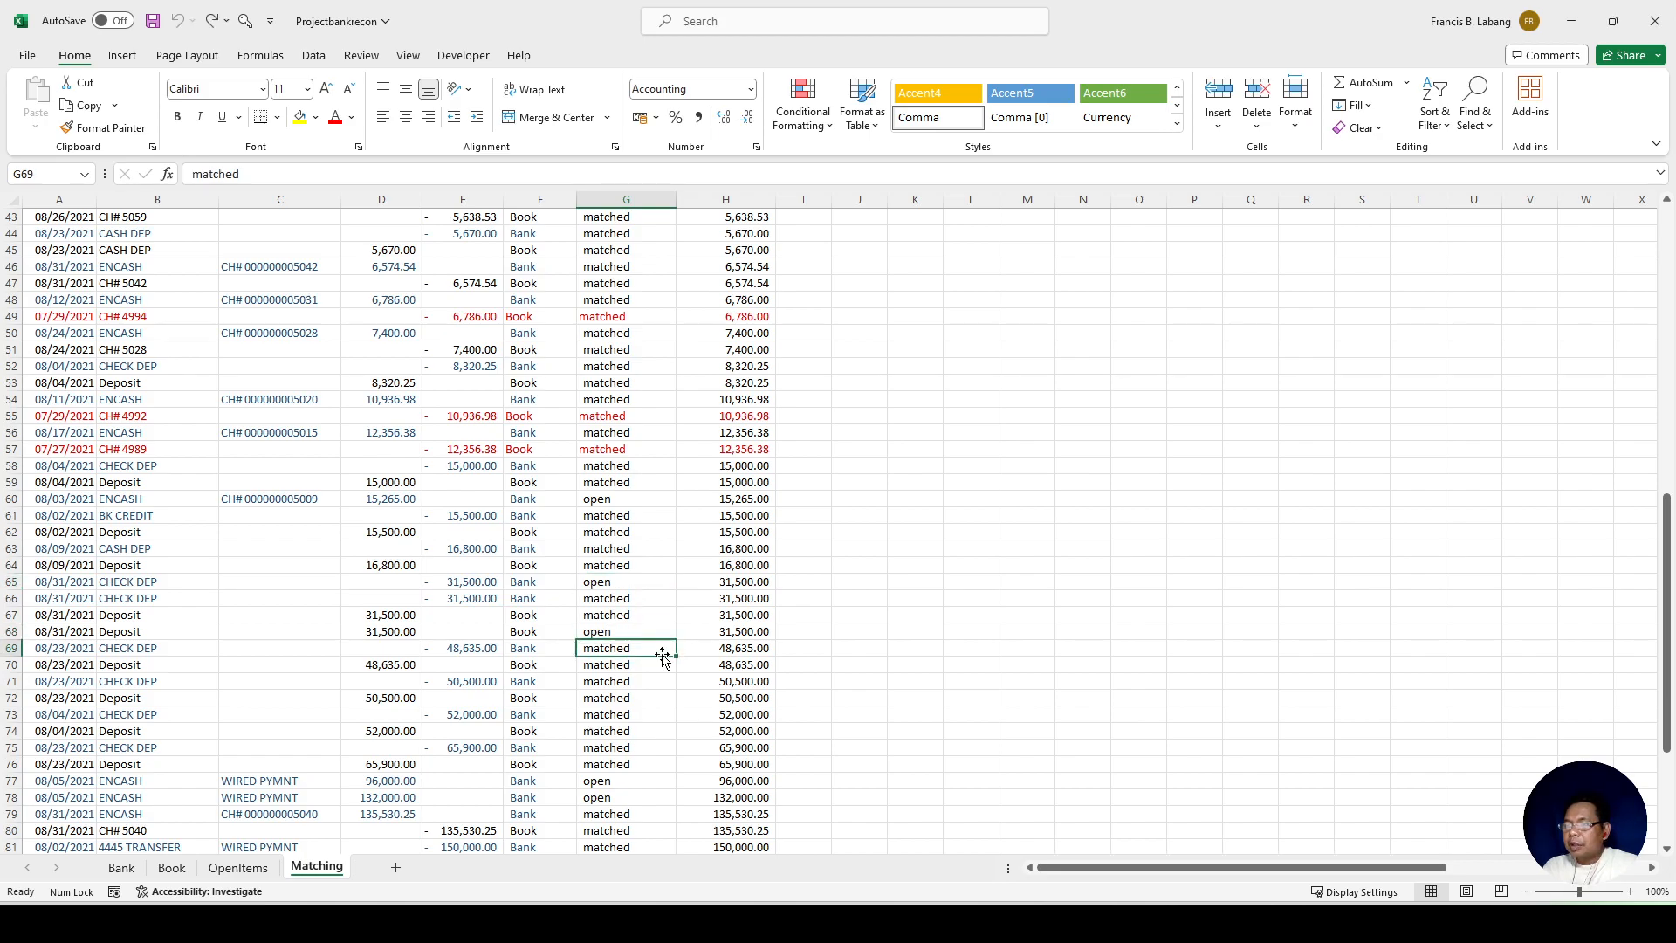
# Step: Check the remaining statuses down to row 92, run Open Items (5) from the Recon Tools and close the tools dialog
pyautogui.scroll(-2, 621, 668)
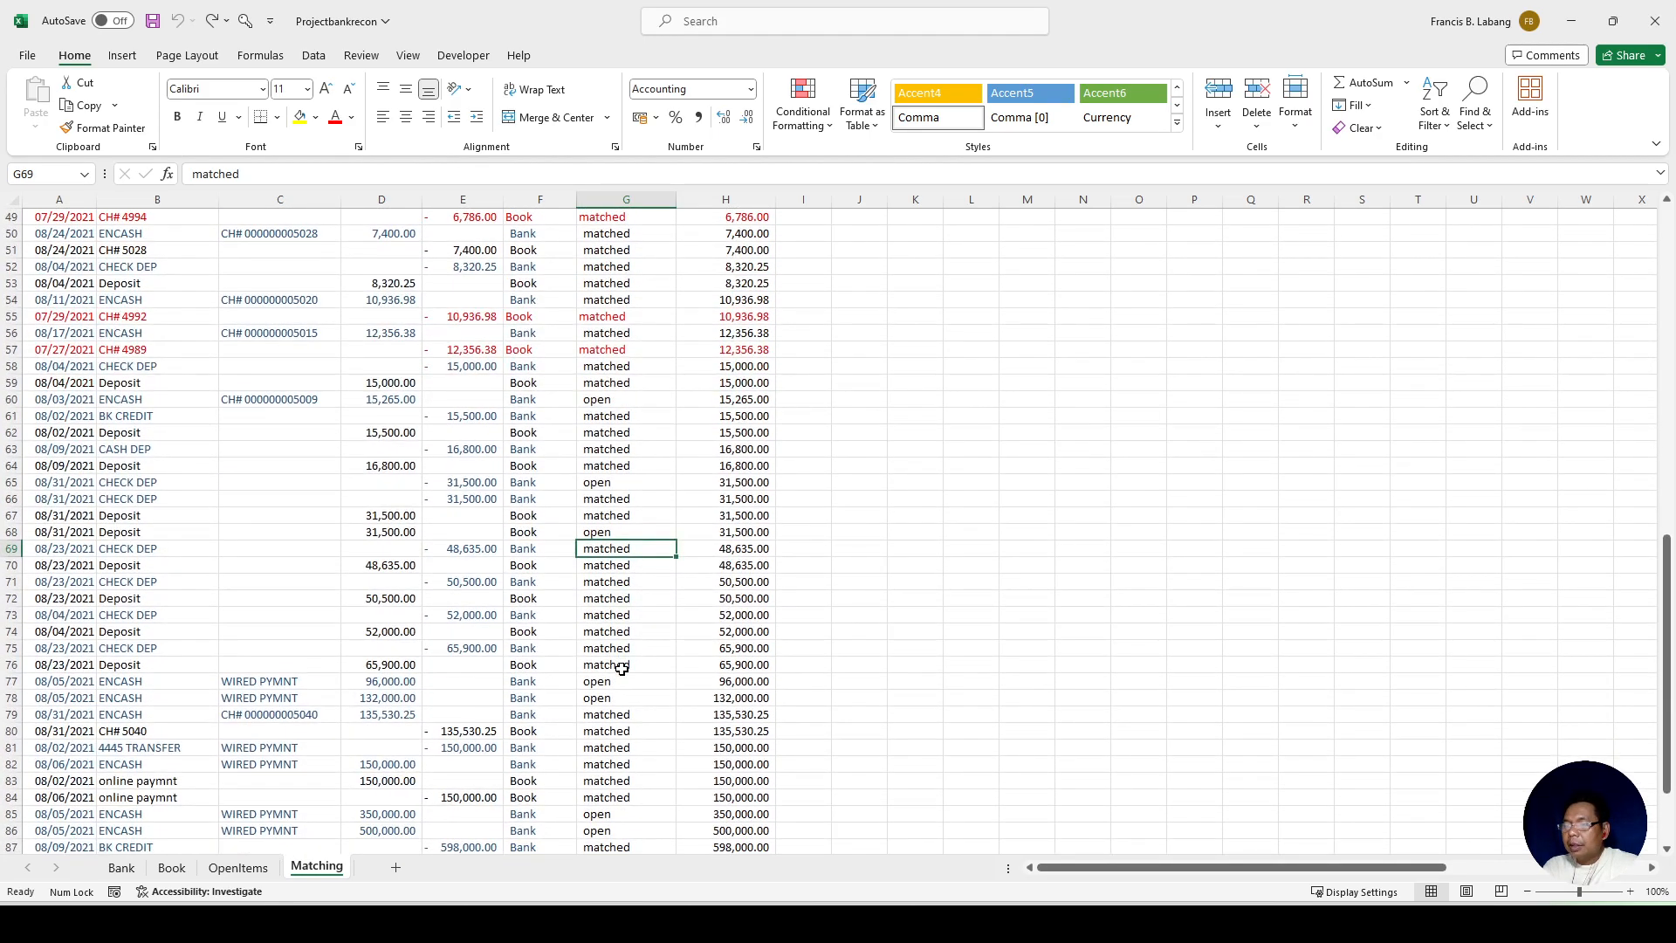
pyautogui.scroll(-2, 621, 668)
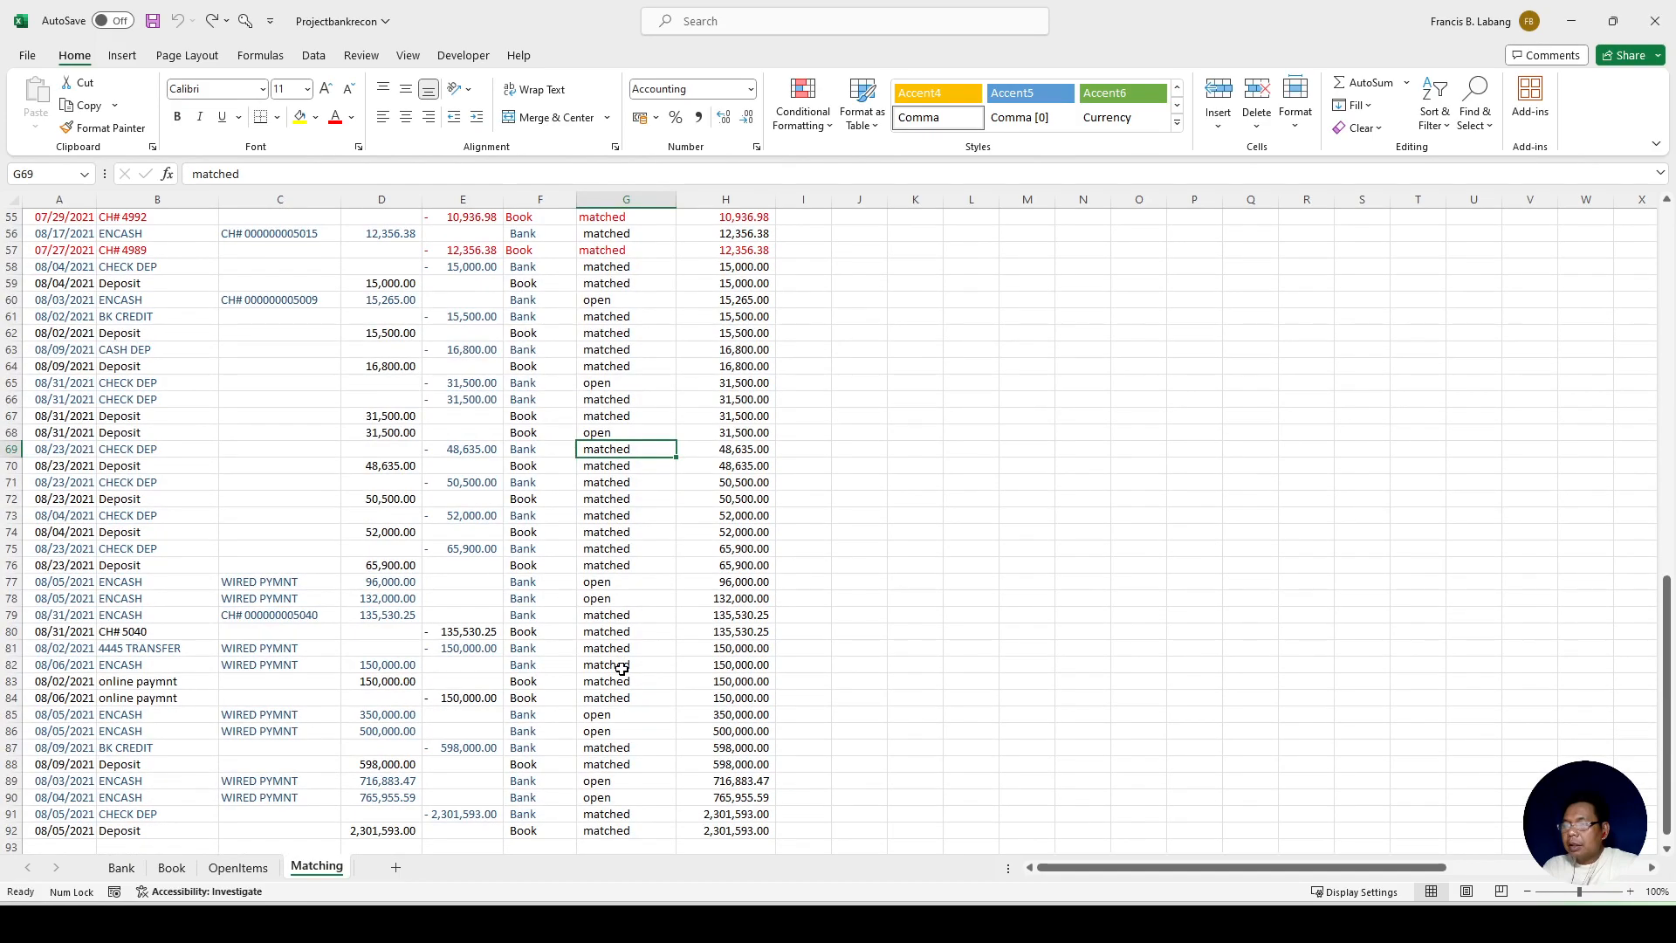
pyautogui.scroll(-1, 621, 668)
pyautogui.scroll(3, 621, 669)
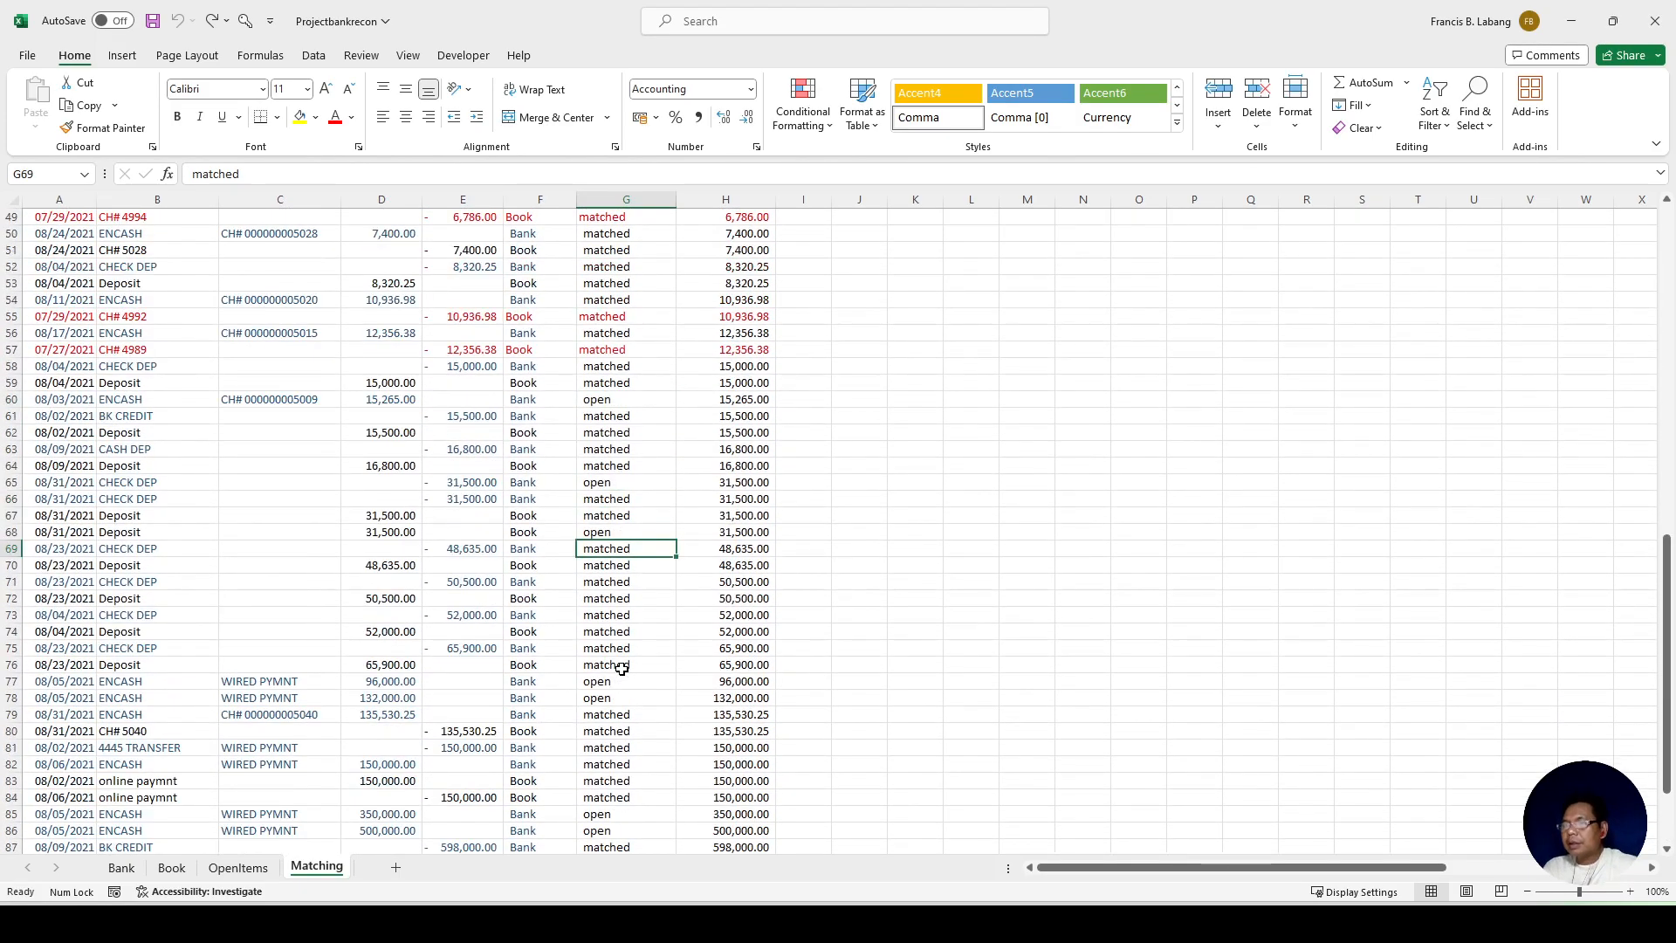
pyautogui.scroll(14, 621, 669)
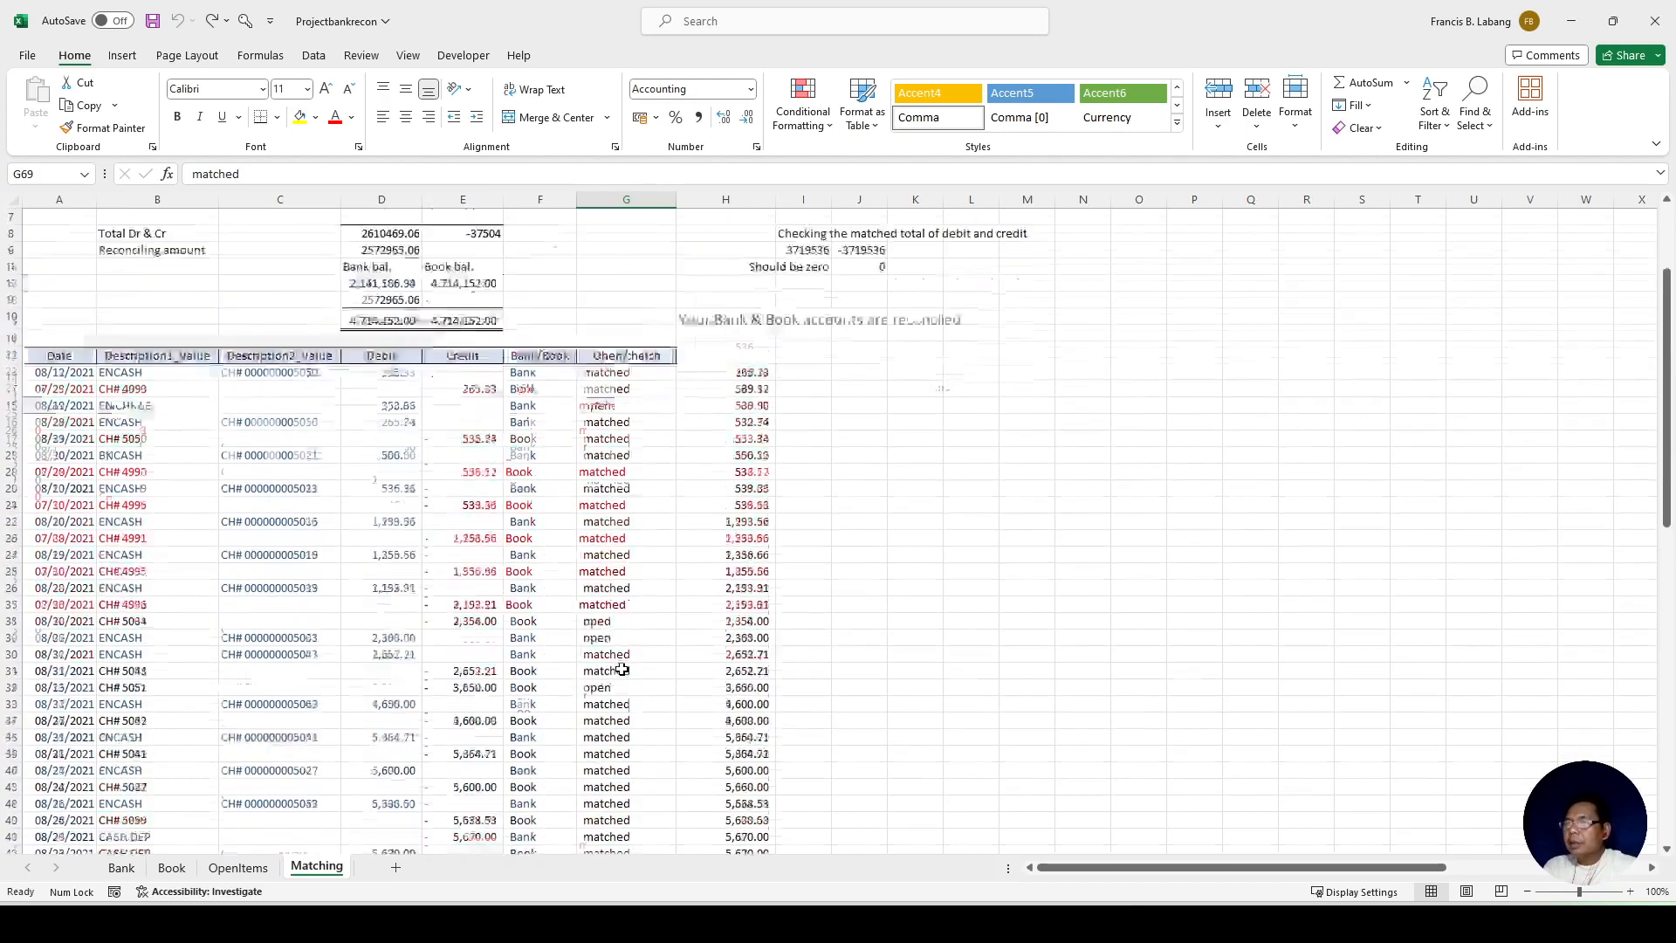
pyautogui.scroll(2, 621, 668)
pyautogui.click(246, 21)
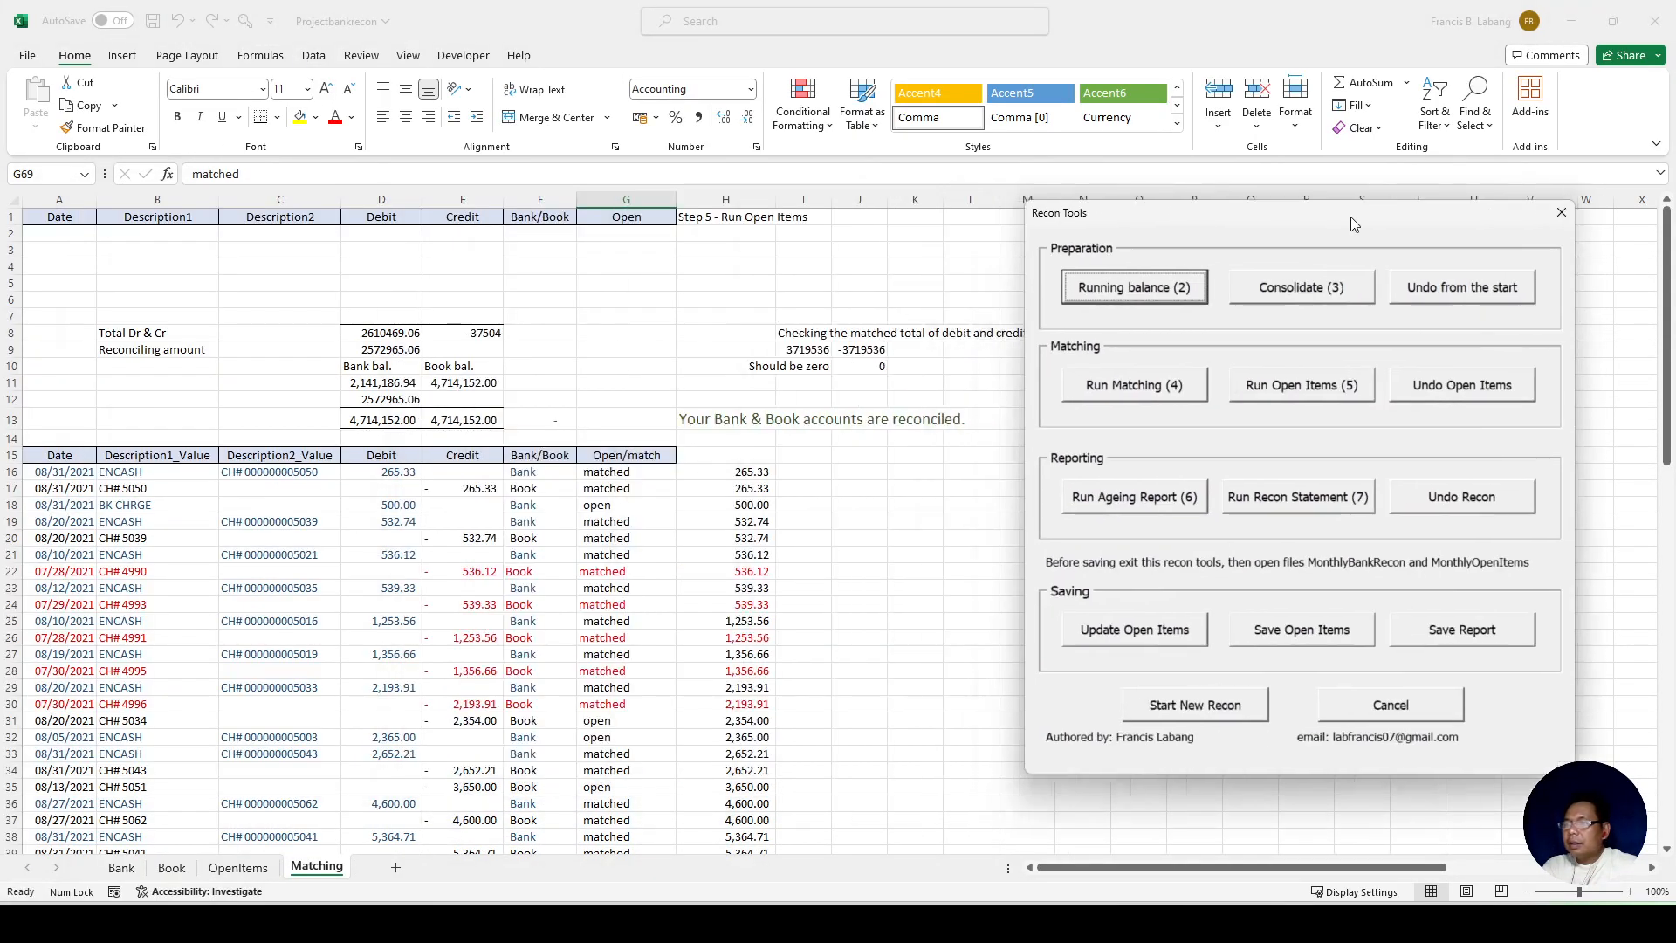
pyautogui.moveTo(1353, 217); pyautogui.dragTo(1351, 246)
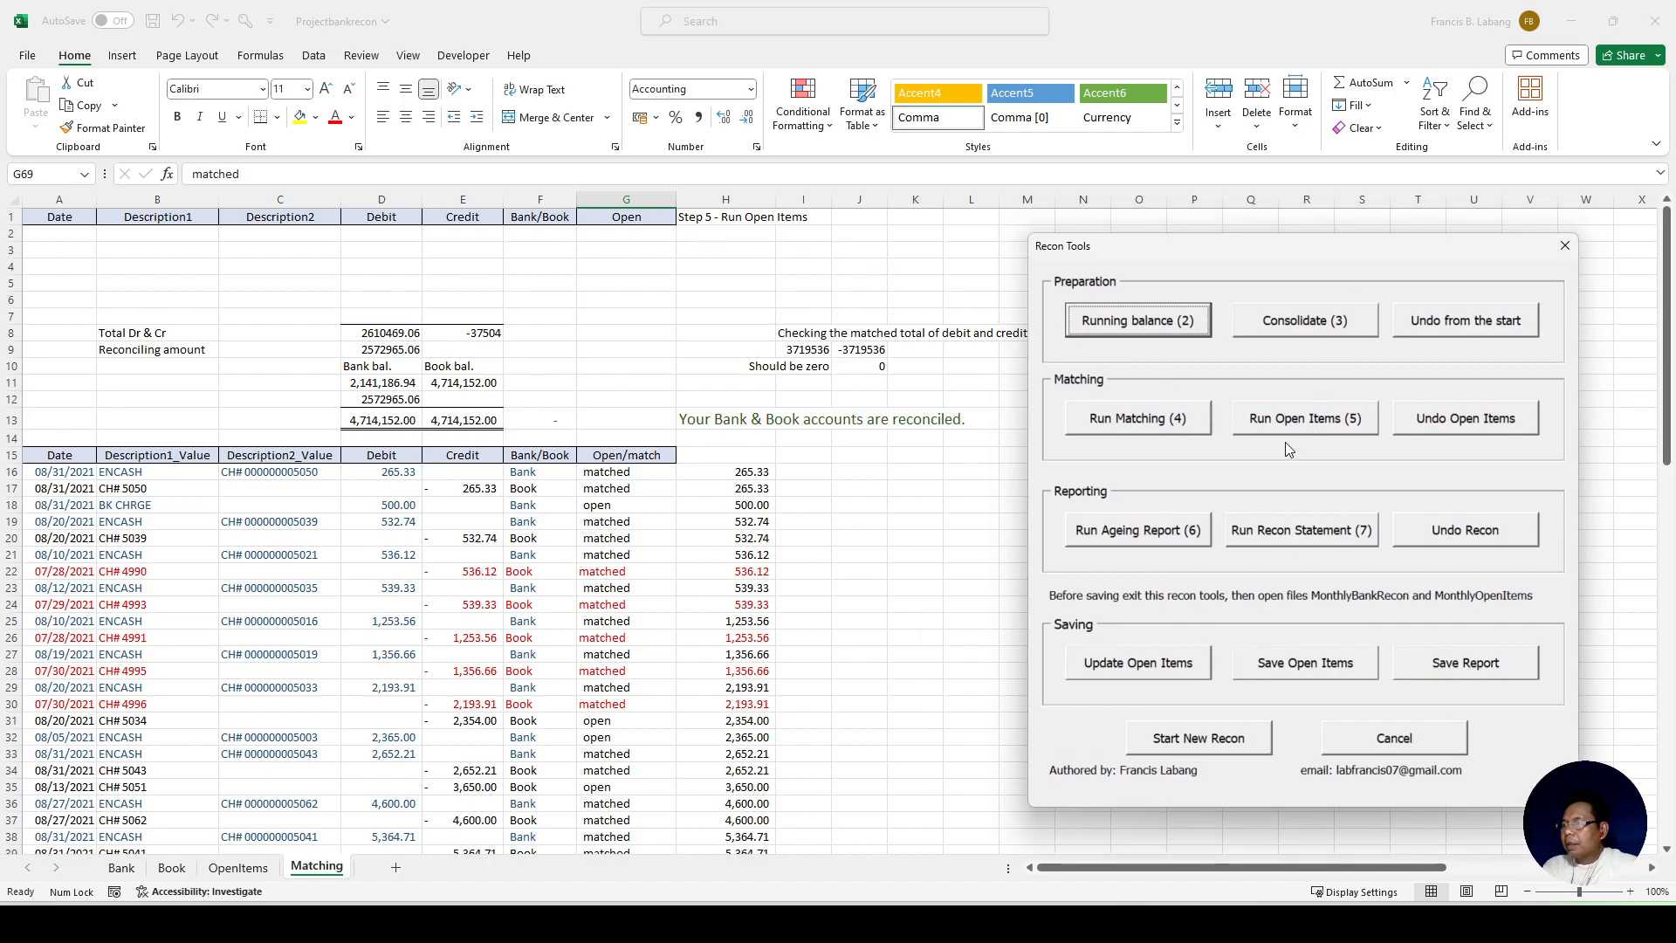
pyautogui.click(1301, 420)
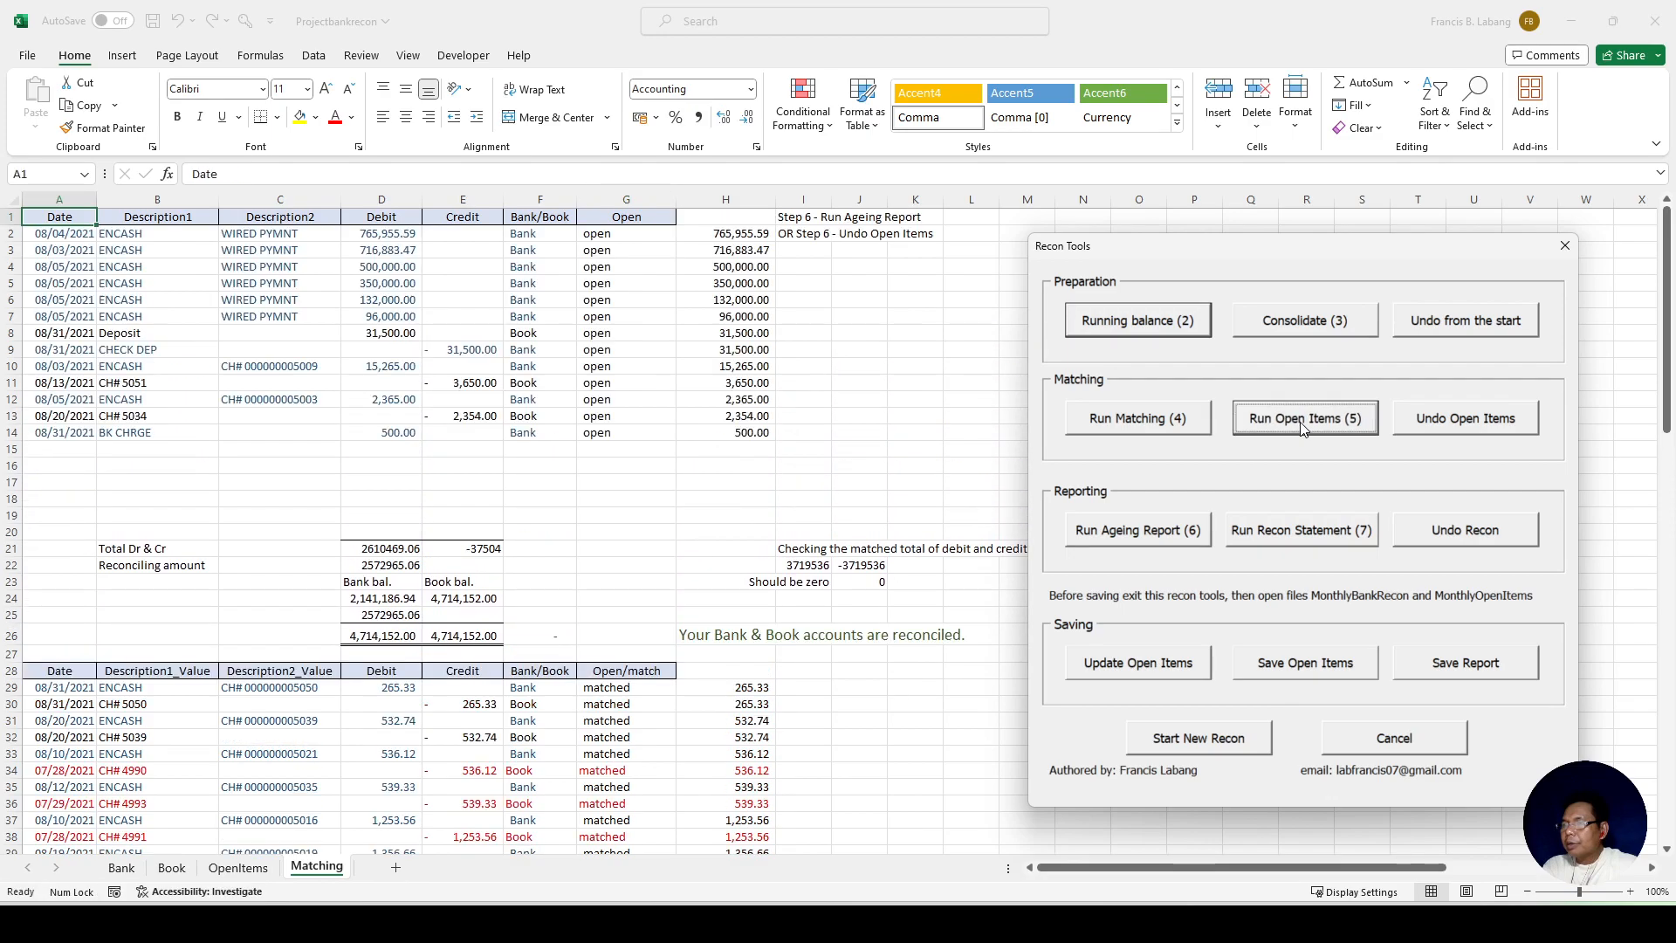
pyautogui.click(1563, 248)
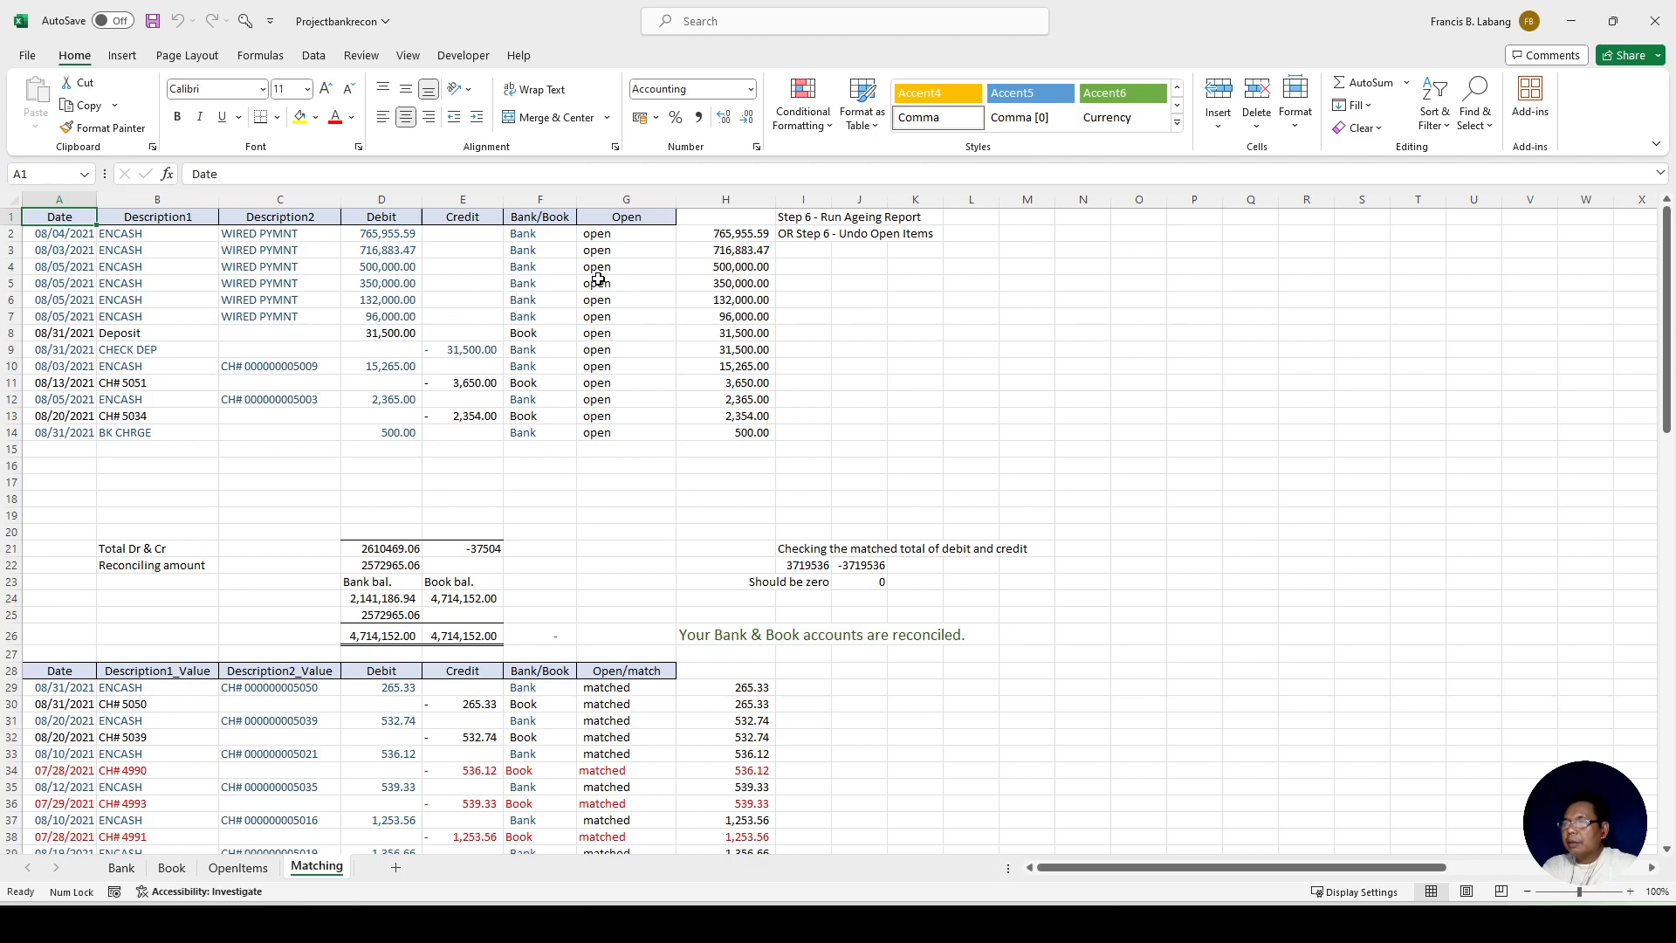
# Step: Cut the 31,500.00 Deposit and CHECK DEP rows 8 and 9 and insert them above row 29, at the top of the matched list
pyautogui.moveTo(401, 336); pyautogui.dragTo(471, 349)
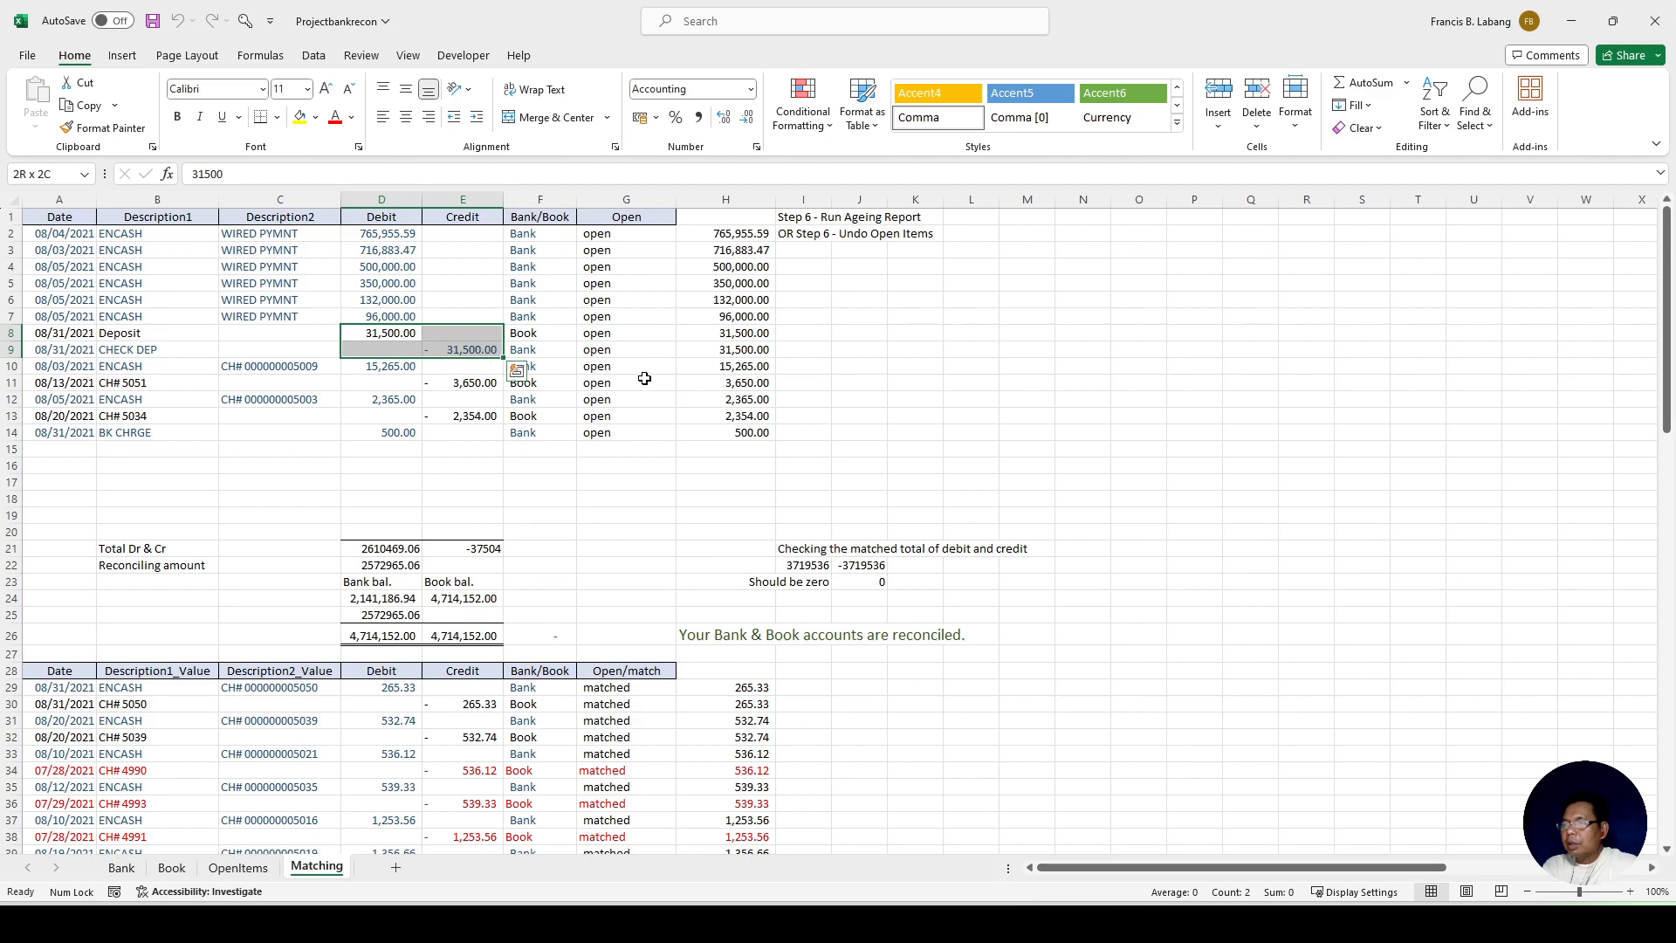
pyautogui.click(14, 336)
pyautogui.moveTo(16, 334); pyautogui.dragTo(15, 349)
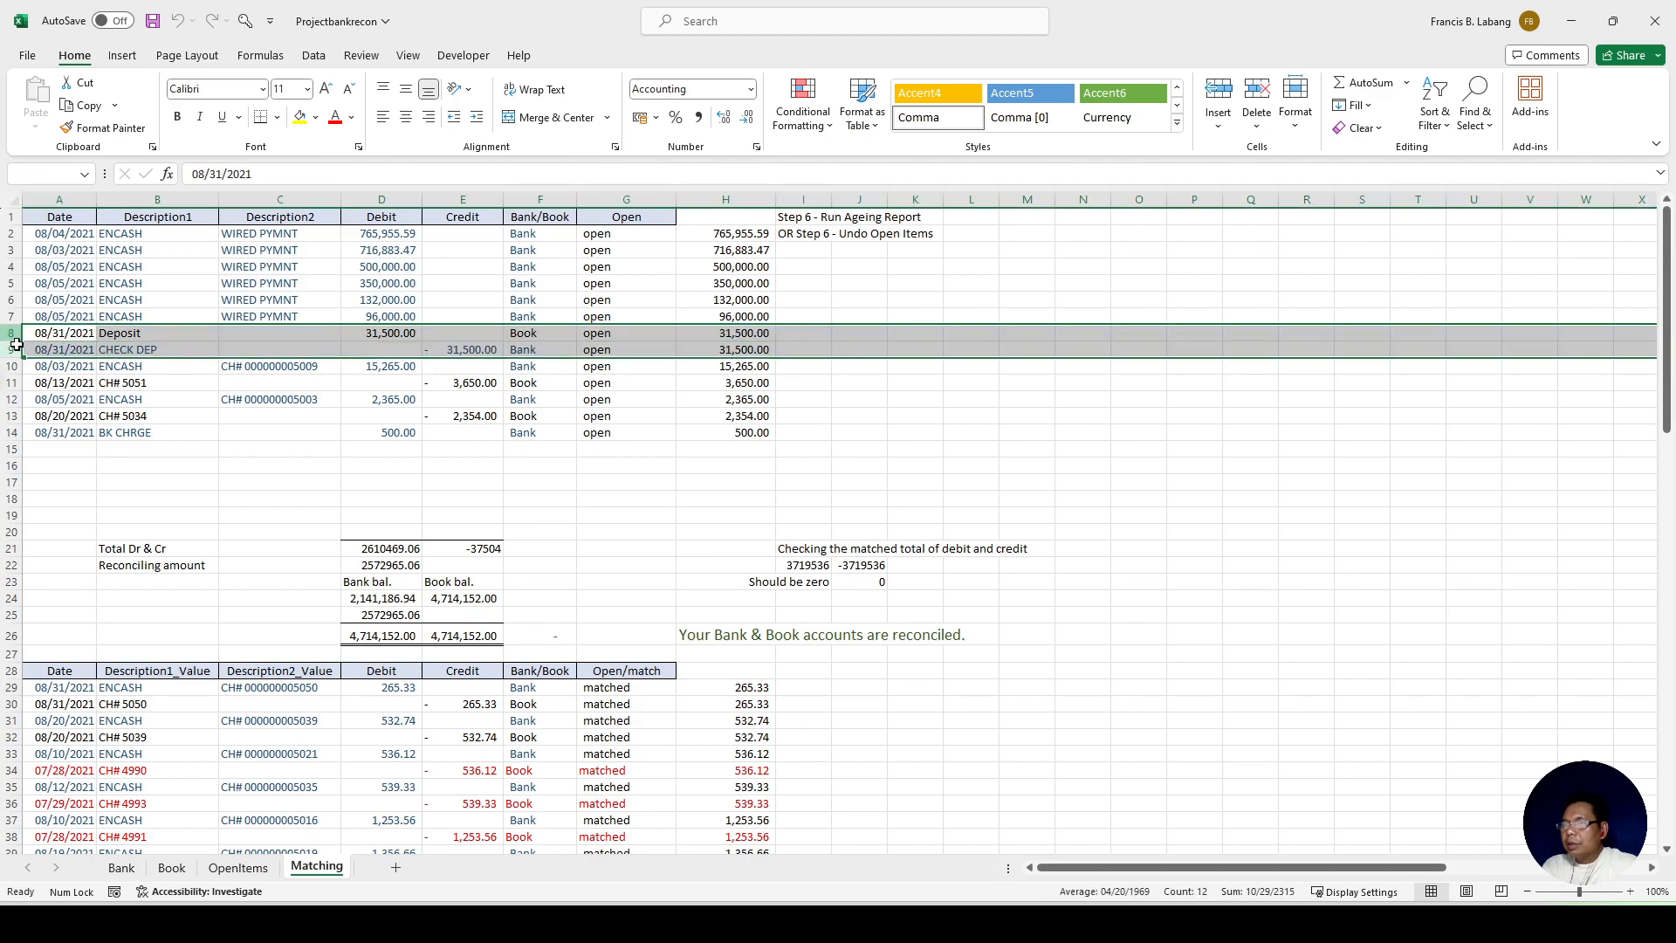
pyautogui.rightClick(74, 350)
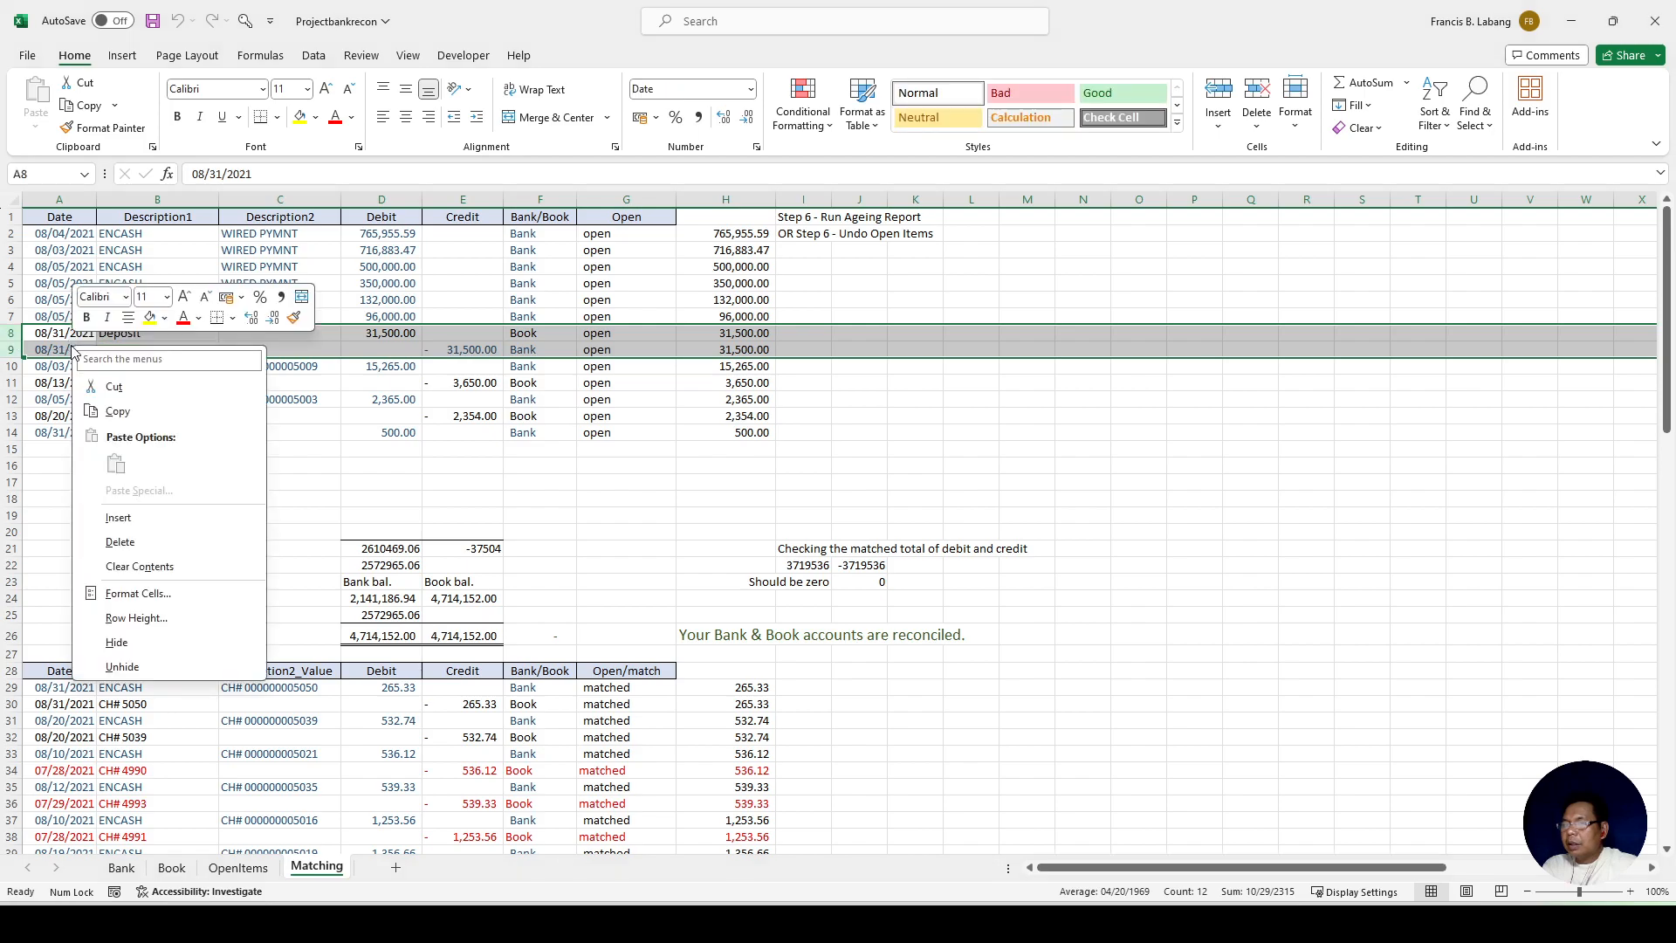
pyautogui.click(115, 389)
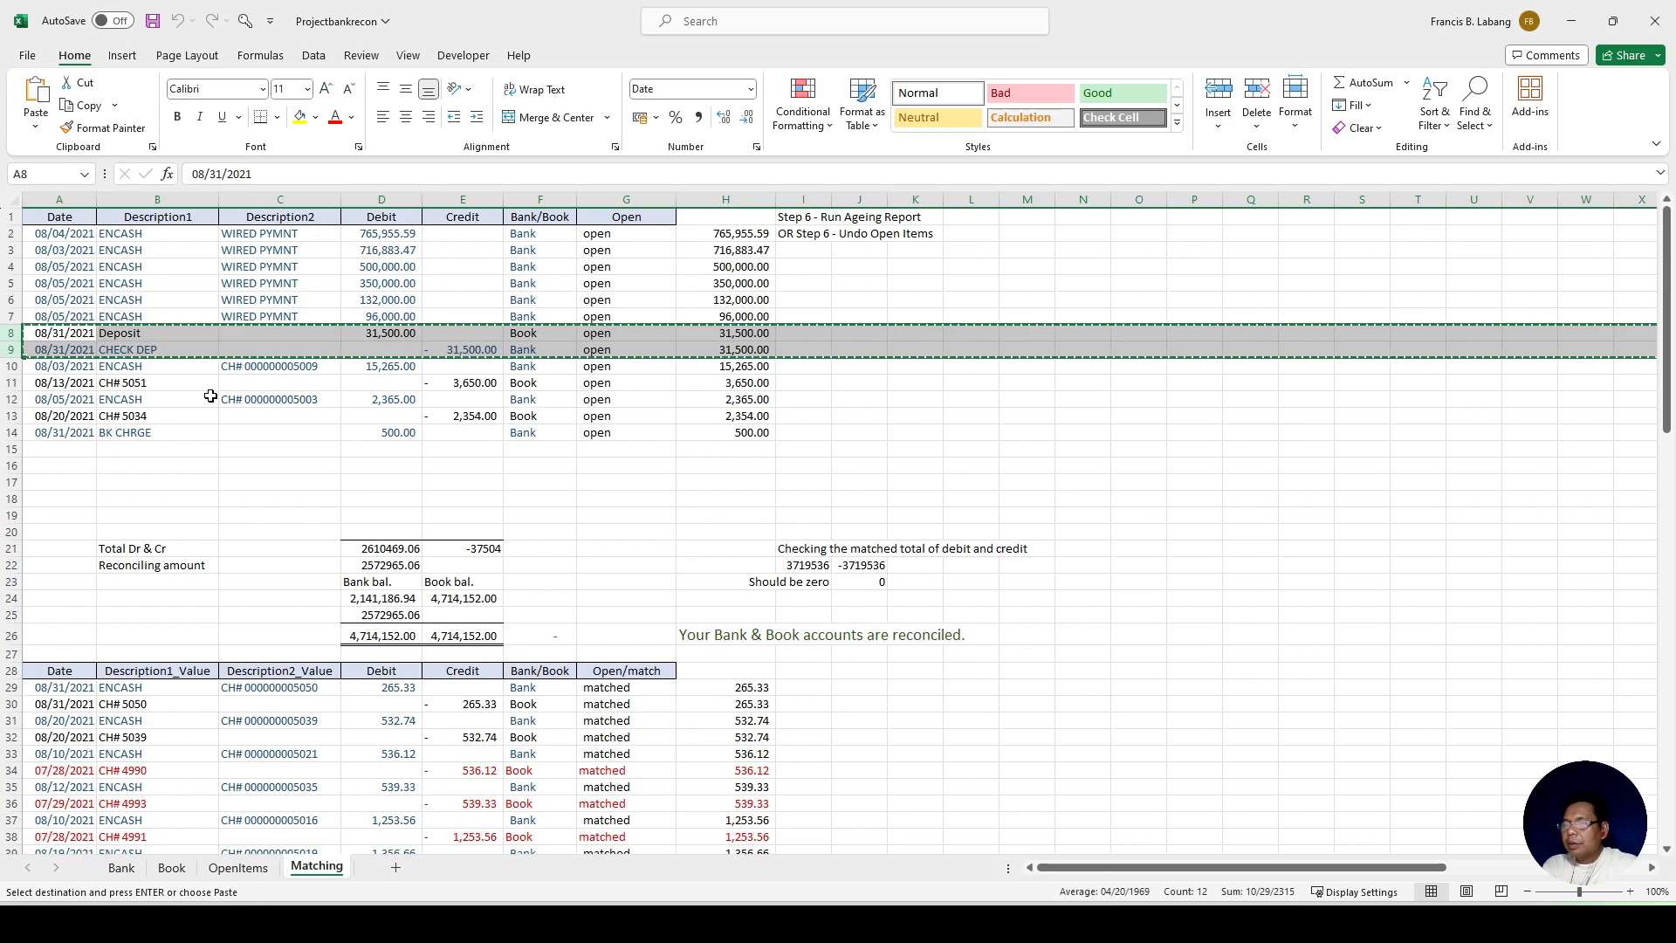
pyautogui.click(13, 690)
pyautogui.rightClick(13, 690)
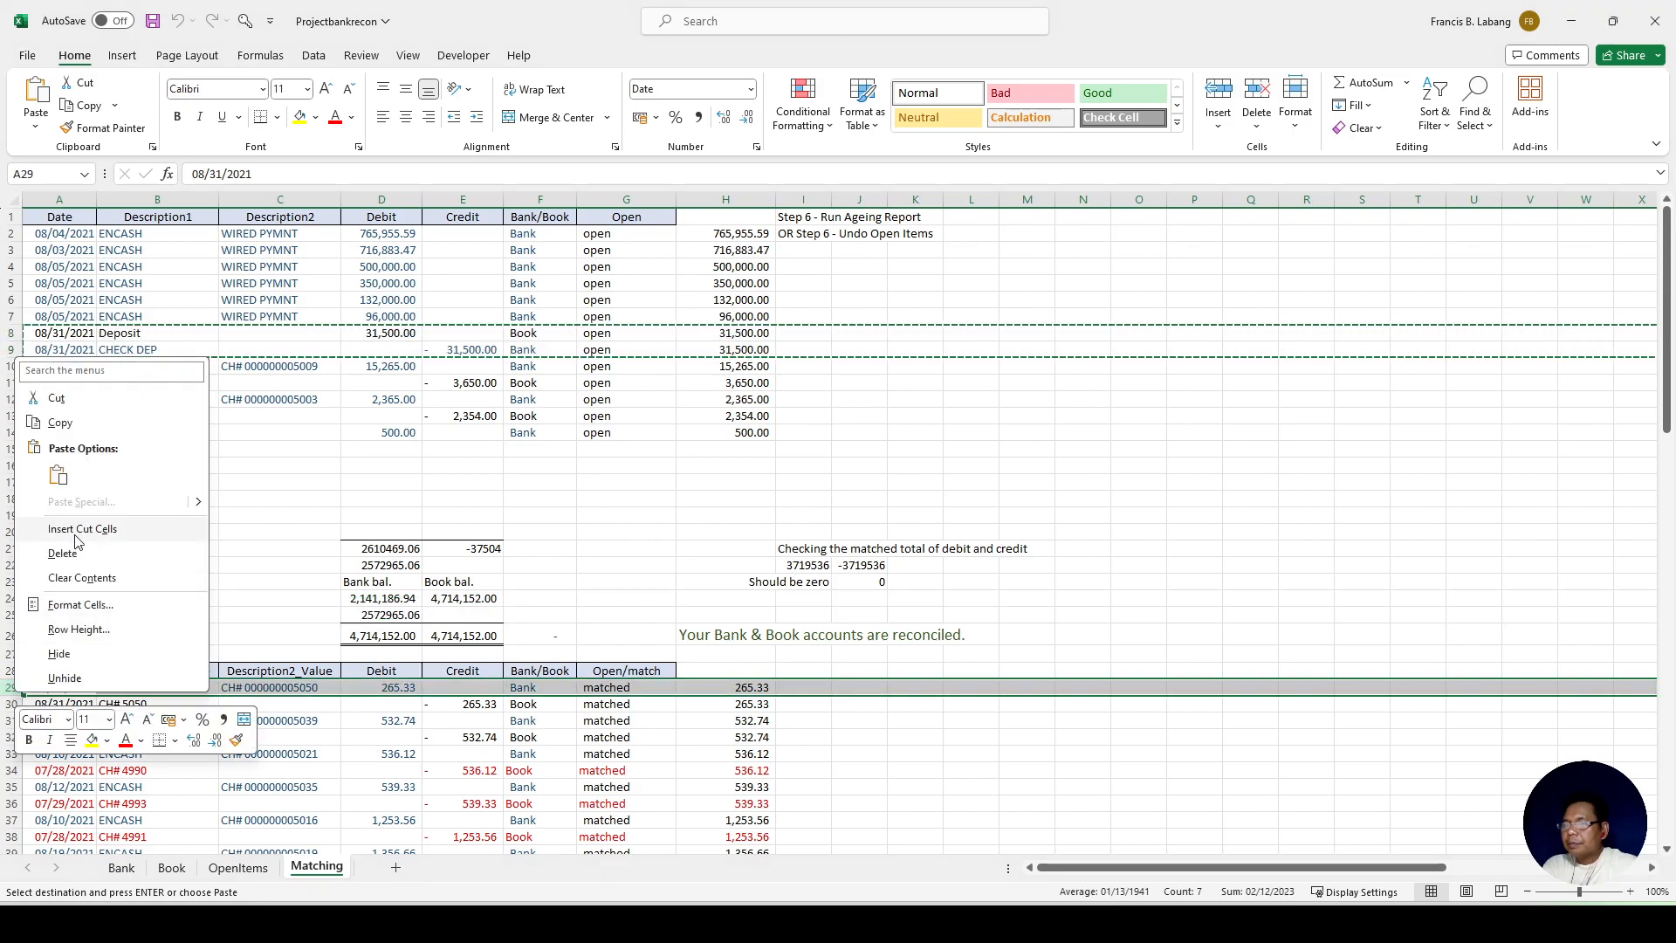
pyautogui.press('Escape')
# Step: Set the Open/match status of the moved Deposit and CHECK DEP entries in G27 and G28 to matched
pyautogui.click(608, 658)
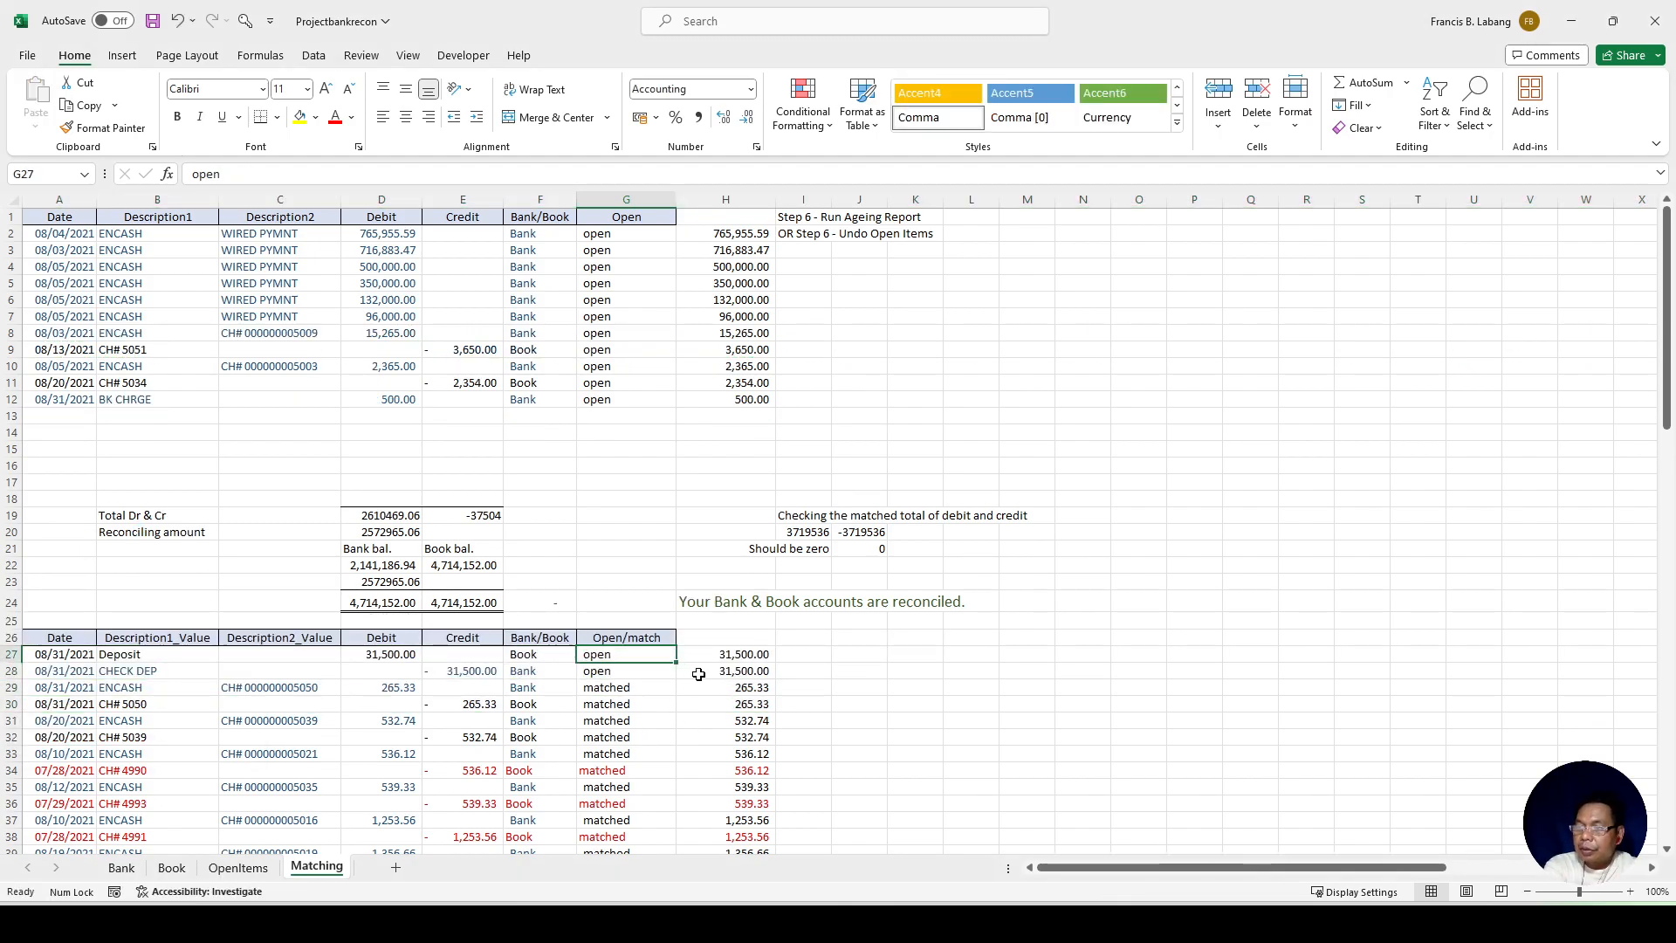
pyautogui.write('ma')
pyautogui.press('Return')
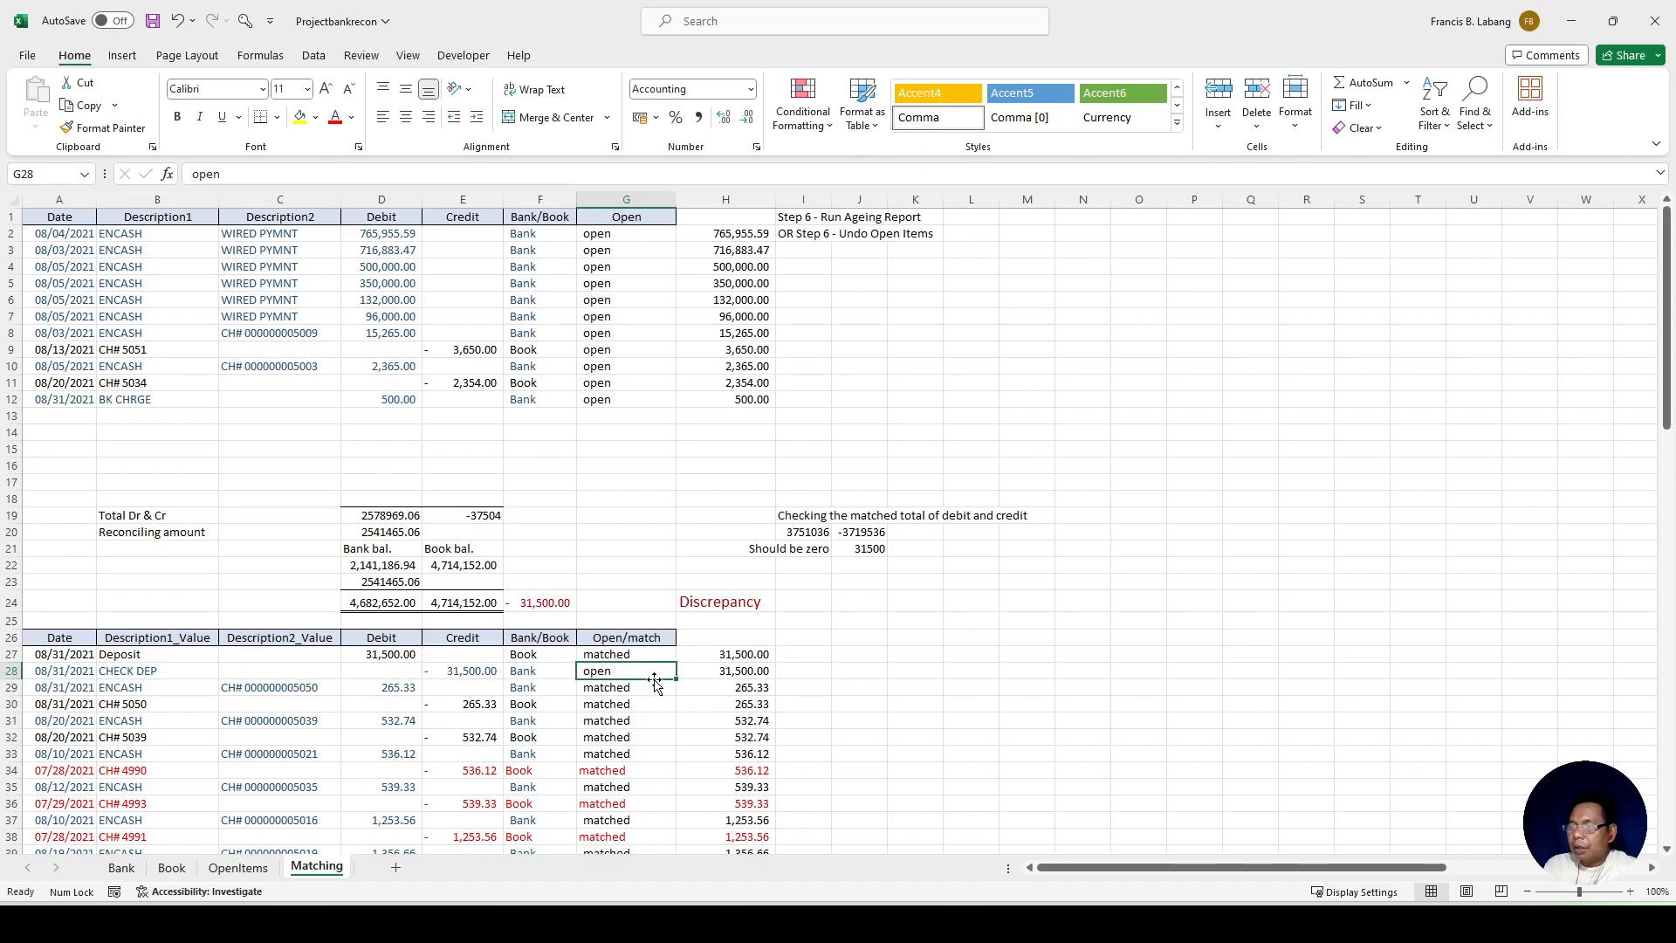
pyautogui.write('matched')
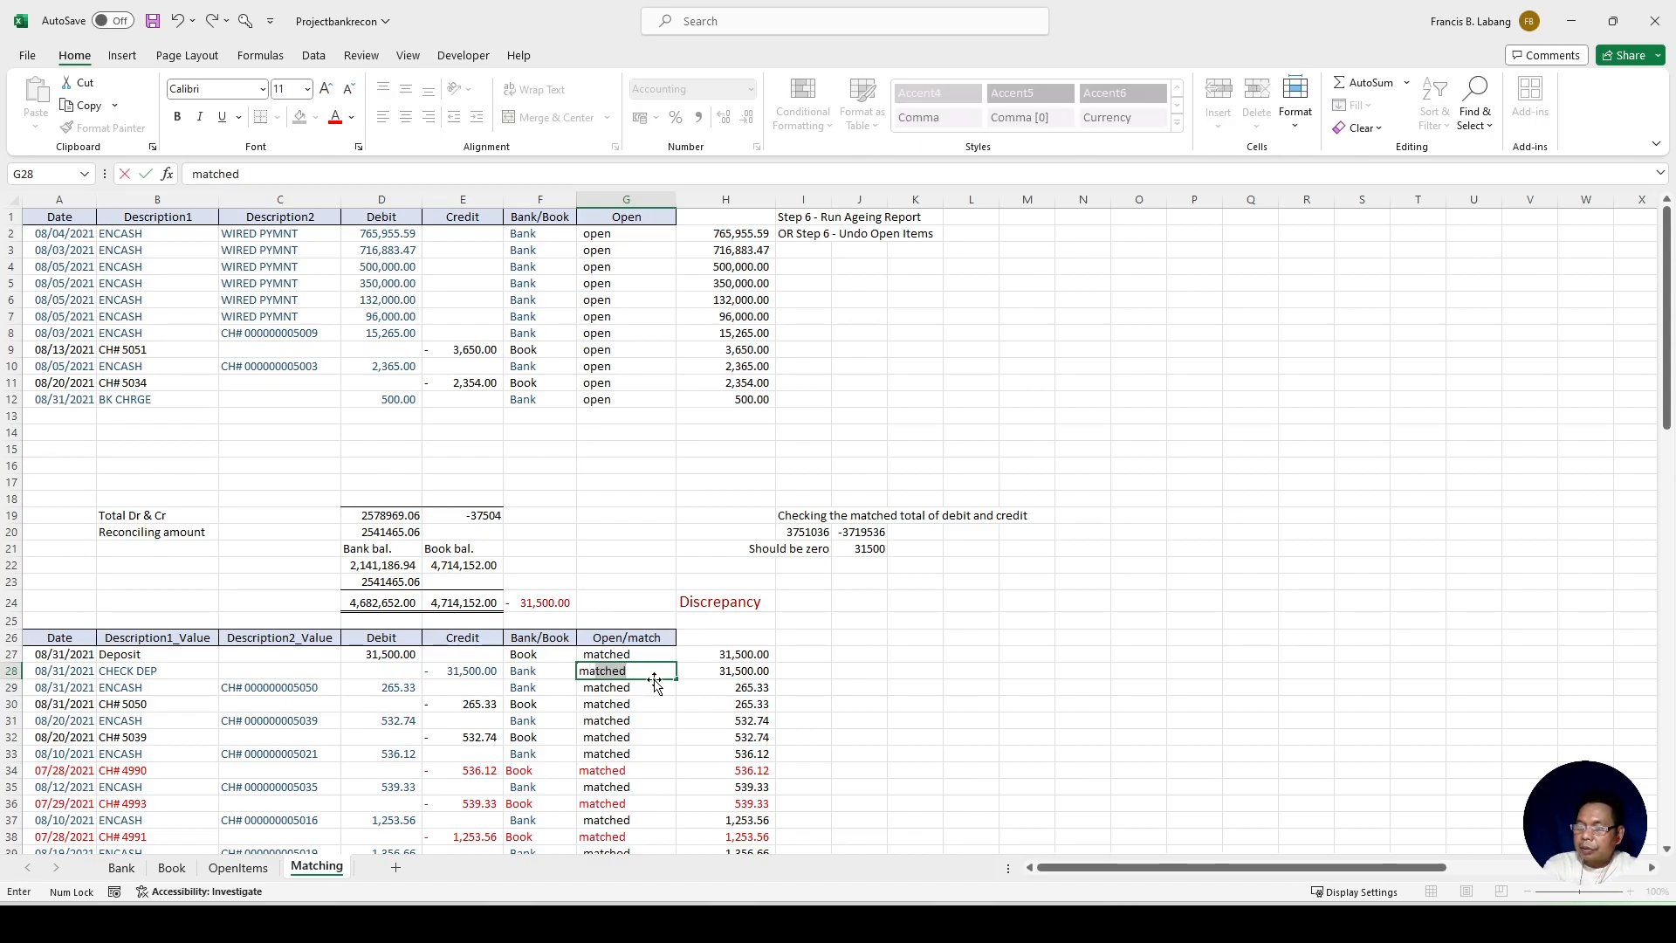
pyautogui.press('Return')
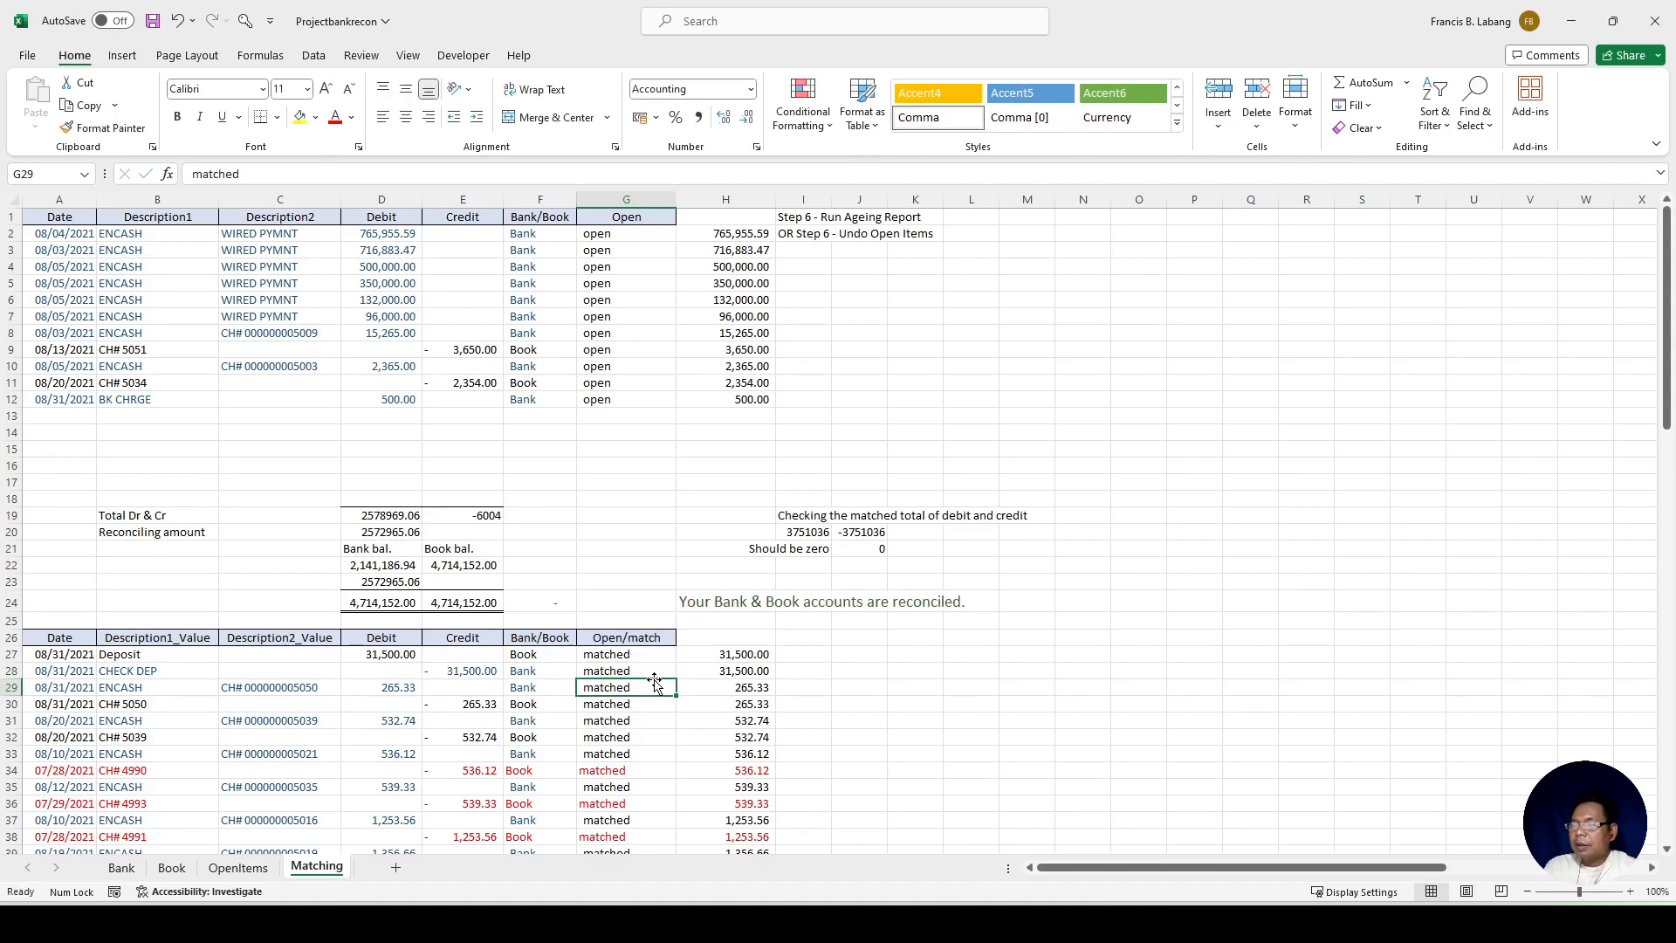
# Step: Check the balance difference in F24, run Ageing Report (6) from the Recon Tools and close the tools dialog
pyautogui.click(551, 599)
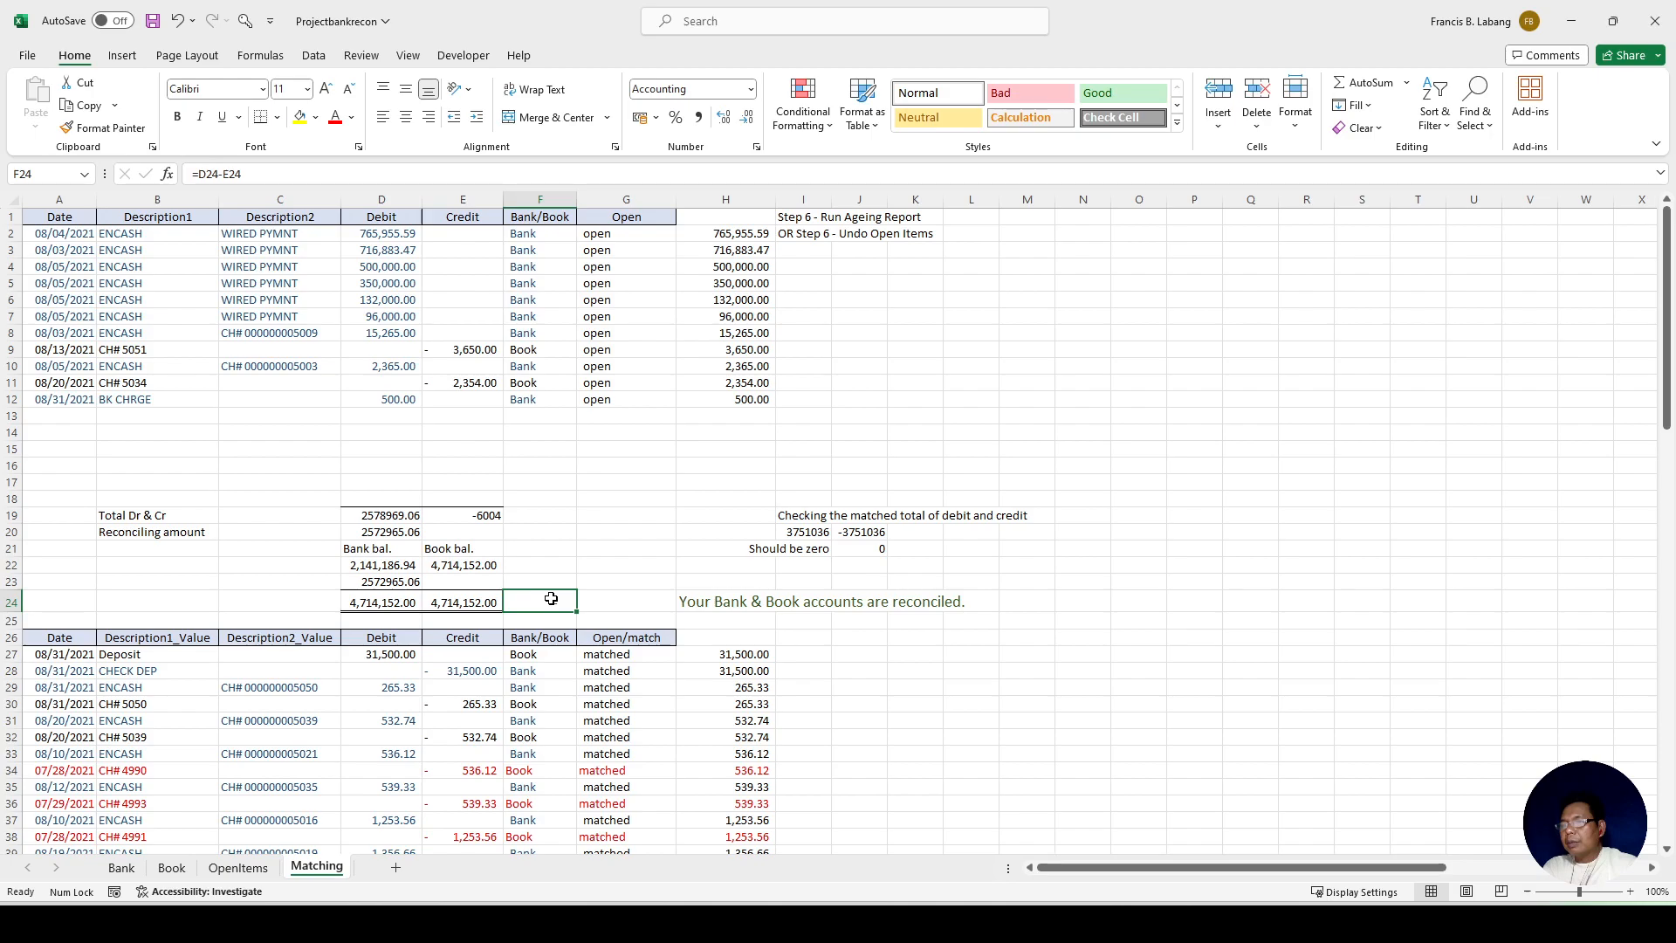
pyautogui.scroll(-6, 553, 597)
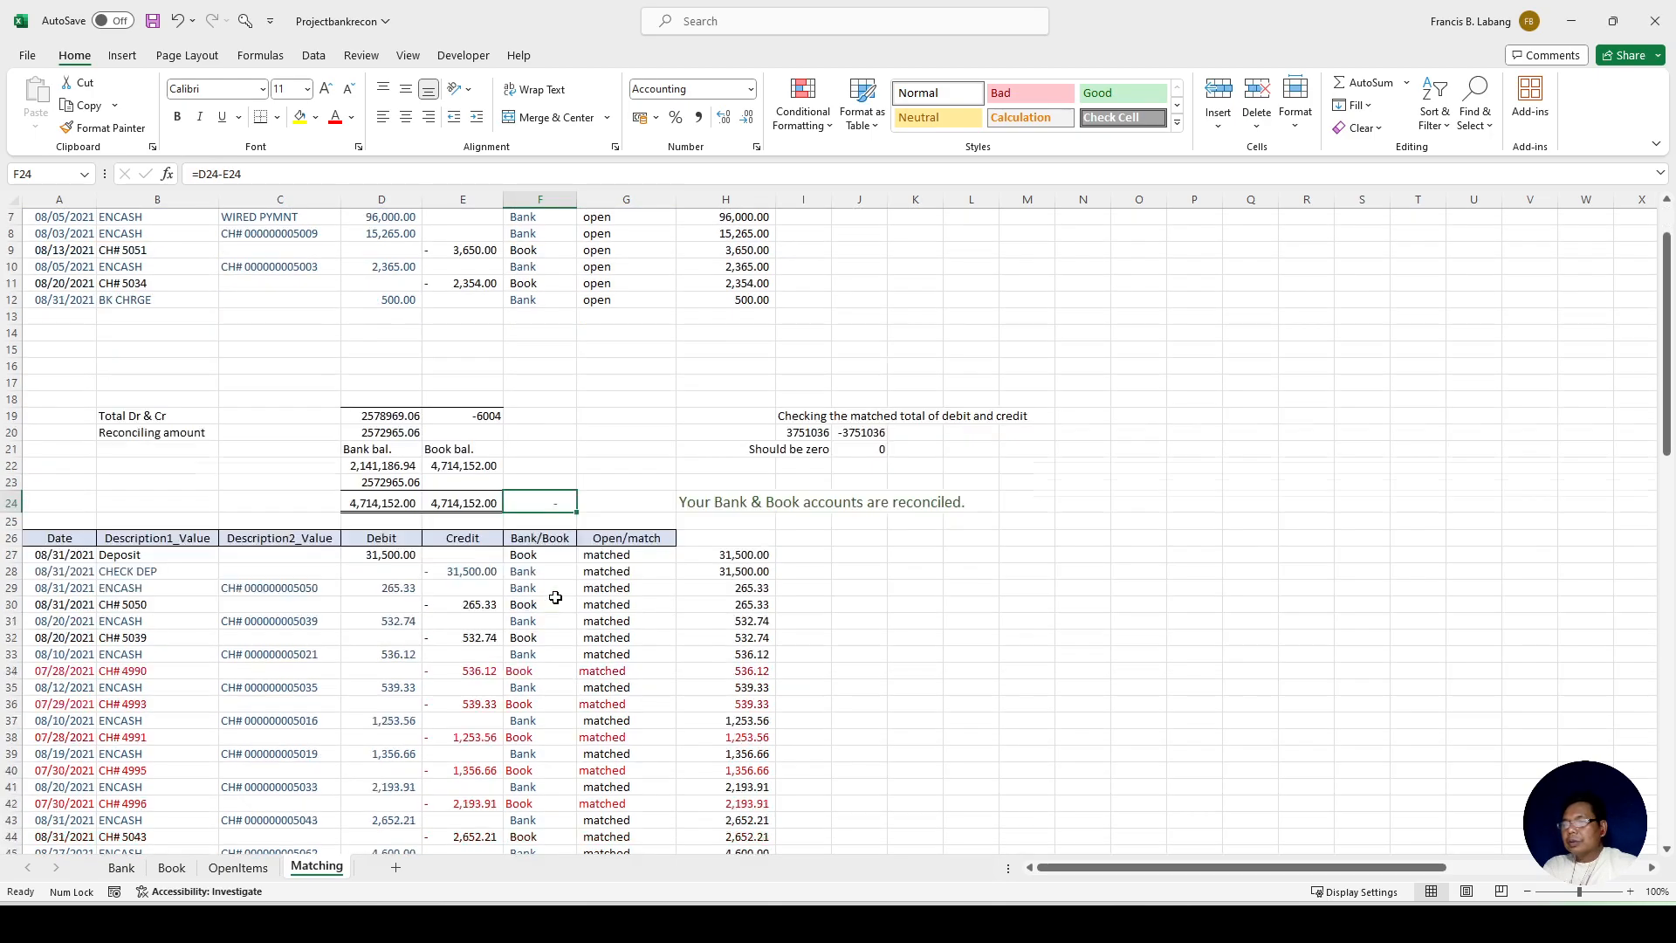
pyautogui.scroll(6, 556, 597)
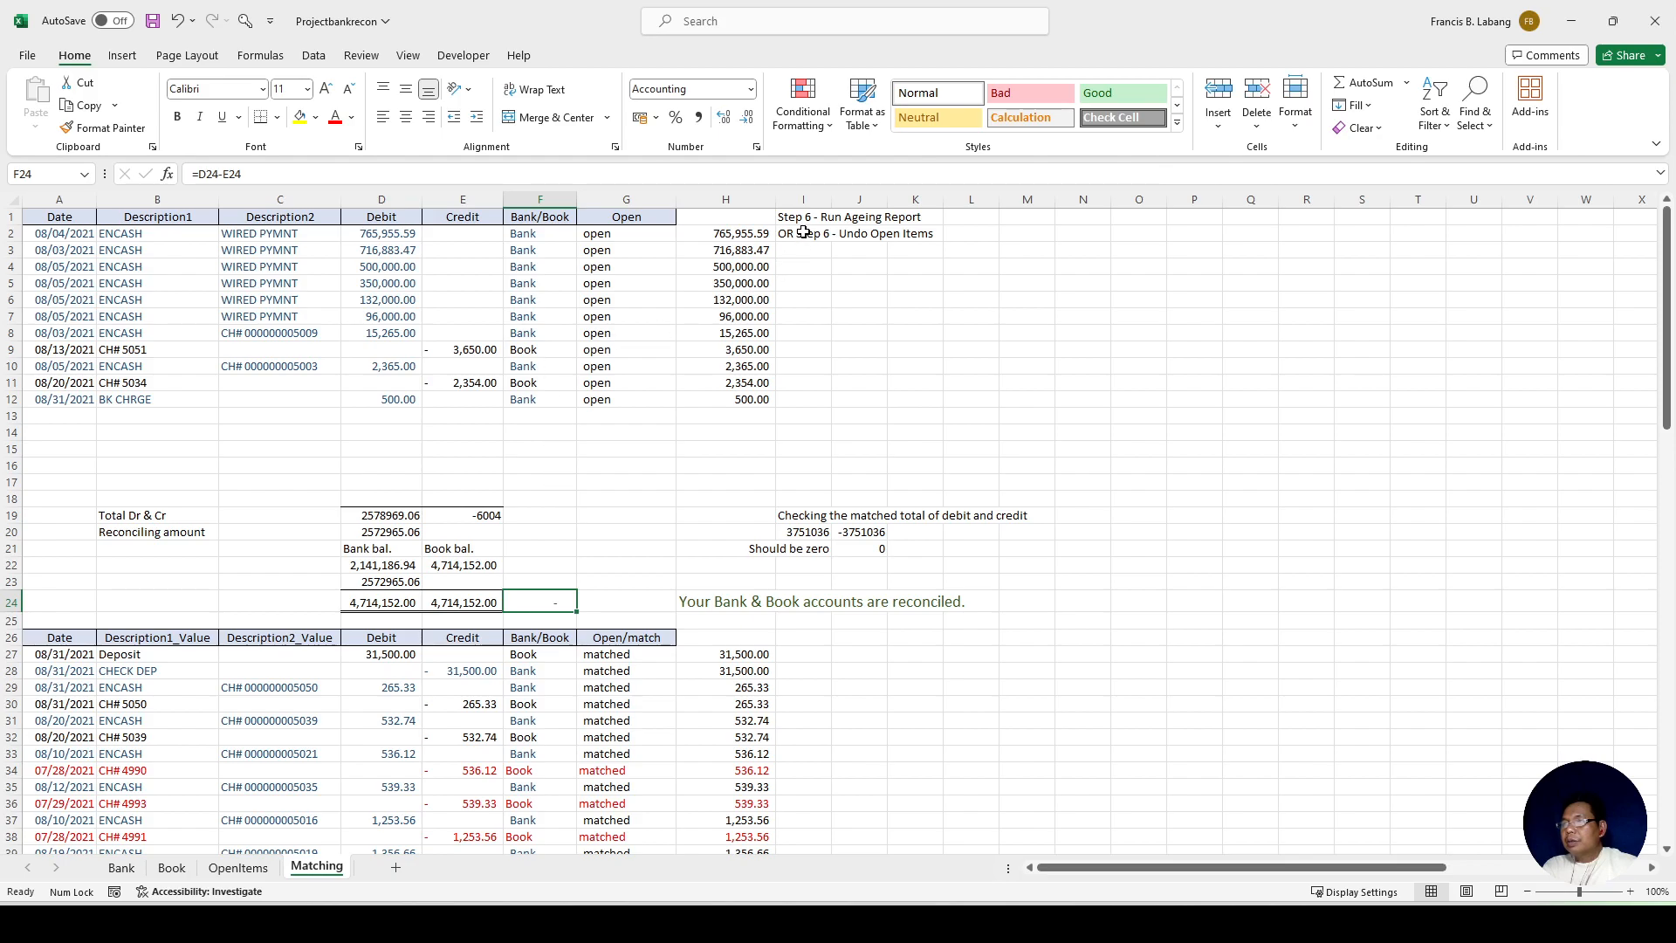
pyautogui.click(250, 27)
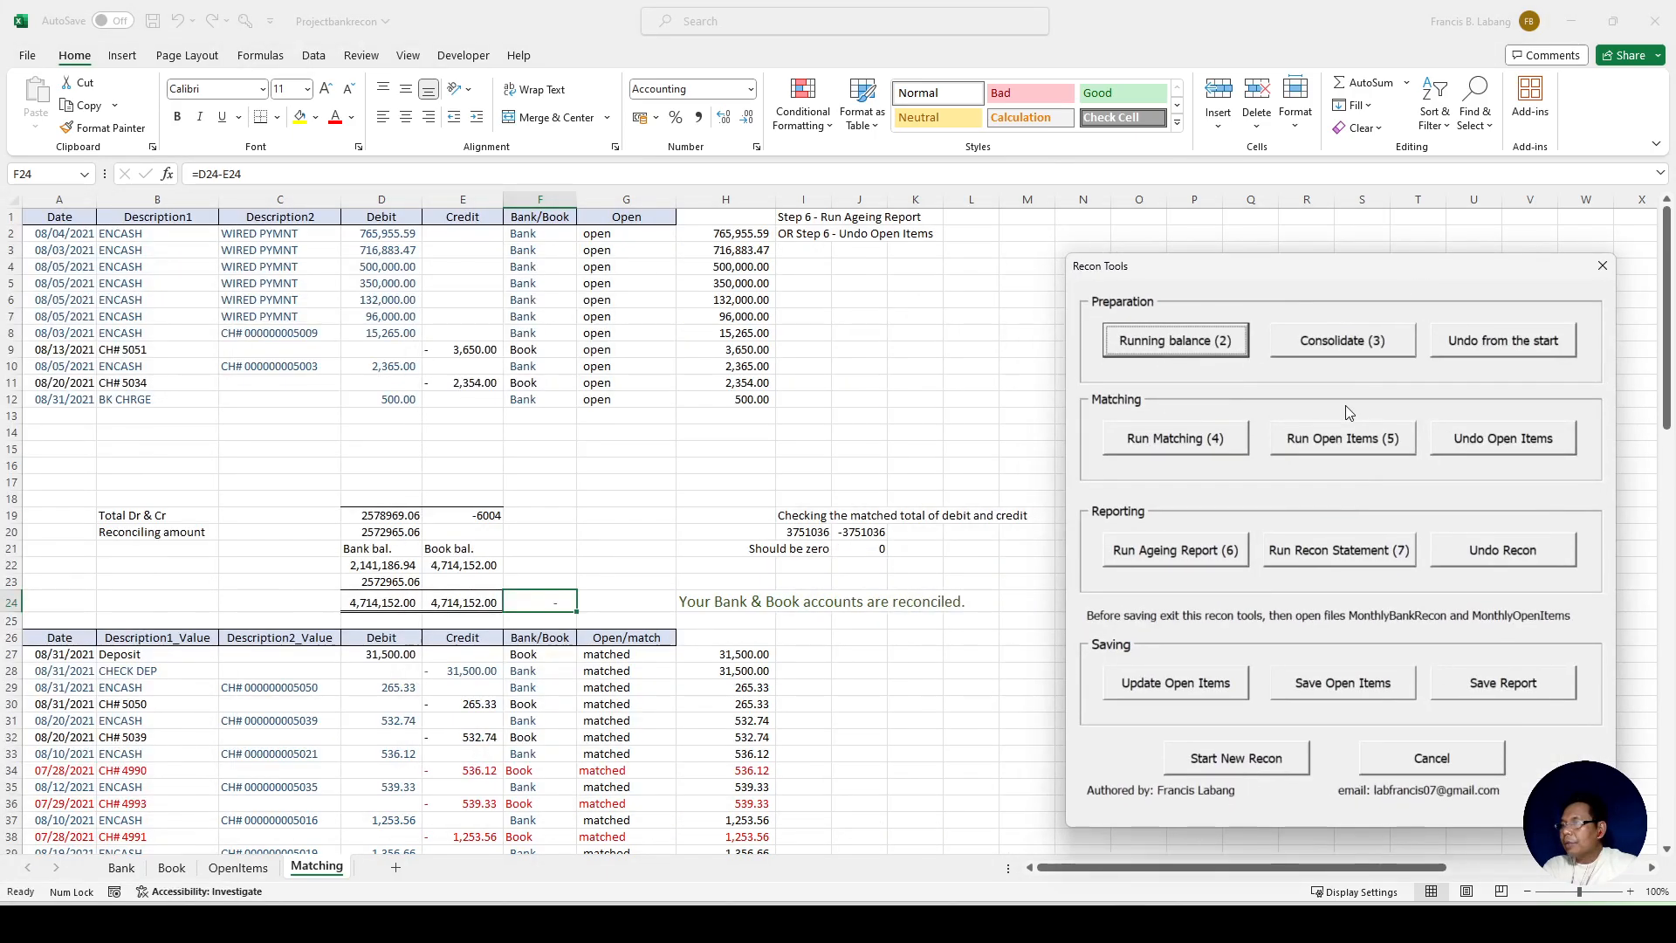
pyautogui.click(1192, 559)
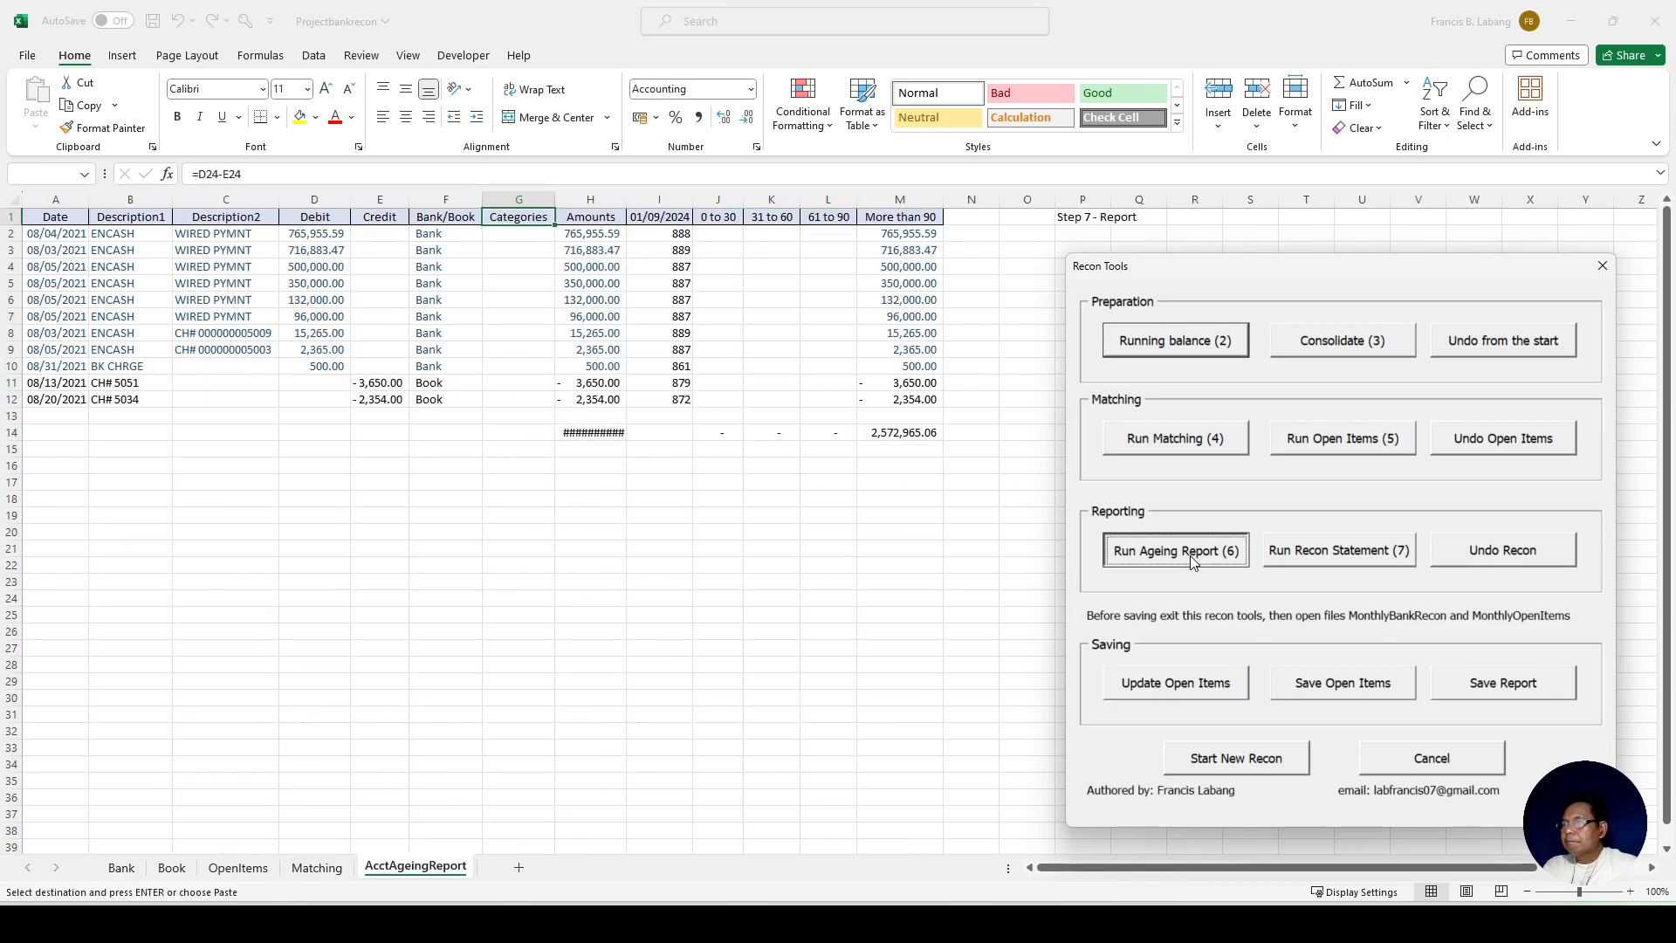
pyautogui.click(1602, 266)
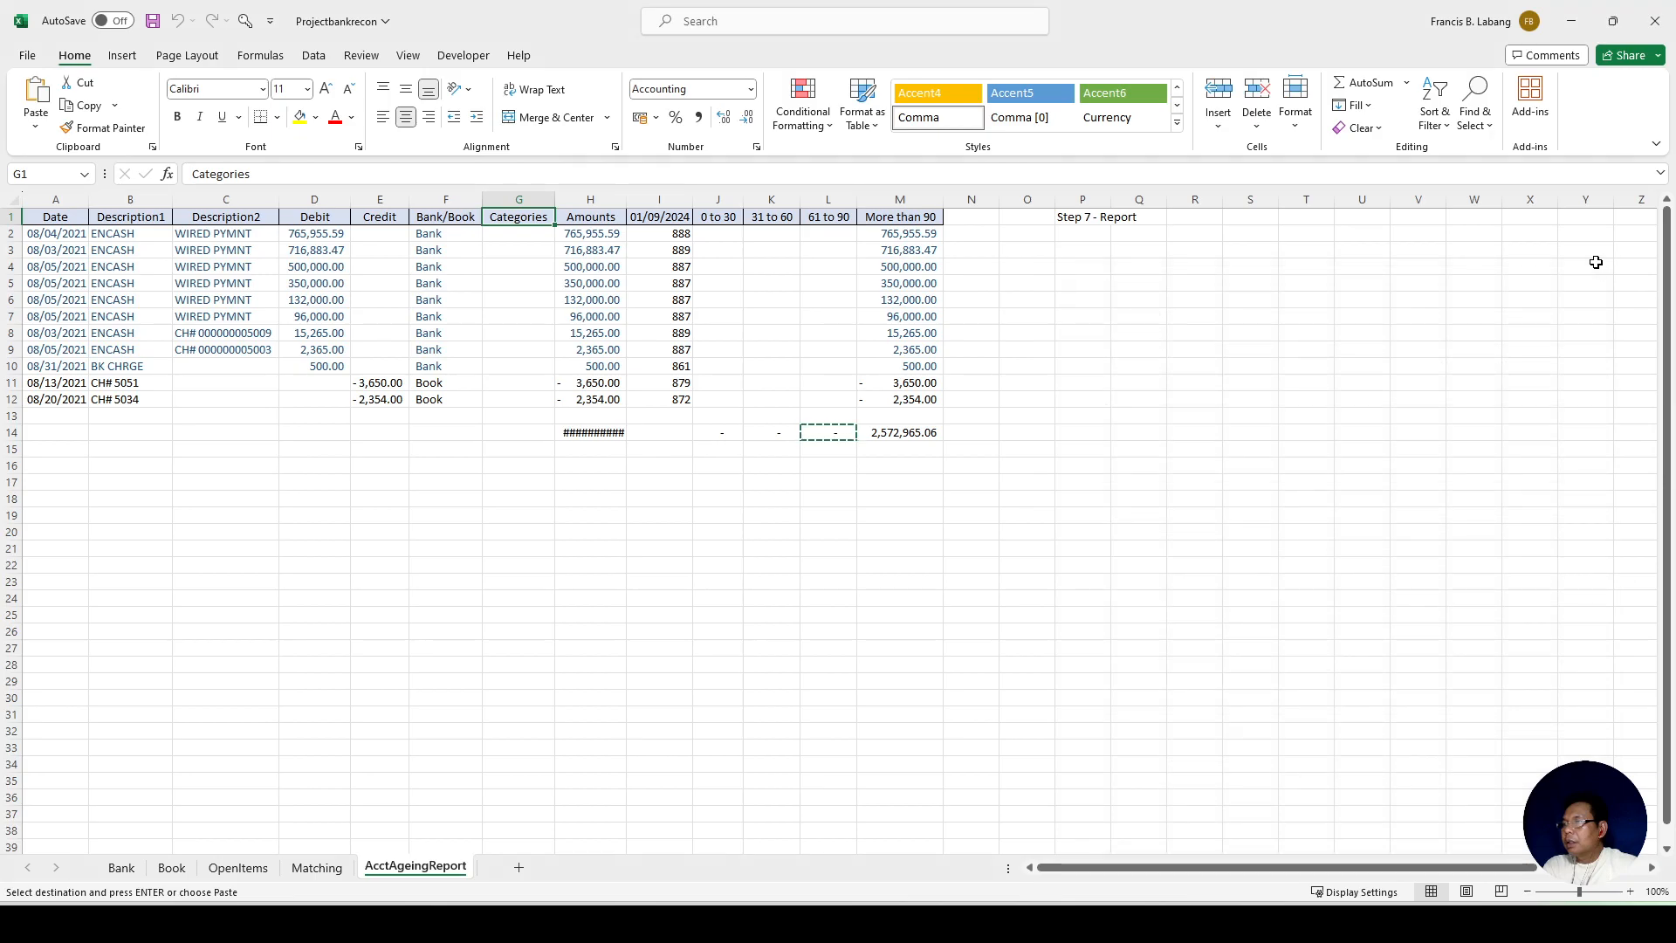
# Step: Examine the ageing report's More than 90 amounts, the first transaction date in A2 and the current-date formula in I1
pyautogui.click(925, 381)
pyautogui.click(913, 220)
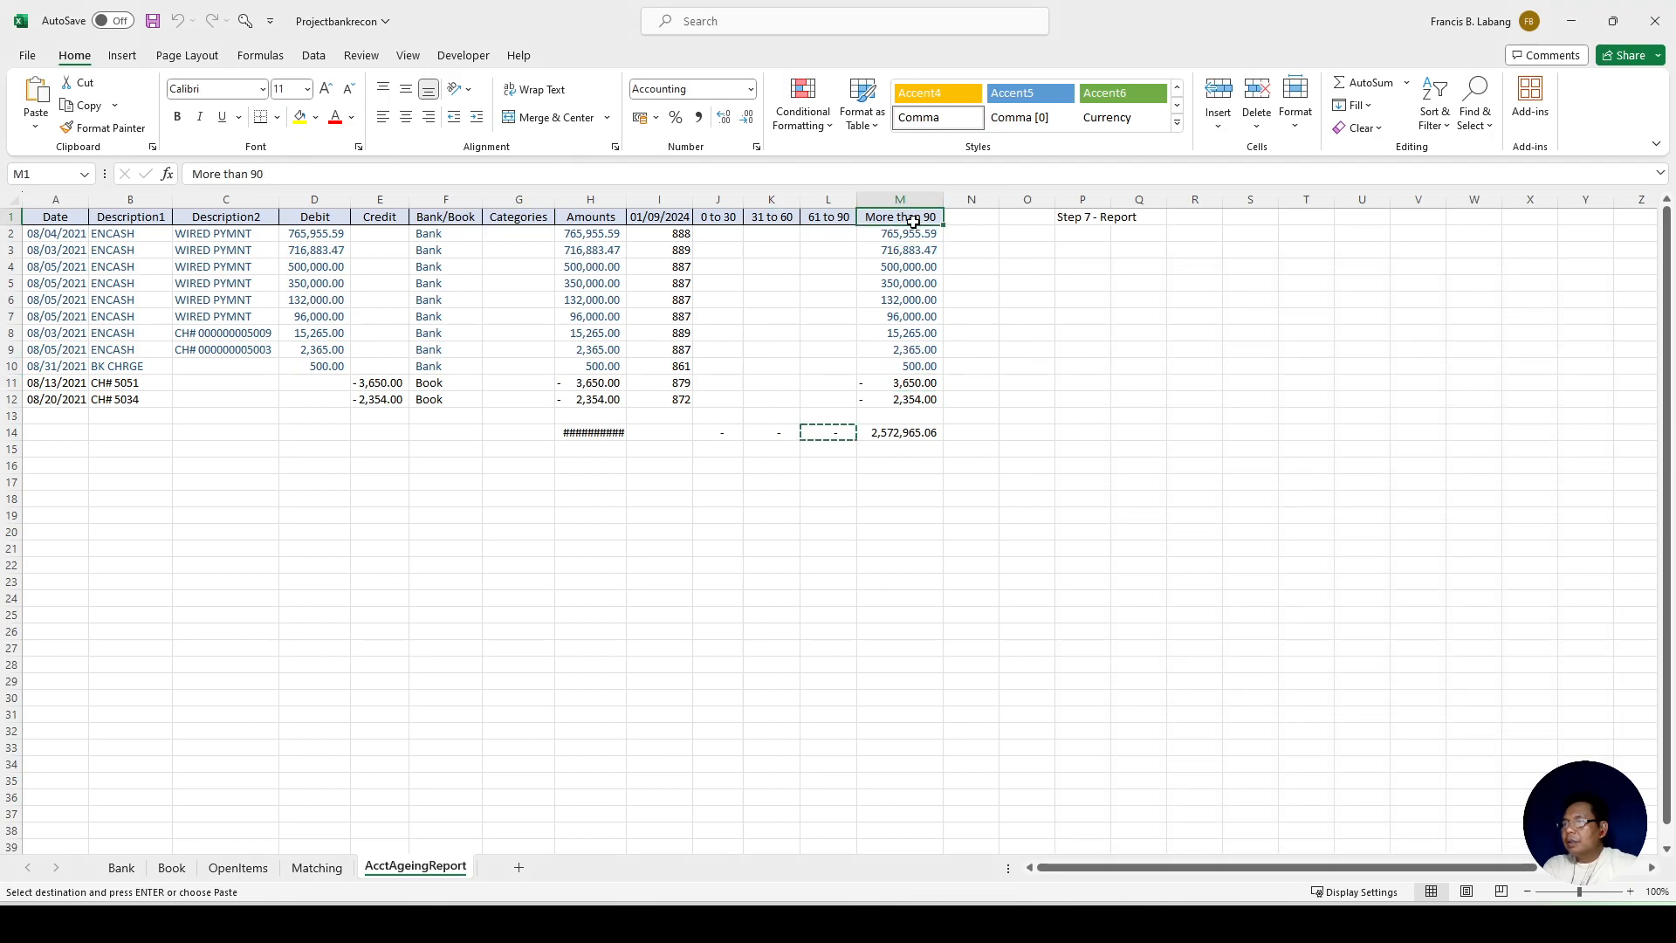
pyautogui.moveTo(913, 220); pyautogui.dragTo(917, 272)
pyautogui.moveTo(928, 337); pyautogui.dragTo(926, 412)
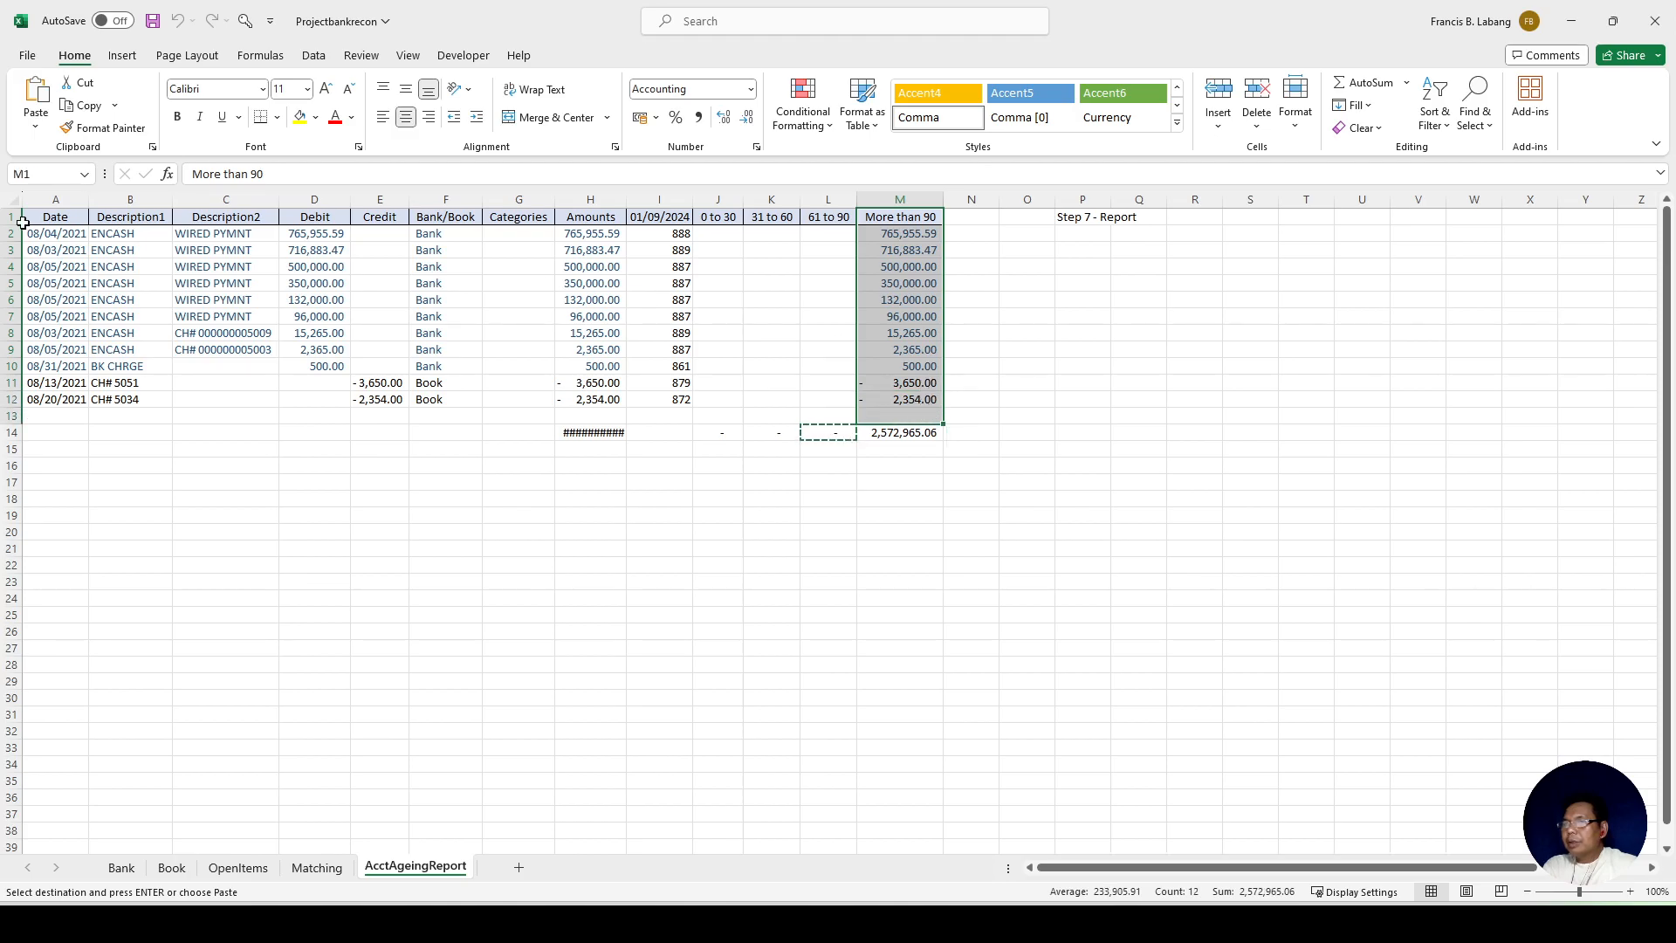
pyautogui.click(49, 234)
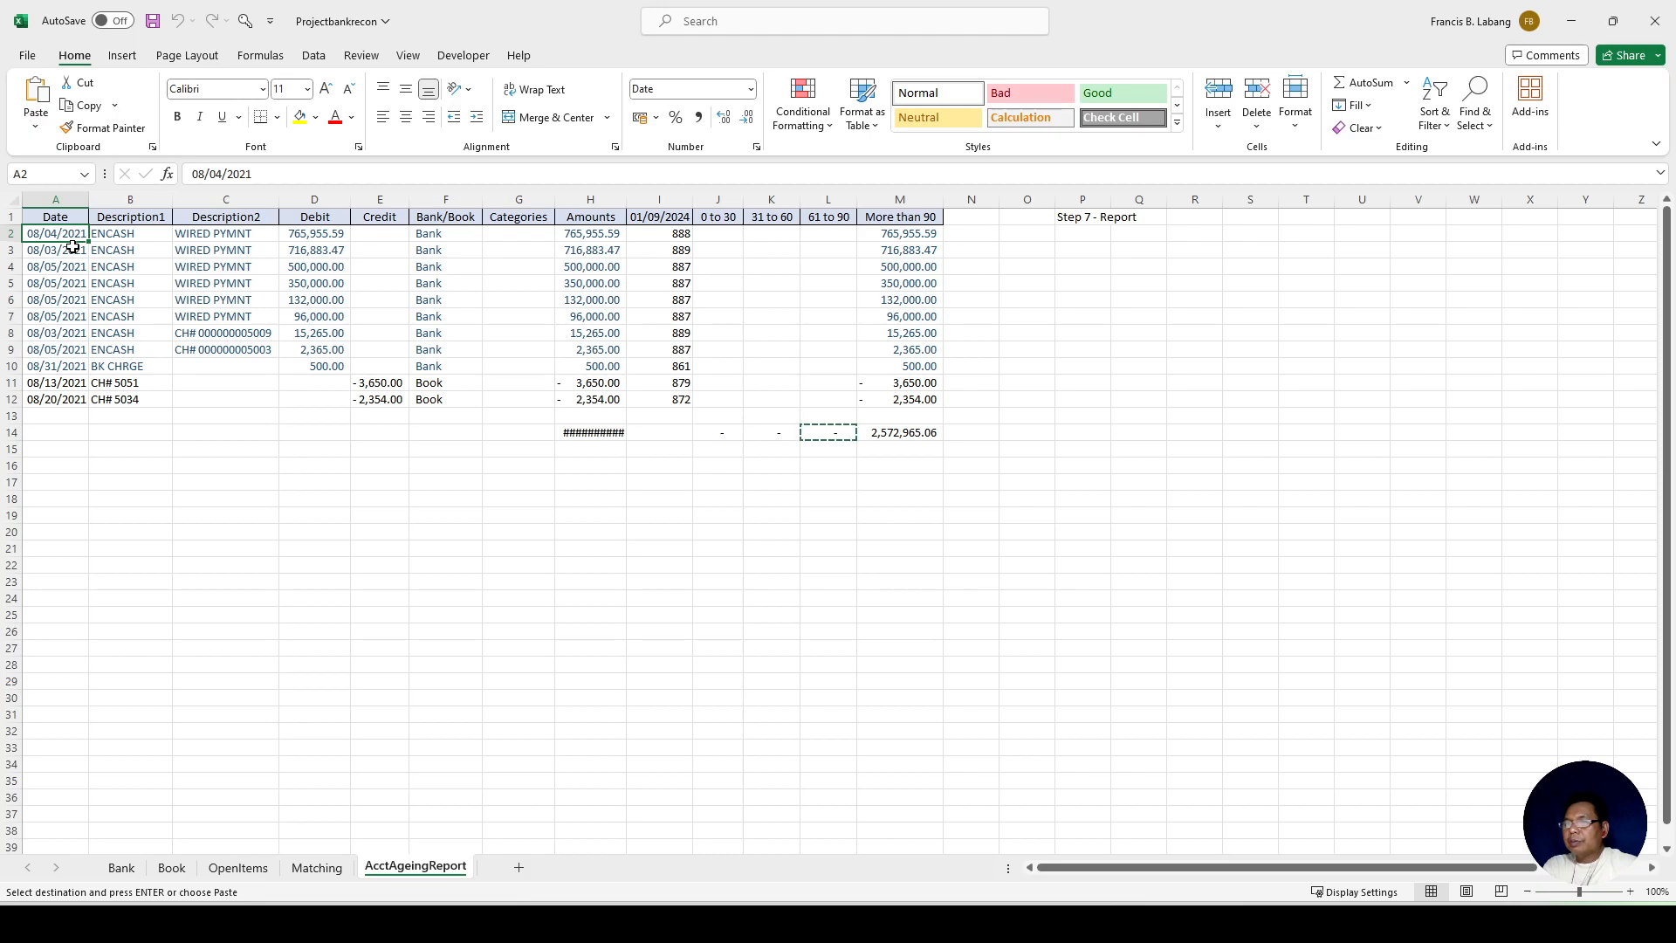
pyautogui.click(686, 220)
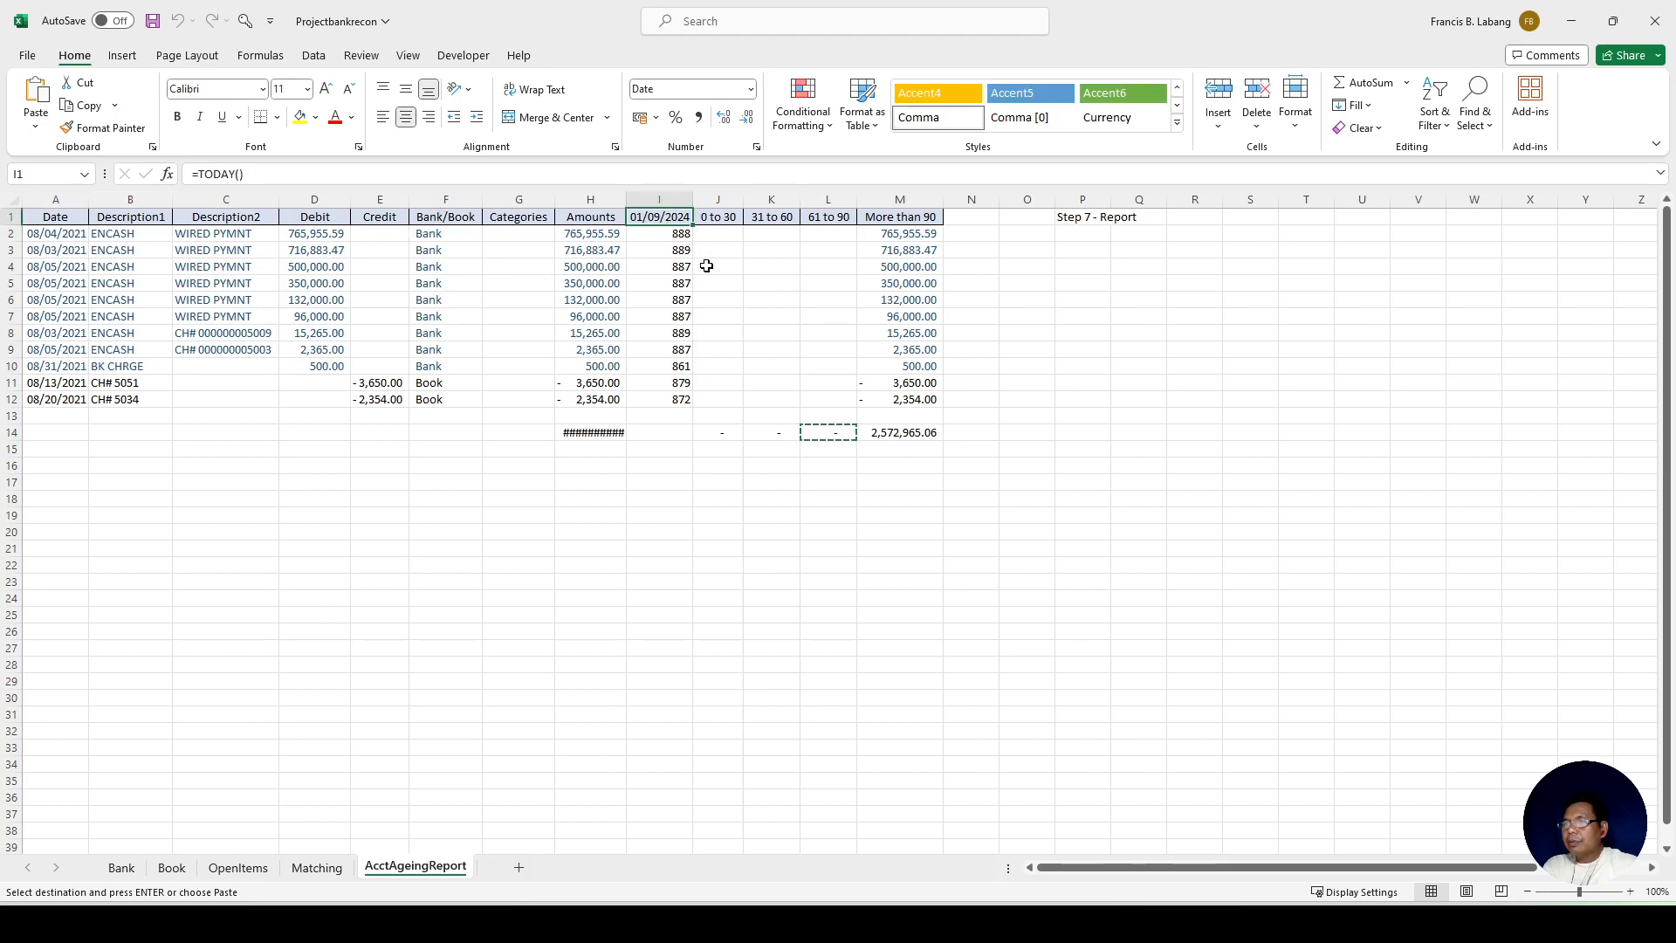
# Step: Try ages of 30, 31 and 61 days in I2 to test the ageing brackets for the first entry
pyautogui.click(667, 236)
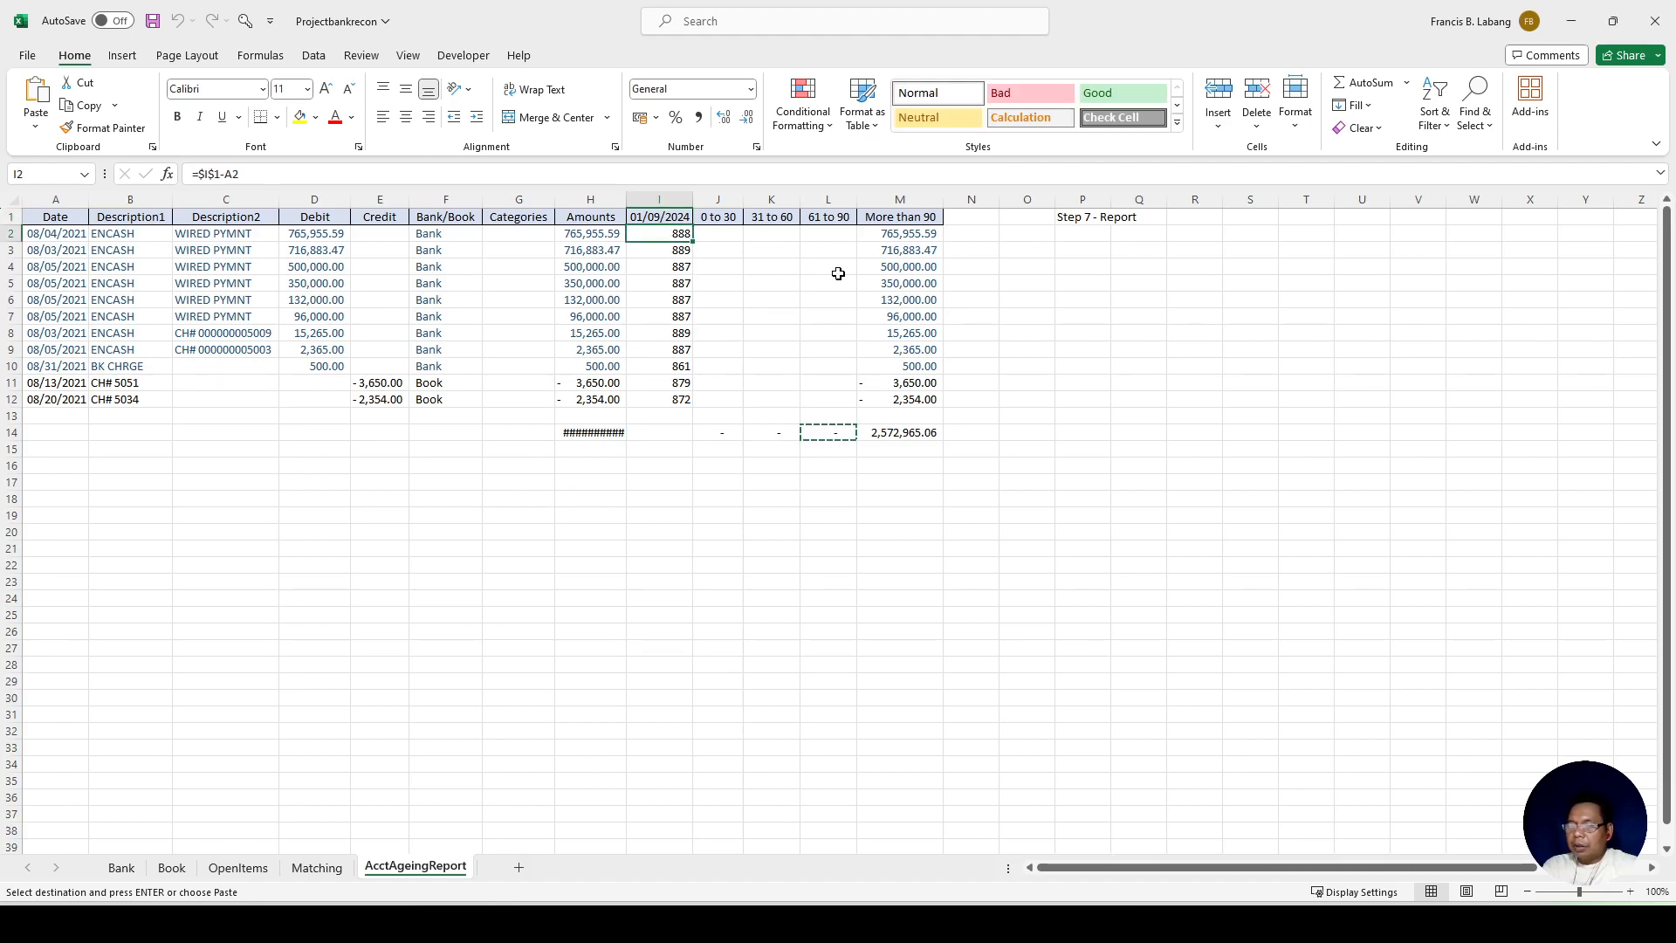
pyautogui.press('Return')
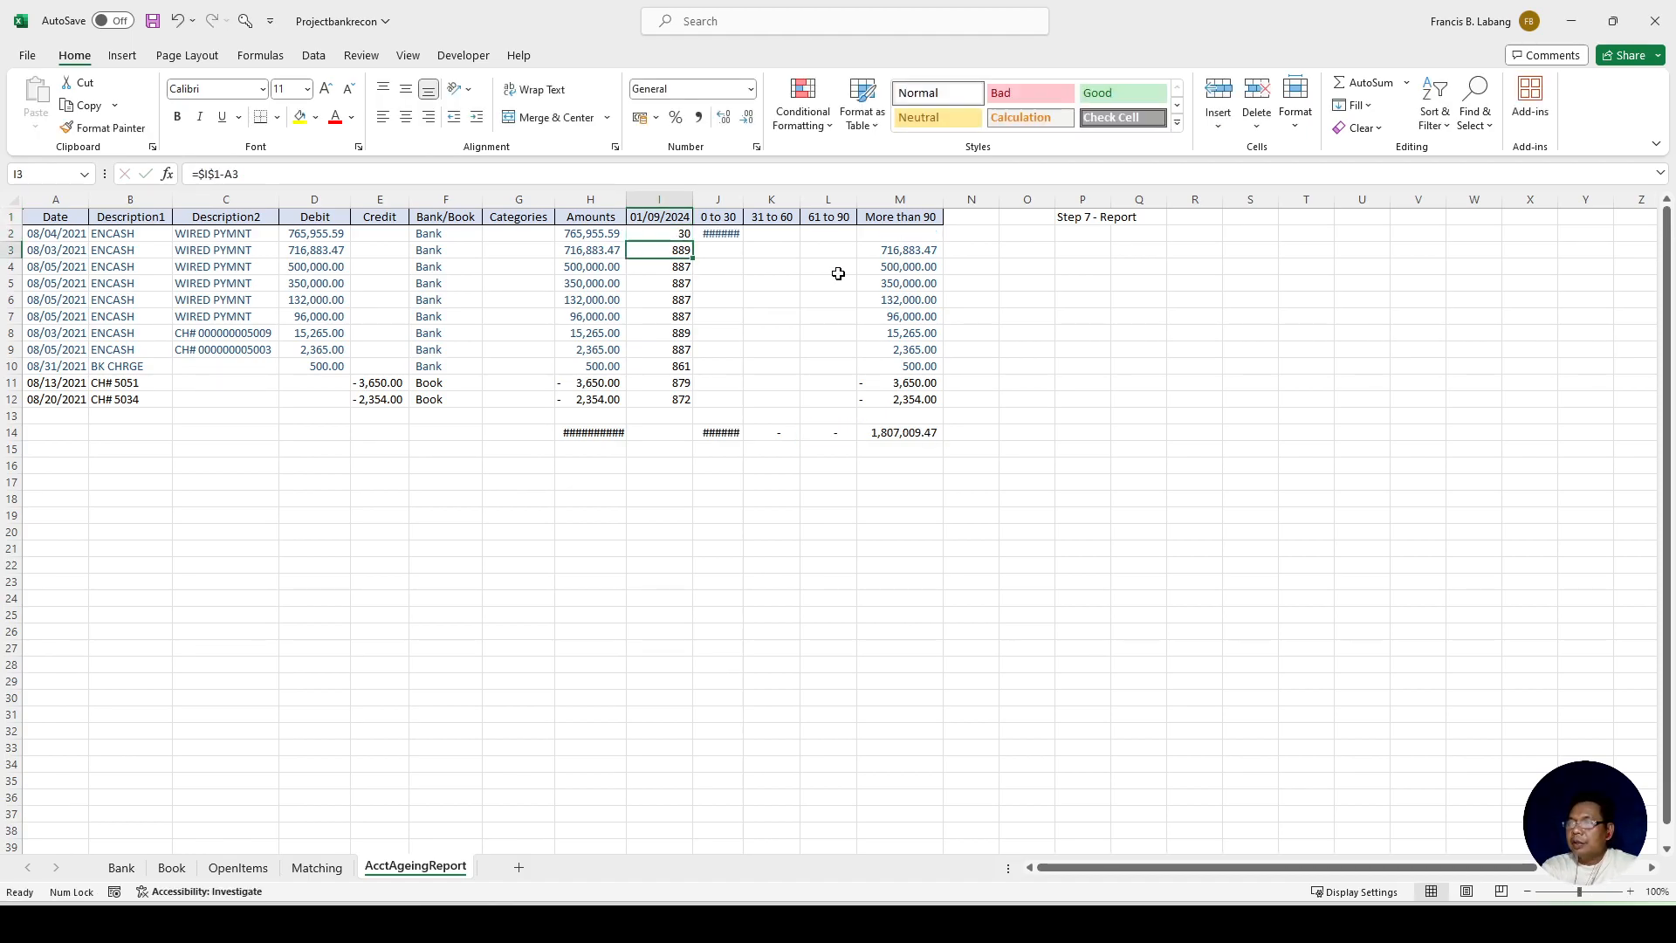
pyautogui.click(674, 234)
pyautogui.write('31')
pyautogui.press('Return')
pyautogui.click(682, 235)
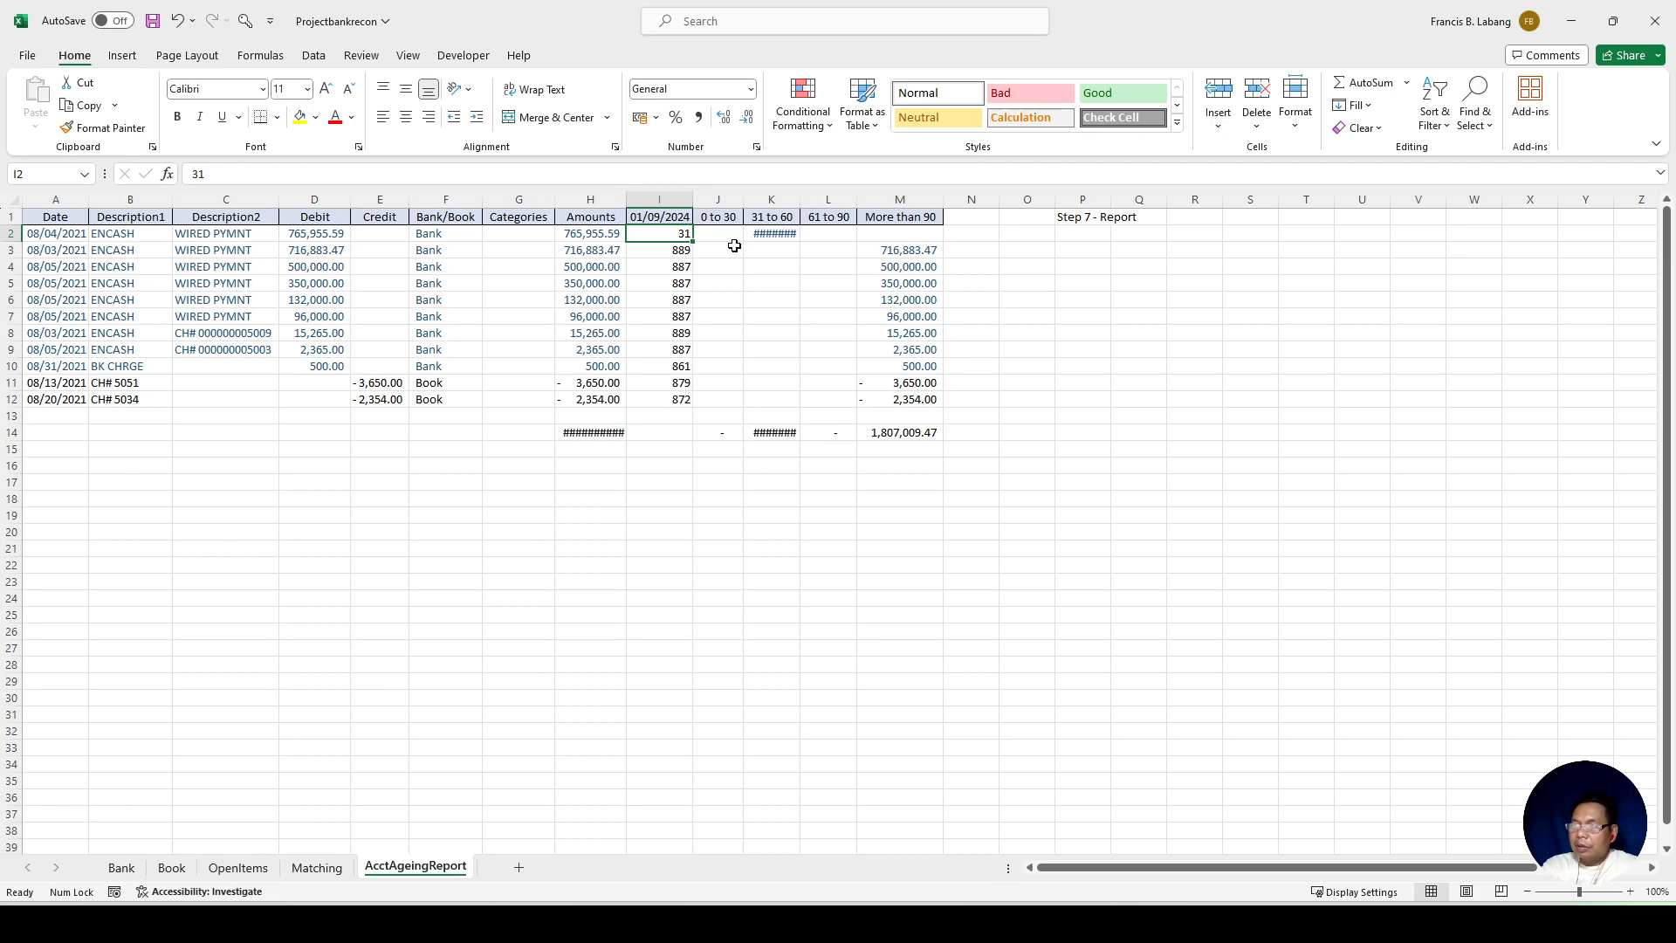
pyautogui.write('61')
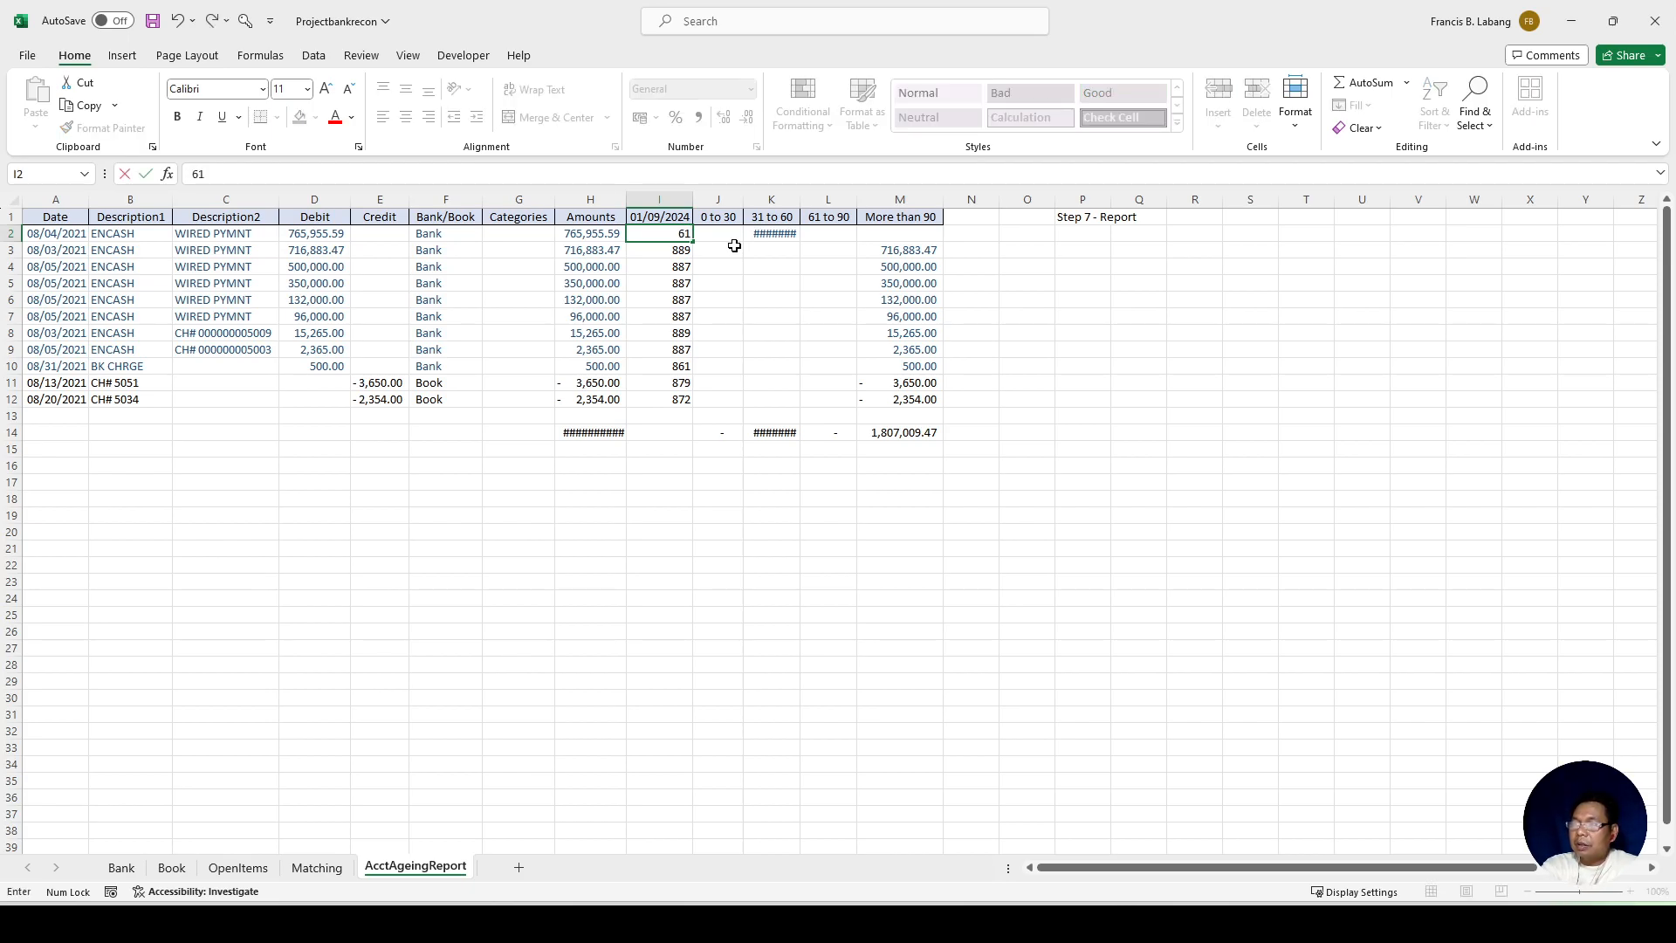
pyautogui.press('Return')
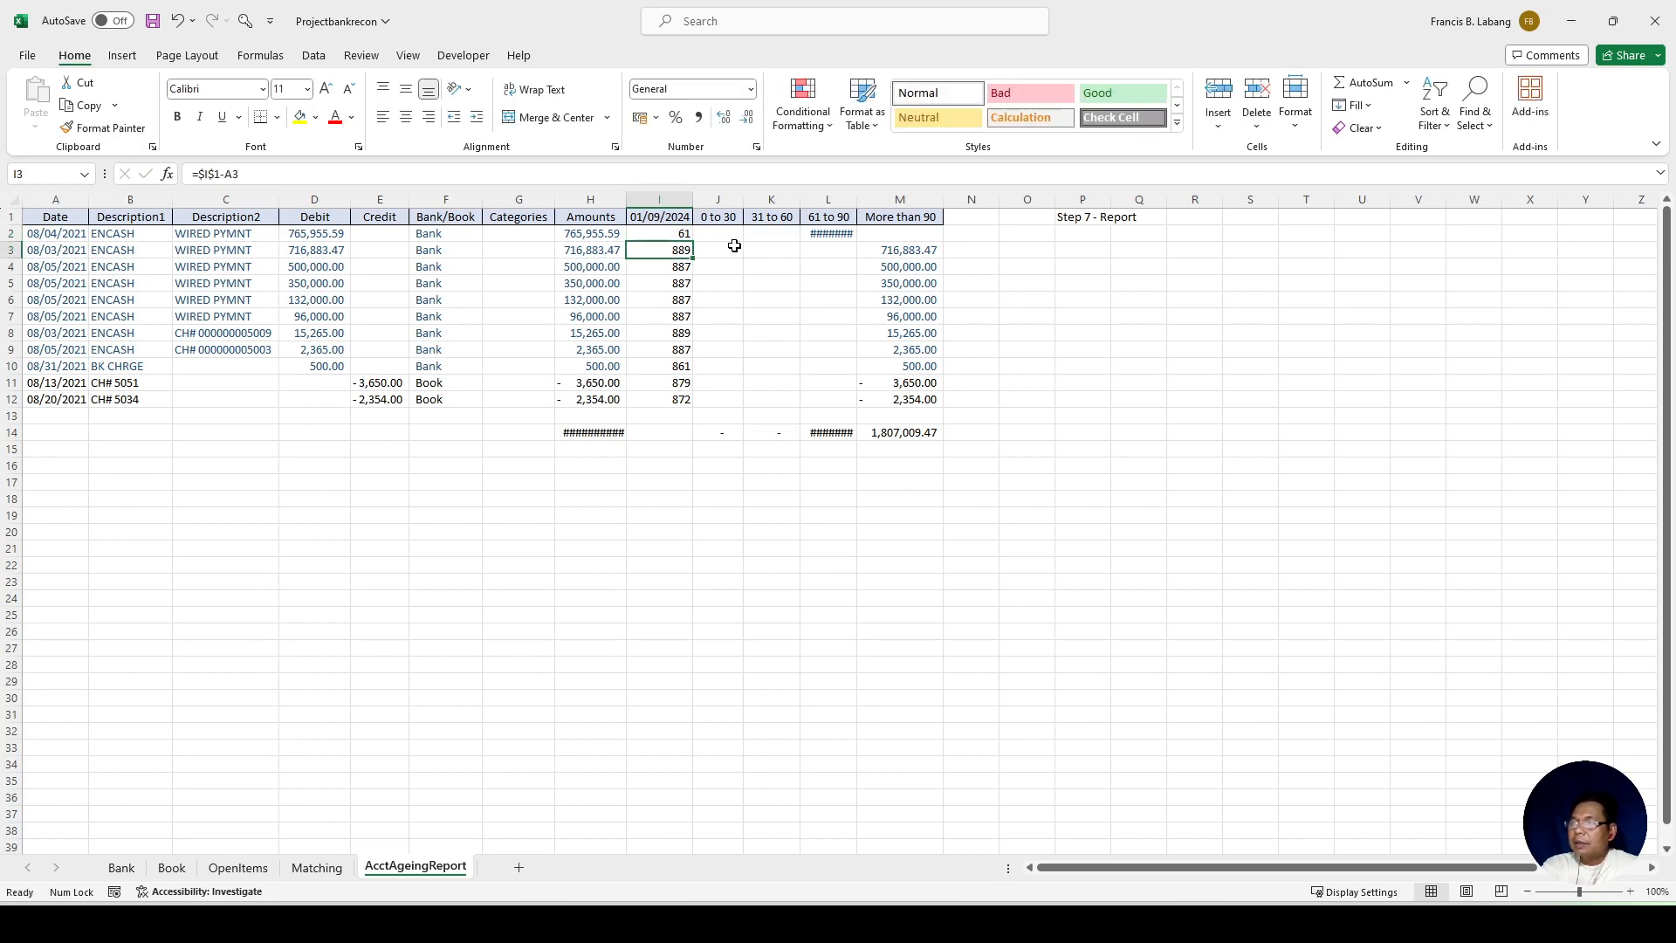
# Step: Undo the test ages entered in I2
pyautogui.click(767, 289)
pyautogui.hotkey('ctrl', 'z')
pyautogui.hotkey('ctrl', 'z')
pyautogui.hotkey('ctrl', 'z')
pyautogui.hotkey('ctrl', 'z')
pyautogui.click(871, 365)
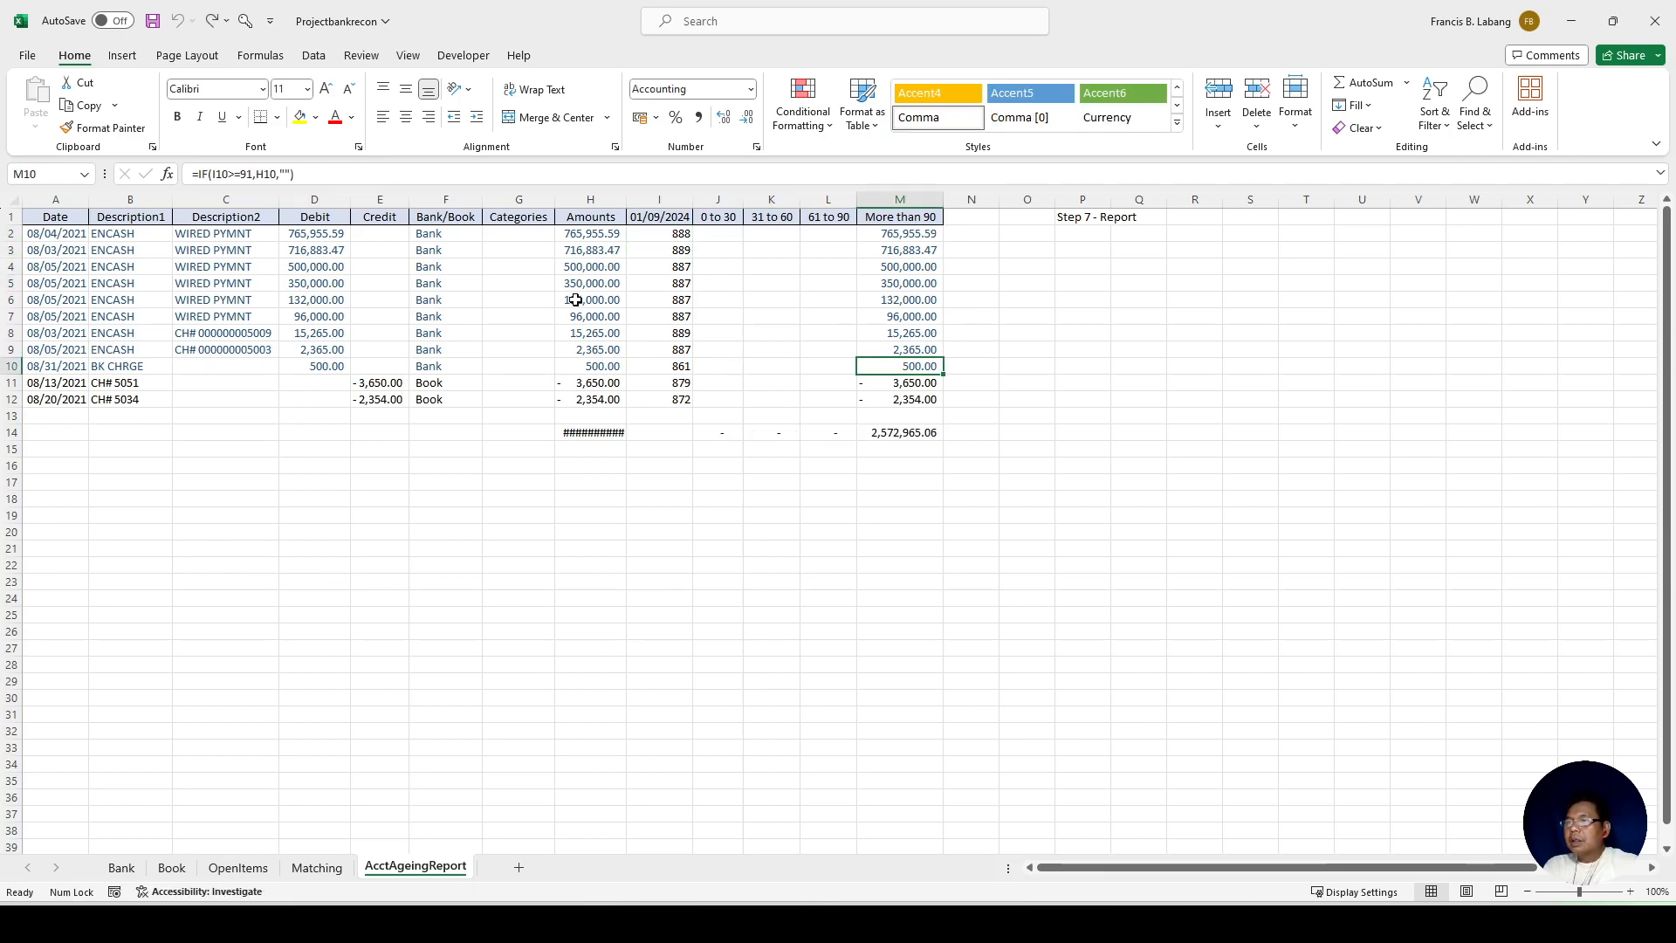
# Step: Set the category of the wired payments in G2:G7 to Bank Debit Memo/EFT and fit the Categories column to its contents
pyautogui.click(517, 237)
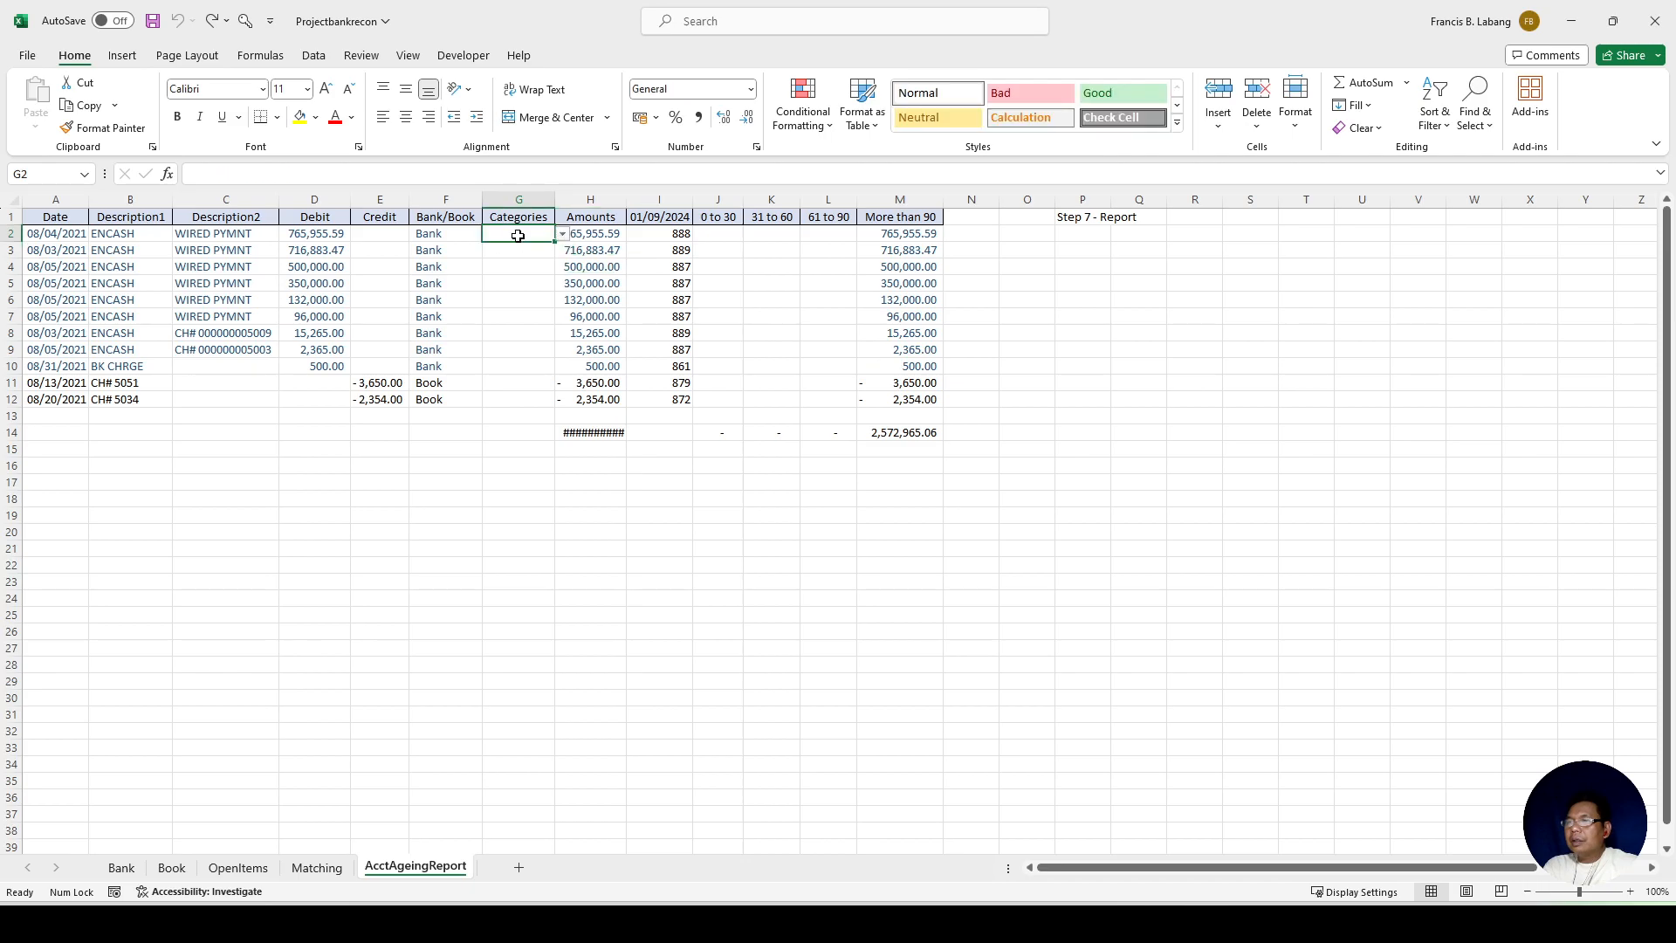
pyautogui.click(562, 236)
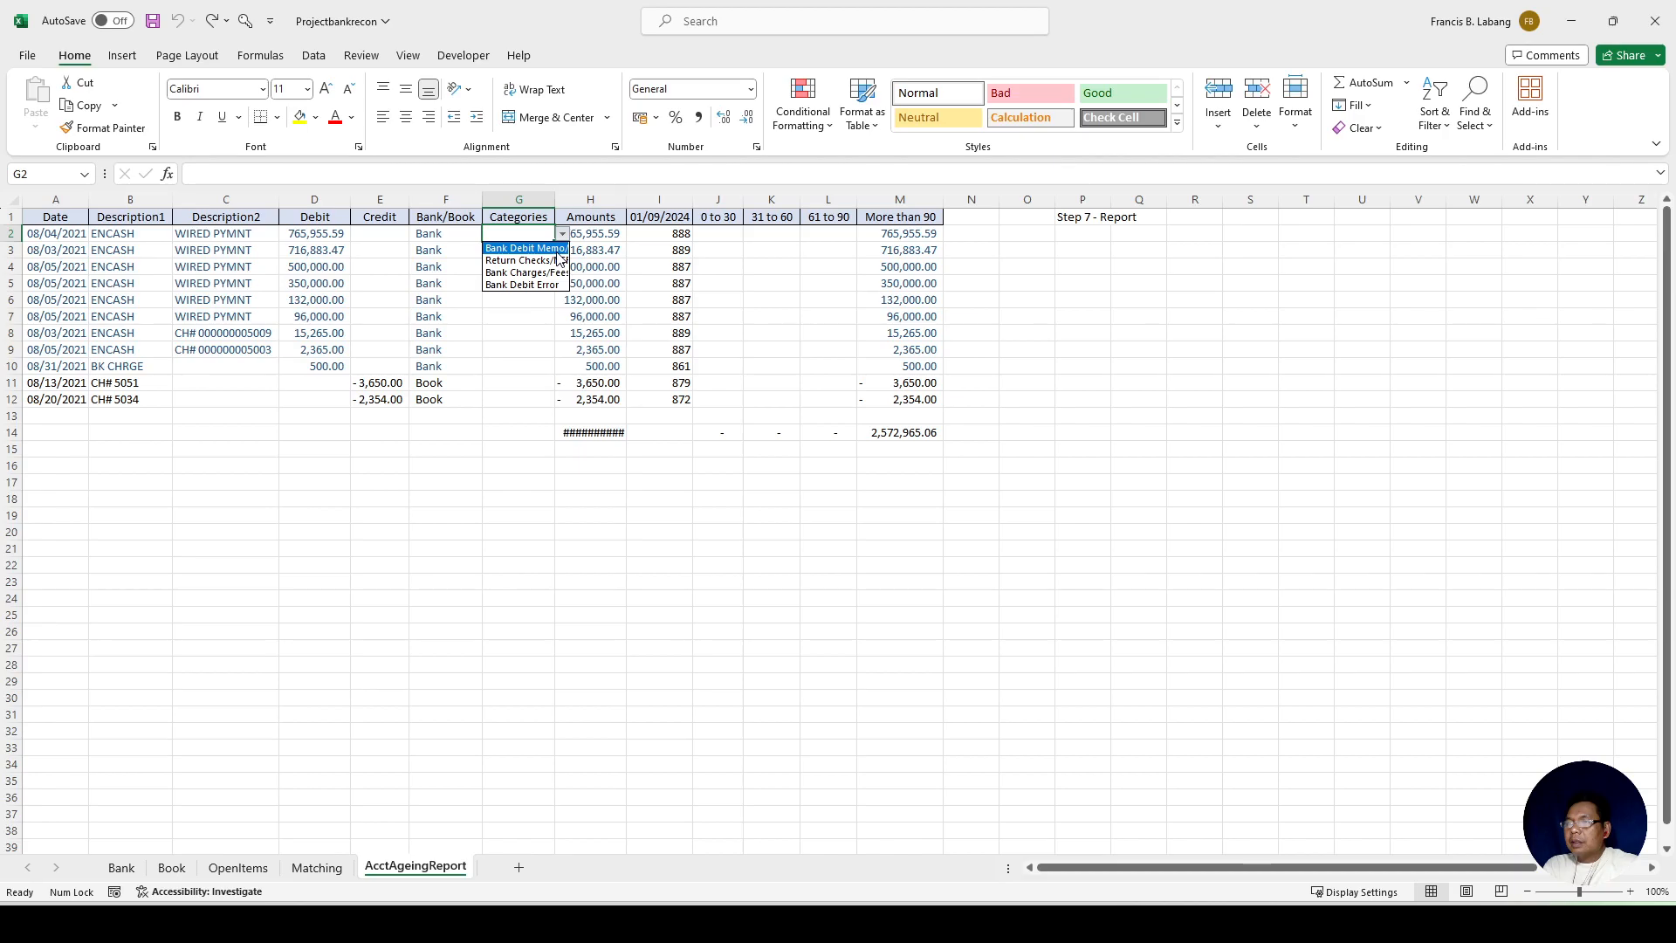
pyautogui.click(556, 250)
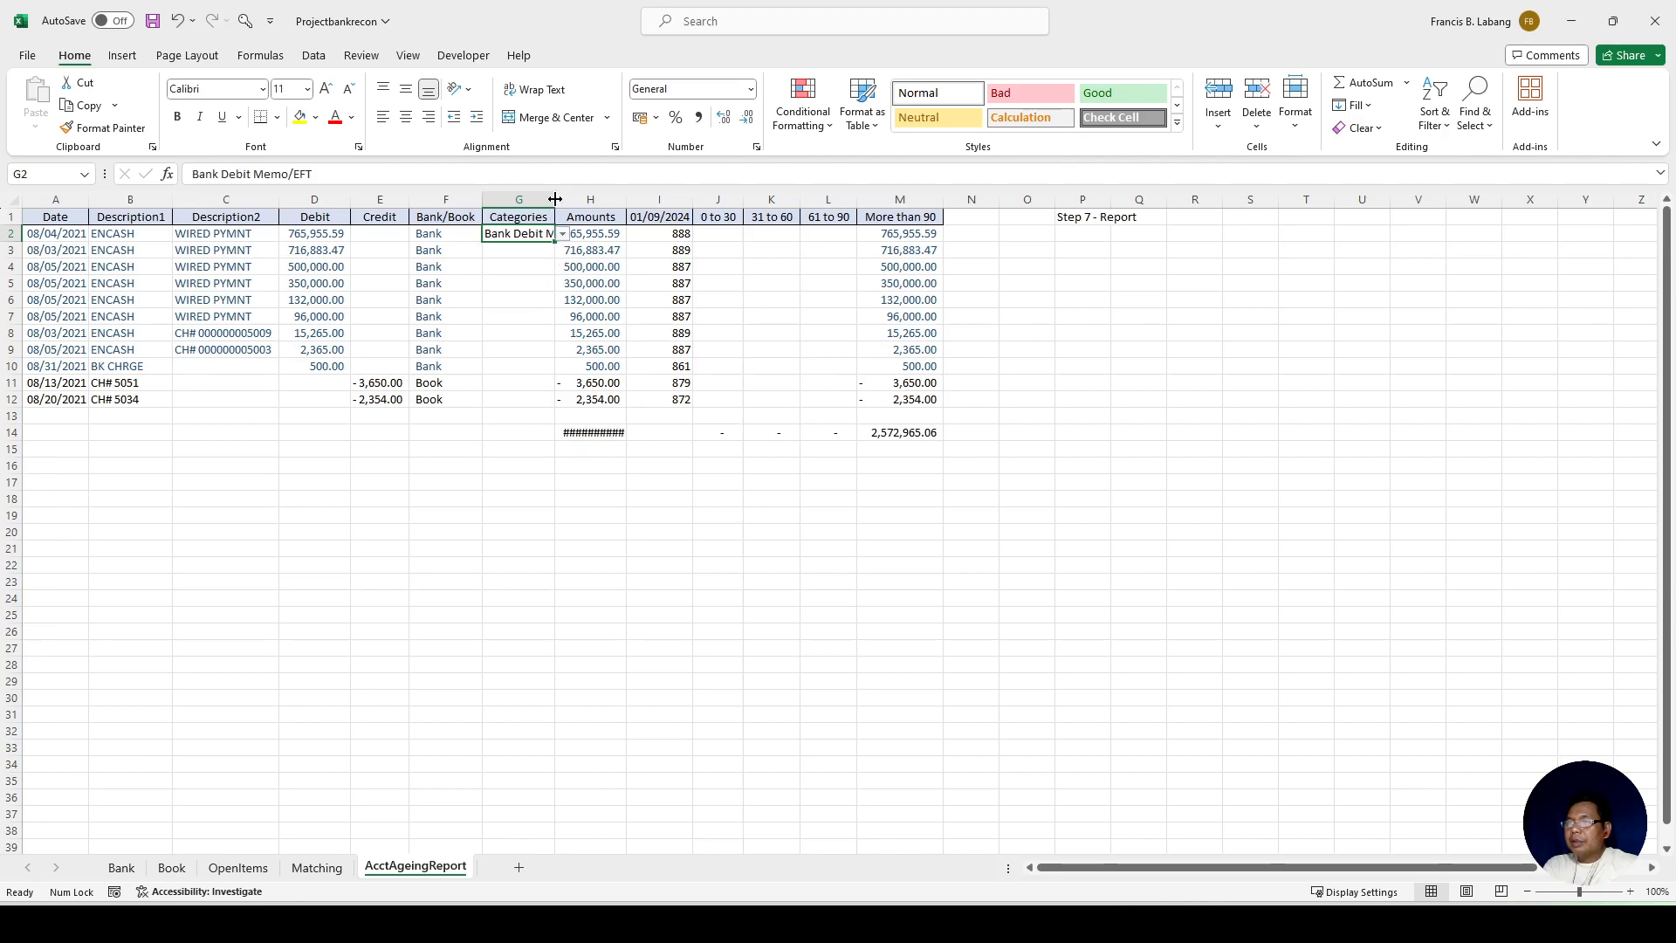
pyautogui.doubleClick(554, 199)
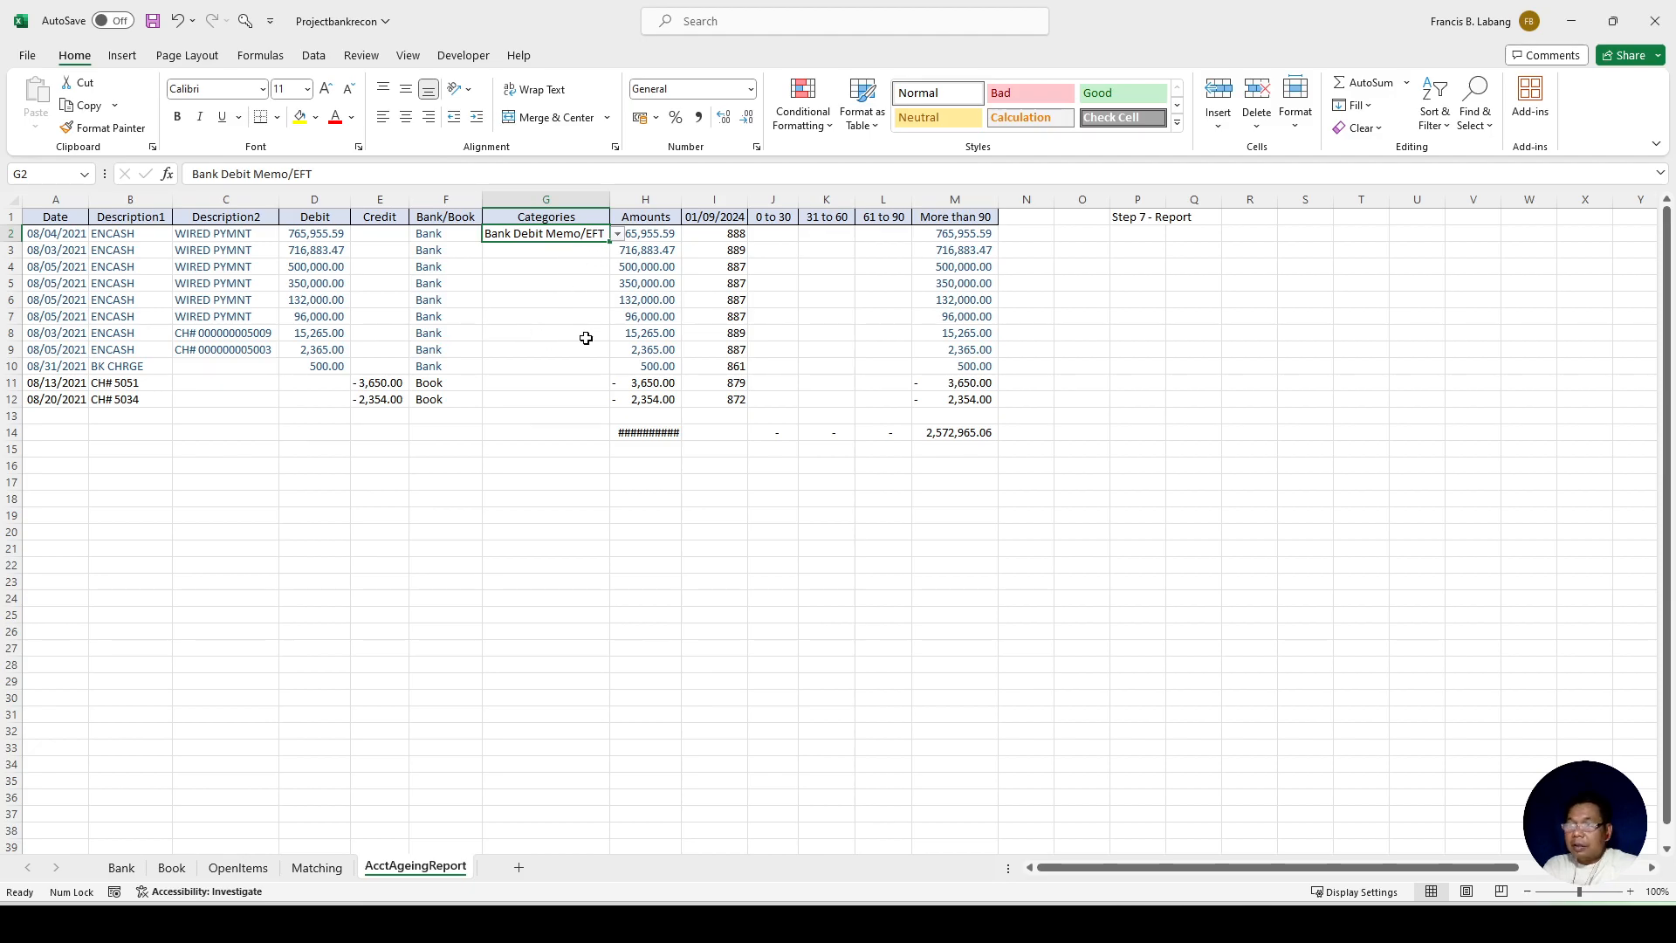
pyautogui.keyDown('shift'); pyautogui.click(559, 316); pyautogui.keyUp('shift')
pyautogui.hotkey('ctrl', 'd')
# Step: Set the category of the two ENCASH check entries in G8 and G9 to Return Checks/NSF
pyautogui.click(537, 335)
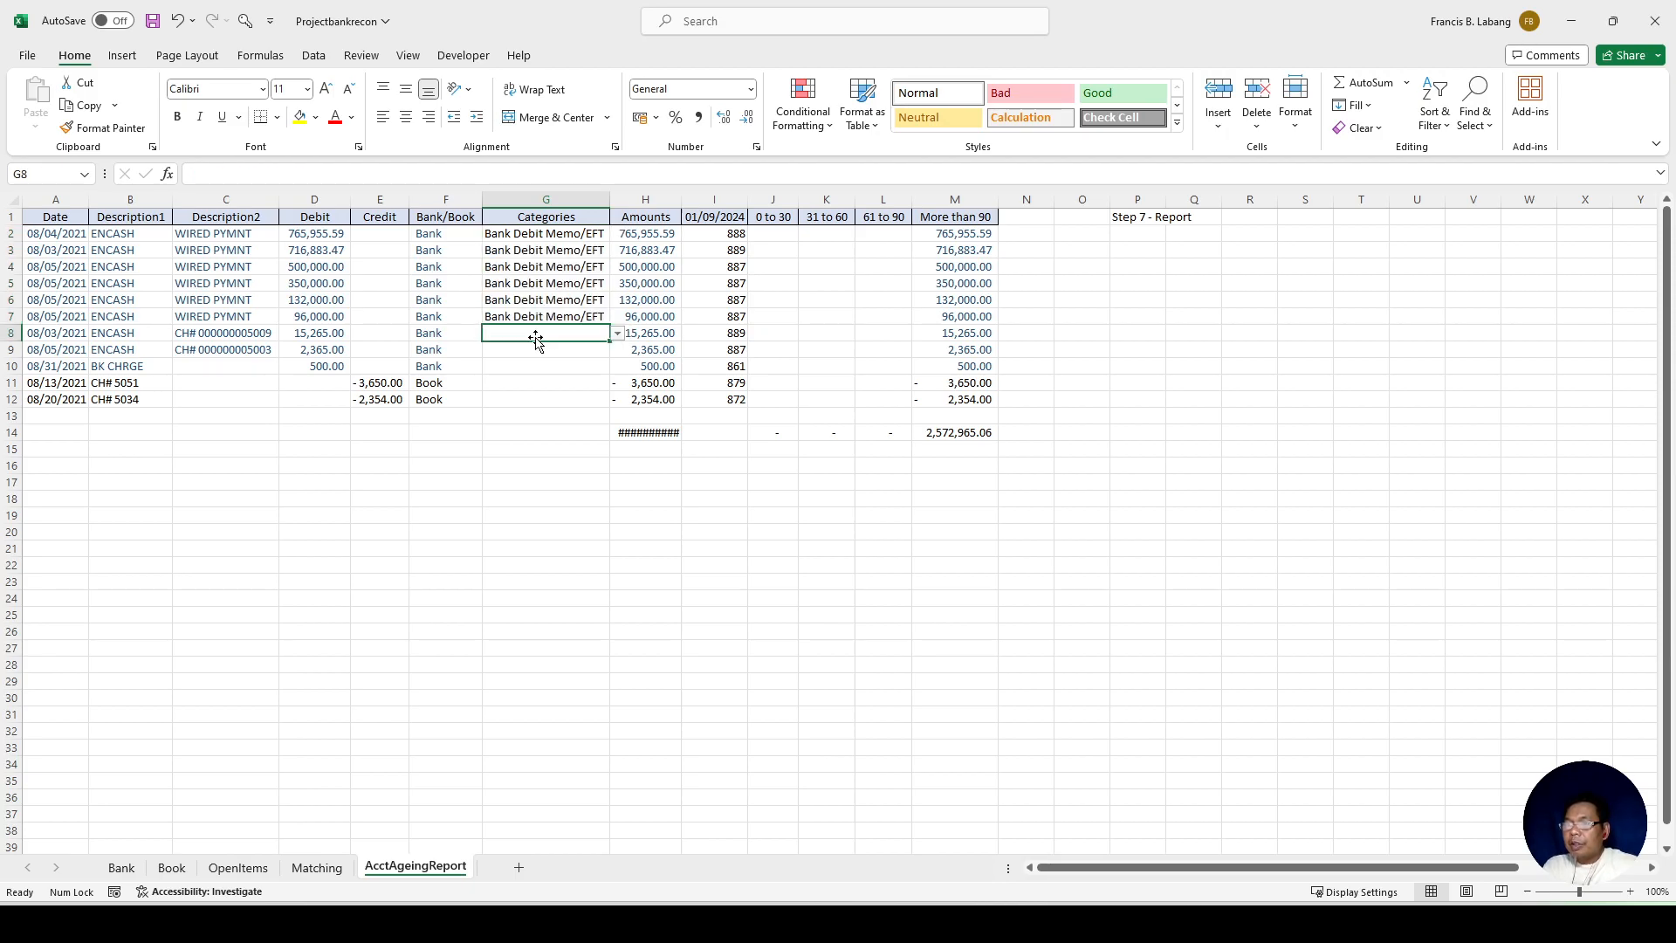
pyautogui.click(617, 332)
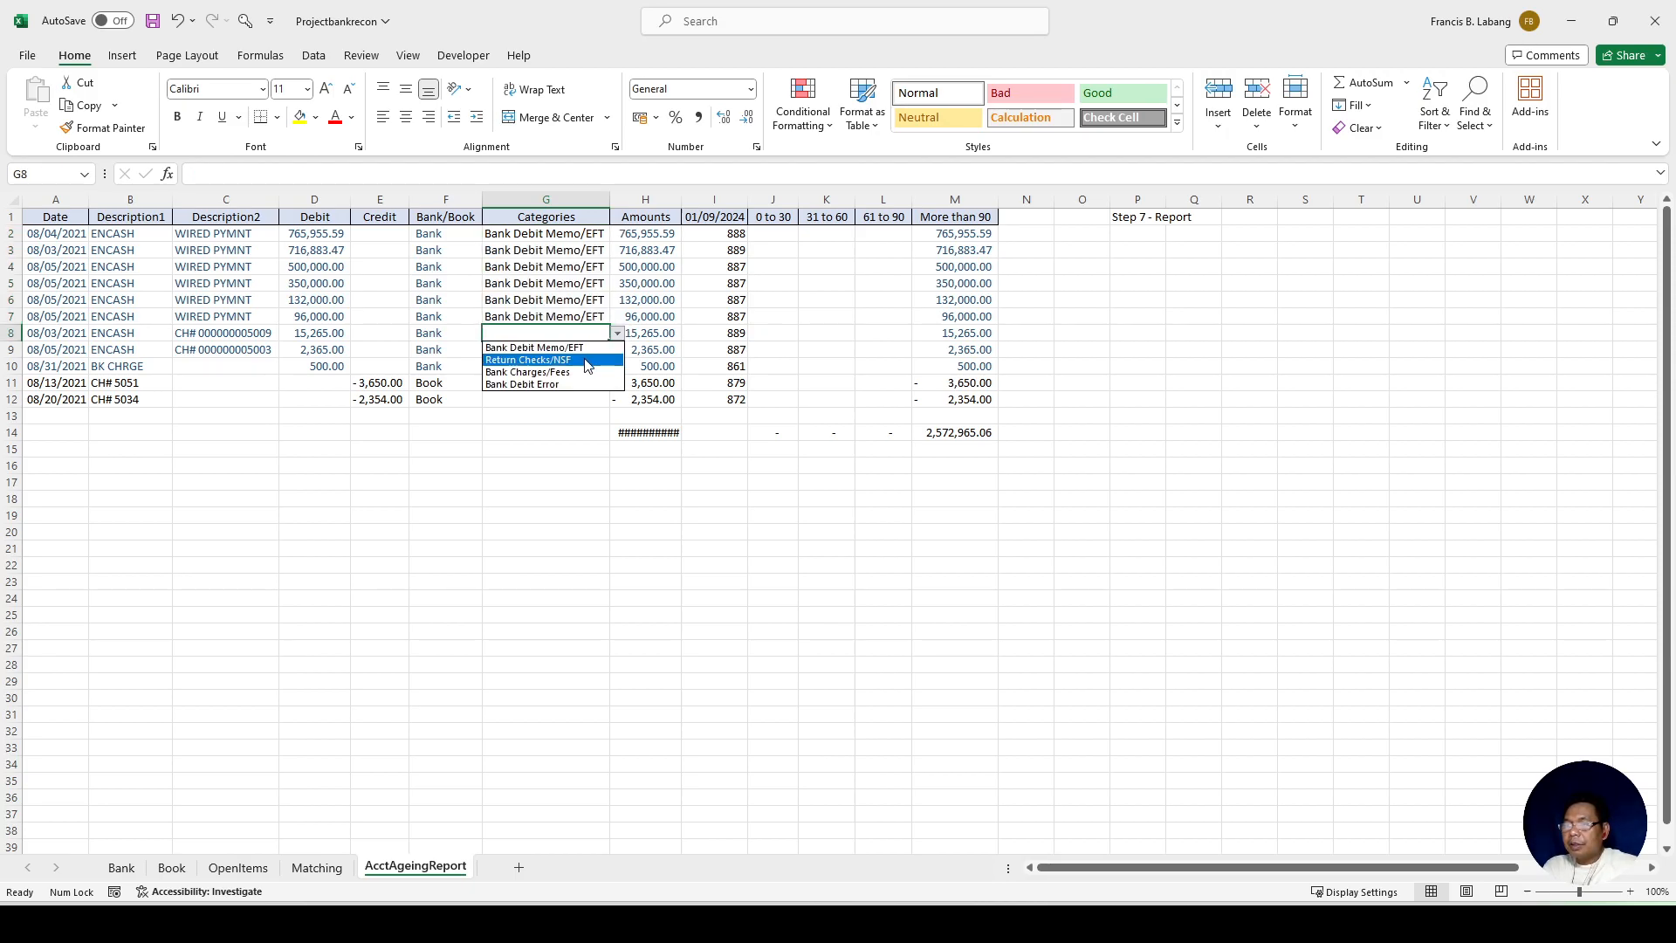
pyautogui.click(586, 360)
pyautogui.click(577, 351)
pyautogui.click(617, 349)
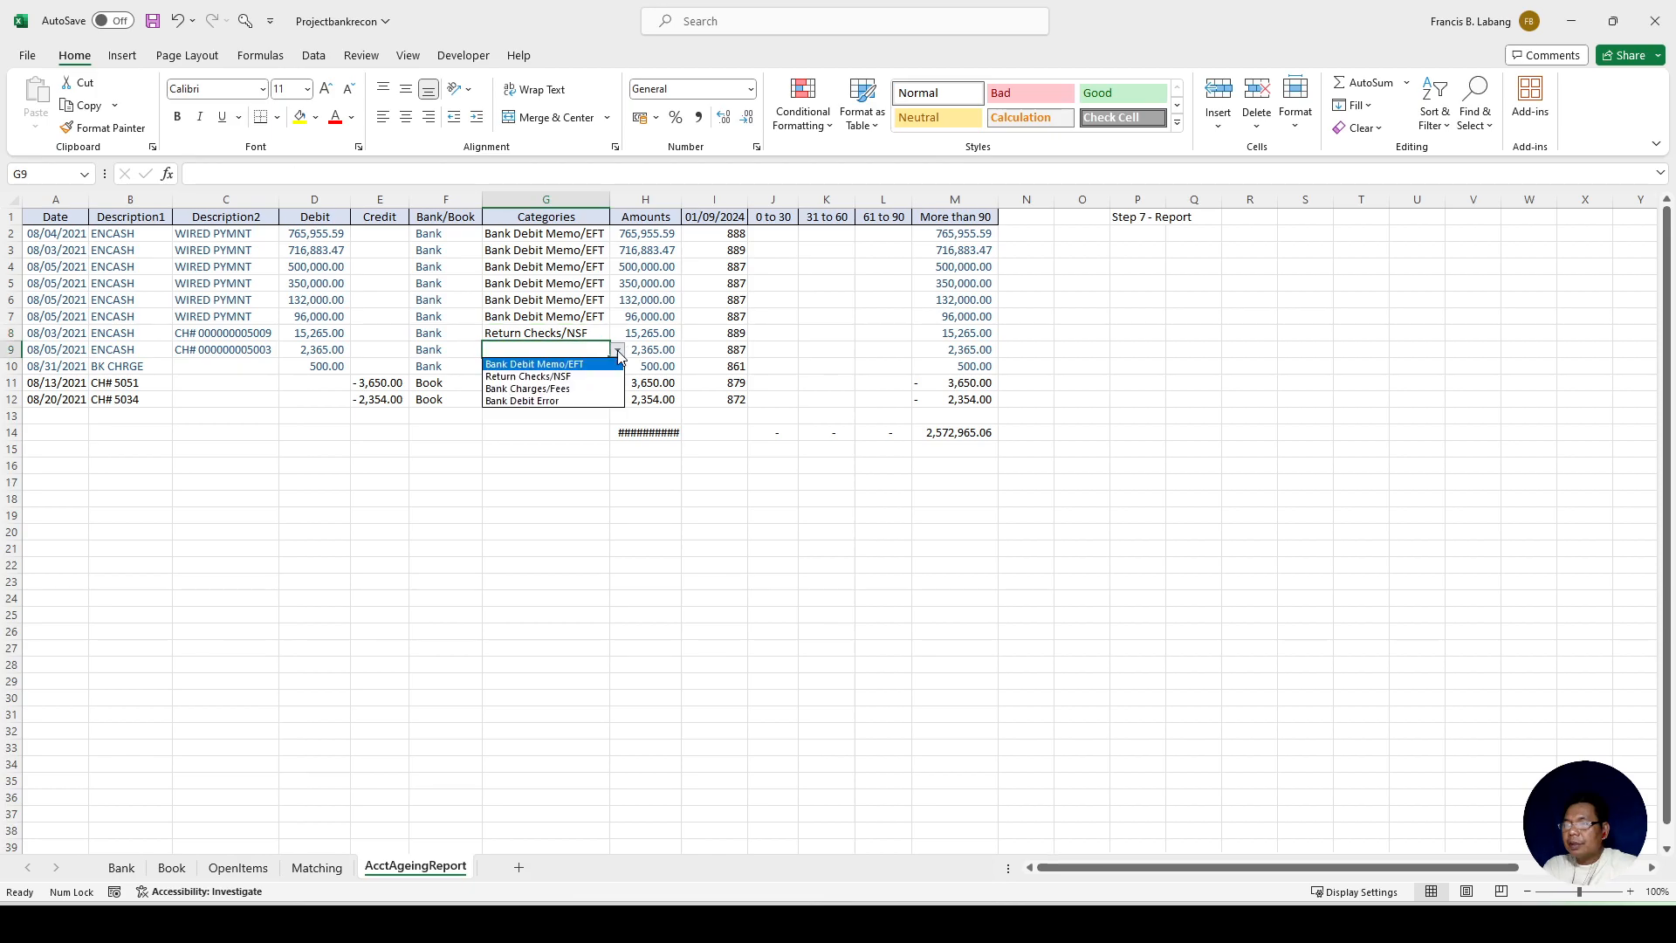
pyautogui.click(587, 376)
# Step: Set the category of the BK CHRGE entry in G10 to Bank Debit Error
pyautogui.click(567, 366)
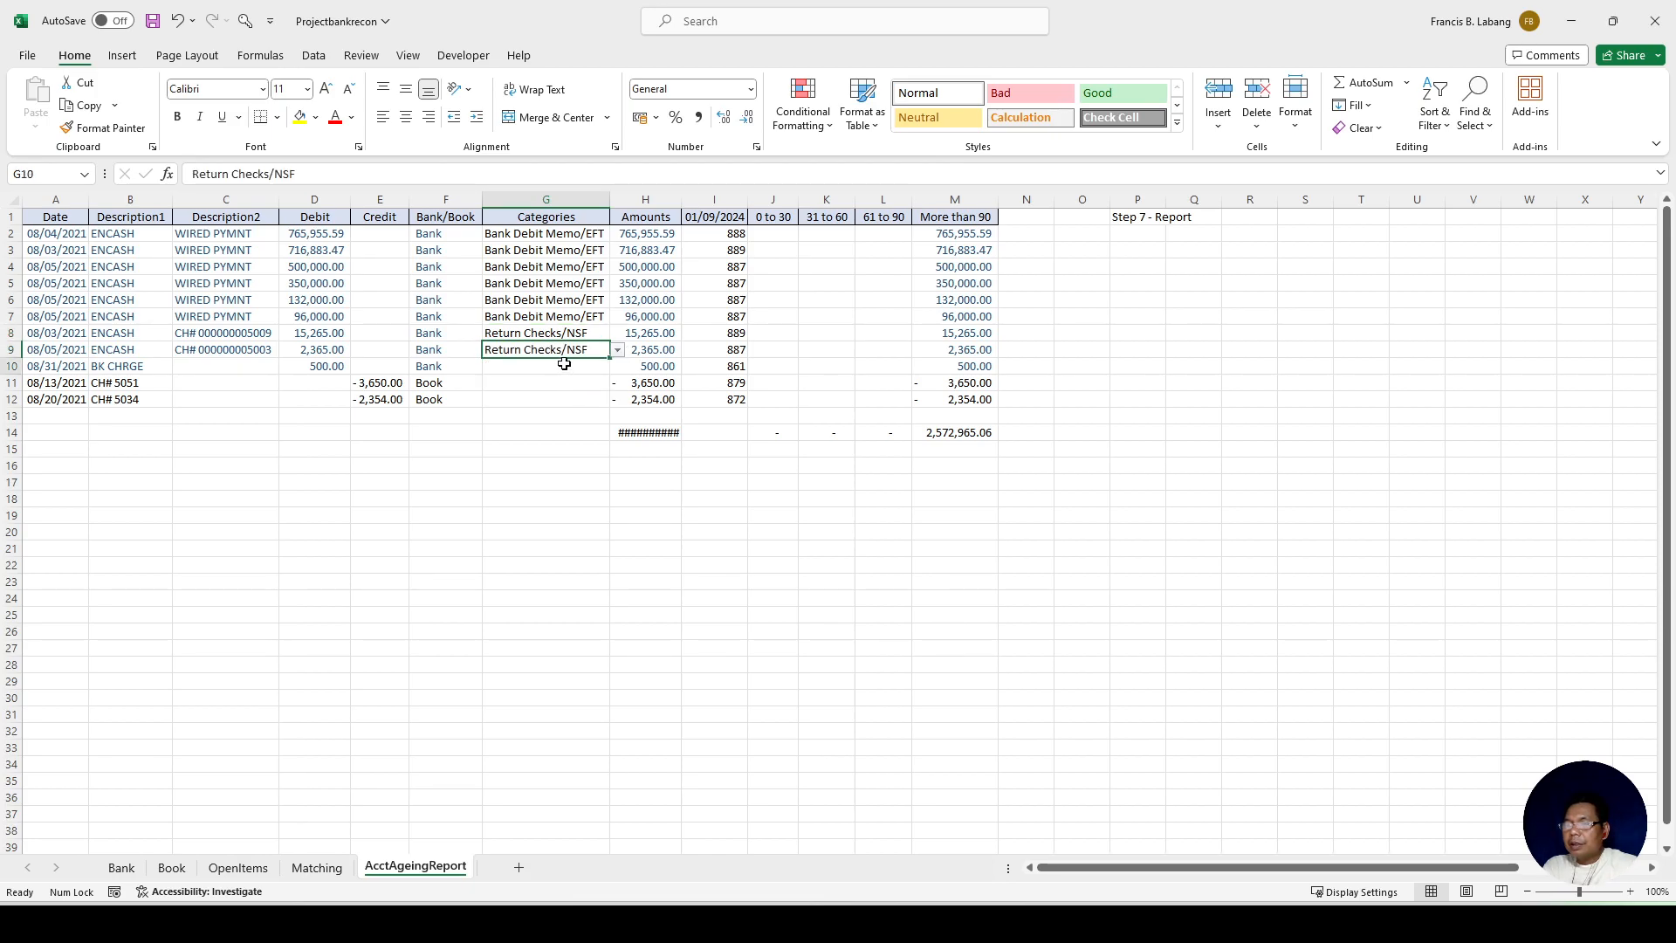
pyautogui.click(617, 367)
pyautogui.click(567, 405)
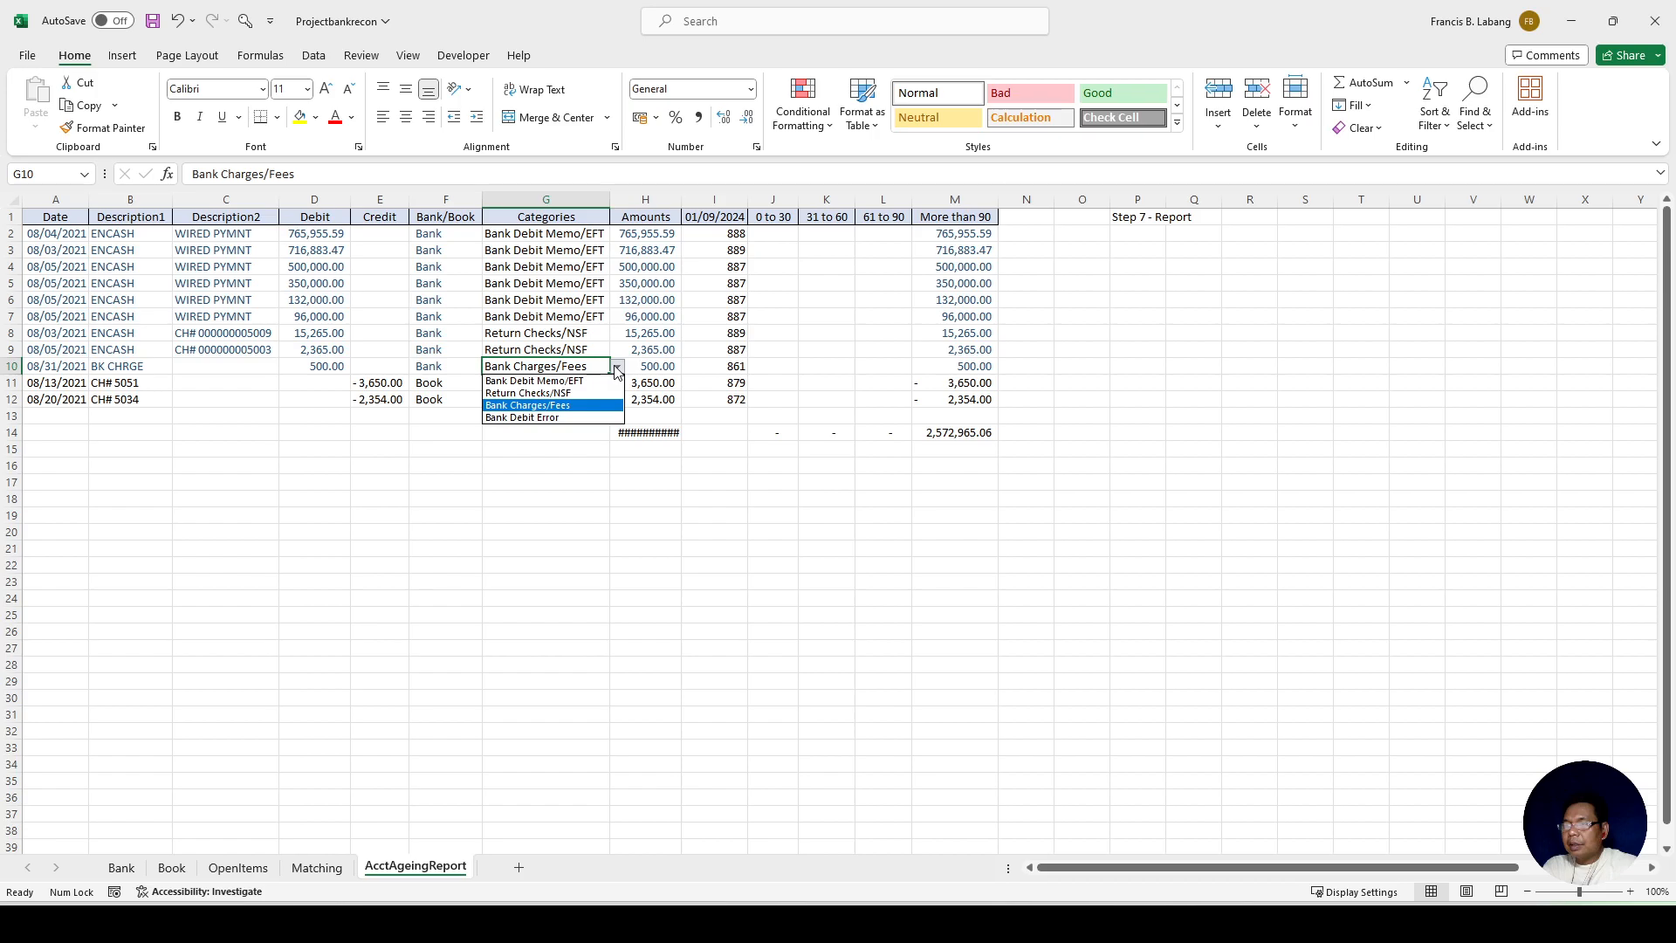
pyautogui.click(585, 419)
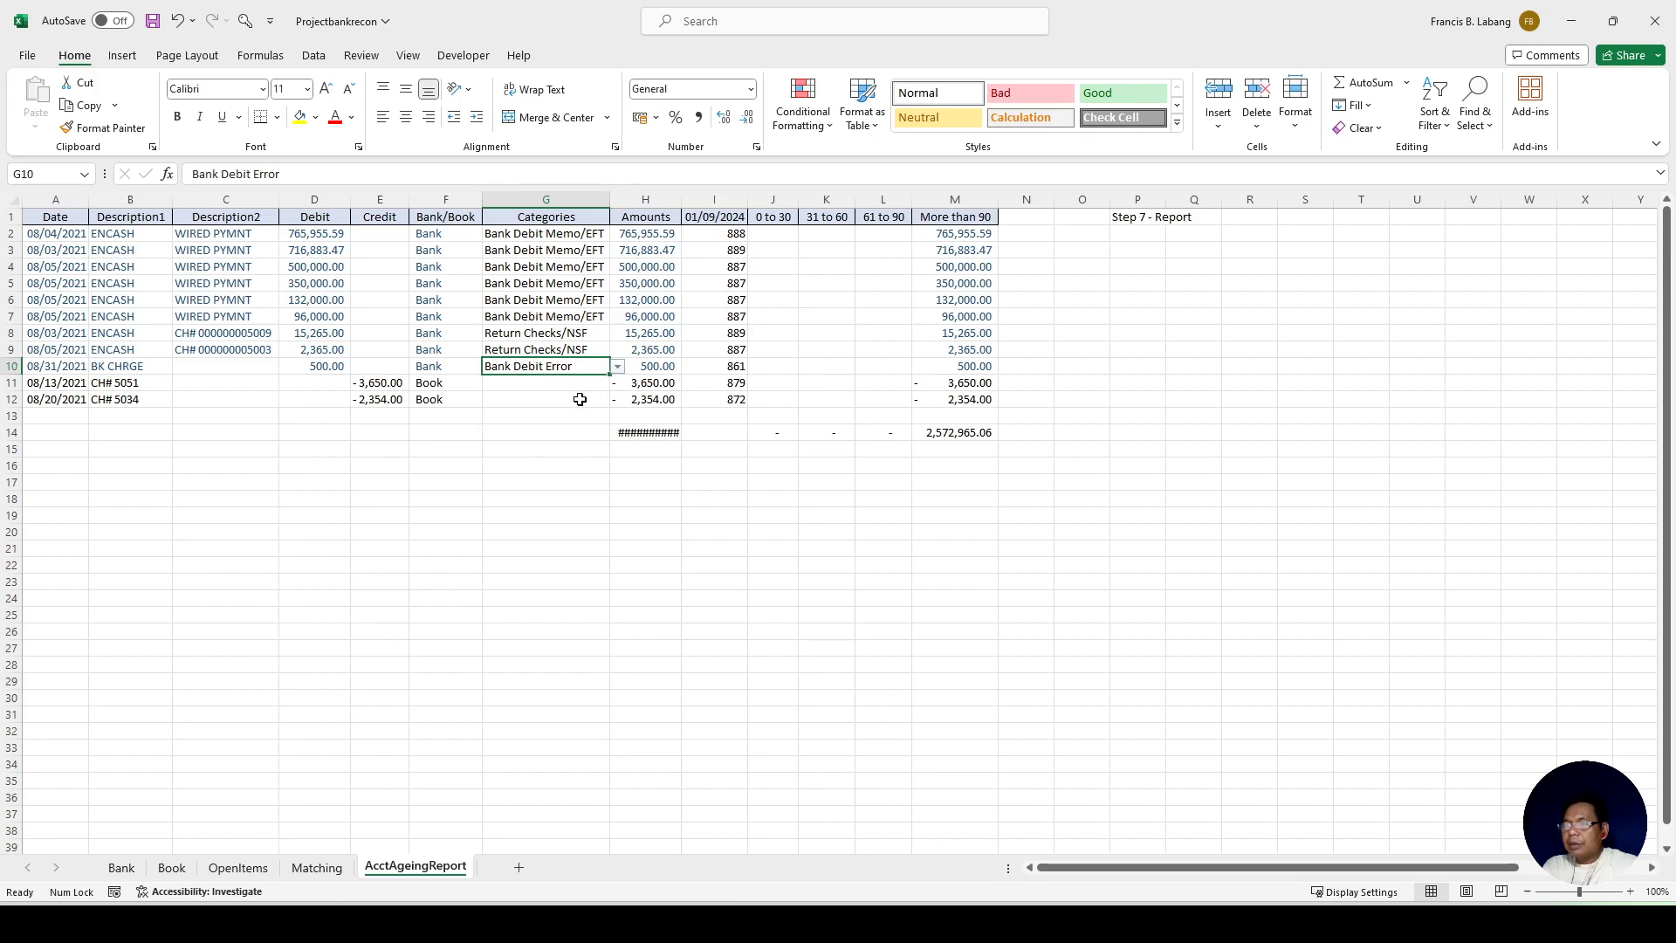
# Step: Set the category of book checks CH# 5051 and CH# 5034 in G11 and G12 to Outstanding Checks
pyautogui.click(578, 385)
pyautogui.click(616, 385)
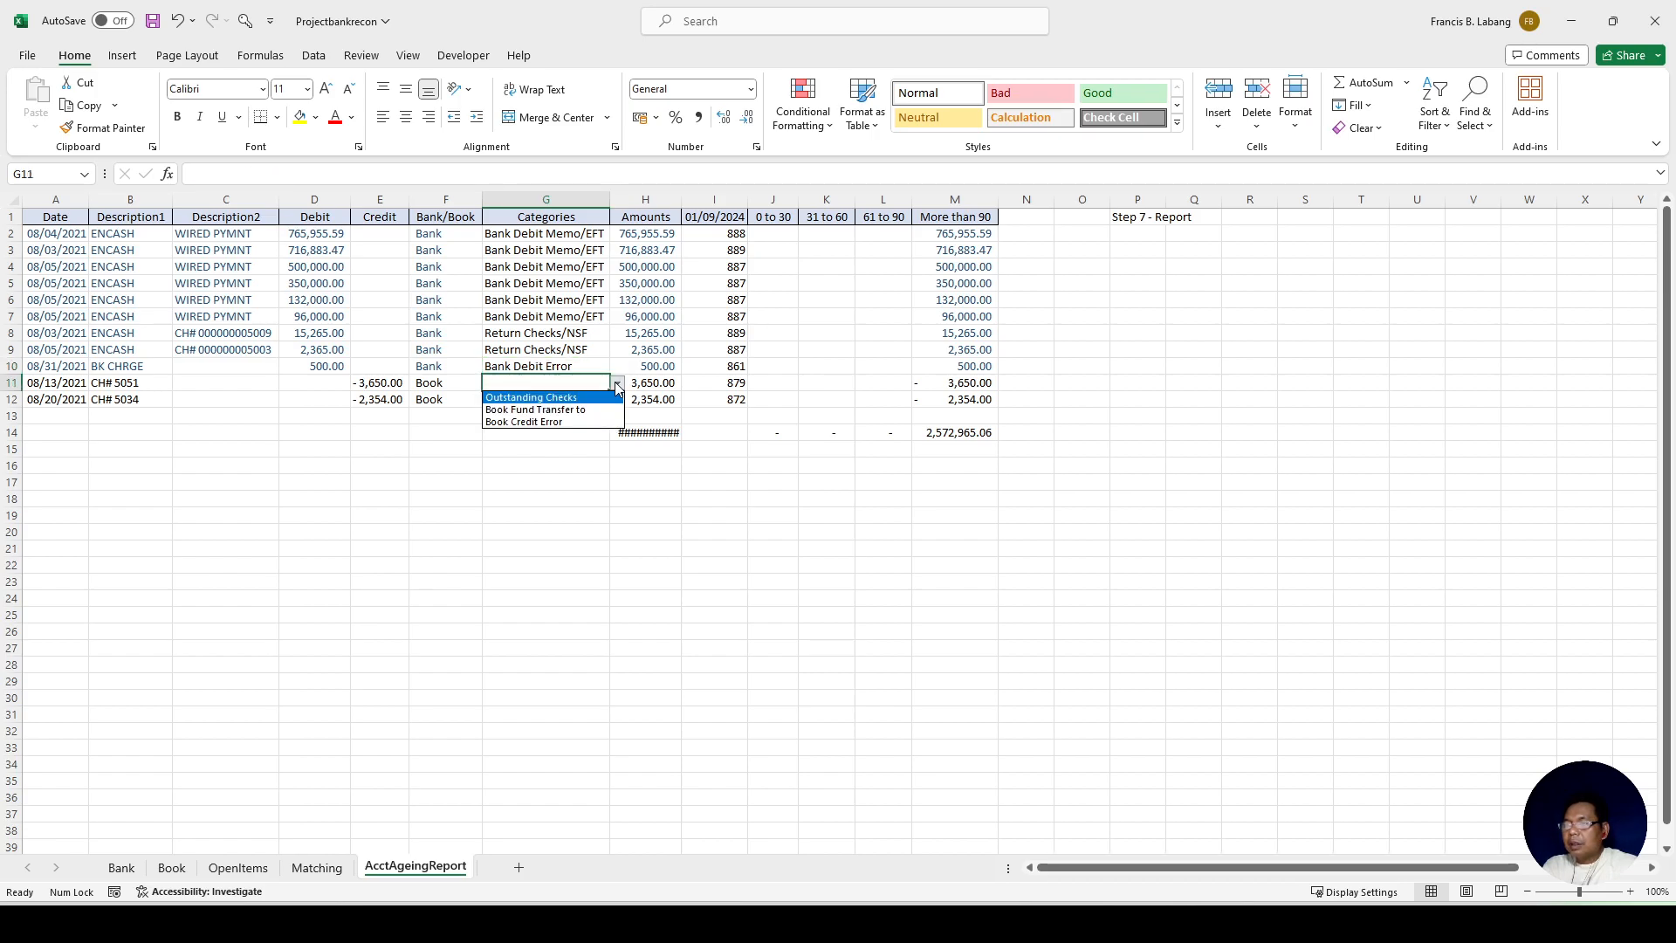
pyautogui.click(582, 399)
pyautogui.click(582, 399)
pyautogui.click(616, 400)
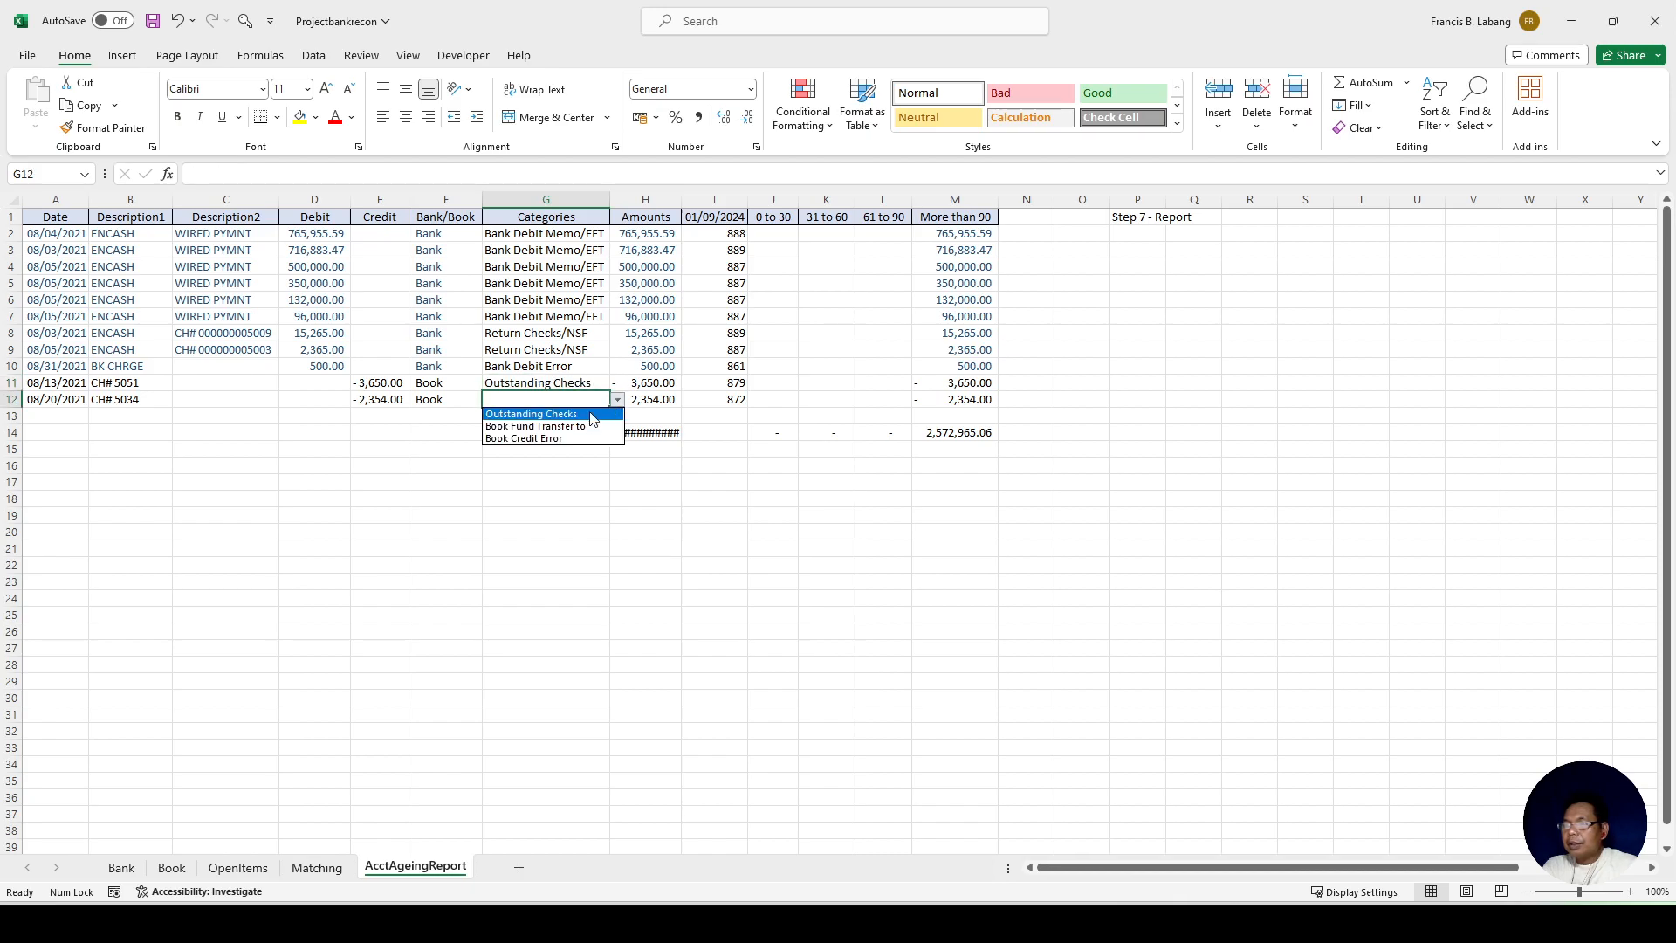
pyautogui.press('Return')
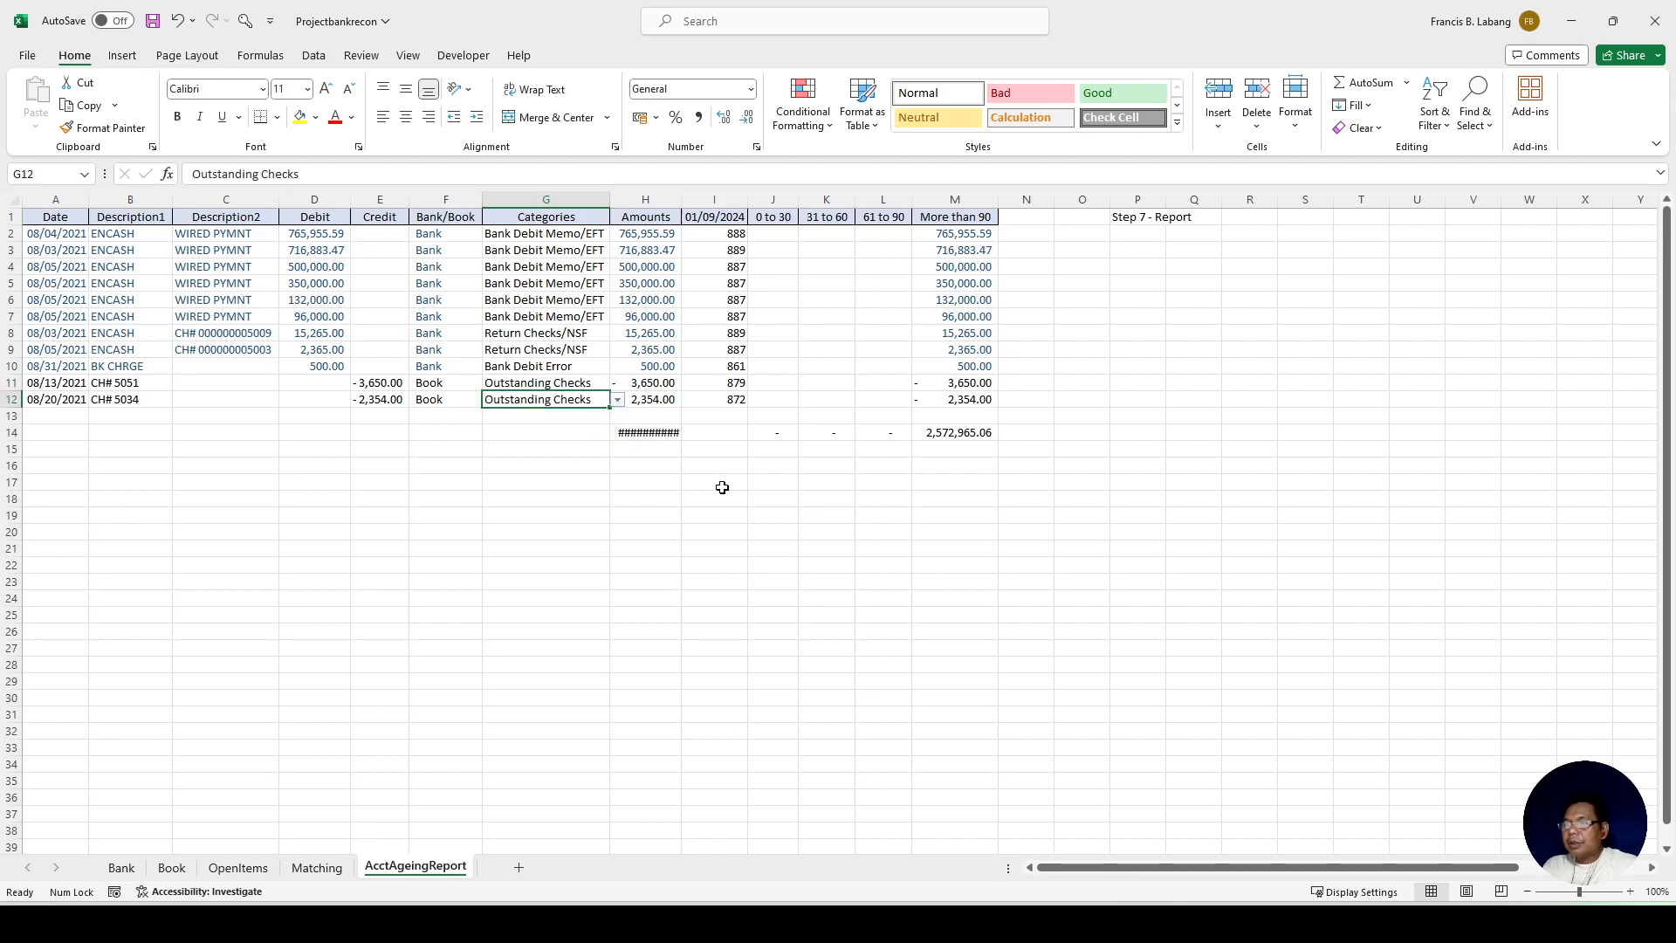
pyautogui.click(742, 515)
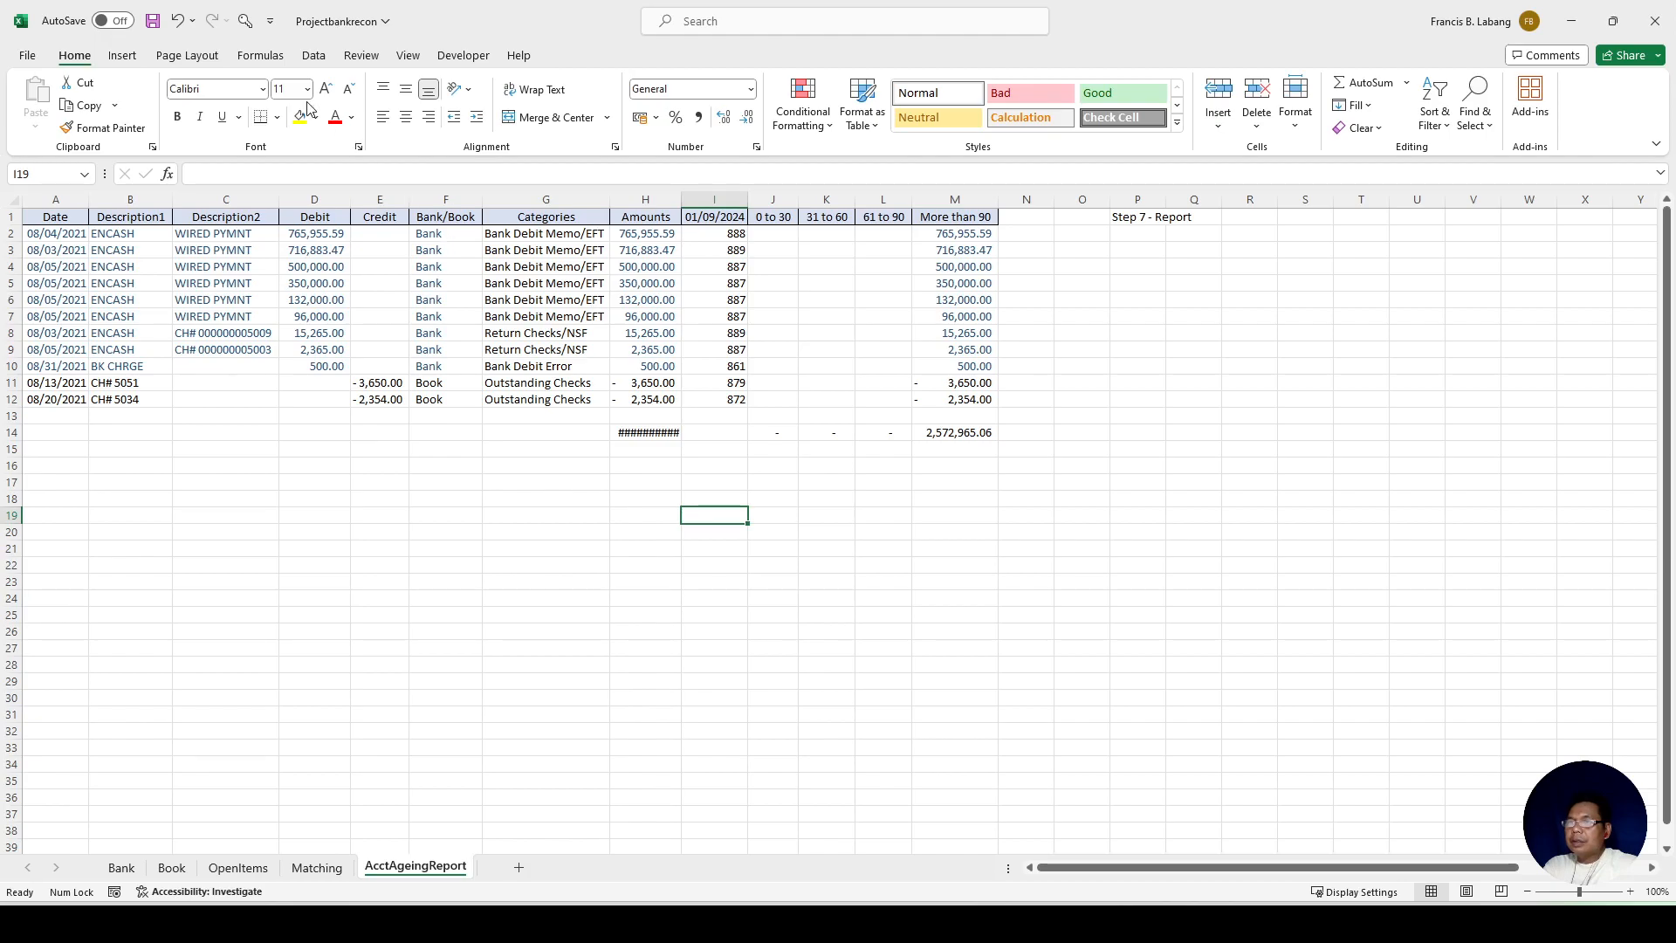
# Step: Open the Recon Tools, move the dialog clear of the ageing table and run Recon Statement (7)
pyautogui.click(245, 23)
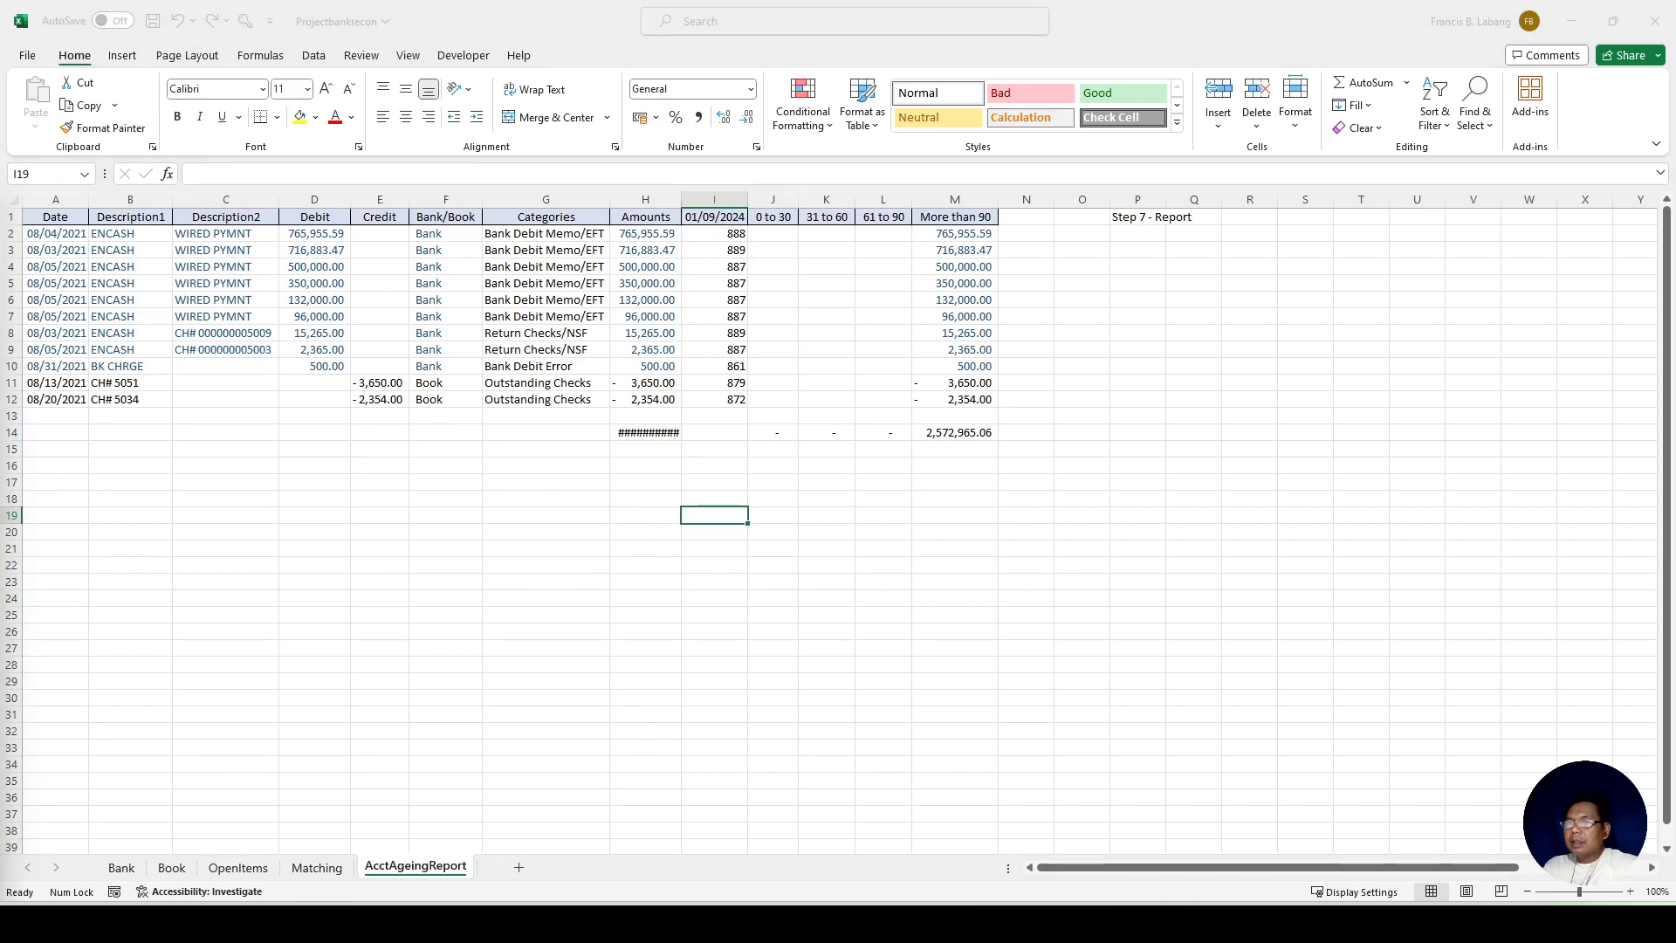
pyautogui.moveTo(732, 214); pyautogui.dragTo(1376, 215)
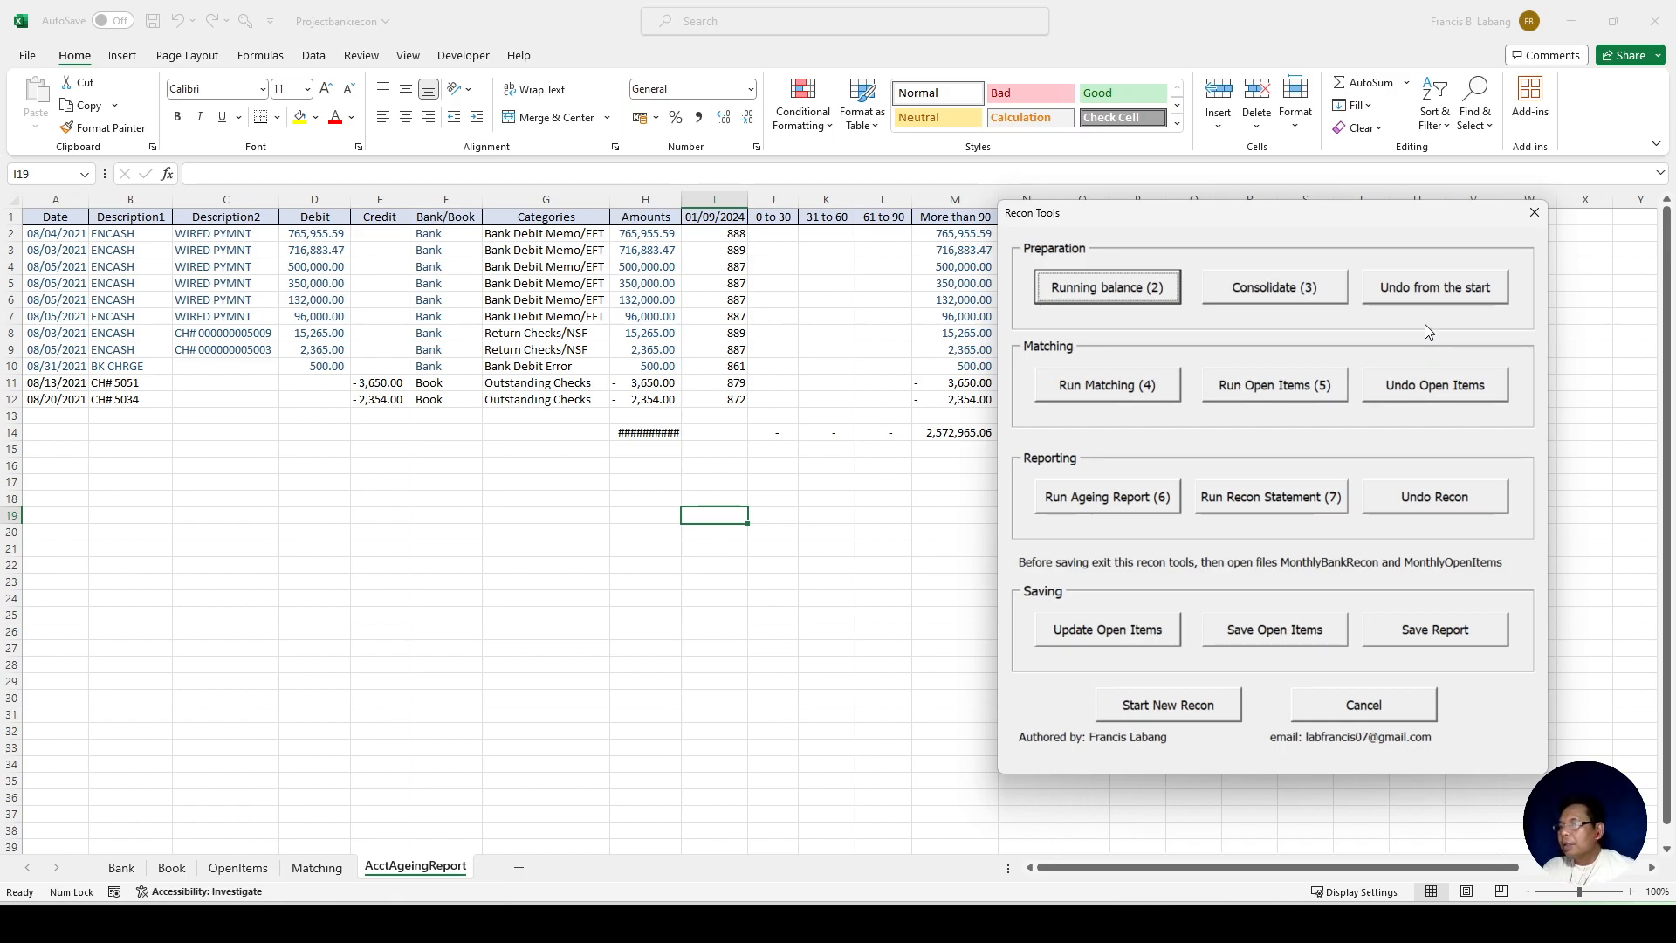
pyautogui.moveTo(1395, 234); pyautogui.dragTo(1404, 333)
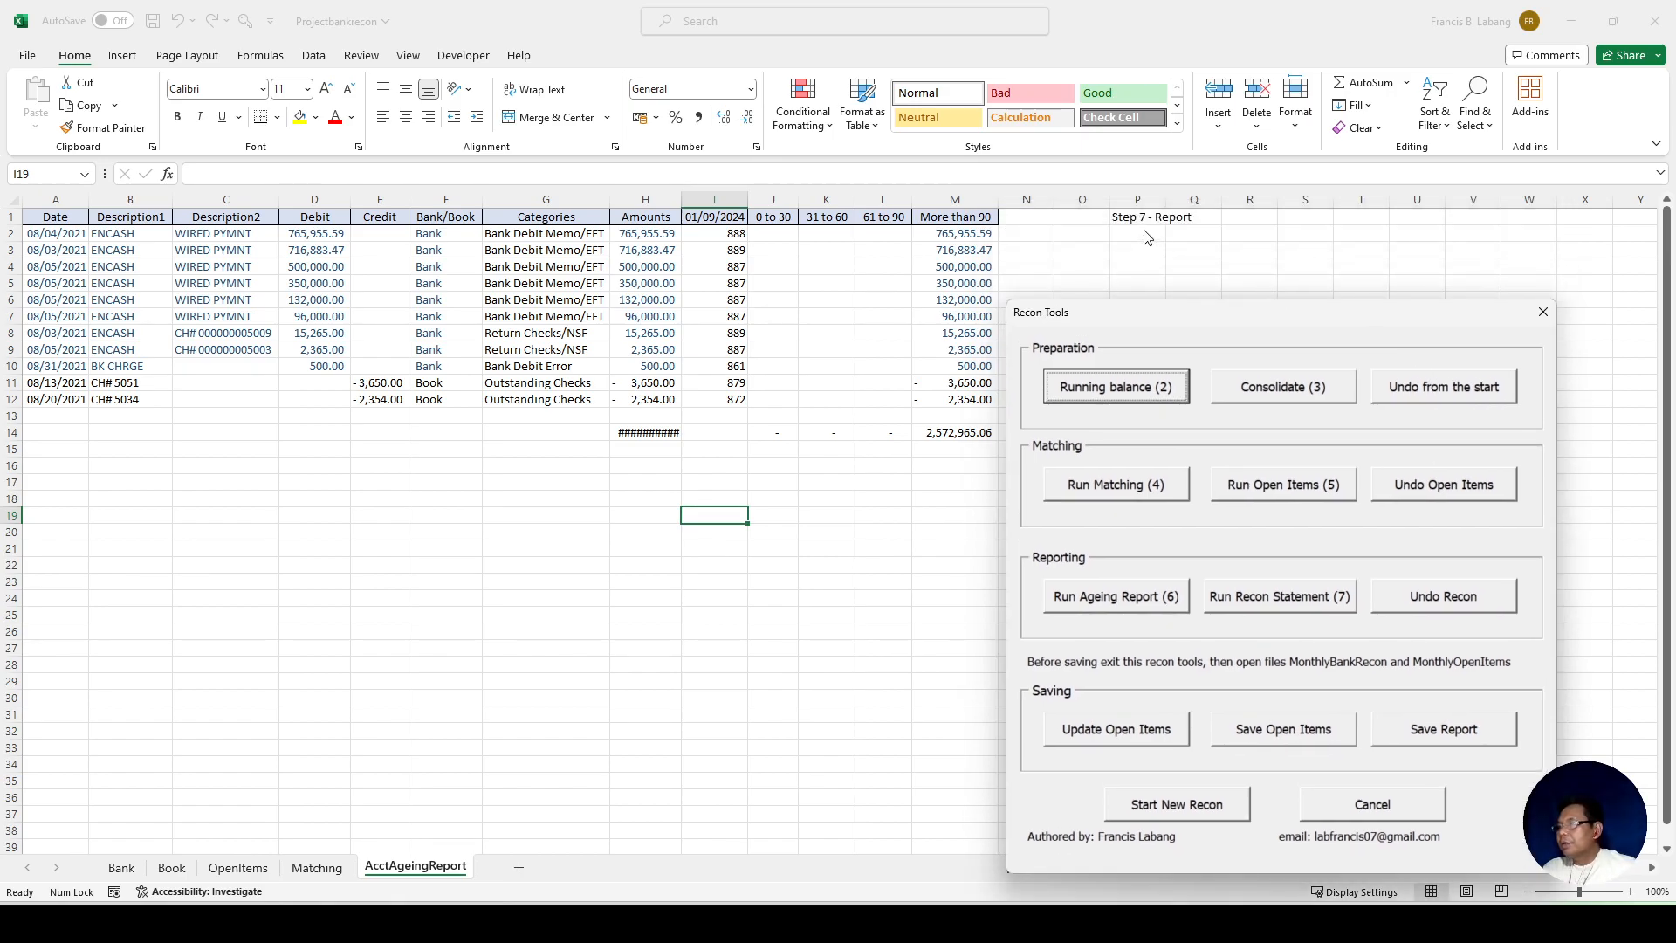
pyautogui.moveTo(1254, 307); pyautogui.dragTo(1253, 222)
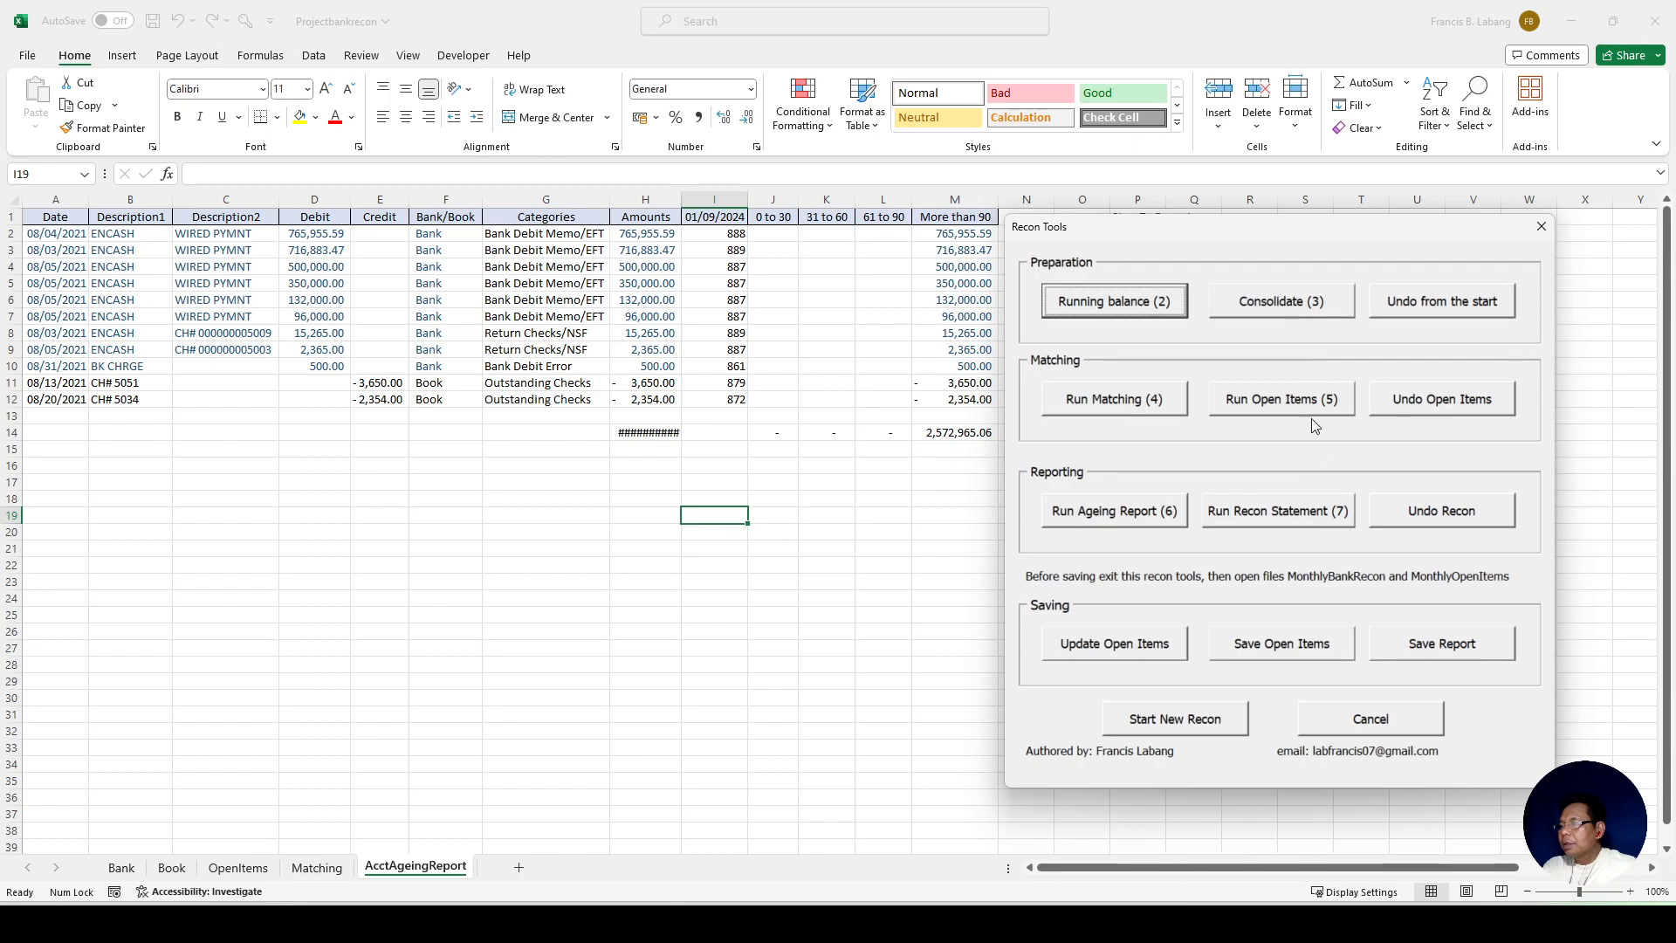
pyautogui.click(1295, 512)
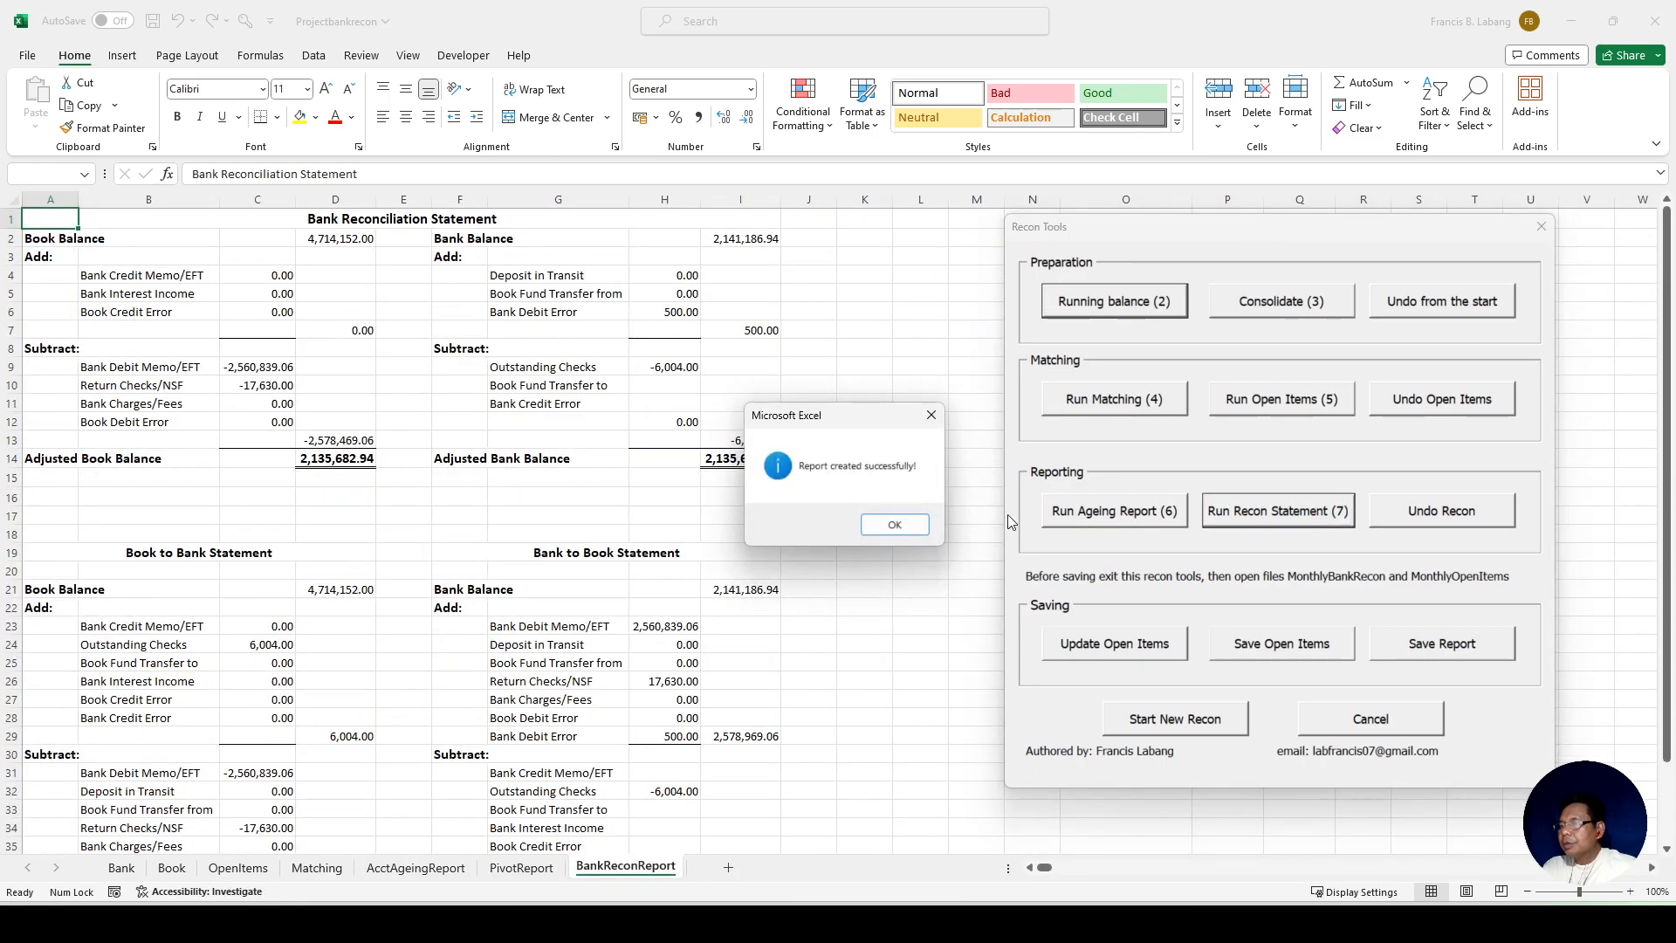
# Step: Dismiss the report message, close the Recon Tools and compare the adjusted book and bank balances in the Bank Reconciliation Statement
pyautogui.click(899, 524)
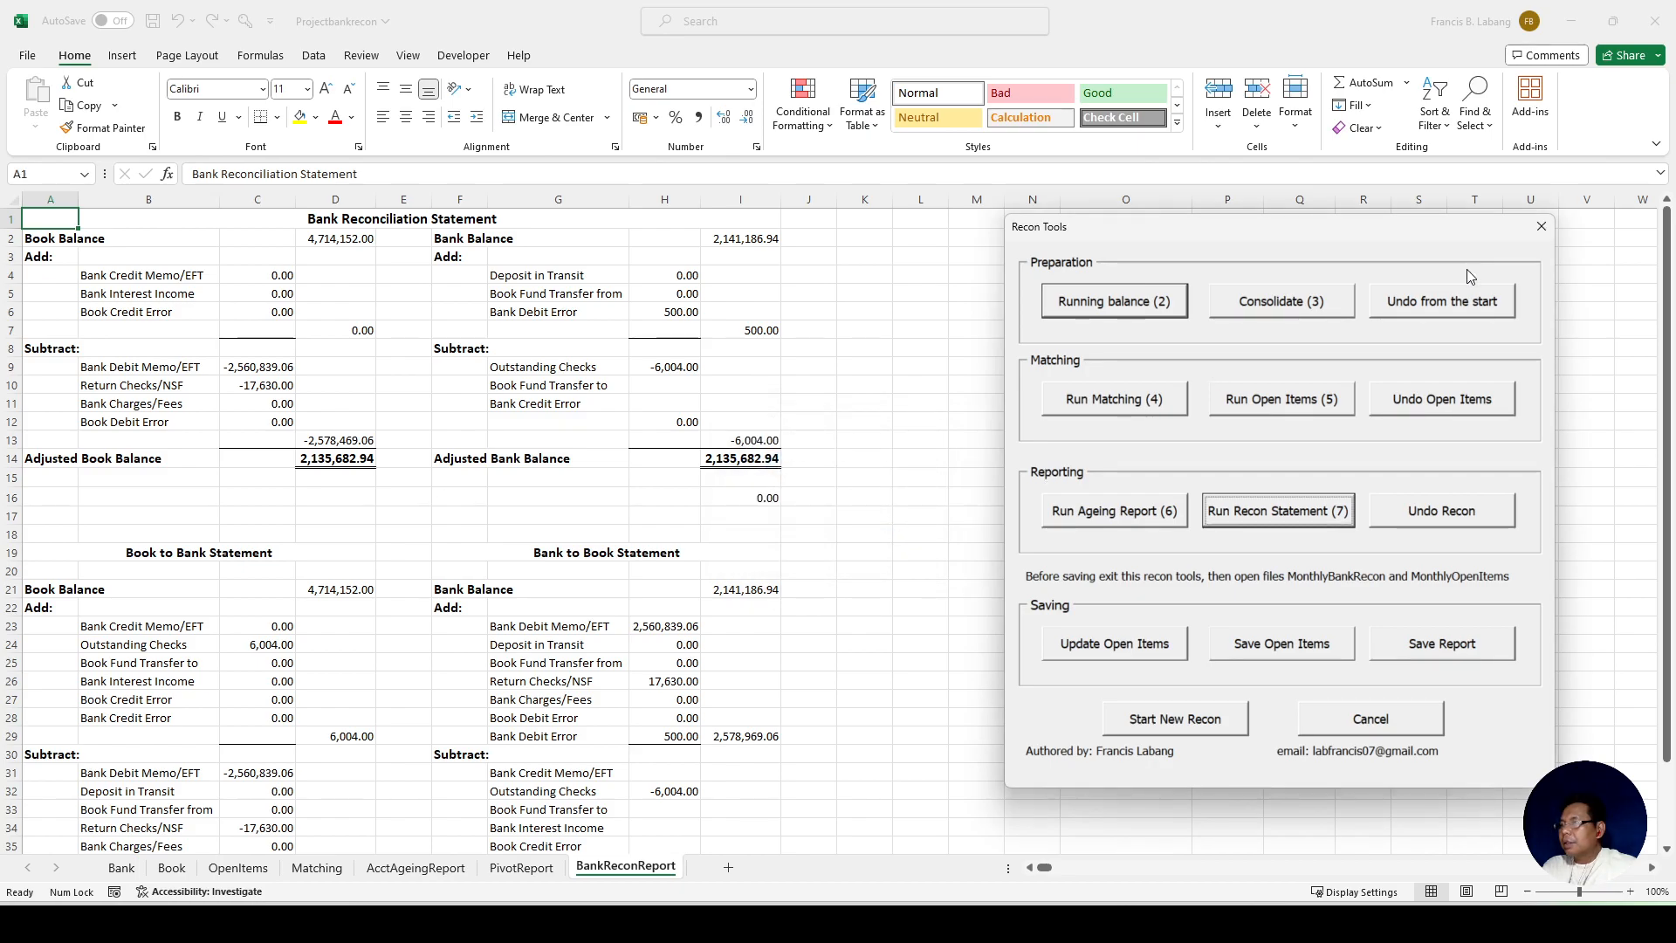
pyautogui.click(1544, 230)
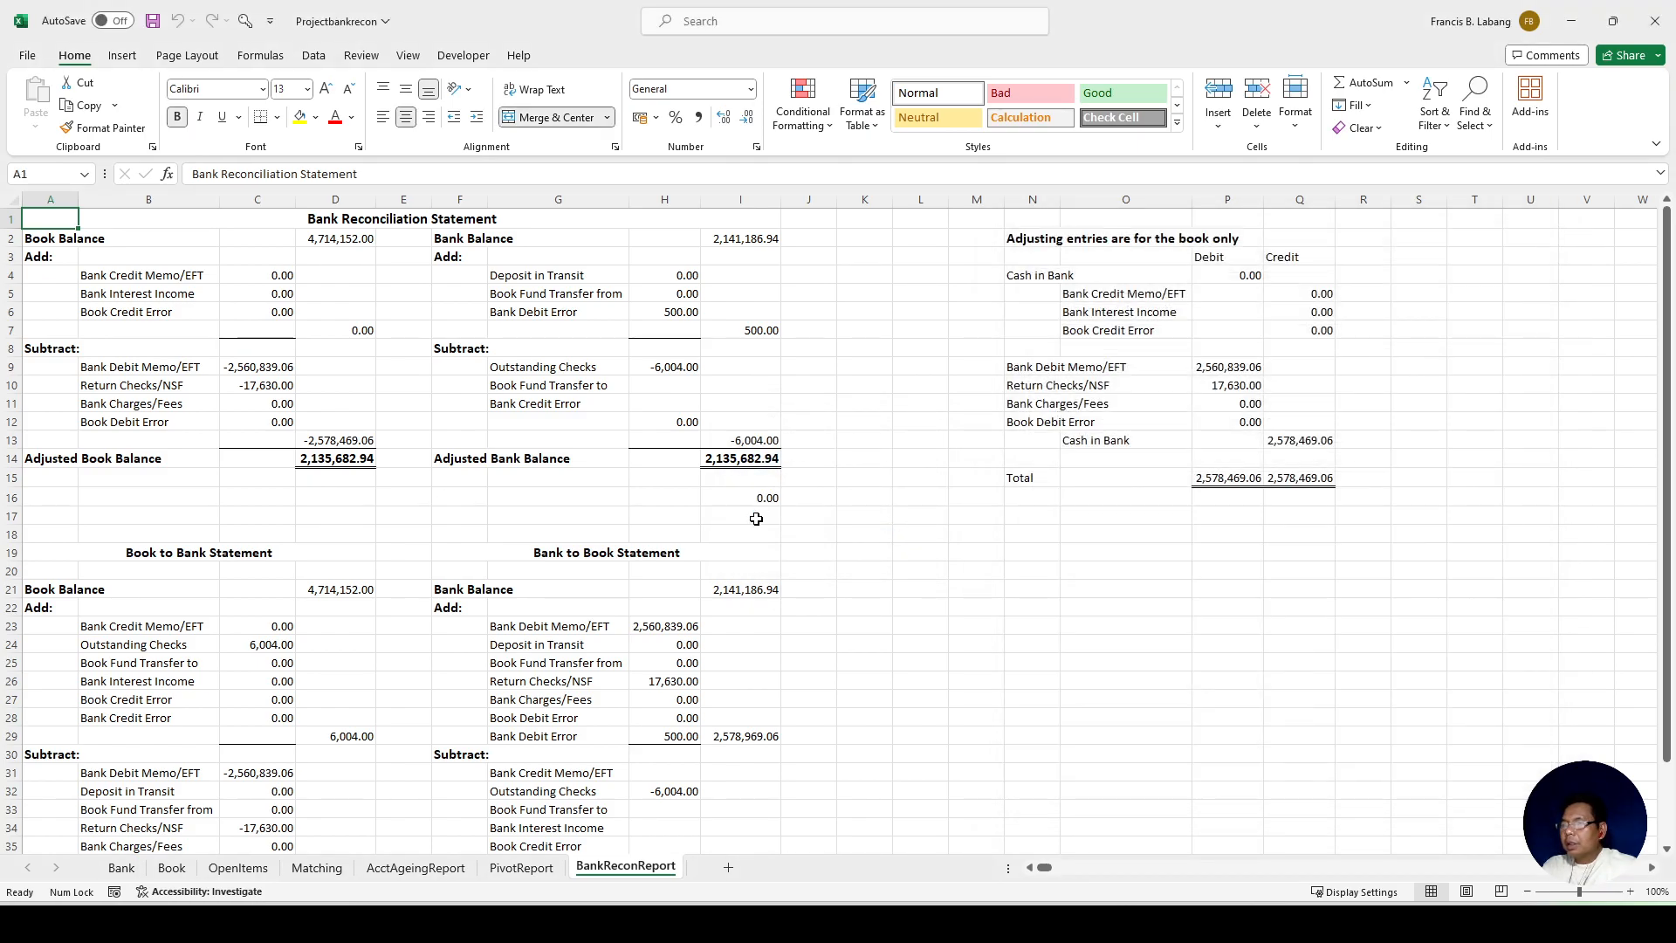
pyautogui.click(336, 458)
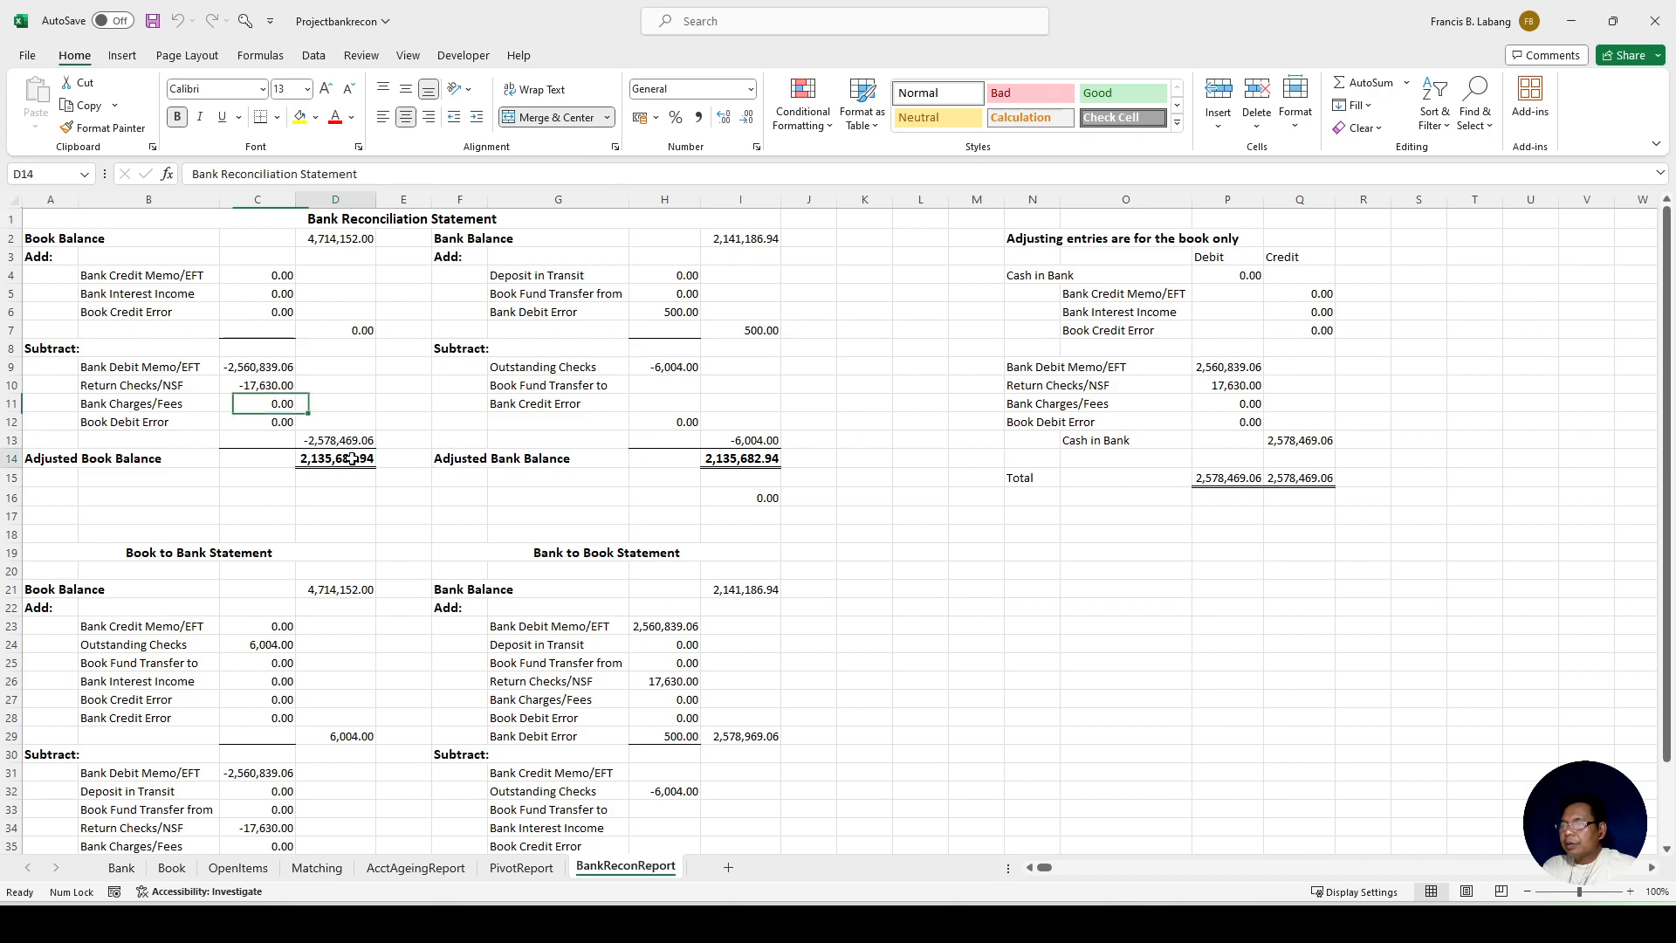
pyautogui.click(738, 458)
pyautogui.click(340, 456)
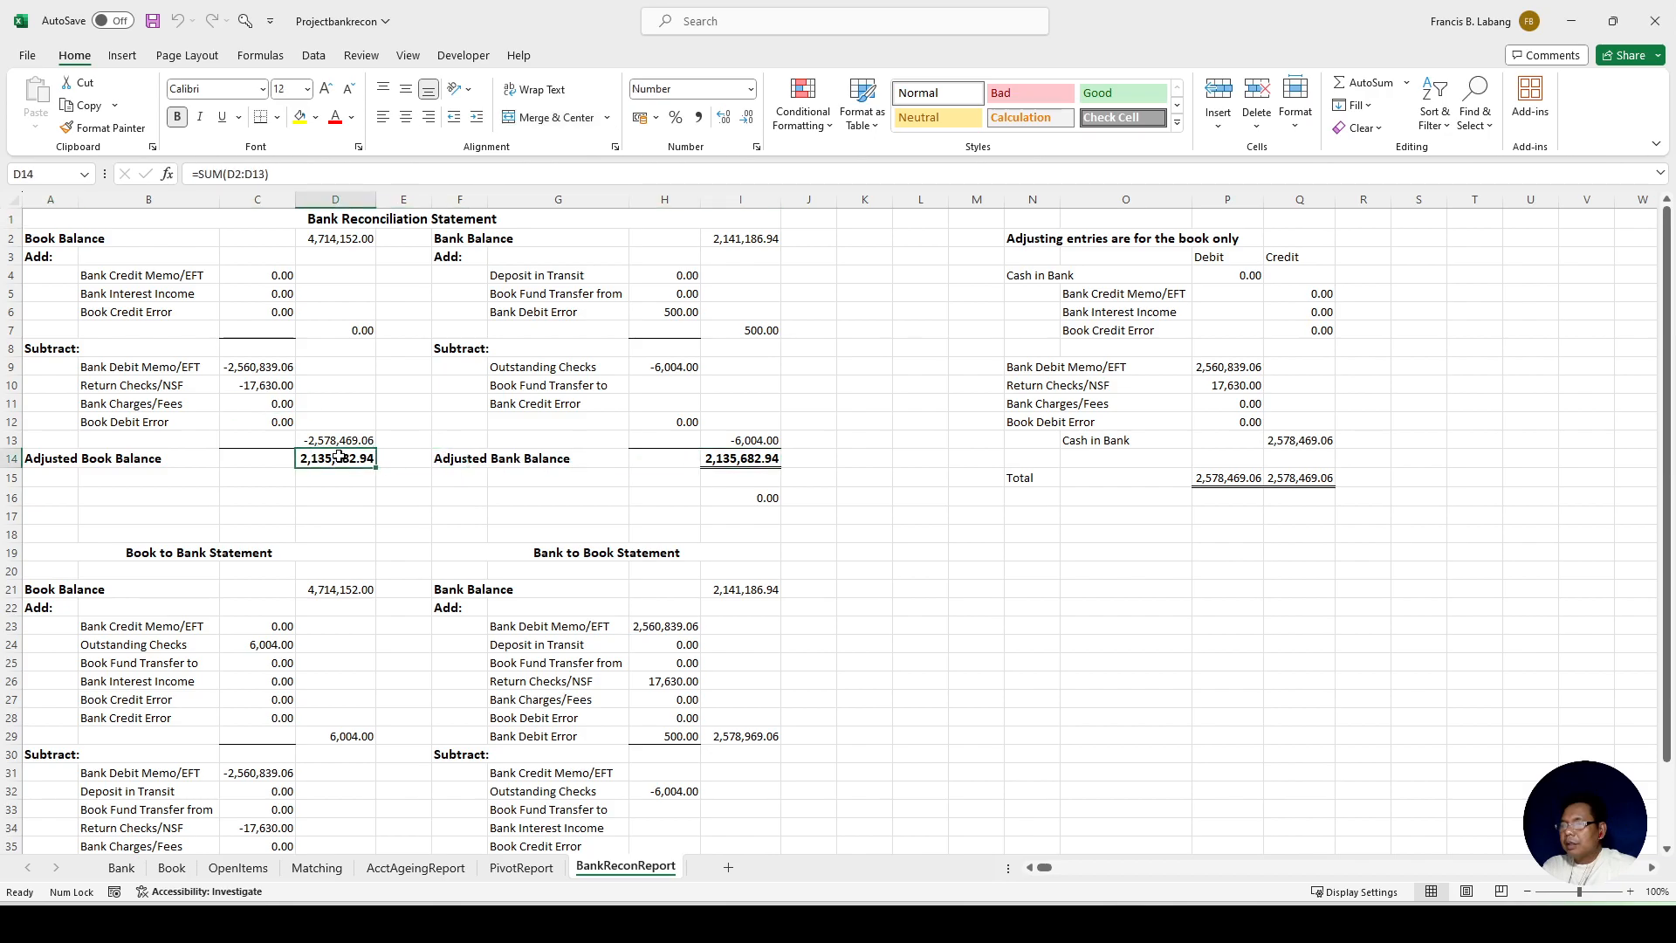
pyautogui.click(347, 245)
pyautogui.scroll(-3, 375, 523)
pyautogui.scroll(3, 376, 520)
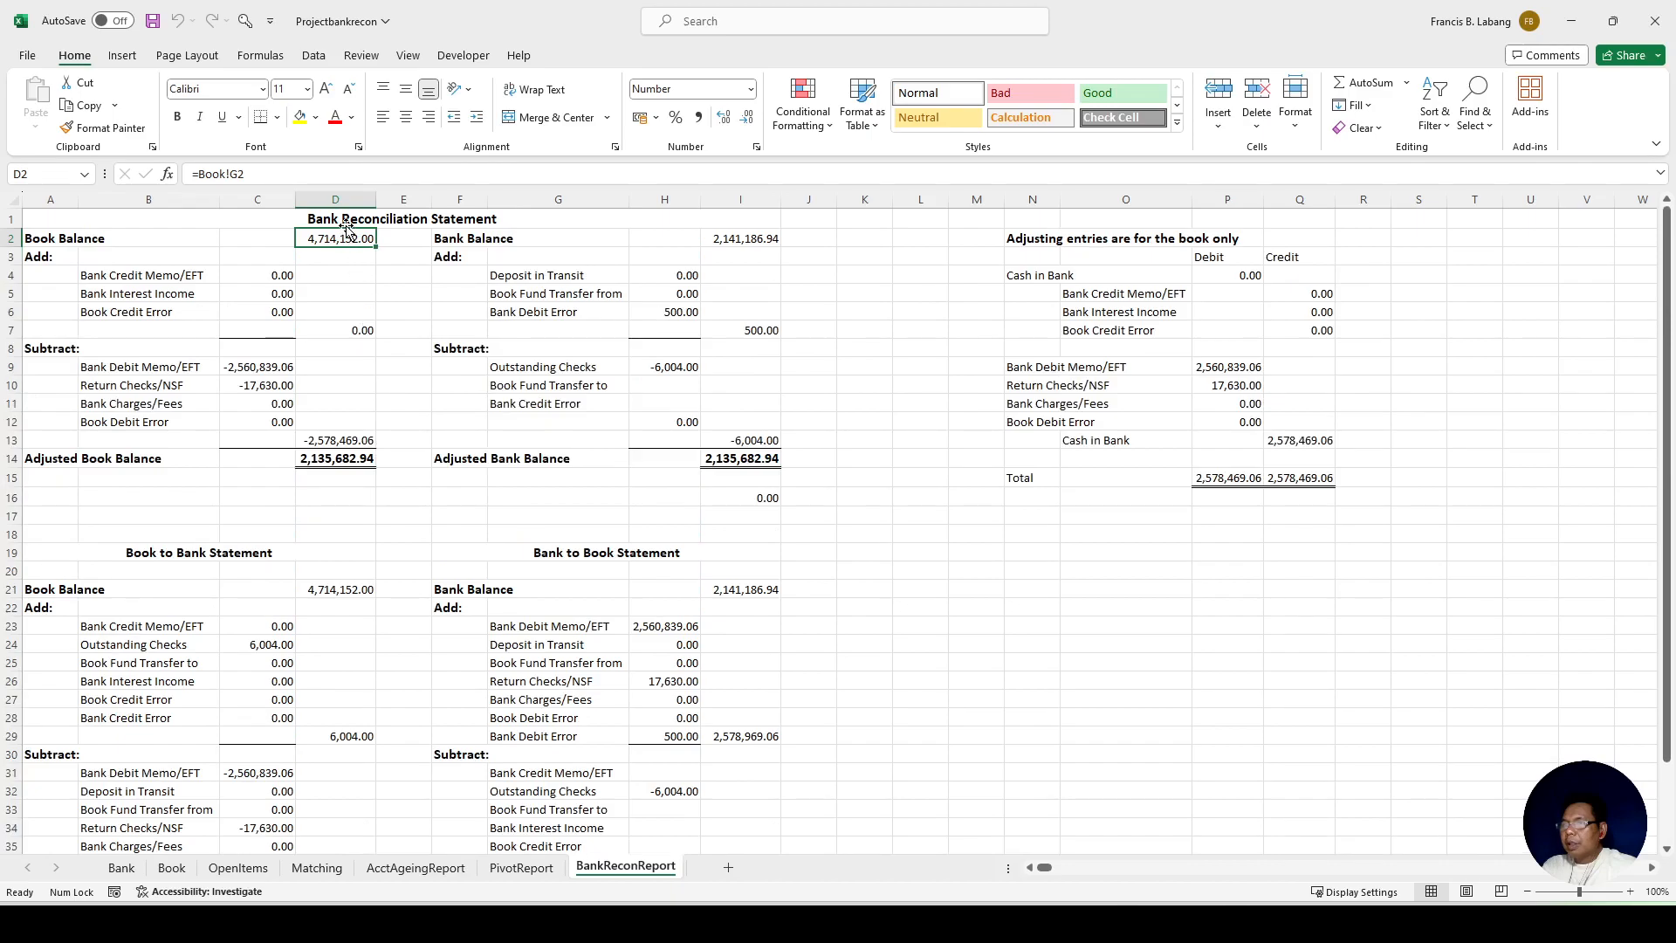
# Step: Compare the opening and ending balances of the Book to Bank Statement with those of the Bank to Book Statement
pyautogui.click(215, 556)
pyautogui.scroll(-1, 220, 552)
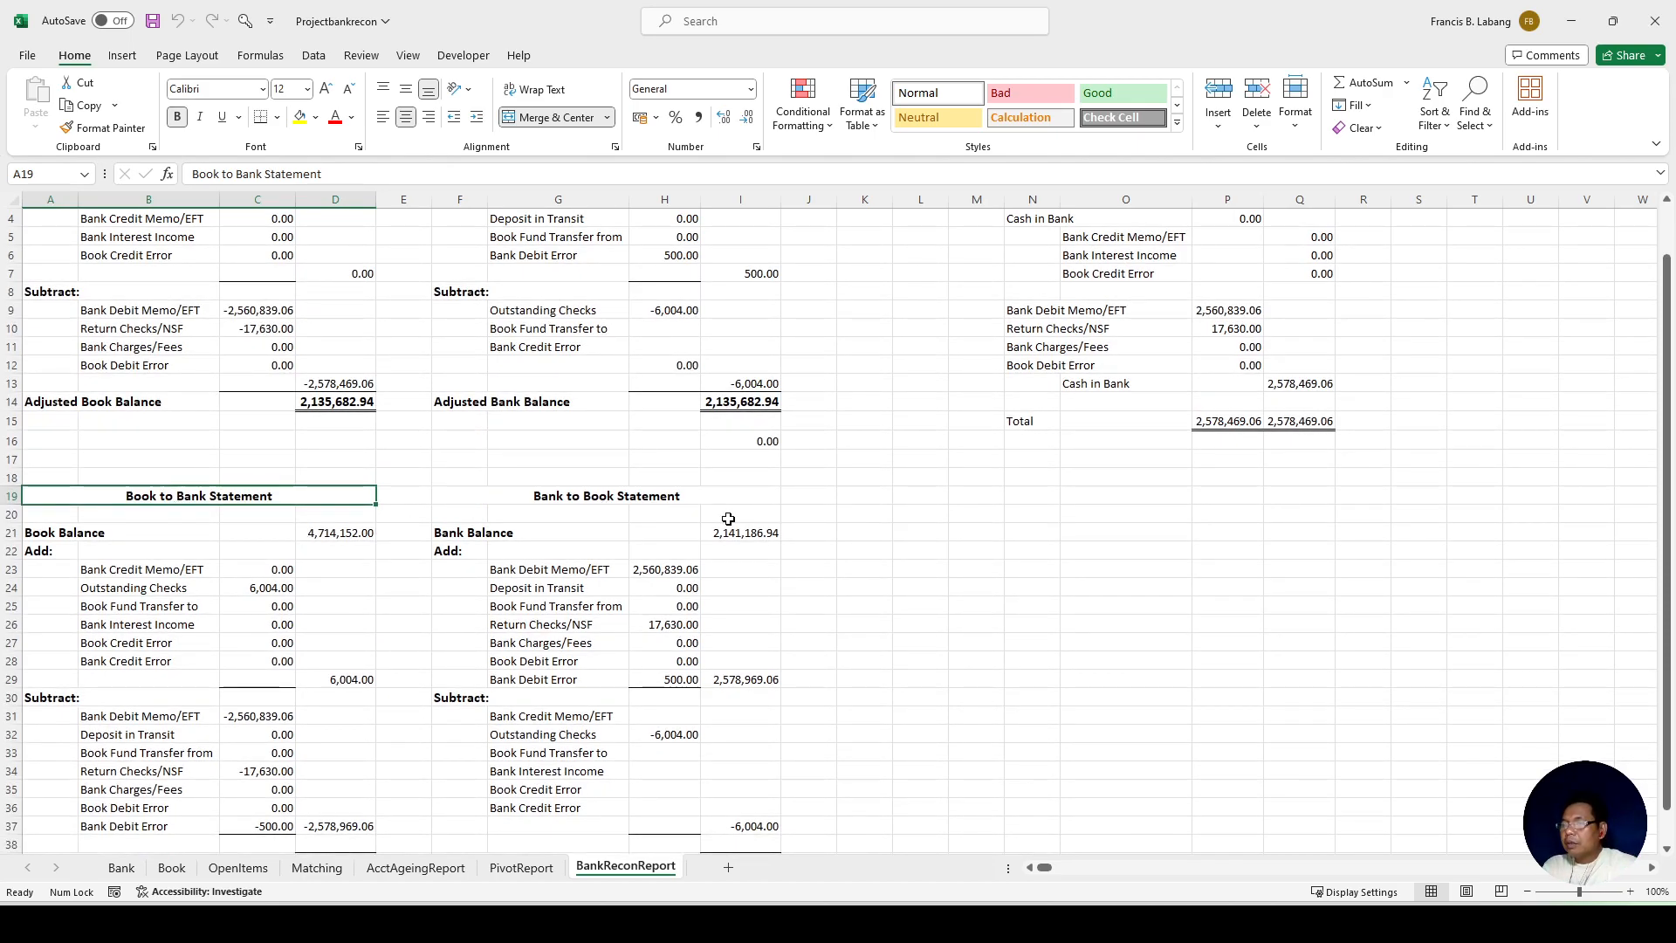
pyautogui.scroll(-3, 728, 518)
pyautogui.click(336, 369)
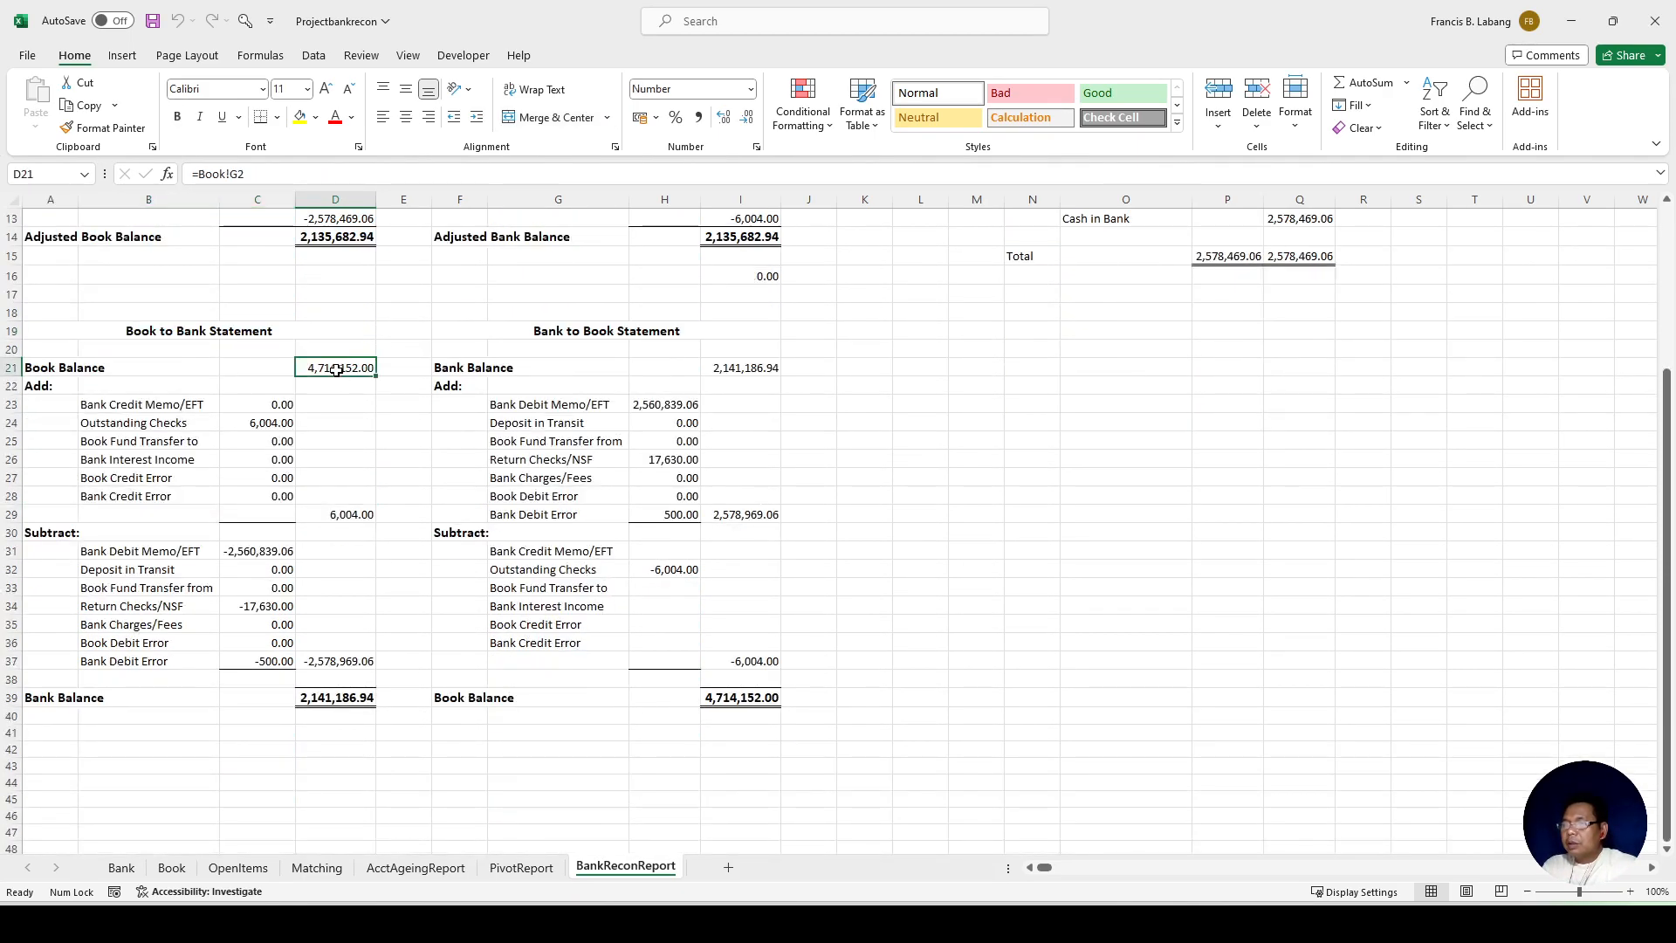
pyautogui.click(765, 704)
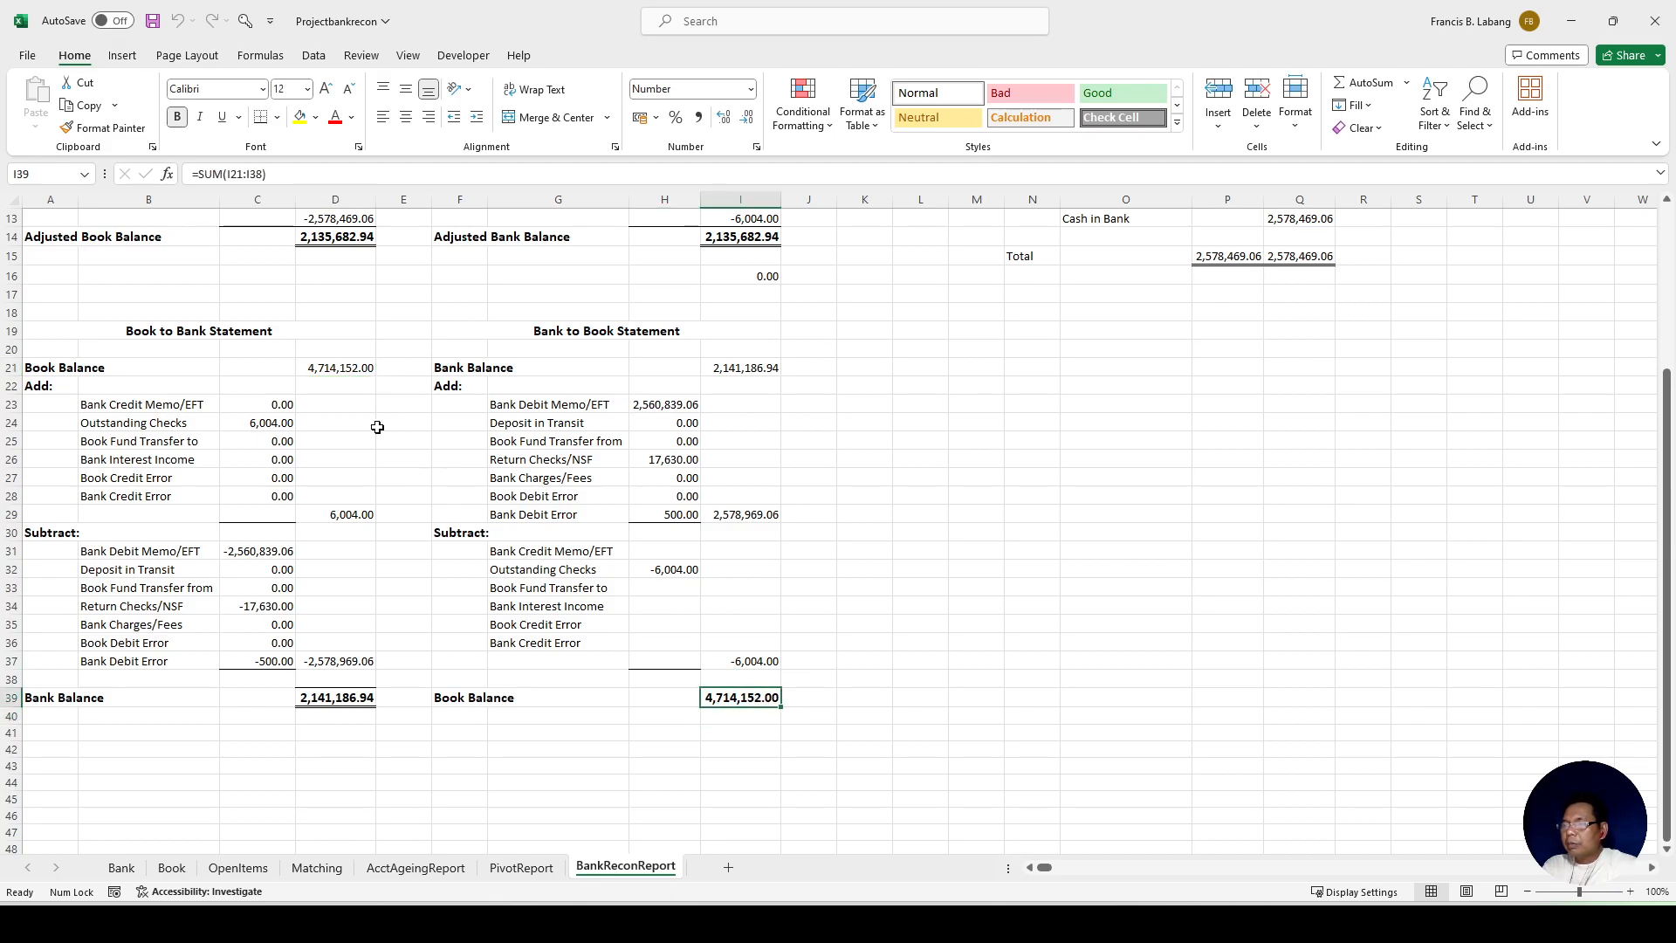
pyautogui.click(348, 355)
pyautogui.click(748, 692)
pyautogui.click(768, 370)
pyautogui.click(340, 696)
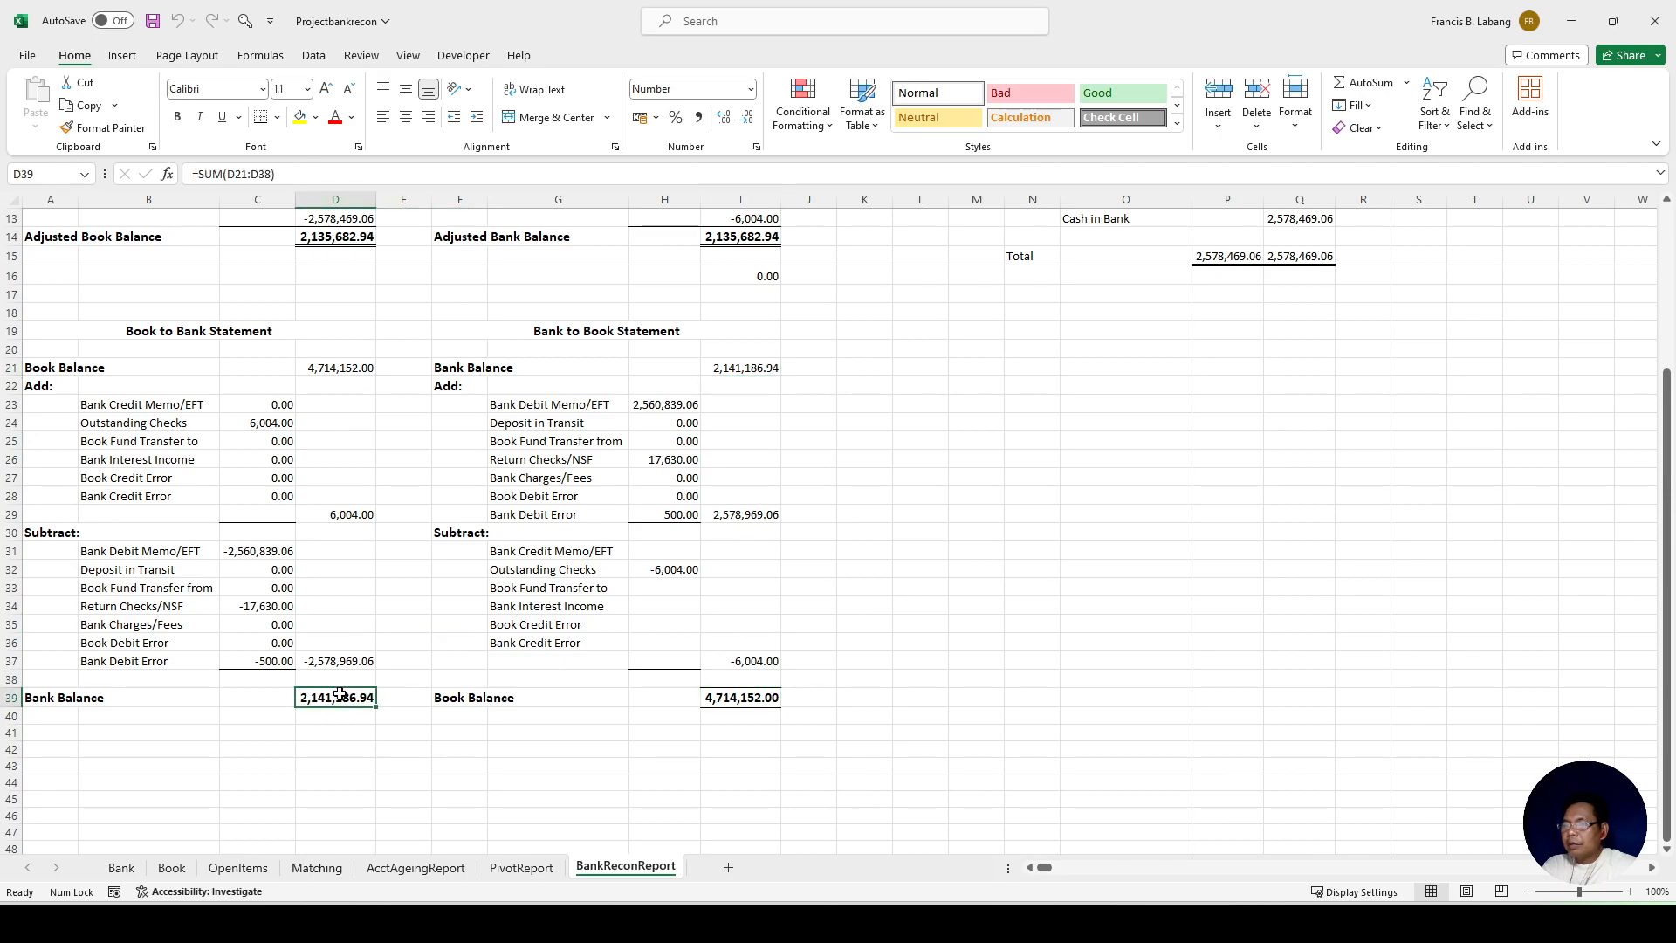
# Step: Compare the Bank Debit Memo/EFT and Return Checks/NSF adjusting entries with the reconciliation statement and examine its Bank Debit Error line
pyautogui.scroll(4, 895, 672)
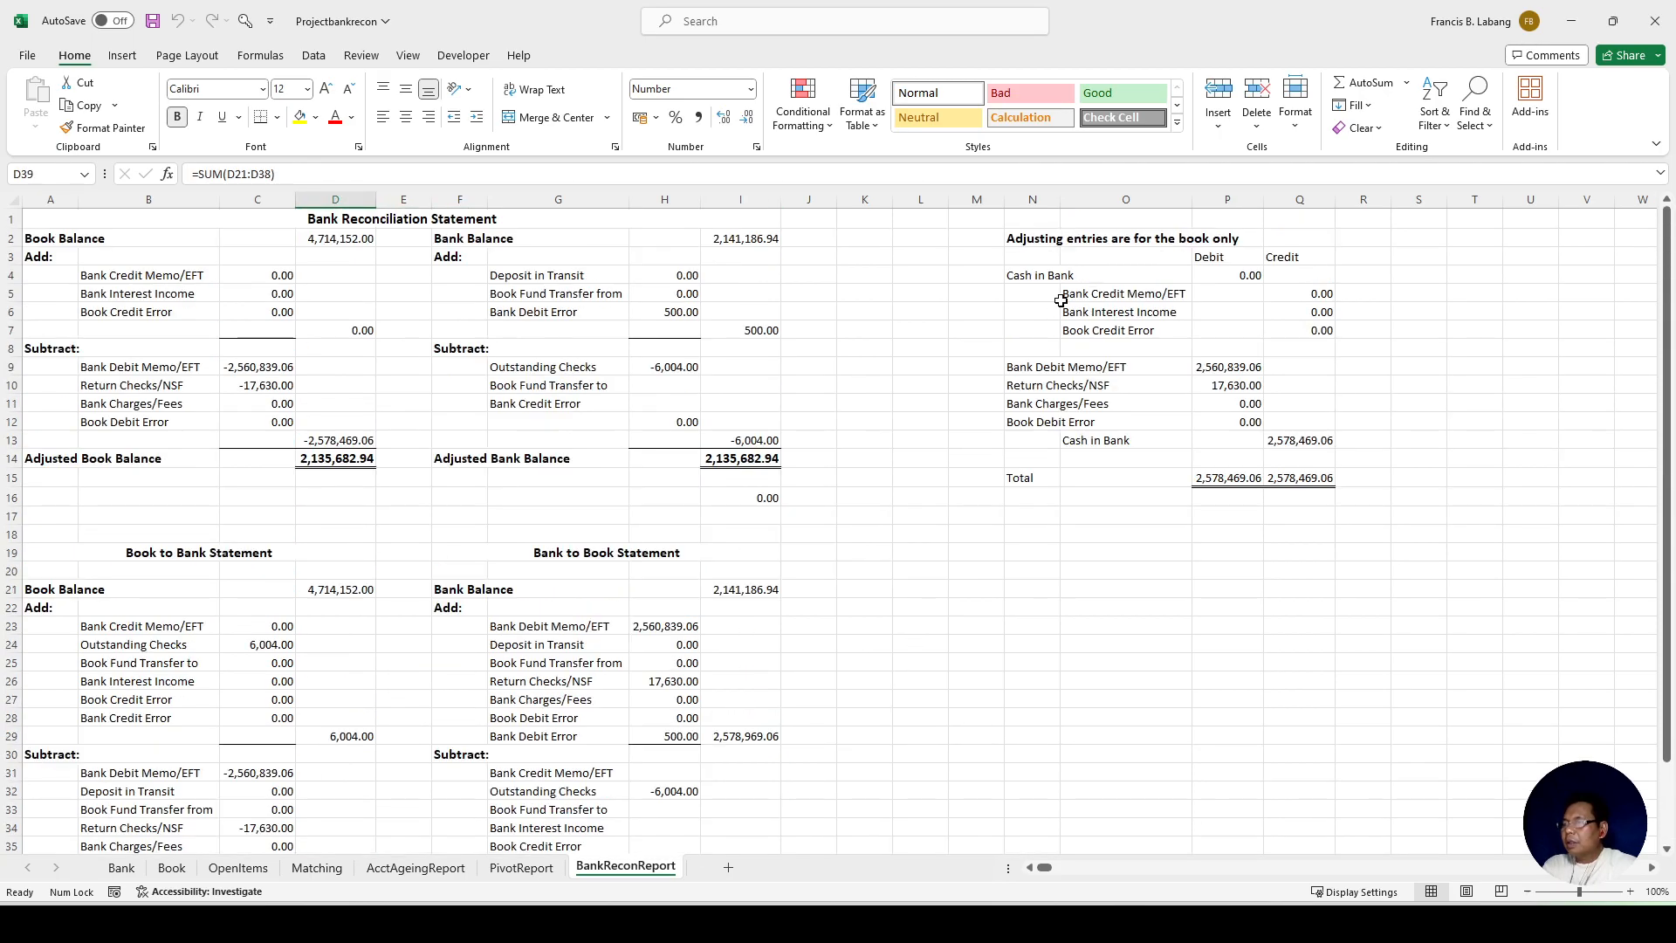
pyautogui.click(1047, 368)
pyautogui.click(1238, 366)
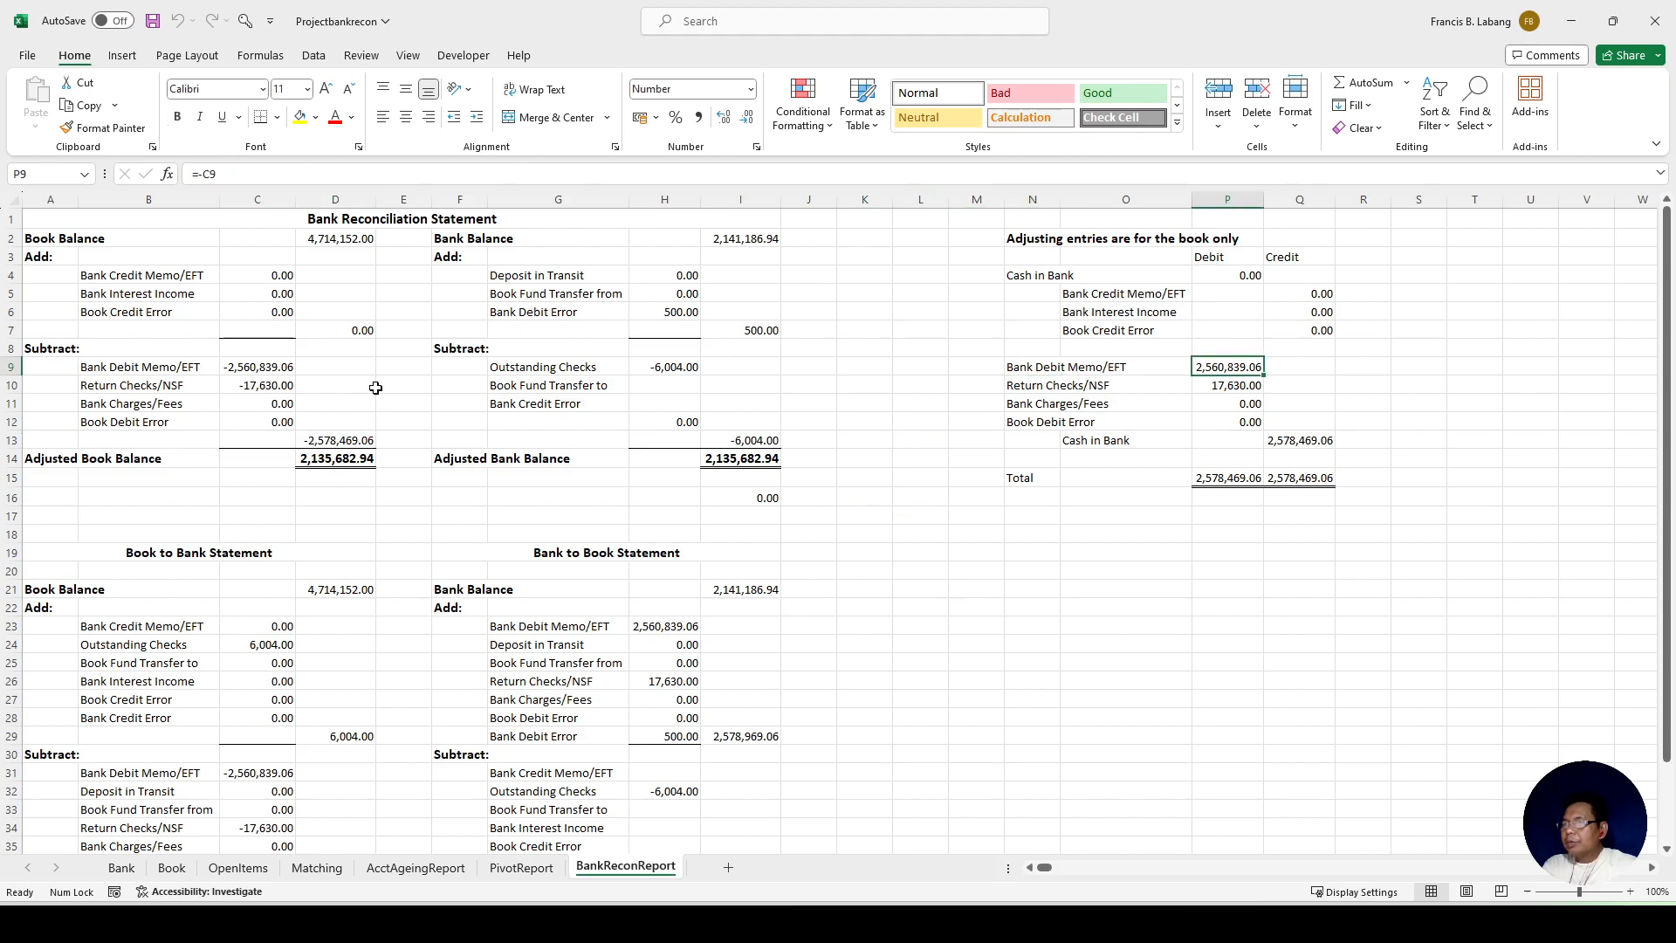
pyautogui.click(244, 367)
pyautogui.click(1230, 385)
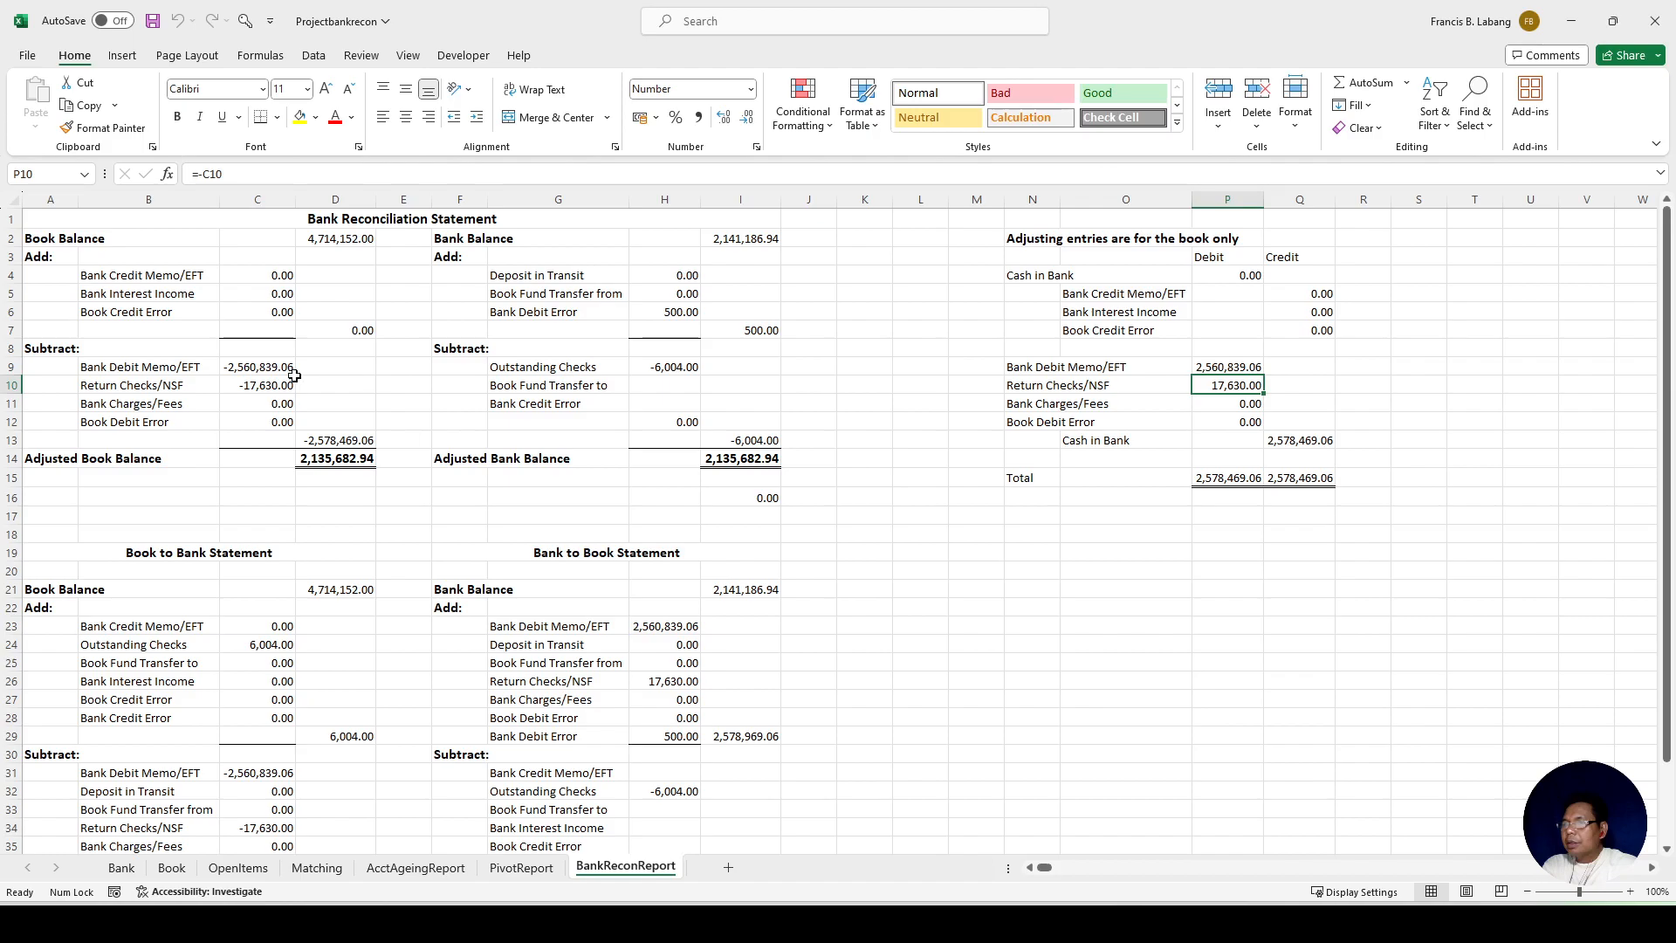
pyautogui.click(260, 384)
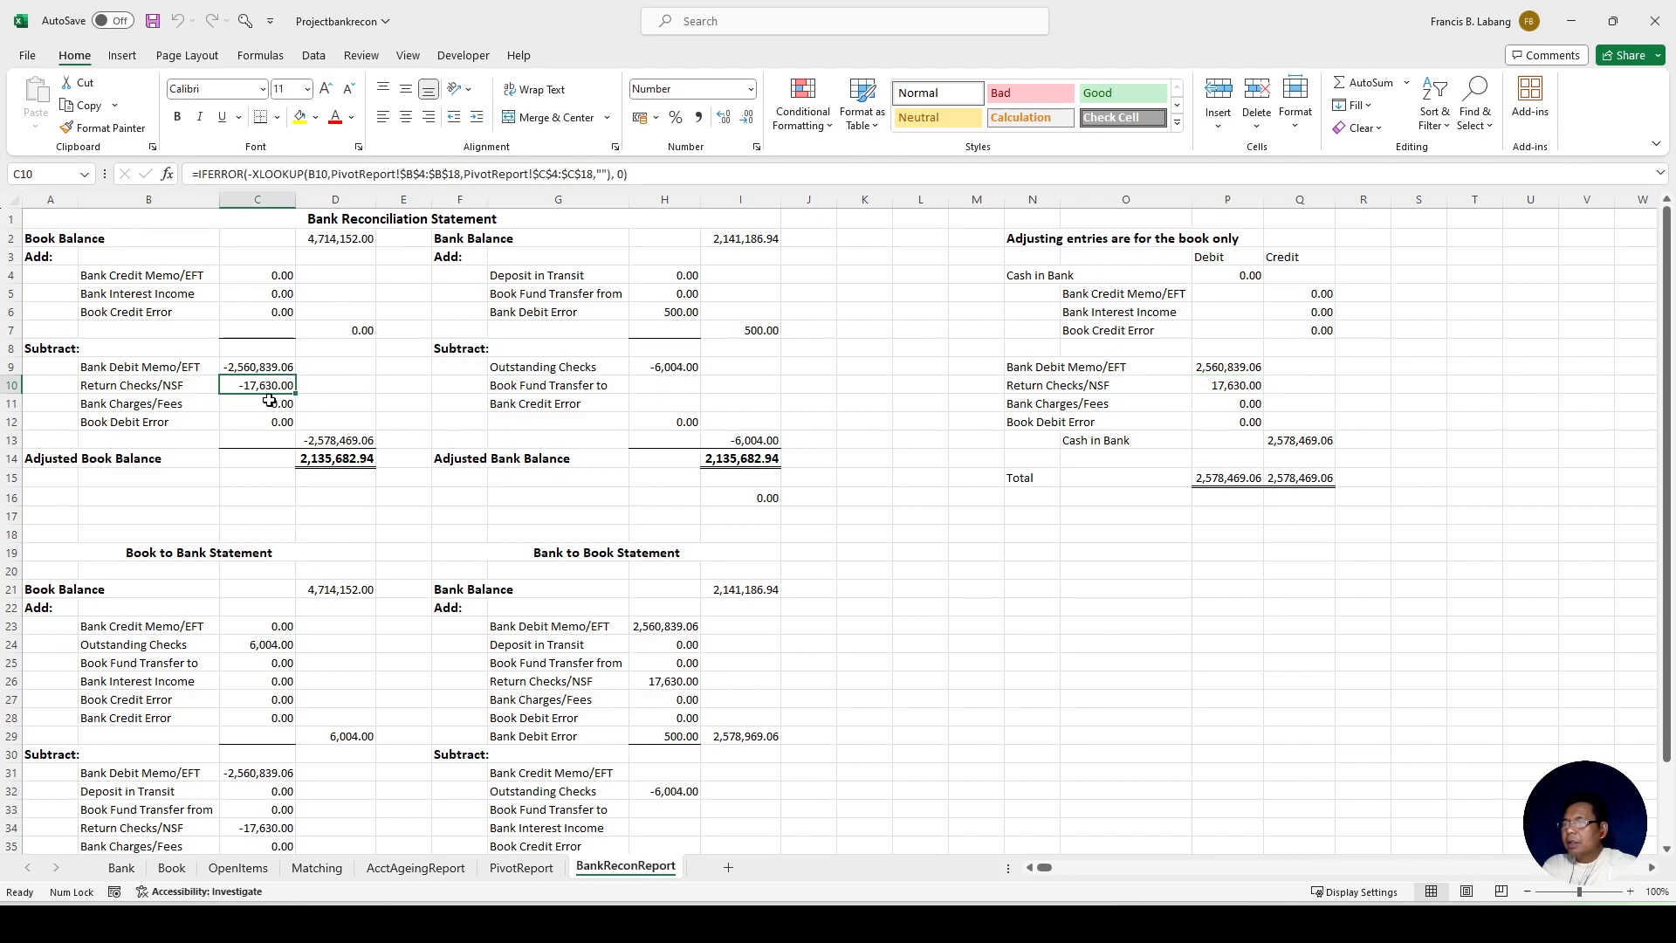
pyautogui.click(1128, 332)
pyautogui.click(668, 314)
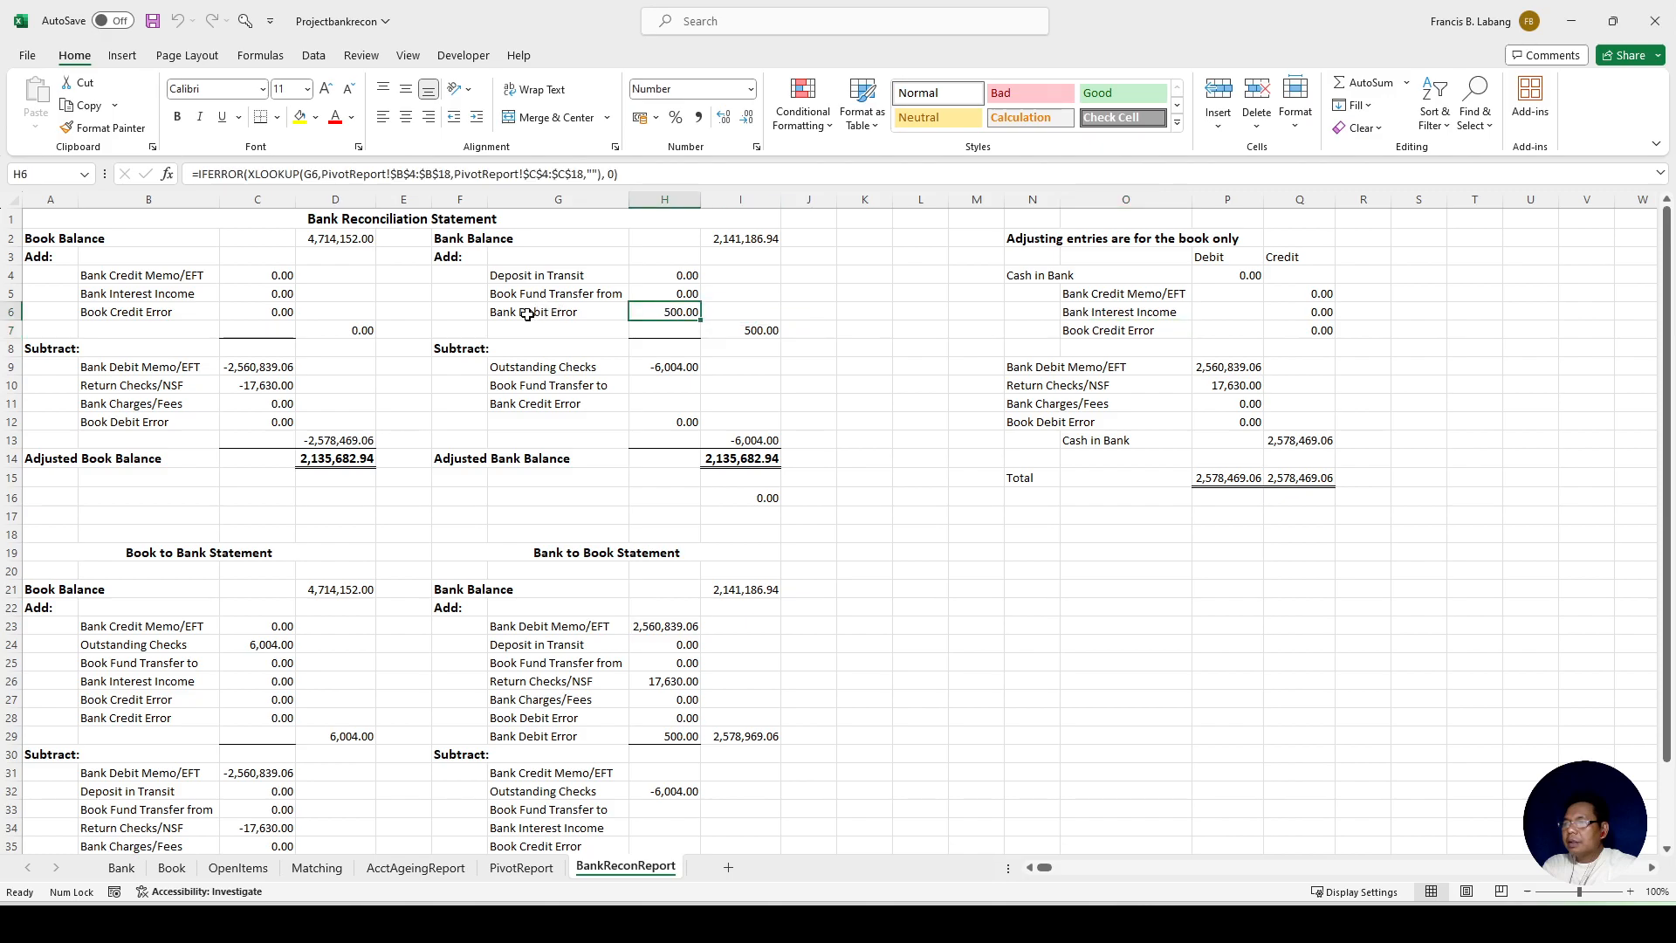
pyautogui.click(582, 314)
pyautogui.moveTo(583, 313); pyautogui.dragTo(672, 311)
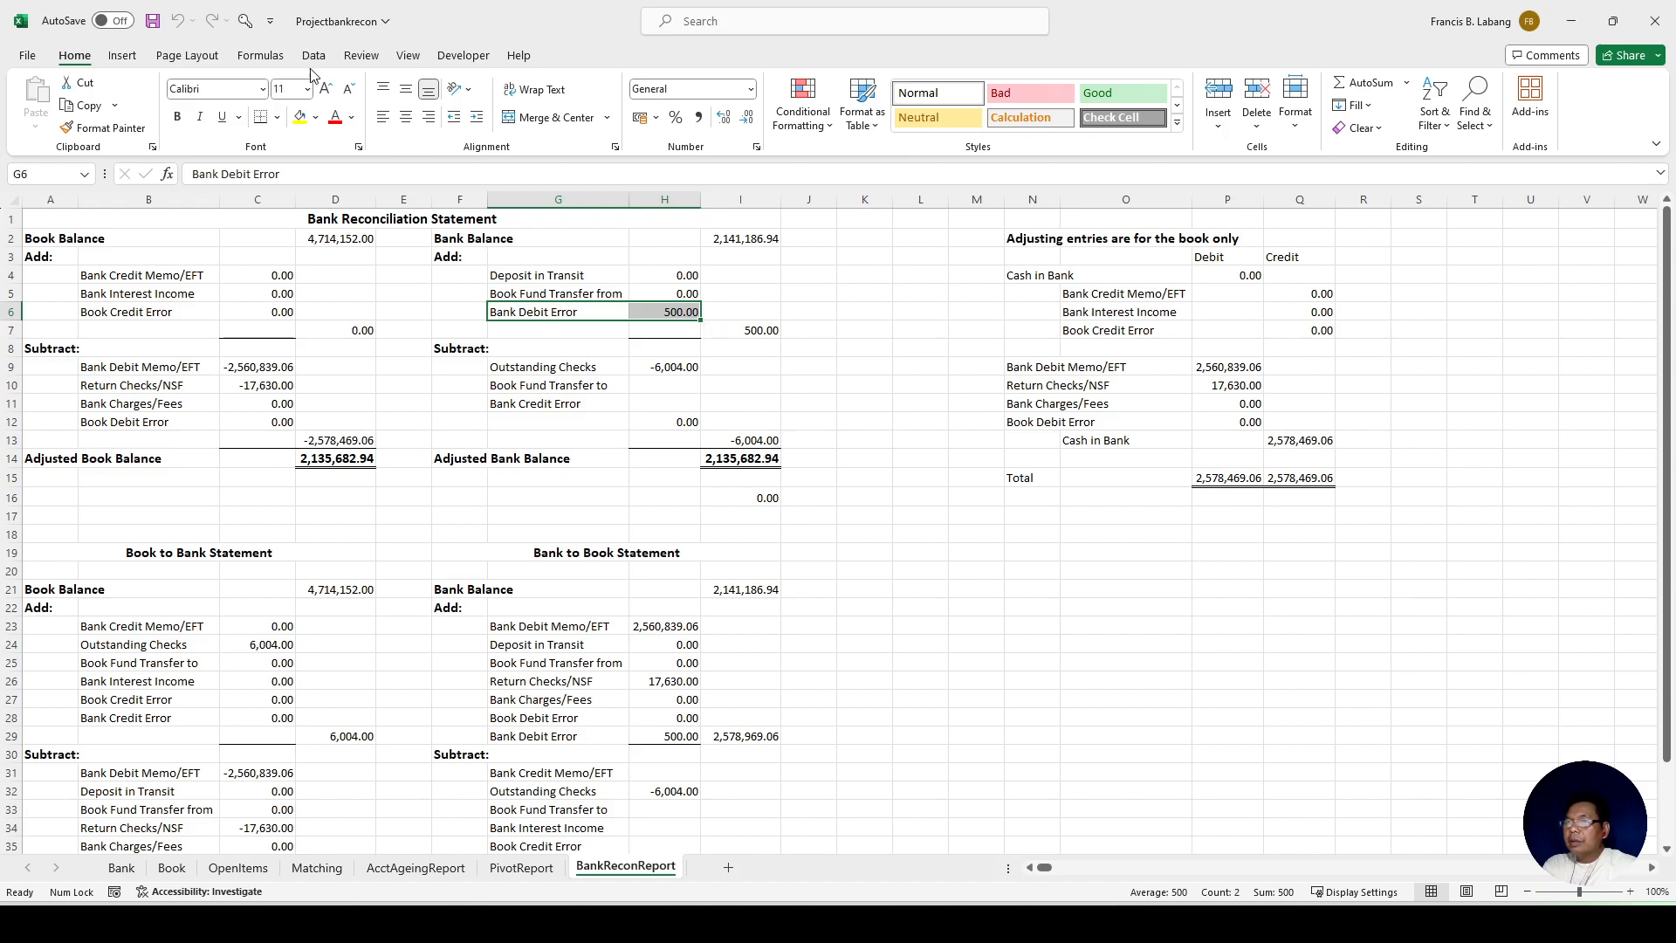
# Step: Remove the generated reconciliation reports with Undo Recon in the Recon Tools, then close the dialog
pyautogui.click(252, 26)
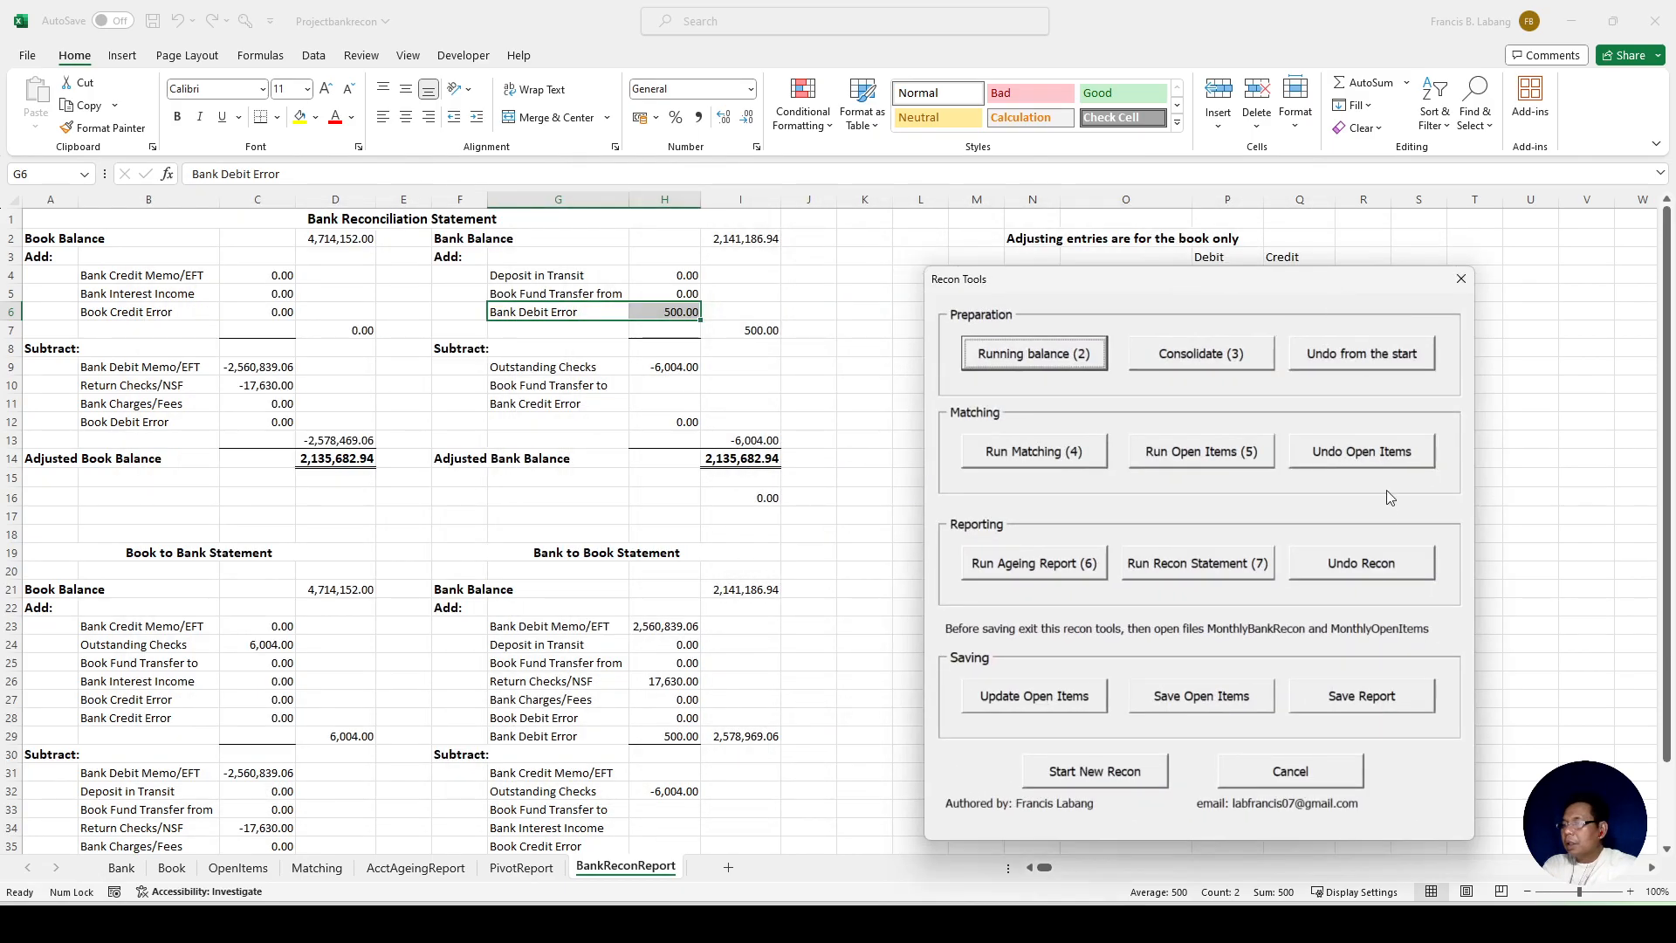
pyautogui.click(1382, 567)
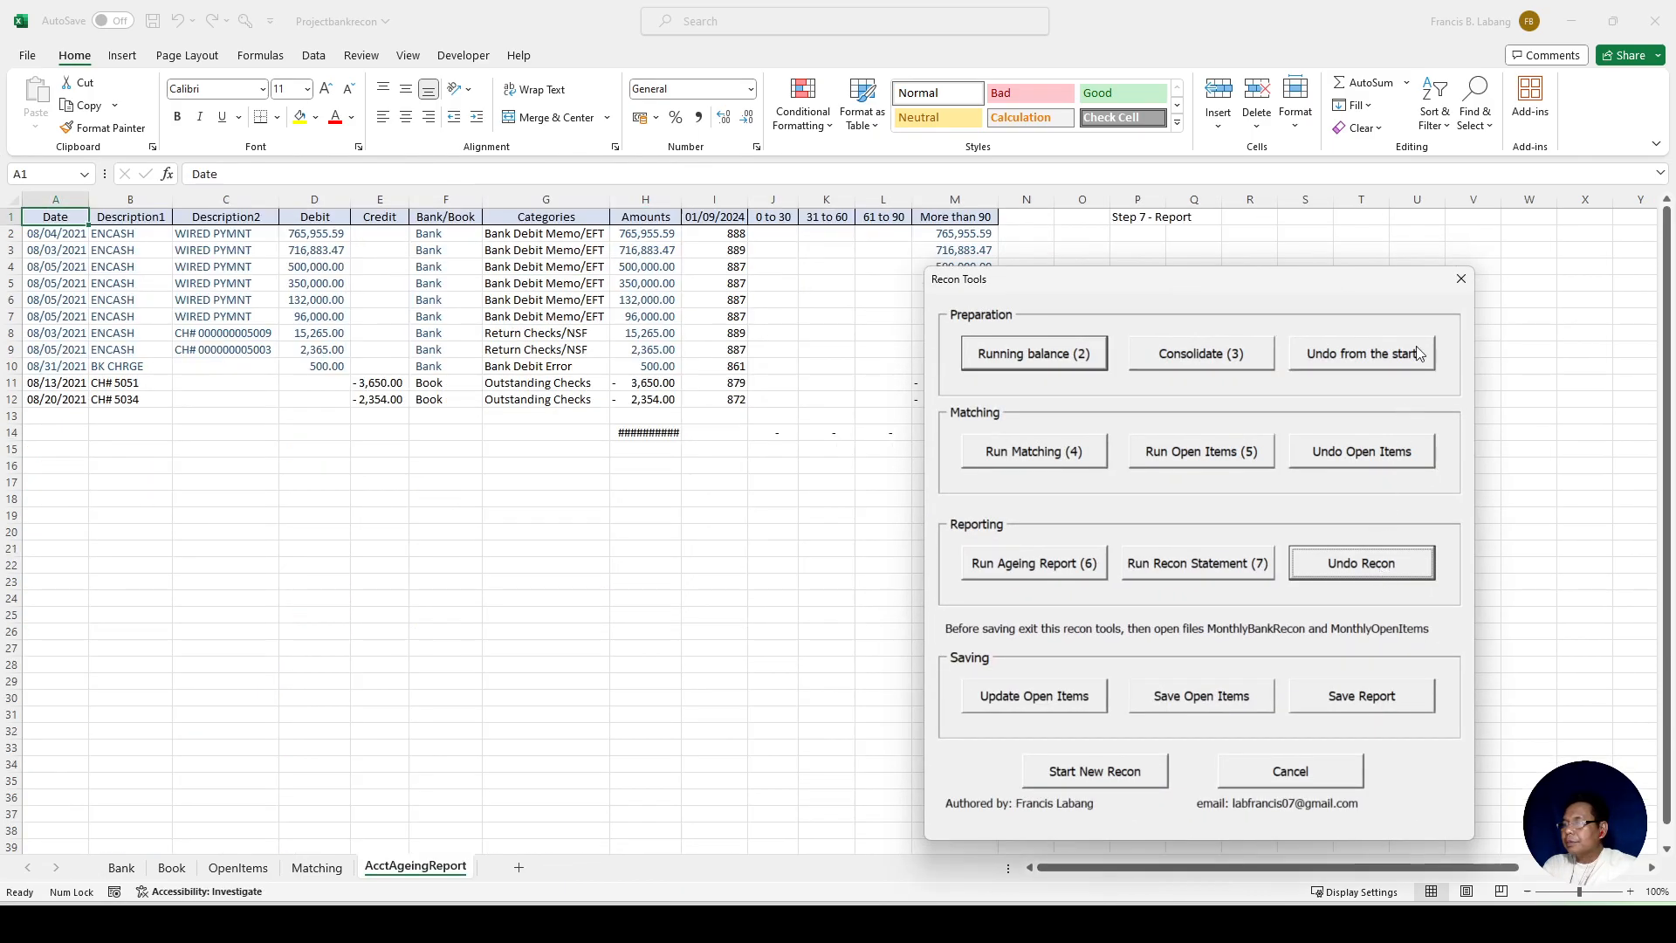
pyautogui.click(1461, 279)
# Step: Change the category of the BK CHRGE entry in G10 to Bank Charges/Fees
pyautogui.click(275, 368)
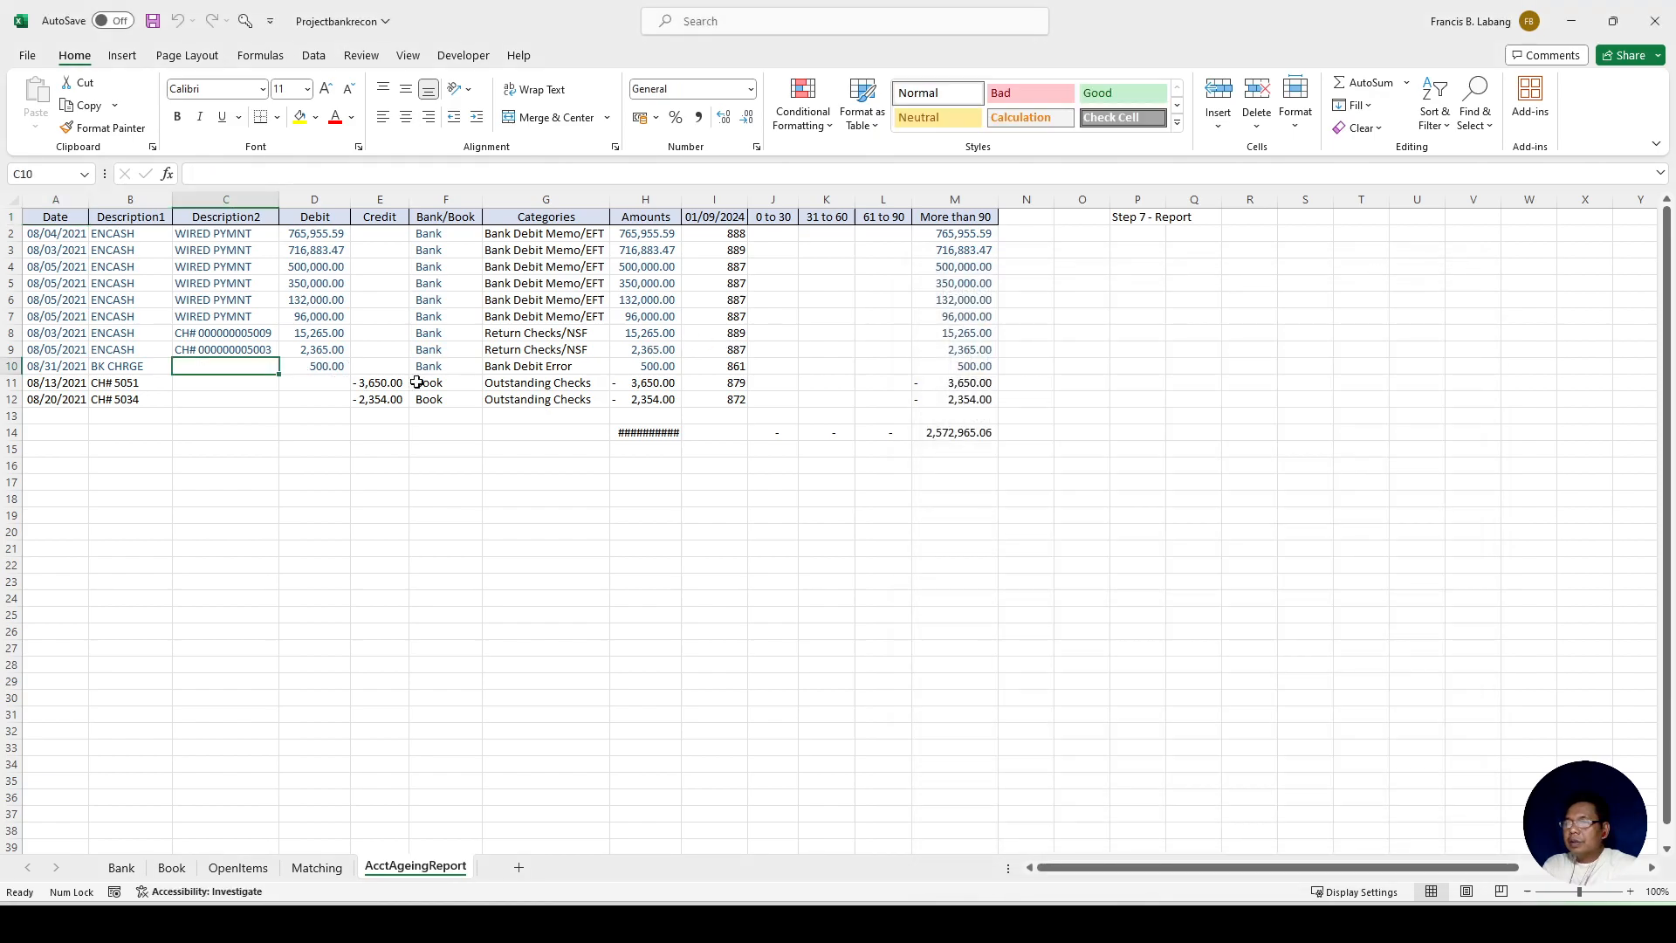
pyautogui.click(556, 369)
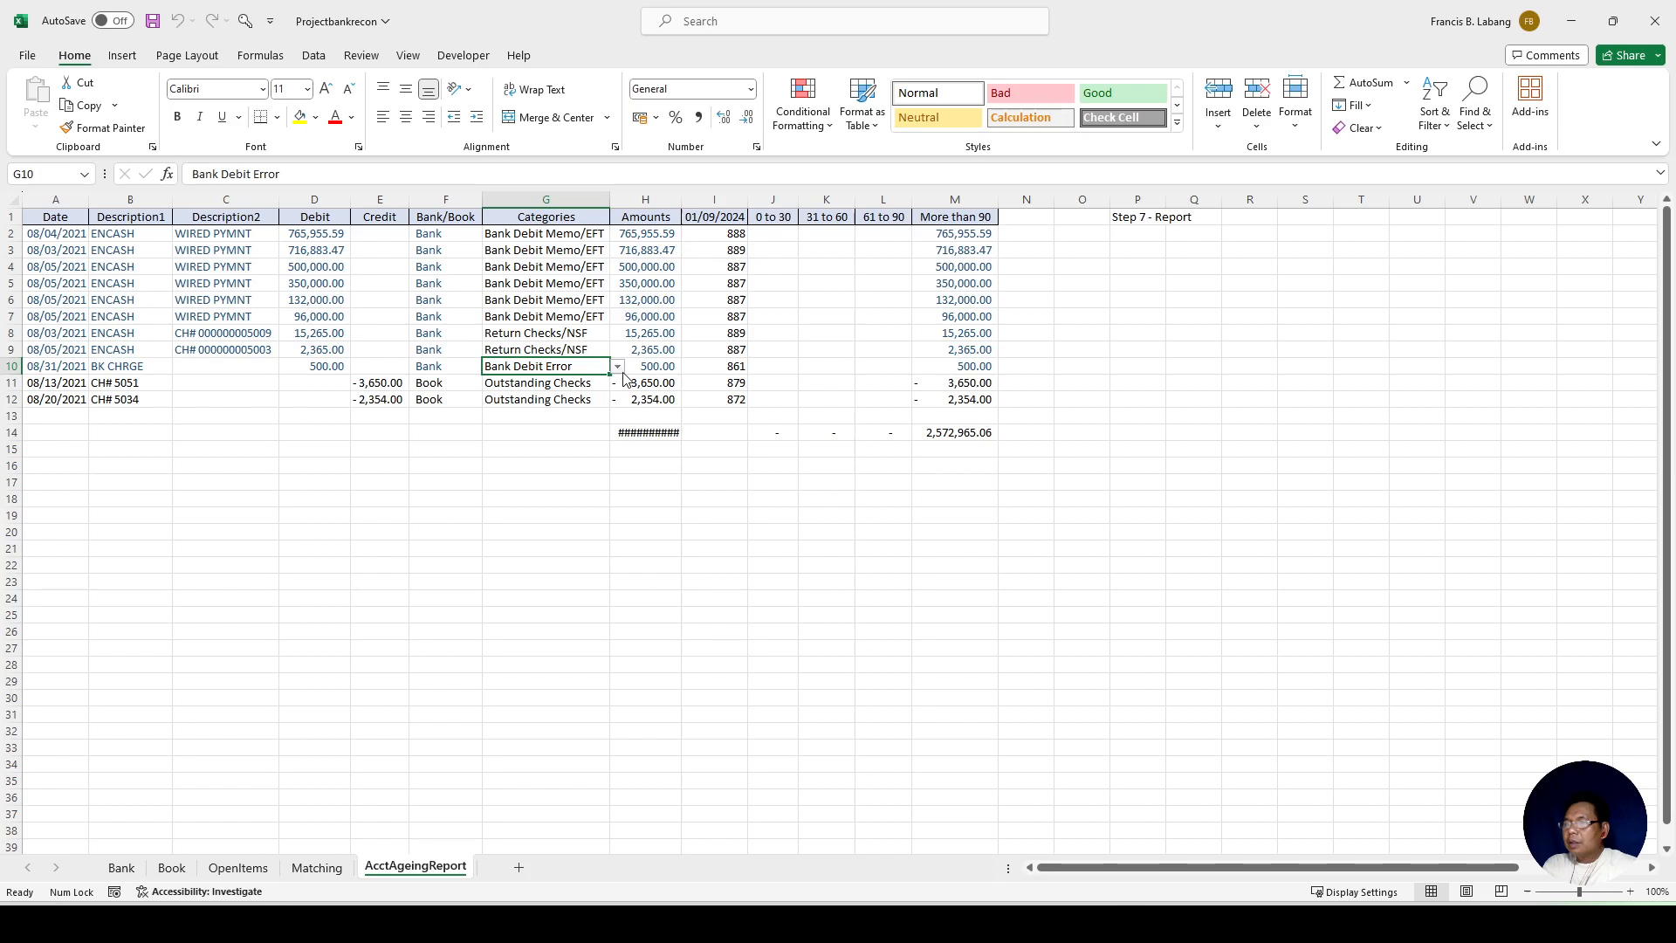
pyautogui.click(617, 365)
pyautogui.click(580, 413)
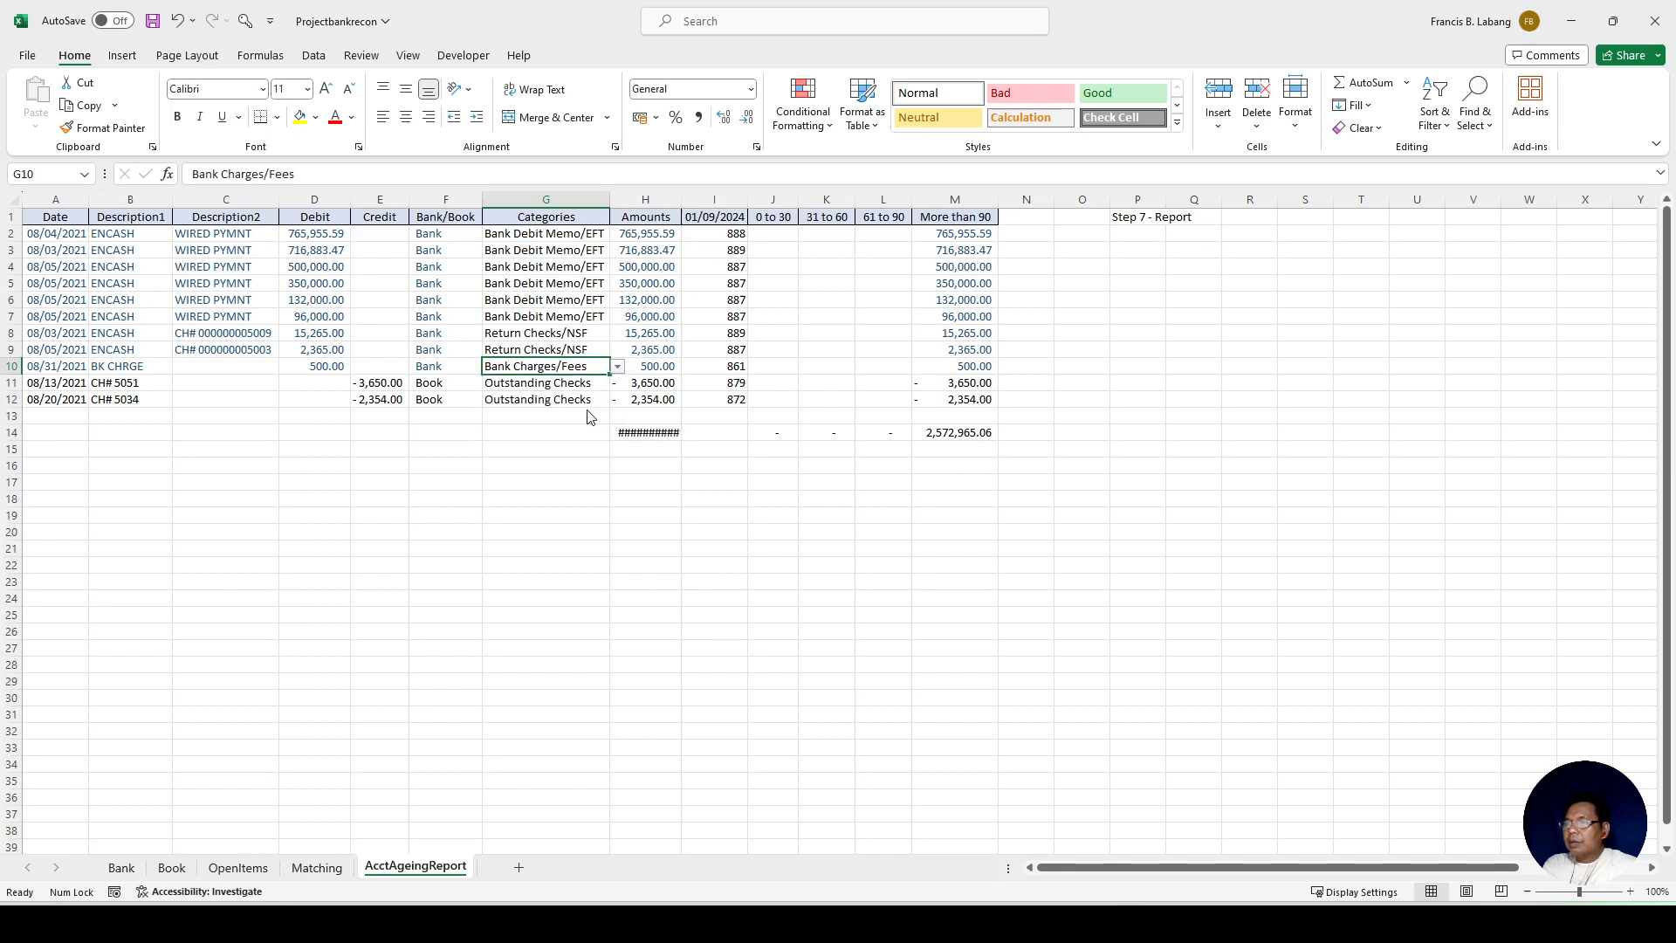
pyautogui.click(653, 497)
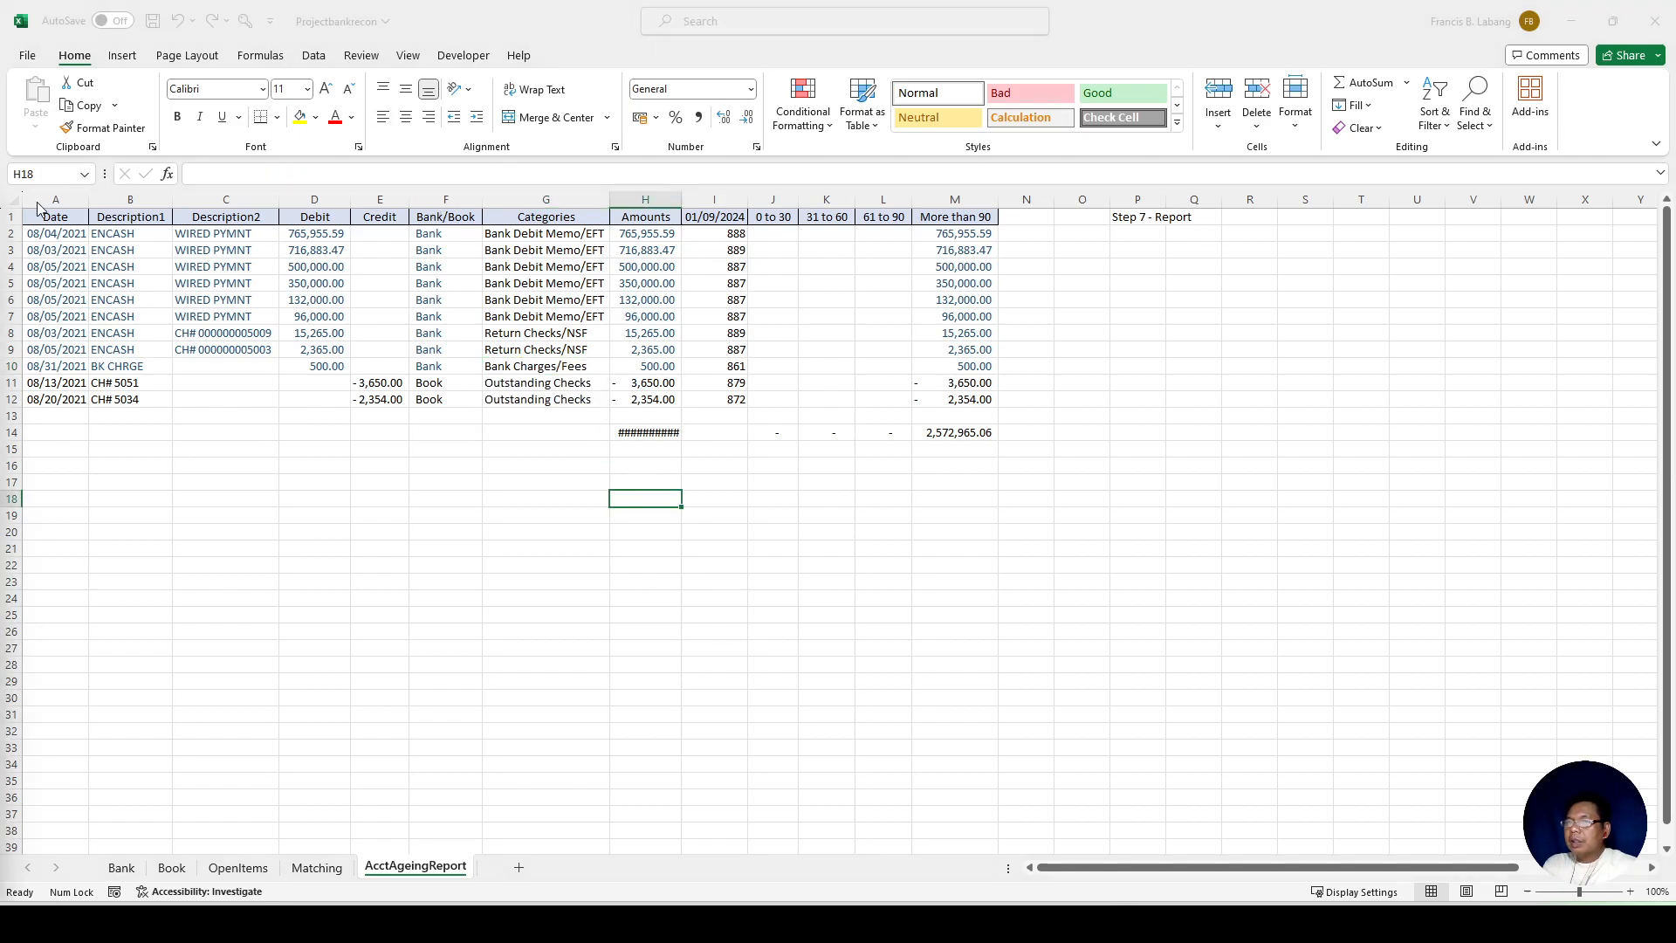
# Step: Run Recon Statement (7) from the Recon Tools again, acknowledge the report message and close the dialog
pyautogui.moveTo(1326, 224); pyautogui.dragTo(1392, 216)
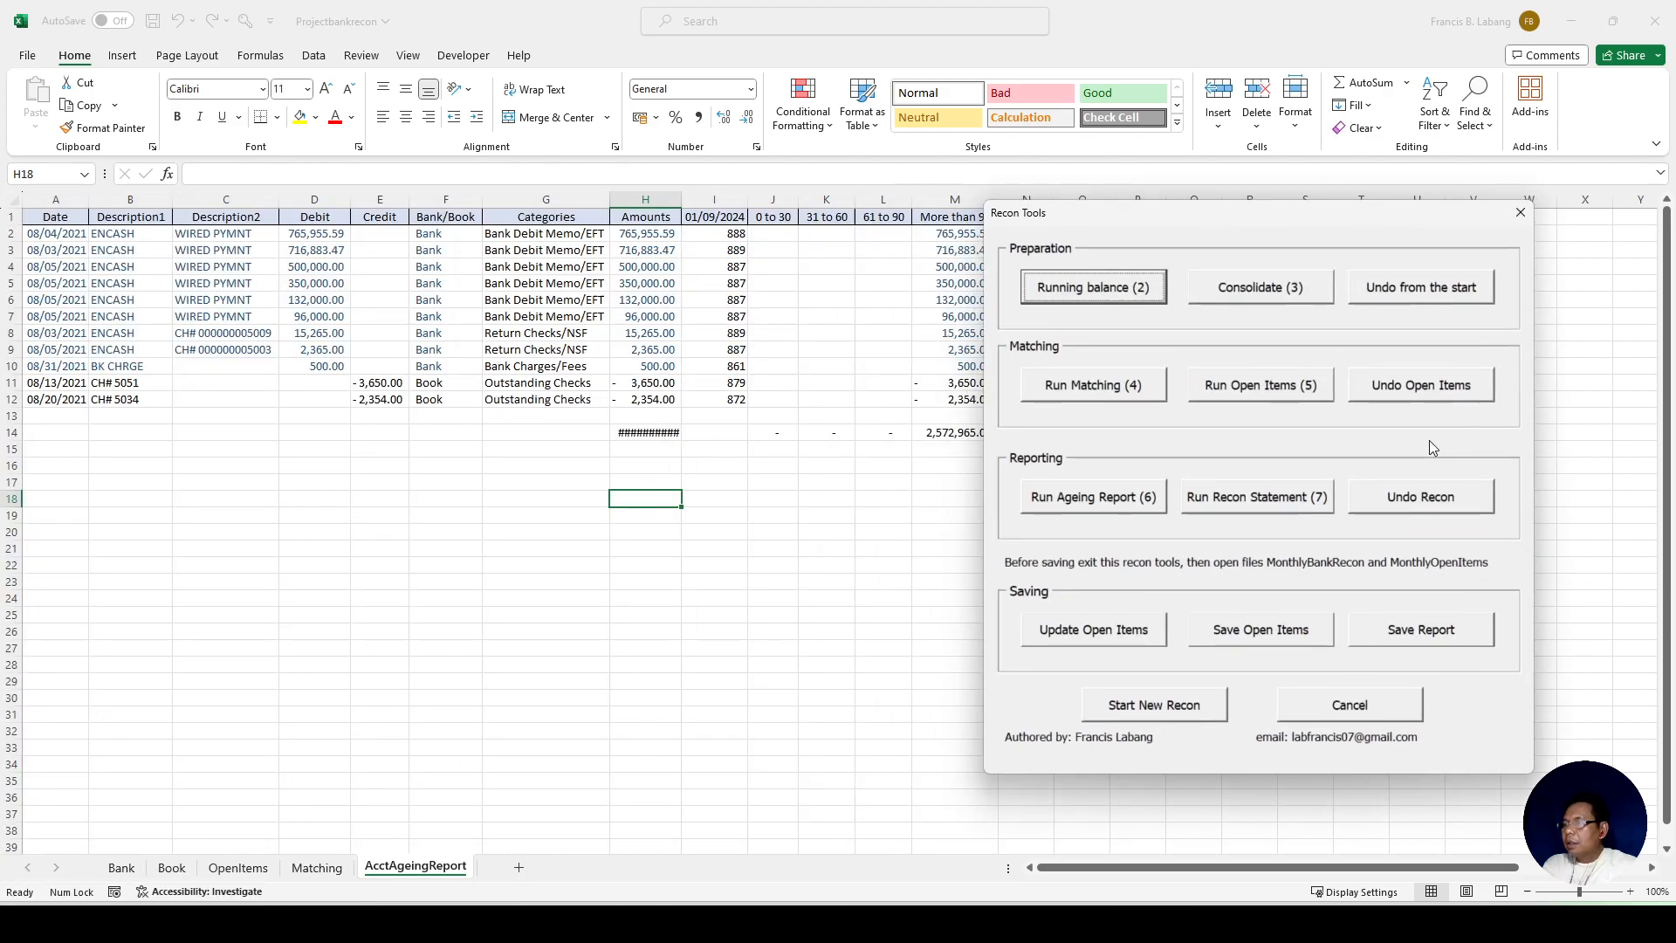
pyautogui.click(1268, 499)
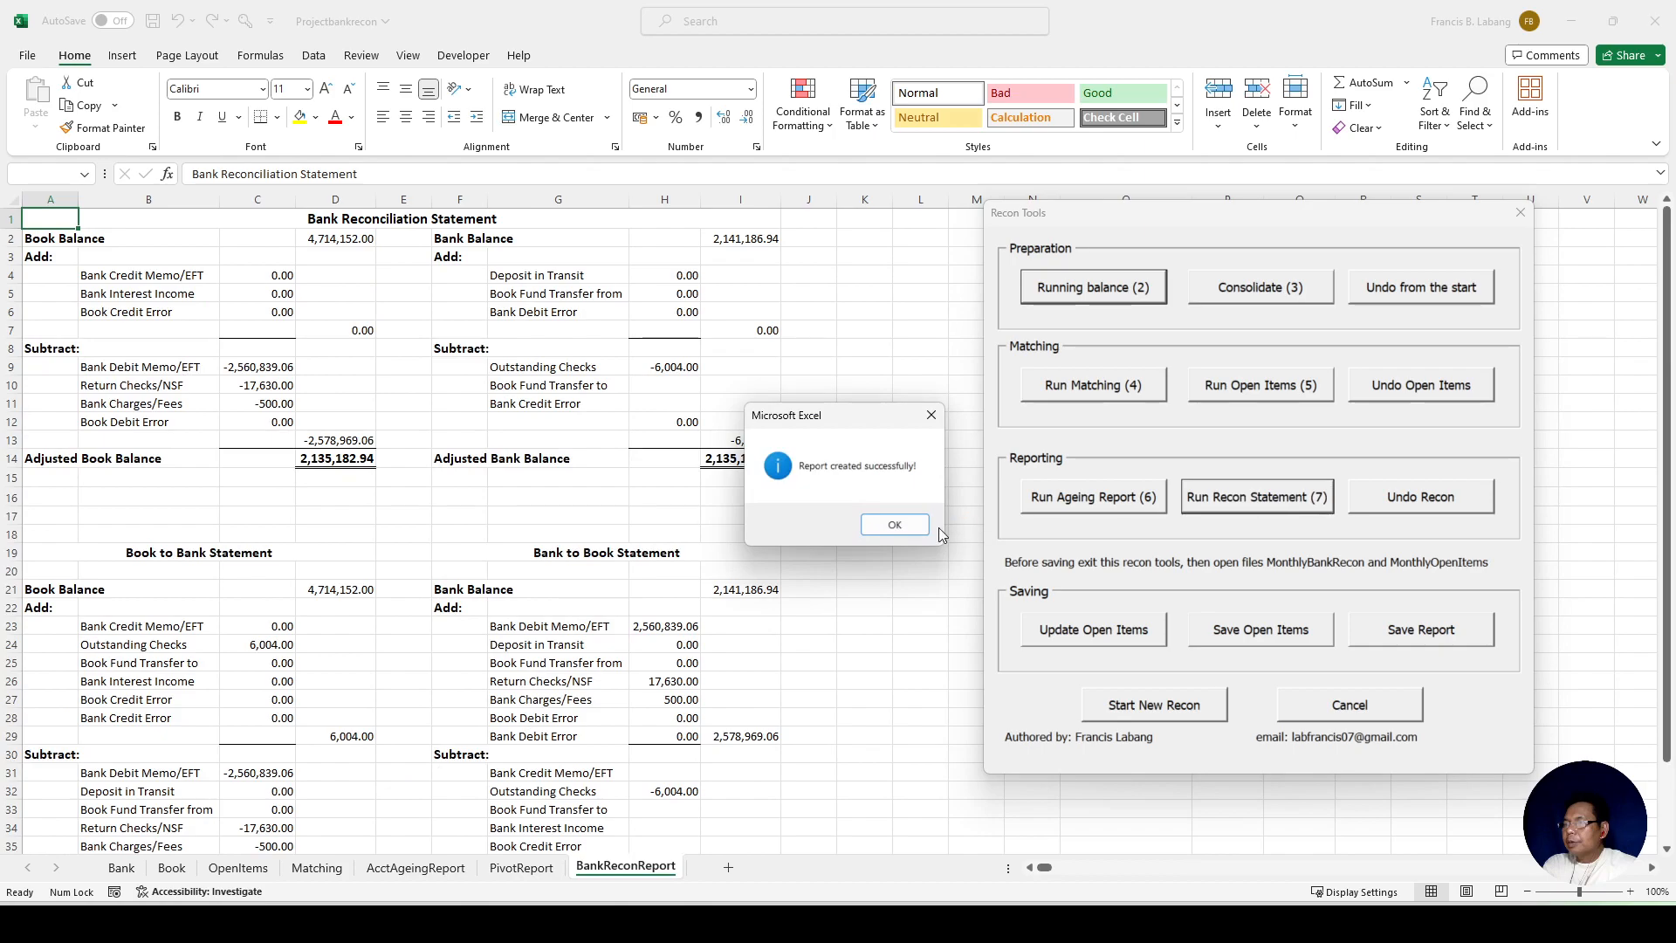
pyautogui.click(895, 525)
pyautogui.click(1525, 214)
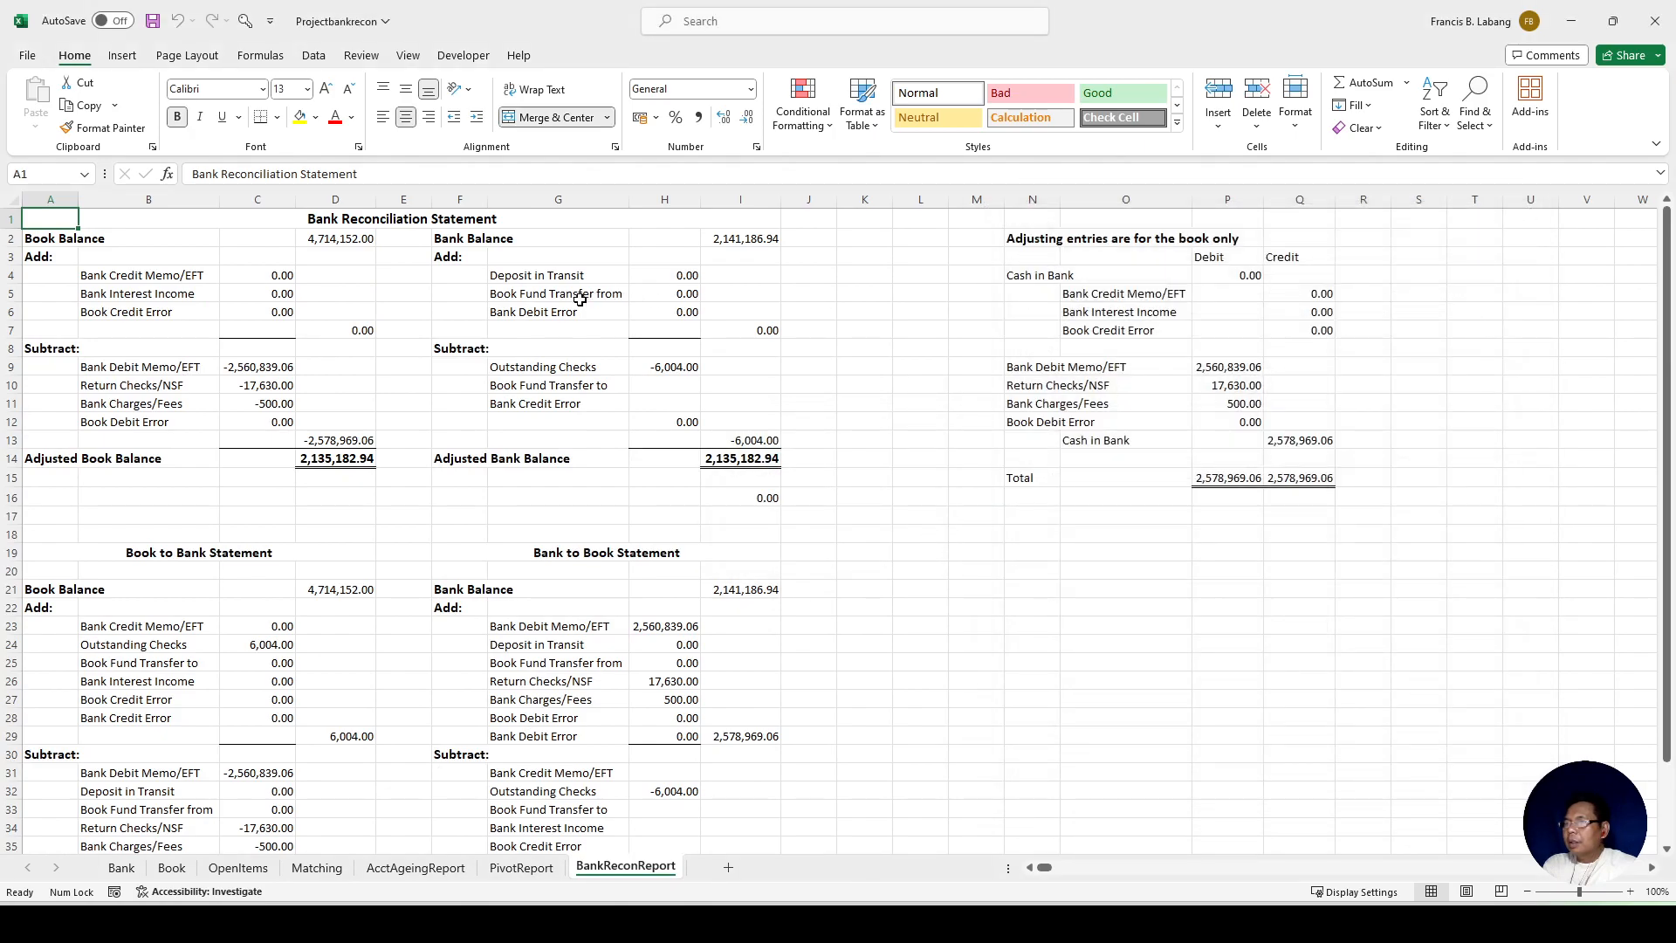
# Step: Check the Bank Debit Error and Bank Charges/Fees lines in the regenerated statement, the adjusting entries and the lower statements
pyautogui.moveTo(523, 315); pyautogui.dragTo(643, 312)
pyautogui.click(166, 399)
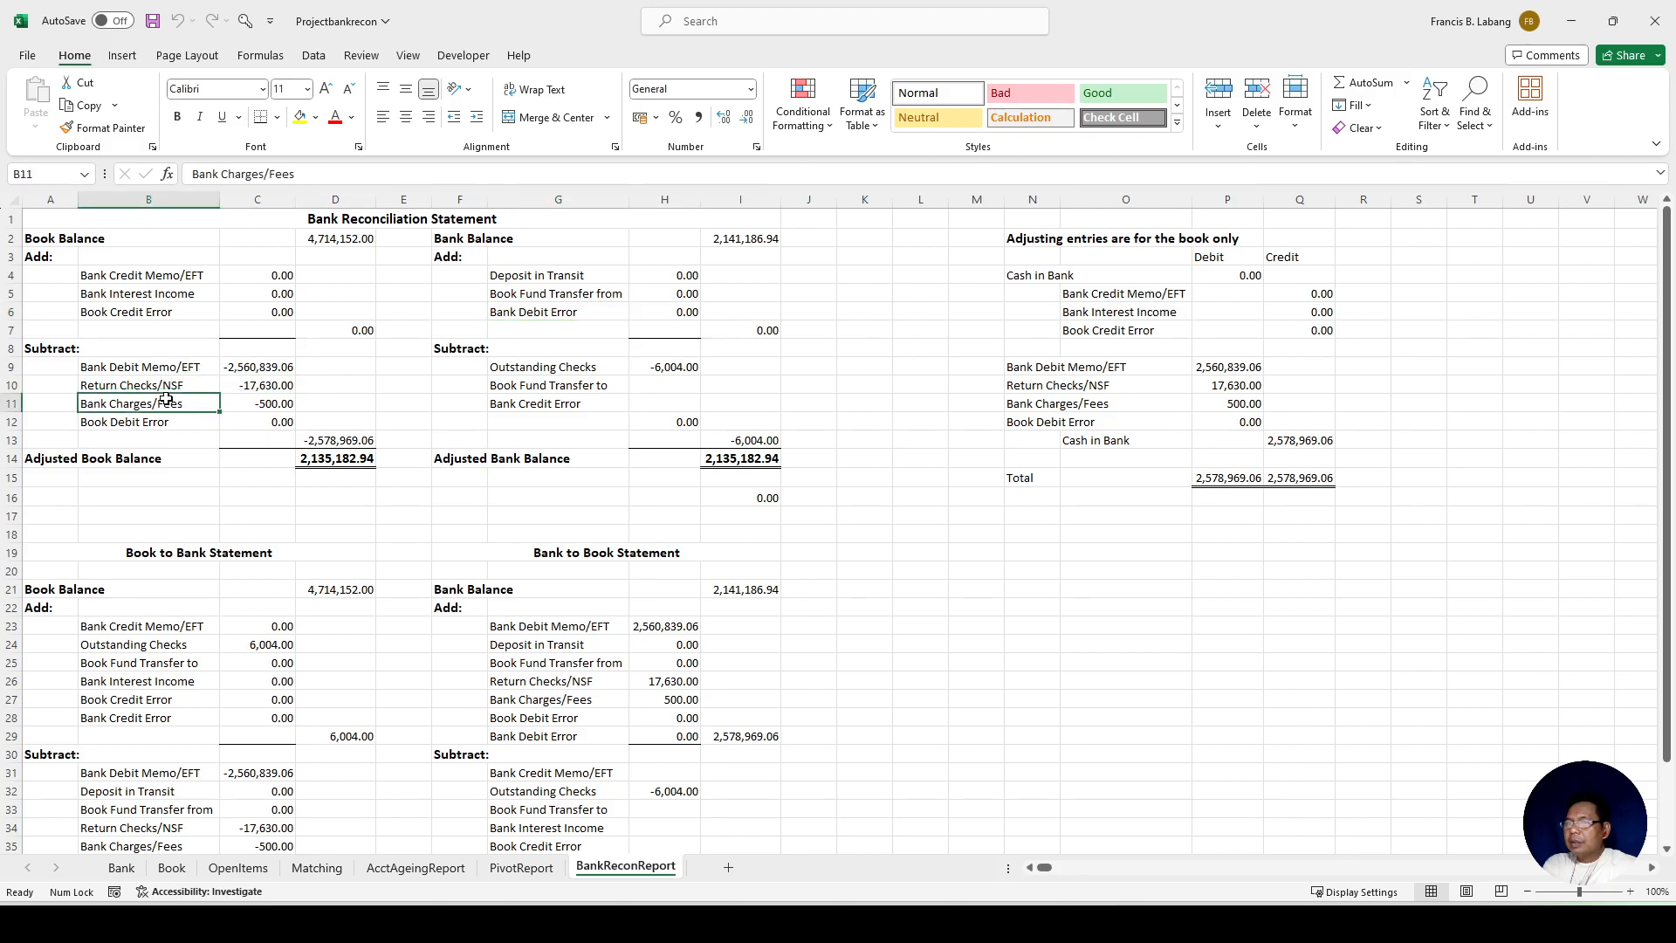
pyautogui.click(257, 408)
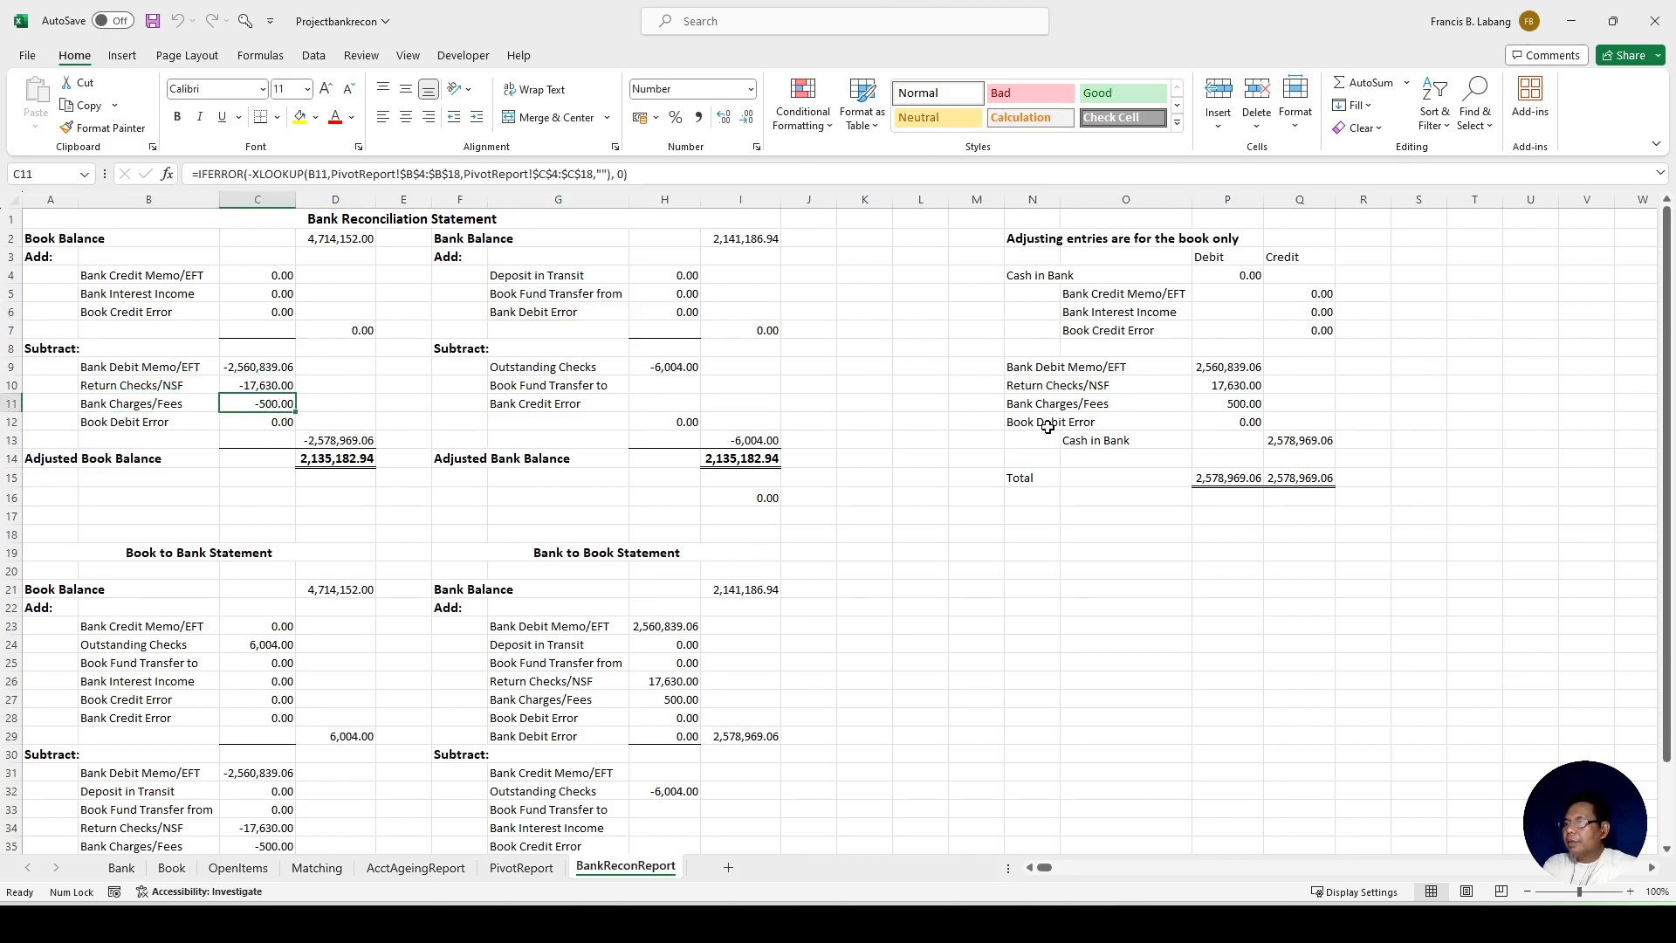
pyautogui.moveTo(1057, 423); pyautogui.dragTo(1222, 419)
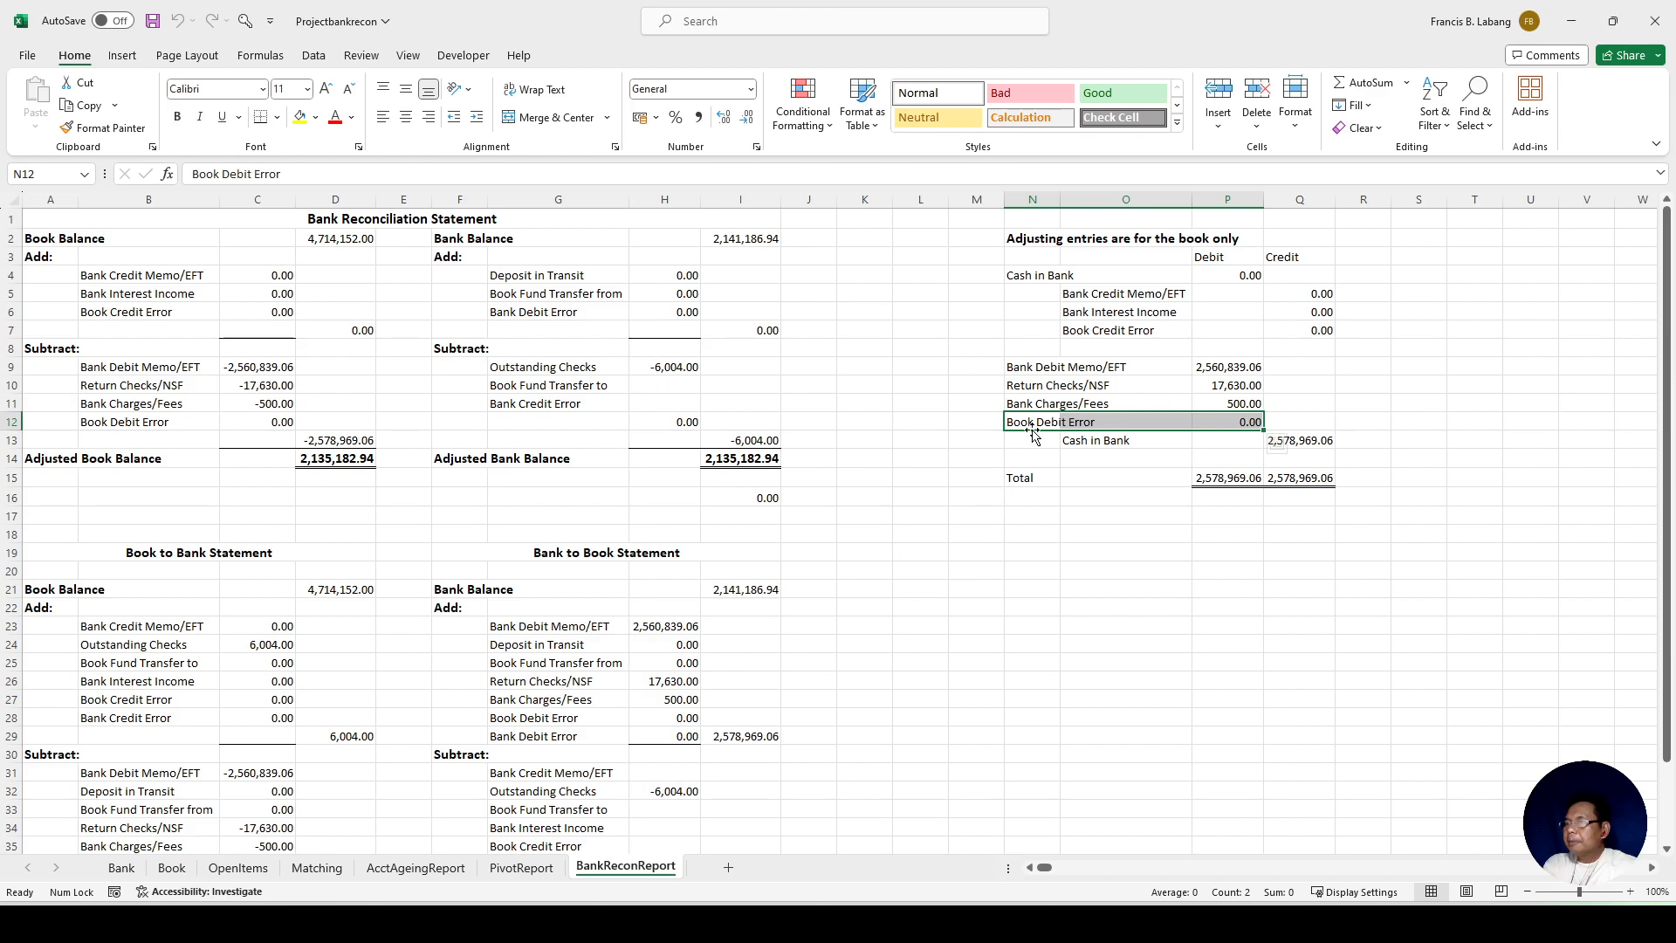
pyautogui.moveTo(1039, 404); pyautogui.dragTo(1244, 403)
pyautogui.click(971, 572)
pyautogui.scroll(-5, 966, 578)
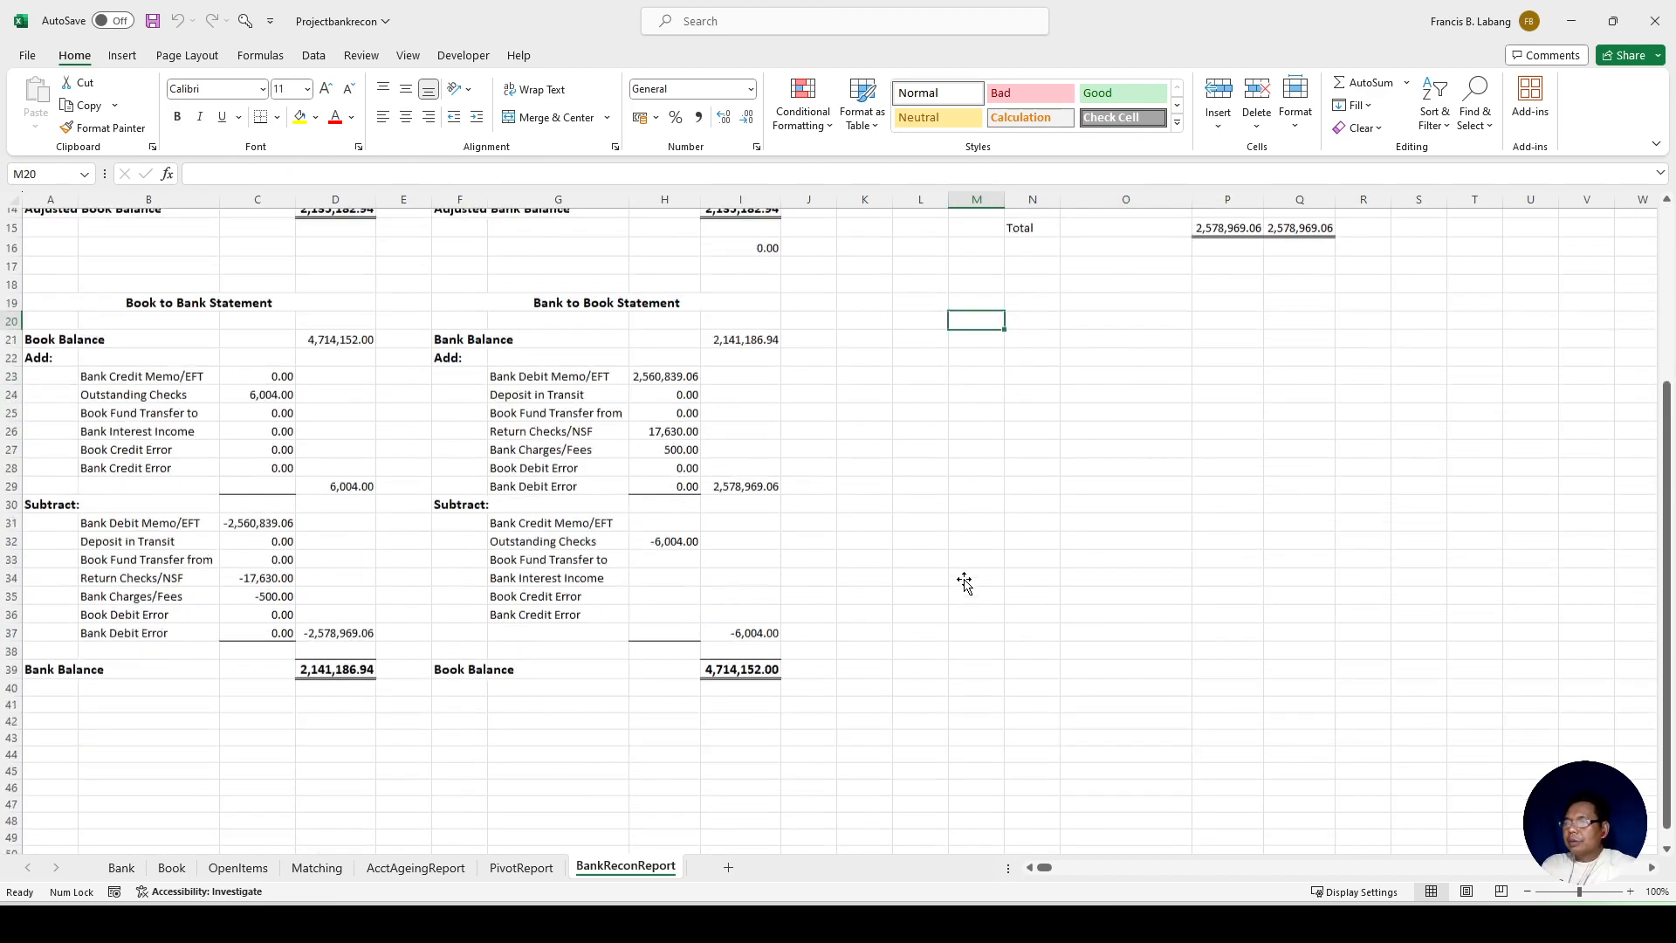
pyautogui.scroll(5, 961, 578)
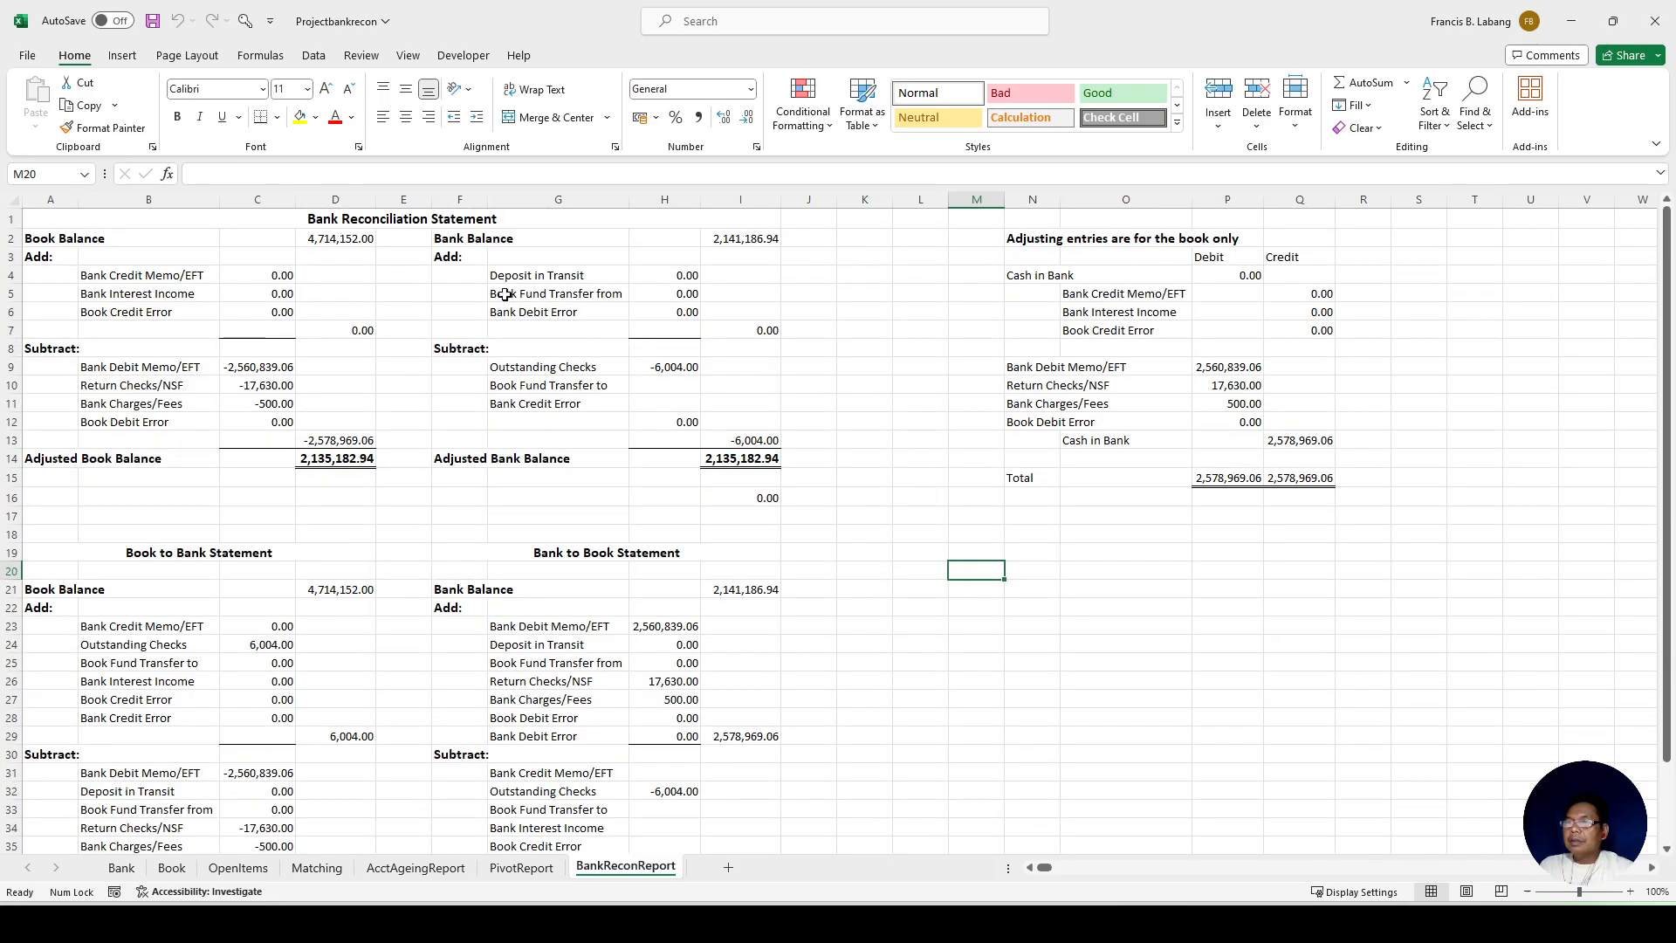
pyautogui.click(245, 23)
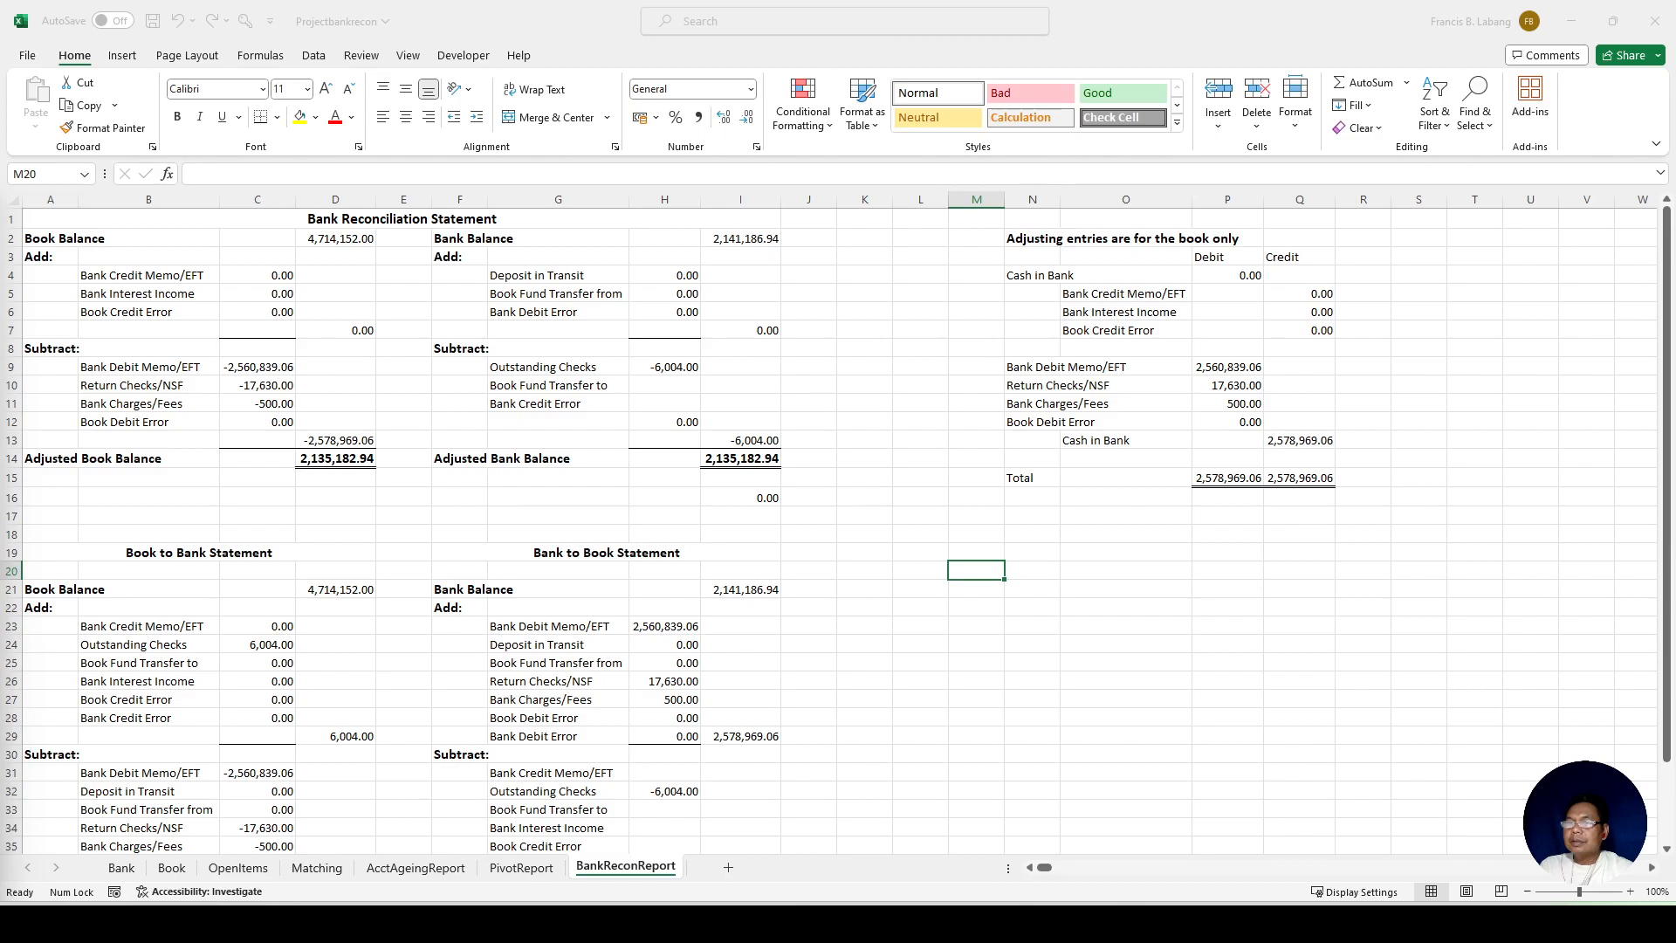
pyautogui.moveTo(476, 224); pyautogui.dragTo(1230, 291)
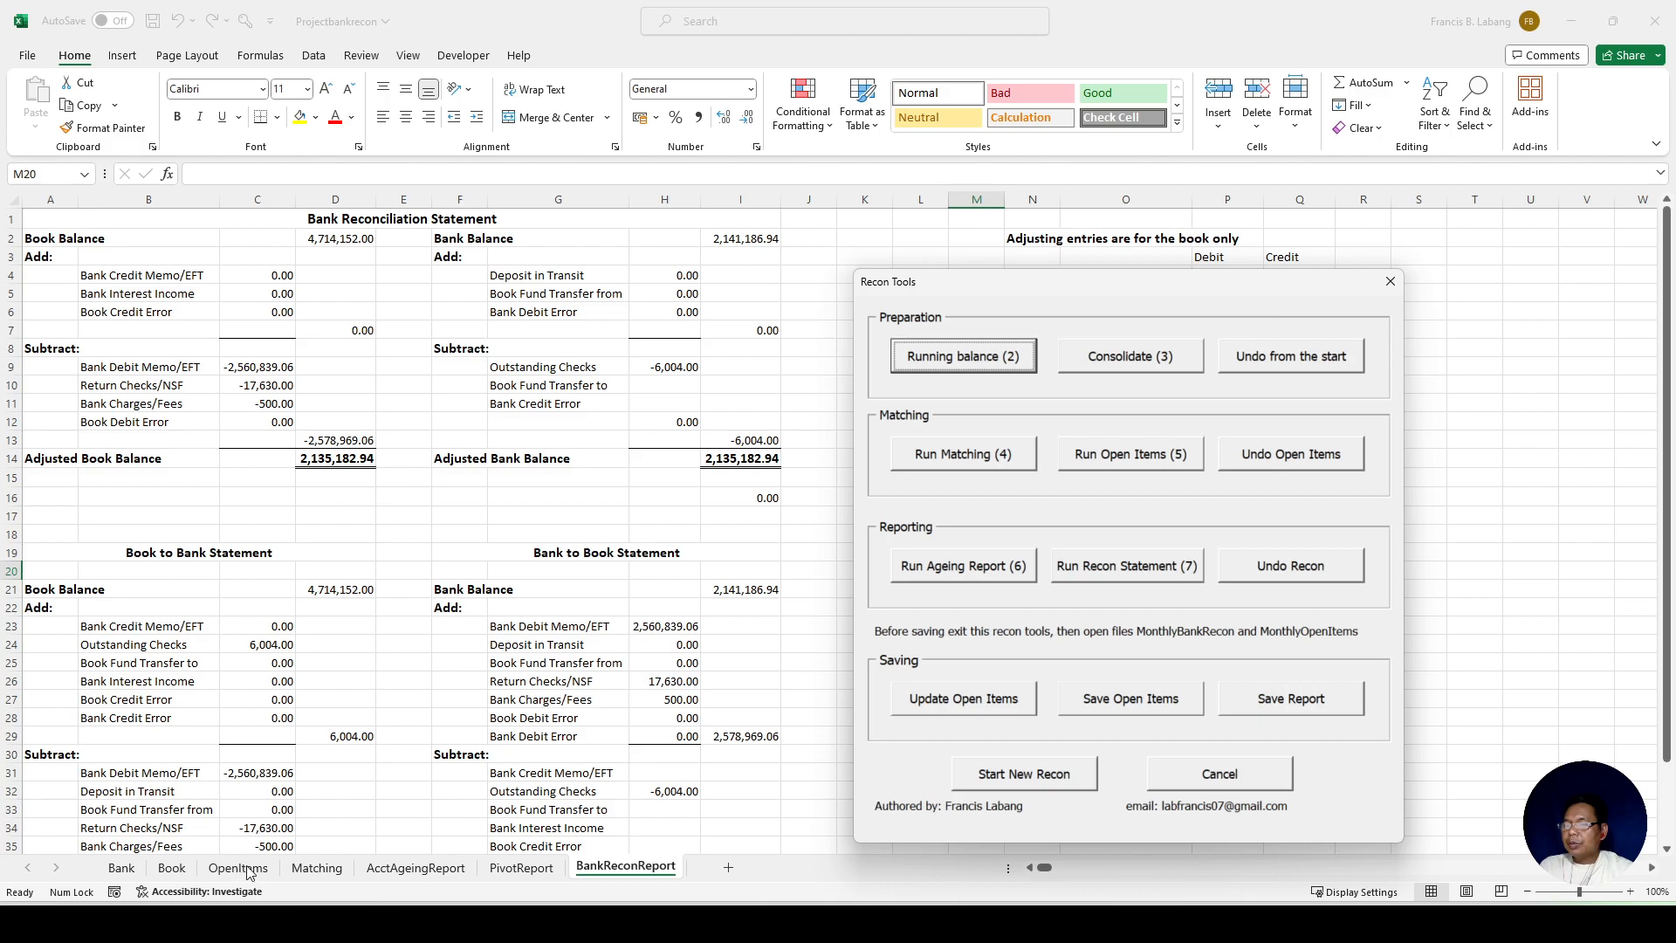
pyautogui.click(1390, 282)
# Step: Try to save the open items with Save Open Items in the Recon Tools from the OpenItems sheet, acknowledge the messages and close the dialog
pyautogui.click(228, 868)
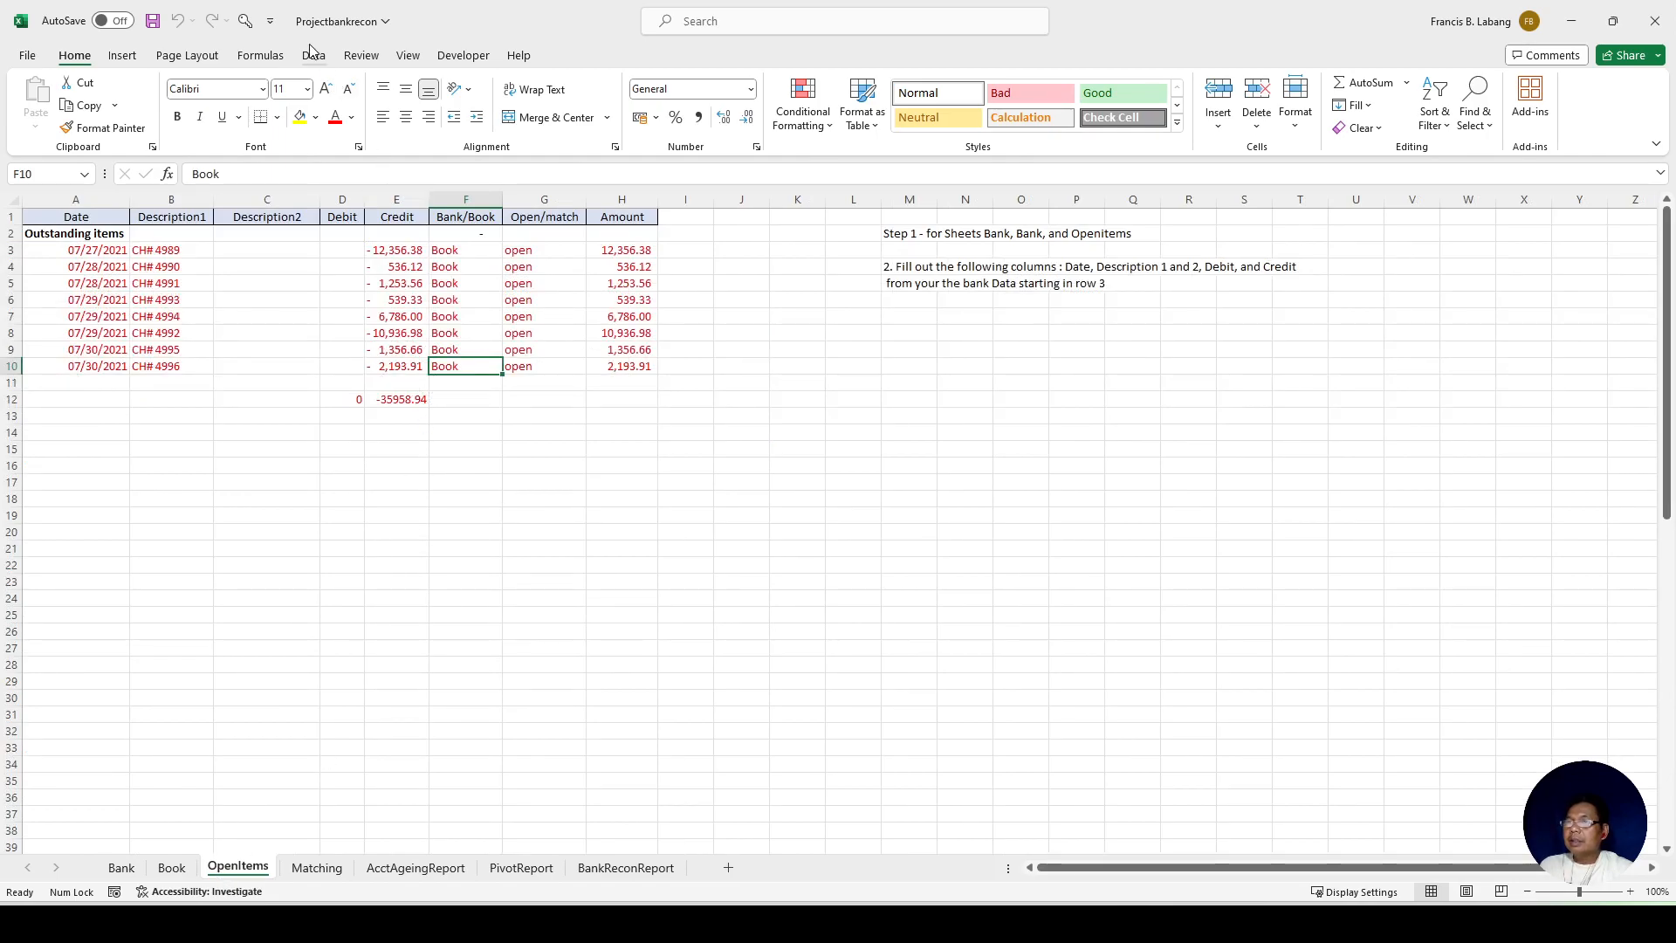
pyautogui.click(248, 21)
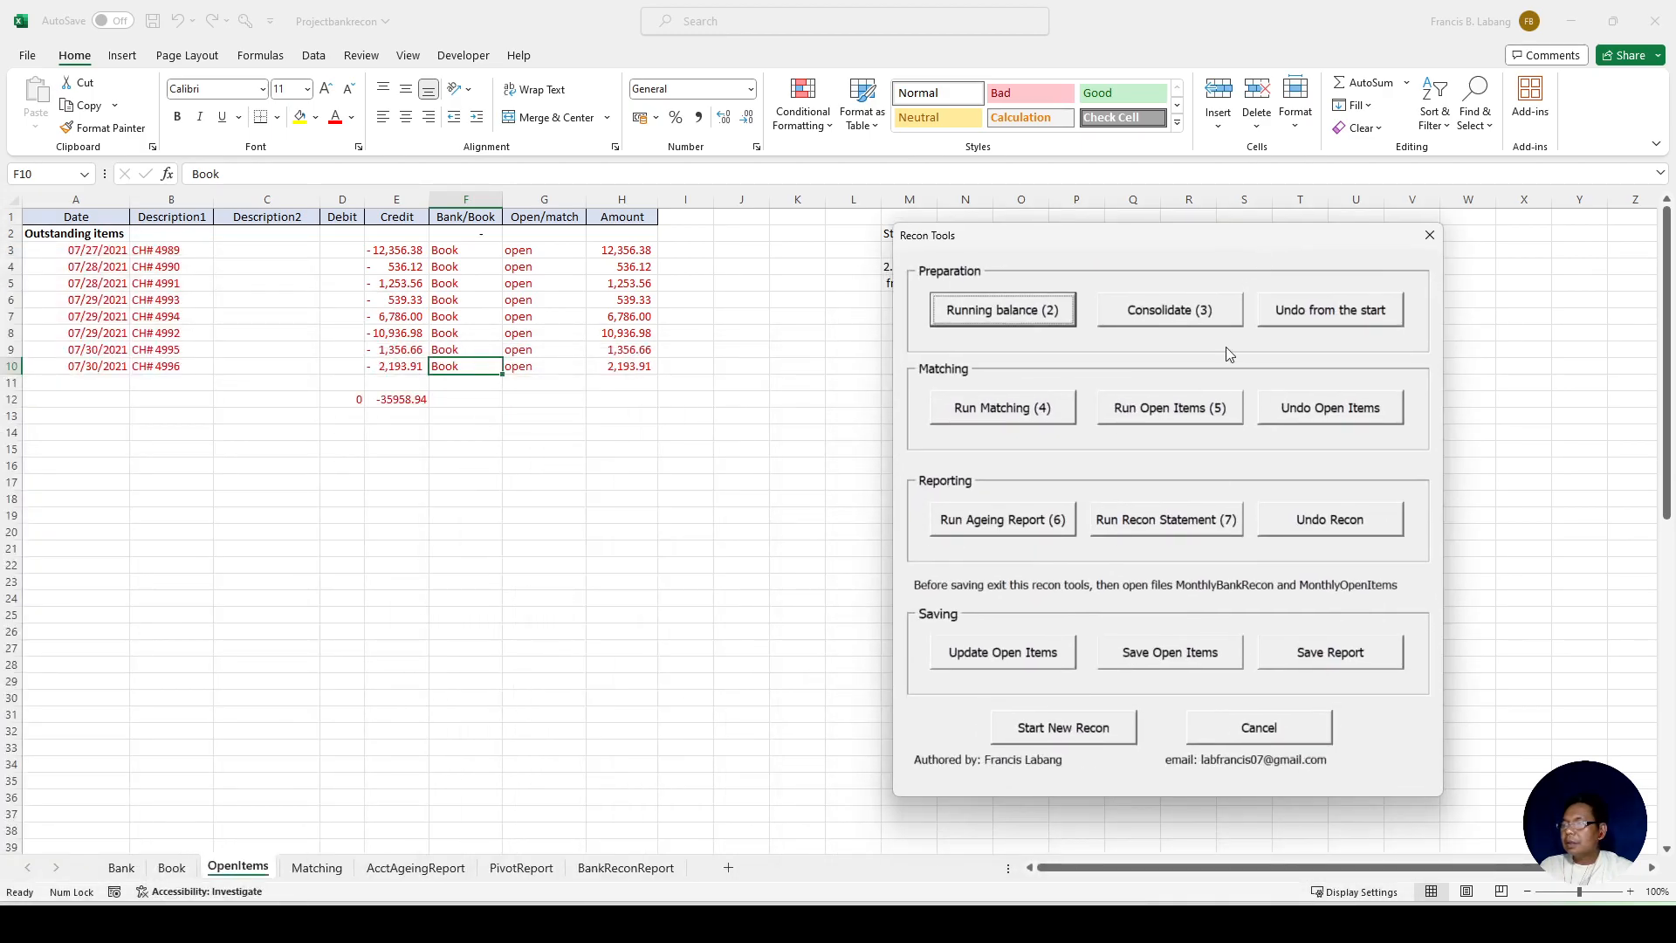
pyautogui.click(1149, 659)
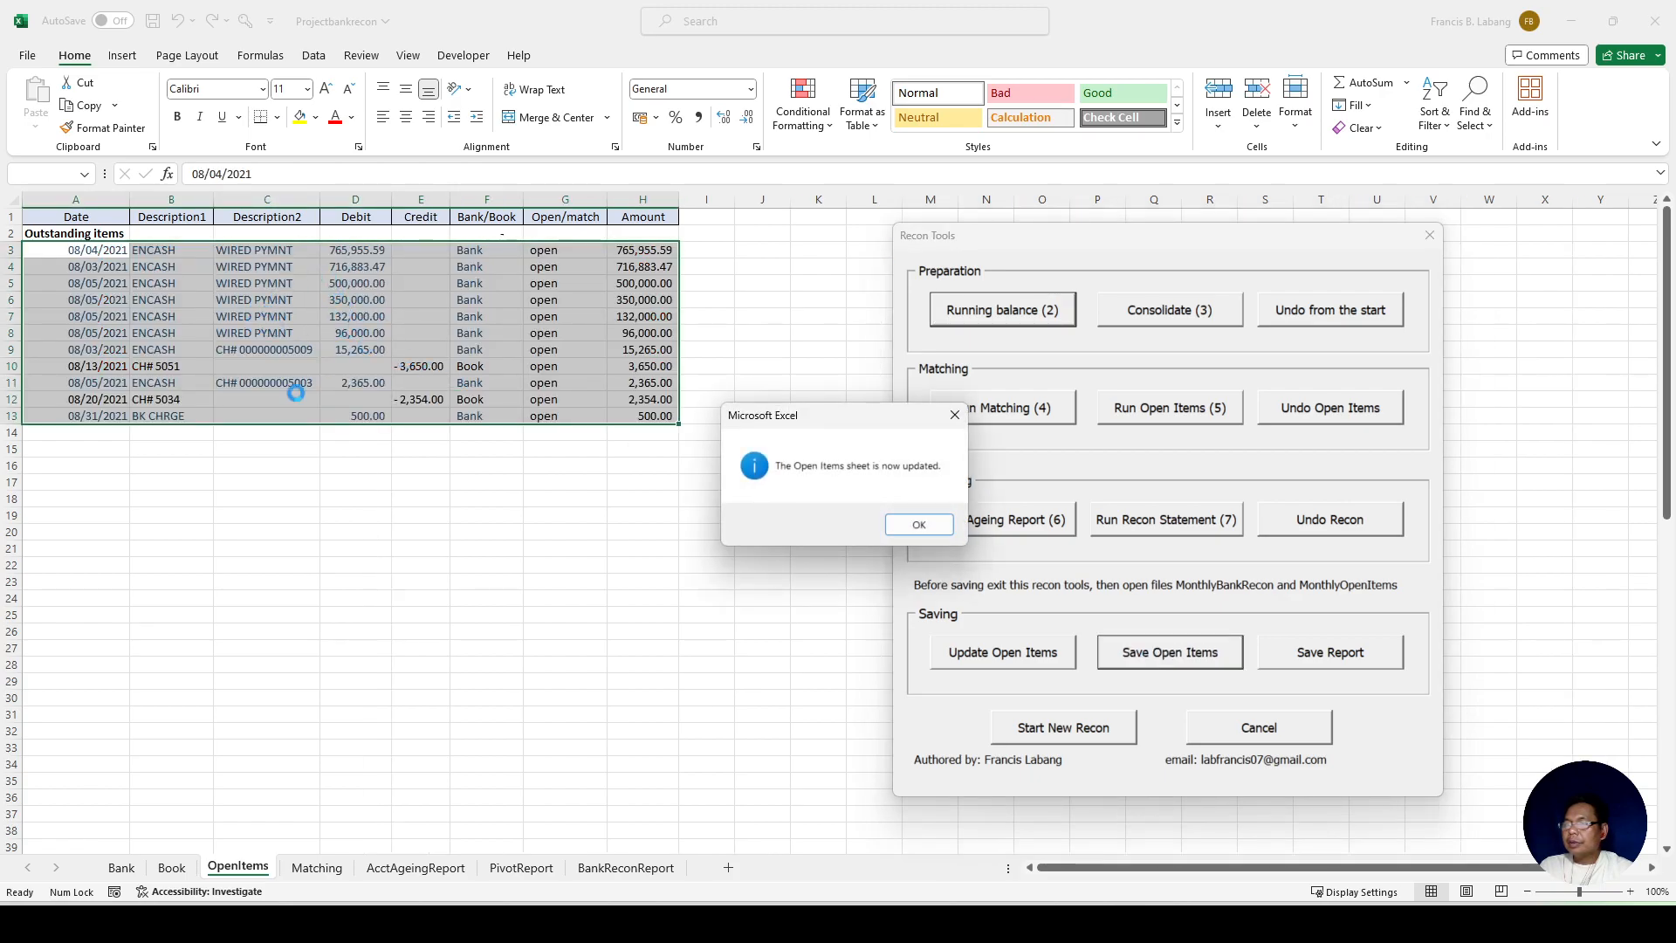
pyautogui.click(906, 529)
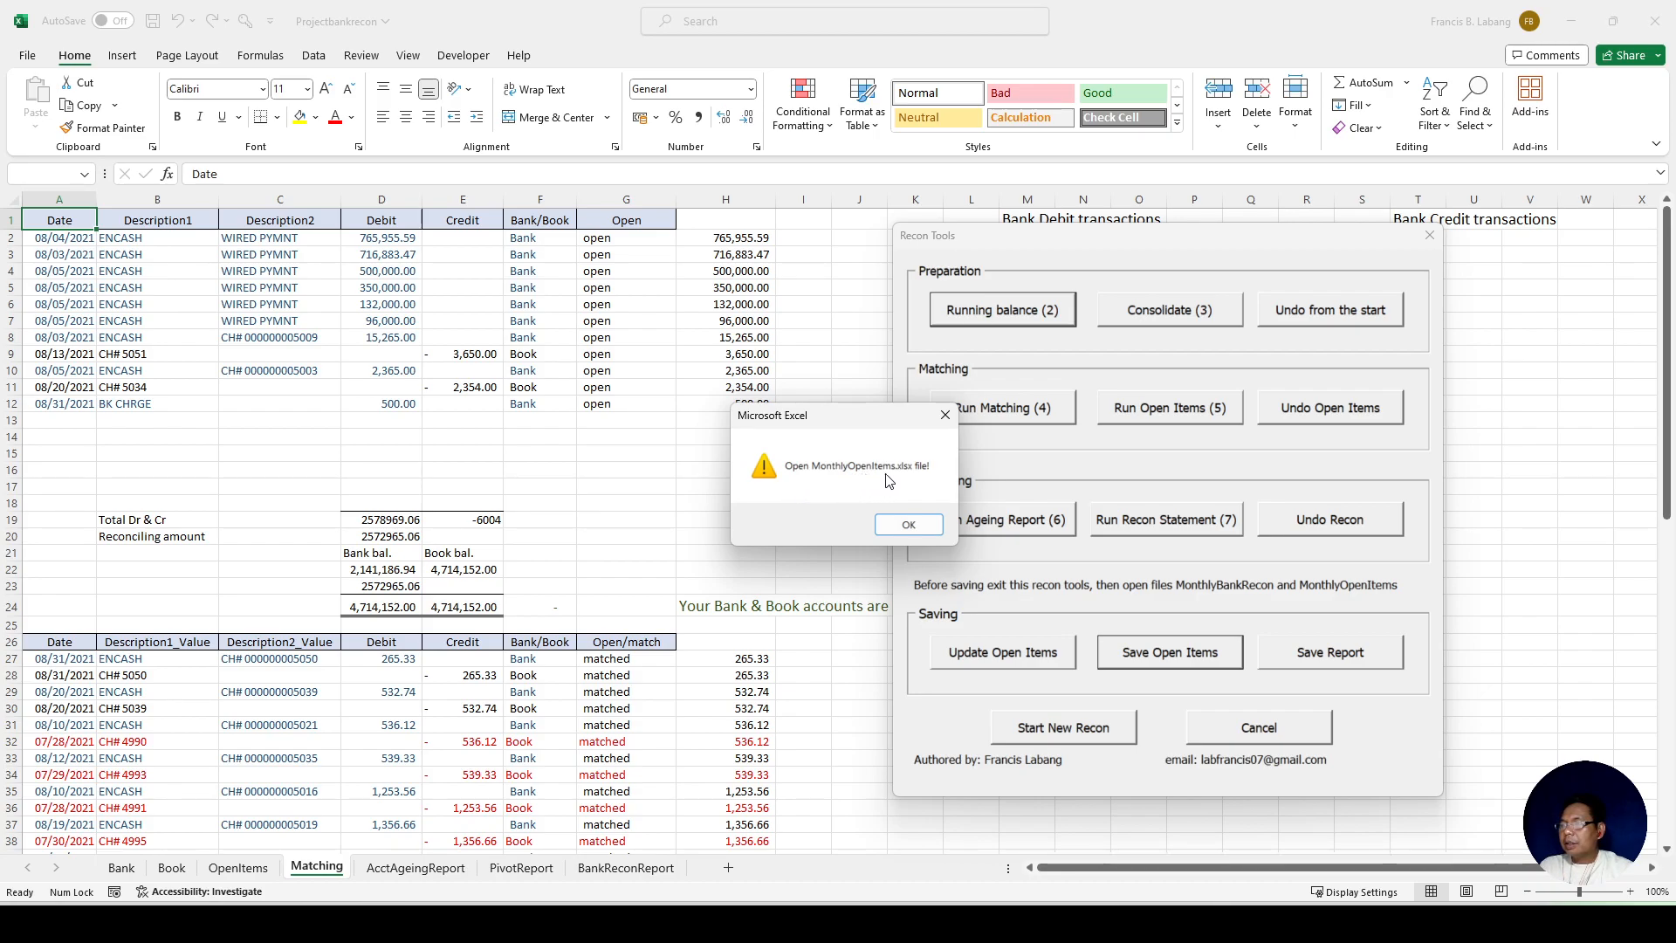
pyautogui.click(907, 526)
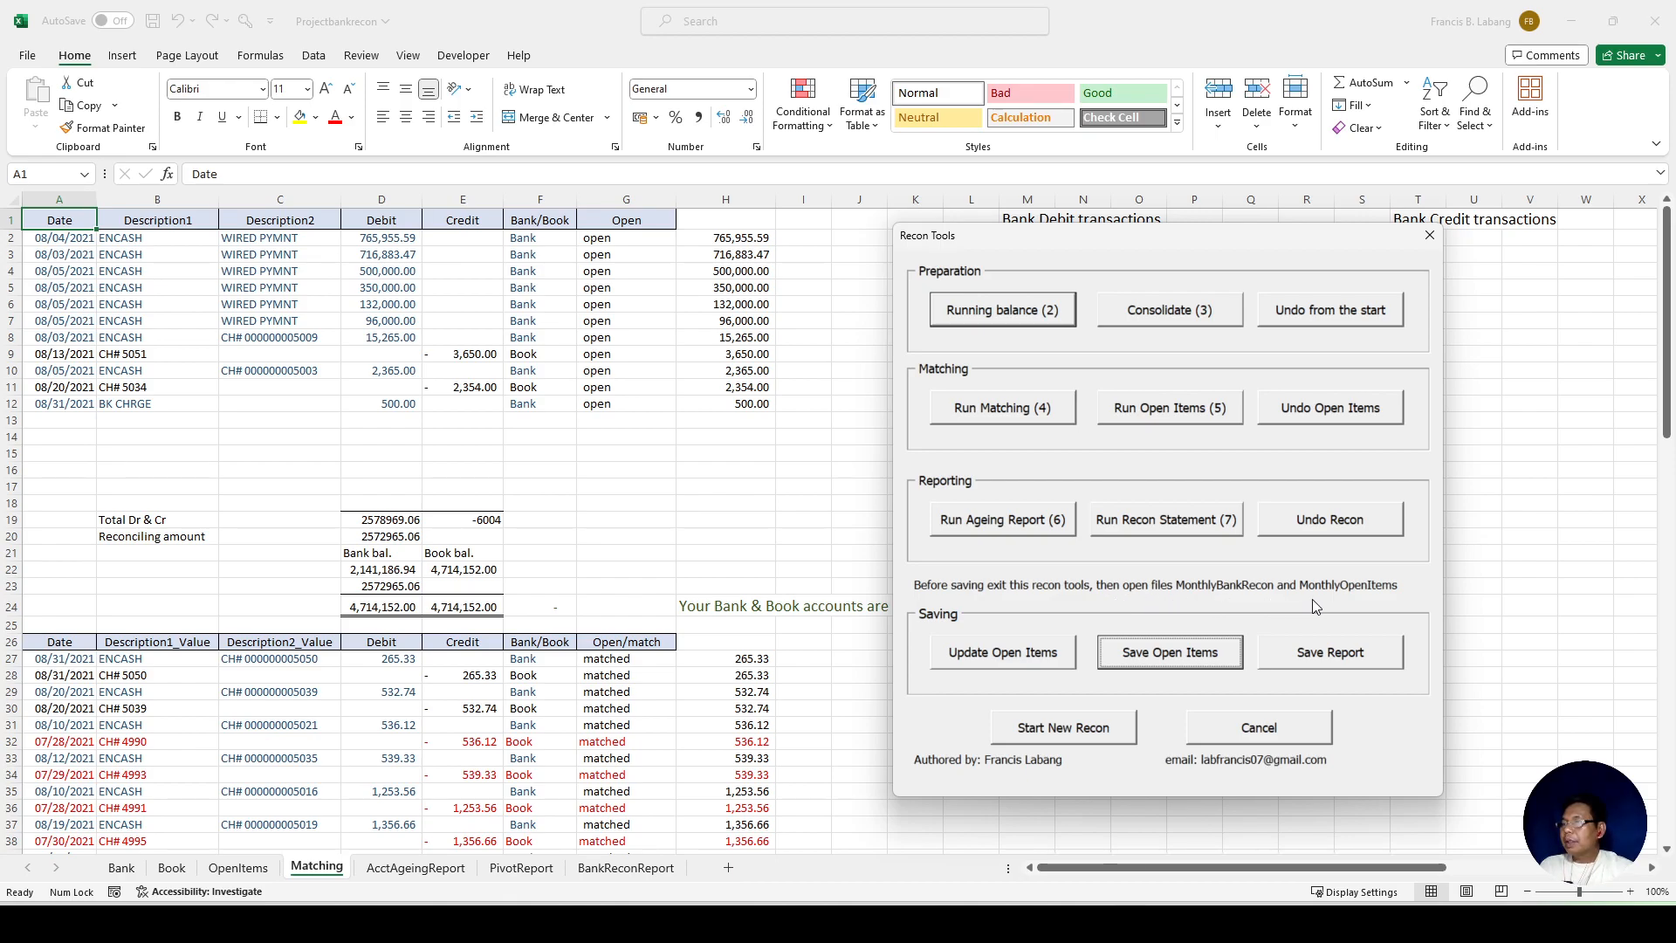
pyautogui.click(1432, 237)
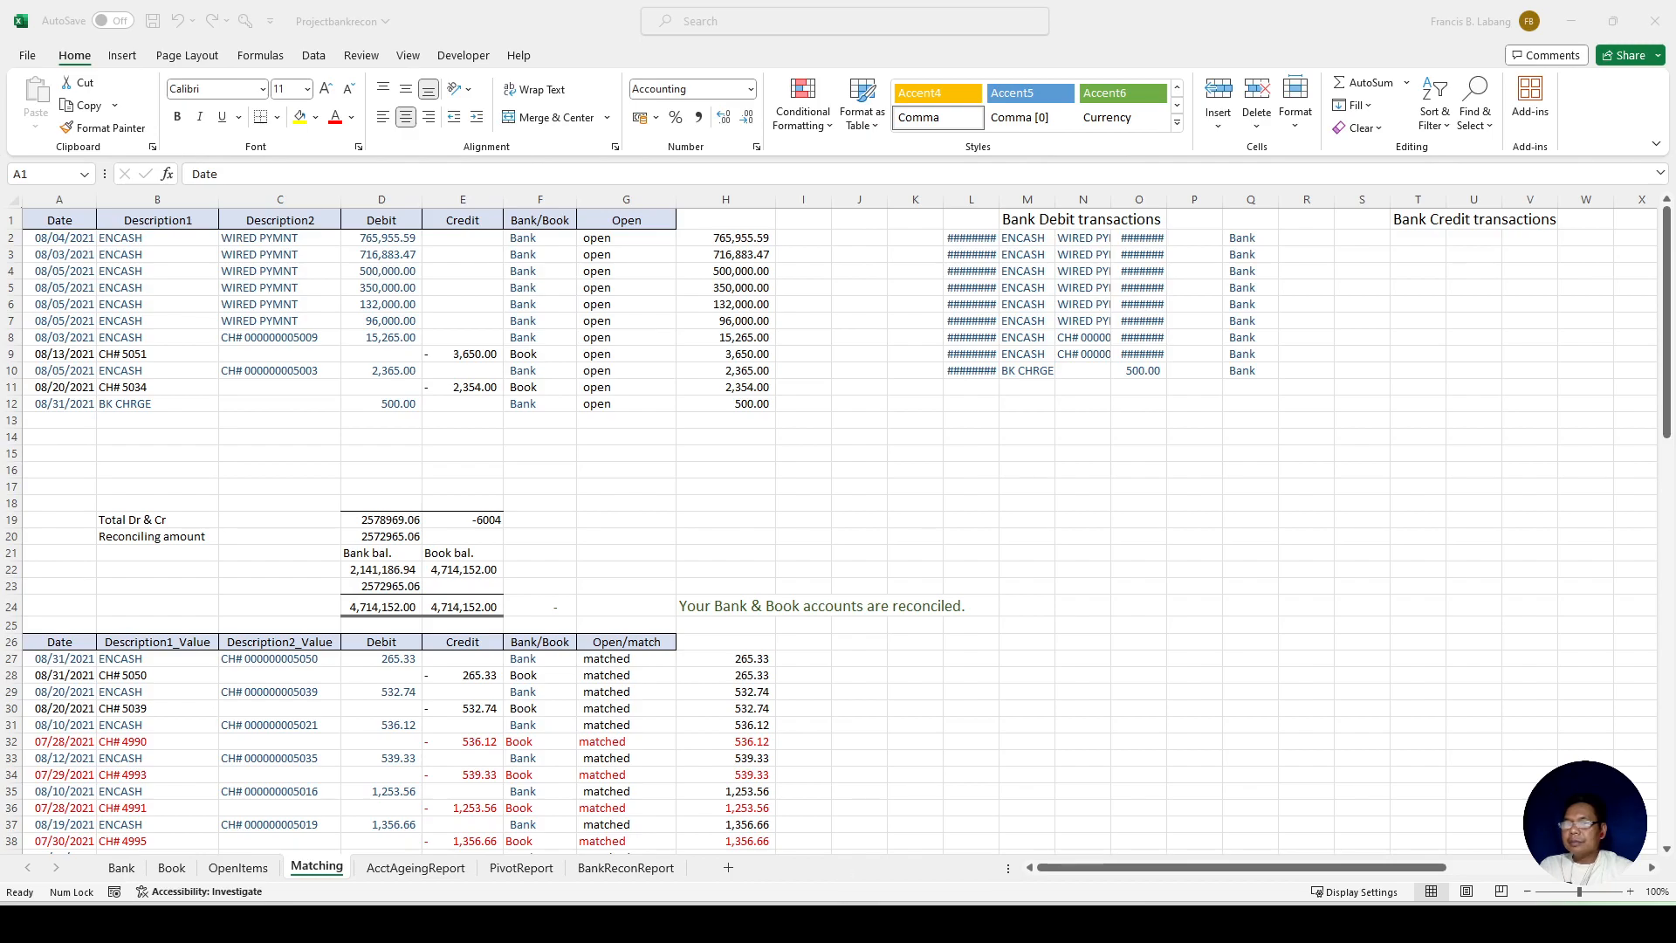
# Step: Open the MonthlyOpenItems workbook from New folder in File Explorer and bring it to the front
pyautogui.click(859, 486)
pyautogui.moveTo(0, 306); pyautogui.dragTo(1003, 302)
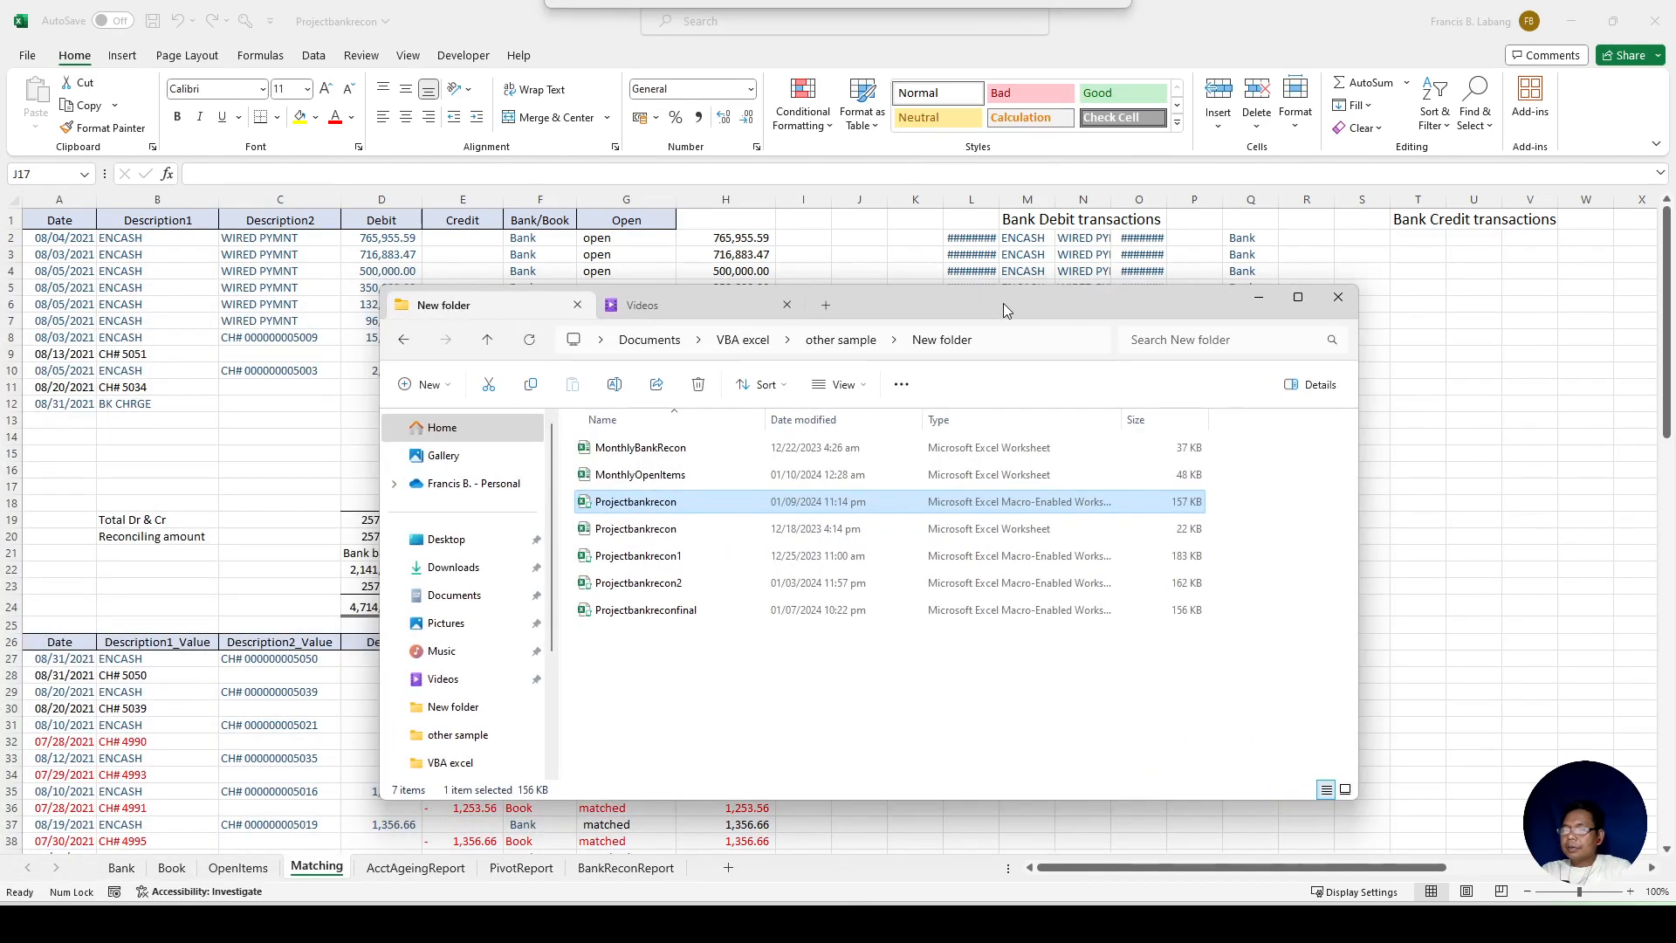
pyautogui.click(678, 472)
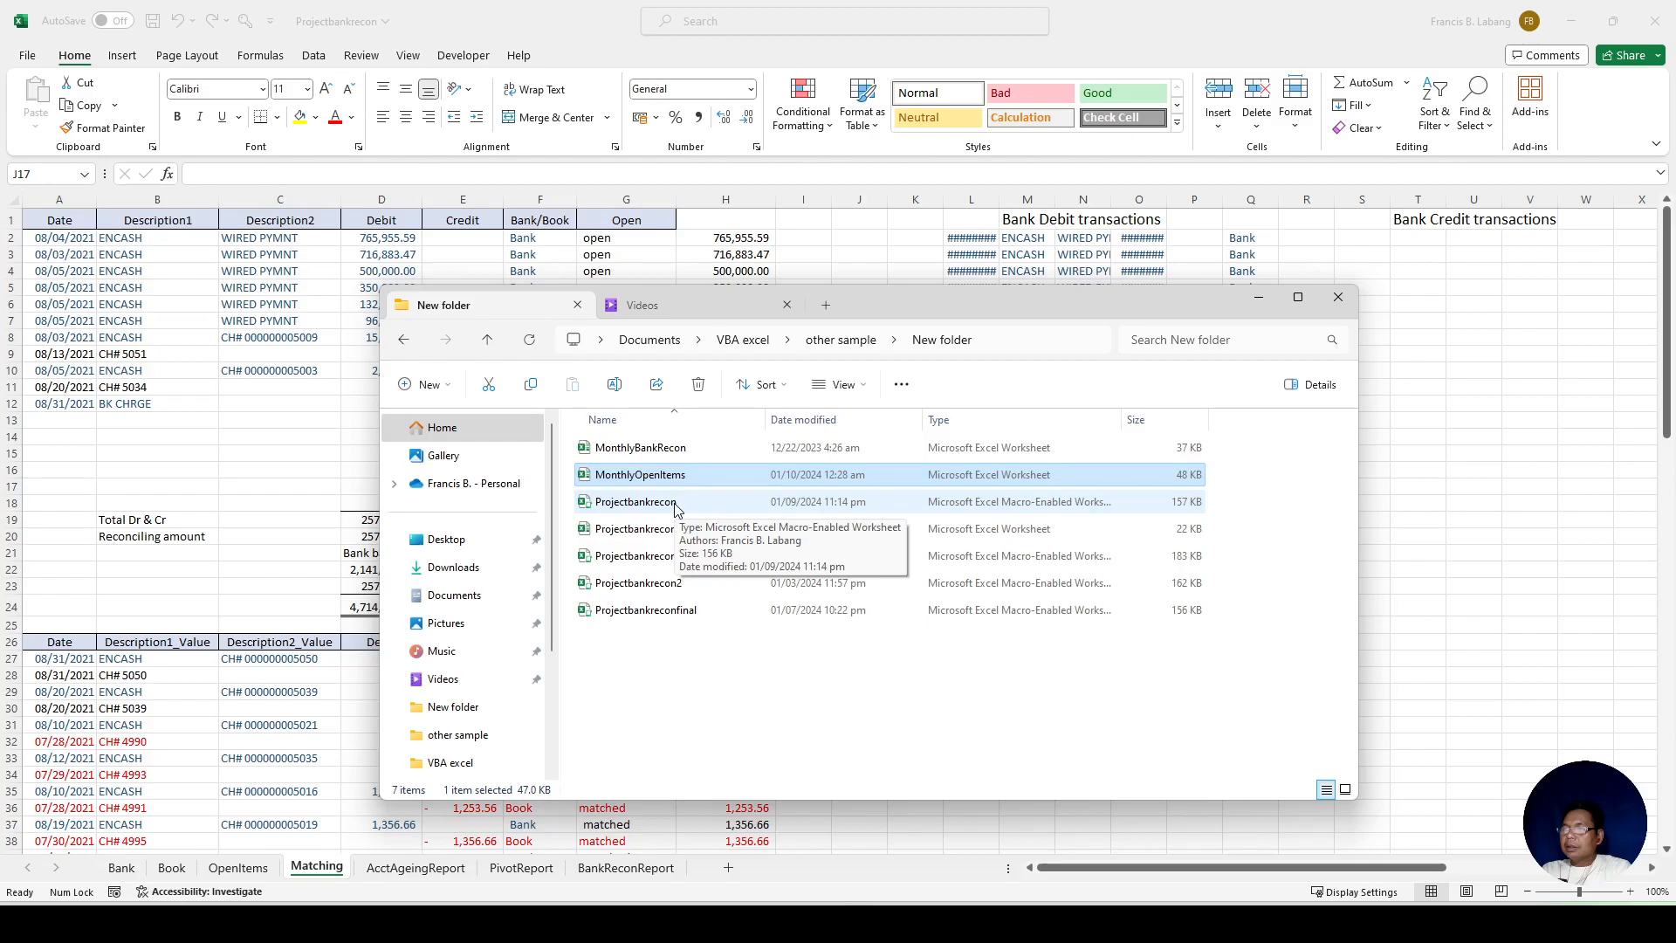
pyautogui.click(675, 503)
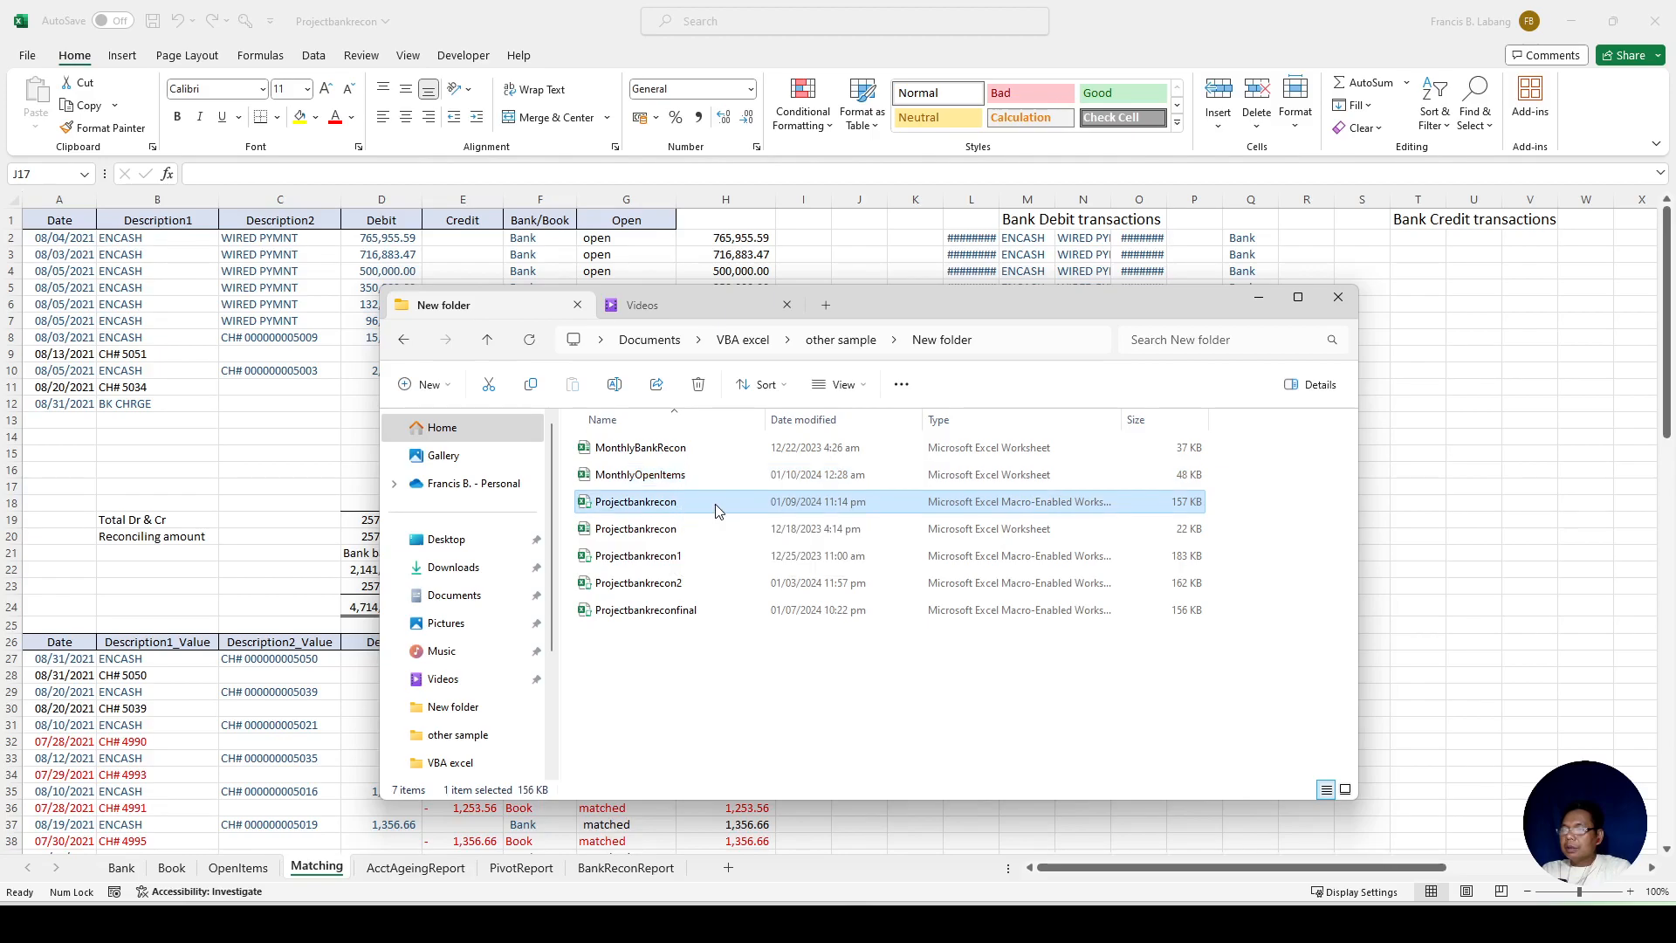
pyautogui.doubleClick(698, 476)
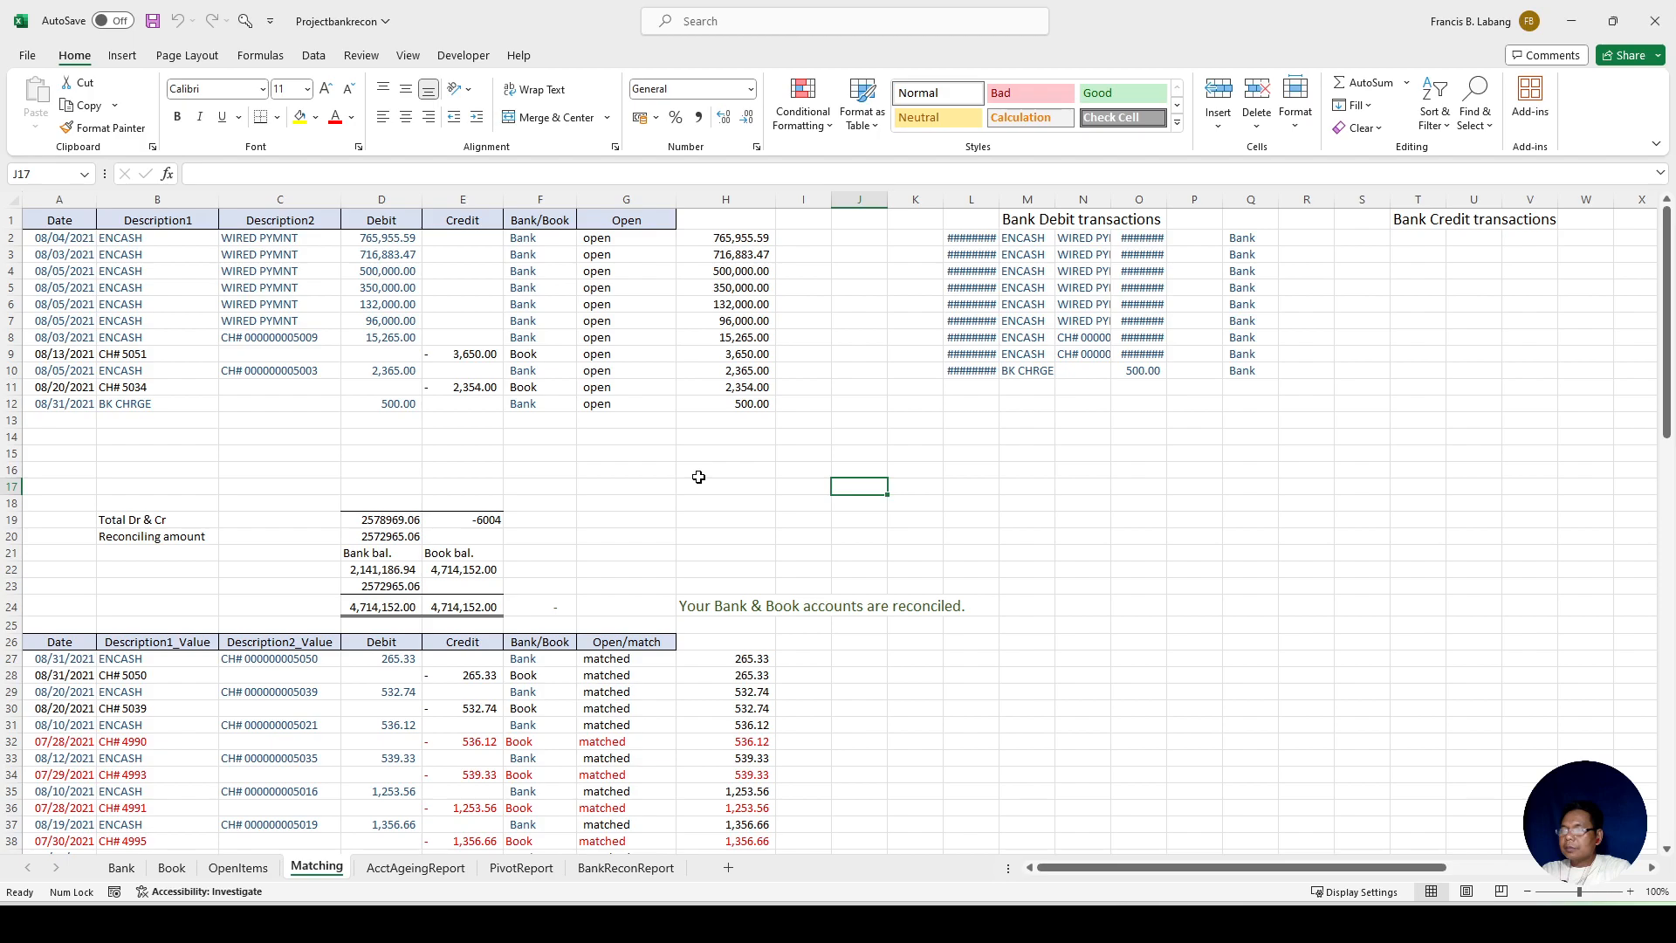
pyautogui.hotkey('alt', 'Tab')
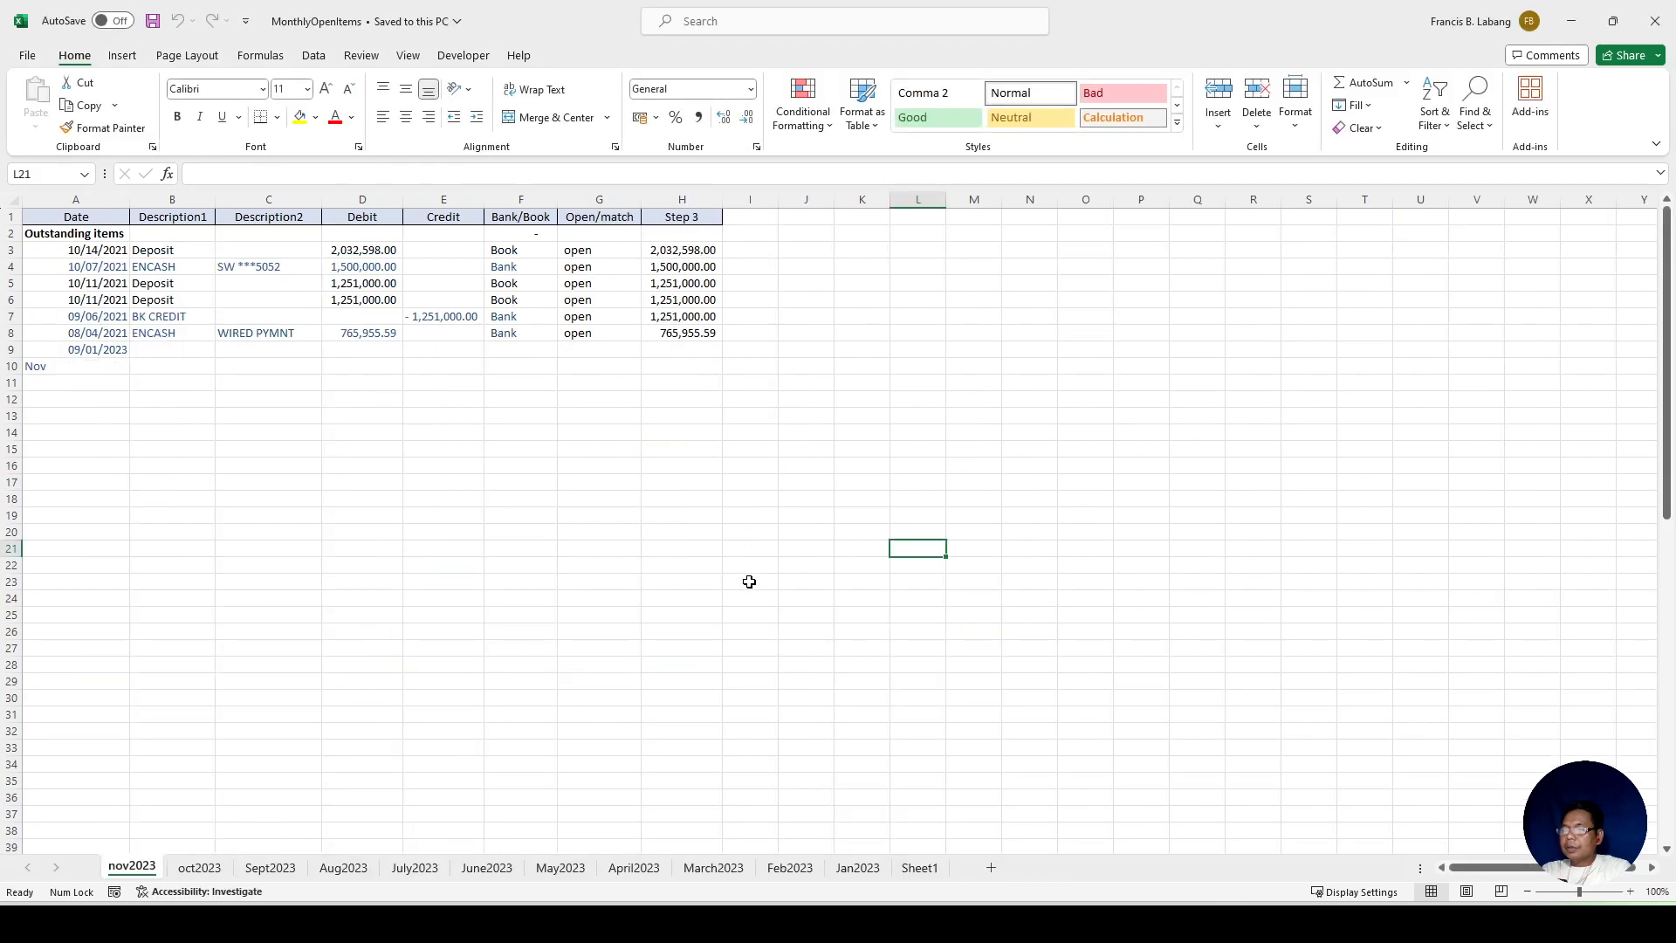
# Step: Look through the existing monthly sheets of MonthlyOpenItems, including Jan2023, Feb2023, March2023 and nov2023
pyautogui.click(858, 867)
pyautogui.click(794, 868)
pyautogui.click(714, 868)
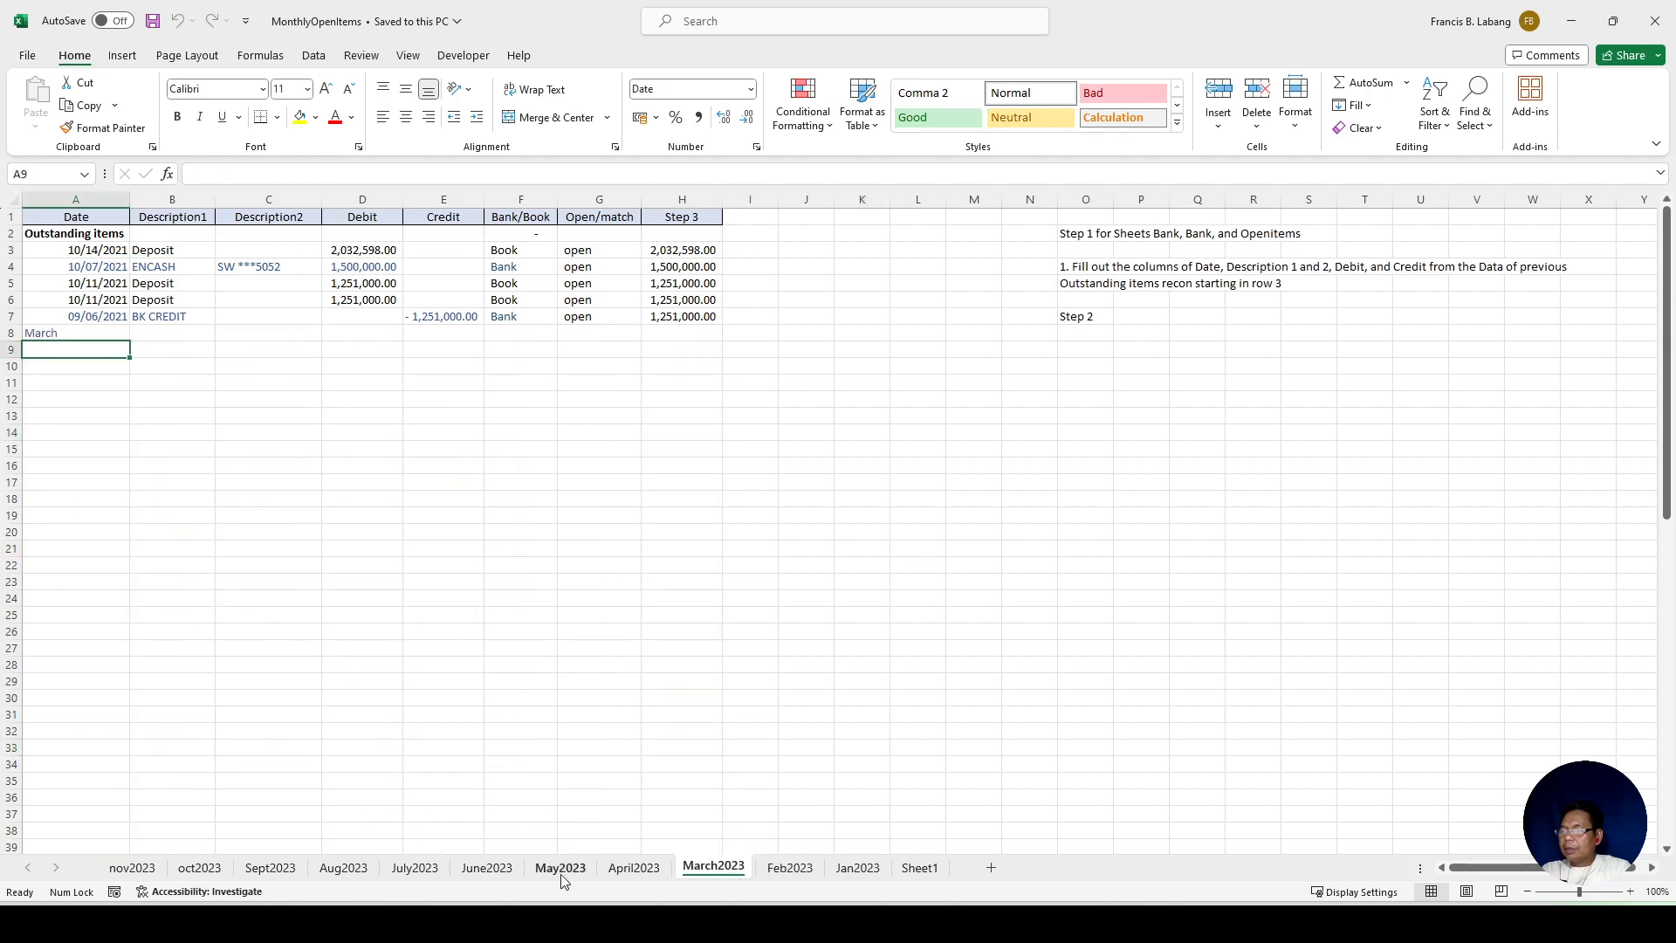
pyautogui.click(131, 868)
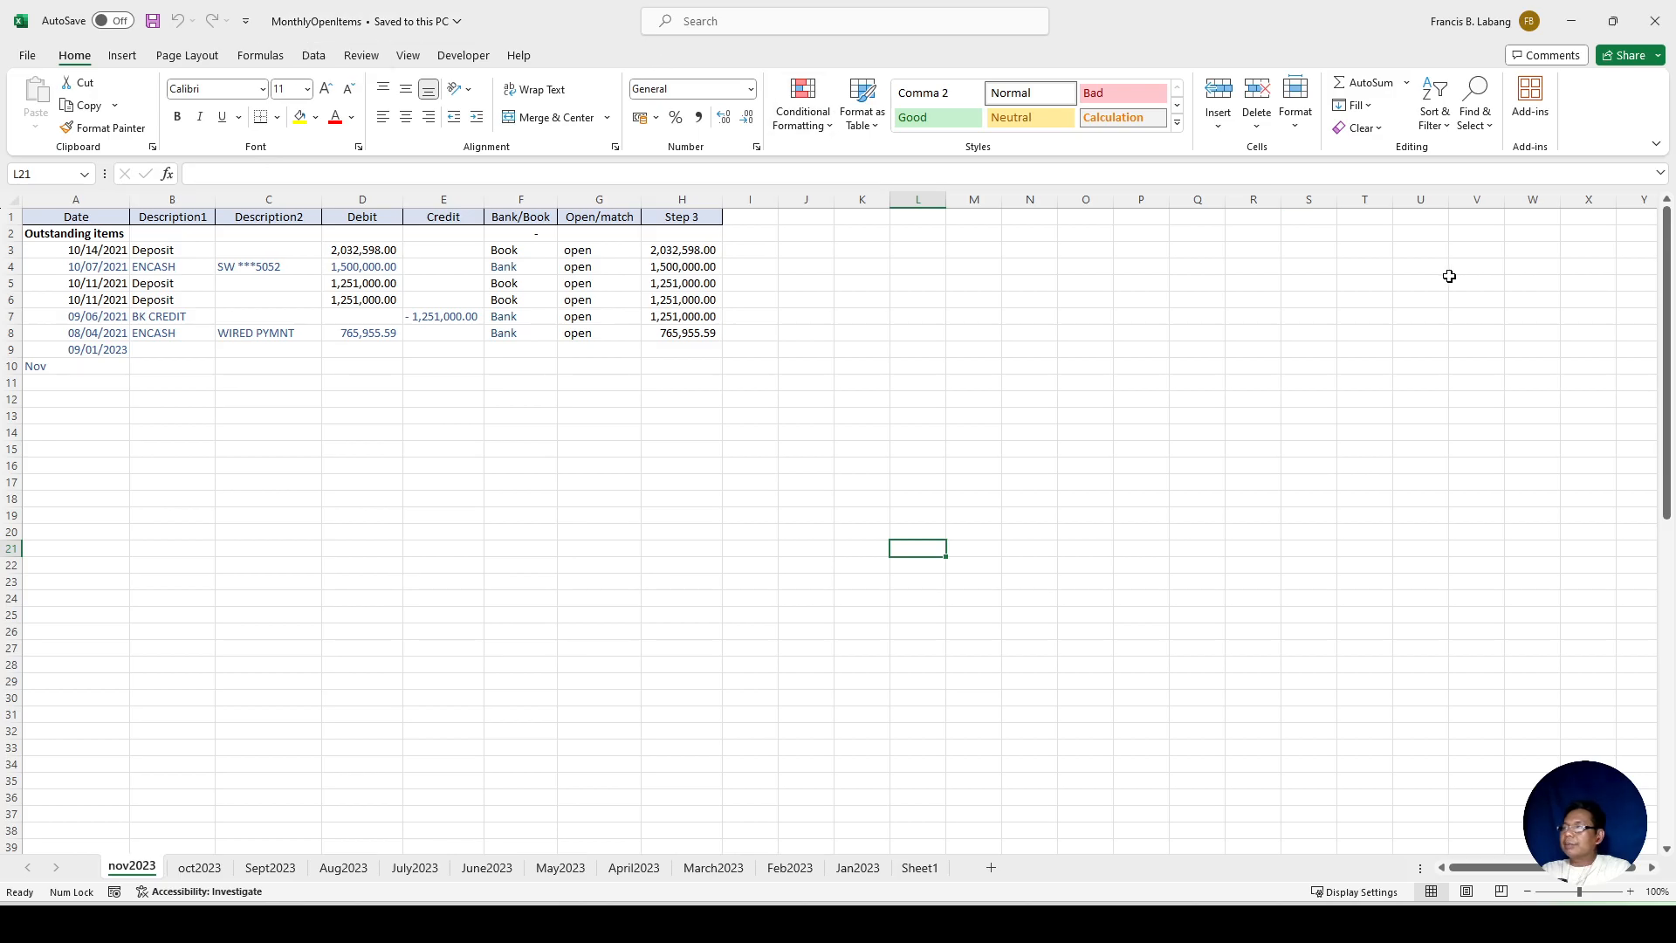
# Step: Switch to Projectbankrecon, run Save Open Items from the Recon Tools and try jan2023 as the new sheet name
pyautogui.moveTo(1128, 924)
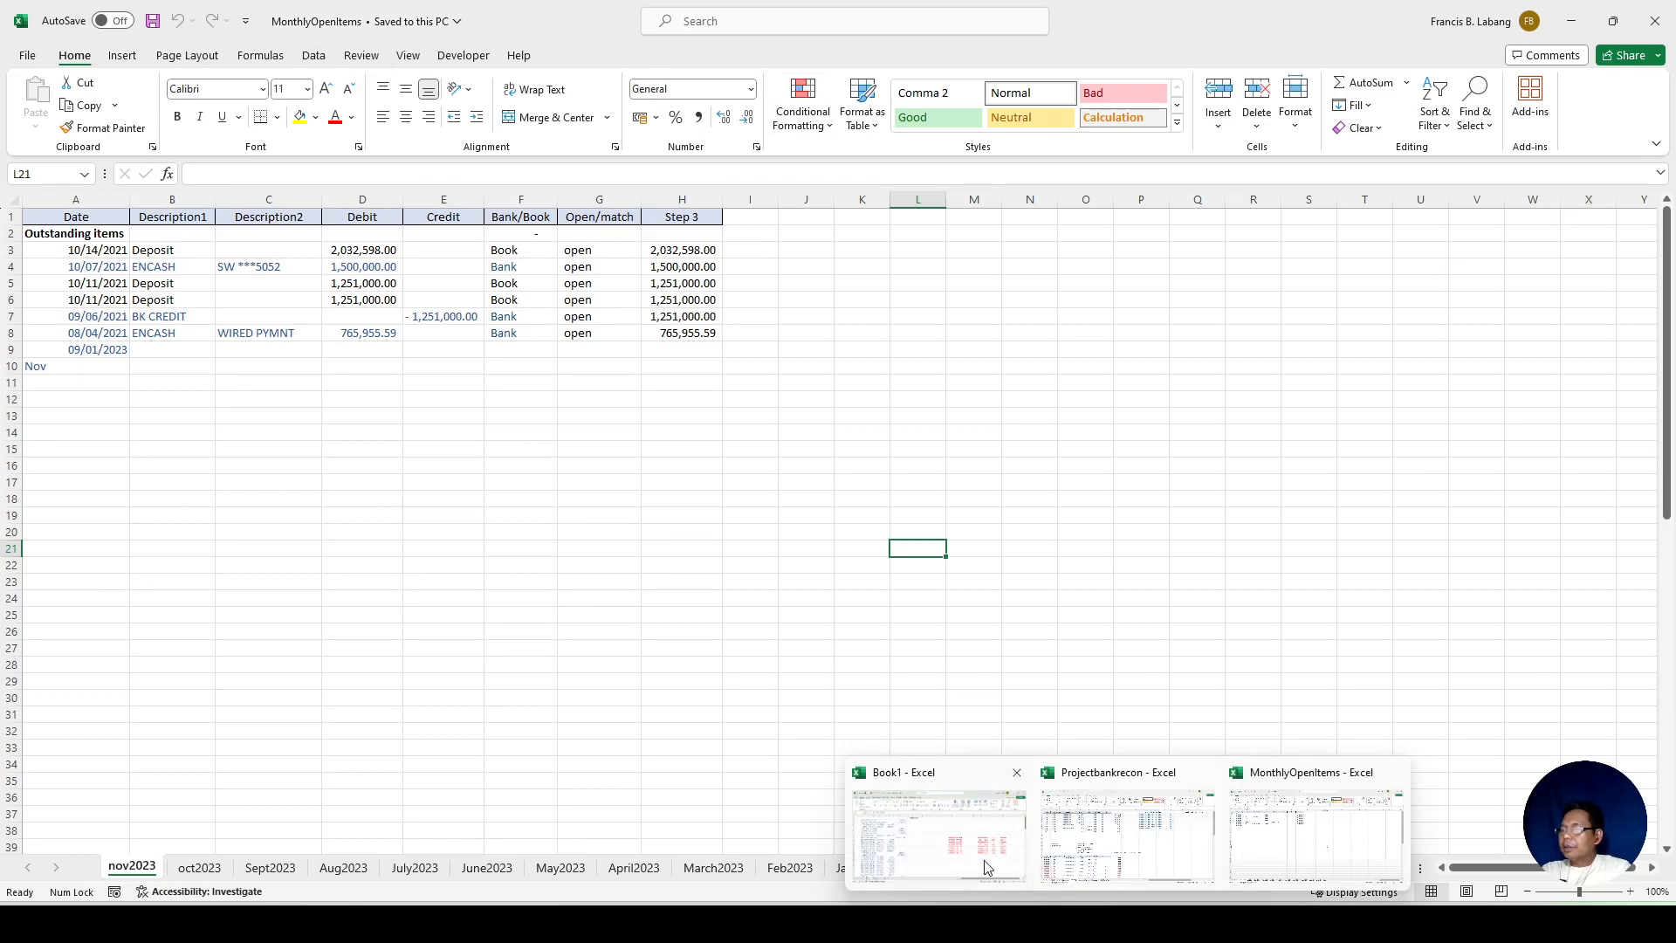
pyautogui.click(1087, 844)
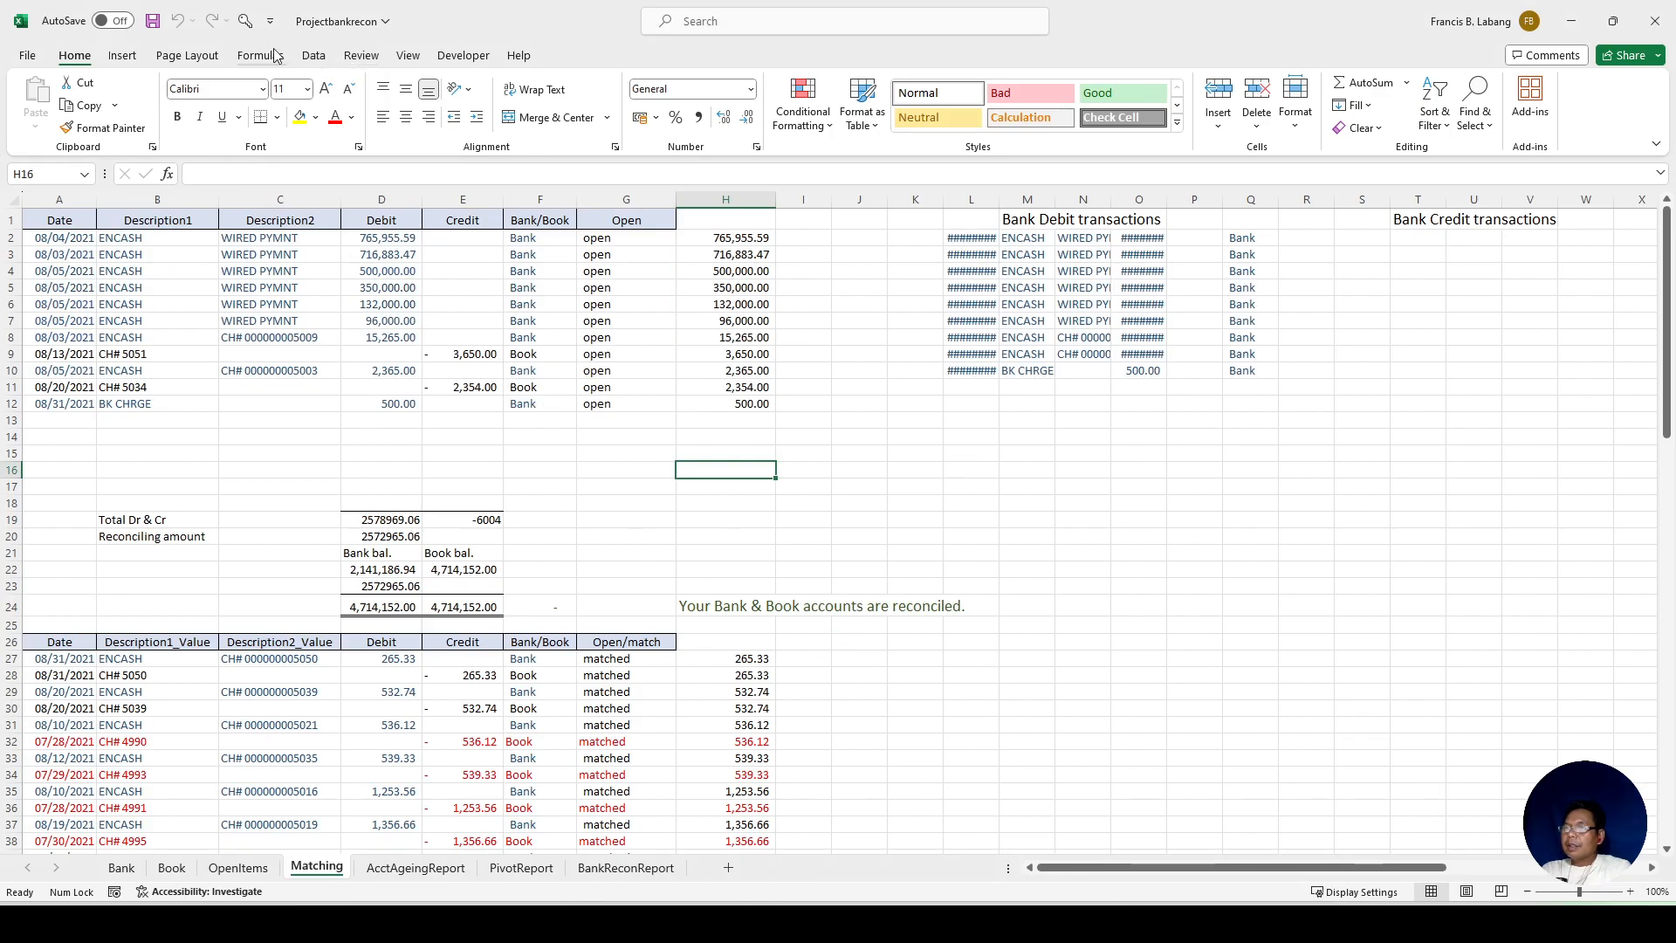
pyautogui.click(248, 26)
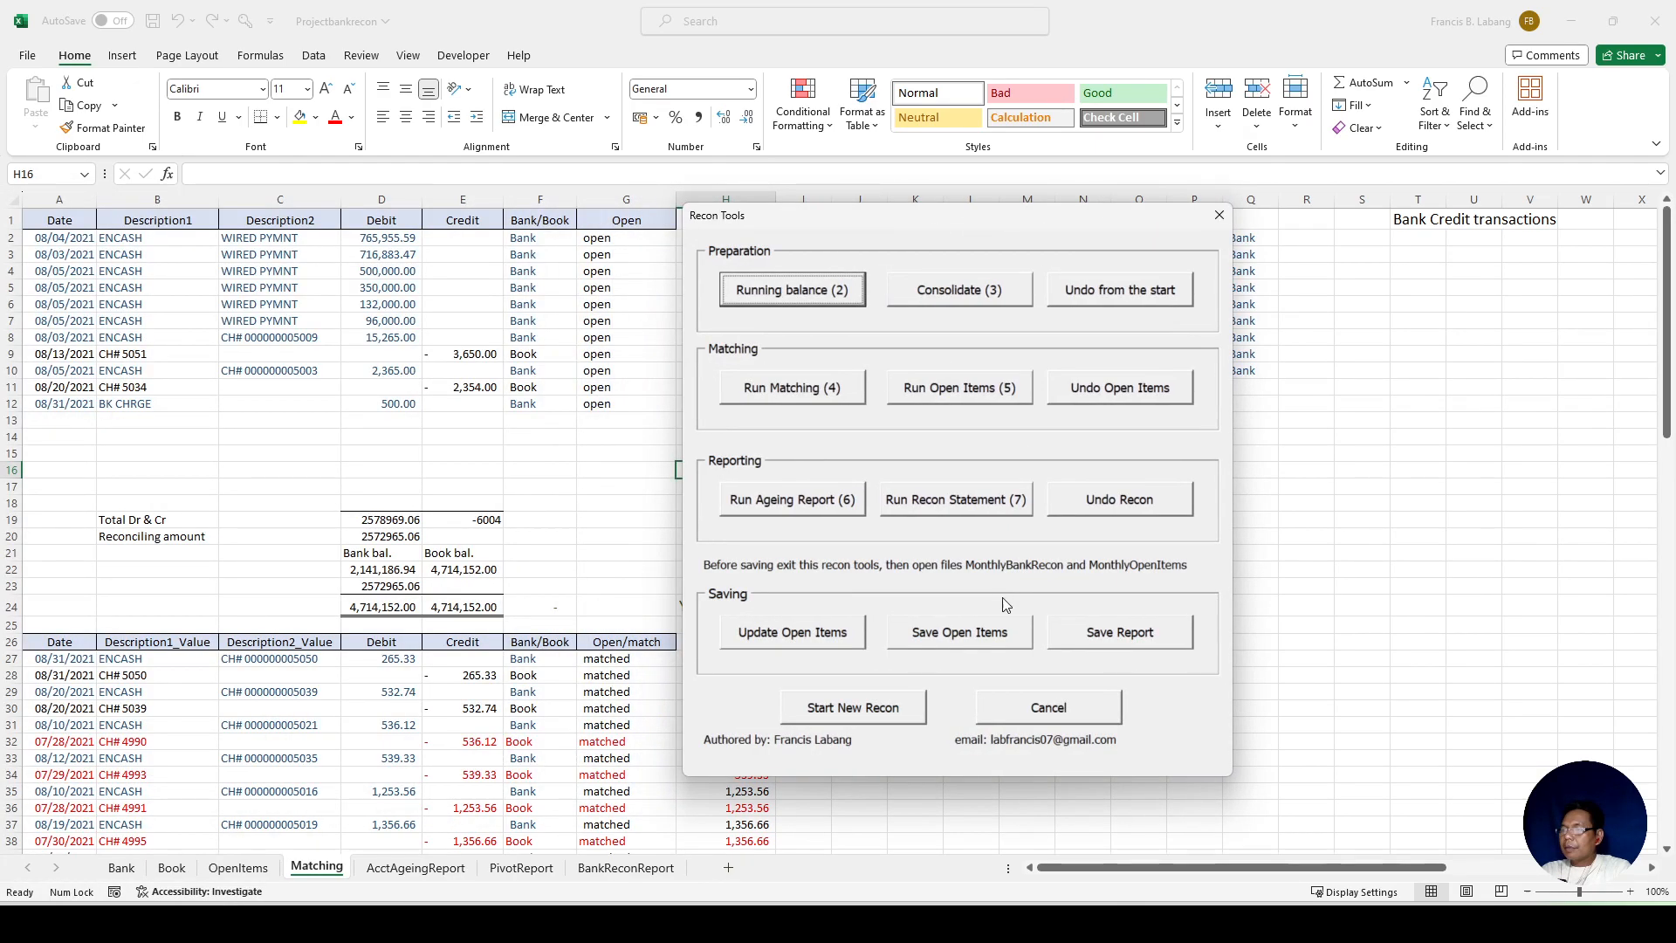
pyautogui.click(983, 640)
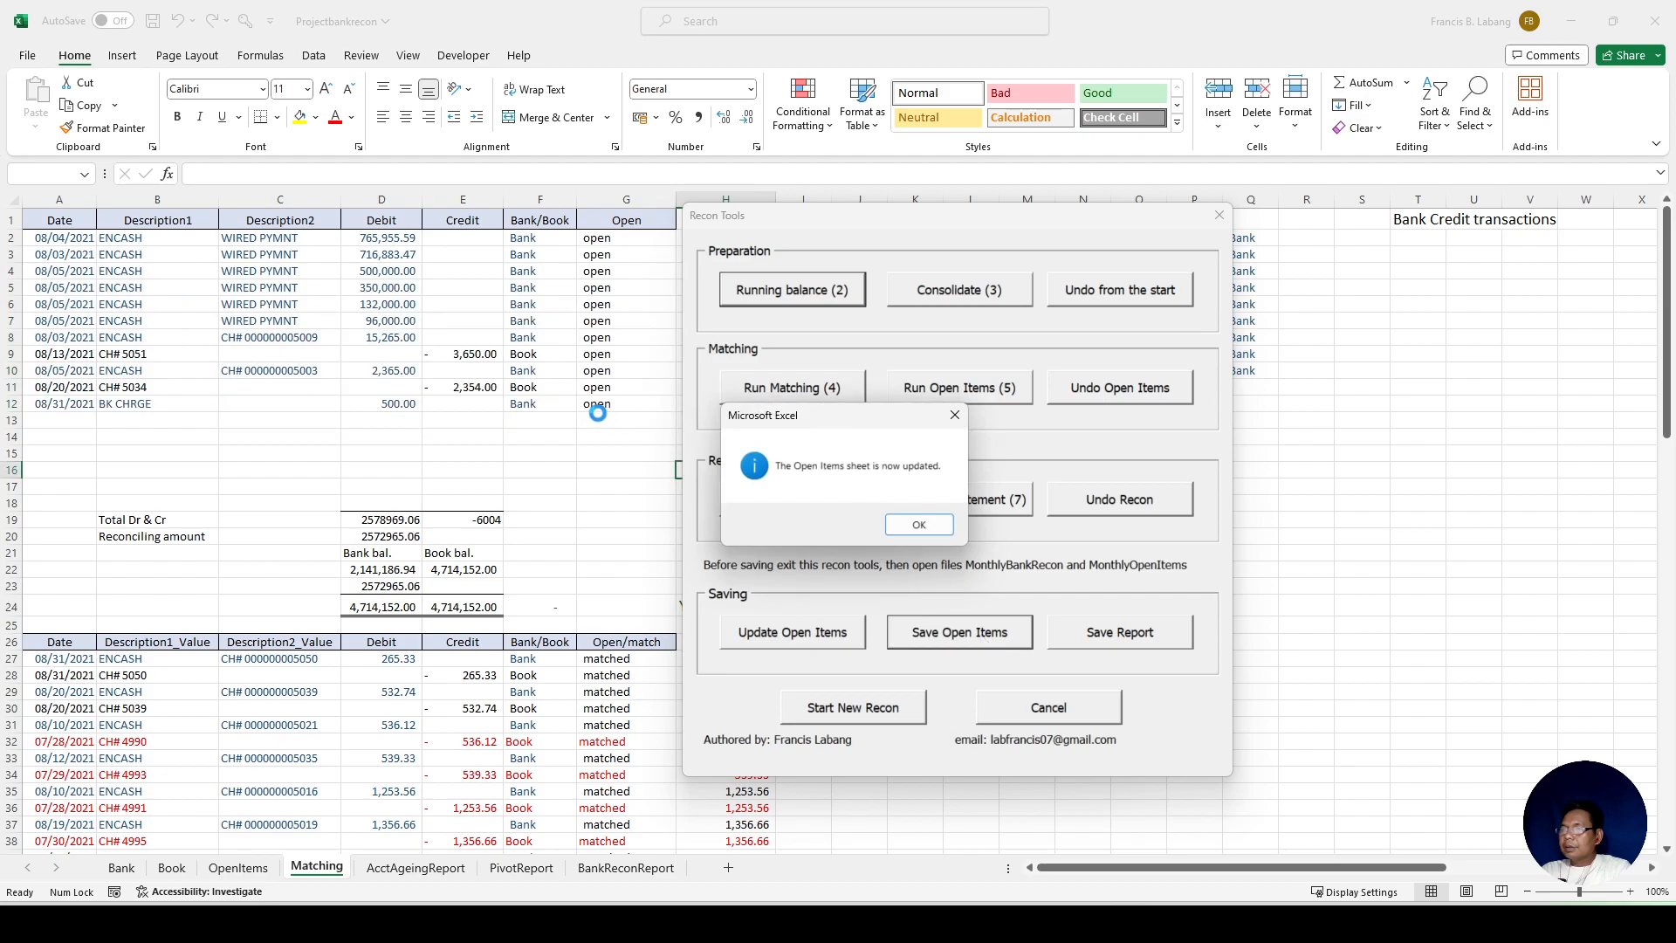
pyautogui.click(934, 529)
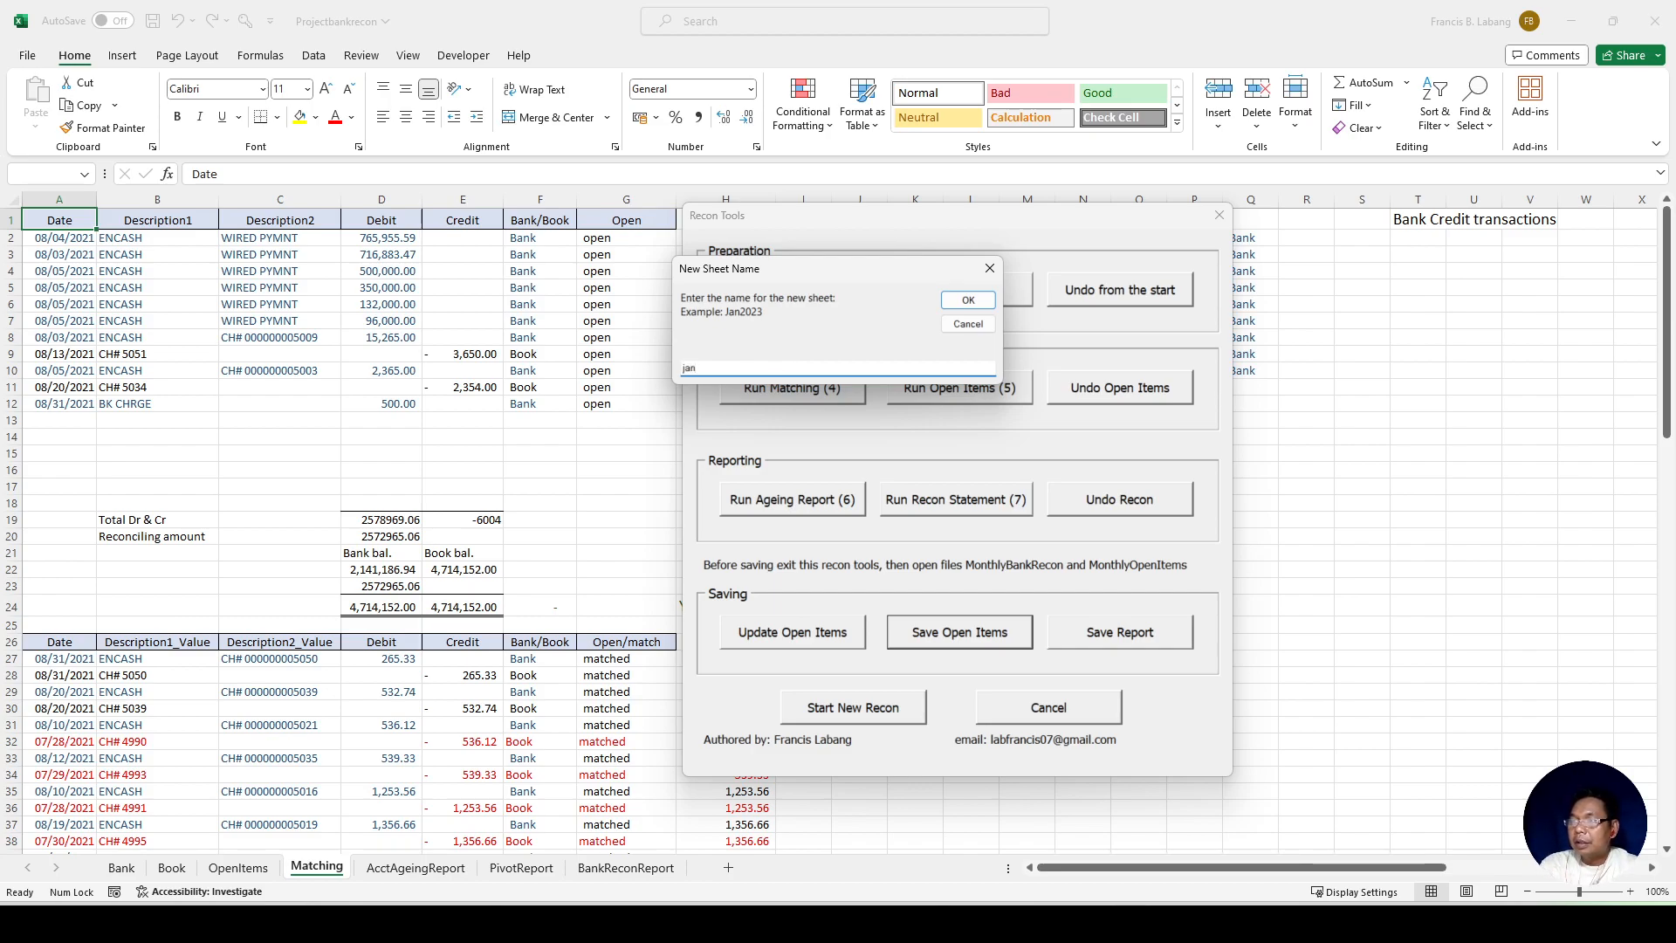
pyautogui.write('23')
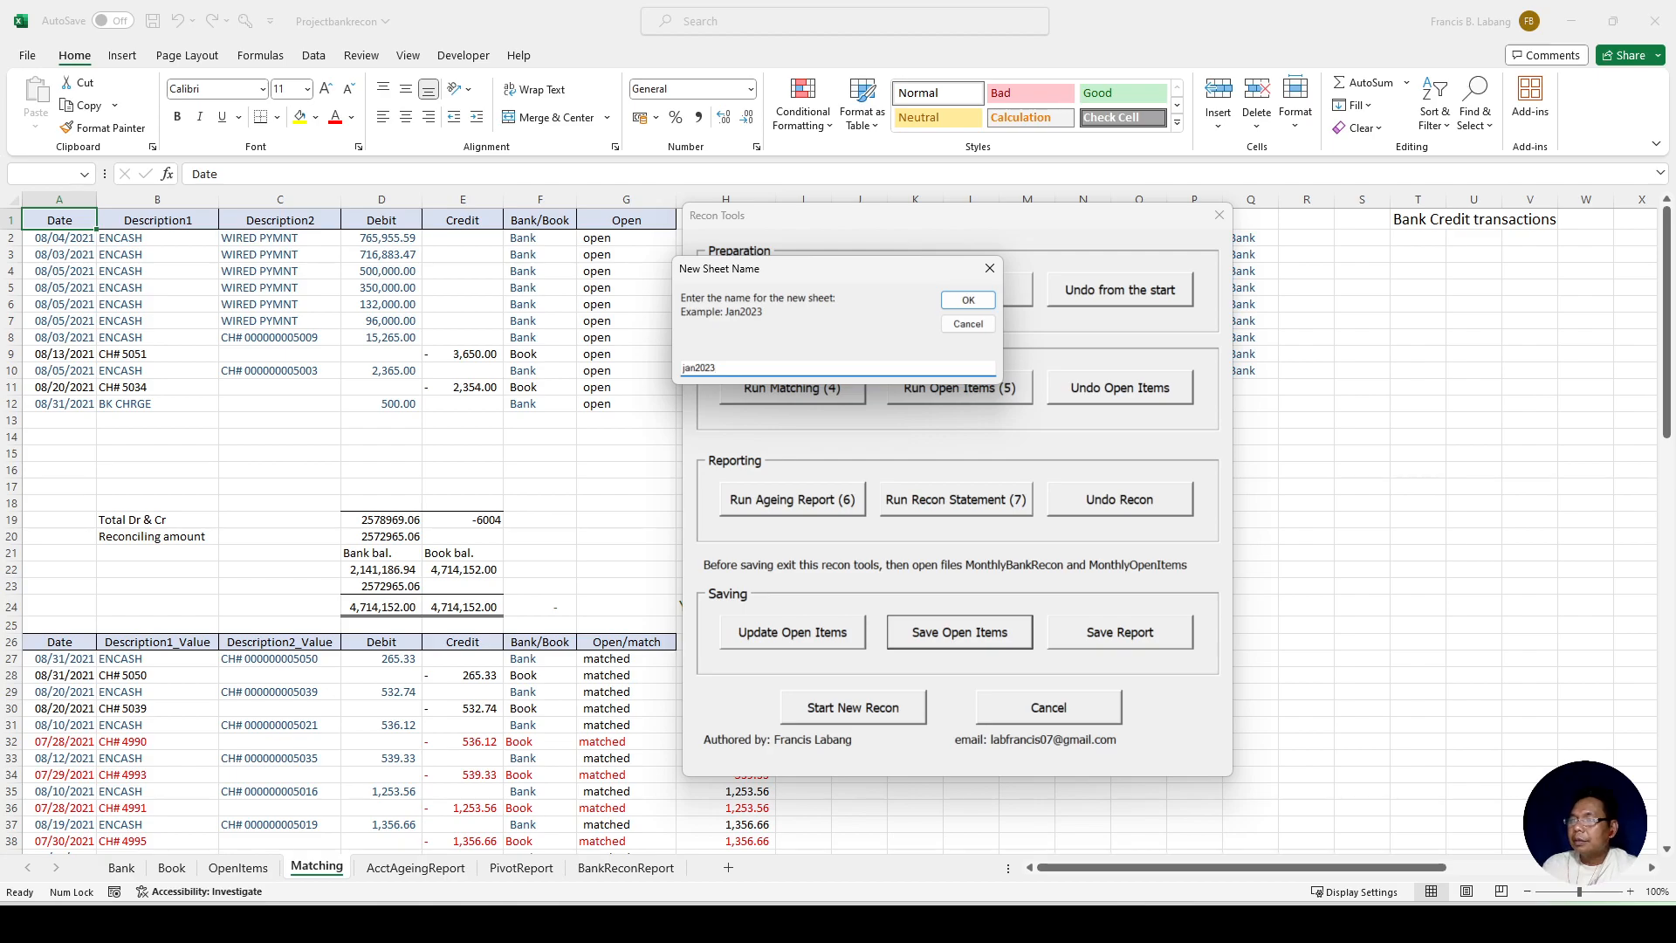
pyautogui.click(975, 301)
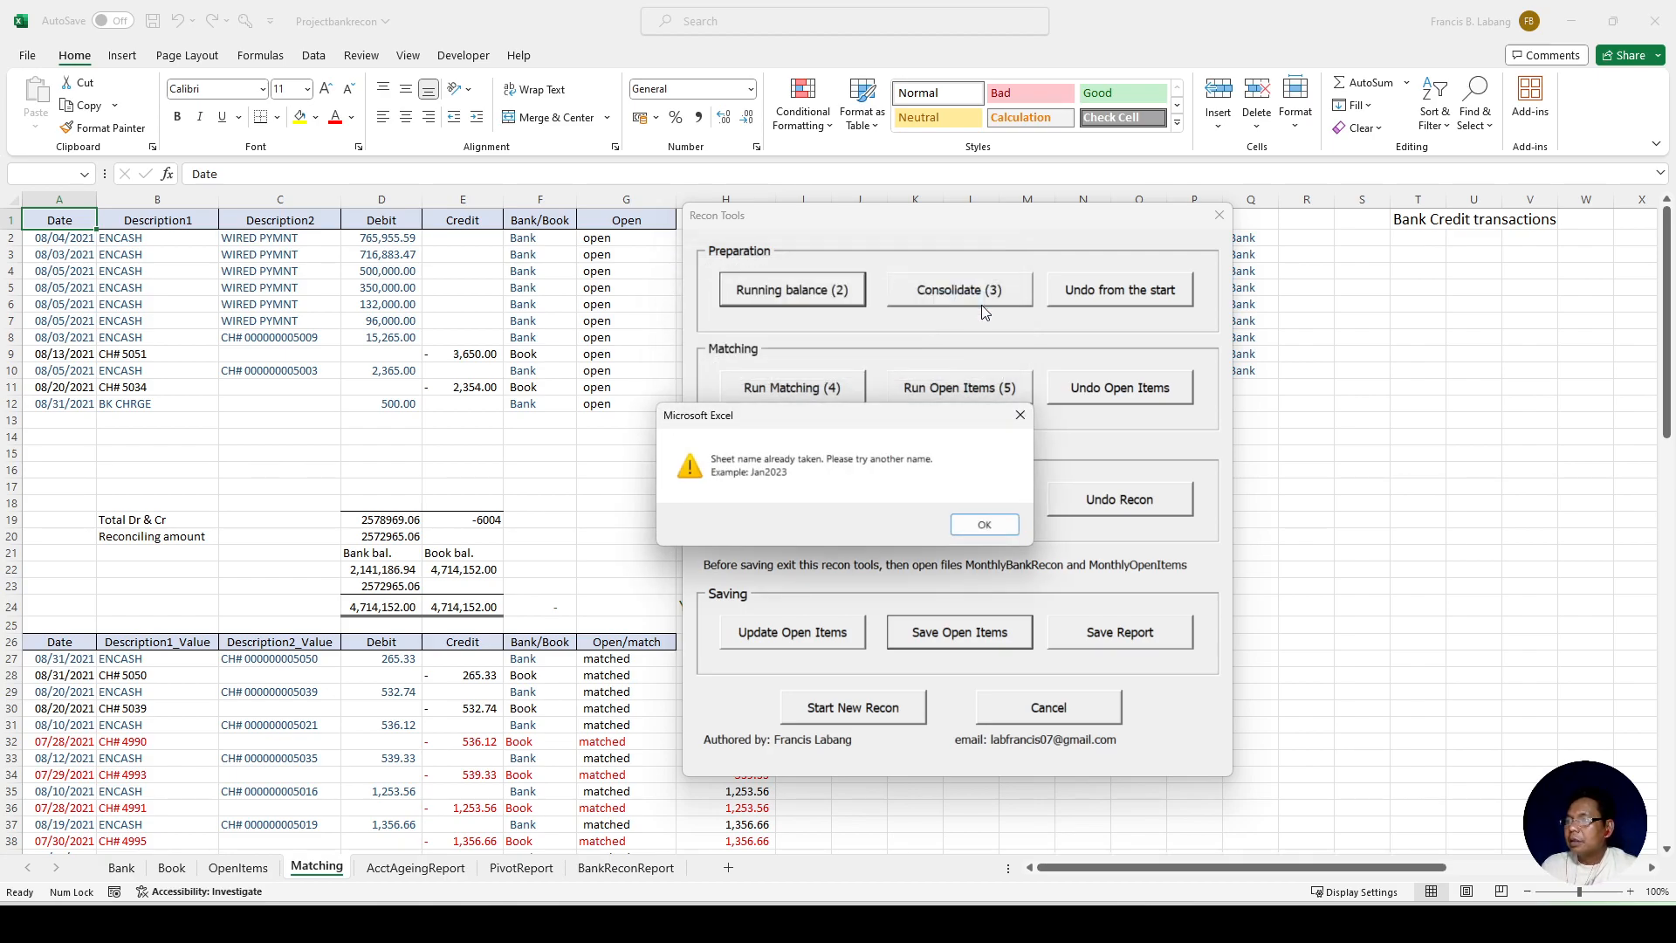
pyautogui.click(980, 528)
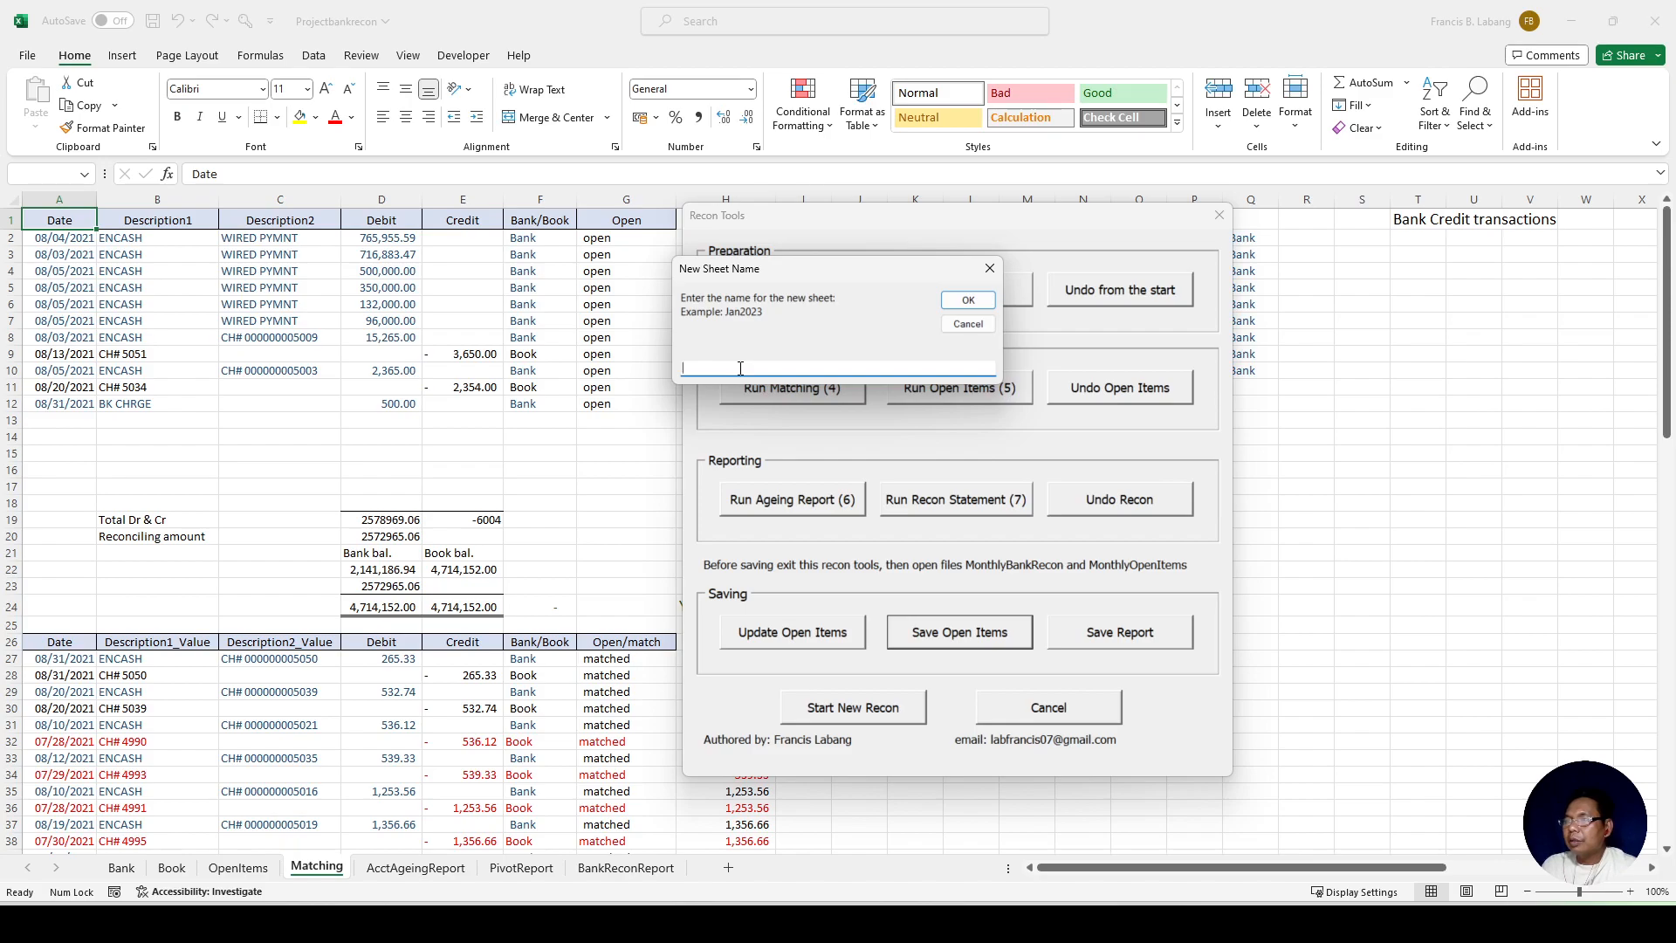
# Step: Save the open items to a new sheet named dec2023, acknowledge the message and close the Recon Tools
pyautogui.write('dec2023')
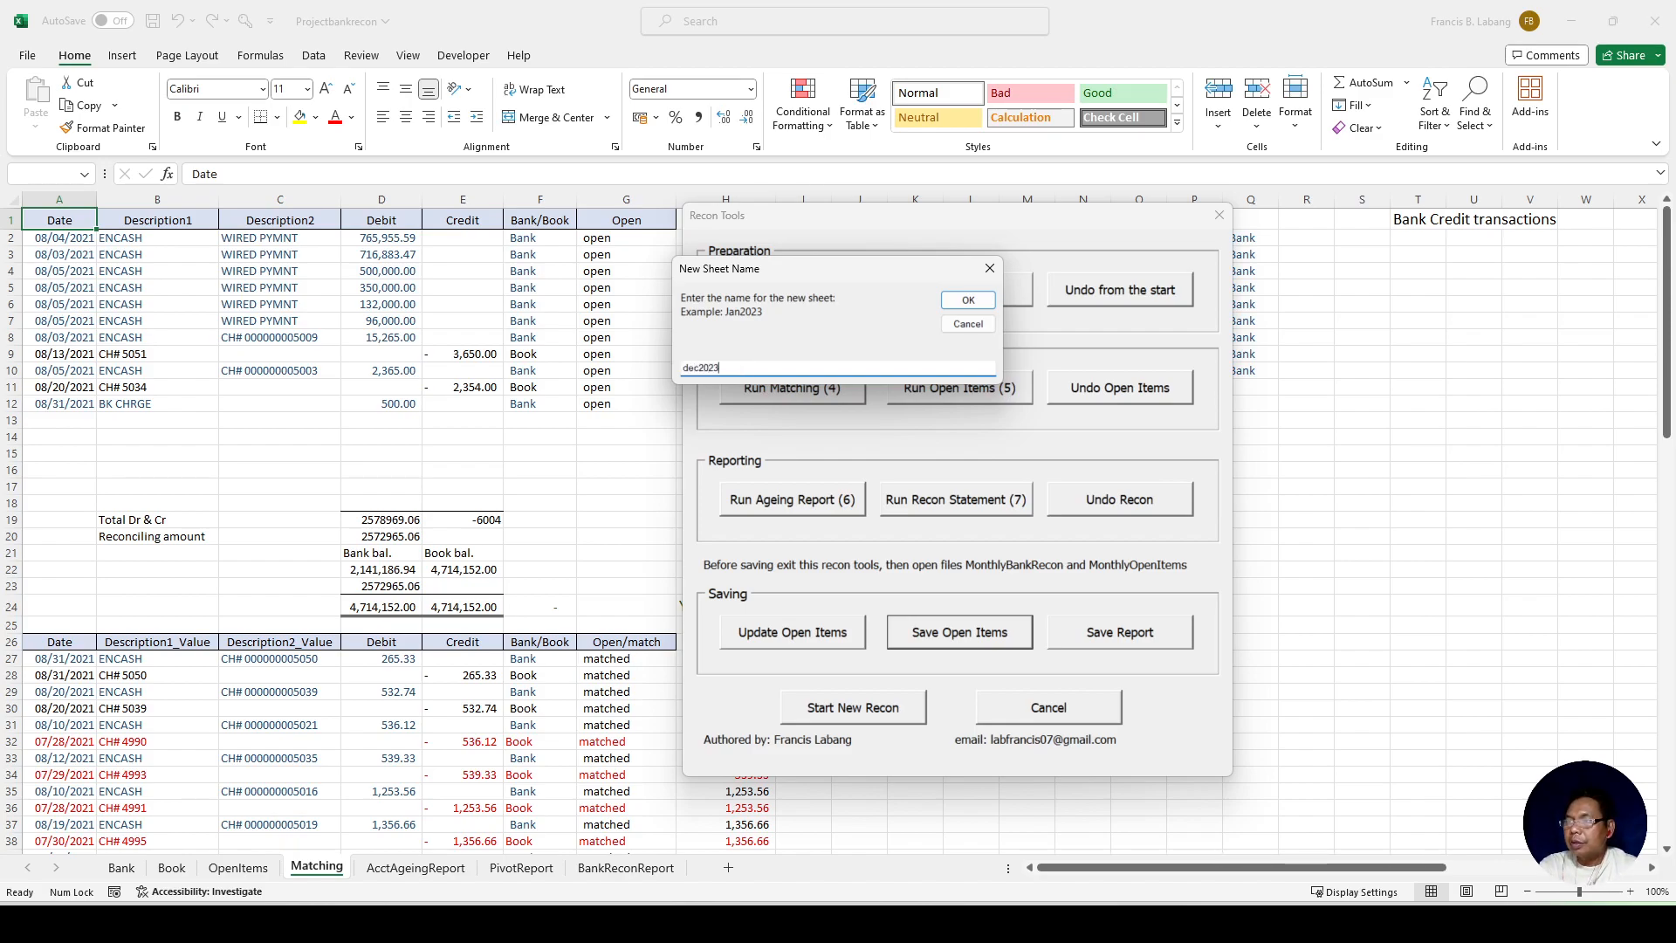
pyautogui.click(972, 303)
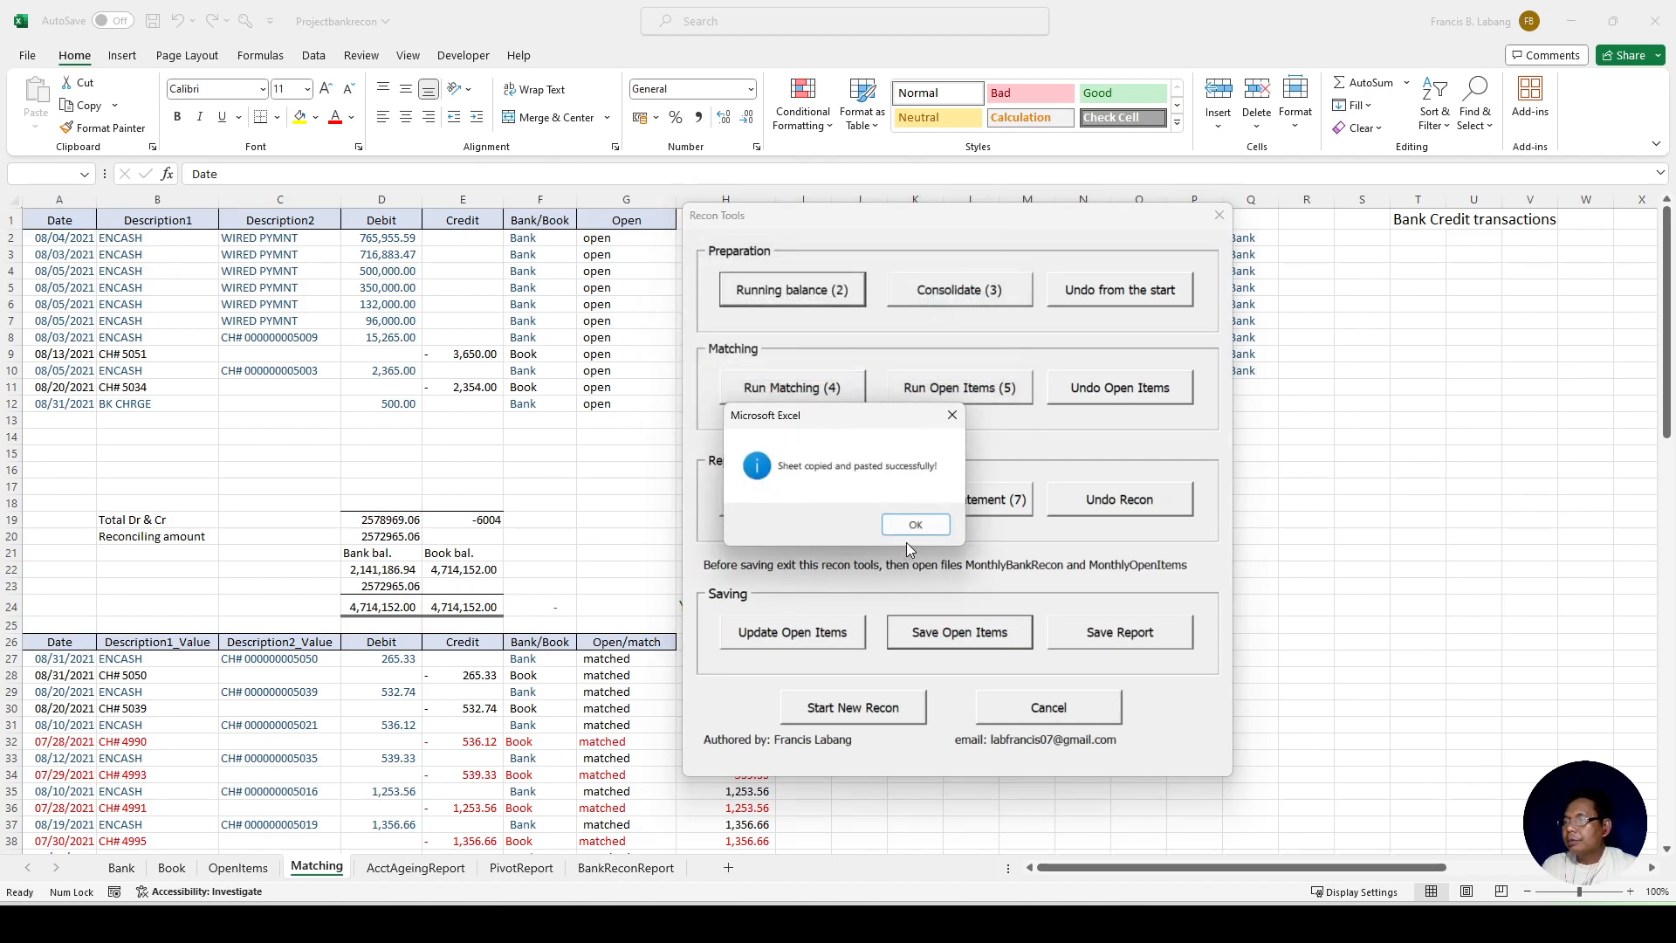
pyautogui.click(910, 531)
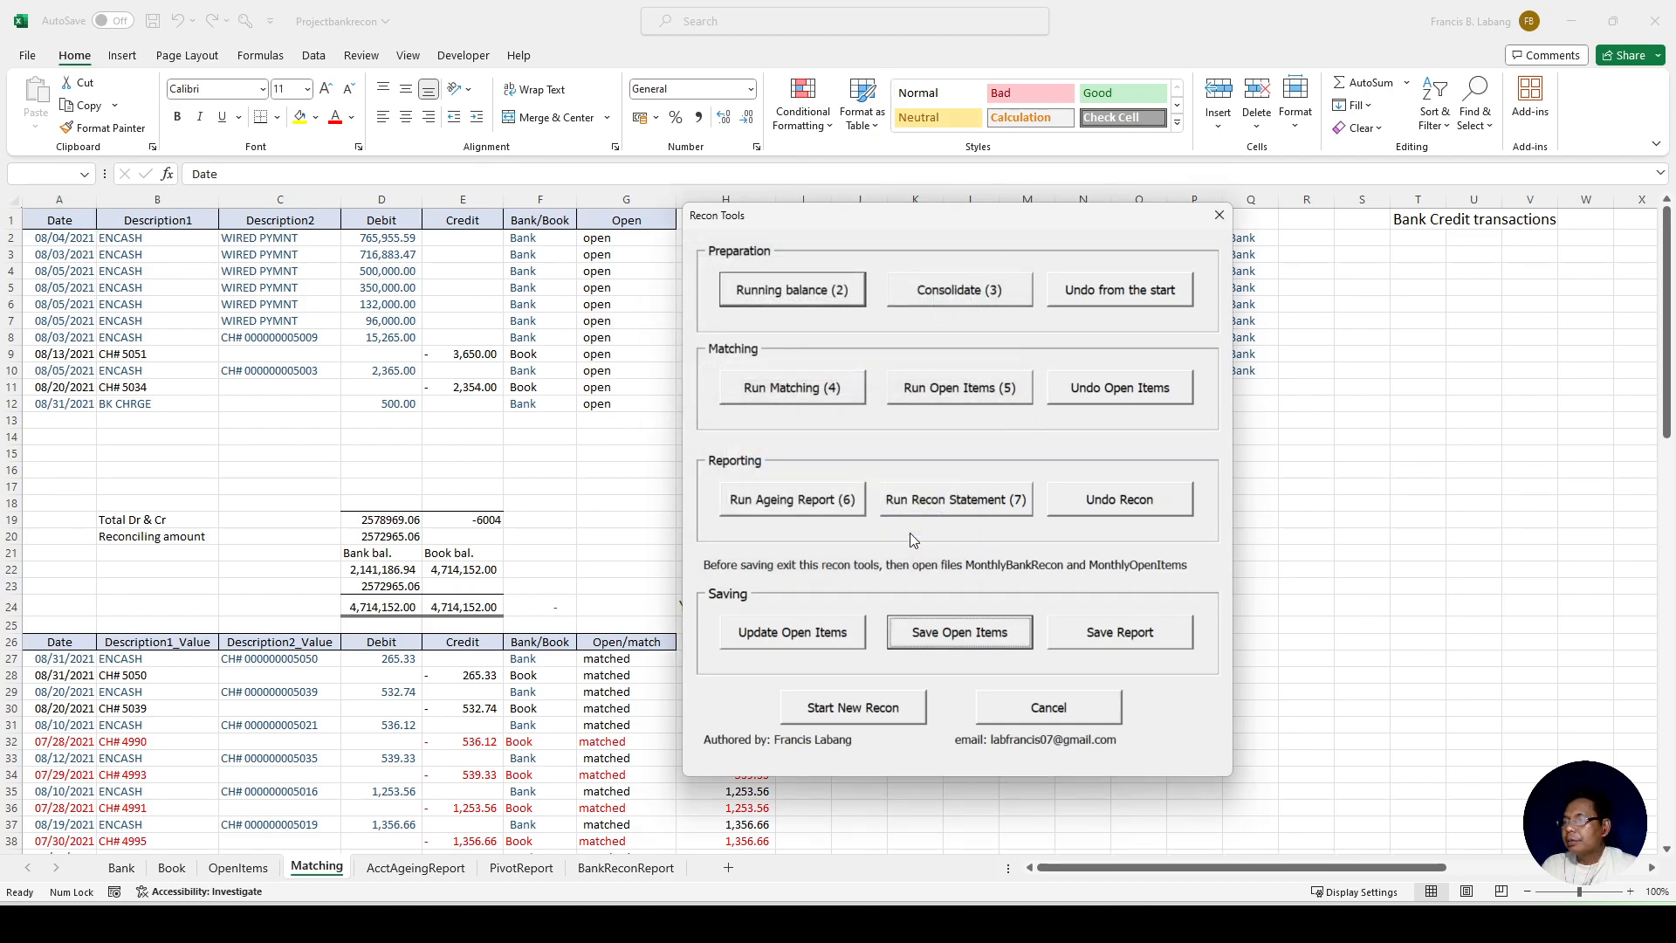
pyautogui.click(1220, 216)
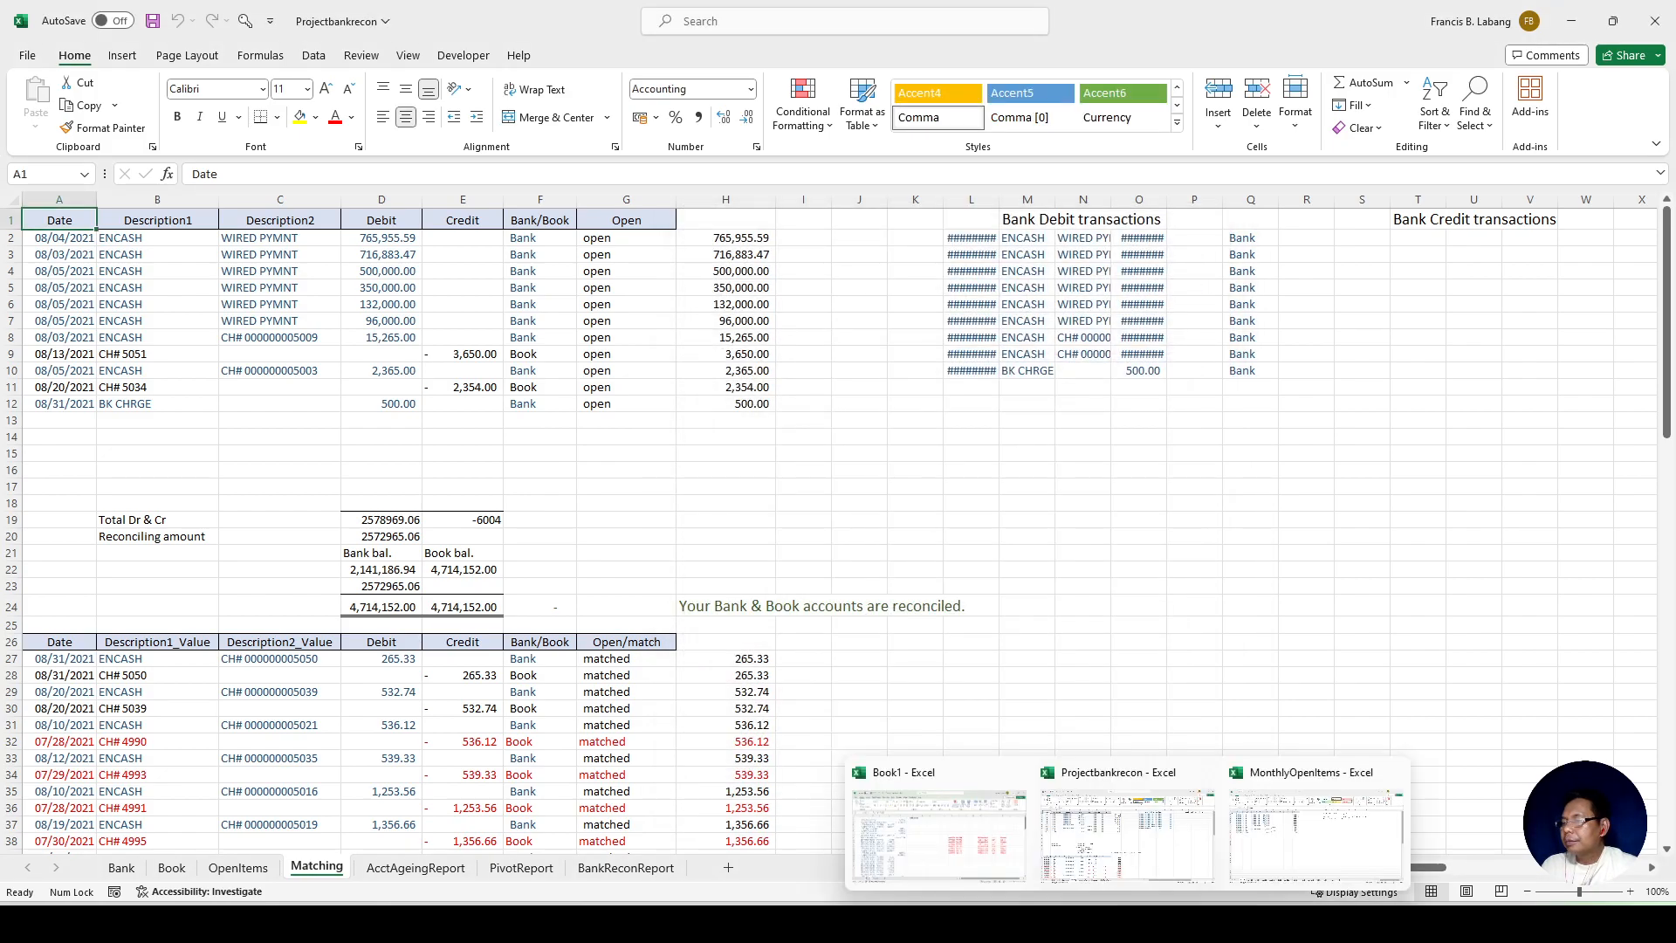
# Step: Check the copied open items on the dec2023 sheet of MonthlyOpenItems and return to Projectbankrecon
pyautogui.click(1281, 878)
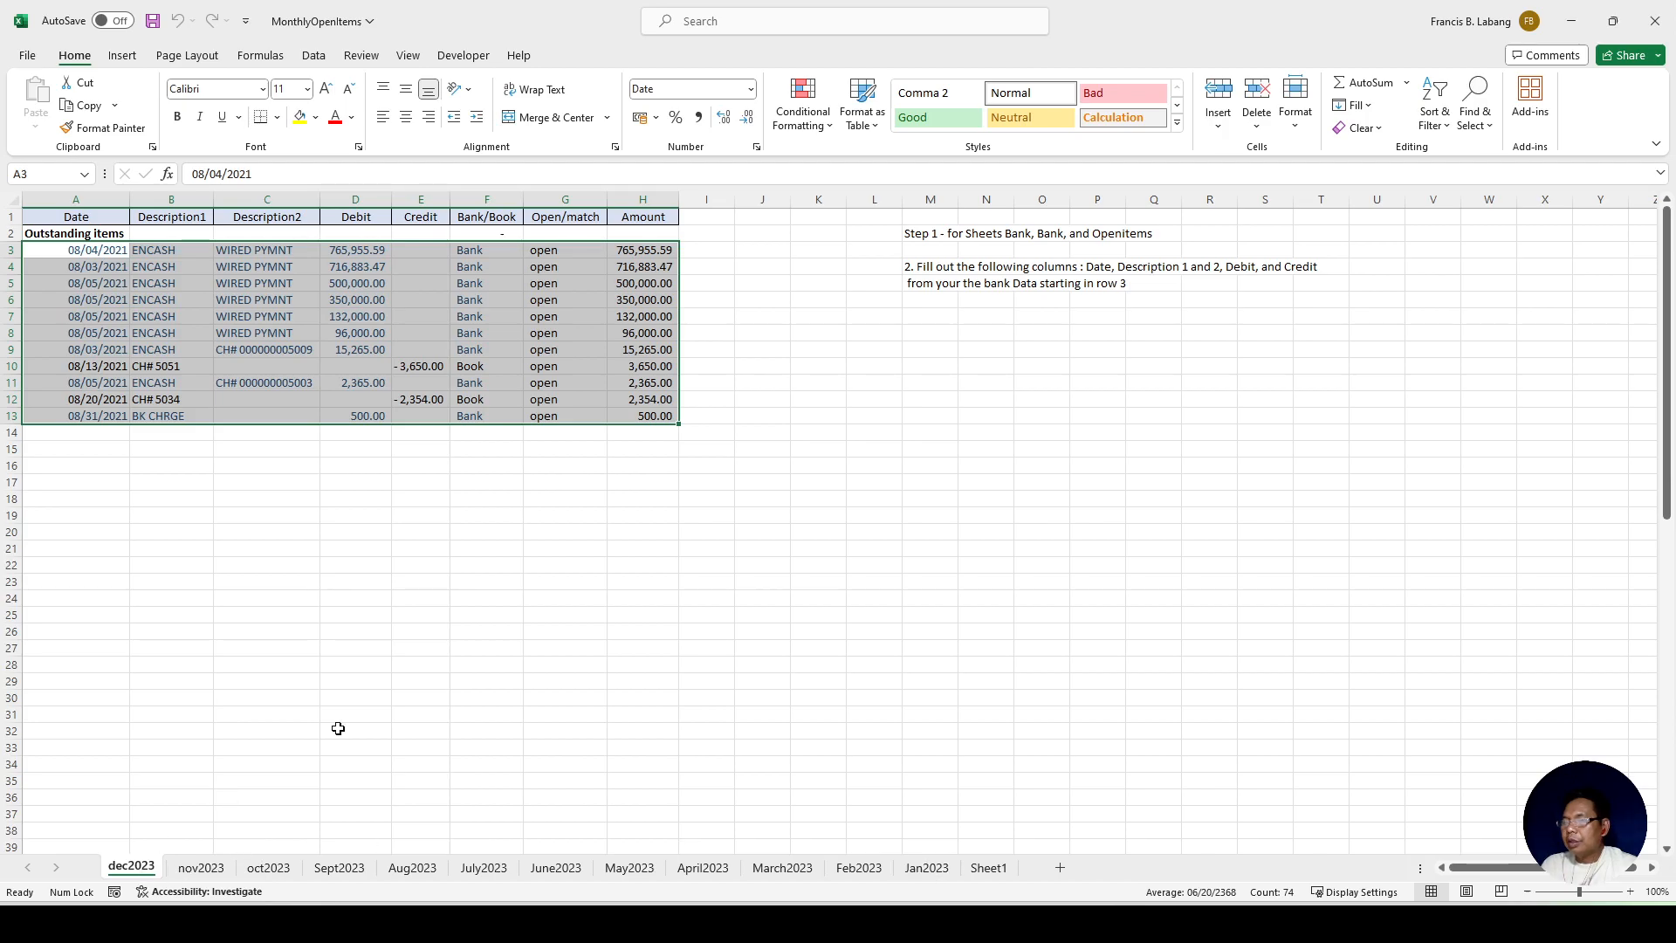
pyautogui.click(489, 663)
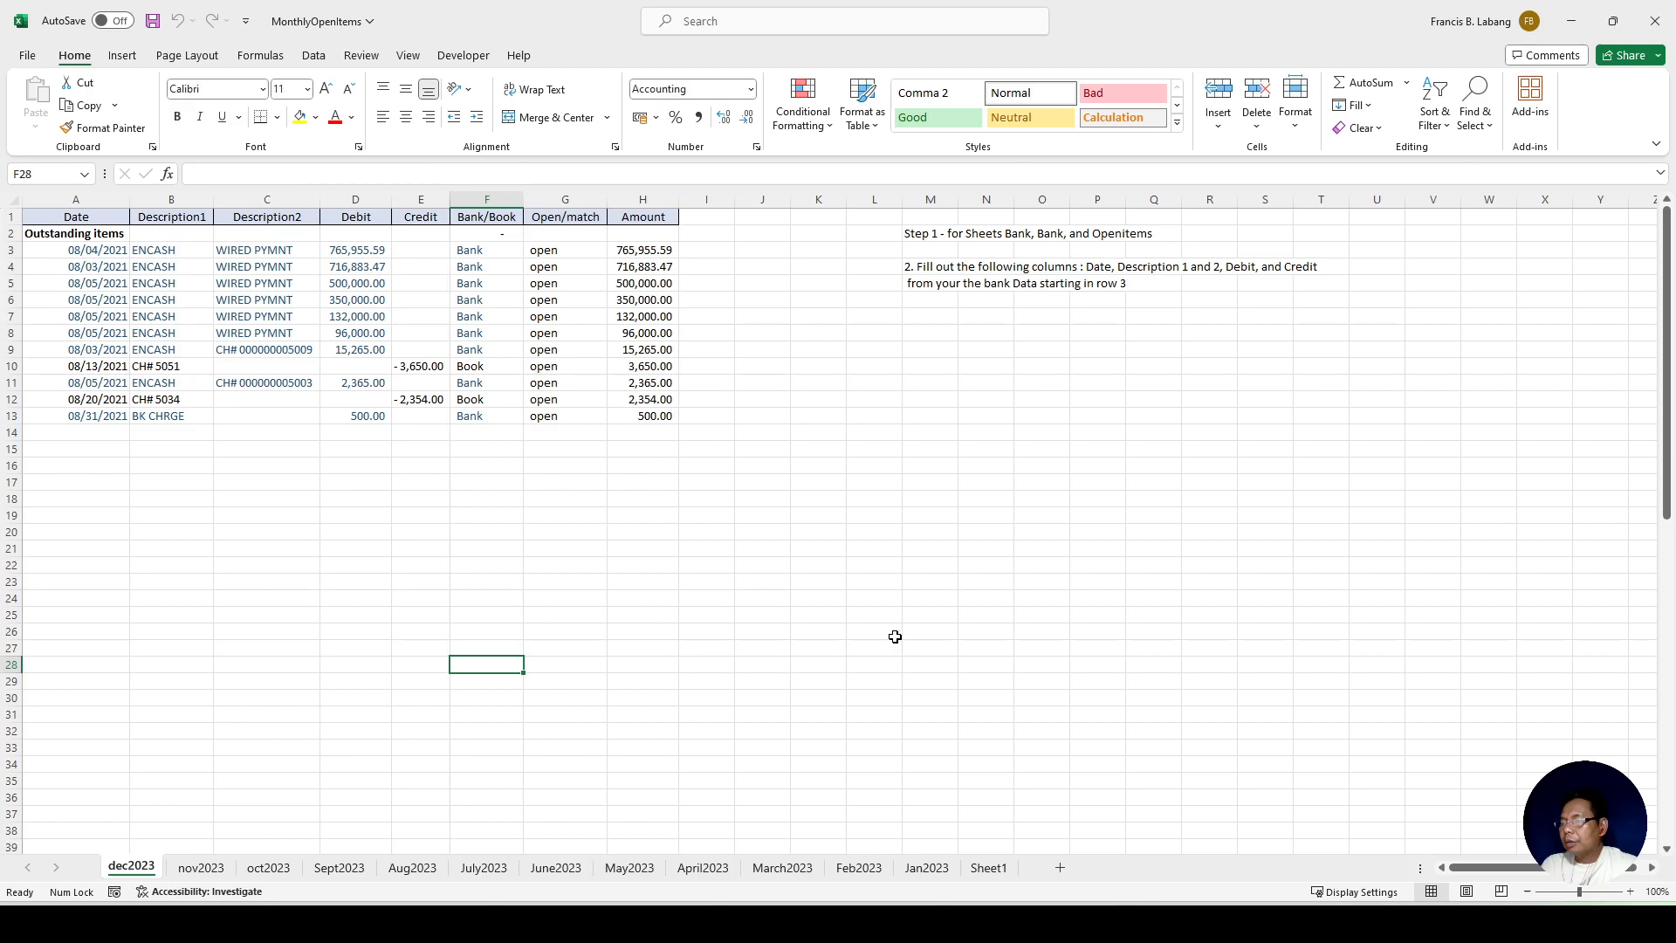
pyautogui.moveTo(1170, 926)
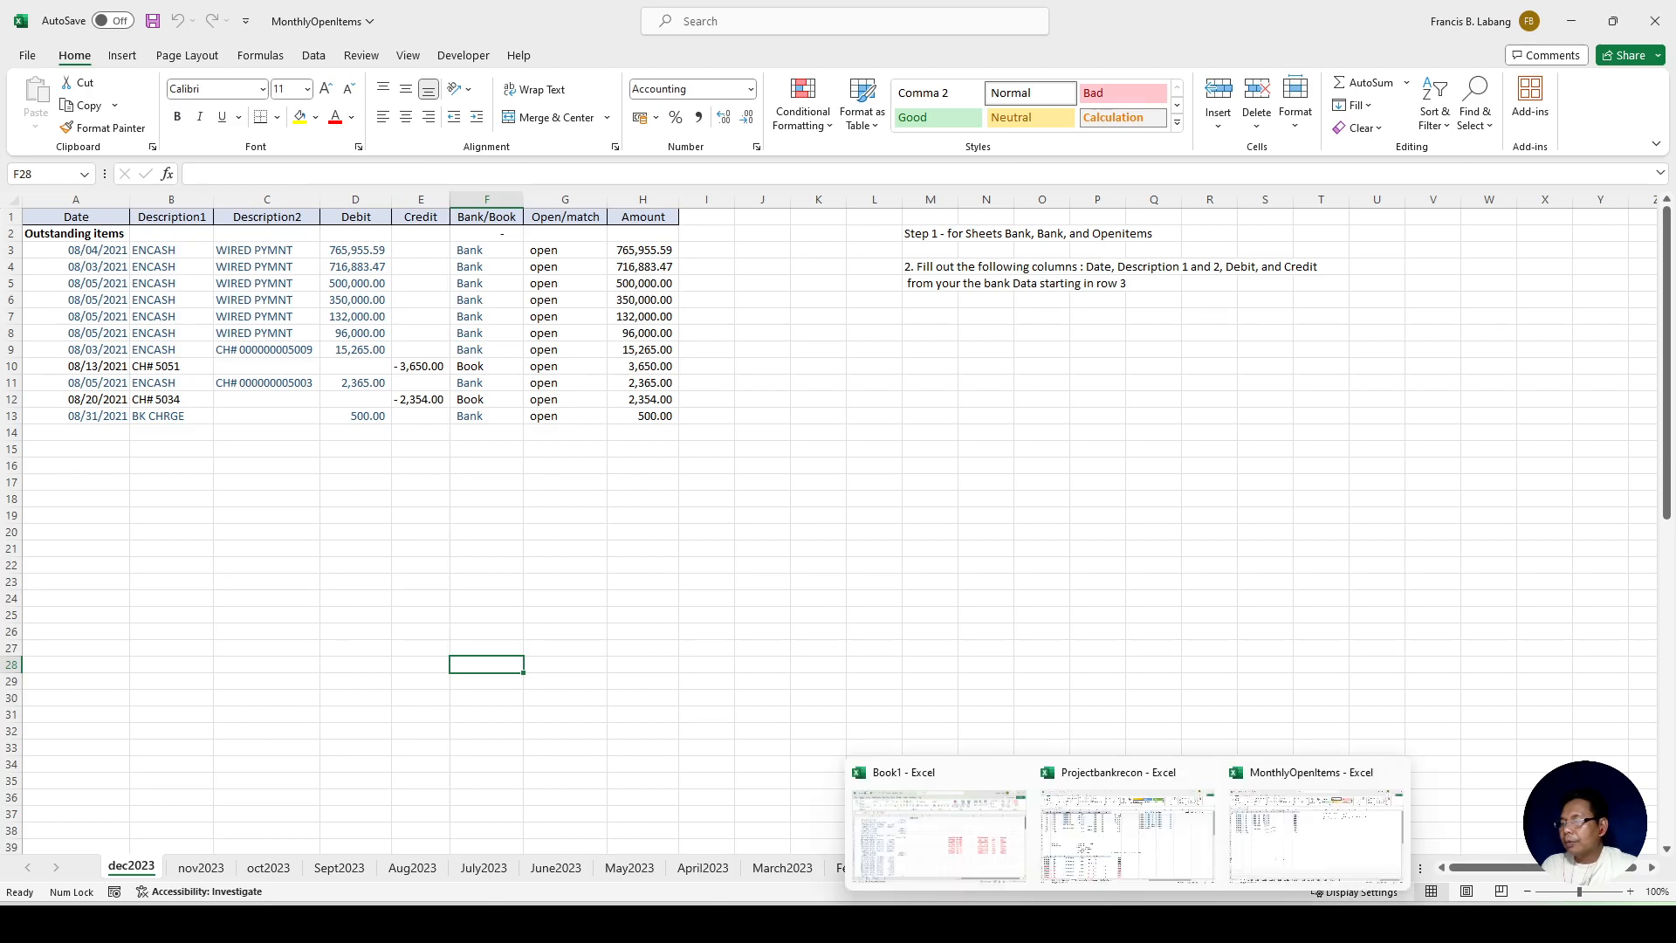
pyautogui.click(1128, 838)
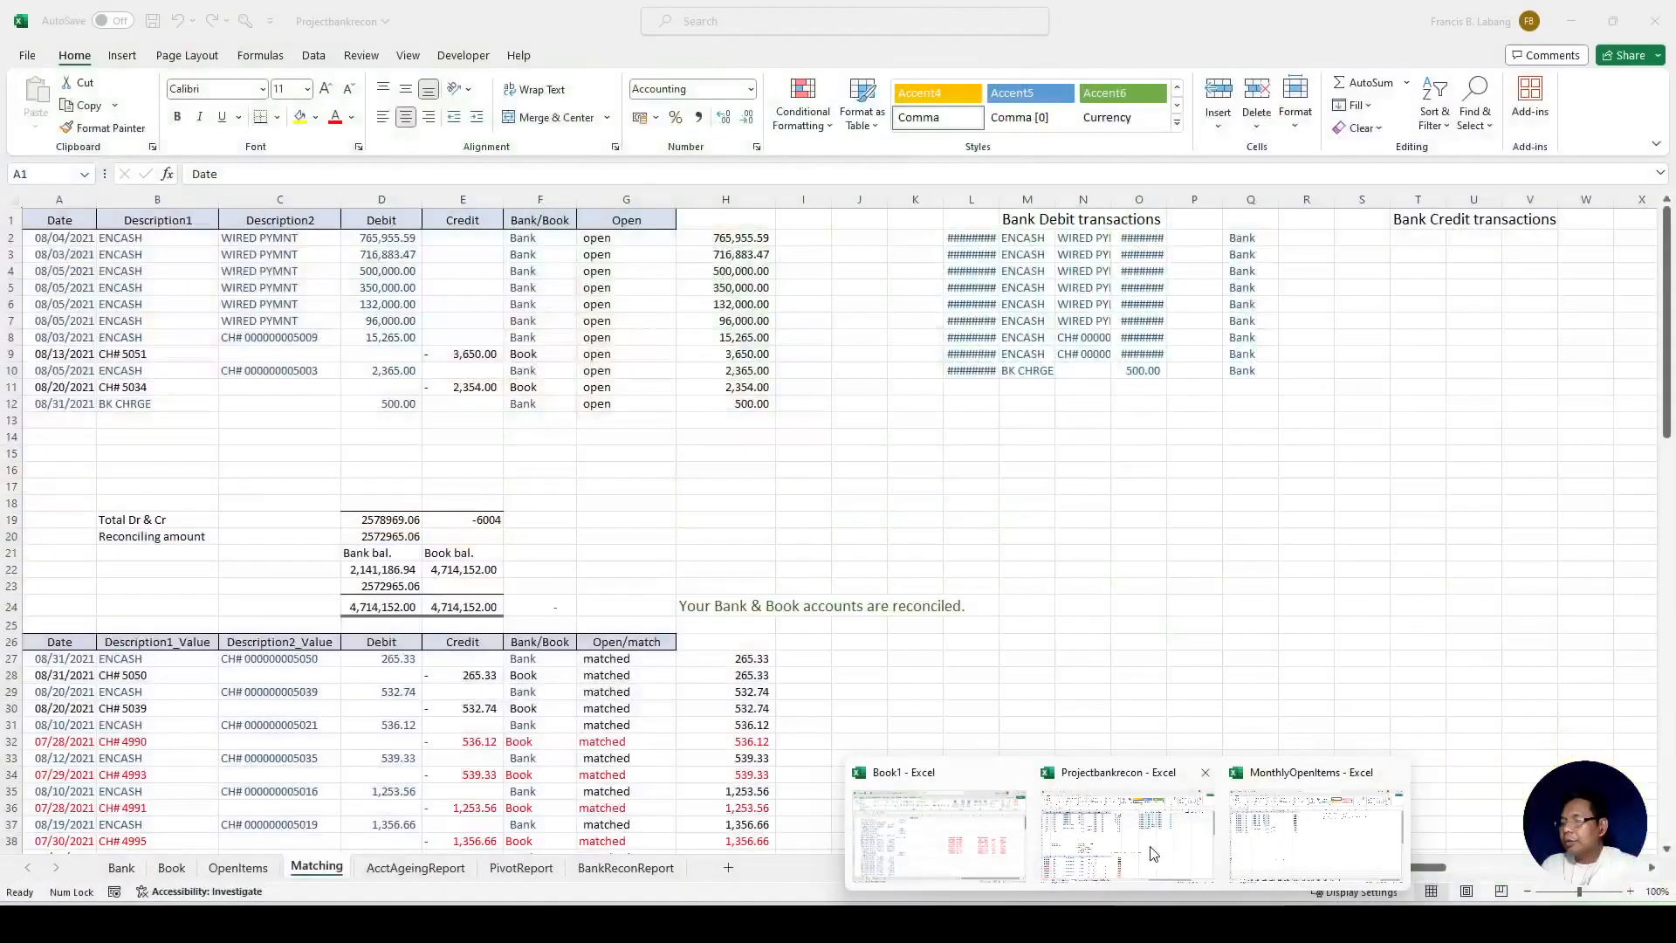
pyautogui.click(1135, 855)
pyautogui.click(976, 469)
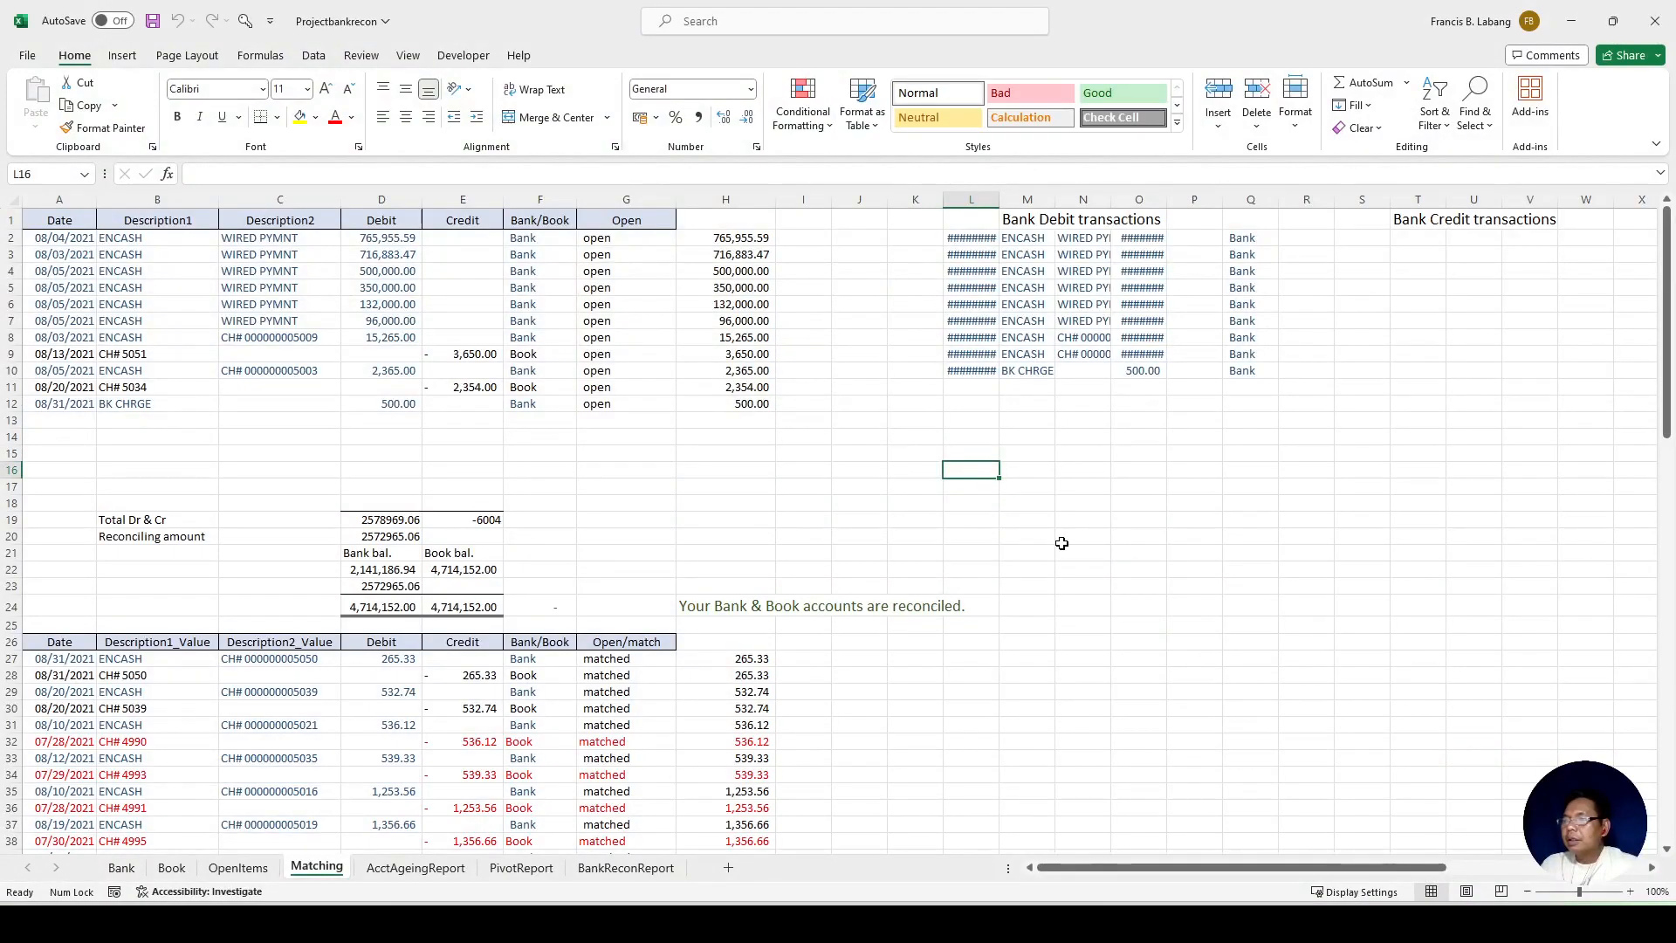
# Step: Save the open items from the Recon Tools again, moving the existing sheets to a new workbook and naming the new sheet Jan2024
pyautogui.click(246, 22)
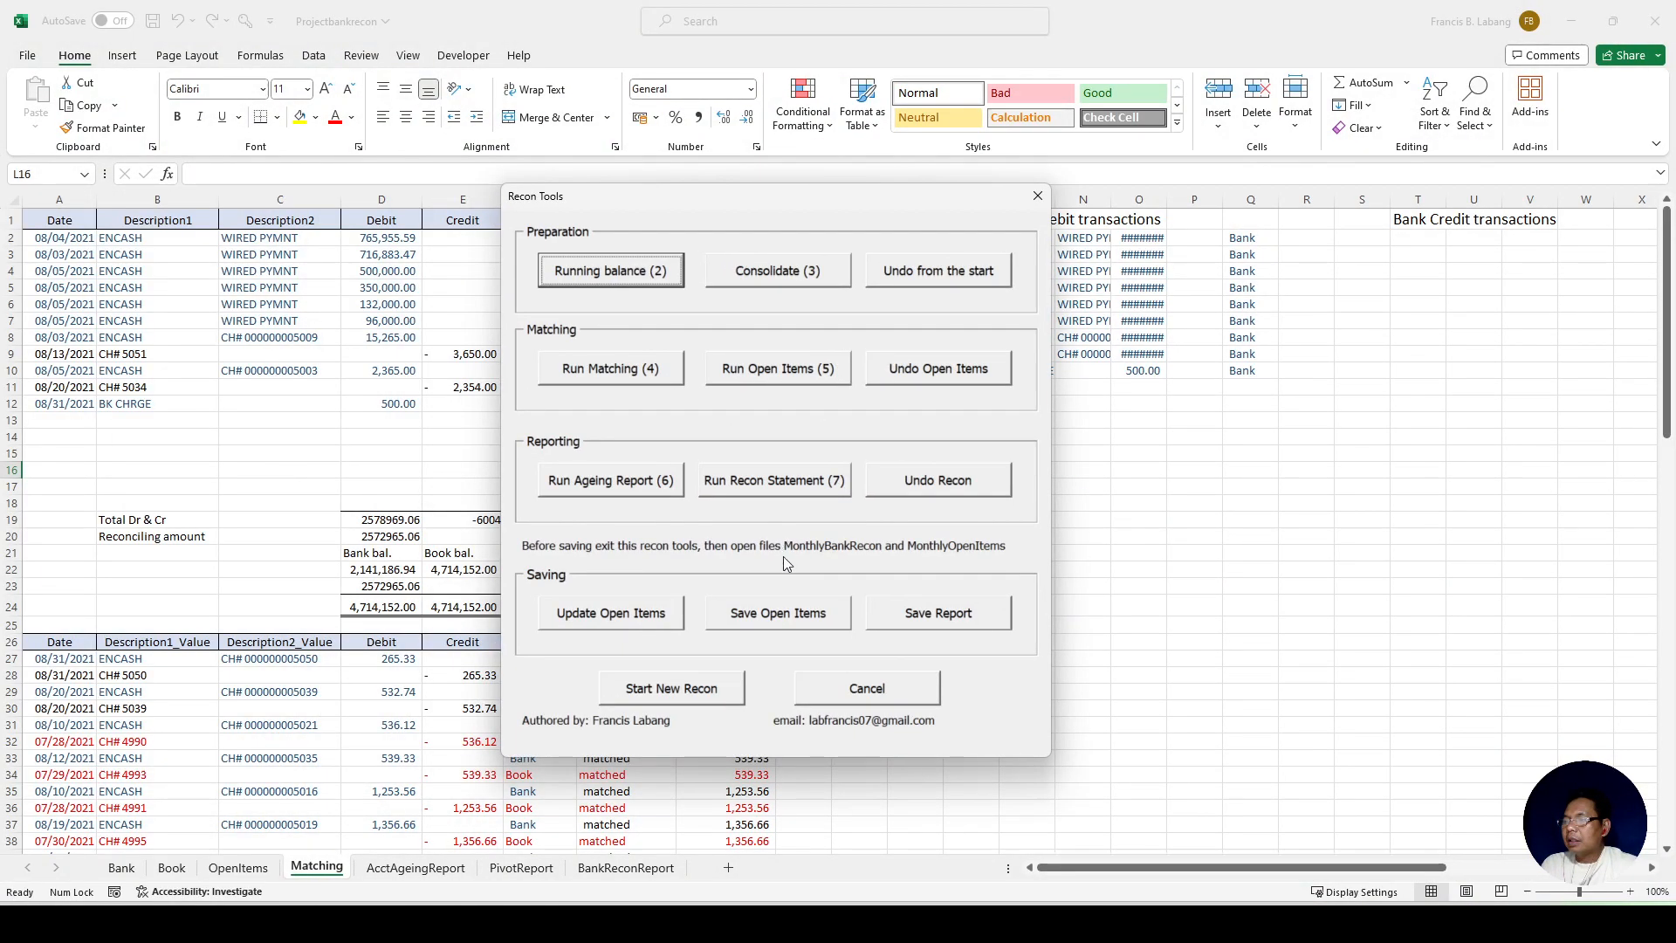
pyautogui.click(800, 615)
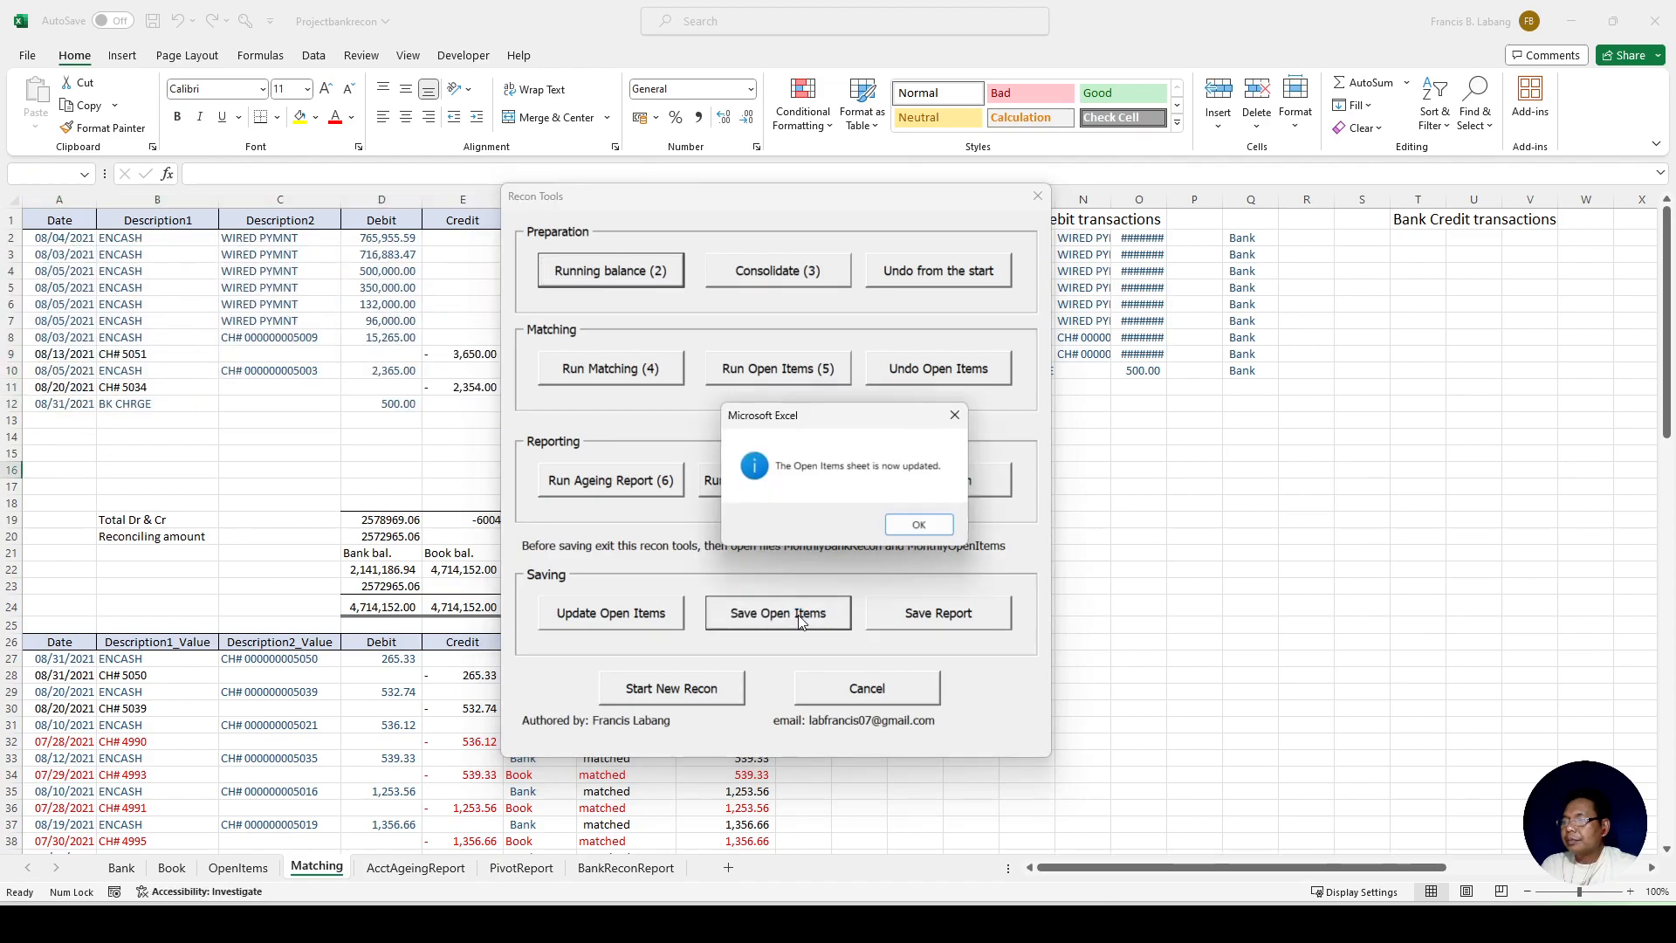
pyautogui.click(919, 524)
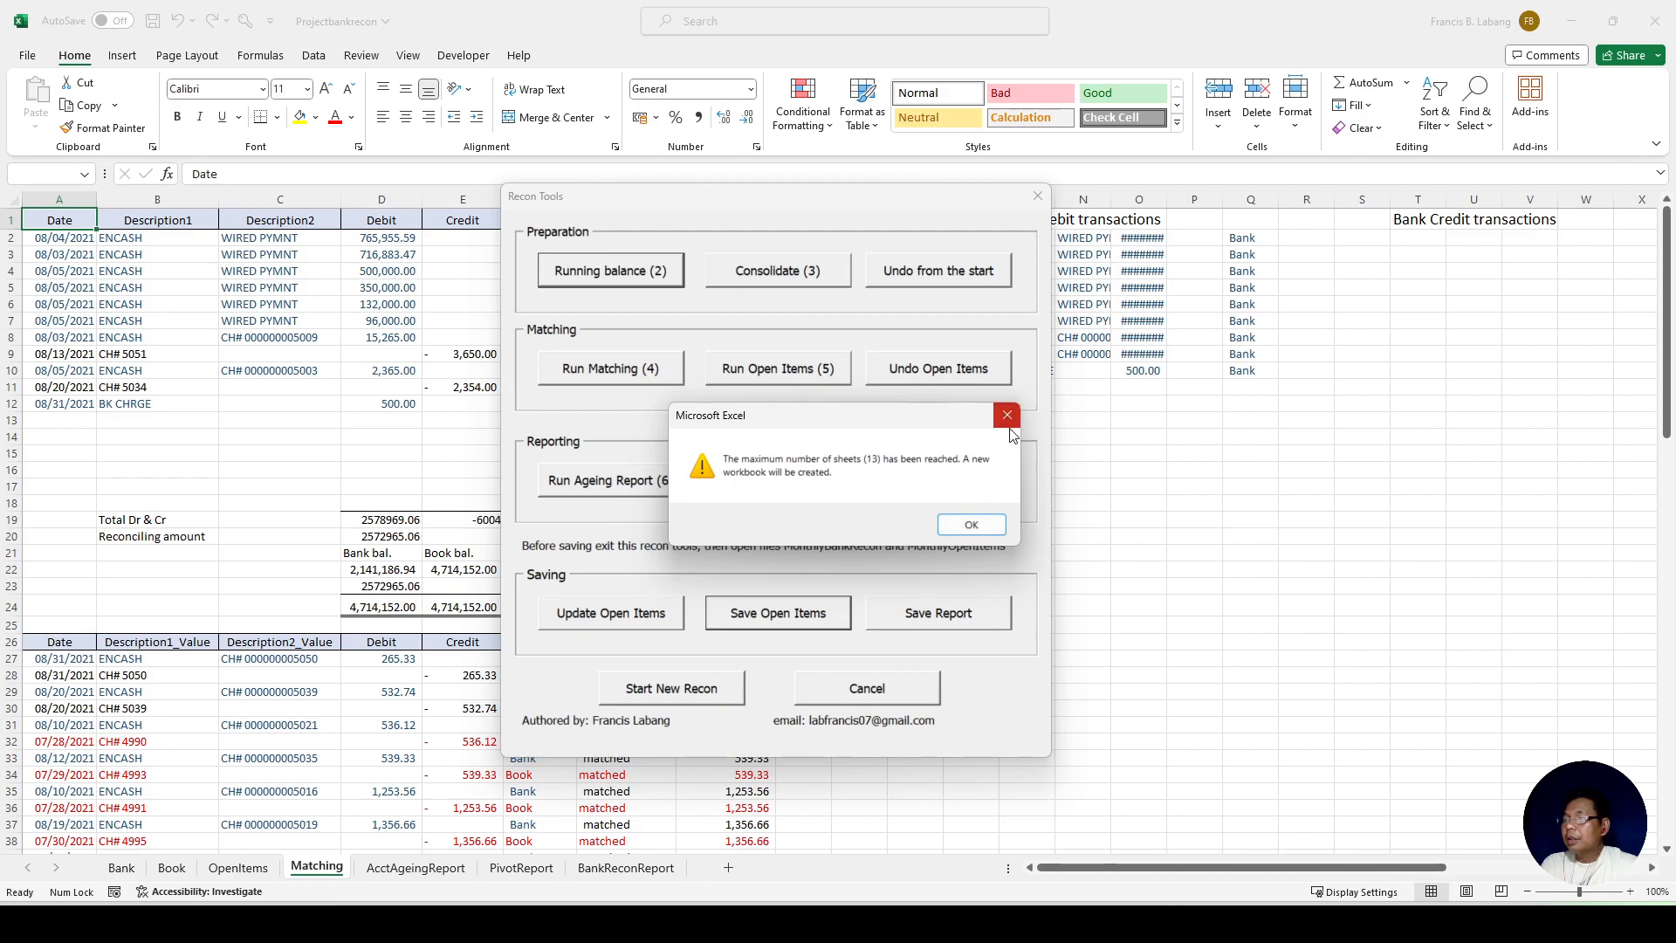
pyautogui.click(978, 524)
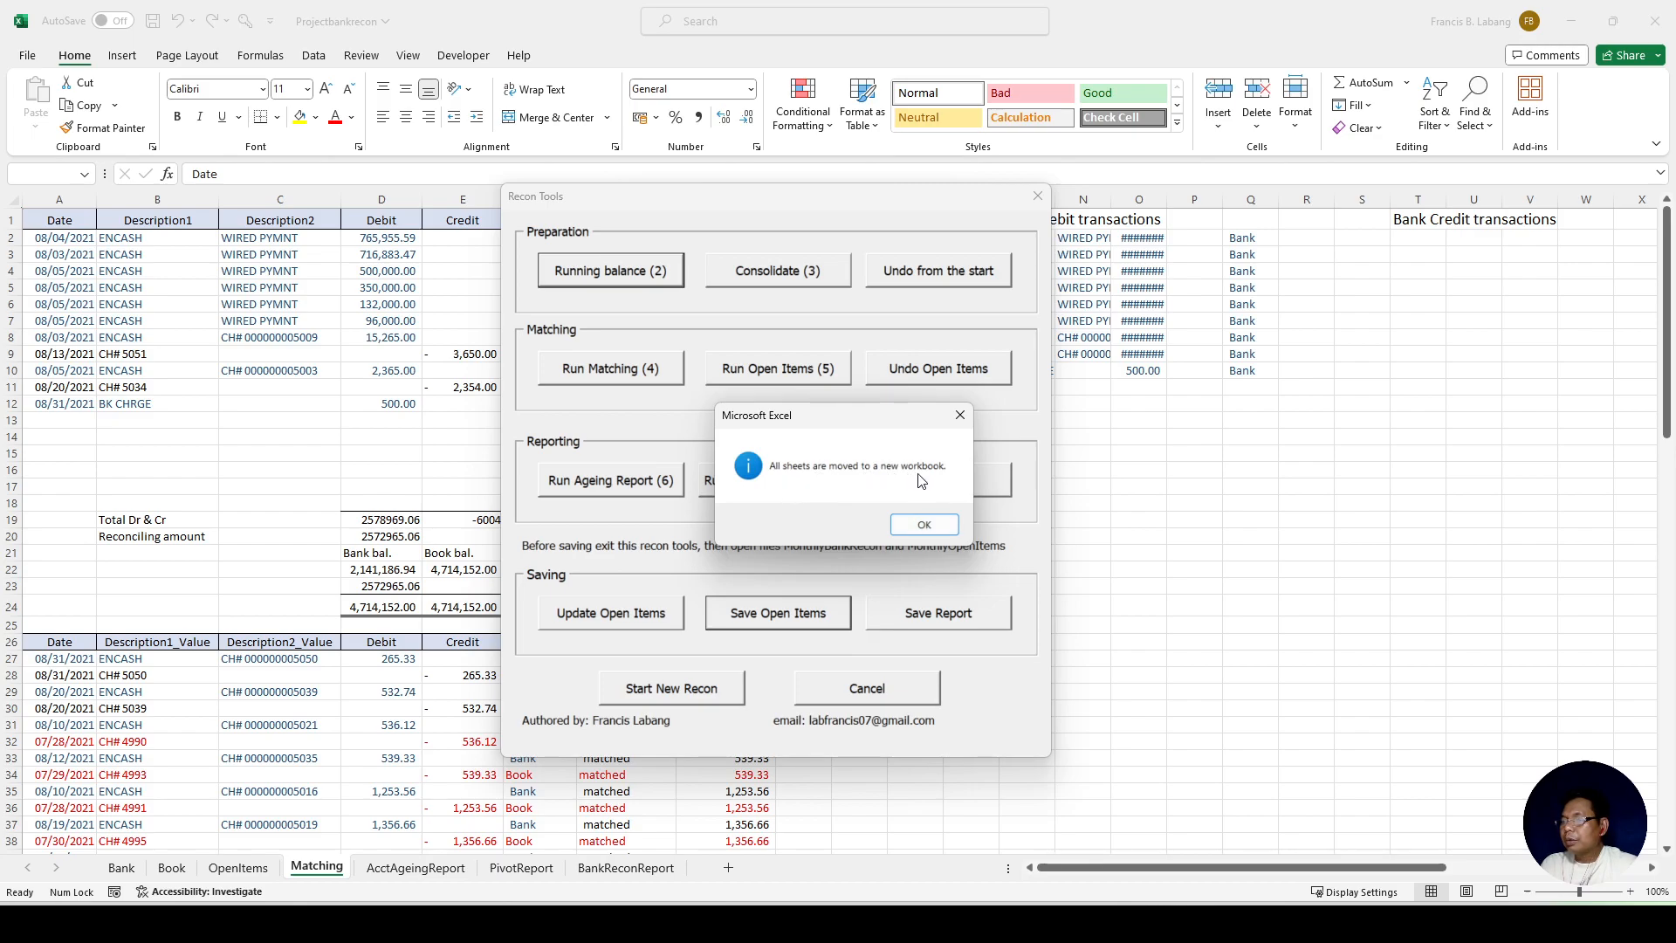
pyautogui.click(923, 524)
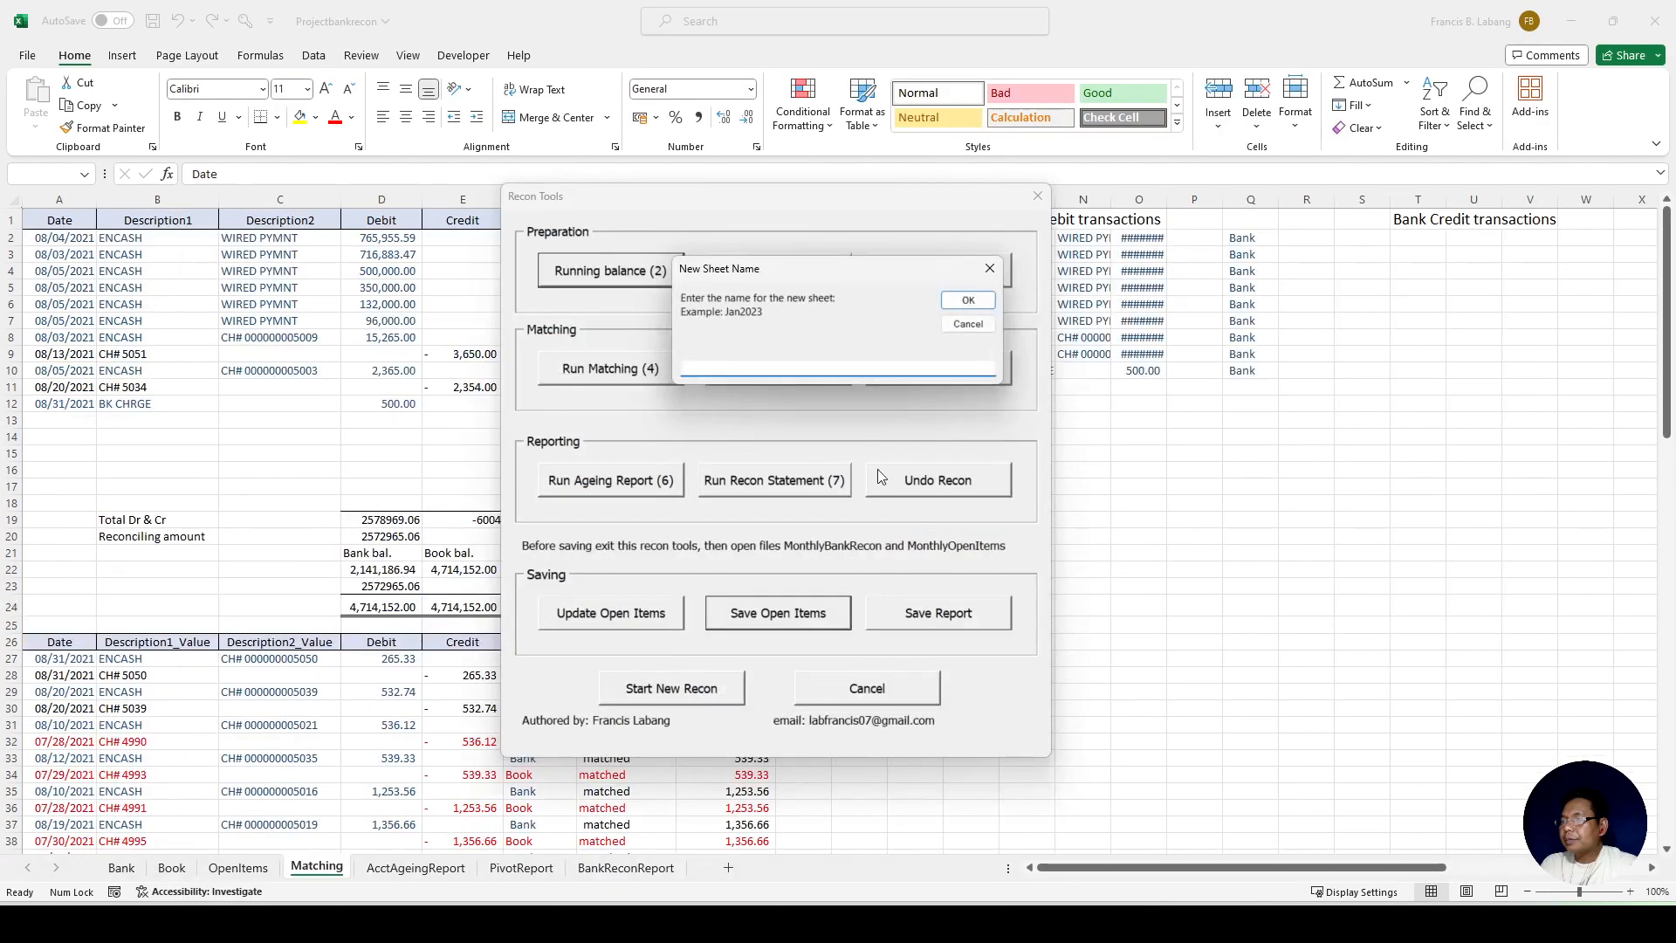
pyautogui.write('Jan2024')
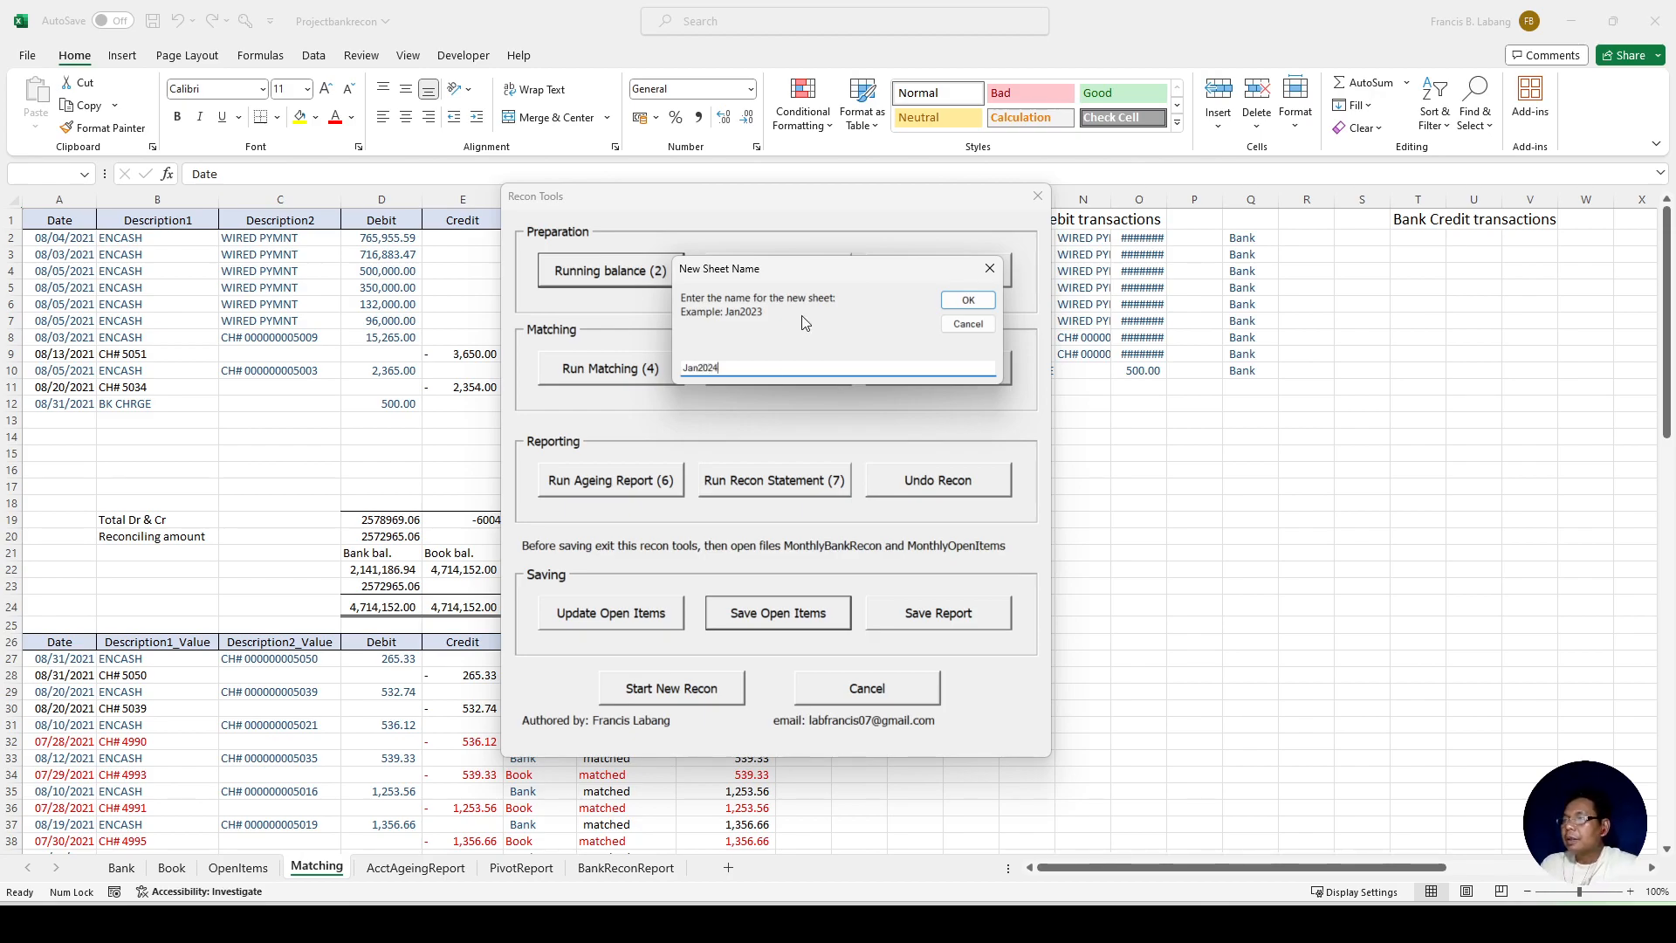
pyautogui.click(965, 302)
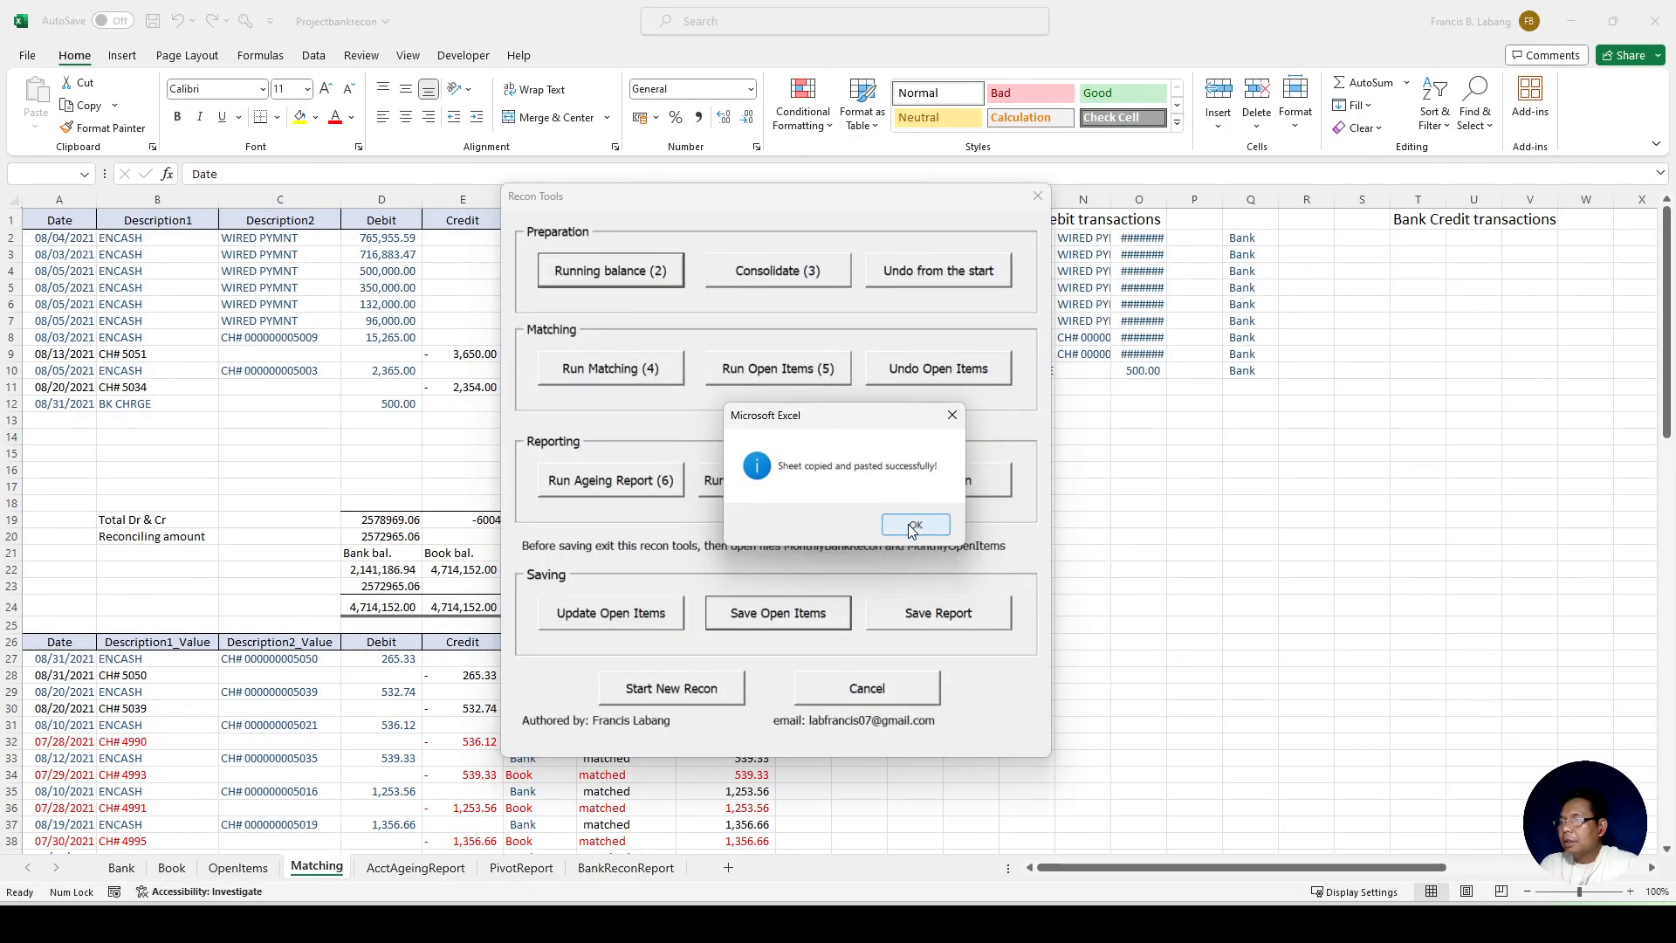
pyautogui.click(913, 526)
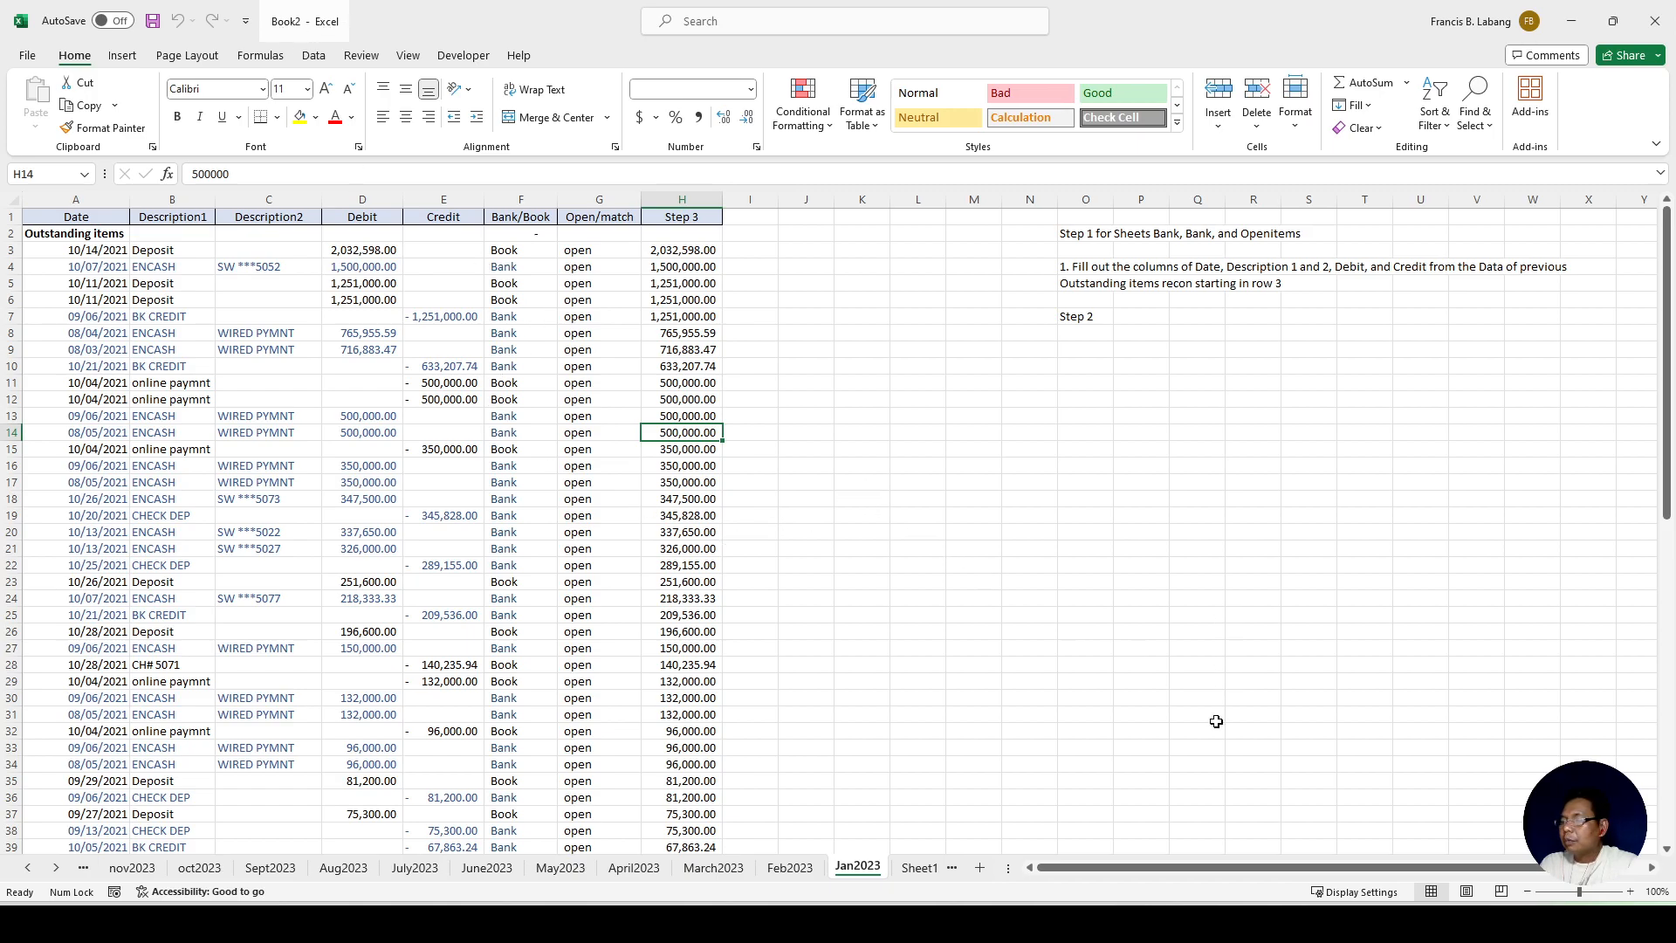
# Step: Switch to Book2 and check the monthly sheets moved there, including the open items on dec2023
pyautogui.moveTo(1128, 923)
pyautogui.click(1223, 833)
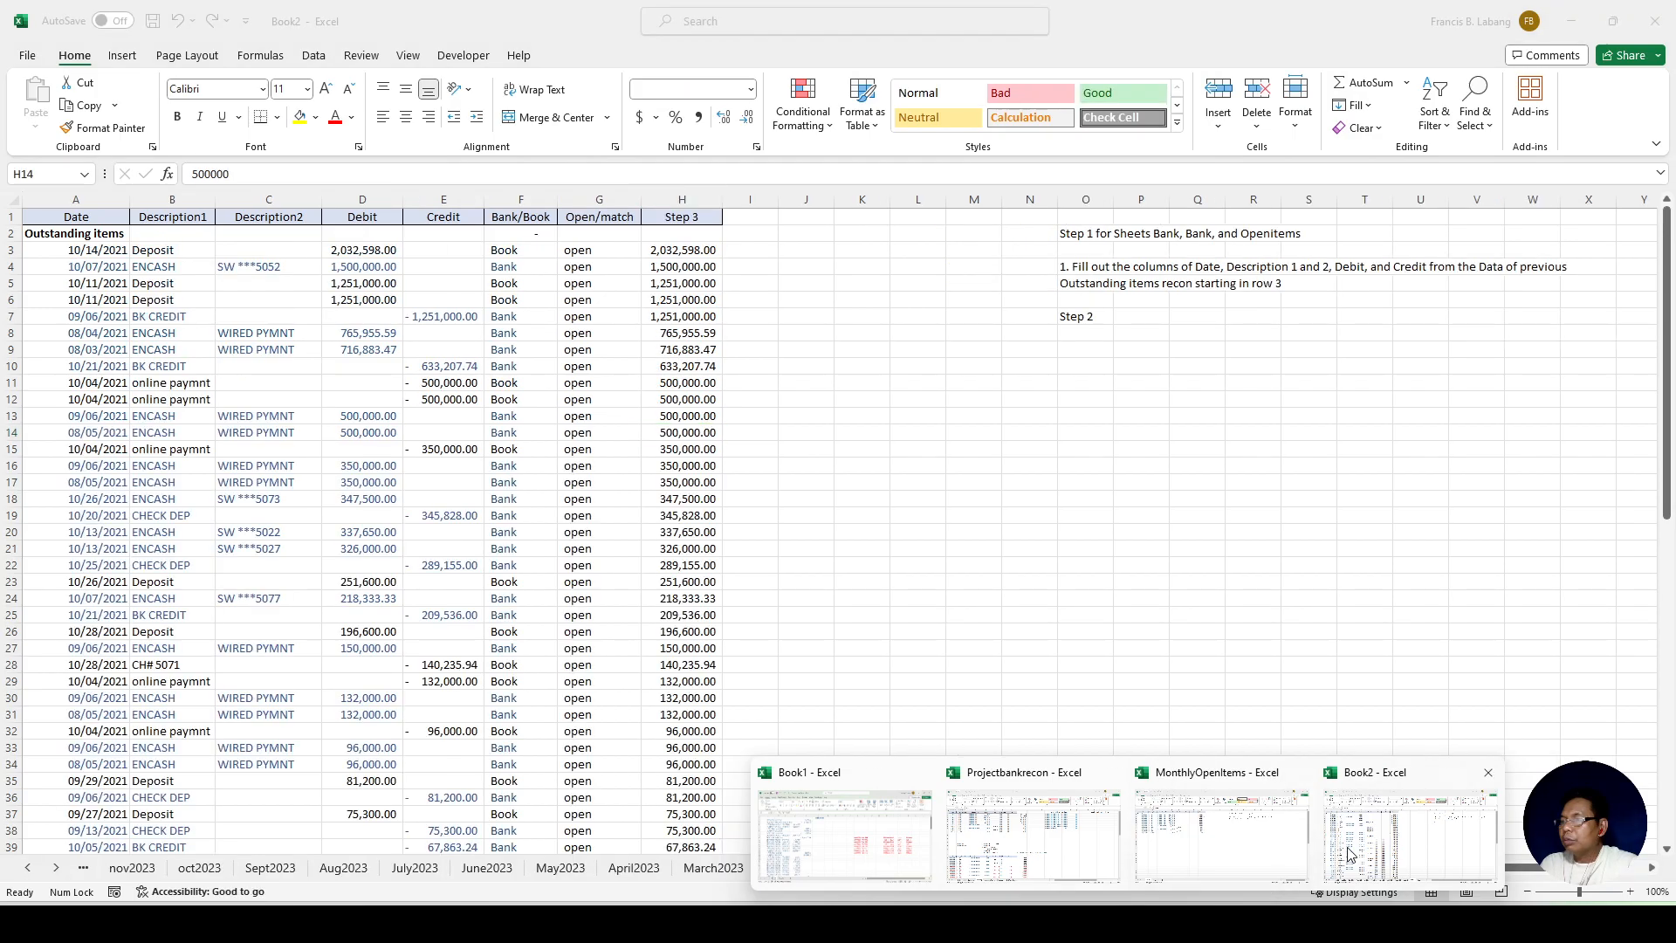
pyautogui.click(1348, 854)
pyautogui.click(917, 631)
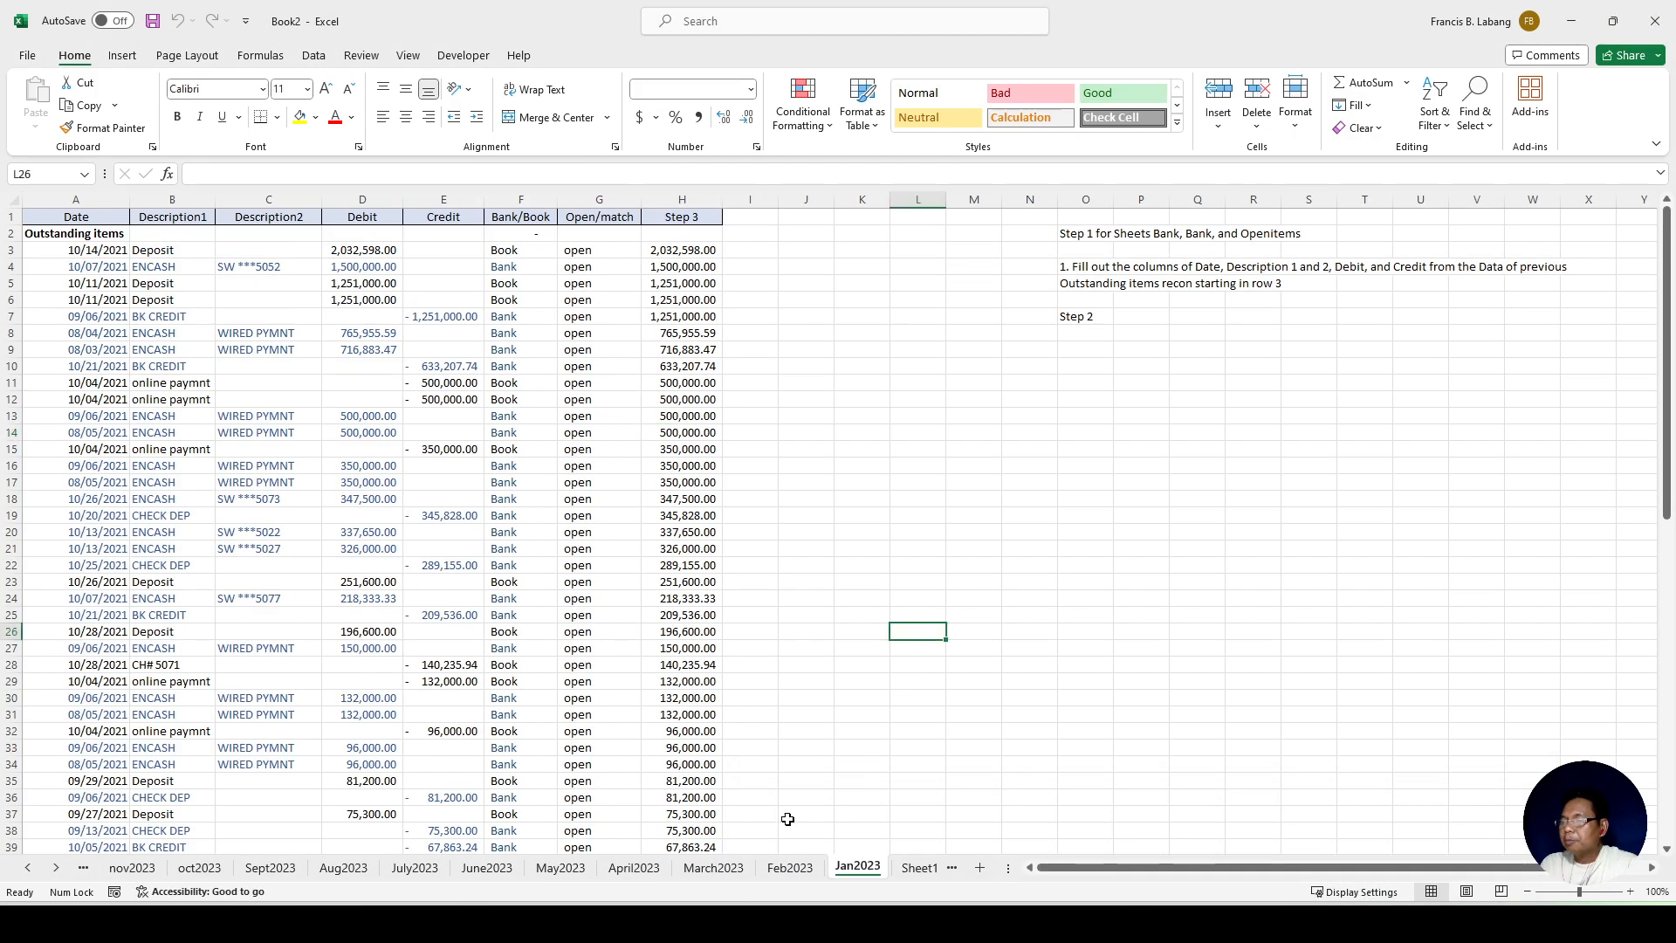
pyautogui.click(29, 868)
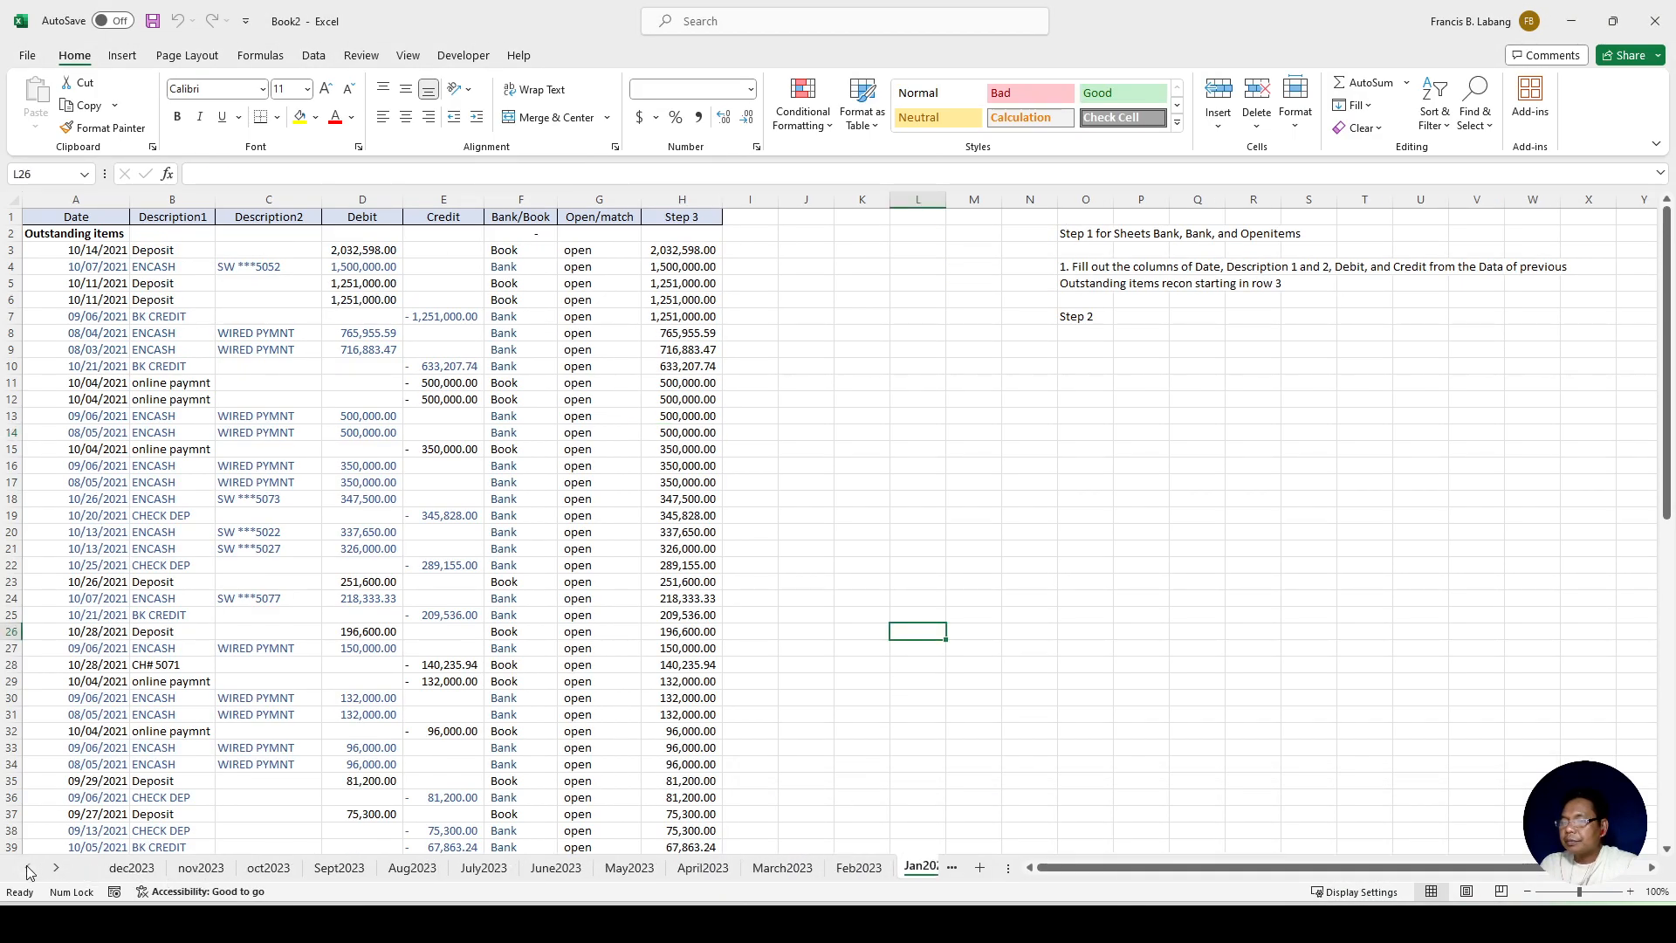
pyautogui.click(144, 869)
pyautogui.click(369, 541)
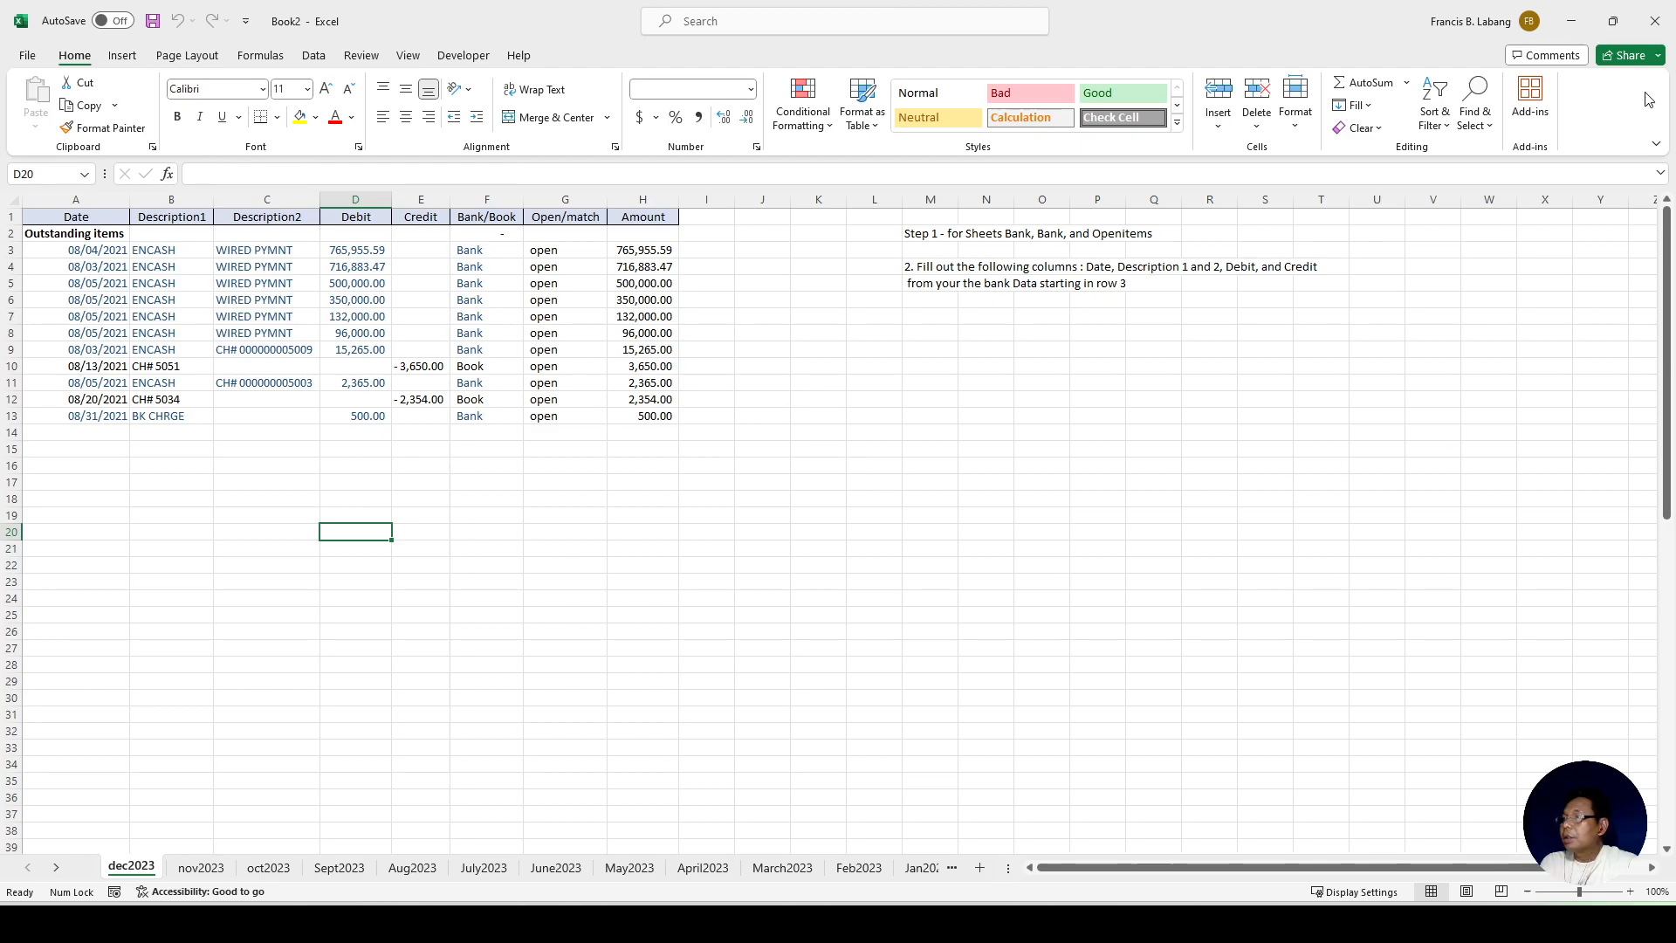
pyautogui.click(1422, 441)
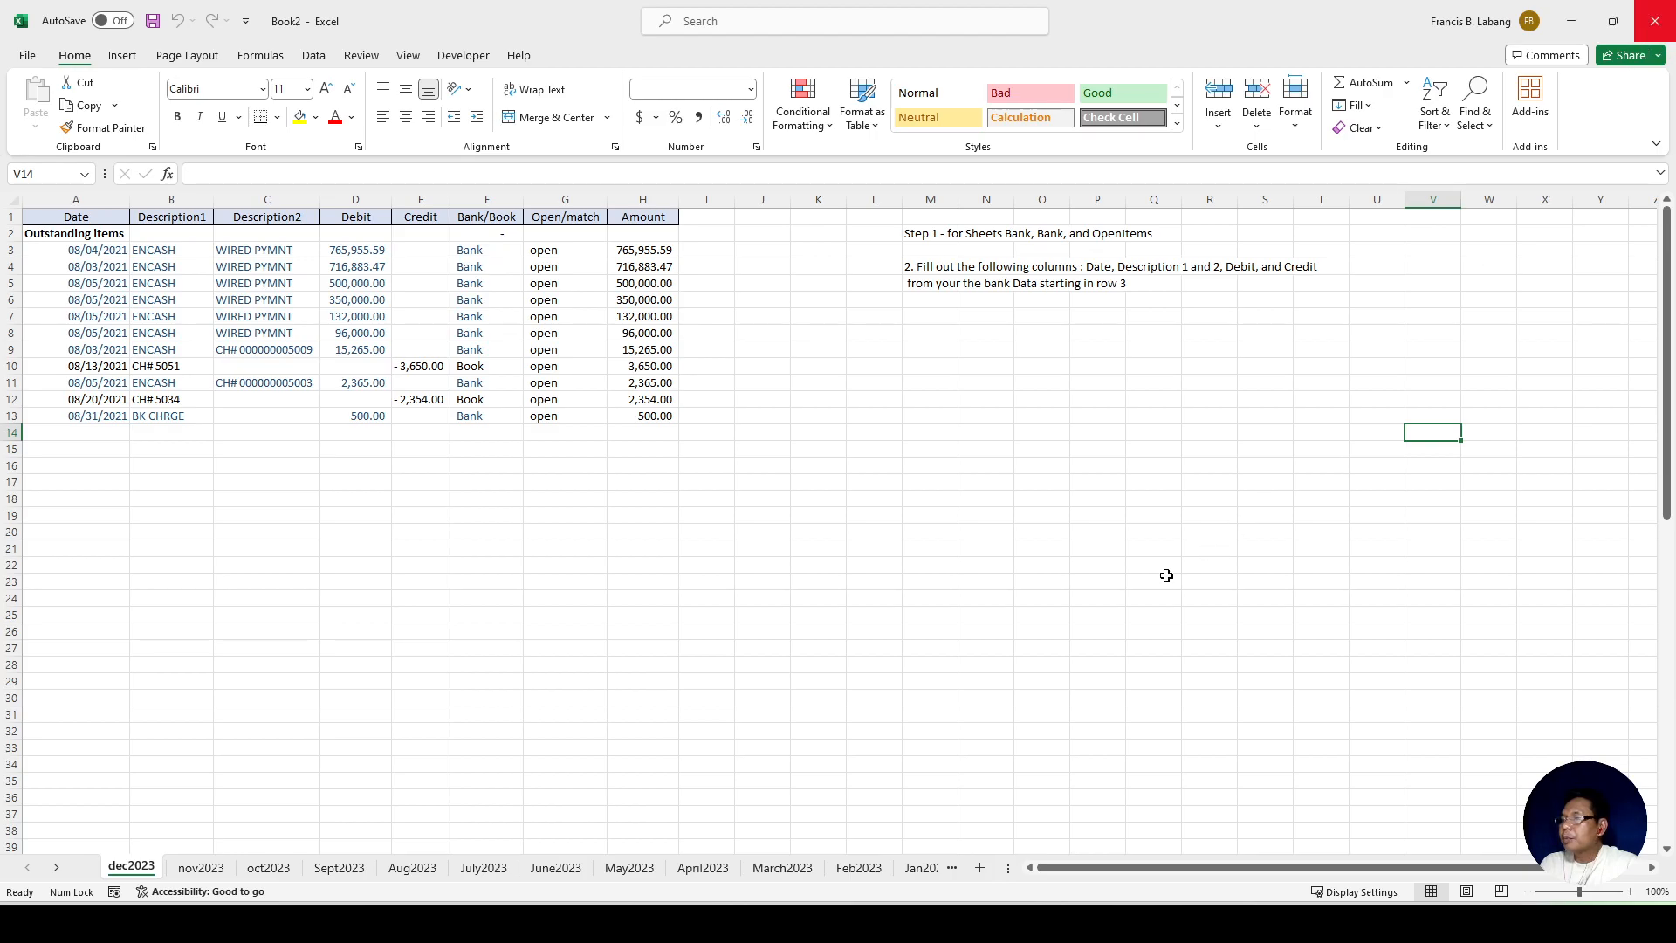
# Step: Close the Recon Tools in Projectbankrecon, and close the Book2 workbook without saving it
pyautogui.moveTo(1088, 925)
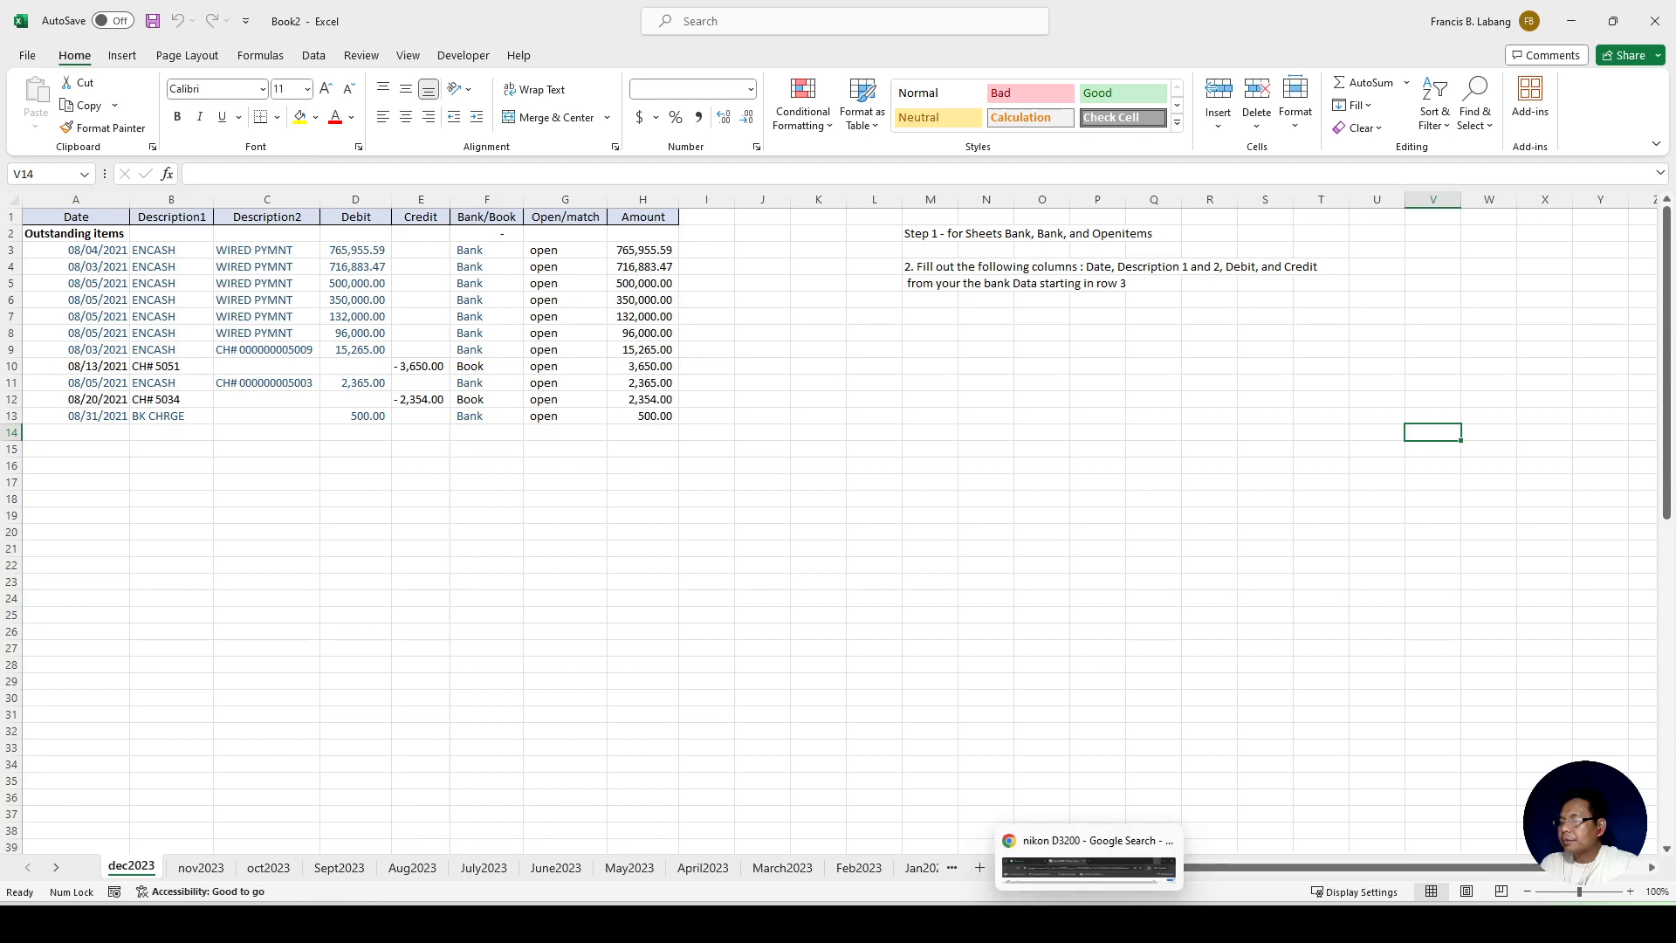
pyautogui.click(1023, 840)
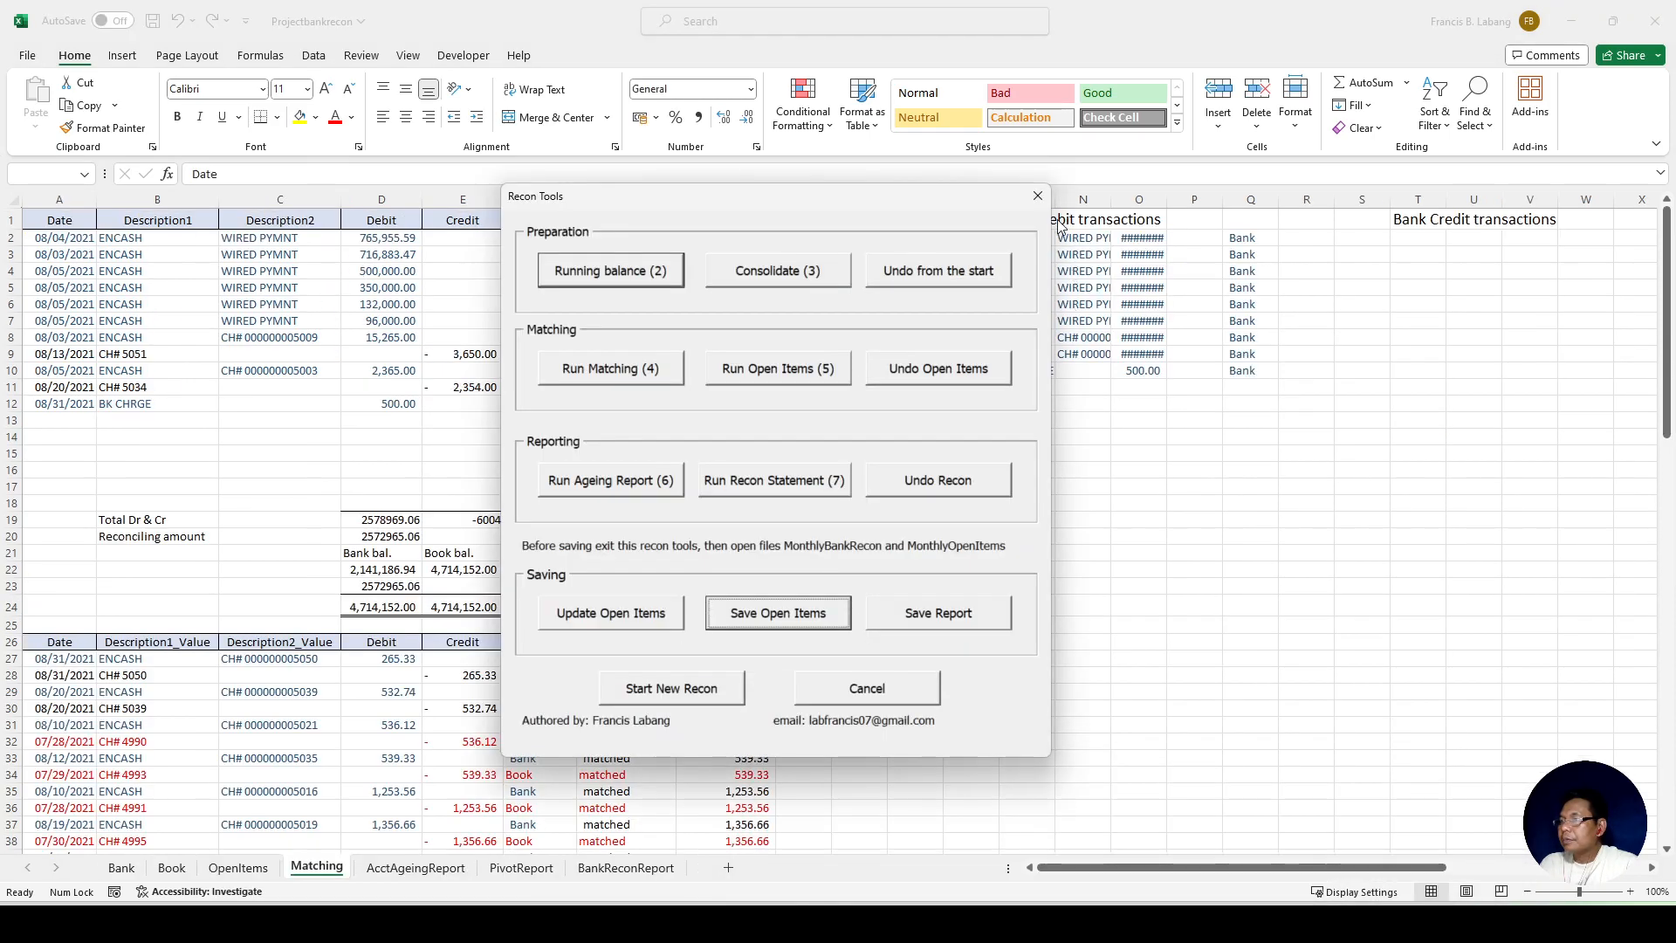
pyautogui.click(1037, 195)
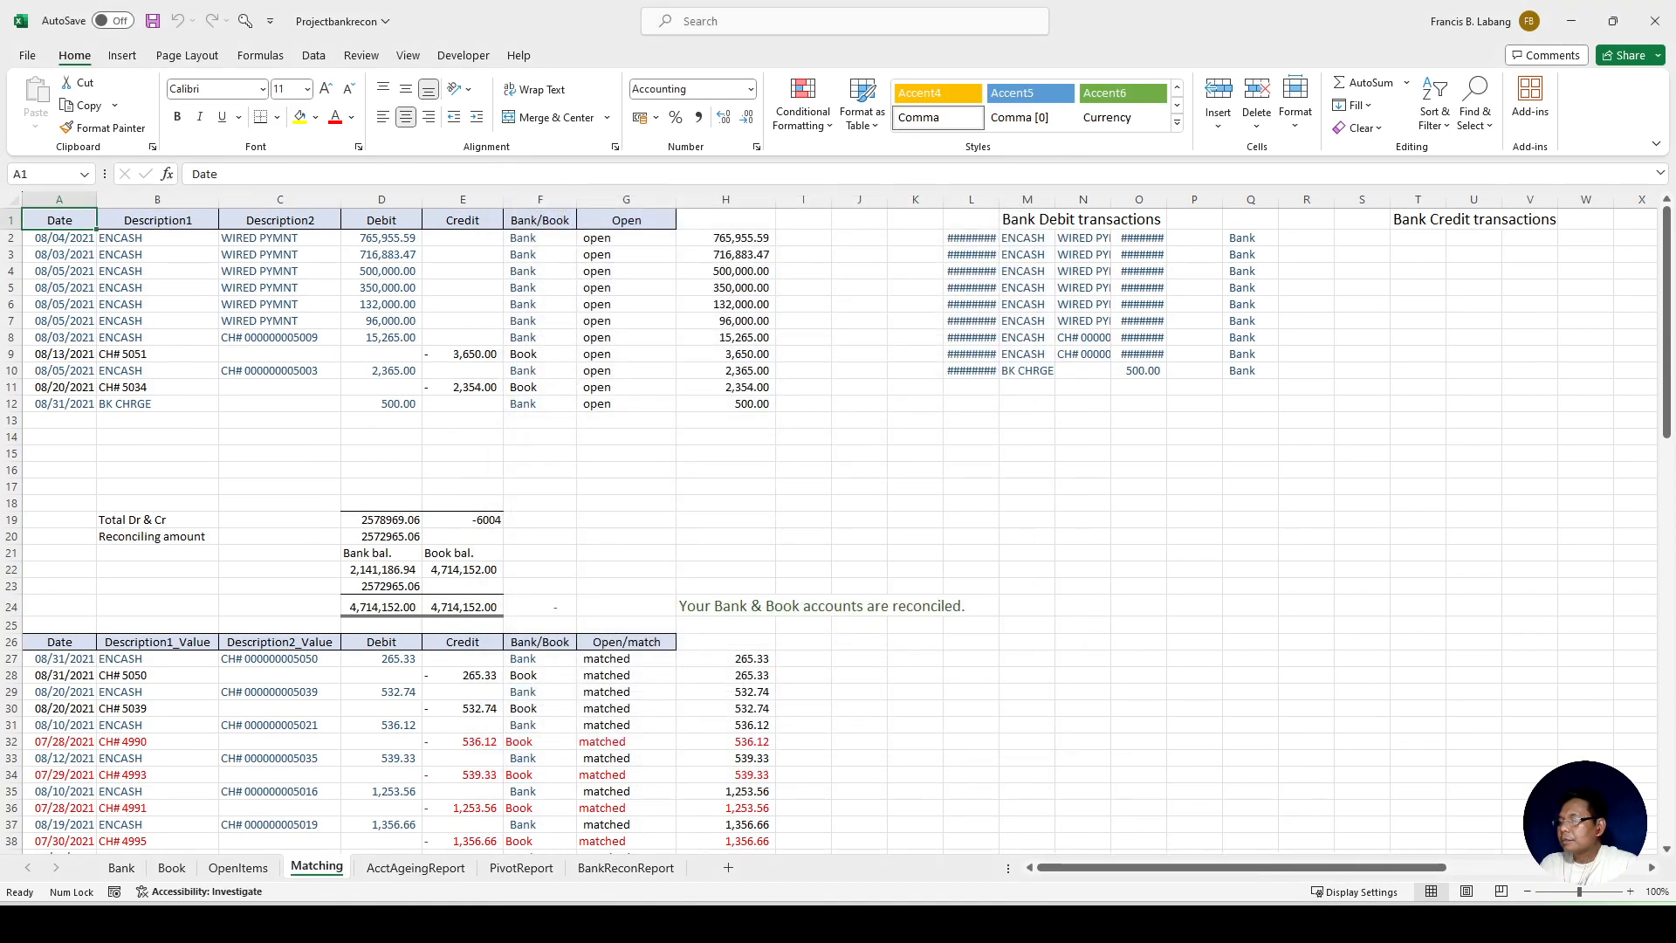
pyautogui.moveTo(1129, 925)
pyautogui.click(1388, 838)
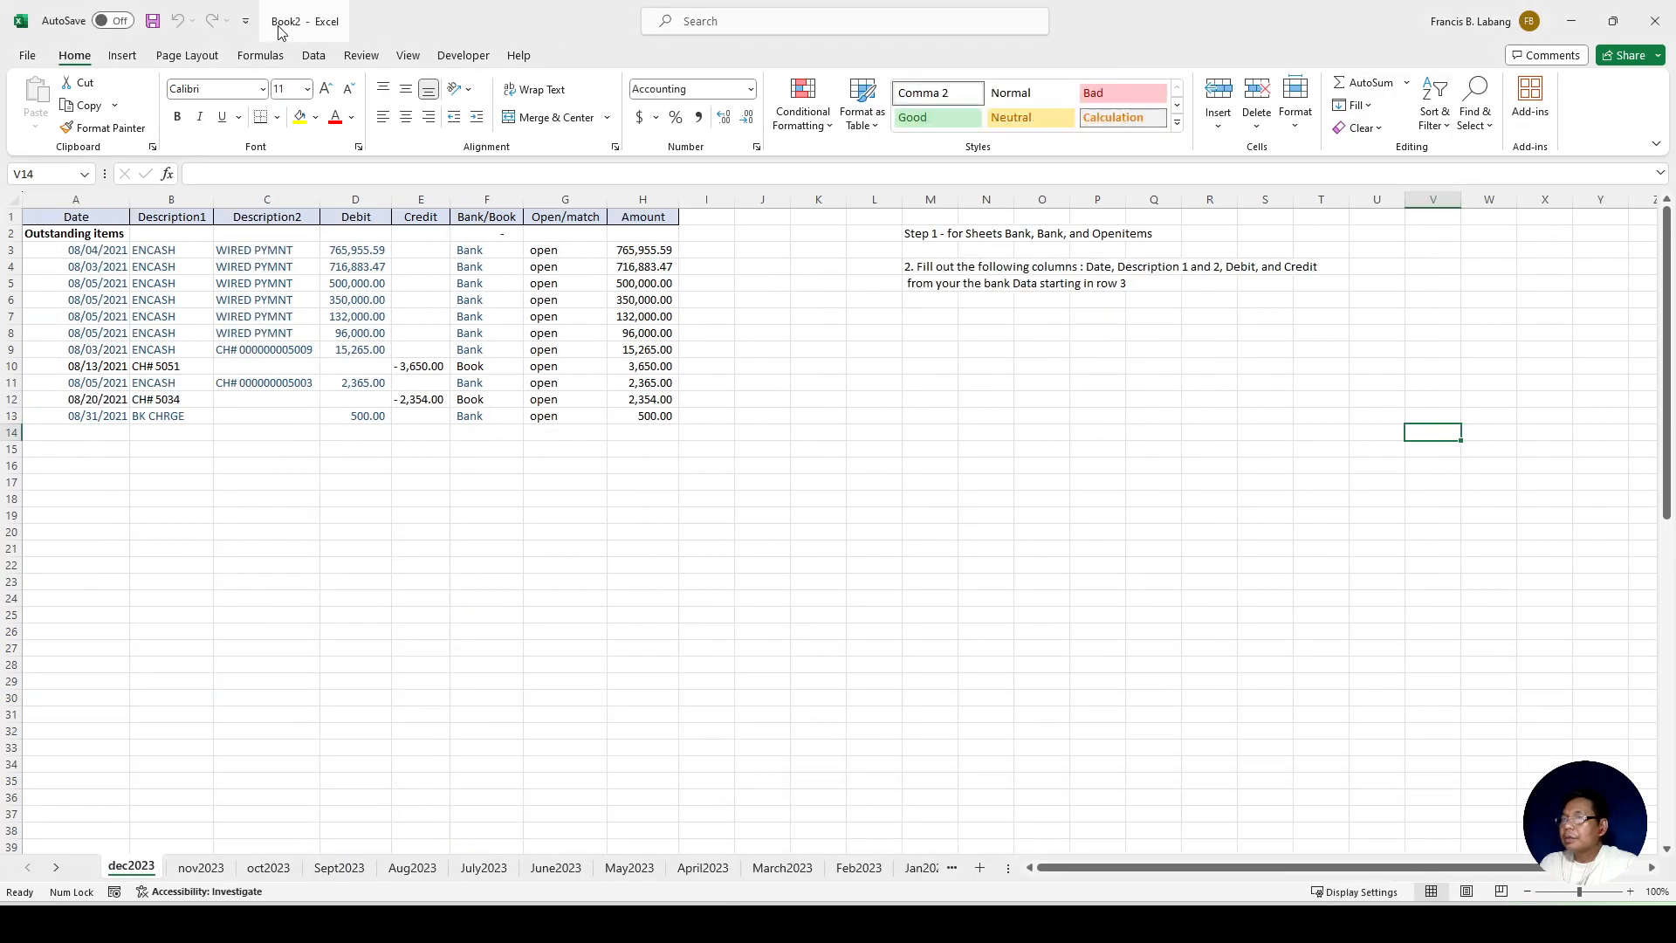
pyautogui.click(1654, 20)
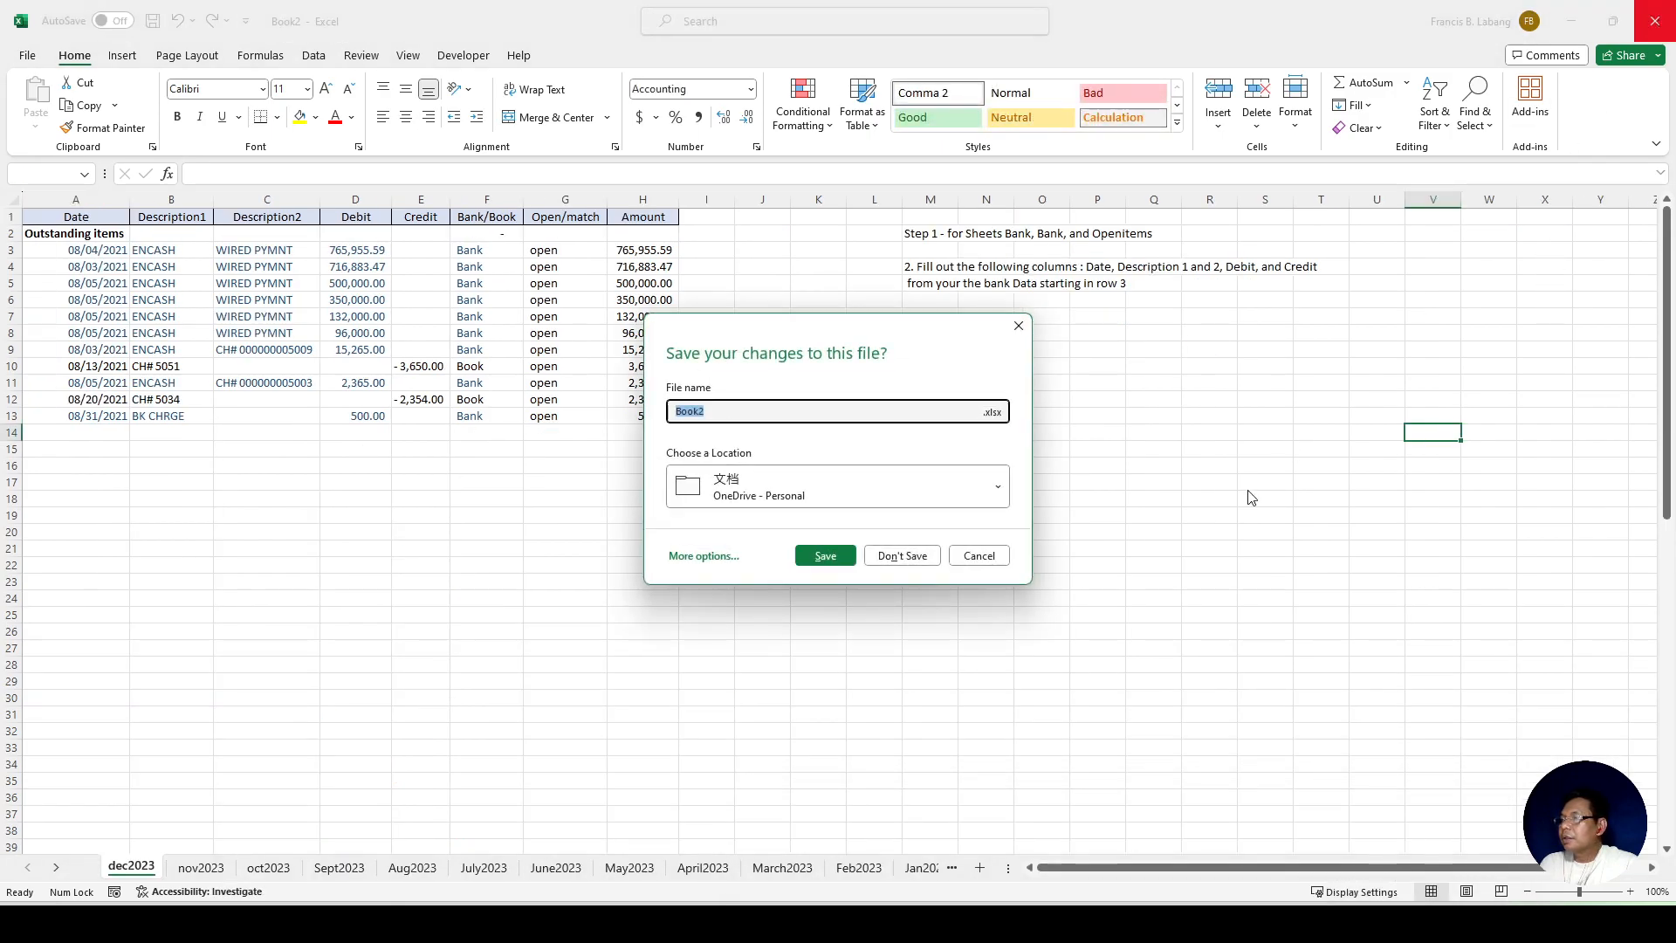
pyautogui.click(900, 559)
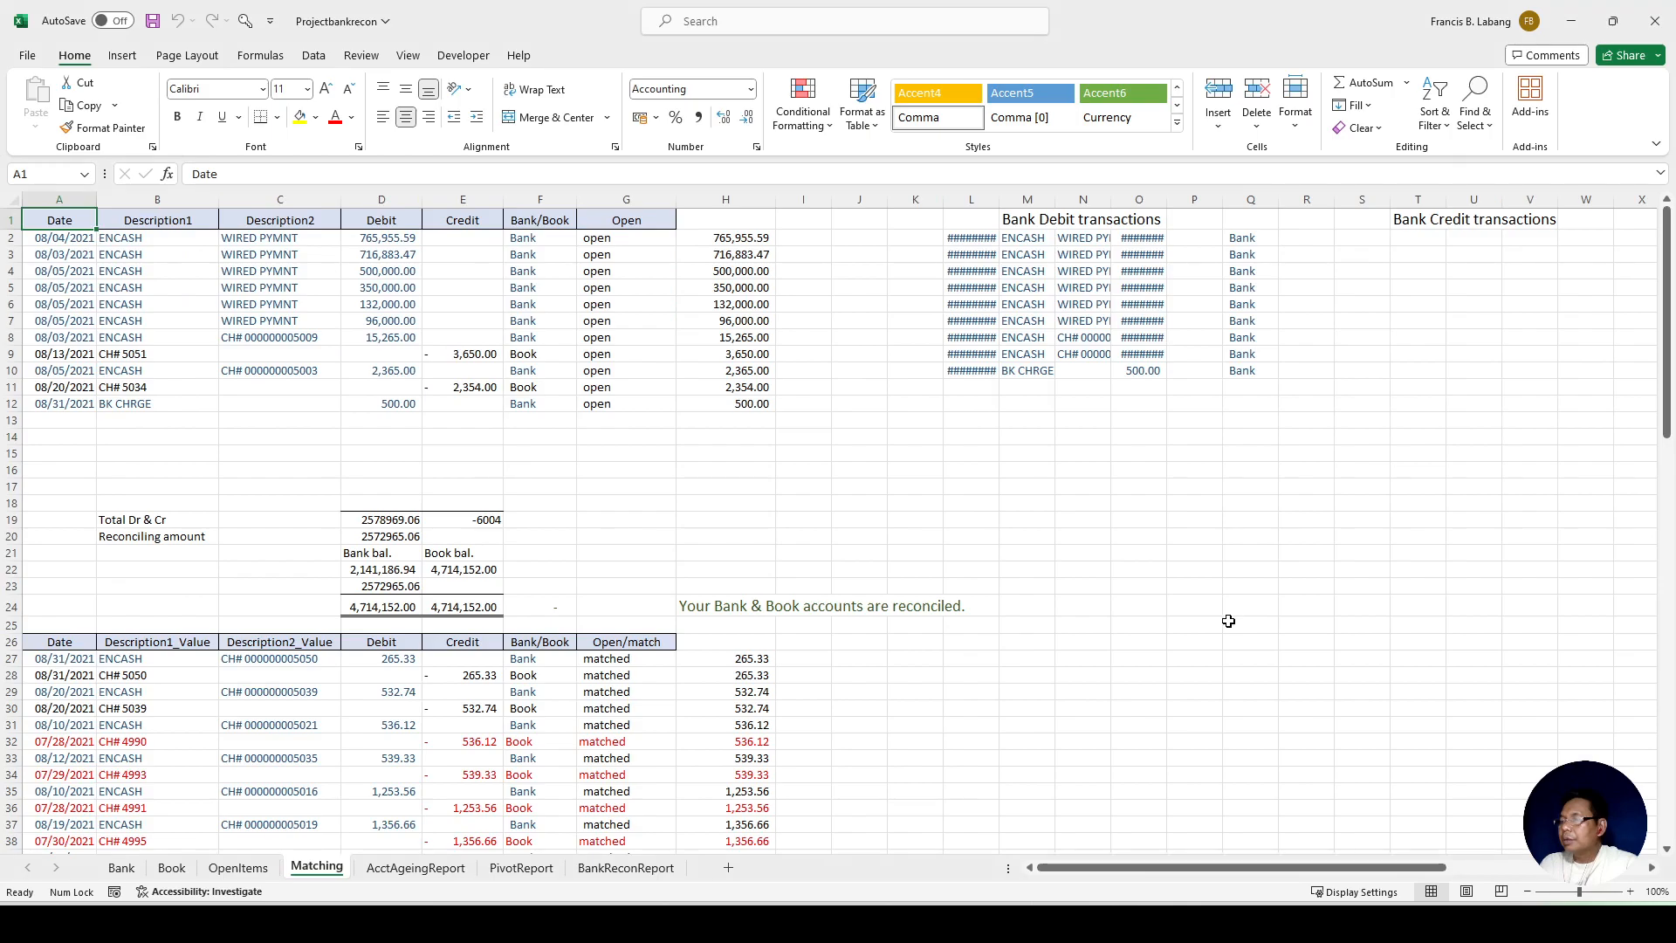
# Step: Check the Jan2024 sheet in MonthlyOpenItems and close the workbook without saving the changes
pyautogui.moveTo(1129, 925)
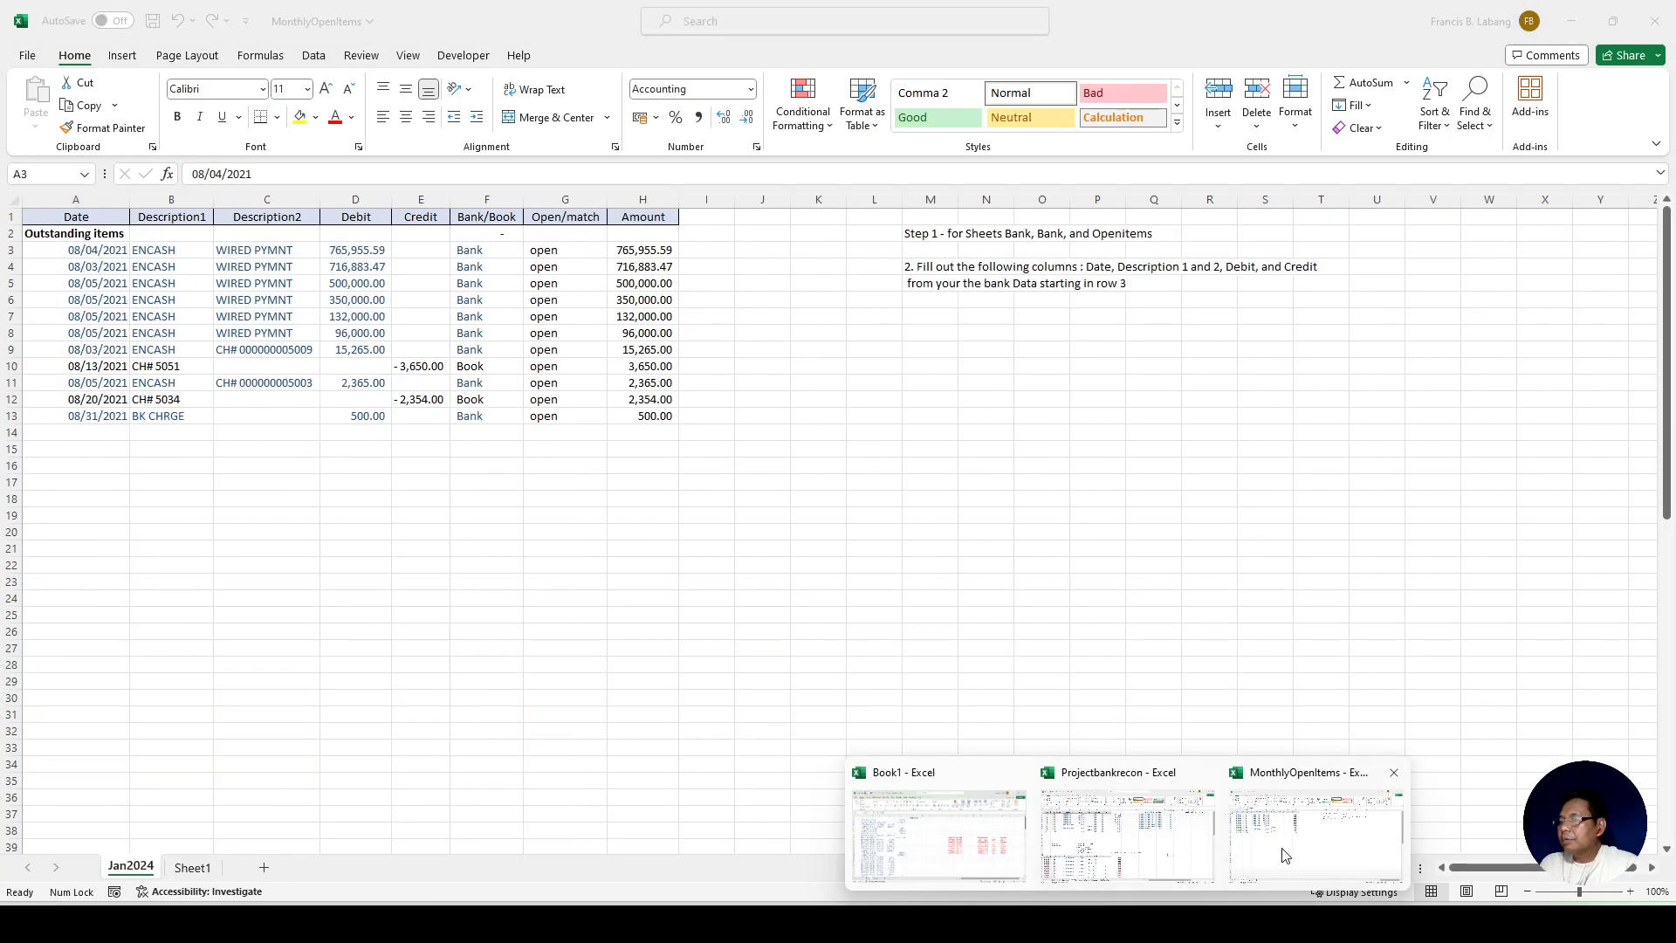
pyautogui.click(1283, 855)
pyautogui.click(942, 364)
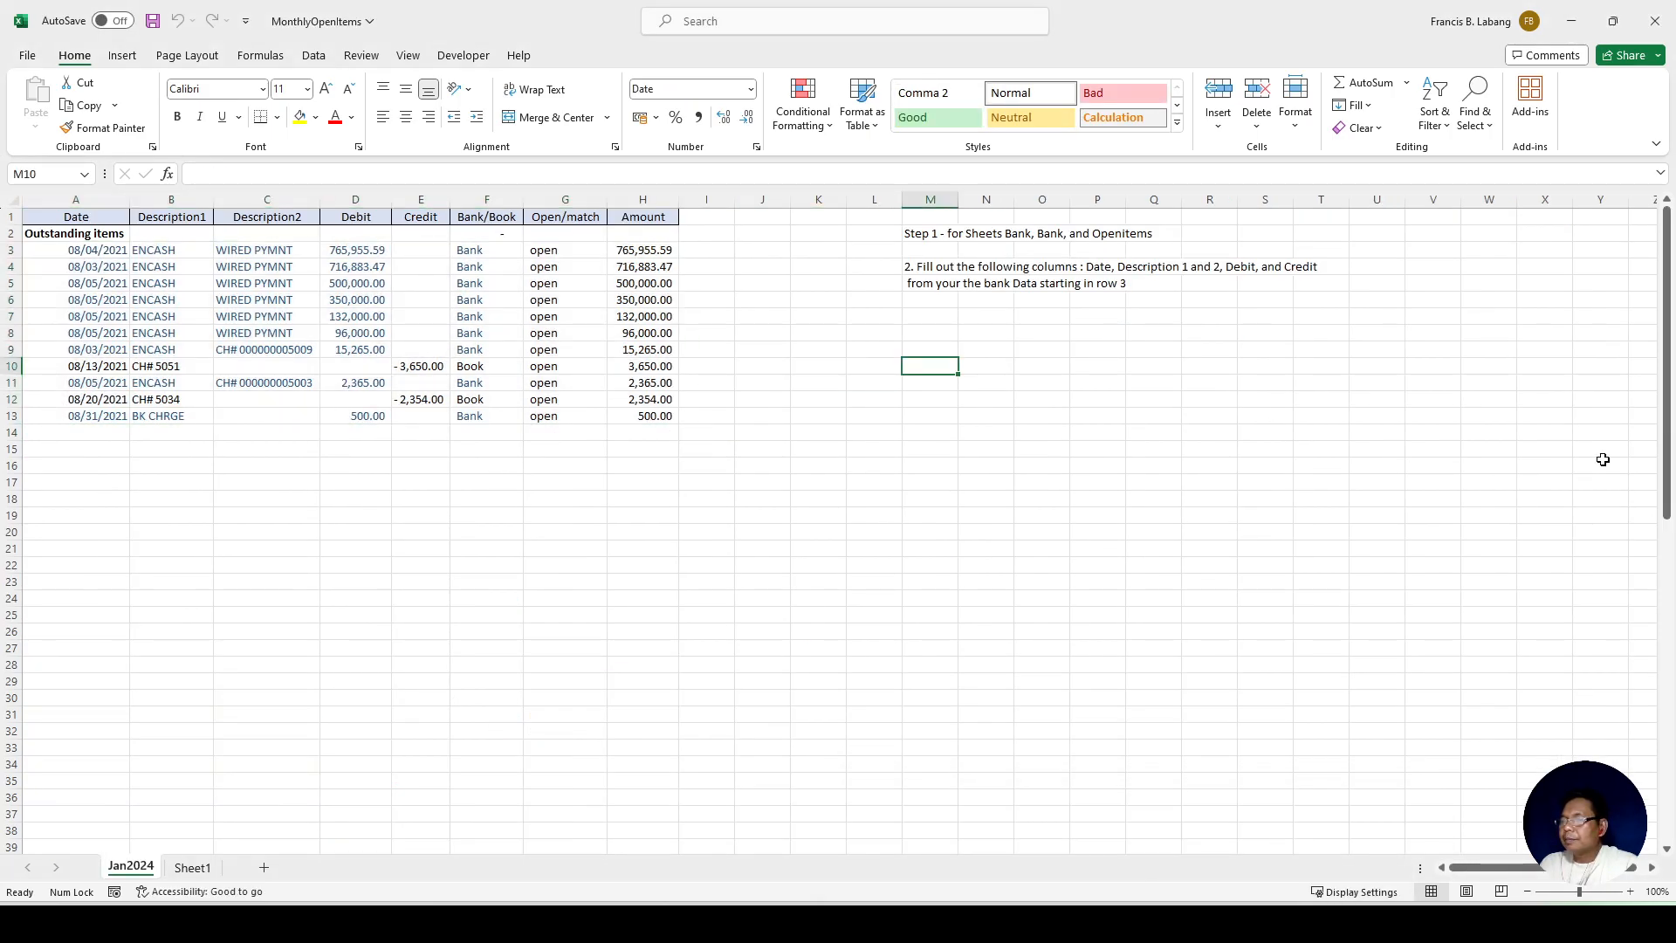
pyautogui.click(1666, 33)
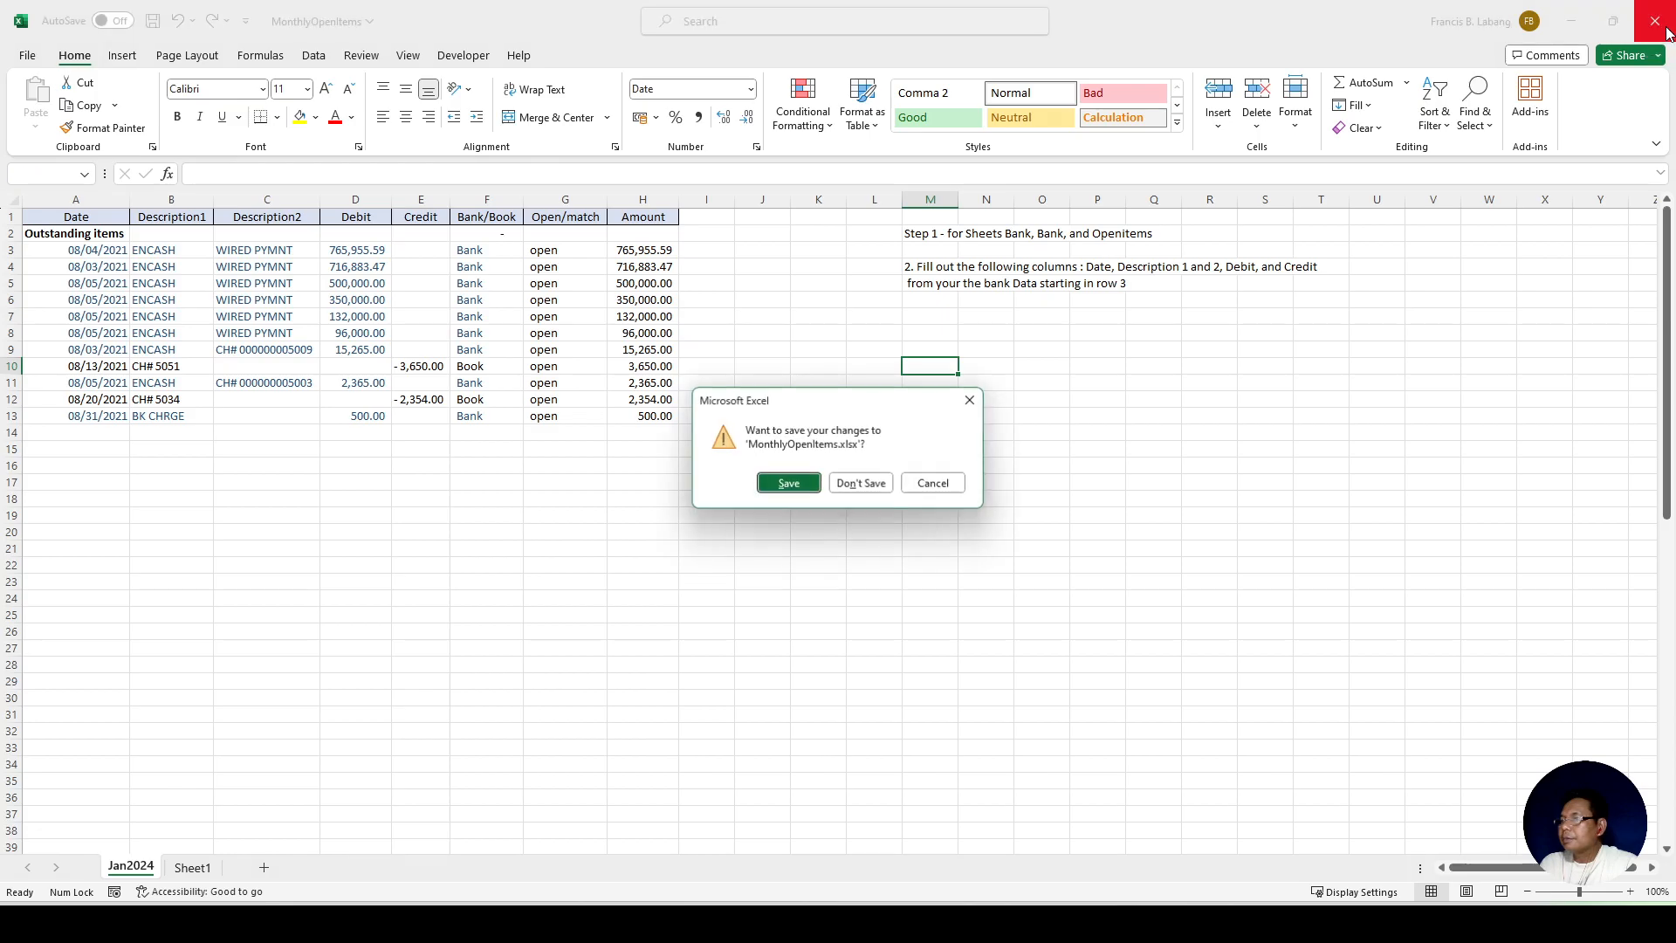
pyautogui.click(862, 486)
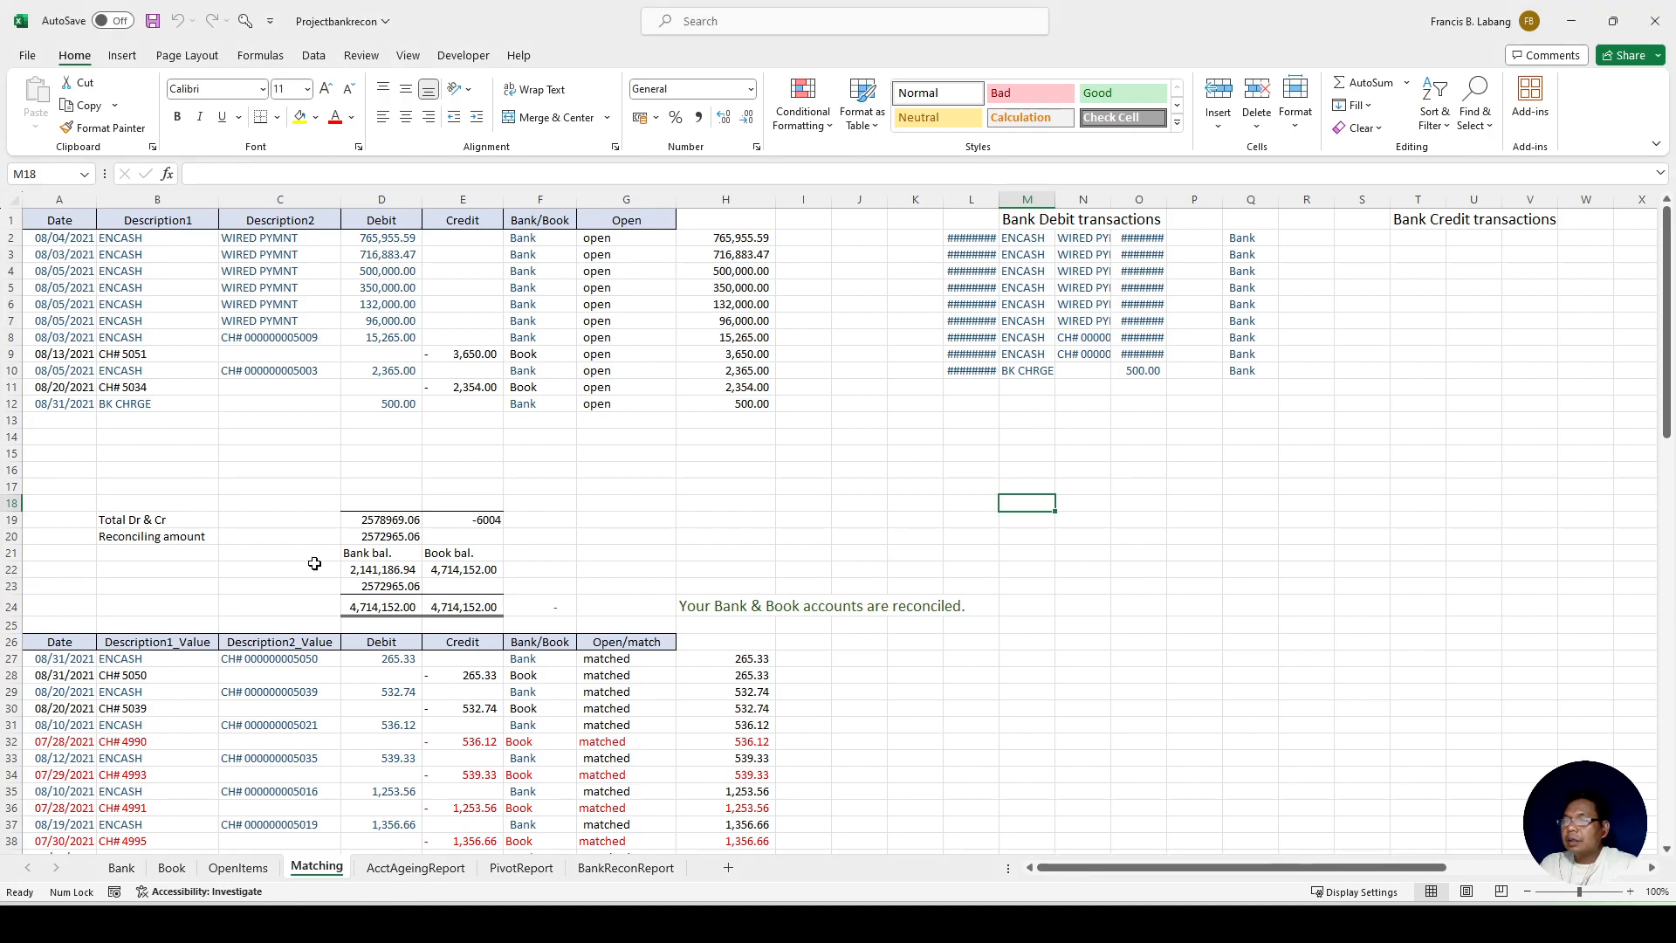
# Step: Try to save the report from the Recon Tools on the BankReconReport sheet, and close the tools
pyautogui.click(626, 867)
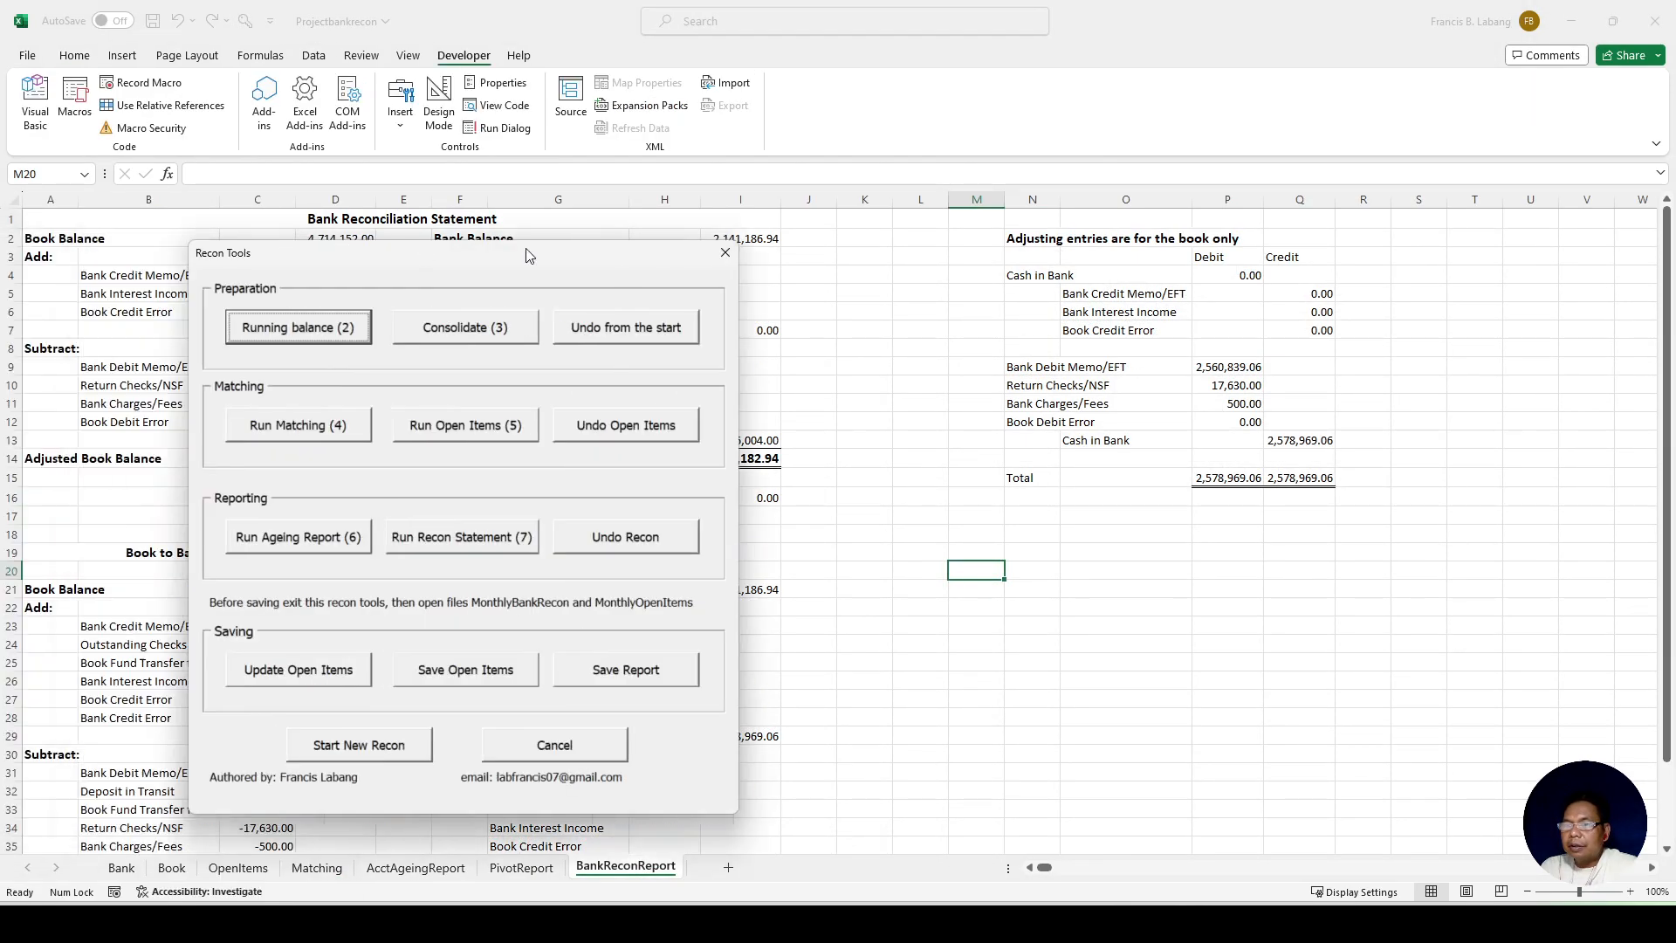
pyautogui.moveTo(527, 252); pyautogui.dragTo(1232, 249)
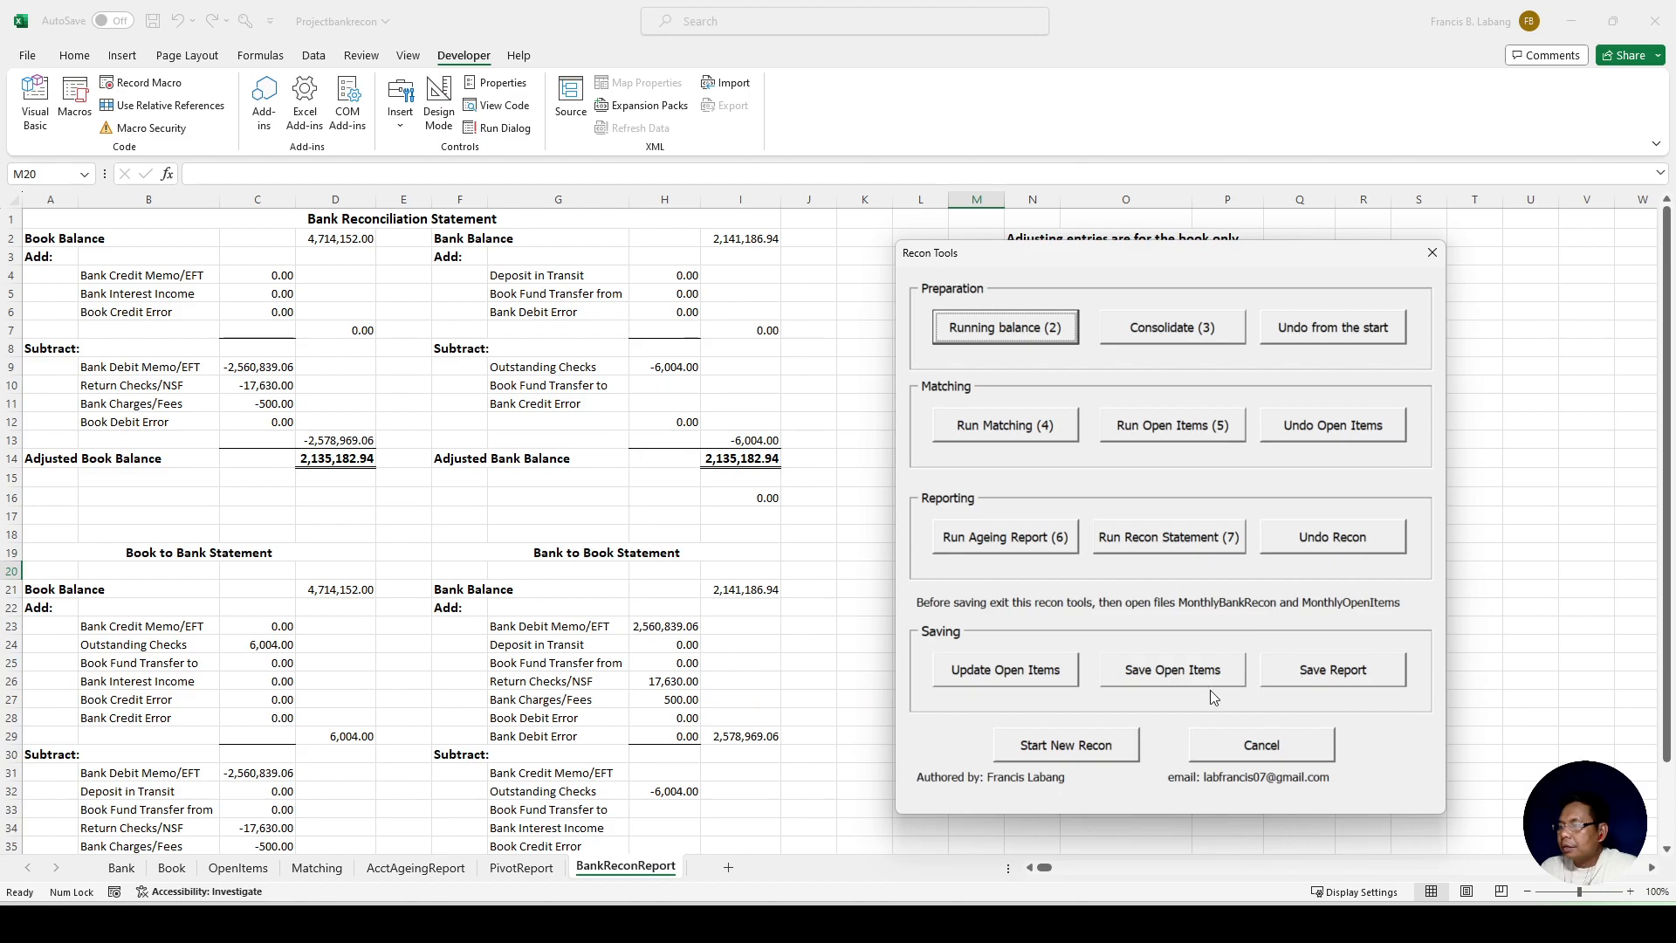
pyautogui.click(1309, 680)
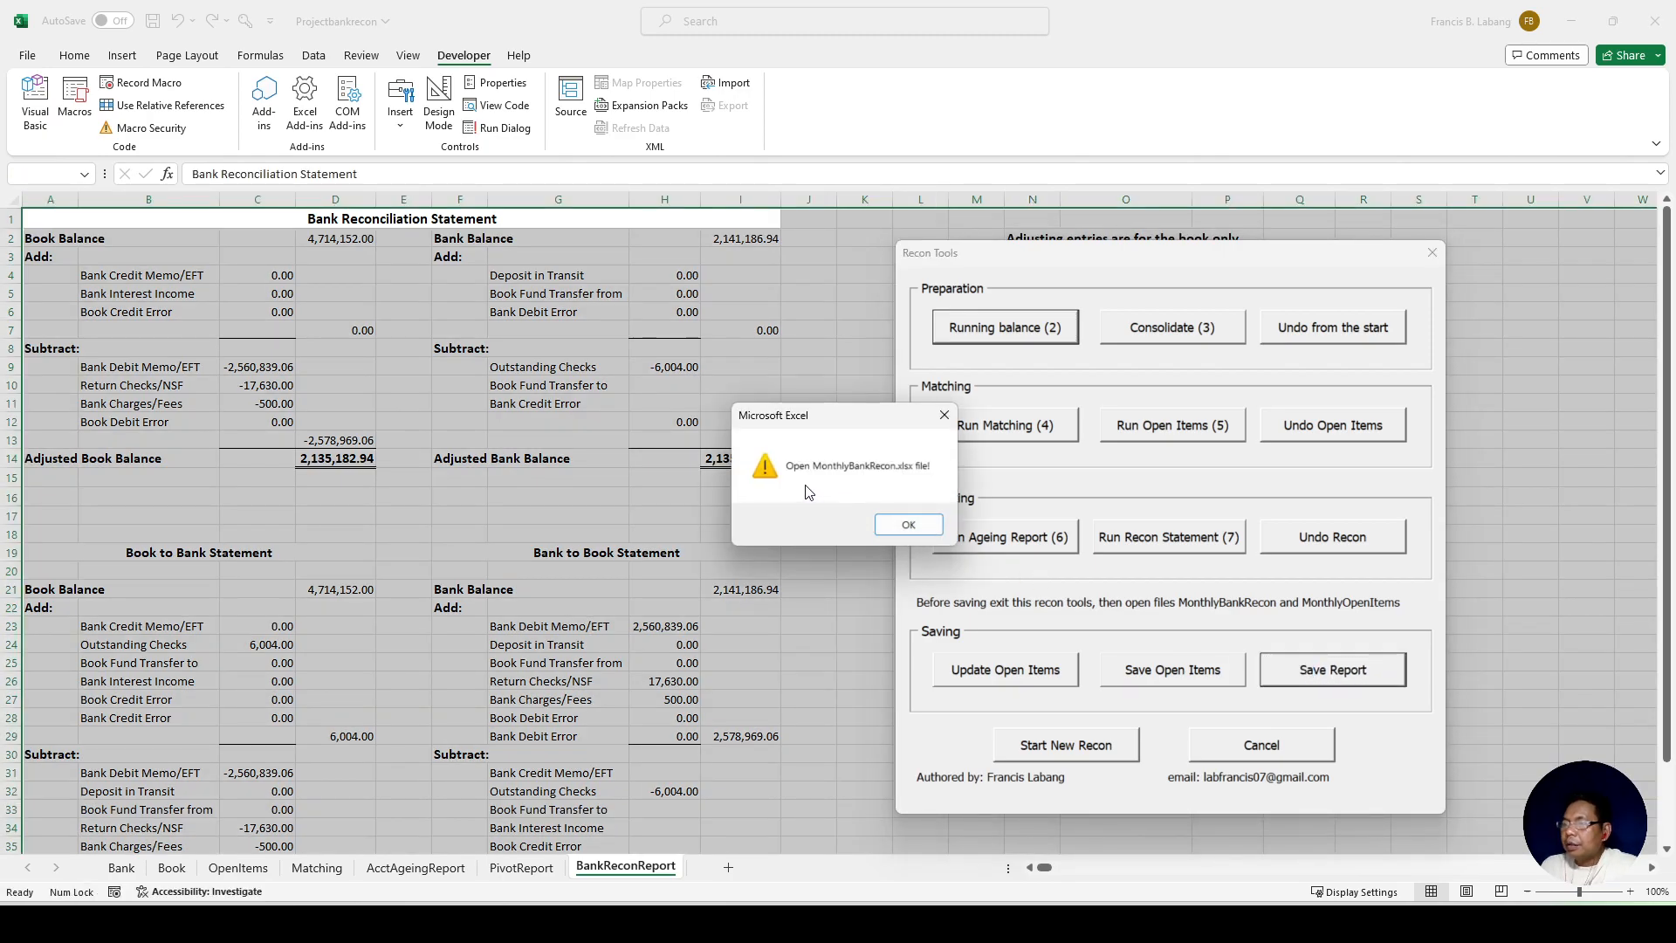
pyautogui.click(909, 525)
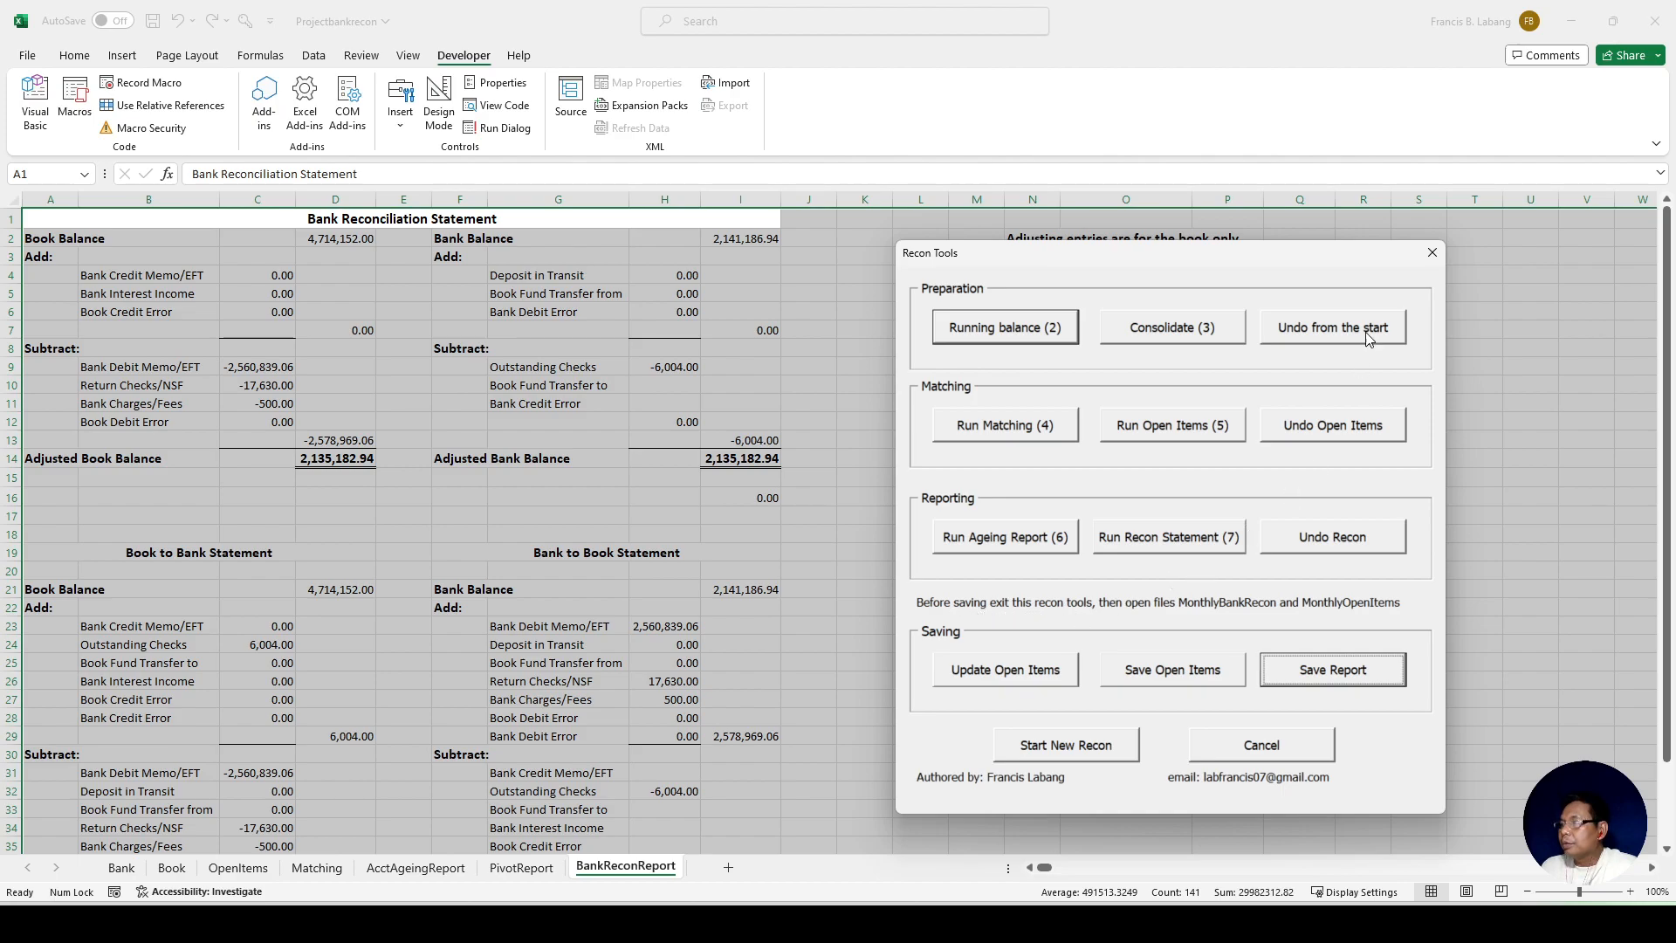
pyautogui.click(1432, 255)
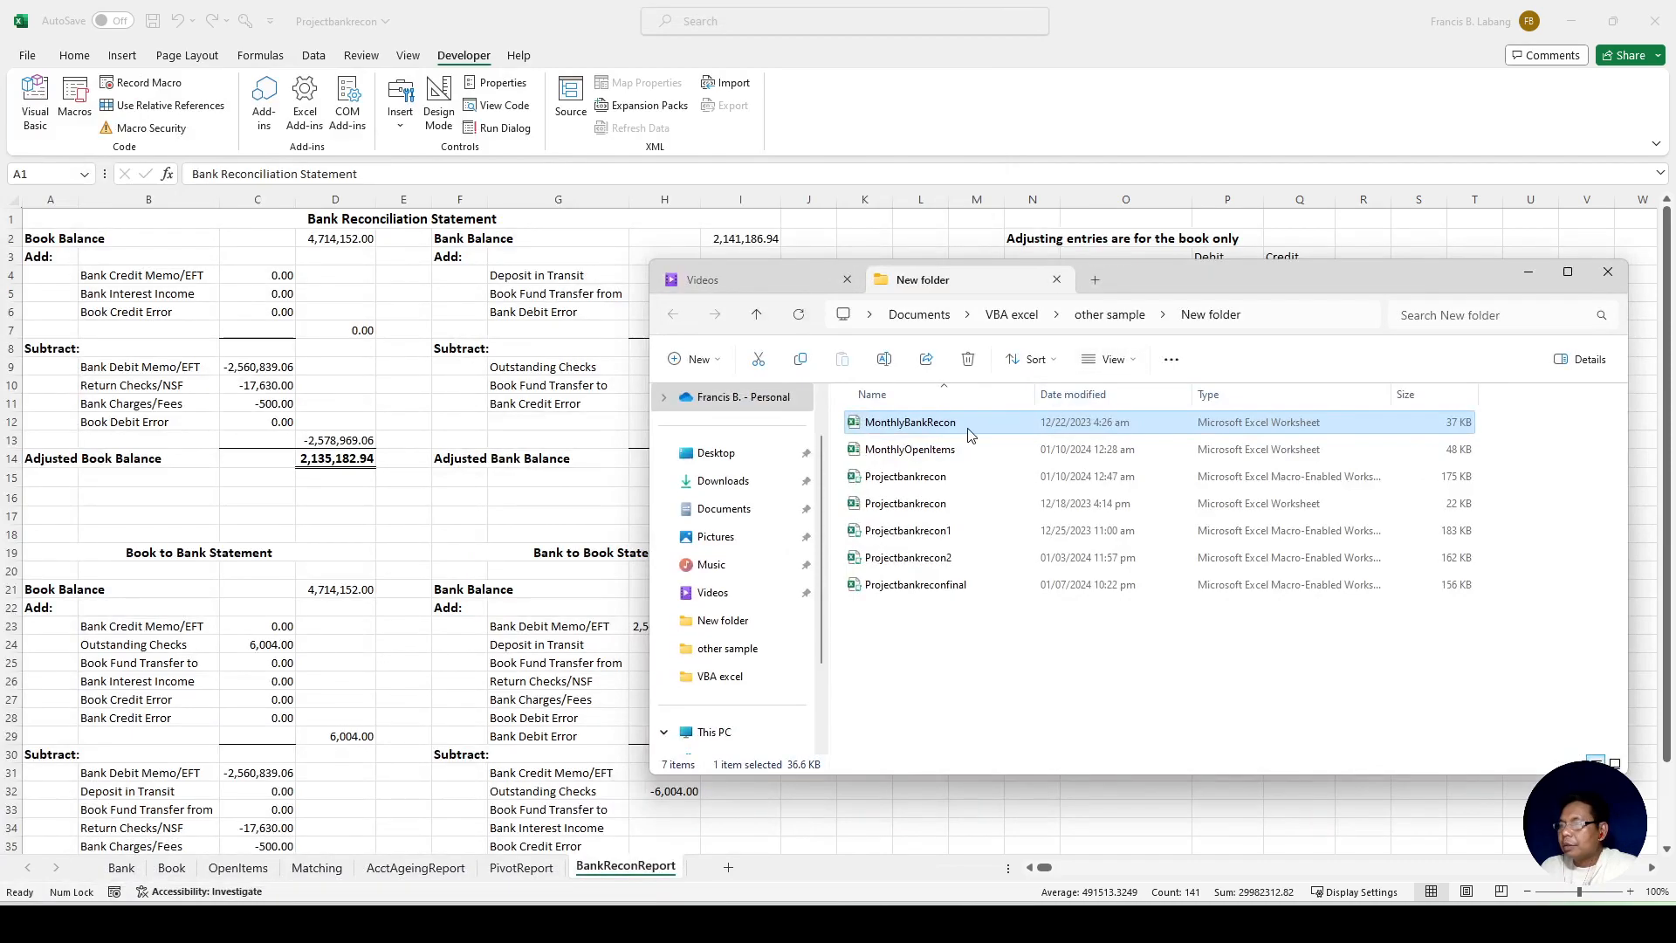
# Step: Open the MonthlyBankRecon workbook from the New folder, minimize it and return to the BankReconReport sheet of Projectbankrecon
pyautogui.doubleClick(967, 429)
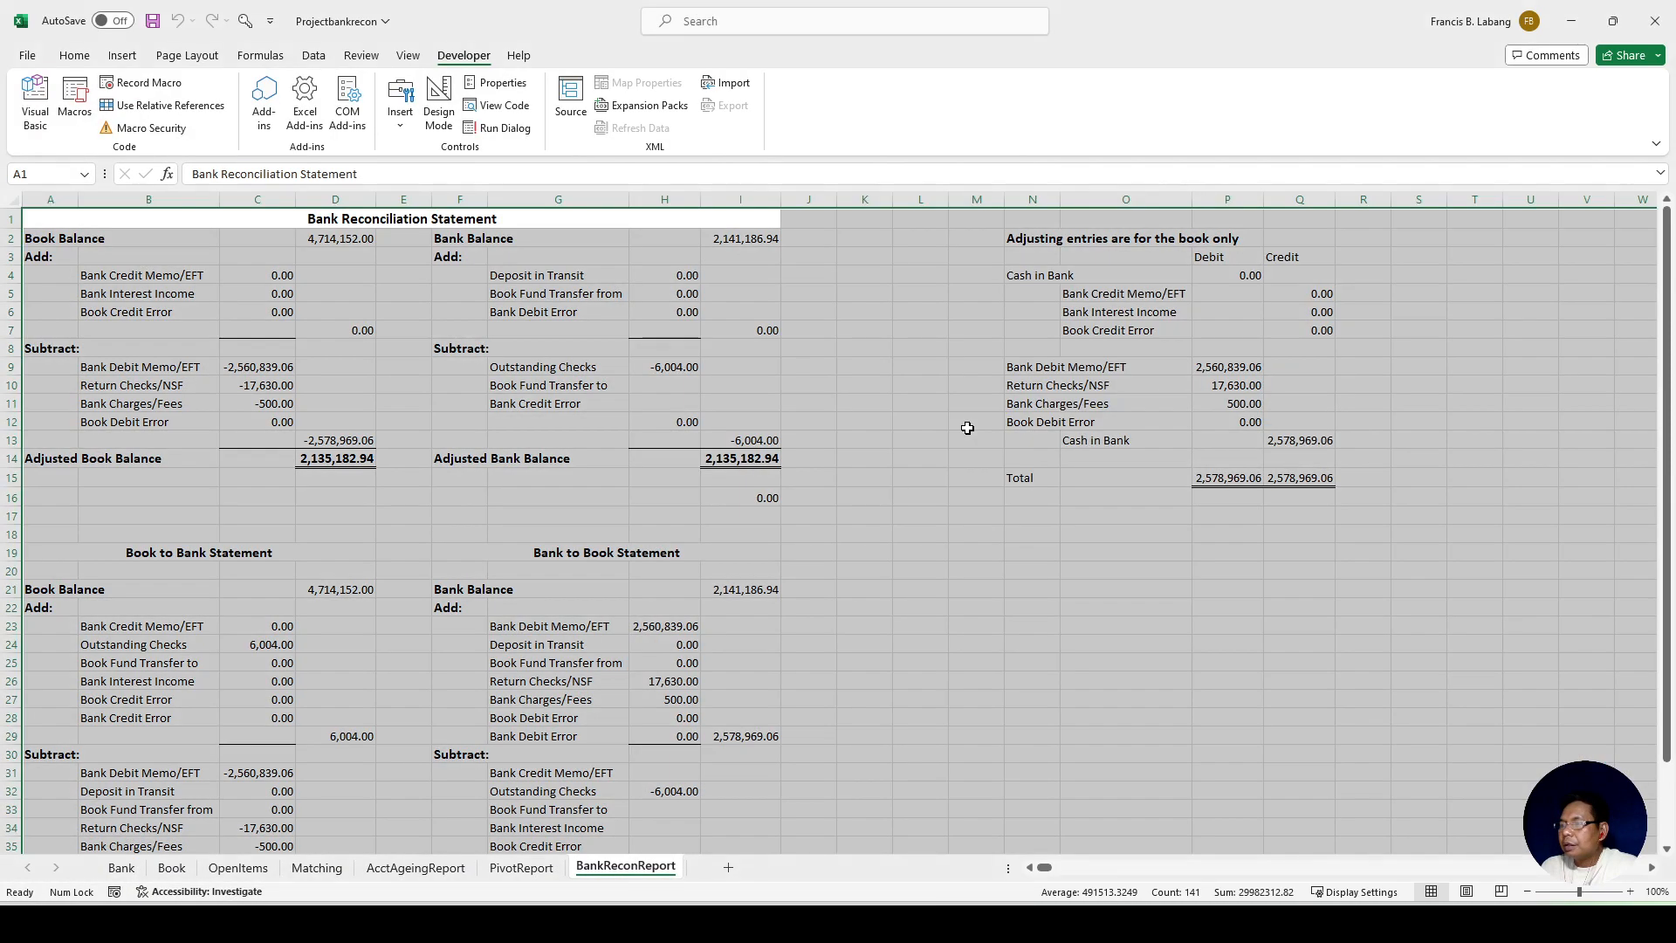
pyautogui.click(937, 450)
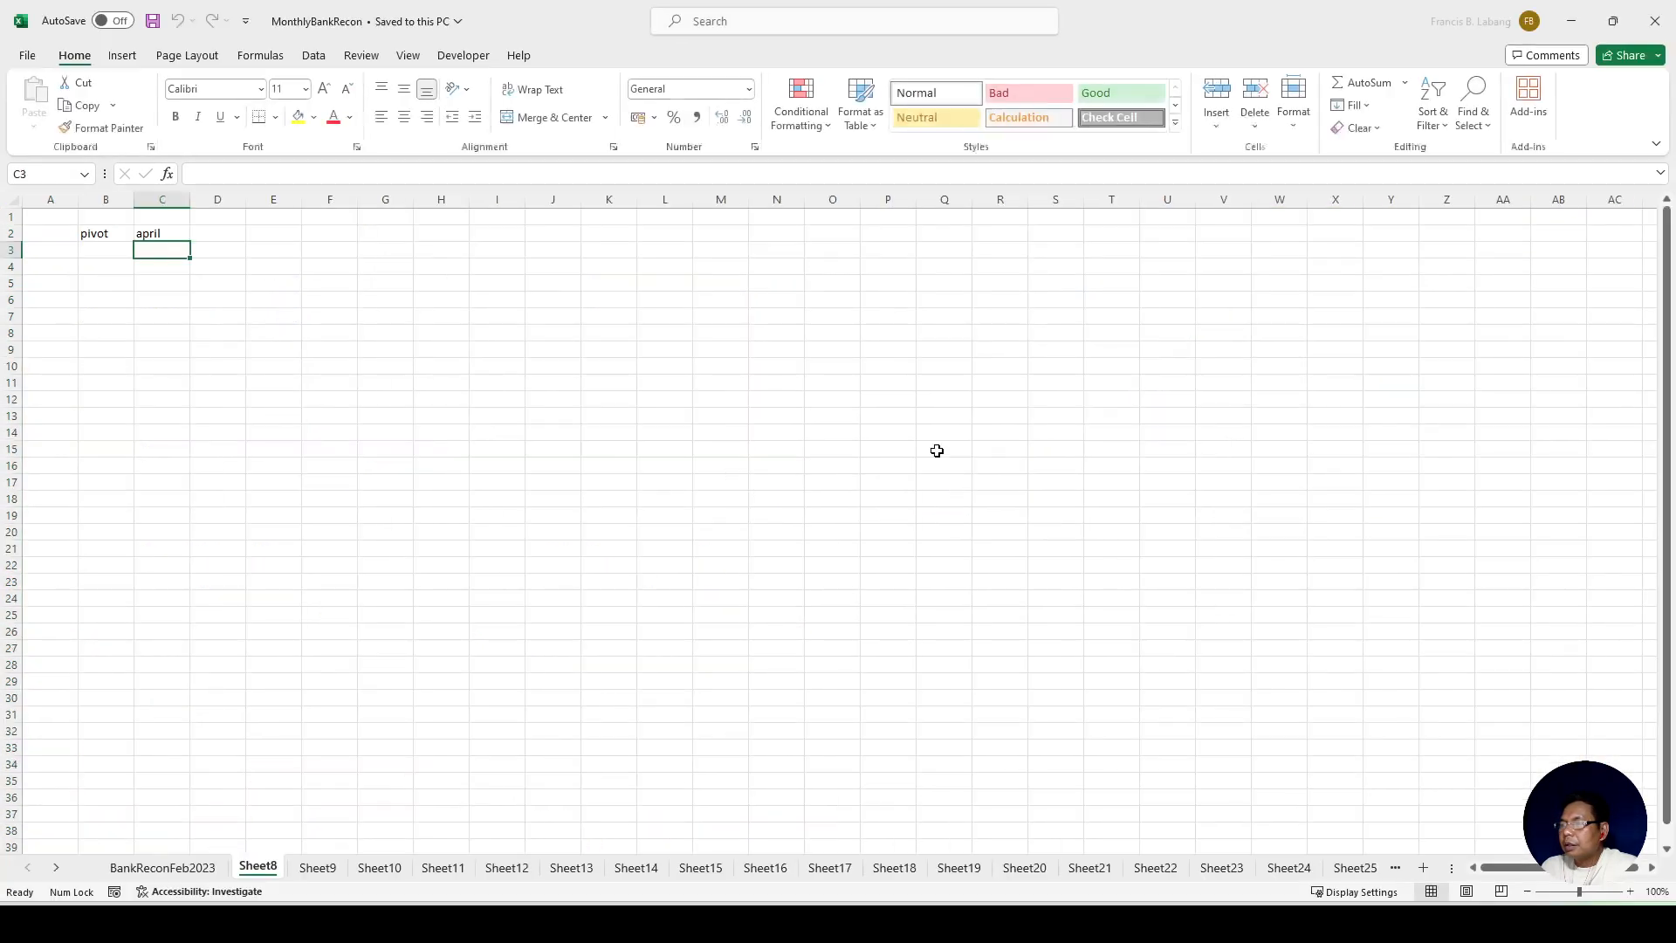
pyautogui.click(936, 450)
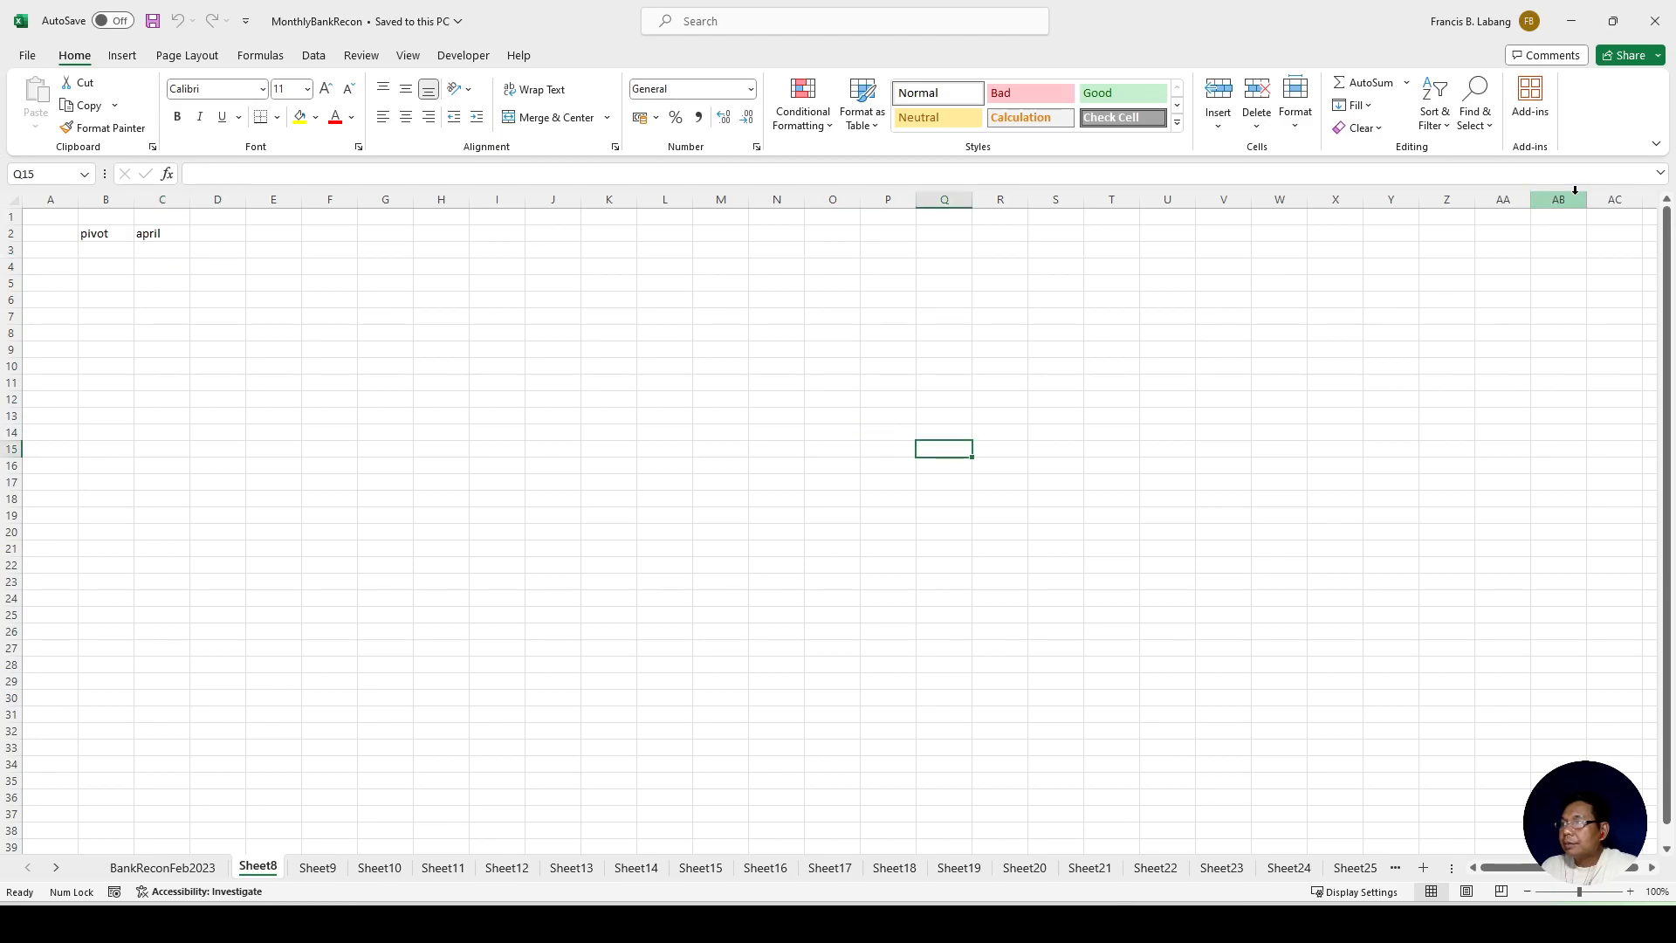
pyautogui.click(1571, 21)
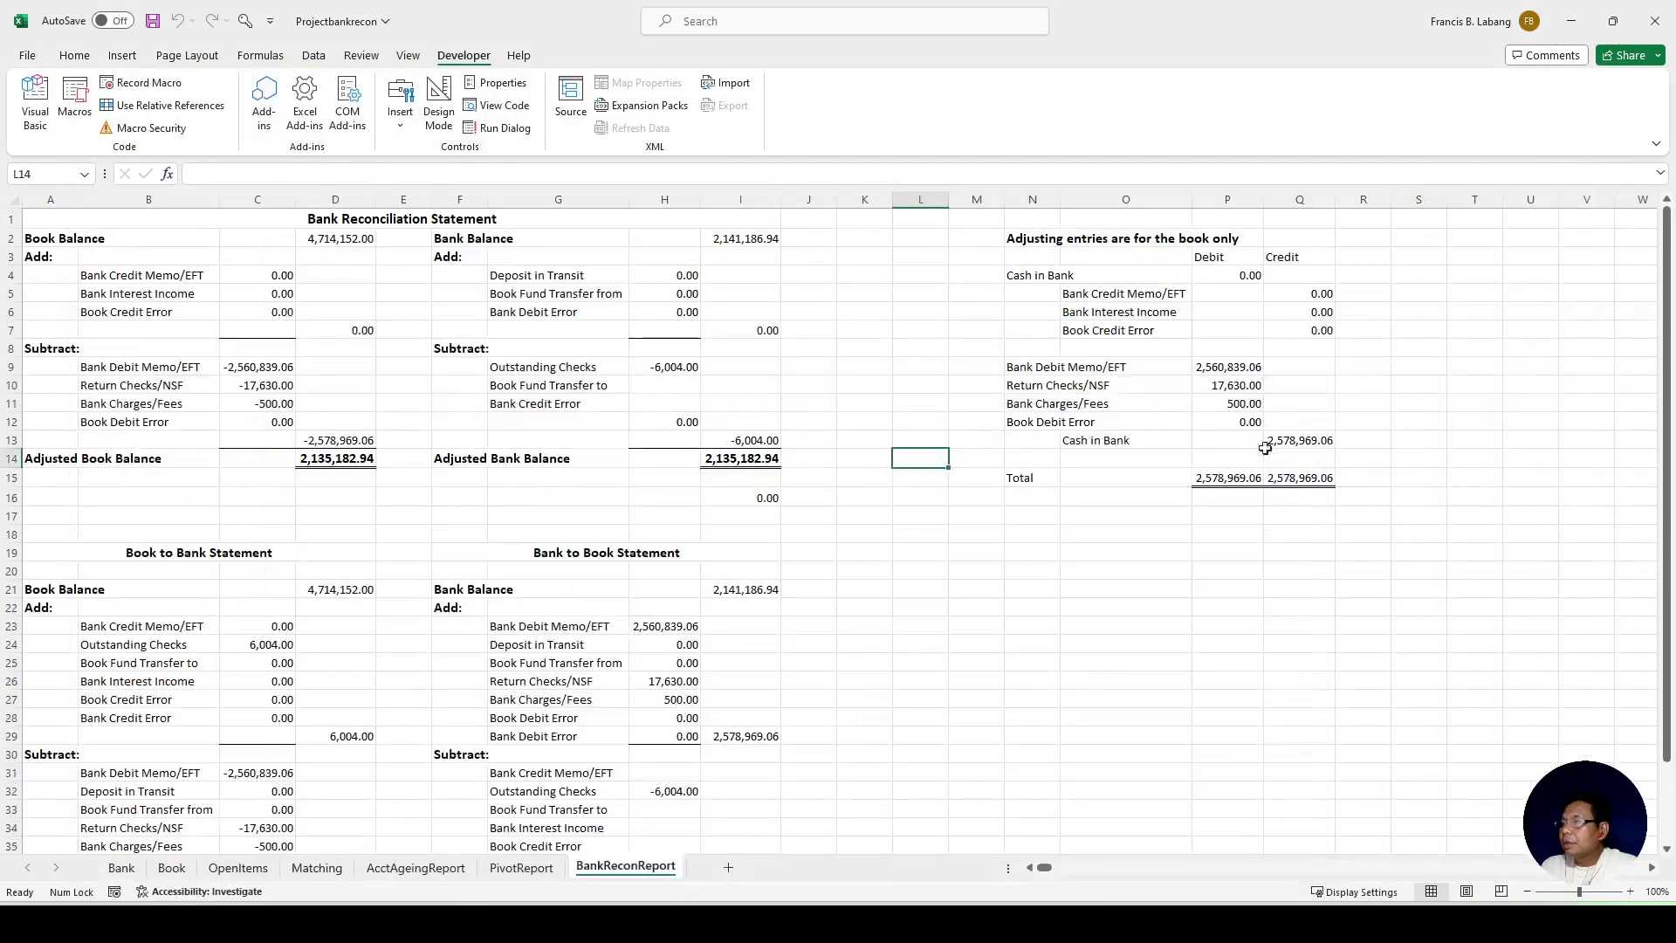
pyautogui.click(954, 628)
# Step: Run Save Report from the Recon Tools and try a Pivotjan name for the new pivot sheet
pyautogui.click(245, 21)
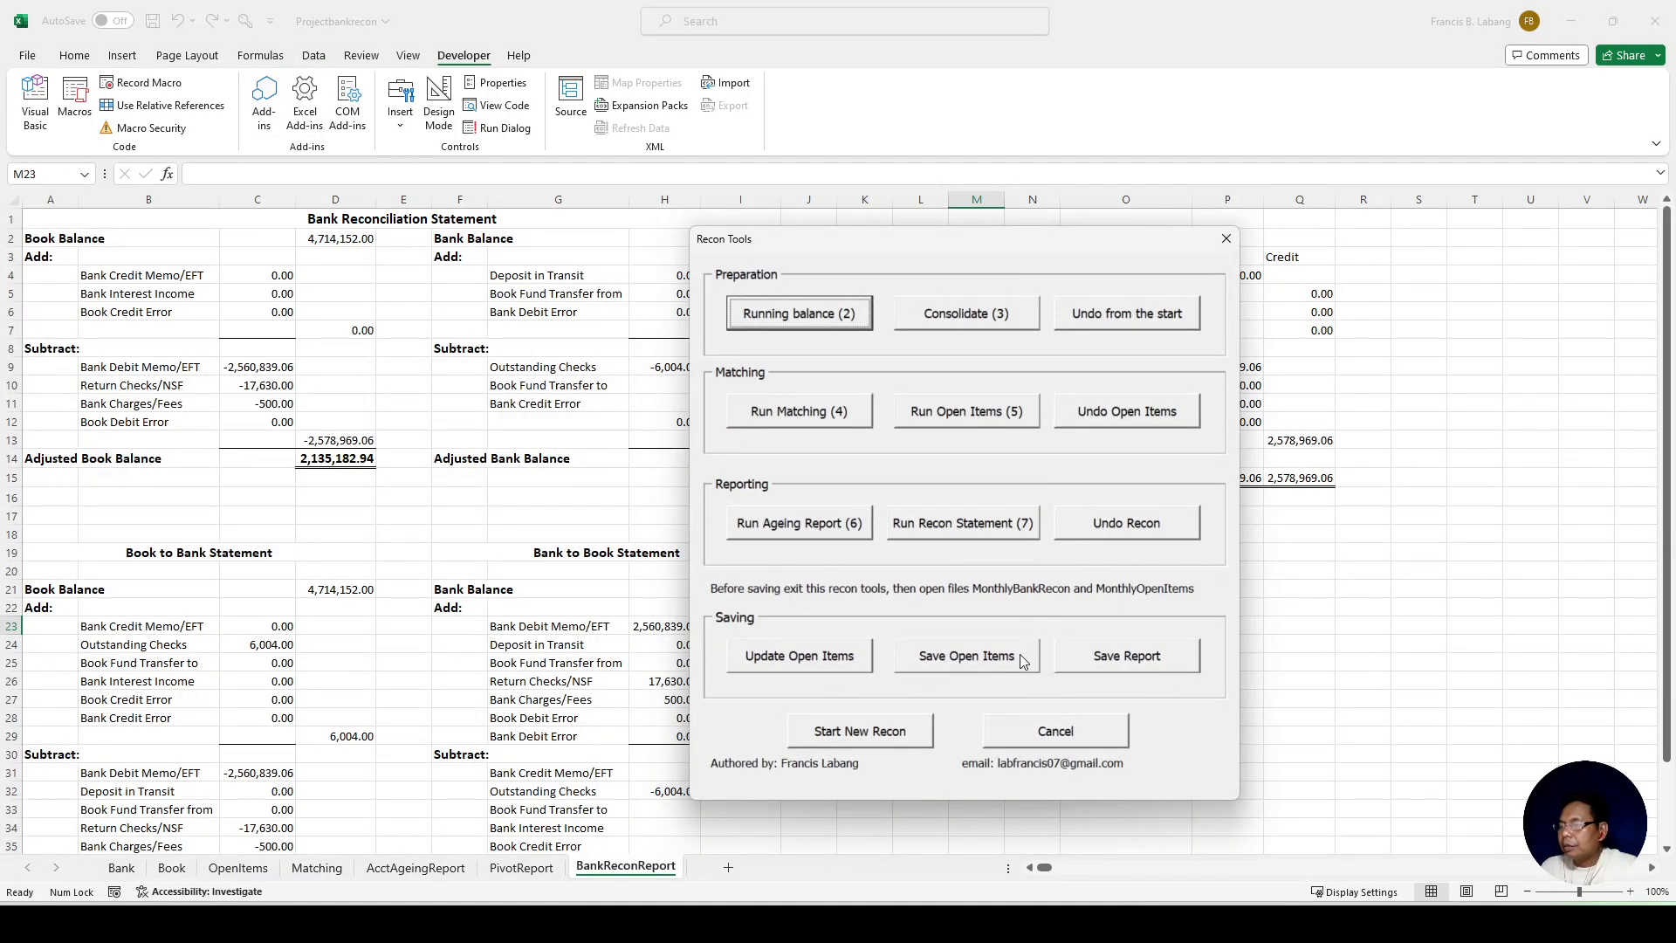
pyautogui.click(1120, 660)
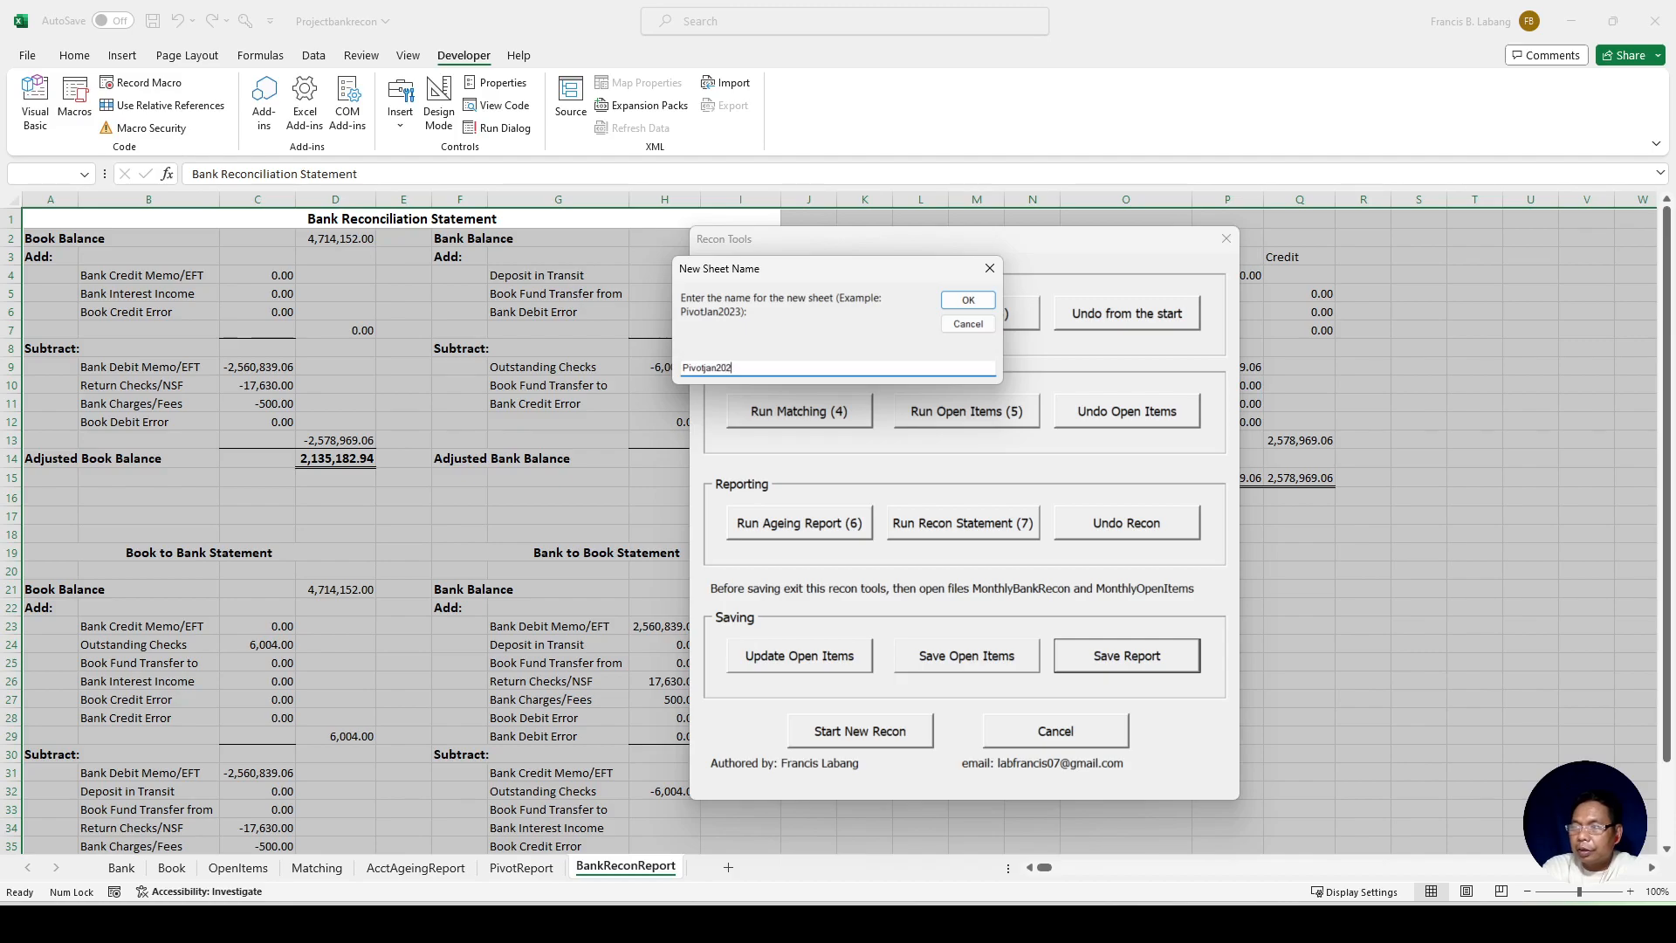
pyautogui.click(958, 302)
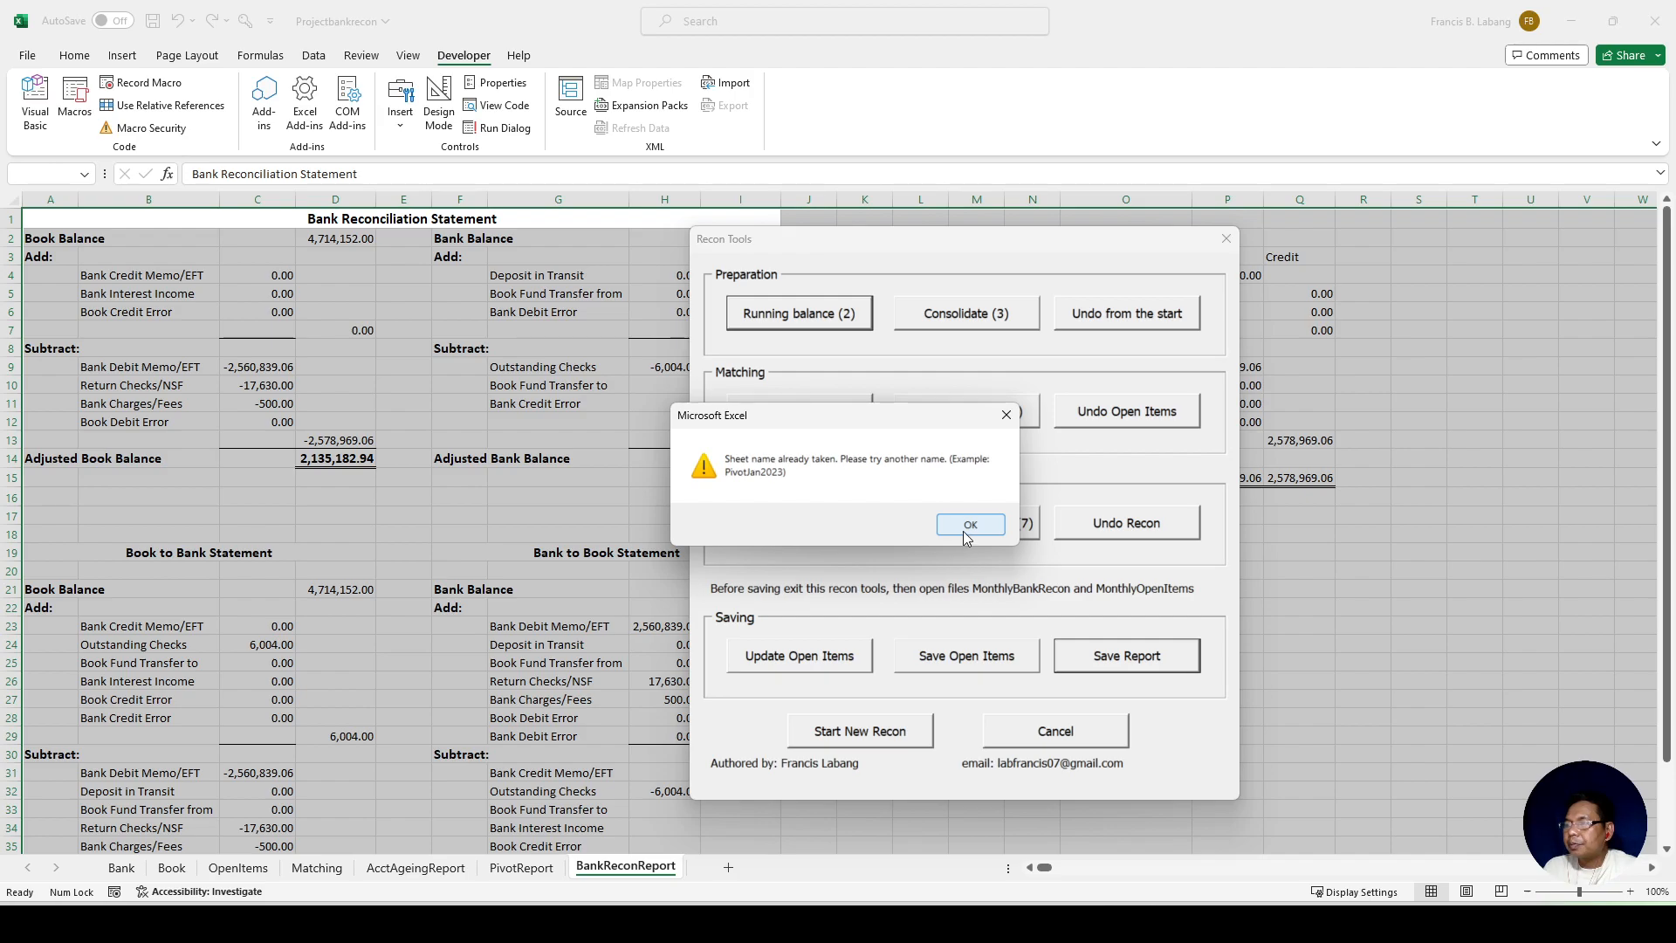
pyautogui.click(962, 530)
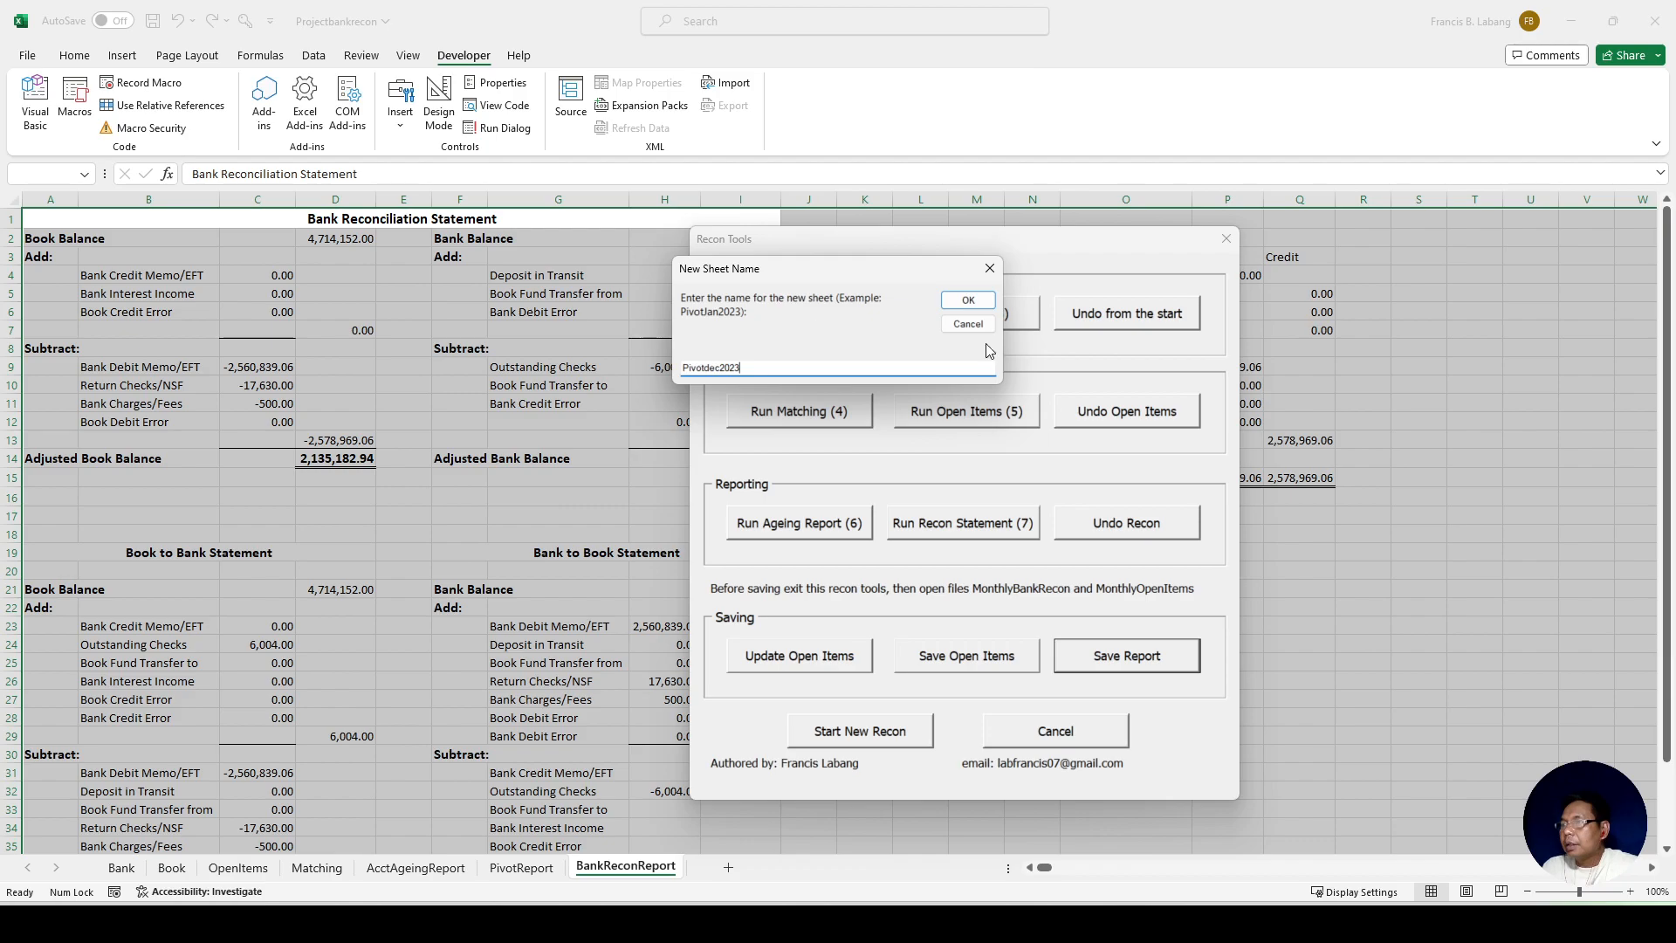
# Step: Save the pivot report to a sheet named Pivotdec2023 and enter BankReconDec2023 as the bank reconciliation sheet name
pyautogui.click(968, 300)
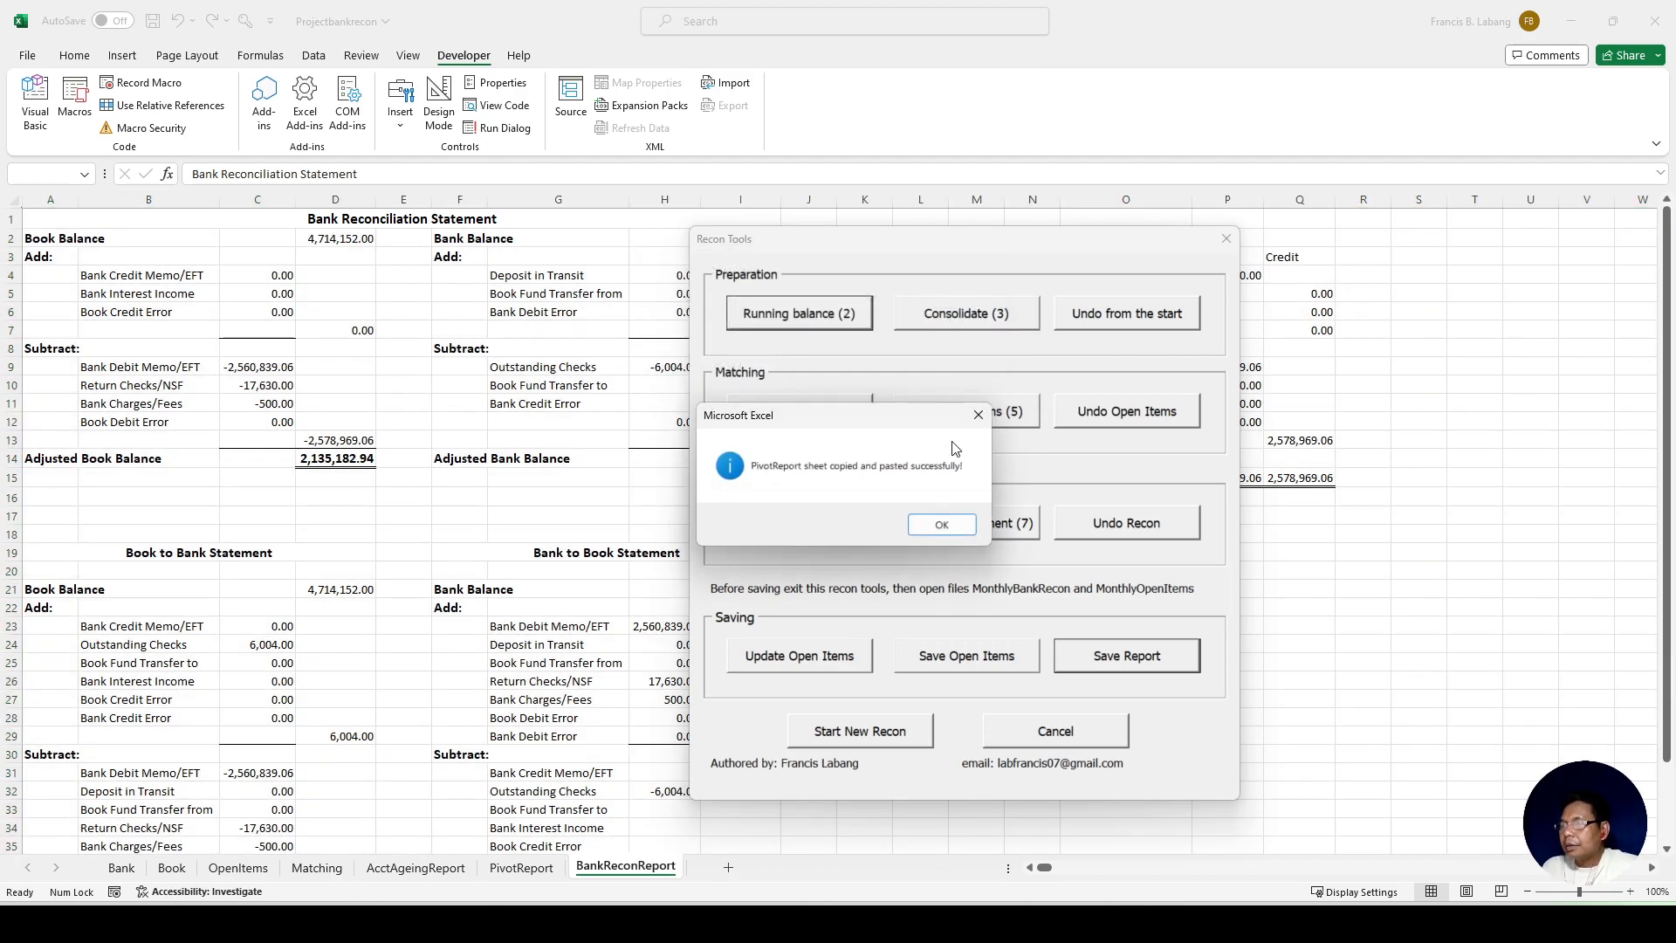
pyautogui.click(923, 532)
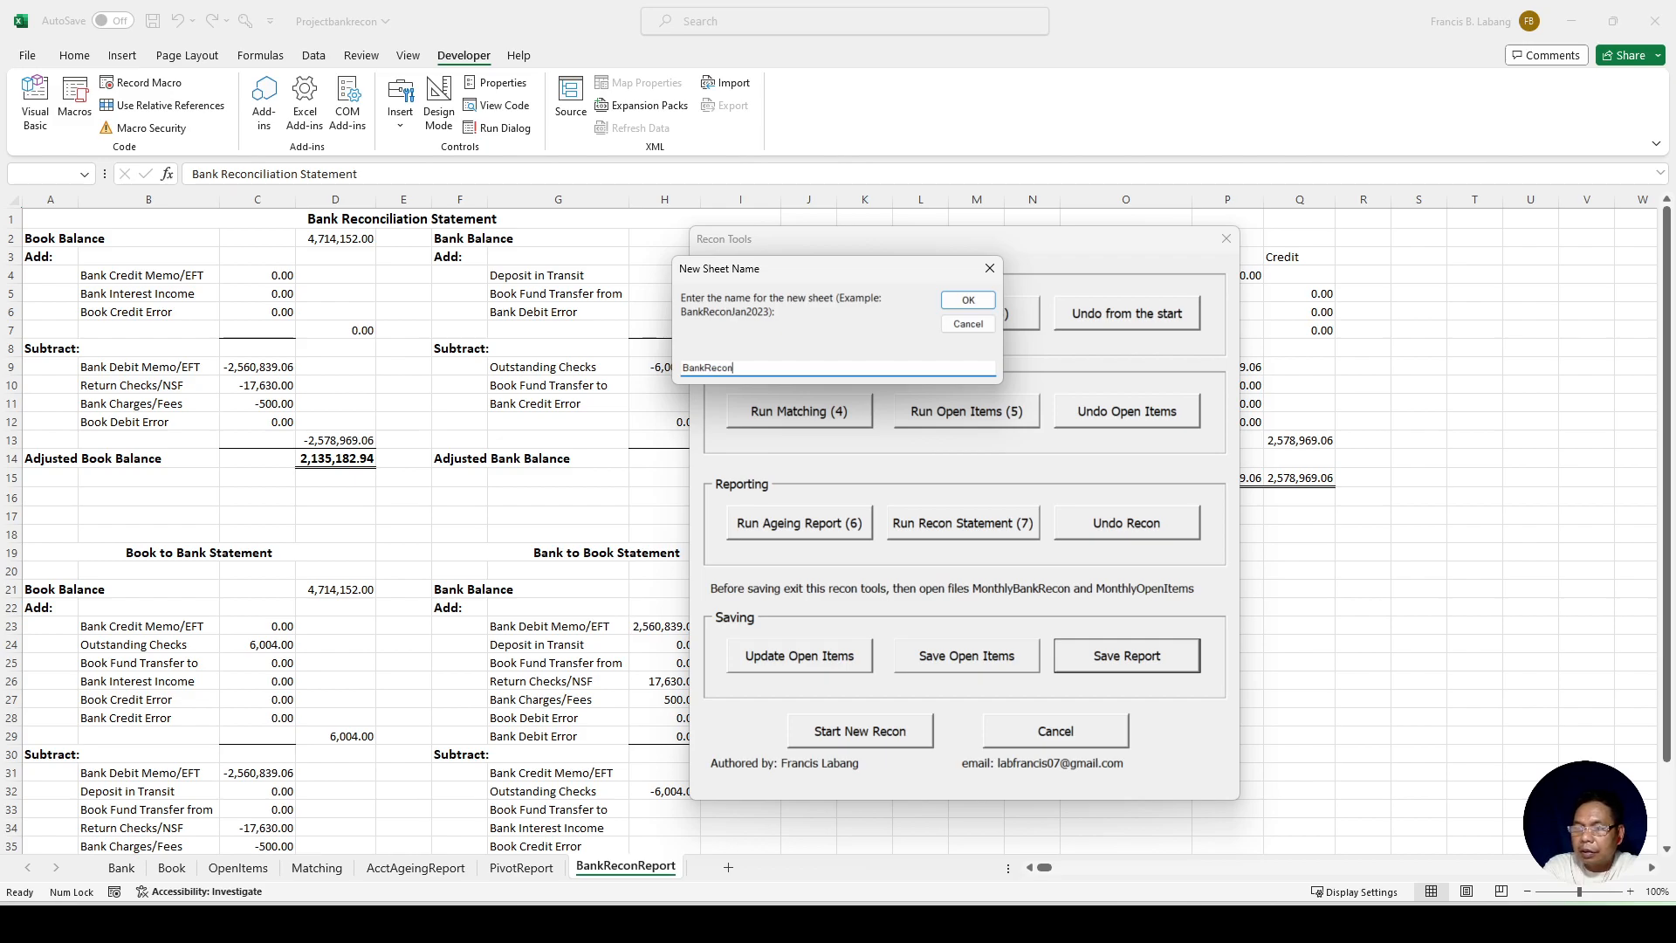
pyautogui.write('Dec2023')
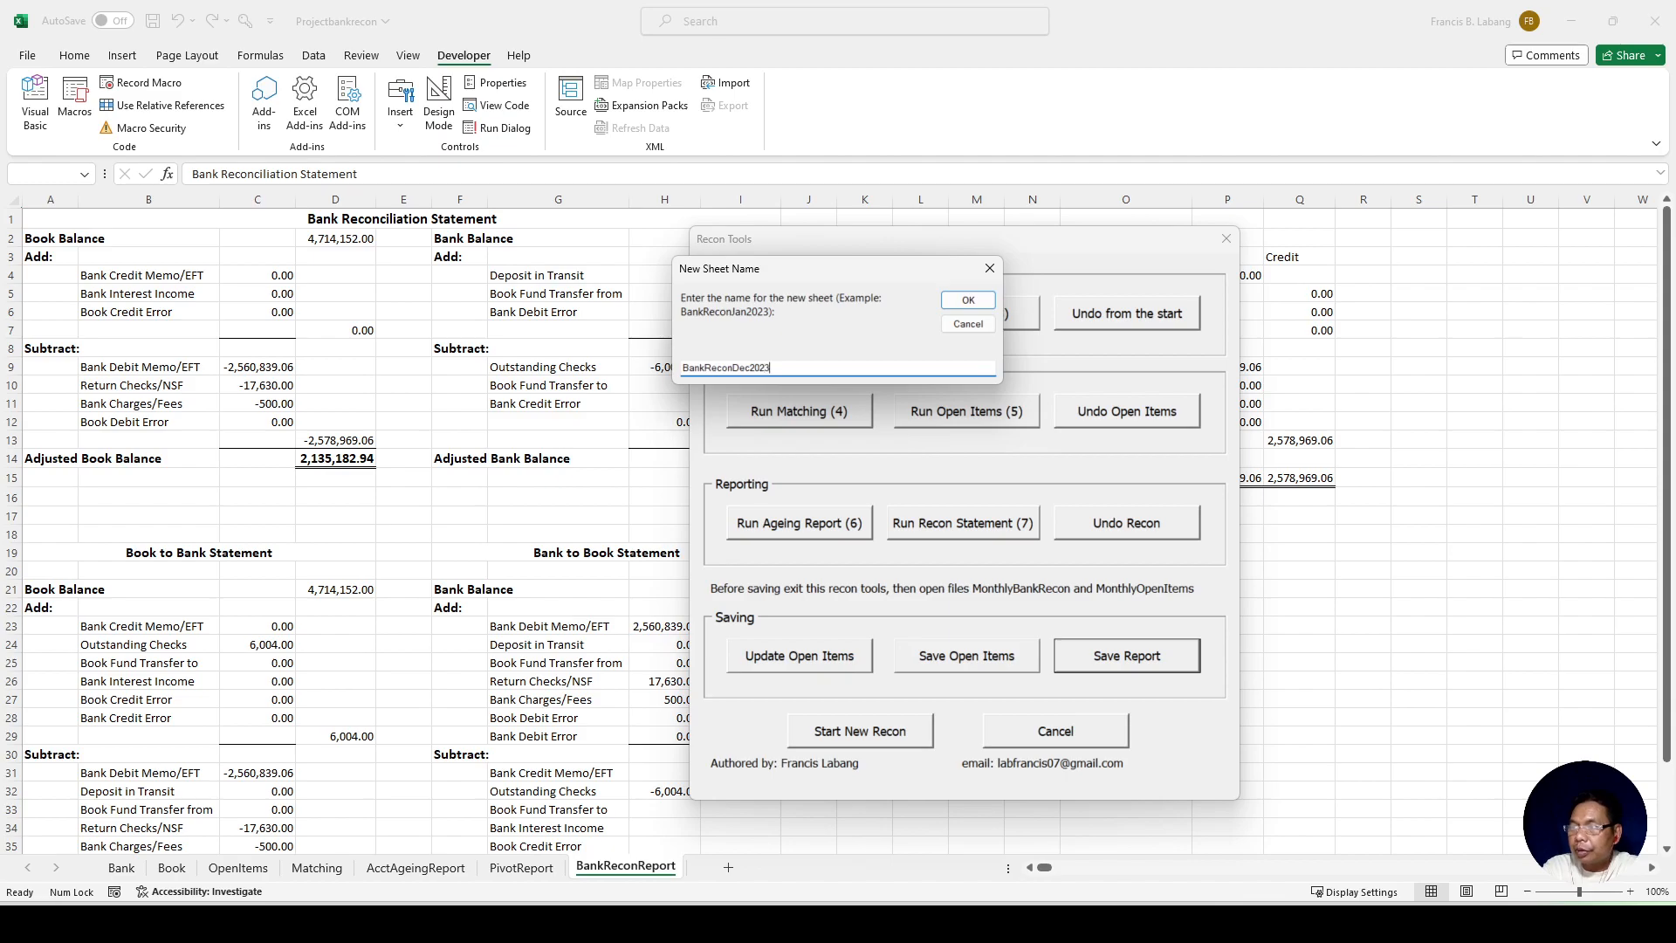
# Step: Confirm BankReconDec2023 as the name of the copied reconciliation report sheet and close the Recon Tools form
pyautogui.click(968, 301)
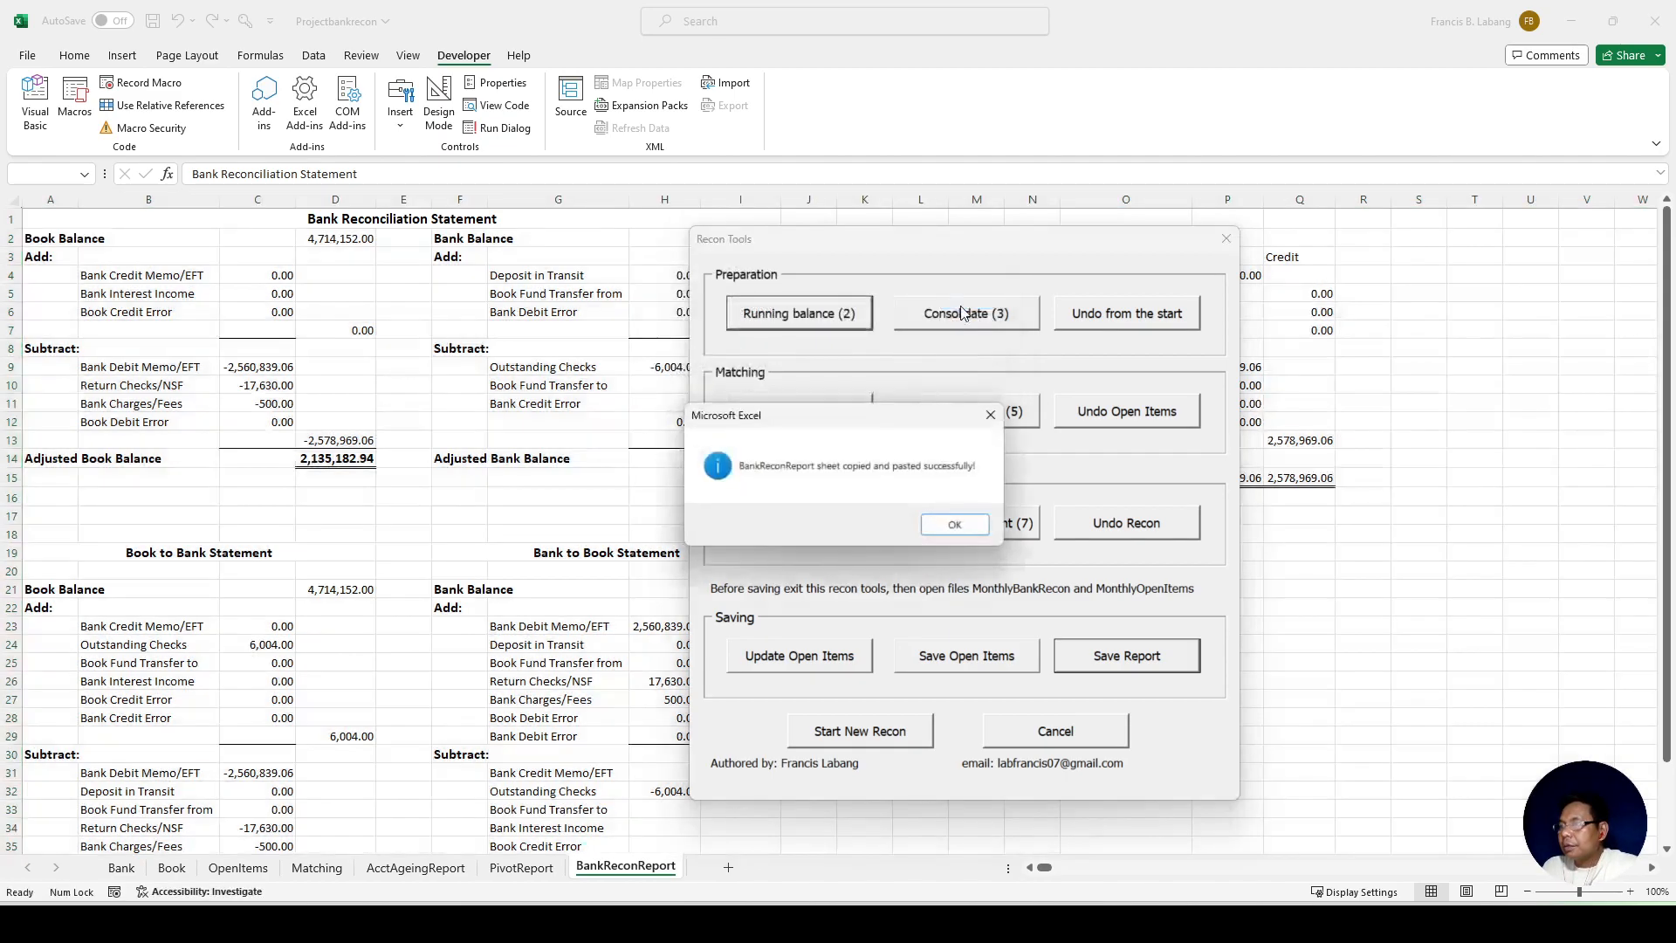
pyautogui.click(950, 526)
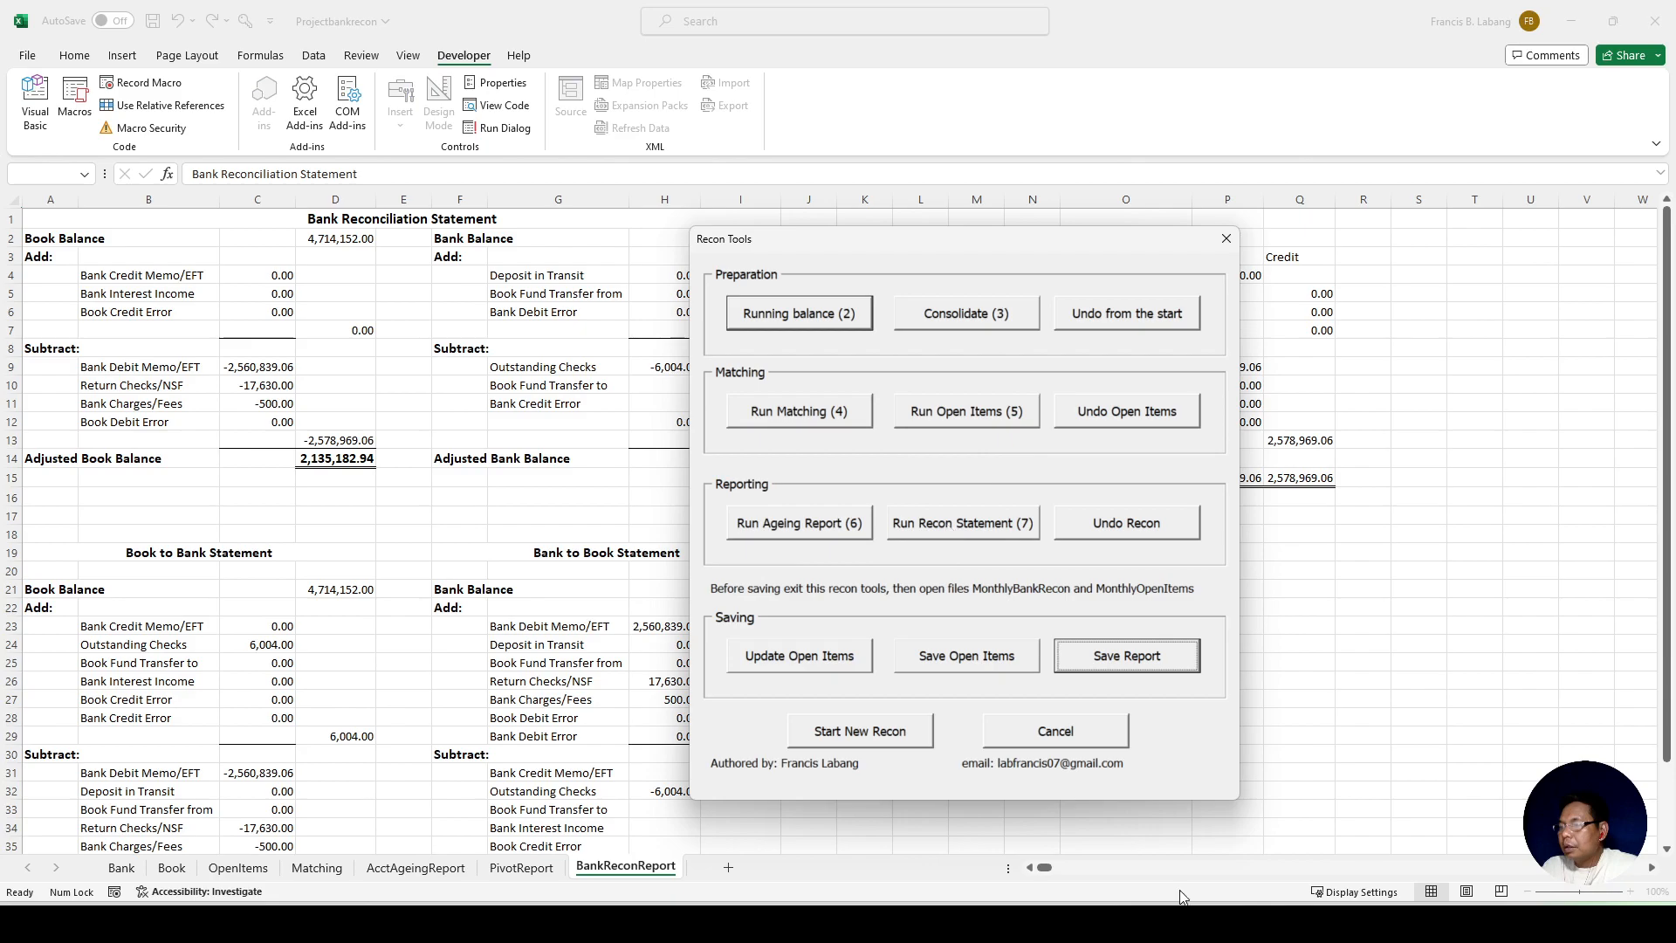
pyautogui.click(1227, 238)
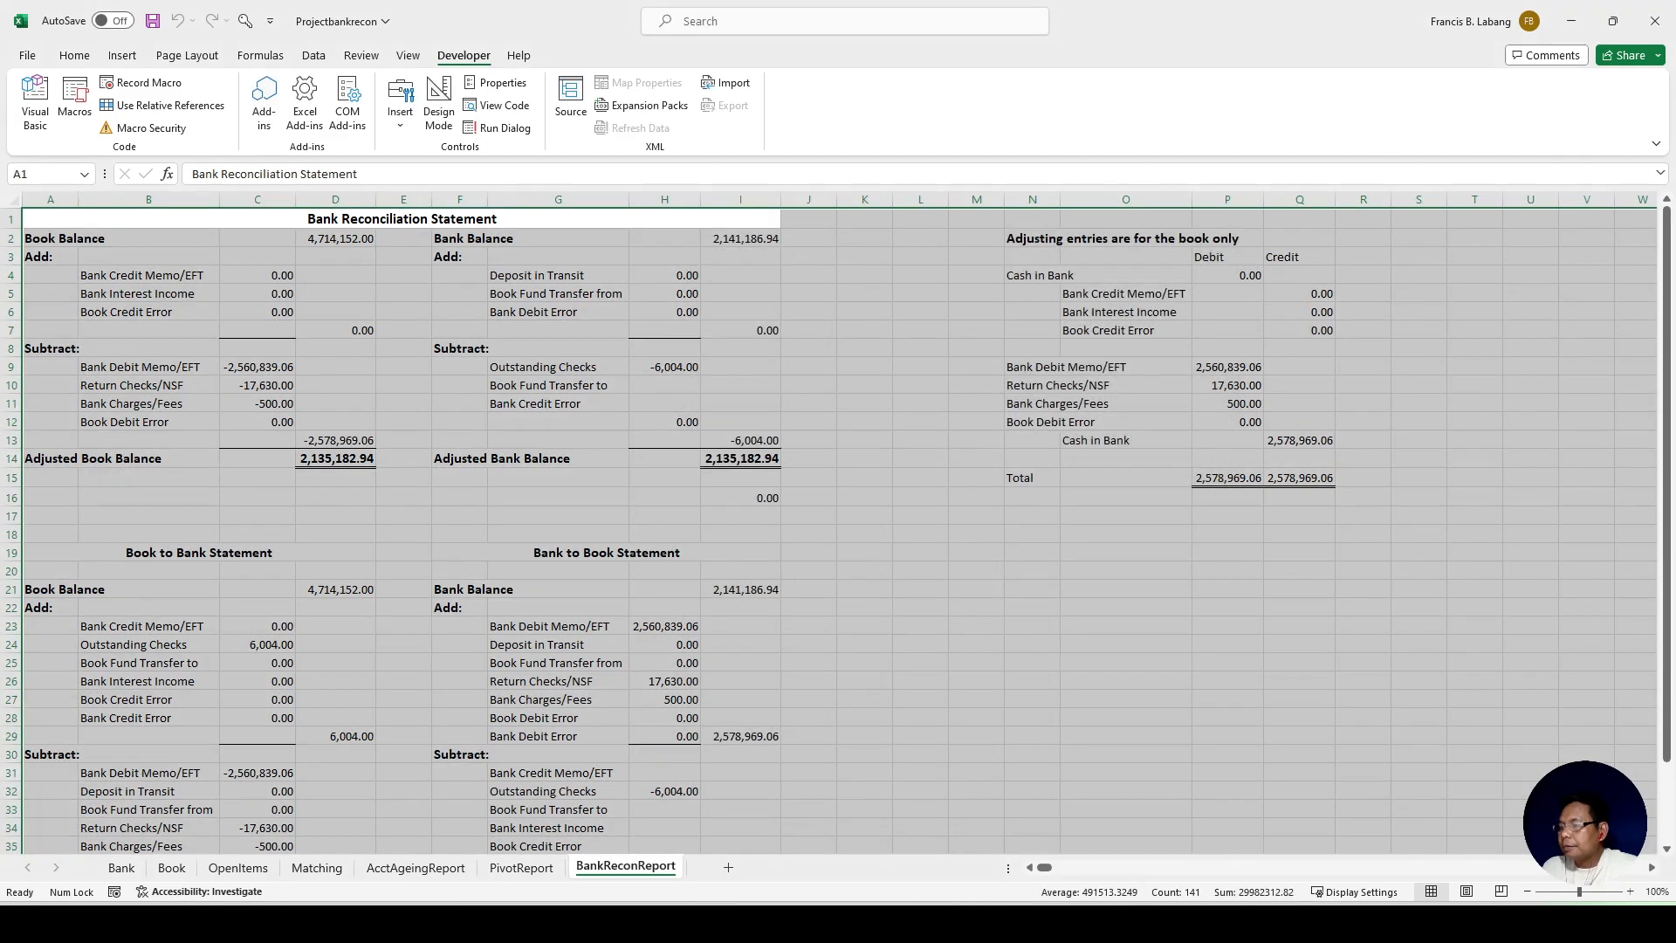
# Step: Switch to the MonthlyBankRecon workbook and compare the saved BankReconDec2023 and Pivotdec2023 sheets
pyautogui.moveTo(1126, 924)
pyautogui.click(1248, 854)
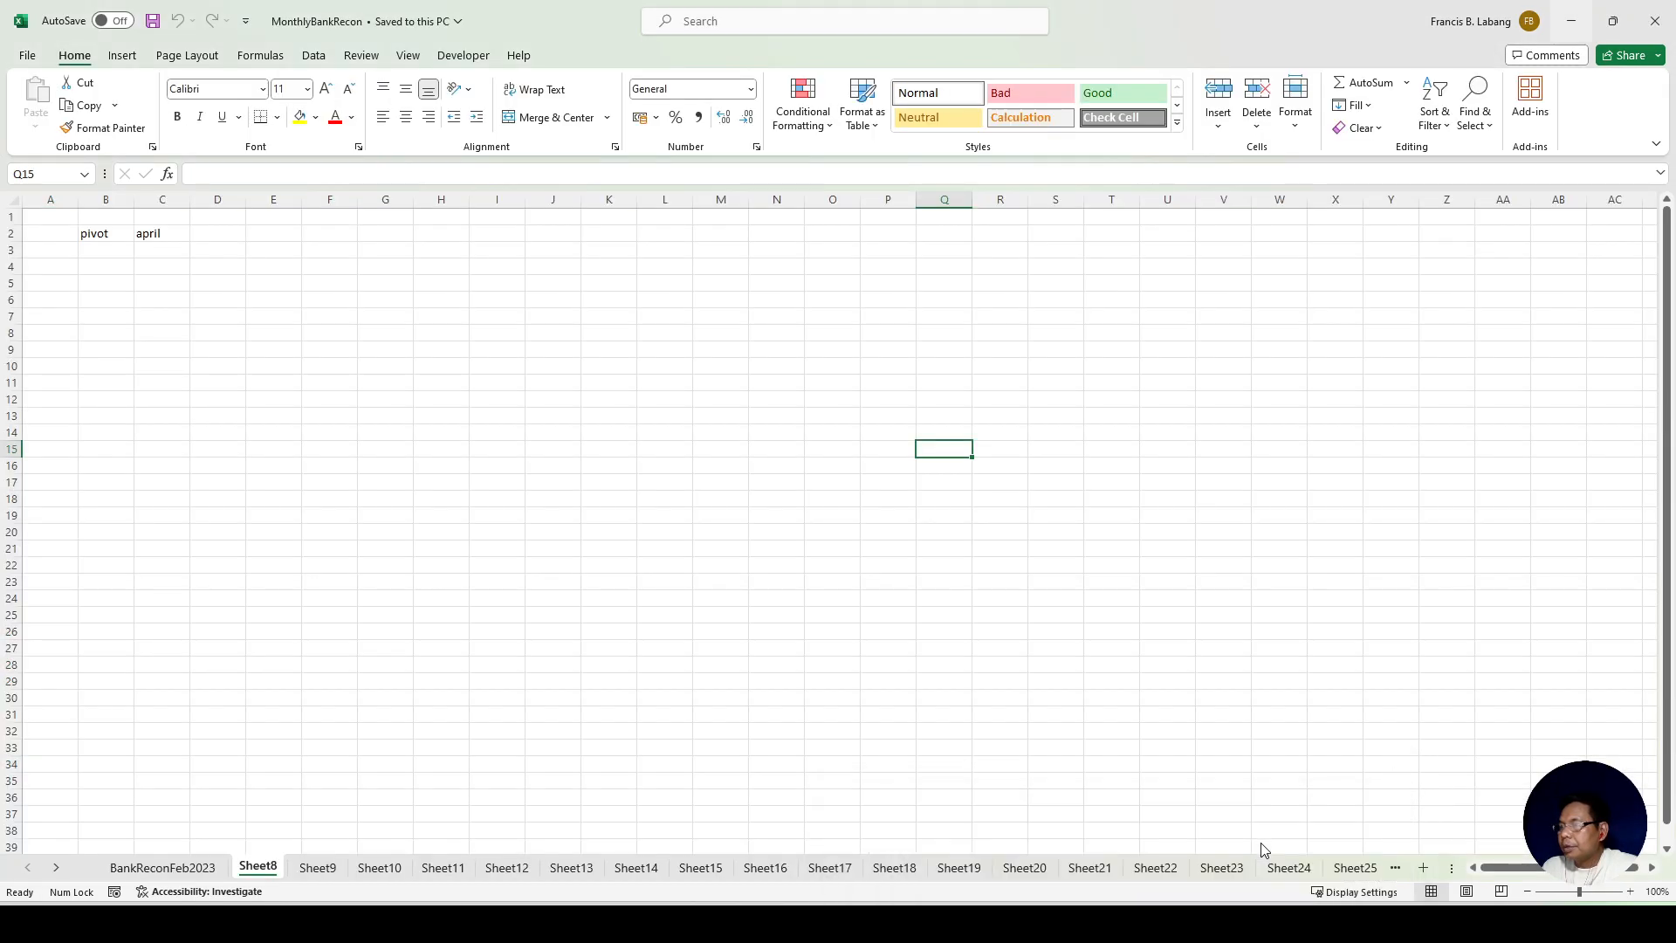
pyautogui.hotkey('ctrl', 'pageup')
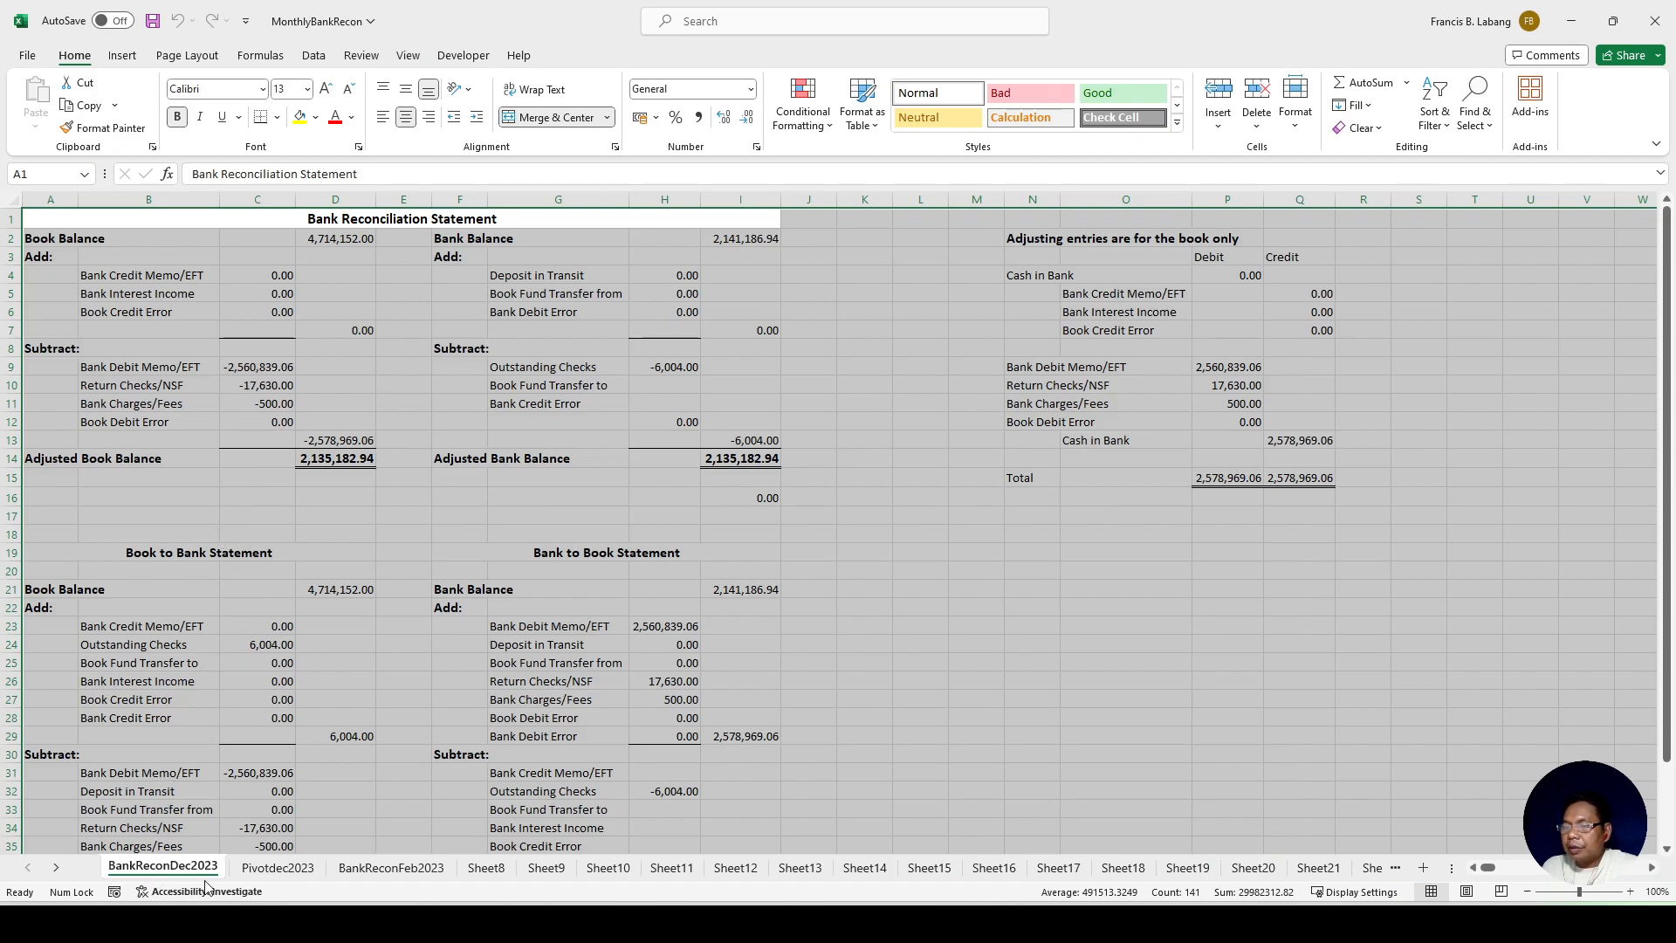
pyautogui.click(266, 873)
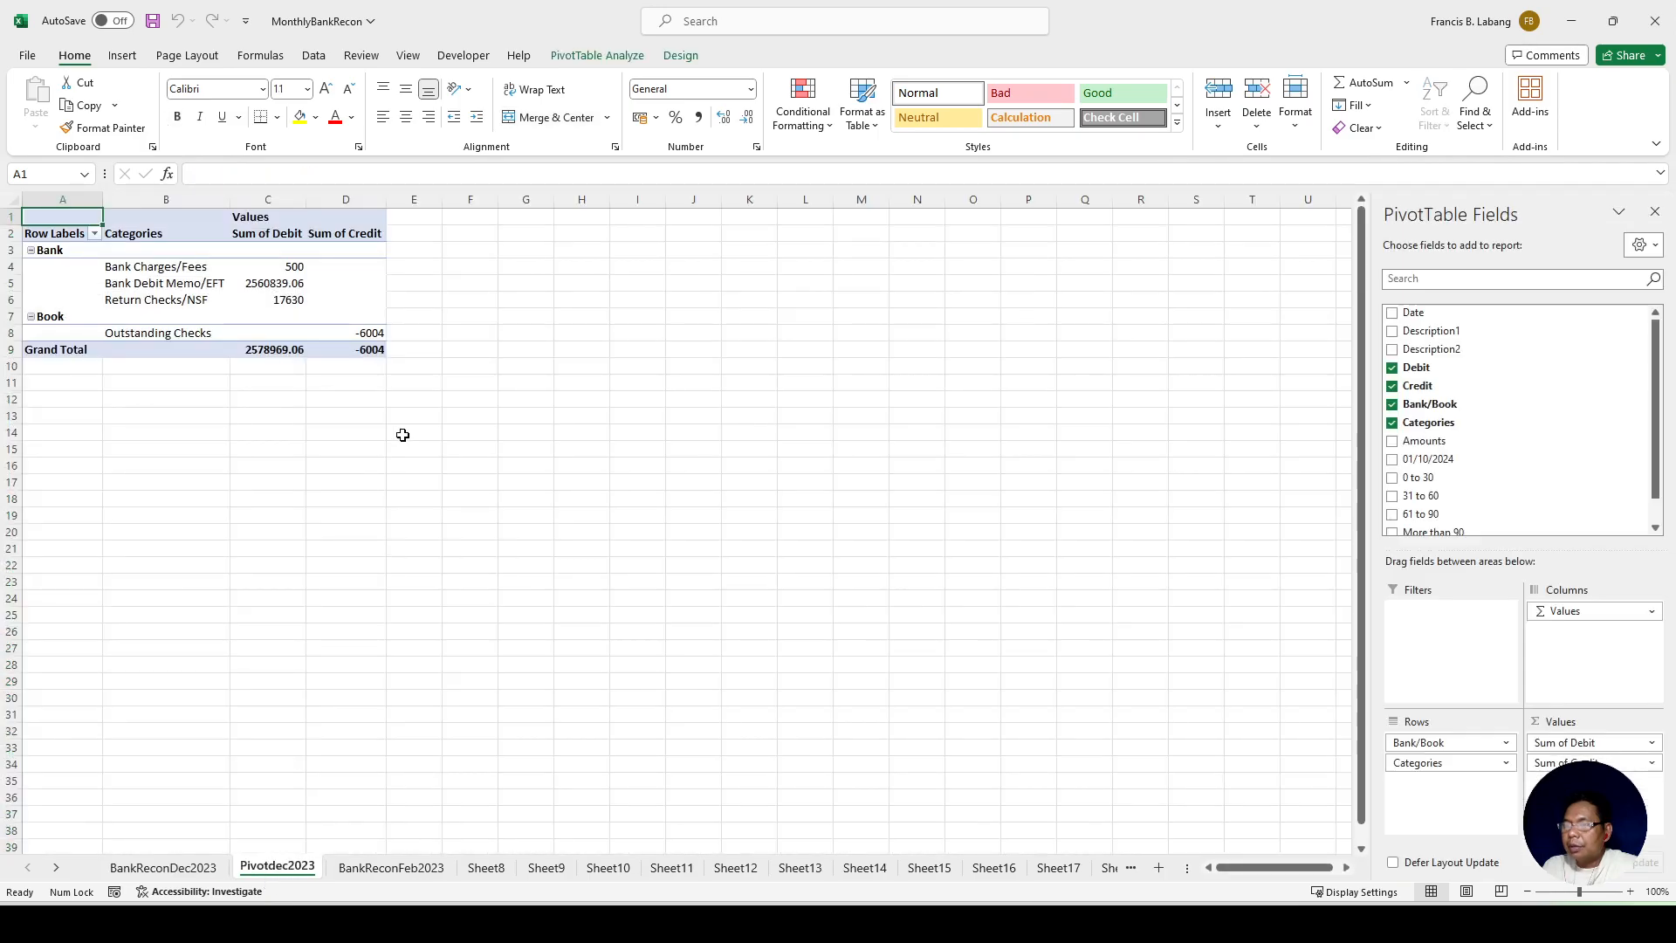
pyautogui.click(197, 868)
pyautogui.click(278, 870)
pyautogui.click(203, 866)
pyautogui.click(274, 868)
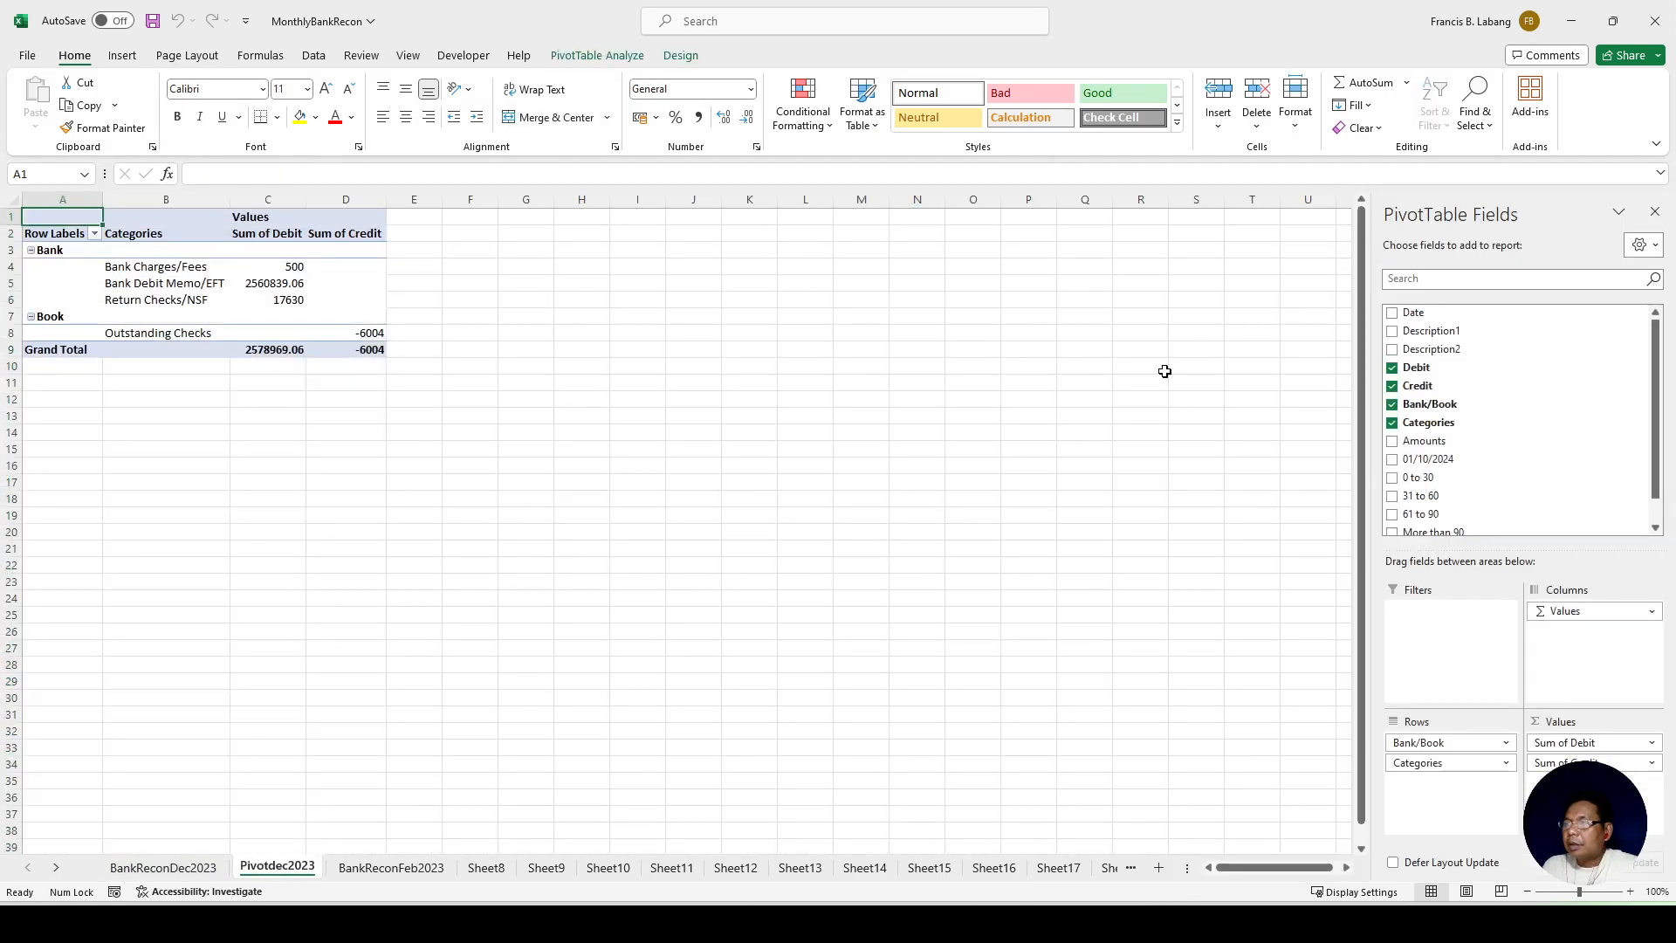
# Step: Run Save Report again from Recon Tools in Projectbankrecon, accepting the move of all existing sheets to a new workbook
pyautogui.moveTo(1128, 923)
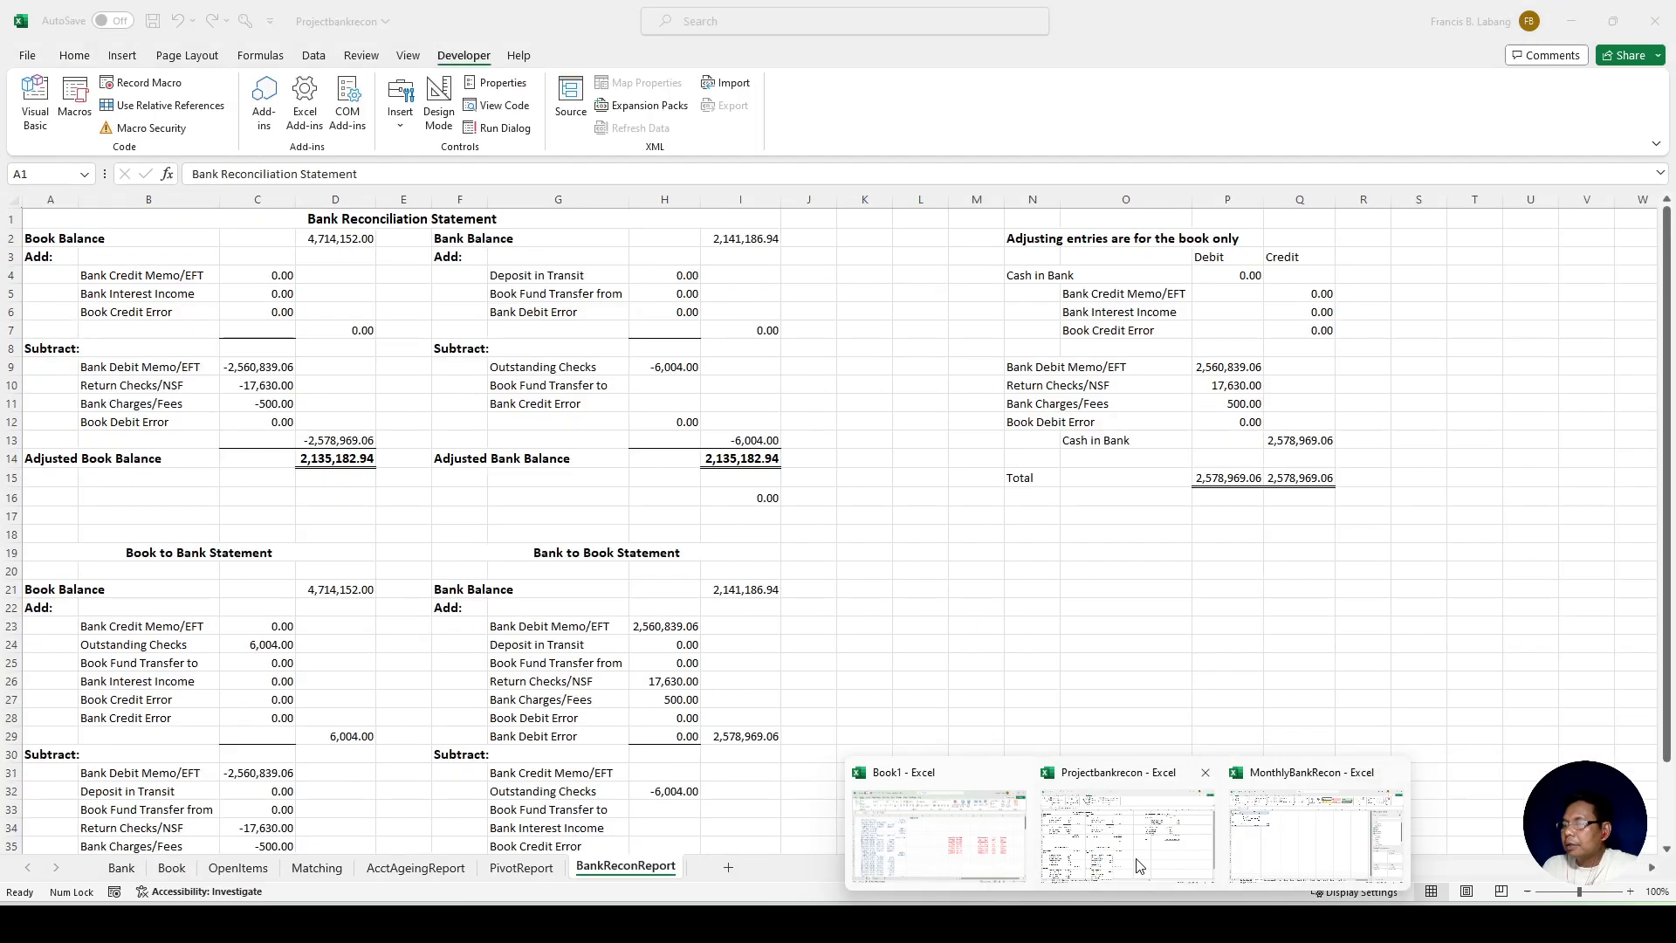
pyautogui.click(1137, 864)
pyautogui.click(840, 440)
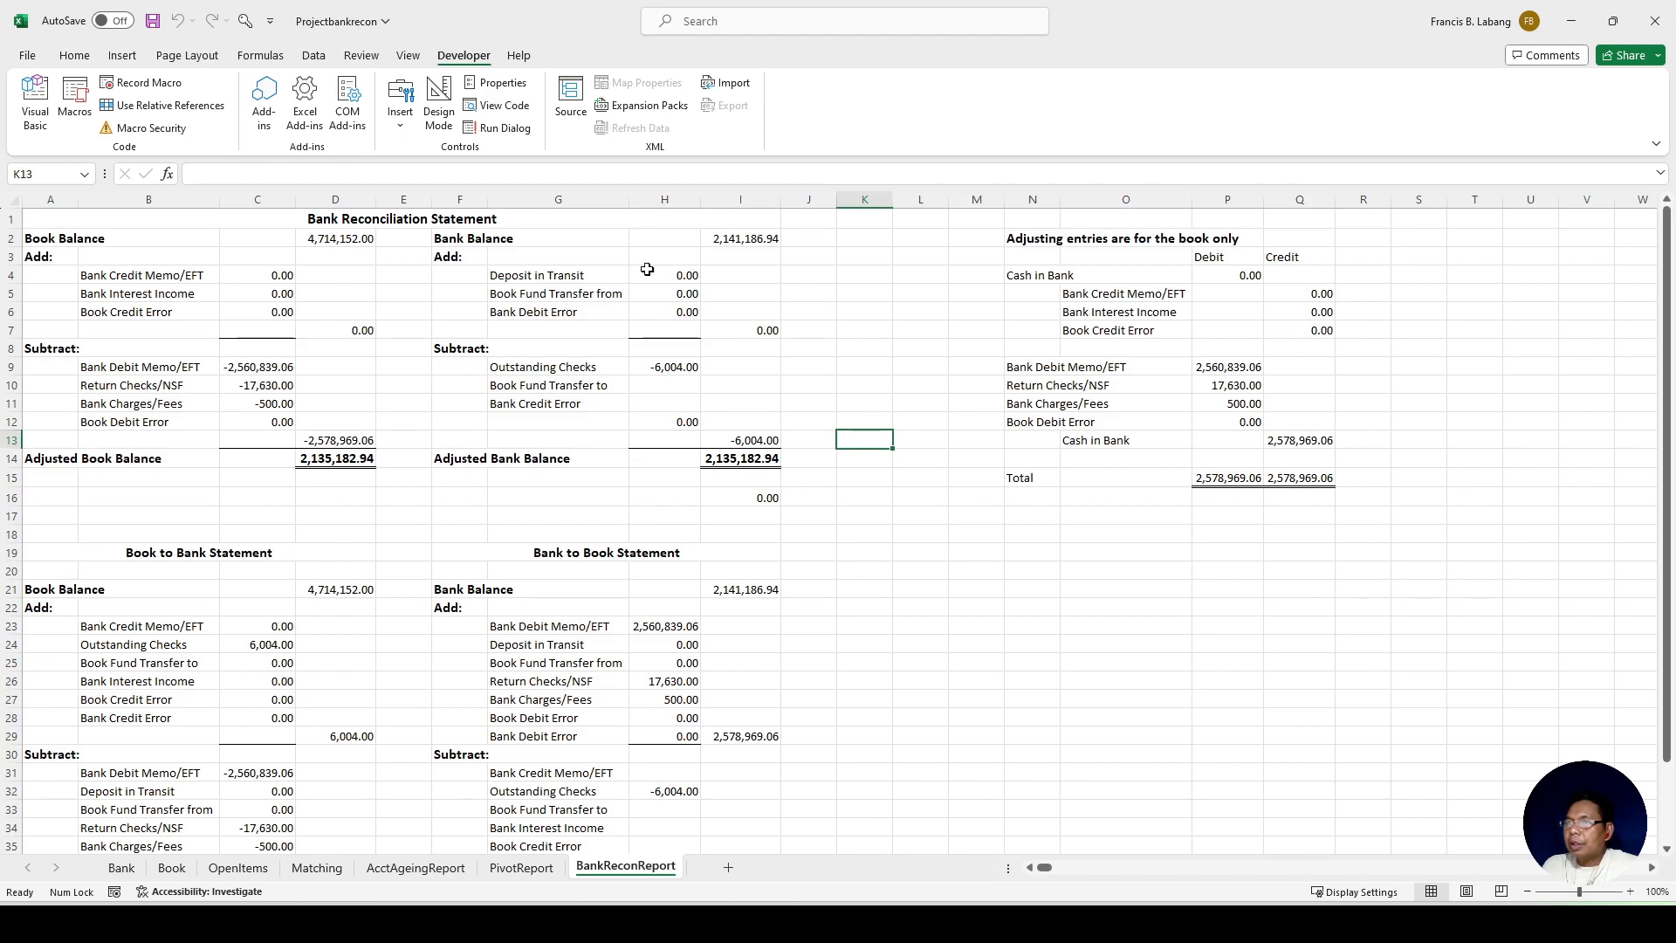
pyautogui.click(245, 25)
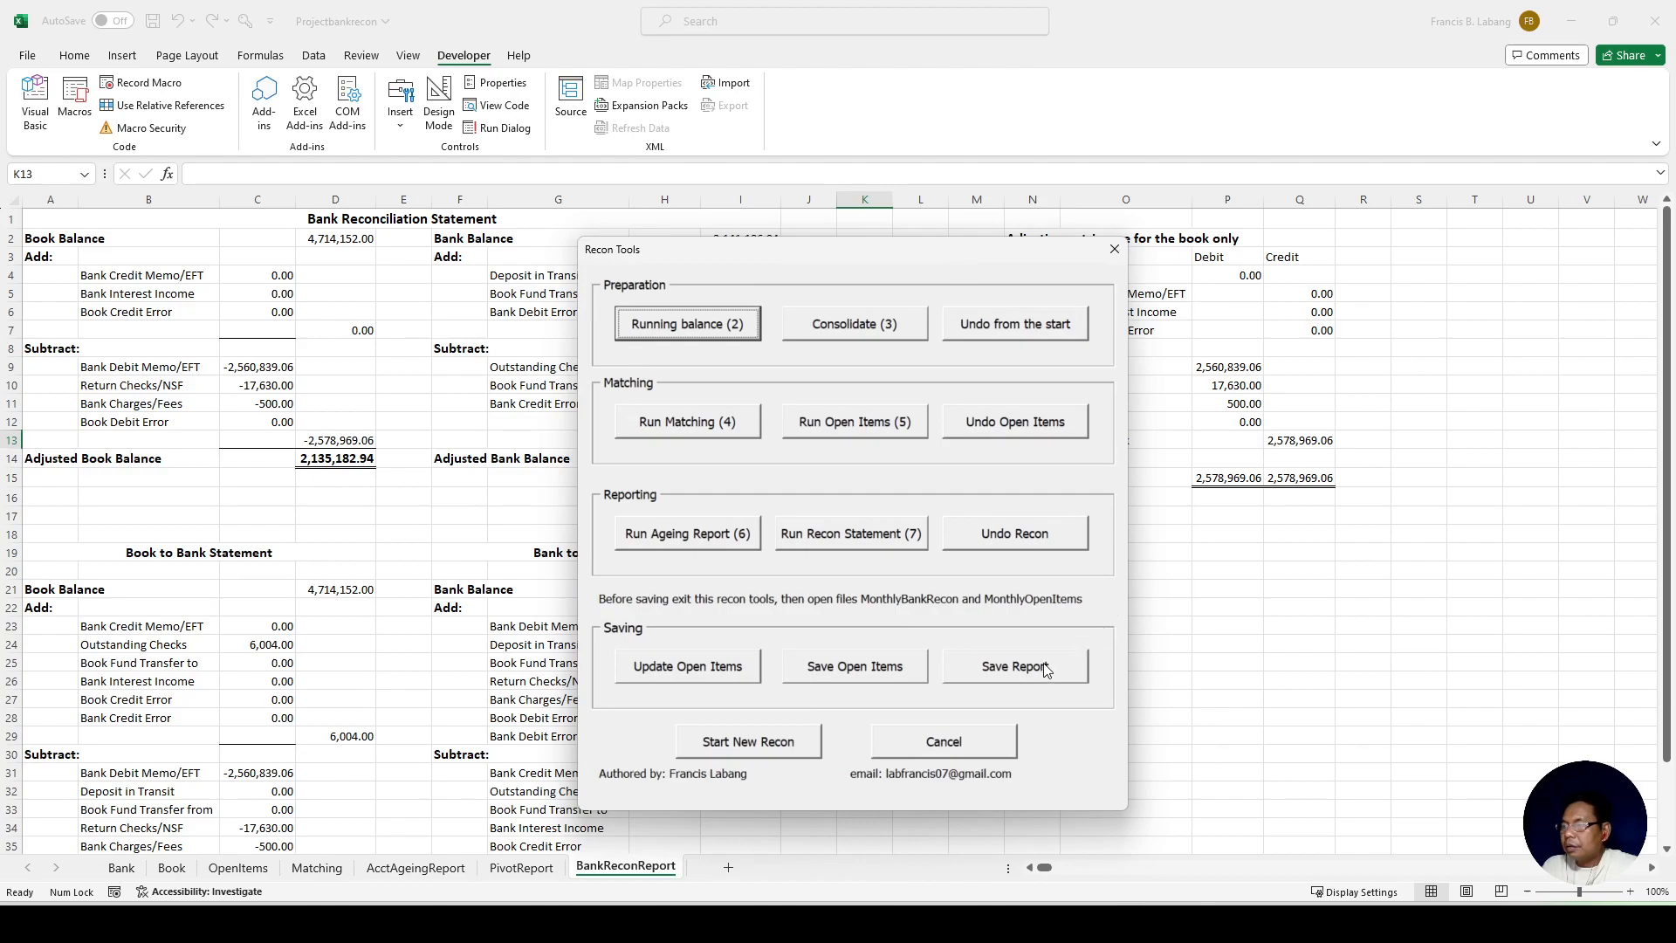
pyautogui.click(1044, 668)
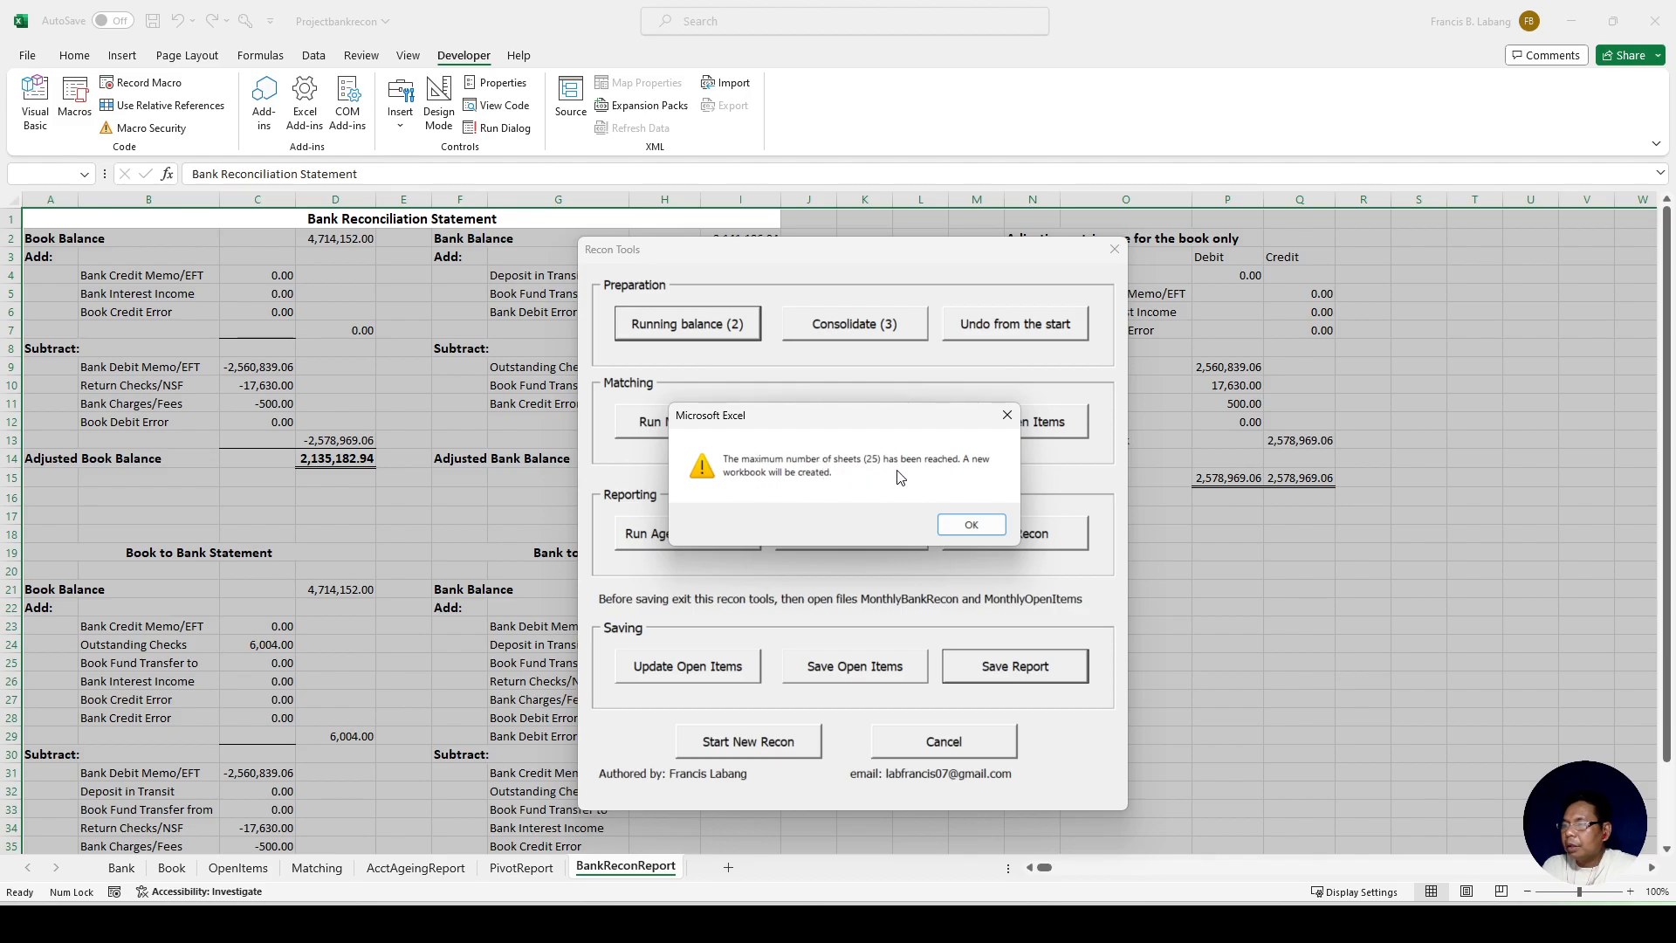
pyautogui.click(971, 526)
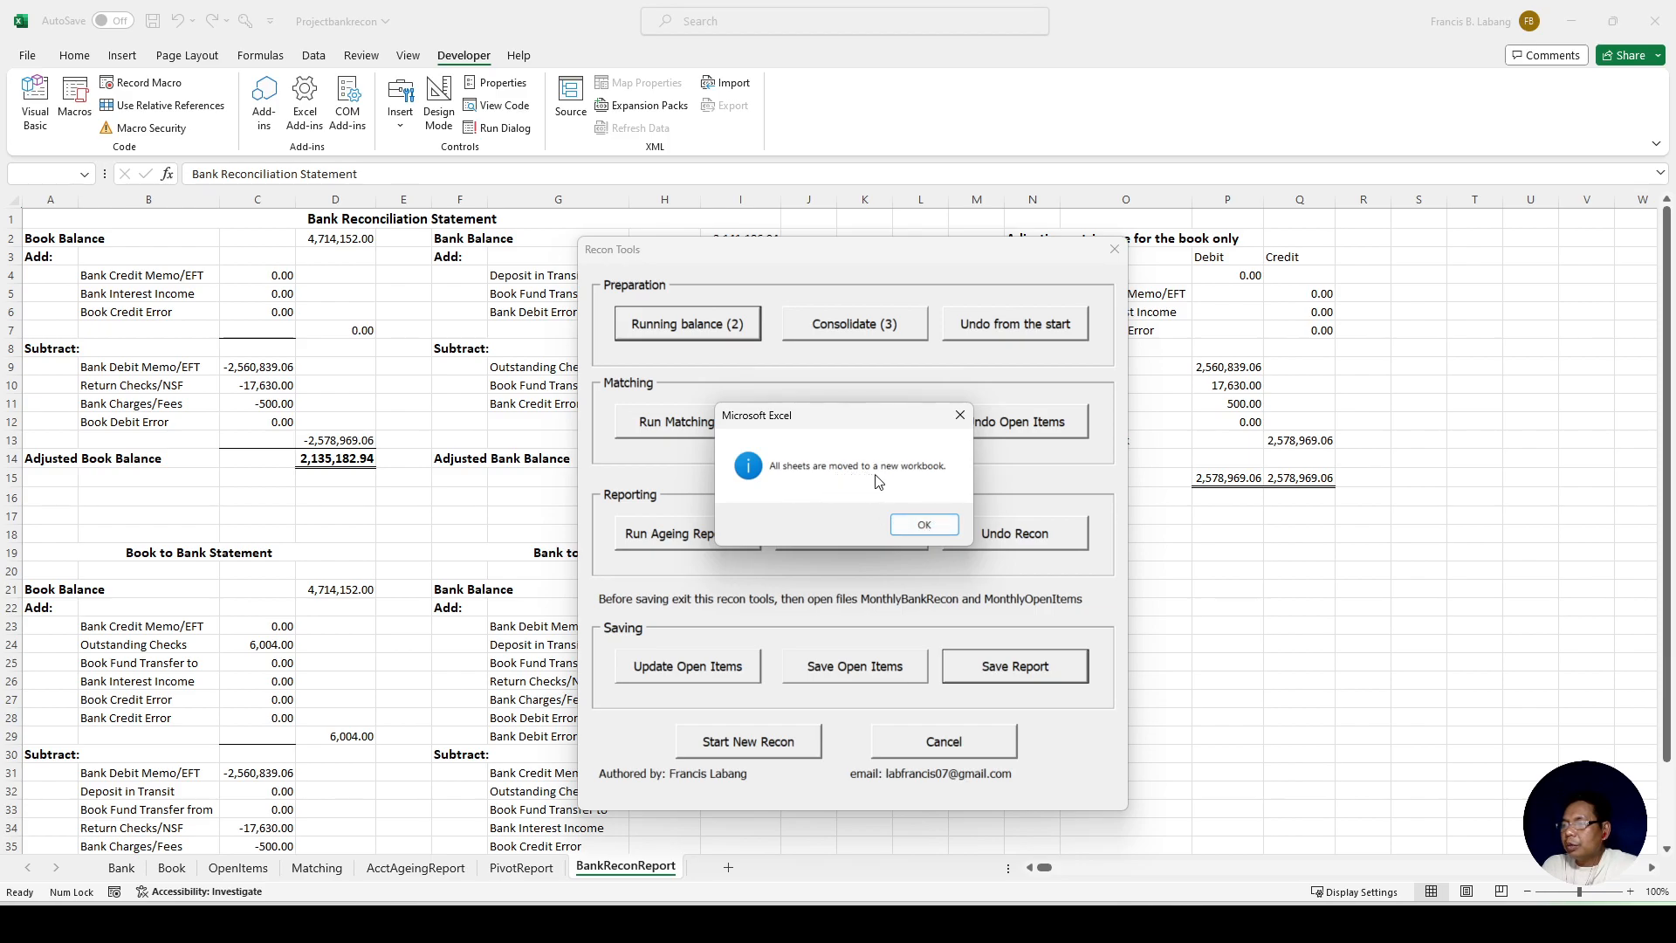
pyautogui.click(919, 526)
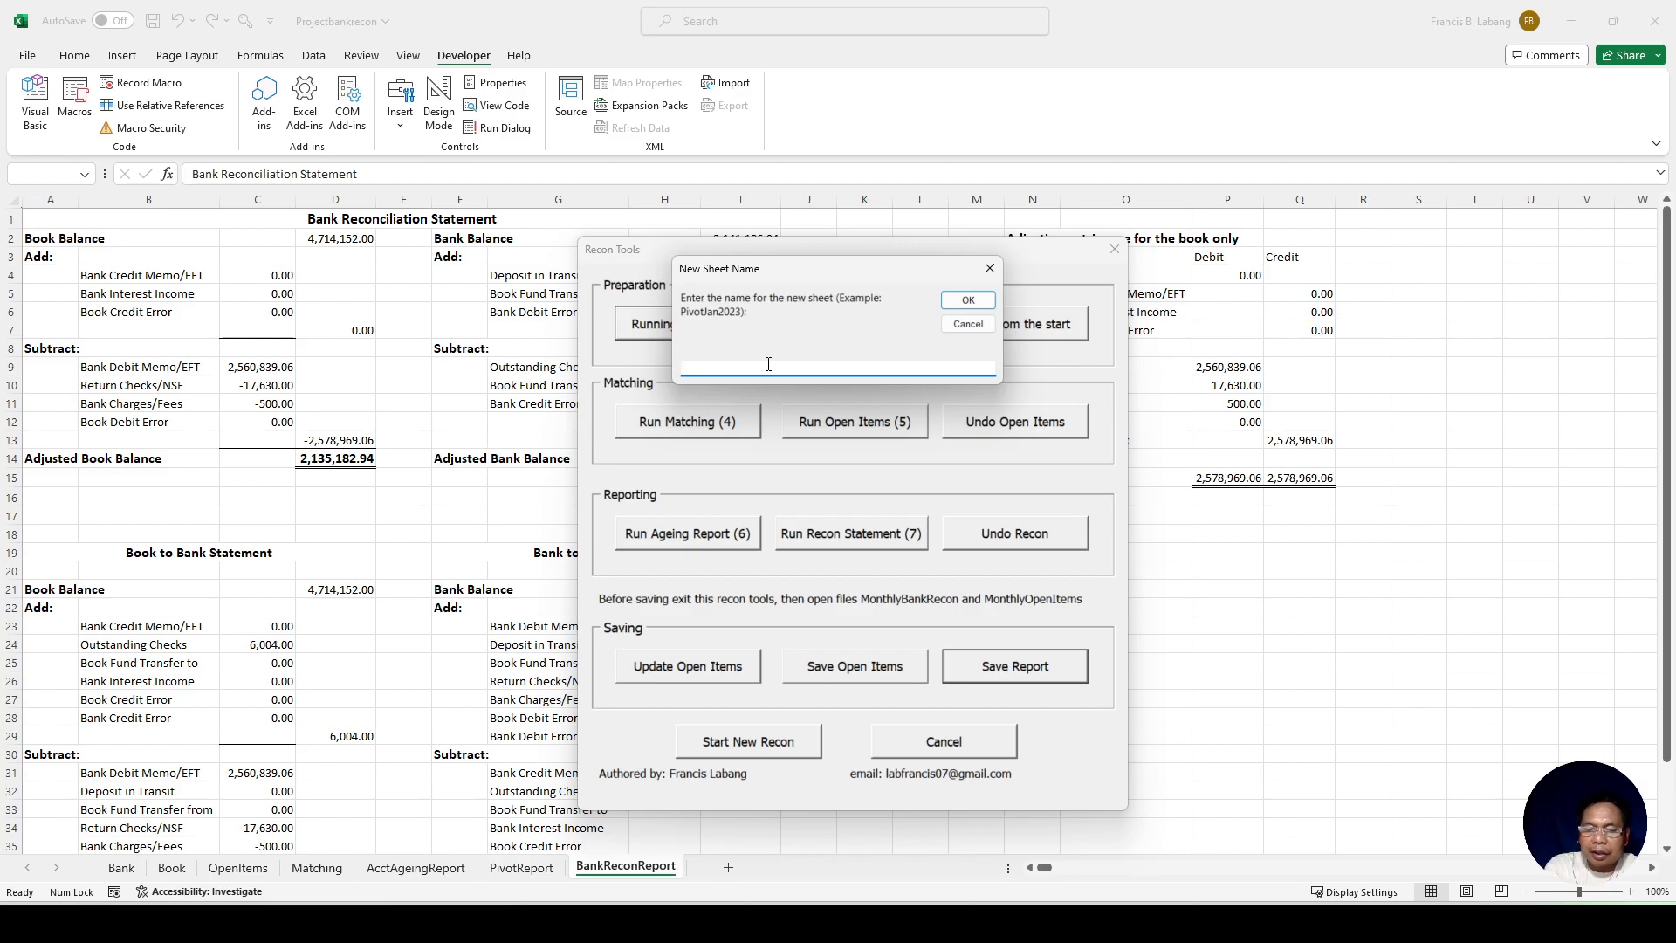
# Step: Name the copied pivot report sheet PivotJan2024
pyautogui.write('PivotJan2024')
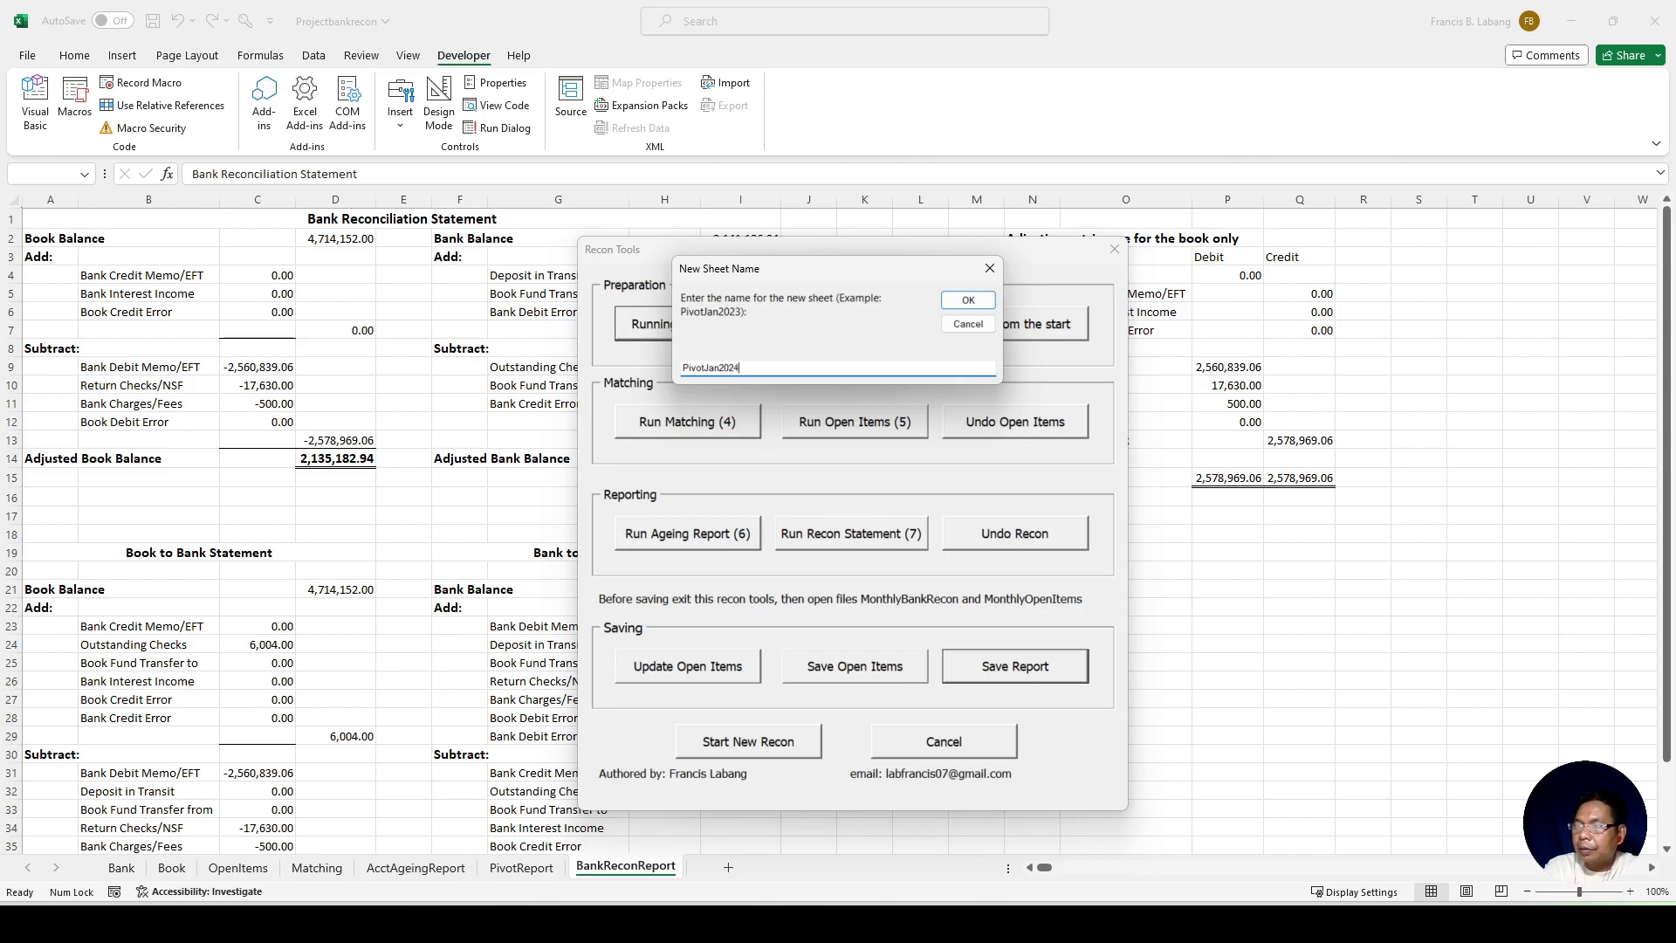
pyautogui.click(956, 308)
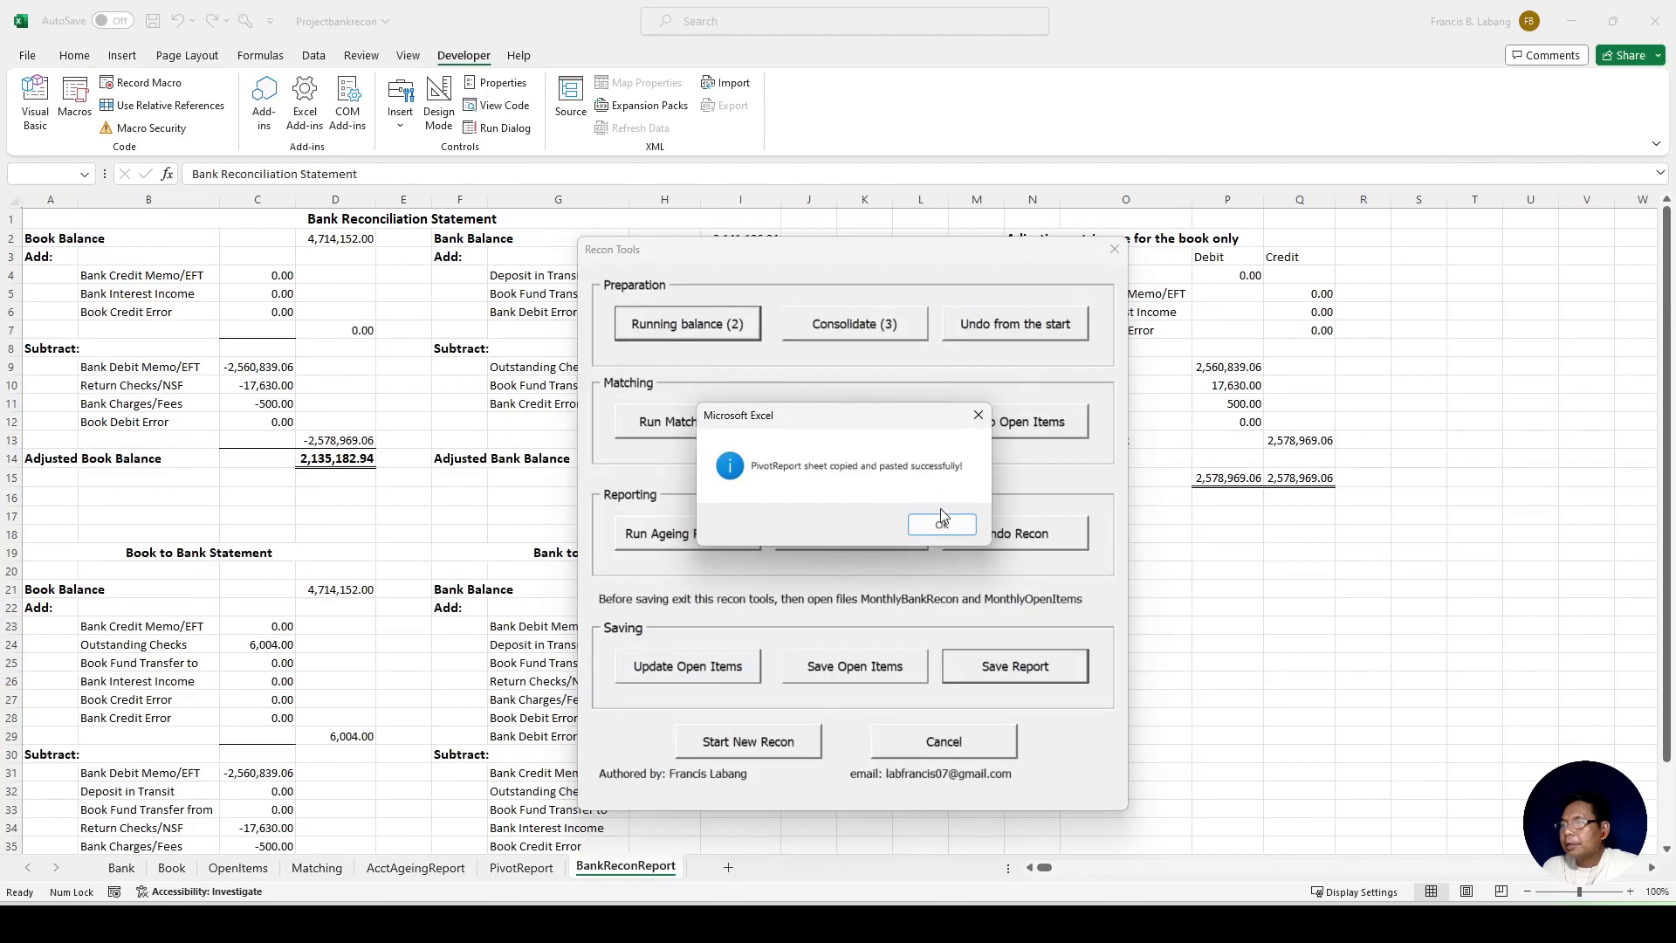
pyautogui.click(941, 527)
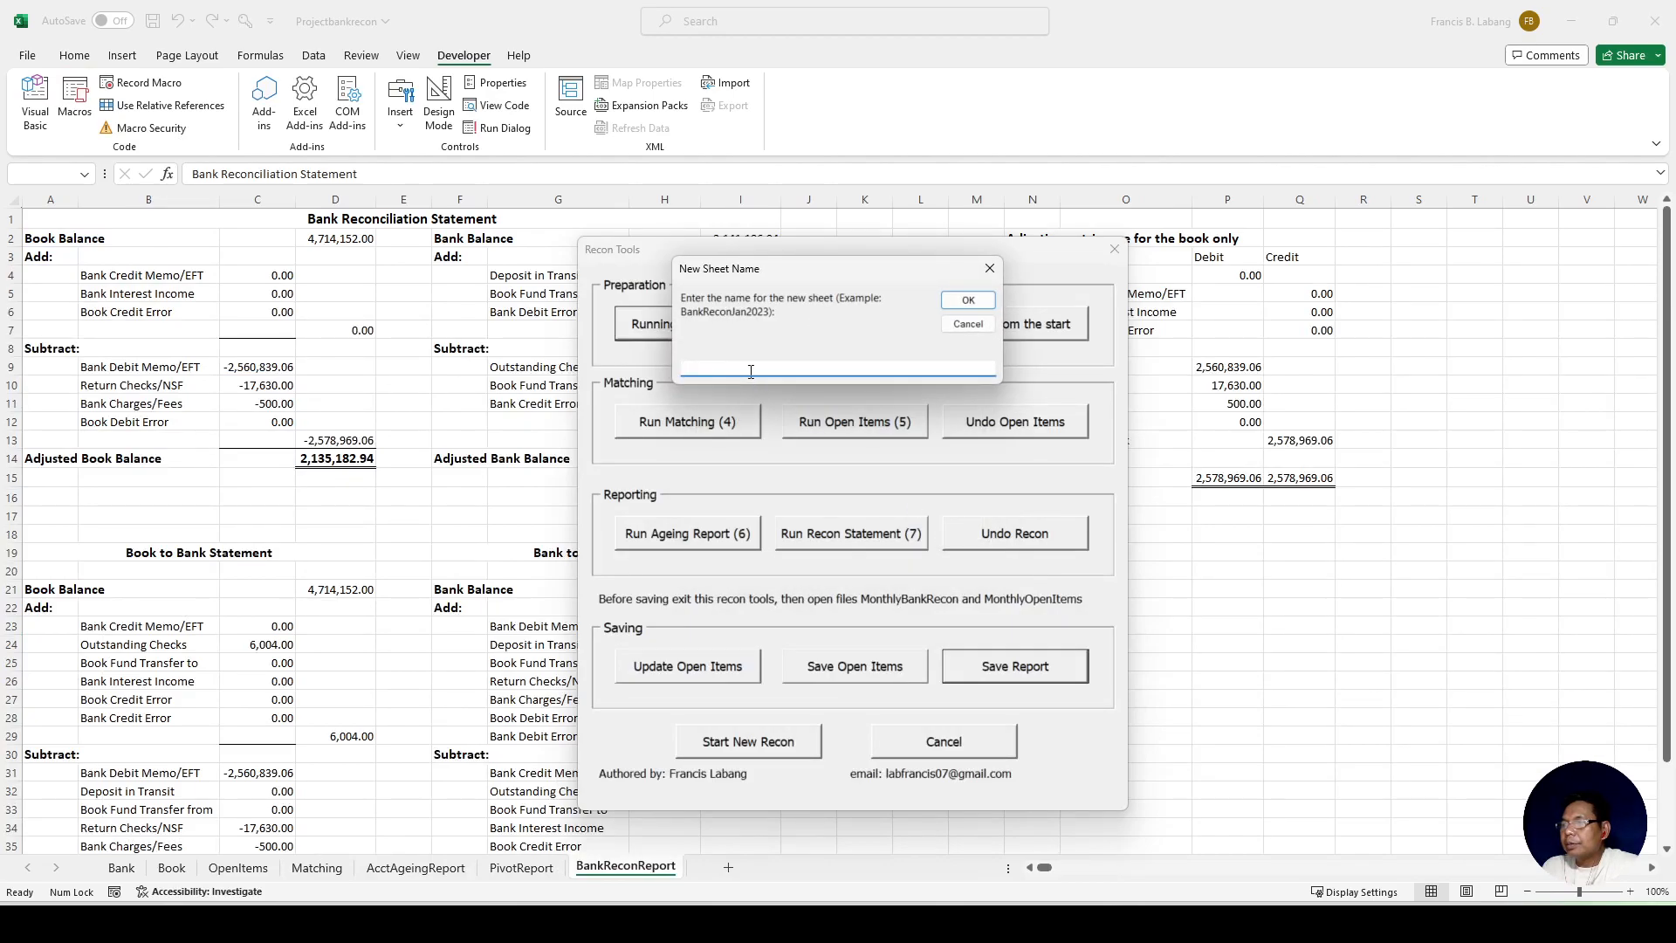
# Step: Name the copied bank reconciliation report sheet BankReconJan2024 and acknowledge the completed copy
pyautogui.write('Bank recon2024')
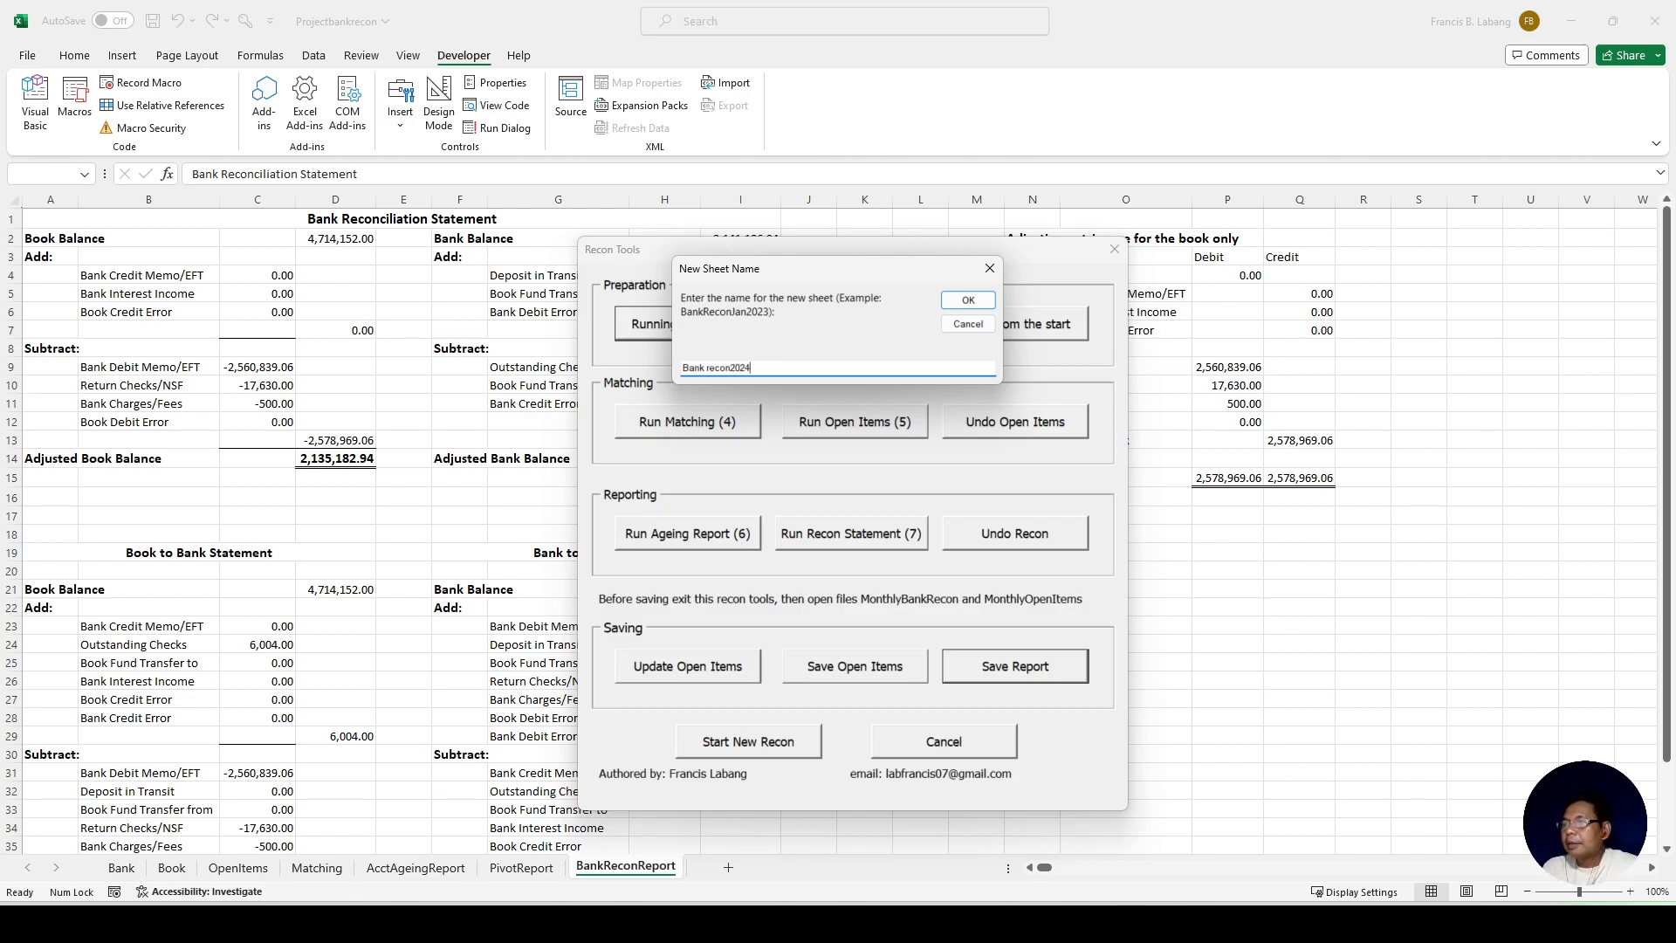
pyautogui.press('BackSpace')
pyautogui.press('BackSpace')
pyautogui.press('BackSpace')
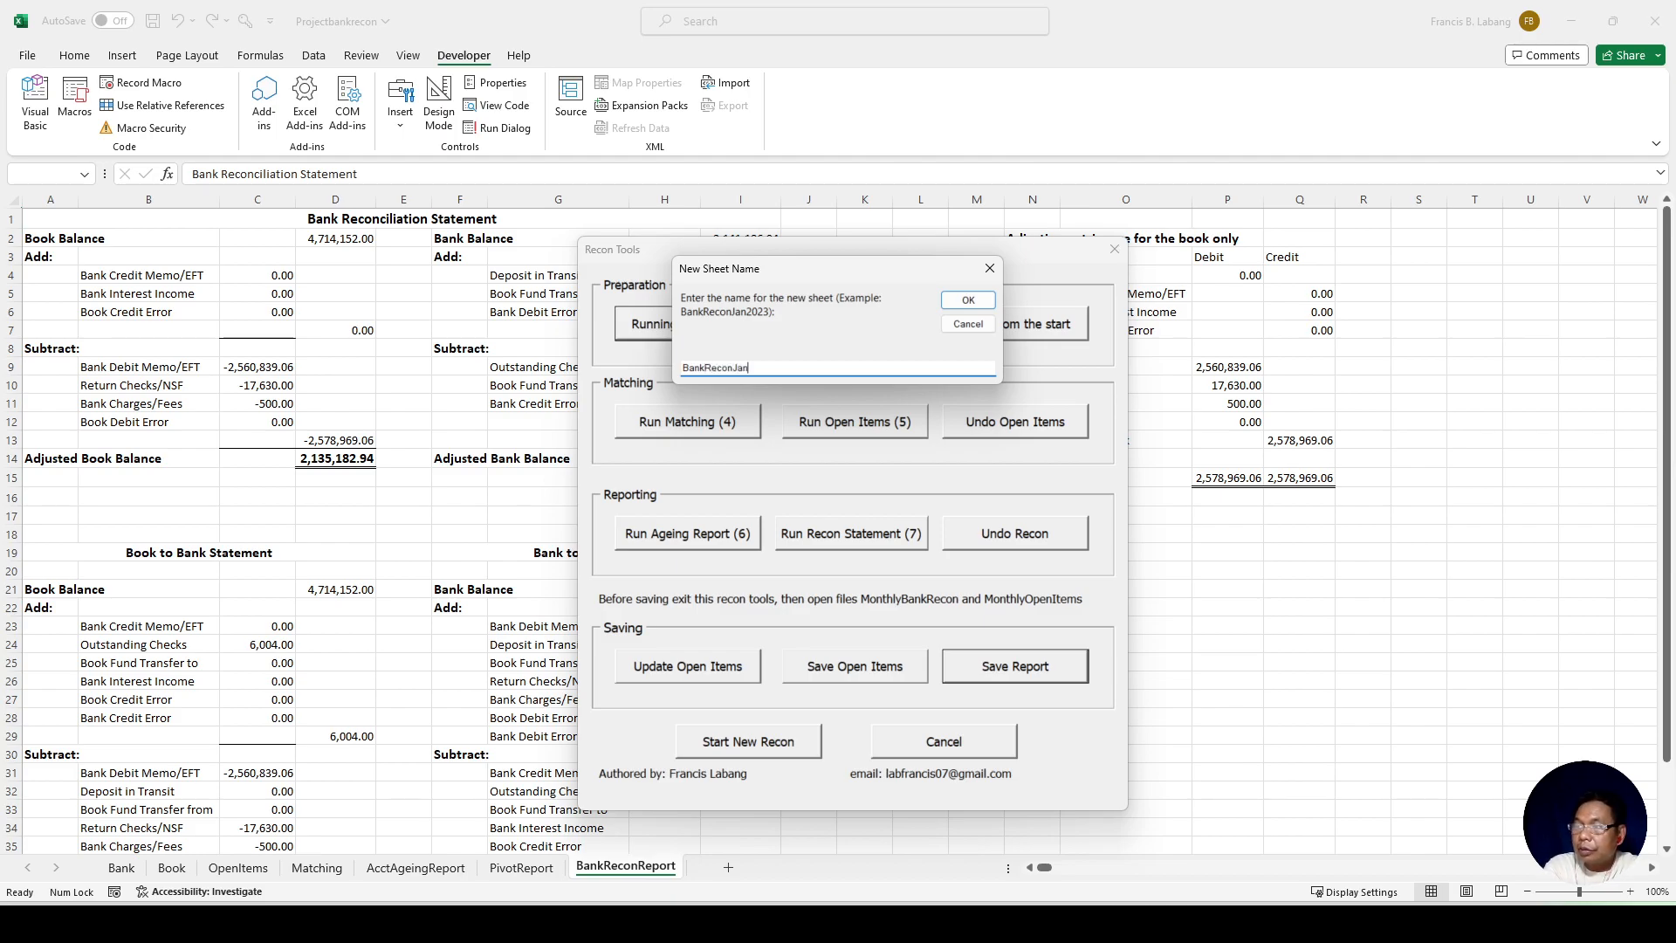
pyautogui.write('24')
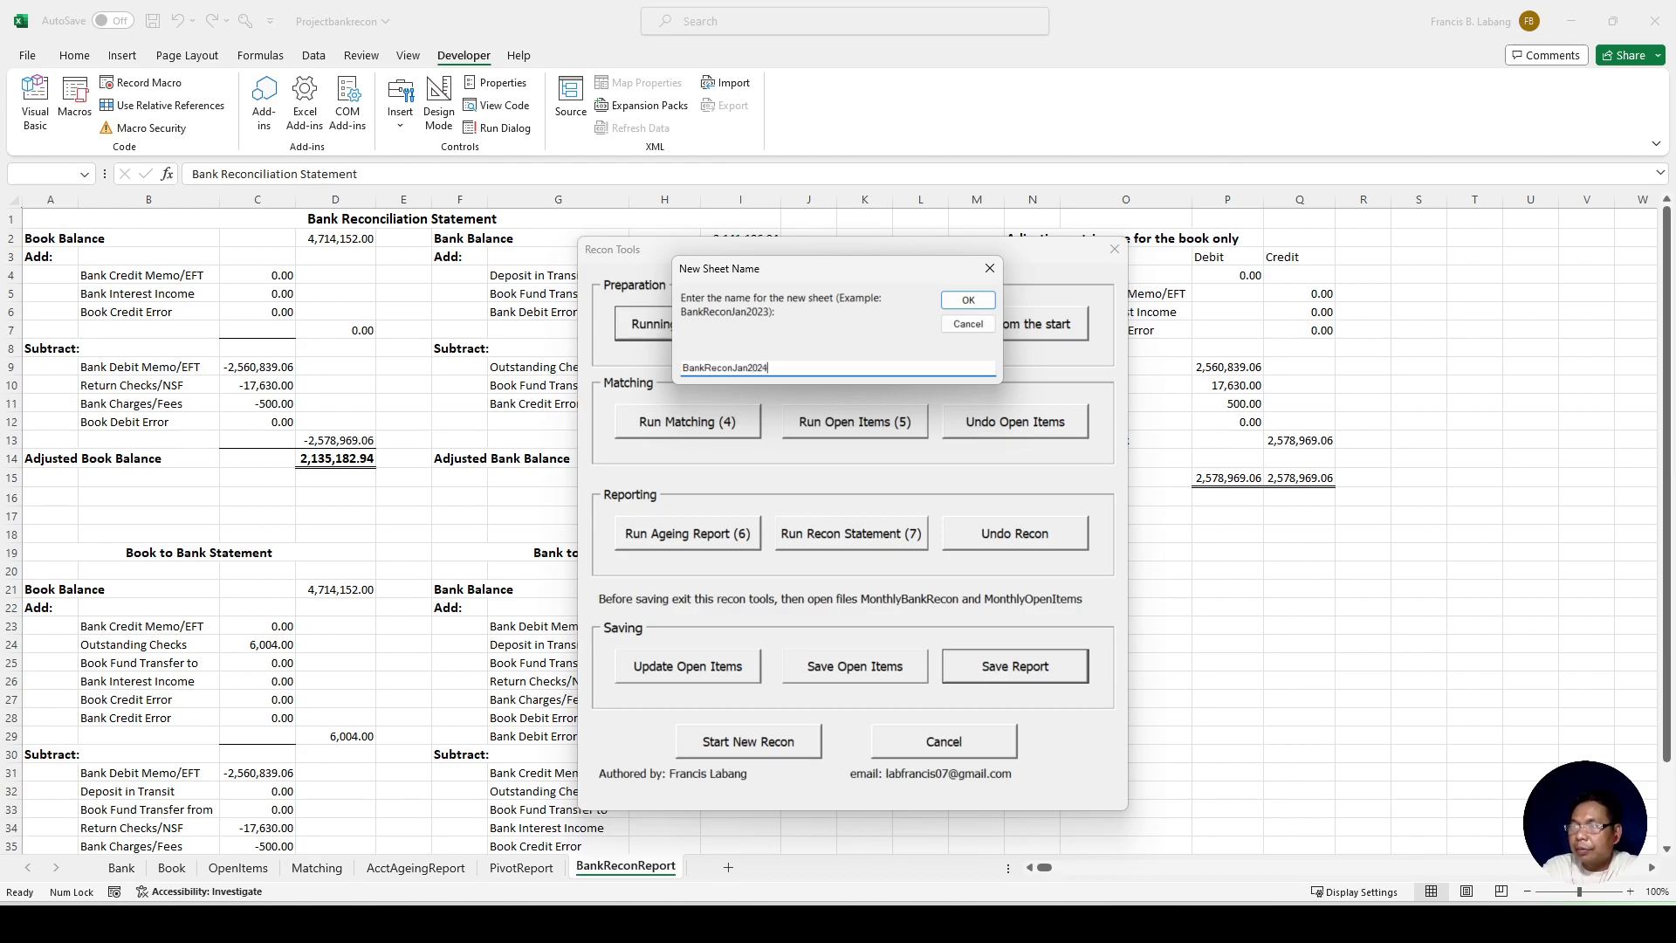
pyautogui.click(964, 302)
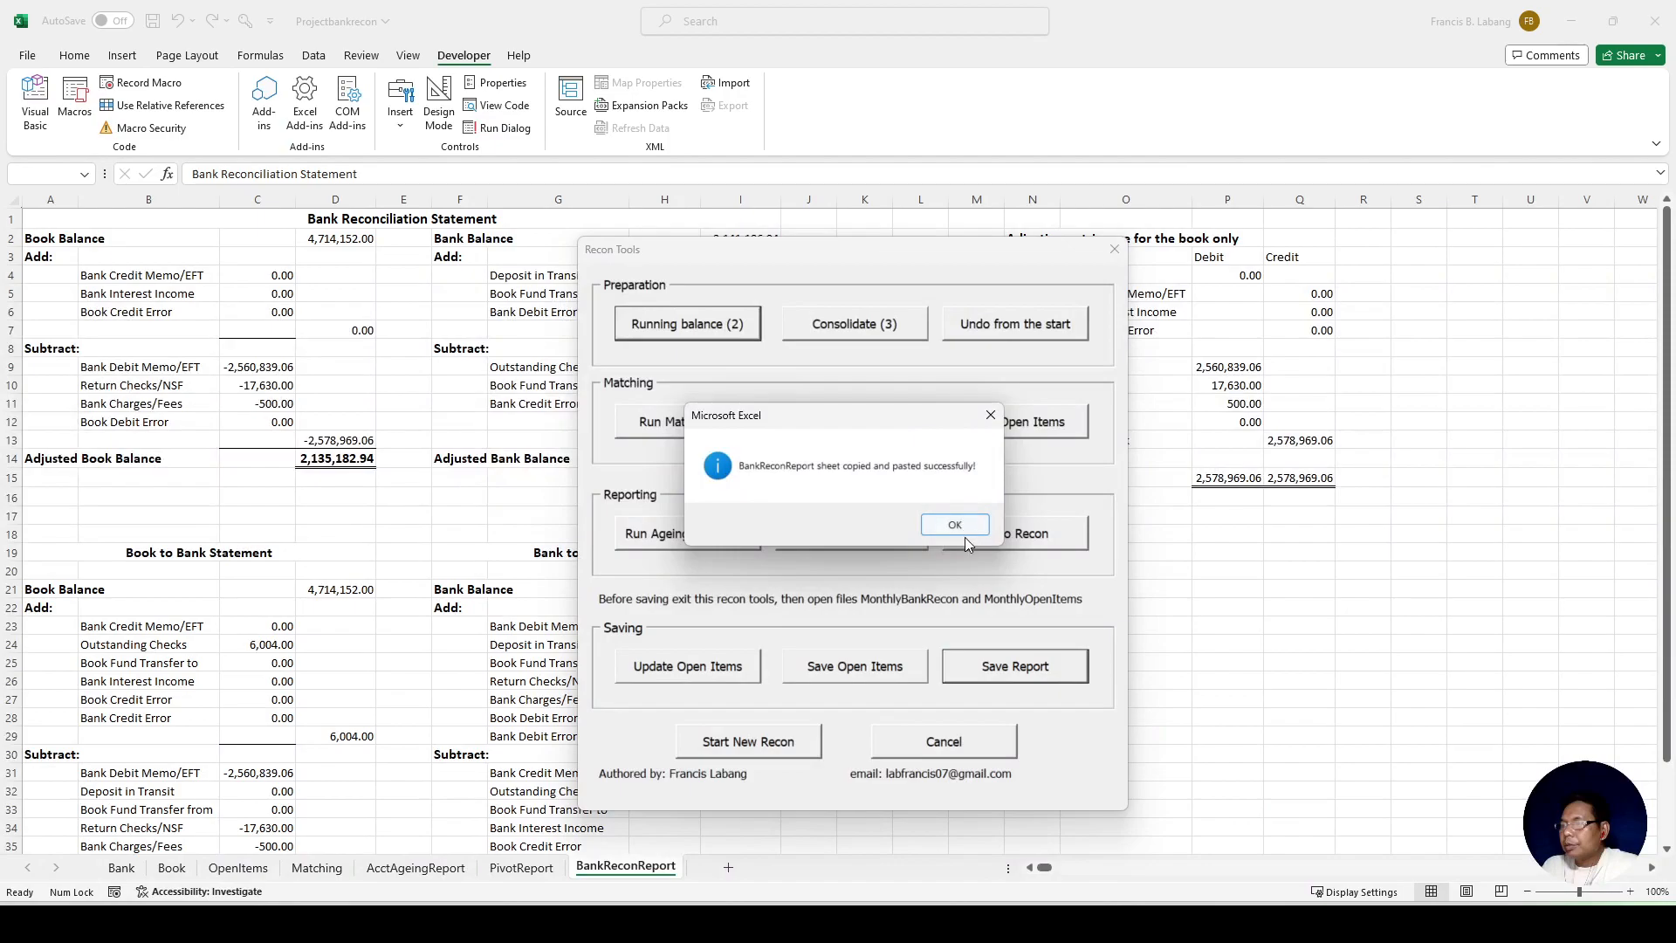
pyautogui.click(955, 526)
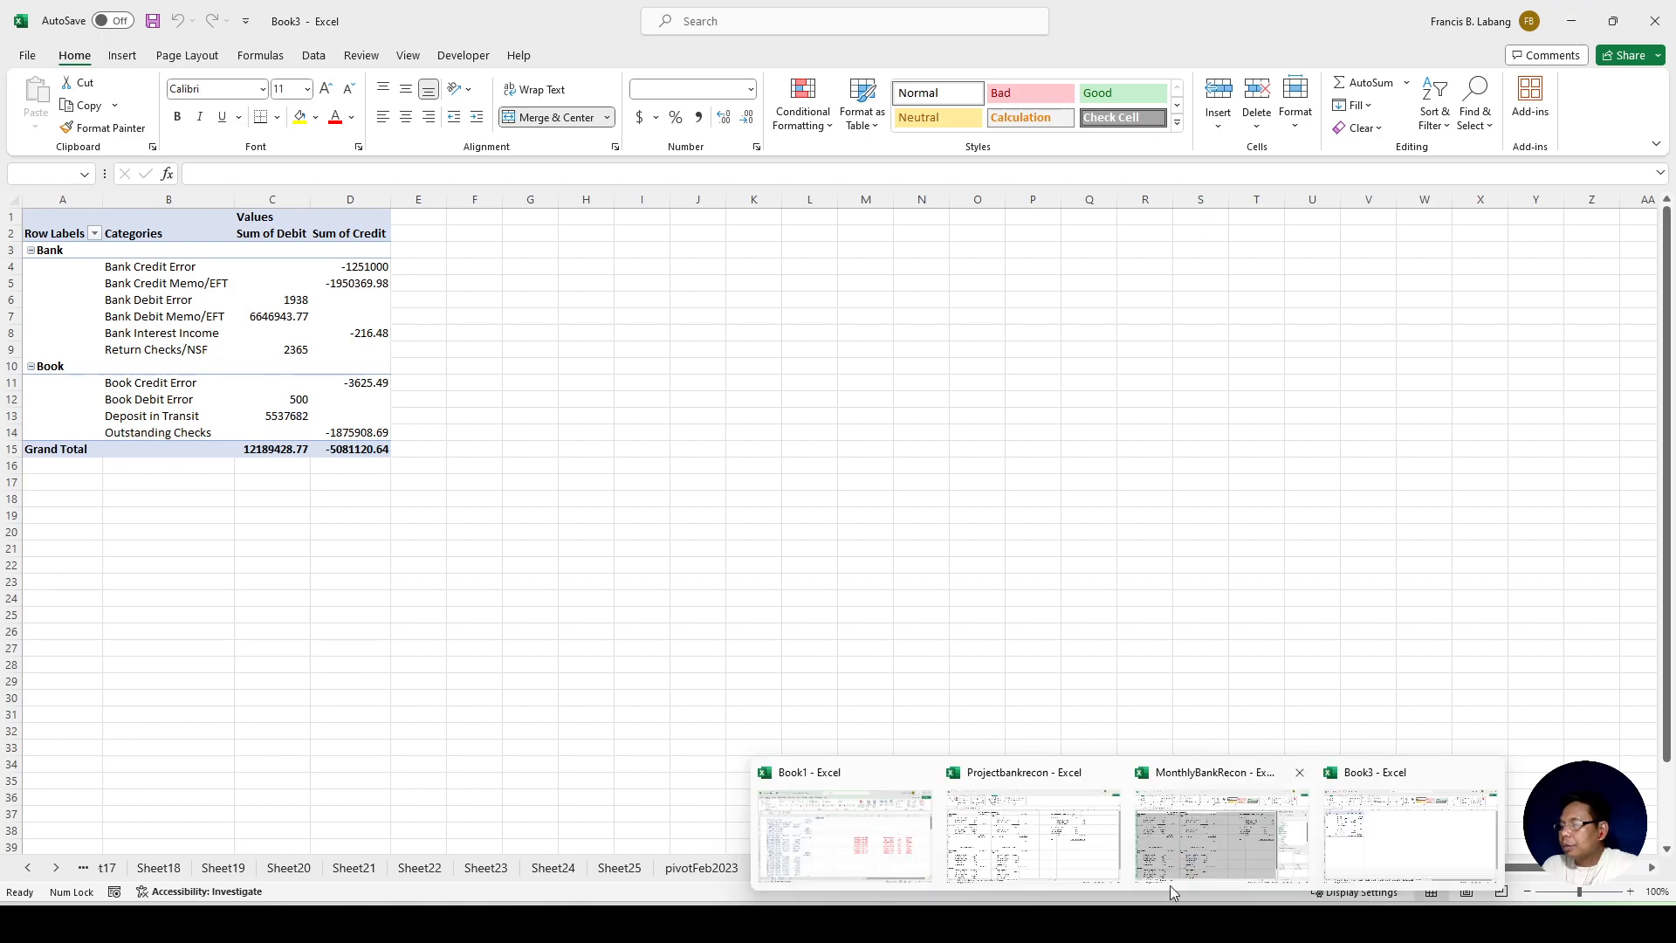
# Step: View the new sheets in MonthlyBankRecon, and return to Projectbankrecon to close the Recon Tools form
pyautogui.click(1199, 872)
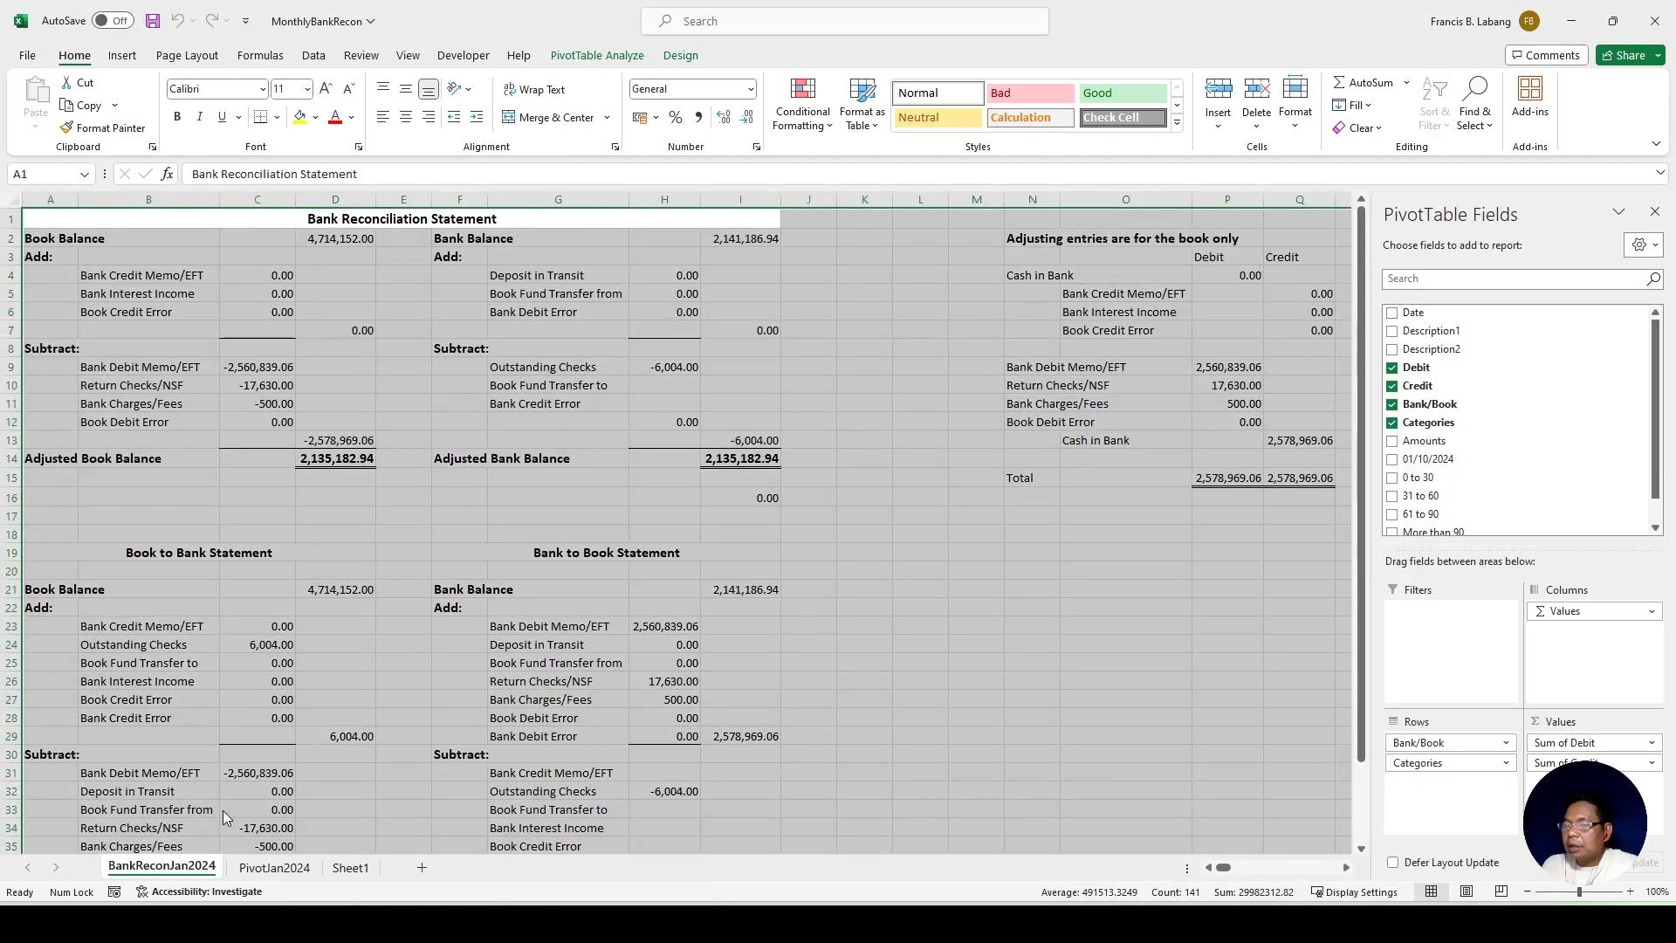
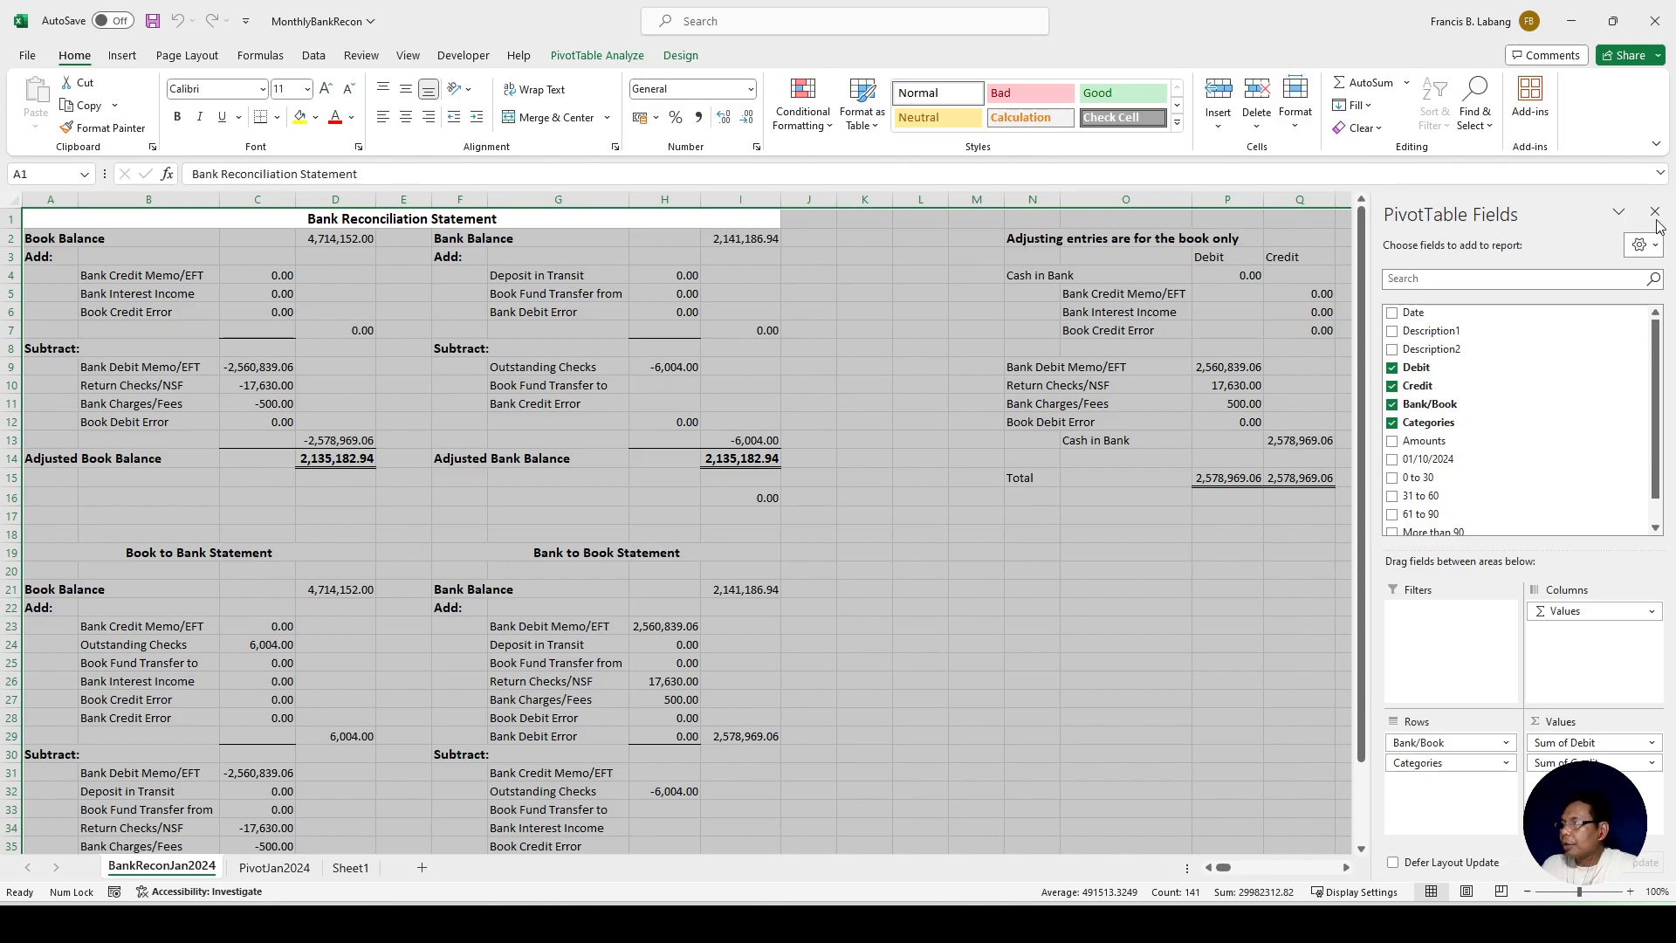
pyautogui.moveTo(1126, 923)
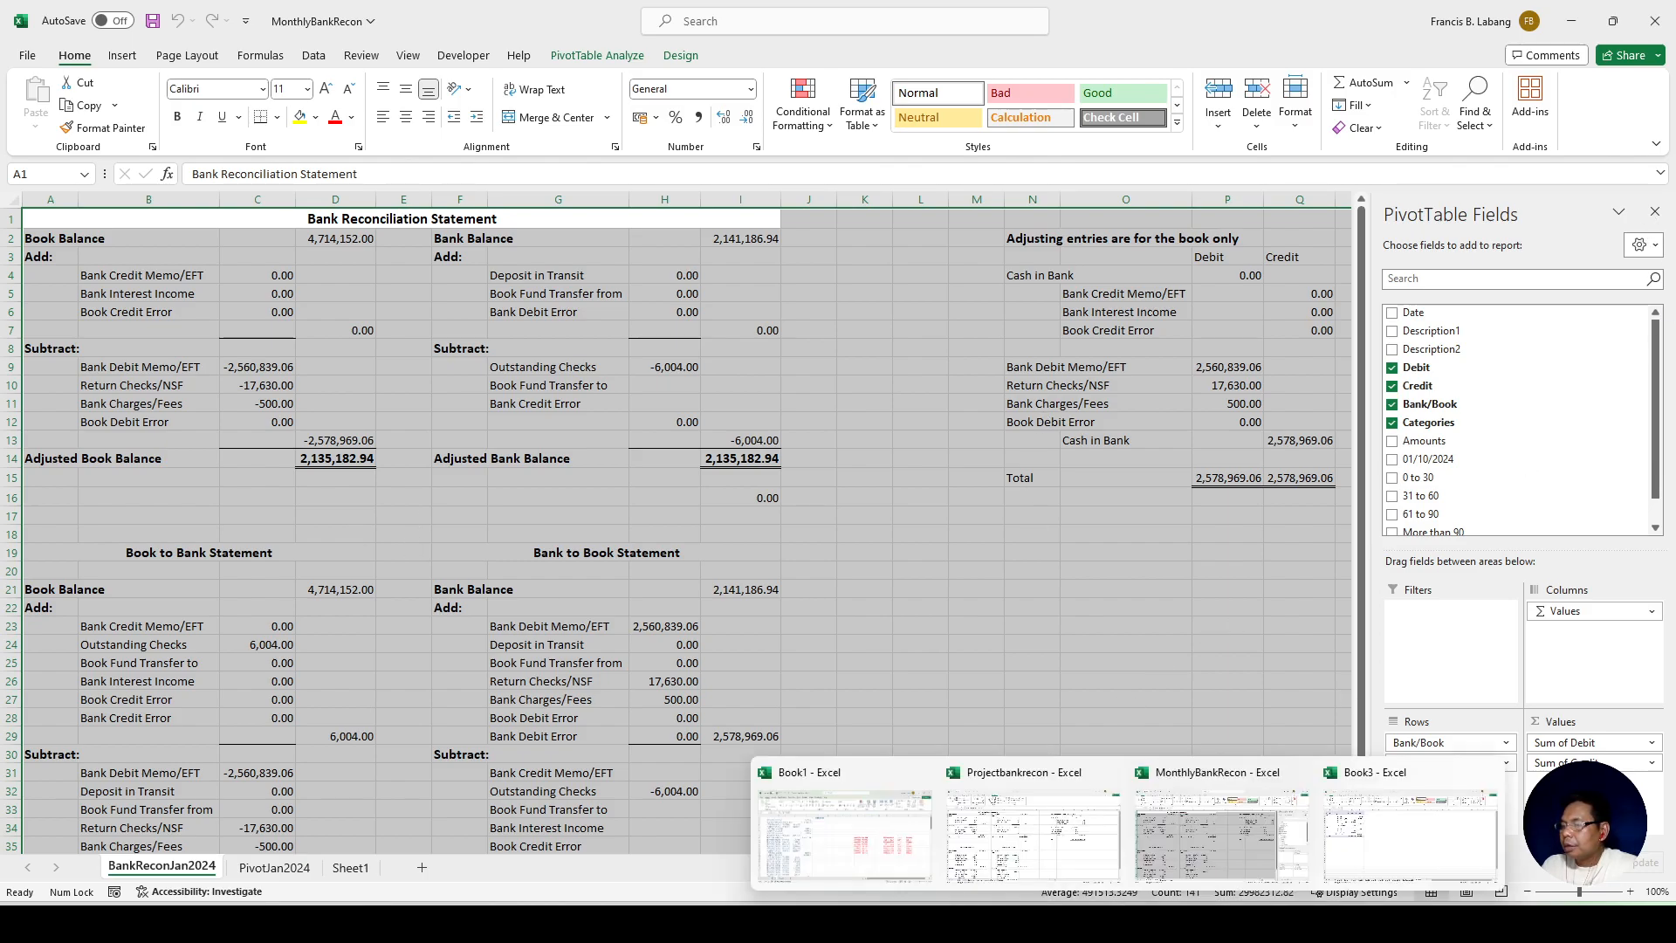
pyautogui.click(1110, 851)
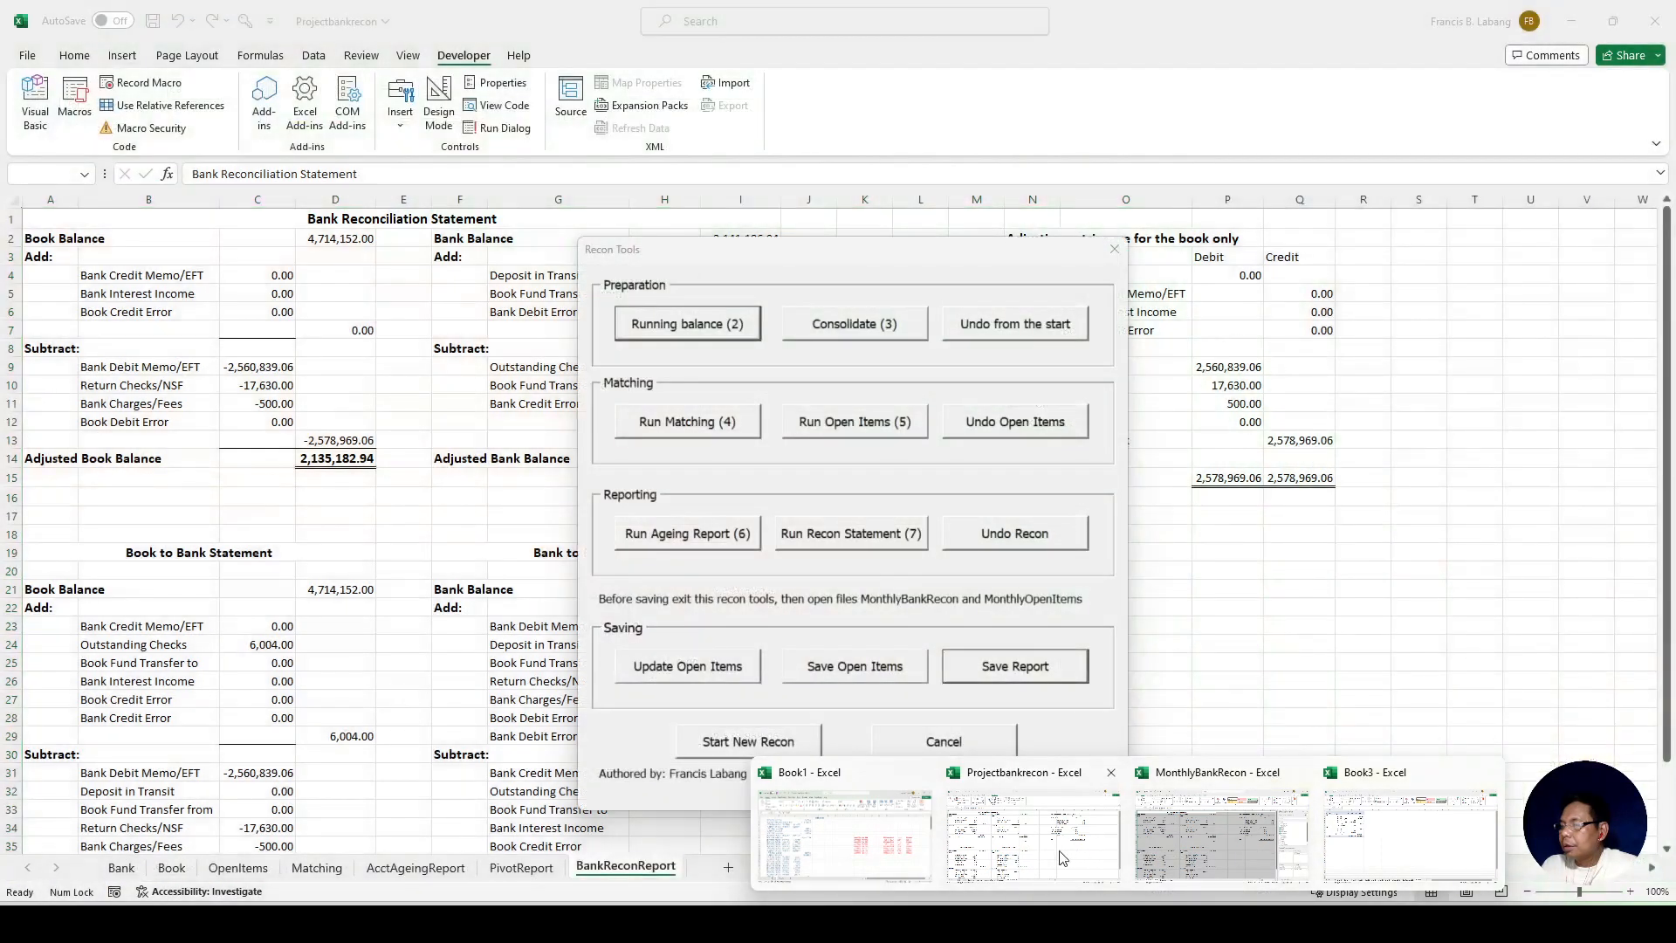
pyautogui.click(1115, 249)
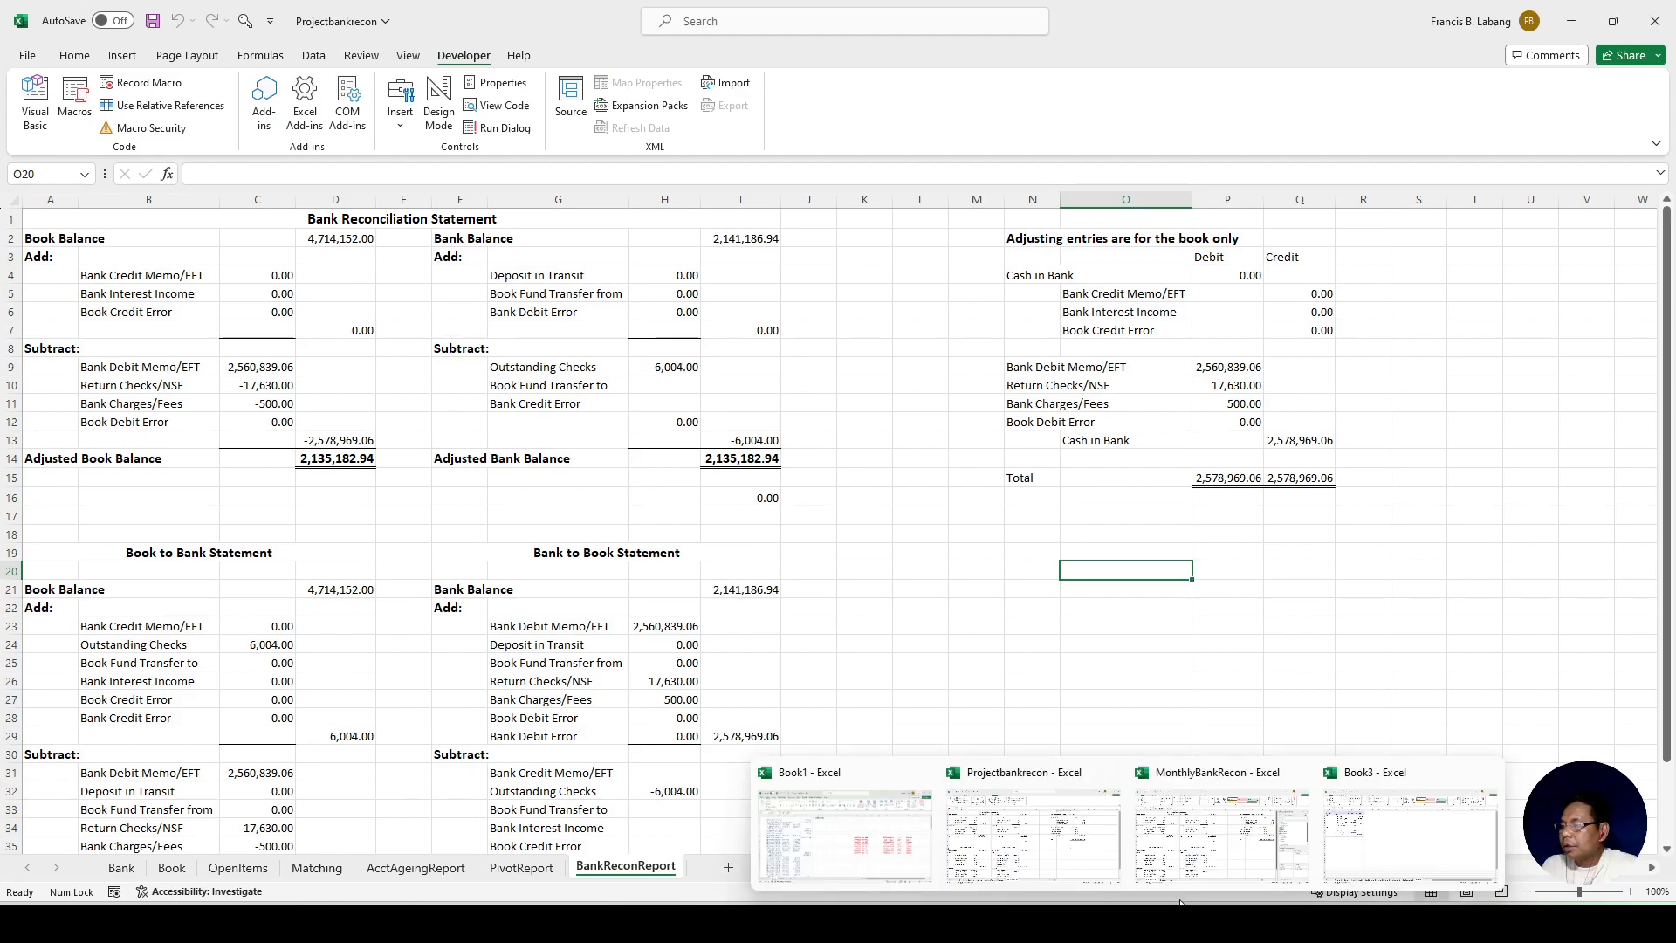
# Step: Review the BankReconJan2024 and PivotJan2024 sheets in the MonthlyBankRecon workbook
pyautogui.click(1219, 839)
pyautogui.click(509, 444)
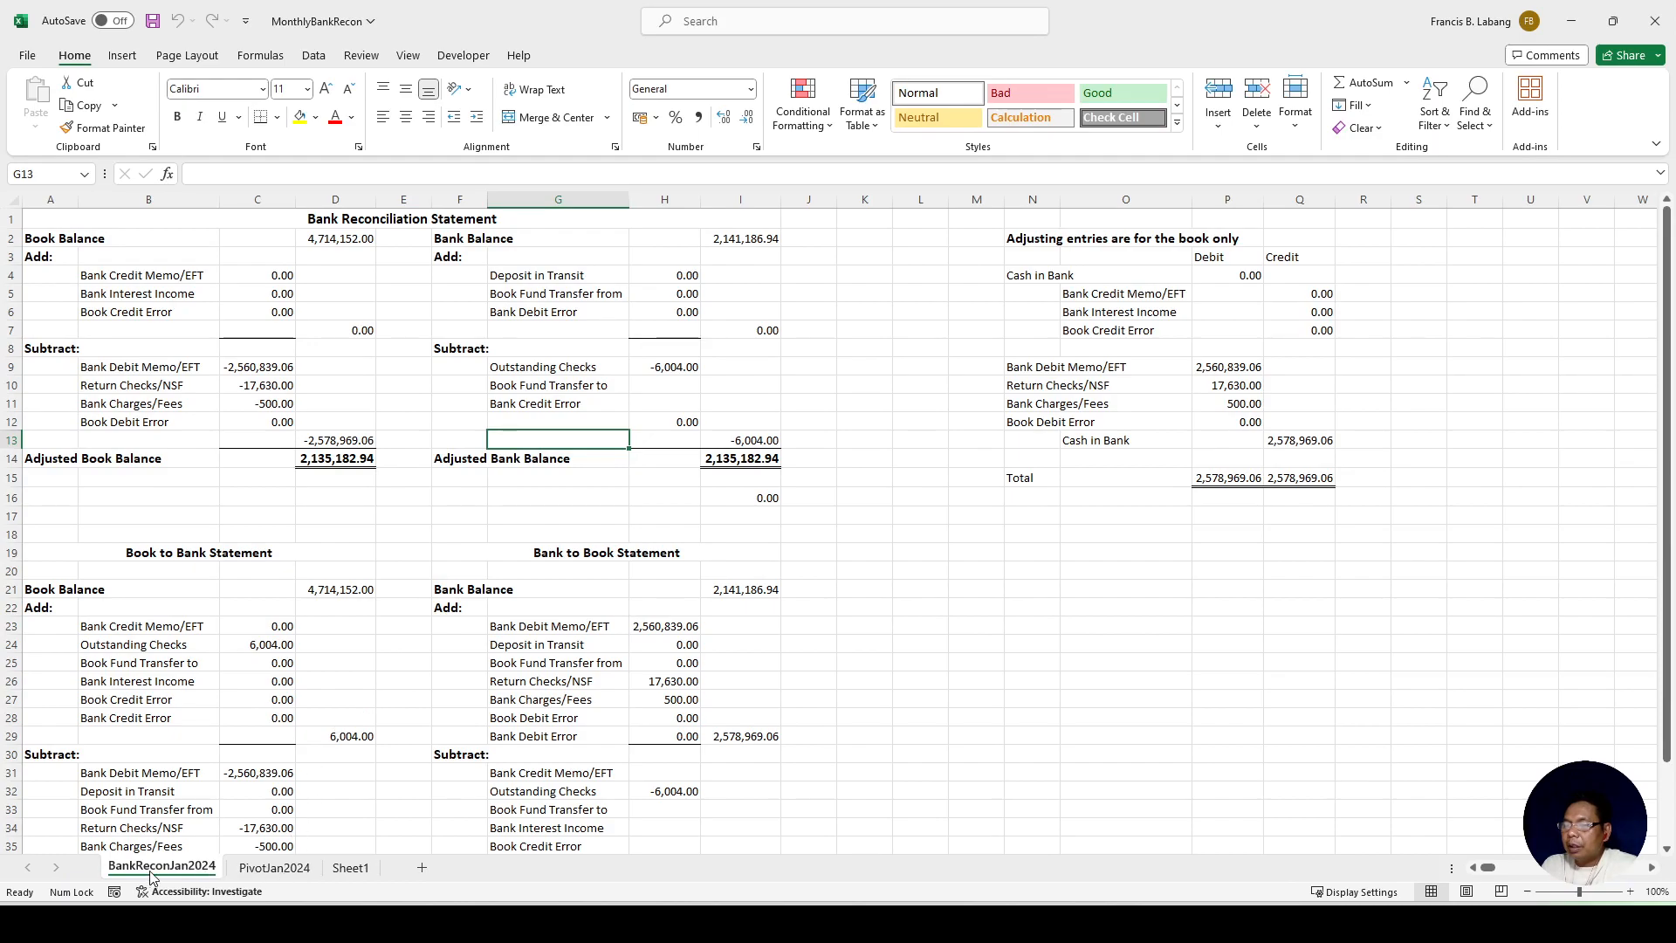
pyautogui.click(282, 873)
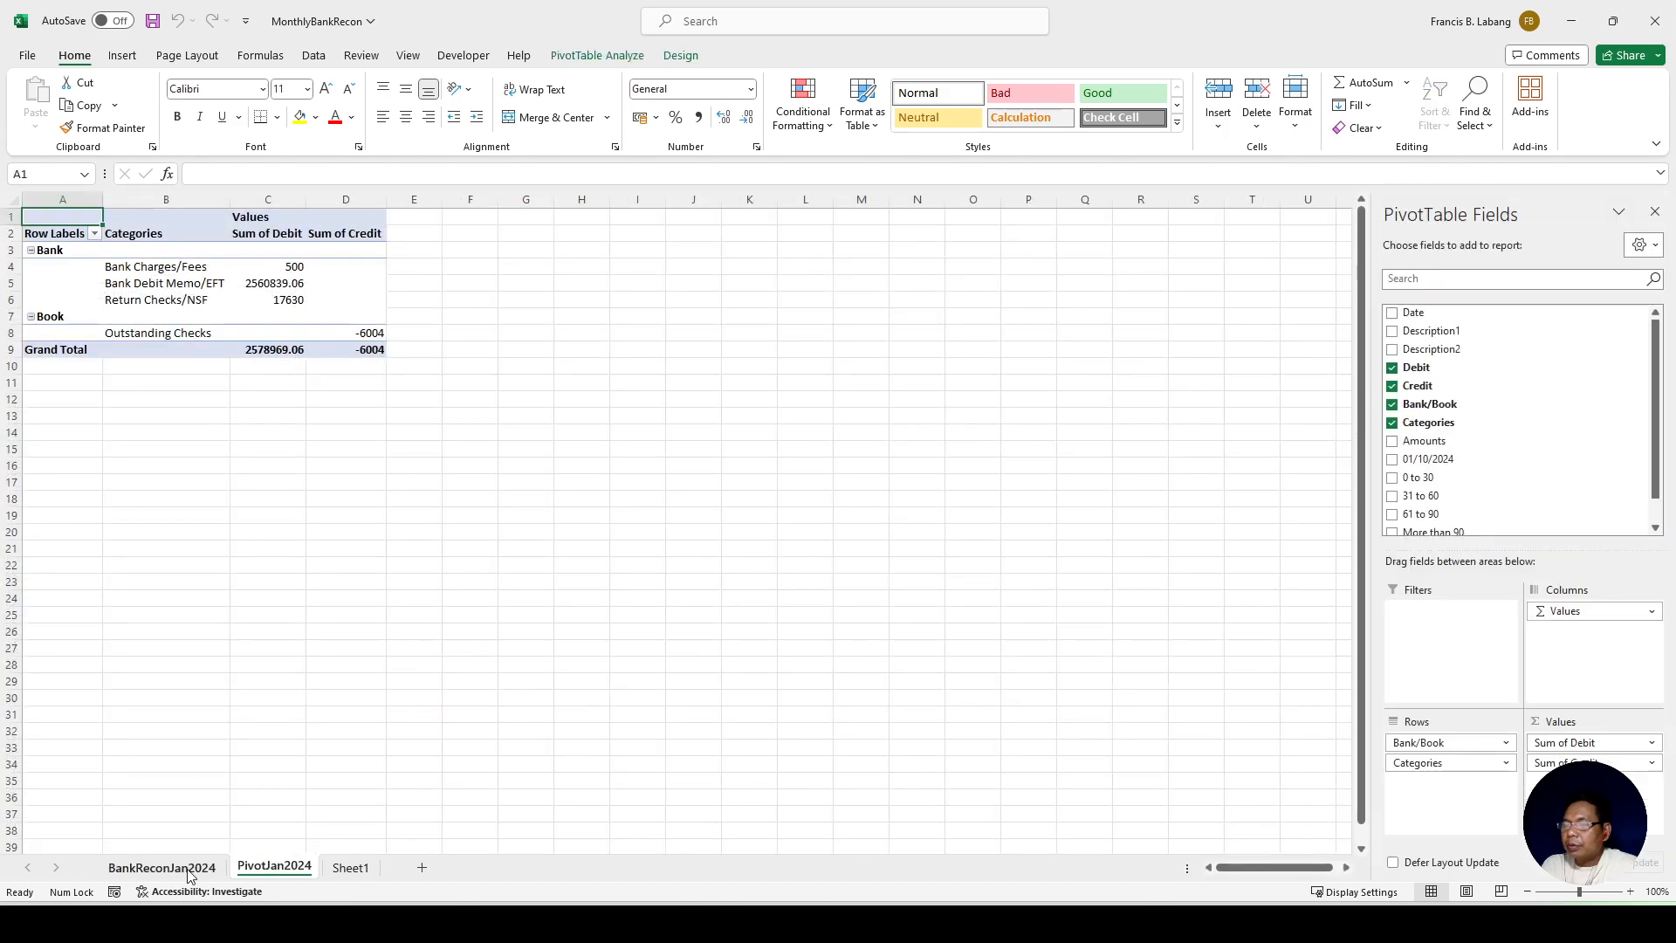
pyautogui.click(188, 873)
pyautogui.click(302, 873)
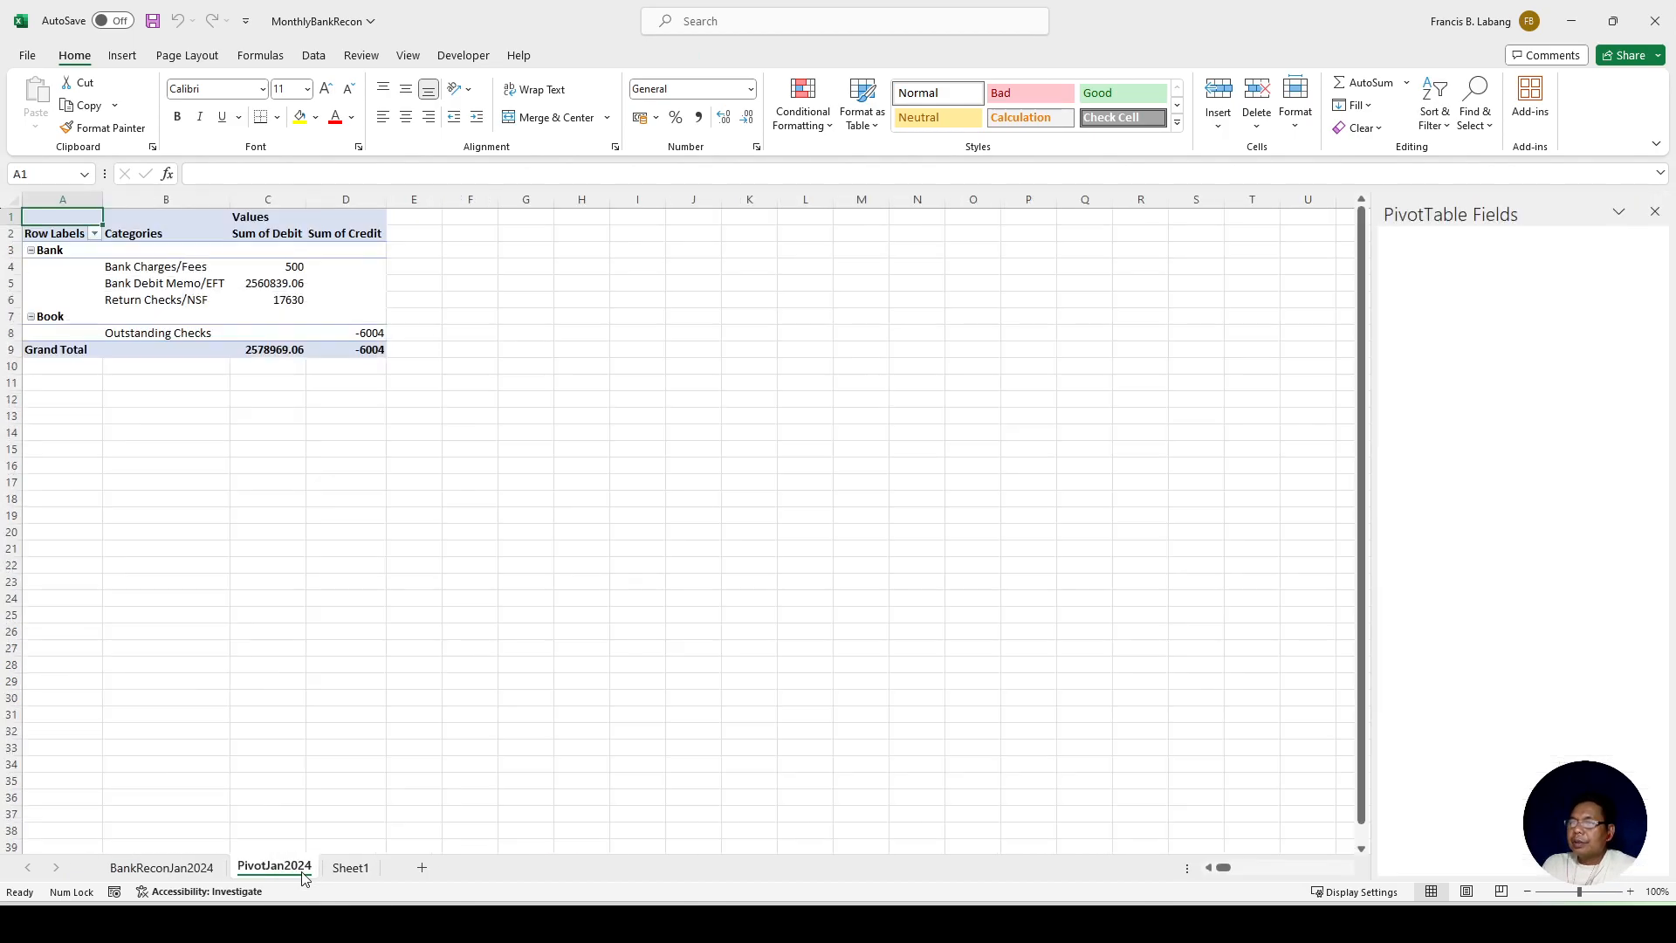
pyautogui.click(576, 614)
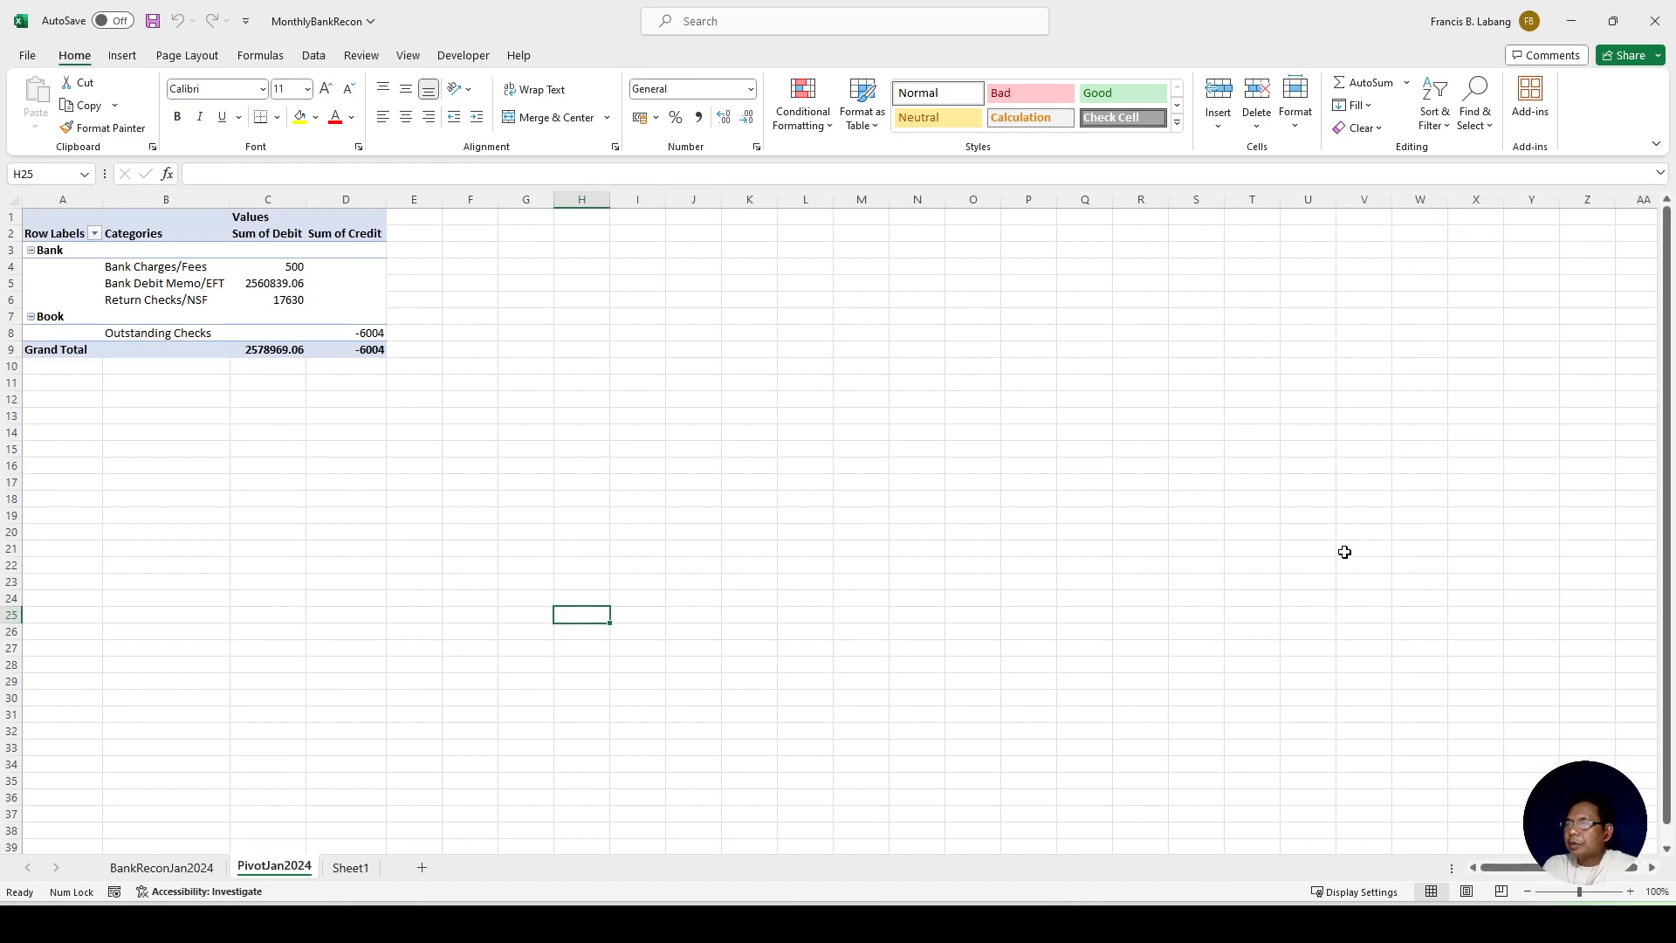
# Step: Close the MonthlyBankRecon and Book3 workbooks without saving their changes
pyautogui.click(1658, 27)
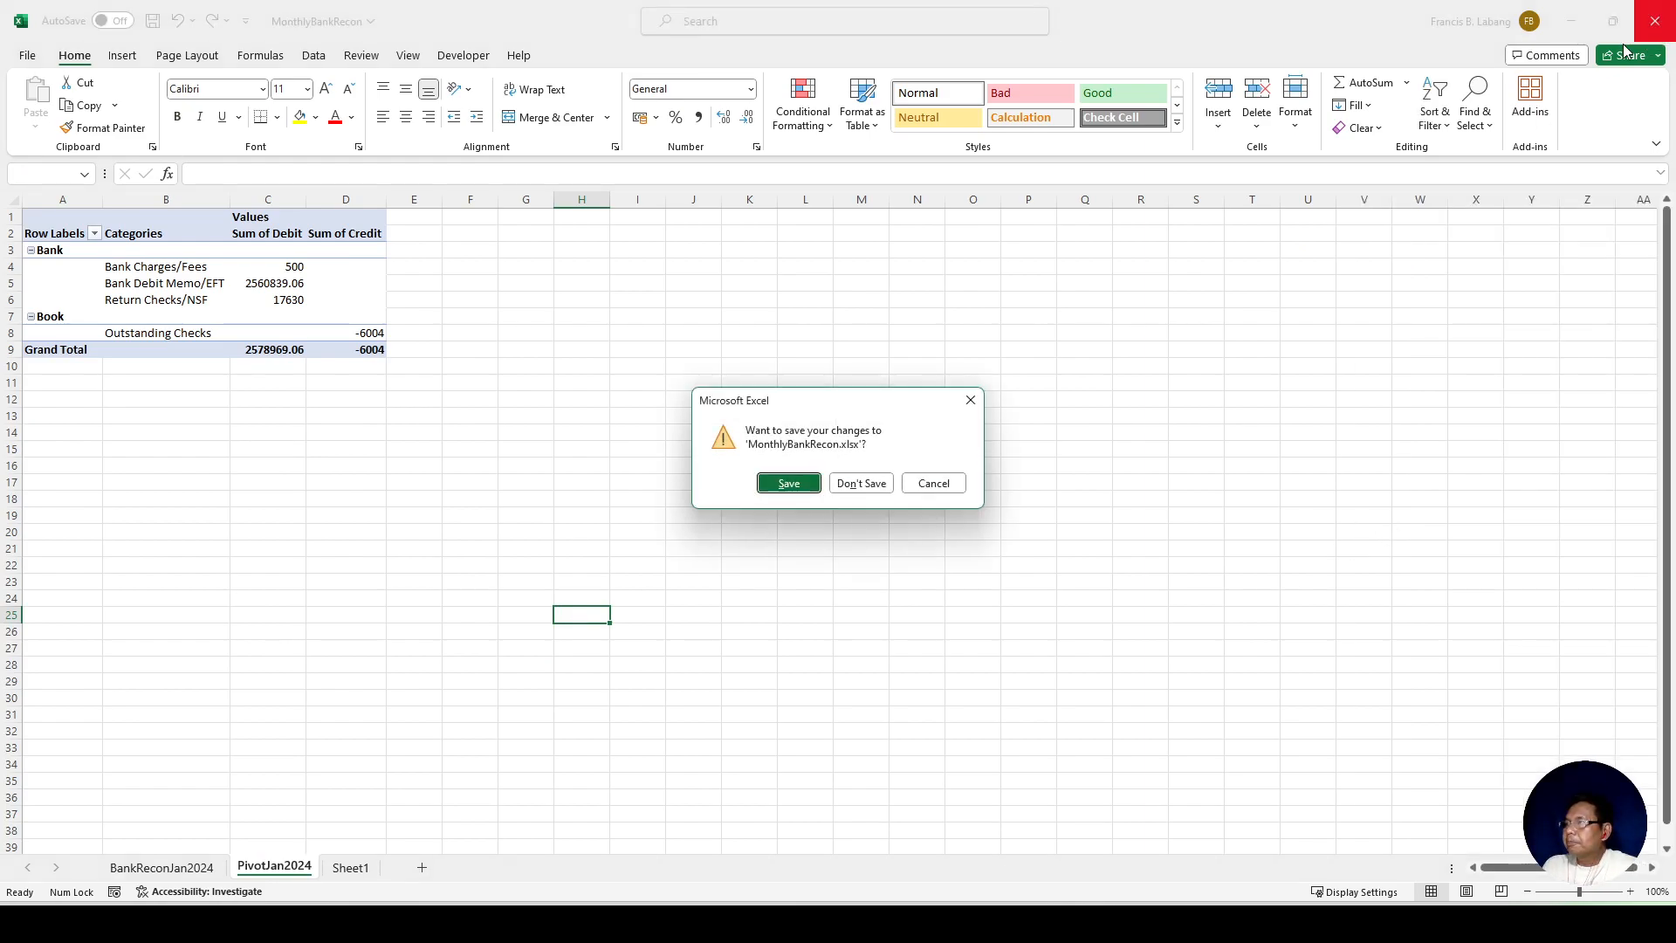
pyautogui.click(876, 491)
pyautogui.moveTo(1126, 923)
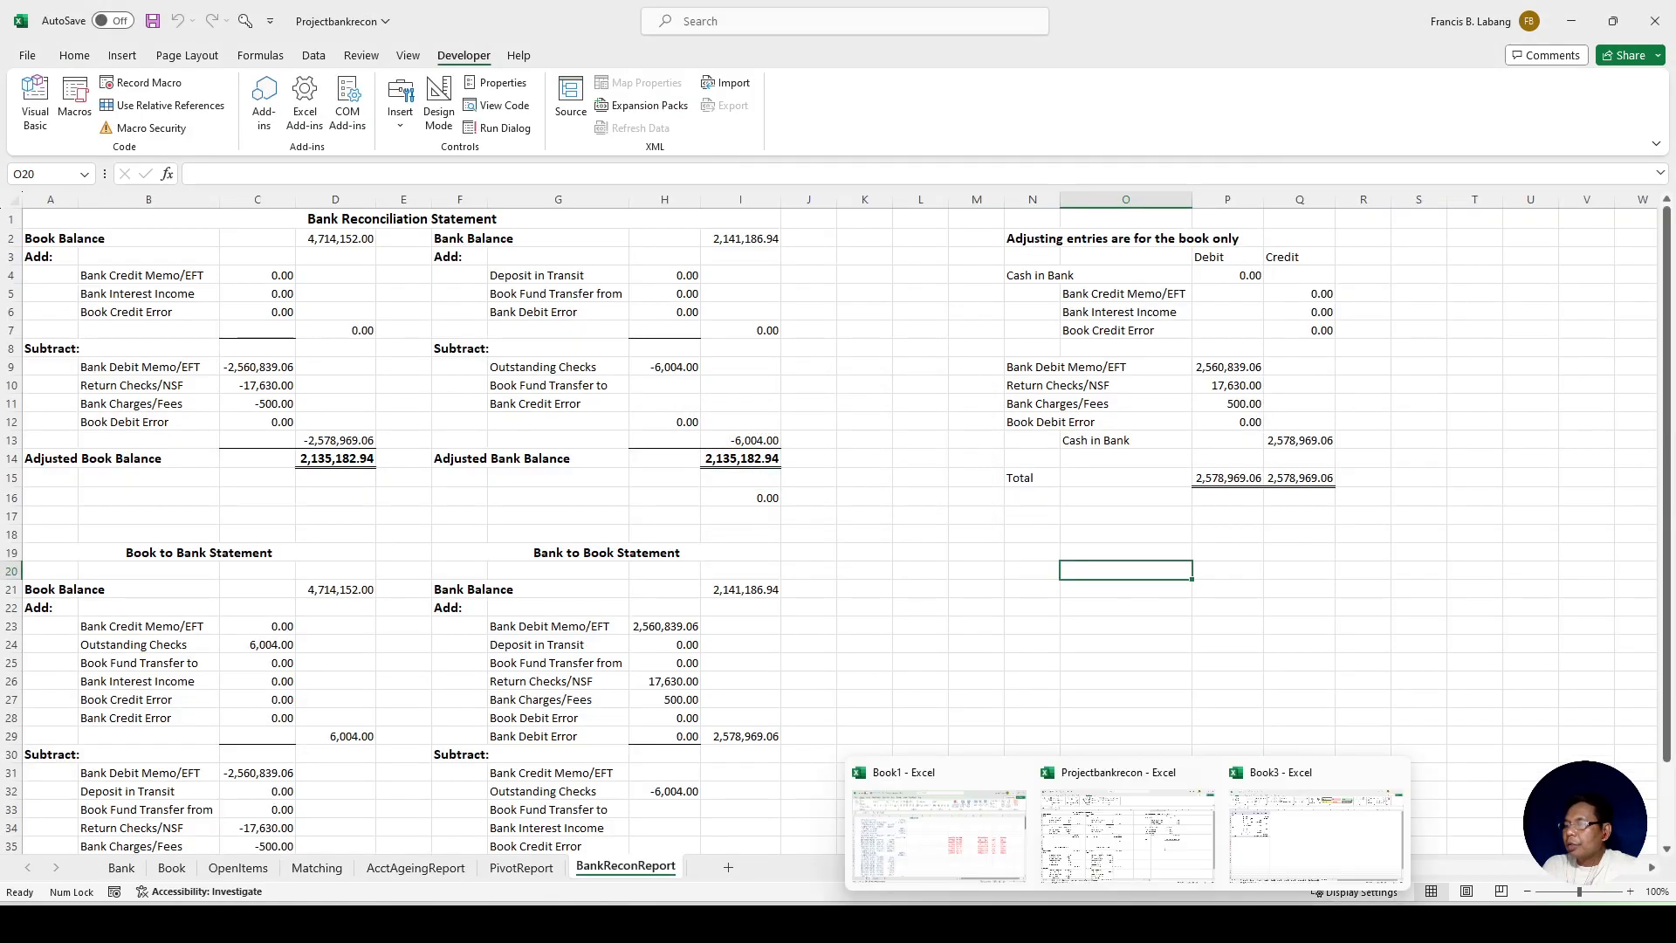
pyautogui.click(1300, 851)
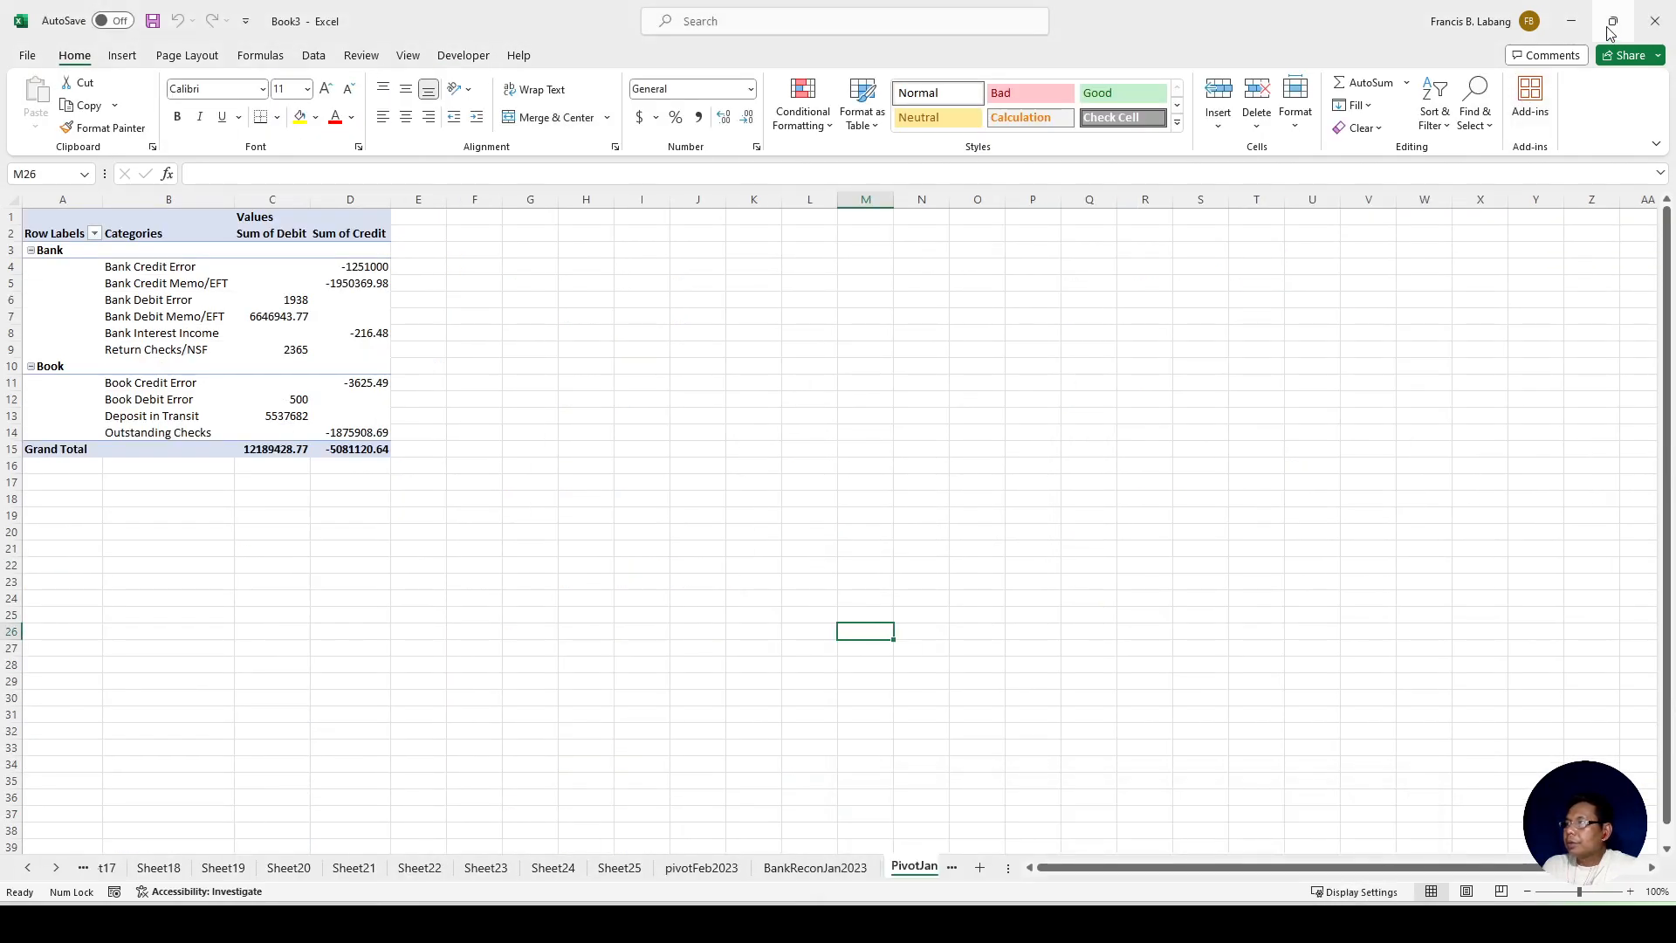
pyautogui.click(1656, 24)
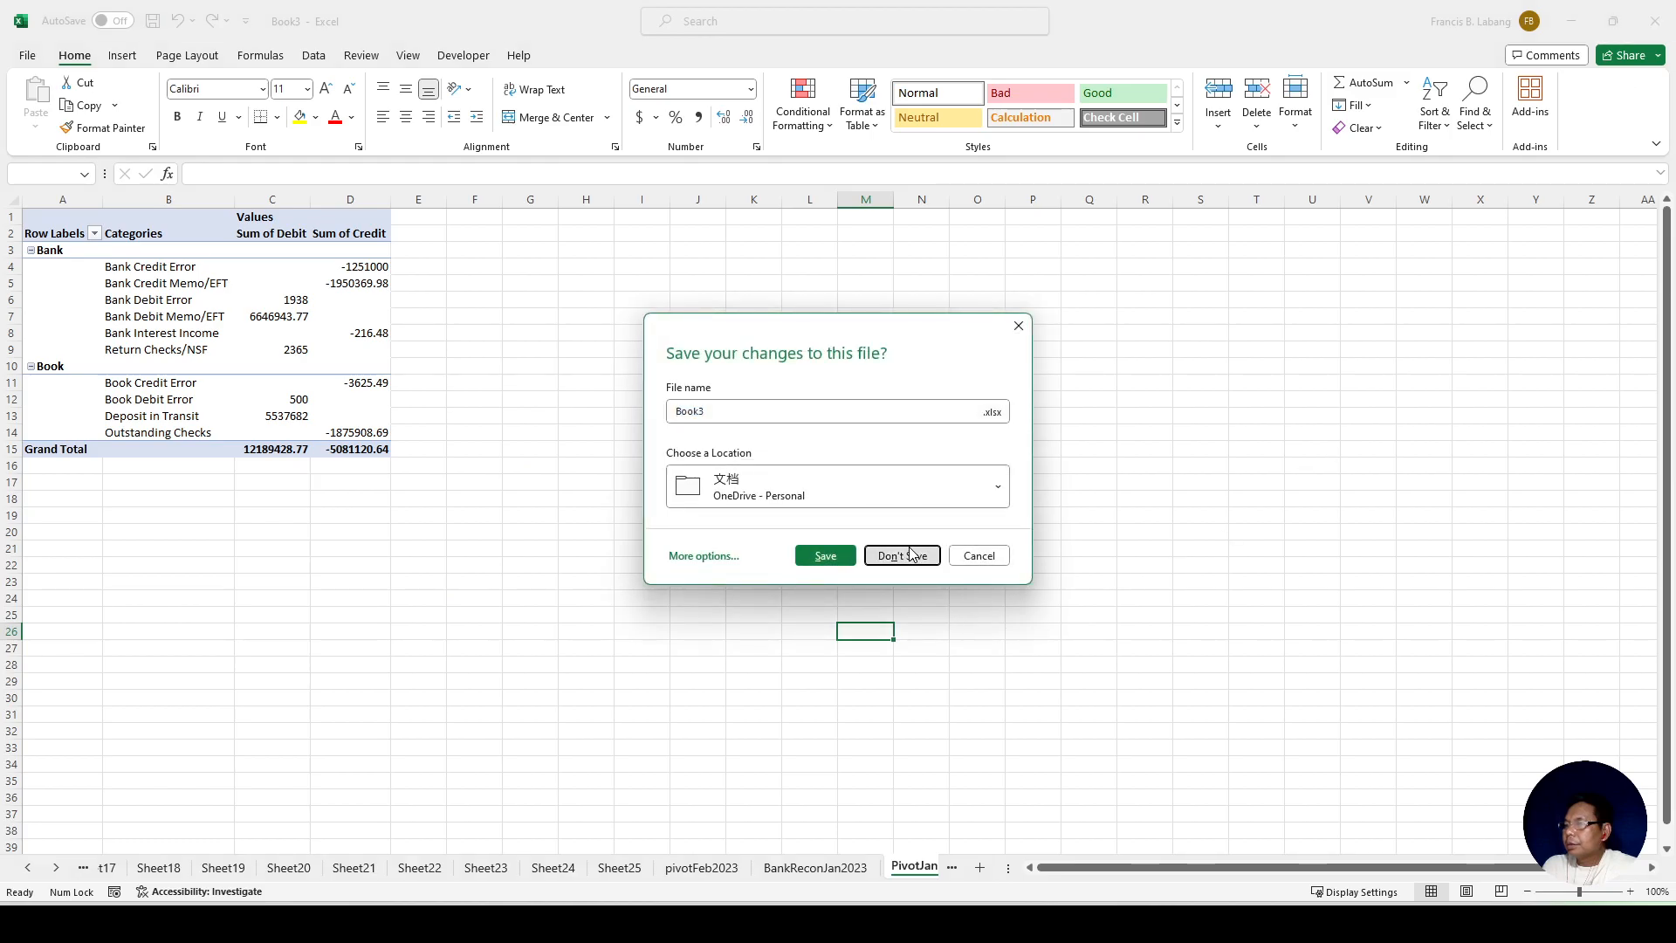
pyautogui.click(912, 555)
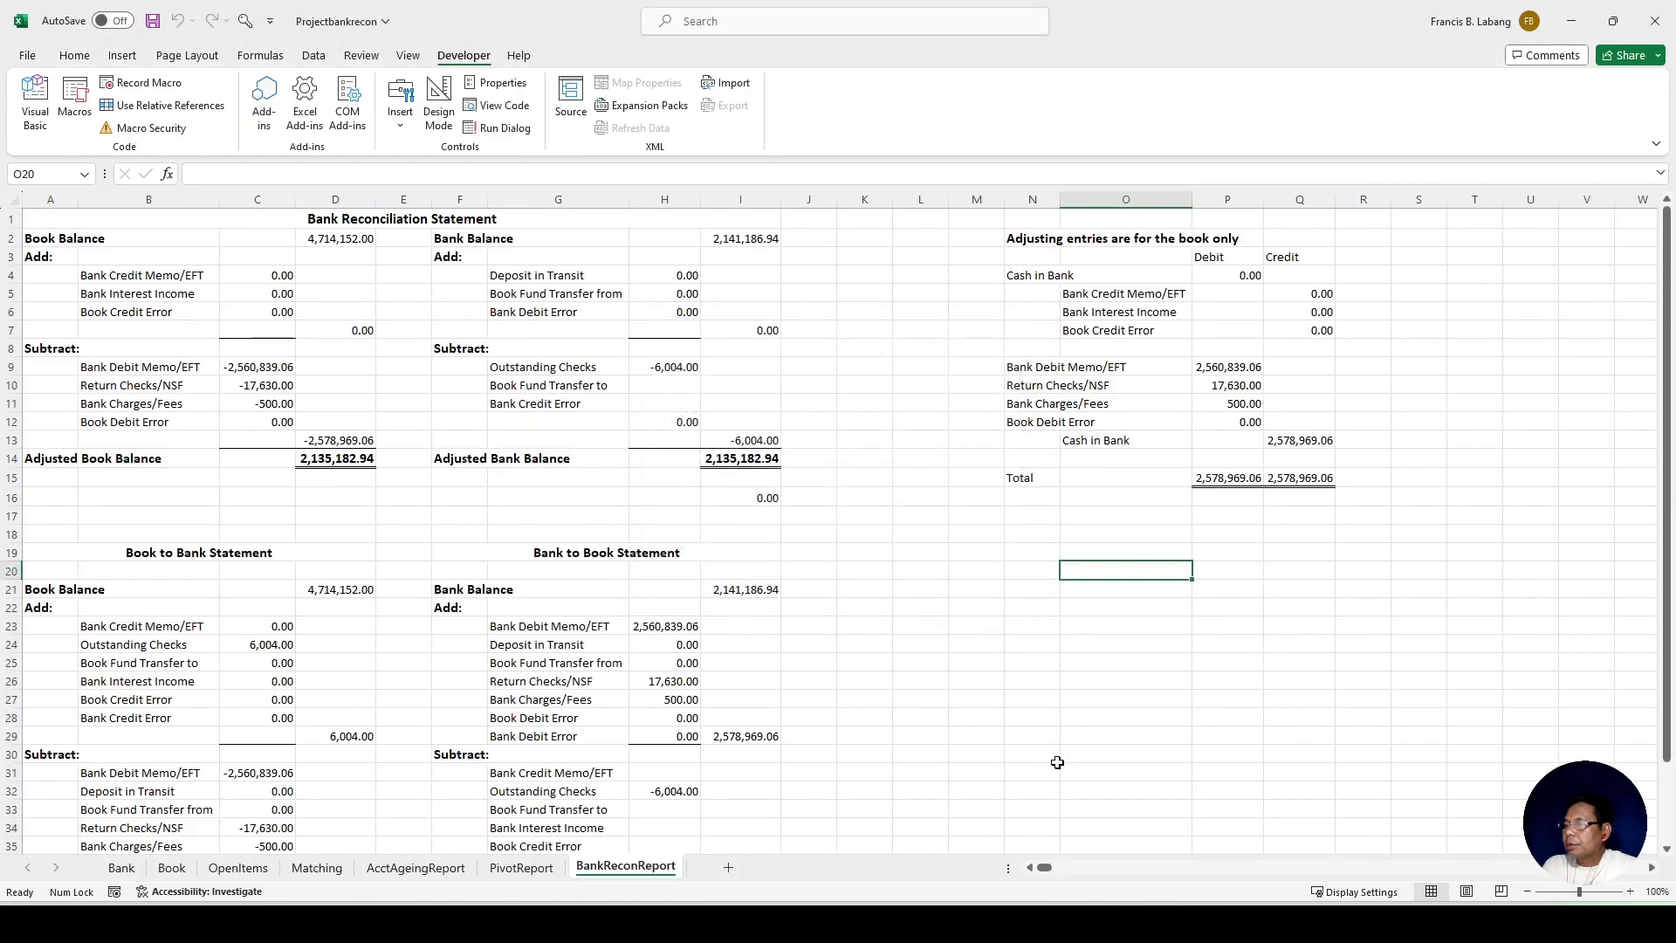
# Step: Use Recon Tools to undo the recon and then everything from the start, confirming the sheet deletion and closing the form
pyautogui.click(1012, 498)
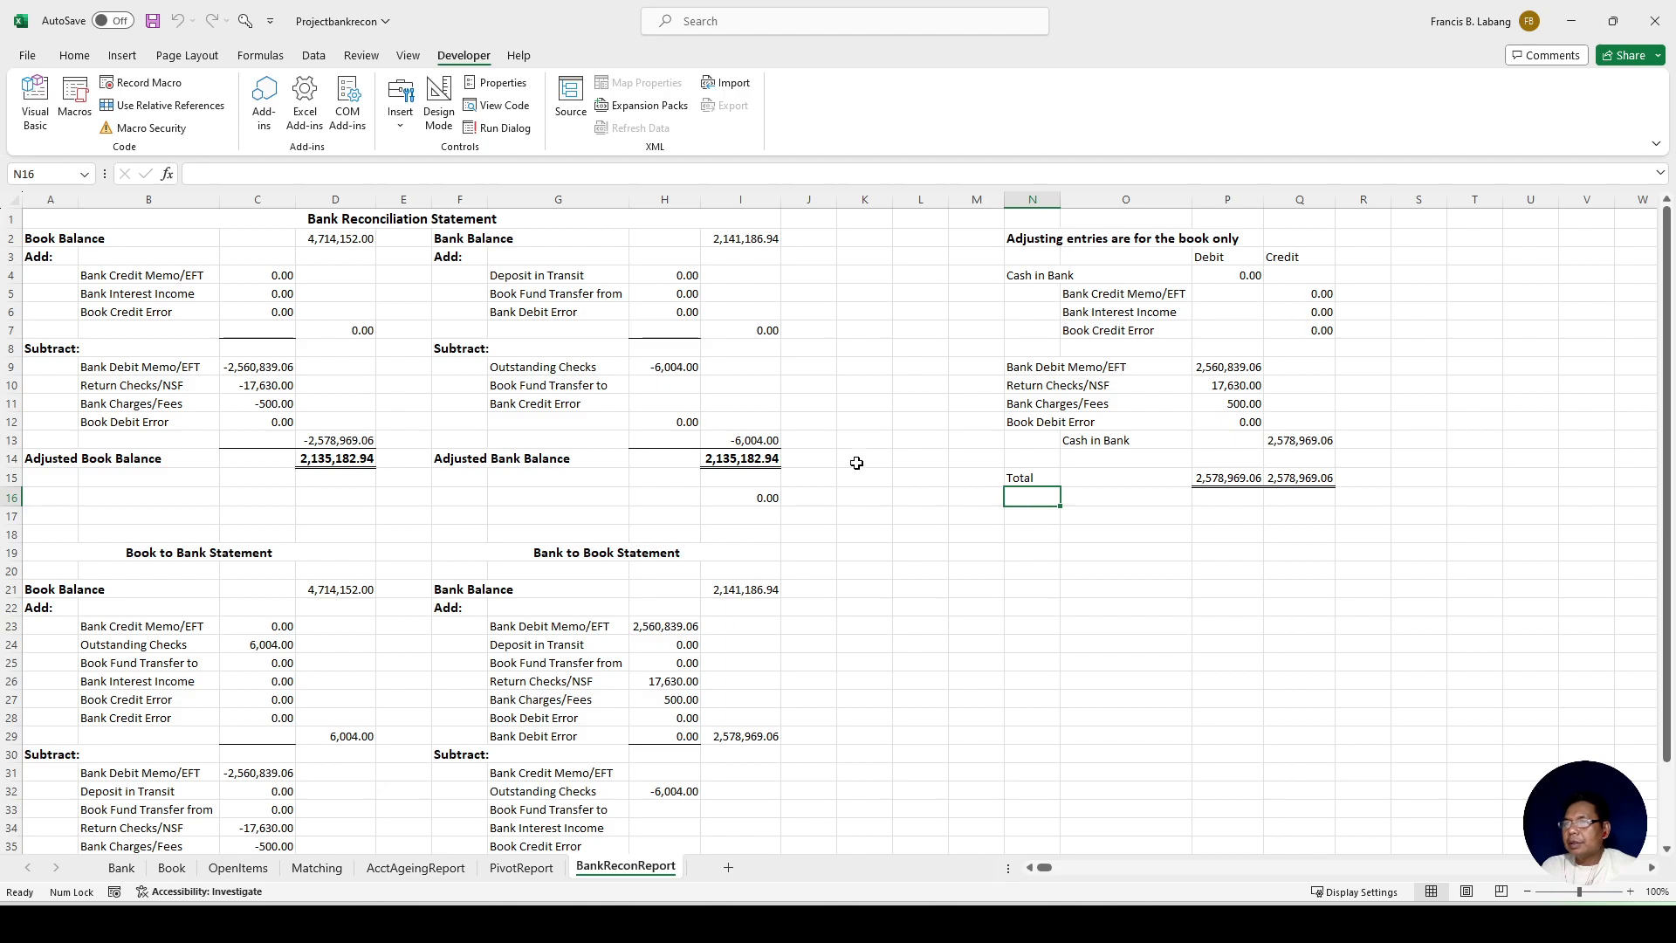
pyautogui.click(245, 20)
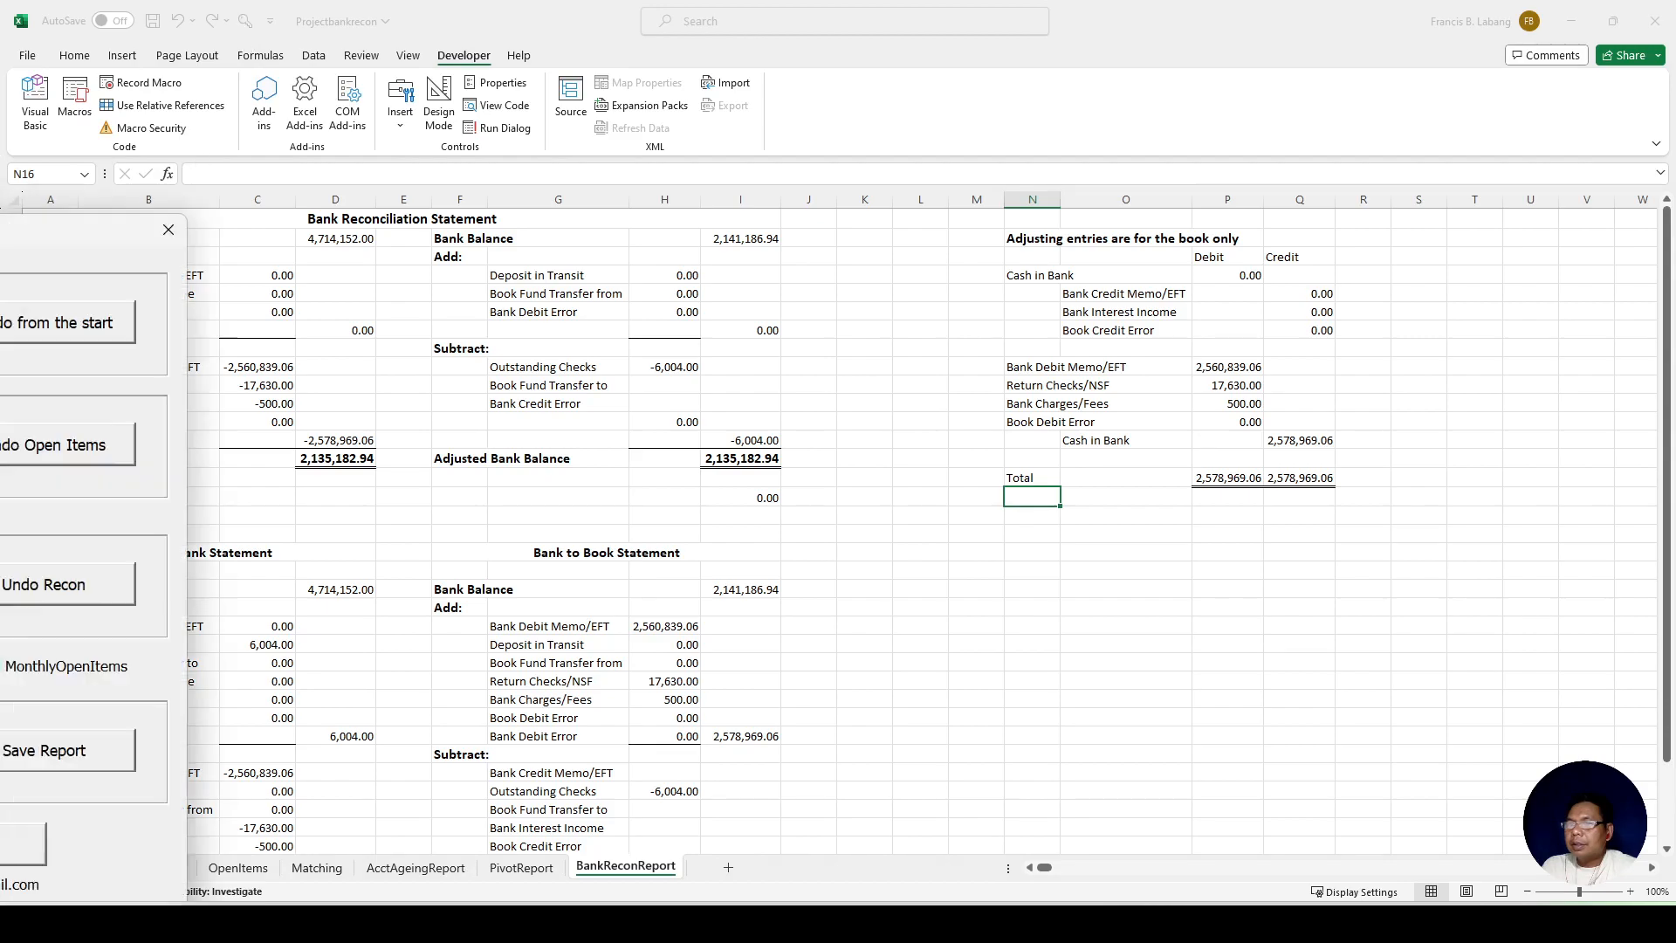
pyautogui.moveTo(1198, 357); pyautogui.dragTo(1197, 297)
pyautogui.click(1267, 575)
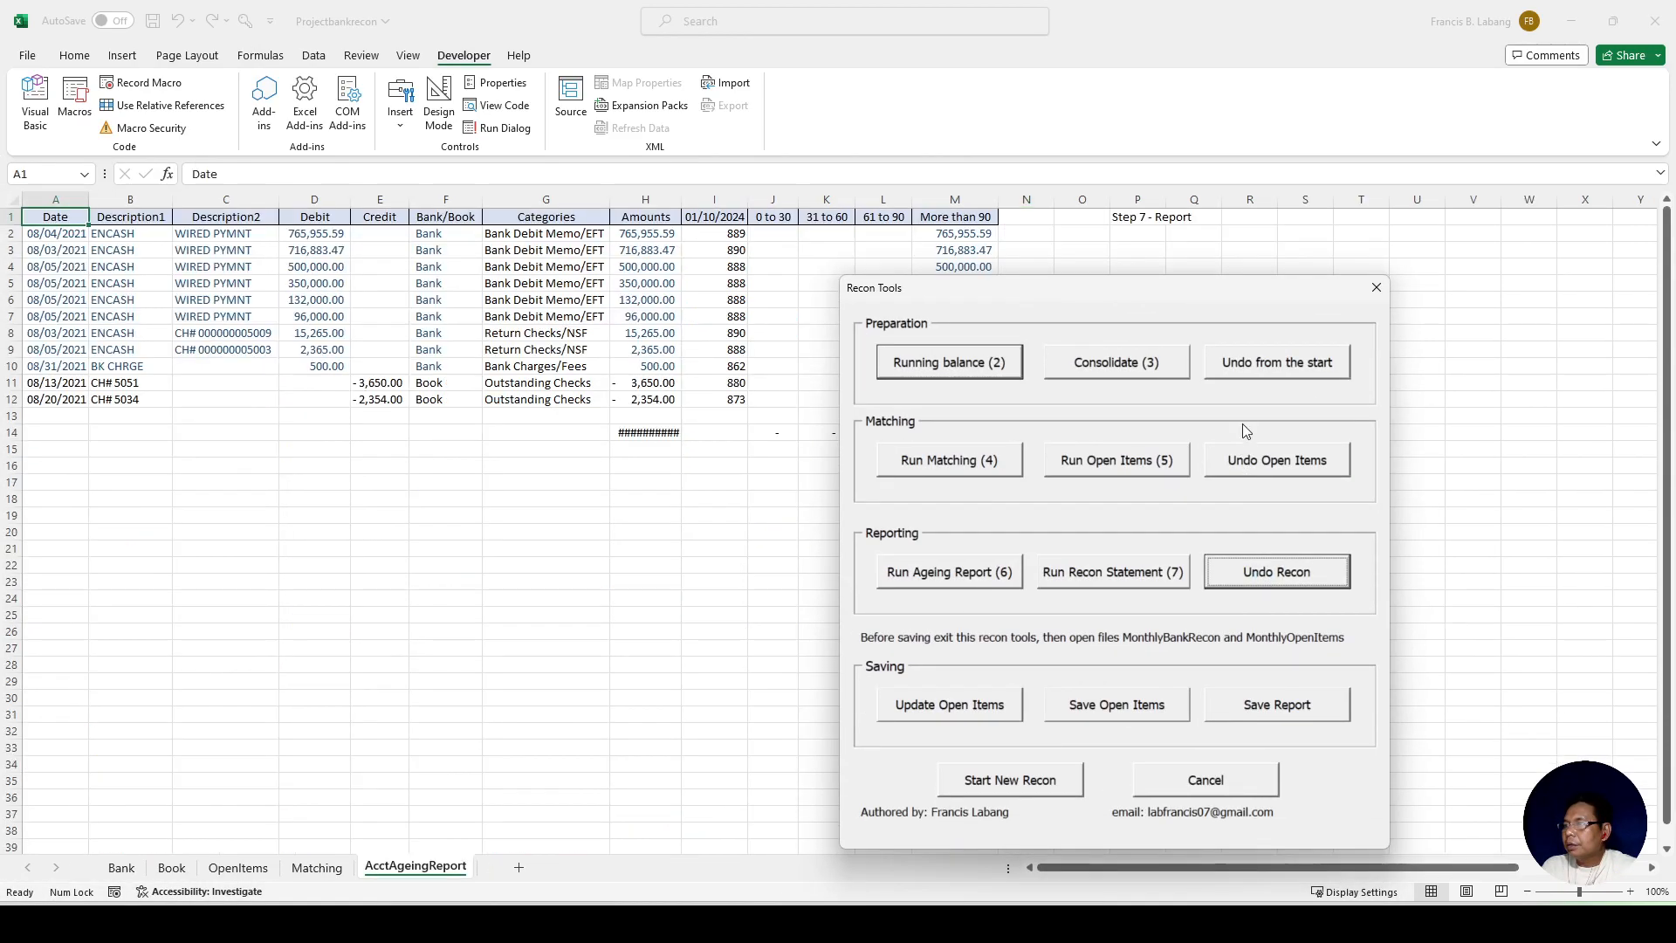
pyautogui.click(1253, 369)
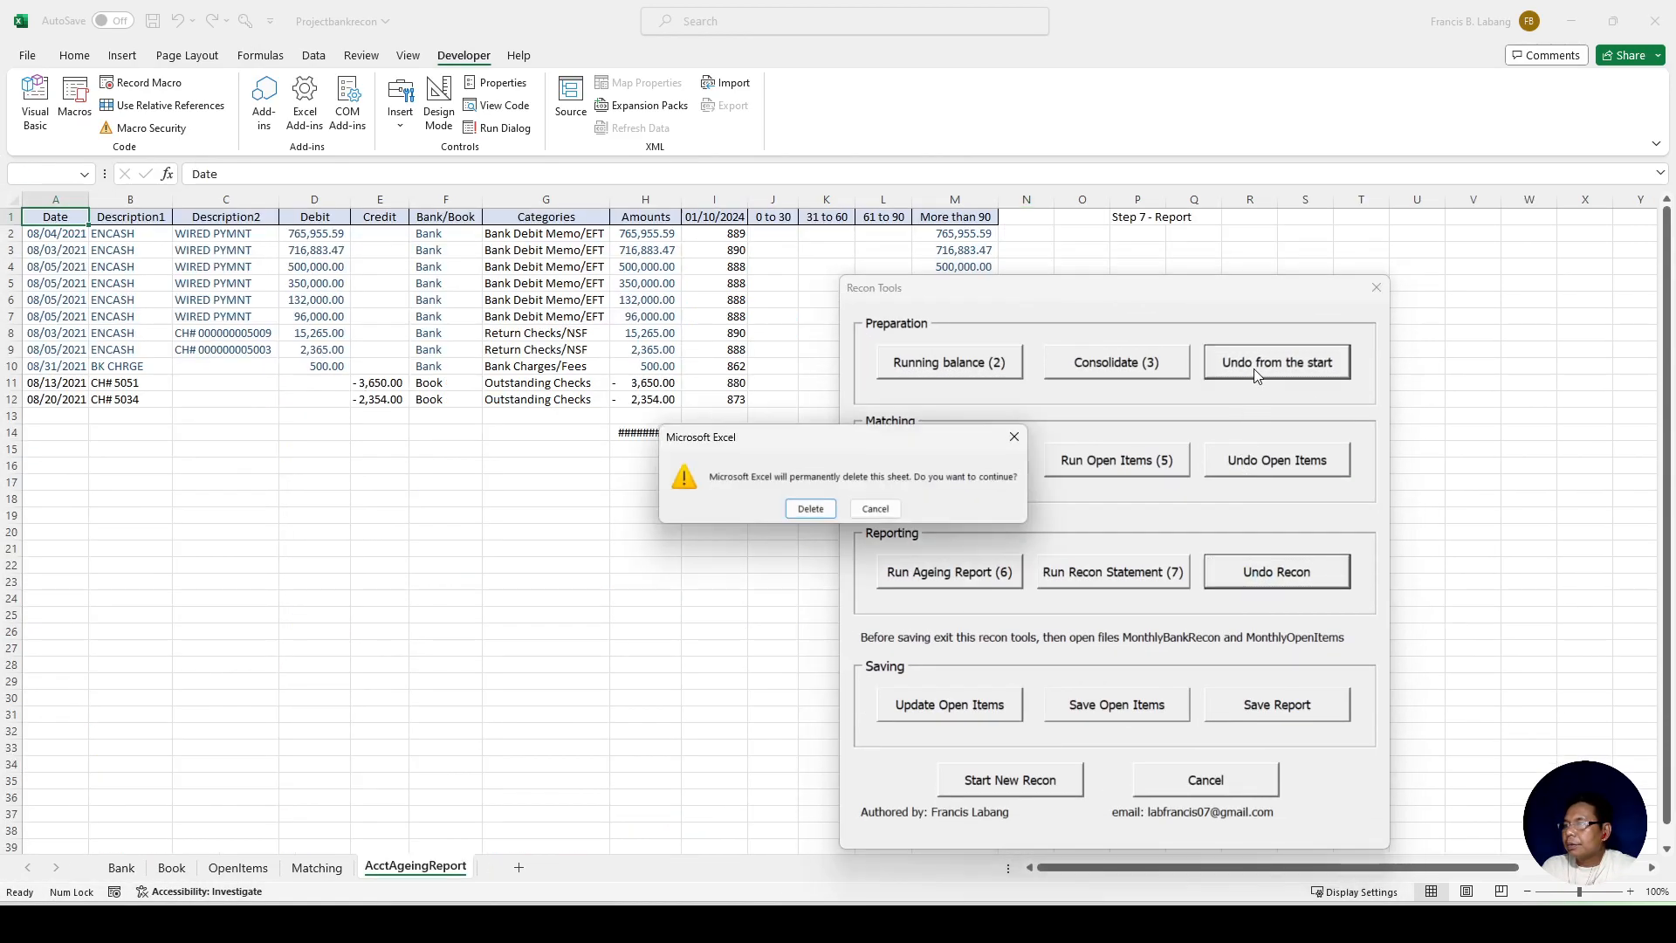
pyautogui.click(824, 510)
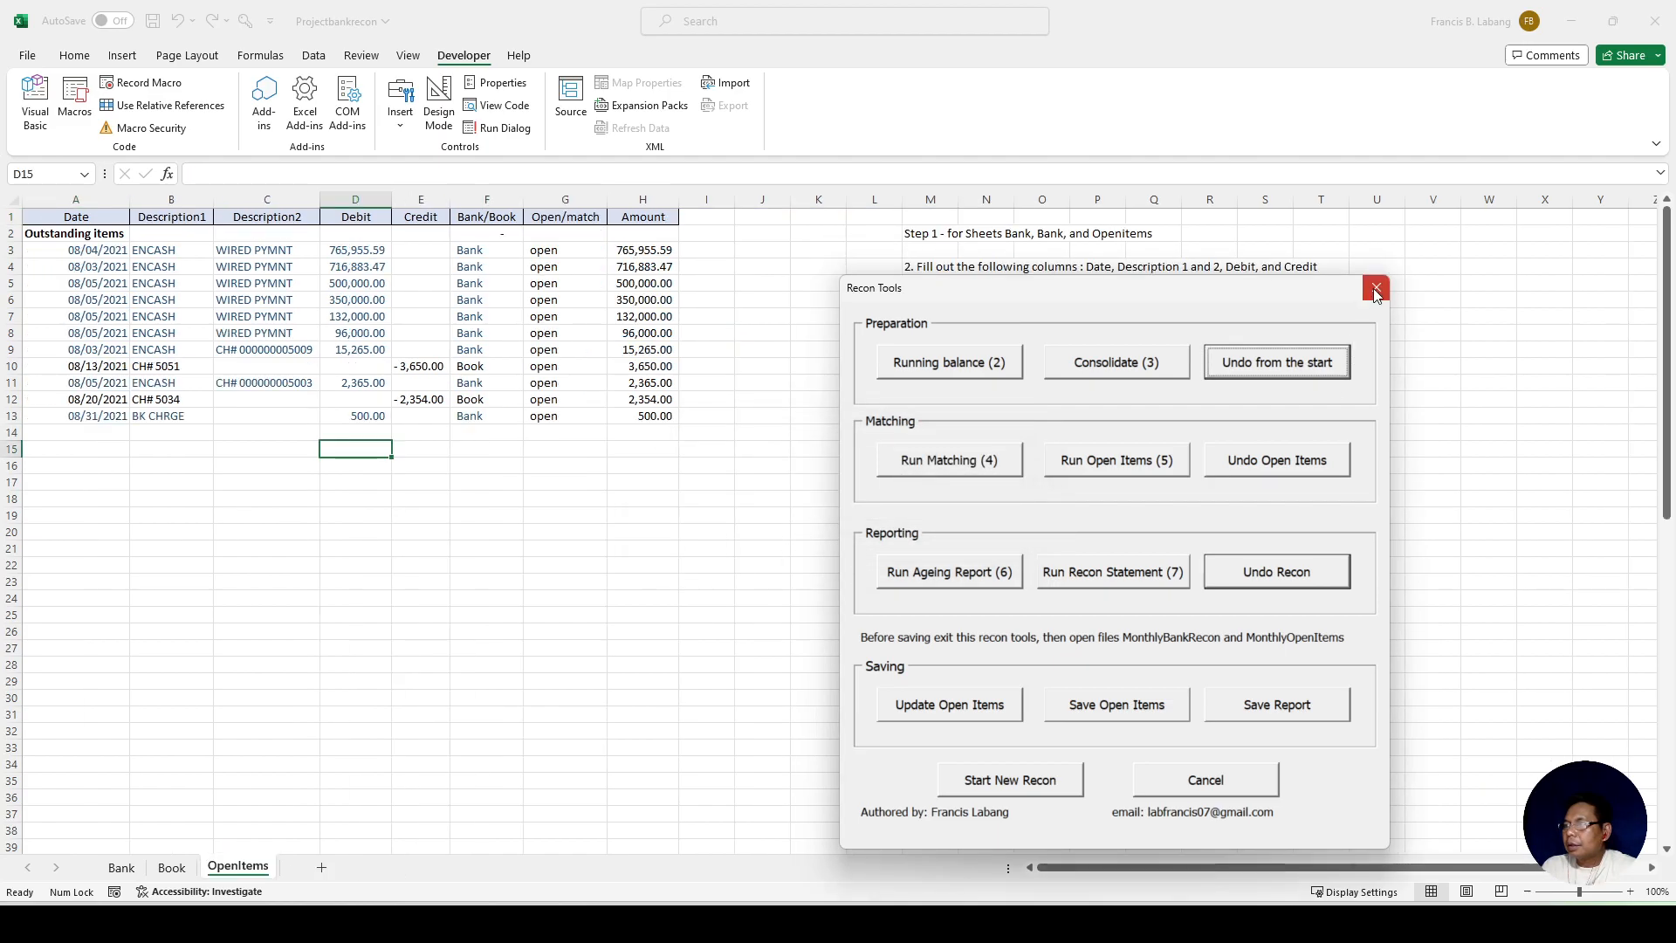
pyautogui.click(1376, 288)
# Step: Add +500 to the book beginning balance formula in F2 of the Book sheet, and consolidate the data
pyautogui.click(172, 867)
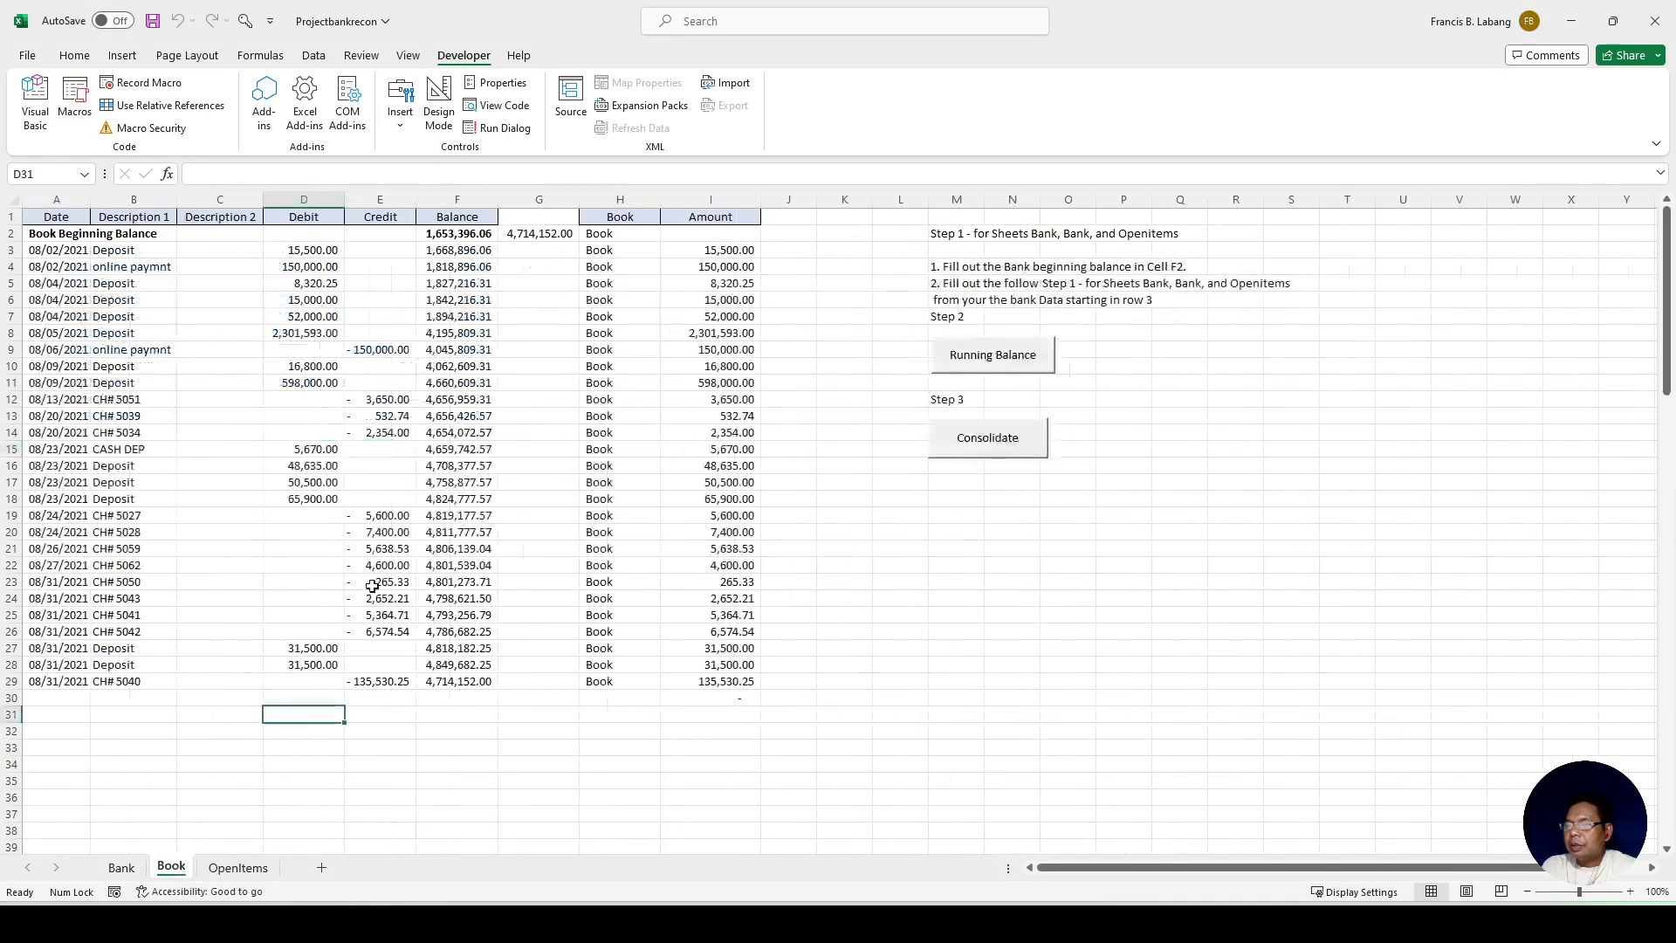
pyautogui.click(456, 234)
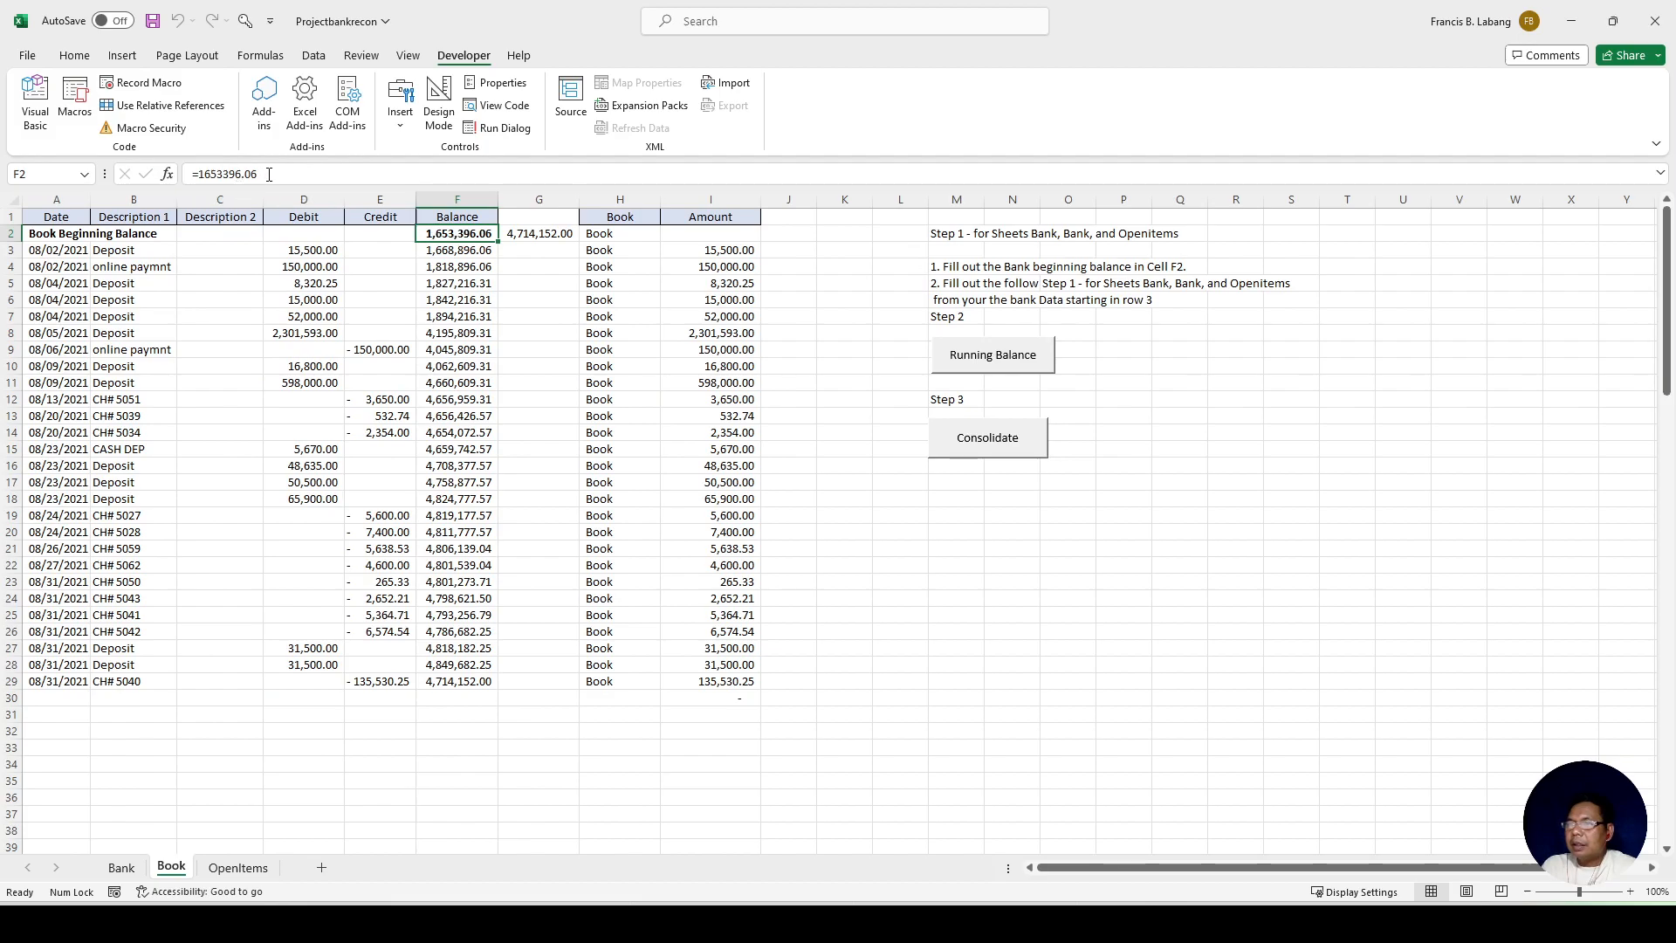
pyautogui.click(384, 177)
pyautogui.write('+500')
pyautogui.press('Return')
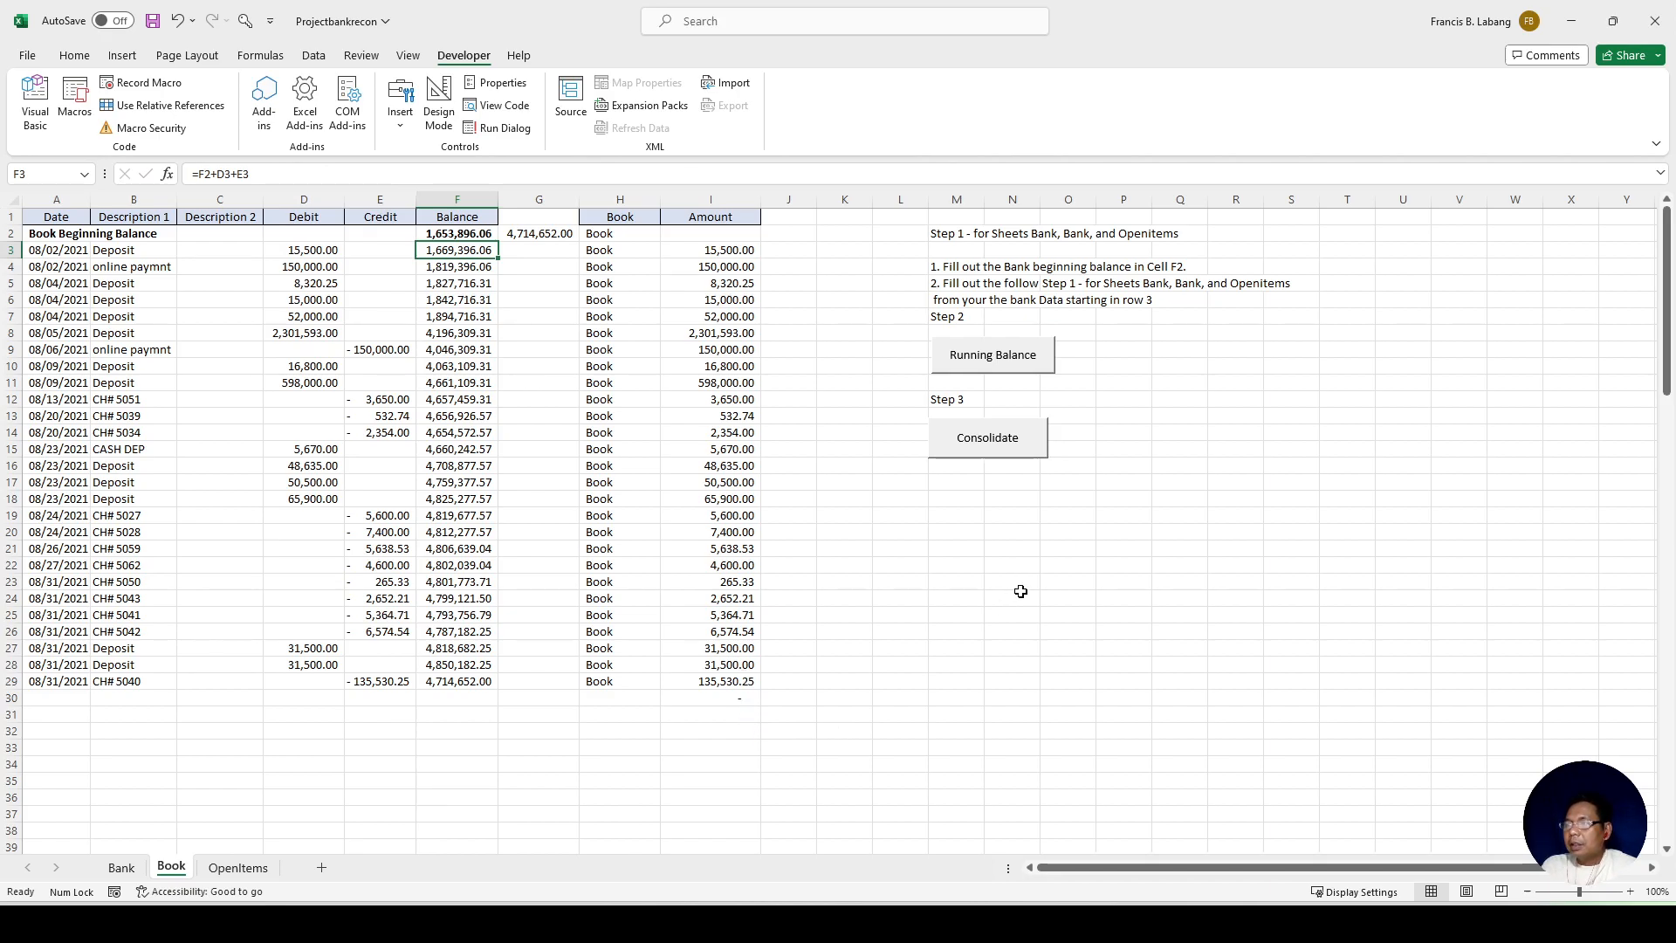
pyautogui.click(994, 455)
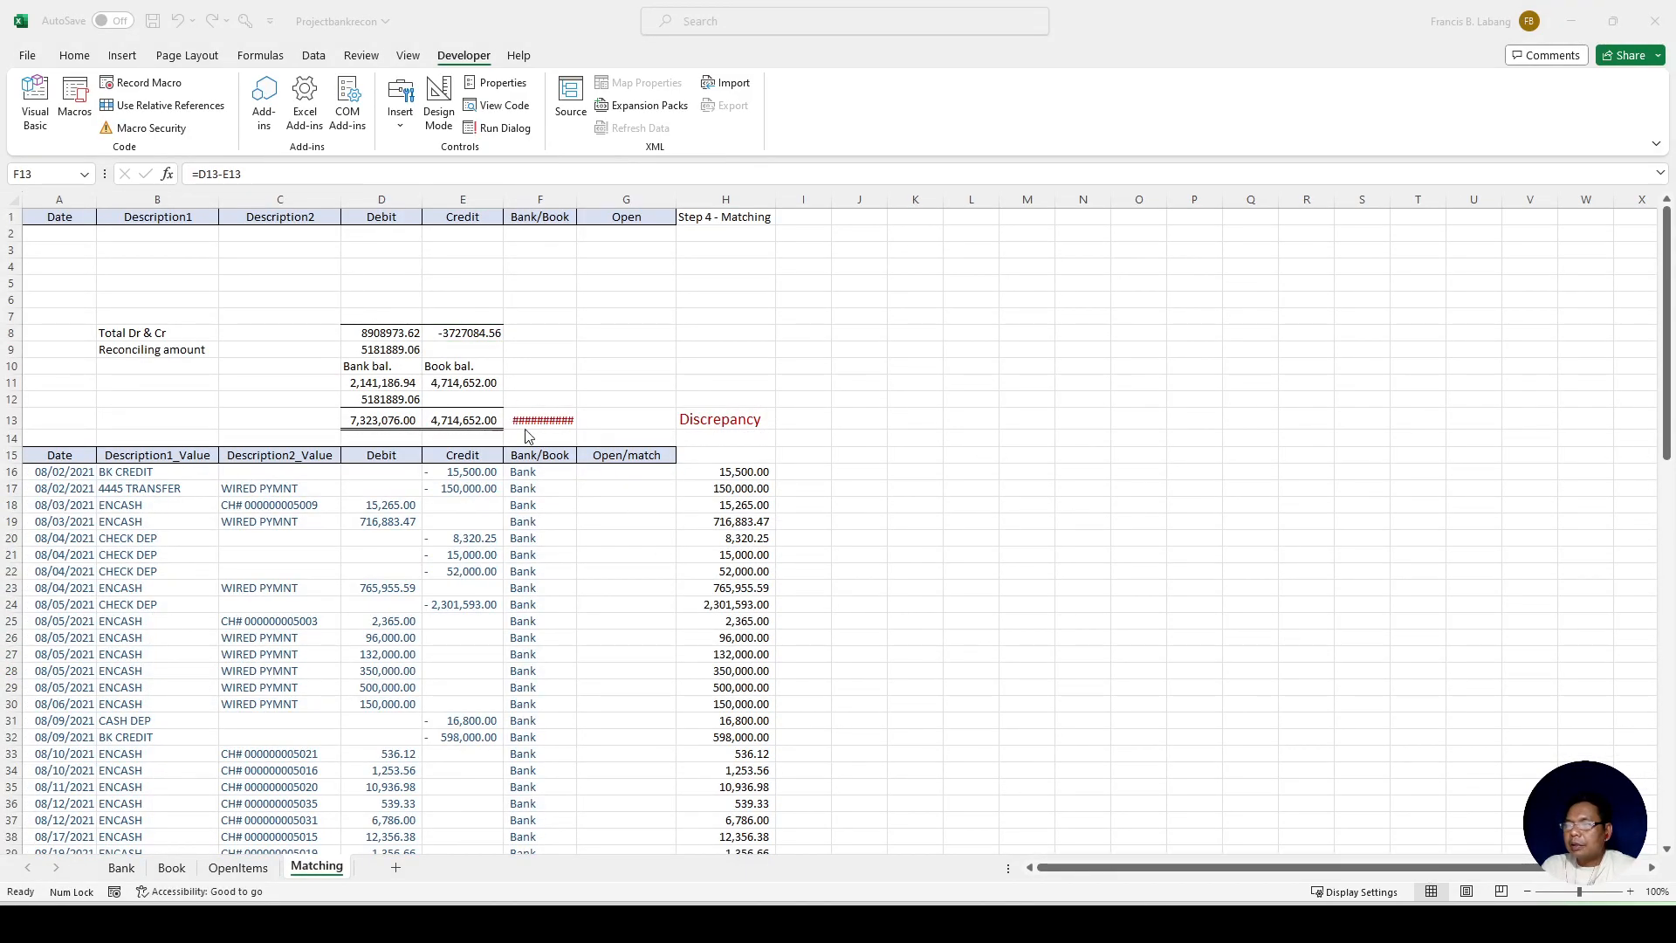
# Step: Paste the copied July 2021 outstanding items into the OpenItems sheet from A3, and clear the leftover entries in rows 11 to 15
pyautogui.click(257, 872)
pyautogui.click(256, 873)
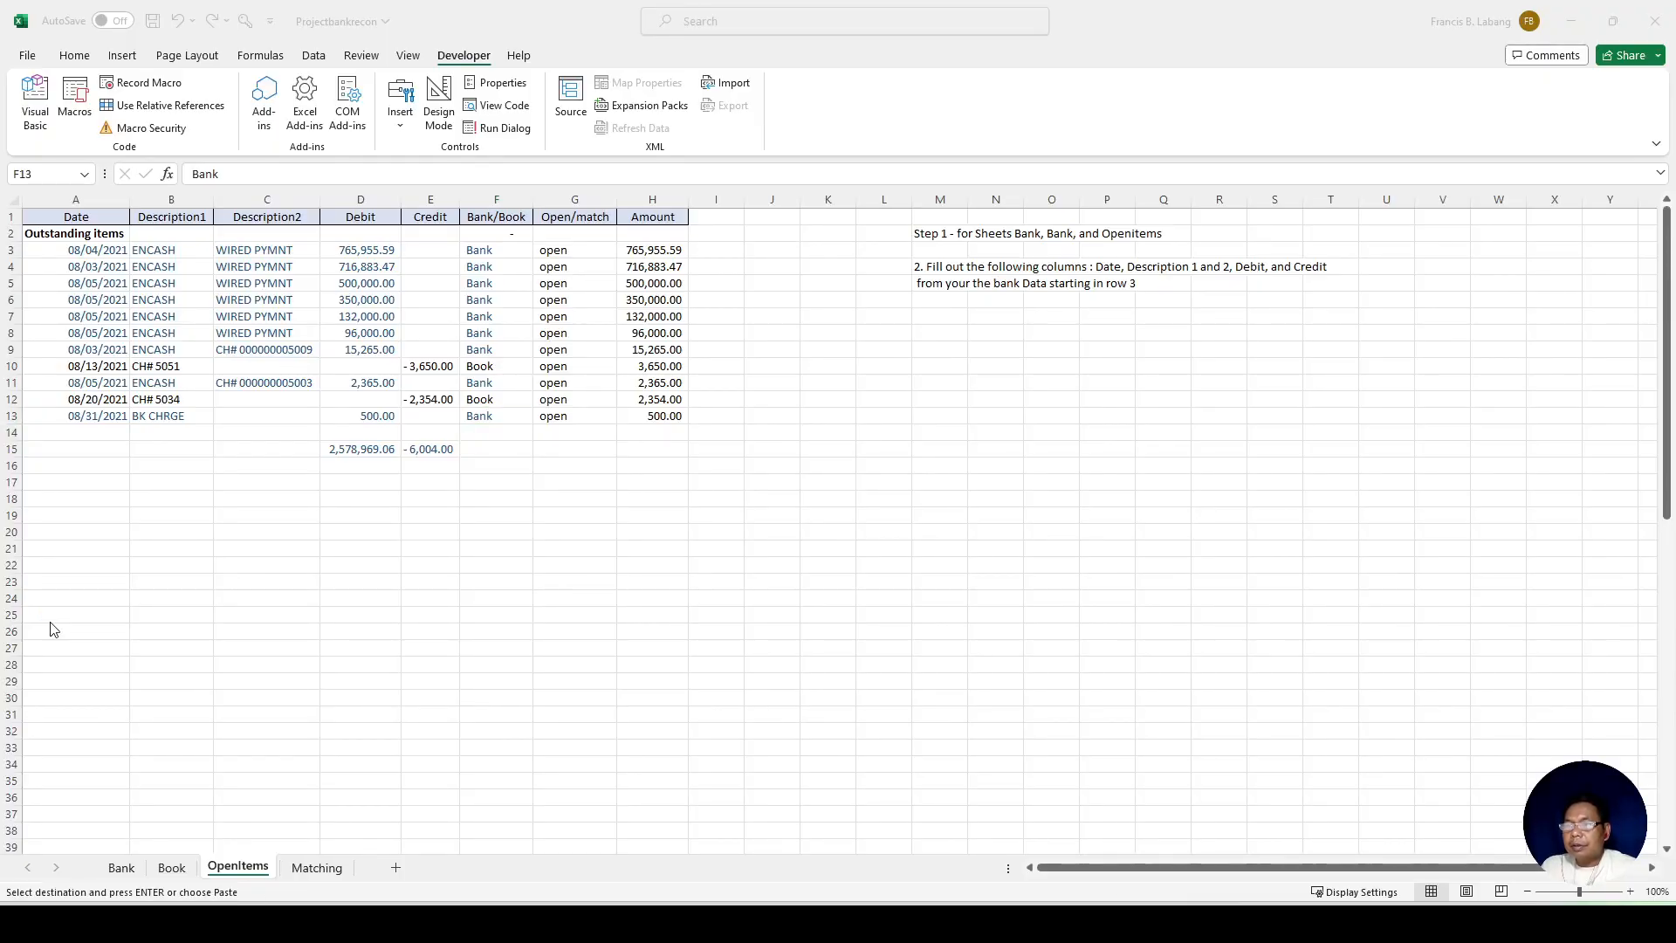
pyautogui.click(88, 251)
pyautogui.hotkey('ctrl', 'v')
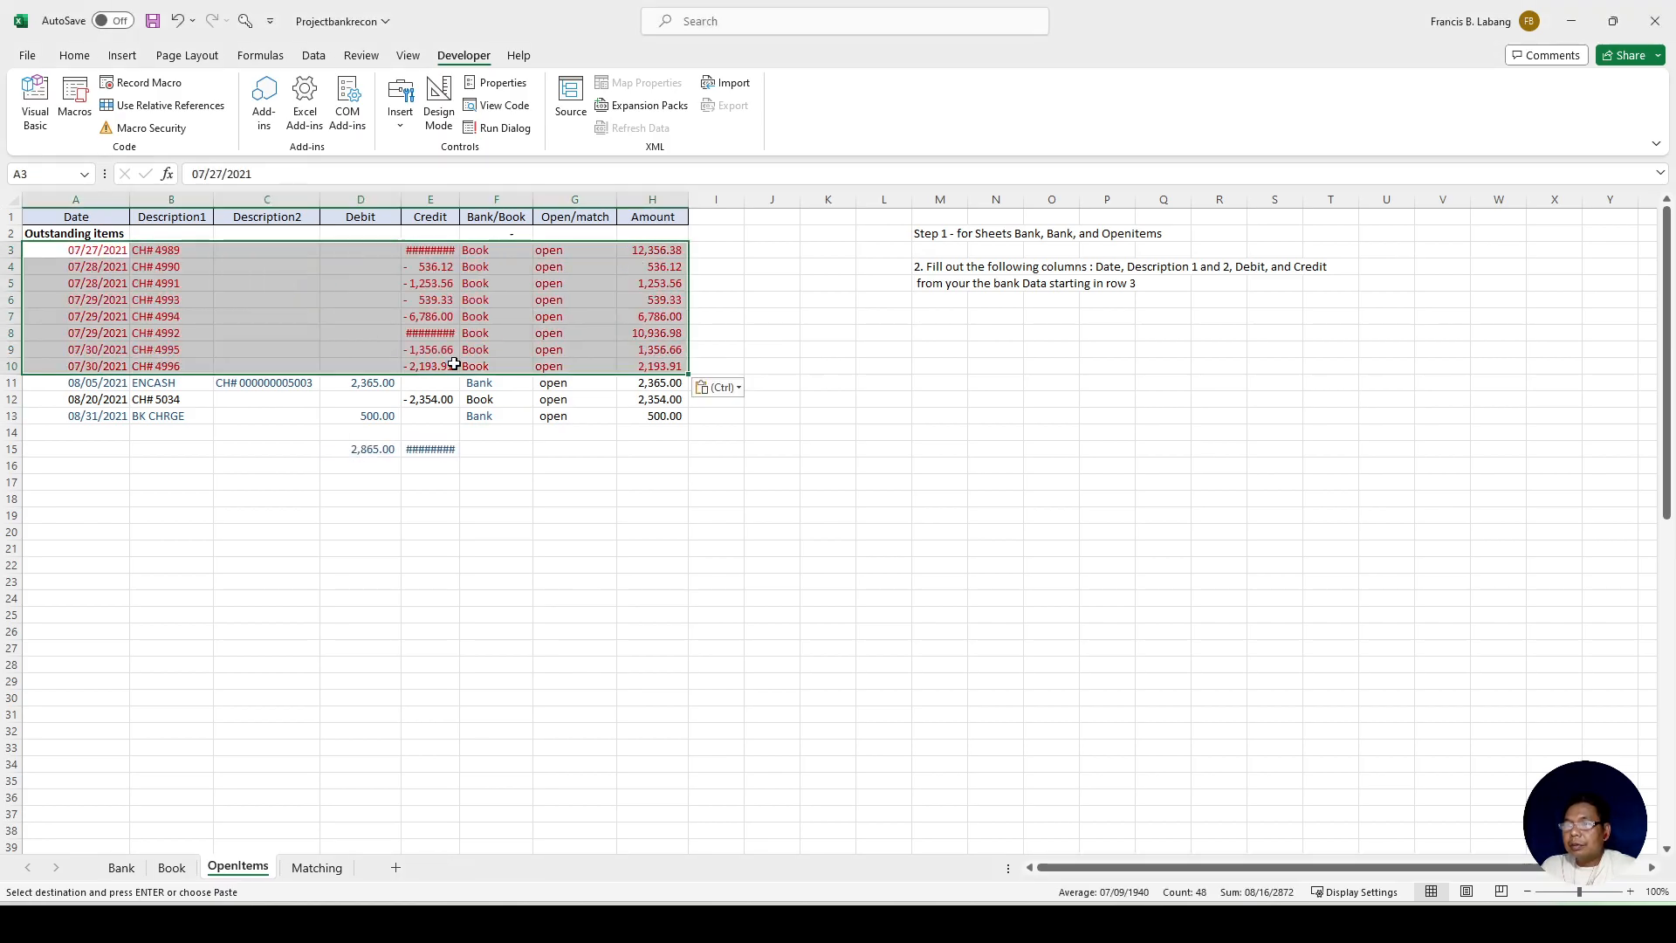
pyautogui.click(123, 390)
pyautogui.moveTo(612, 410); pyautogui.dragTo(659, 452)
pyautogui.press('Delete')
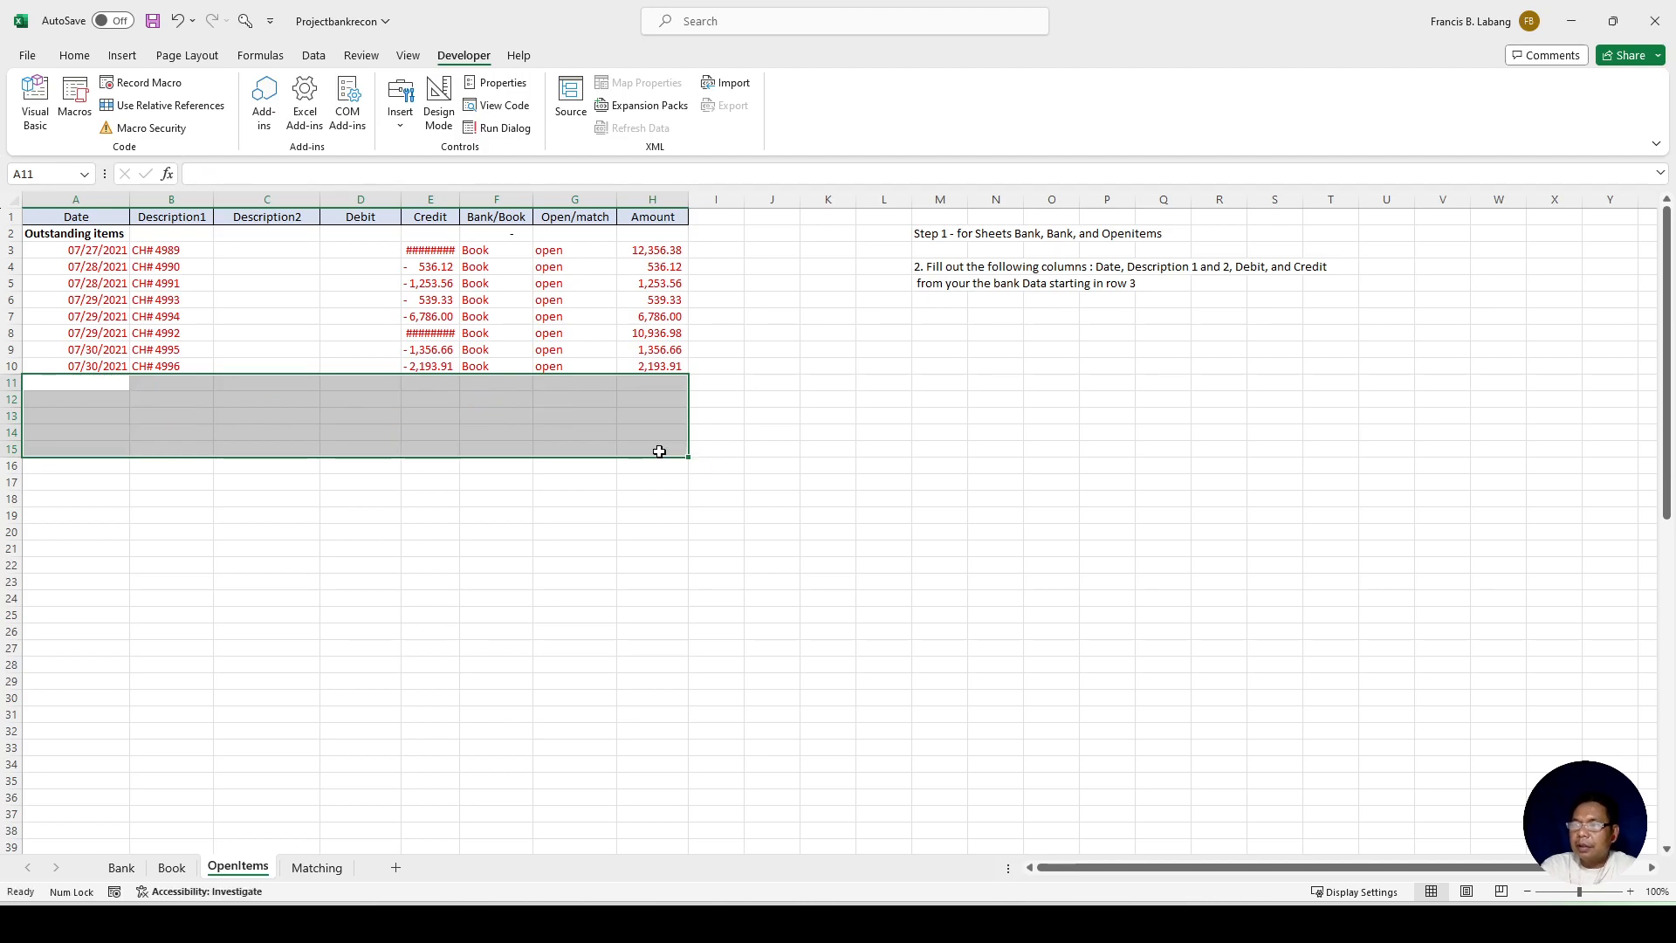
pyautogui.click(919, 504)
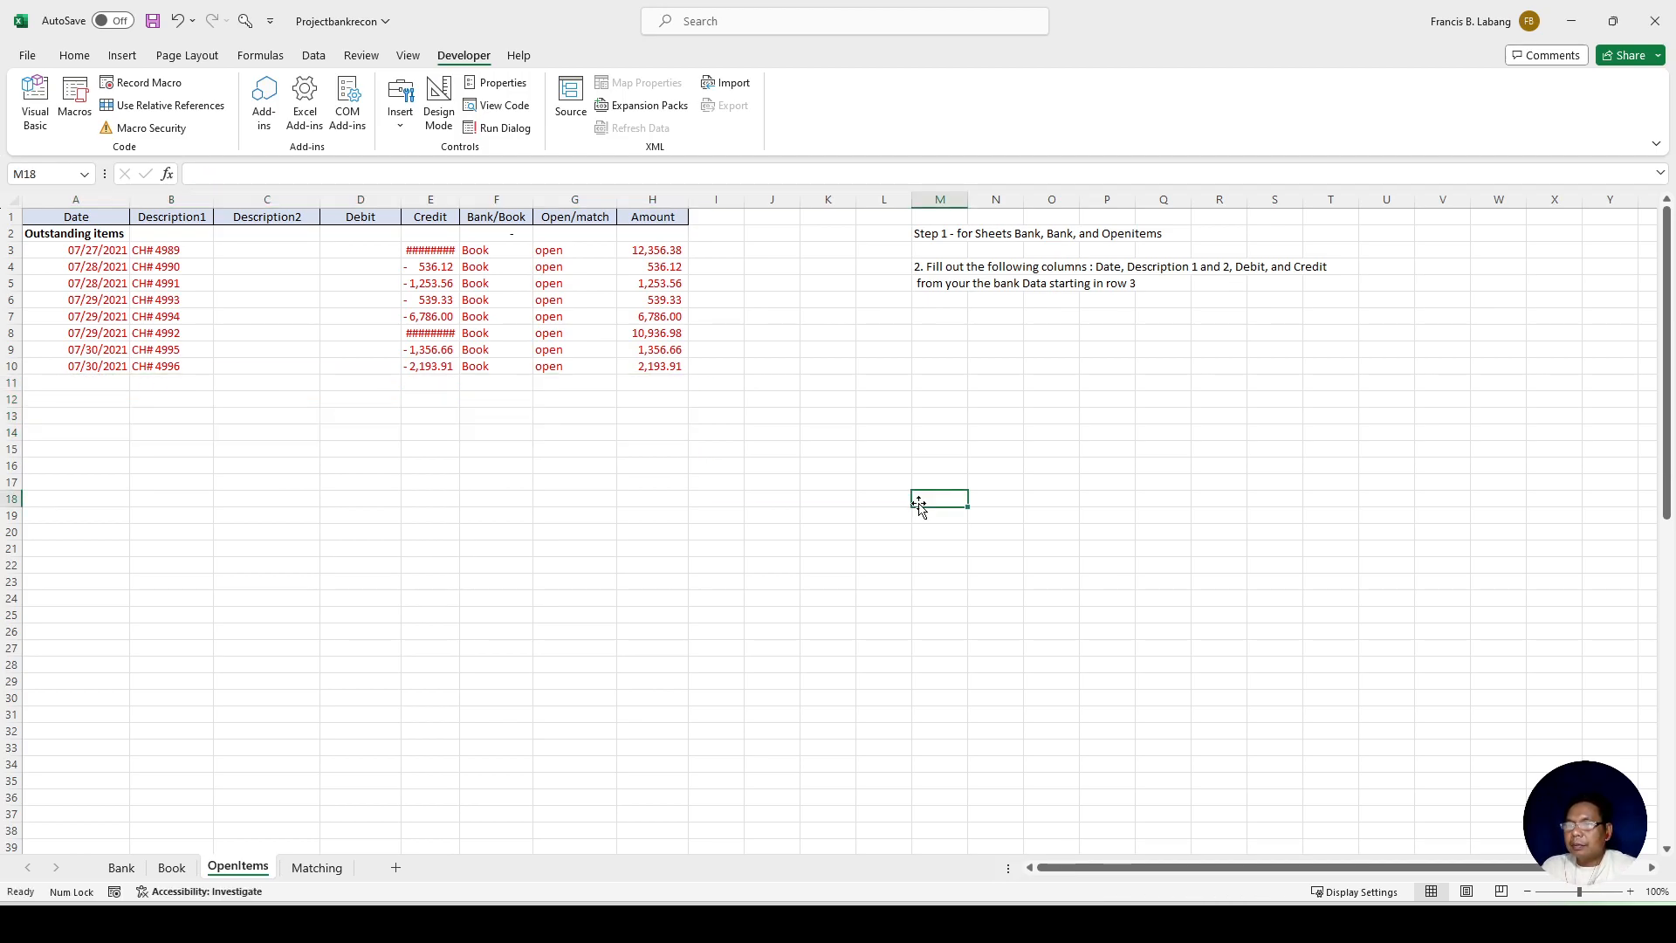
# Step: Undo the reconciliation from the start, consolidate again with Recon Tools, and select the discrepancy amount in F13 of the Matching sheet
pyautogui.click(317, 868)
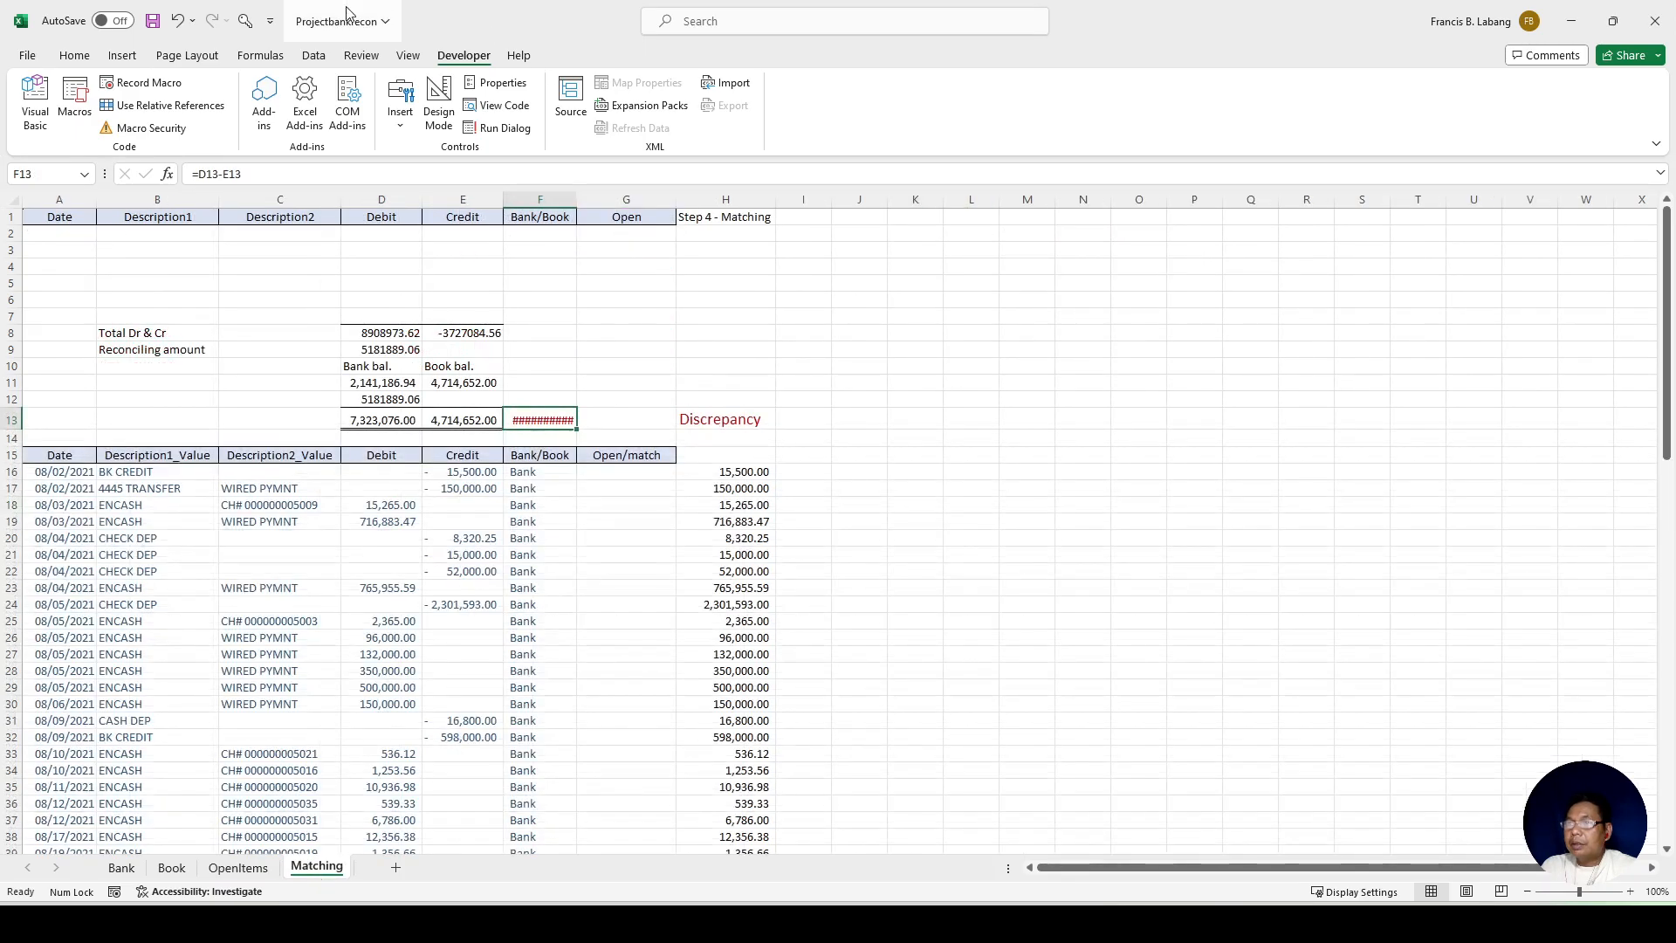
pyautogui.click(244, 27)
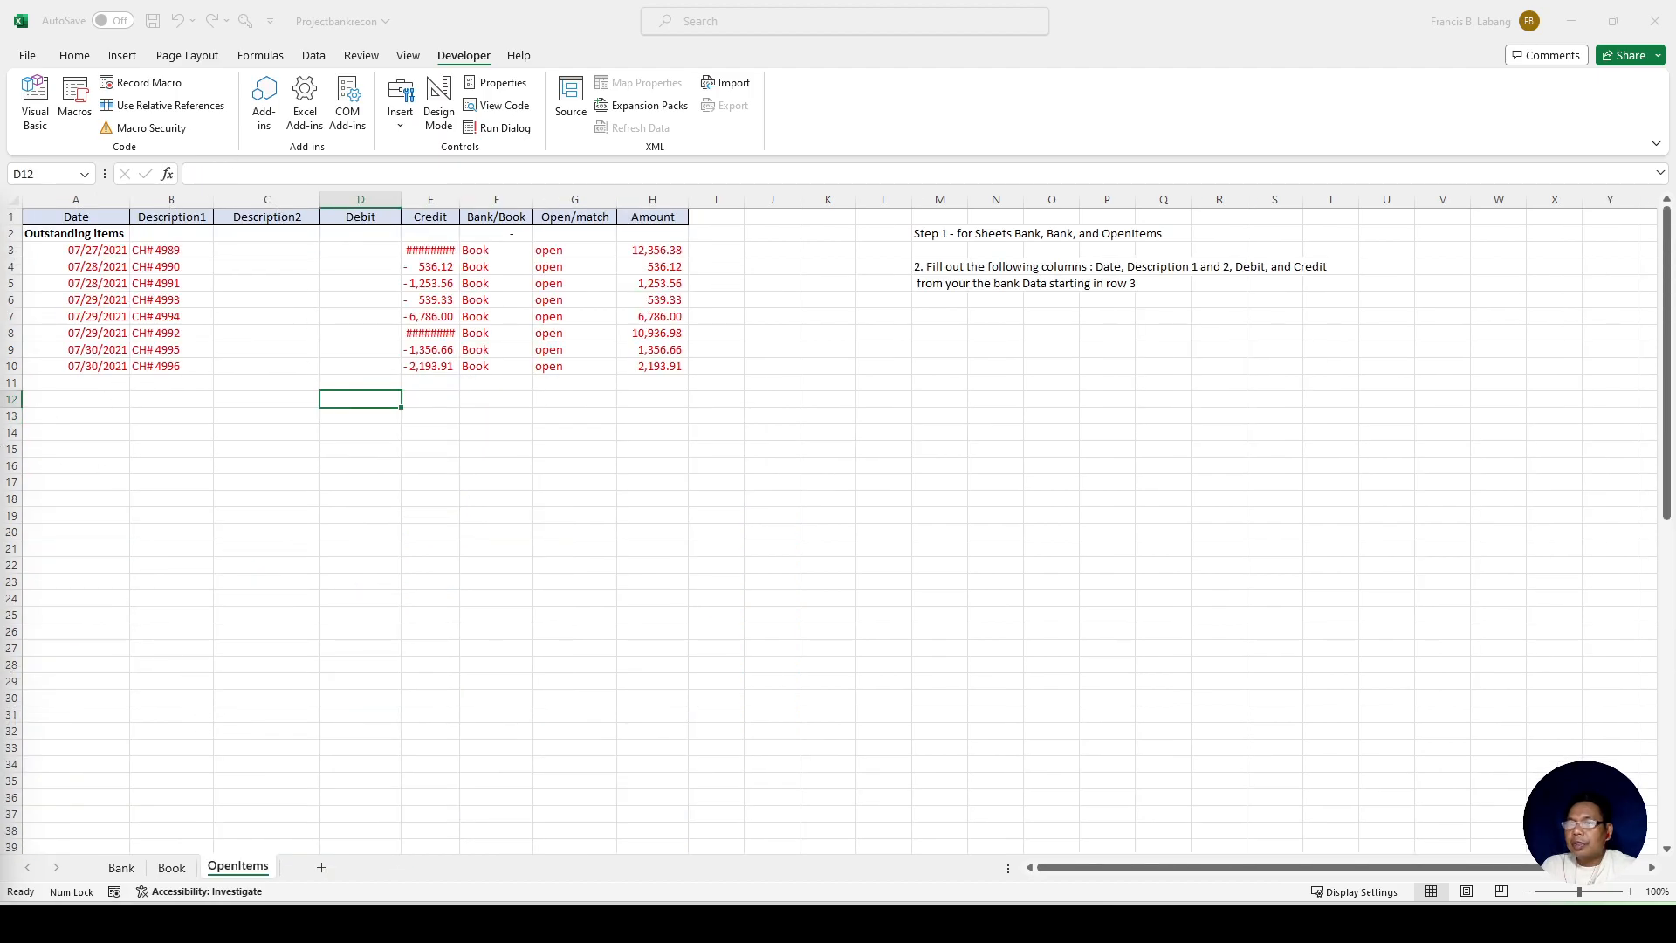
pyautogui.moveTo(0, 236); pyautogui.dragTo(1041, 226)
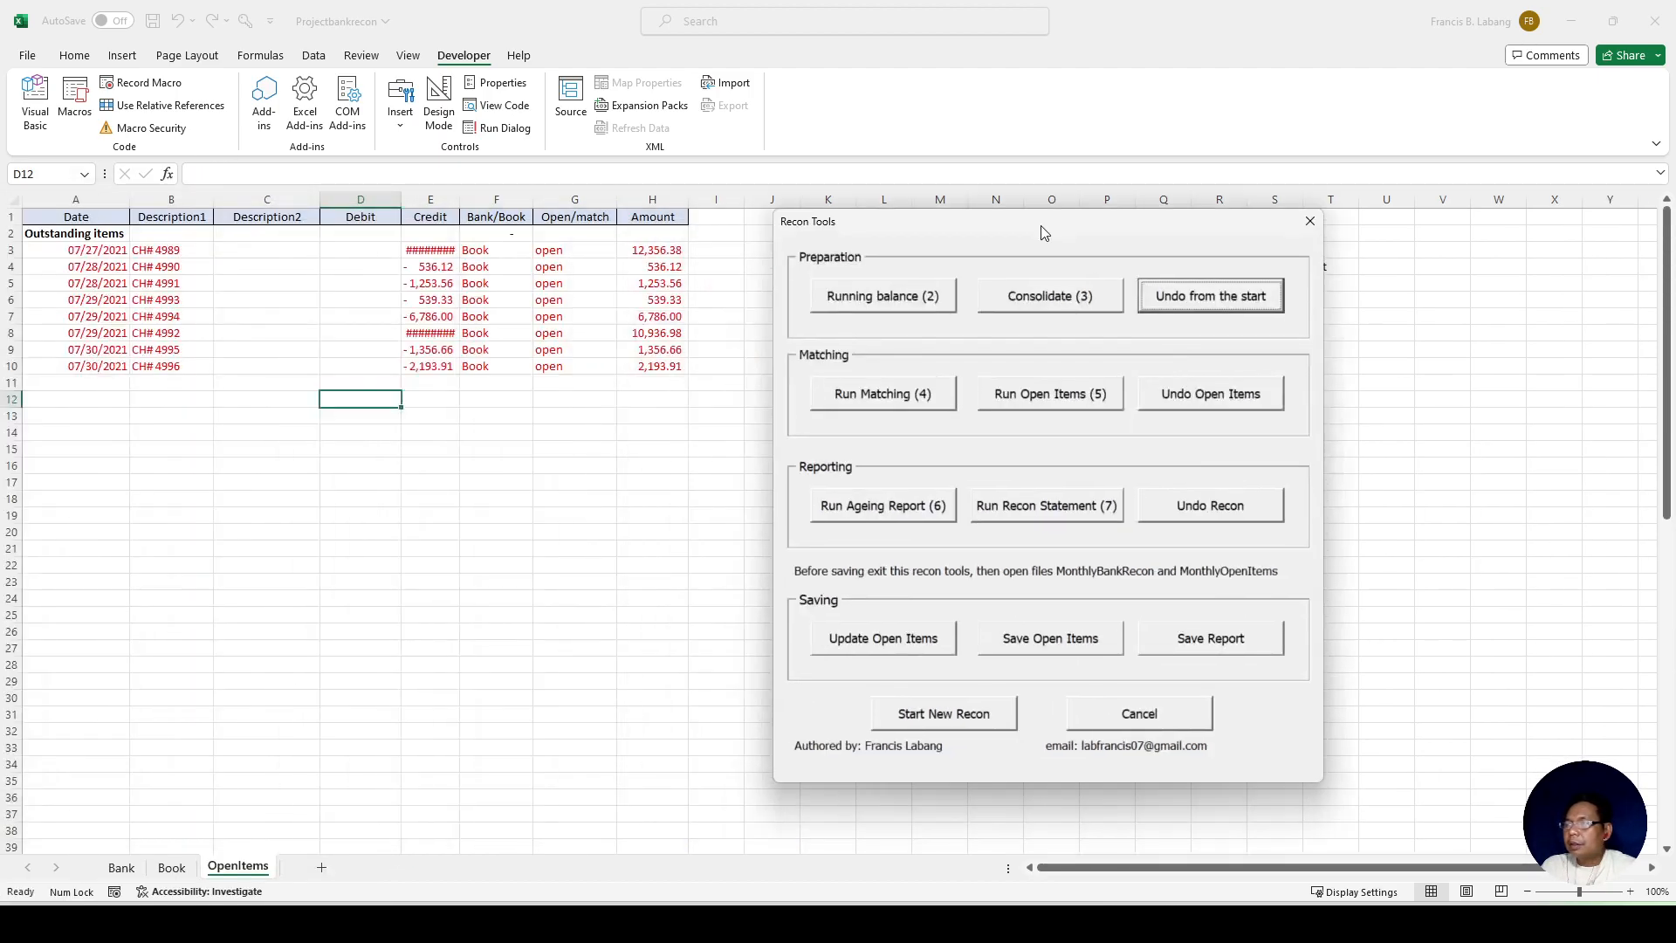
pyautogui.click(1065, 302)
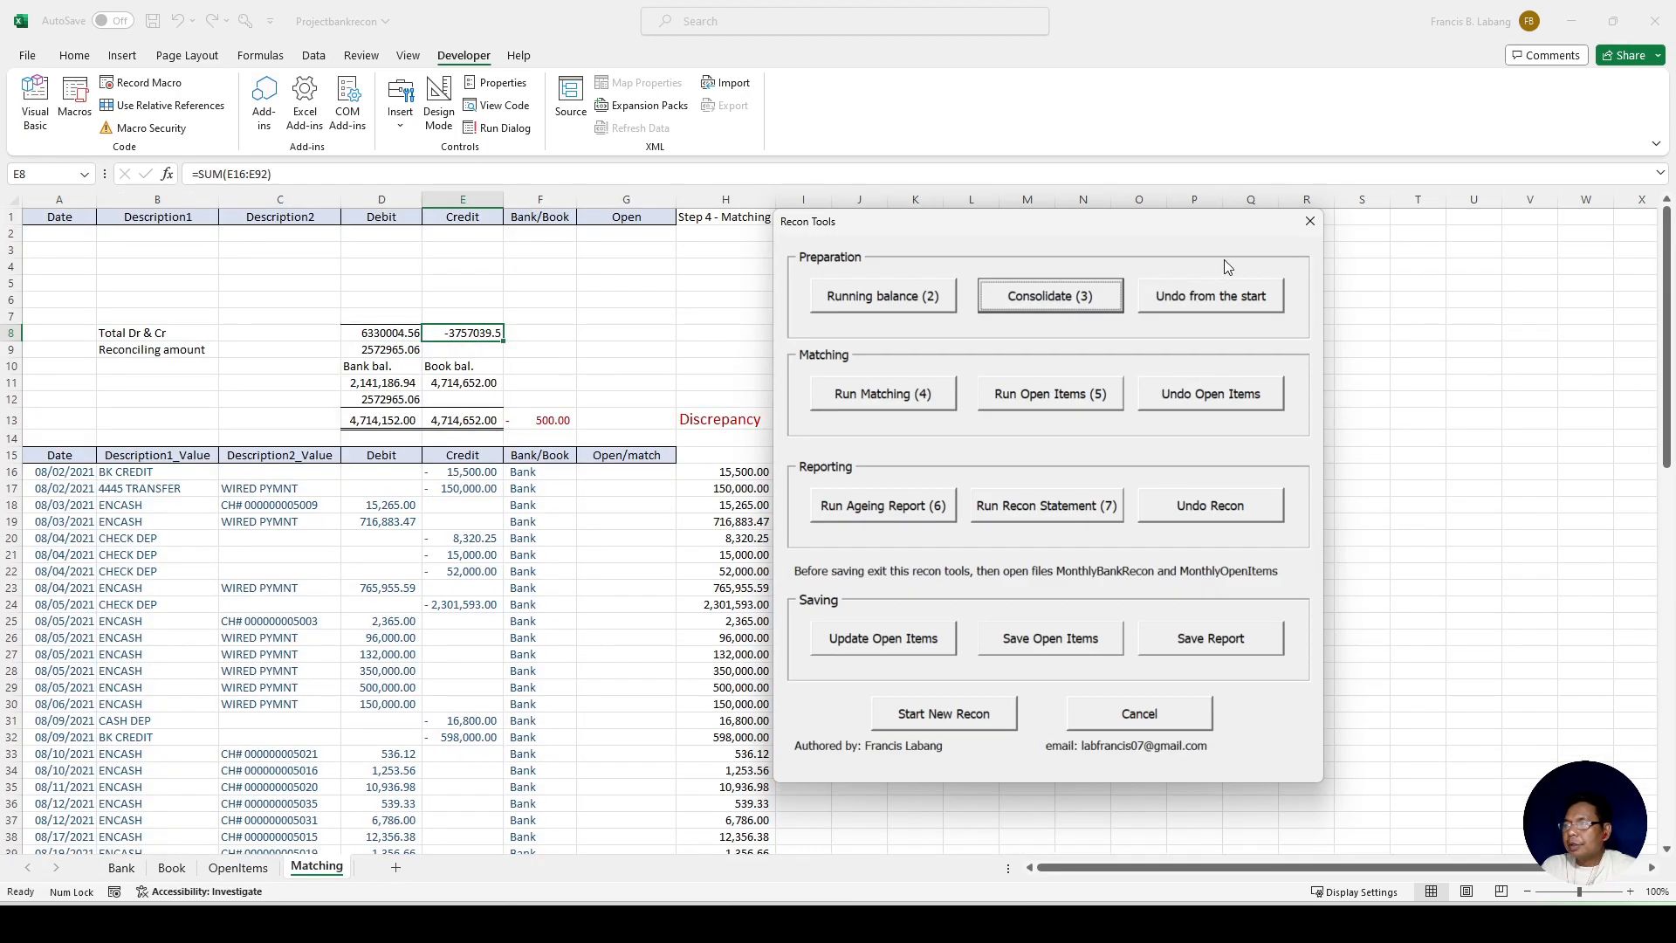
pyautogui.click(1309, 221)
pyautogui.click(561, 421)
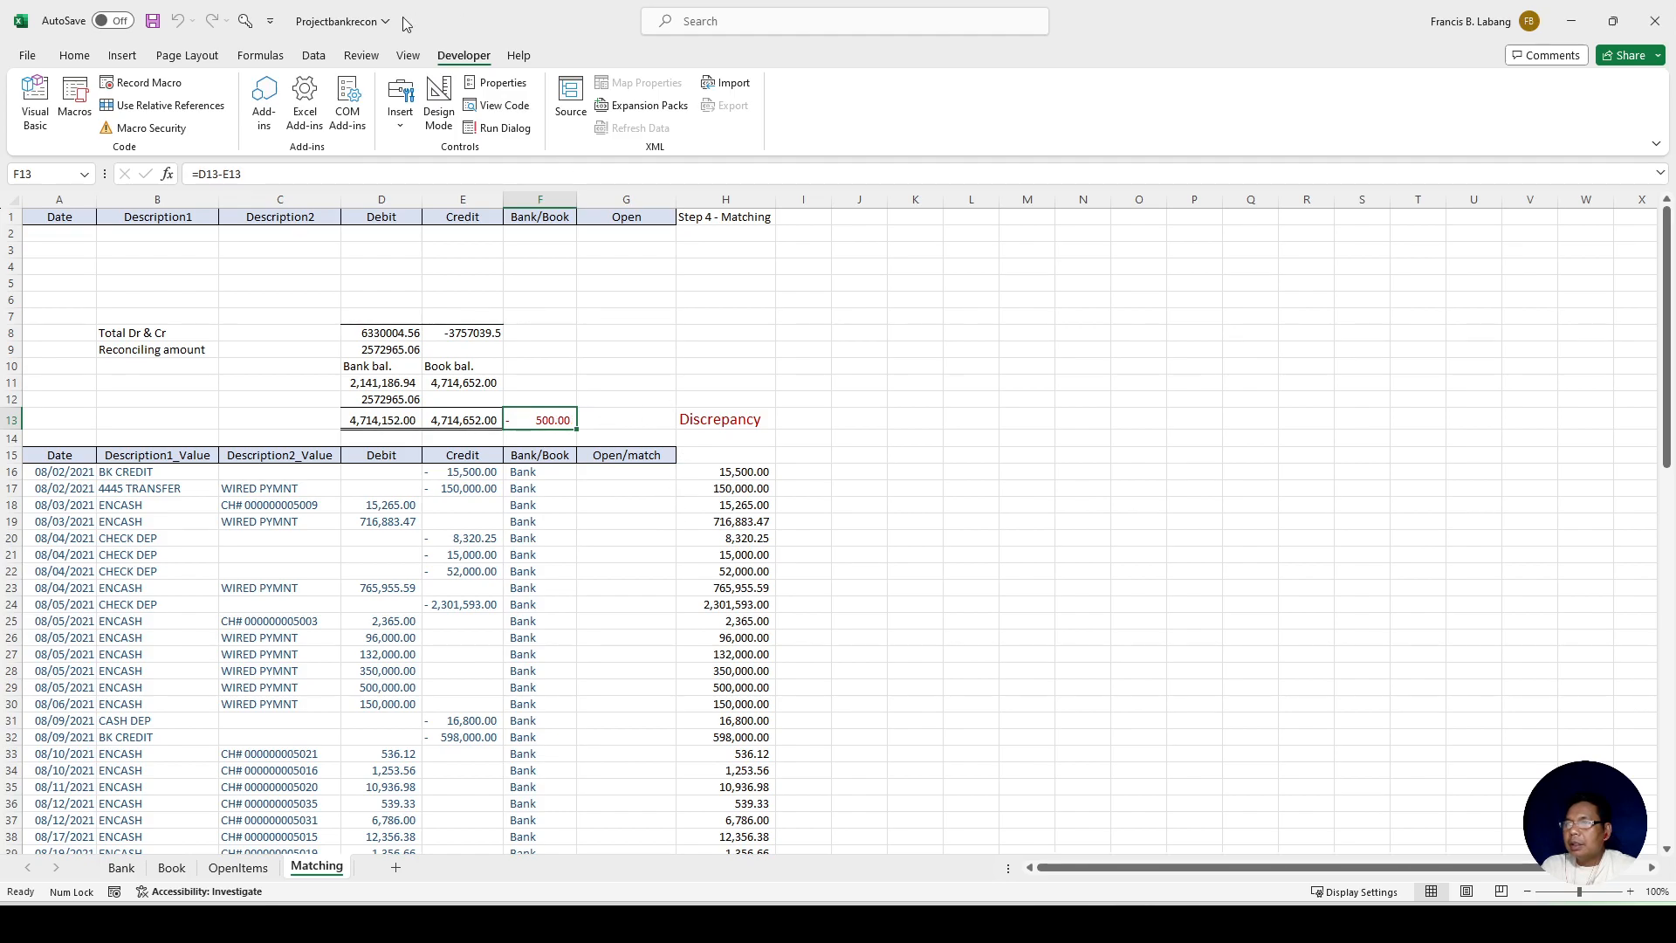
# Step: Run Matching on the consolidated bank and book transactions with Recon Tools, and close the form
pyautogui.click(245, 21)
pyautogui.moveTo(870, 225); pyautogui.dragTo(1168, 200)
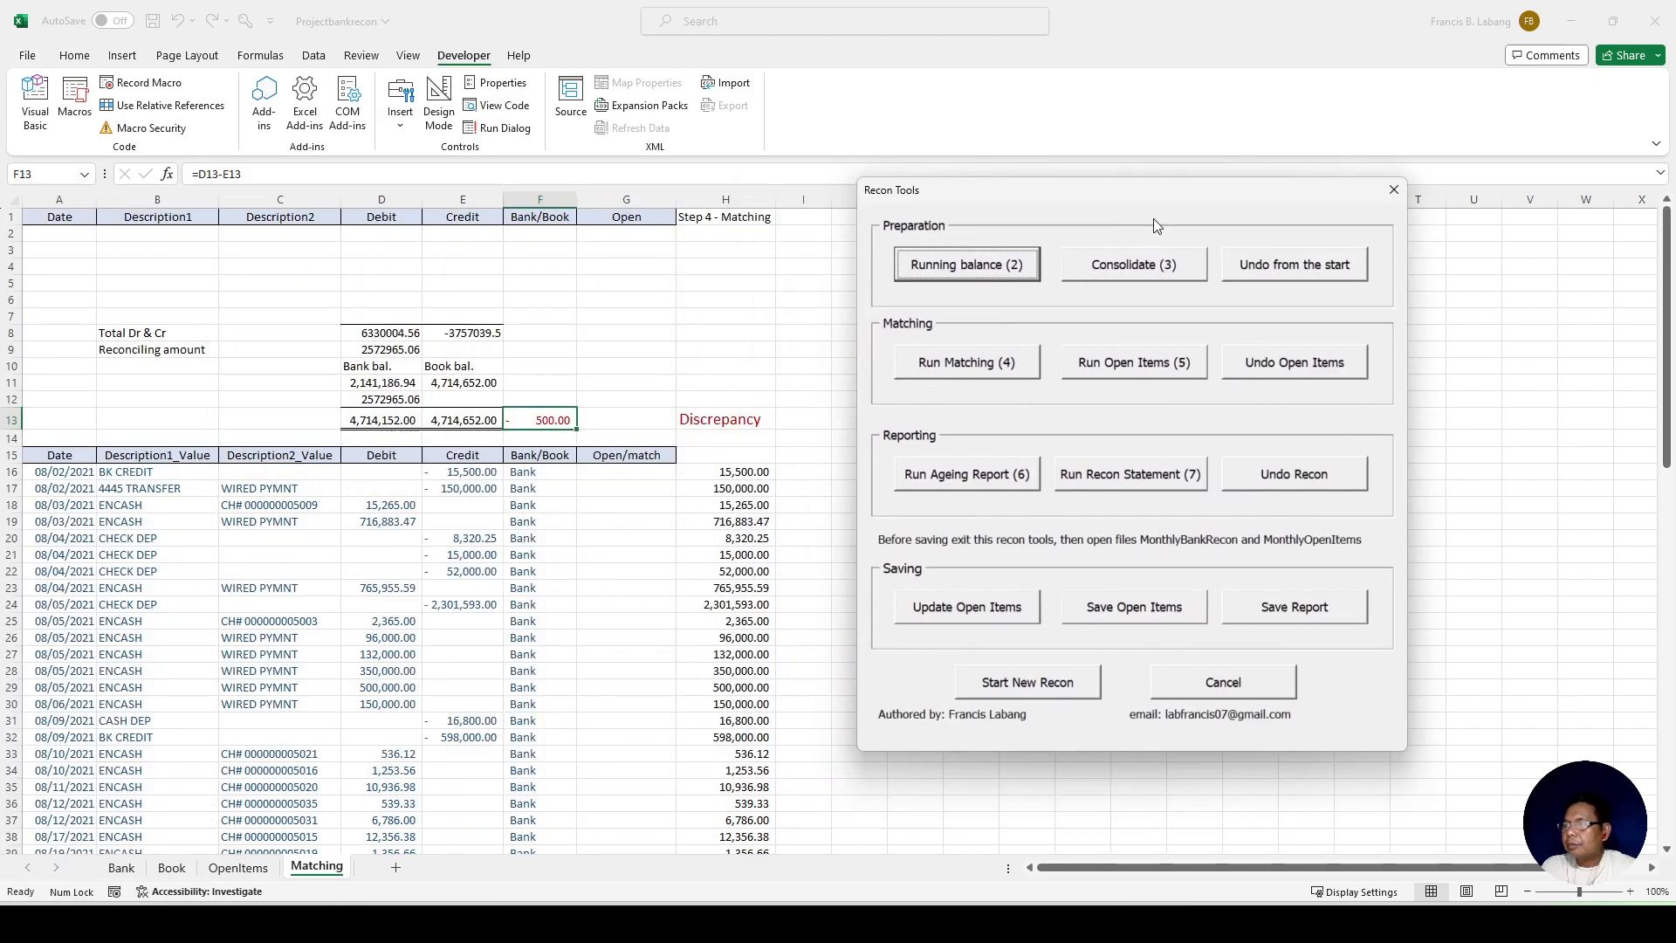
pyautogui.click(976, 369)
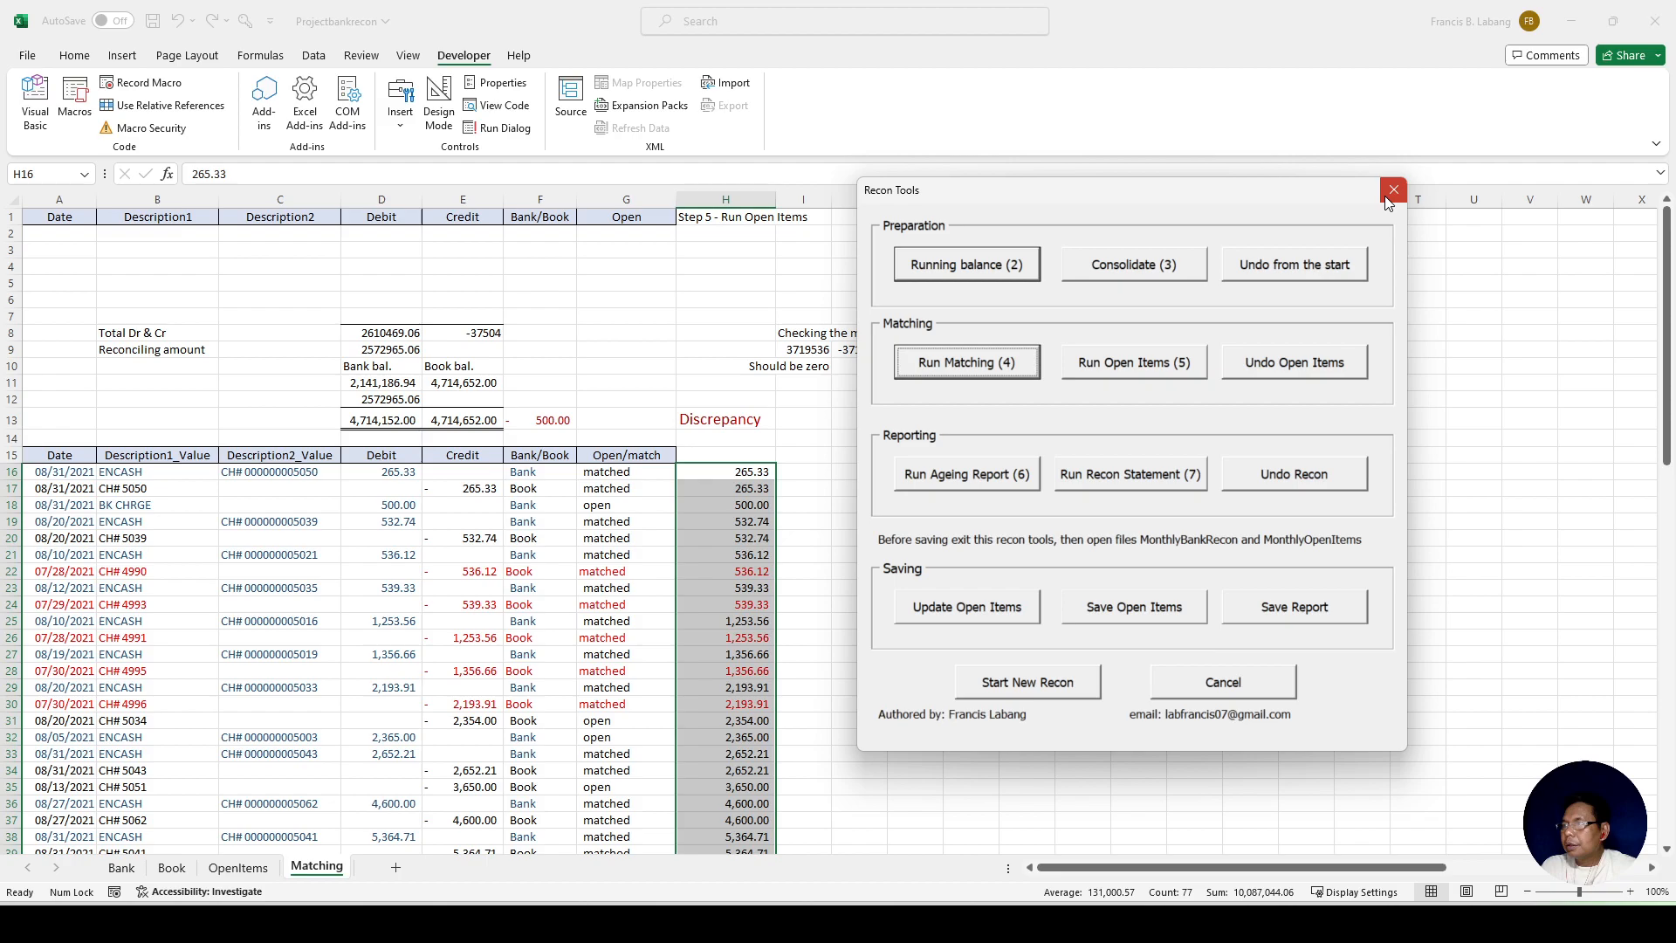
pyautogui.click(1393, 189)
# Step: Mark the open 31,500.00 bank and book entries in G65 and G68 of the Matching sheet as matched, and check the totals
pyautogui.click(686, 604)
pyautogui.scroll(-18, 591, 620)
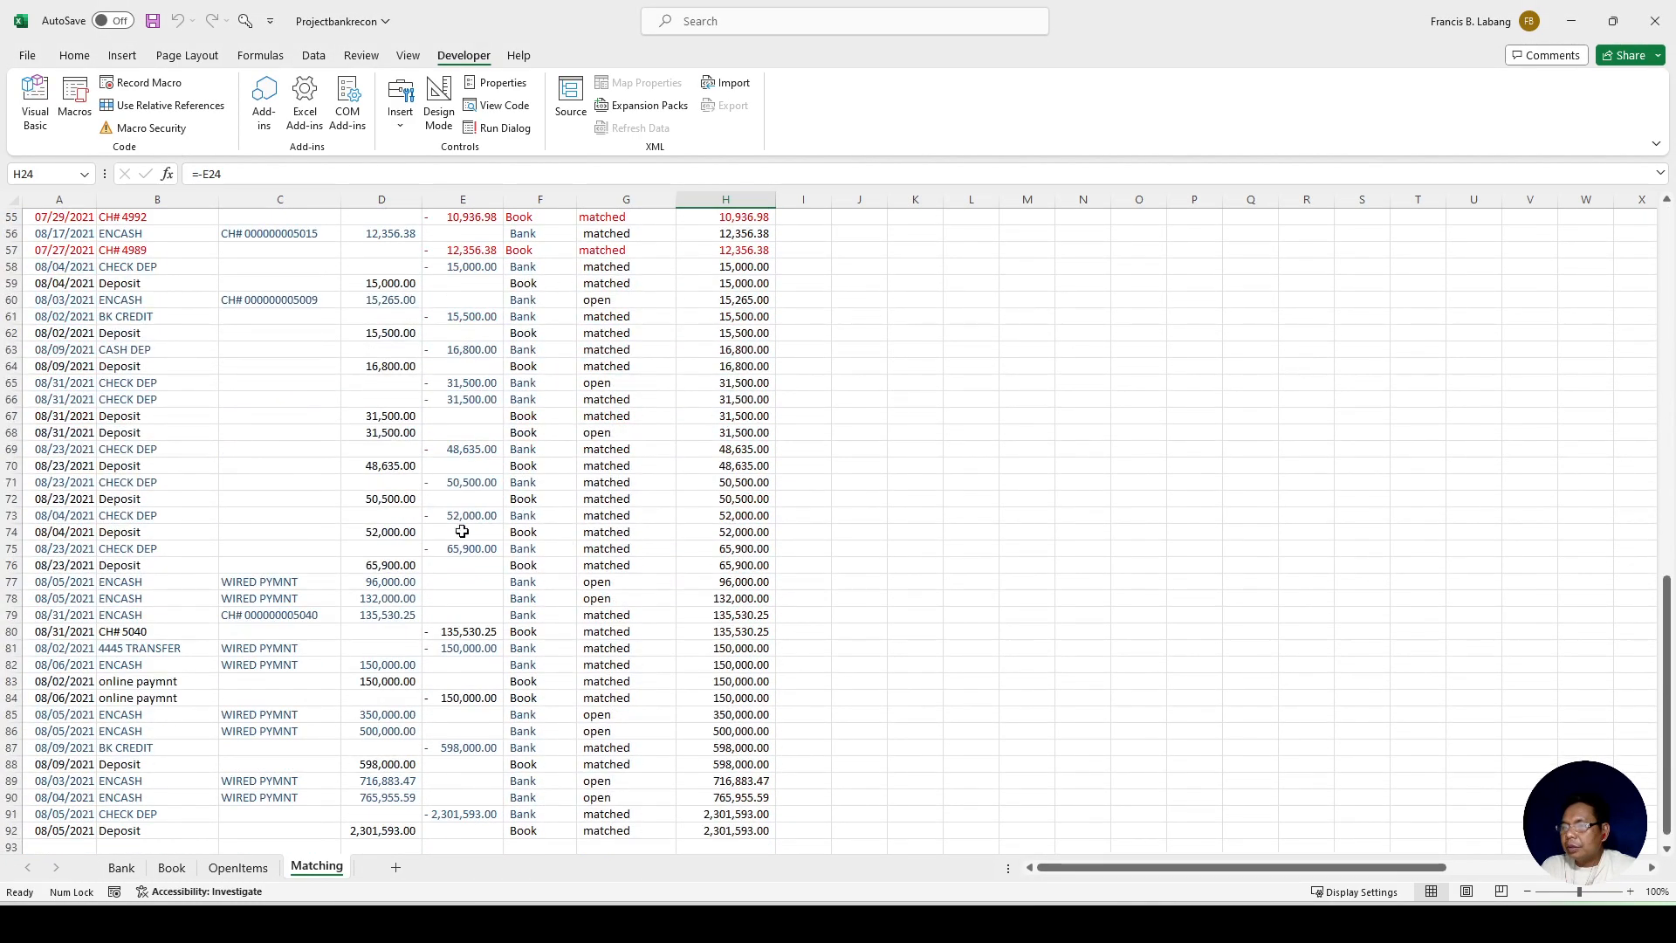
pyautogui.scroll(3, 444, 672)
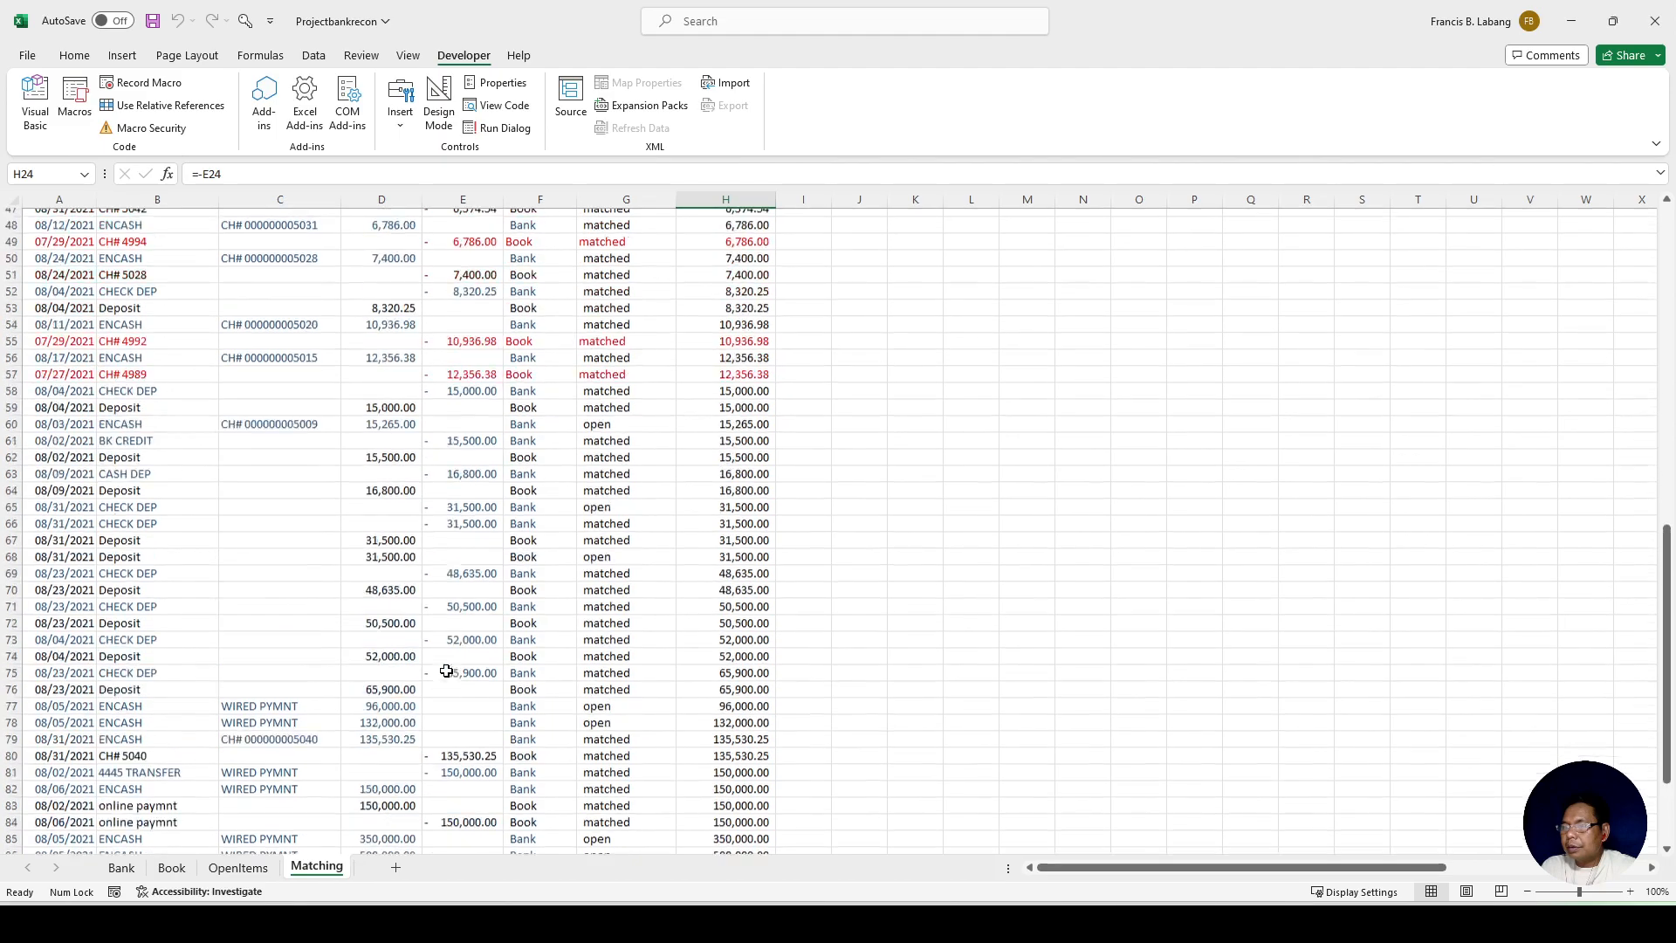
pyautogui.click(611, 540)
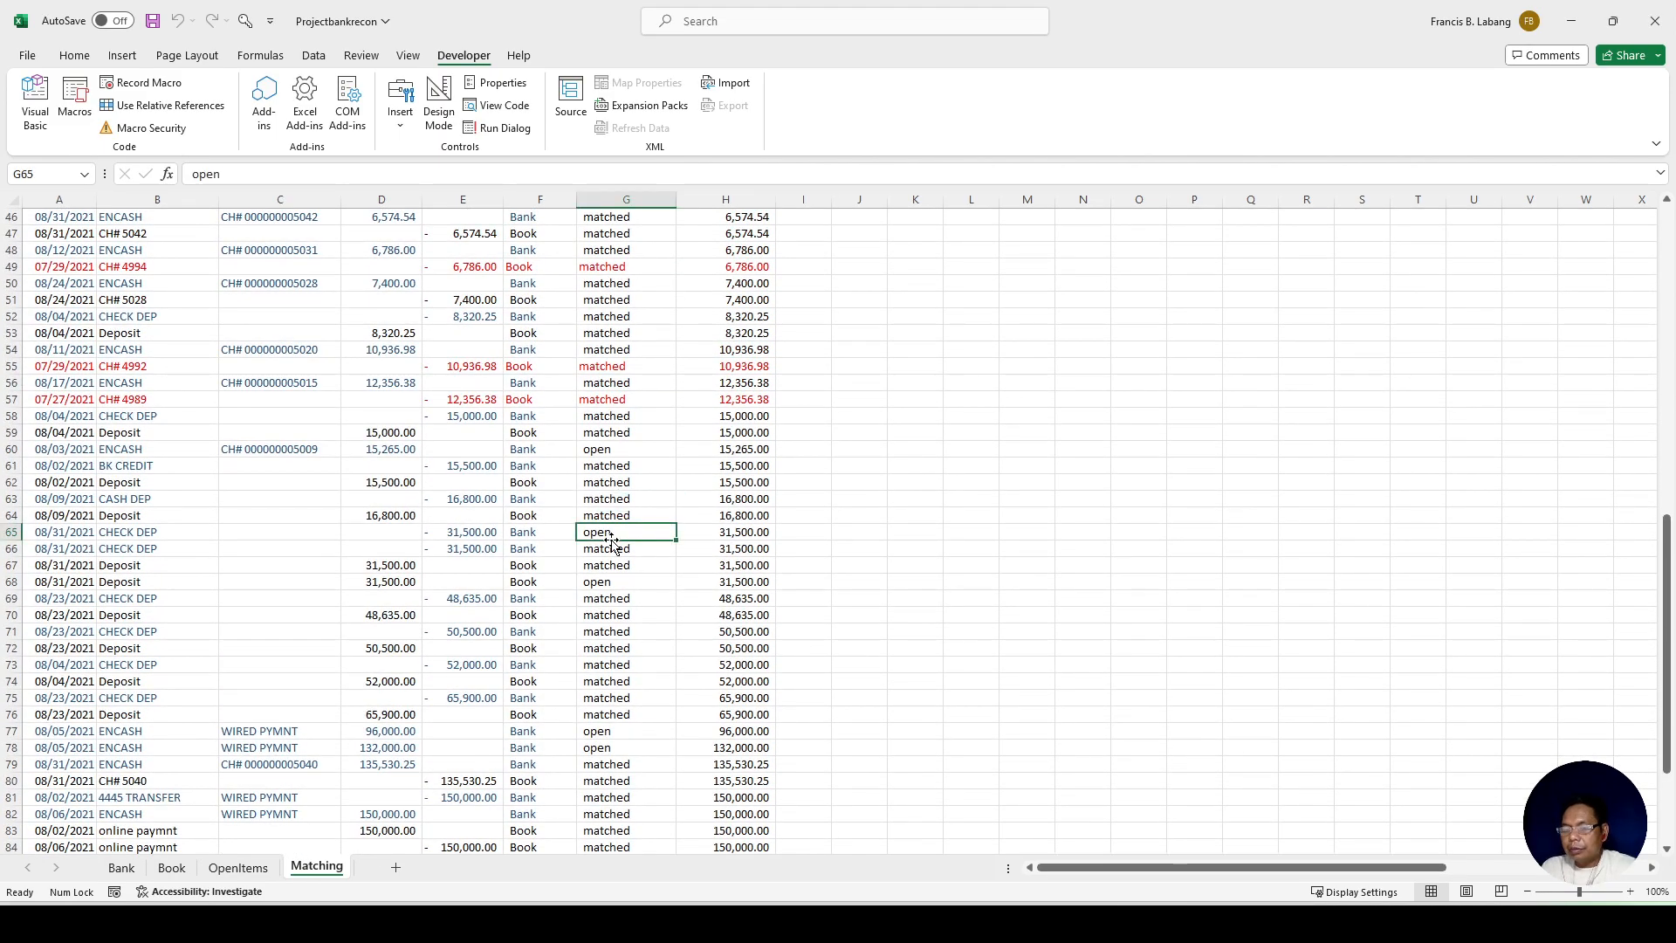
pyautogui.write('matched')
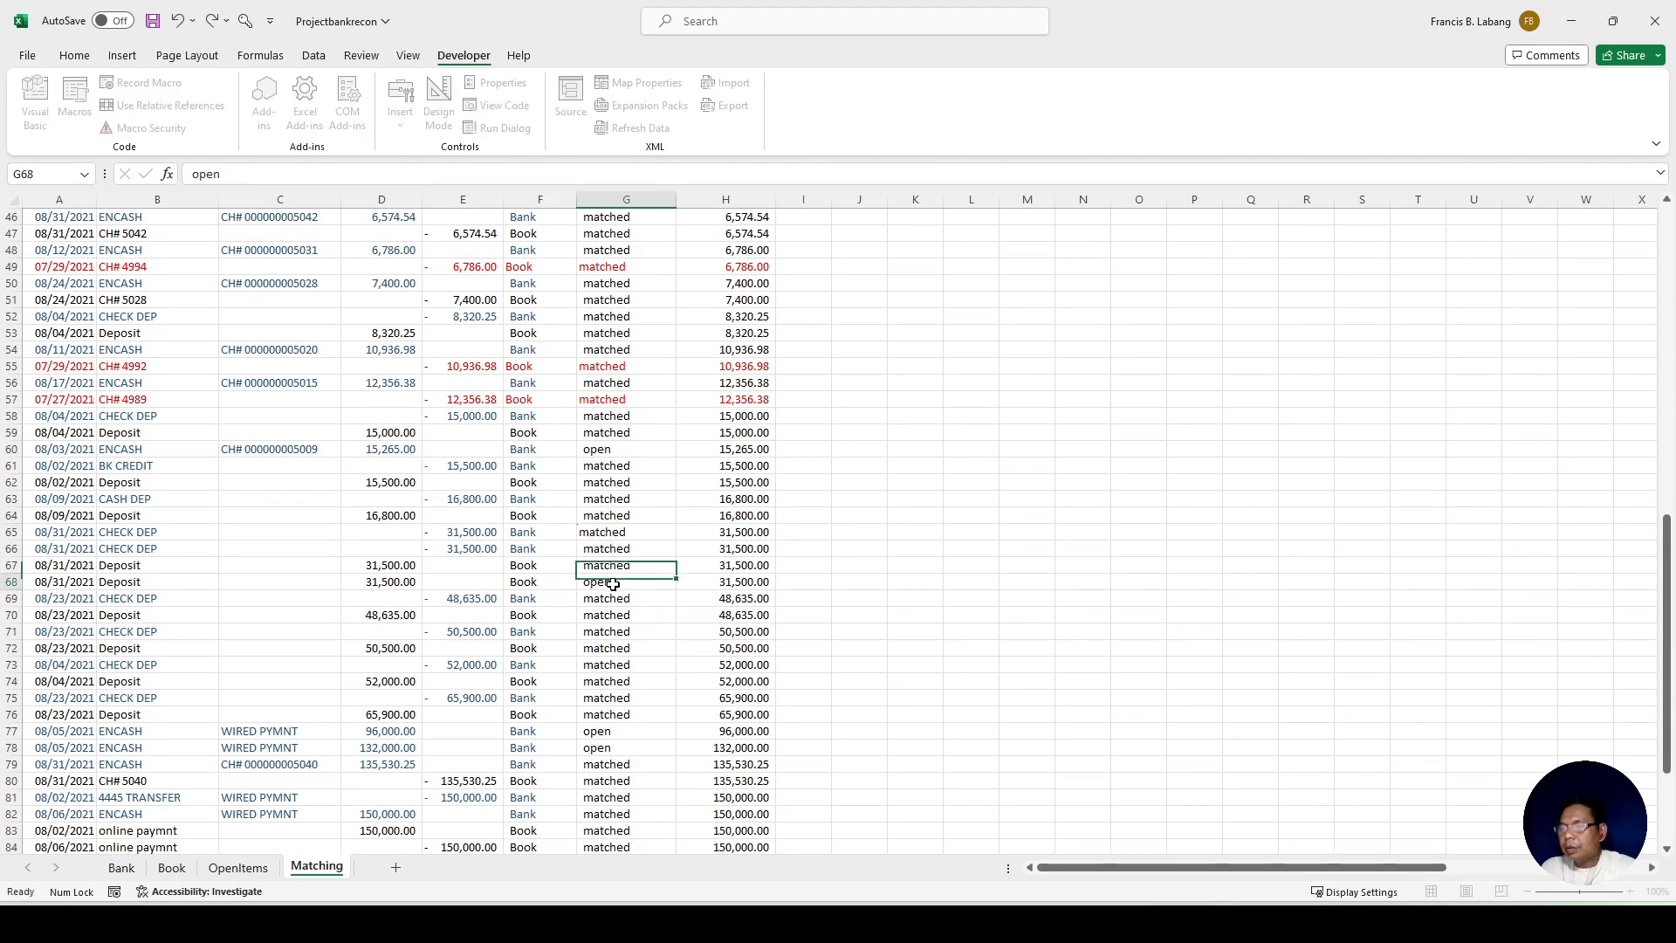
pyautogui.click(690, 612)
pyautogui.scroll(14, 690, 611)
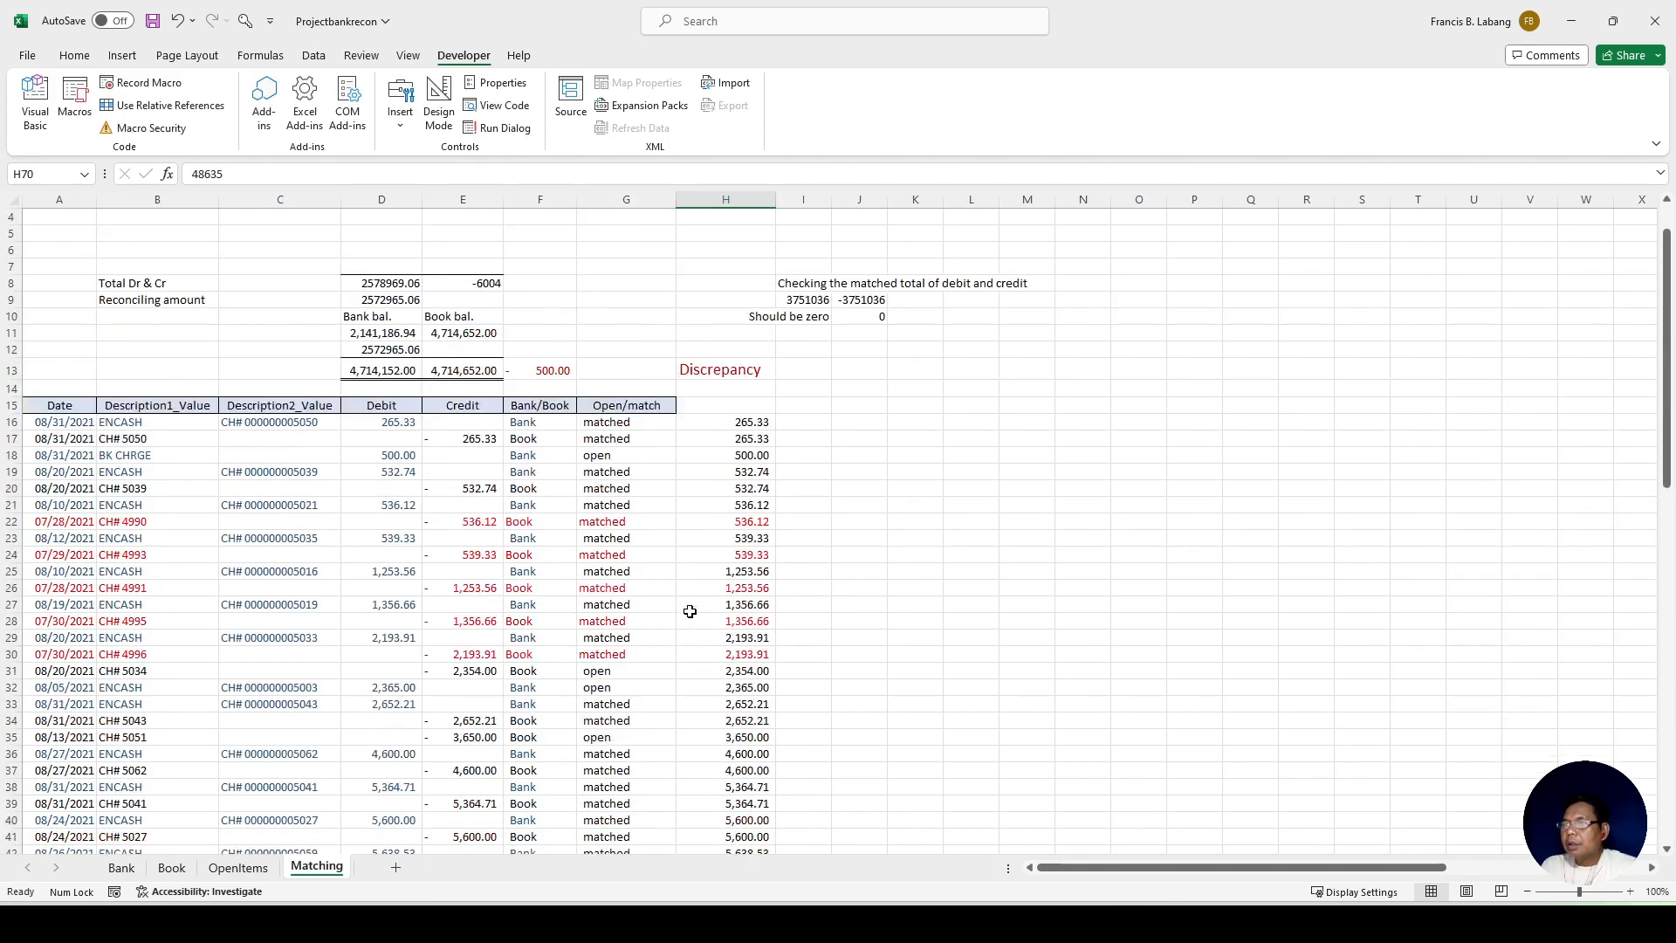
pyautogui.scroll(1, 690, 611)
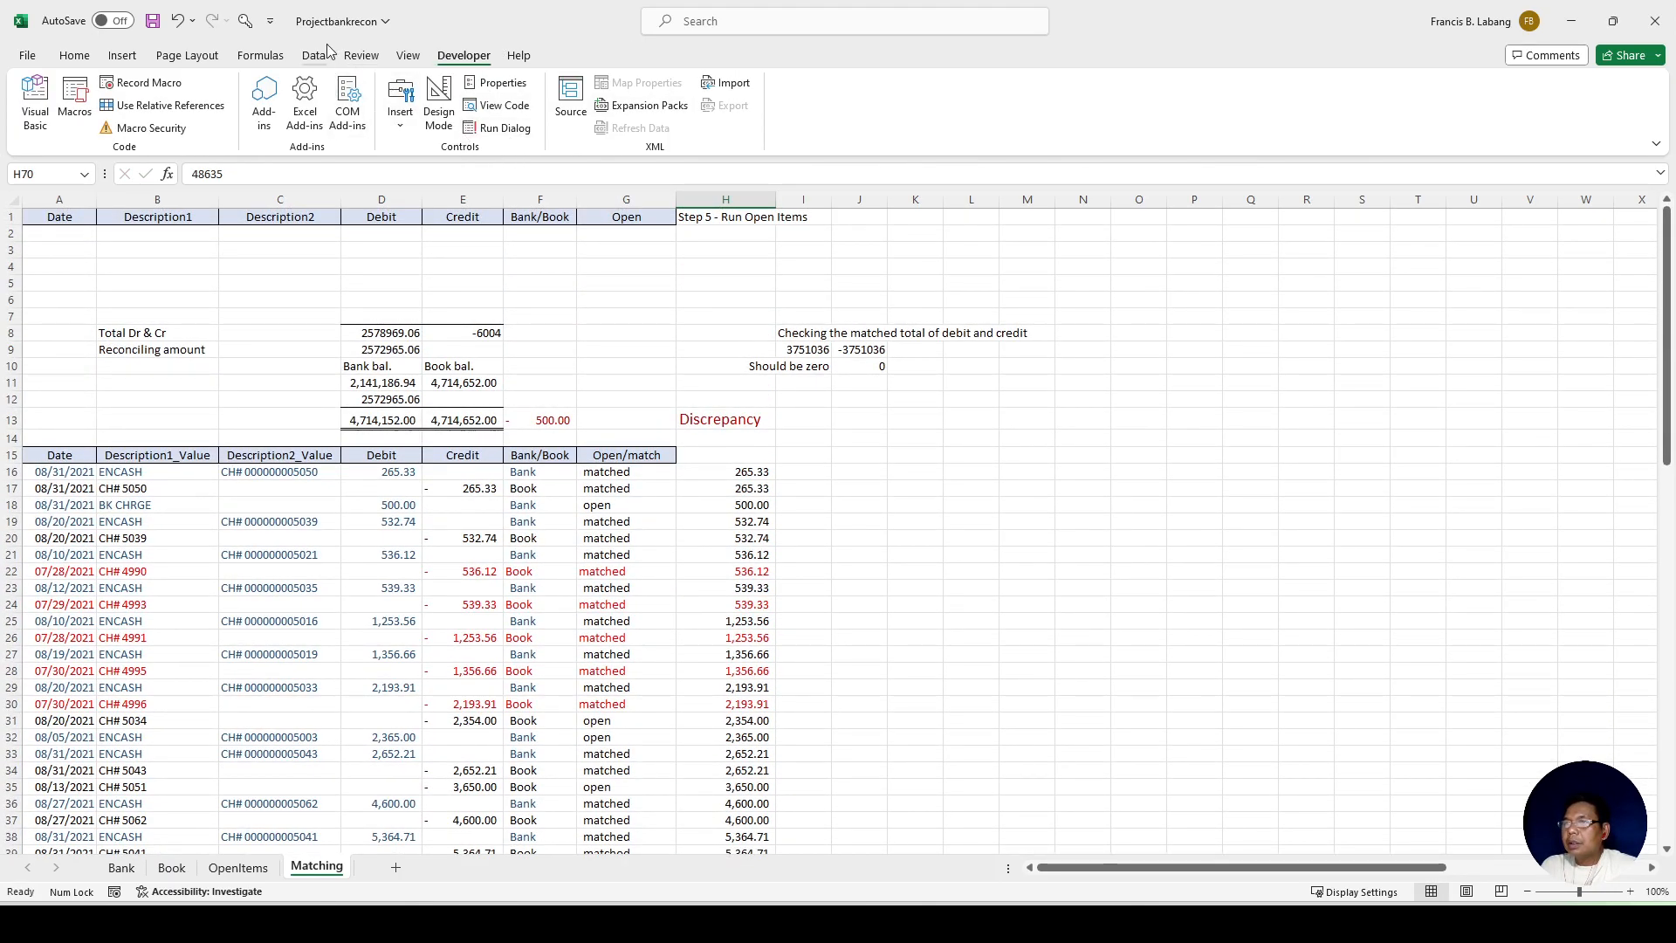
# Step: Run Open Items and the Ageing Report from Recon Tools, and close the form
pyautogui.click(246, 24)
pyautogui.moveTo(2, 261); pyautogui.dragTo(1237, 270)
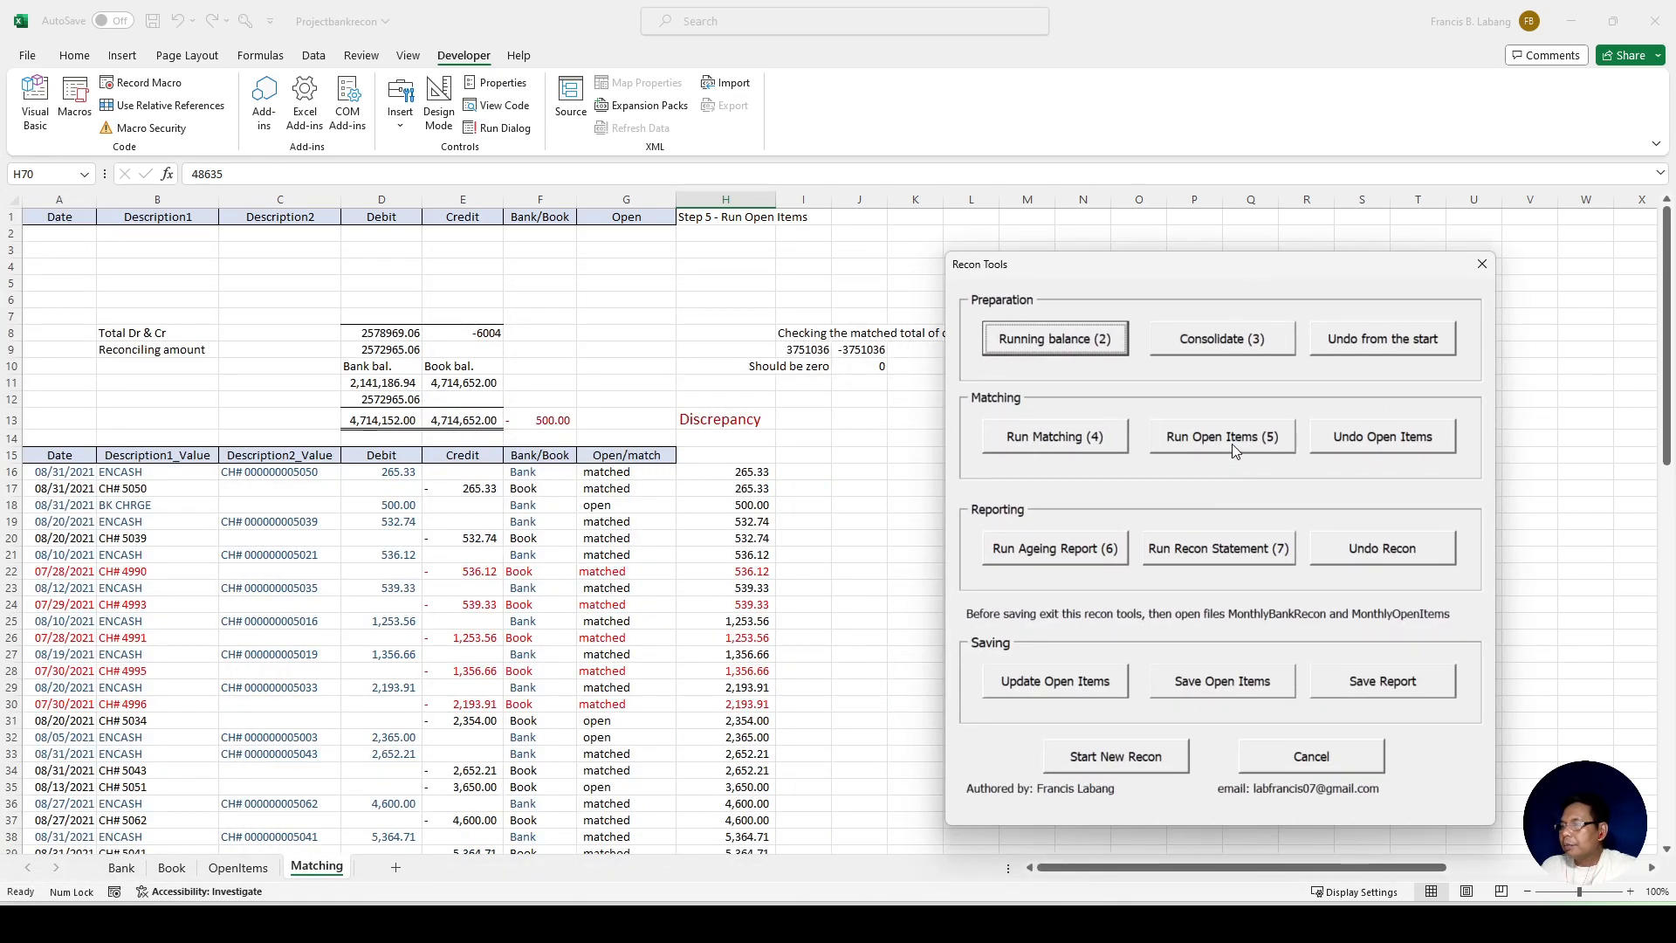
pyautogui.click(1203, 438)
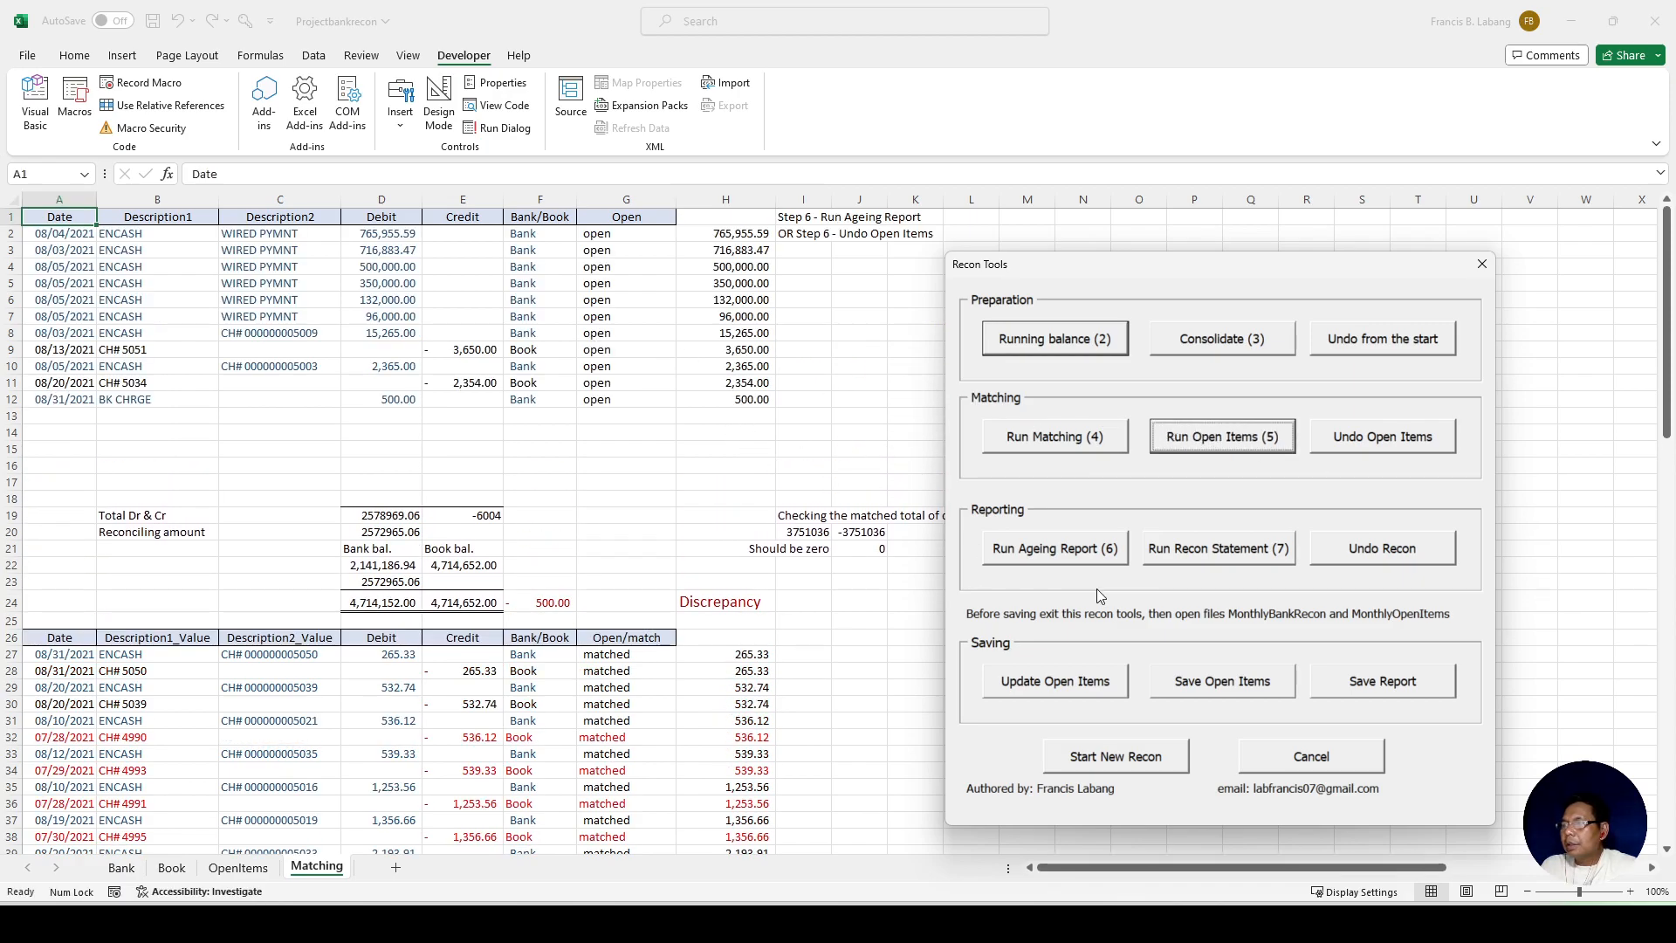
pyautogui.click(1052, 559)
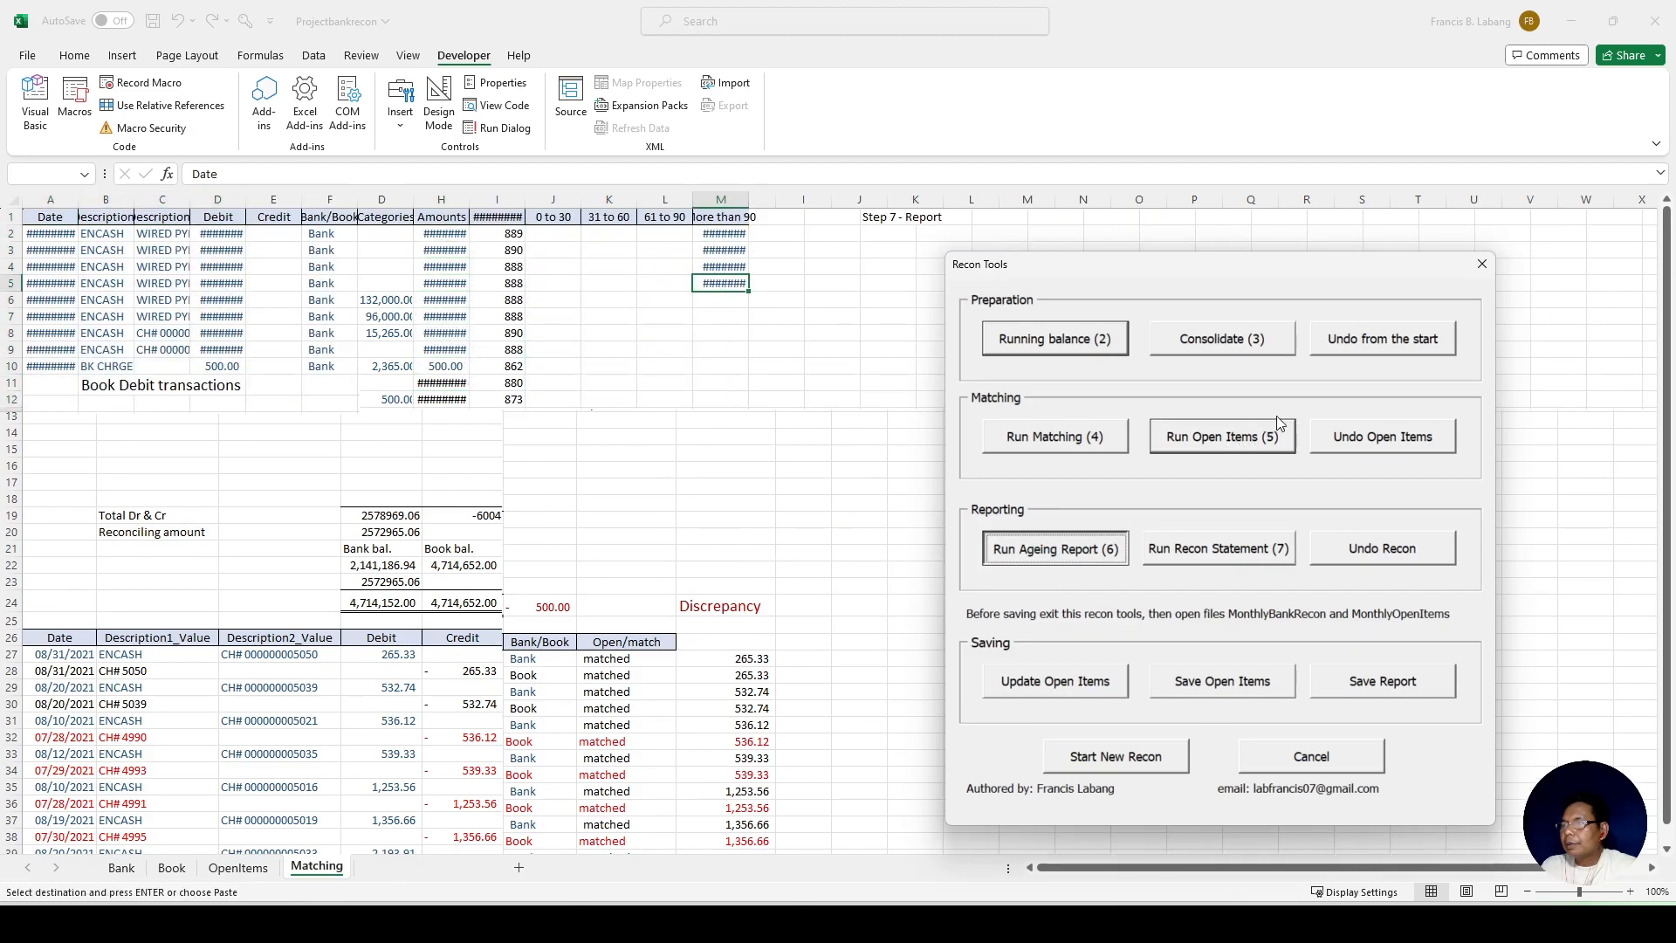
pyautogui.click(1481, 269)
# Step: Set the category in G2 of AcctAgeingReport to Bank Debit Memo/EFT, and autofit the Categories column
pyautogui.click(525, 238)
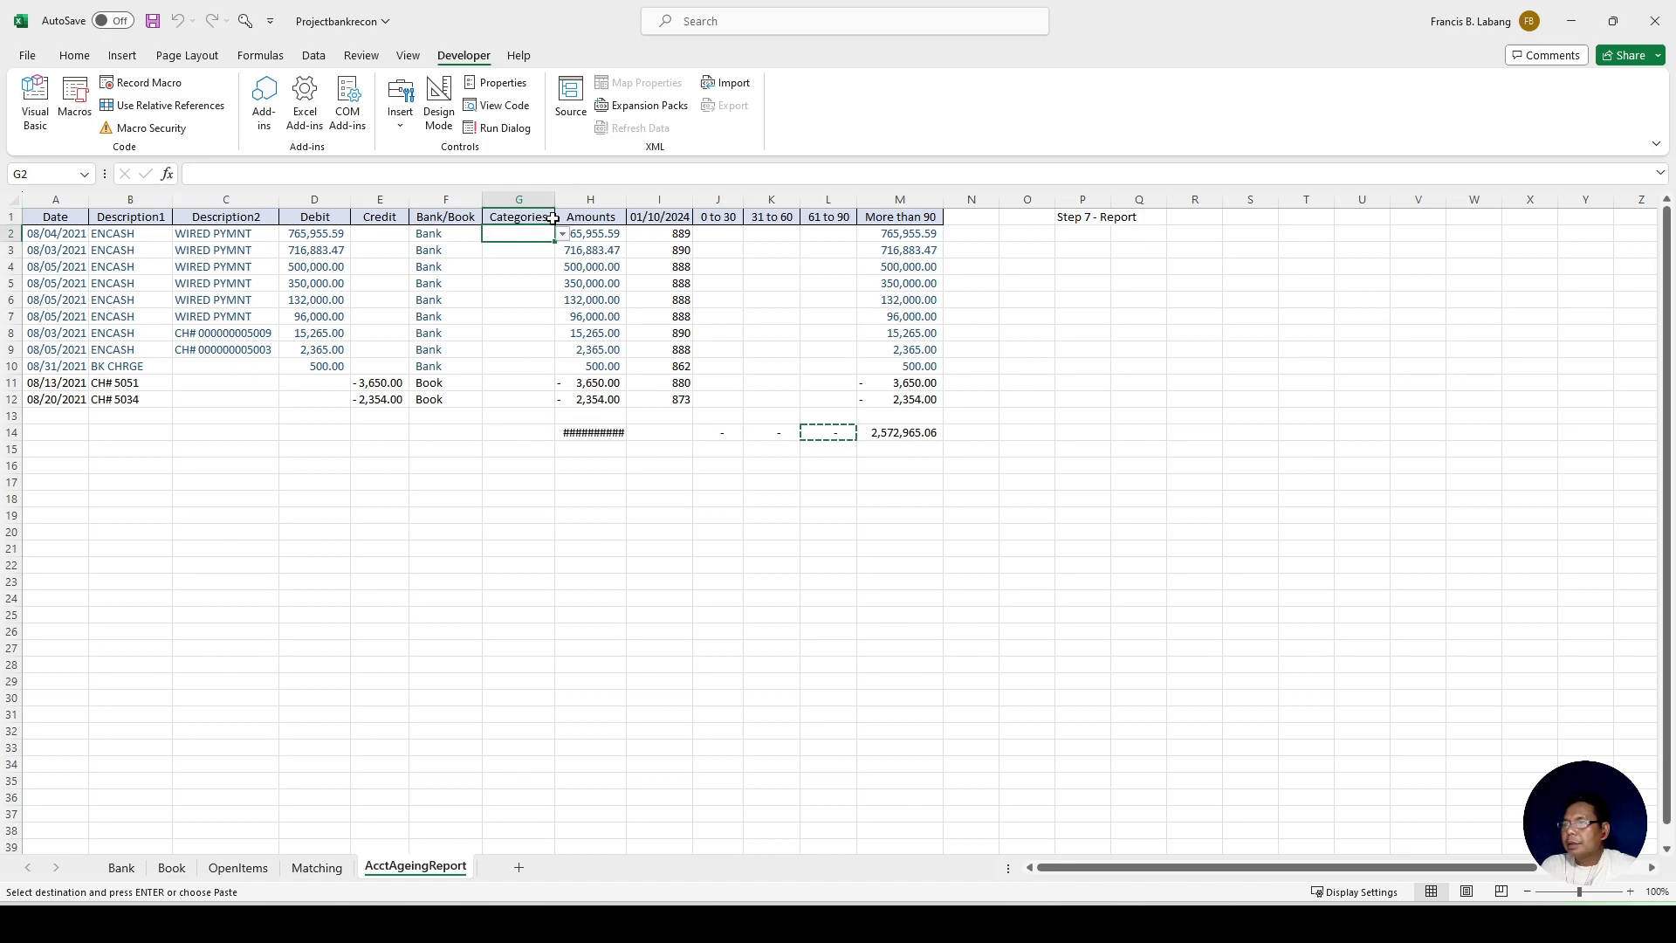
pyautogui.click(562, 236)
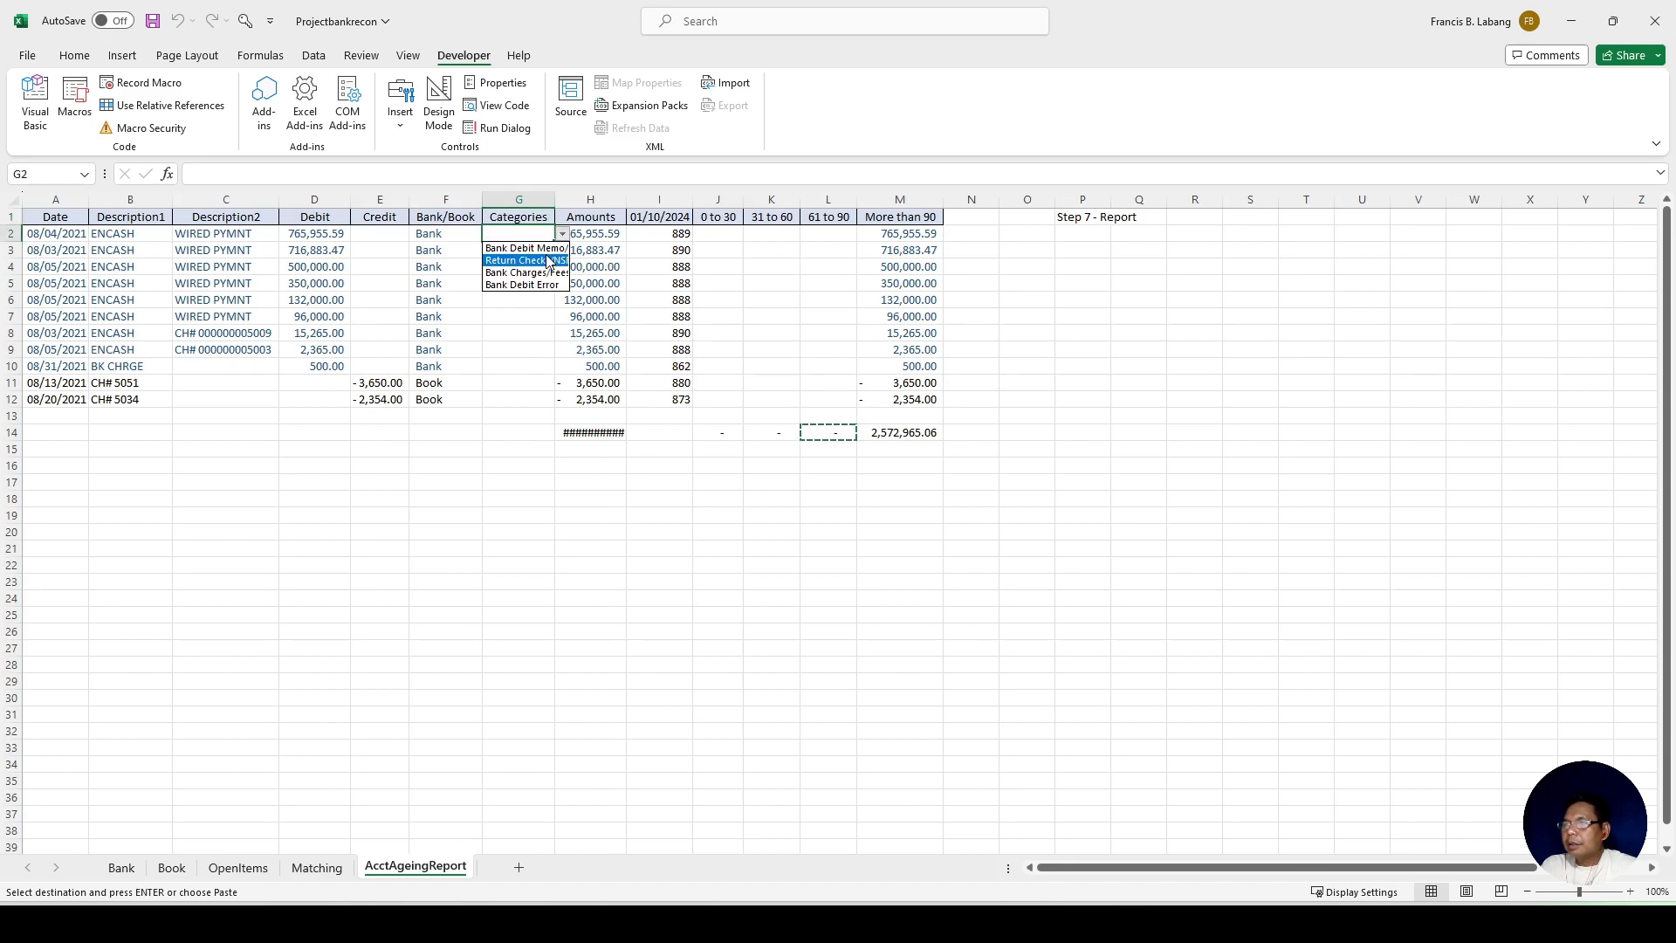
pyautogui.click(524, 248)
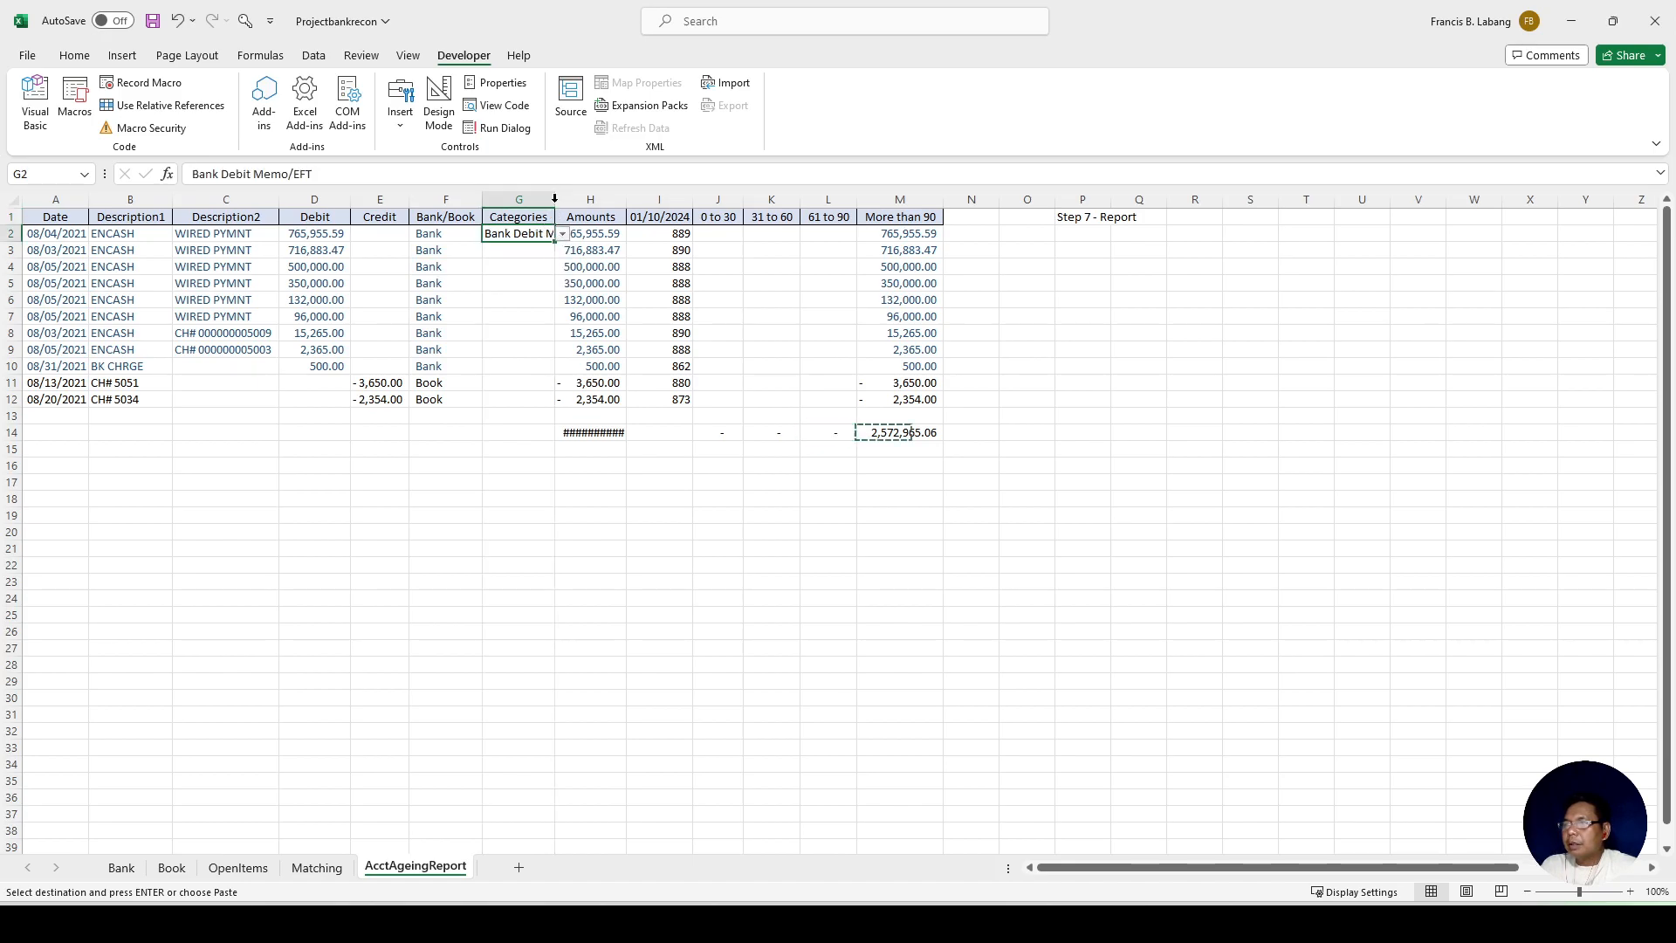
pyautogui.doubleClick(554, 206)
# Step: Fill the Bank Debit Memo/EFT category down from G2 through G7 for the wired payment rows
pyautogui.click(550, 249)
pyautogui.hotkey('ctrl', 'd')
pyautogui.click(584, 268)
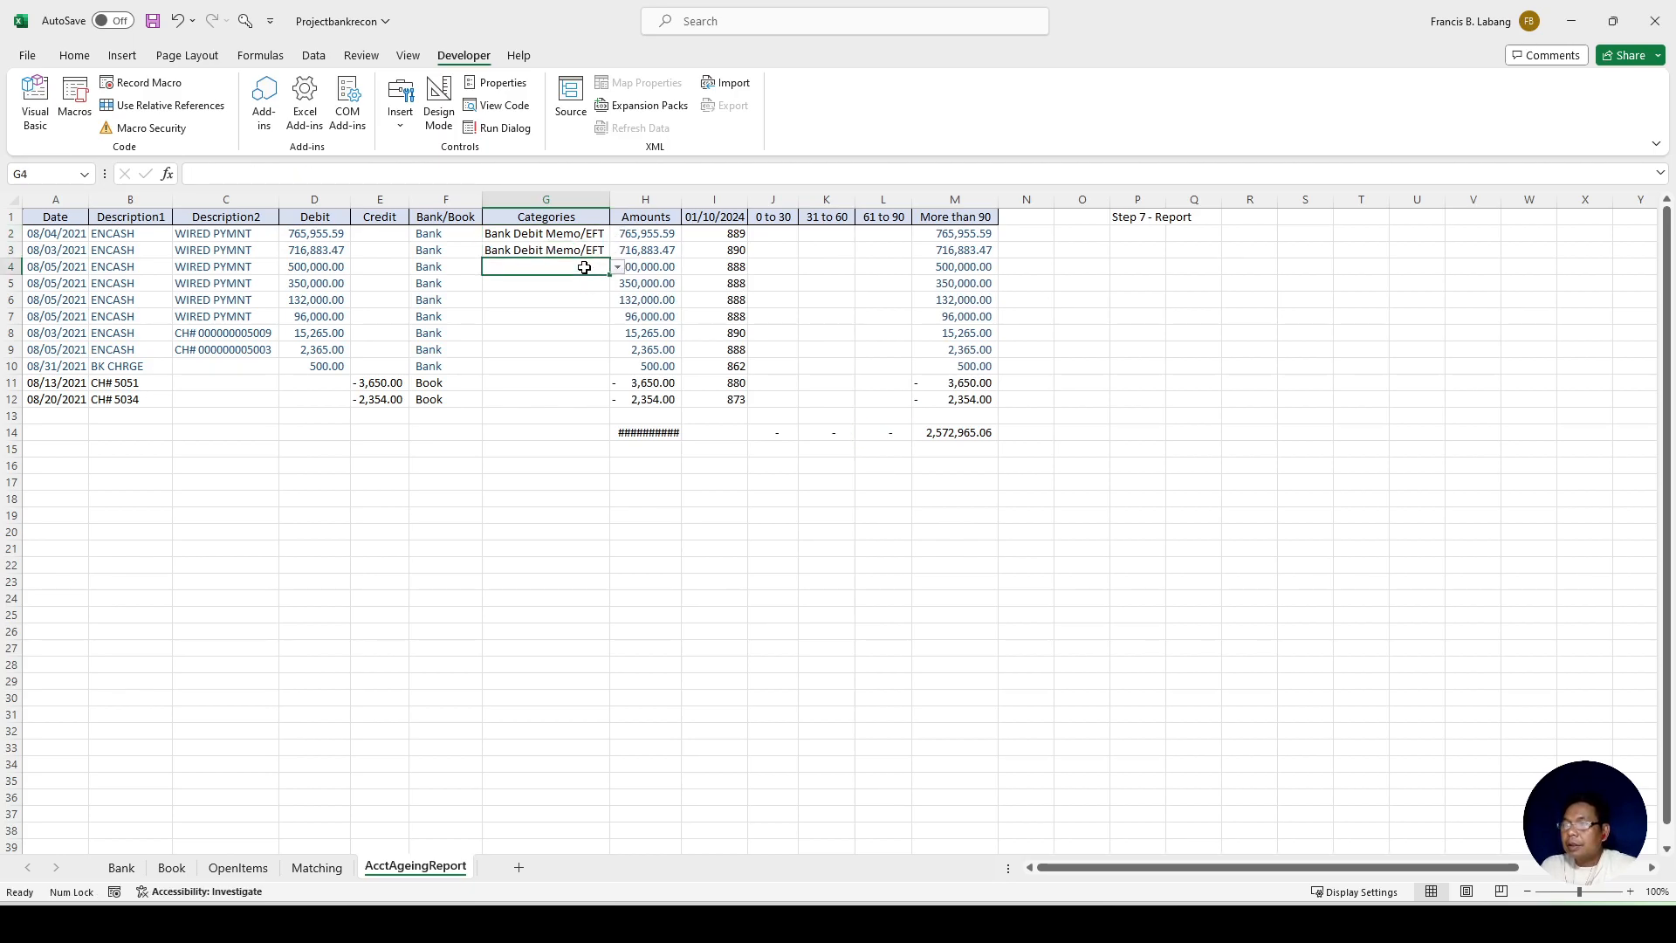
pyautogui.click(565, 324)
pyautogui.moveTo(568, 269); pyautogui.dragTo(568, 317)
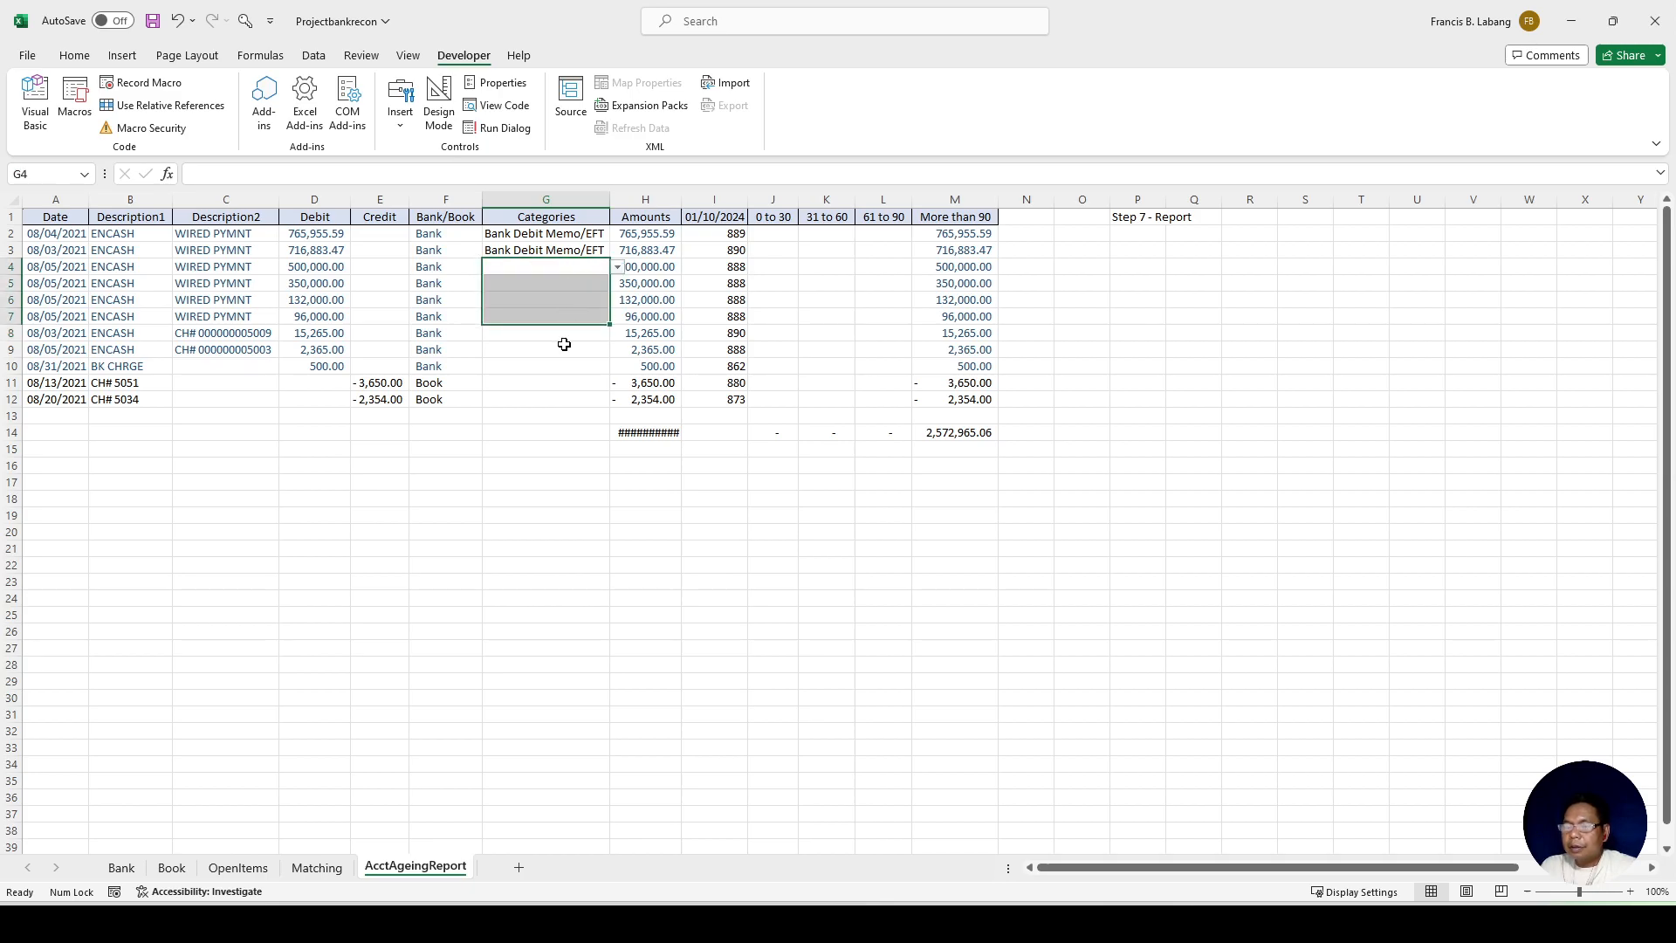
pyautogui.moveTo(571, 251); pyautogui.dragTo(568, 310)
pyautogui.hotkey('ctrl', 'd')
pyautogui.click(549, 337)
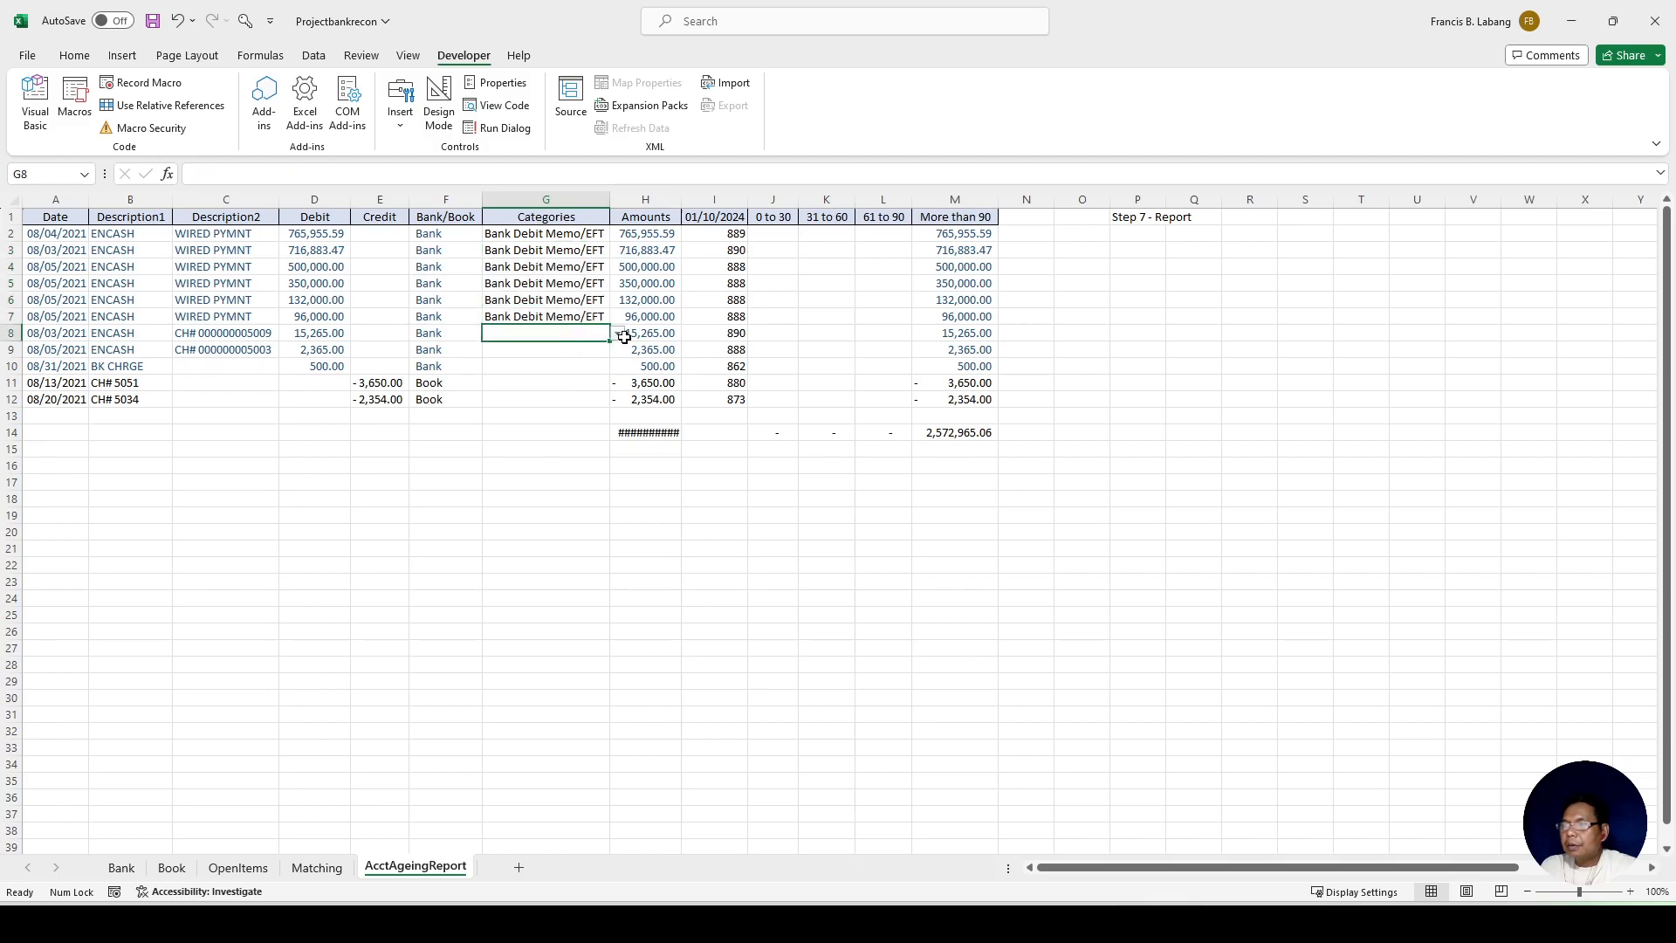
# Step: Set the category of the two check encashment rows, G8 and G9 of AcctAgeingReport, to Return Checks/NSF
pyautogui.click(616, 336)
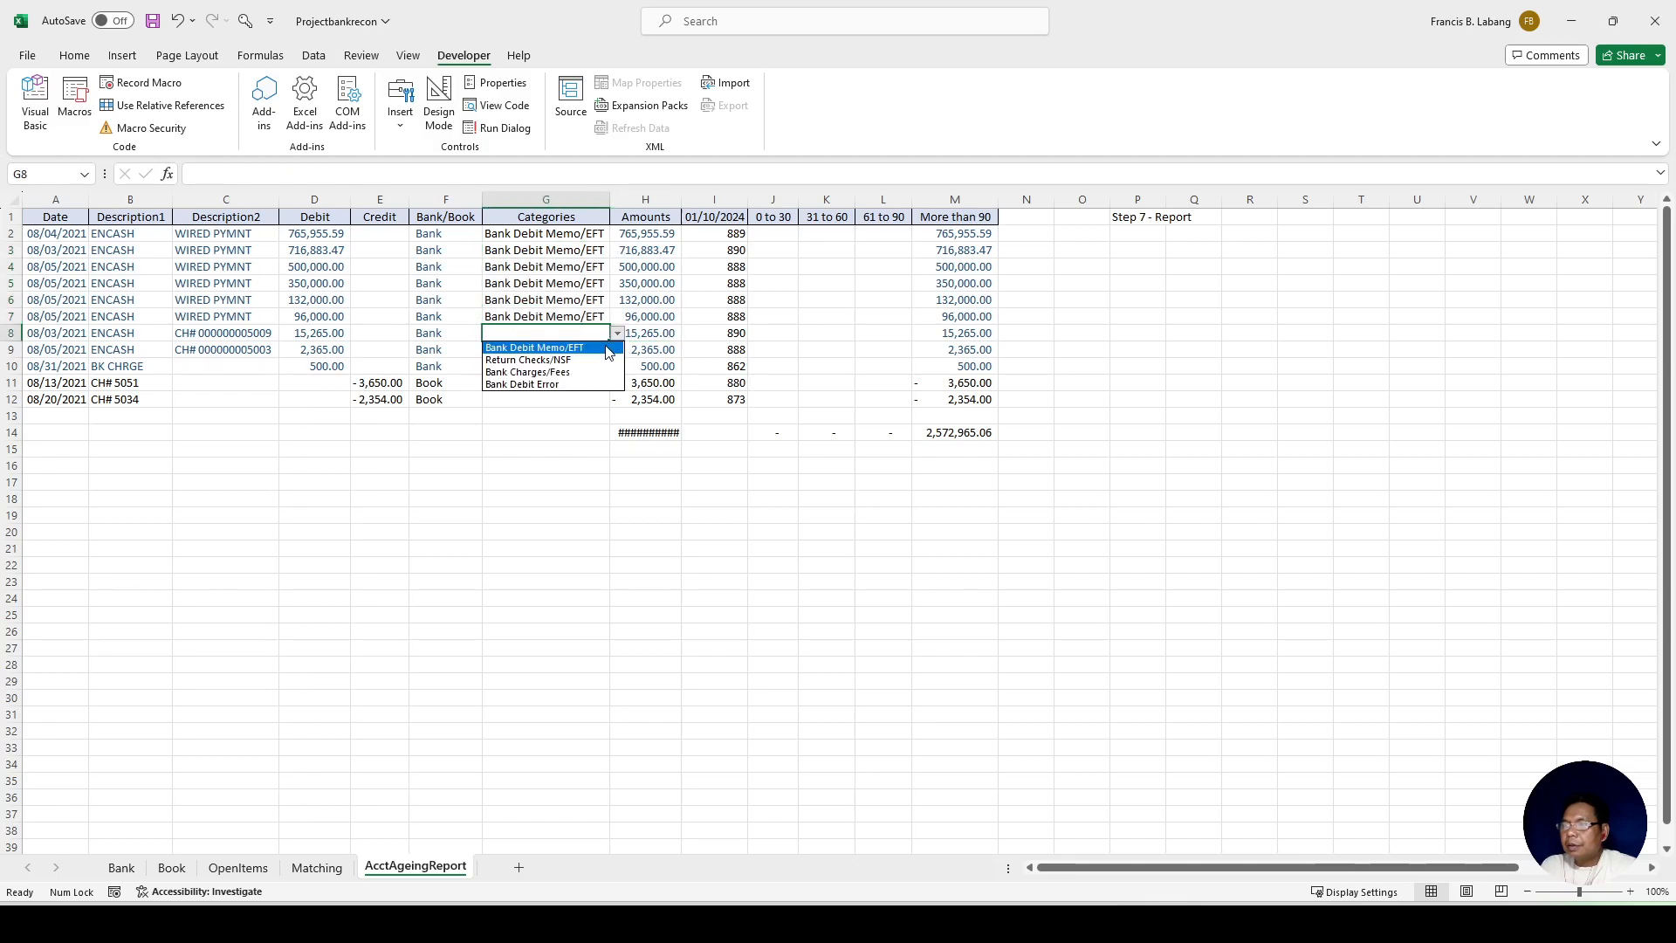
pyautogui.click(591, 360)
pyautogui.click(602, 349)
pyautogui.click(617, 349)
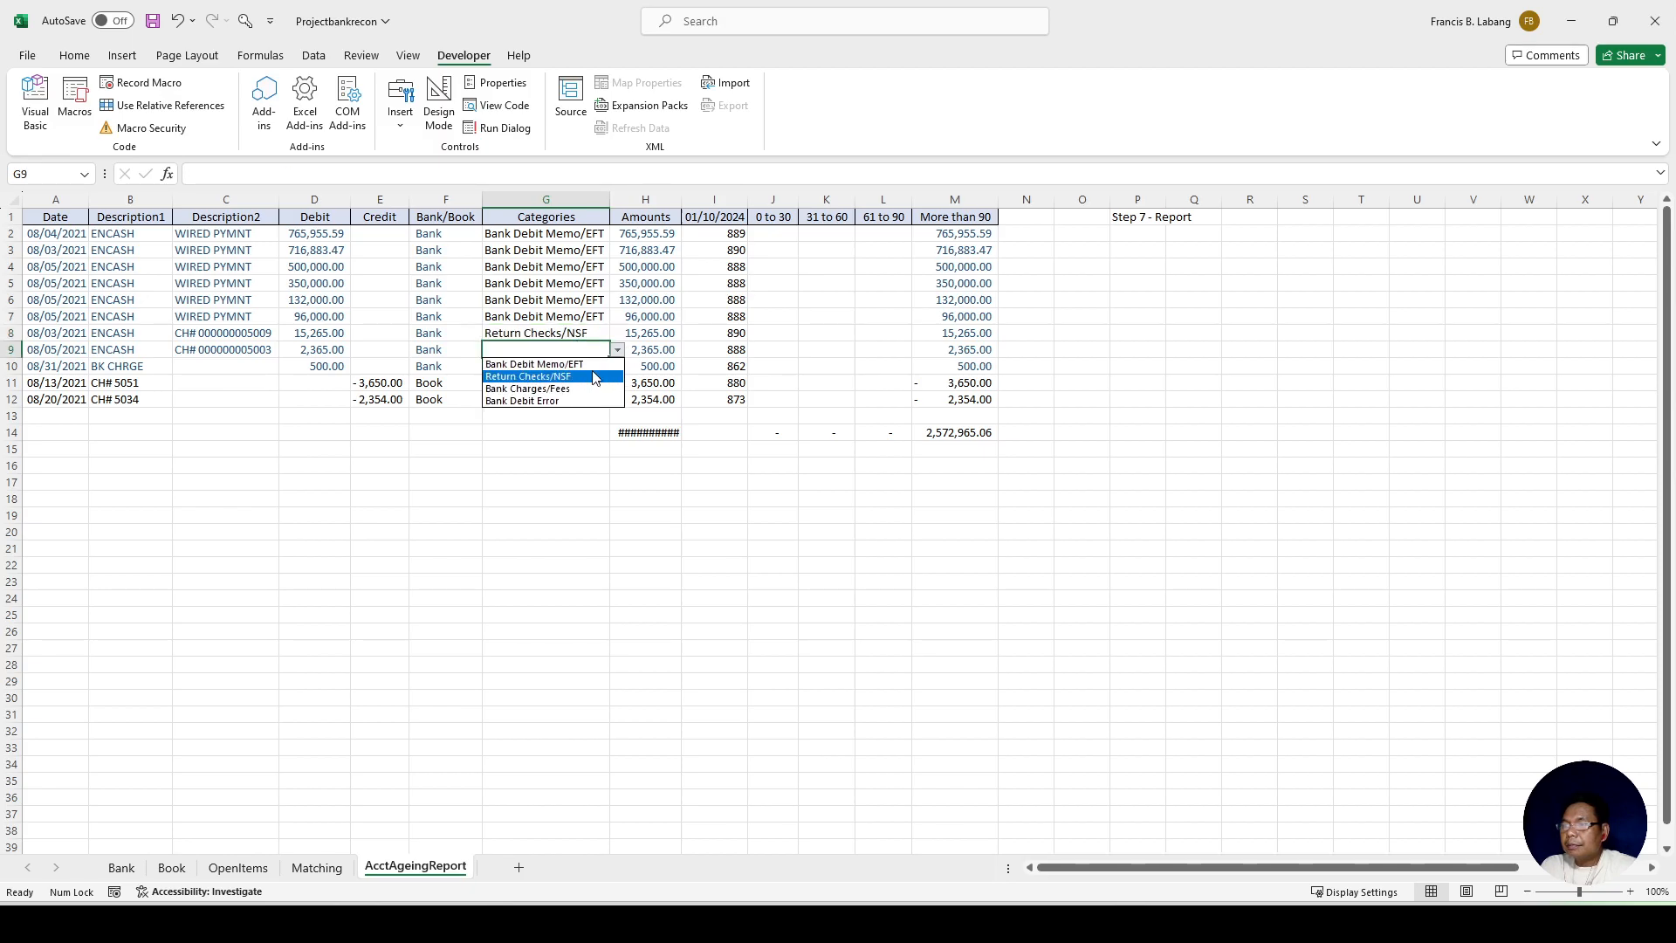
pyautogui.click(558, 376)
# Step: Set the category of the BK CHRGE row in G10 to Bank Charges/Fees
pyautogui.click(559, 370)
pyautogui.click(617, 368)
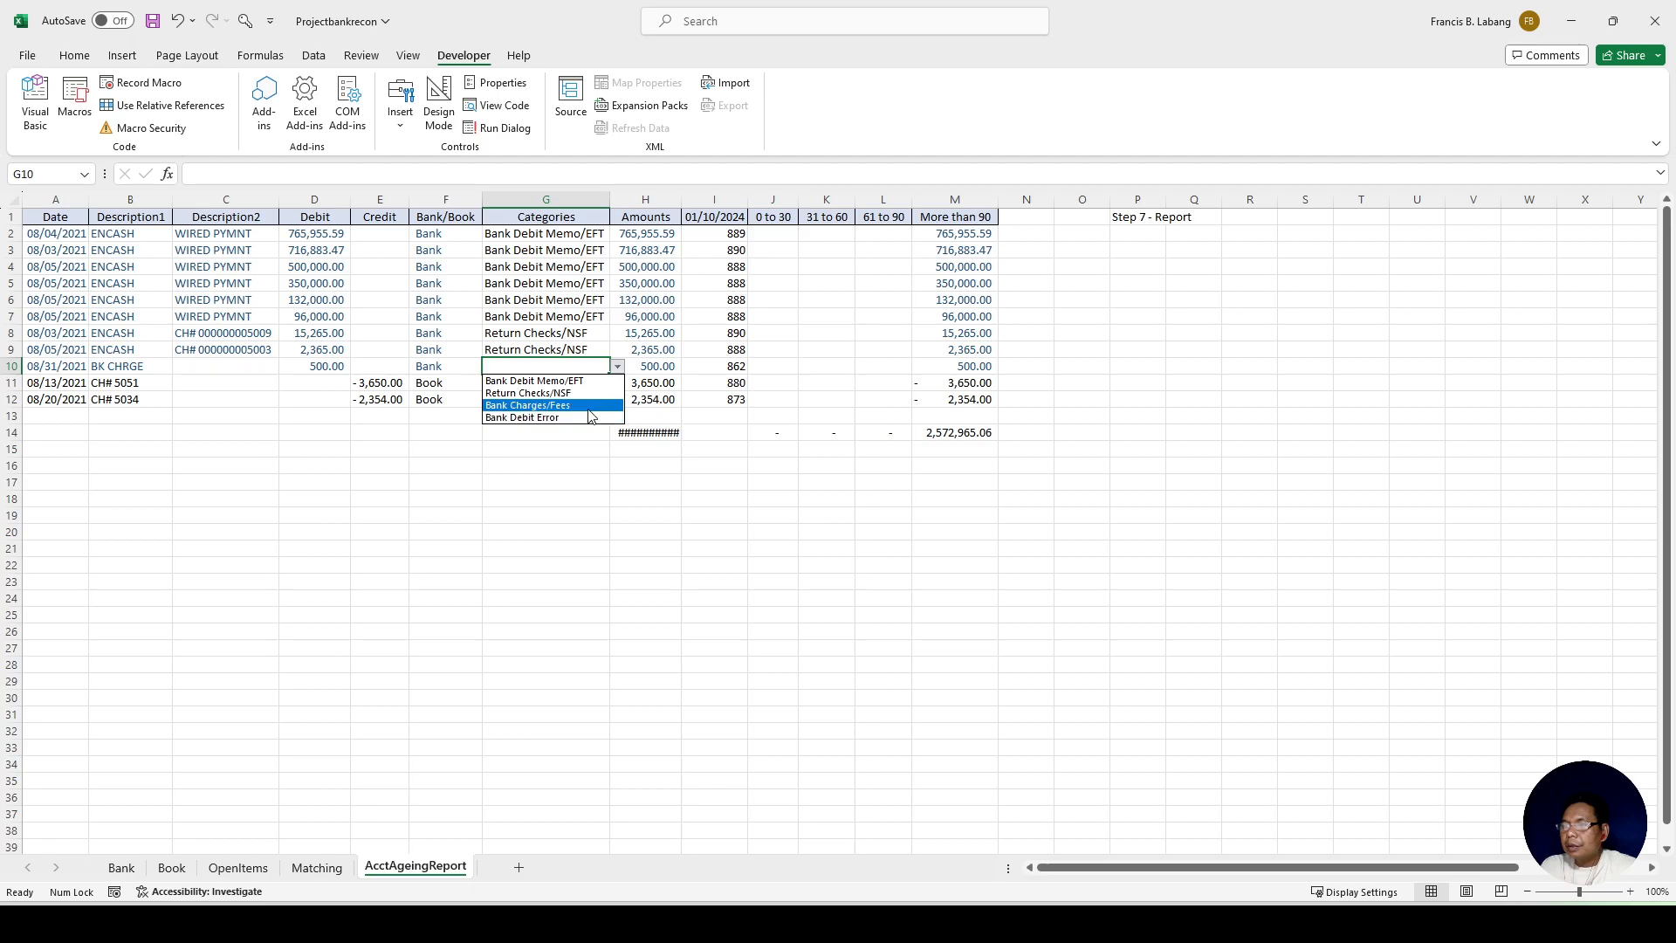
pyautogui.click(581, 405)
# Step: Set the category of the two book check rows, G11 and G12, to Outstanding Checks
pyautogui.click(580, 384)
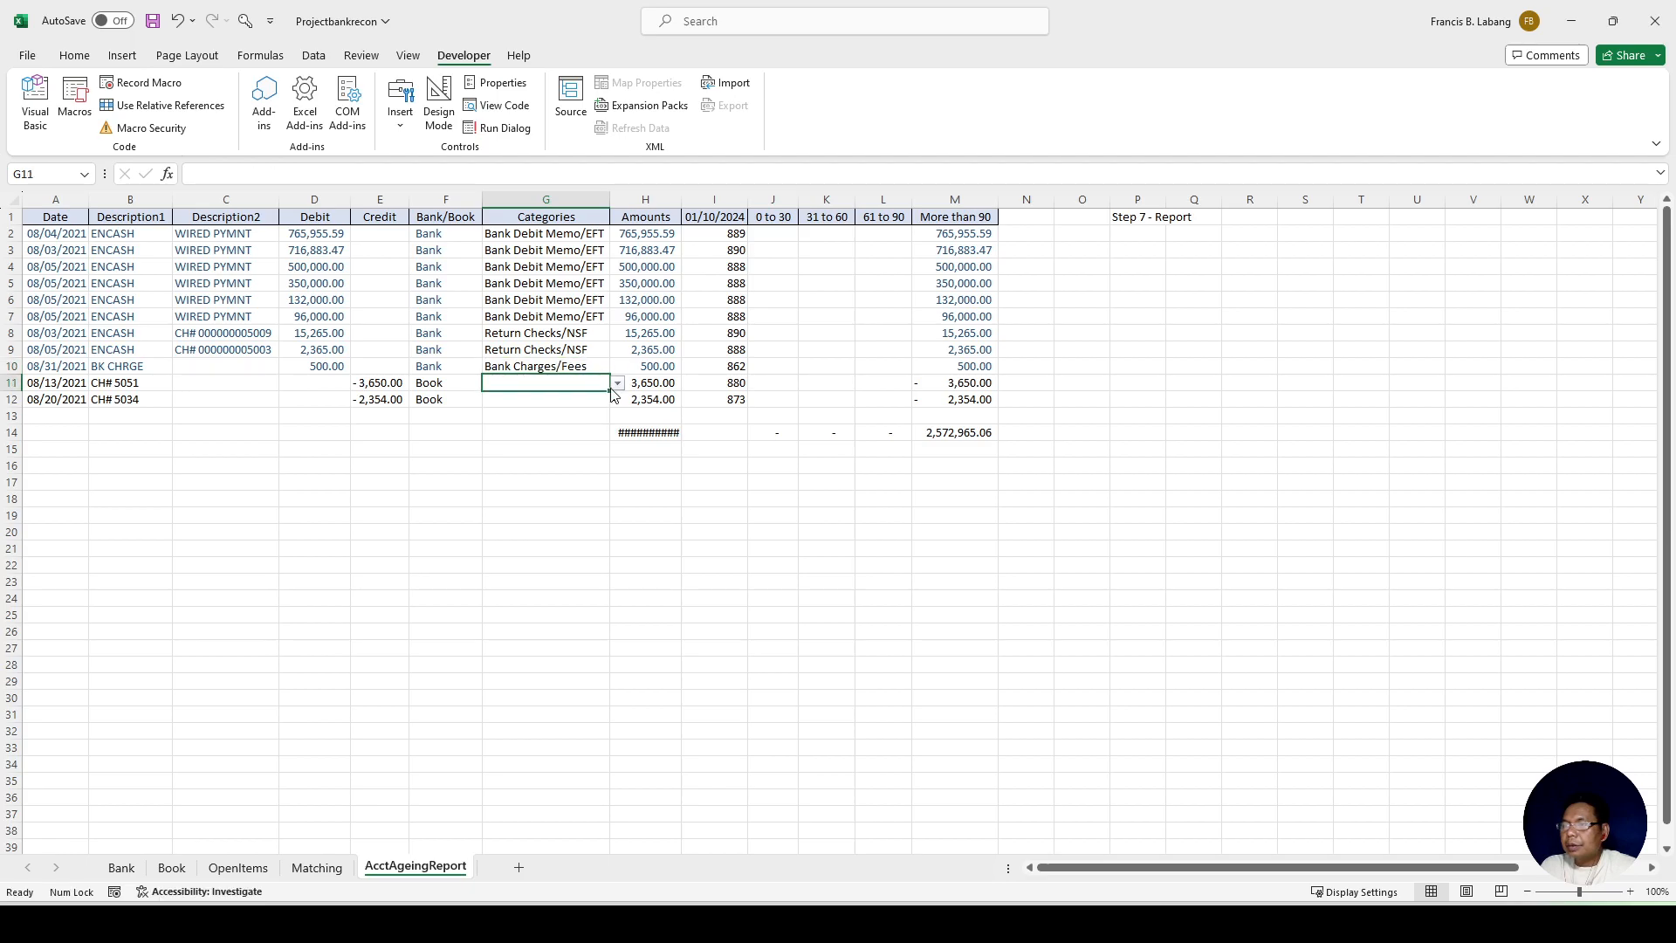
pyautogui.click(618, 384)
pyautogui.click(593, 398)
pyautogui.click(583, 400)
pyautogui.click(618, 400)
pyautogui.click(593, 414)
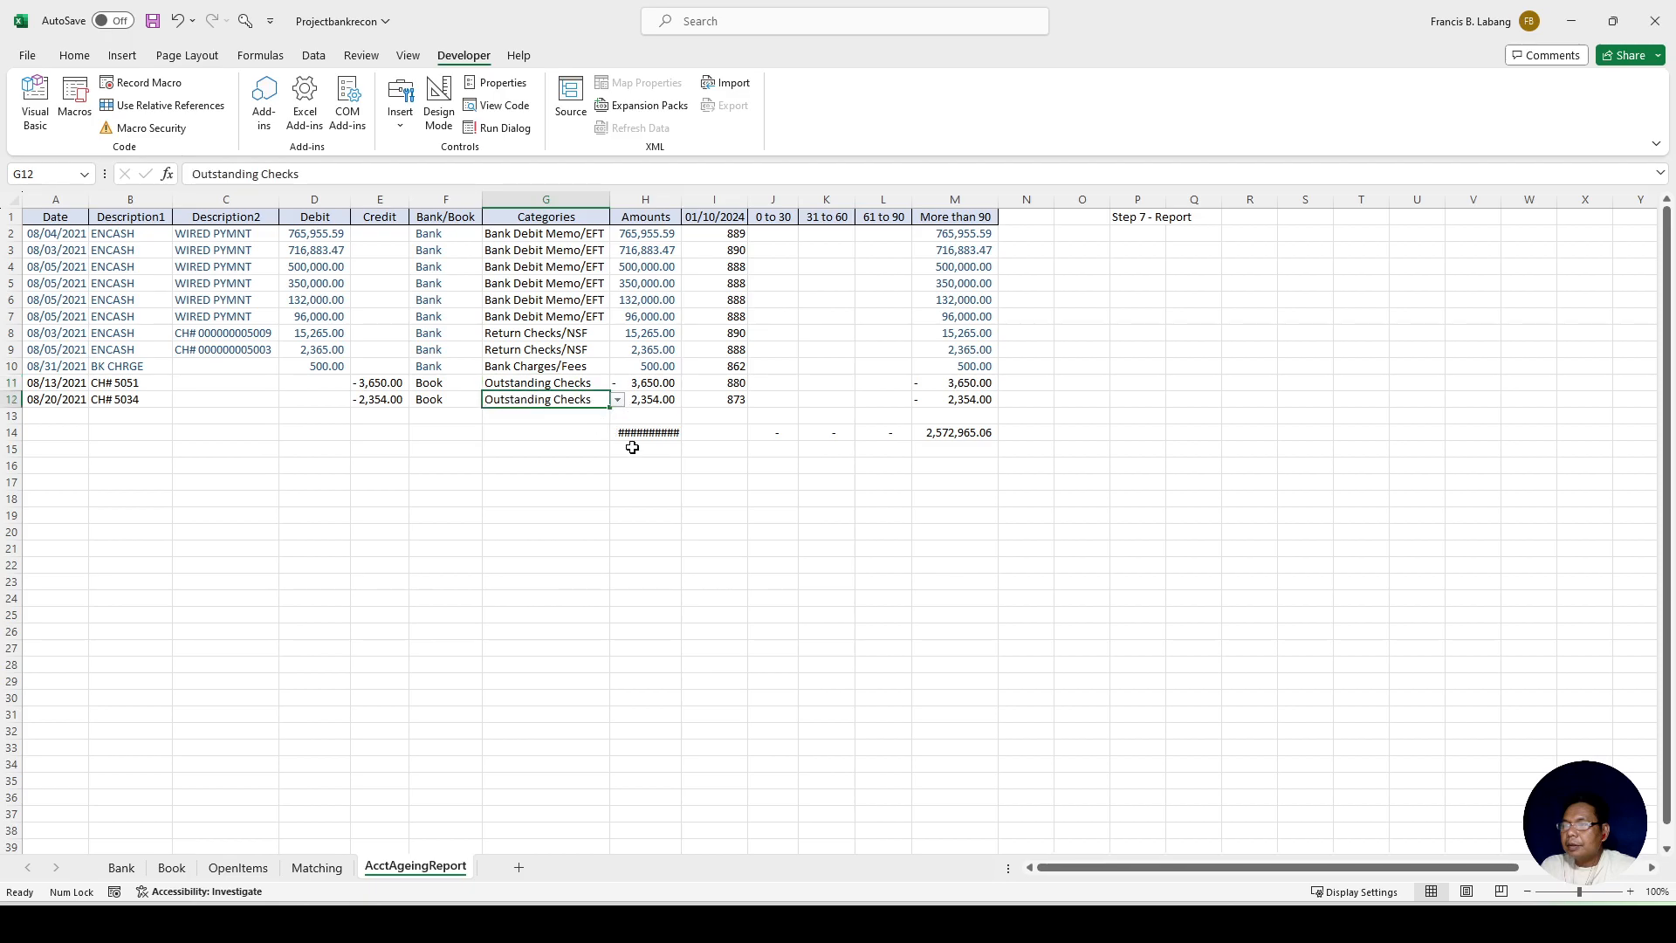
# Step: Run the Recon Statement from Recon Tools, and close the form
pyautogui.moveTo(668, 450); pyautogui.dragTo(671, 467)
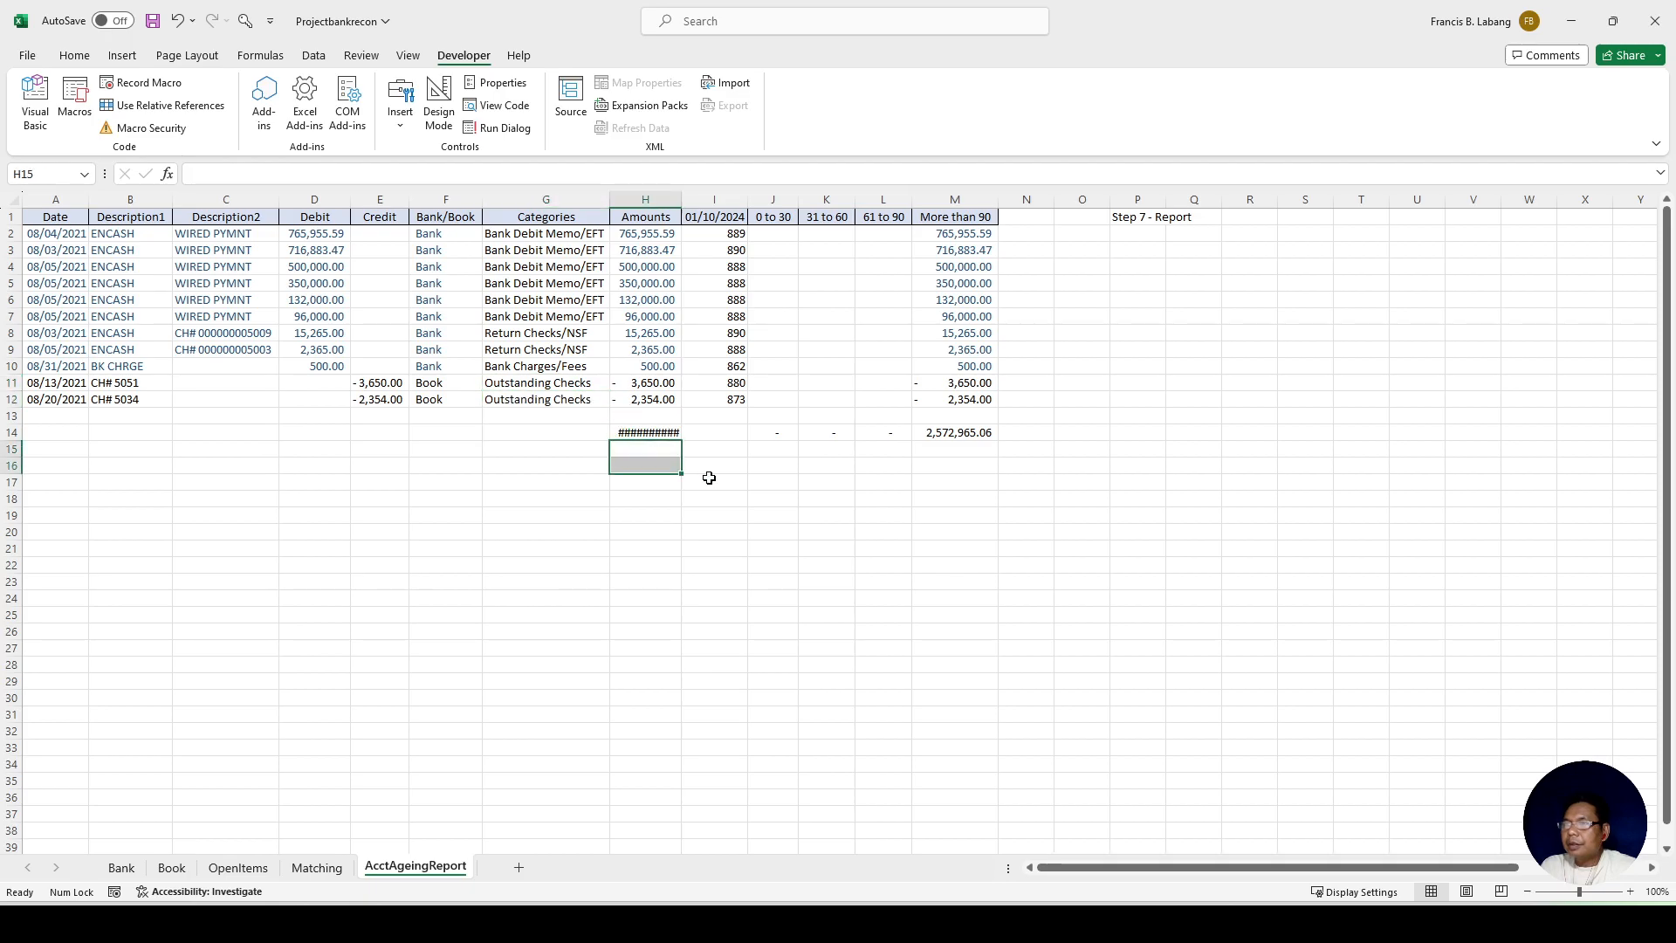
pyautogui.click(247, 26)
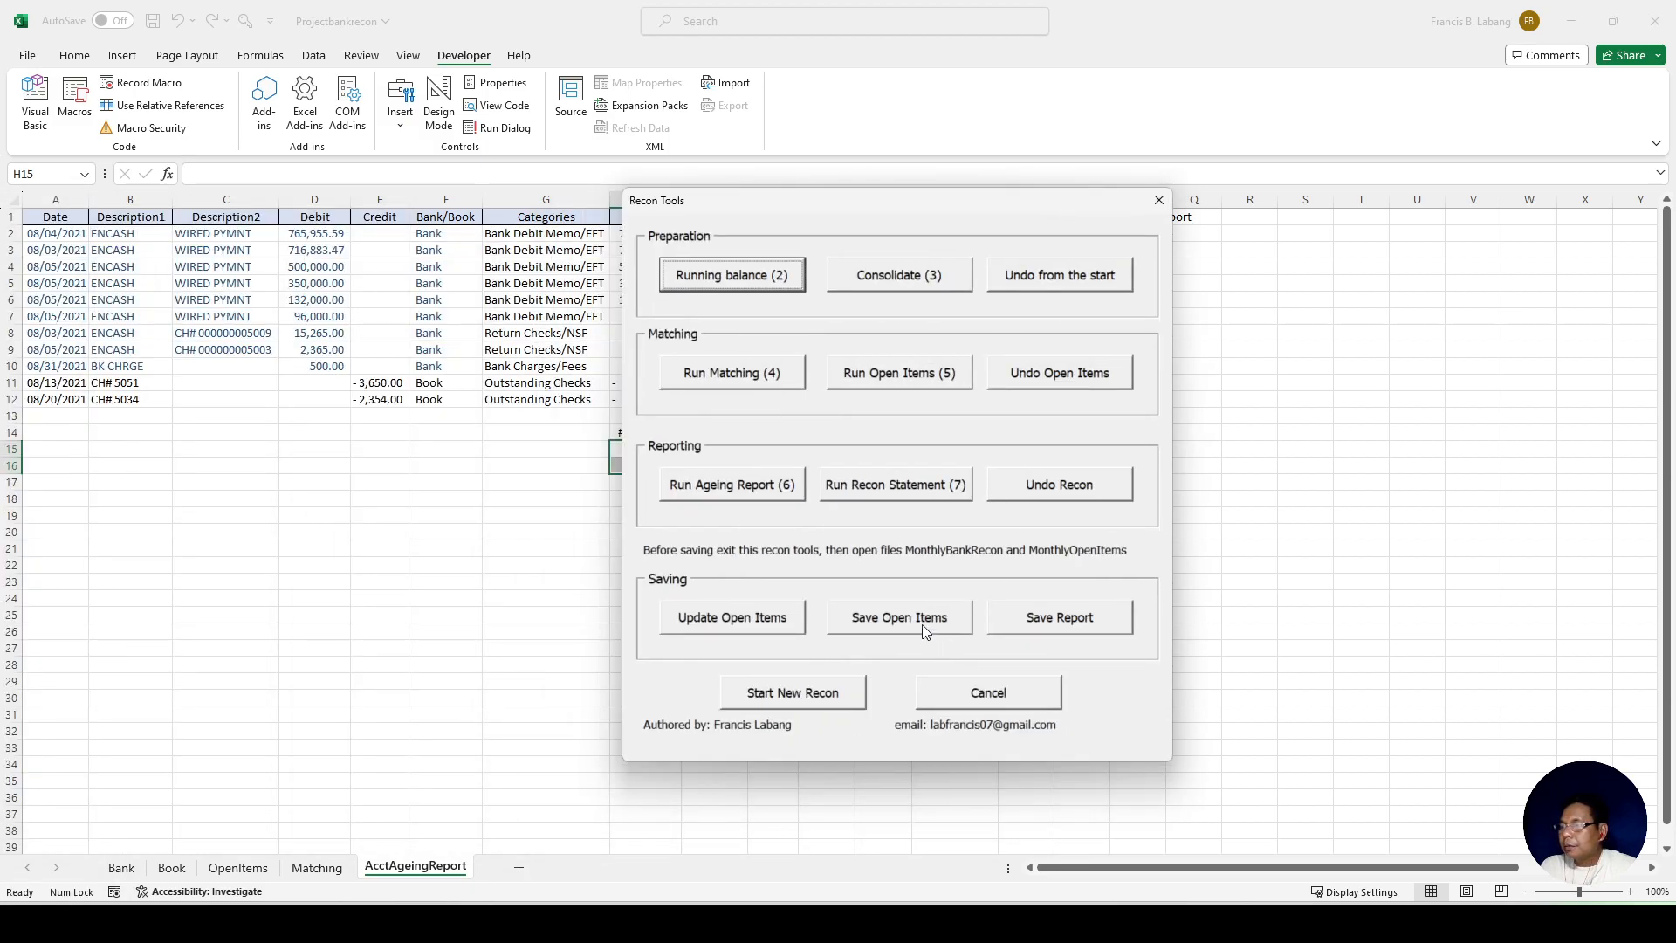
pyautogui.click(911, 495)
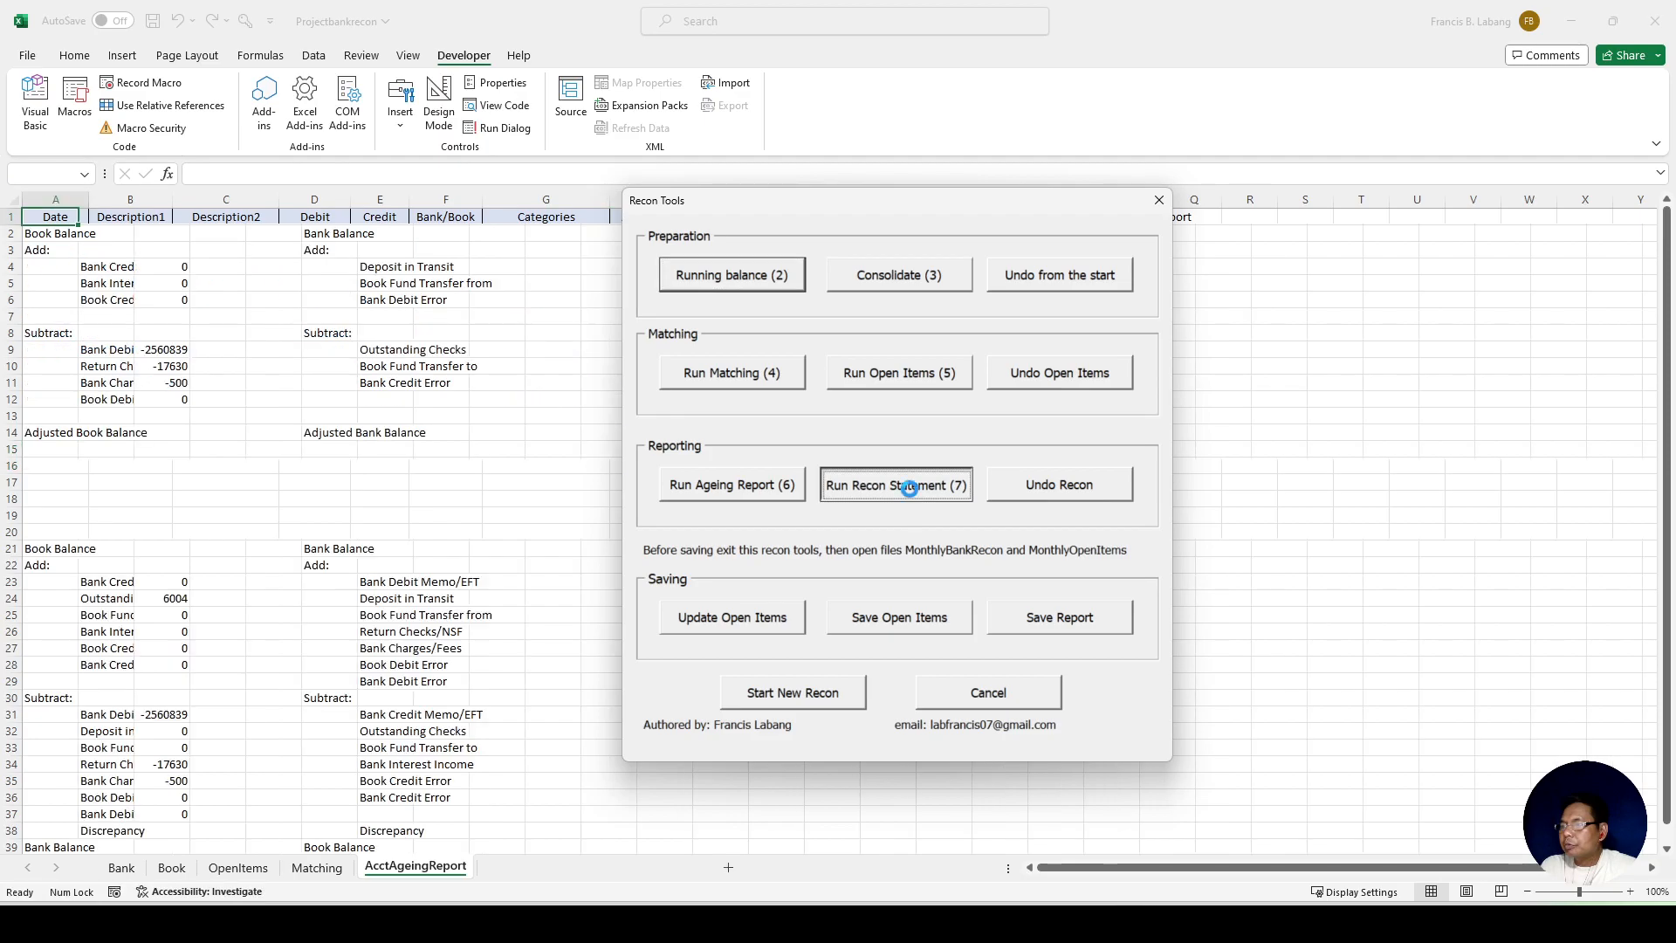
pyautogui.click(897, 525)
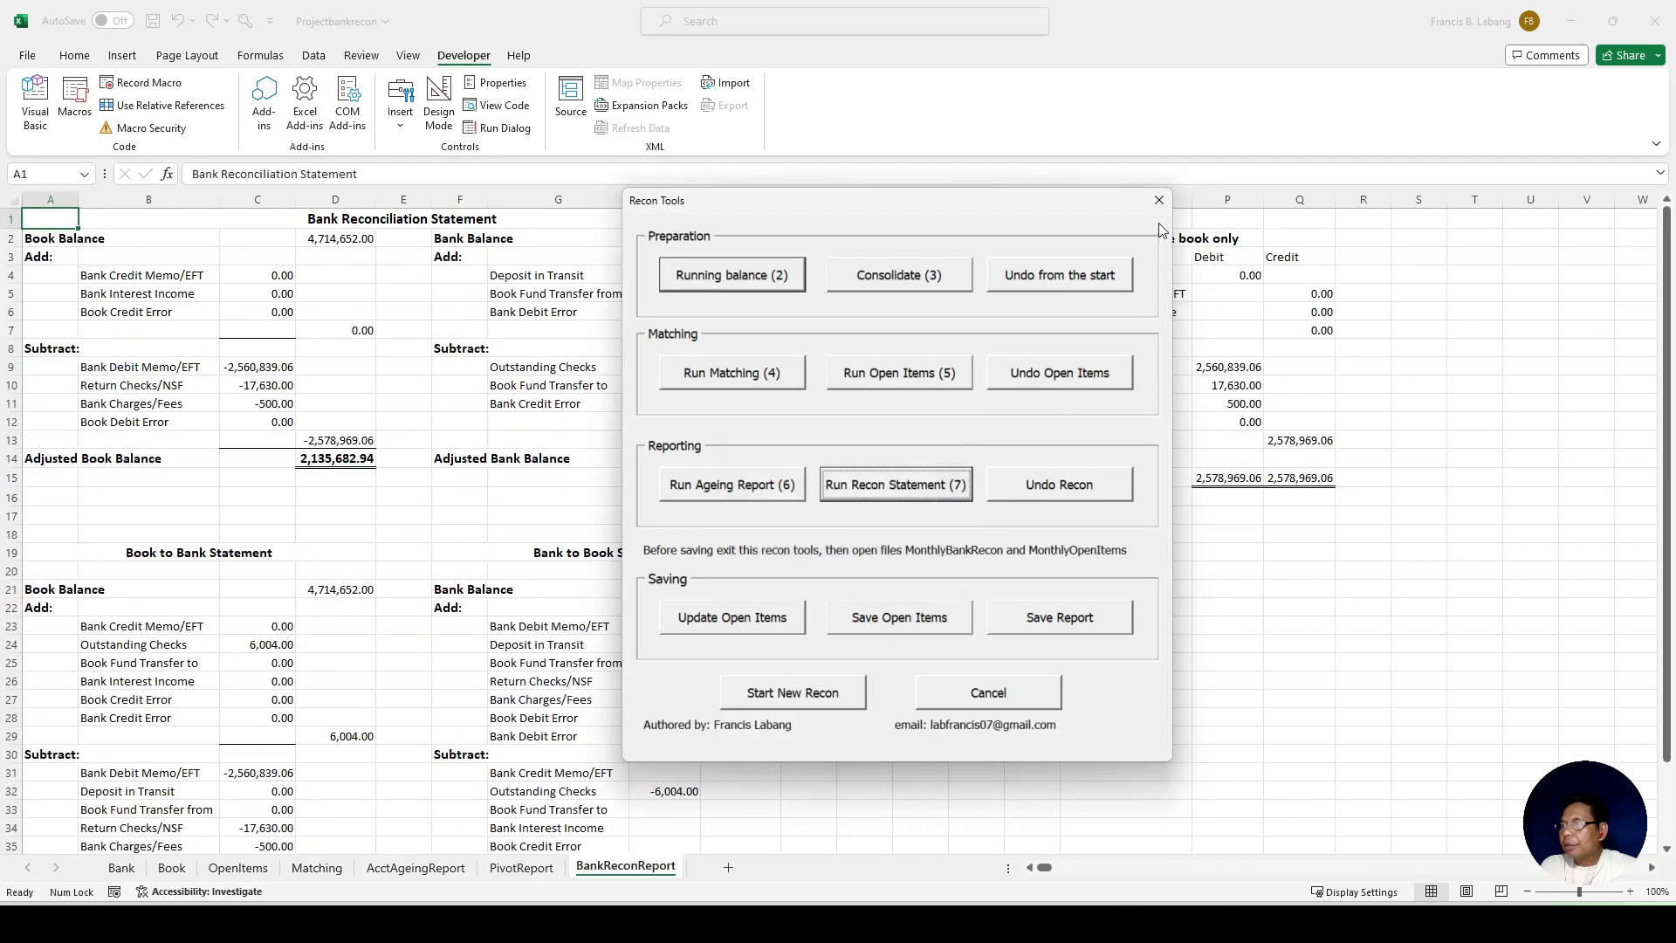
pyautogui.click(1159, 200)
# Step: Examine the discrepancy in I16 and row 38 of BankReconReport against the adjusted book and bank balances in D14 and I14
pyautogui.moveTo(760, 505); pyautogui.dragTo(807, 500)
pyautogui.scroll(-4, 803, 655)
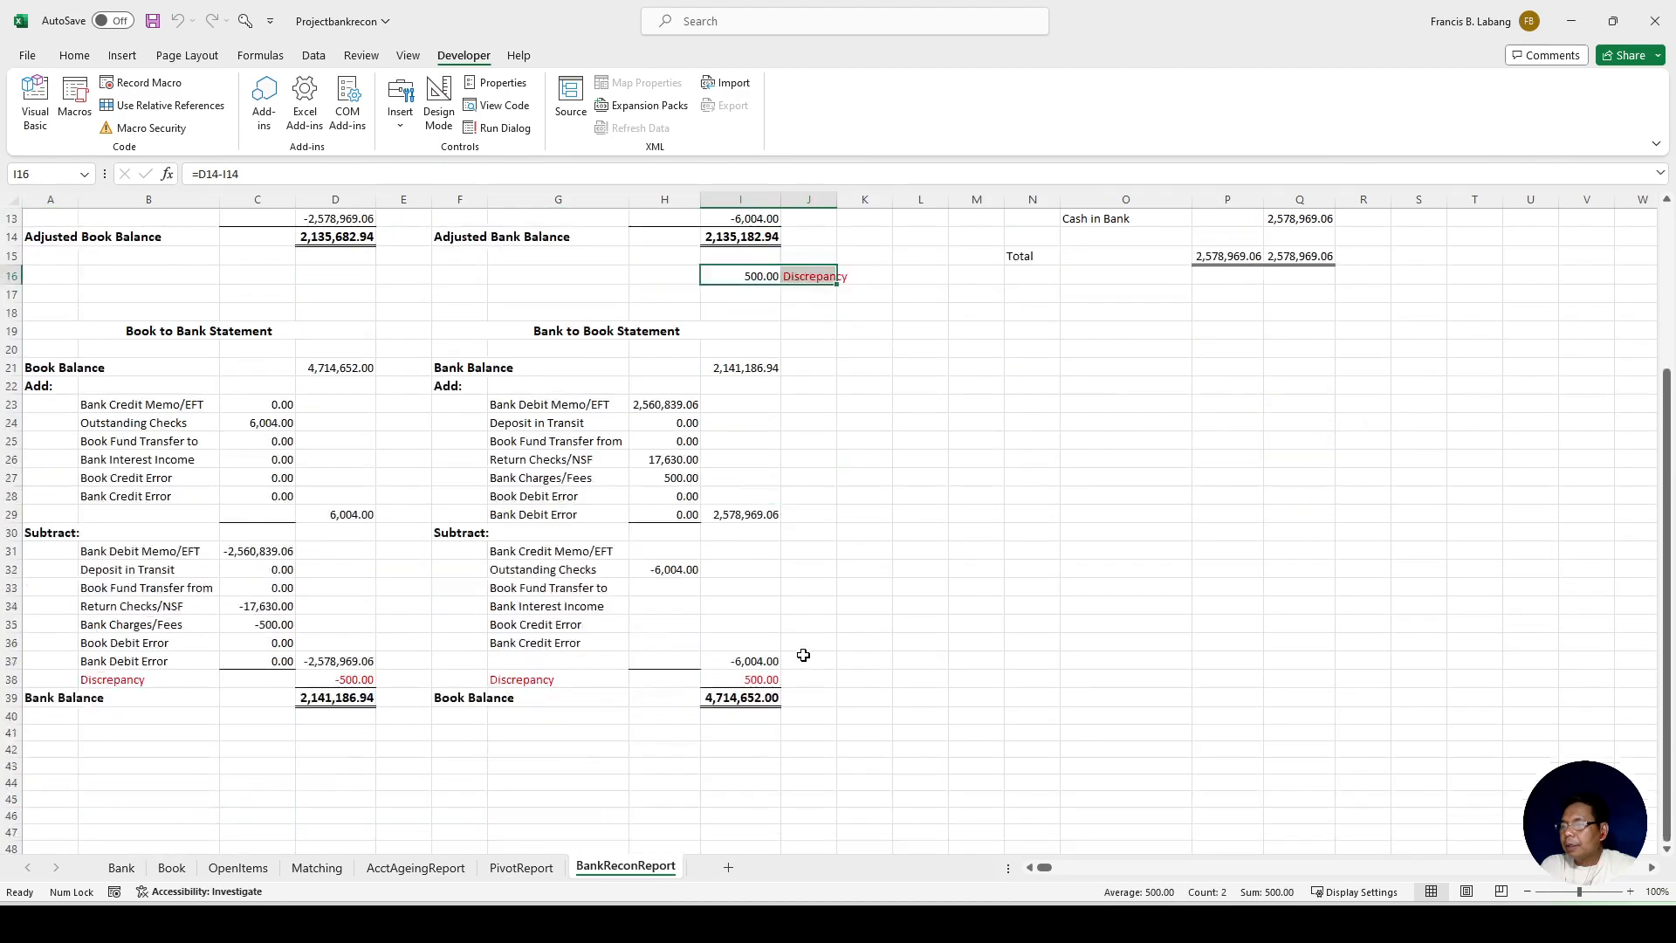
pyautogui.moveTo(96, 679); pyautogui.dragTo(773, 685)
pyautogui.scroll(3, 916, 745)
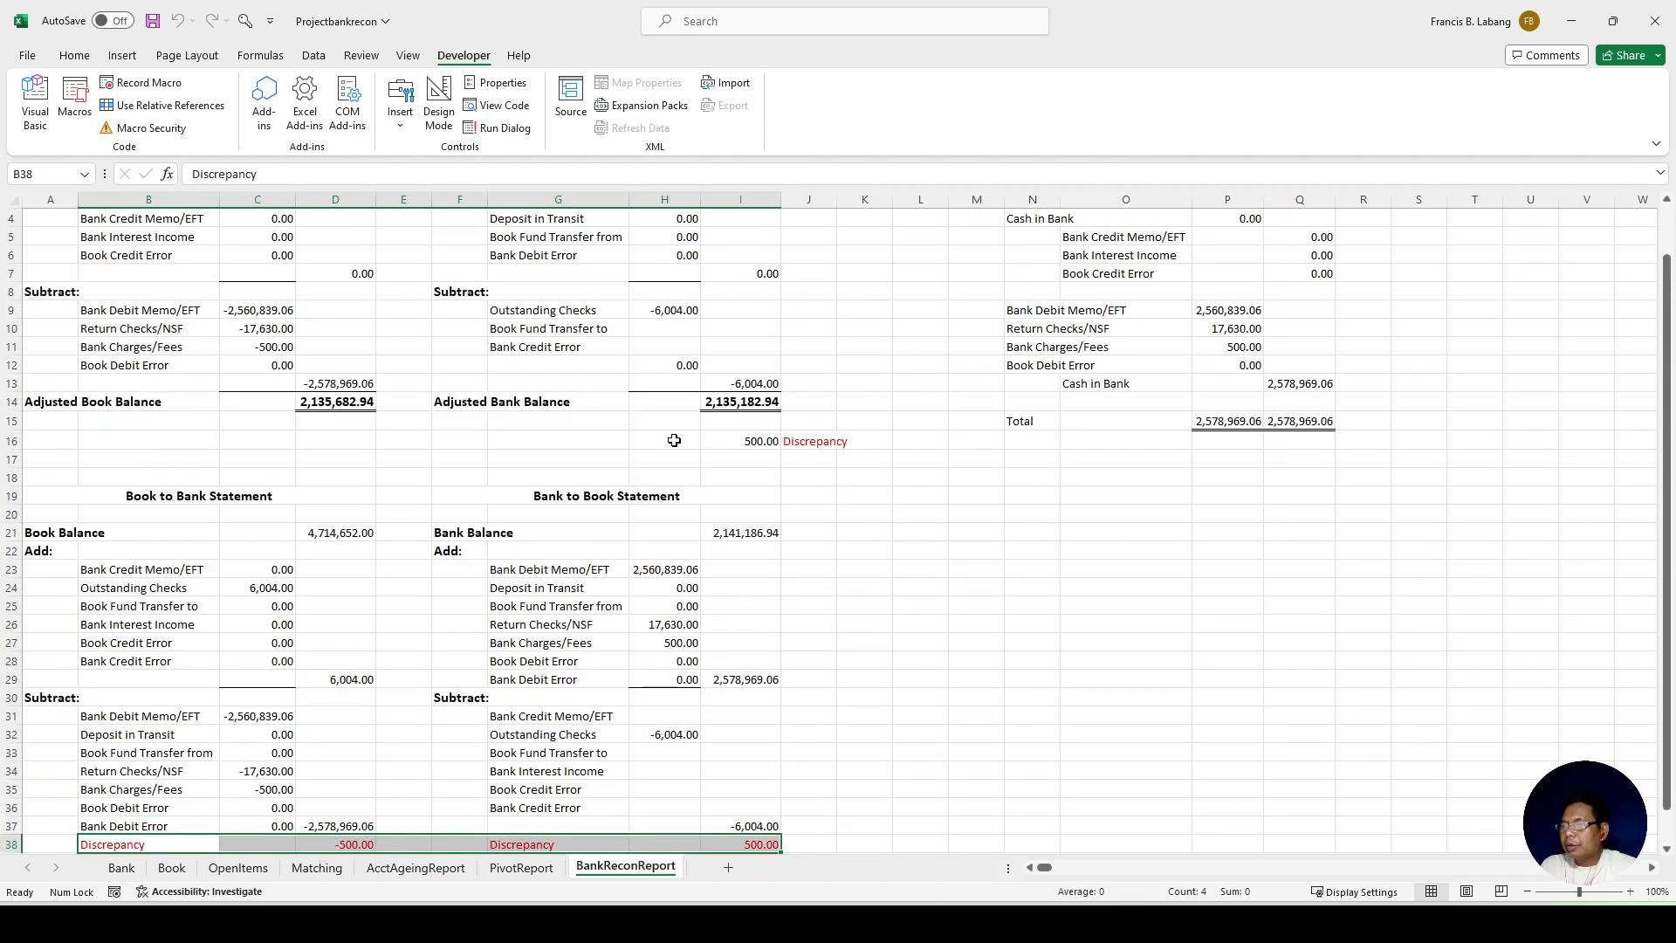
pyautogui.click(345, 403)
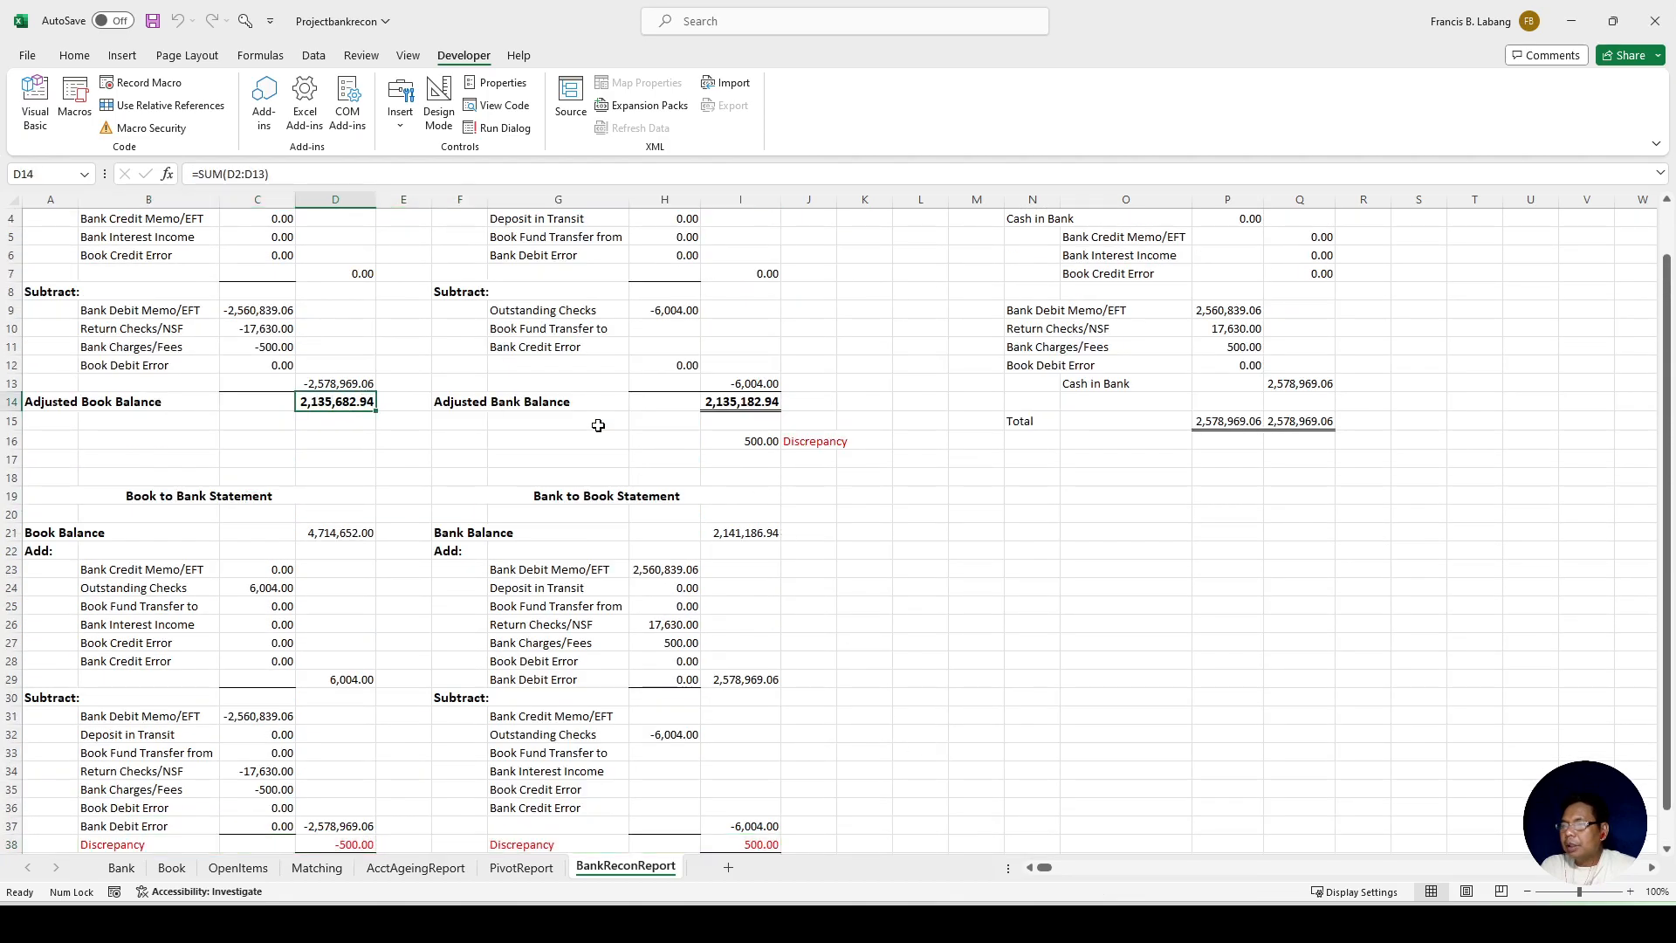
pyautogui.click(734, 401)
pyautogui.click(754, 443)
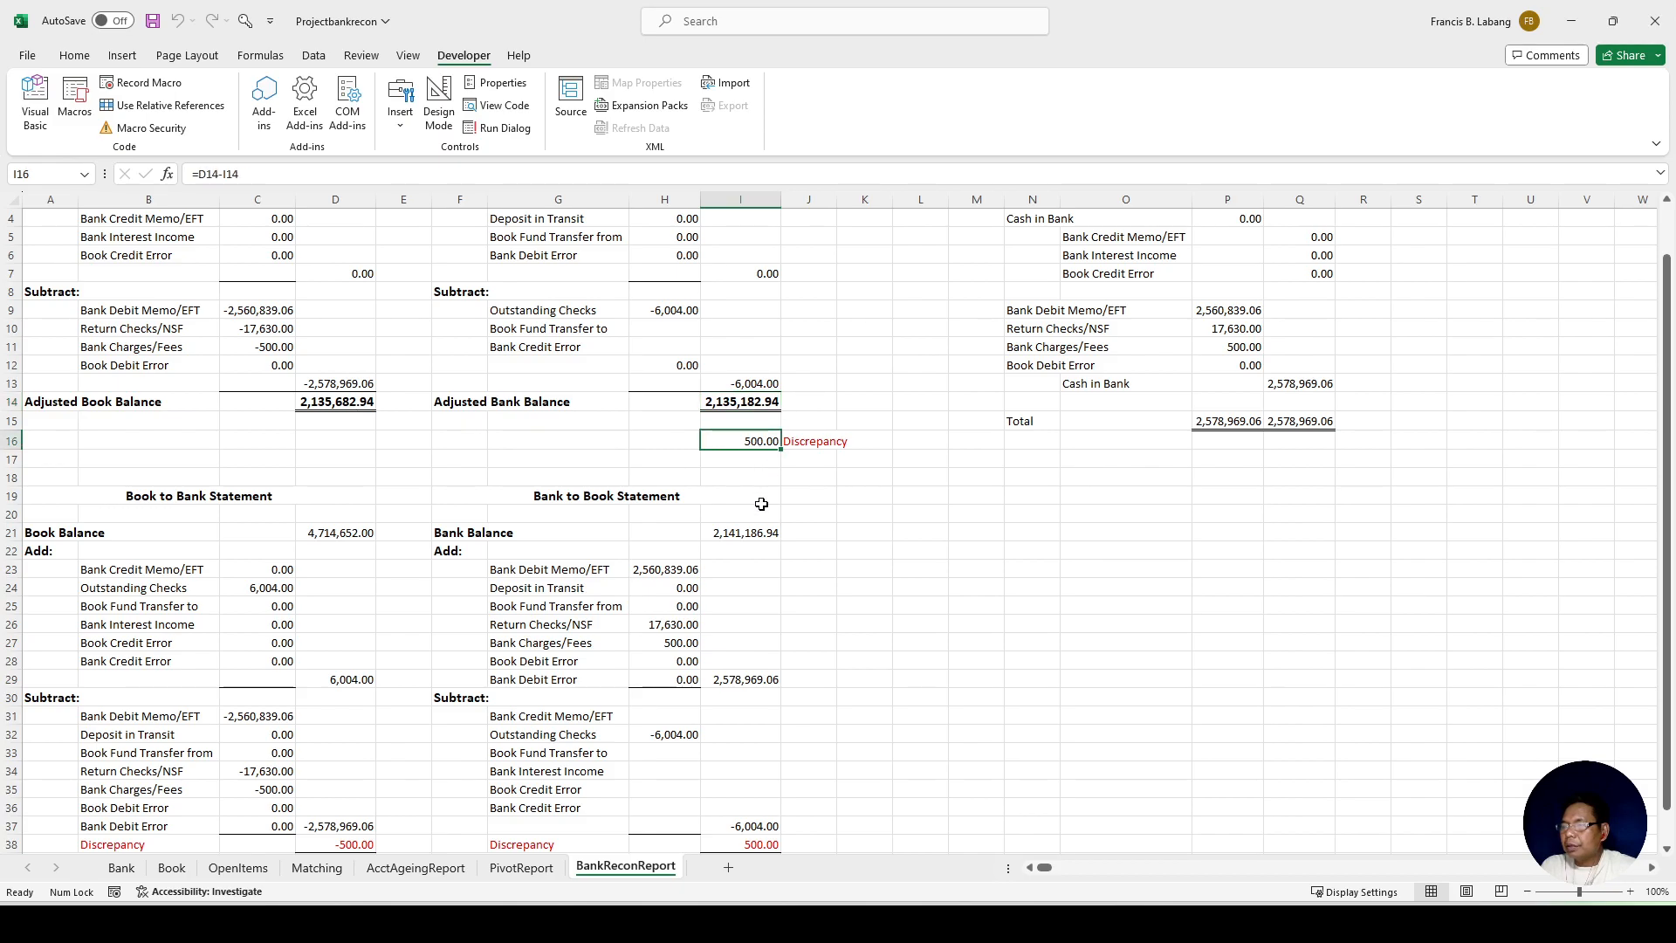
pyautogui.scroll(-3, 758, 515)
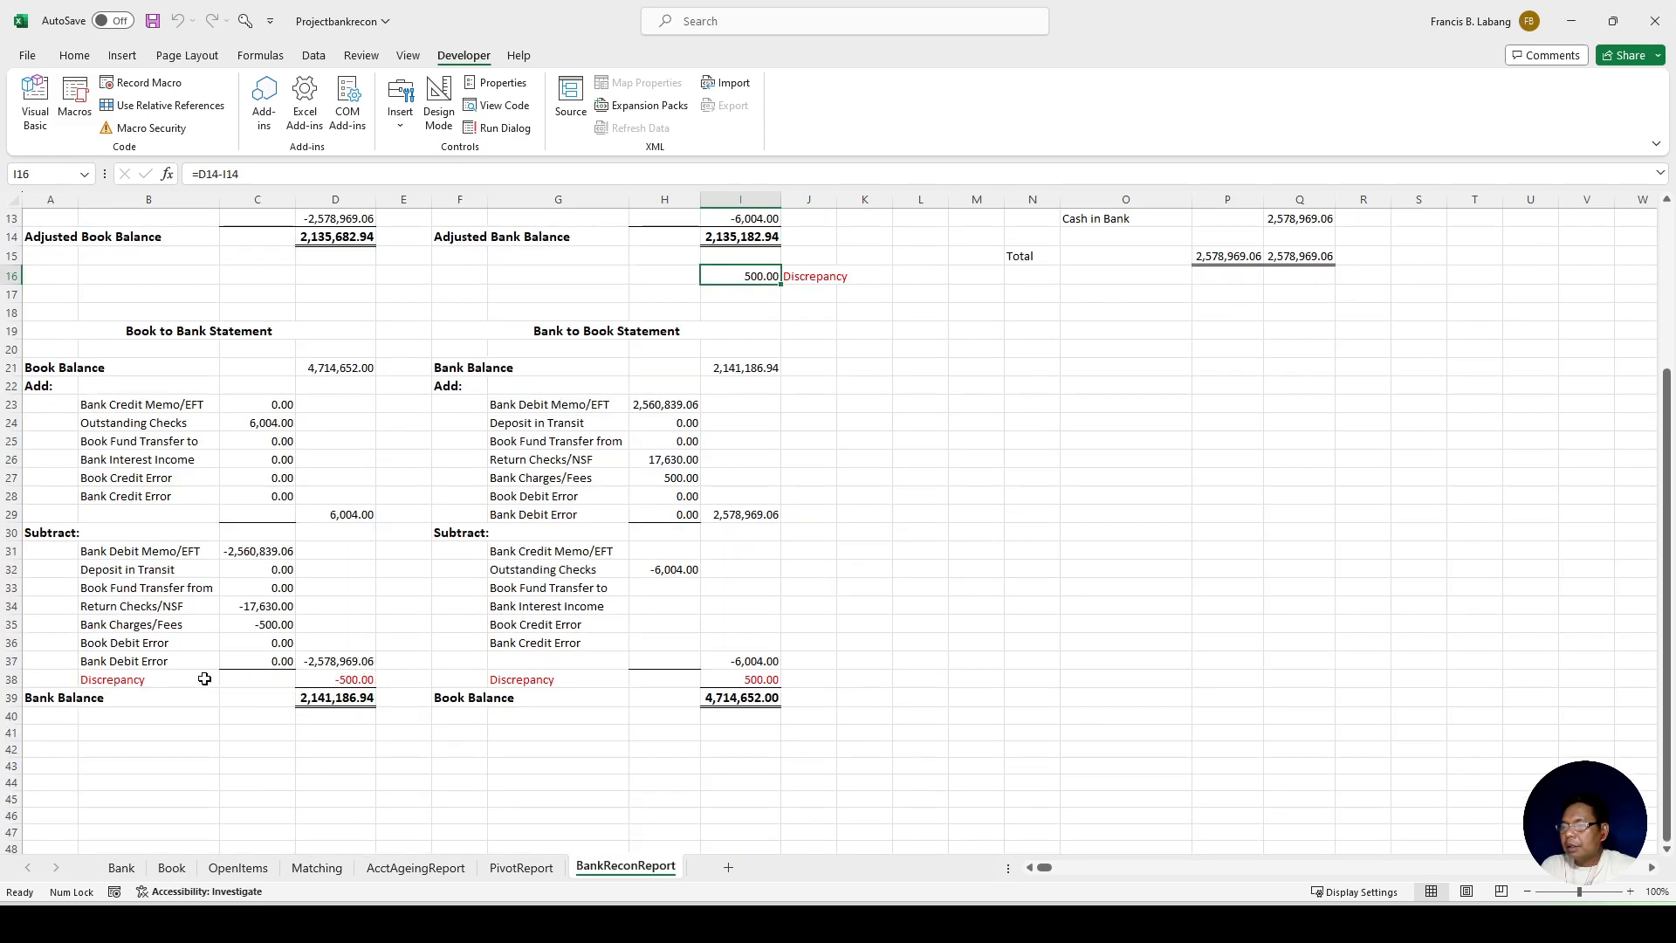
pyautogui.moveTo(133, 679); pyautogui.dragTo(744, 682)
pyautogui.scroll(4, 992, 776)
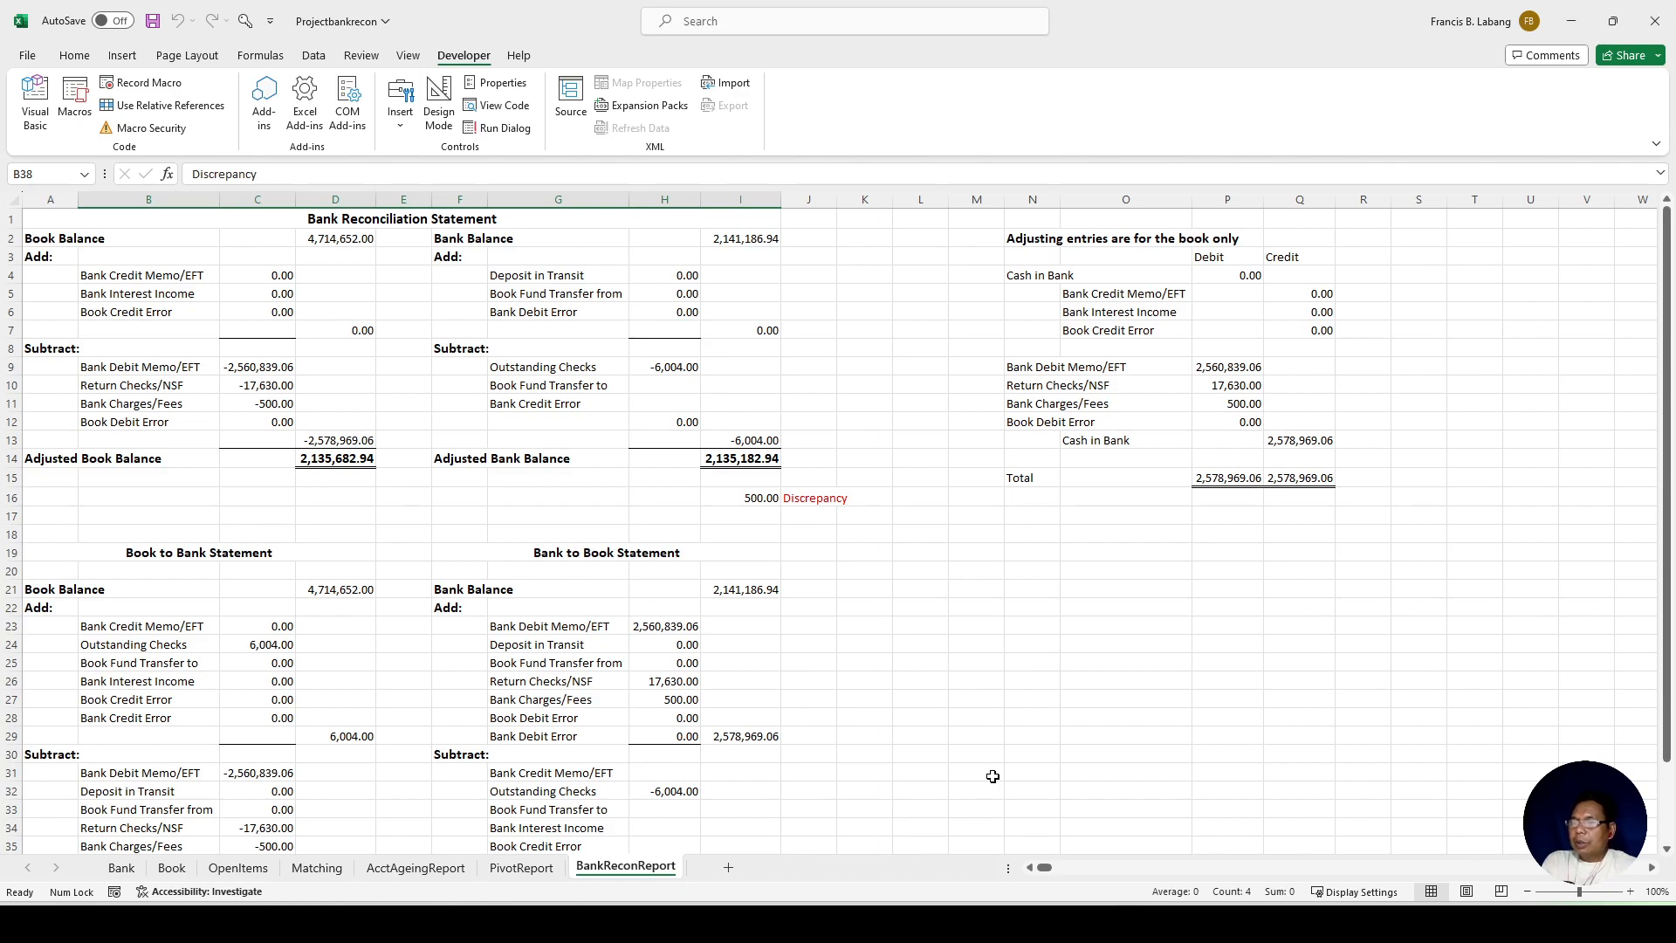
# Step: Run Undo Recon and Undo from the start in Recon Tools, and close the form
pyautogui.click(247, 23)
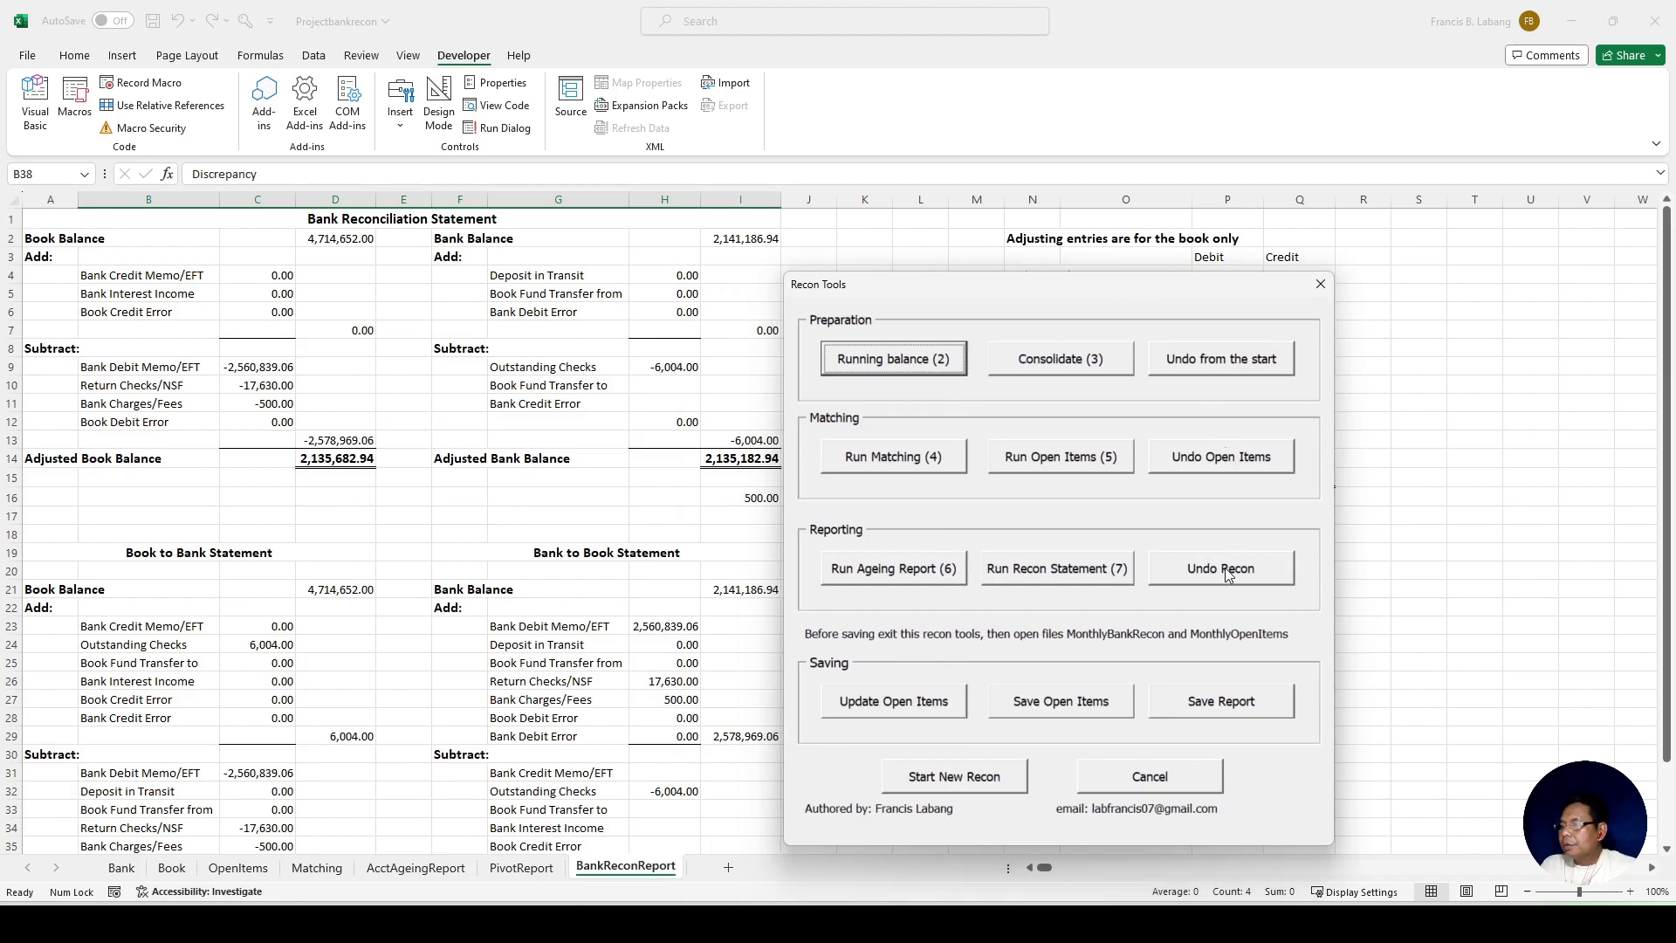
pyautogui.click(1225, 569)
pyautogui.click(1213, 360)
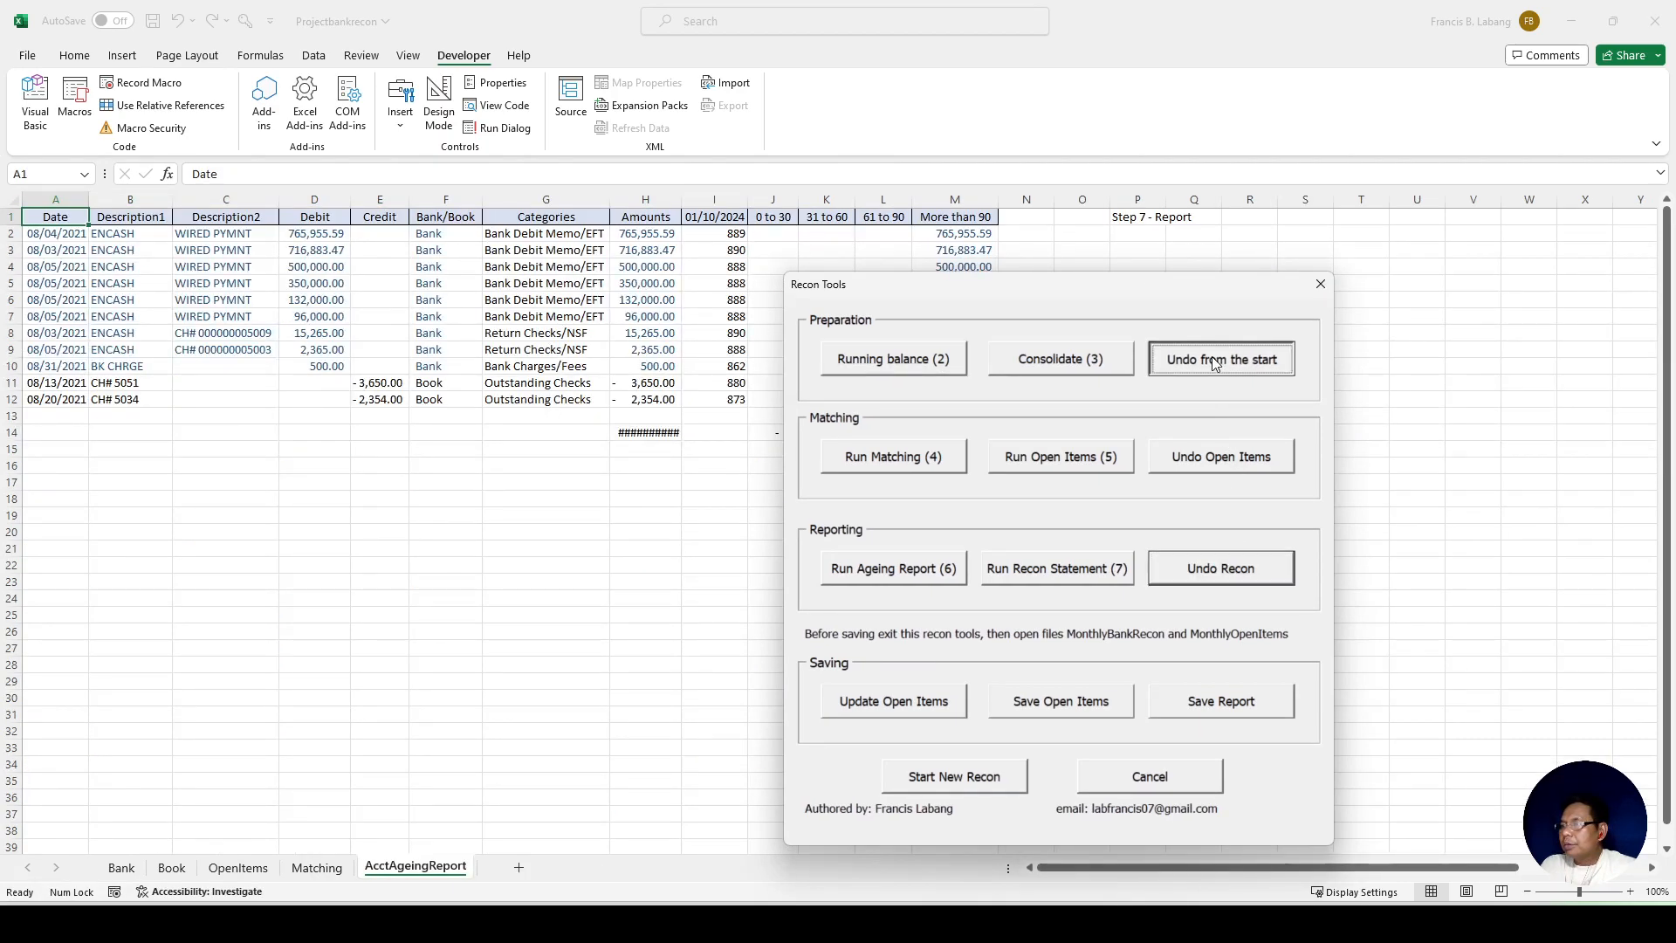
pyautogui.click(825, 513)
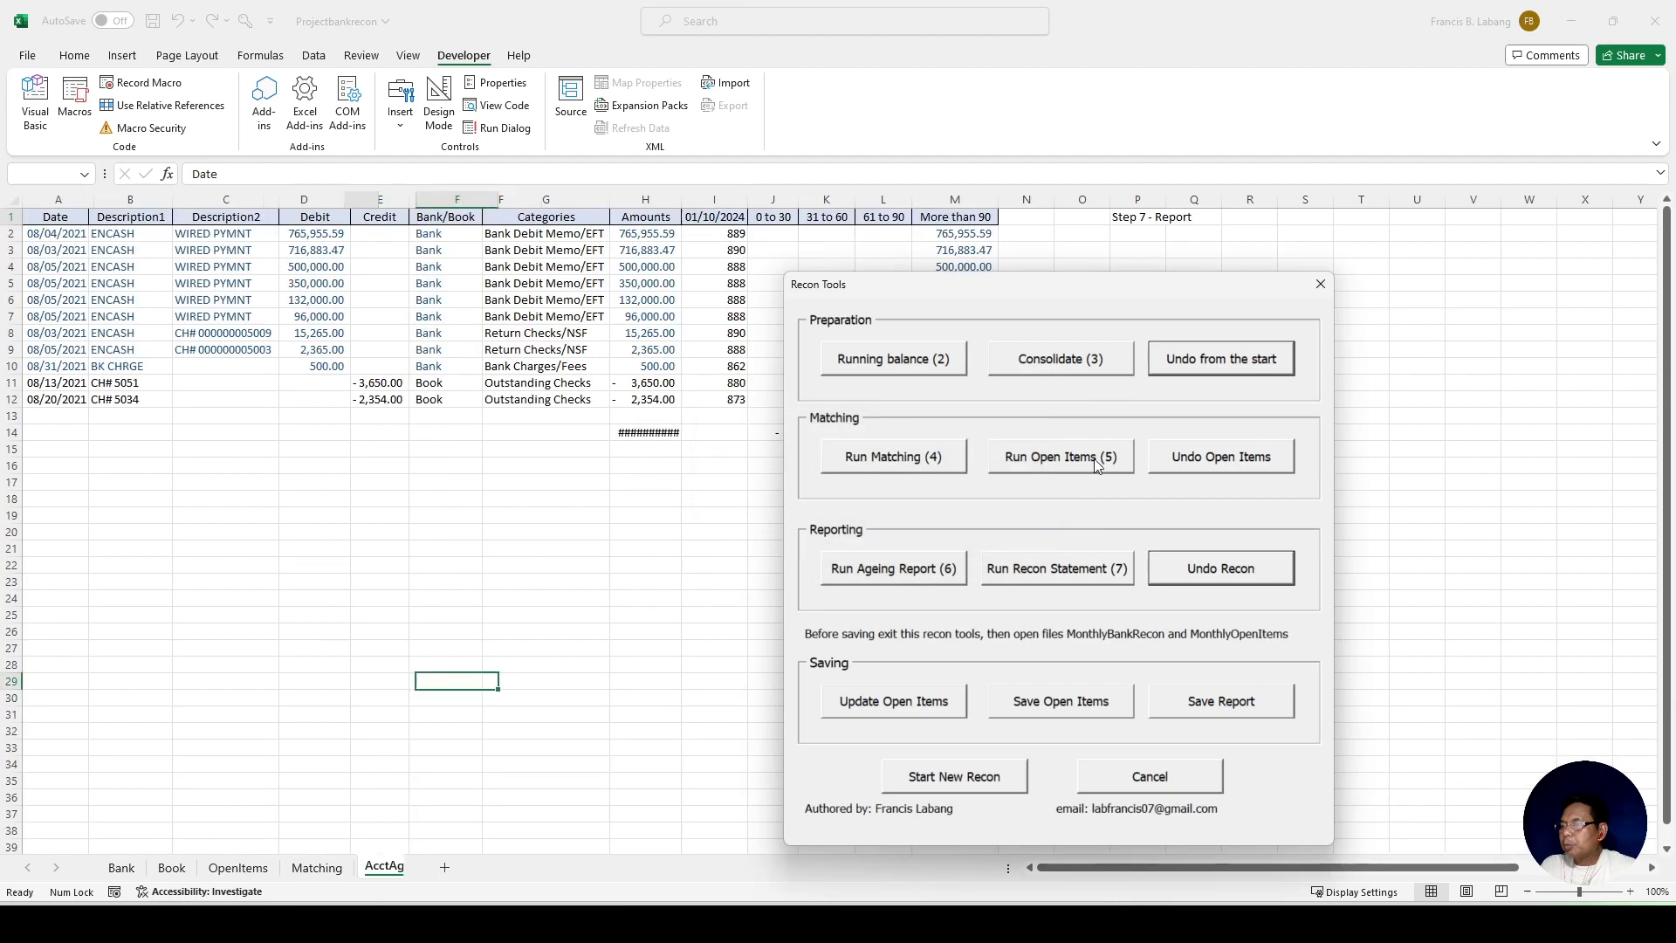
pyautogui.click(1321, 284)
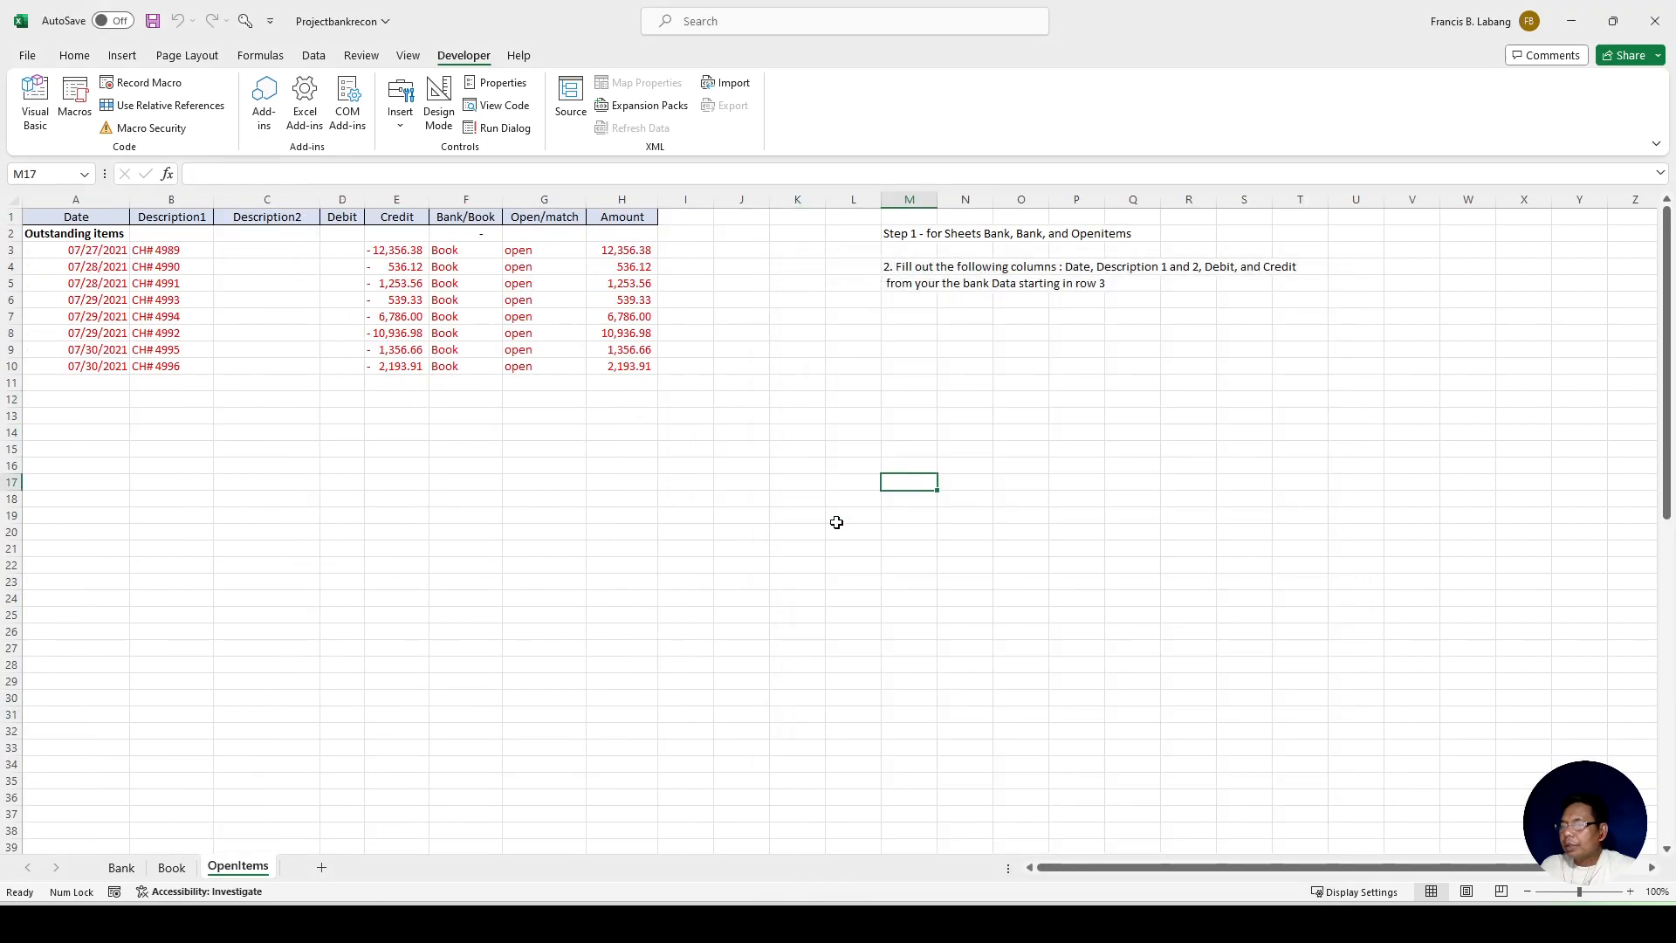
# Step: Paste the additional bank transactions dated from 09/01/2021 into the Bank sheet, starting at A45 below the August entries
pyautogui.click(172, 867)
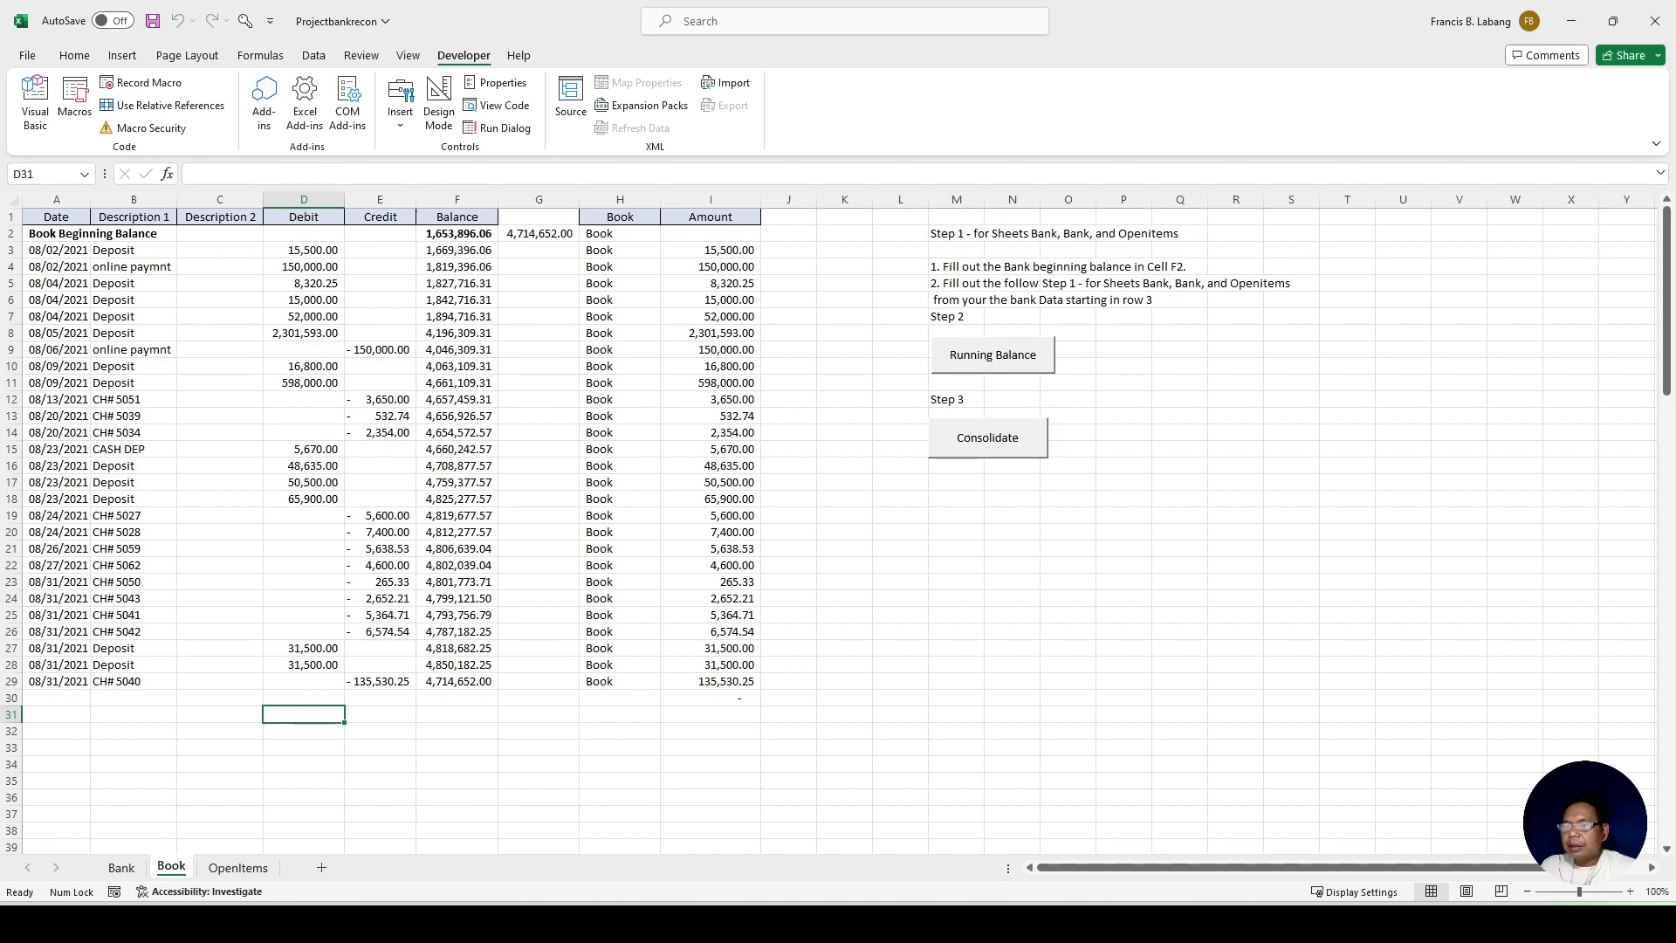
pyautogui.click(121, 868)
pyautogui.click(64, 548)
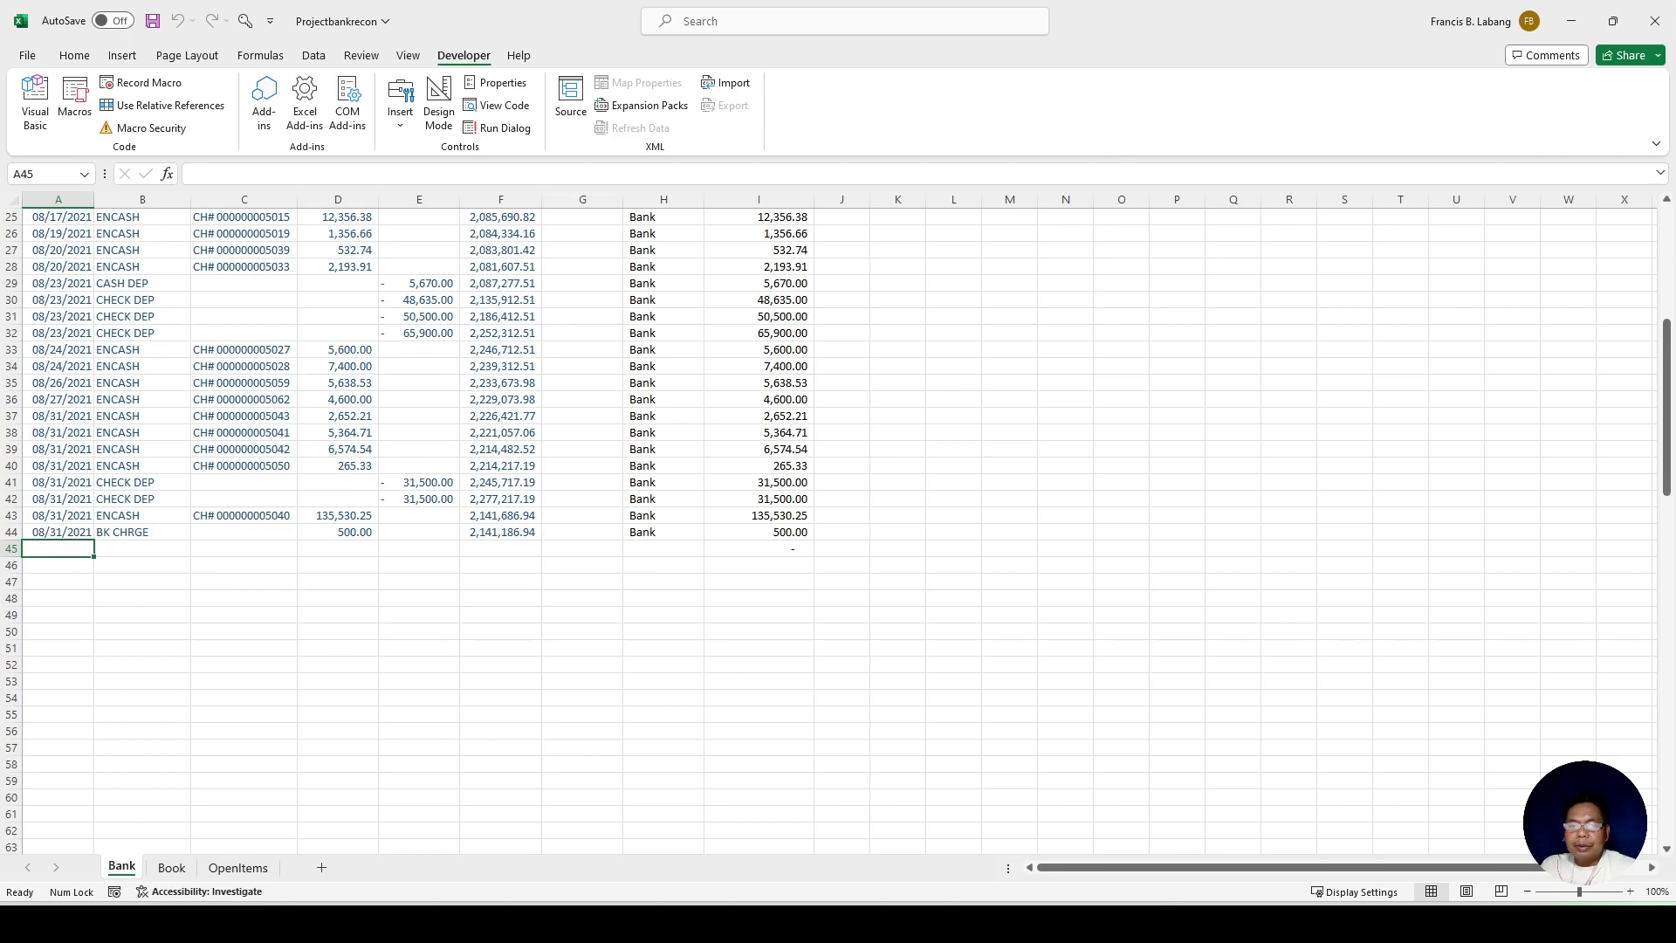
pyautogui.scroll(-2, 133, 582)
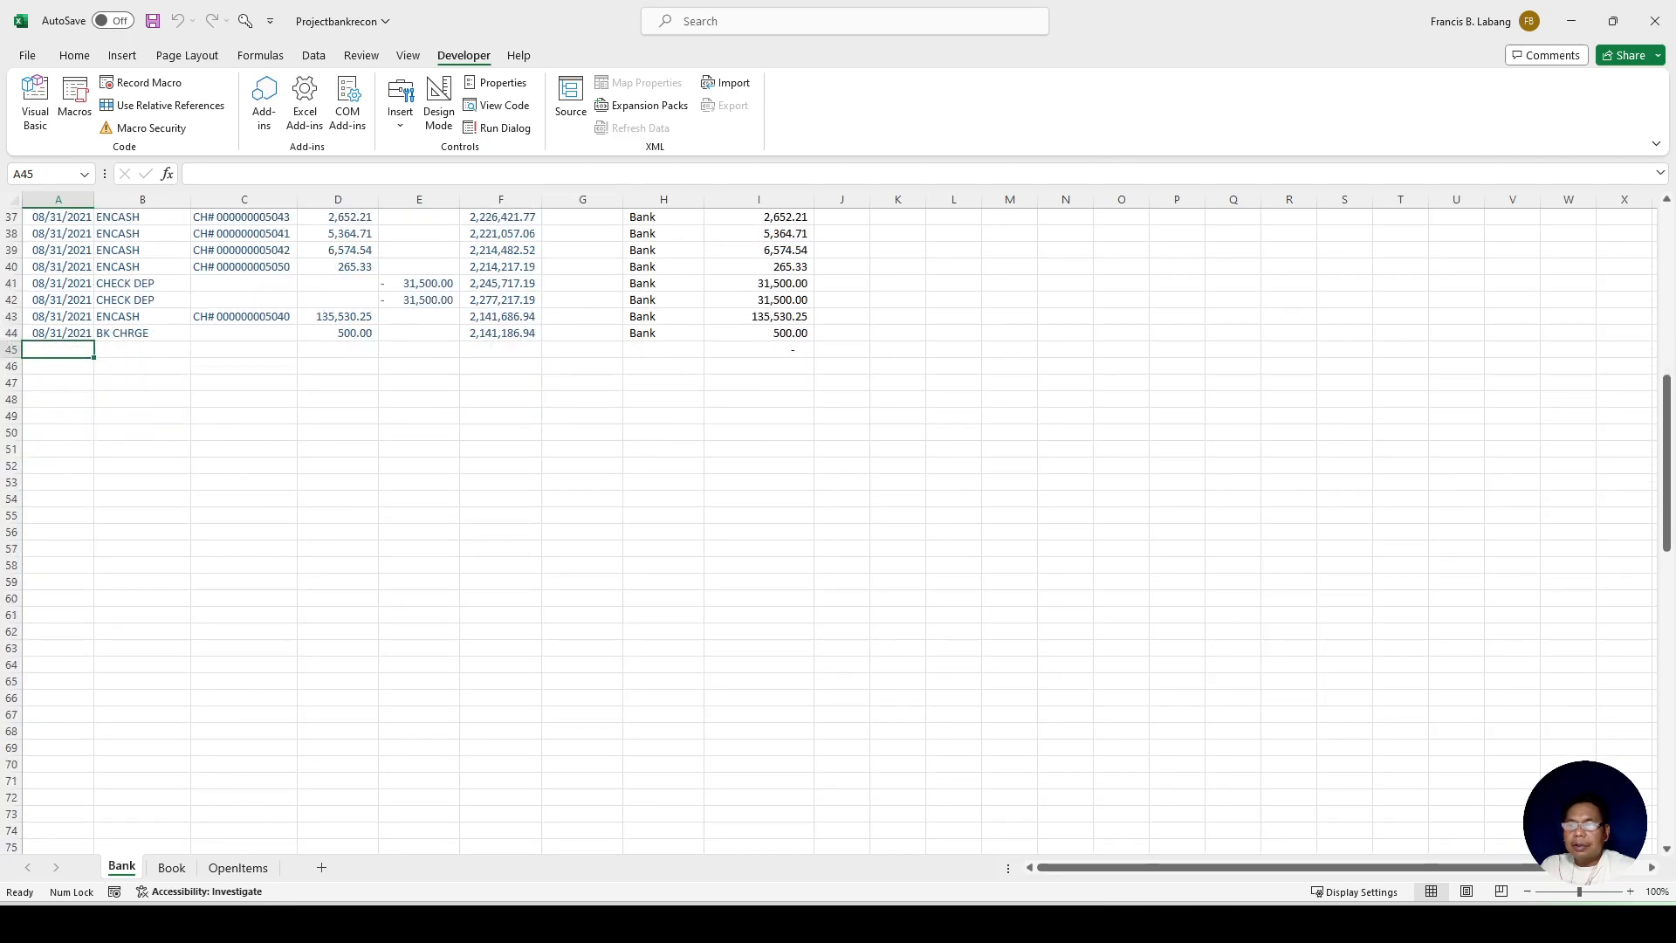
pyautogui.scroll(6, 134, 581)
pyautogui.scroll(4, 134, 581)
pyautogui.scroll(-9, 133, 581)
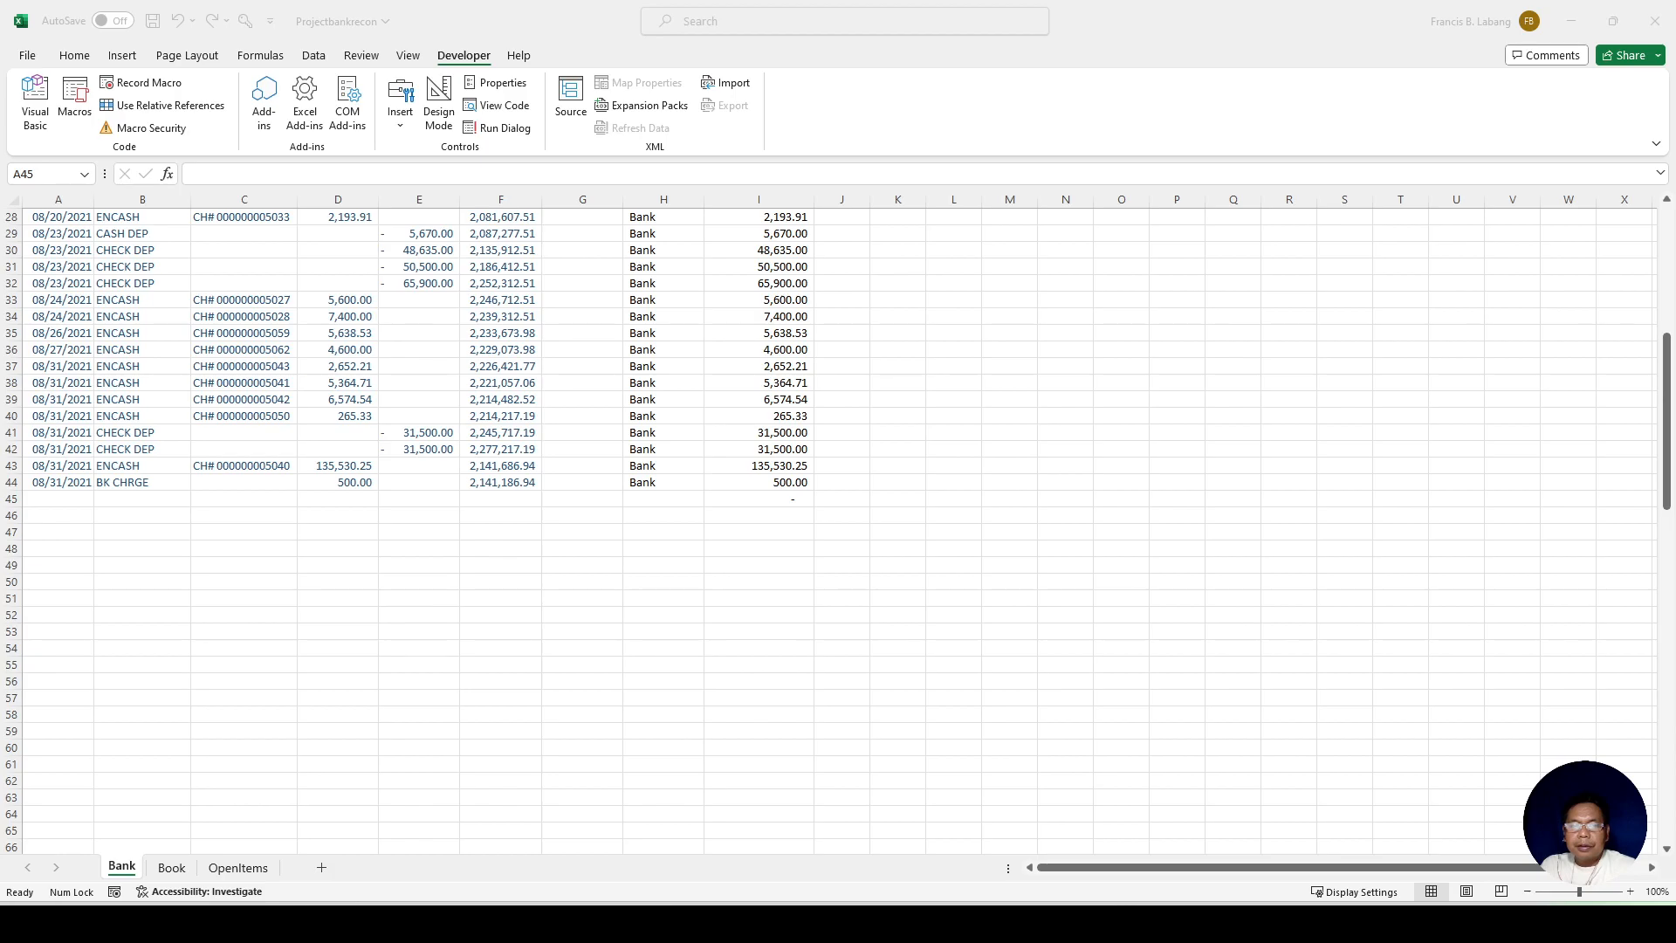
pyautogui.click(146, 542)
pyautogui.hotkey('ctrl', 'v')
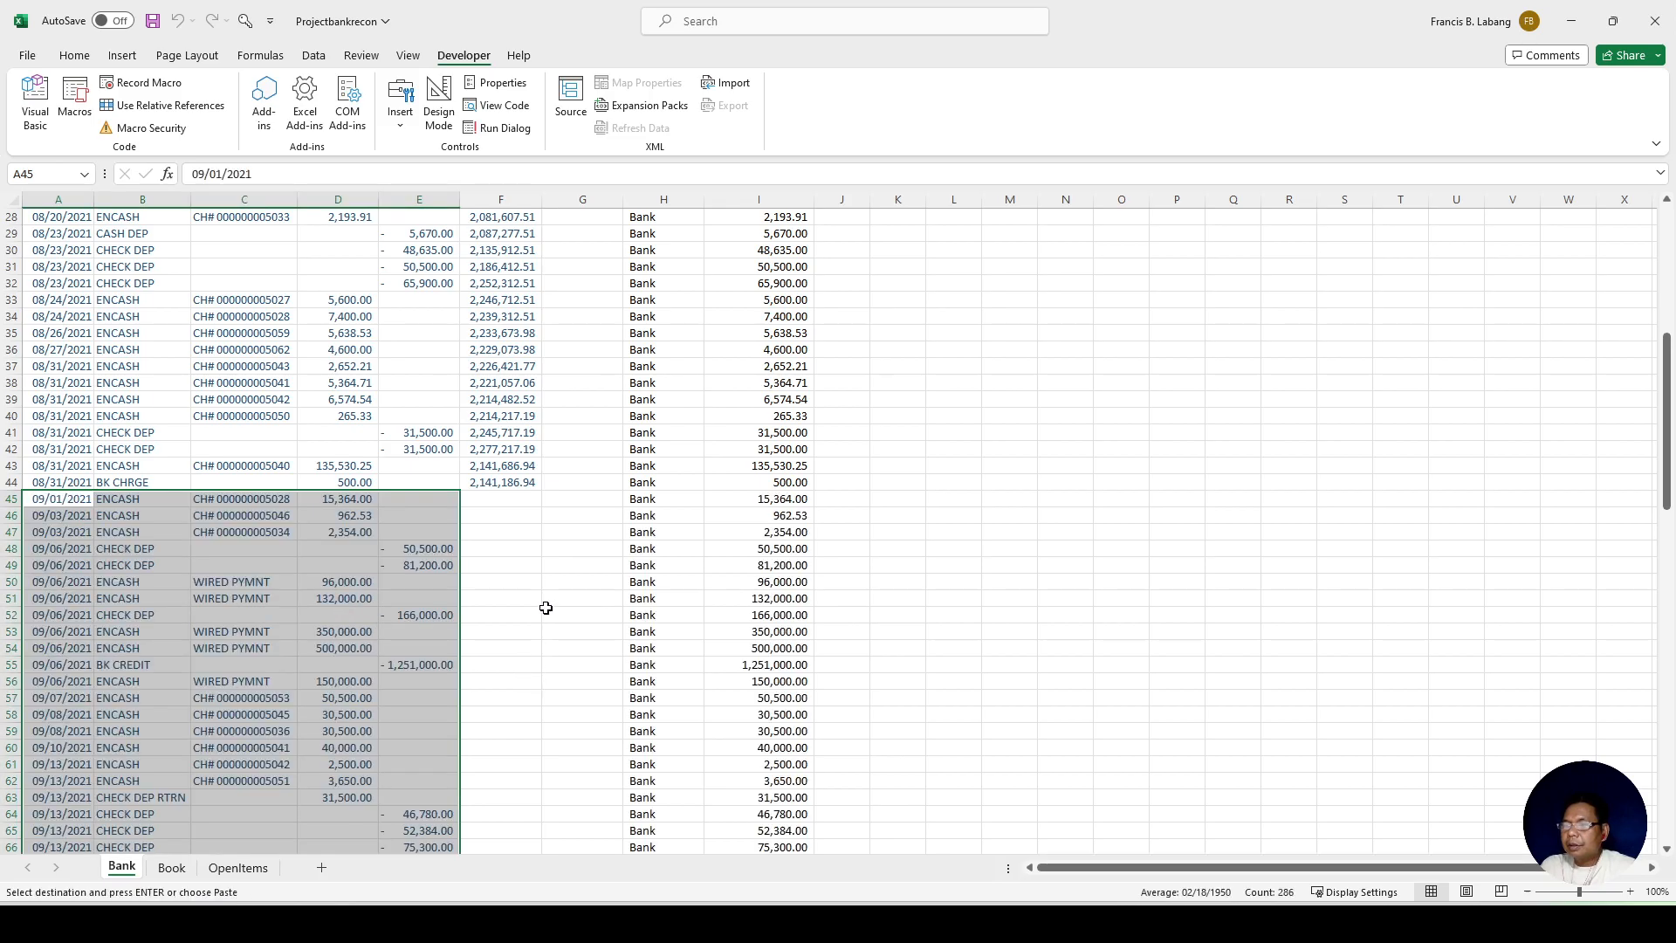
# Step: Paste the additional book transactions dated from 09/01/2021 into the Book sheet, starting at A30 below the August entries
pyautogui.click(171, 868)
pyautogui.hotkey('alt', 'Tab')
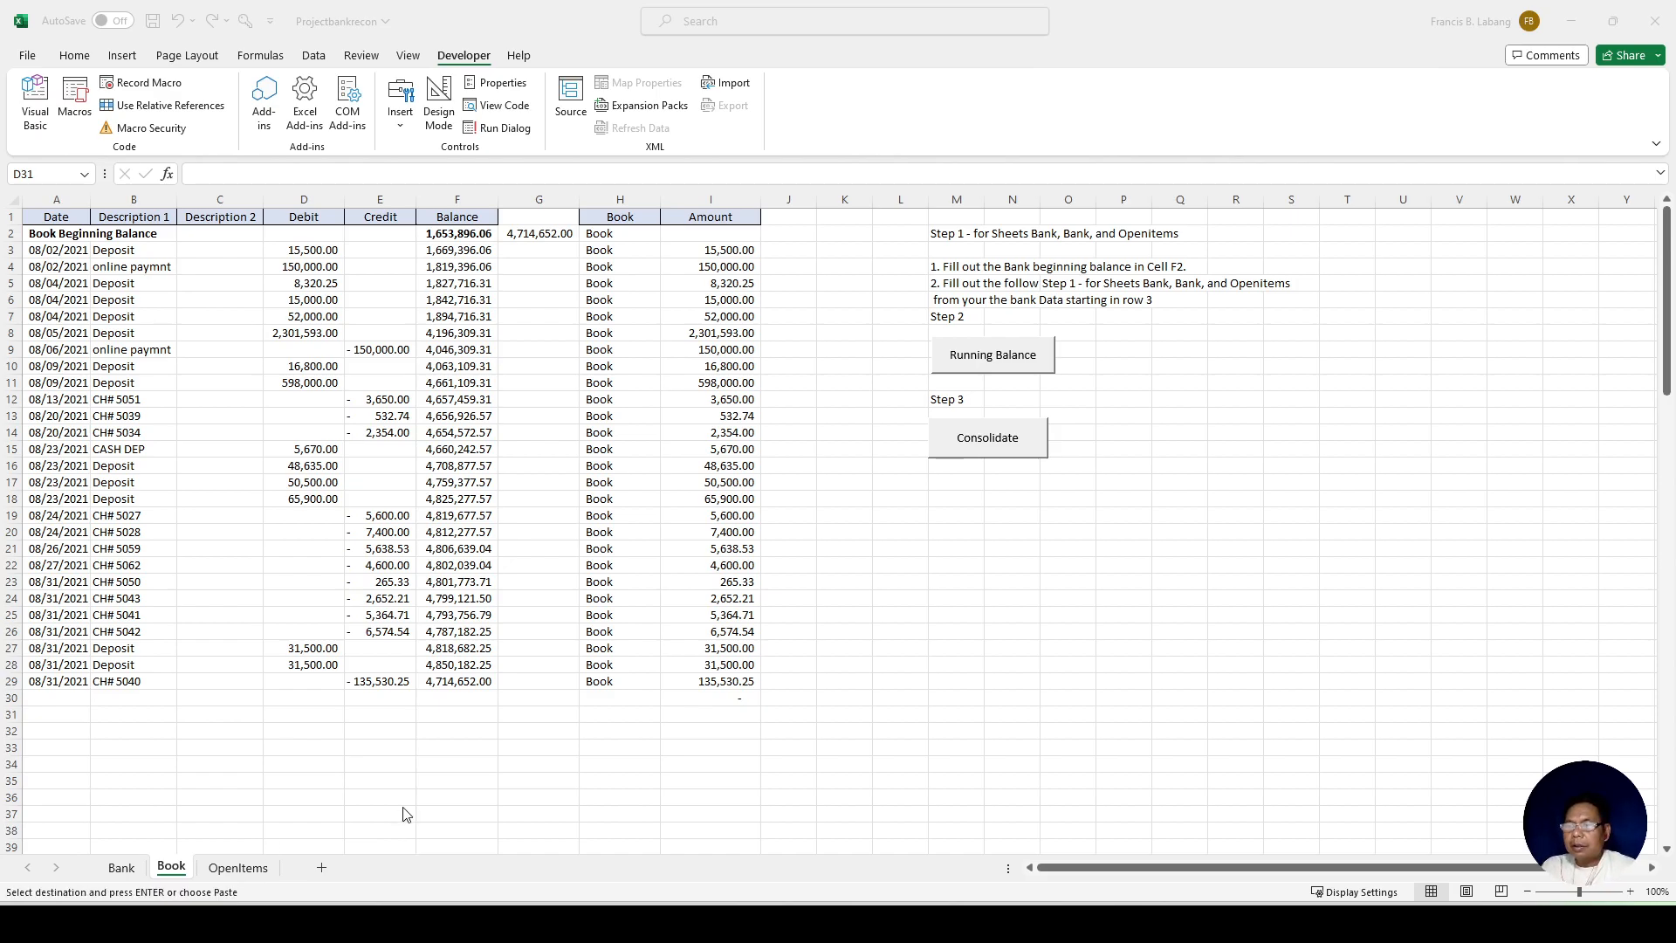
pyautogui.click(56, 698)
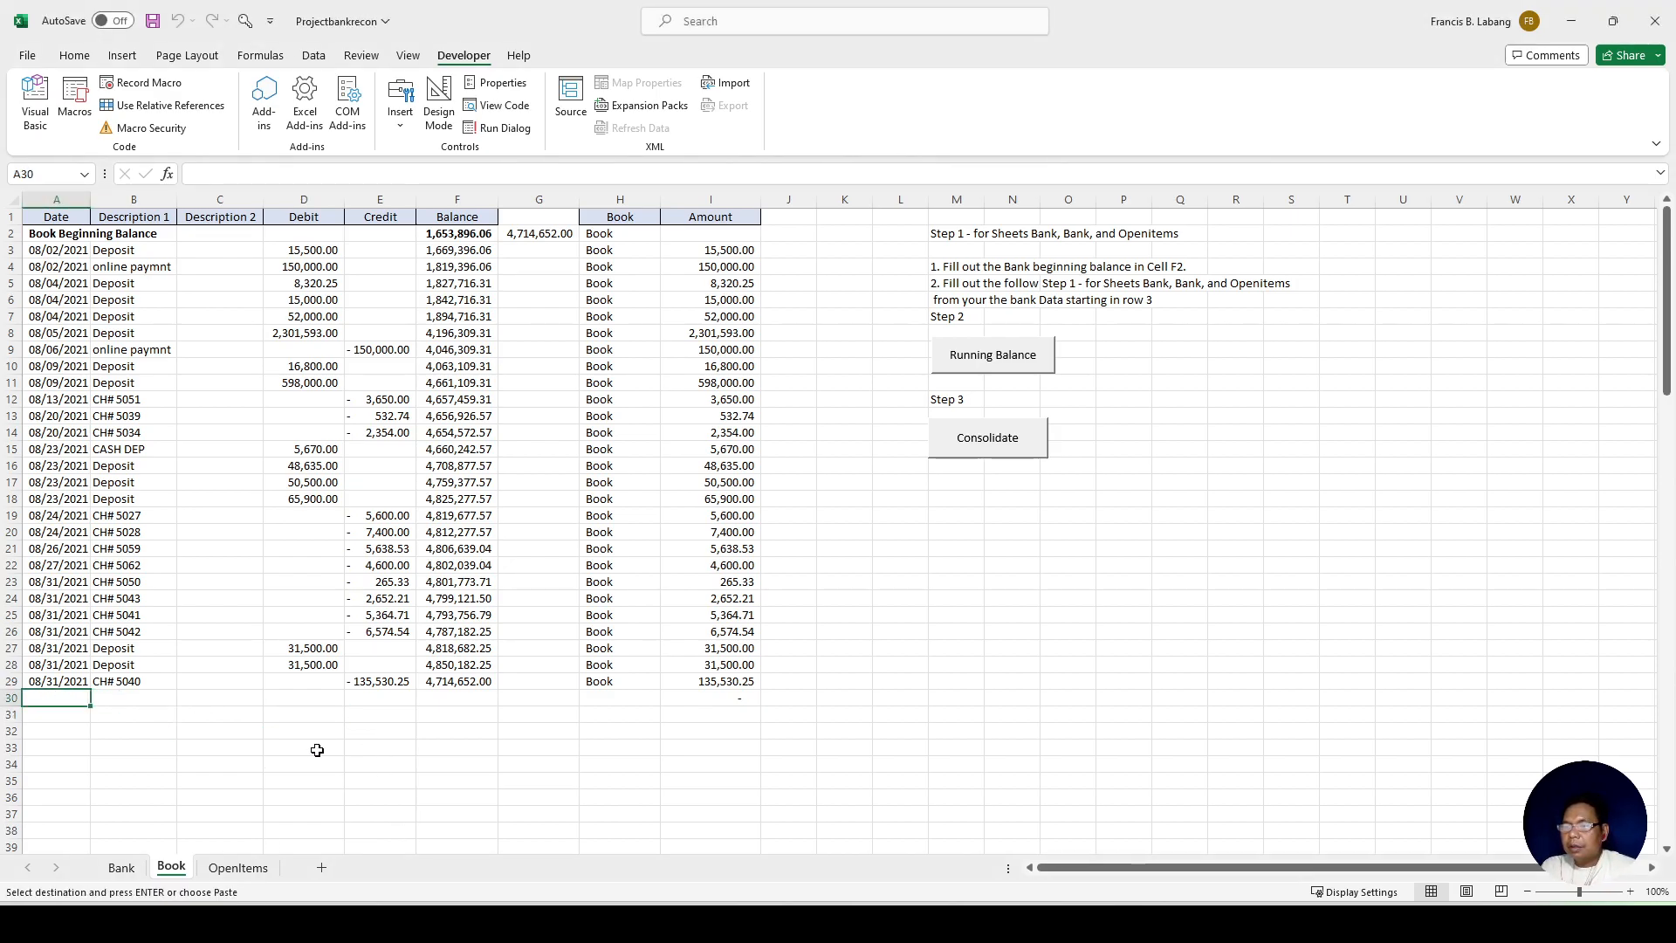
pyautogui.hotkey('ctrl', 'v')
pyautogui.scroll(-5, 376, 767)
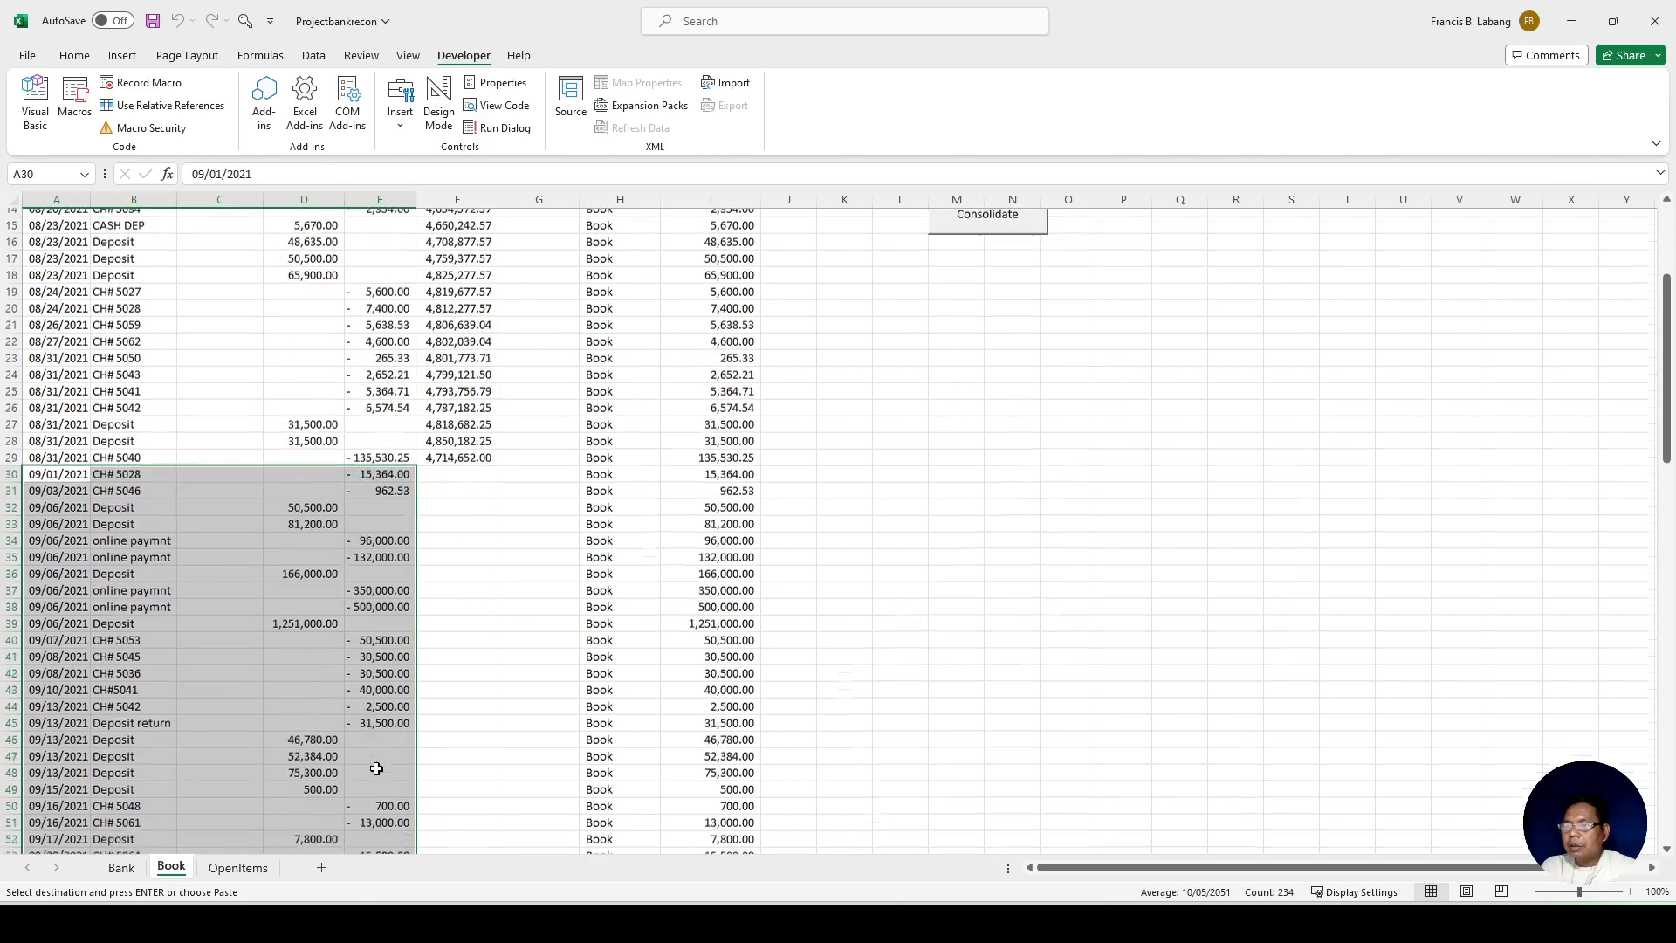
pyautogui.scroll(5, 376, 767)
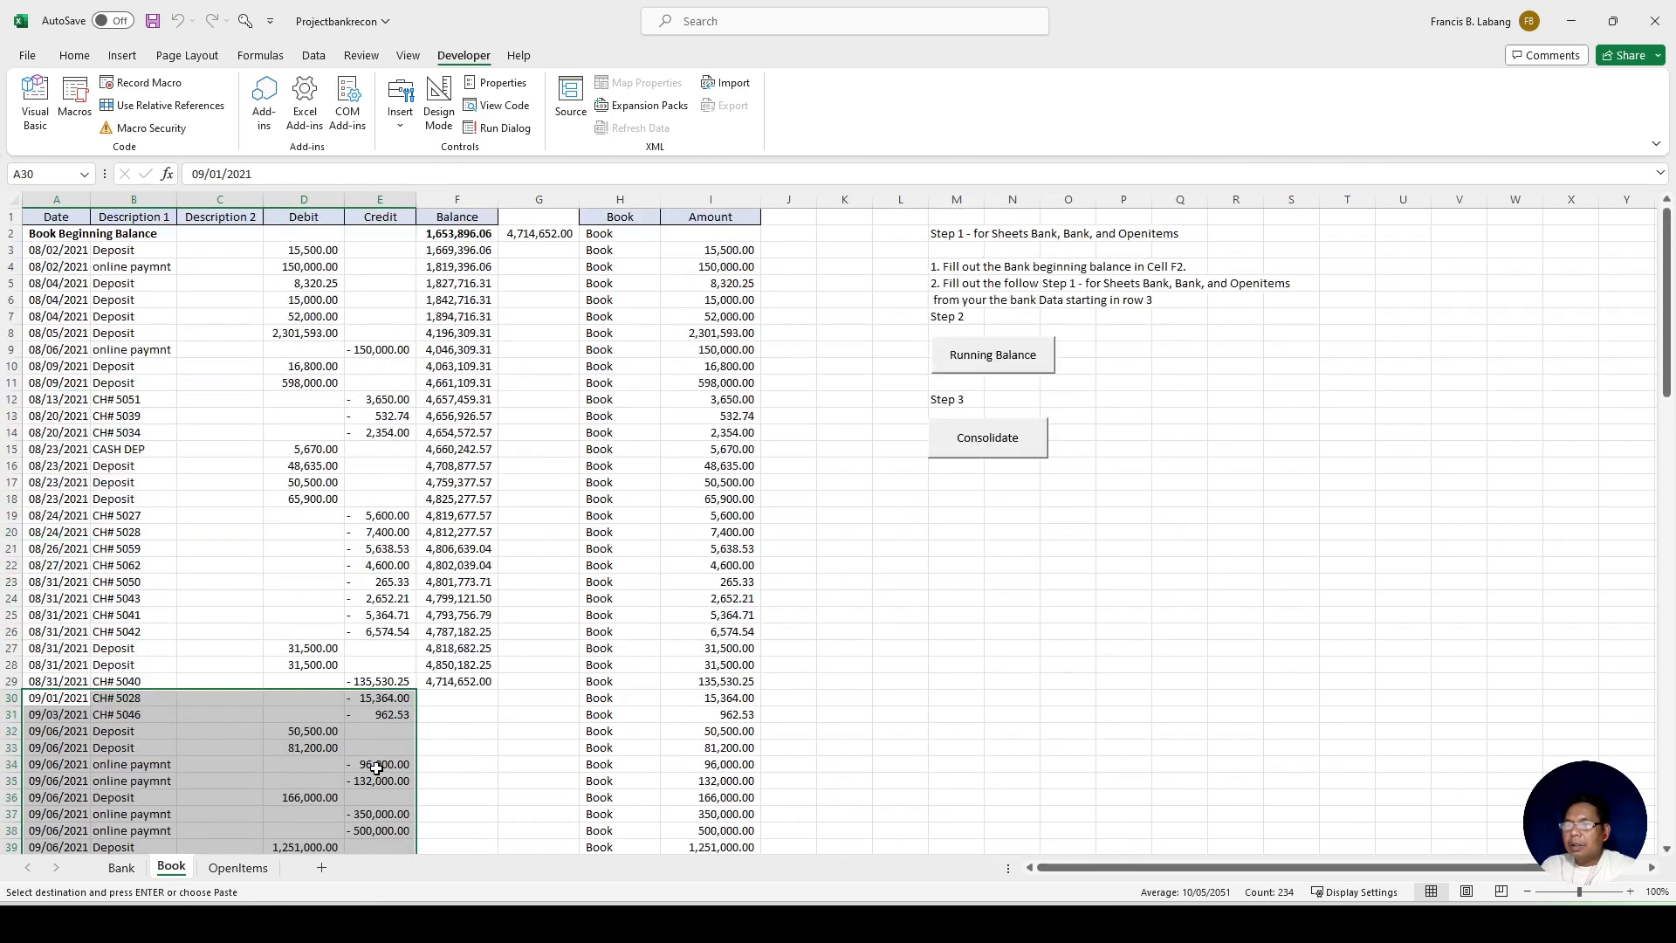
# Step: Review the full date range of transactions from A3 downward in the Book and Bank sheets
pyautogui.click(76, 252)
pyautogui.hotkey('ctrl', 'shift', 'Down')
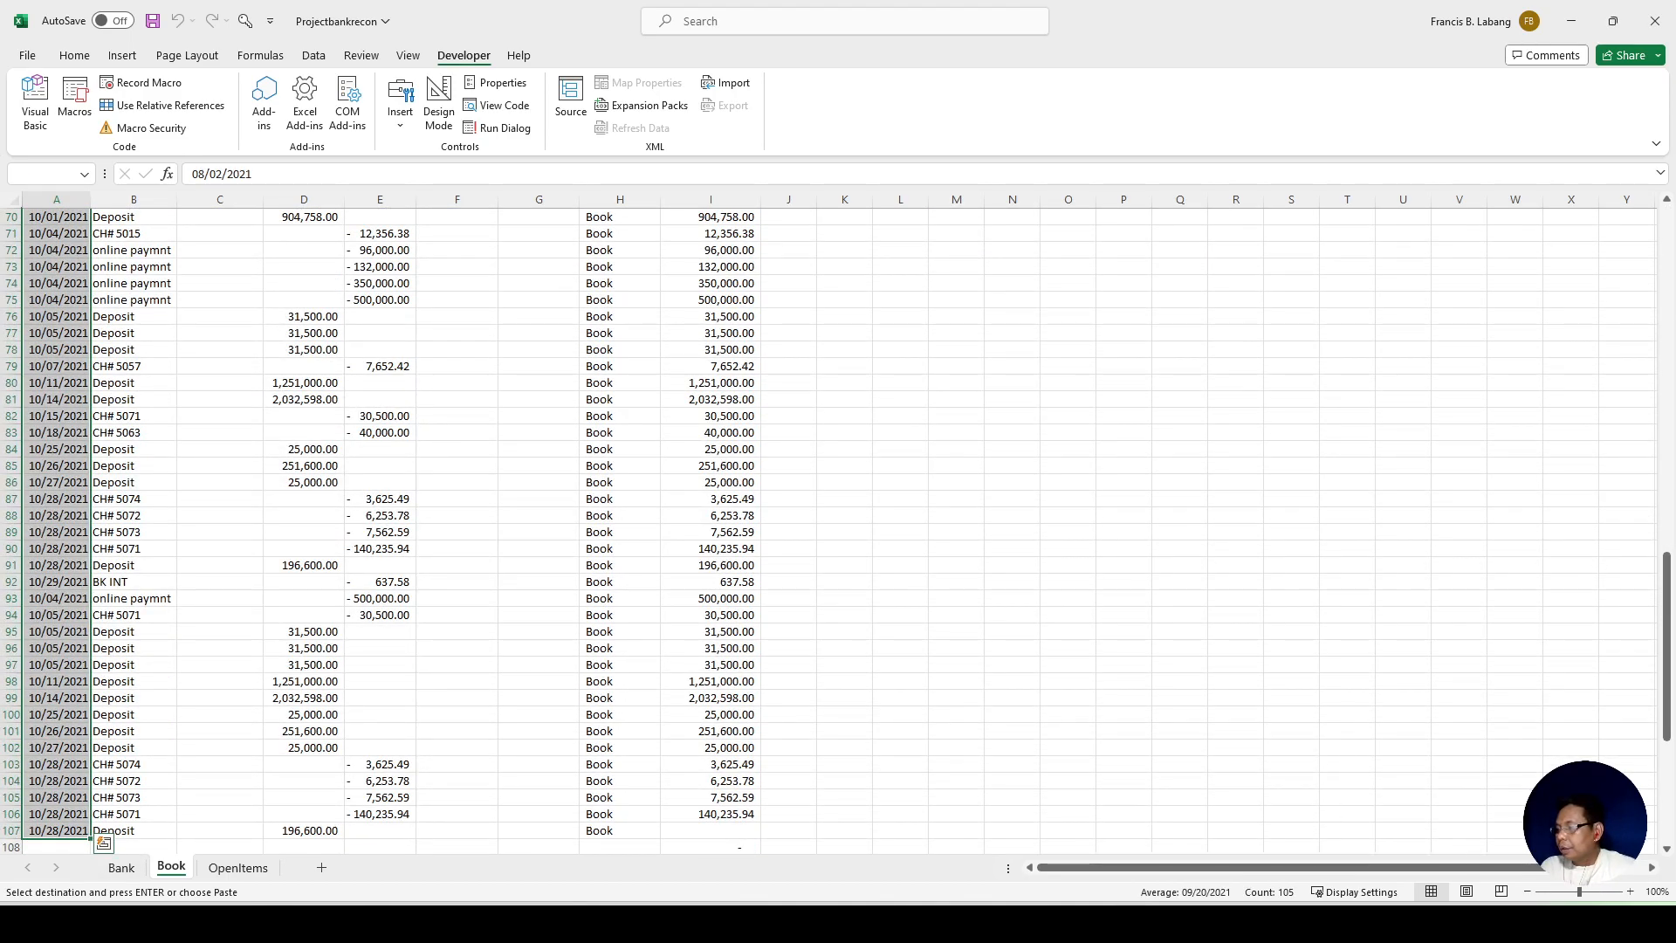
pyautogui.click(129, 867)
pyautogui.scroll(9, 175, 470)
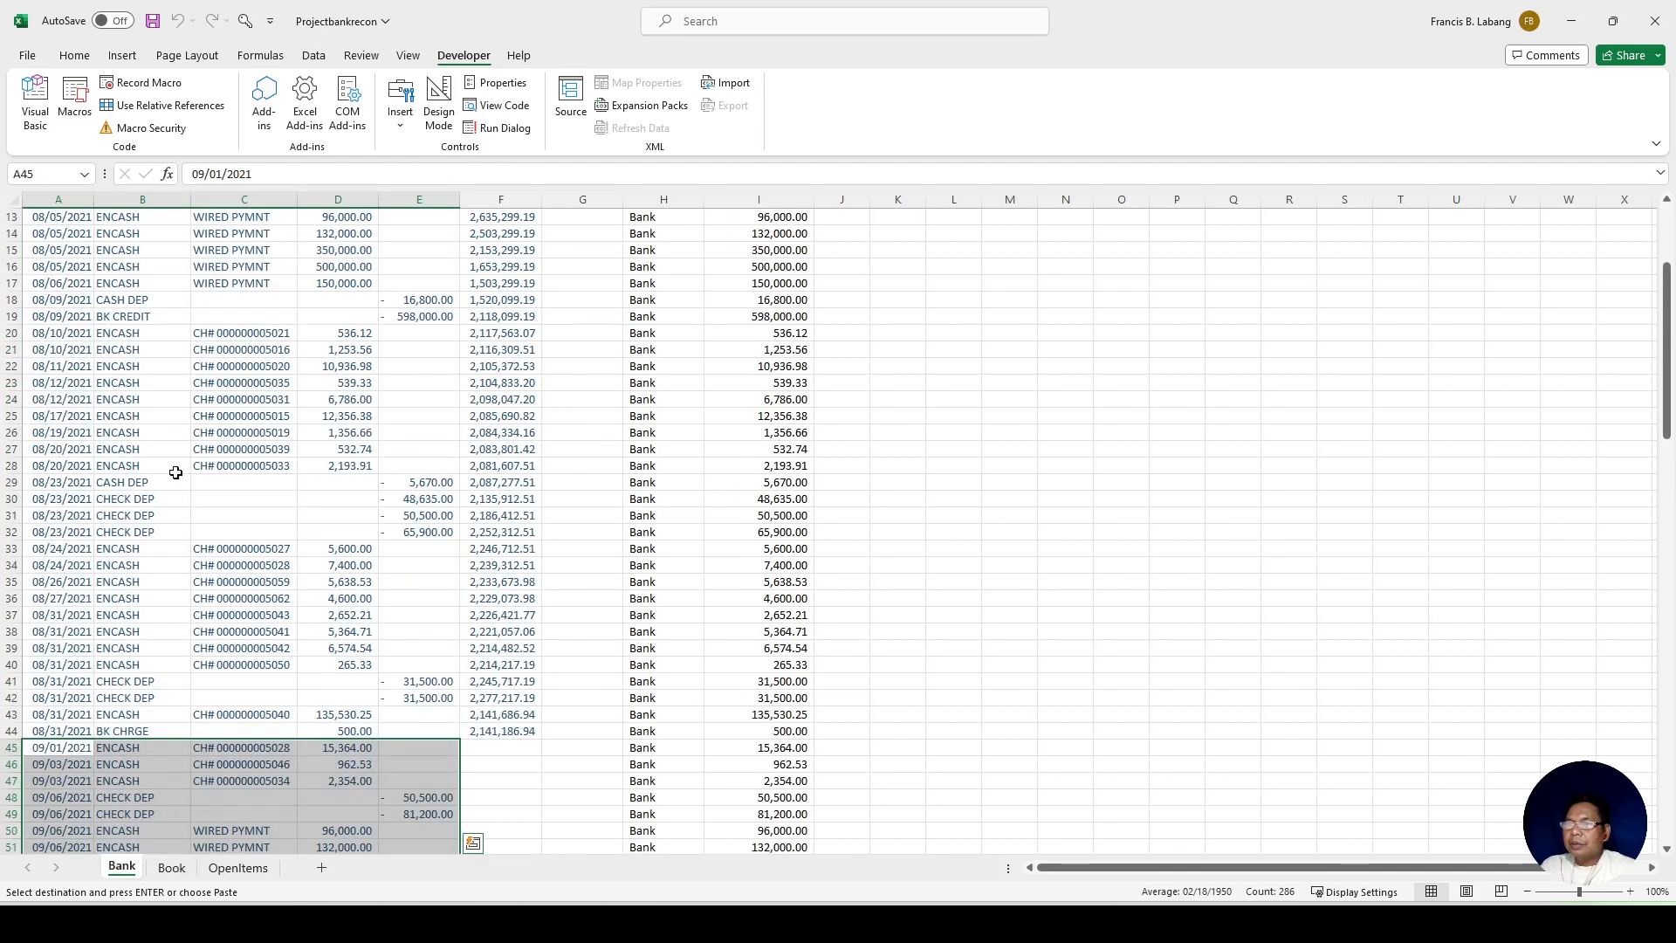
pyautogui.click(69, 255)
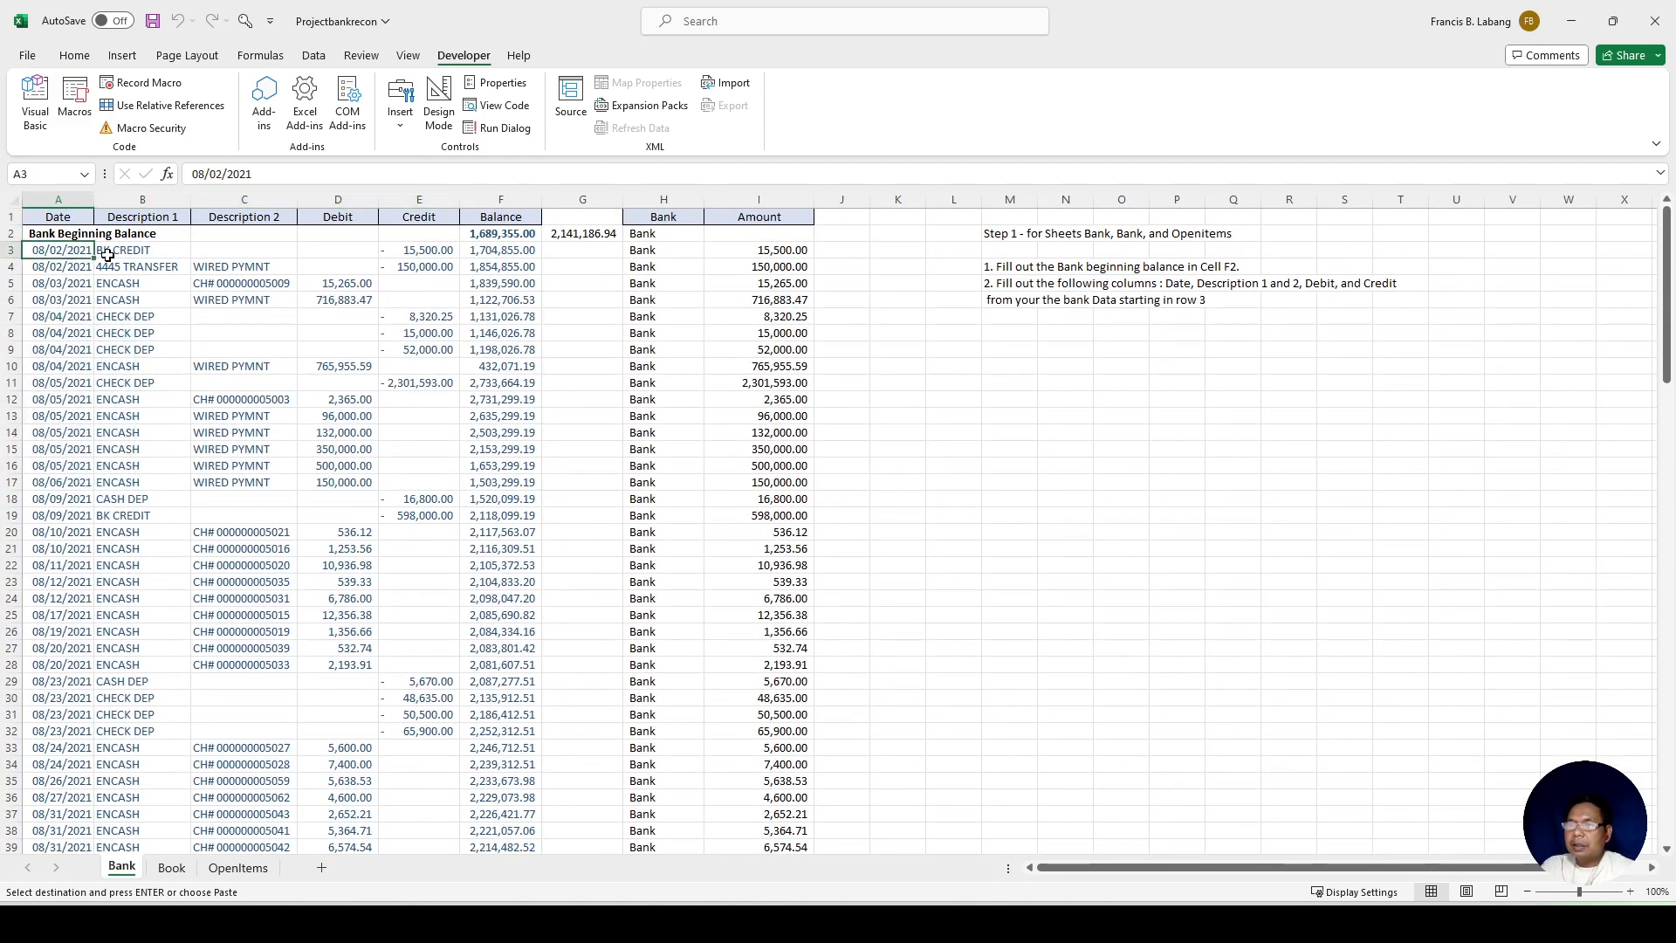
pyautogui.hotkey('ctrl', 'shift', 'Down')
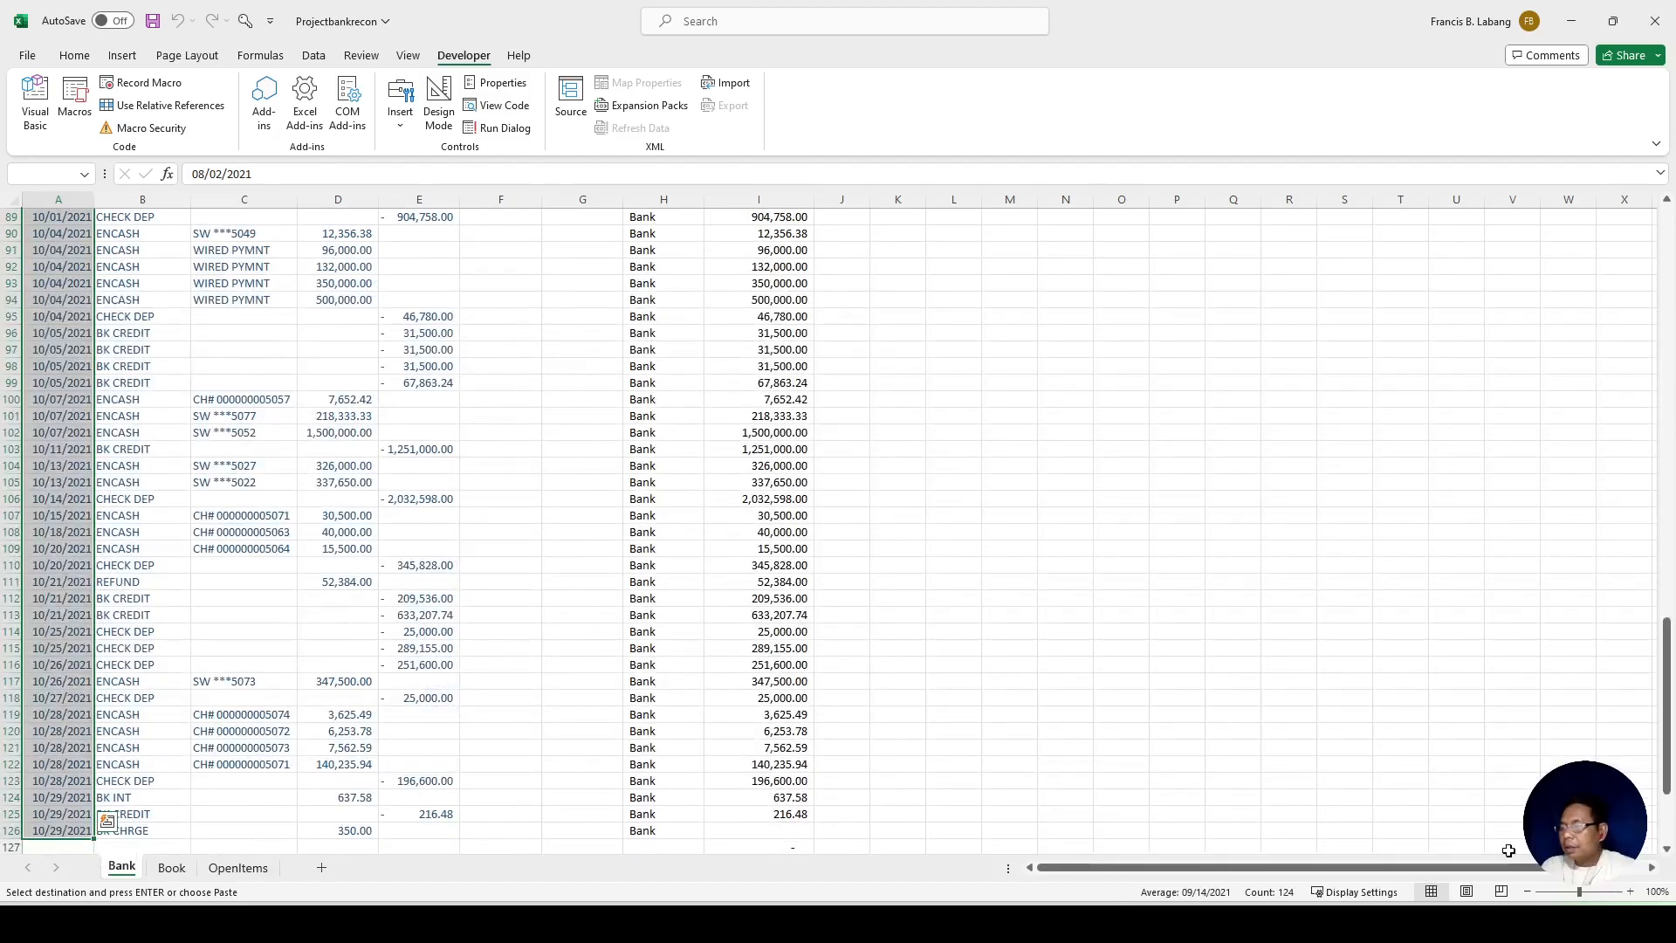
pyautogui.scroll(20, 536, 612)
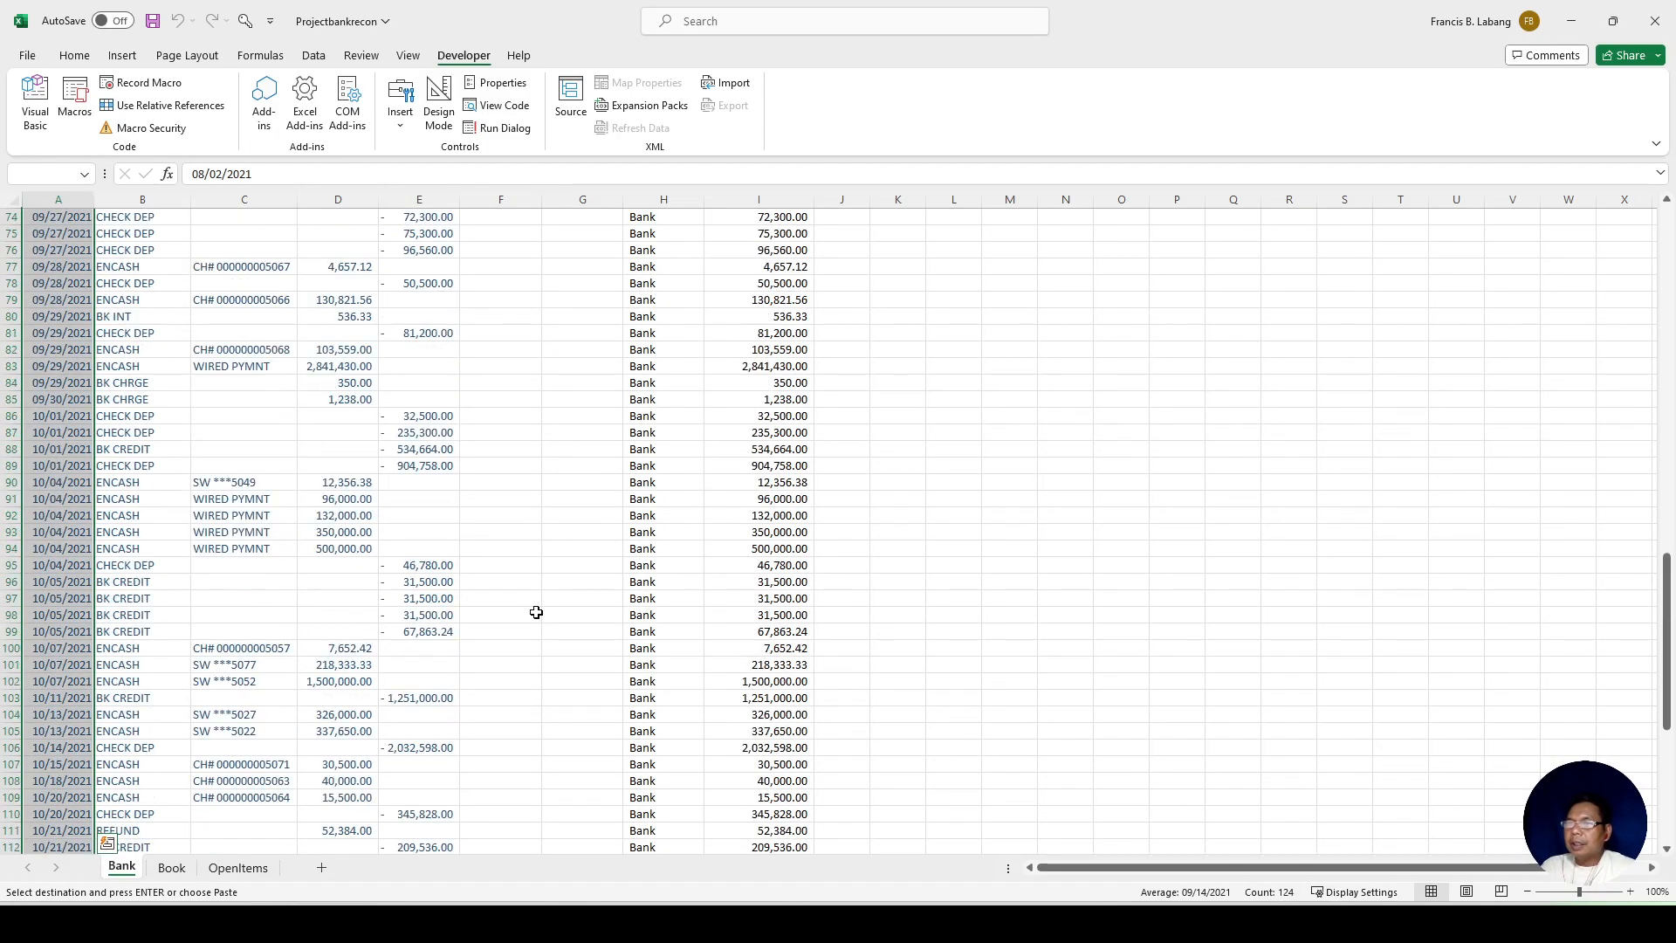
pyautogui.scroll(4, 536, 612)
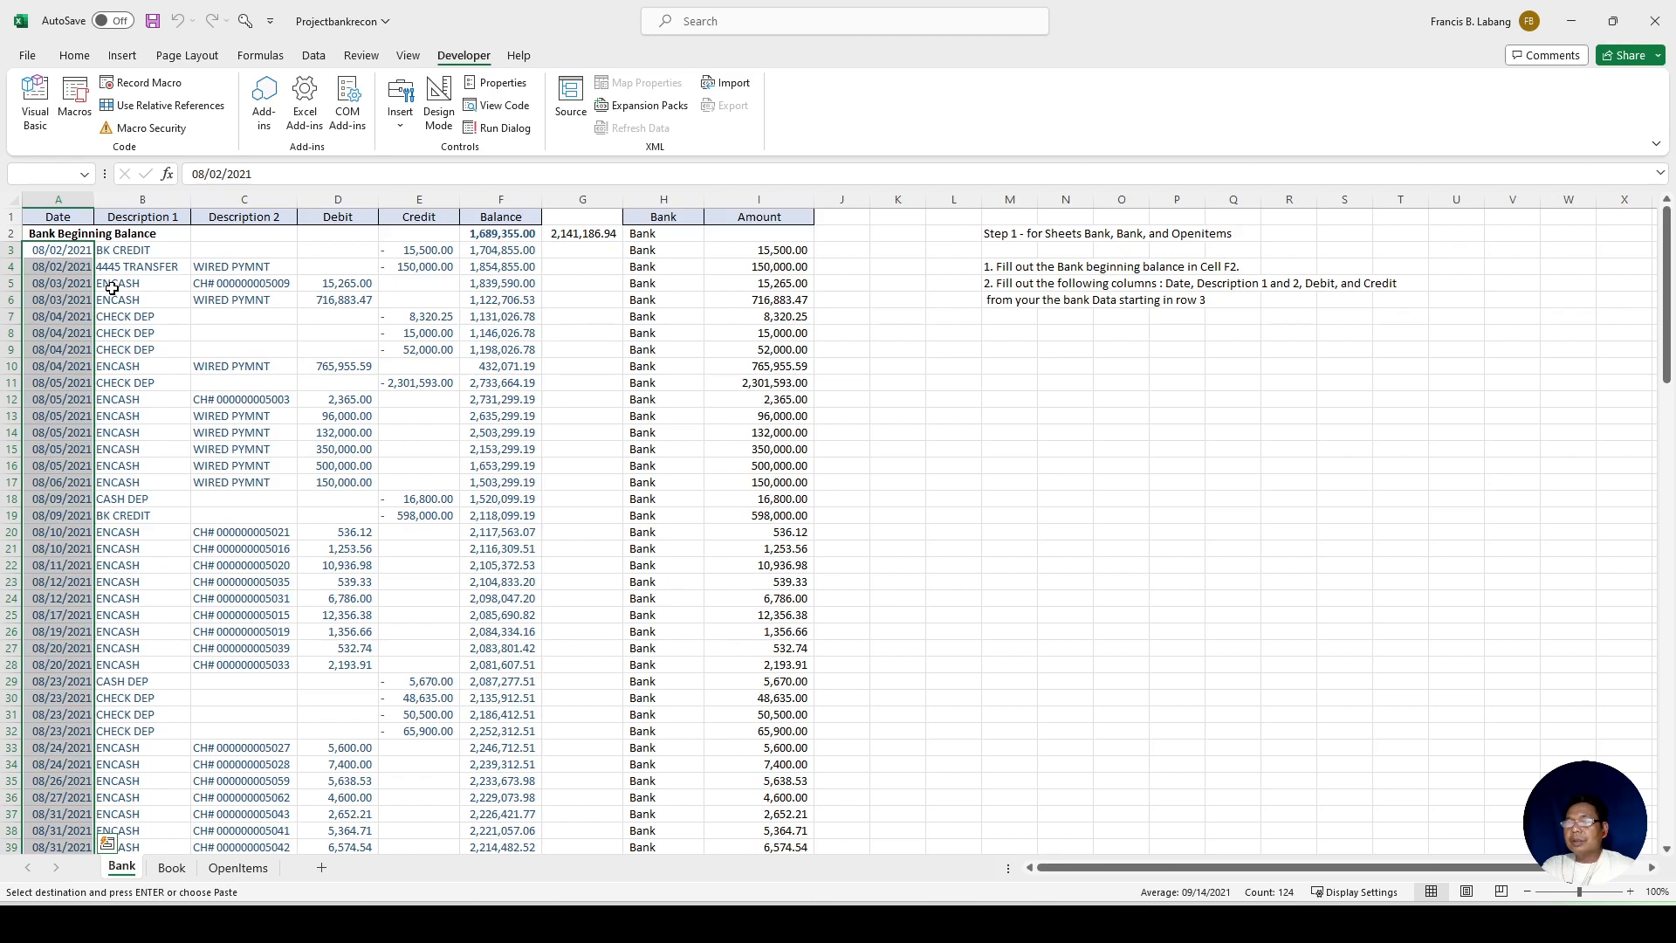
pyautogui.scroll(-3, 101, 404)
pyautogui.scroll(3, 102, 404)
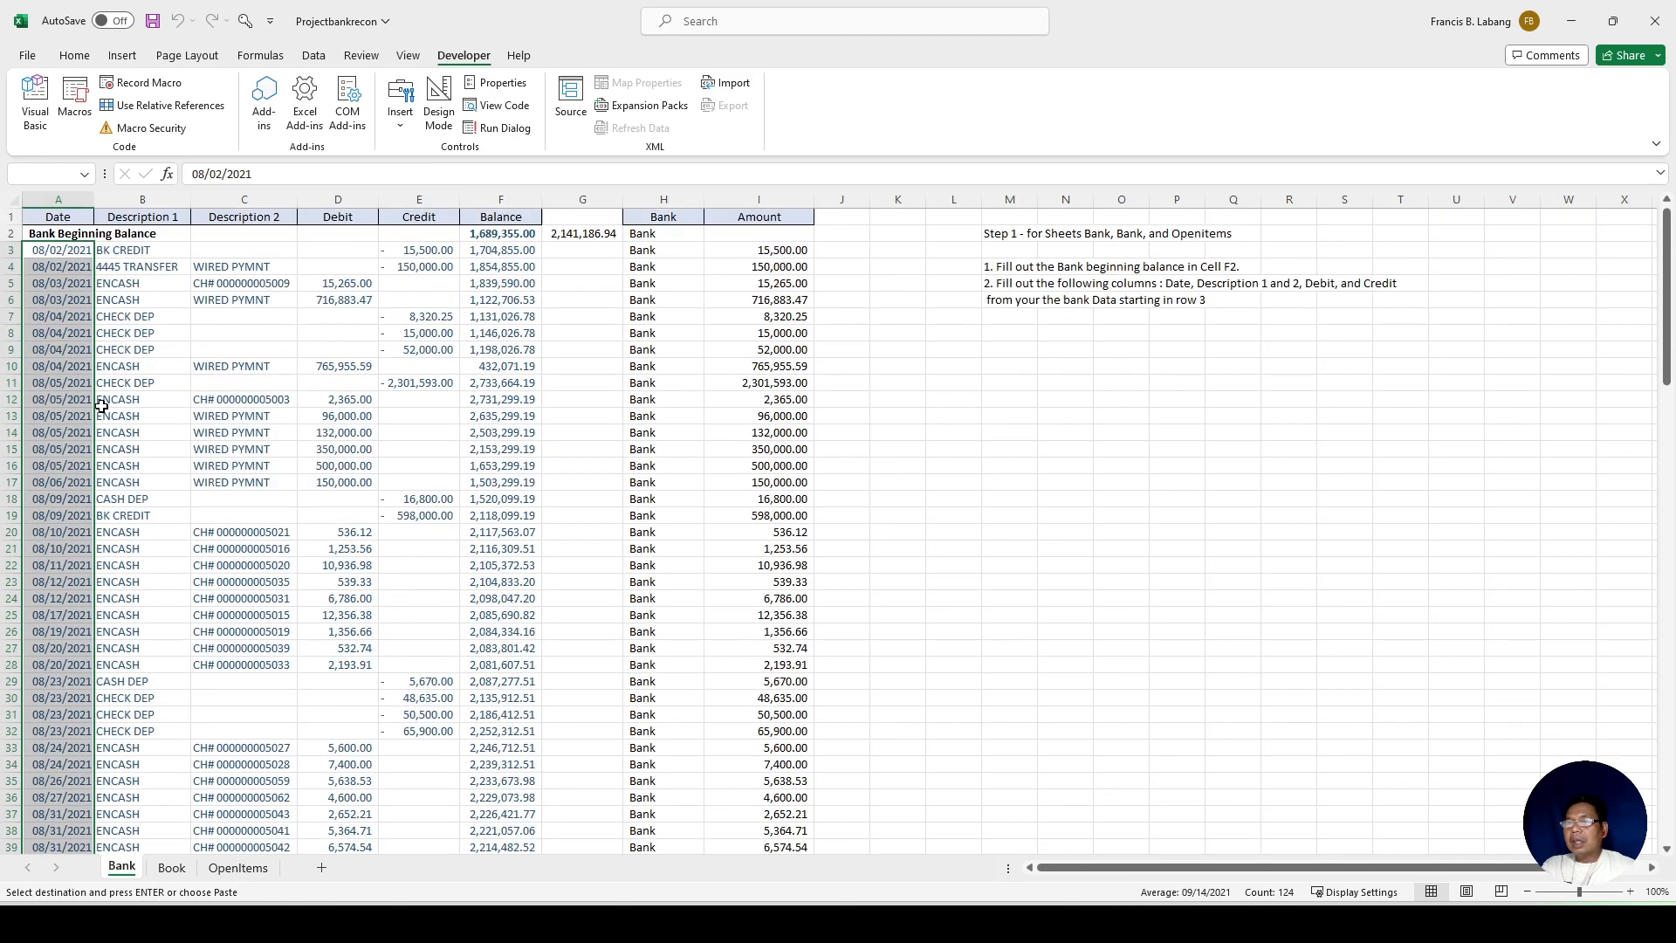
# Step: Review the dates in the Bank sheet from the first entry in A3 through the last entry in A126
pyautogui.click(53, 254)
pyautogui.scroll(-20, 59, 514)
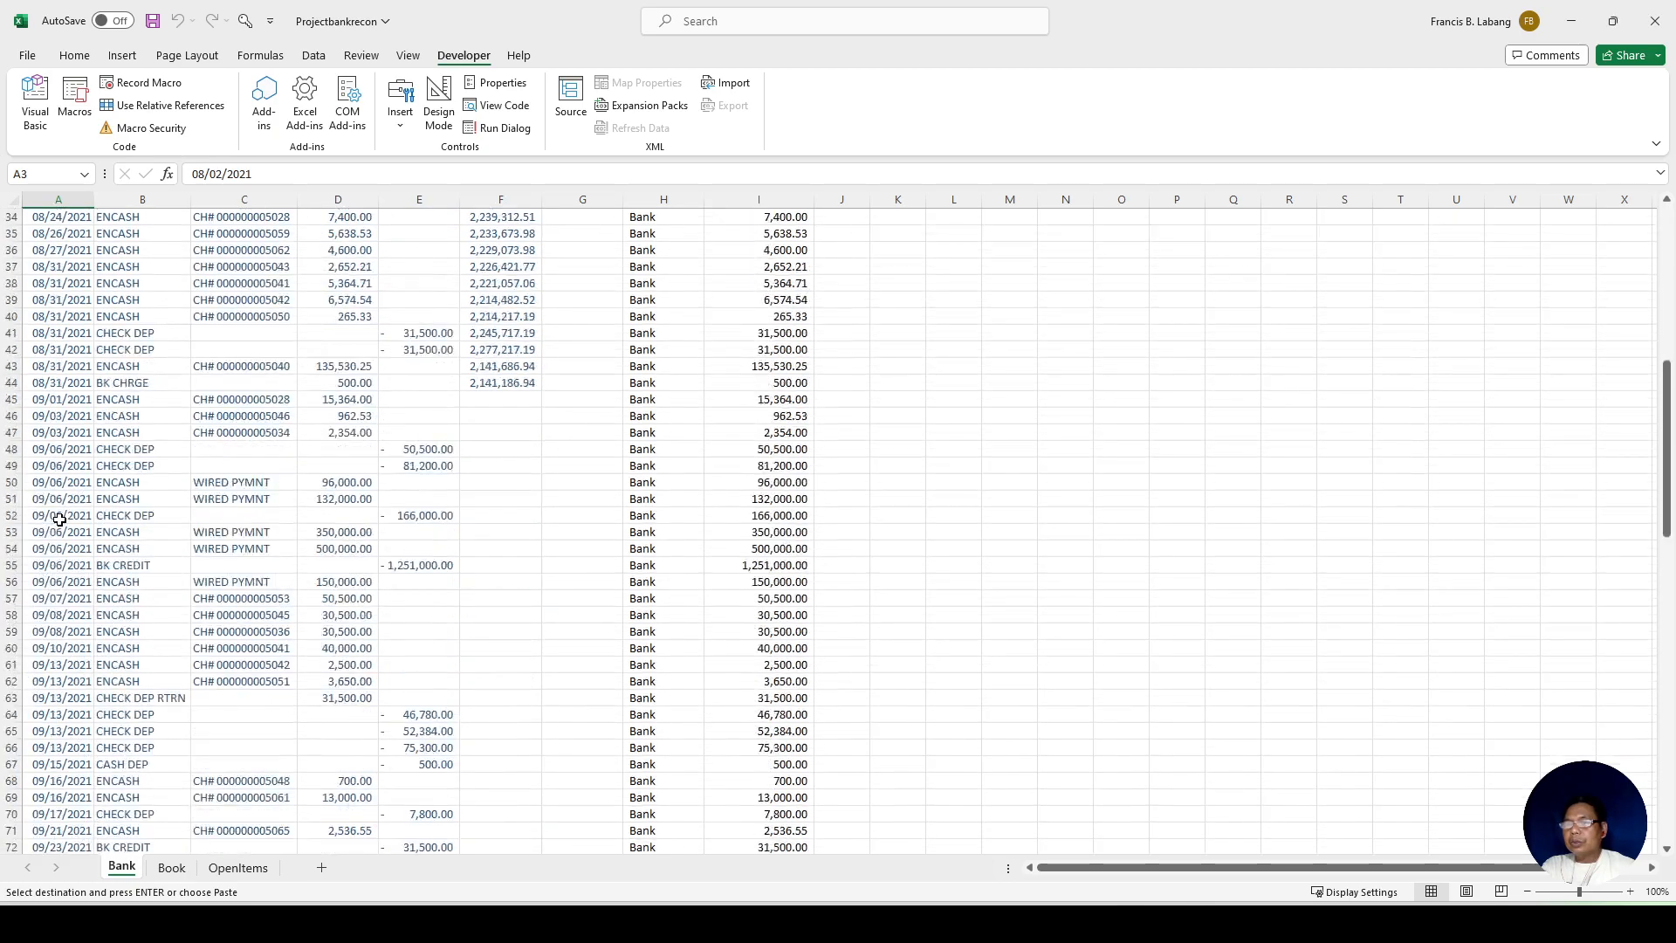
pyautogui.scroll(-13, 60, 520)
pyautogui.click(64, 598)
pyautogui.scroll(20, 64, 598)
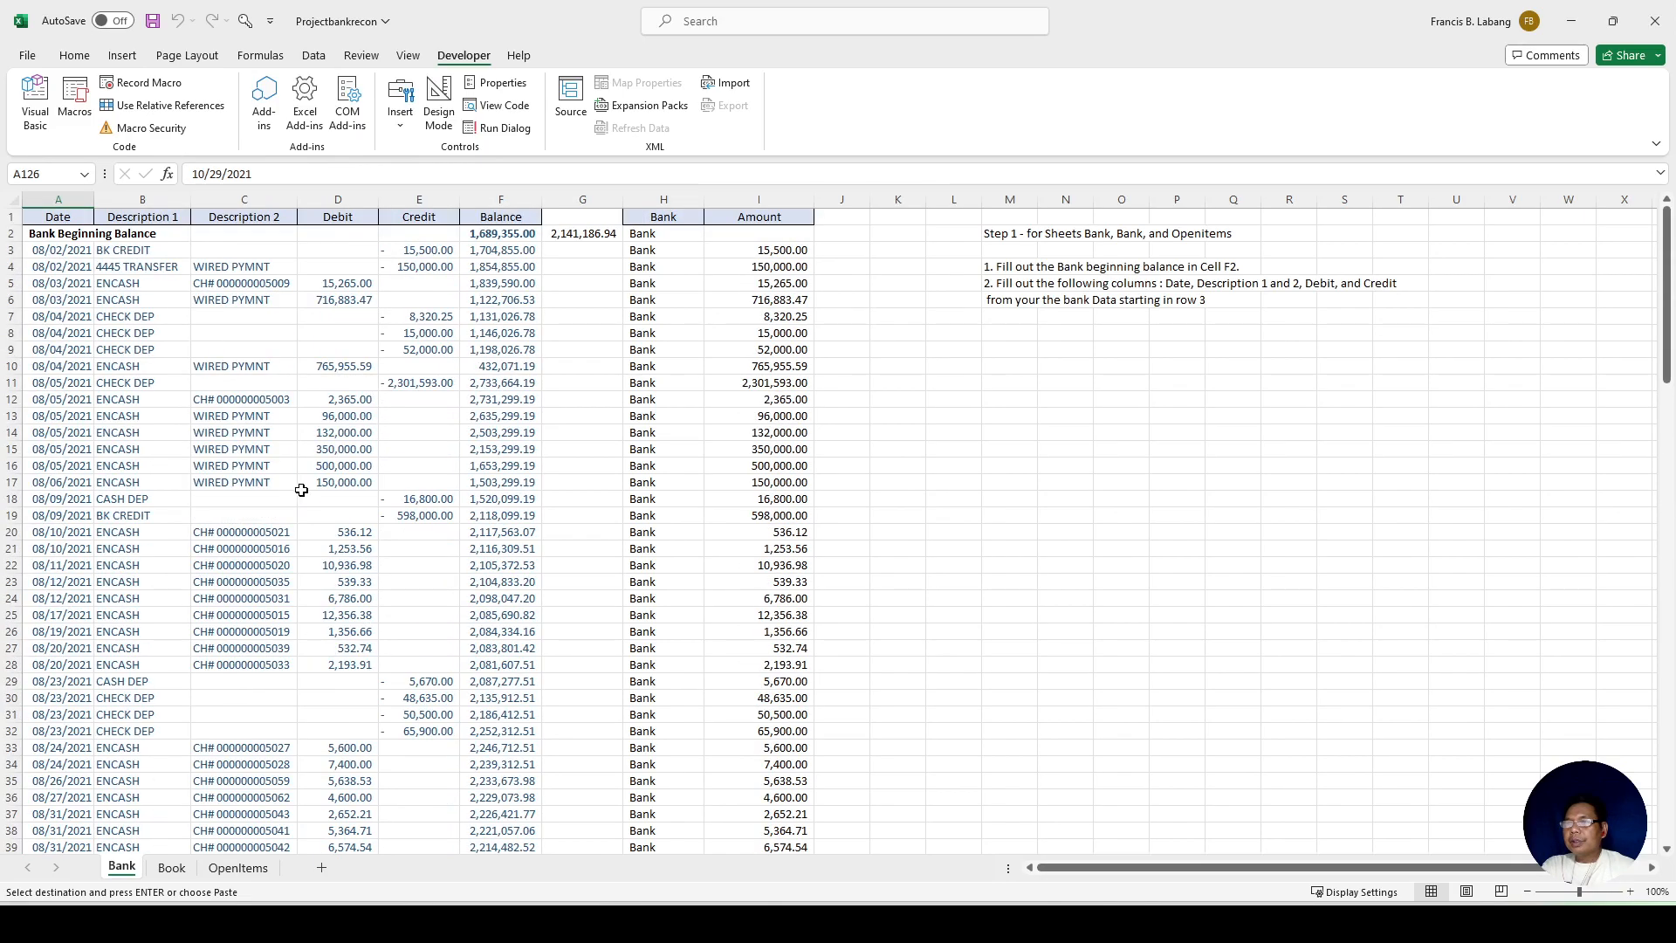
pyautogui.scroll(-6, 408, 655)
pyautogui.scroll(6, 409, 655)
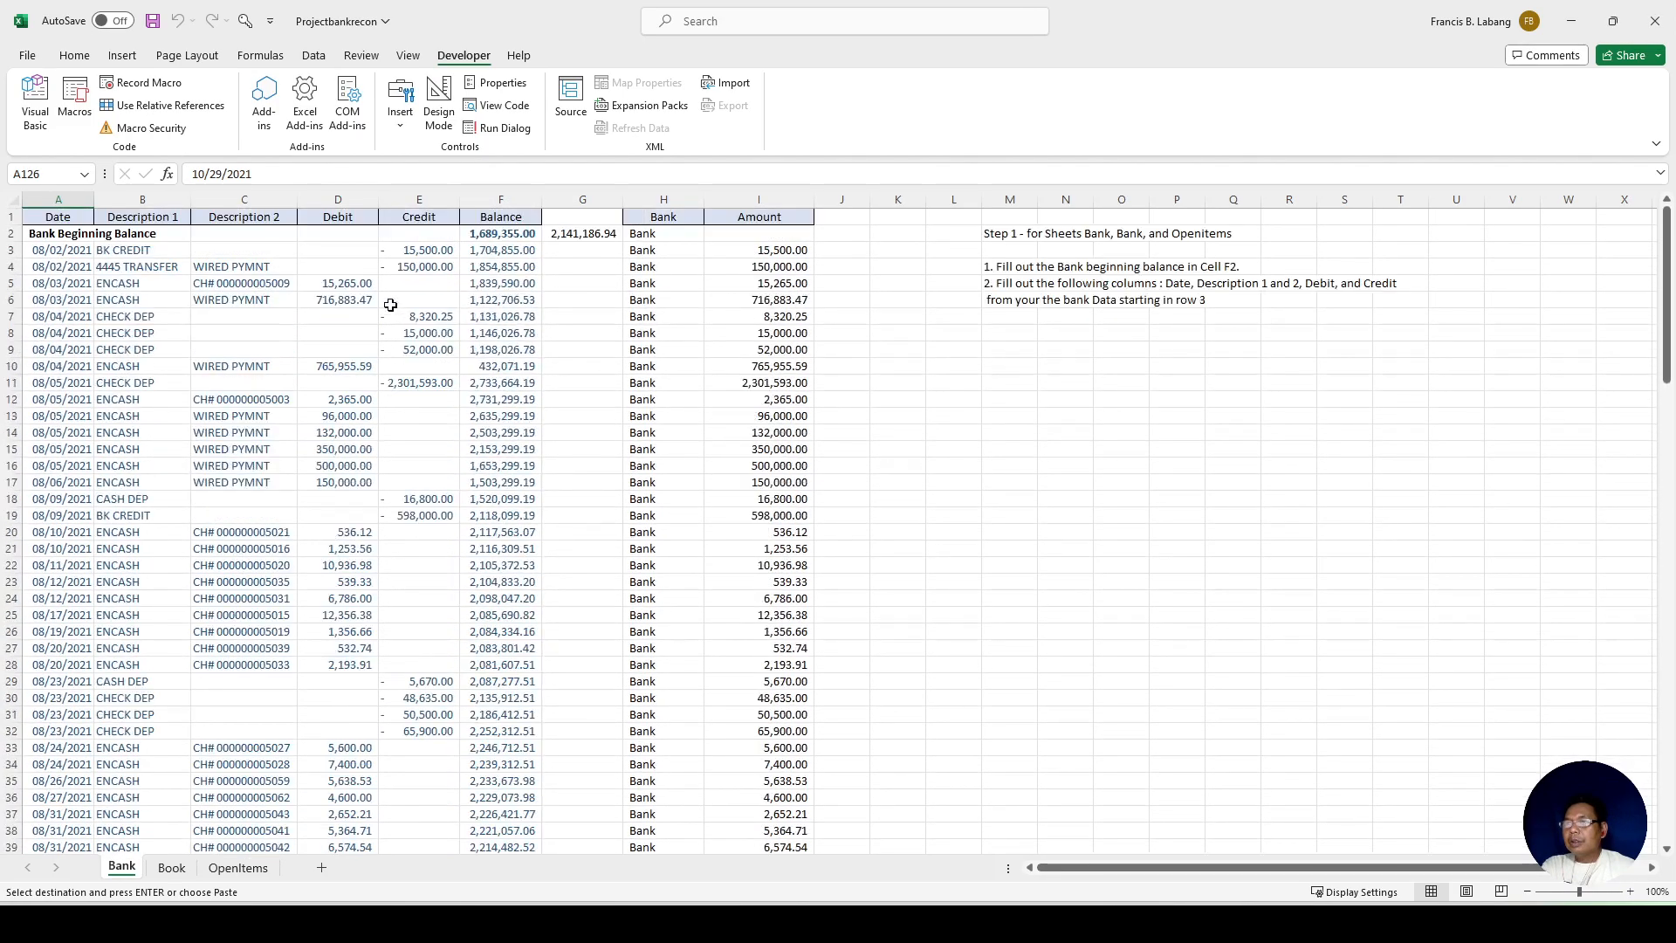
# Step: Calculate the running balance for all transactions on the Book sheet
pyautogui.click(171, 867)
pyautogui.scroll(12, 810, 569)
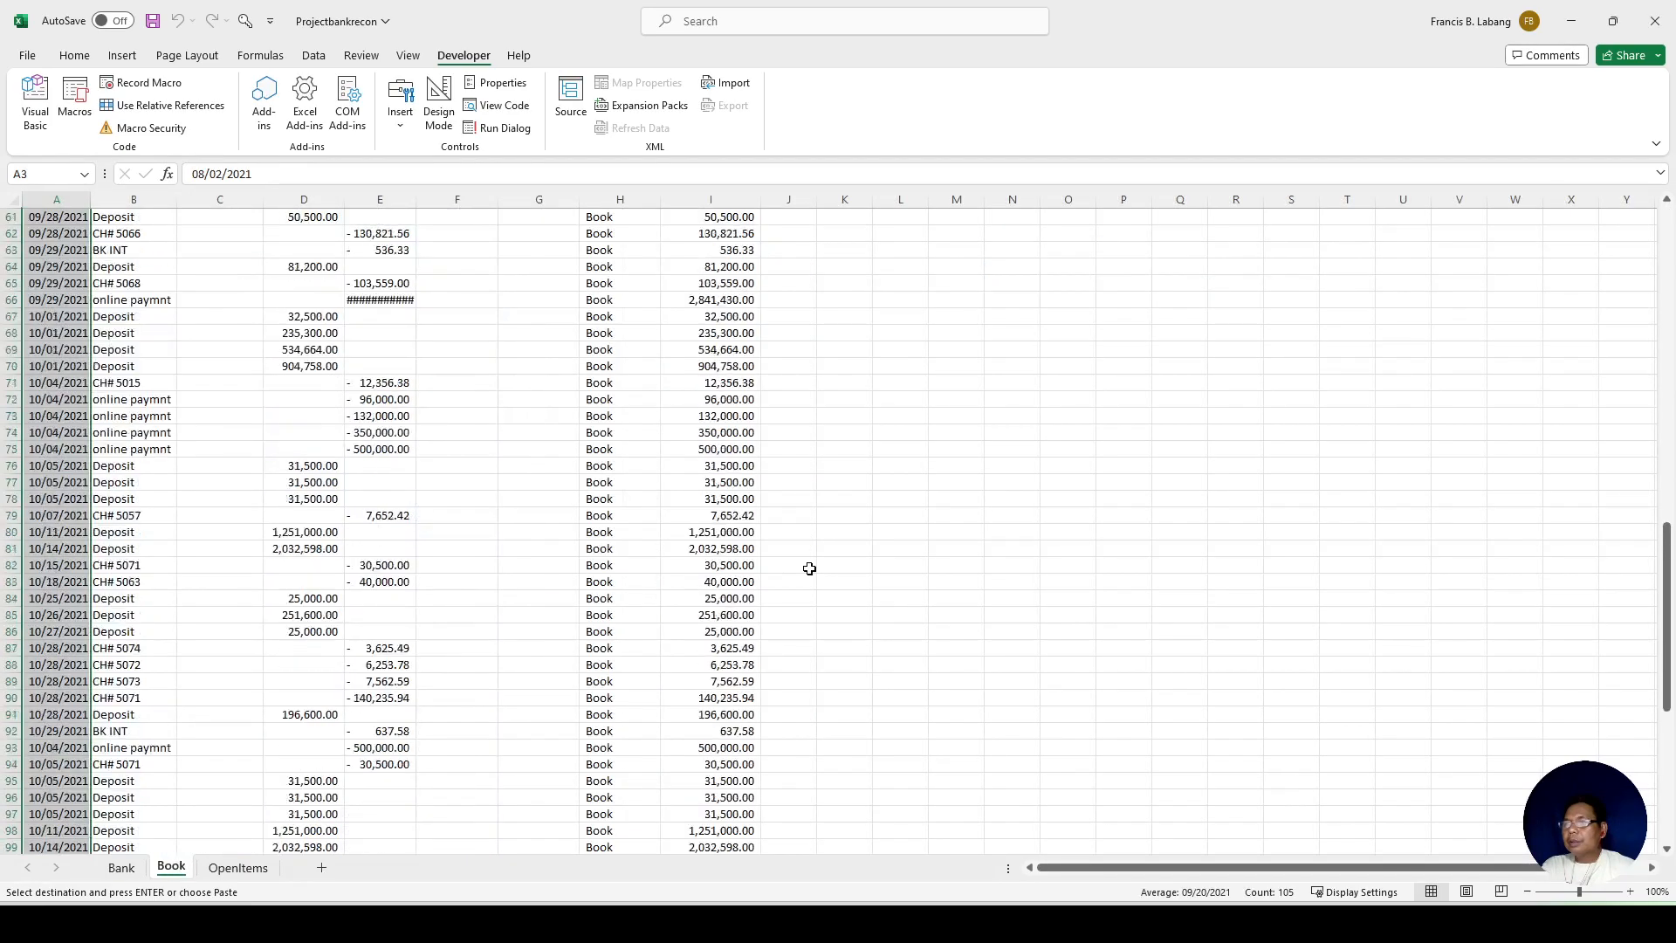
pyautogui.scroll(13, 810, 568)
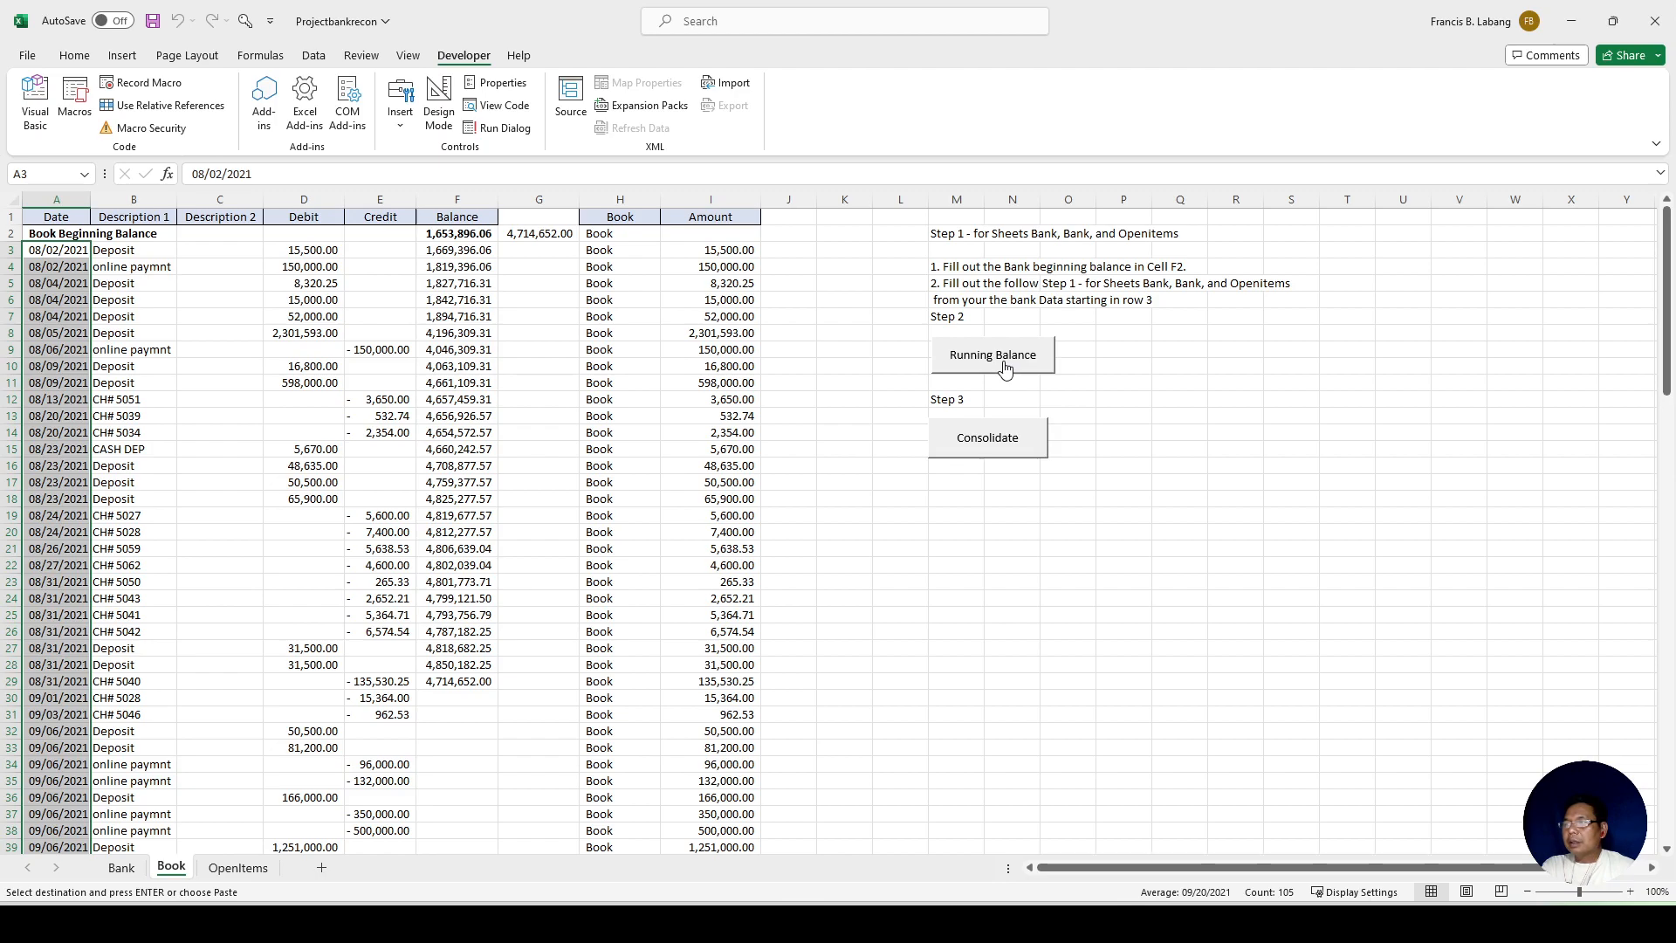
pyautogui.click(1004, 367)
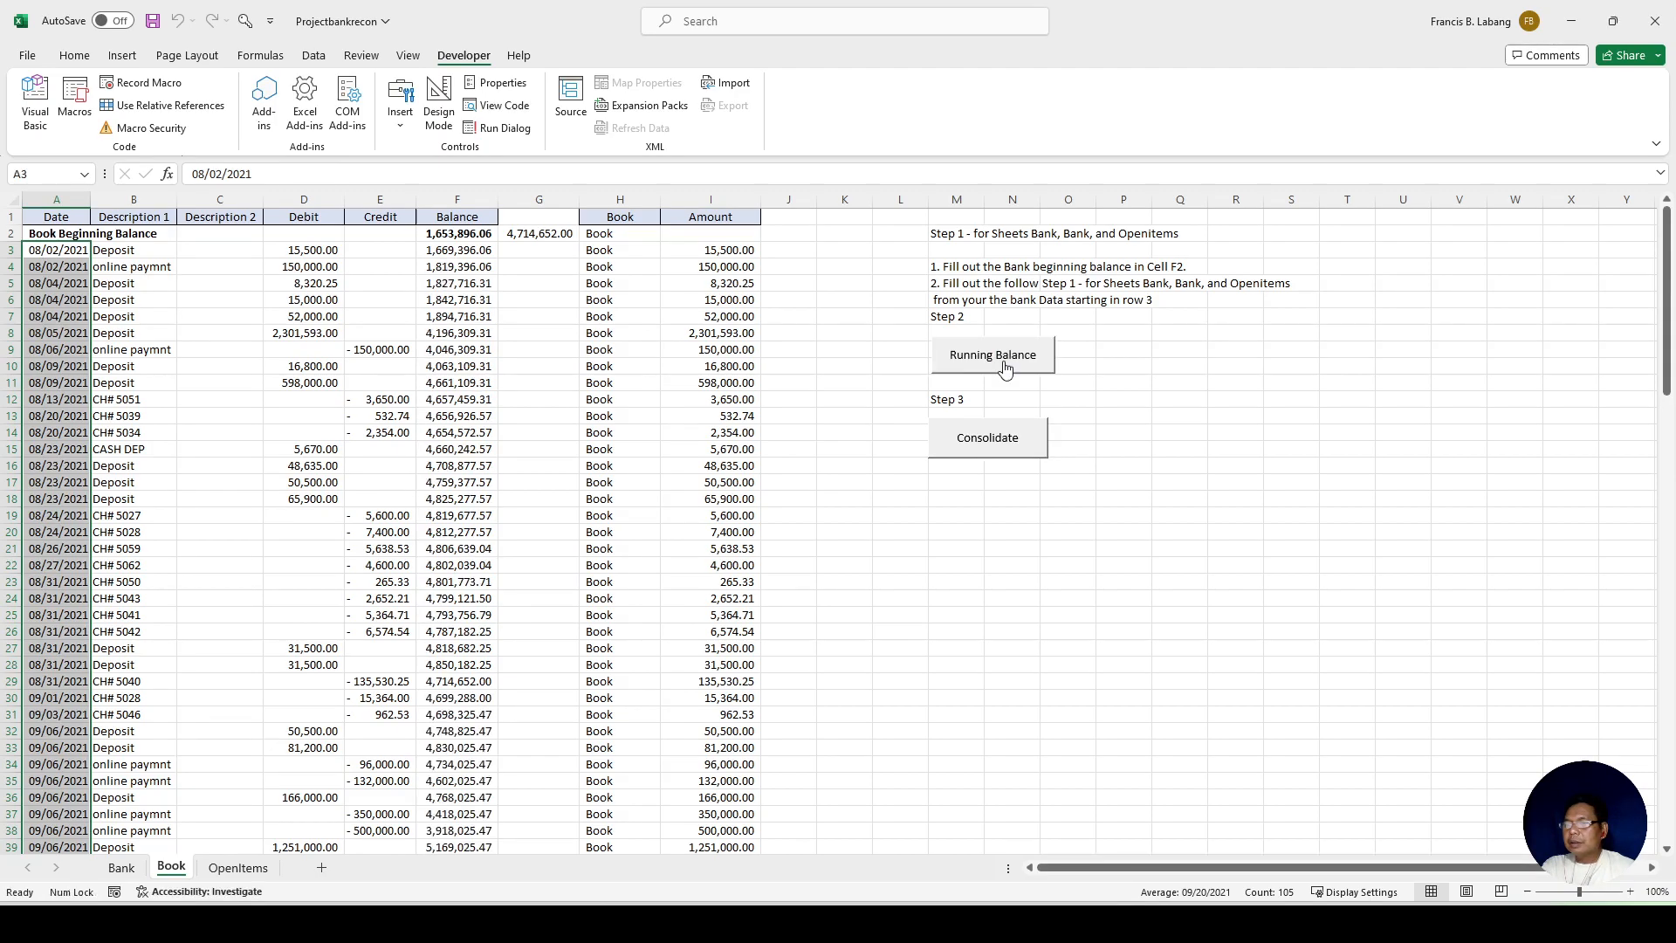
# Step: Consolidate the bank and book entries, and check the bank-to-book difference in F13 of the Matching sheet
pyautogui.click(985, 458)
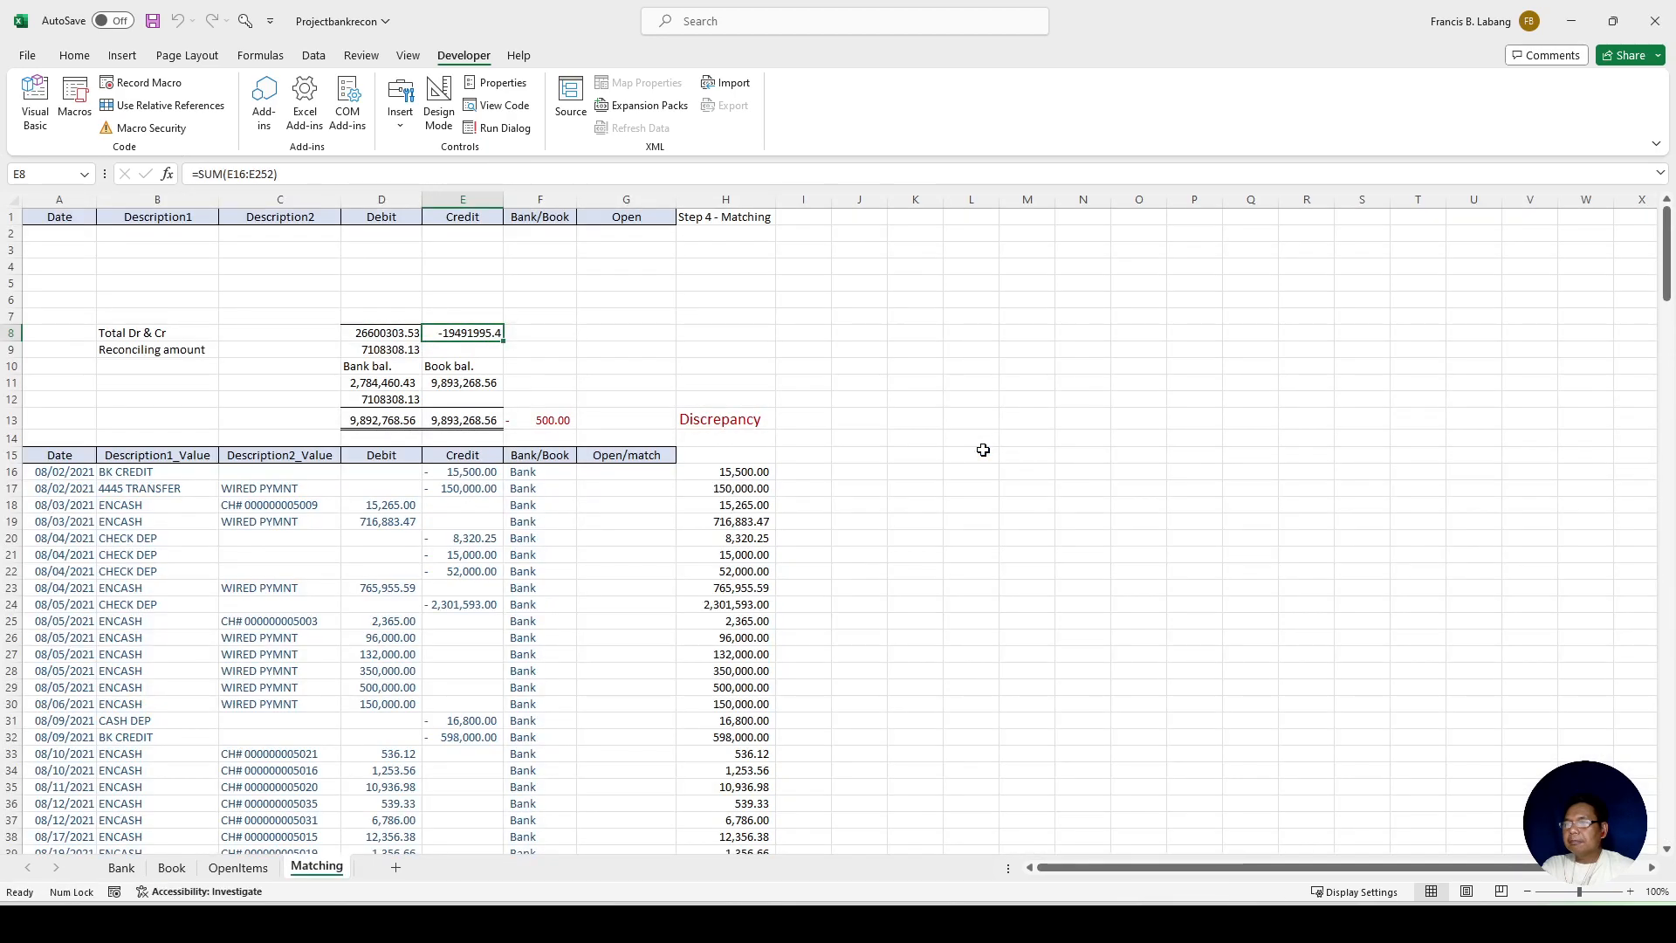
pyautogui.scroll(-2, 983, 449)
pyautogui.click(563, 321)
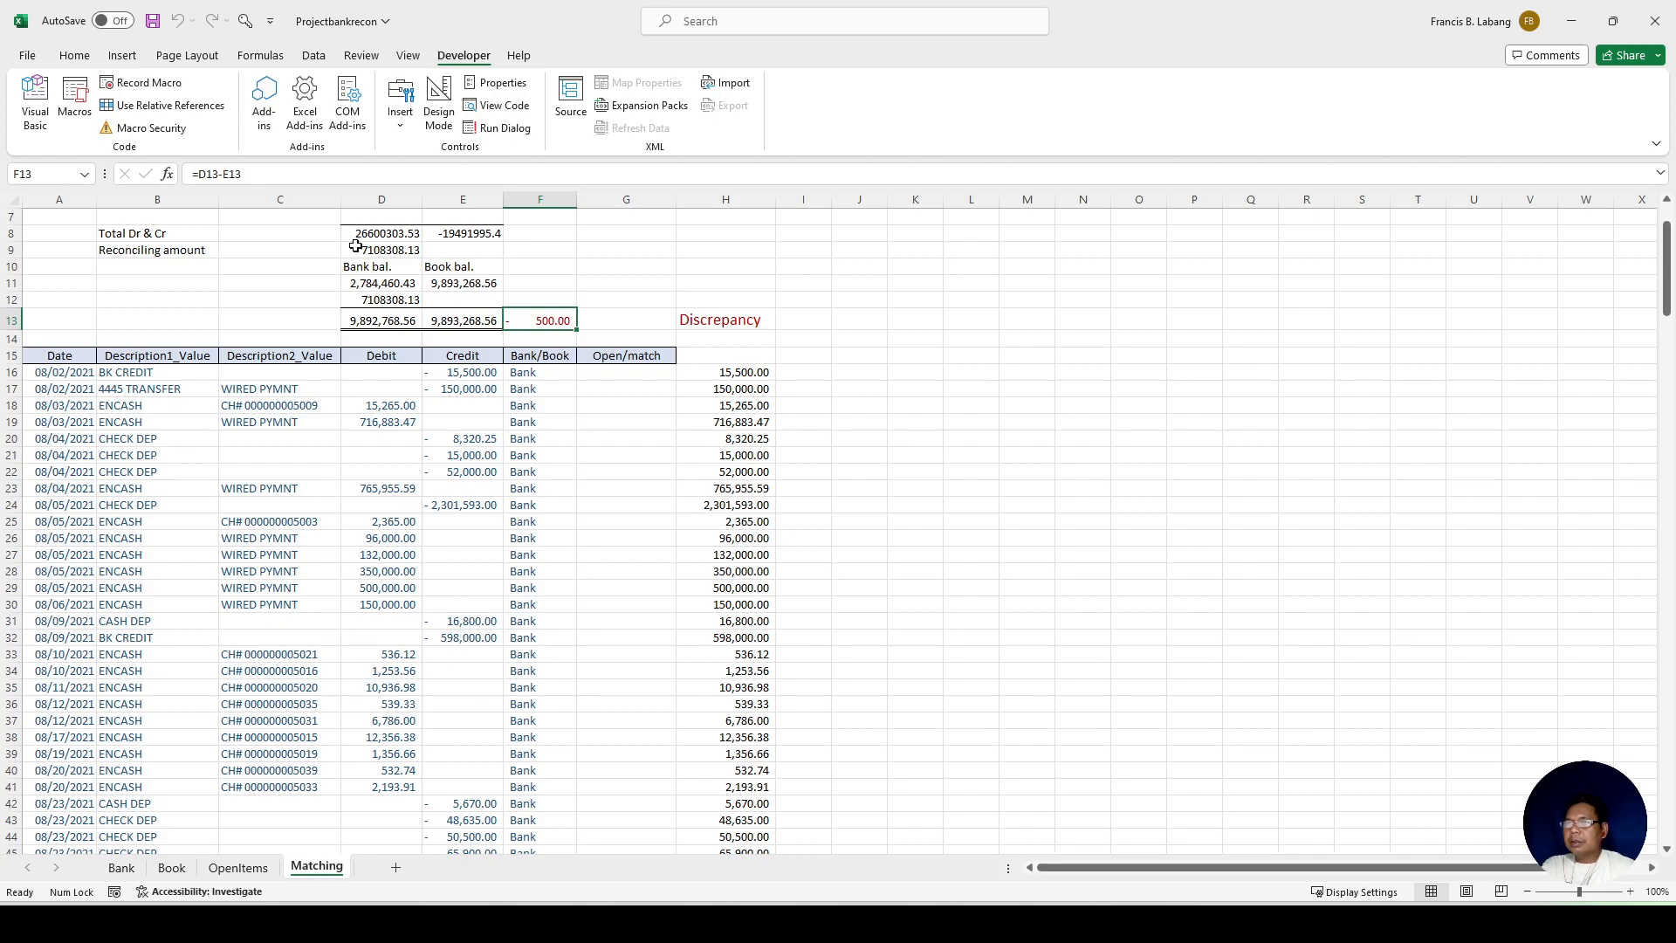
# Step: Run Undo from the start in Recon Tools to remove the consolidation, and close the form
pyautogui.click(247, 22)
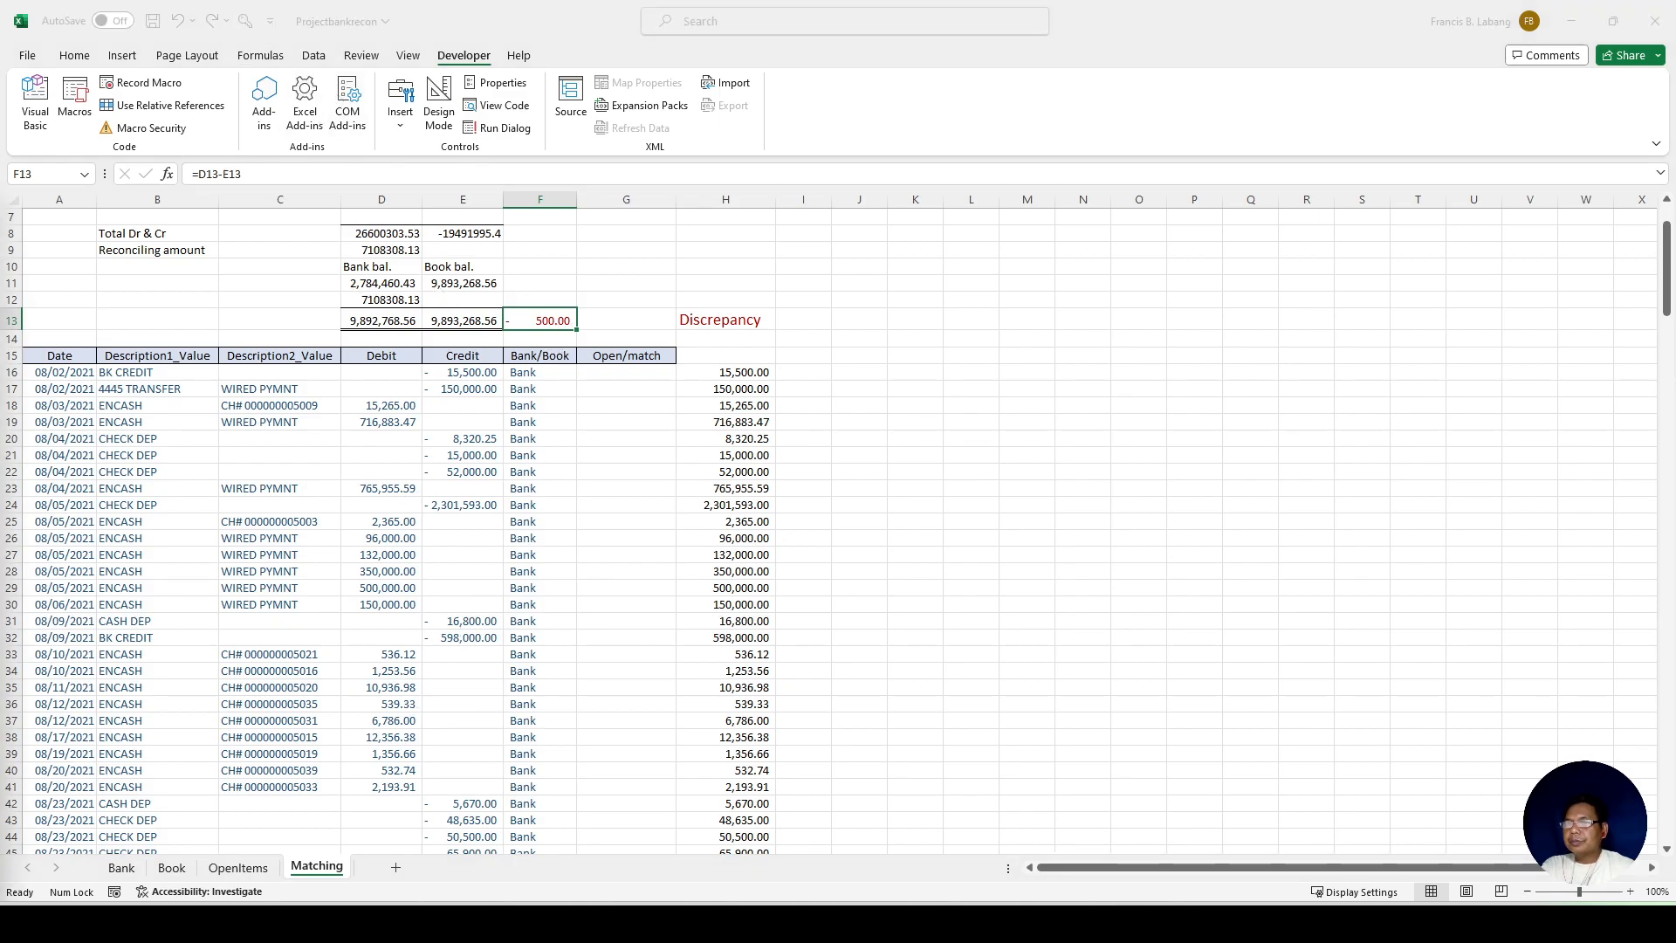
pyautogui.click(1341, 360)
pyautogui.click(803, 512)
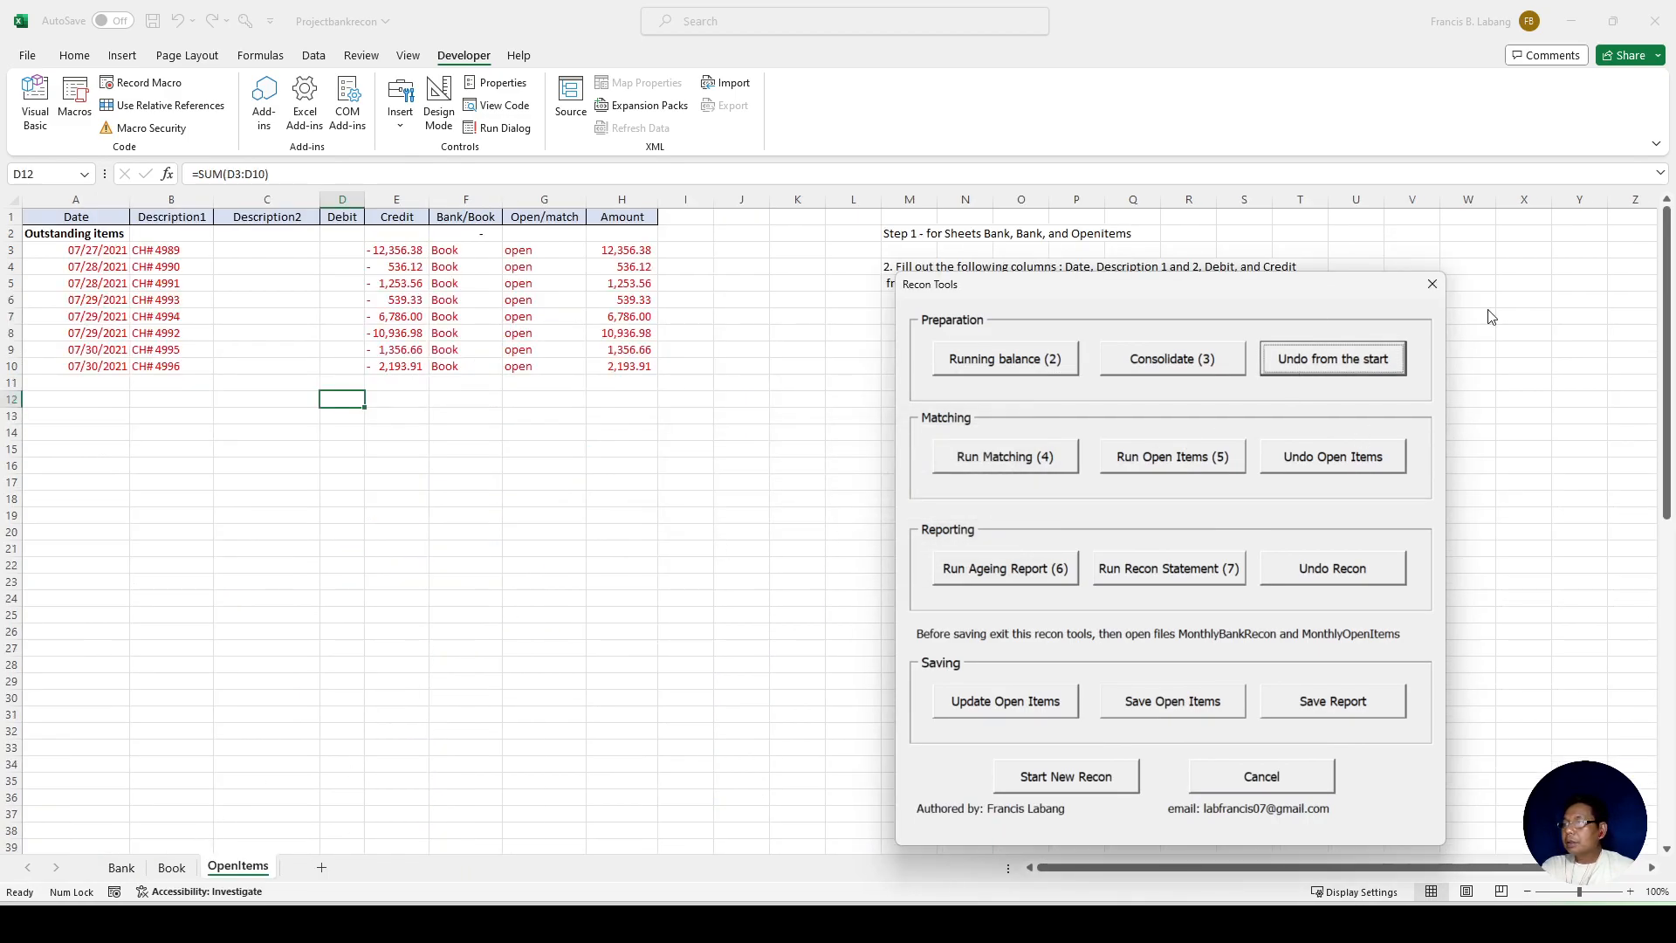
pyautogui.click(1432, 284)
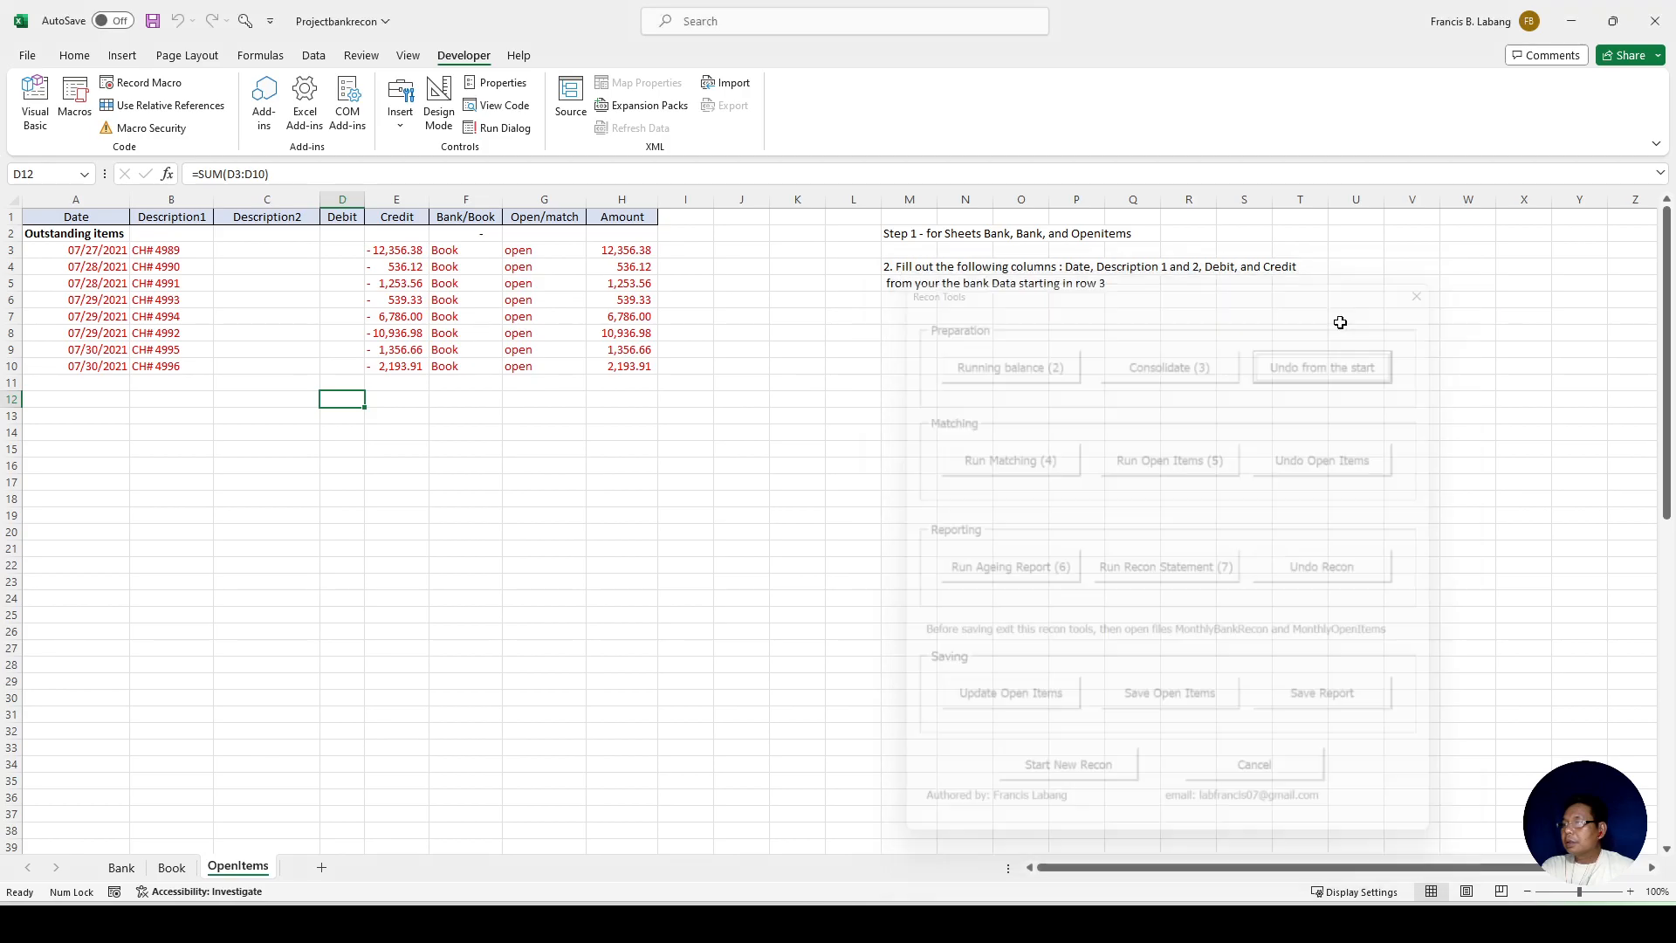
# Step: Set the book beginning balance in F2 of the Book sheet to =1653396.06, removing the extra 500
pyautogui.click(172, 867)
pyautogui.scroll(15, 490, 598)
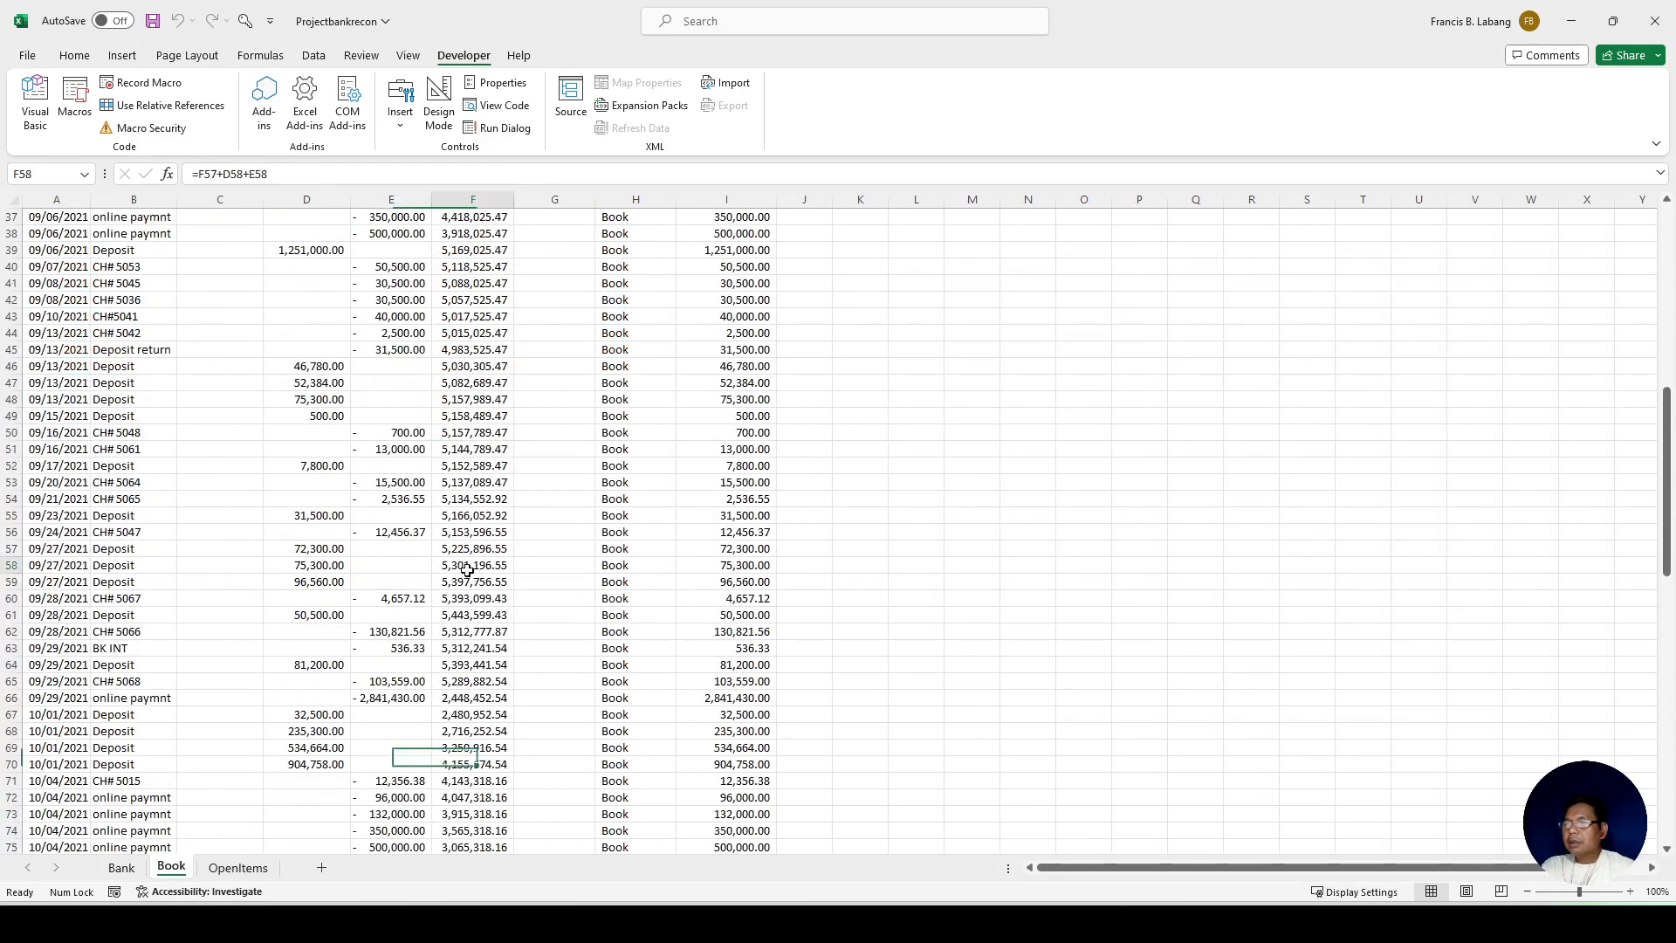
pyautogui.hotkey('ctrl', 'Up')
pyautogui.click(480, 229)
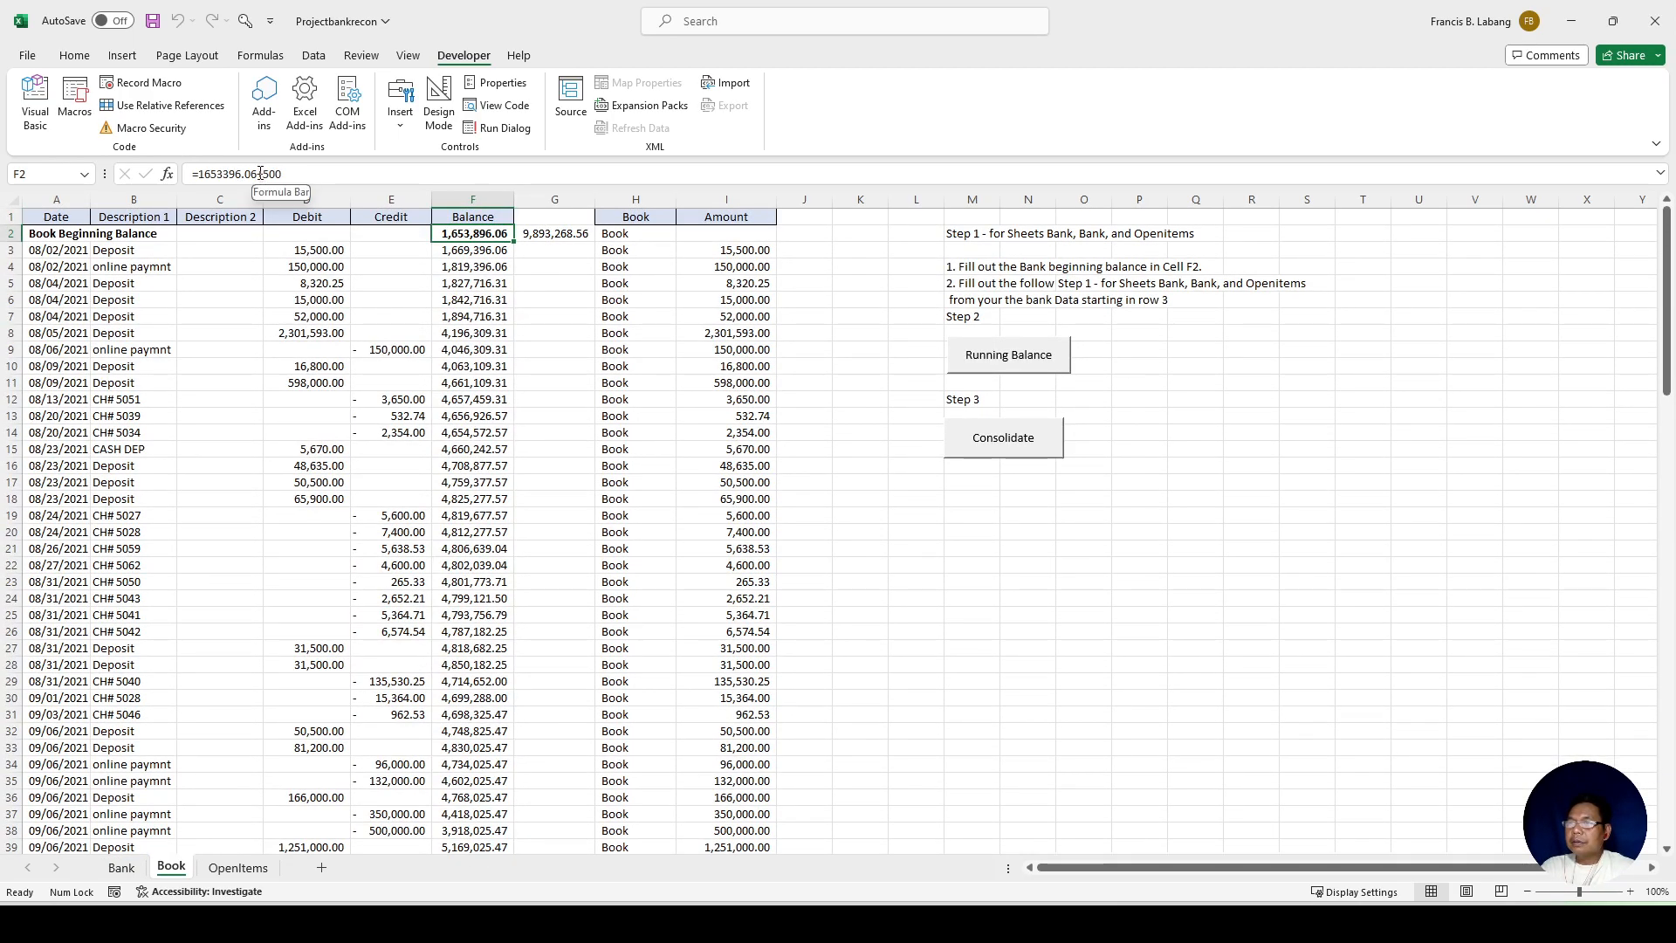
pyautogui.moveTo(259, 175); pyautogui.dragTo(287, 169)
pyautogui.press('BackSpace')
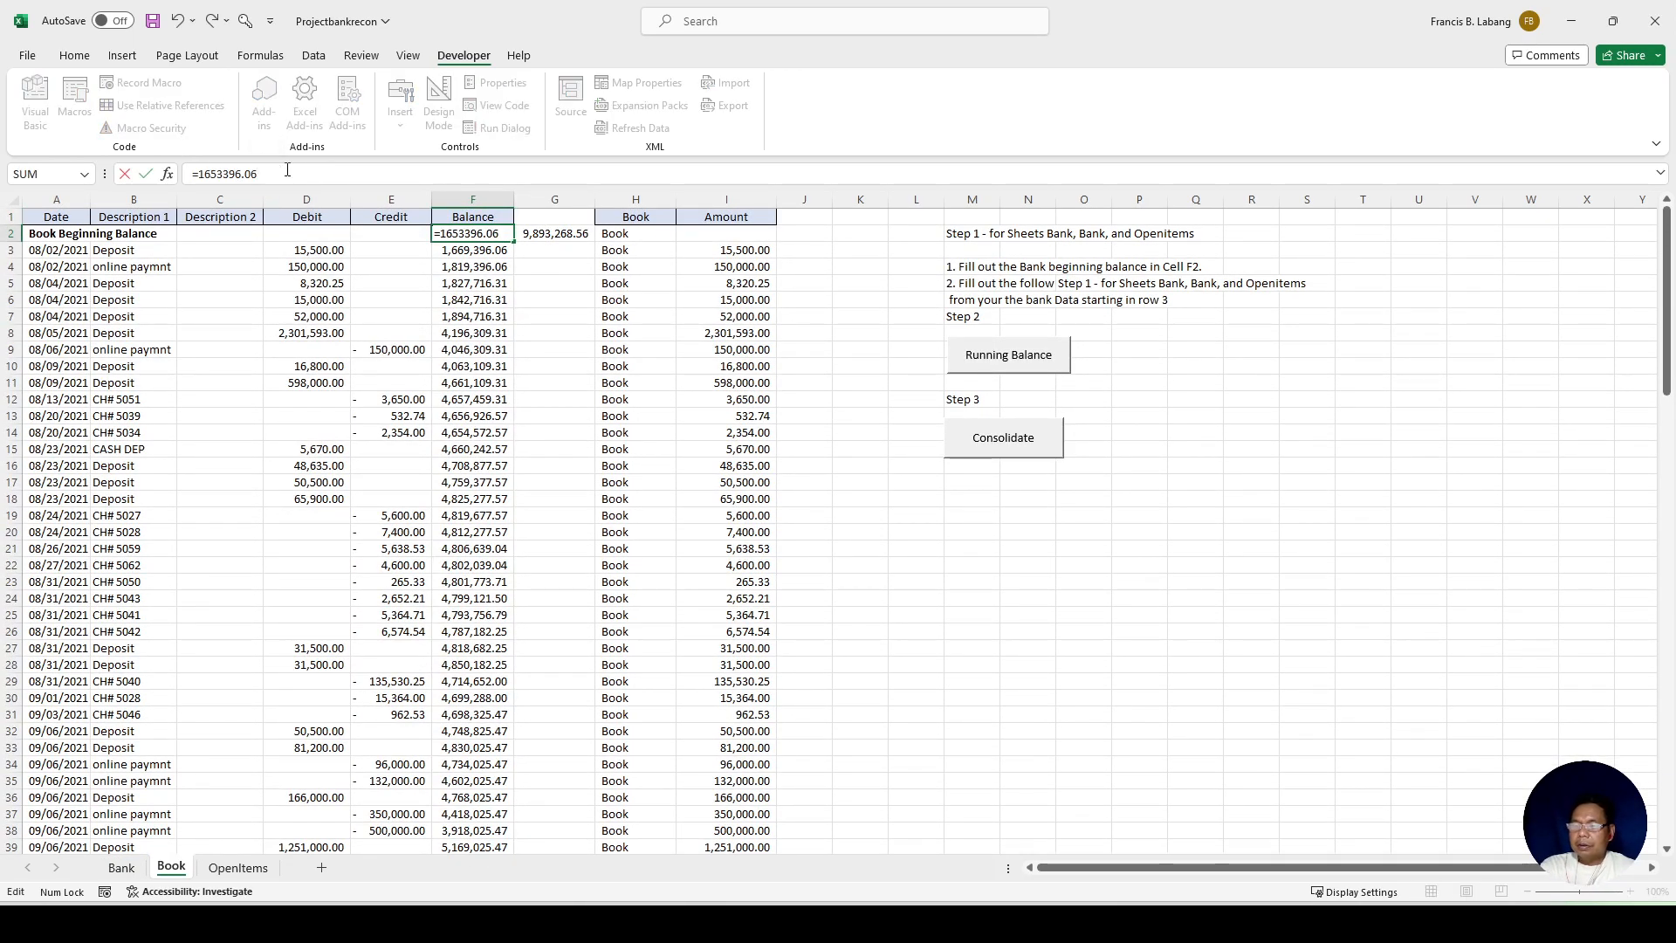
pyautogui.press('Return')
pyautogui.click(632, 433)
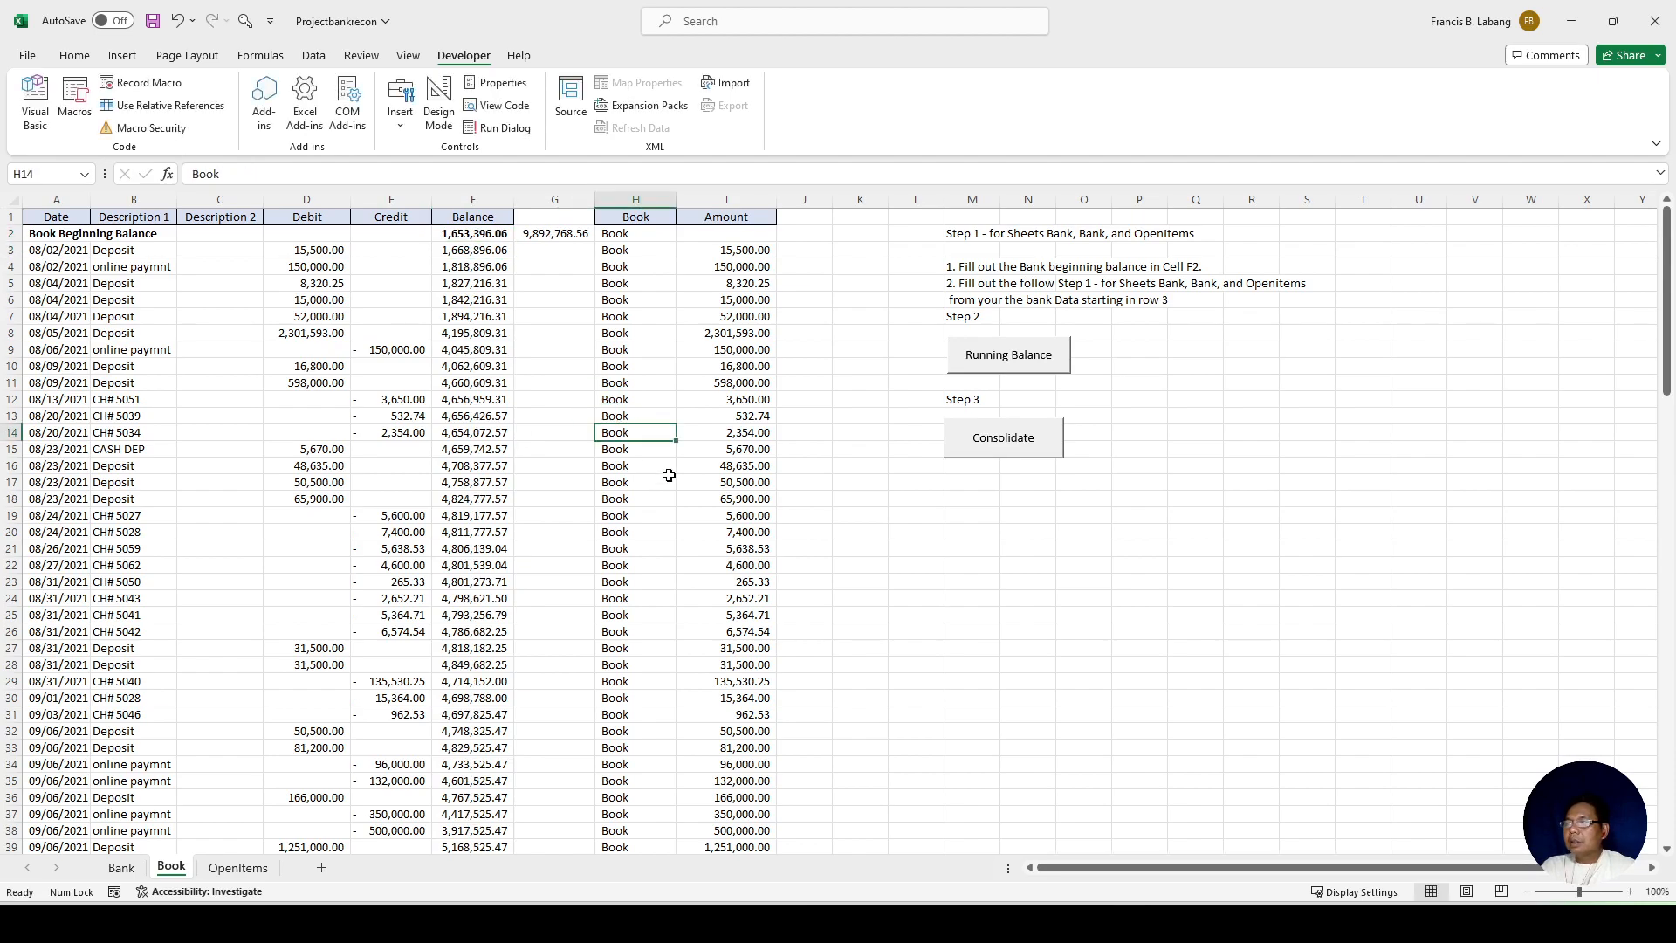
# Step: Consolidate the entries again using the corrected book balance, and check the difference in F13
pyautogui.click(952, 448)
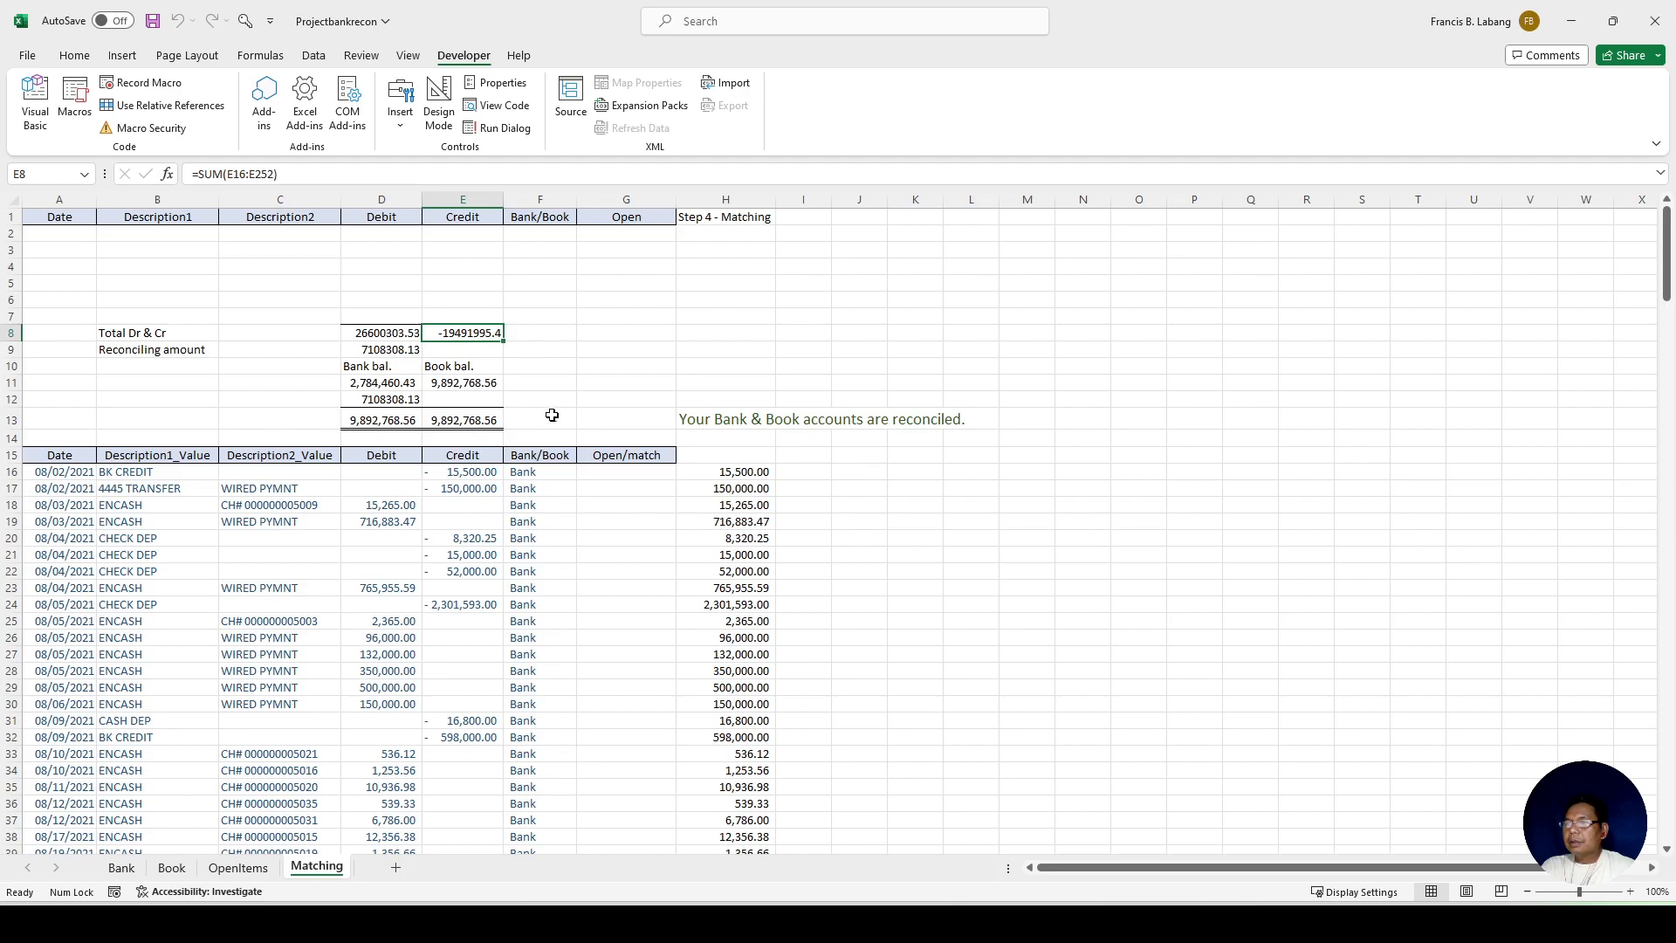
pyautogui.click(551, 414)
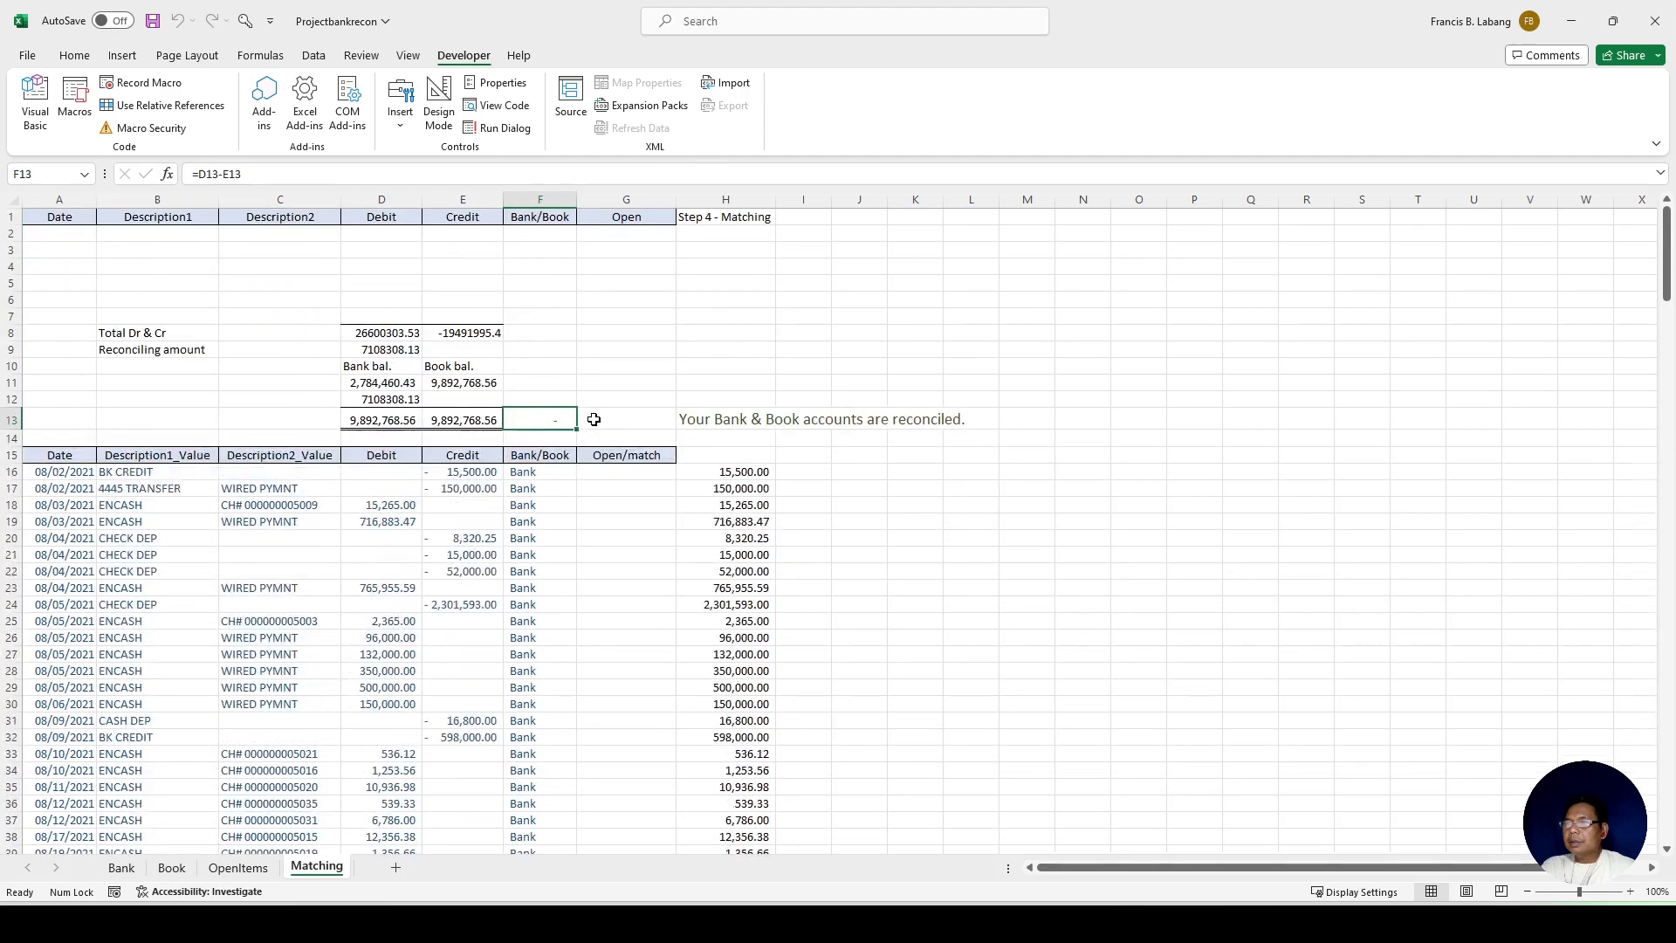
pyautogui.scroll(-3, 564, 464)
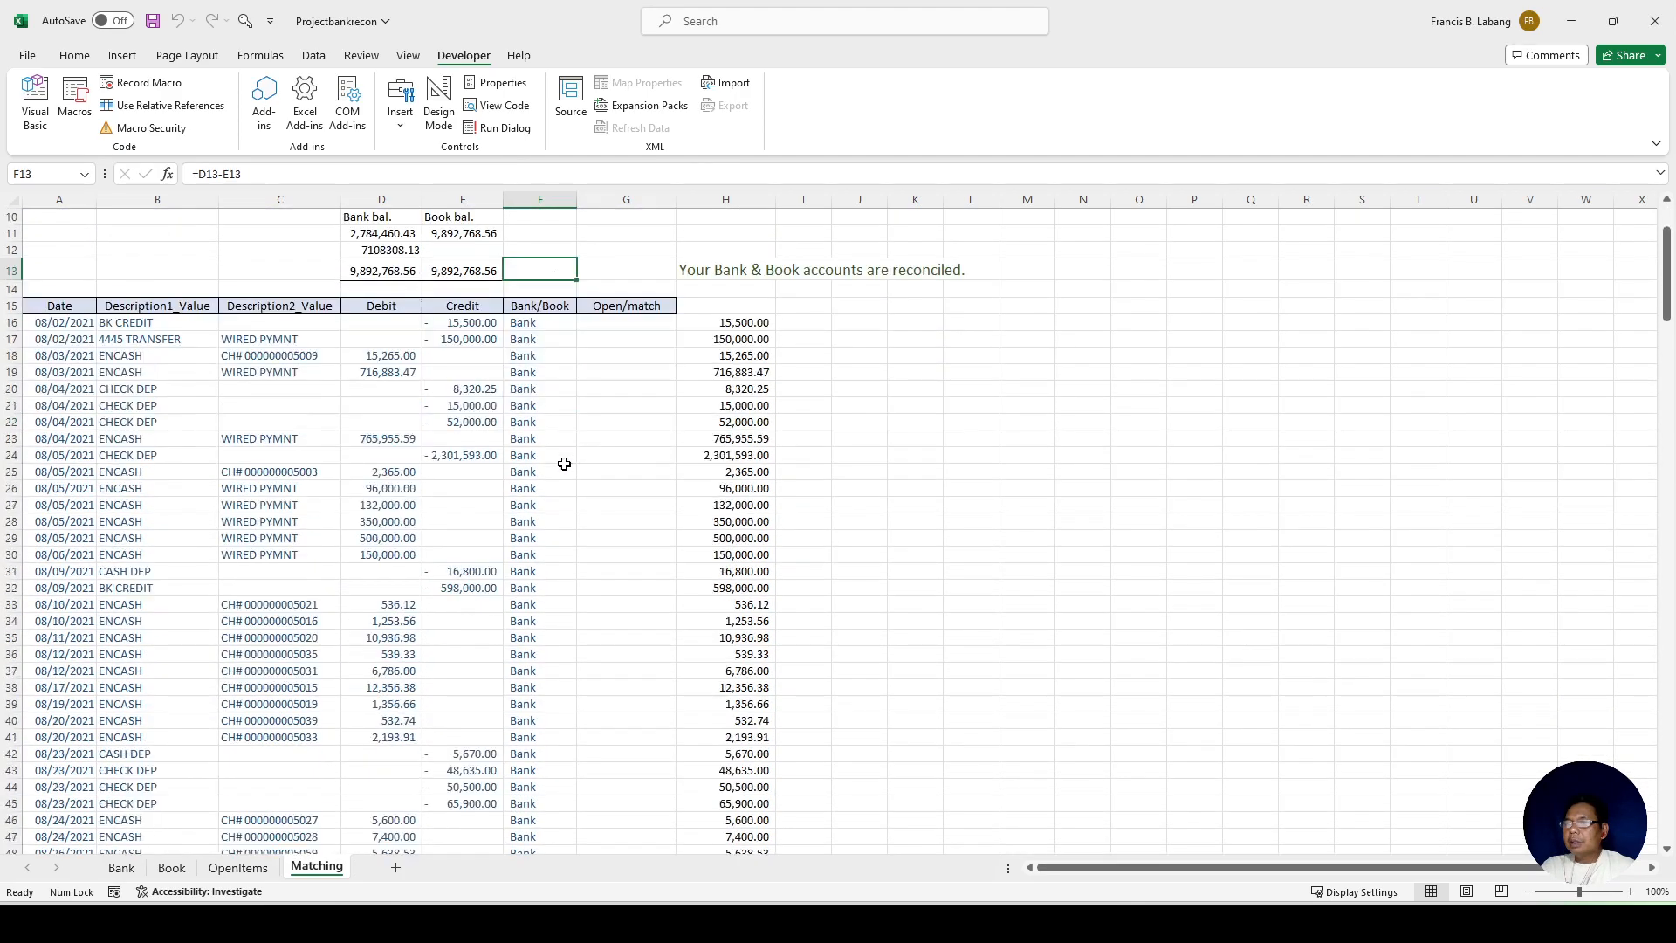
# Step: Run Matching (4) from Recon Tools on the consolidated entries and close the form
pyautogui.click(246, 22)
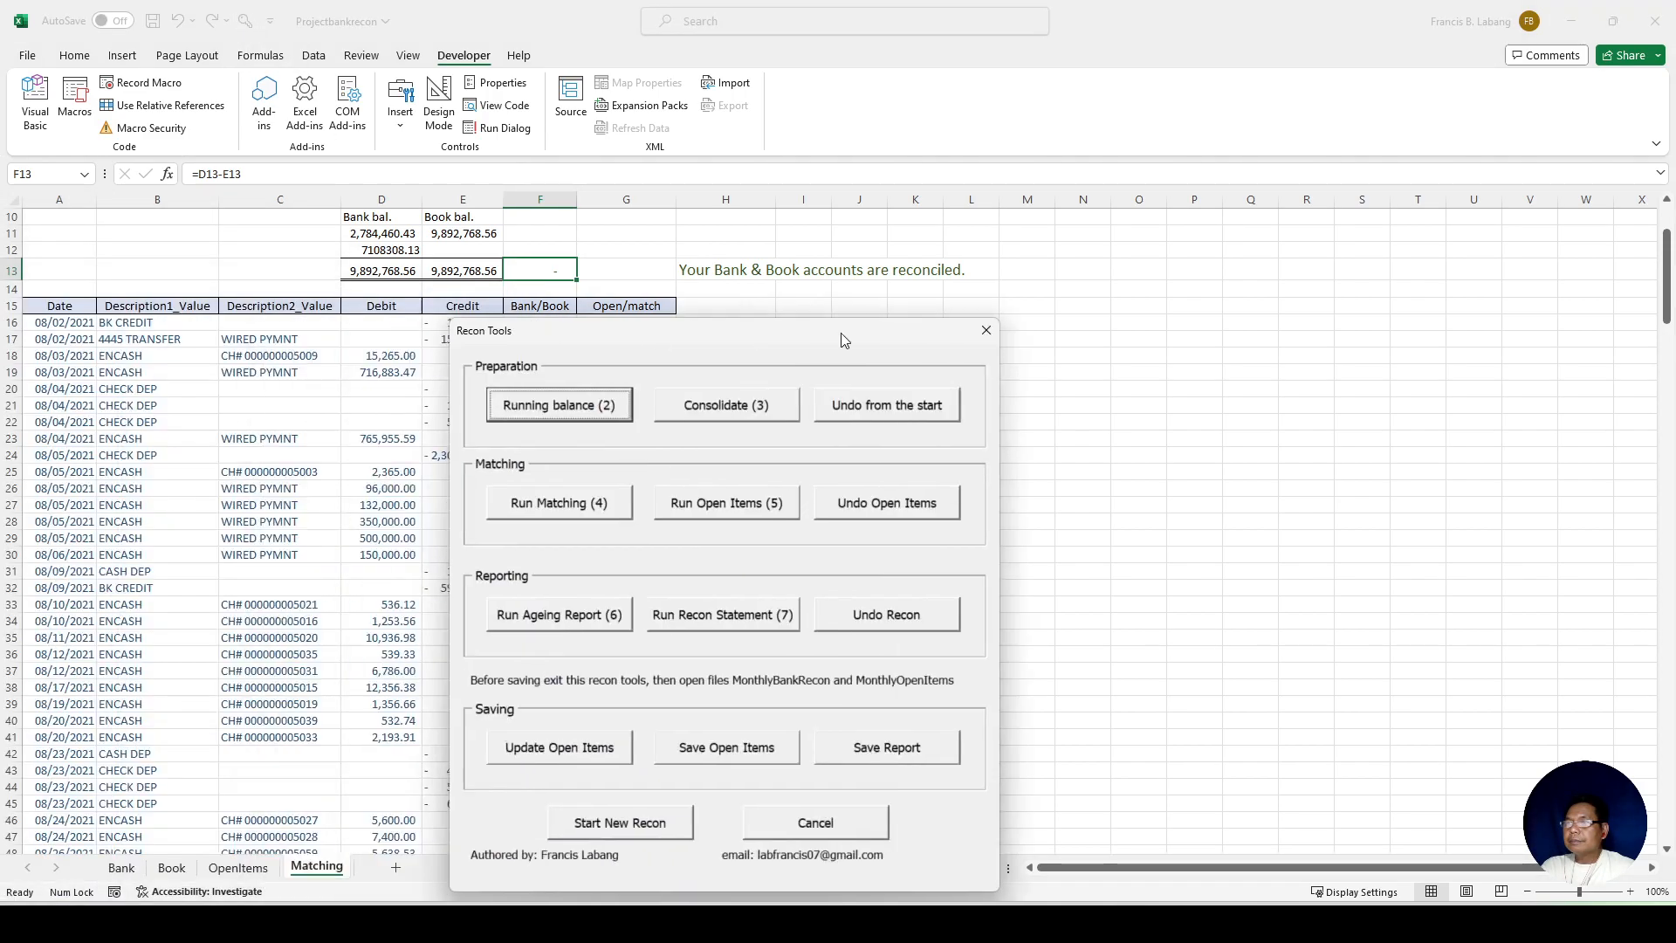
pyautogui.click(800, 485)
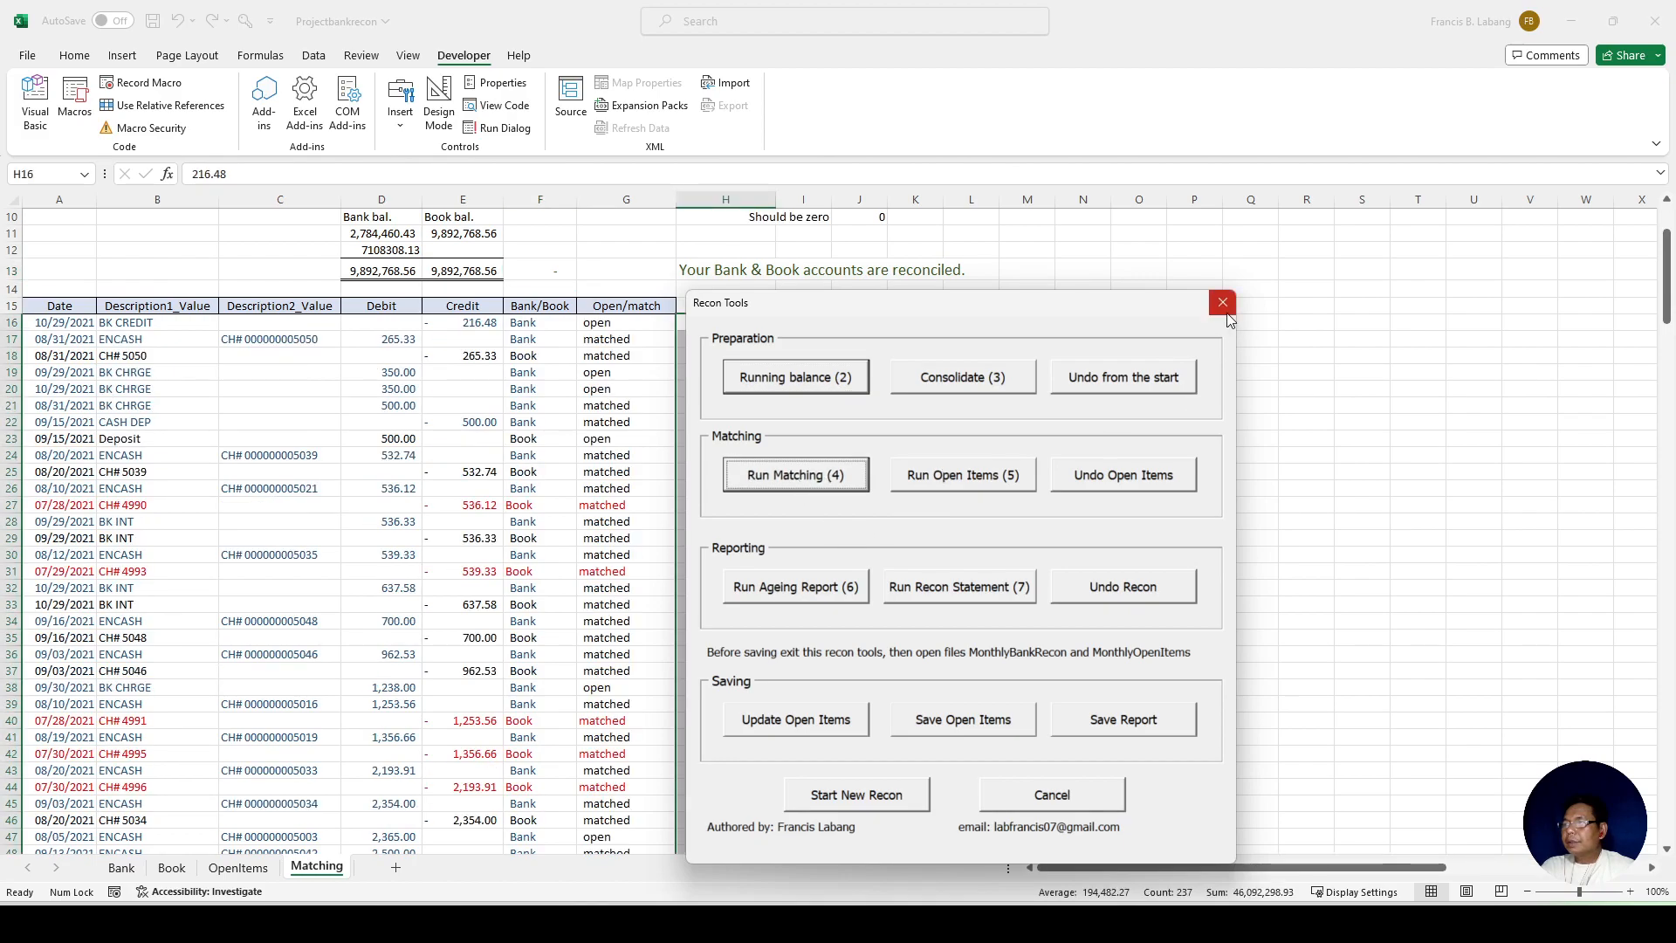
pyautogui.click(1223, 306)
# Step: Examine the Open/match statuses in the Matching sheet, comparing the three 500.00 entries in rows 21 to 23
pyautogui.click(614, 439)
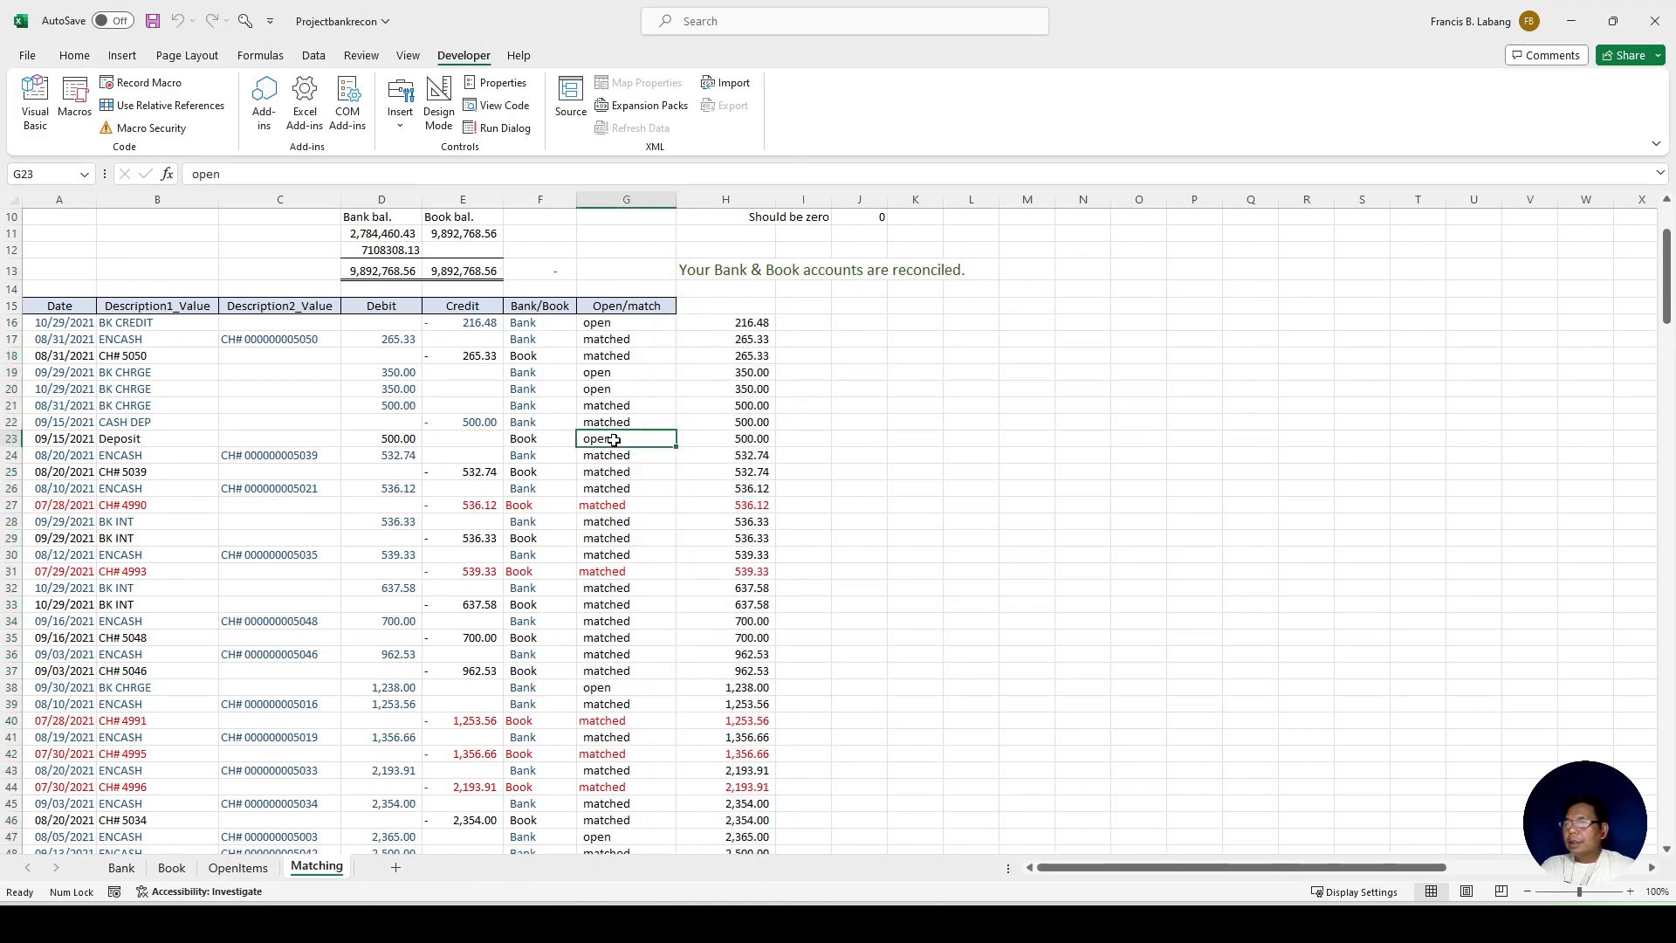
pyautogui.scroll(-4, 613, 440)
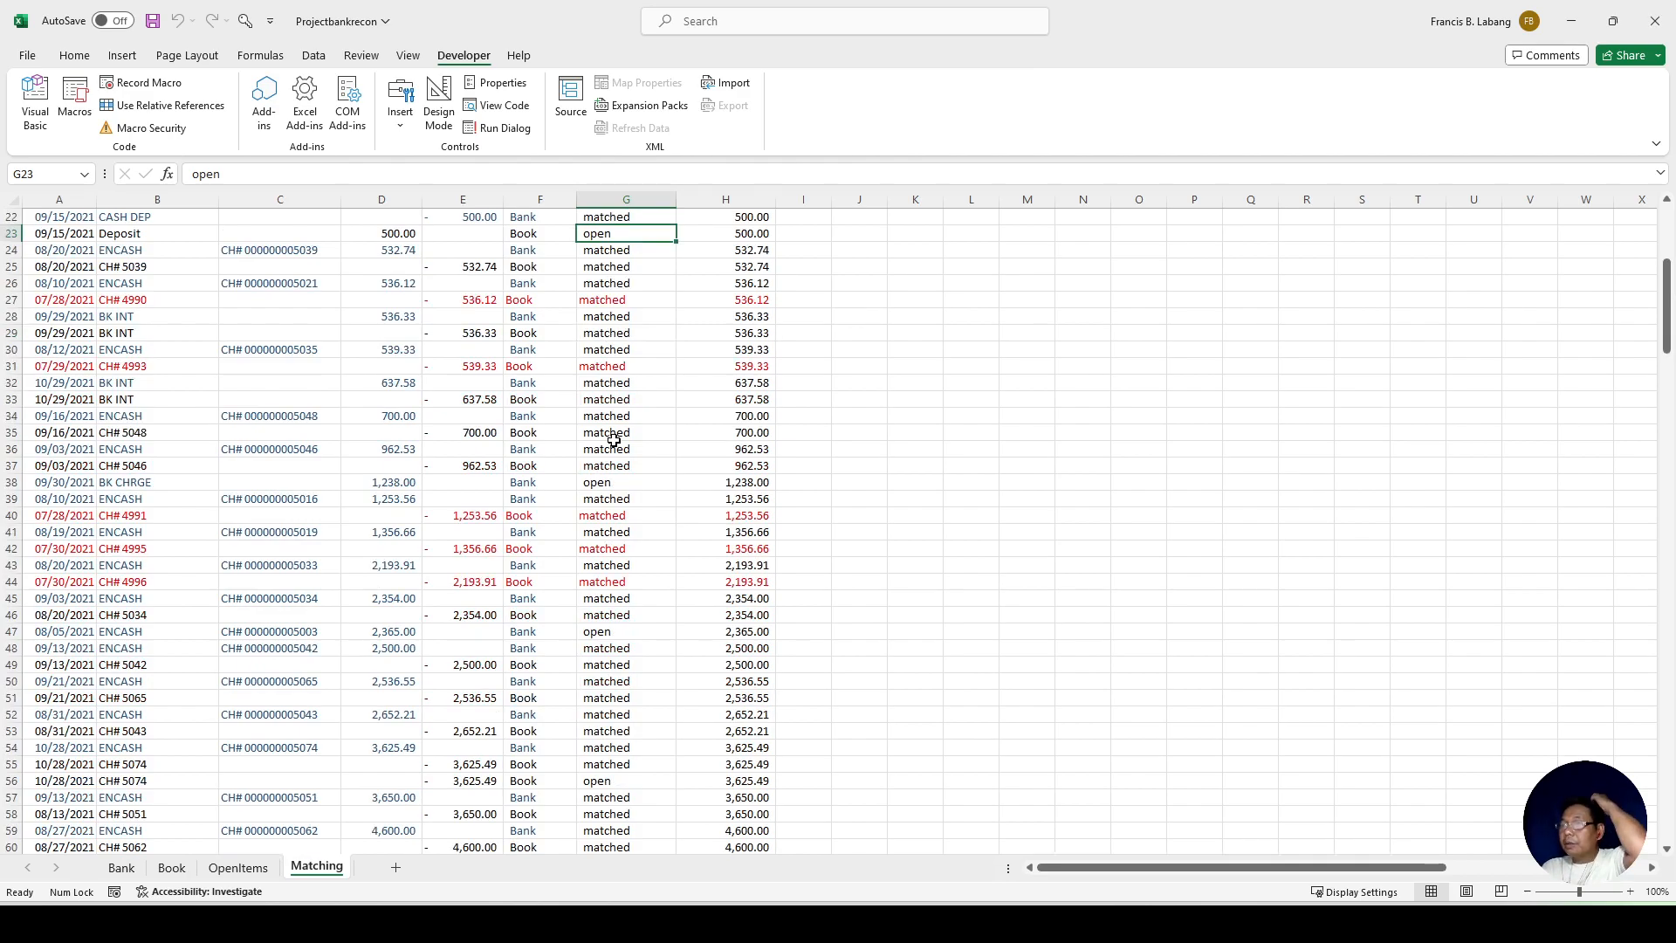
pyautogui.scroll(7, 614, 439)
pyautogui.scroll(-5, 614, 440)
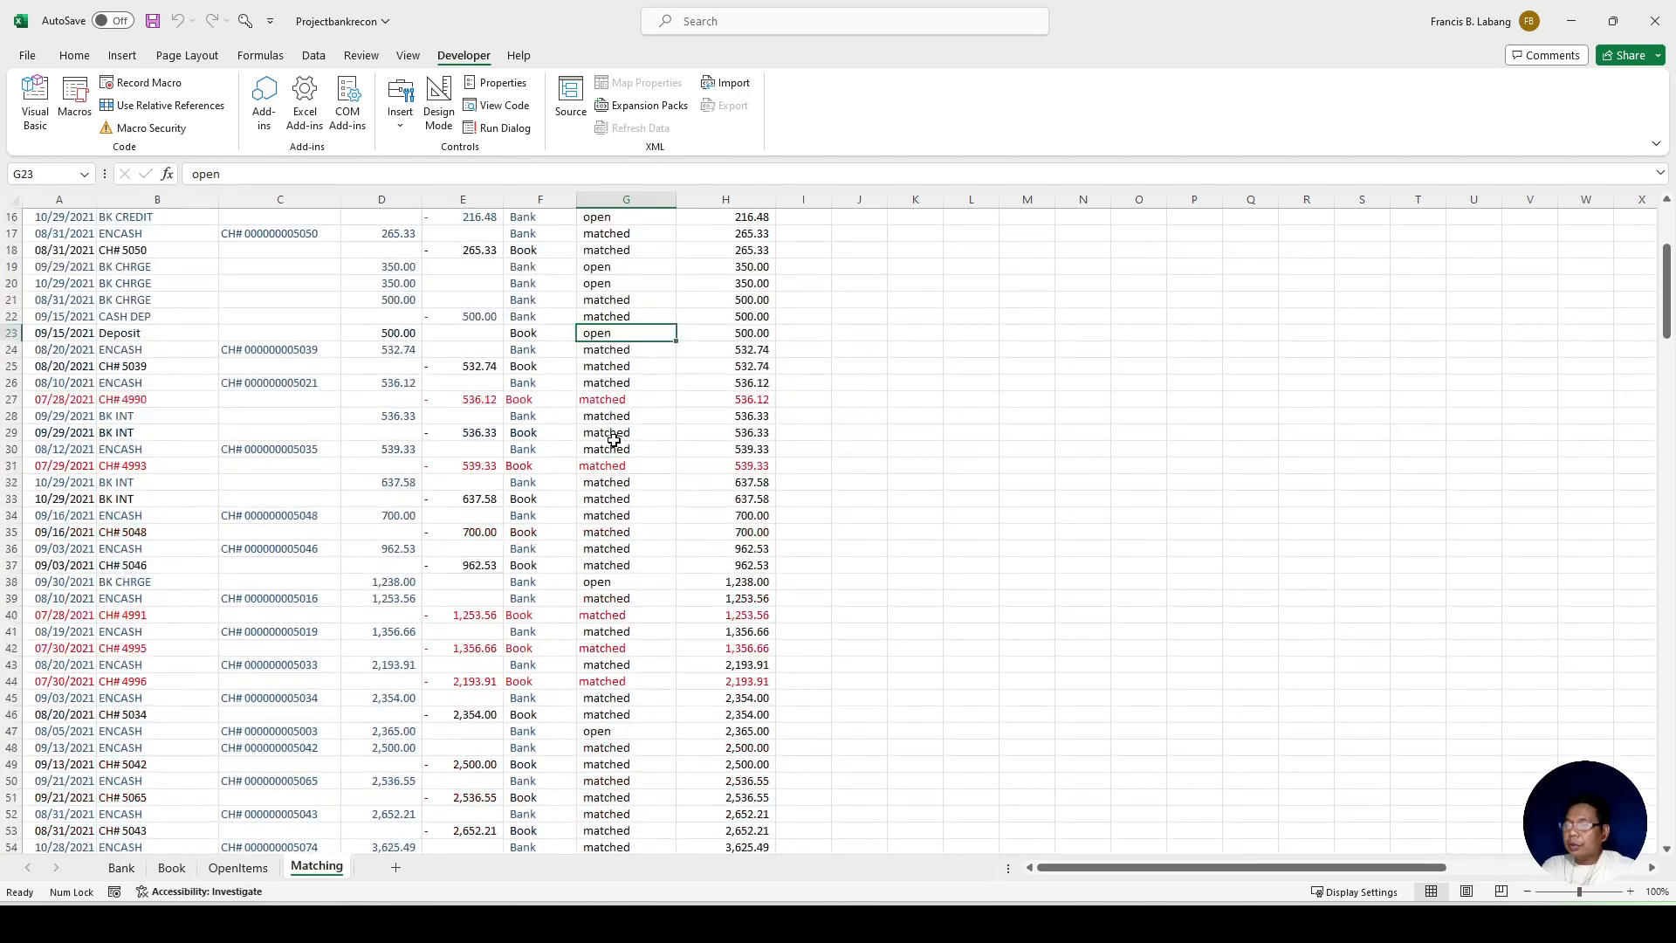
pyautogui.scroll(3, 613, 440)
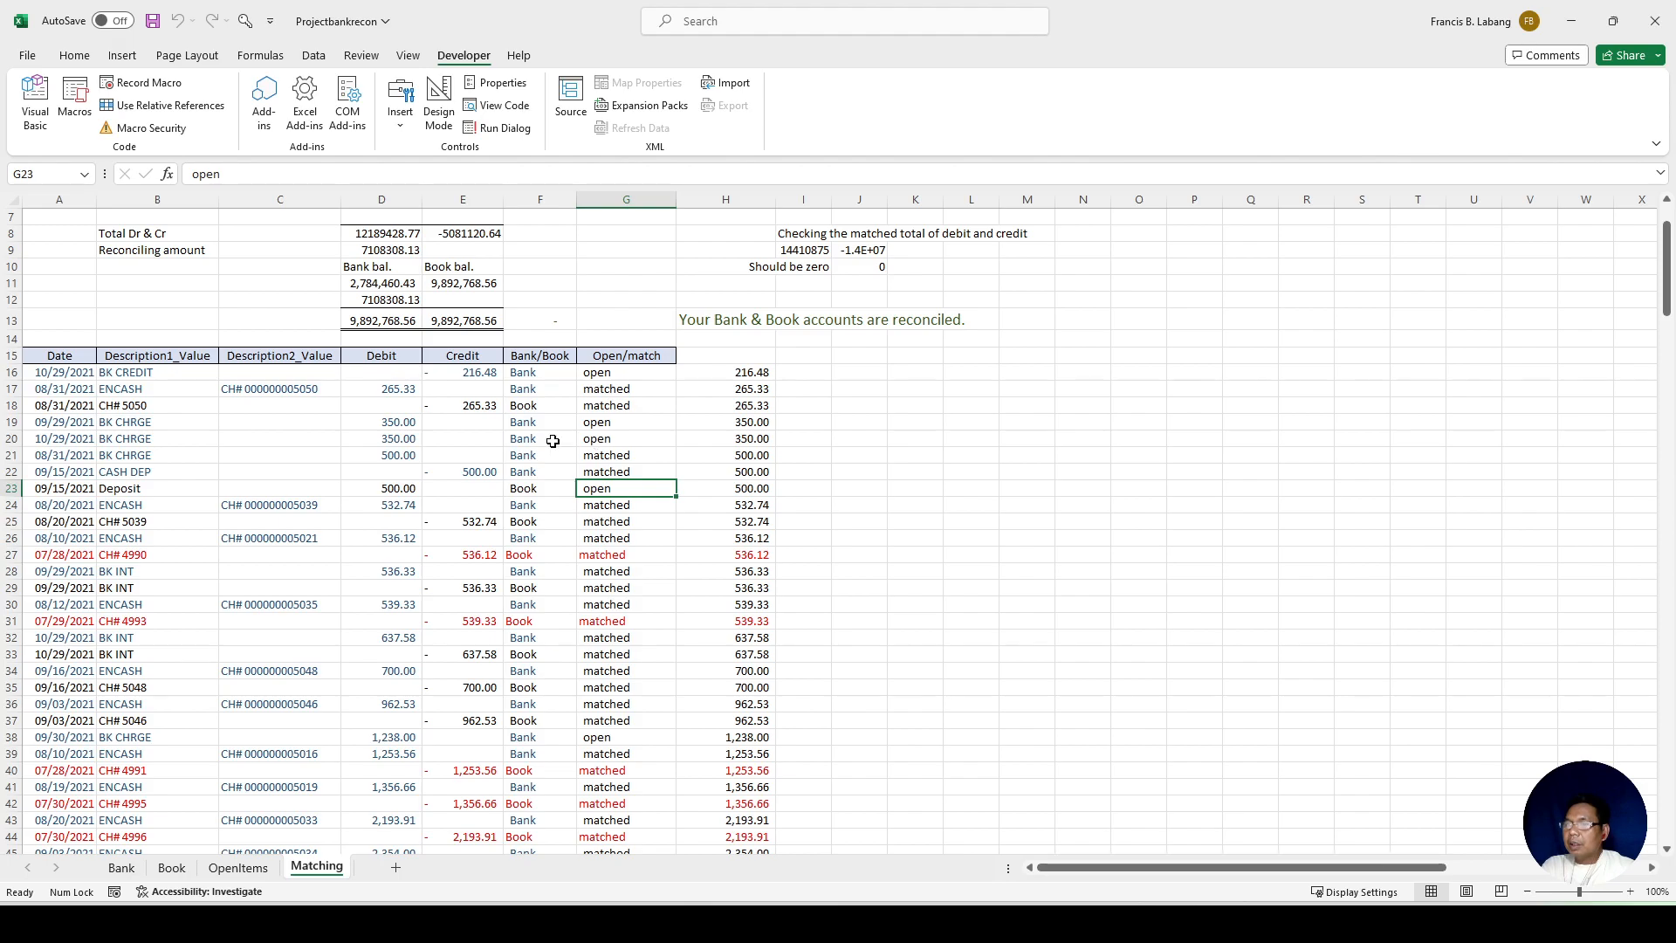
pyautogui.click(400, 457)
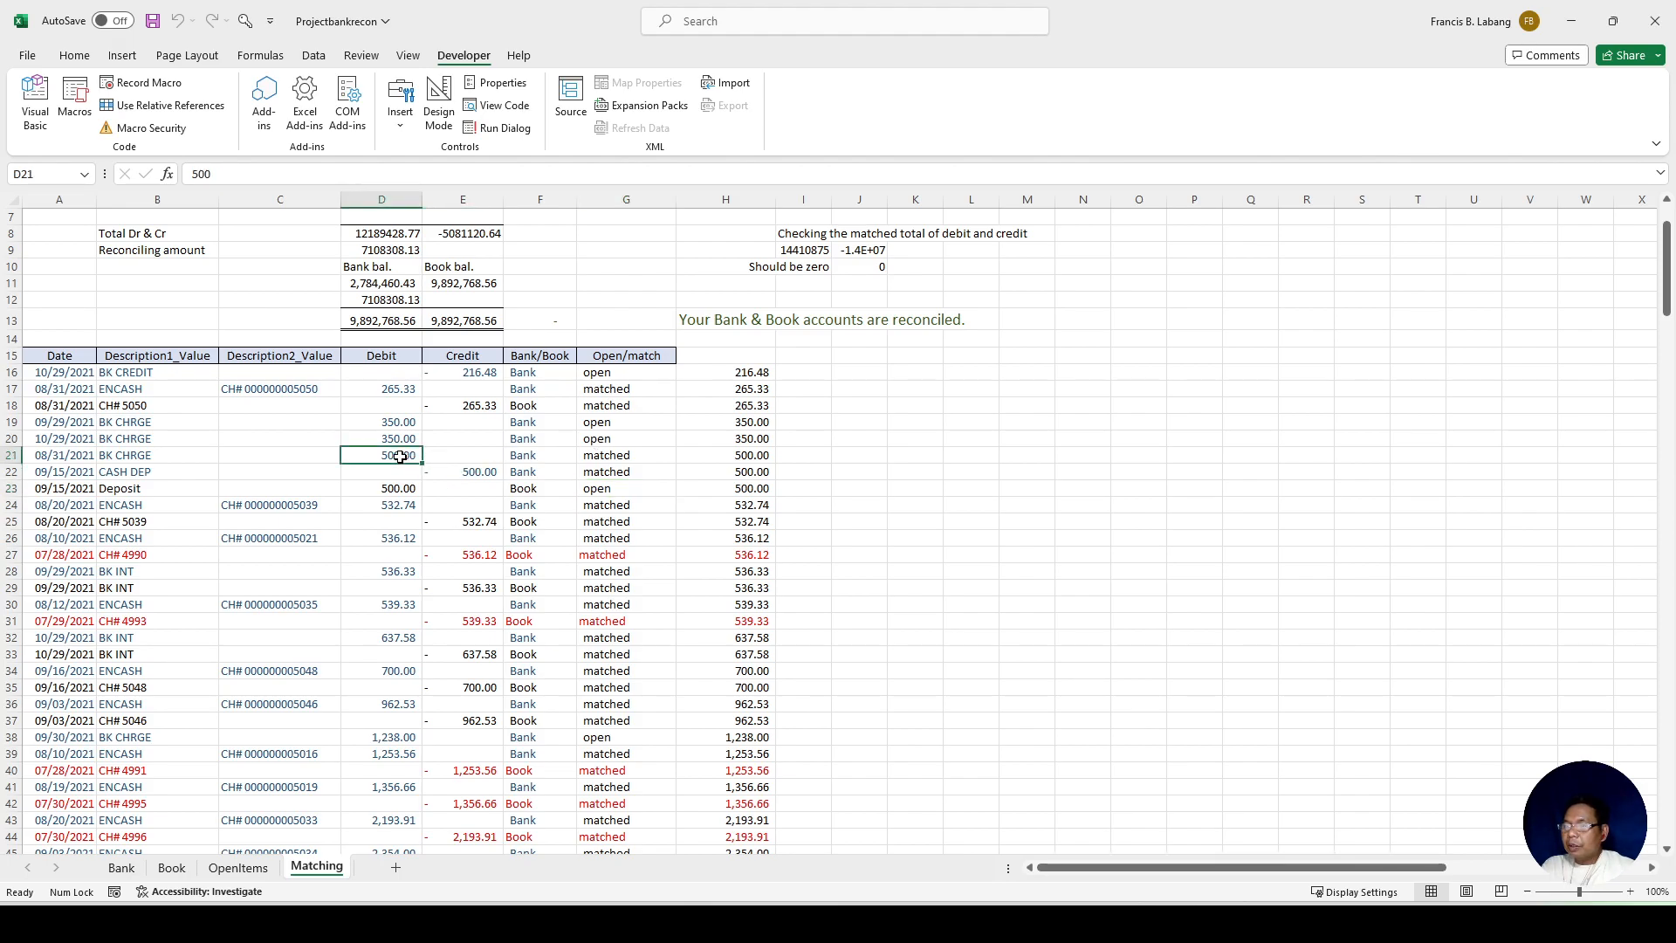
pyautogui.moveTo(499, 474); pyautogui.dragTo(590, 472)
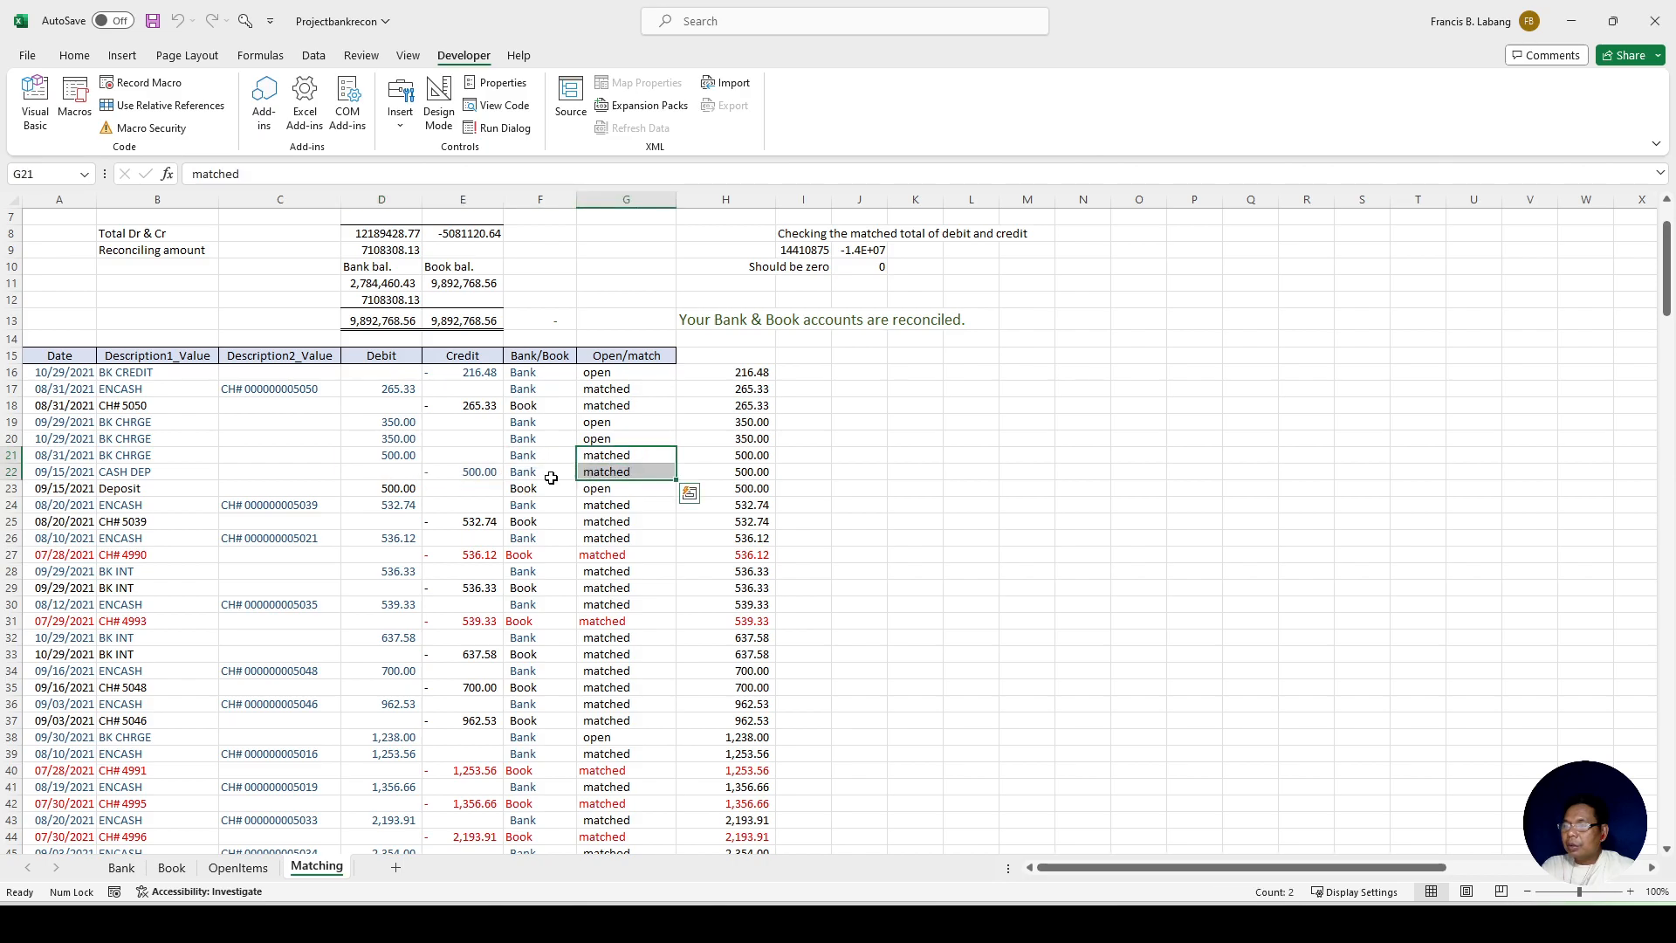
pyautogui.moveTo(402, 458); pyautogui.dragTo(474, 472)
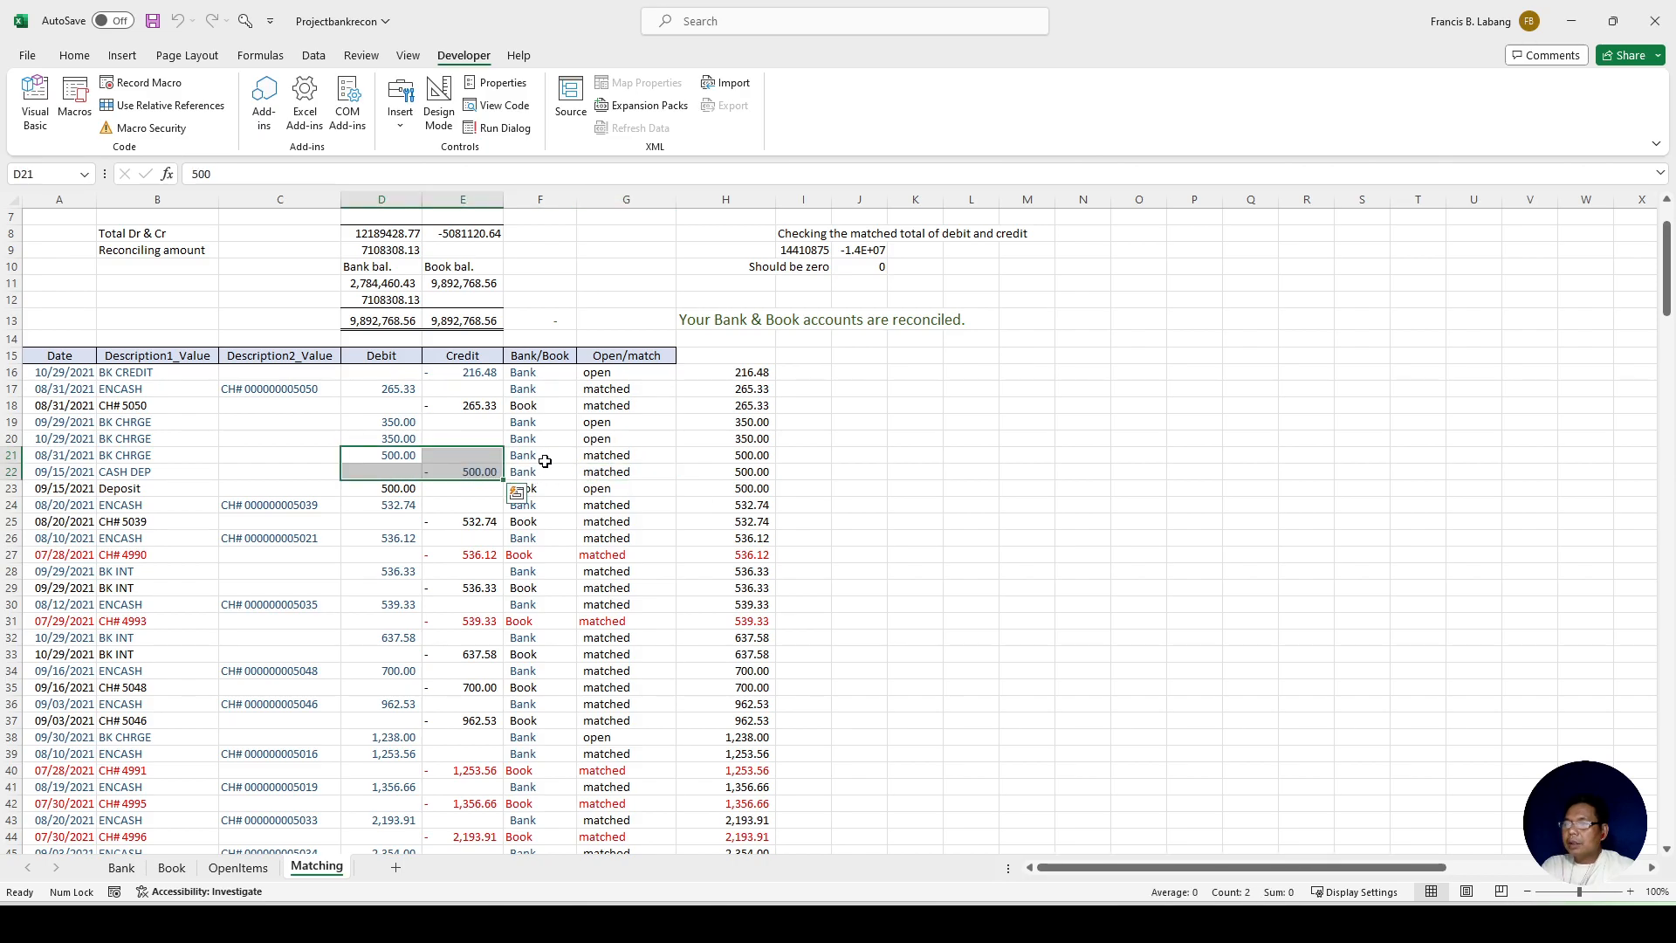
pyautogui.click(625, 485)
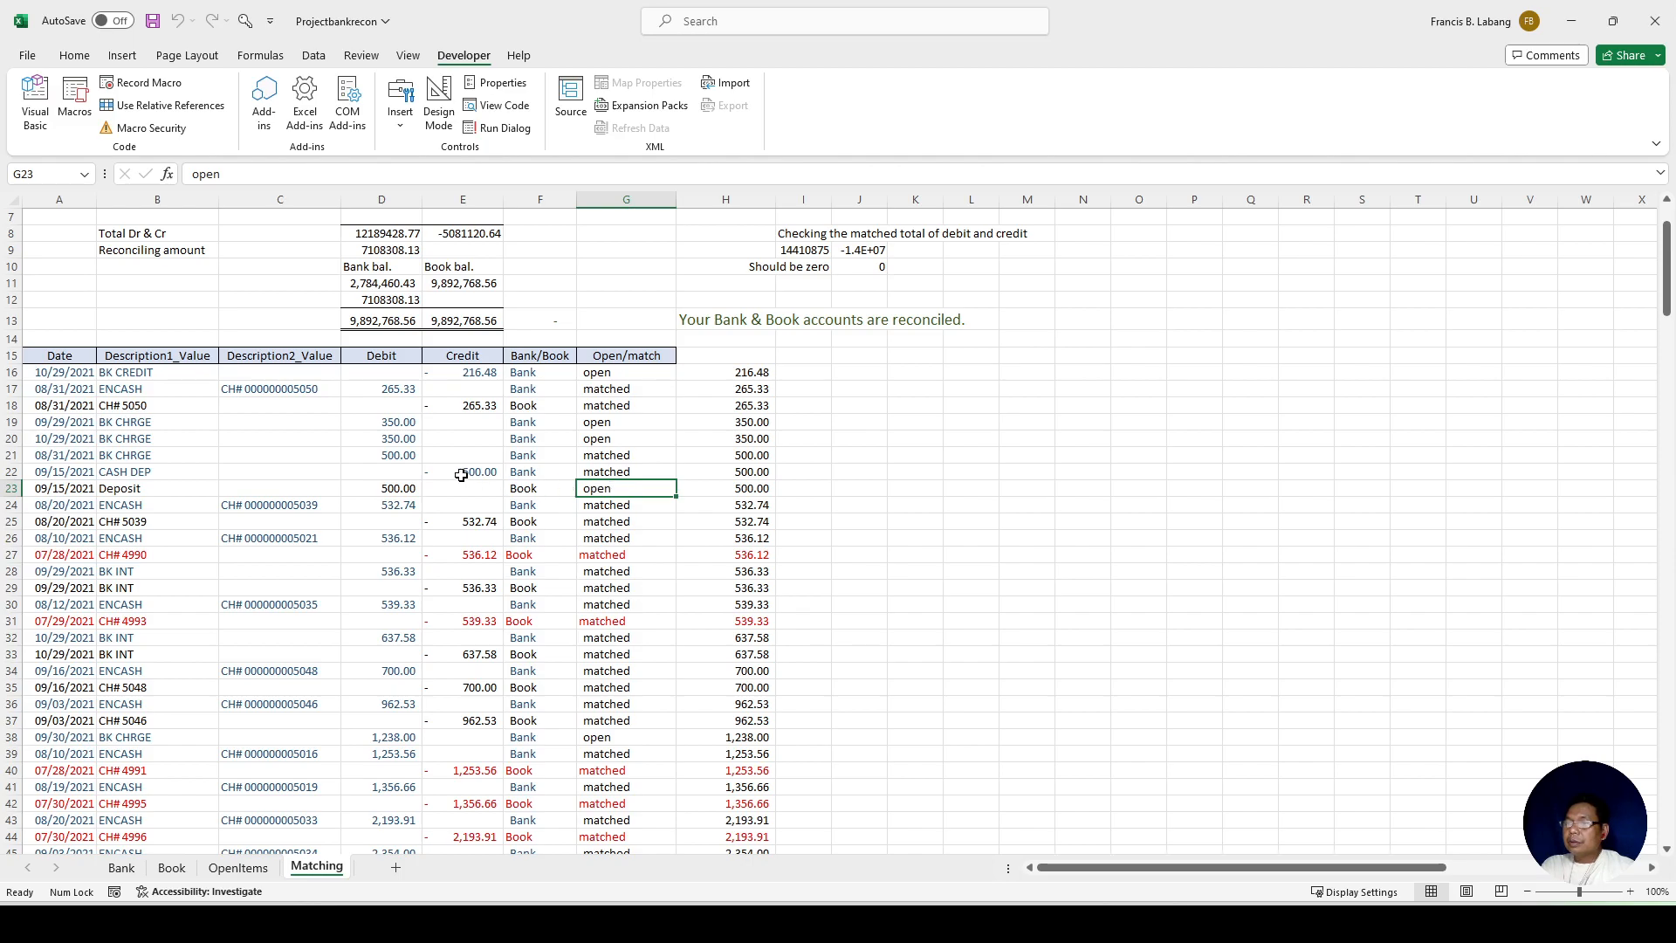
pyautogui.click(404, 455)
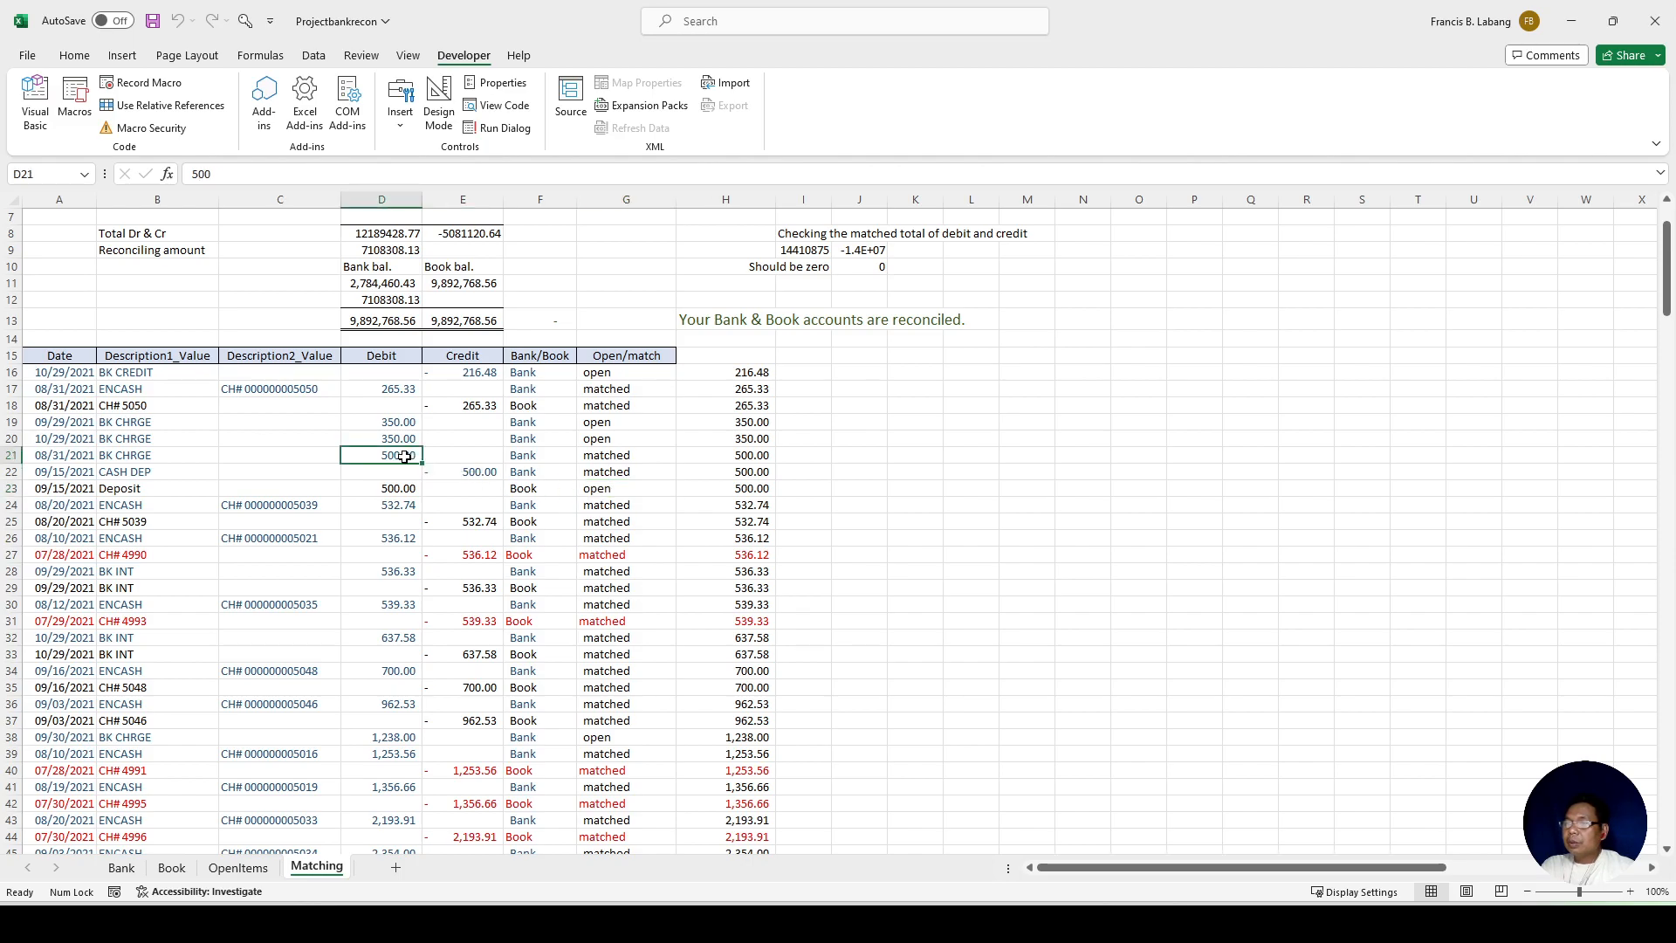
pyautogui.click(530, 459)
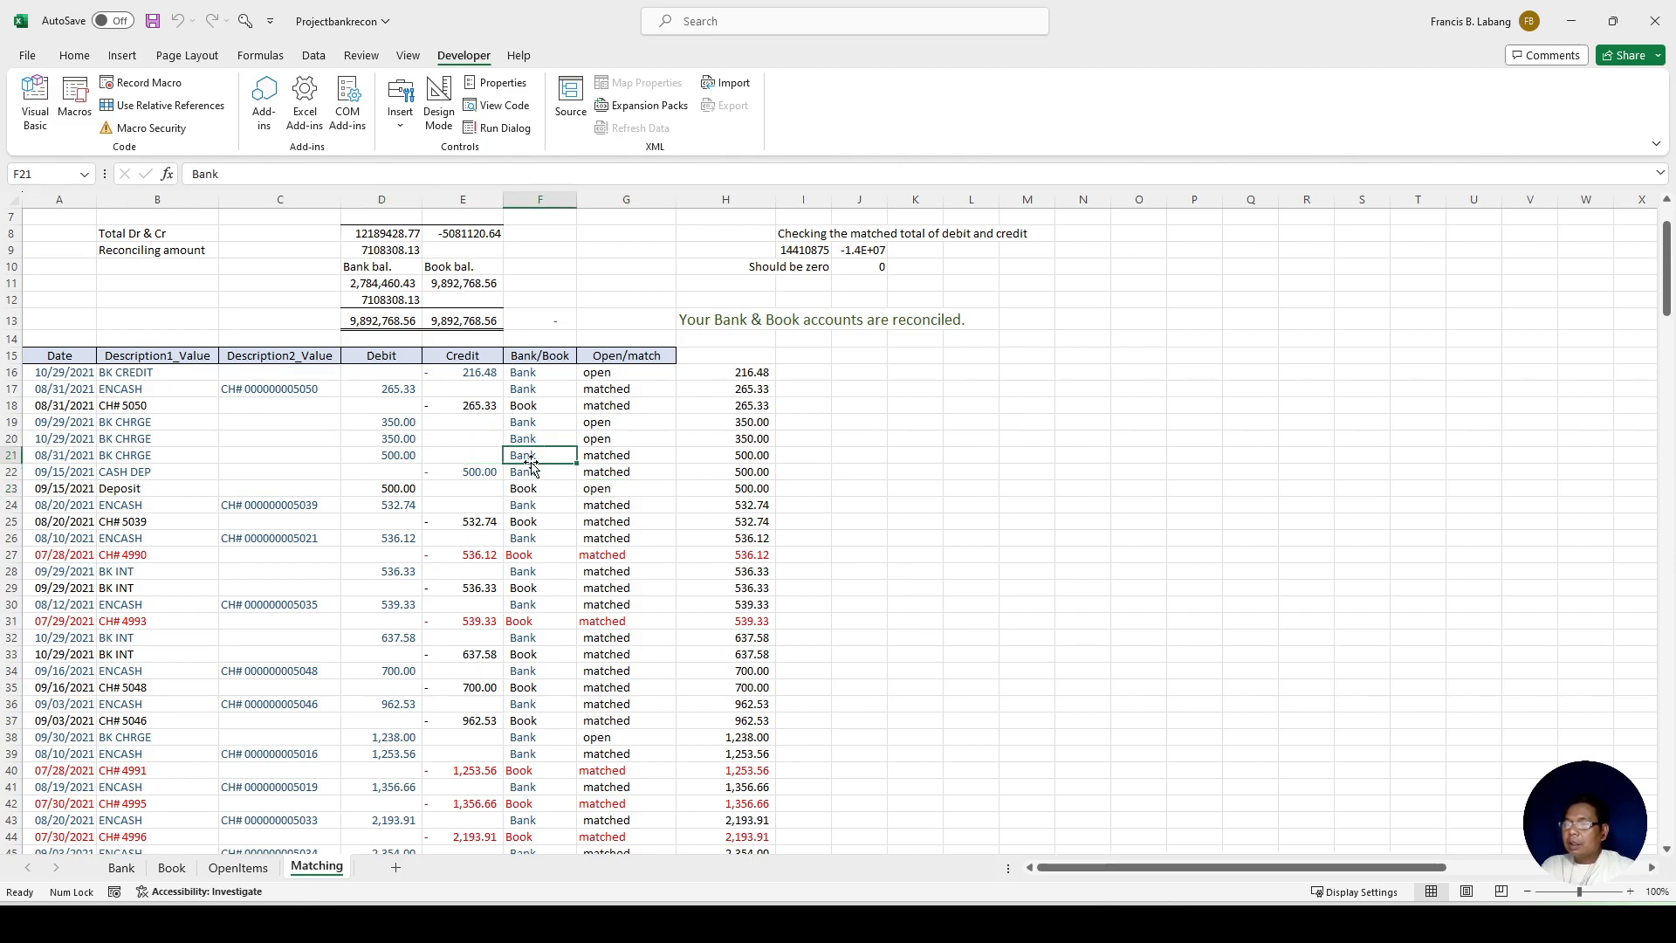
# Step: Correct the 500.00 matches by setting G21 (BK CHRGE) to open and G23 (book Deposit) to matched
pyautogui.click(600, 459)
pyautogui.write('open')
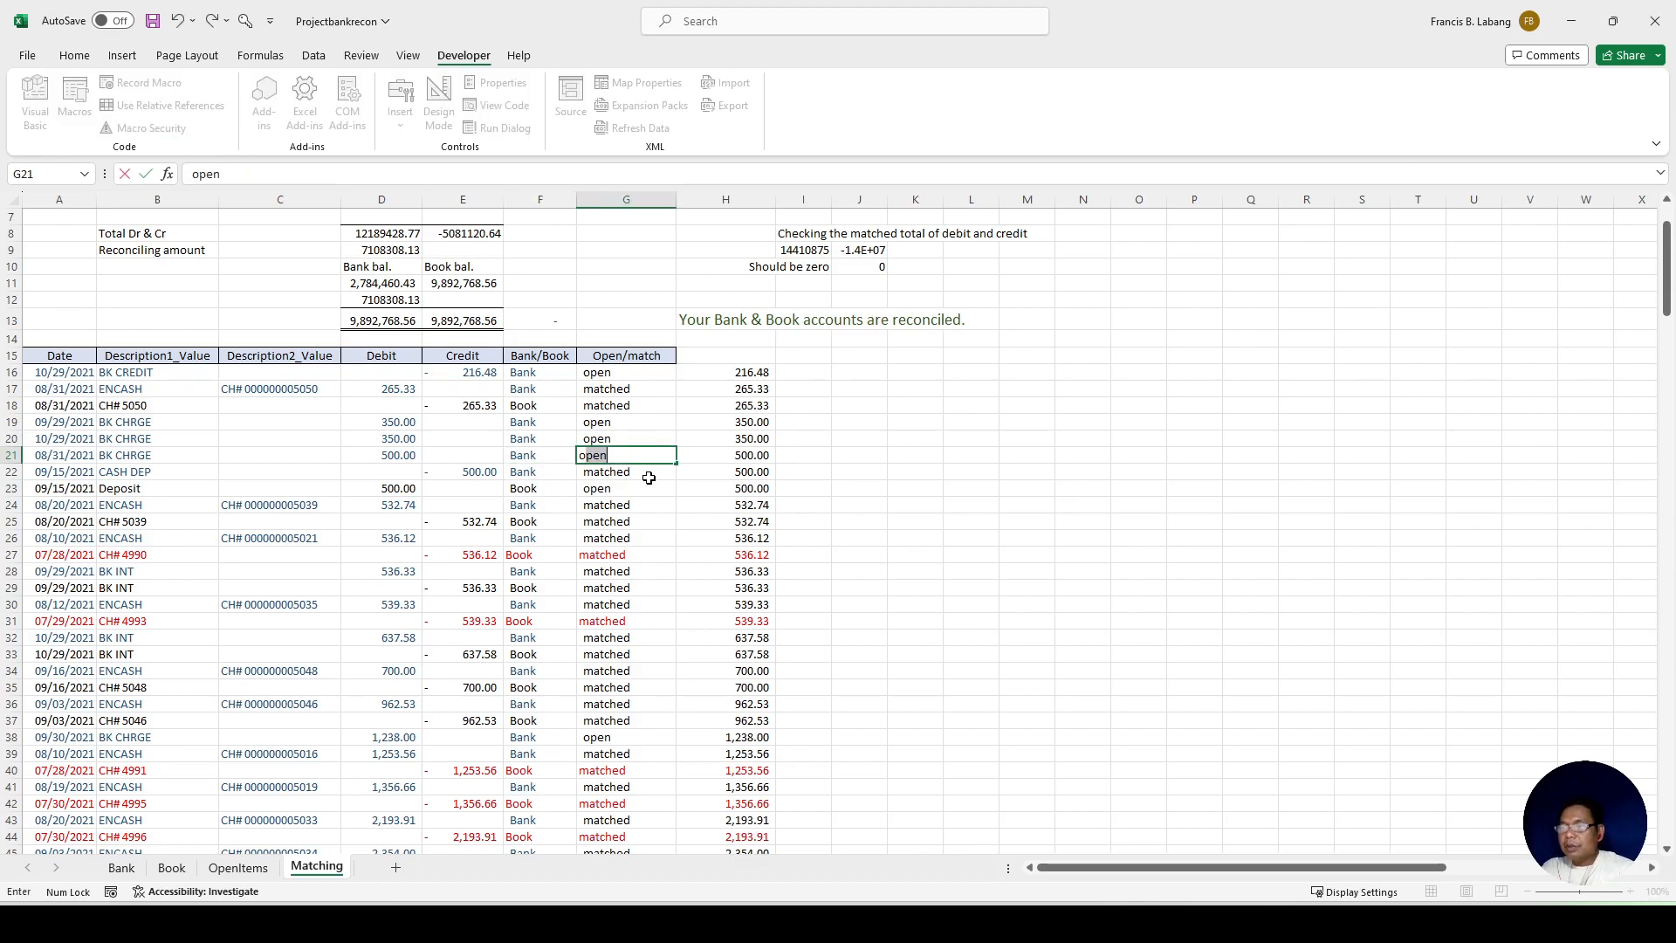
pyautogui.click(614, 490)
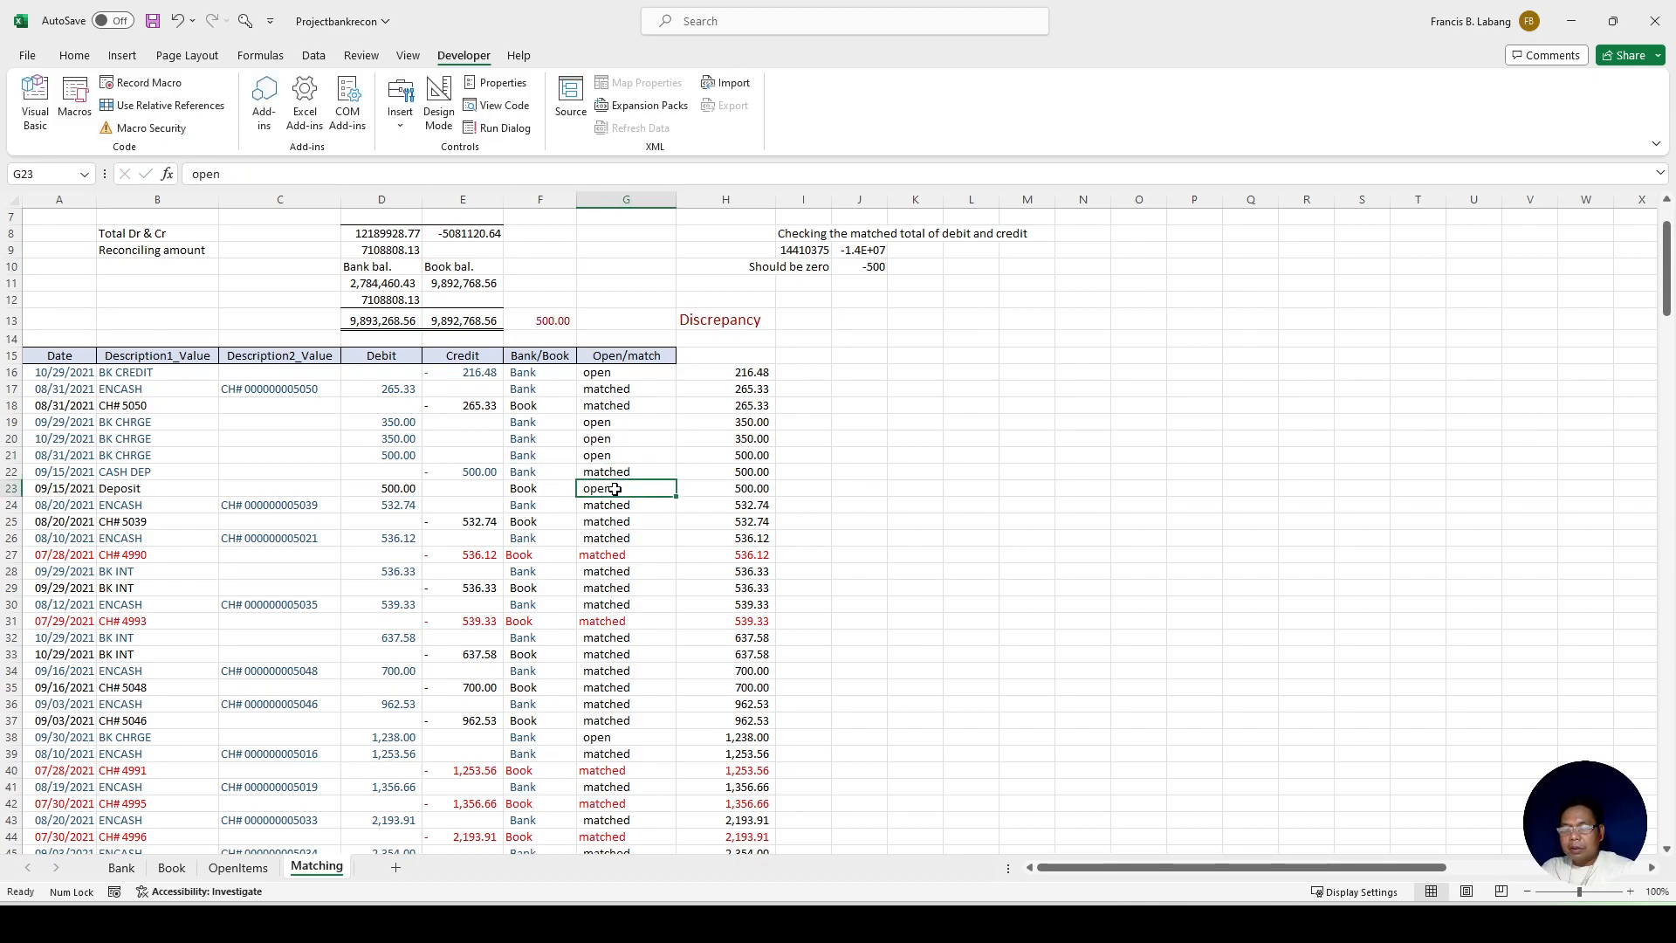
pyautogui.write('matched')
pyautogui.click(634, 521)
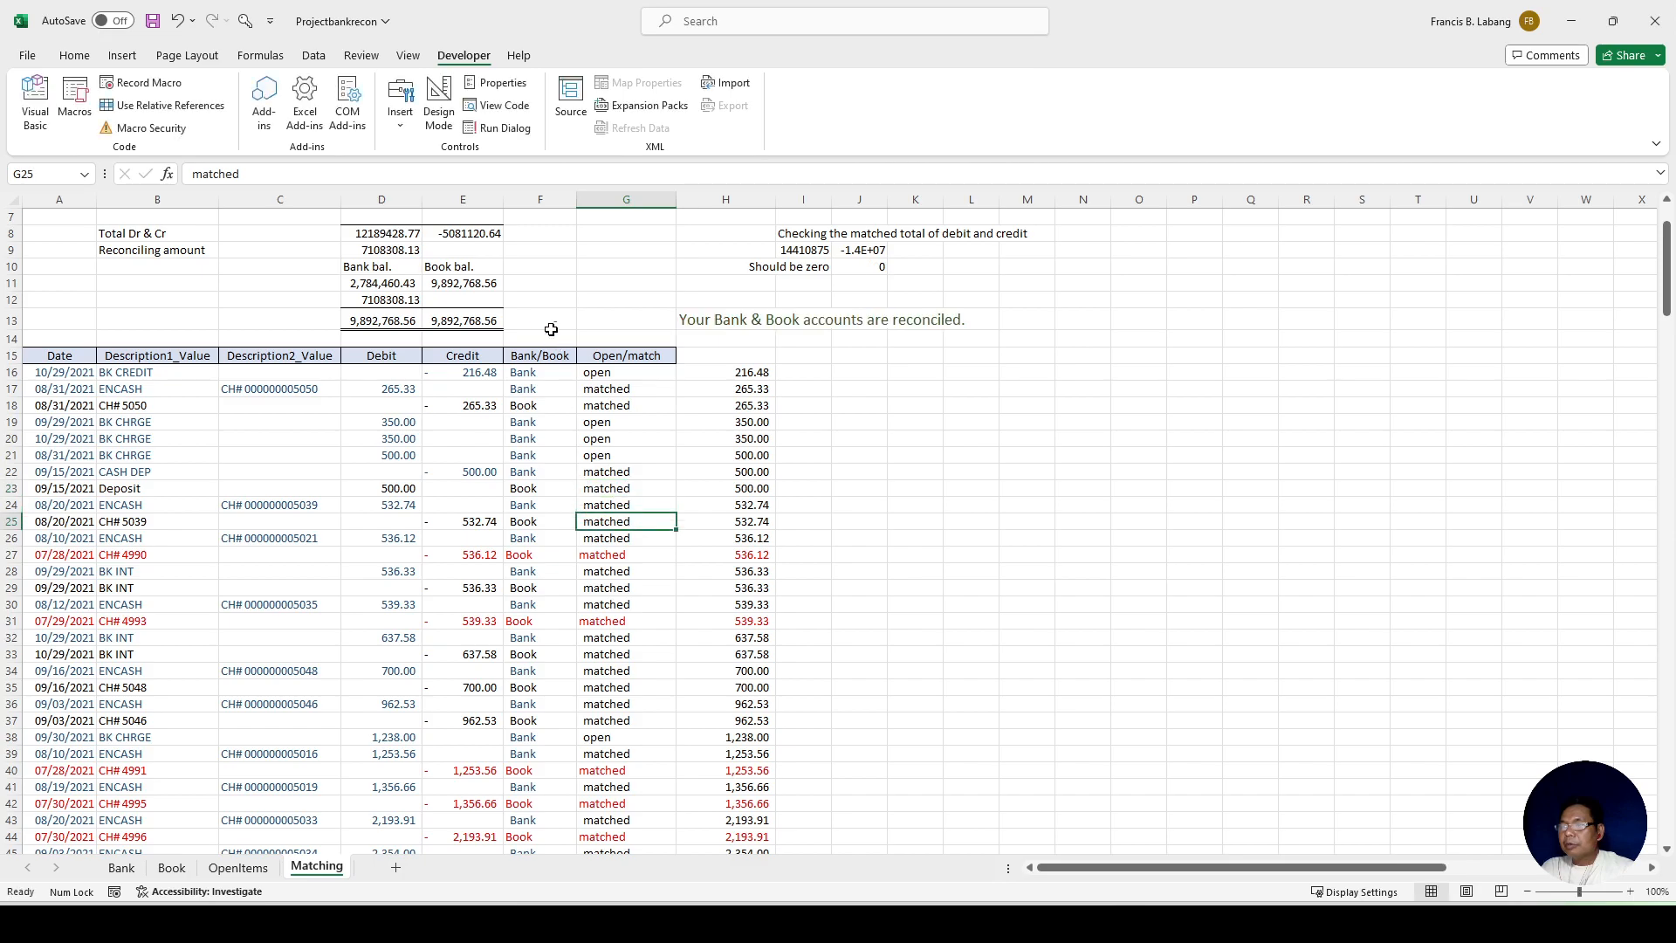
# Step: Review the Open/match statuses in the Matching sheet from the first entries down to the 25,000.00 deposits
pyautogui.scroll(-15, 648, 547)
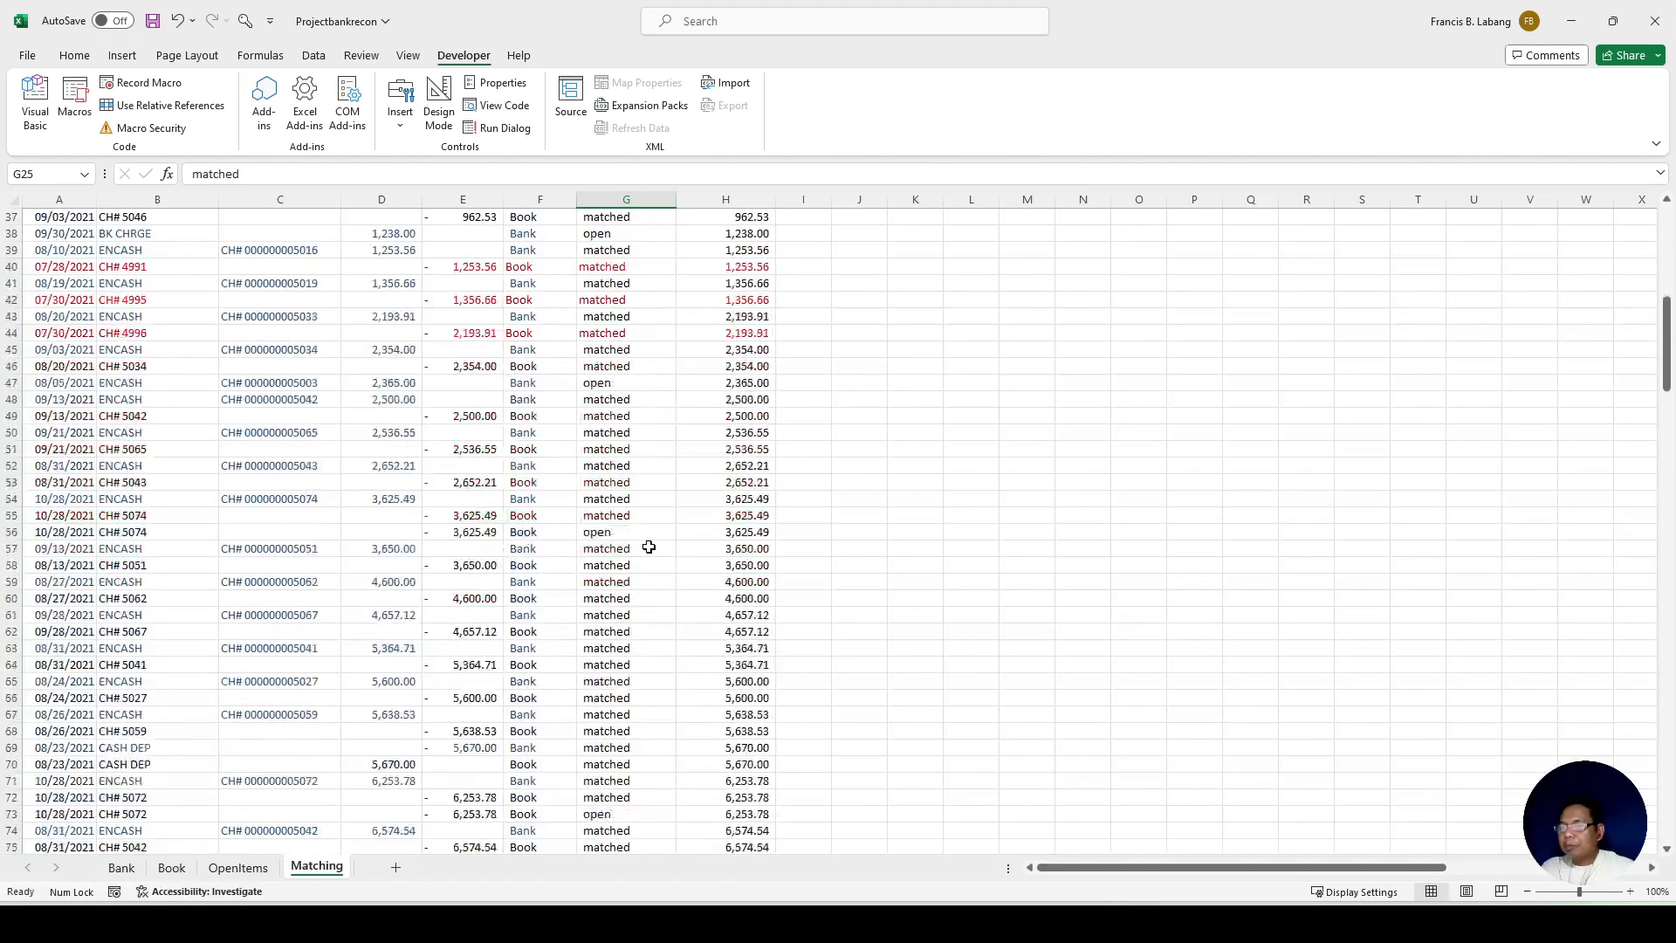
pyautogui.scroll(13, 649, 546)
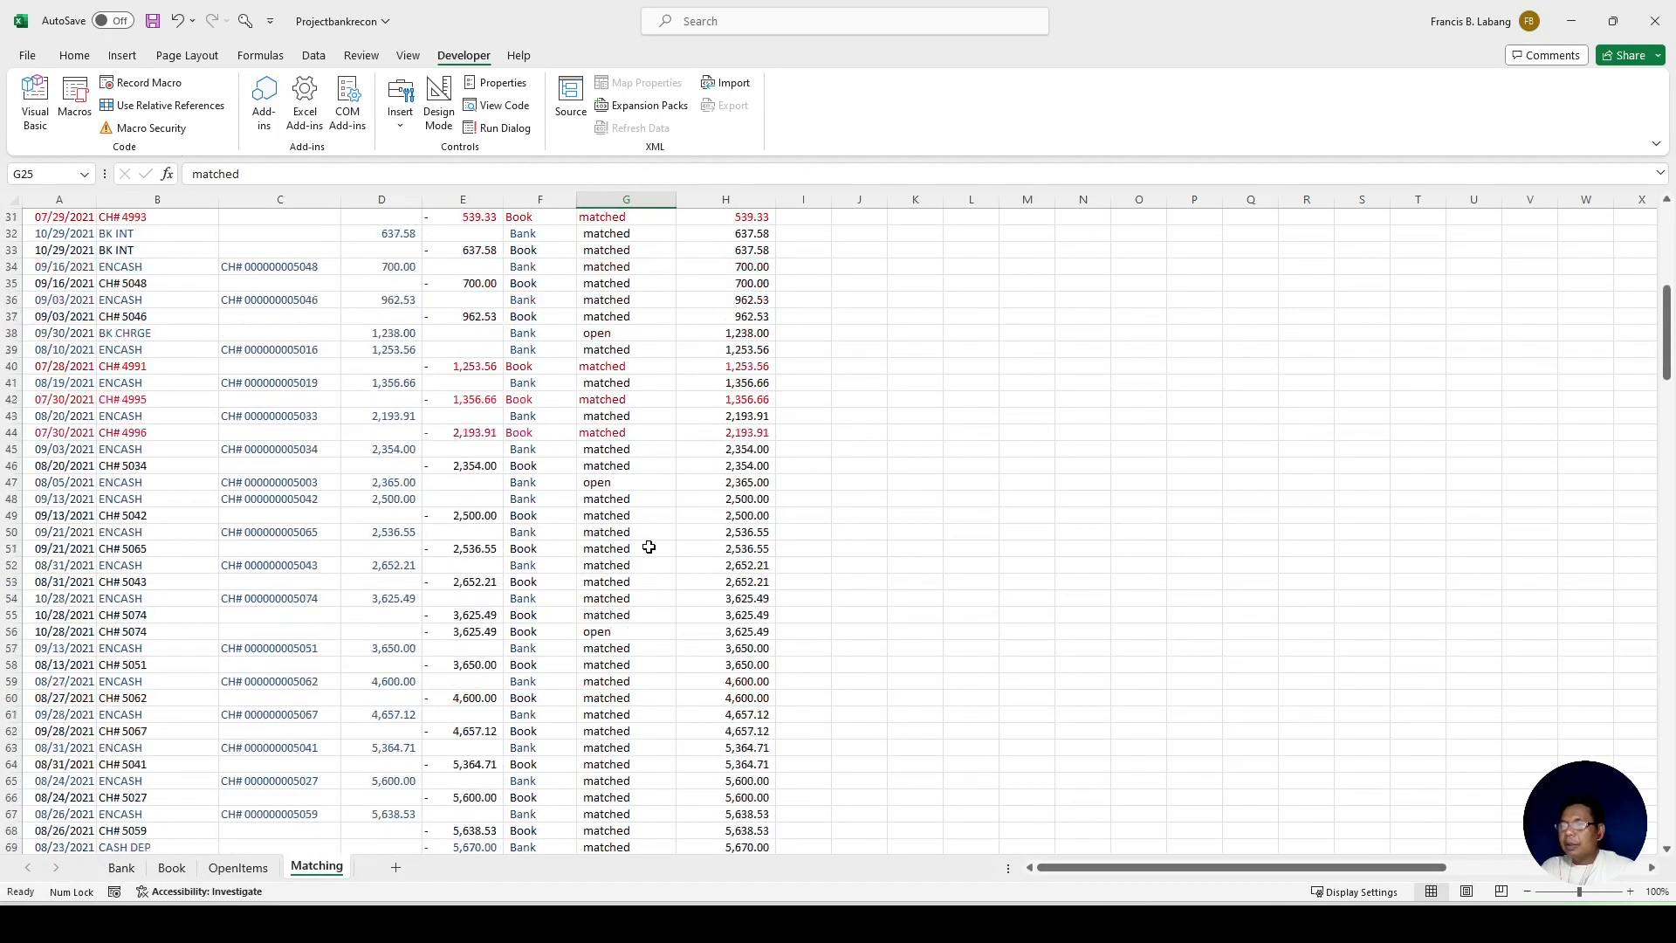
pyautogui.scroll(4, 648, 546)
pyautogui.scroll(-4, 648, 547)
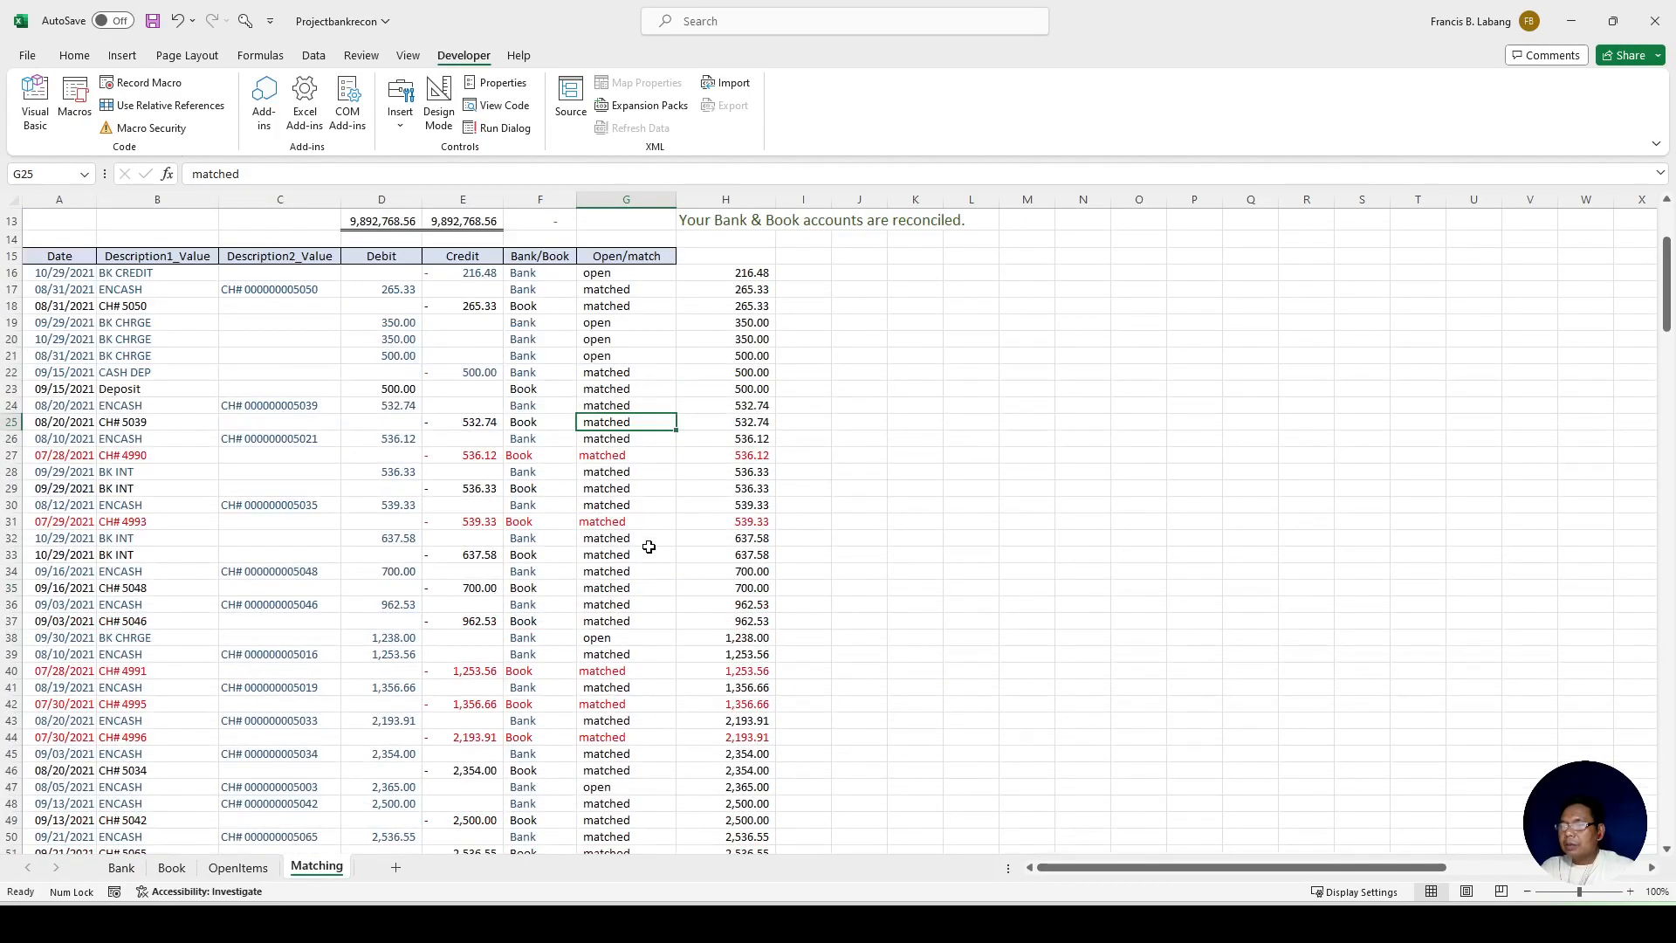
pyautogui.scroll(-3, 648, 546)
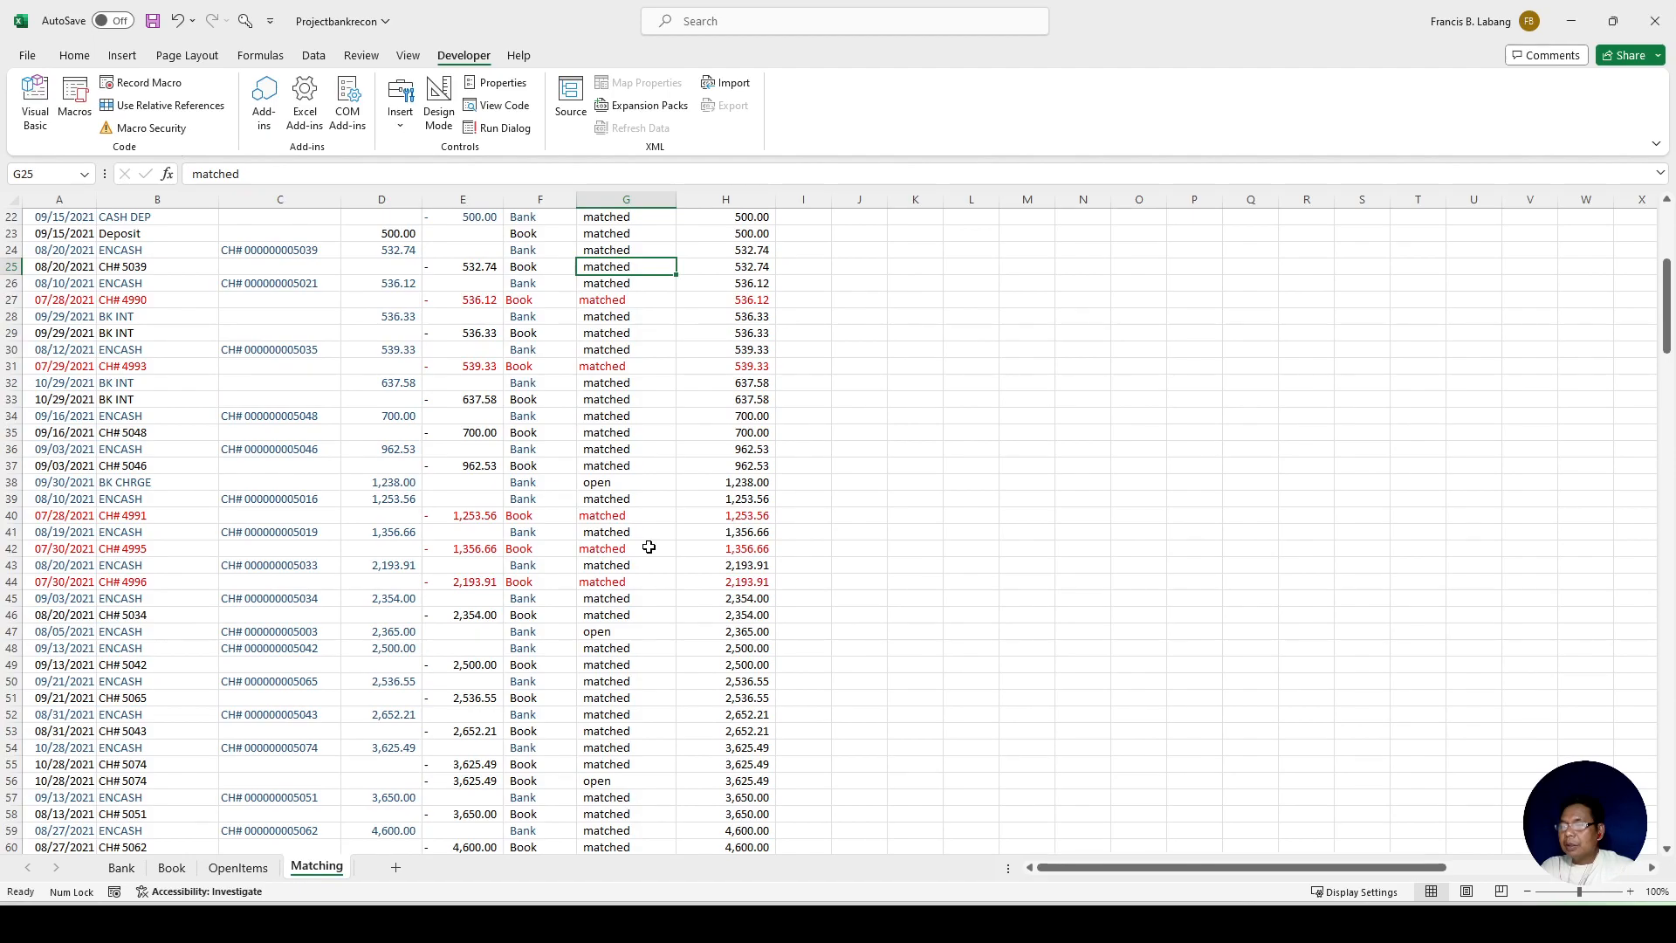
pyautogui.scroll(-9, 648, 547)
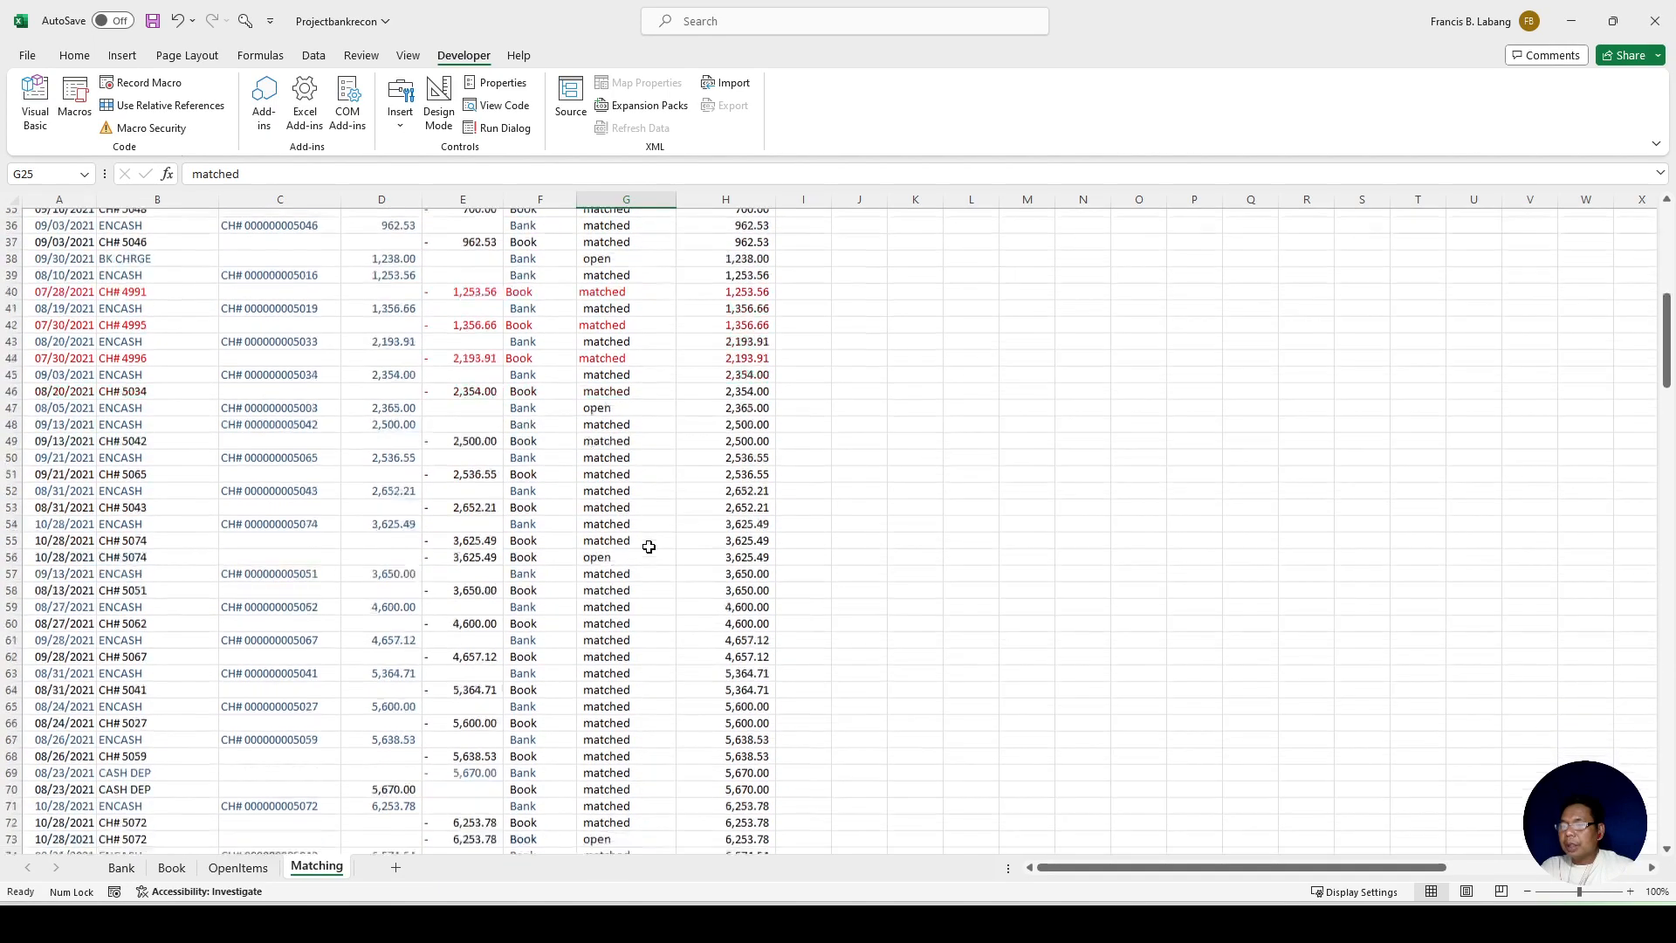
pyautogui.scroll(-3, 648, 547)
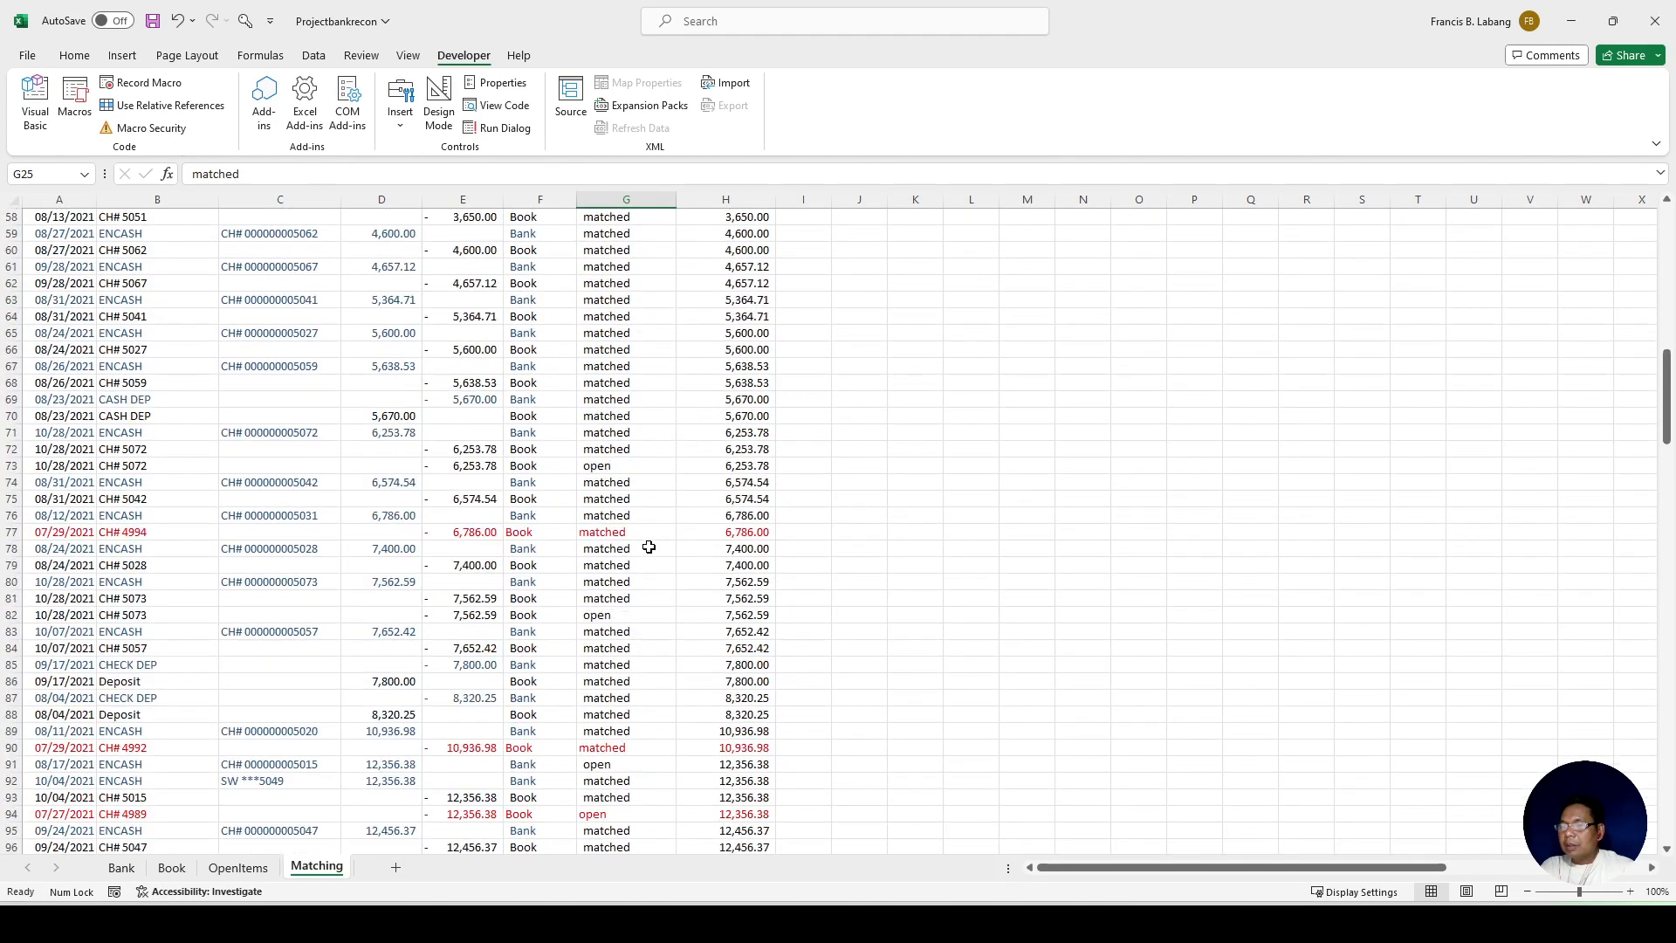
pyautogui.scroll(5, 593, 572)
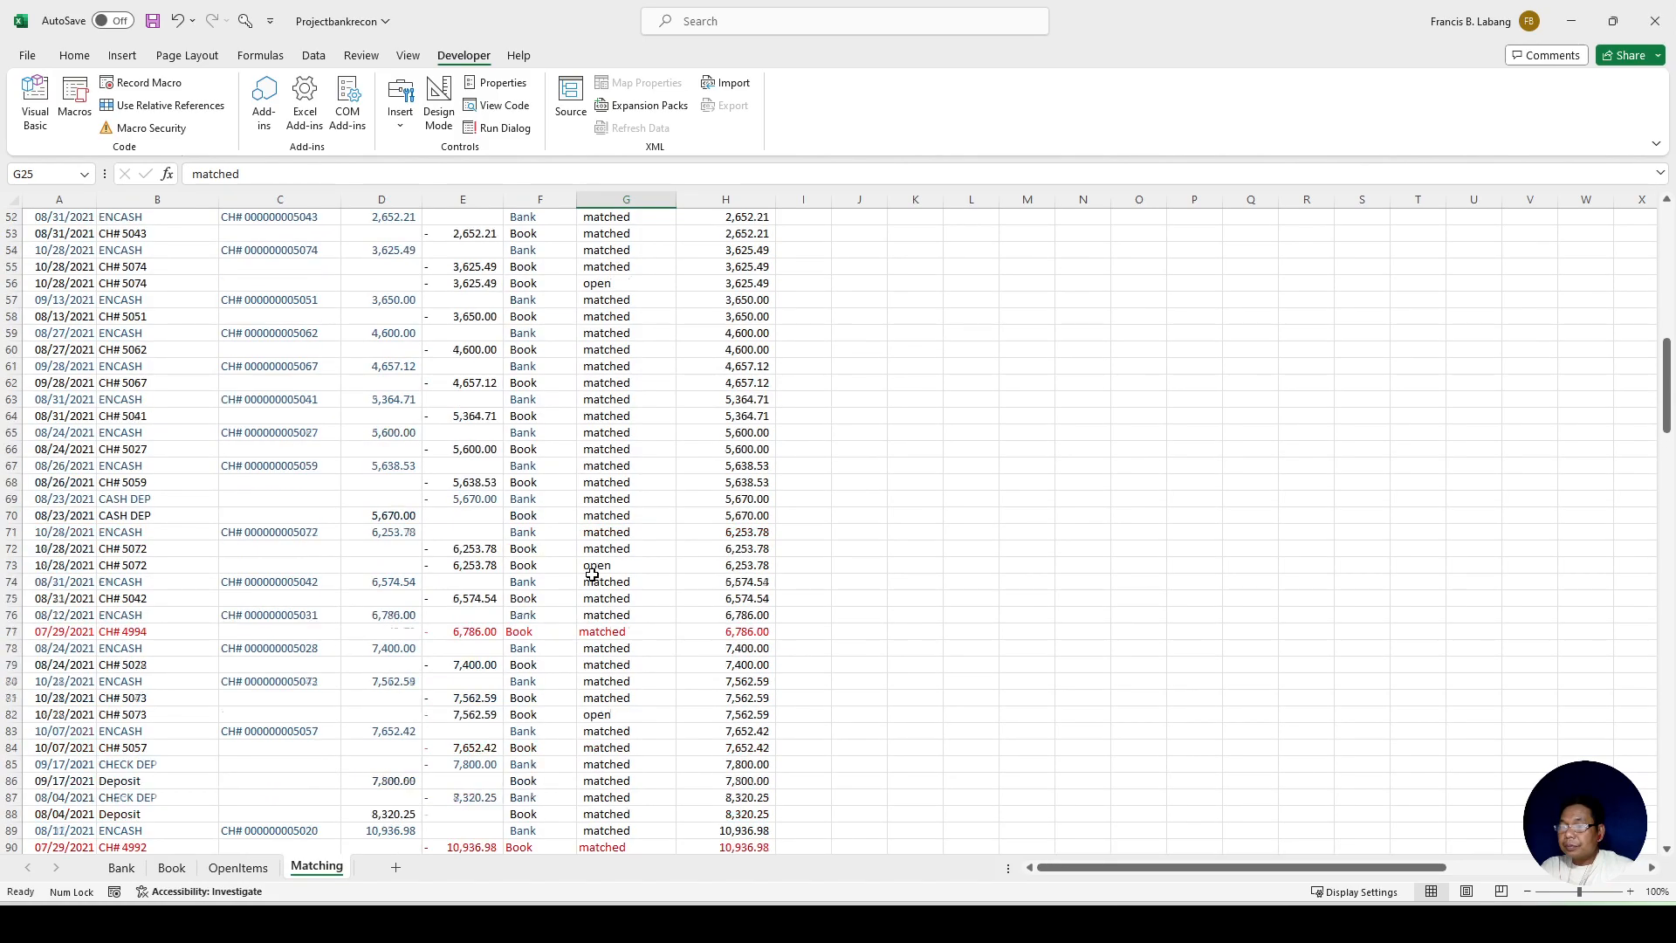
pyautogui.scroll(-13, 592, 574)
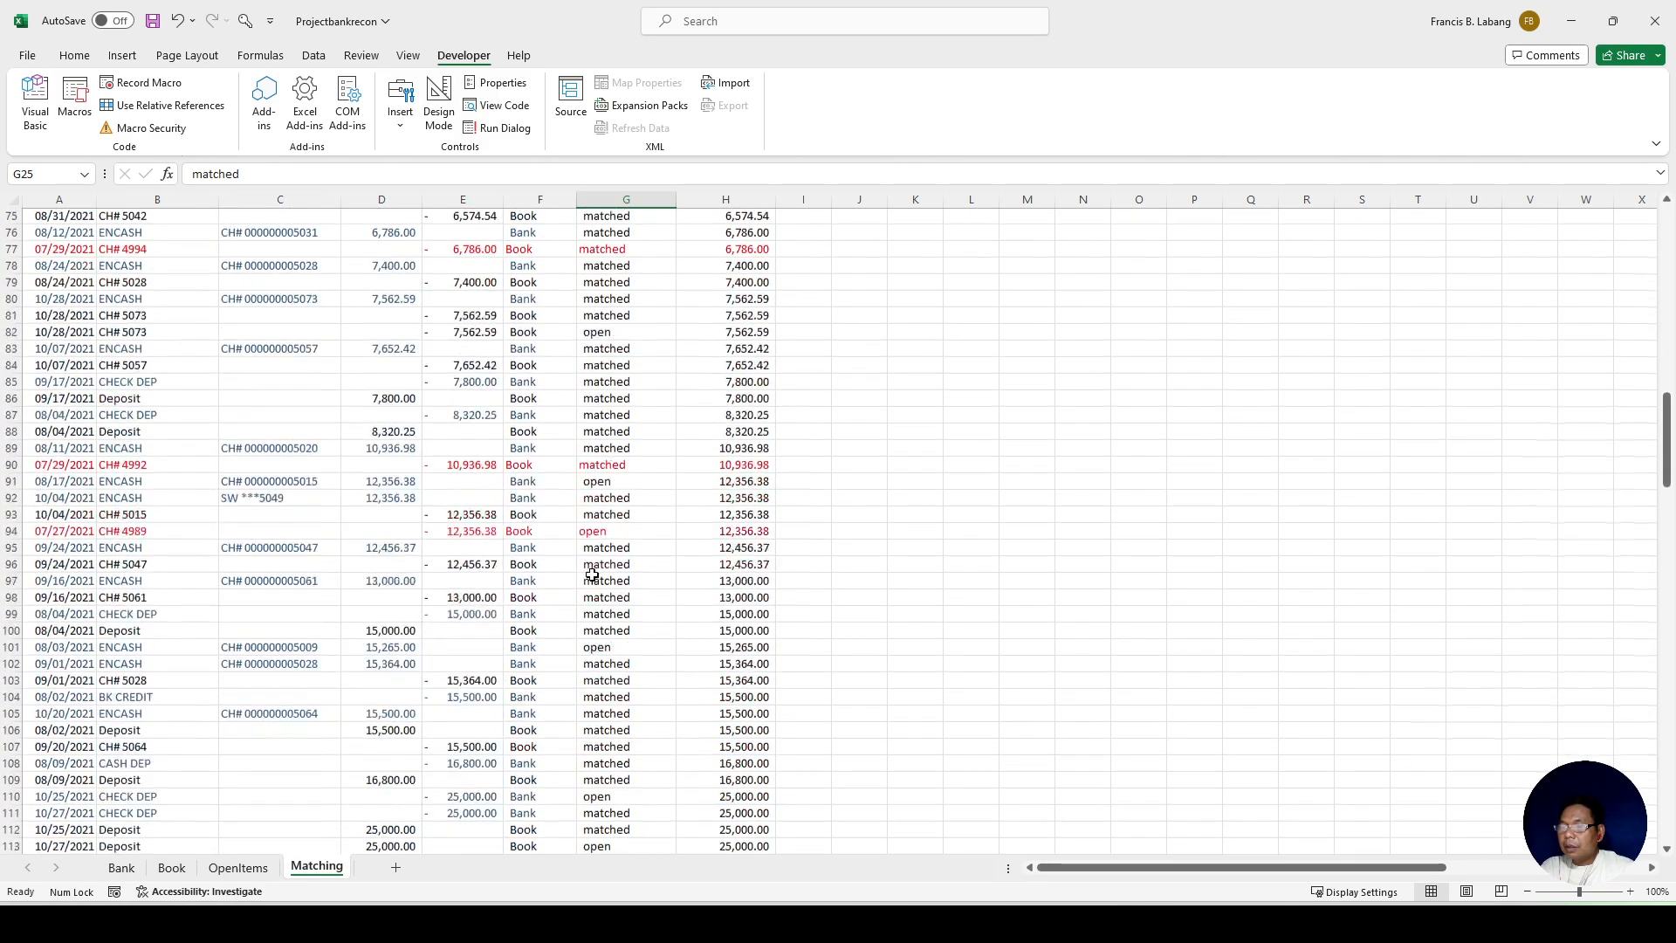
pyautogui.scroll(-4, 592, 574)
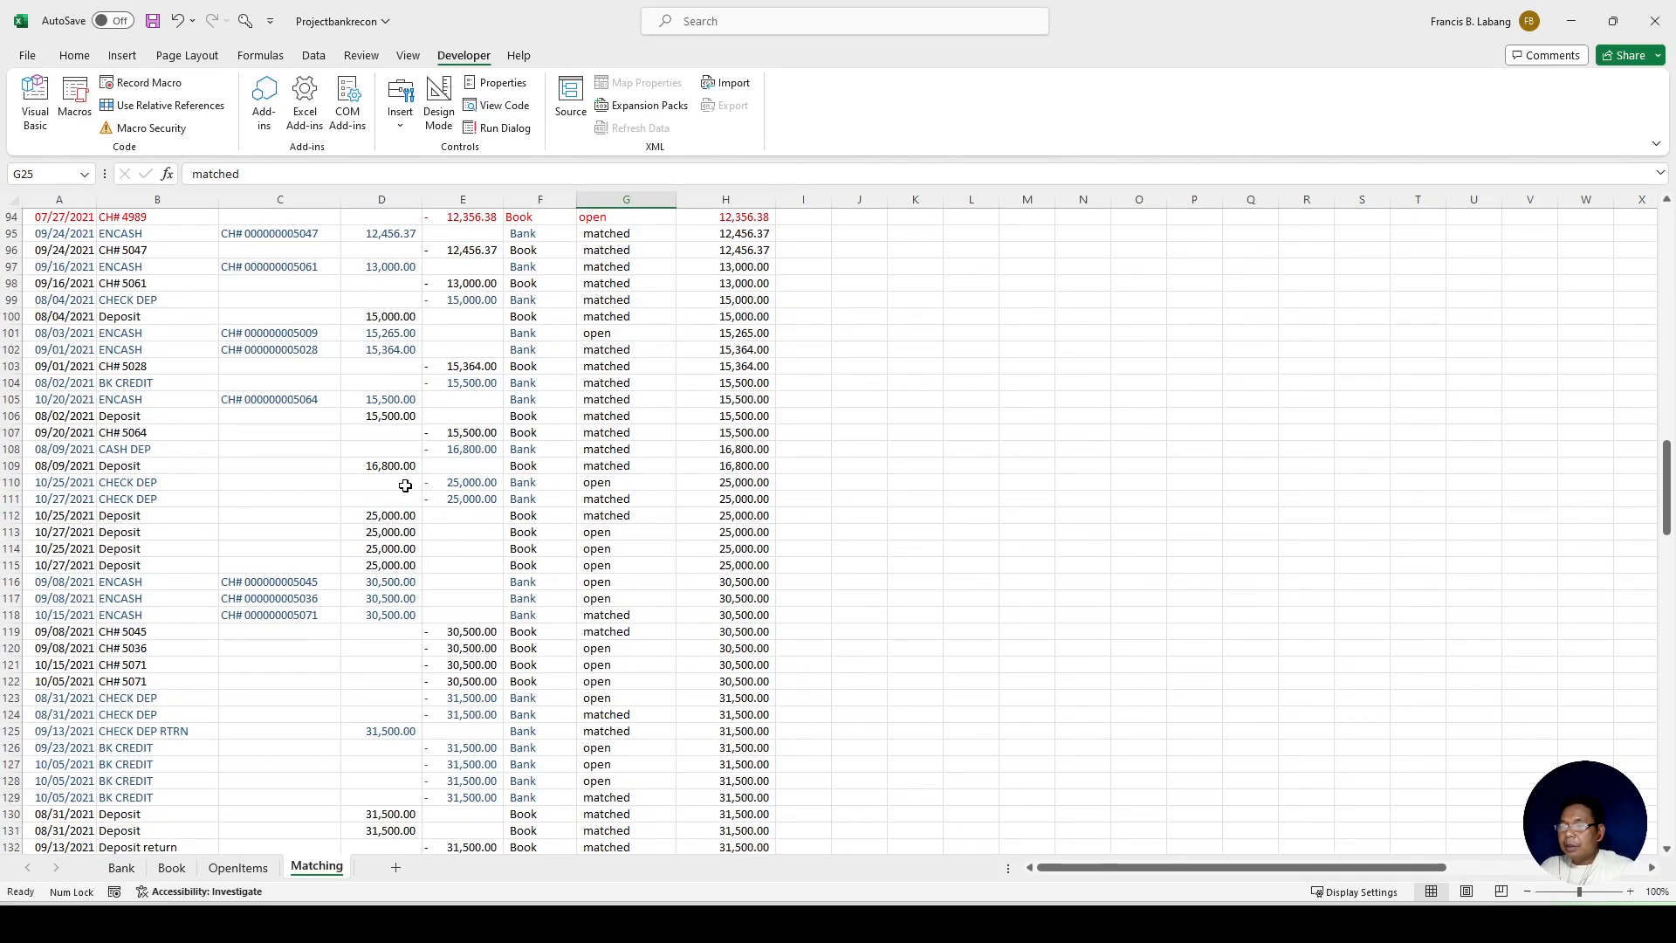
# Step: Mark the 25,000.00 bank CHECK DEP in G110 and the 25,000.00 book deposit in G113 as matched
pyautogui.moveTo(381, 483); pyautogui.dragTo(480, 564)
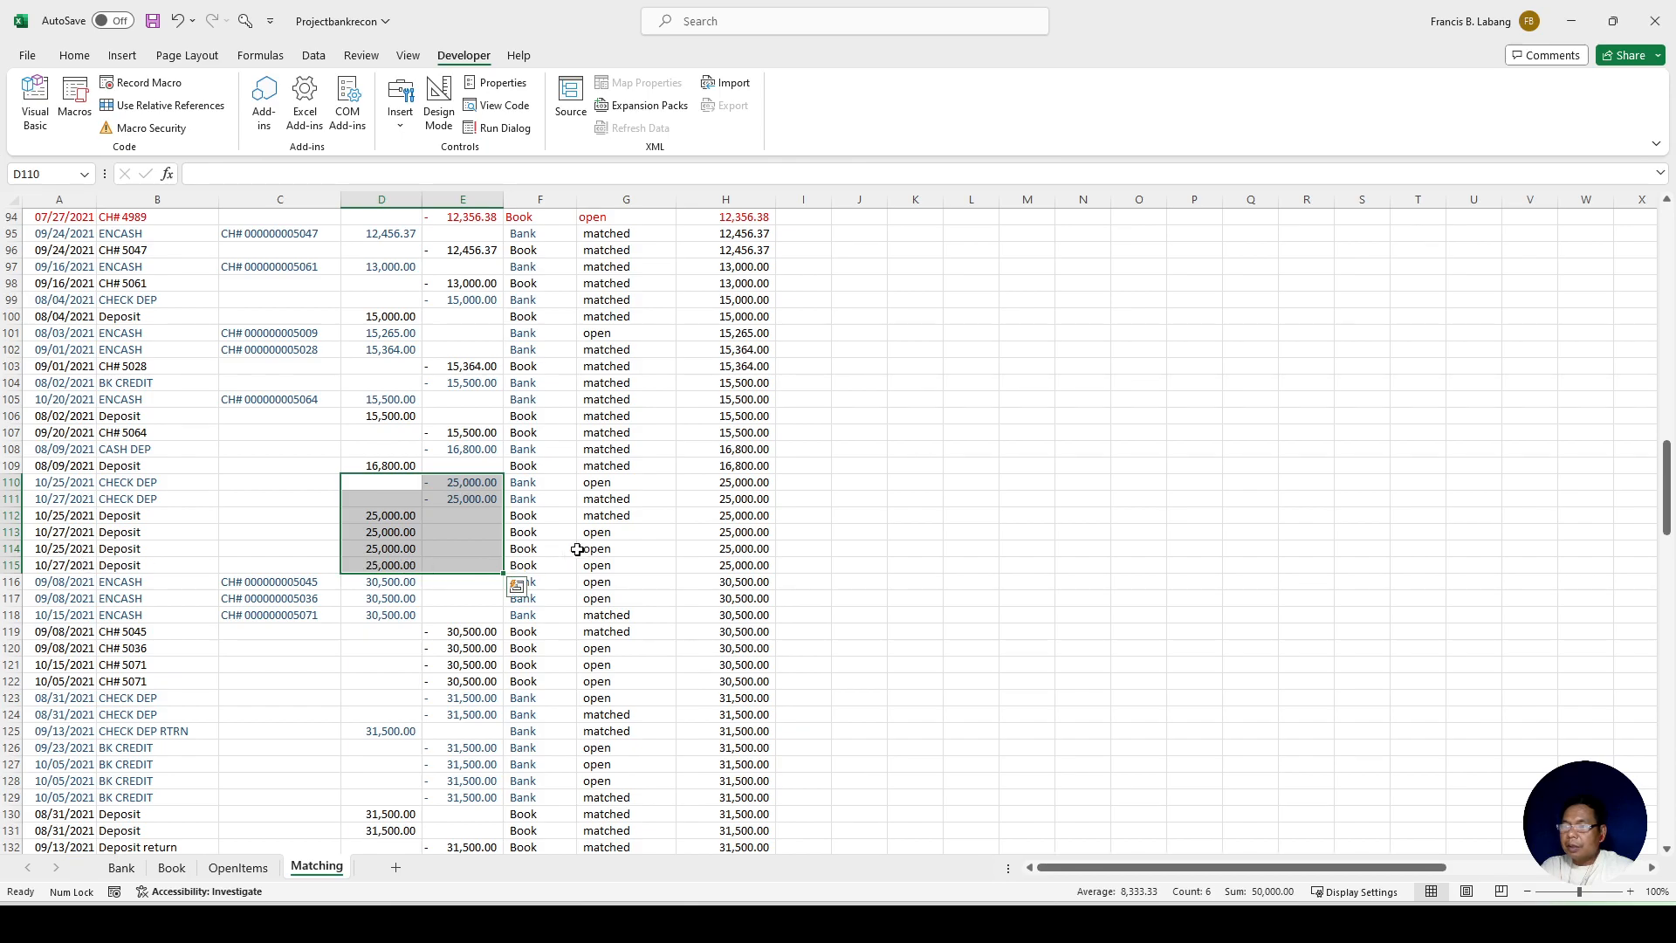
pyautogui.click(595, 486)
pyautogui.write('matched')
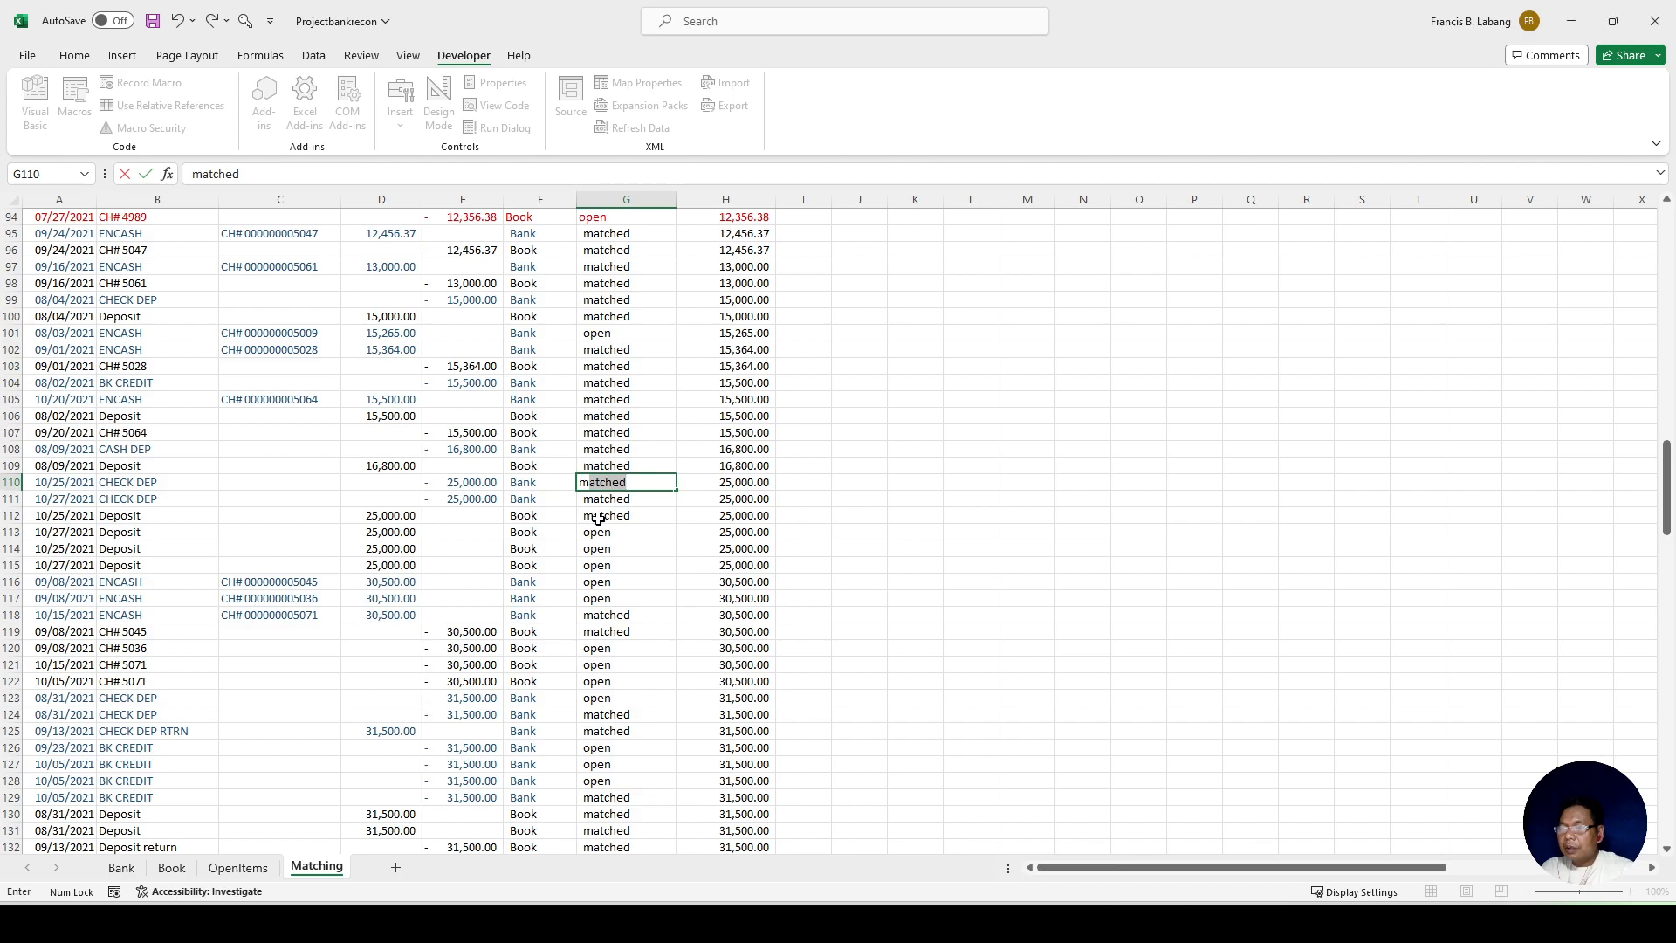
pyautogui.click(598, 529)
pyautogui.write('matched')
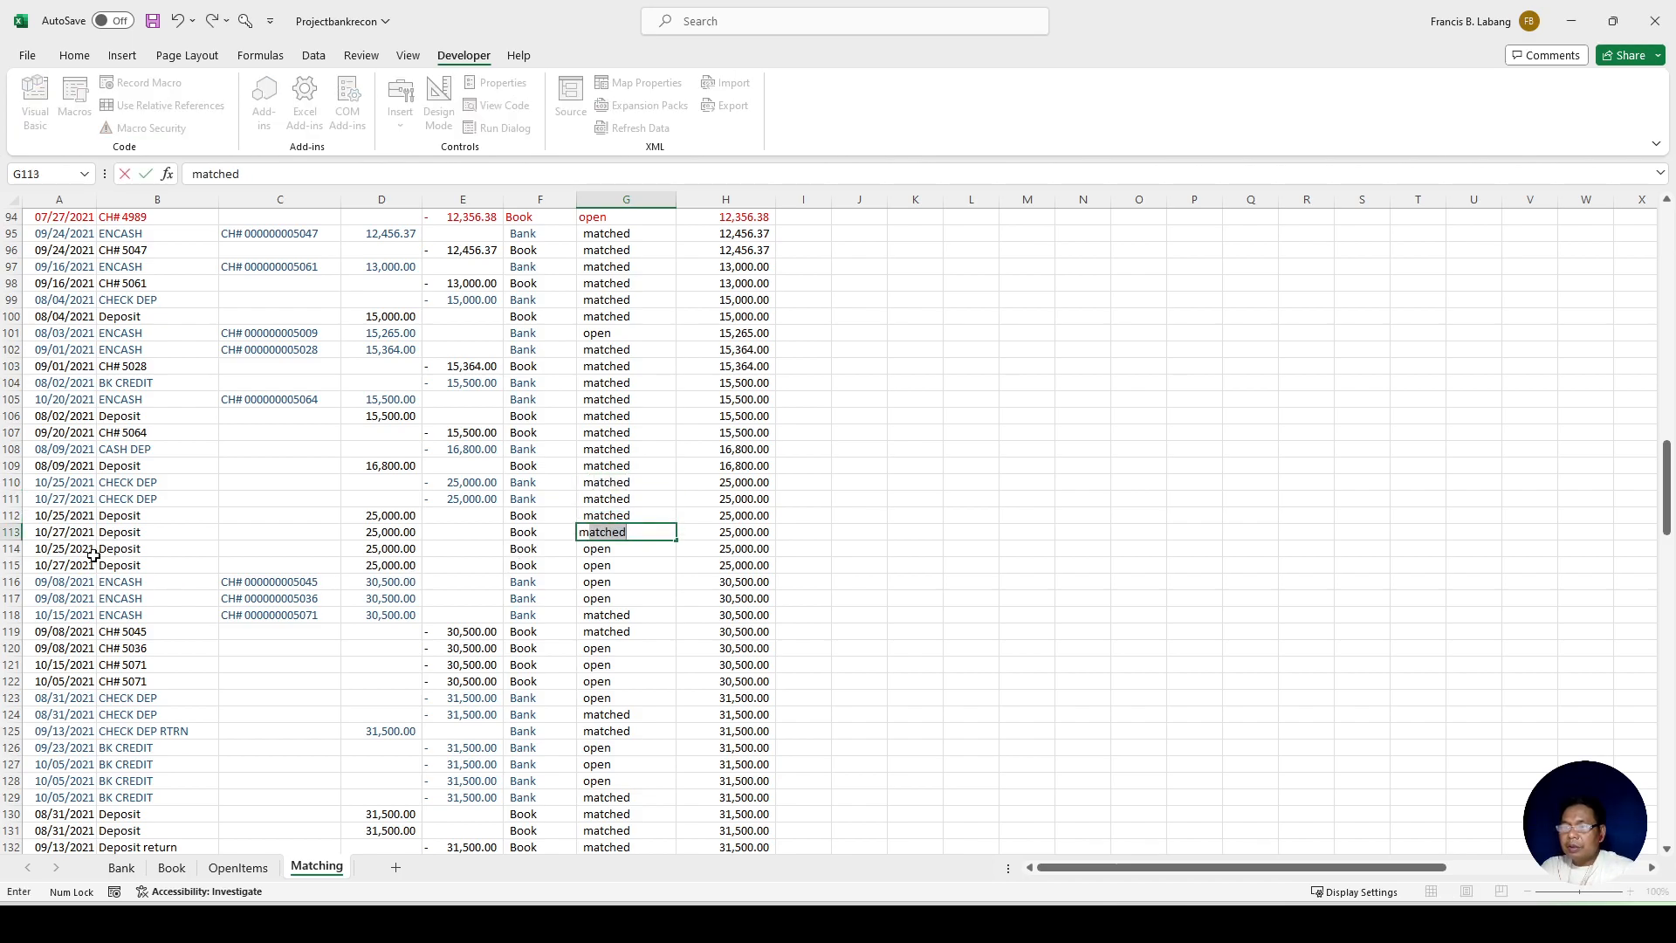
pyautogui.click(93, 550)
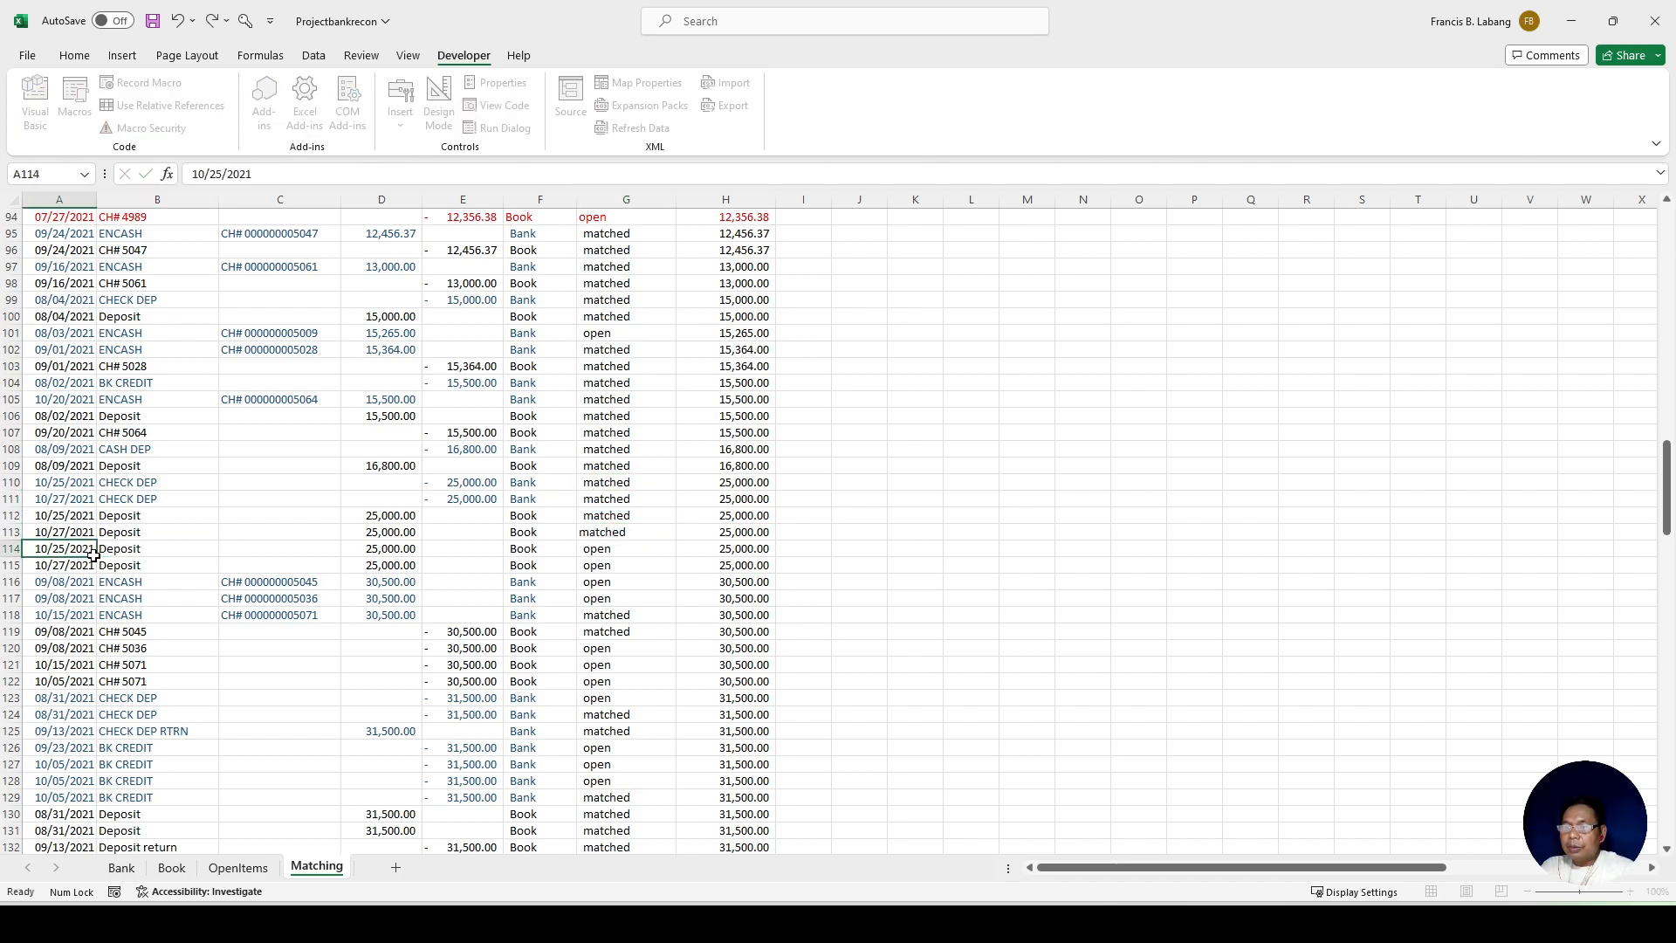
# Step: Enter "Book Error" as the second description of the two open 25,000.00 book deposits, in C114 and C115
pyautogui.click(237, 551)
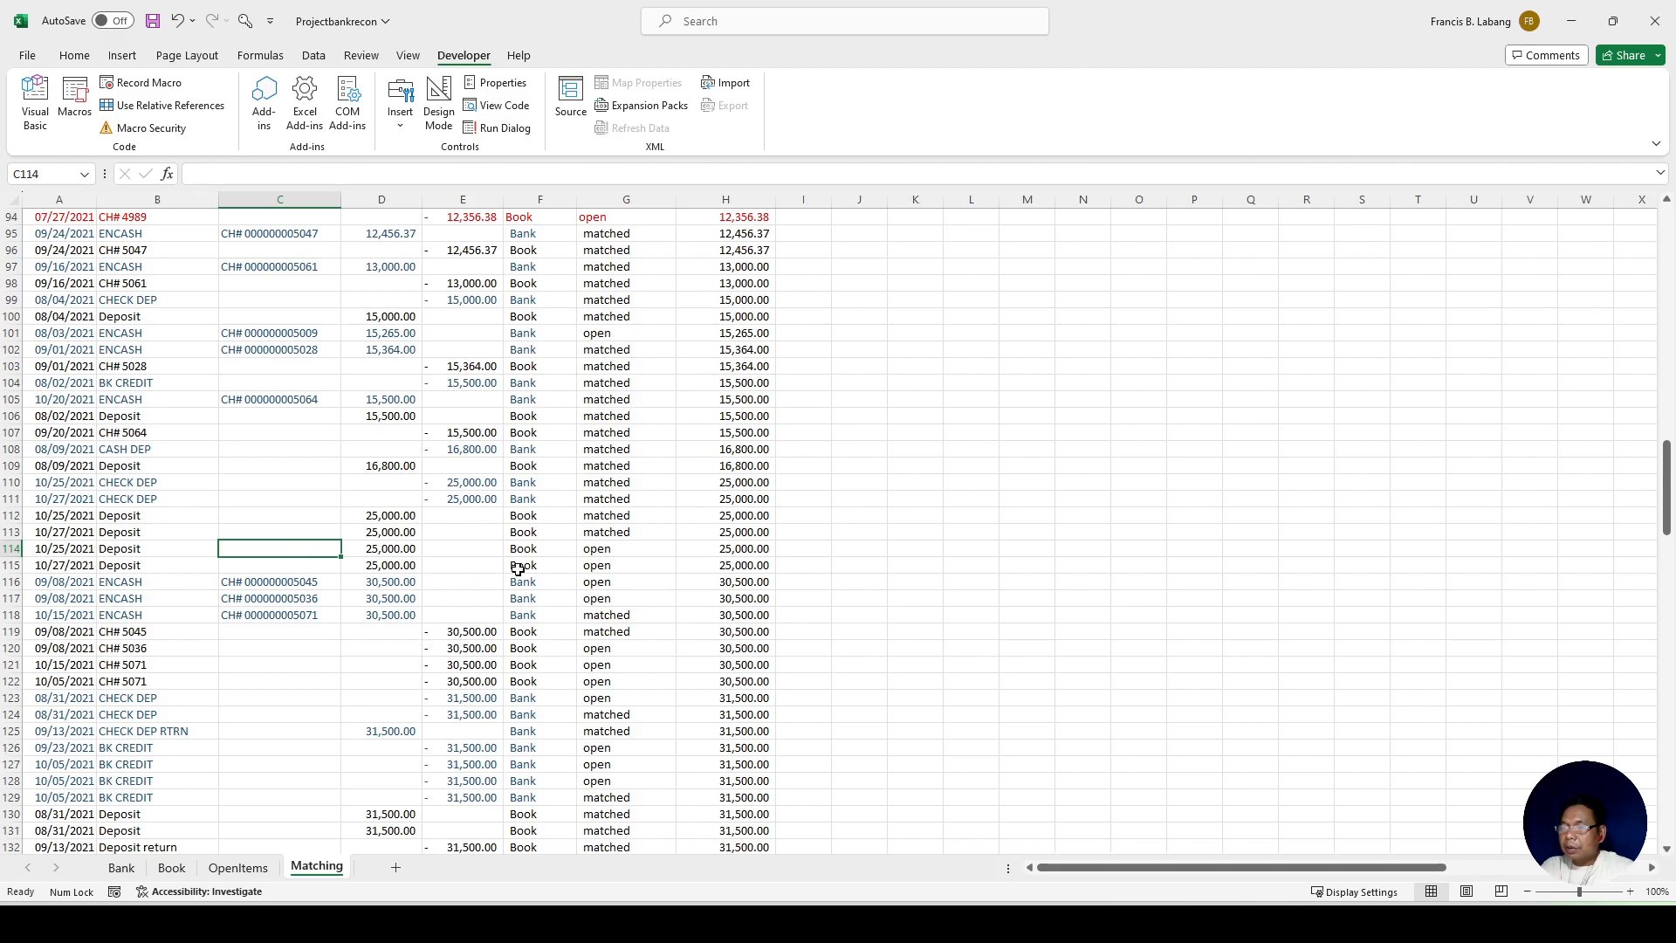
pyautogui.write('Boo')
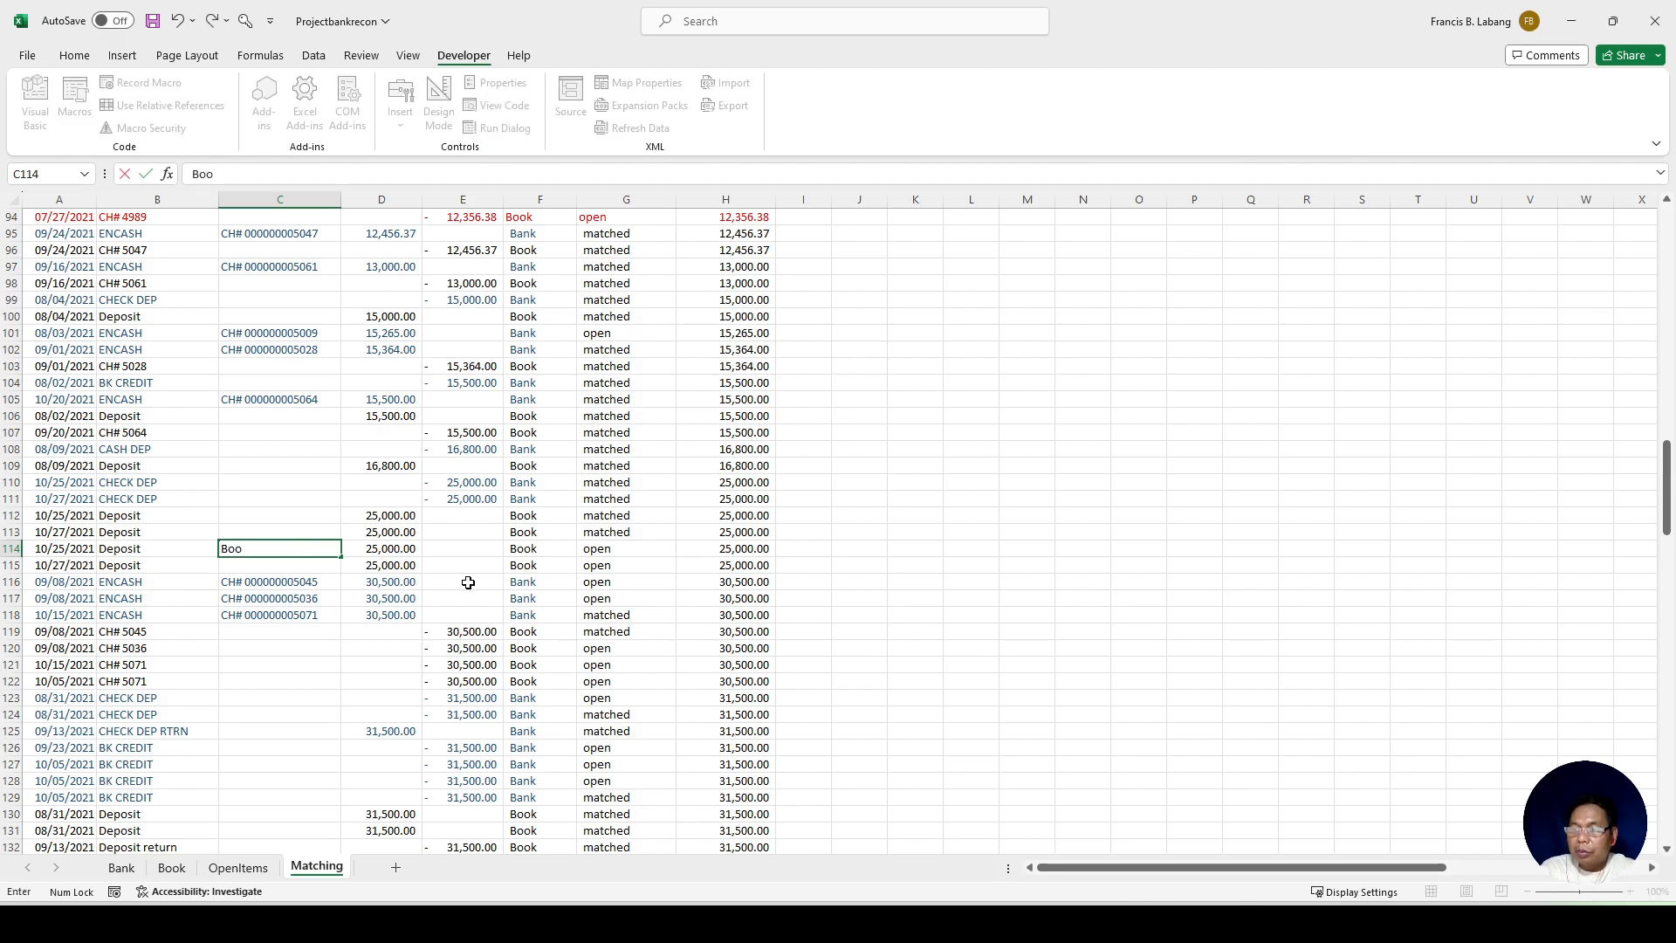
pyautogui.write('k Error')
pyautogui.press('Return')
pyautogui.hotkey('ctrl', 'd')
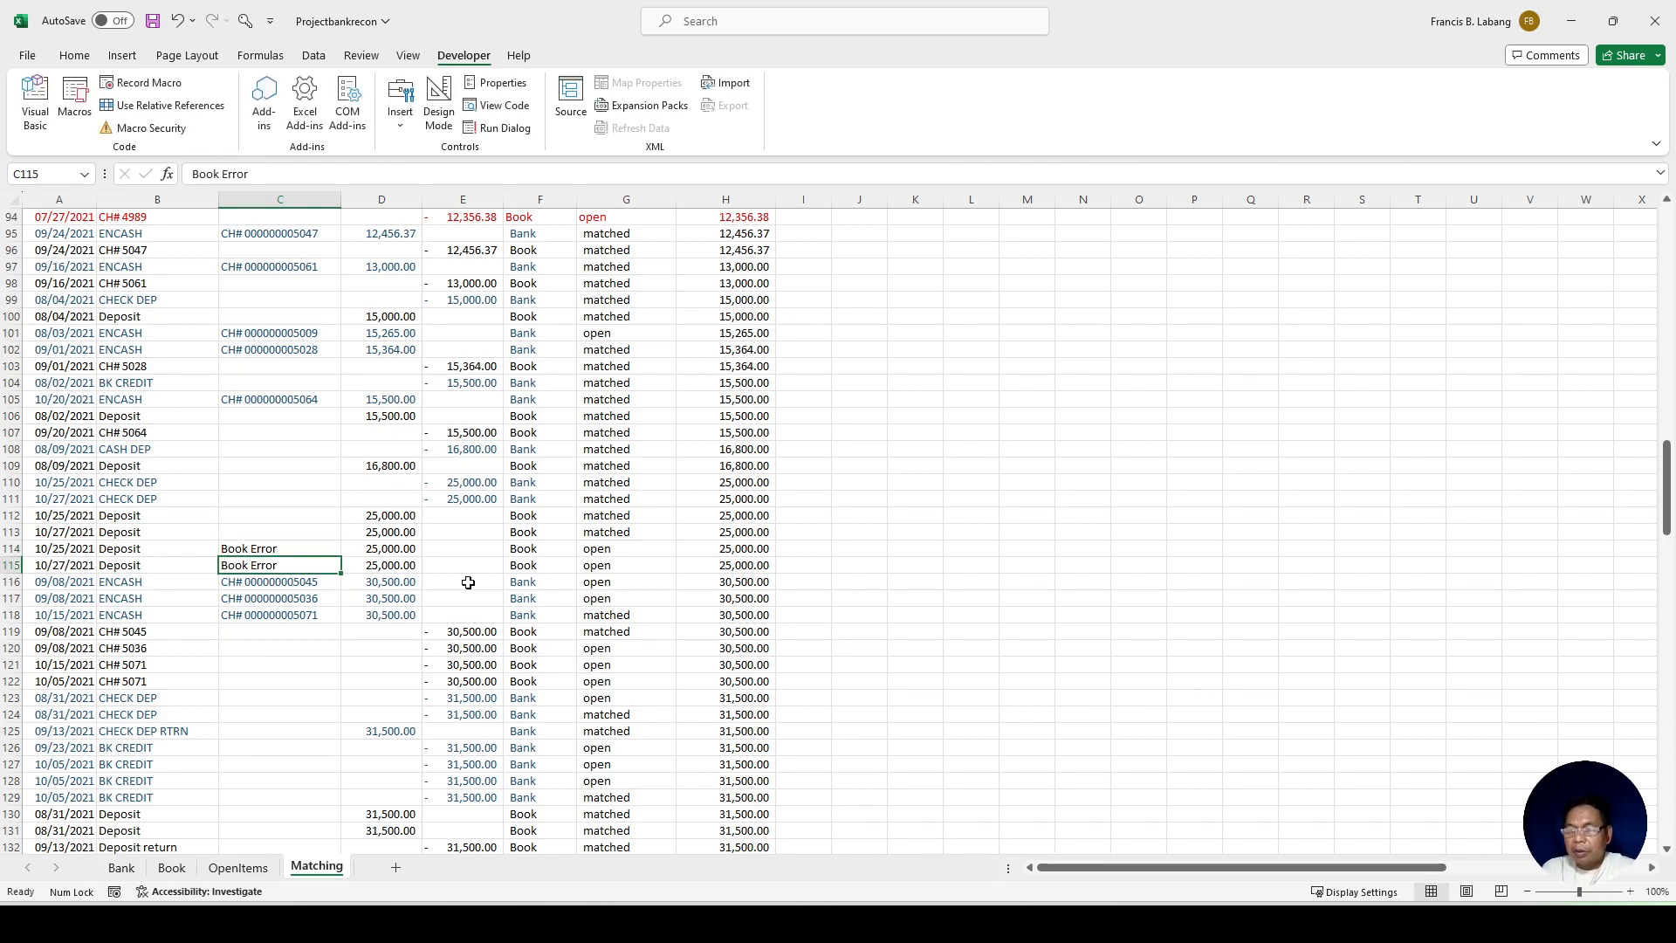
pyautogui.click(497, 566)
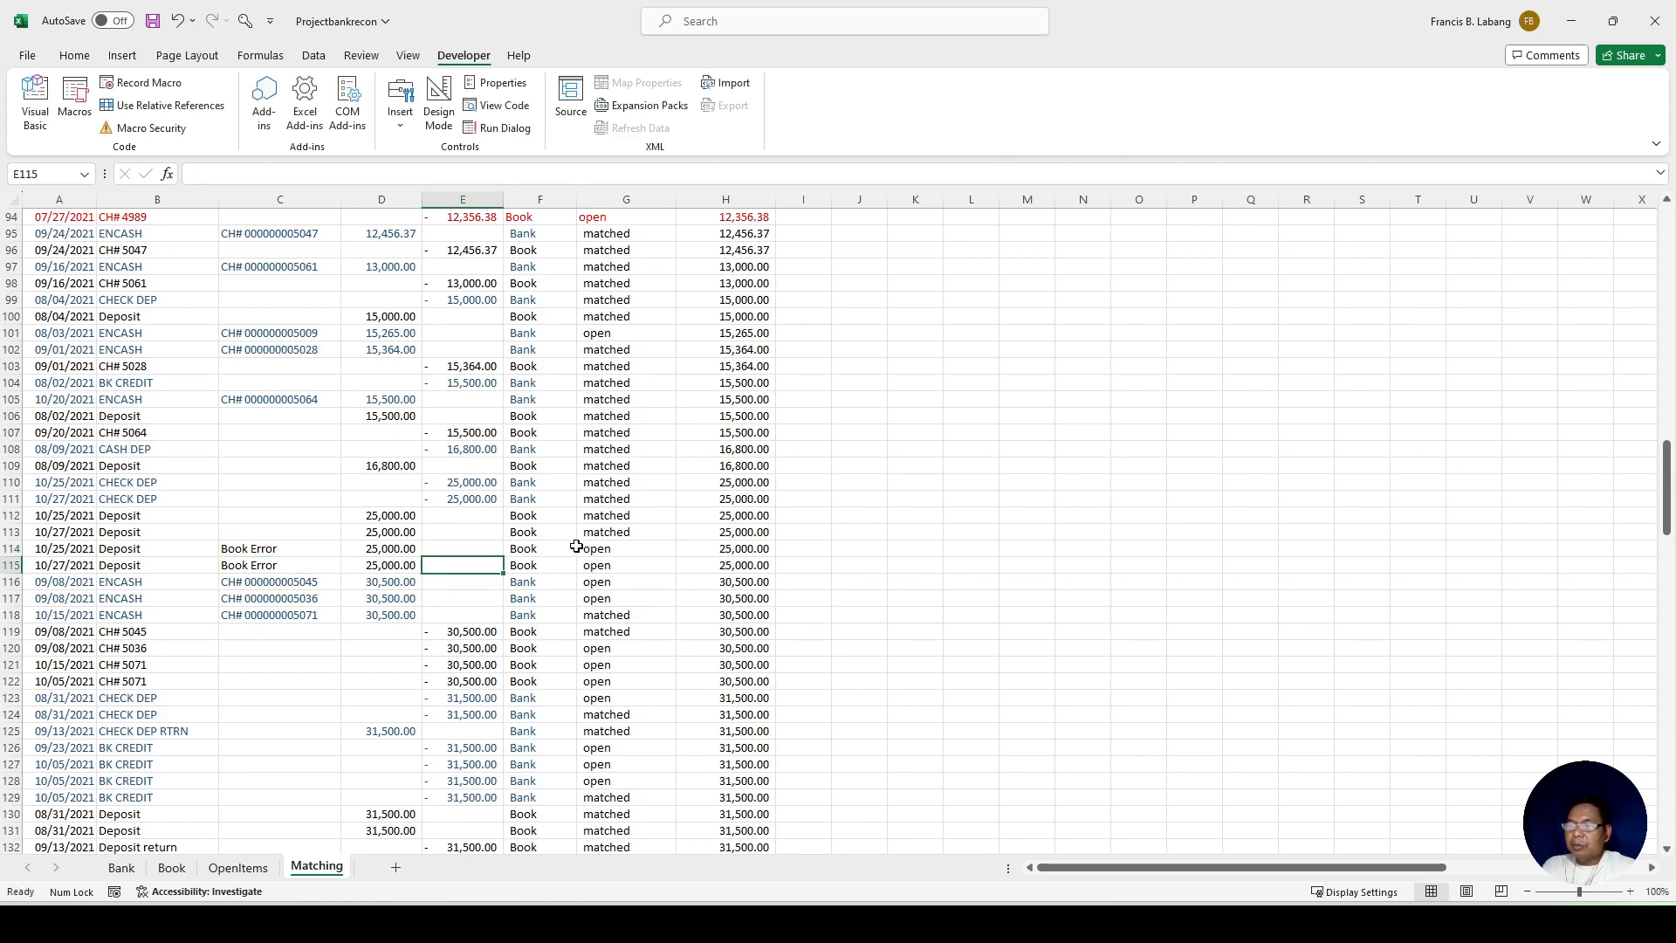
# Step: Compare the 31,500.00 debits and credits by selecting ranges between rows 123 and 137 to find the set that offsets
pyautogui.scroll(-4, 583, 553)
pyautogui.scroll(5, 583, 553)
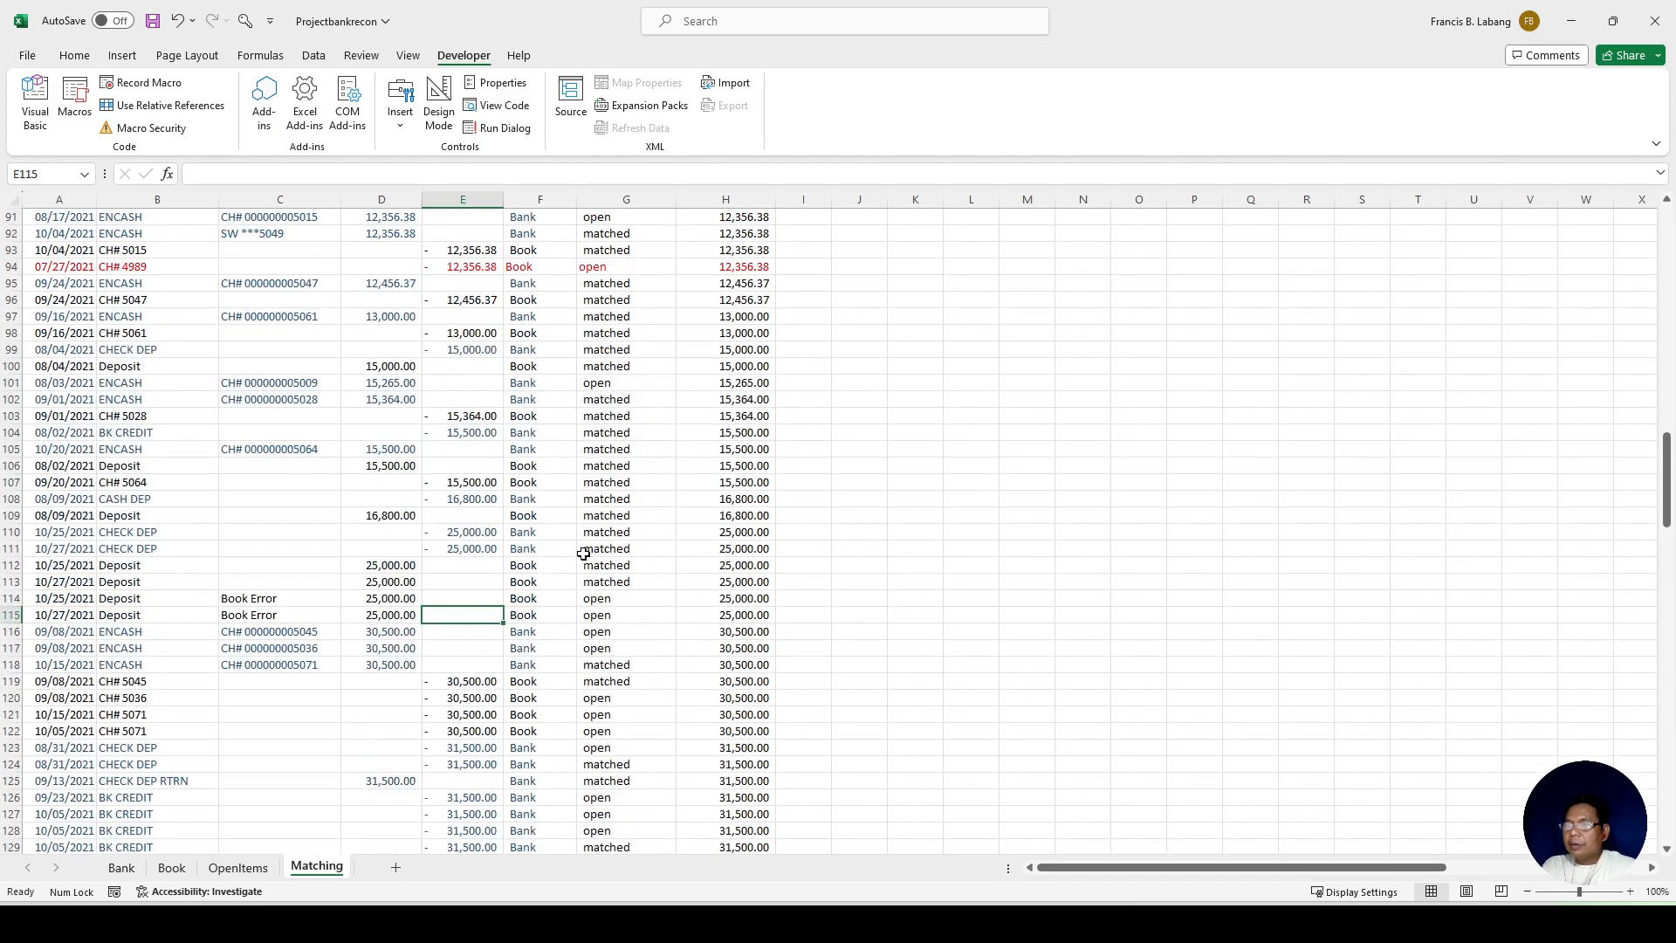
pyautogui.scroll(-5, 583, 554)
pyautogui.scroll(5, 583, 553)
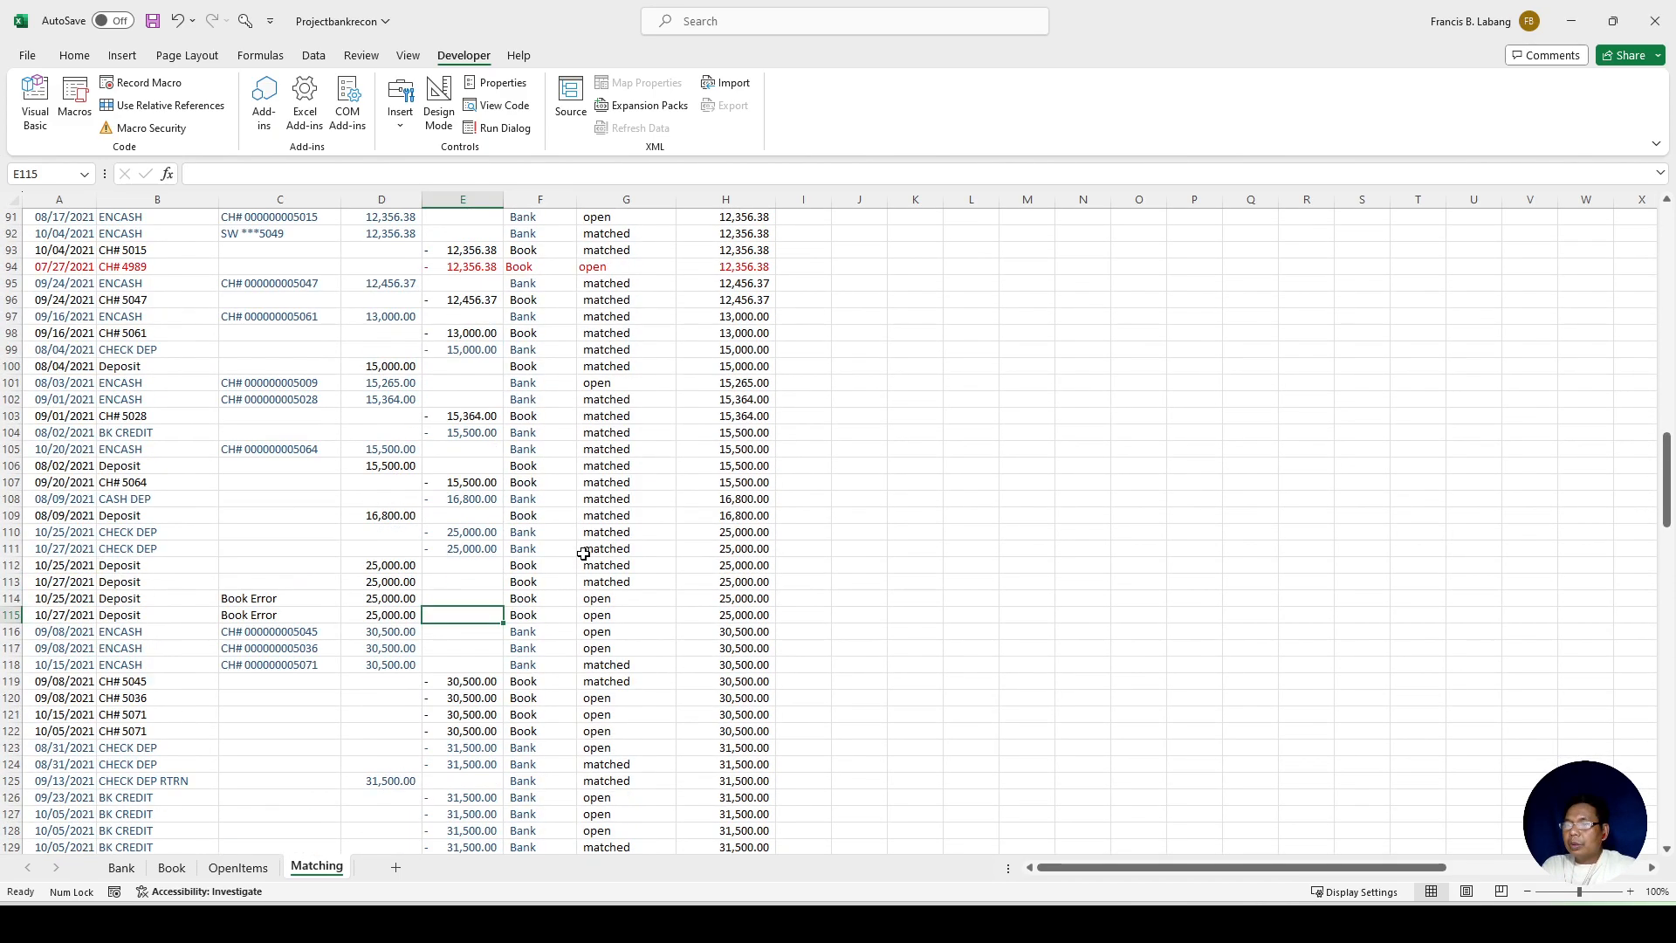
pyautogui.scroll(-9, 583, 553)
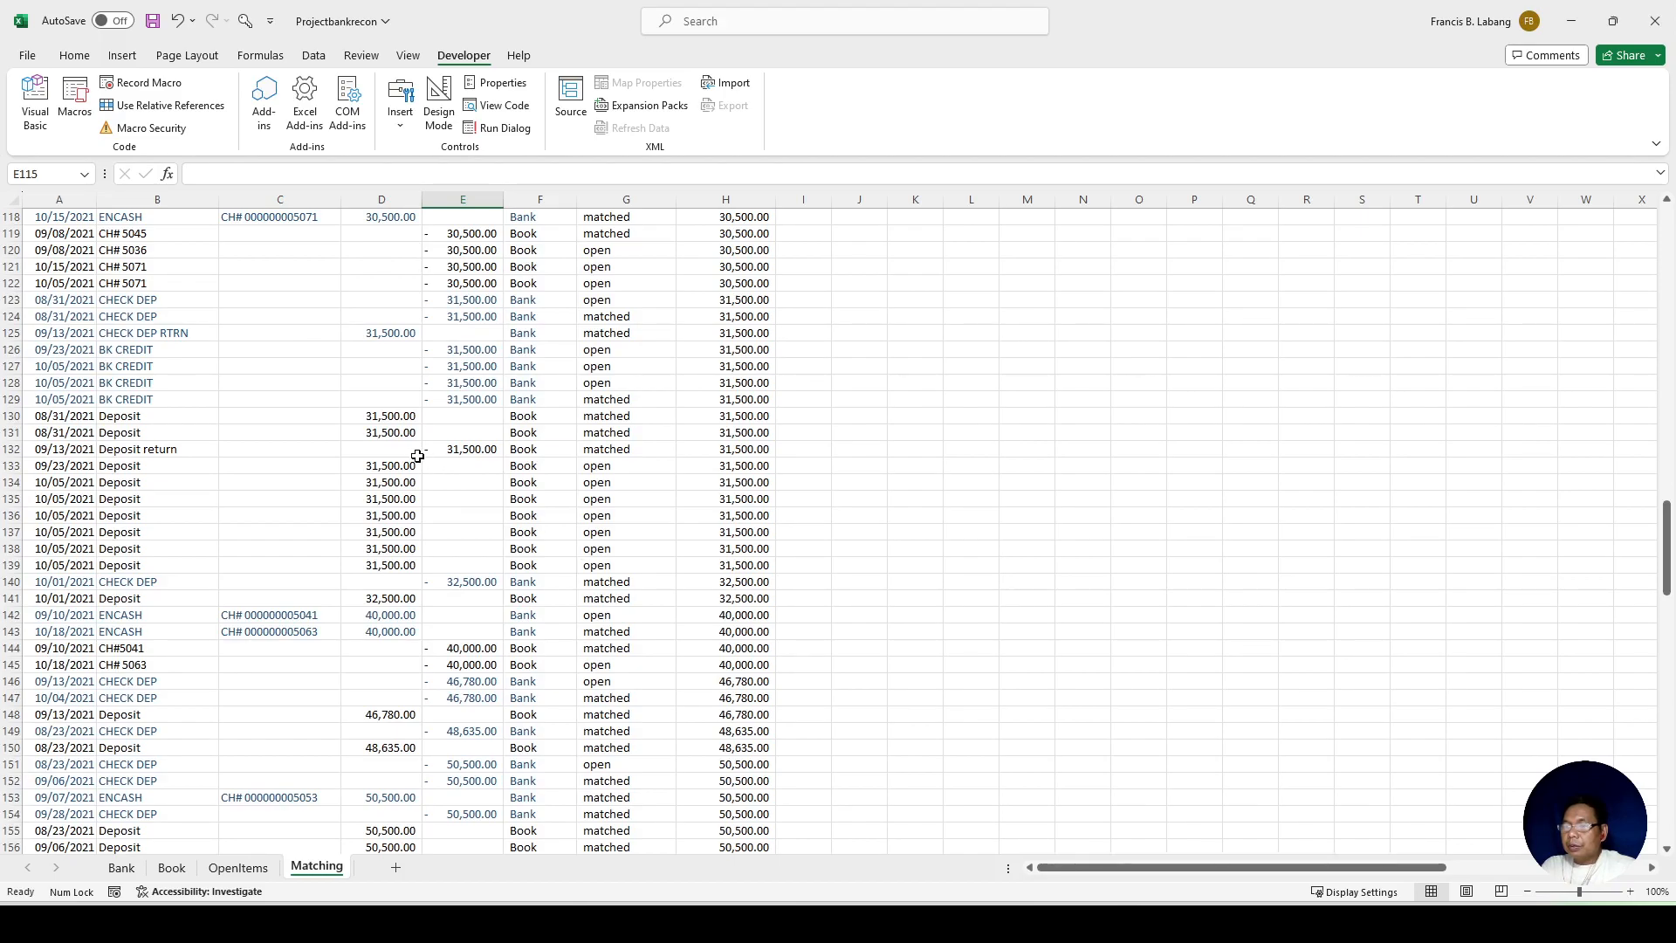
pyautogui.moveTo(387, 451); pyautogui.dragTo(473, 532)
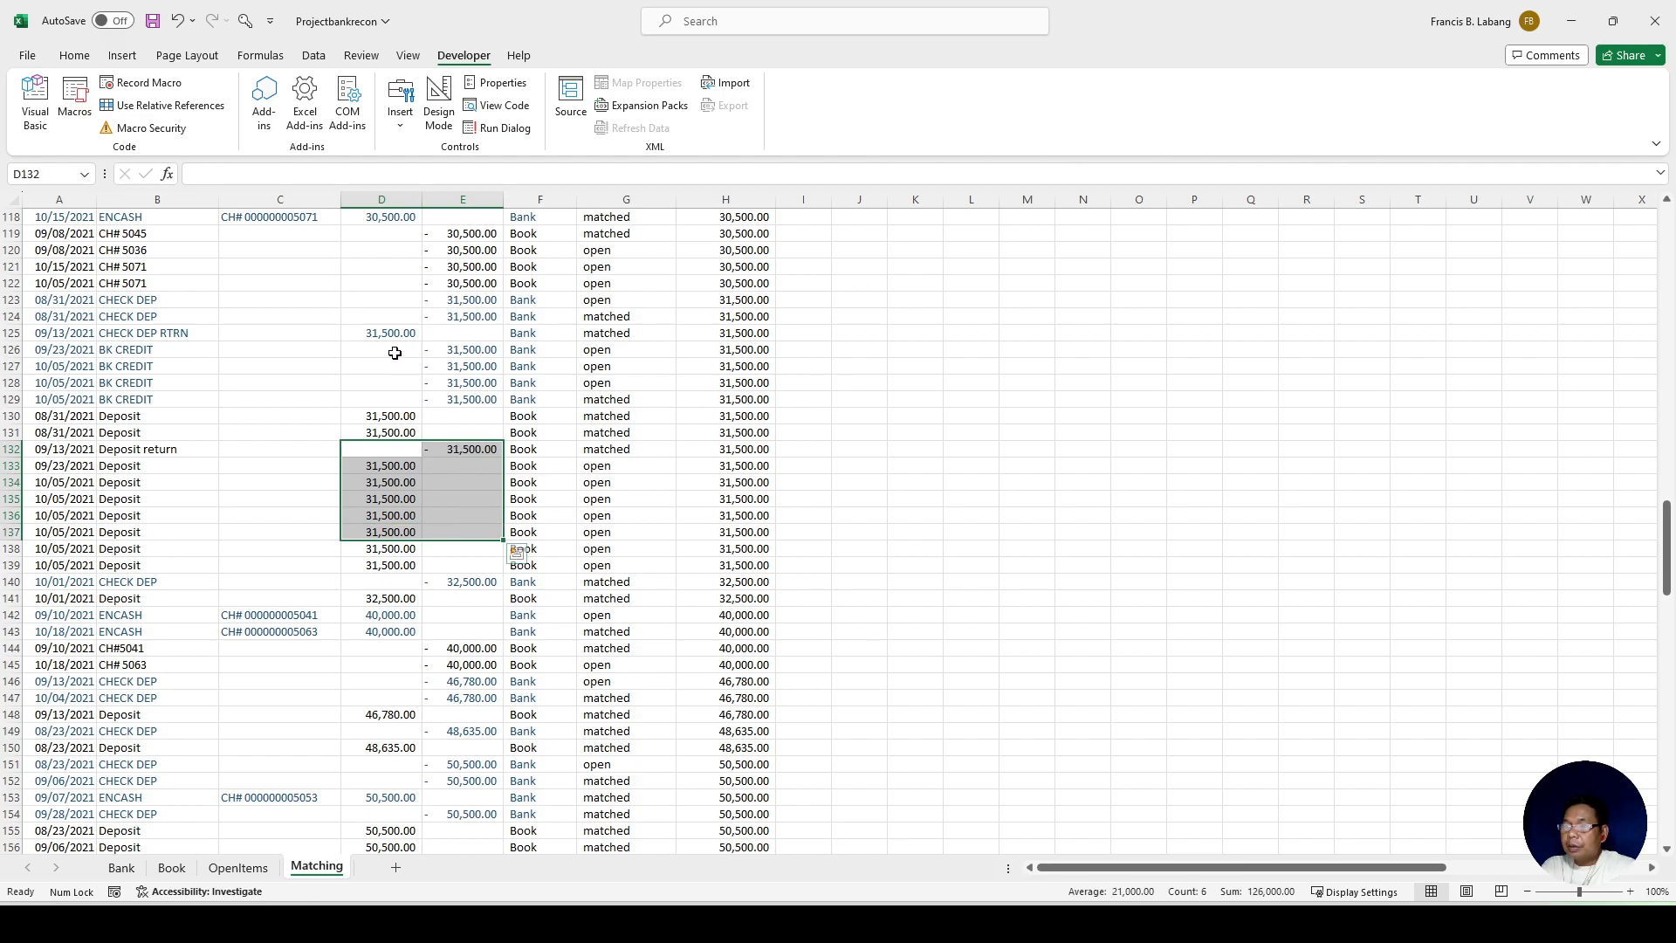
pyautogui.moveTo(394, 353); pyautogui.dragTo(457, 528)
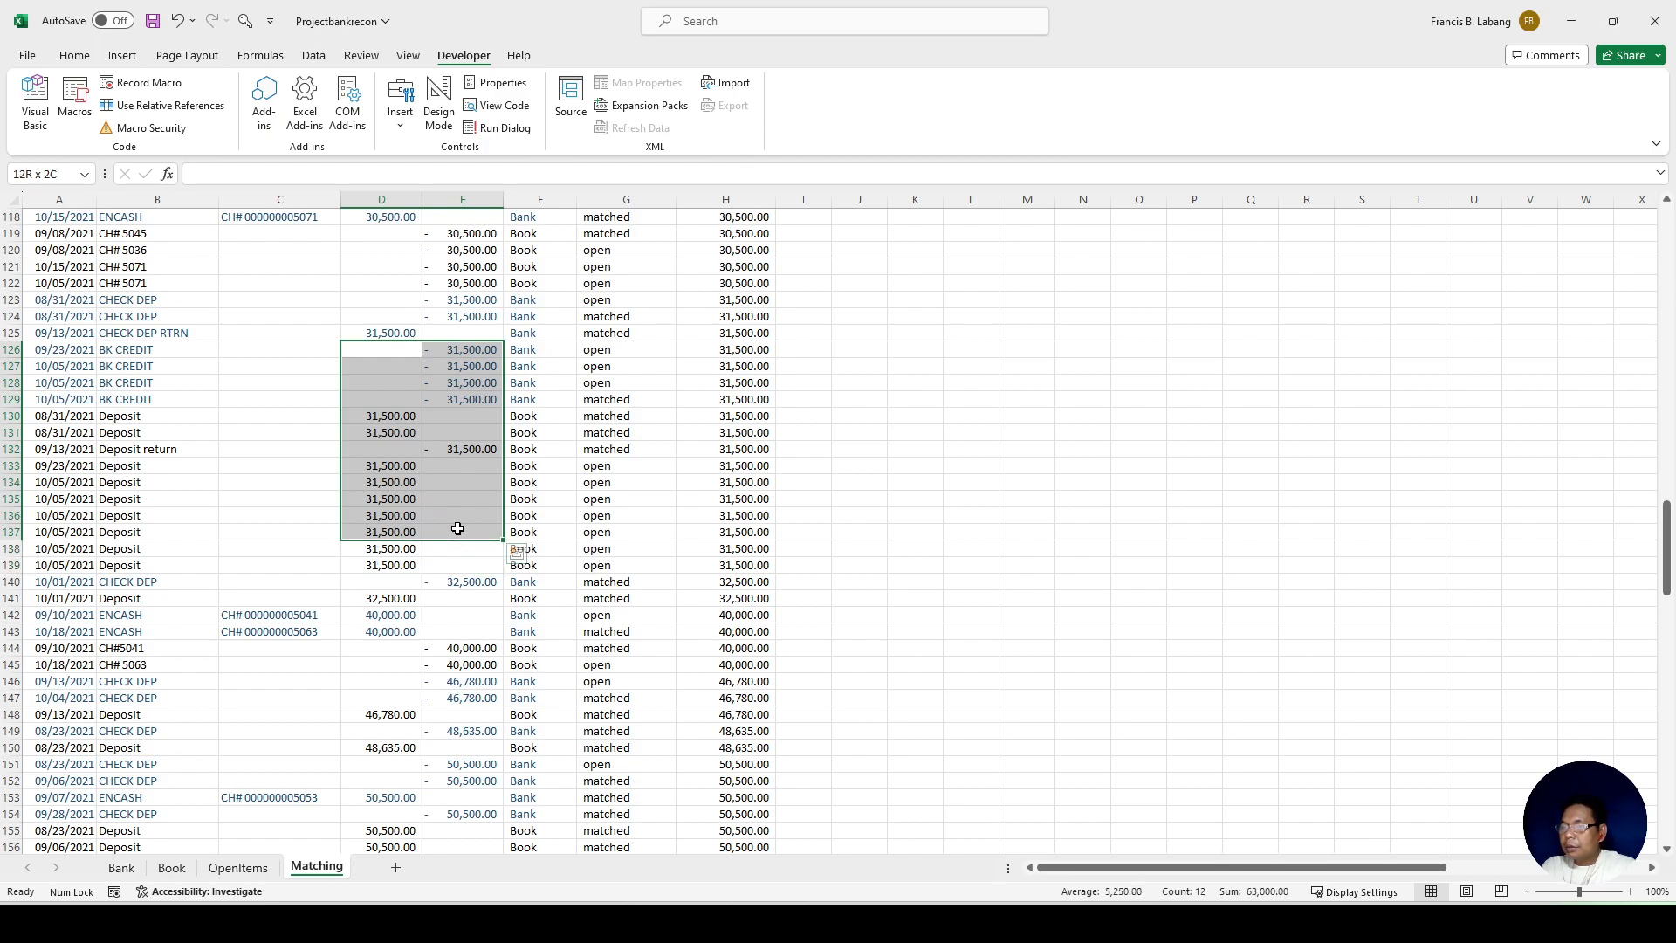
pyautogui.moveTo(457, 526); pyautogui.dragTo(463, 498)
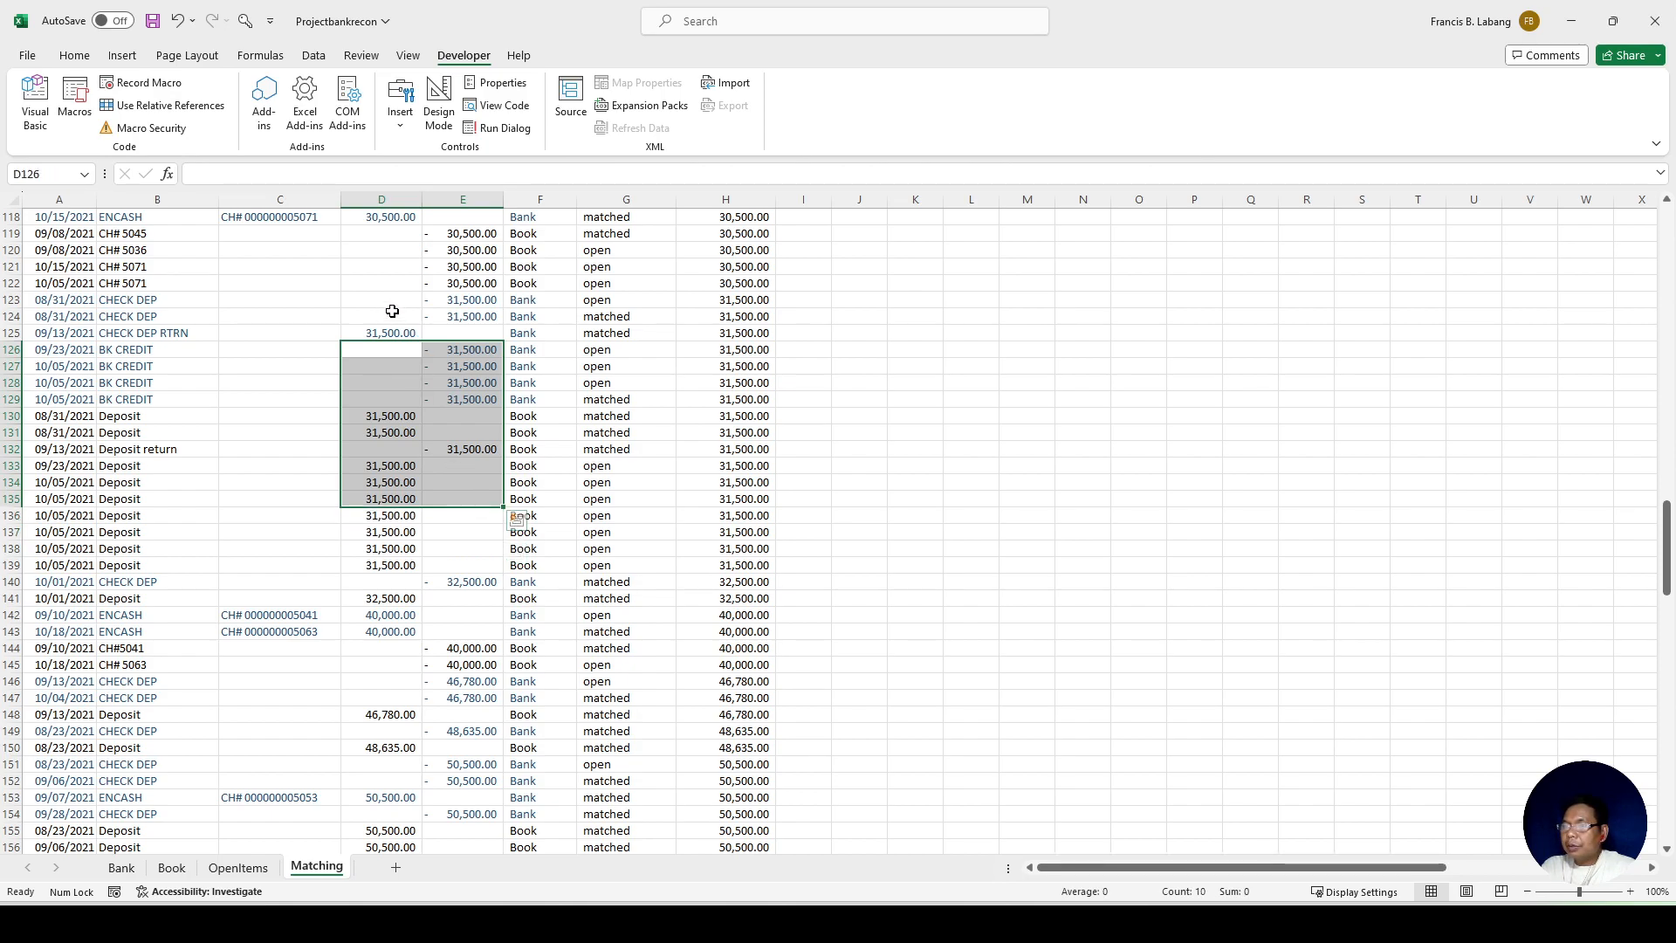
pyautogui.moveTo(385, 298); pyautogui.dragTo(467, 515)
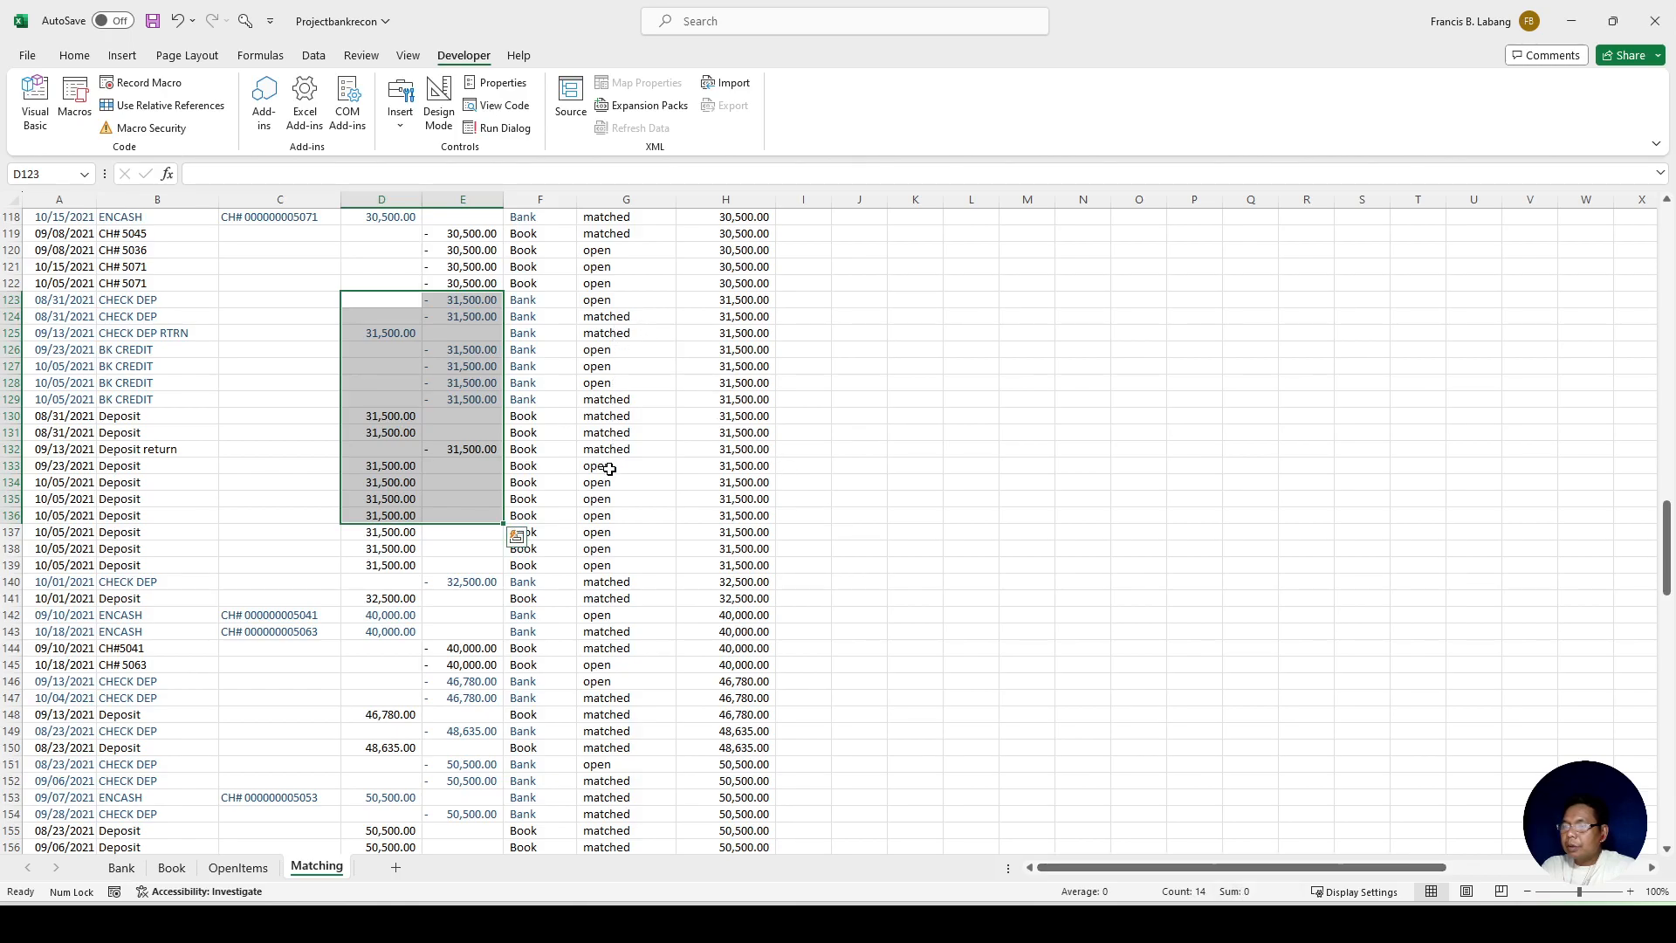
# Step: Mark the open 31,500.00 bank entries in G123 and G126 to G128 as matched
pyautogui.click(609, 301)
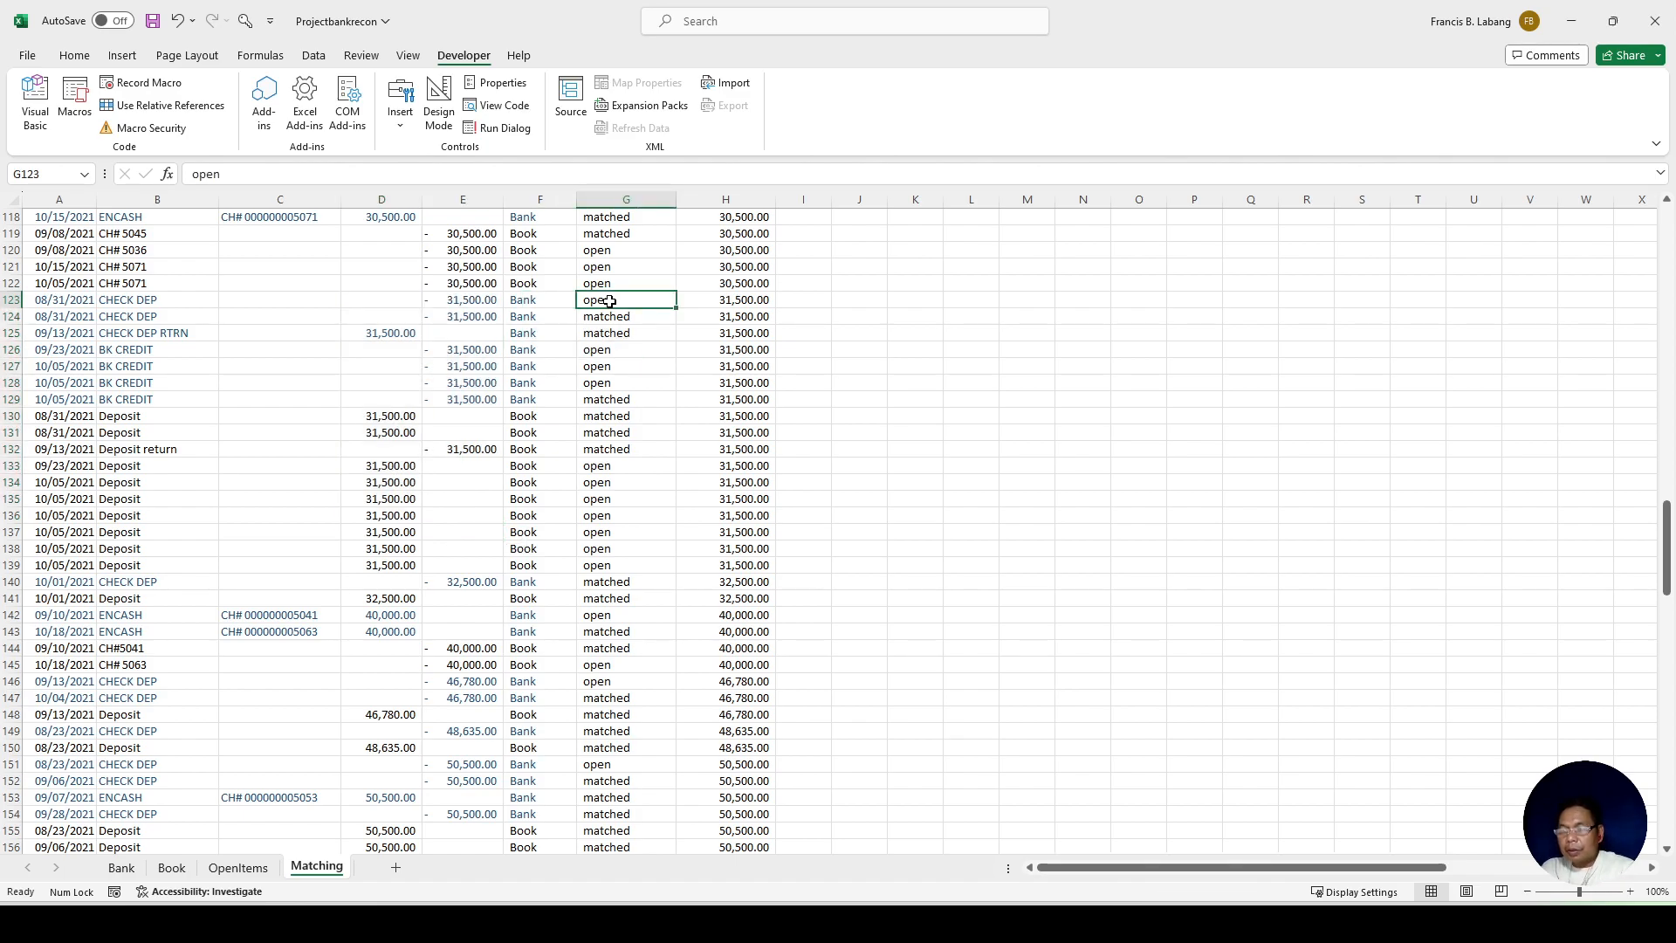
pyautogui.write('m')
pyautogui.click(610, 345)
pyautogui.write('m')
pyautogui.press('Return')
pyautogui.write('m')
pyautogui.press('Return')
pyautogui.write('m')
# Step: Mark the 31,500.00 book deposits in G133 to G136 as matched
pyautogui.click(608, 470)
pyautogui.write('m')
pyautogui.press('Return')
pyautogui.write('m')
pyautogui.press('Return')
pyautogui.write('m')
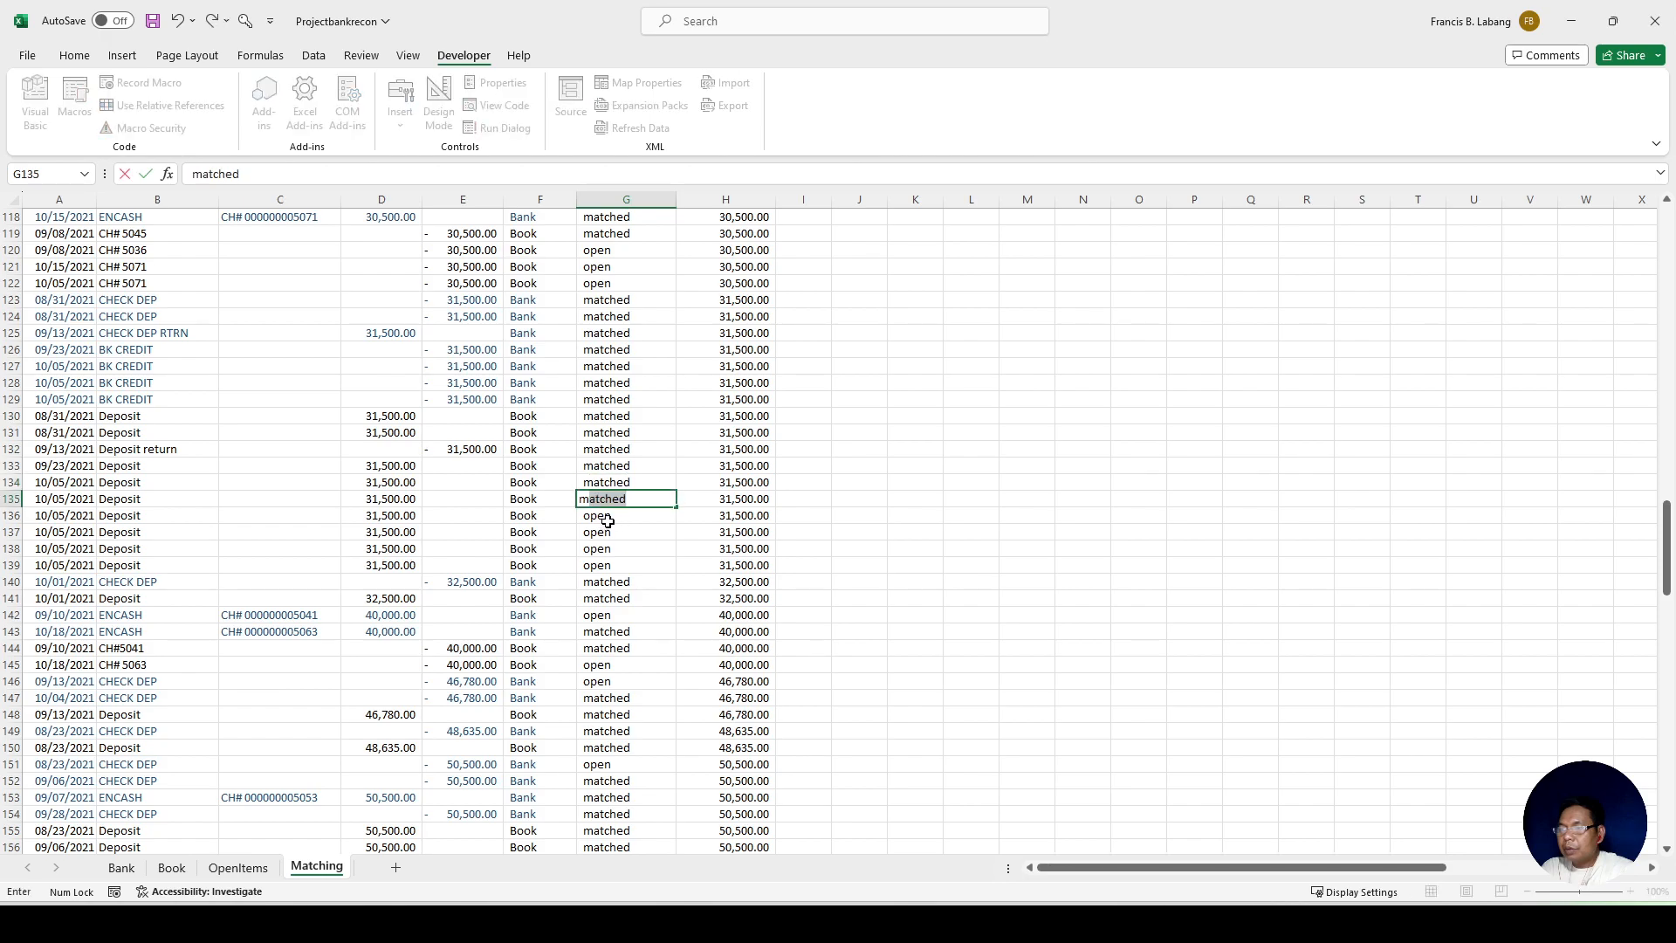
pyautogui.press('Return')
pyautogui.write('m')
pyautogui.click(659, 541)
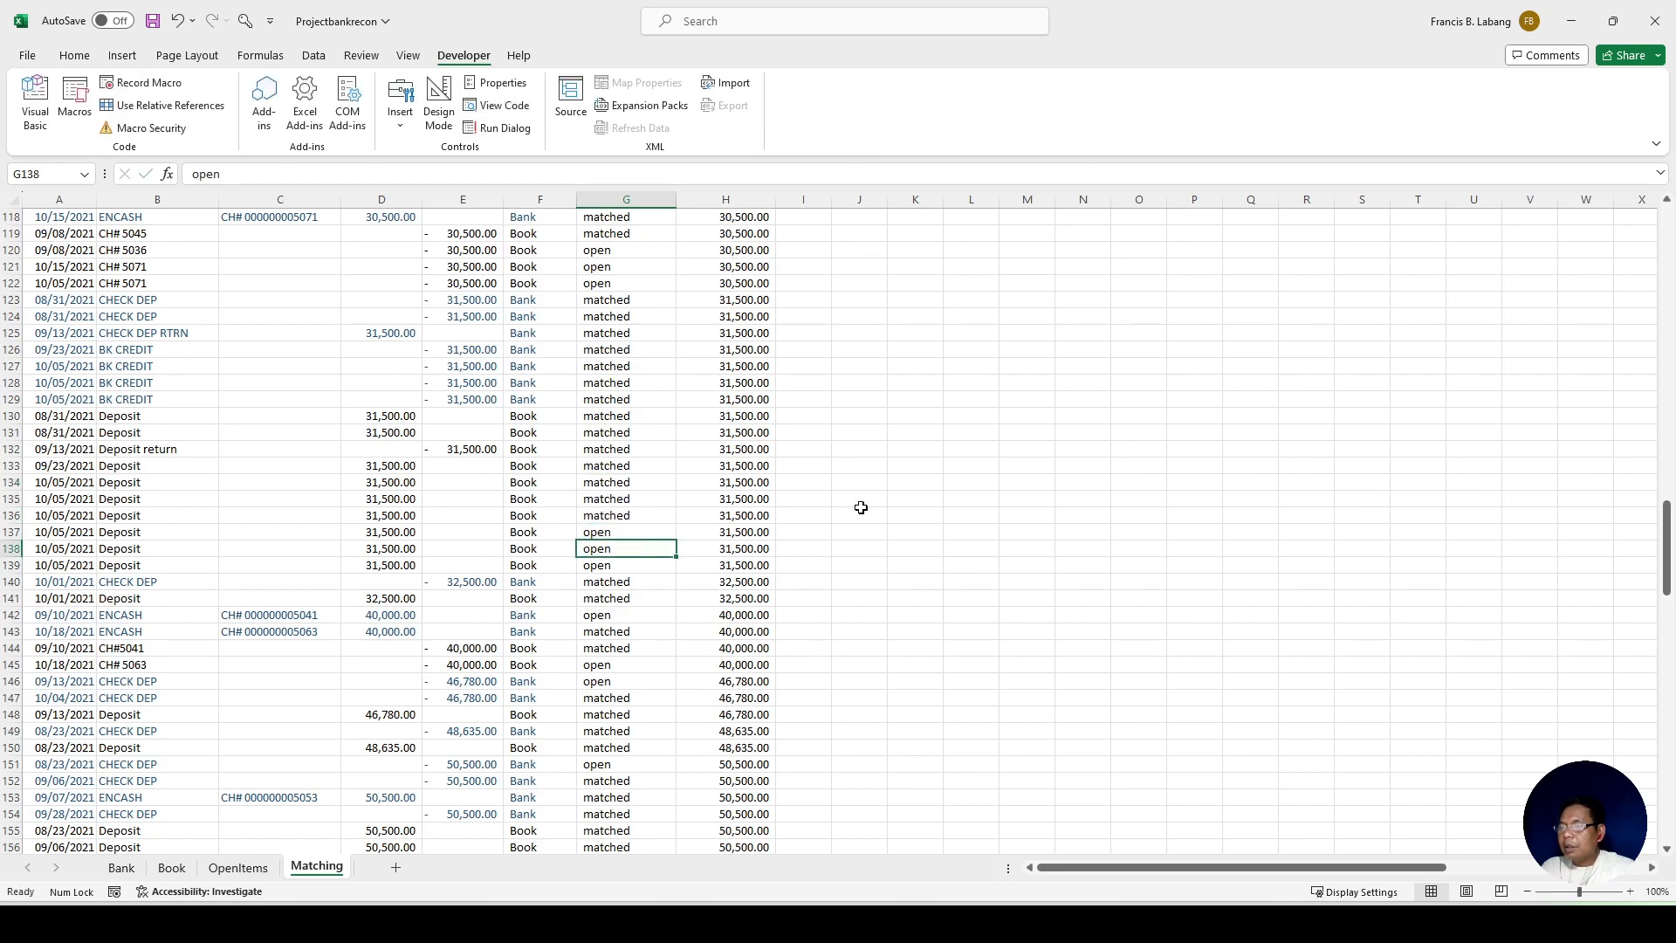
# Step: Check the balance difference and matched totals in the Matching sheet's summary, and review the remaining statuses through the last entry
pyautogui.moveTo(1667, 515); pyautogui.dragTo(1656, 229)
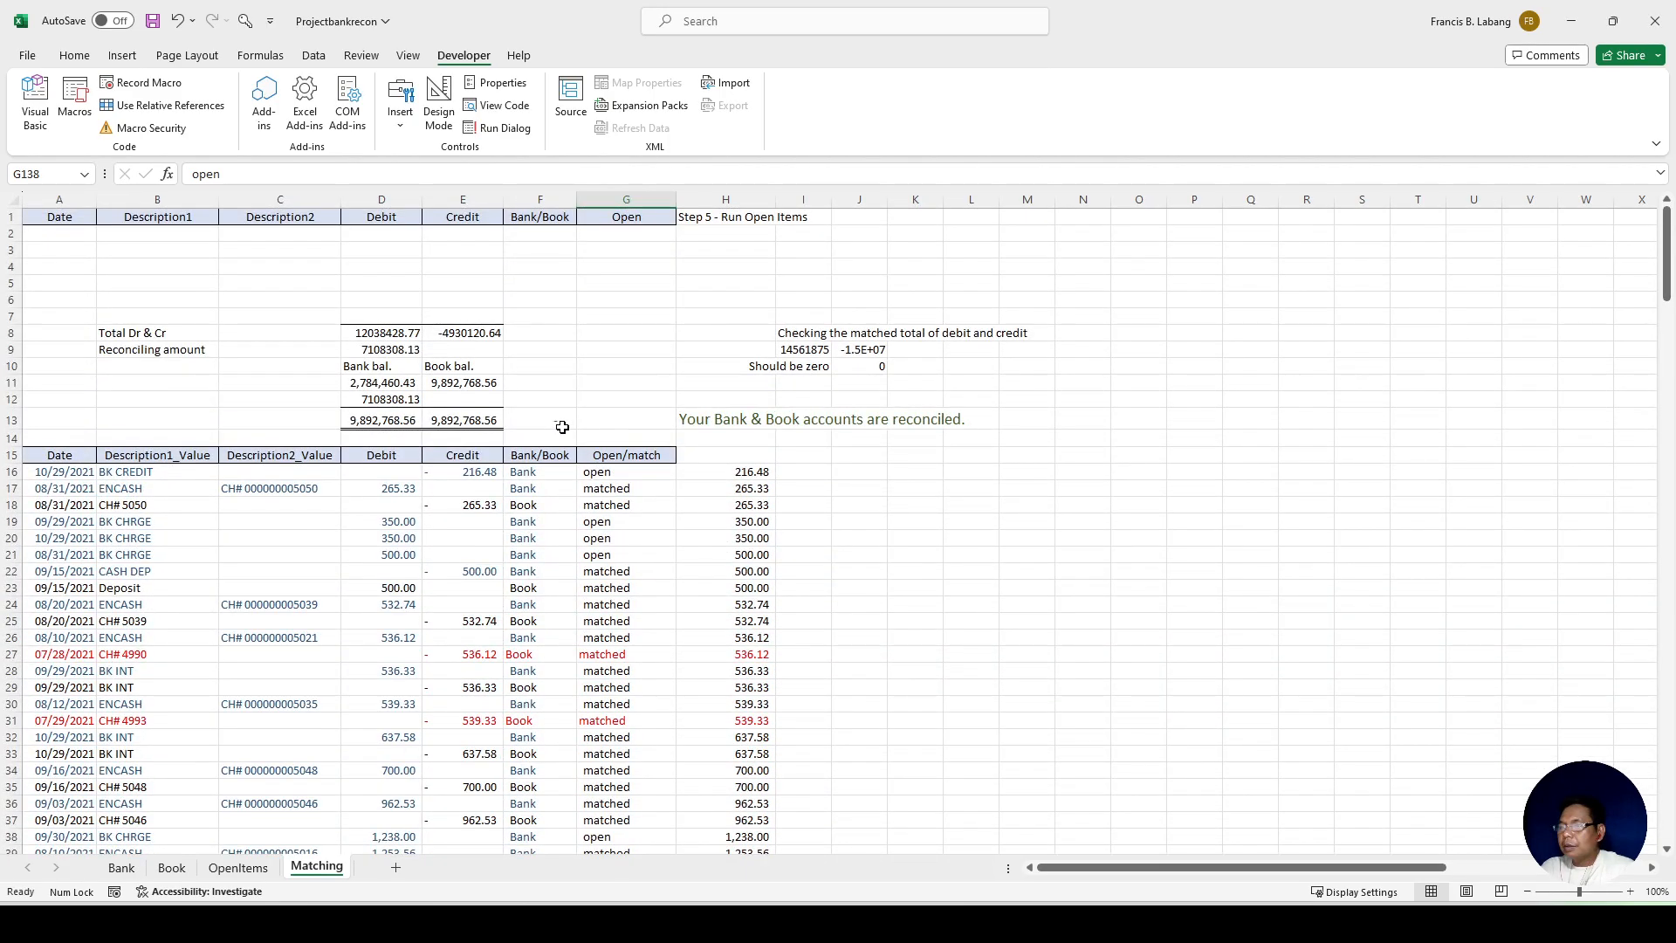
pyautogui.moveTo(1667, 257); pyautogui.dragTo(1665, 445)
pyautogui.scroll(20, 626, 665)
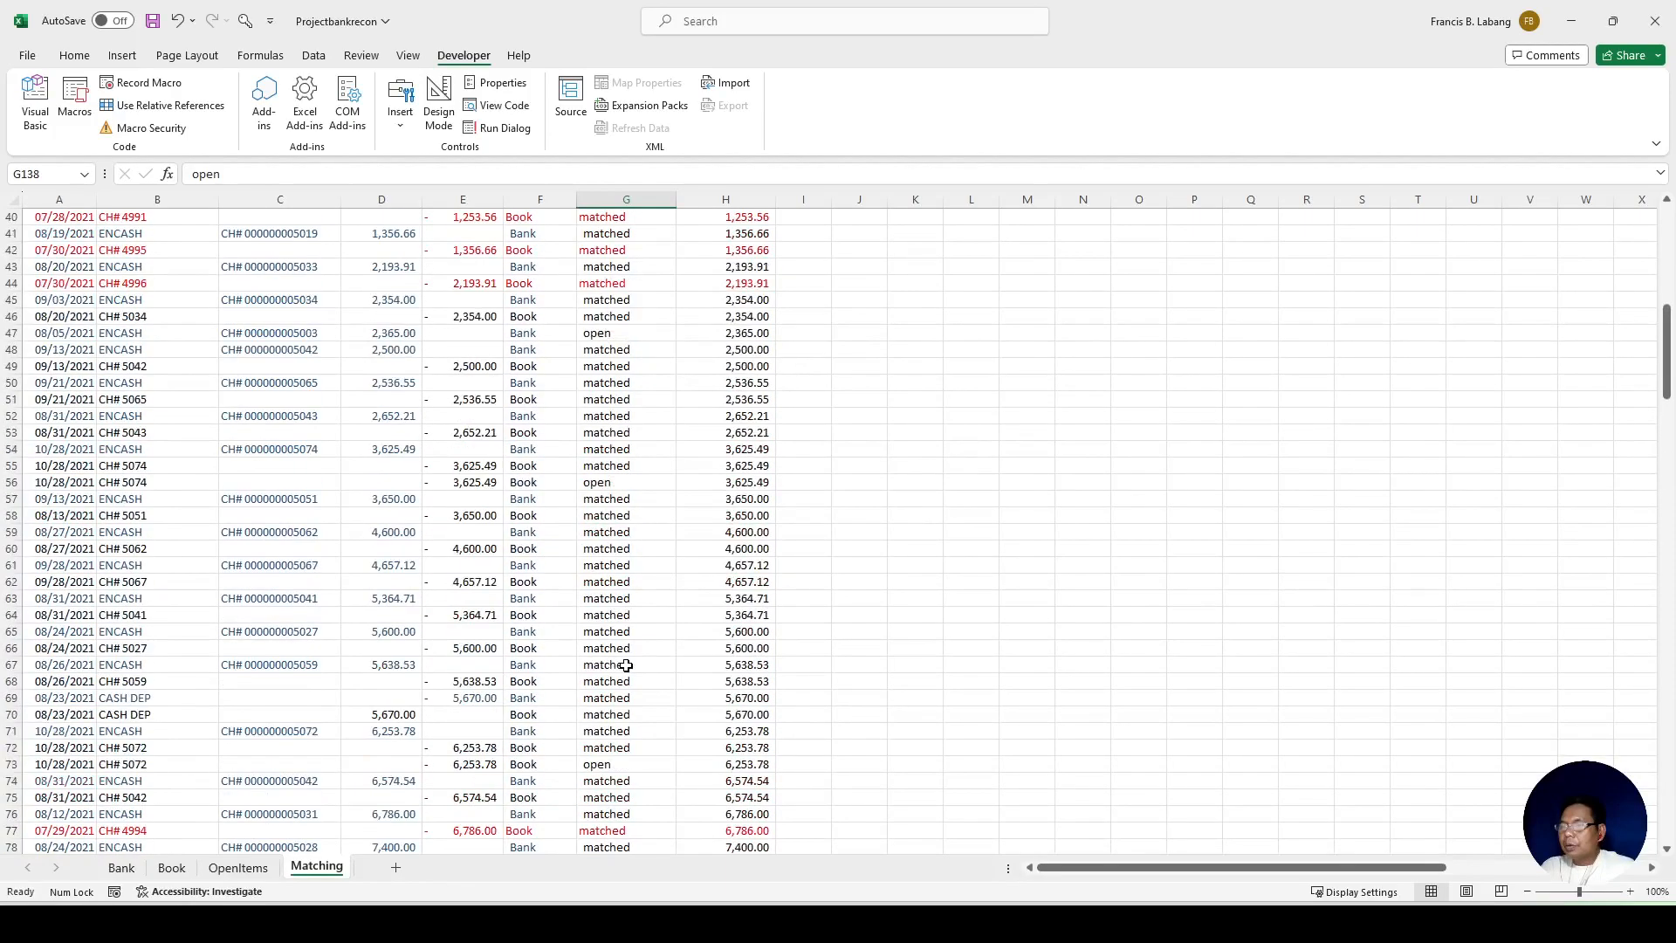
pyautogui.scroll(-20, 626, 665)
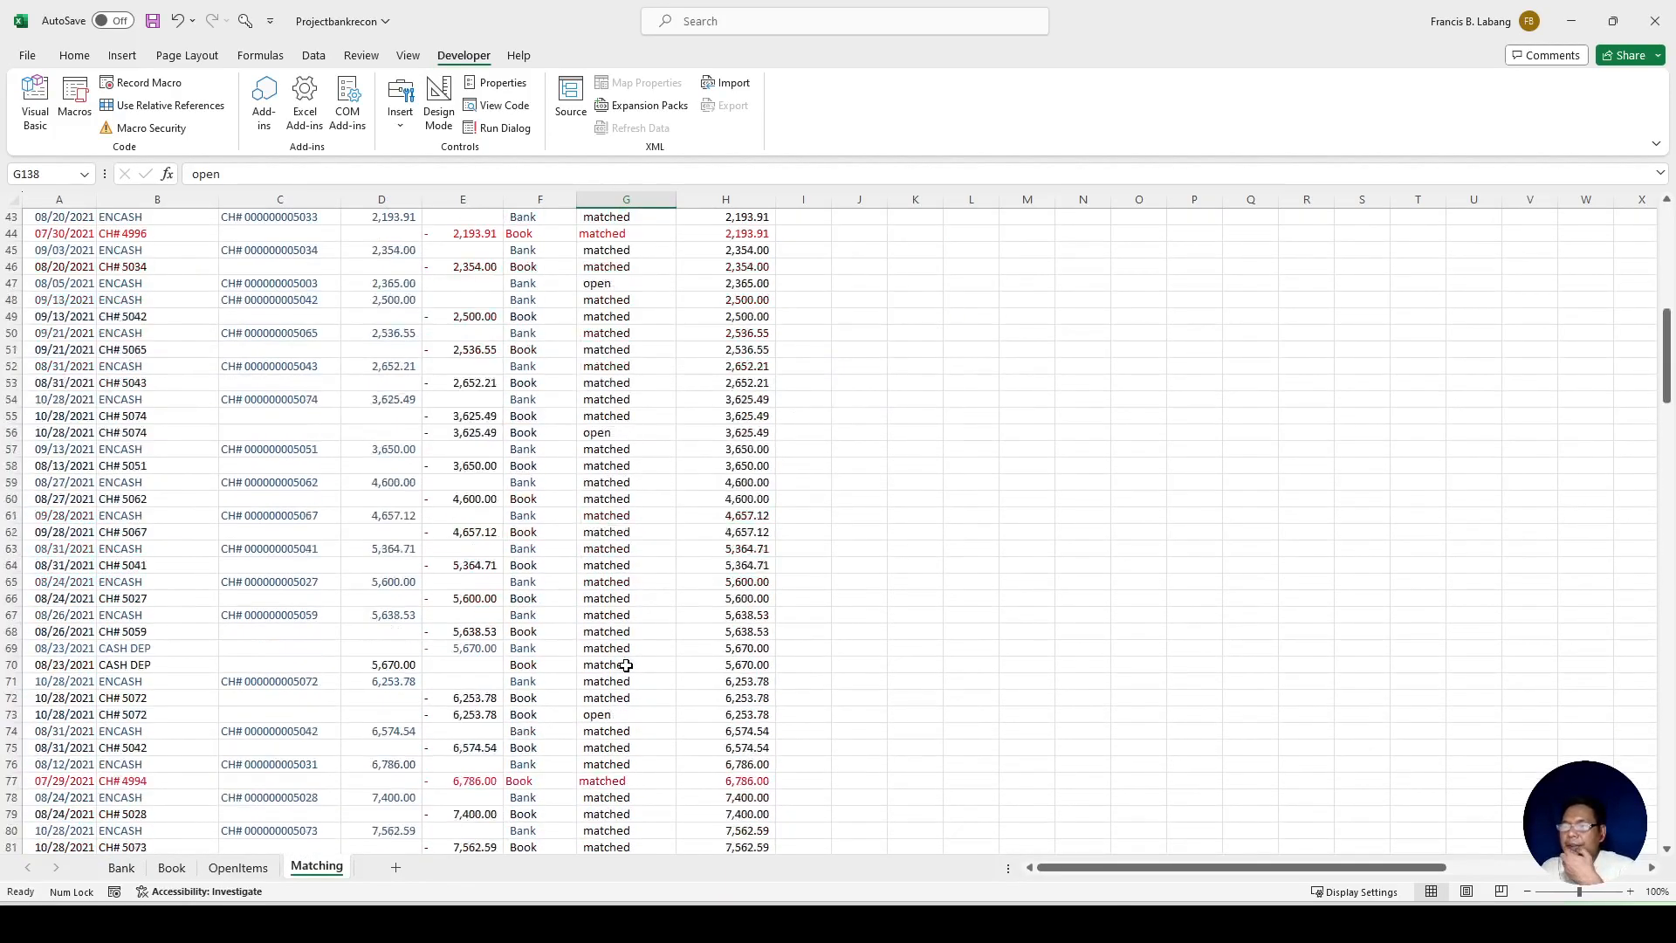
pyautogui.scroll(-12, 626, 665)
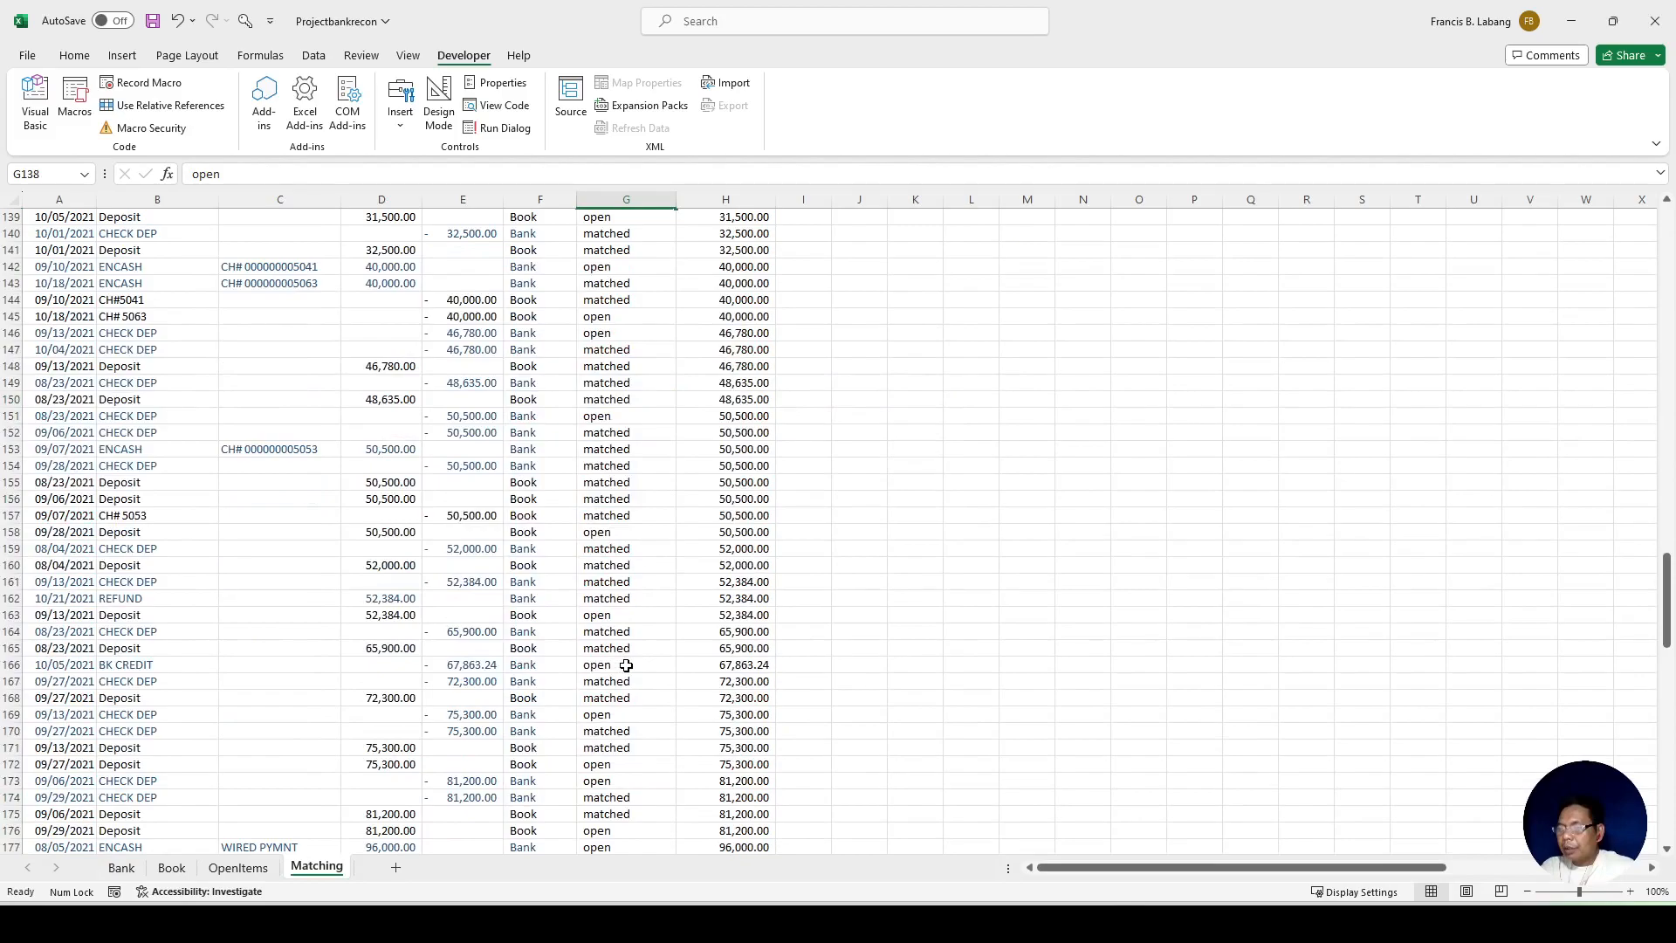
pyautogui.scroll(-20, 625, 665)
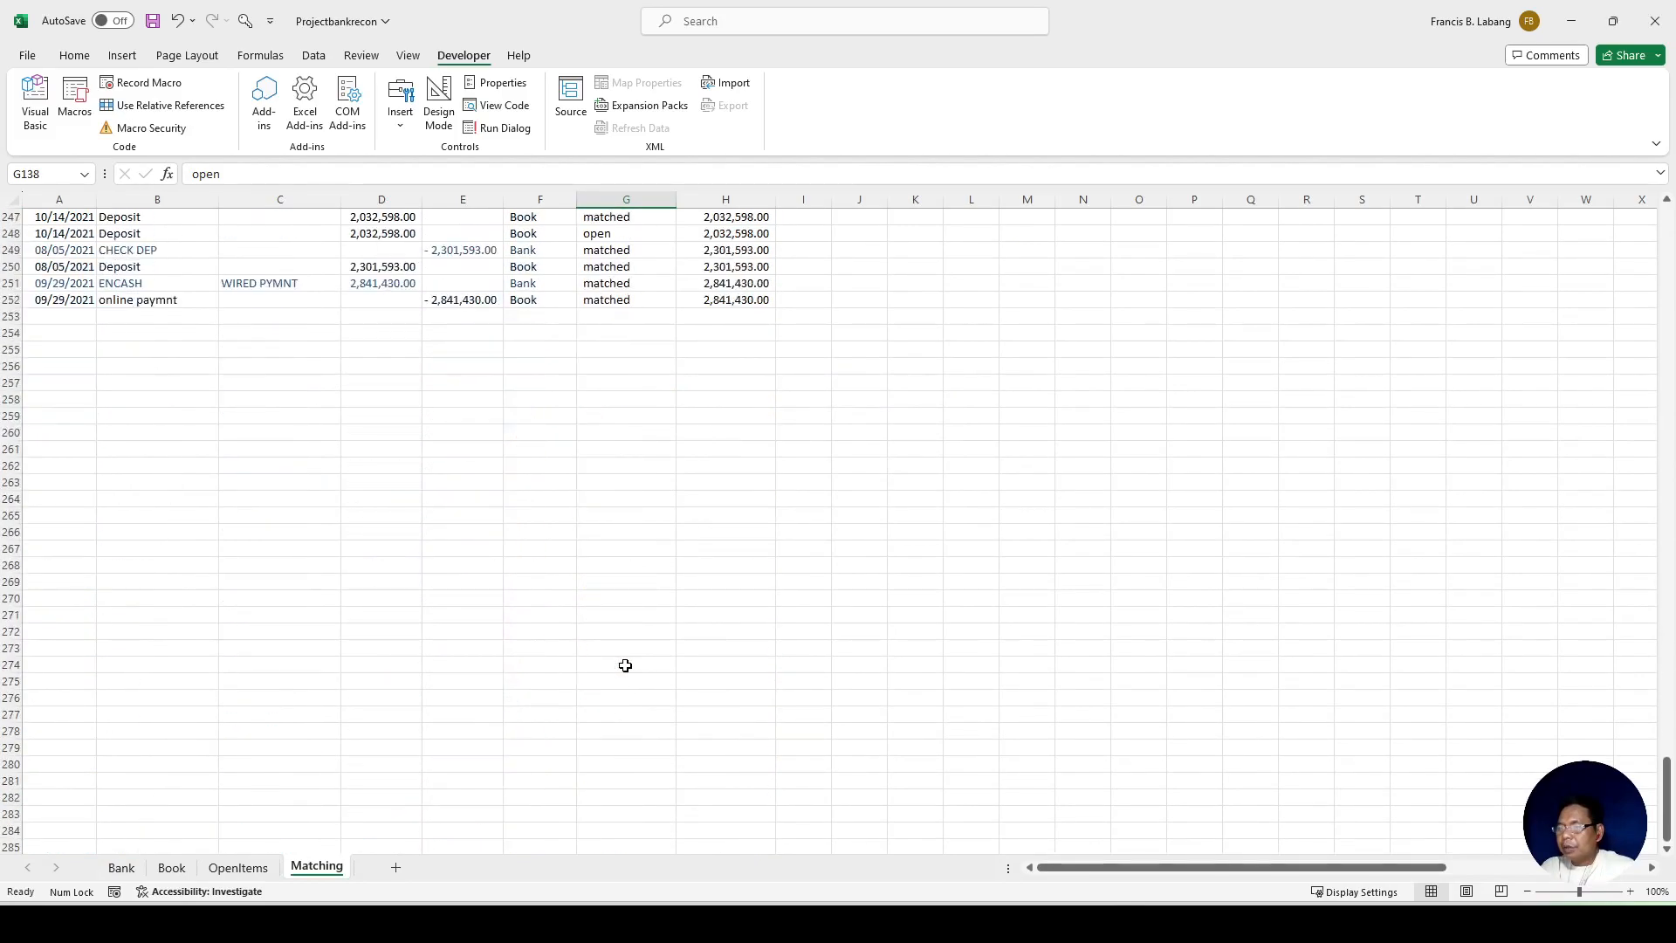
pyautogui.scroll(12, 625, 665)
pyautogui.moveTo(1667, 758); pyautogui.dragTo(1667, 187)
# Step: Run Open Items (5) from Recon Tools to extract the unmatched entries
pyautogui.click(251, 21)
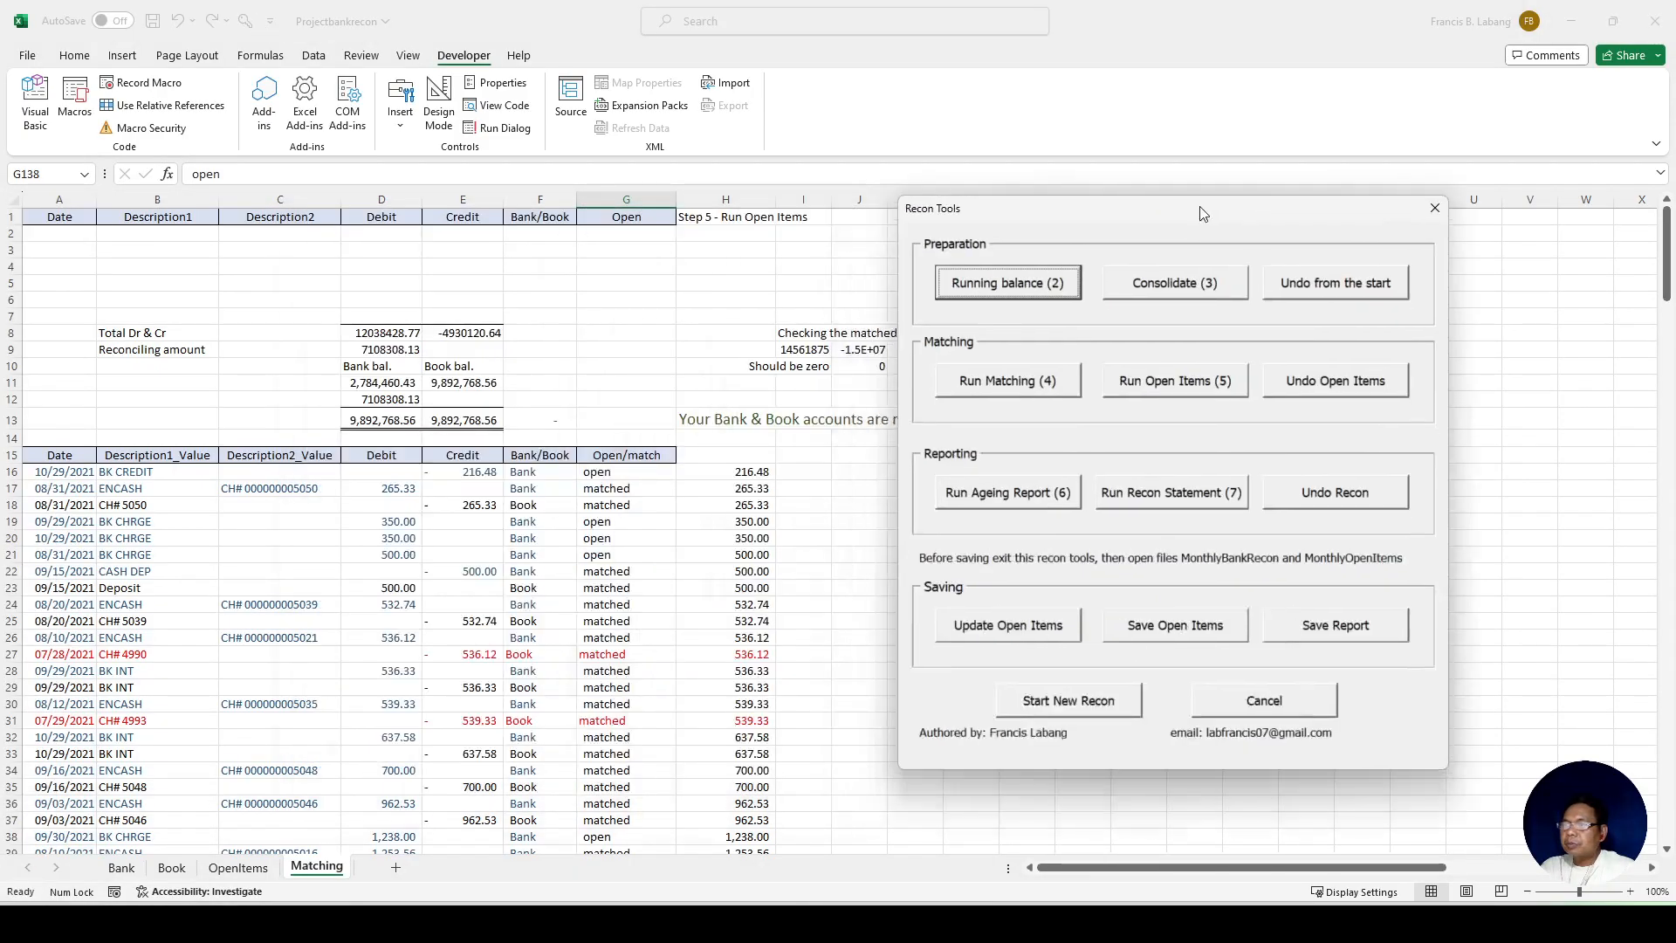
pyautogui.moveTo(1202, 214); pyautogui.dragTo(1273, 197)
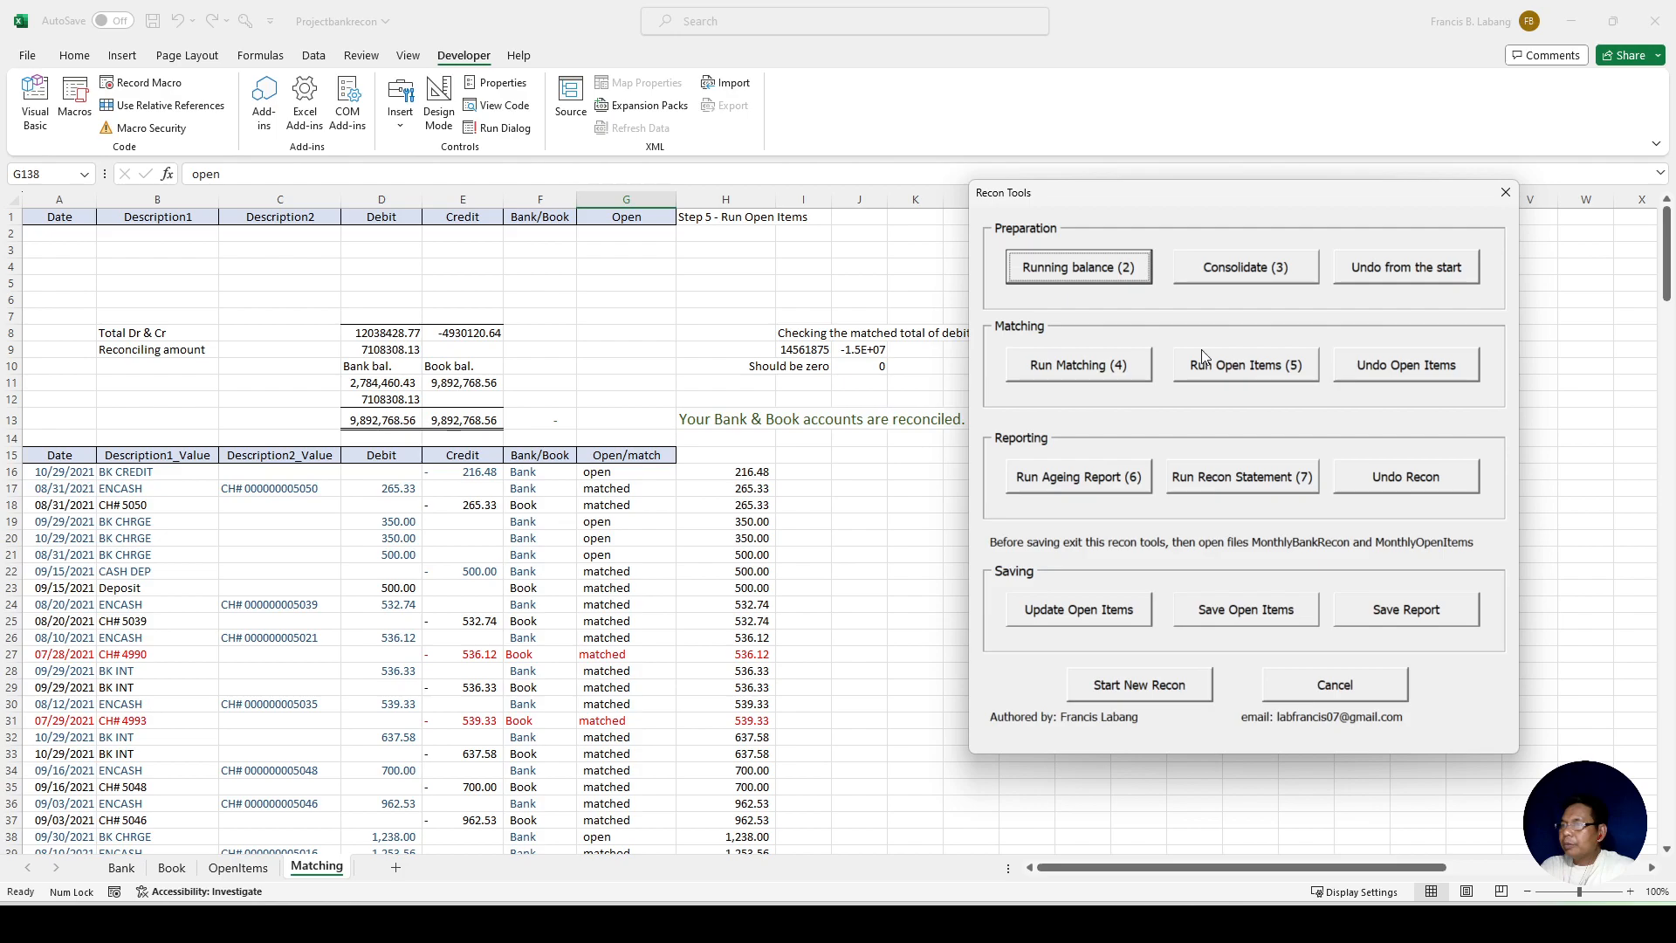
pyautogui.click(1234, 367)
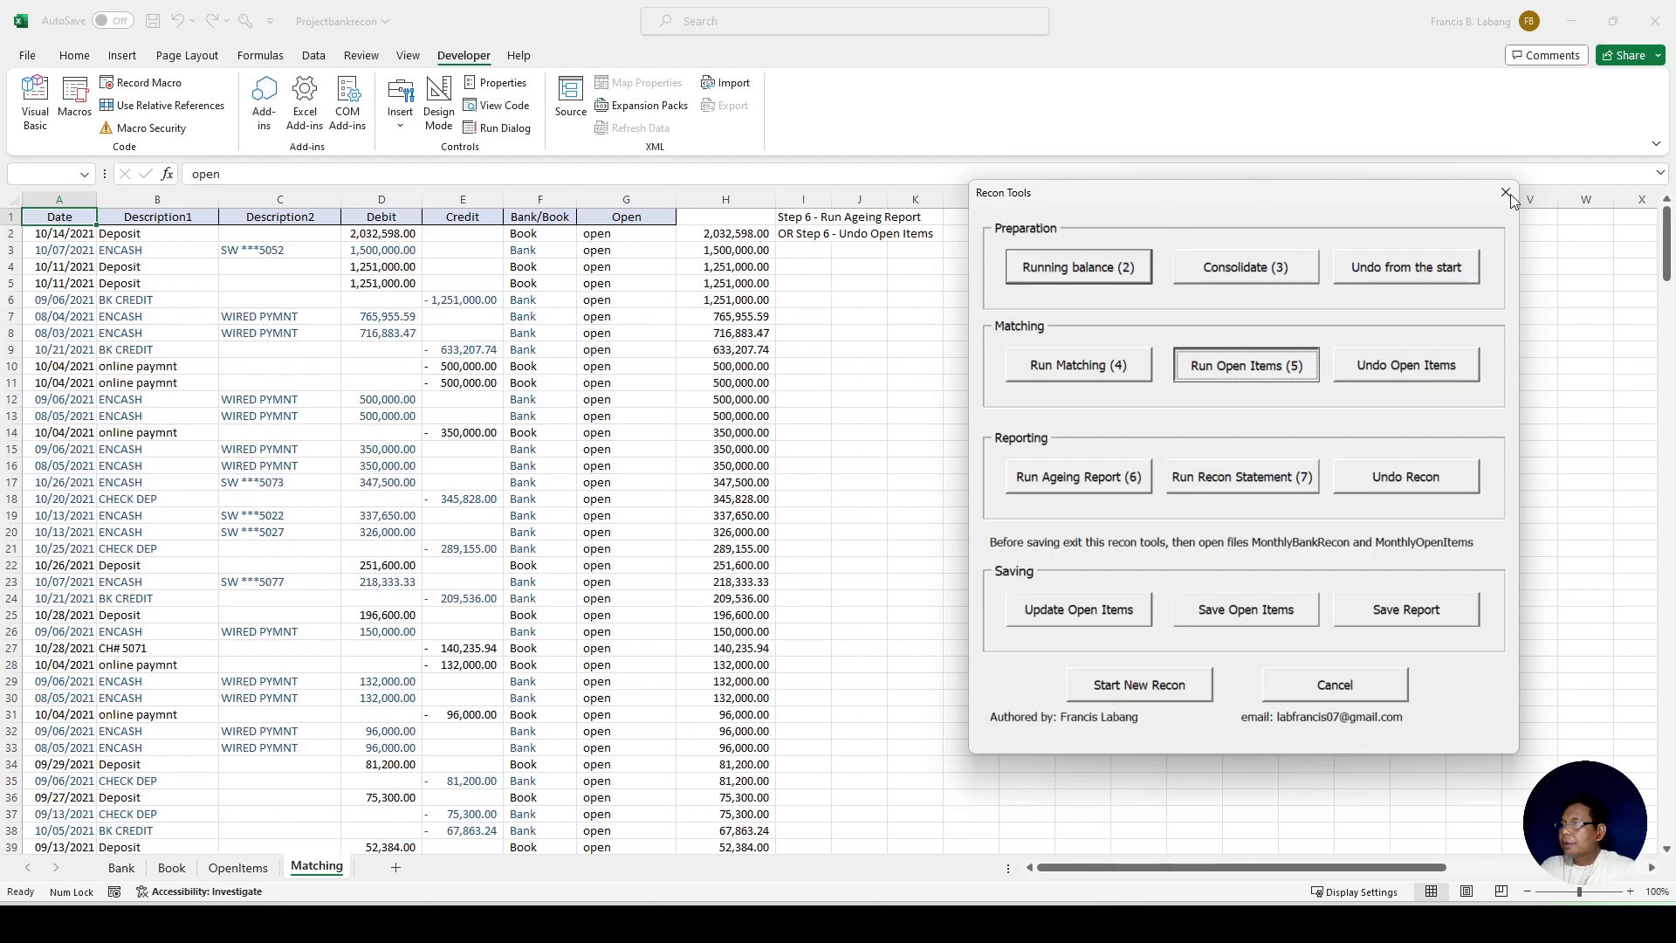
# Step: Close Recon Tools and review the open items, matched totals and bank-to-book balance difference in the Matching sheet
pyautogui.click(1507, 194)
pyautogui.scroll(-18, 799, 419)
pyautogui.scroll(12, 802, 423)
pyautogui.scroll(-13, 801, 423)
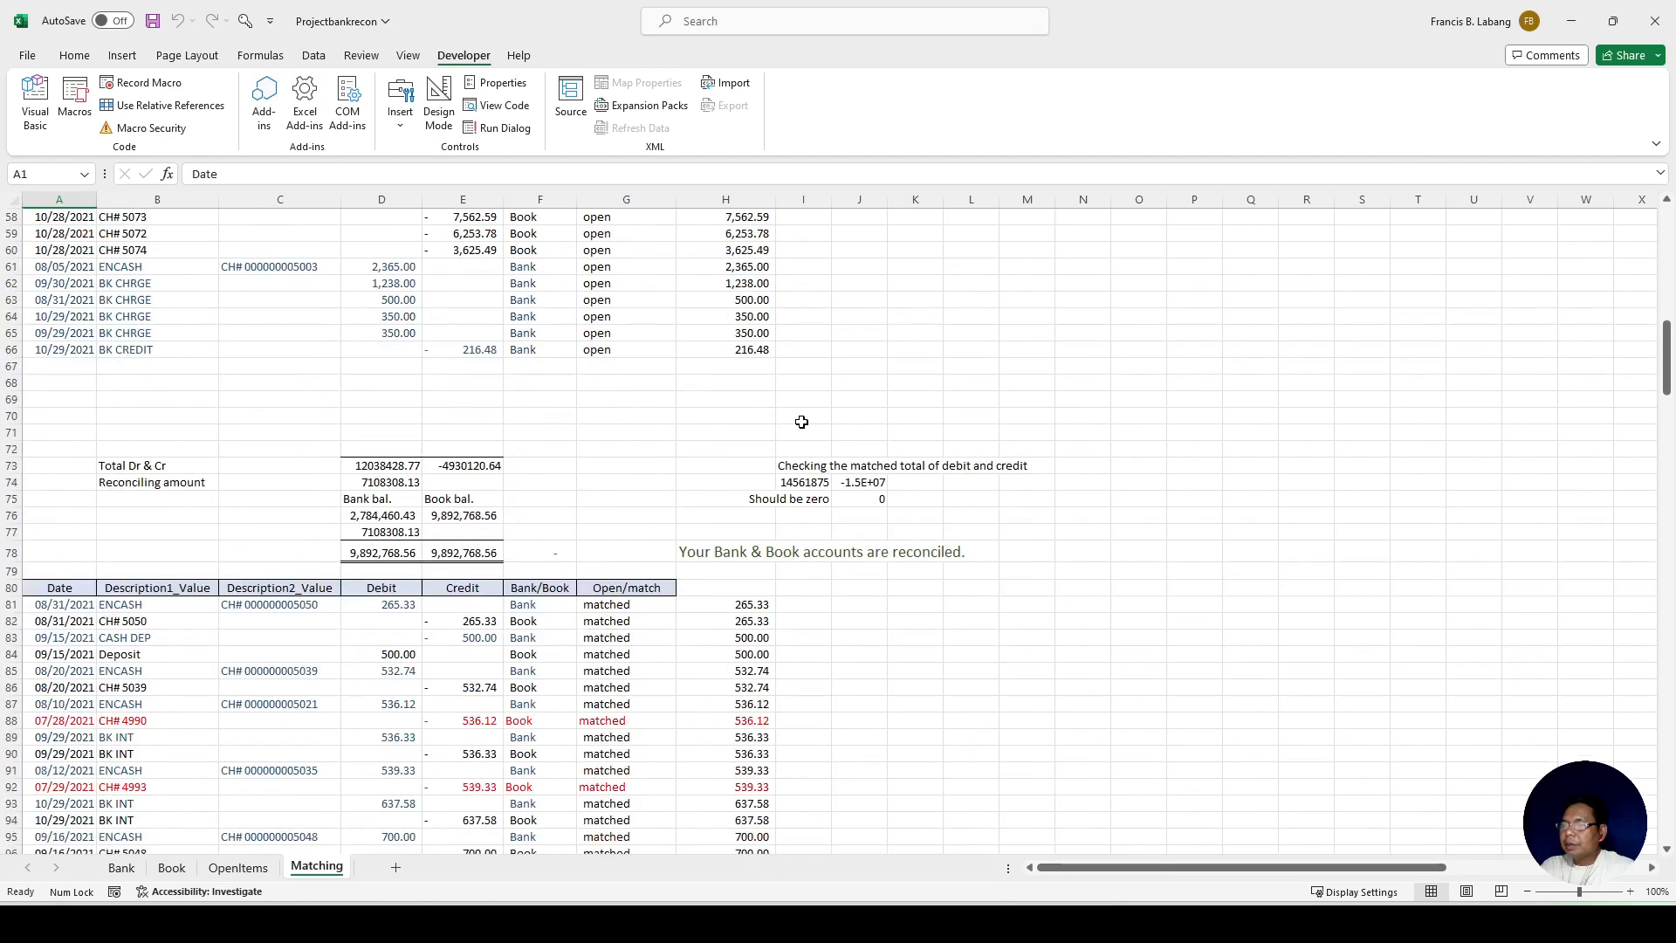
pyautogui.click(557, 555)
pyautogui.scroll(16, 1118, 381)
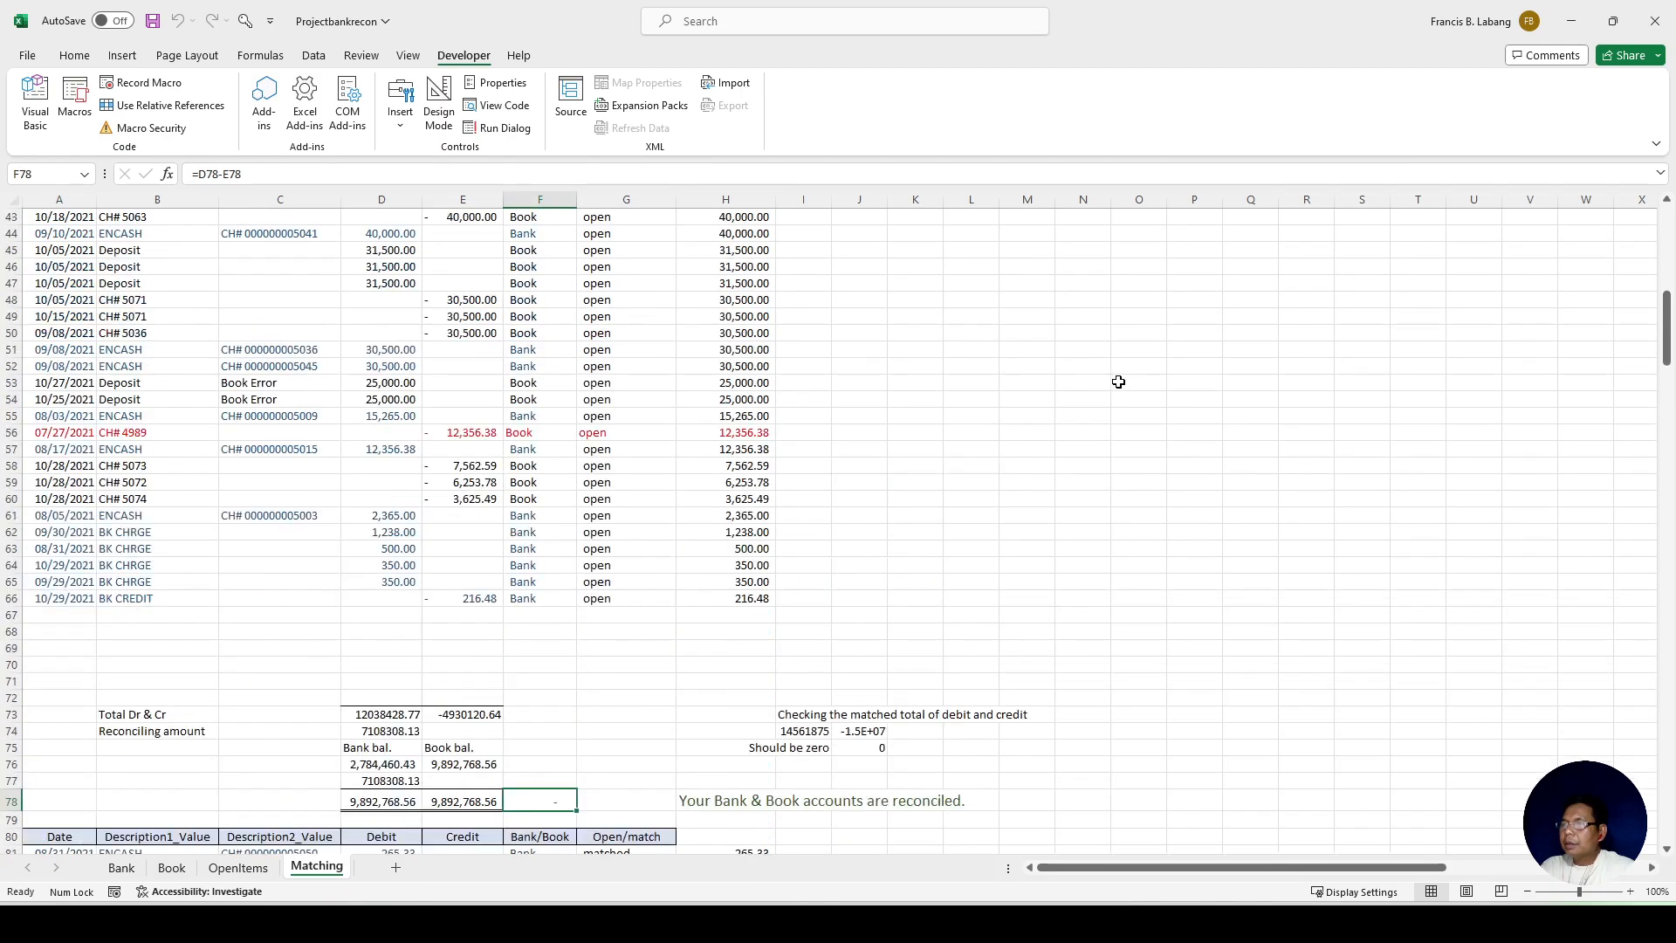
pyautogui.scroll(3, 1118, 381)
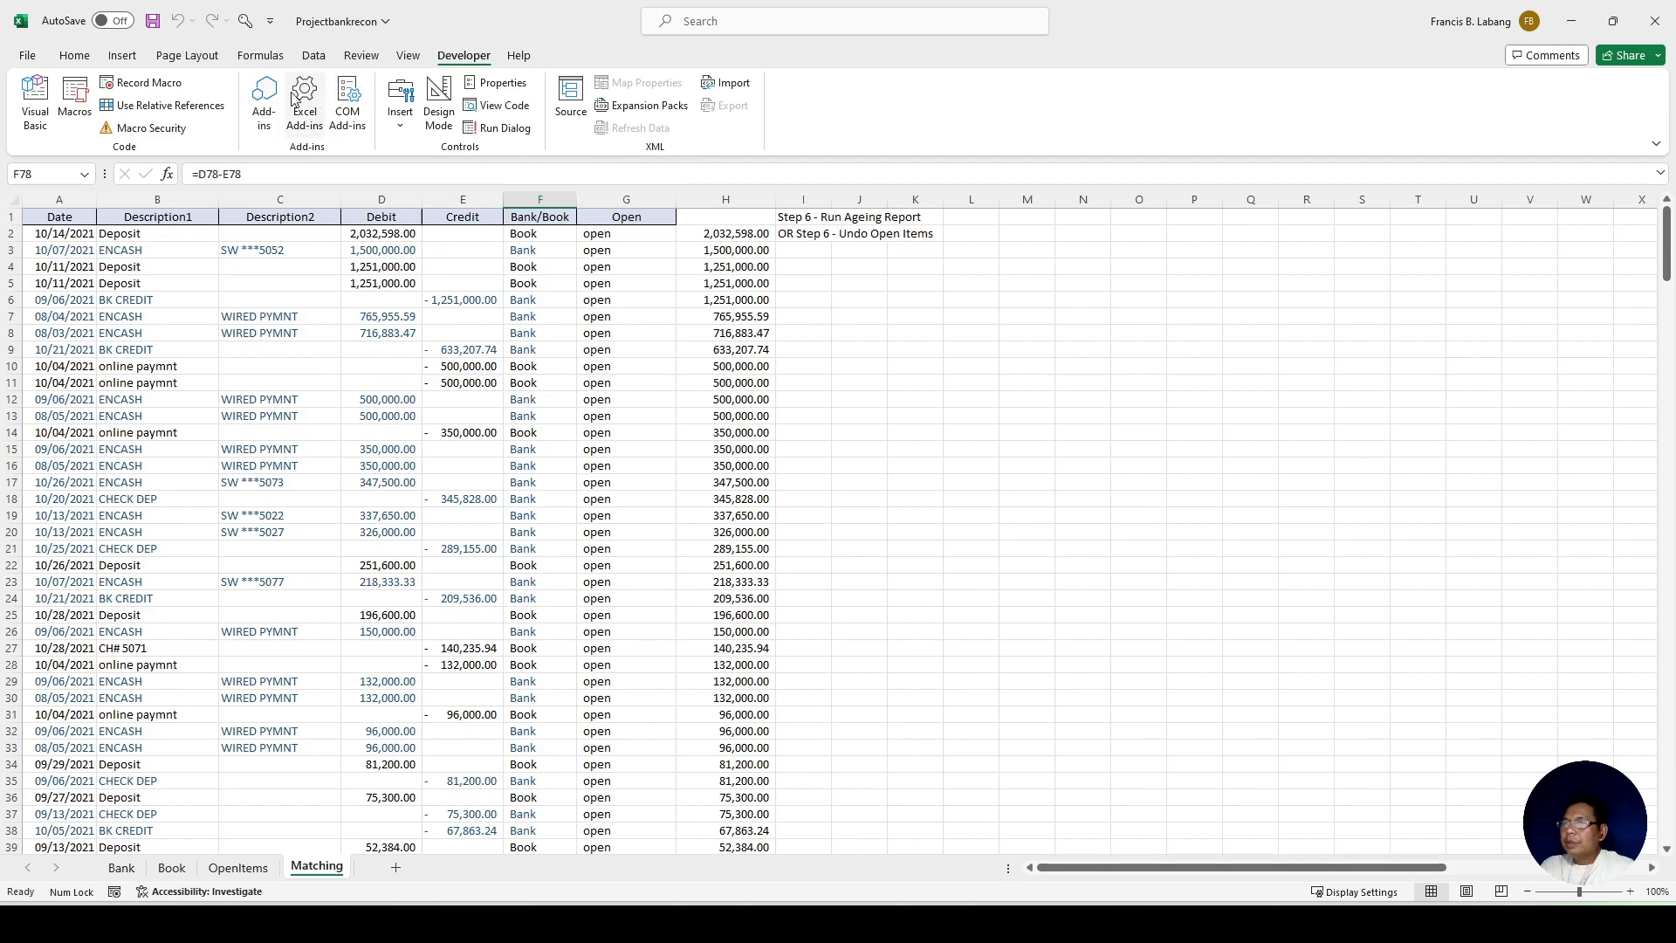
# Step: Run Ageing Report (6) from Recon Tools, close the tools and review the ageing report down to its totals
pyautogui.click(244, 23)
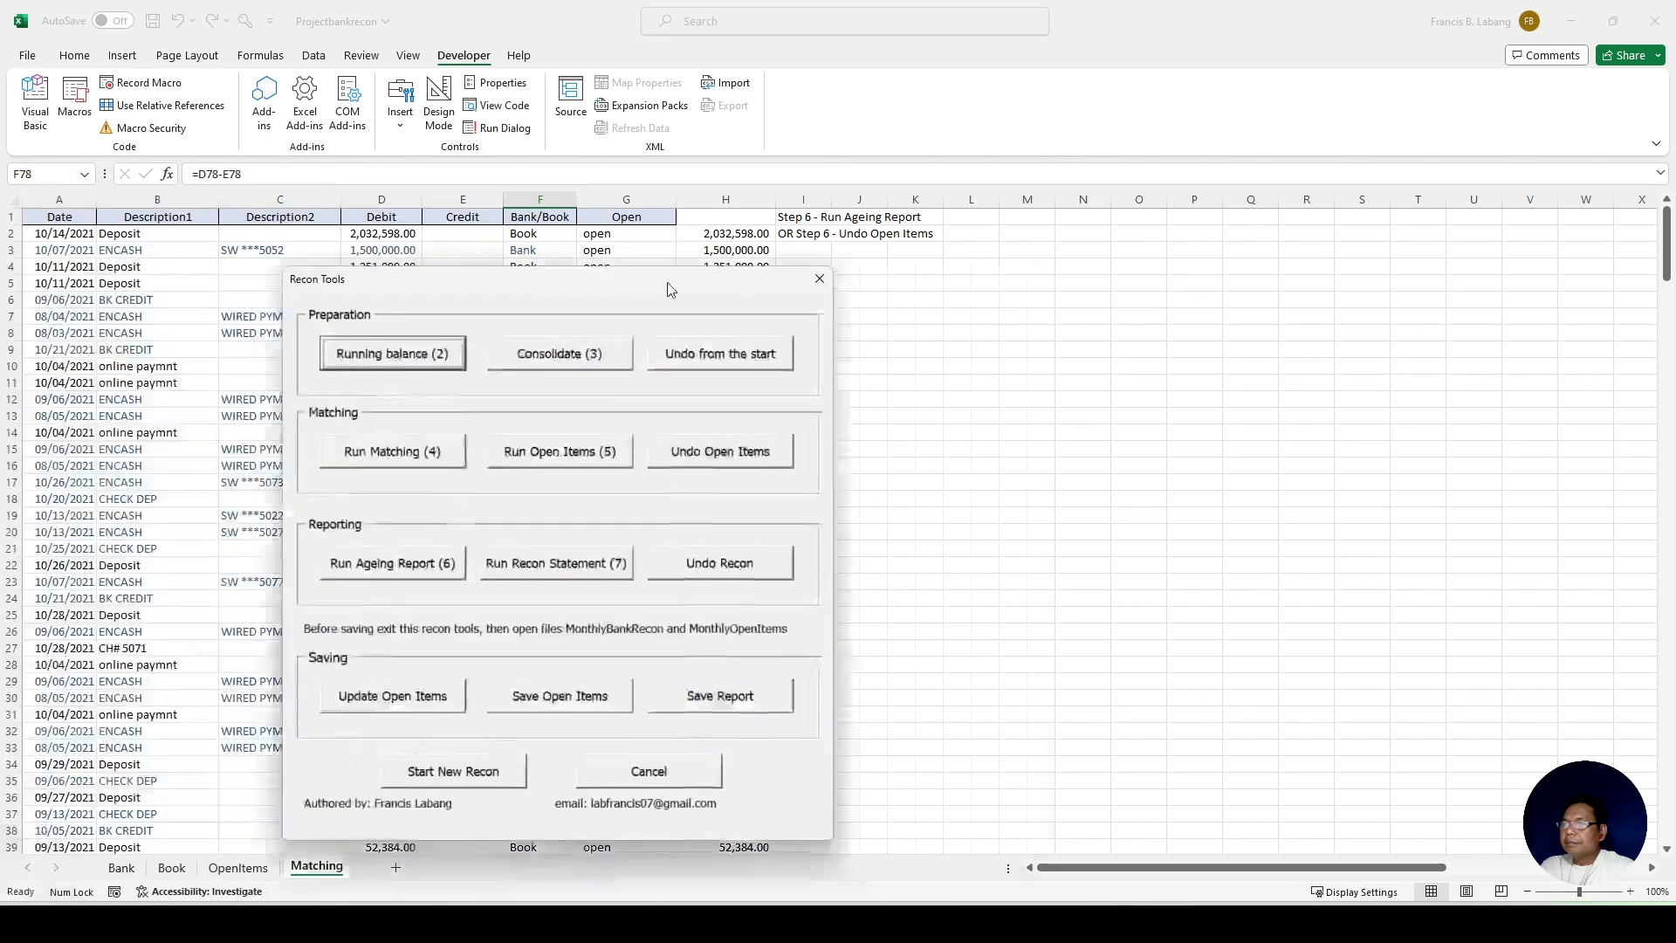
pyautogui.moveTo(664, 281); pyautogui.dragTo(1281, 285)
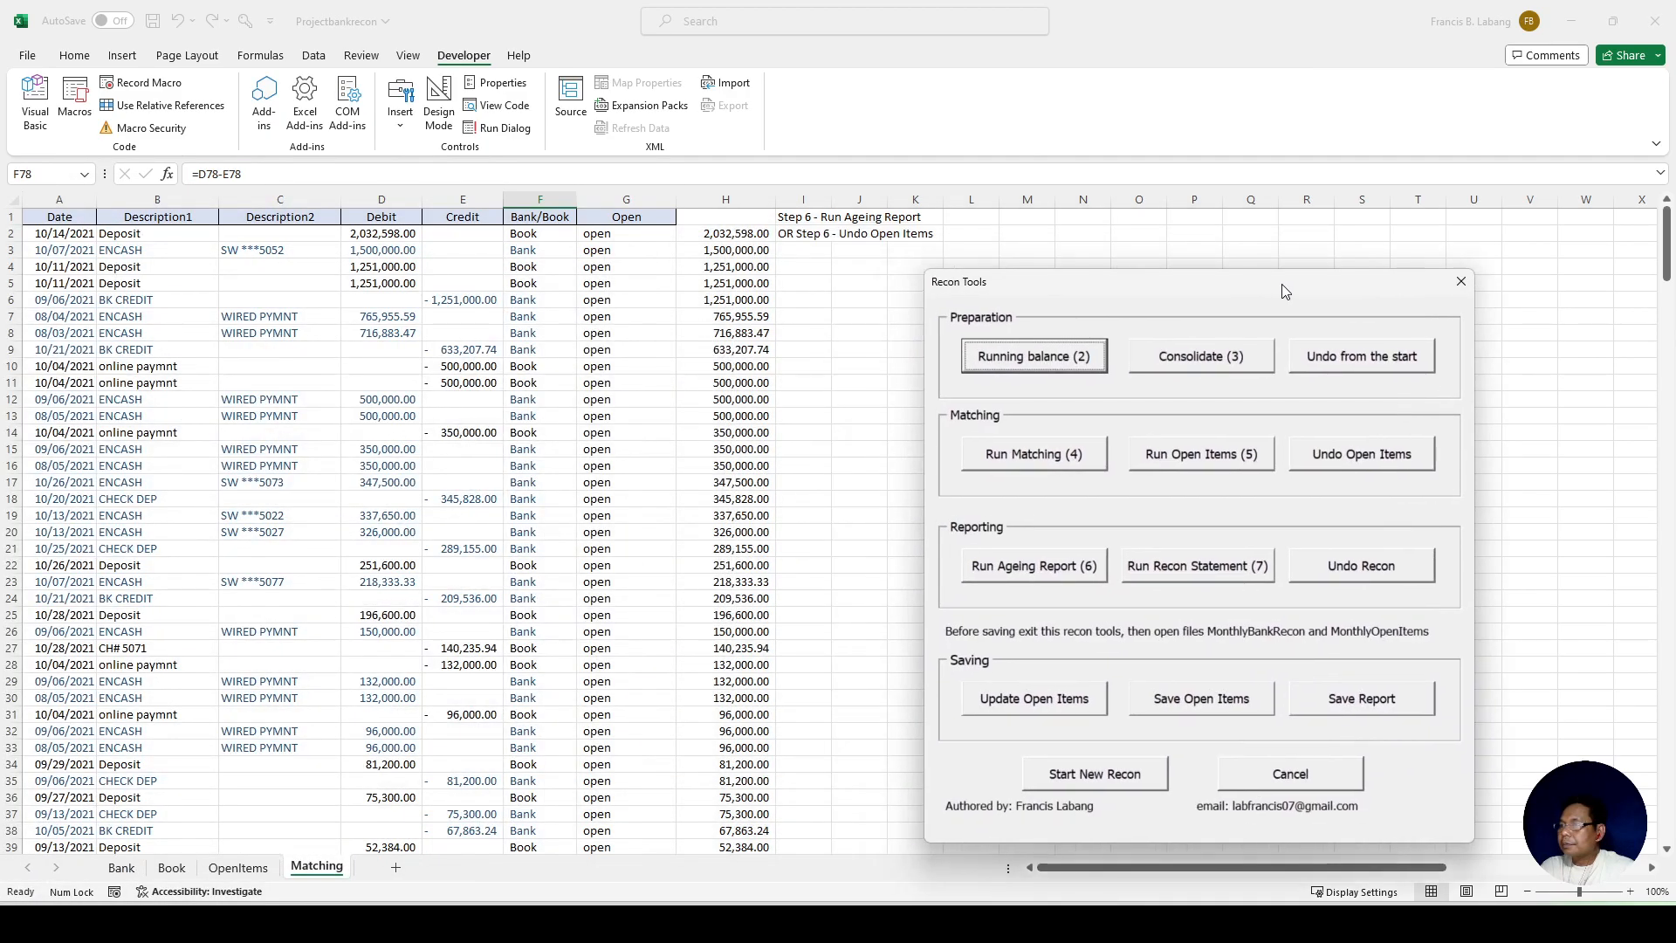
pyautogui.click(1041, 569)
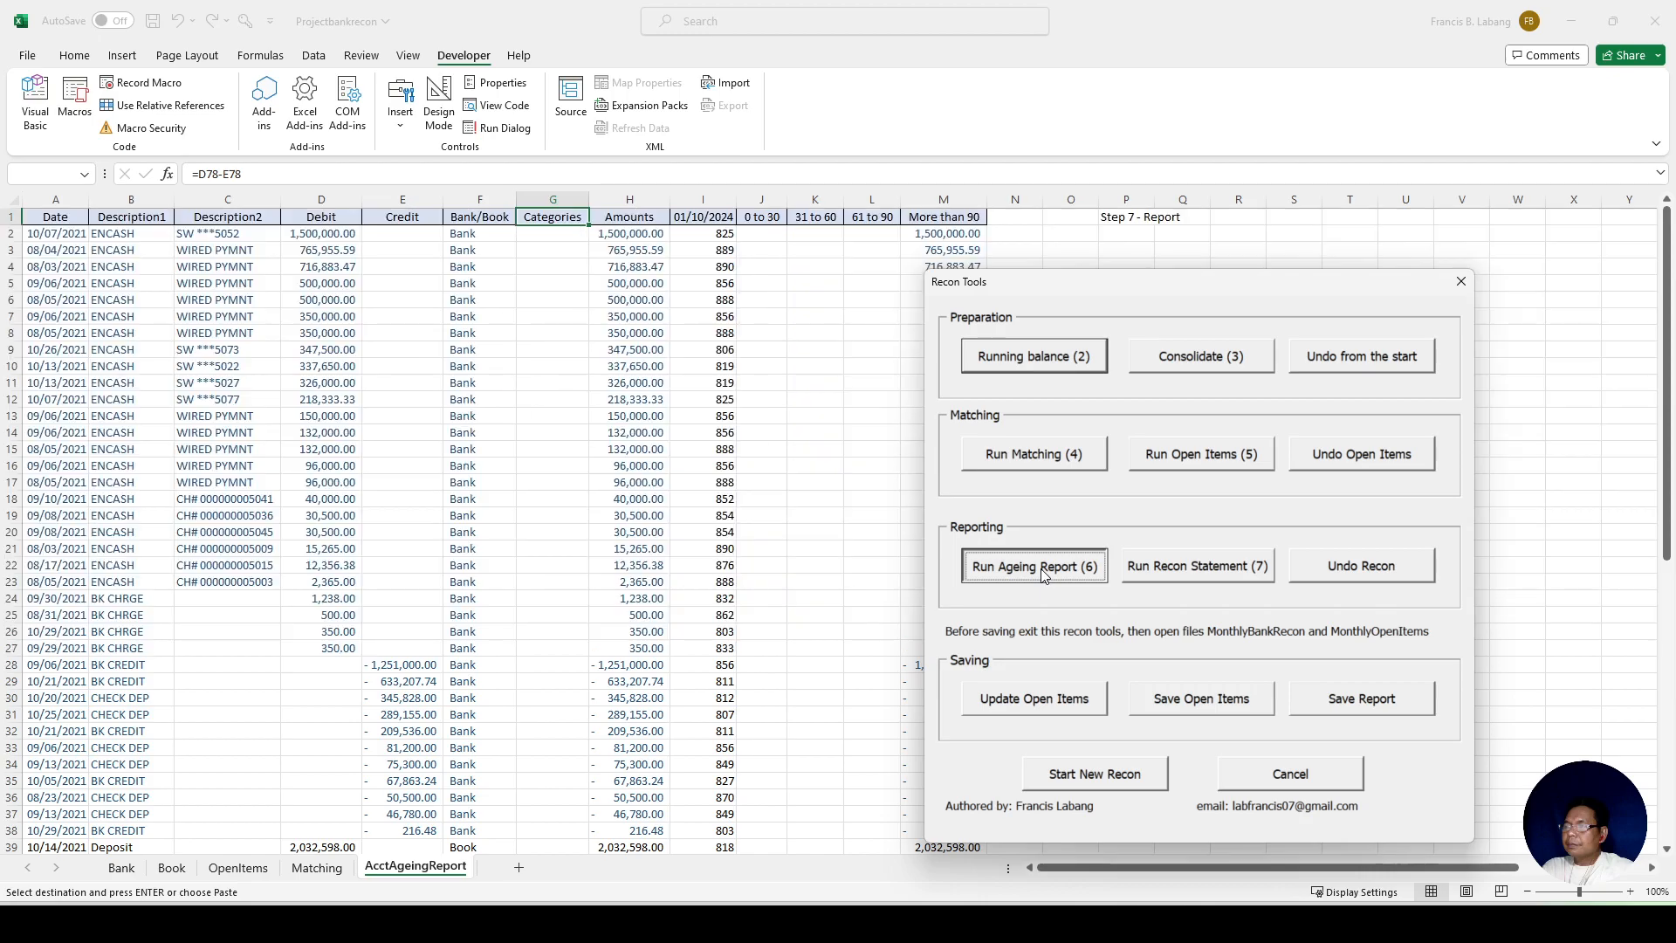
pyautogui.click(1460, 281)
pyautogui.scroll(-12, 833, 539)
pyautogui.scroll(-5, 834, 539)
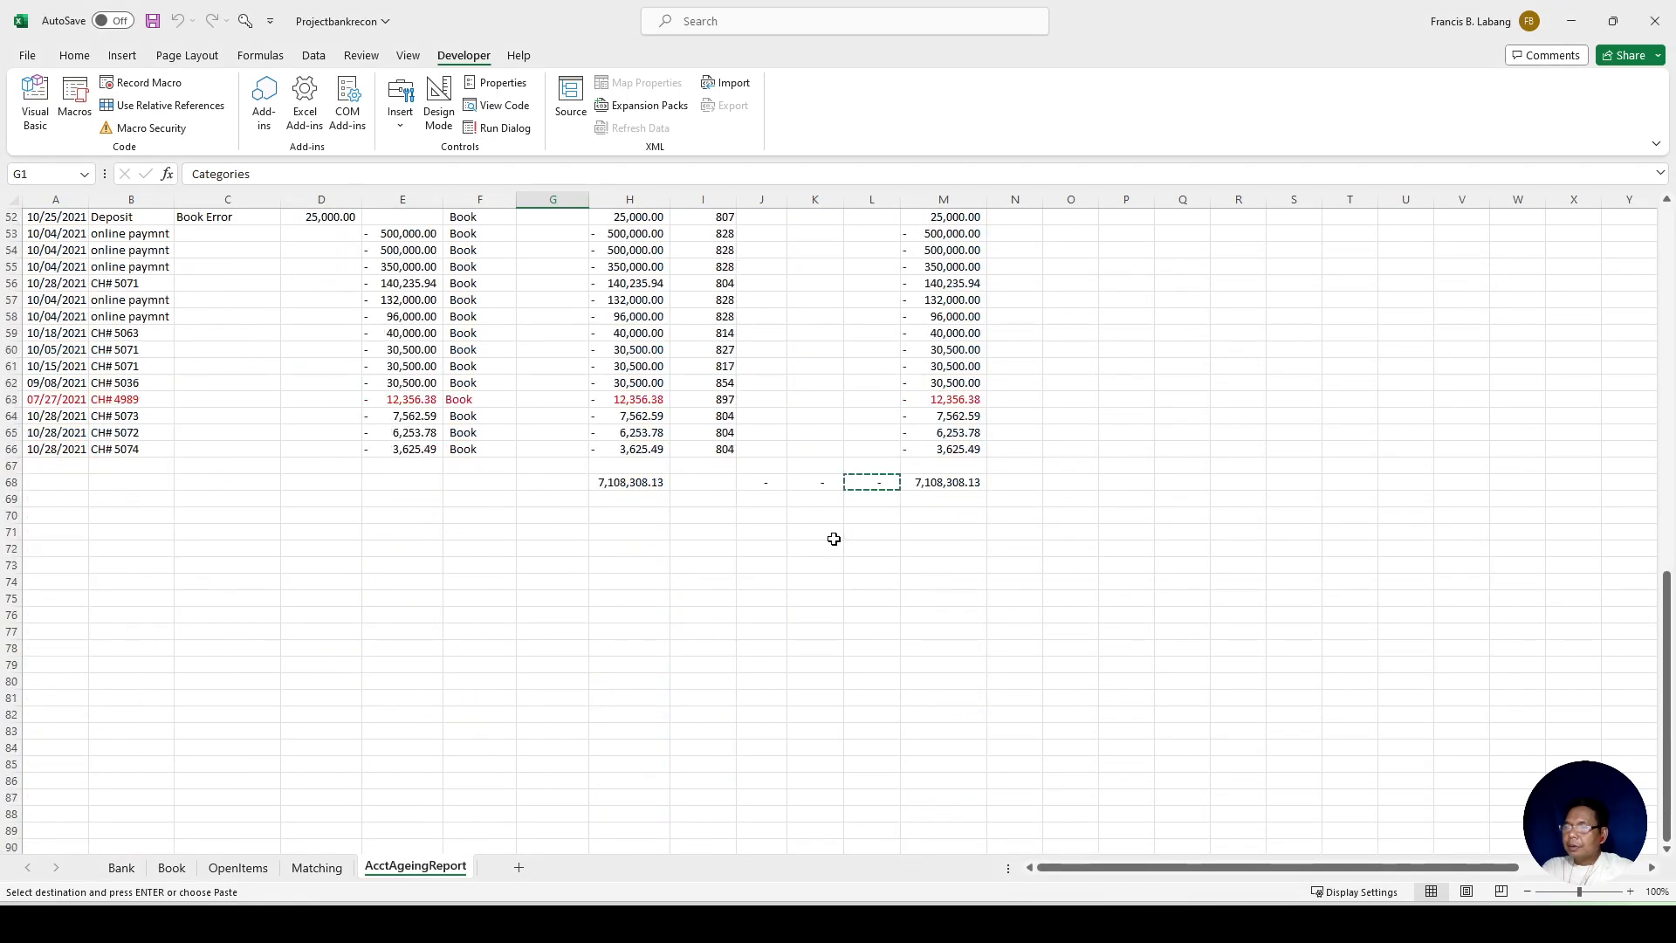
pyautogui.scroll(17, 834, 539)
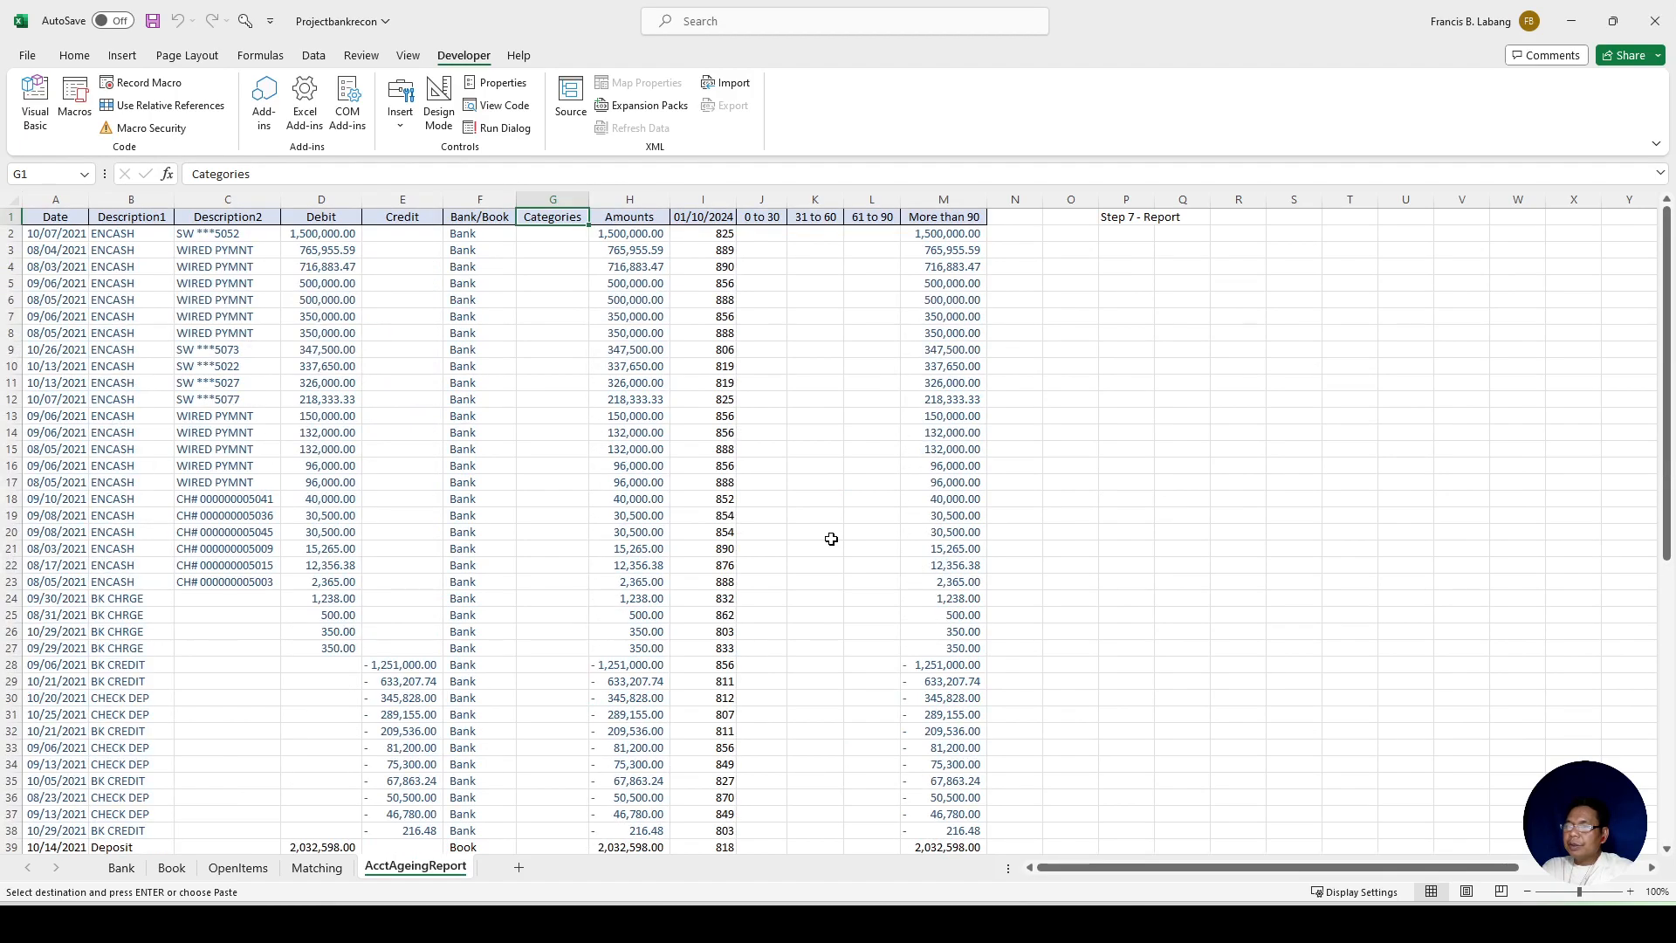
# Step: Categorize the bank debit entries in G2 to G18 of the ageing report as Bank Debit Memo/EFT
pyautogui.click(559, 232)
pyautogui.click(599, 234)
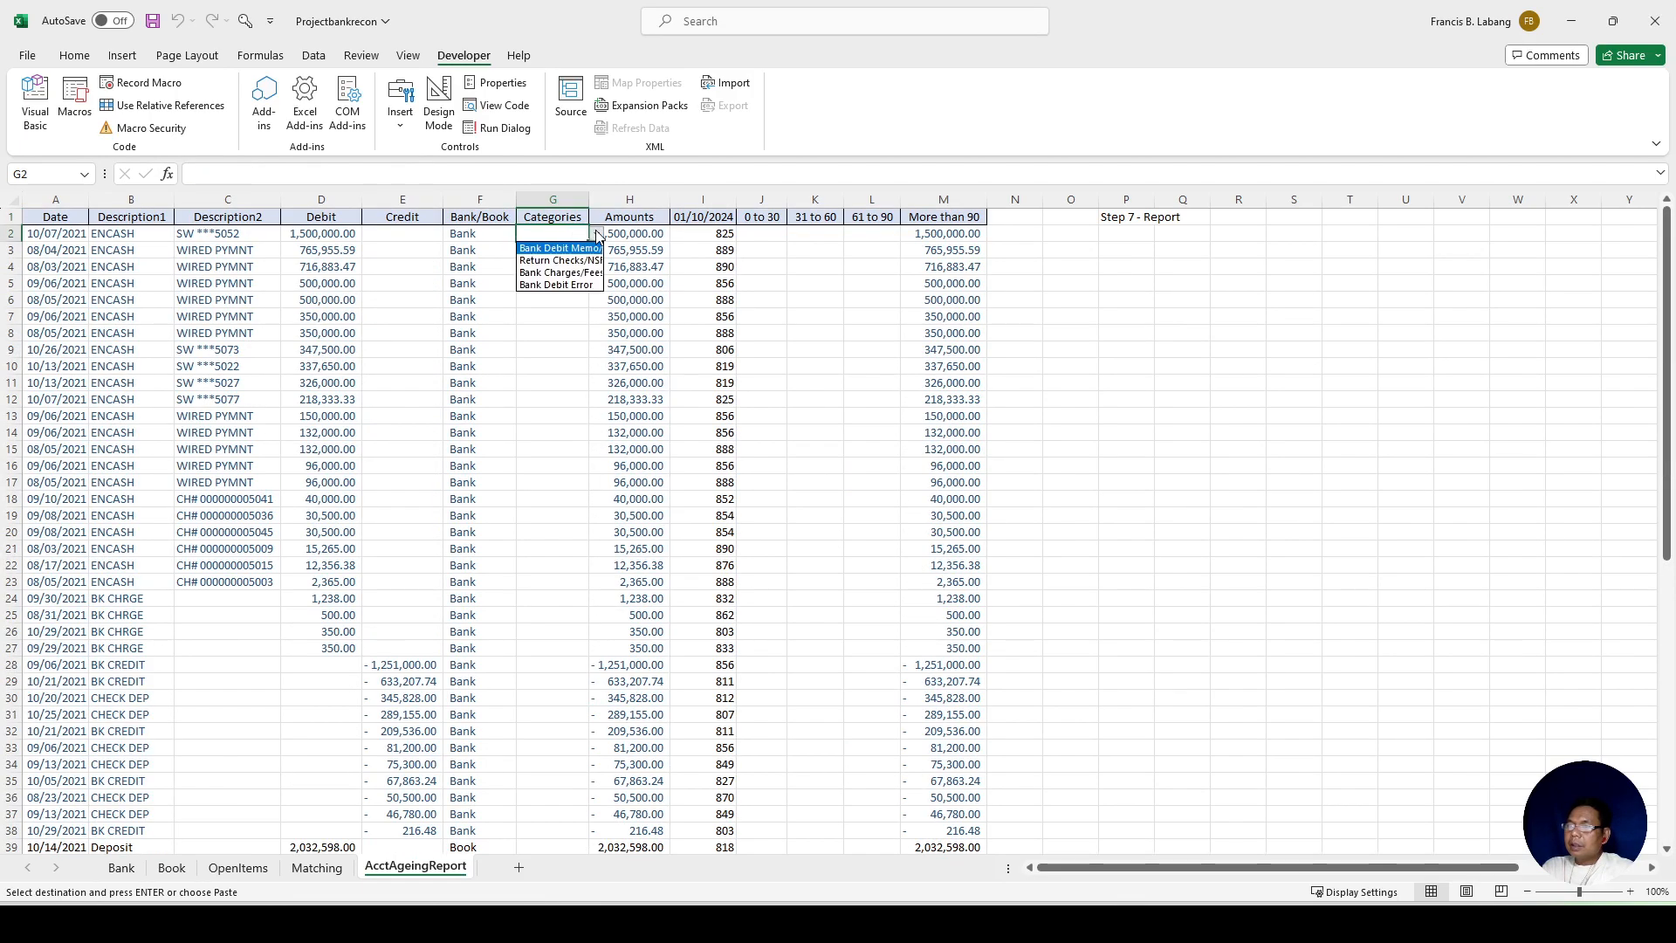
pyautogui.click(583, 249)
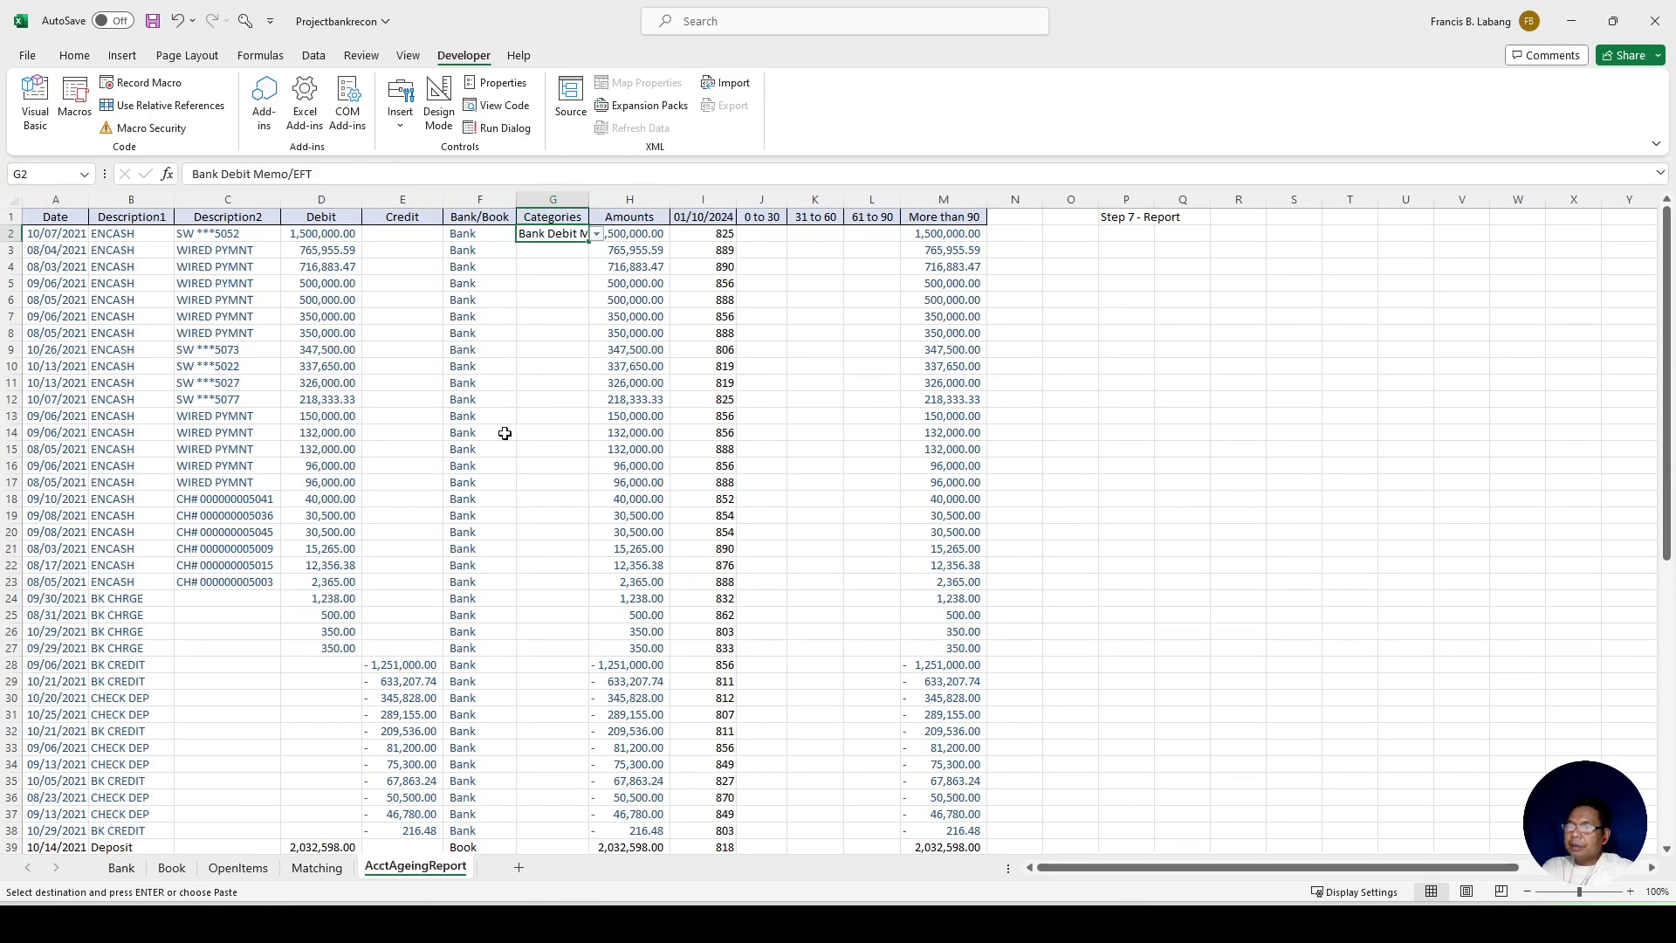
pyautogui.keyDown('shift'); pyautogui.click(547, 493); pyautogui.keyUp('shift')
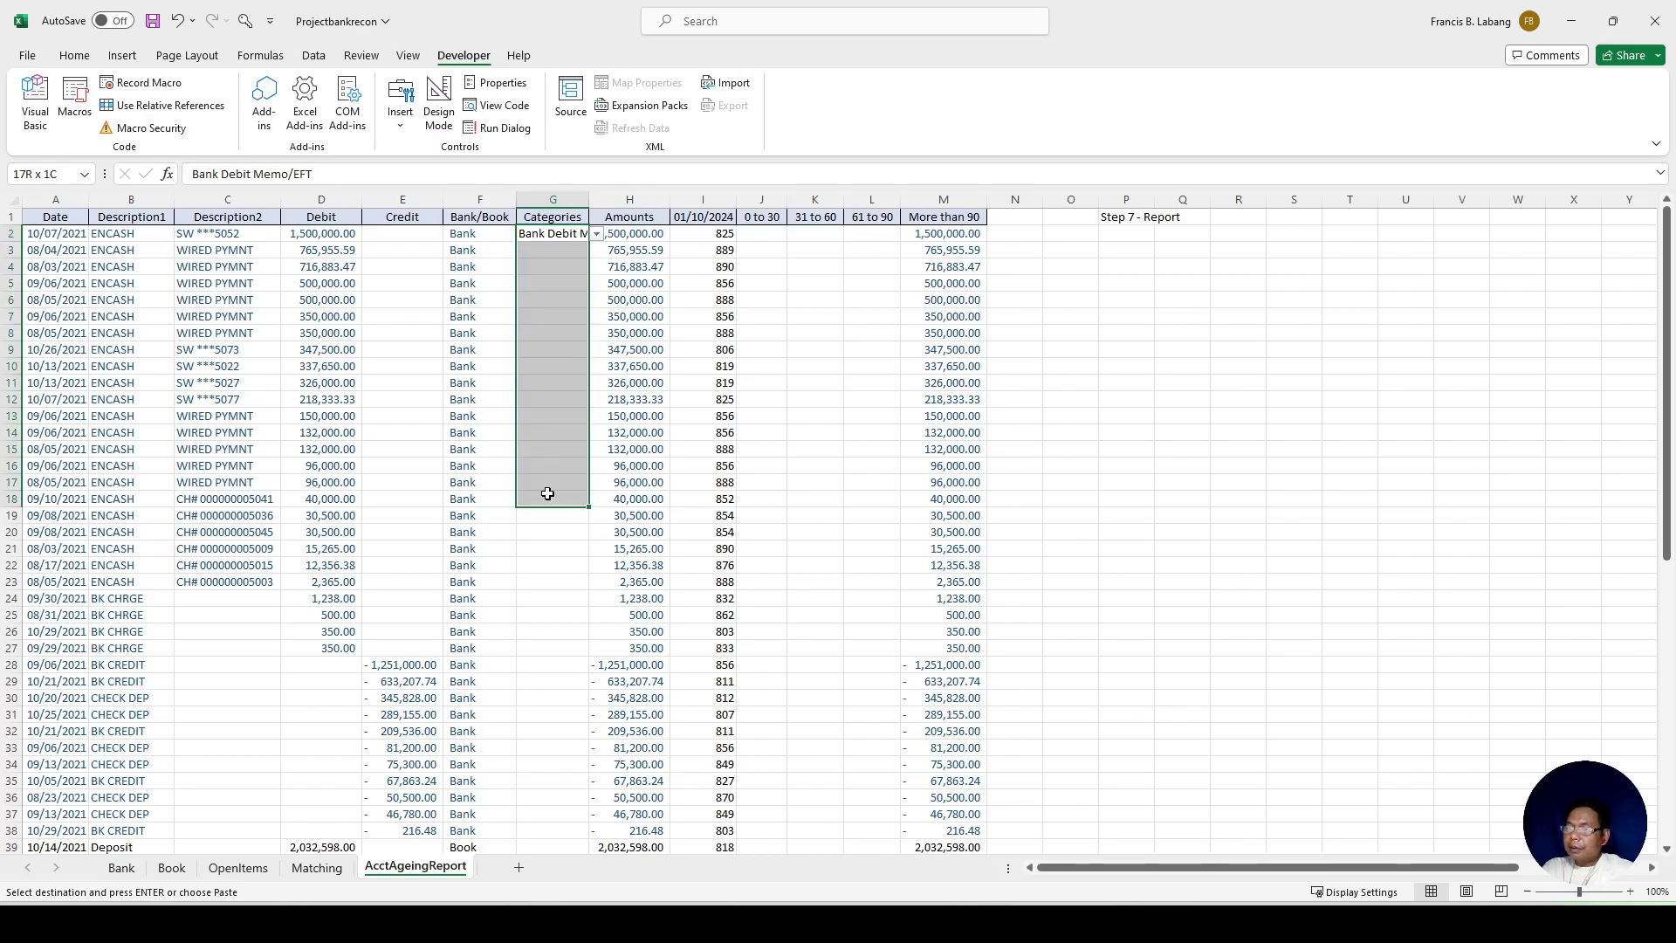
pyautogui.press('Return')
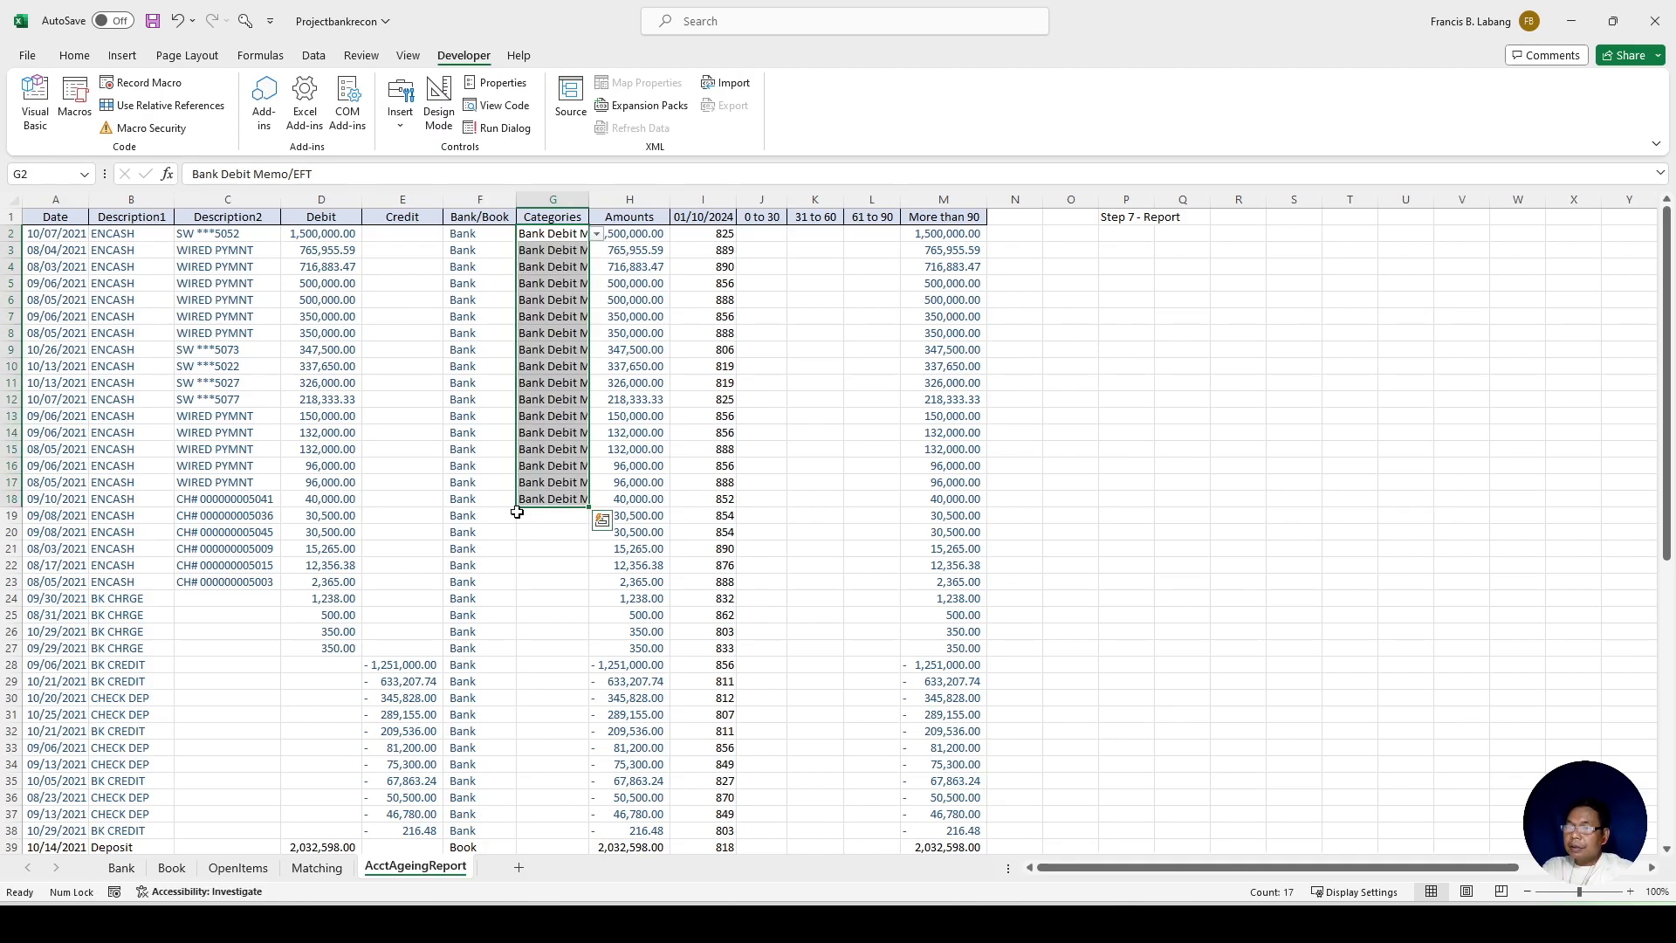
# Step: Categorize the ENCASH entry in G19 as Return Checks/NSF, and those in G20 and G21 as Bank Debit Error
pyautogui.click(550, 519)
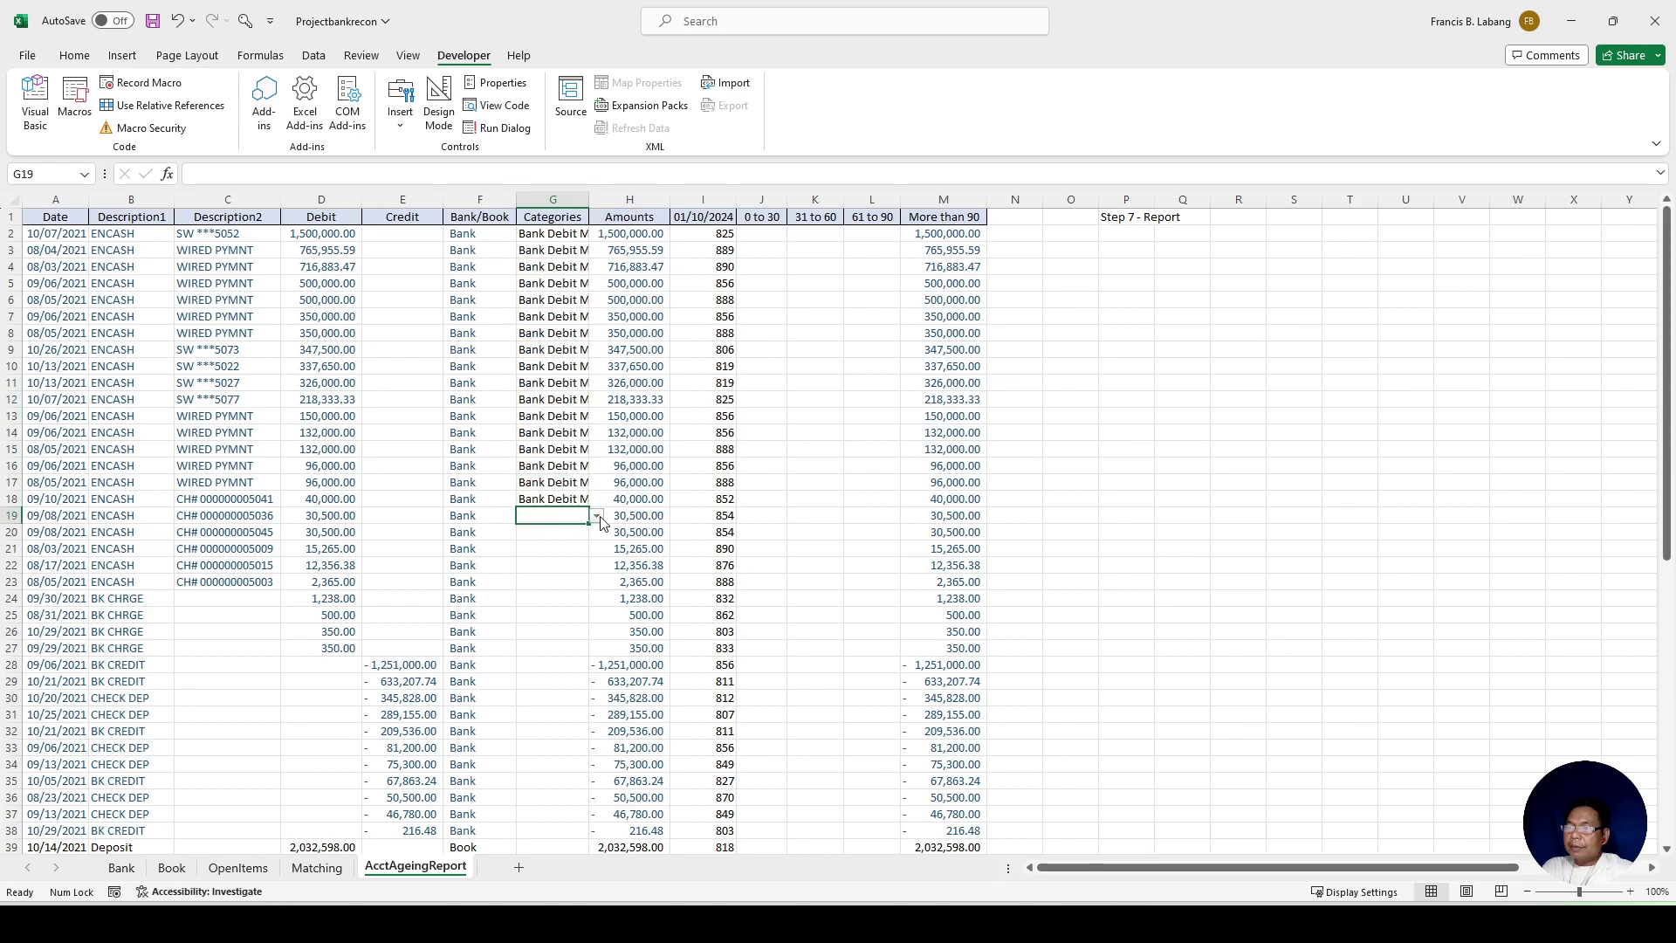
pyautogui.click(599, 519)
pyautogui.click(584, 543)
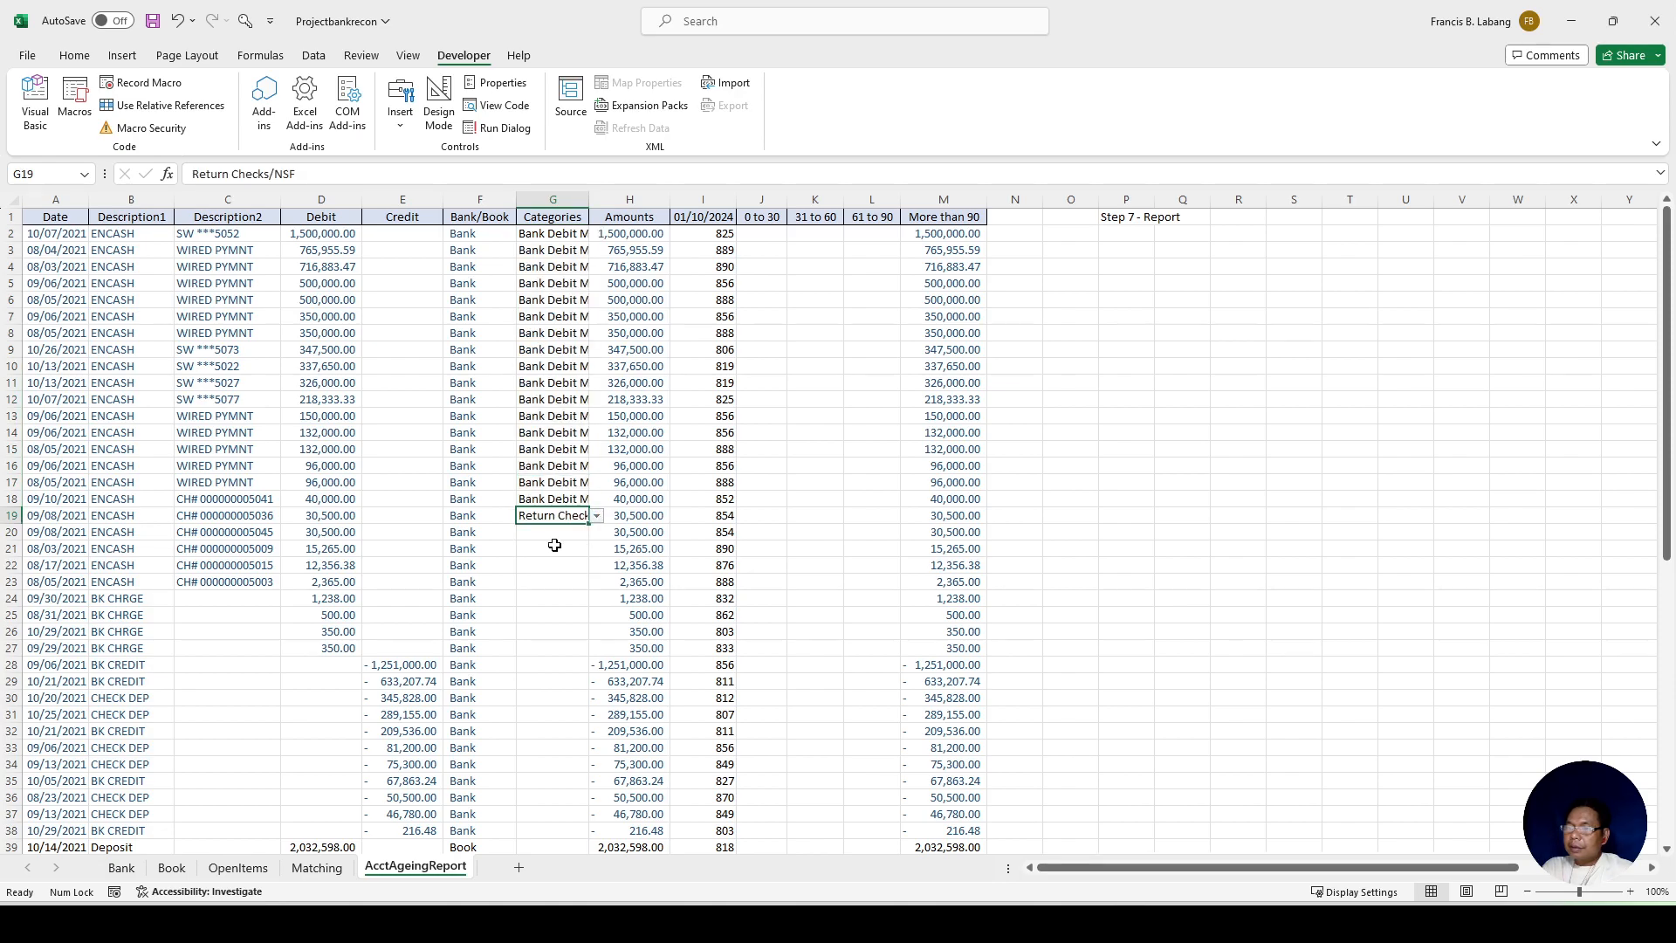
pyautogui.click(553, 537)
pyautogui.click(593, 533)
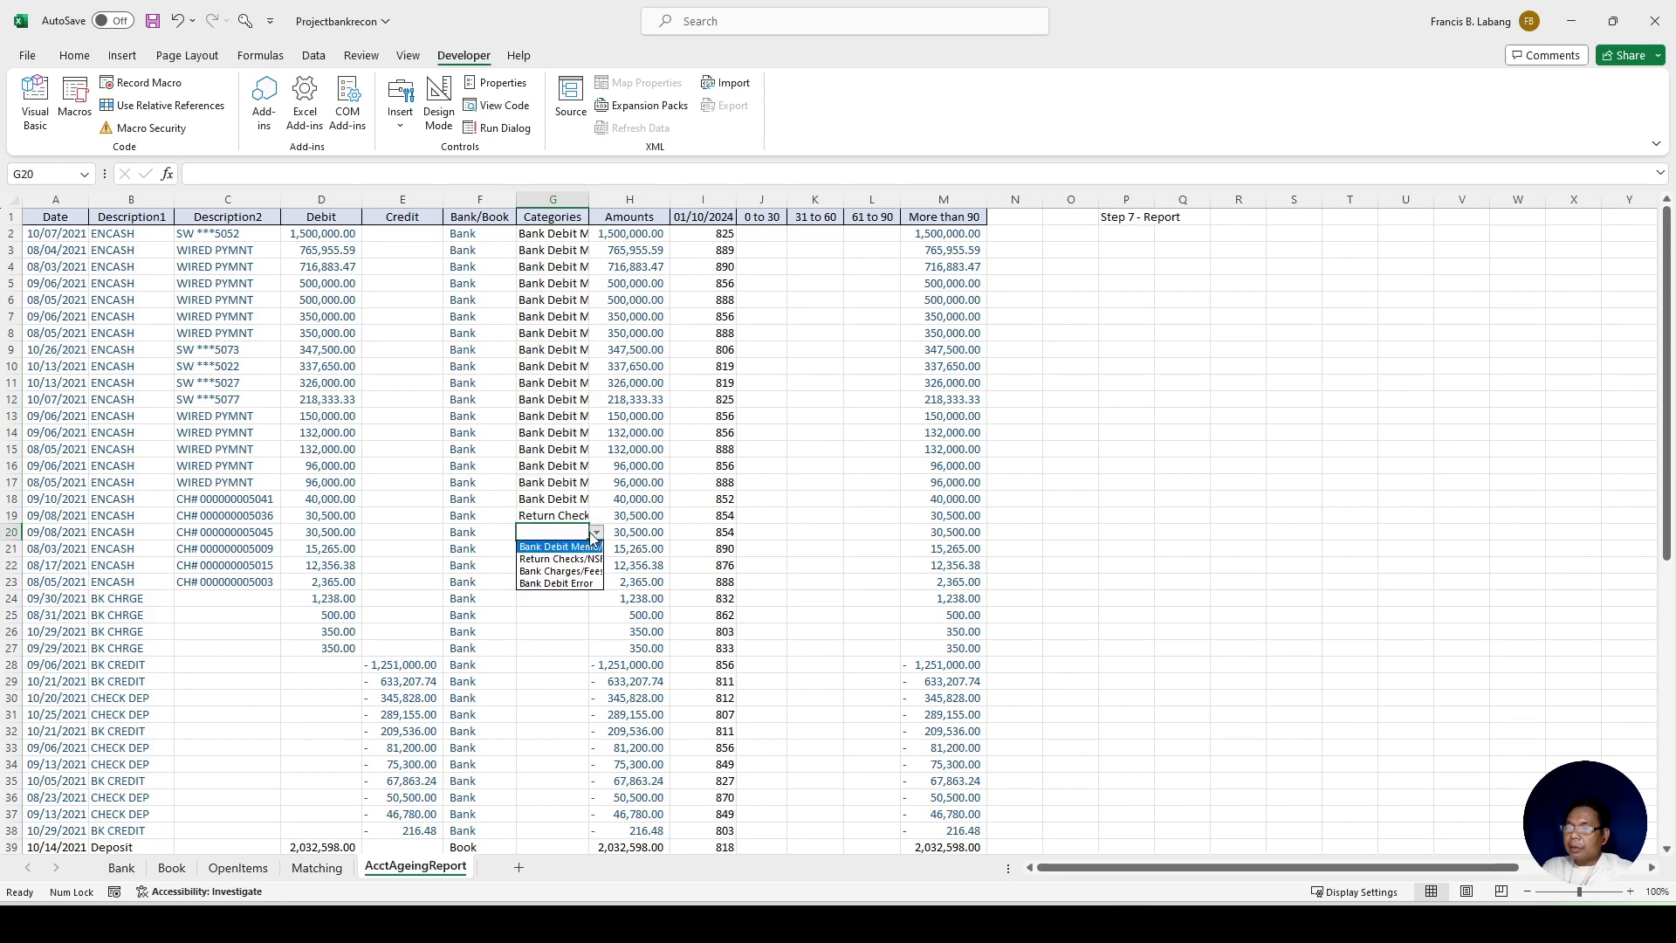
pyautogui.click(581, 586)
pyautogui.click(552, 548)
pyautogui.click(596, 549)
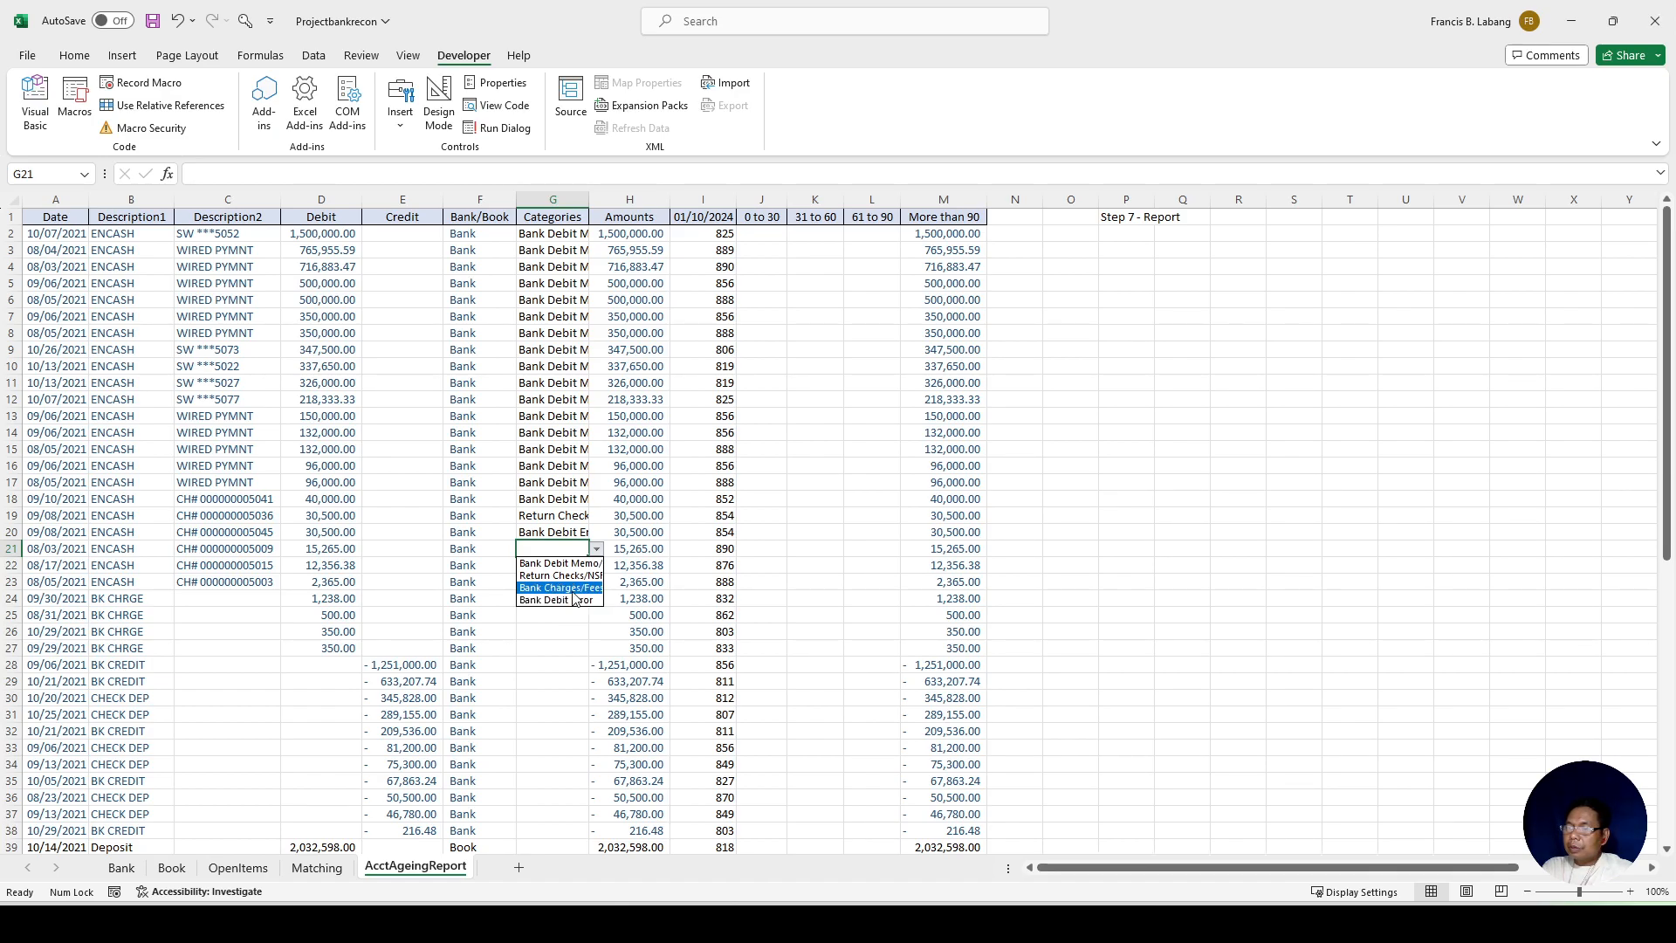
pyautogui.click(574, 601)
# Step: Categorize the ENCASH entries in G22 and G23 as Return Checks/NSF and autofit the Categories column width
pyautogui.click(554, 564)
pyautogui.click(598, 566)
pyautogui.click(583, 593)
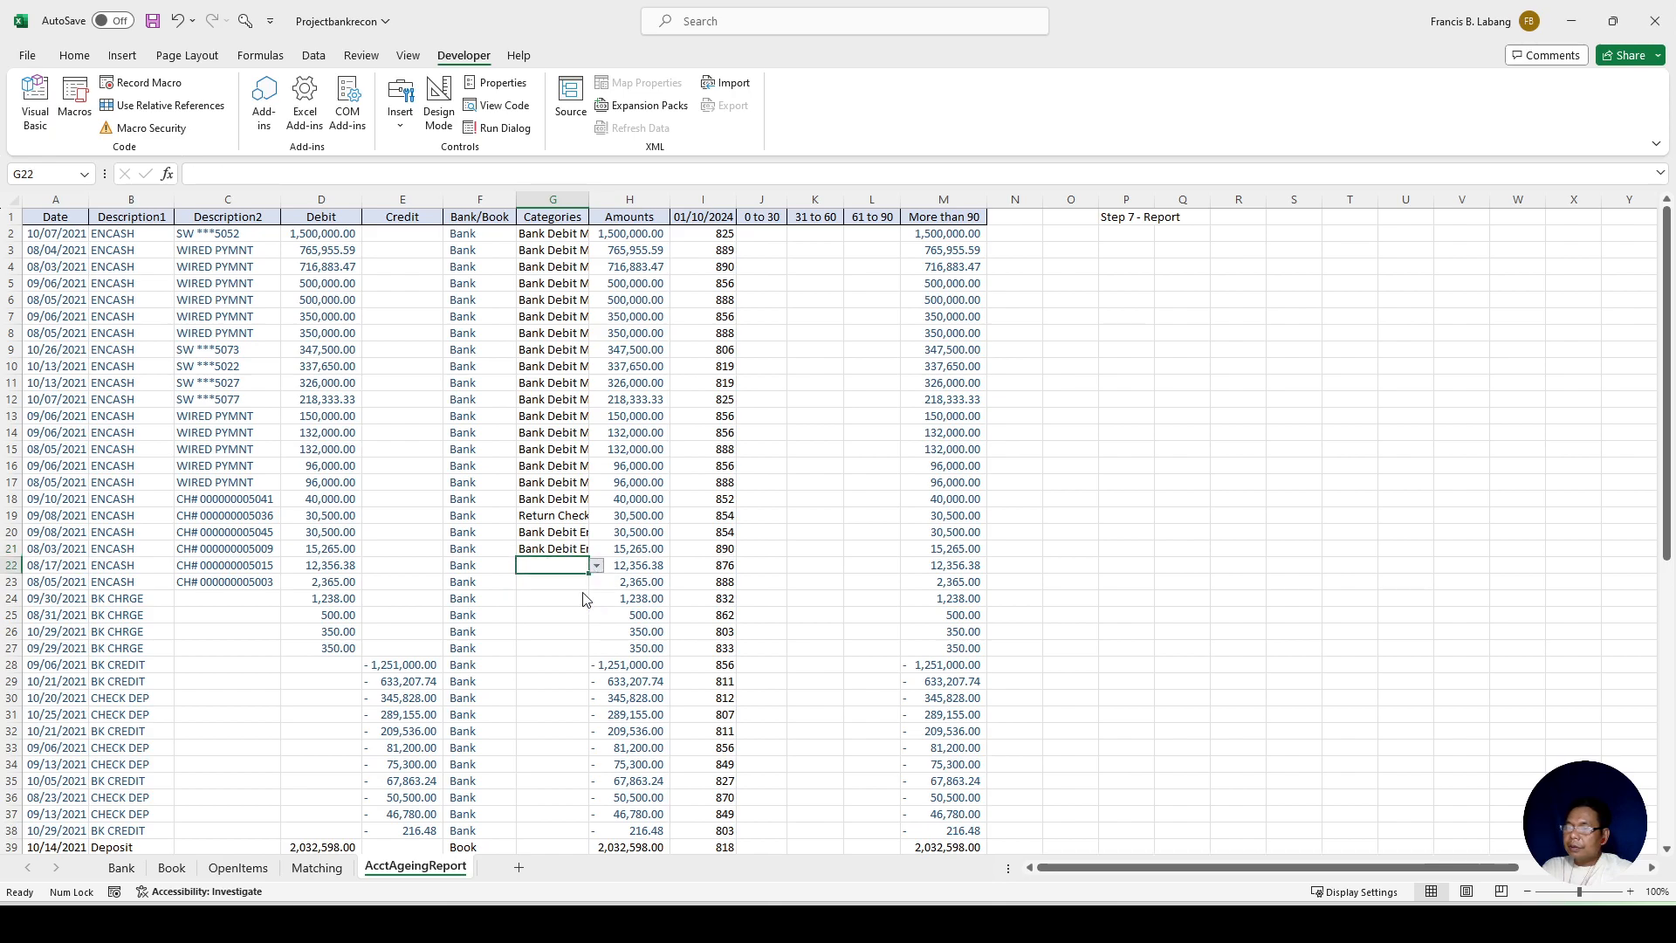
pyautogui.doubleClick(589, 199)
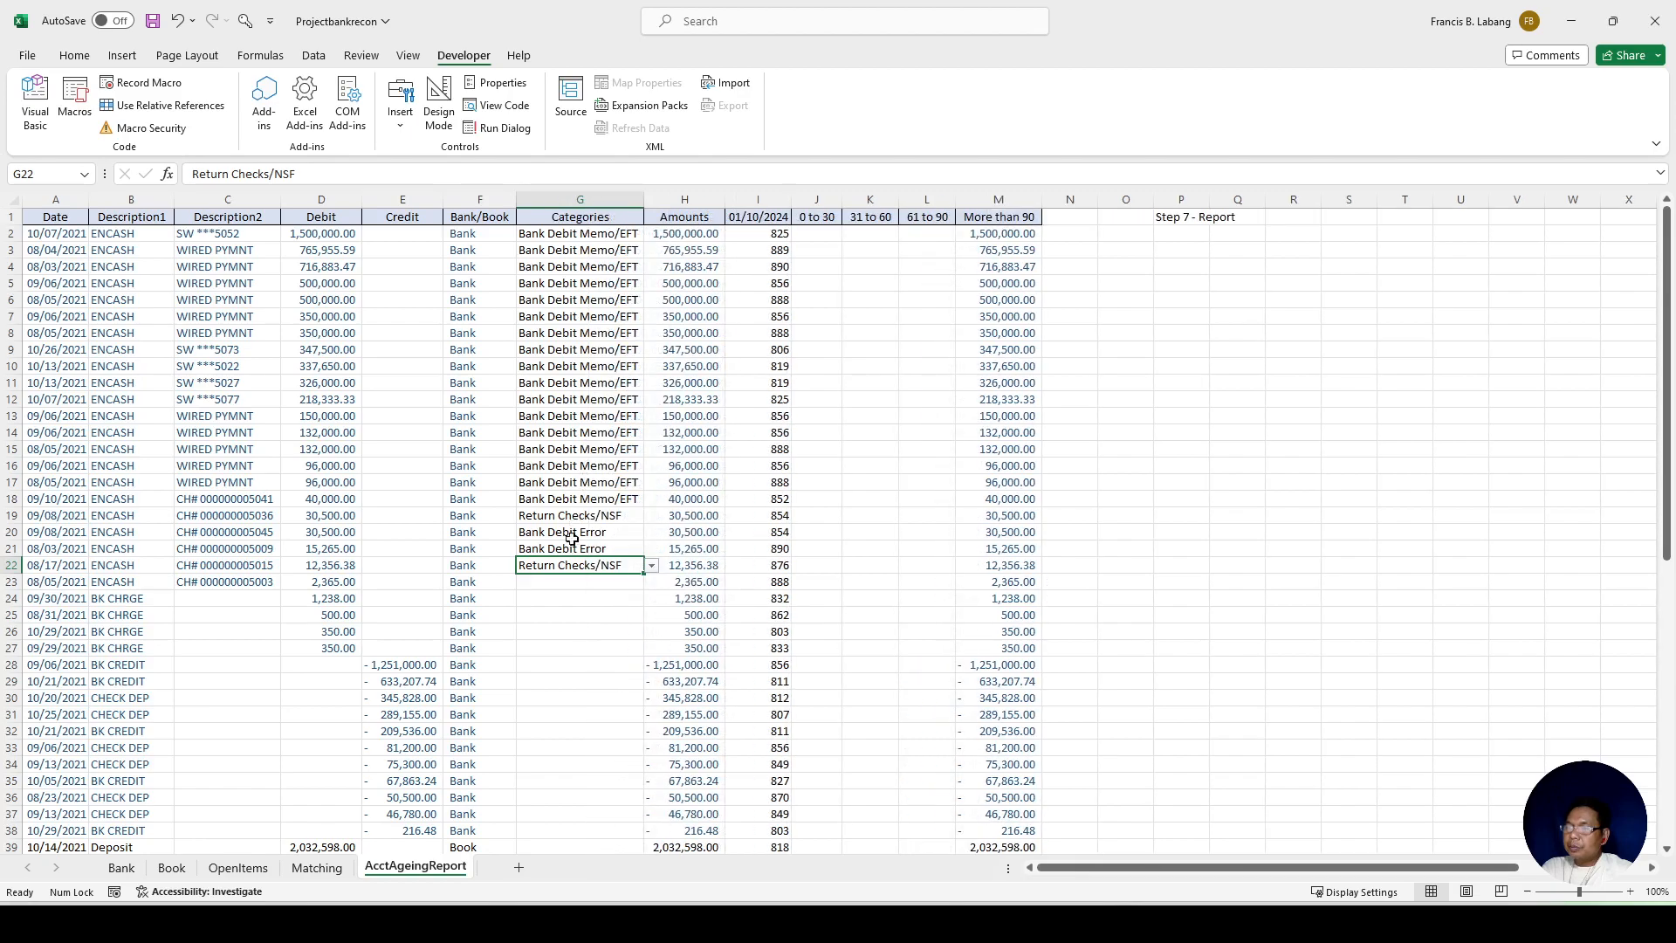
pyautogui.click(561, 580)
pyautogui.hotkey('ctrl', 'd')
# Step: Categorize the BK CHRGE entries in G24 to G27 as Bank Charges/Fees
pyautogui.click(577, 599)
pyautogui.click(651, 598)
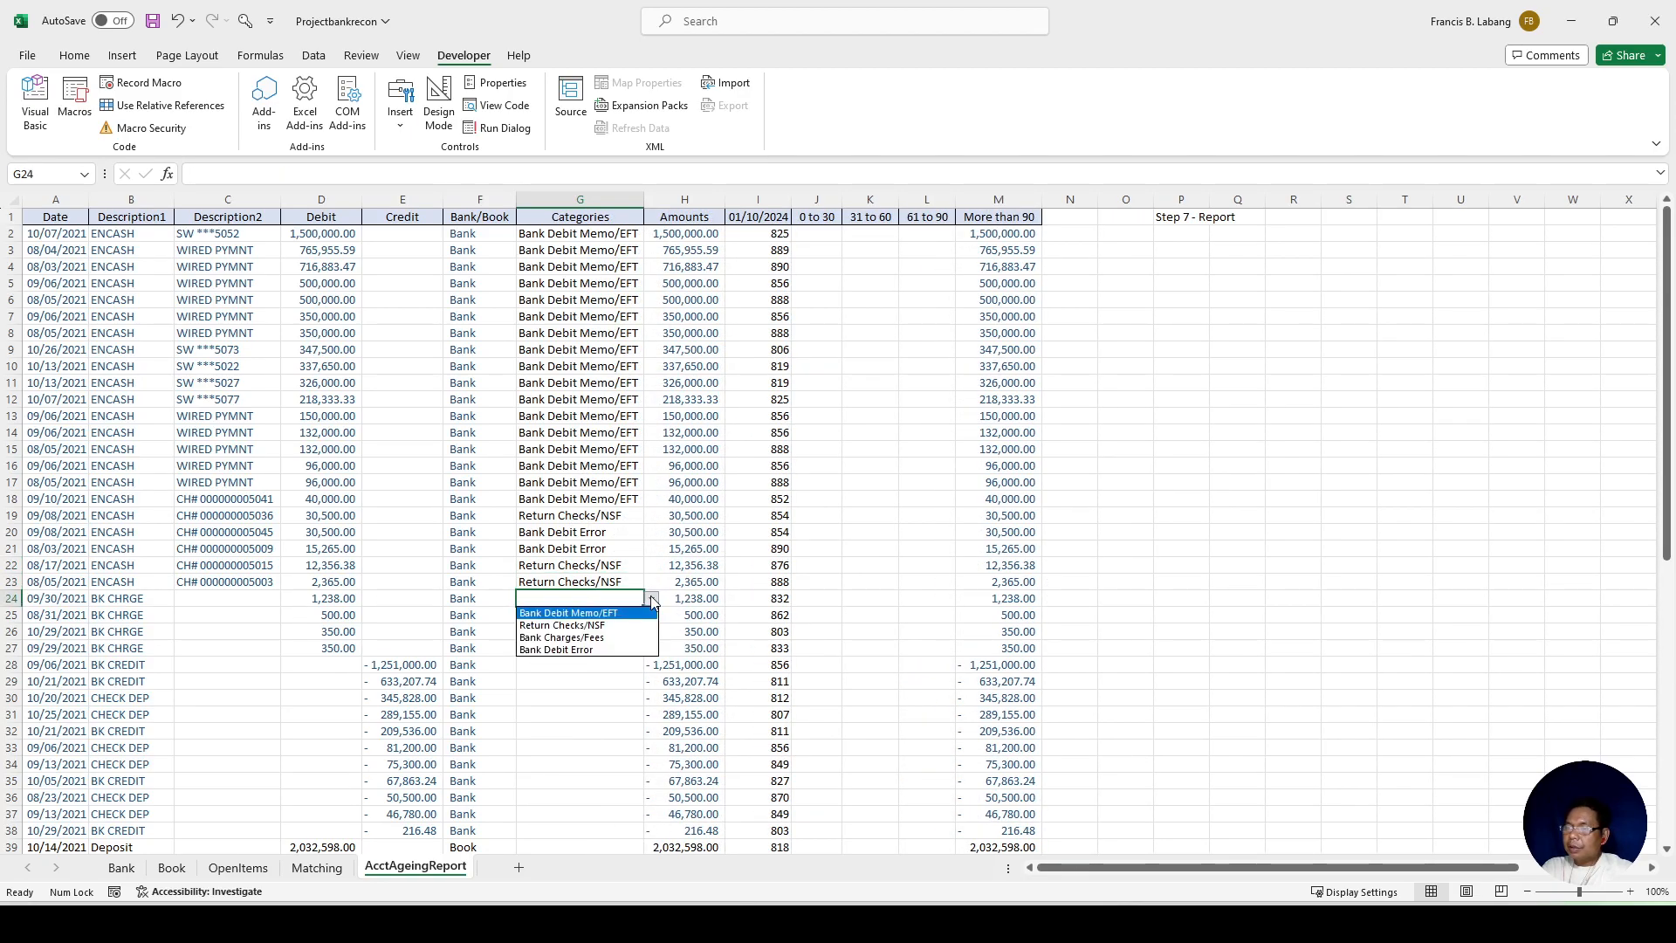
pyautogui.click(576, 638)
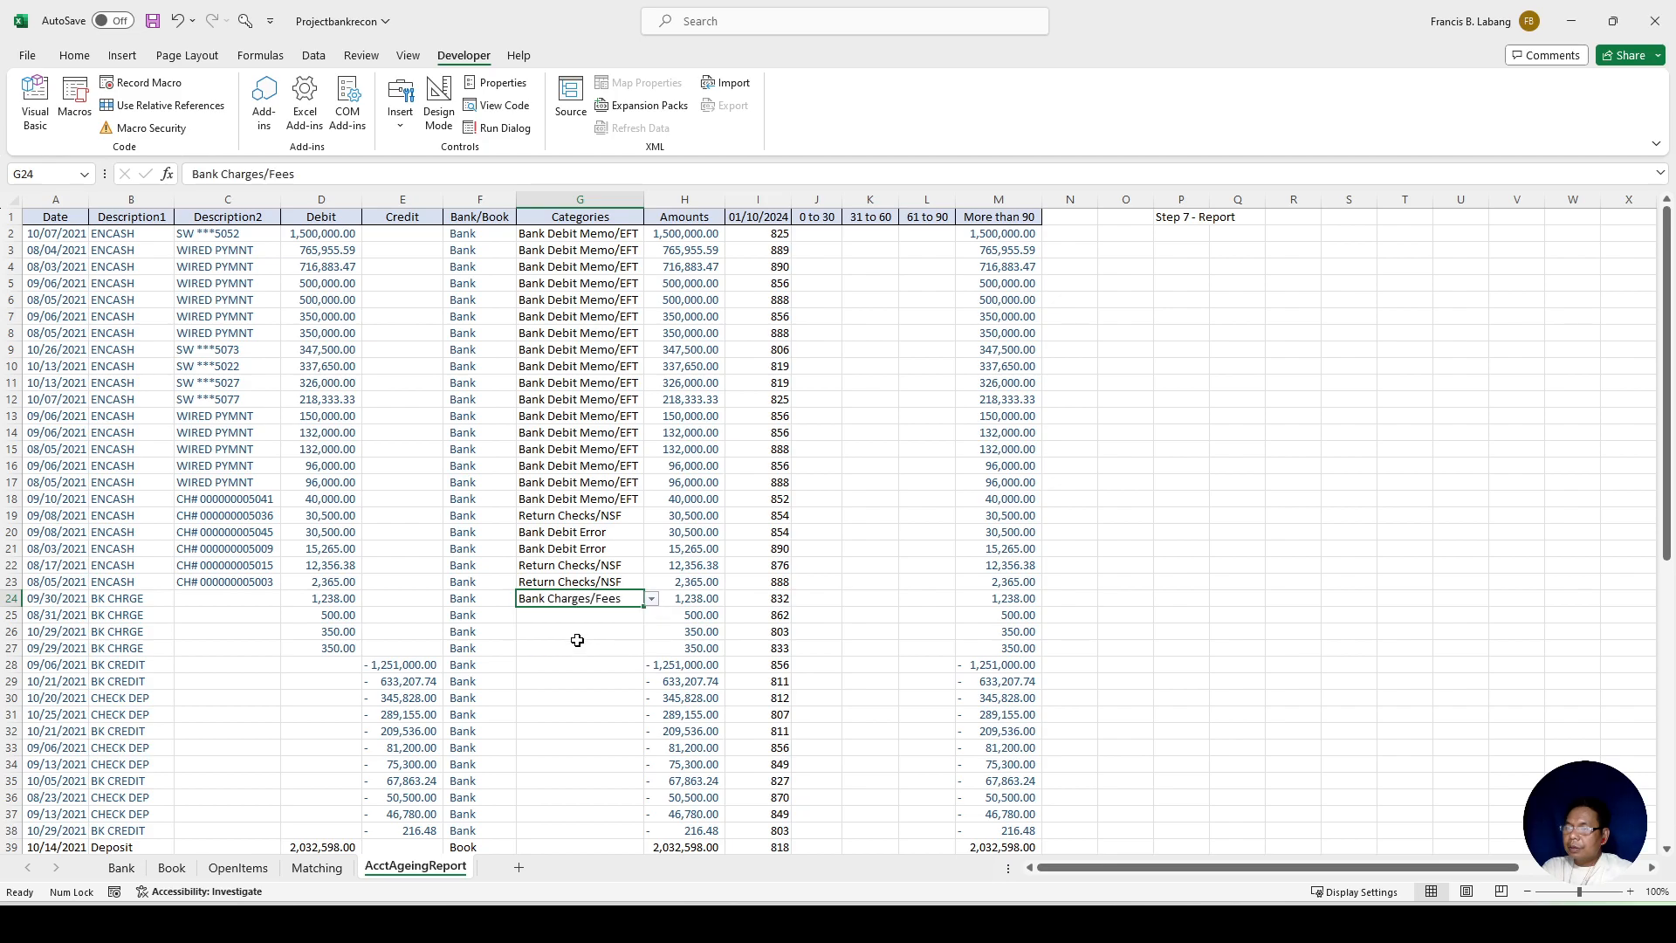
pyautogui.keyDown('shift'); pyautogui.click(576, 647); pyautogui.keyUp('shift')
pyautogui.hotkey('ctrl', 'd')
# Step: Categorize the bank credit entries in G28 to G36 as Bank Credit Memo/EFT
pyautogui.scroll(-6, 585, 650)
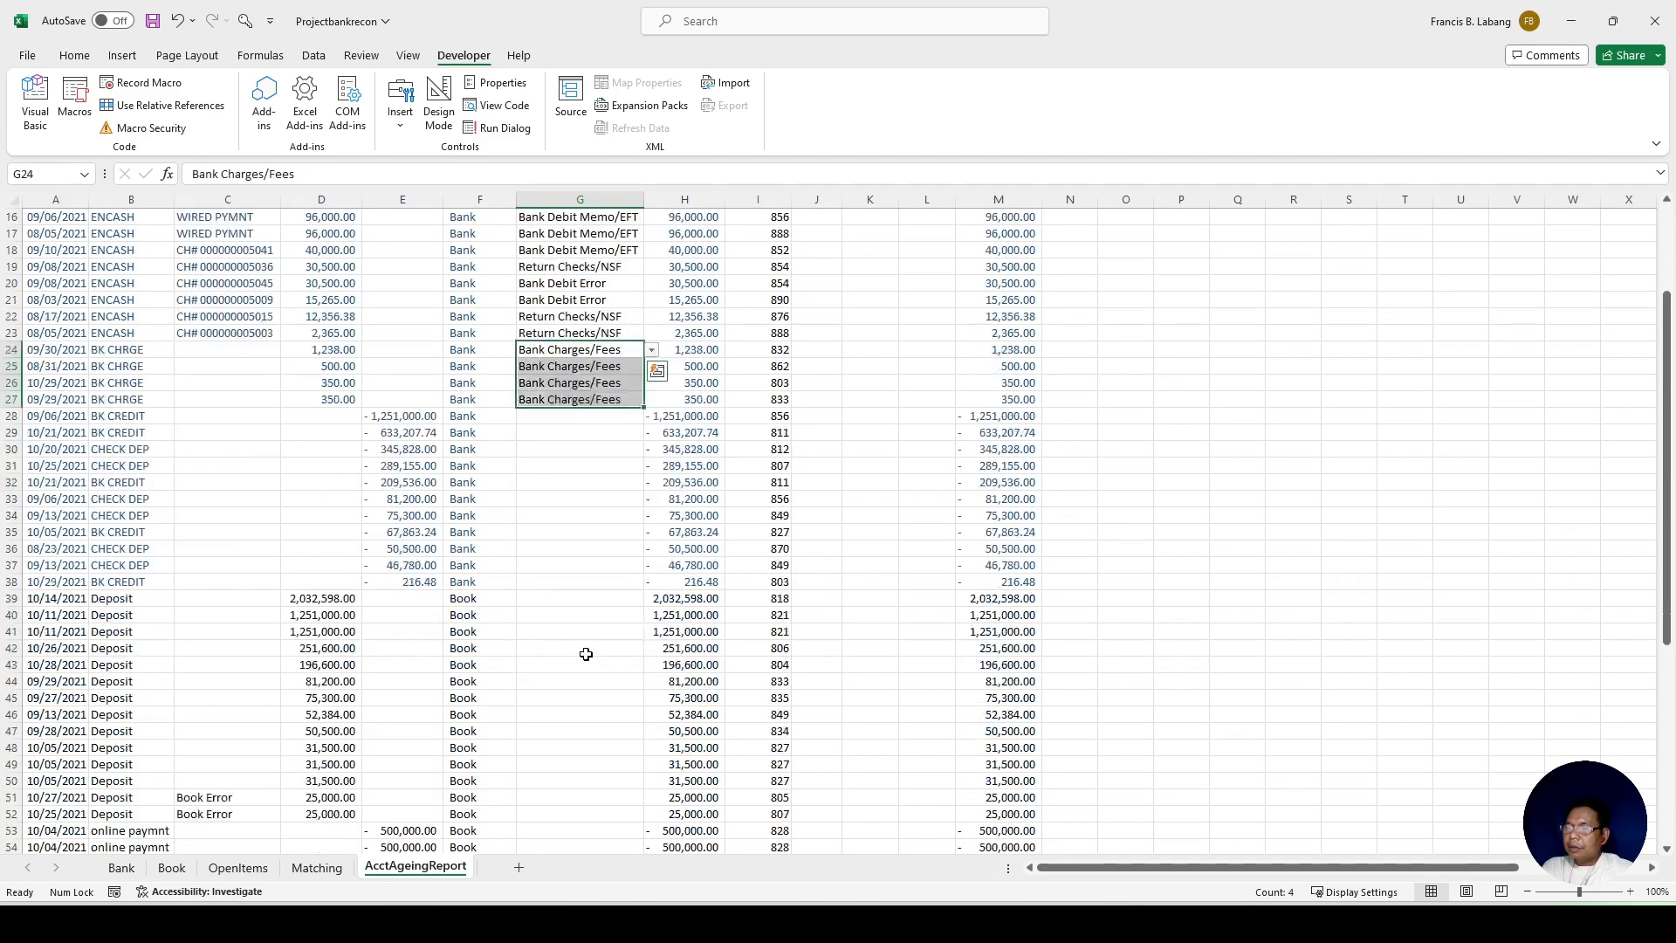
pyautogui.click(561, 368)
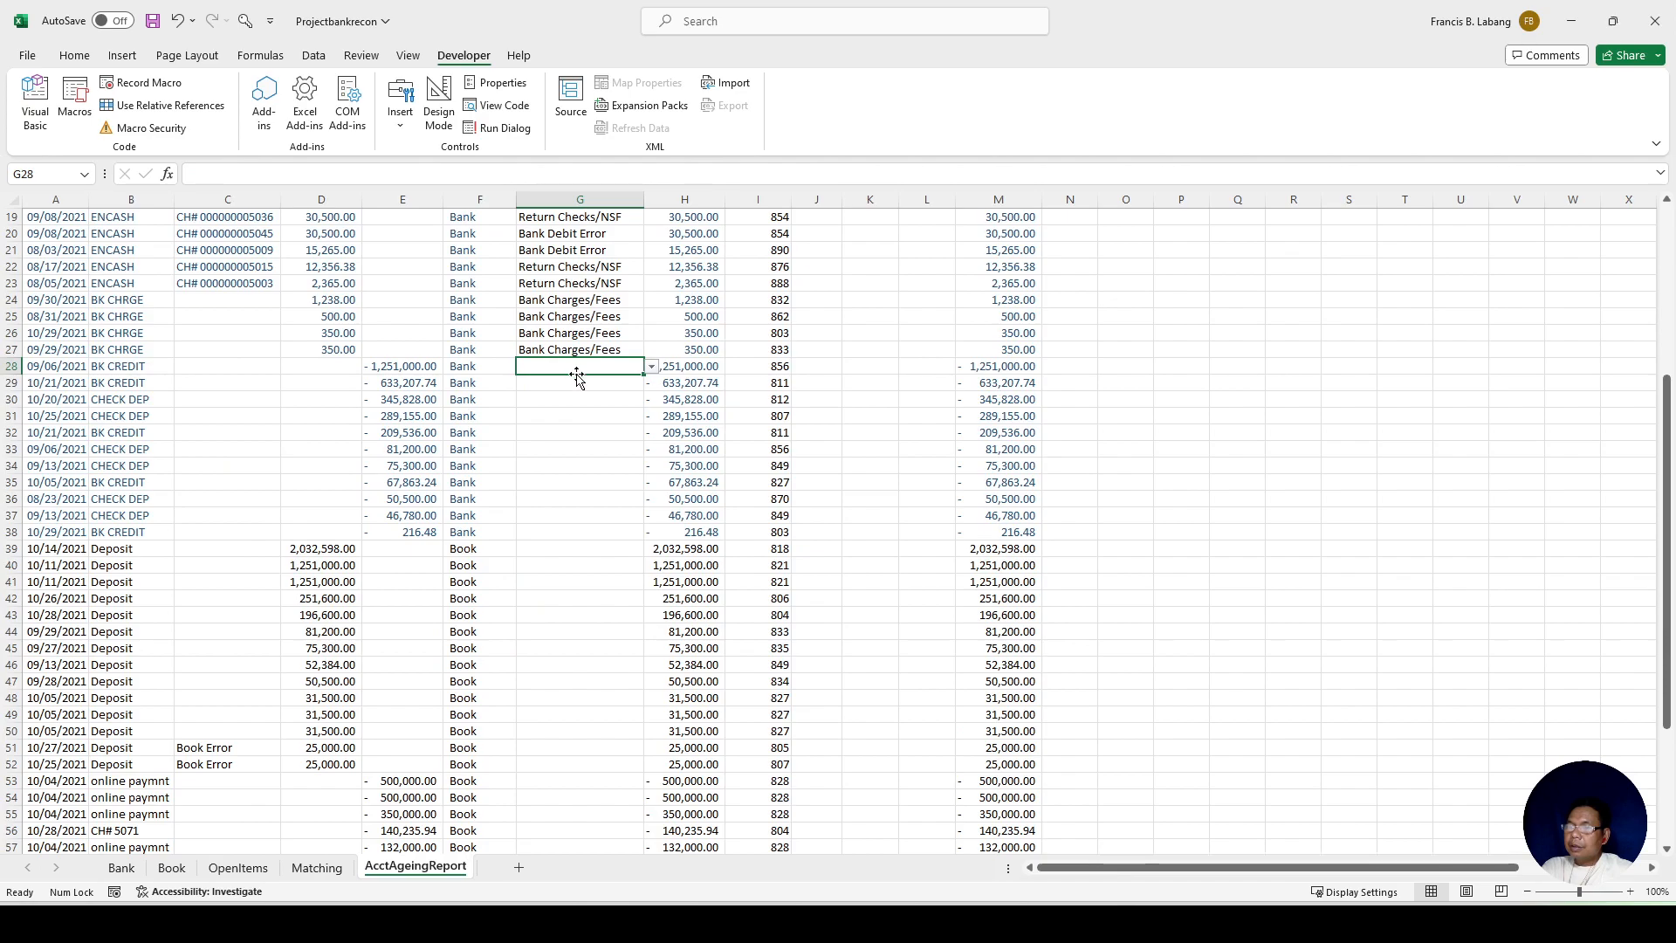
pyautogui.click(651, 367)
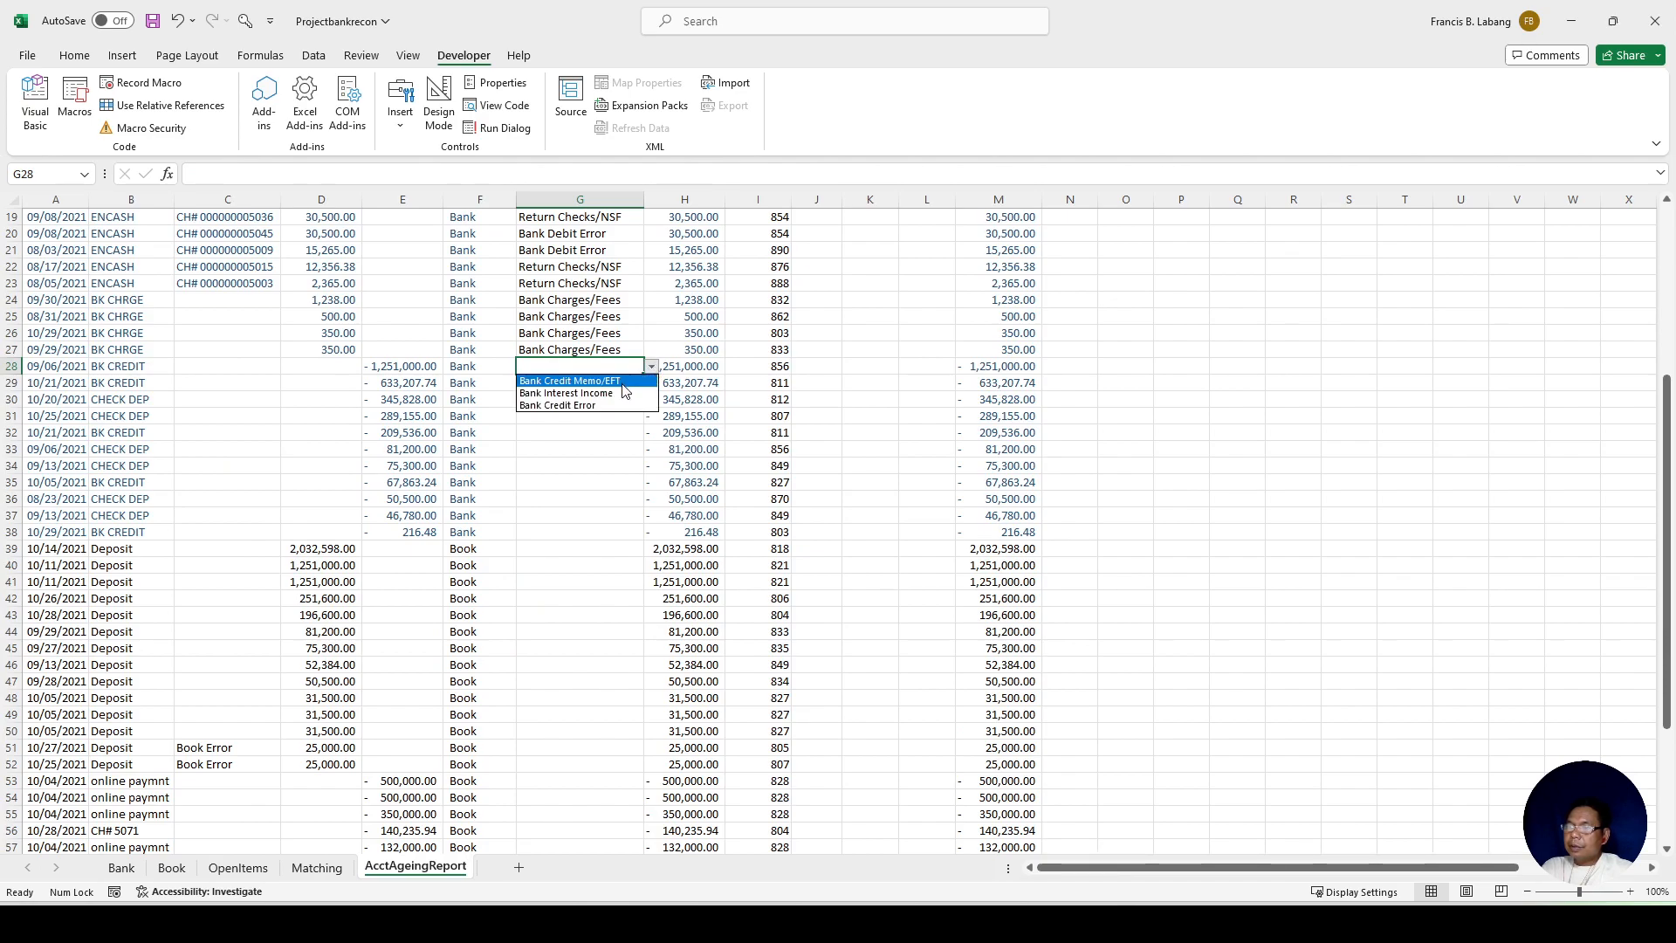
pyautogui.click(602, 382)
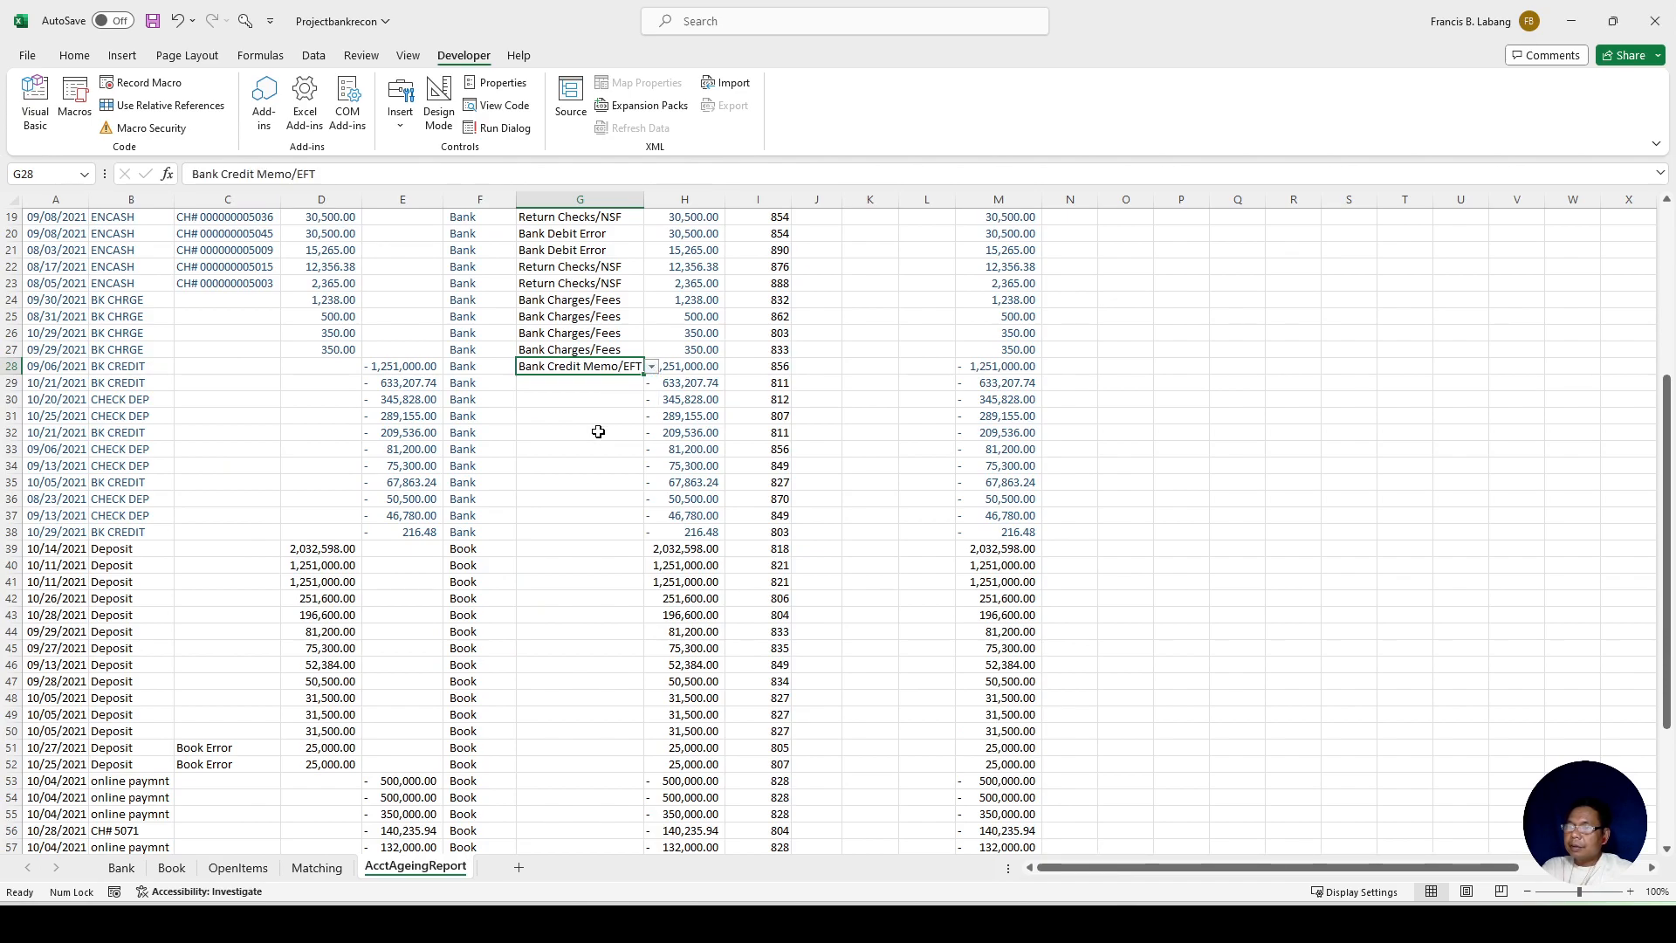
pyautogui.keyDown('shift'); pyautogui.click(588, 504); pyautogui.keyUp('shift')
pyautogui.hotkey('ctrl', 'd')
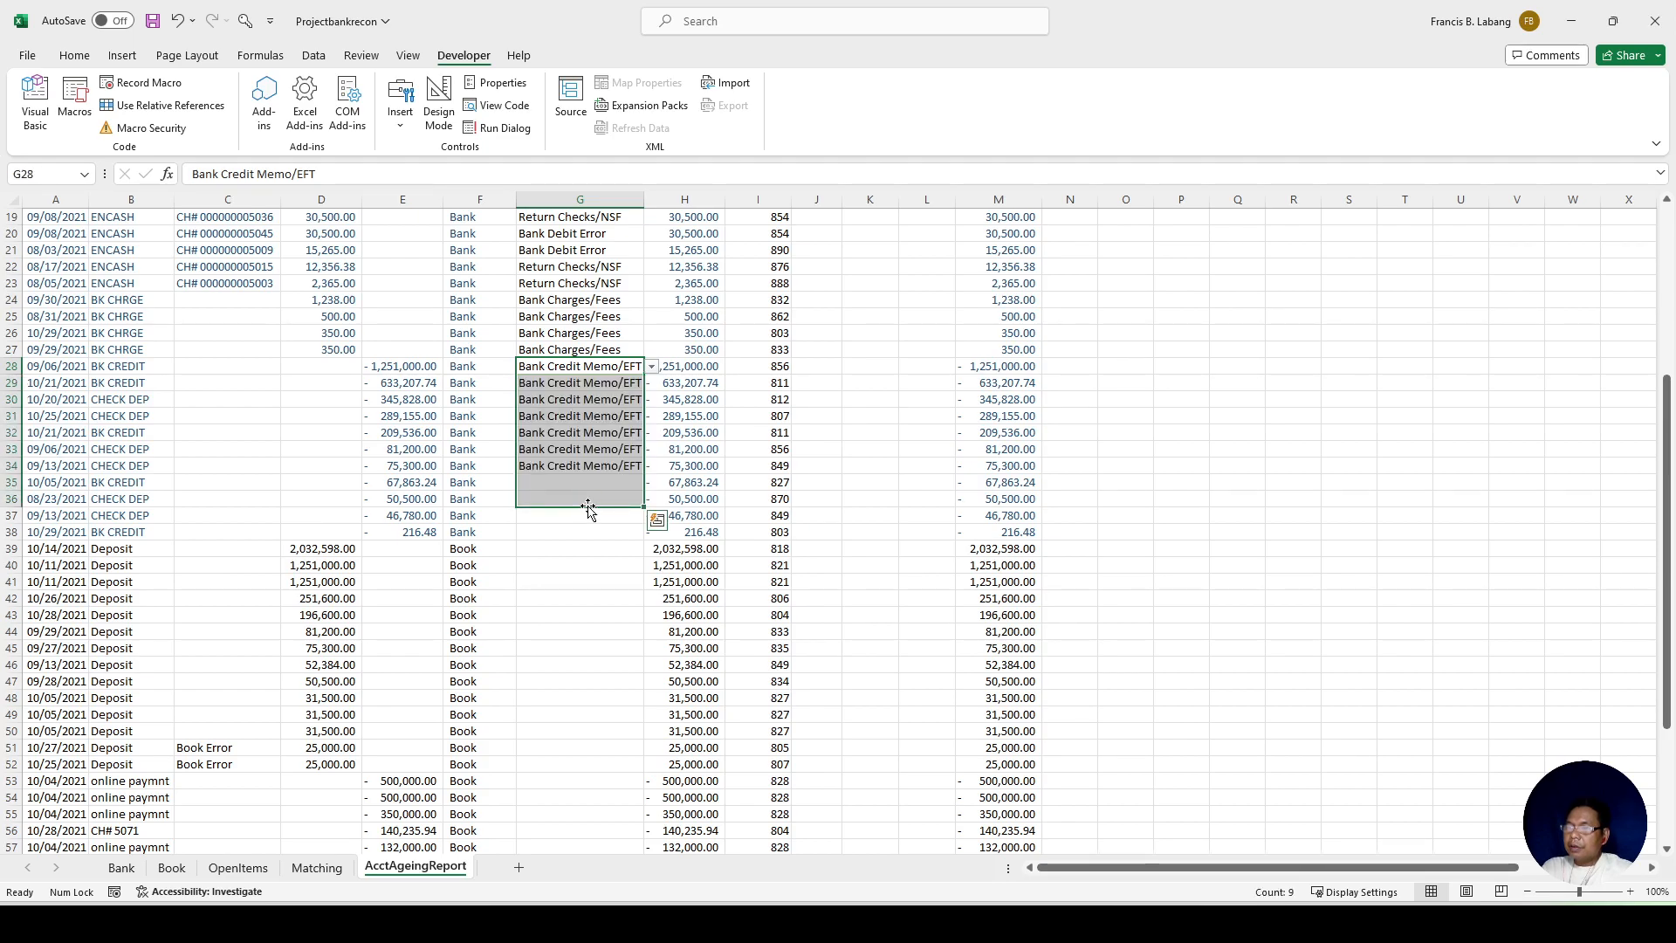
# Step: Set the category of G36 and G37 to Bank Credit Error, and of G38 to Bank Interest Income
pyautogui.click(592, 497)
pyautogui.click(653, 501)
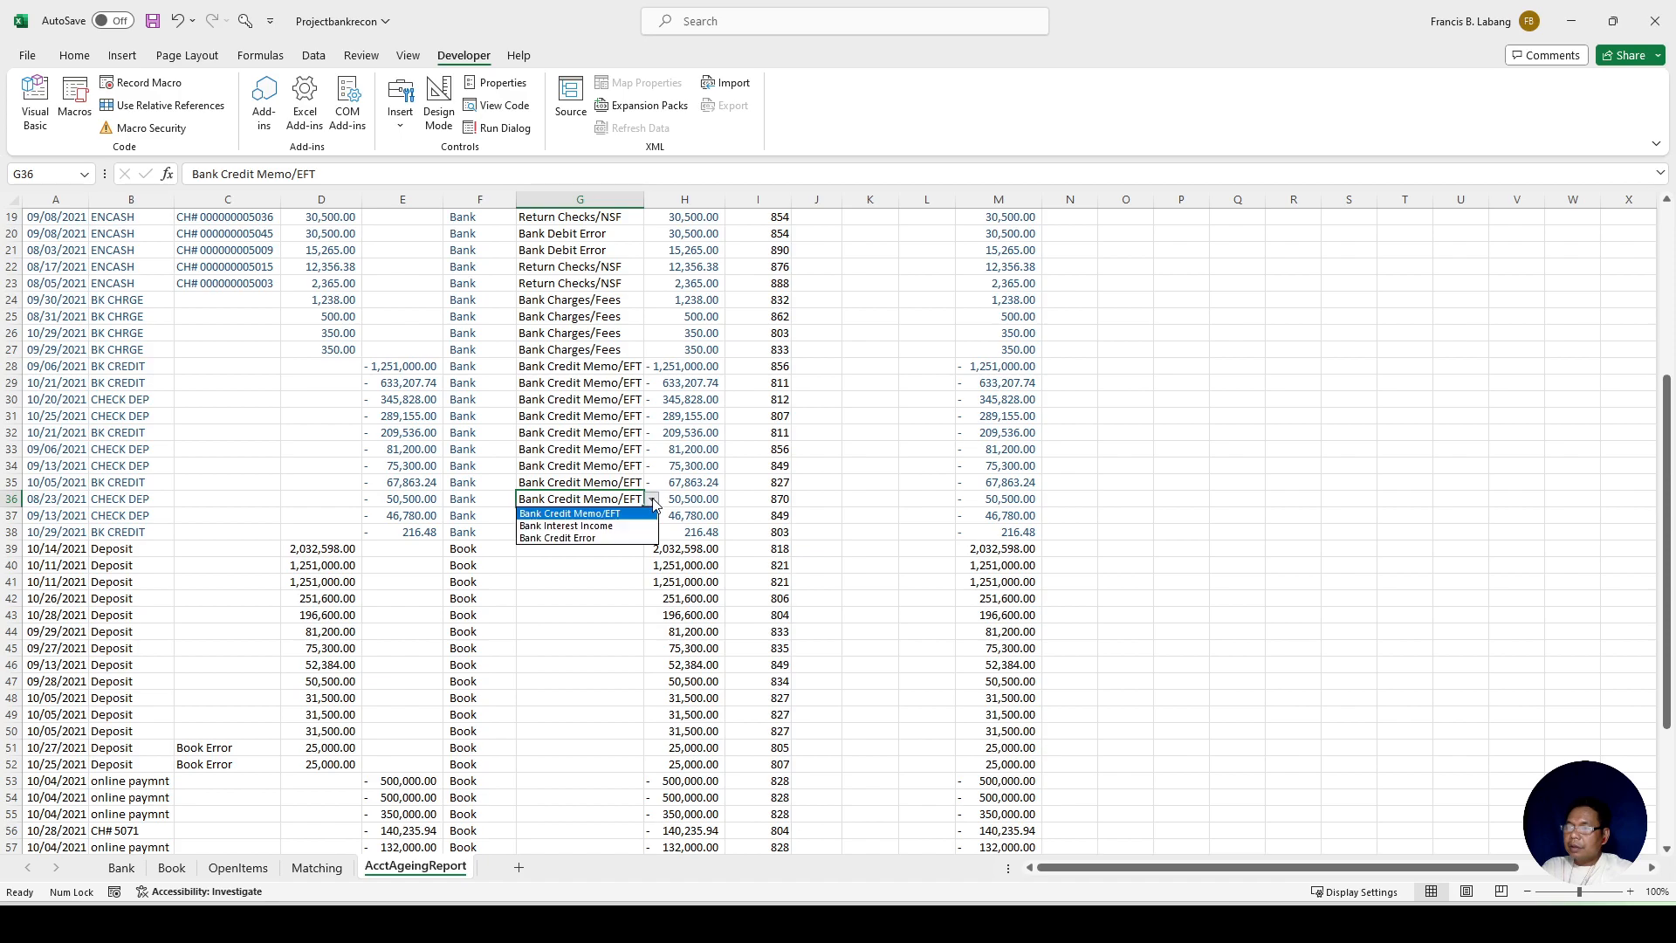
pyautogui.click(608, 538)
pyautogui.click(580, 515)
pyautogui.hotkey('ctrl', 'd')
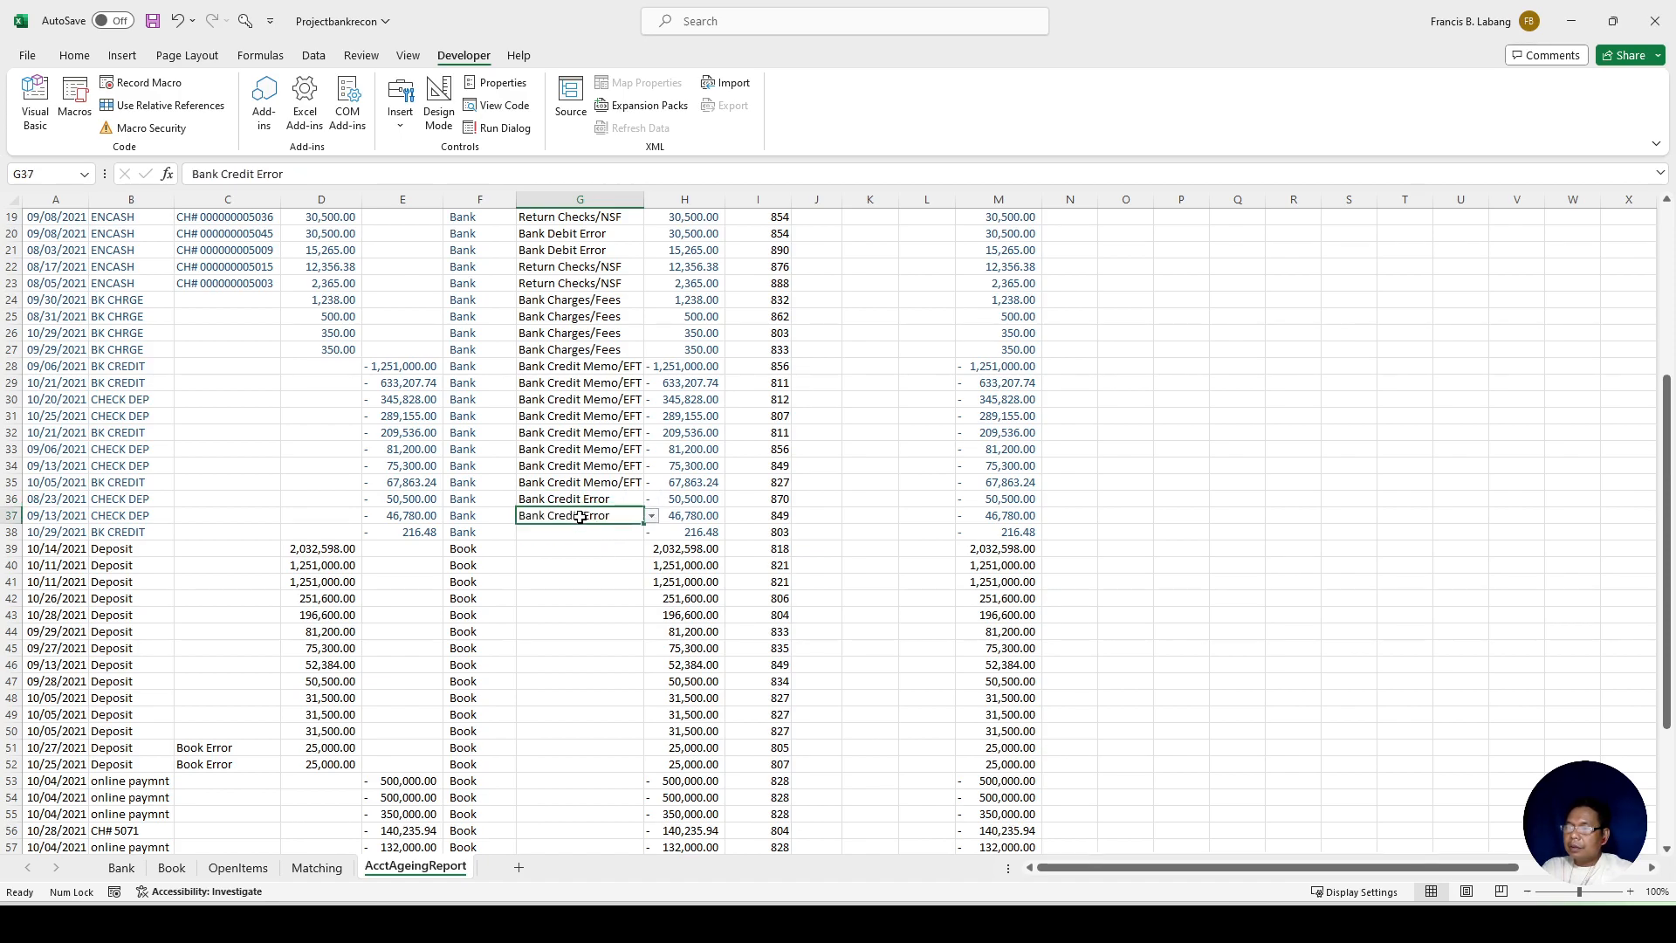
pyautogui.click(586, 537)
pyautogui.click(651, 532)
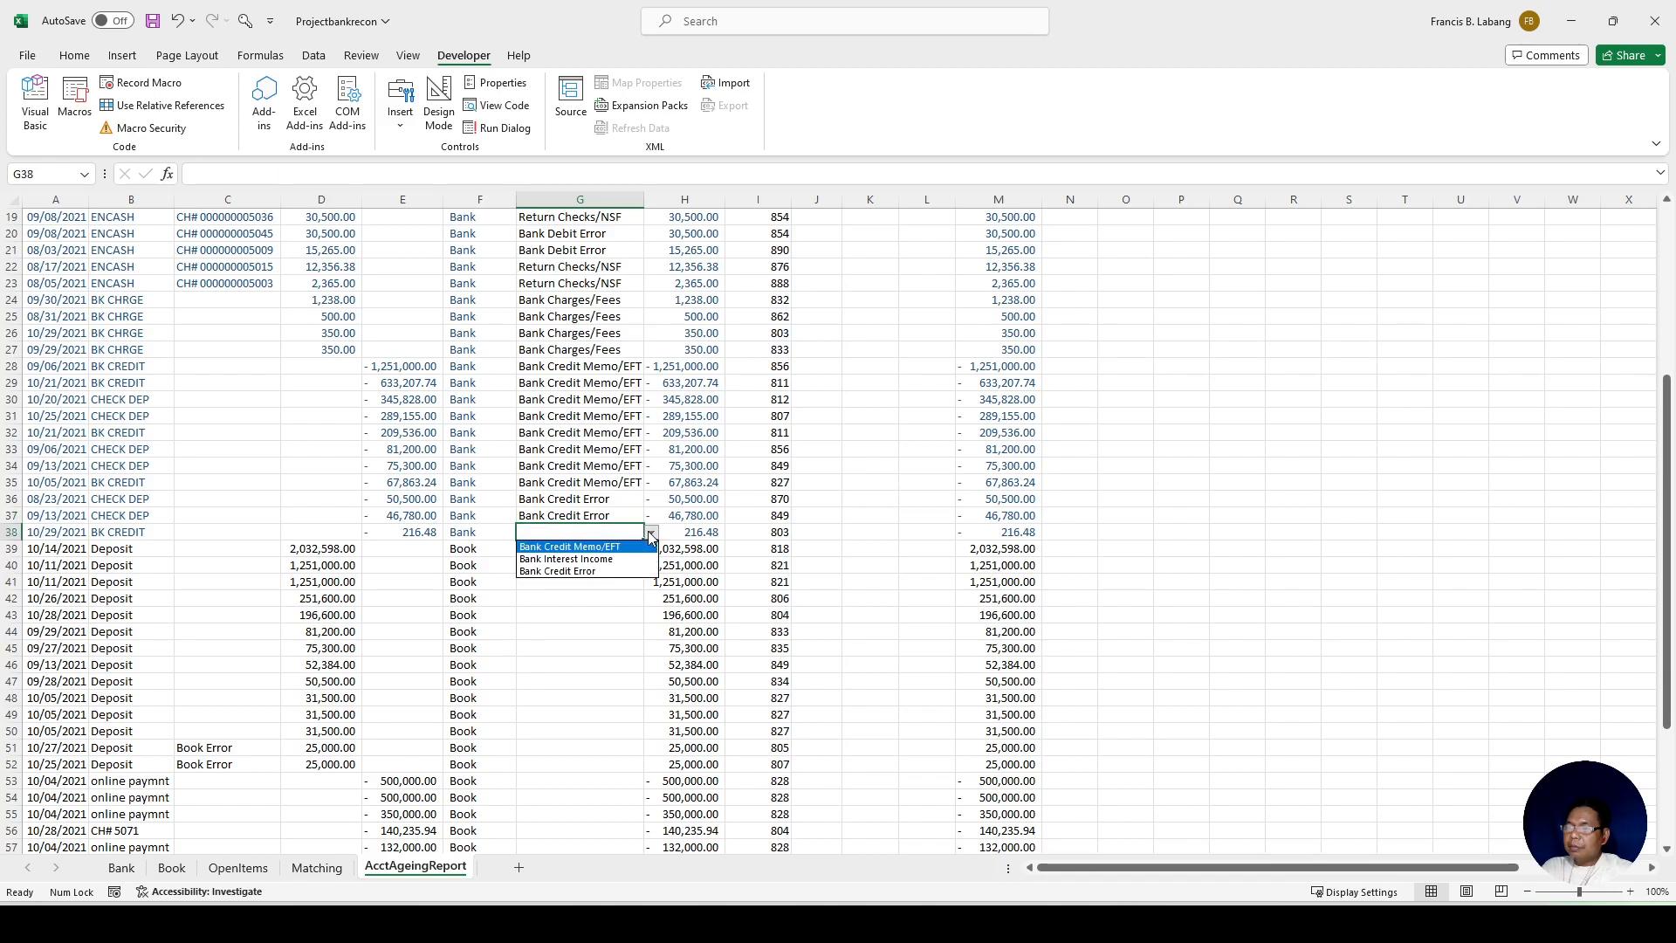
pyautogui.click(558, 568)
# Step: Categorize the two 25,000.00 book deposits described as Book Error, in G51 and G52, as Book Debit Error
pyautogui.scroll(-4, 558, 568)
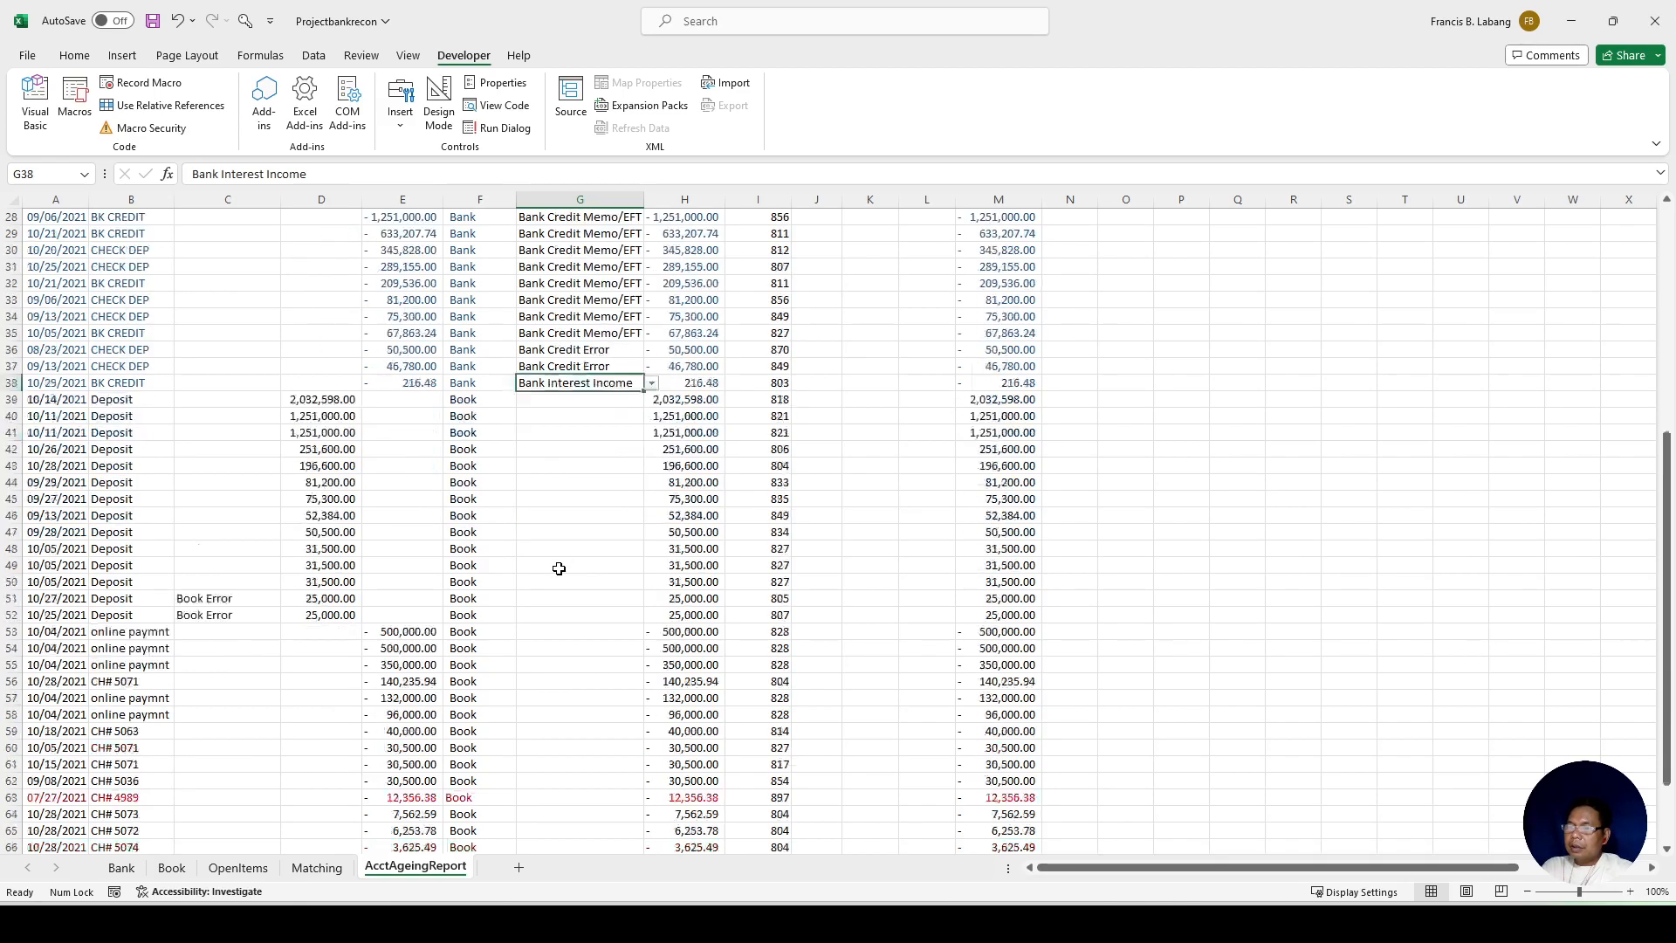
pyautogui.moveTo(188, 549); pyautogui.dragTo(193, 567)
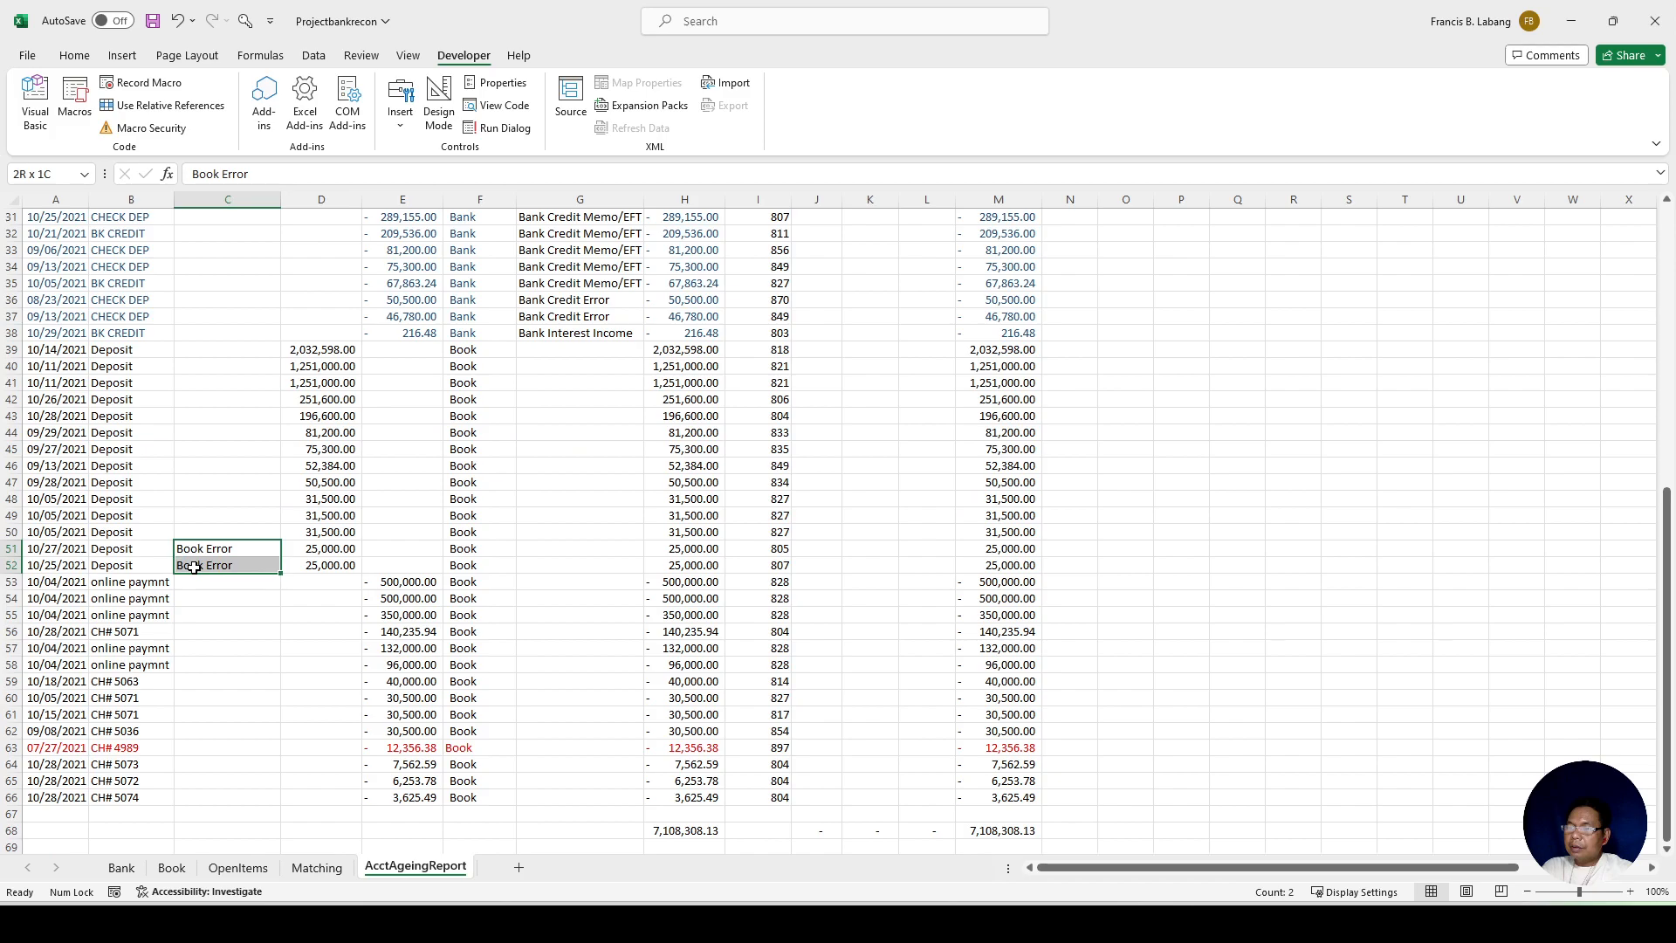
pyautogui.click(551, 551)
pyautogui.click(651, 549)
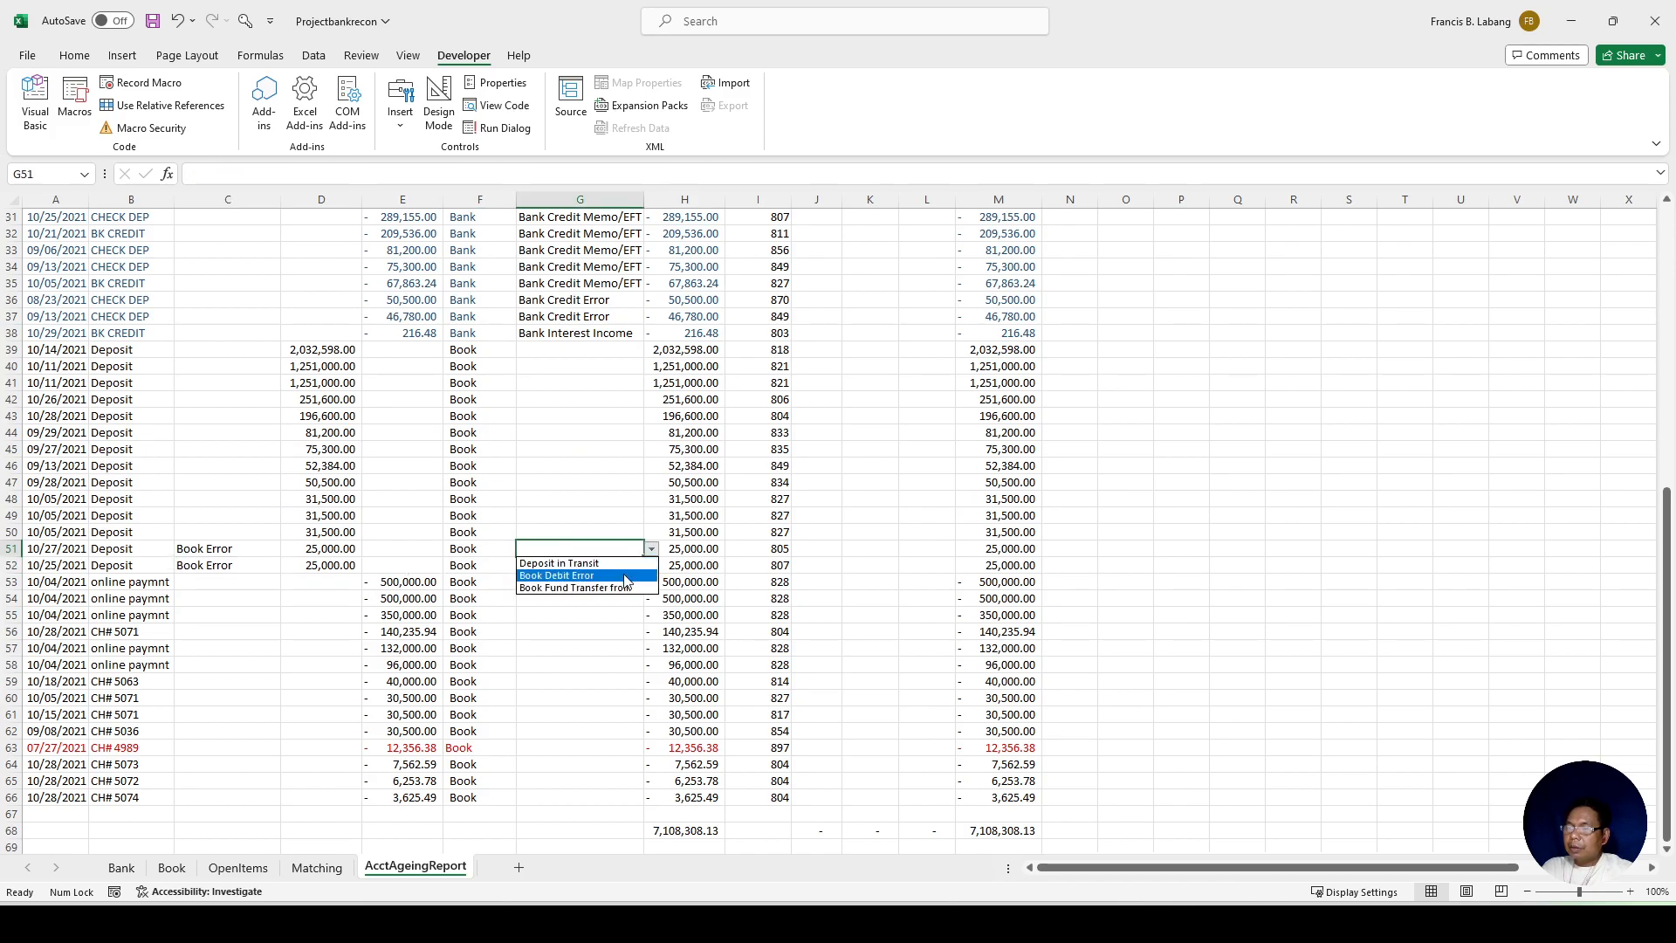
pyautogui.click(625, 578)
pyautogui.click(614, 565)
pyautogui.click(651, 565)
pyautogui.click(622, 593)
# Step: Categorize the book deposits in G39 to G50 as Deposit in Transit
pyautogui.click(585, 350)
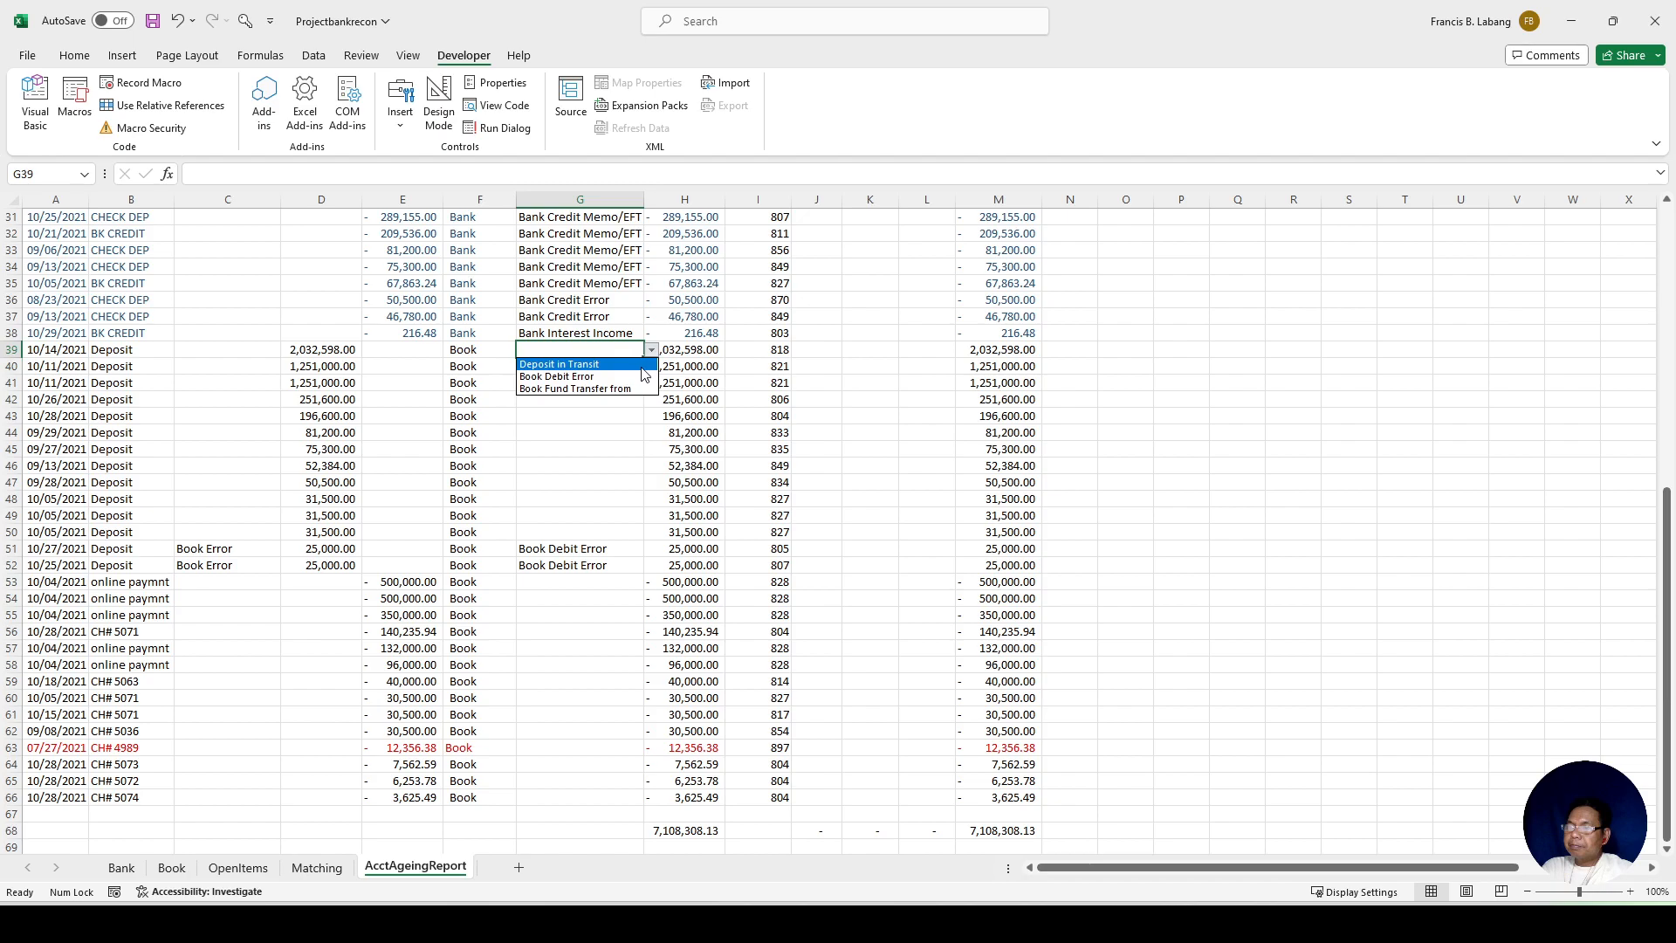
pyautogui.click(640, 365)
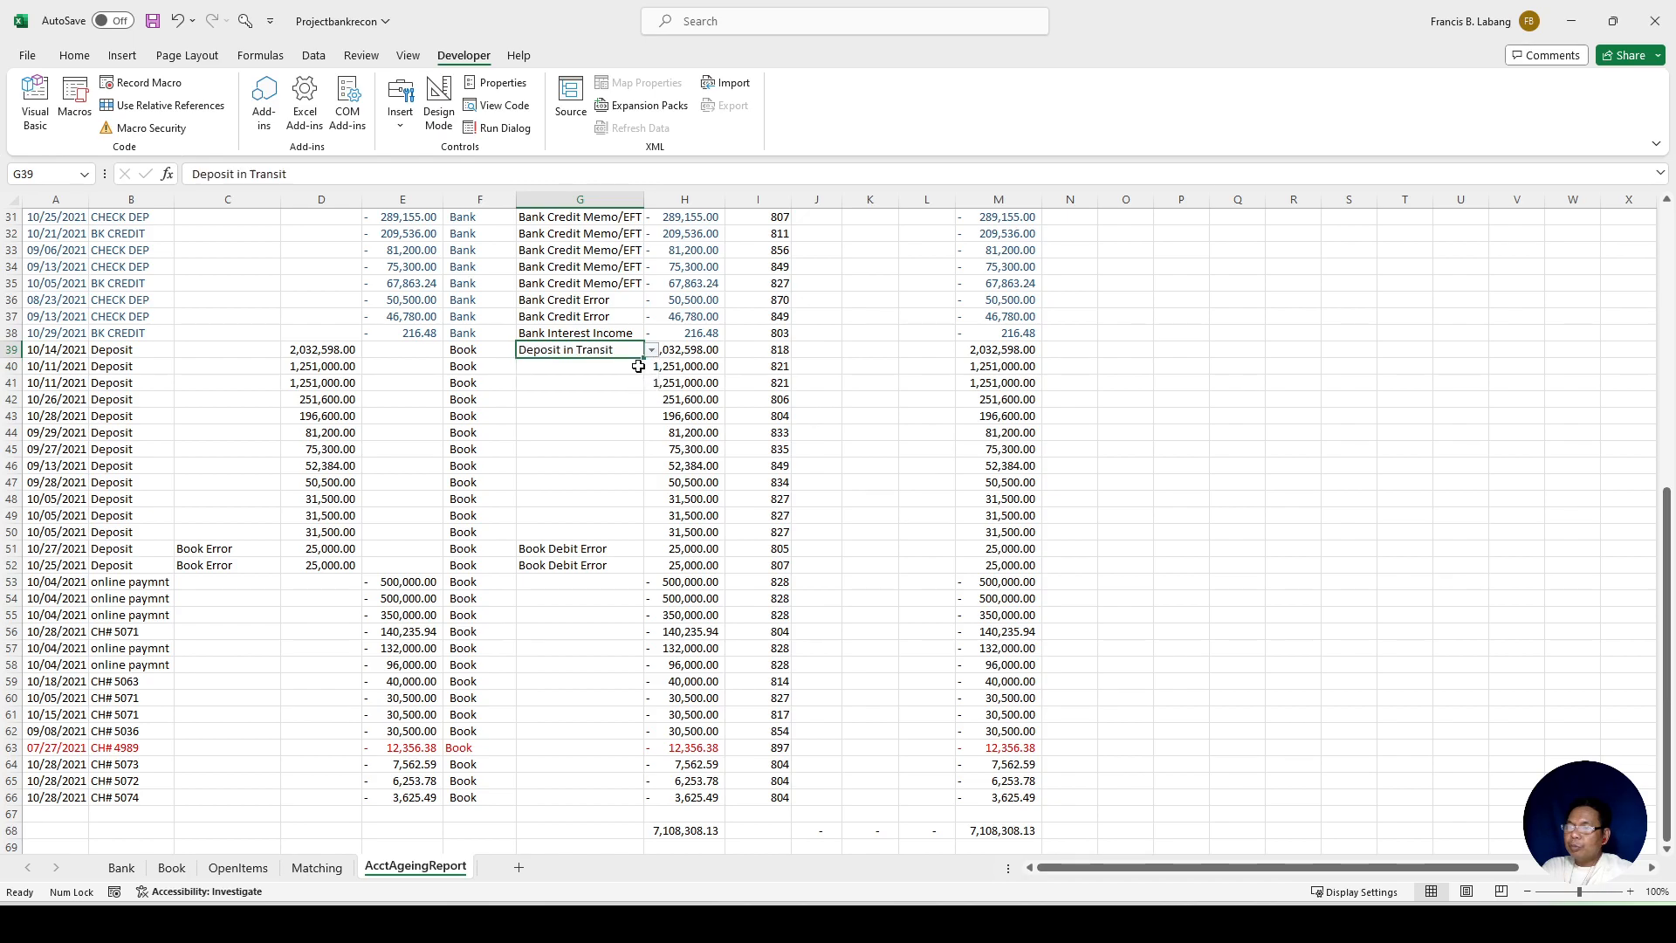
pyautogui.keyDown('shift'); pyautogui.click(597, 530); pyautogui.keyUp('shift')
pyautogui.hotkey('ctrl', 'd')
# Step: Change the category of the 50,500.00 book deposit in G47 to Book Fund Transfer from
pyautogui.click(598, 482)
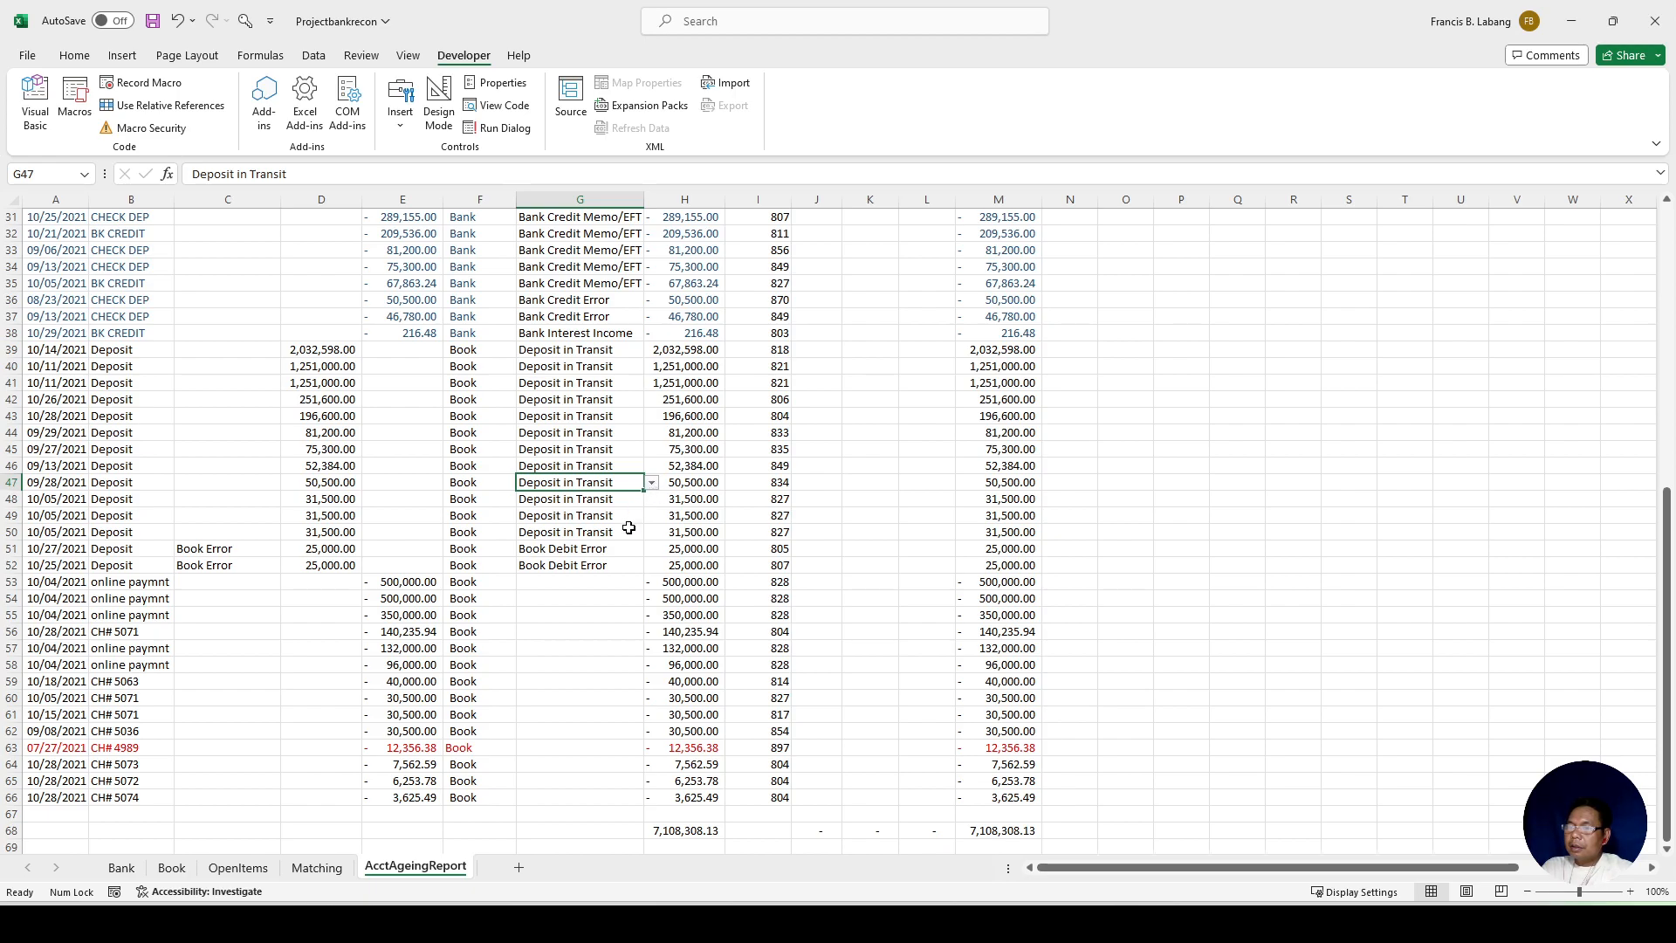
pyautogui.click(651, 483)
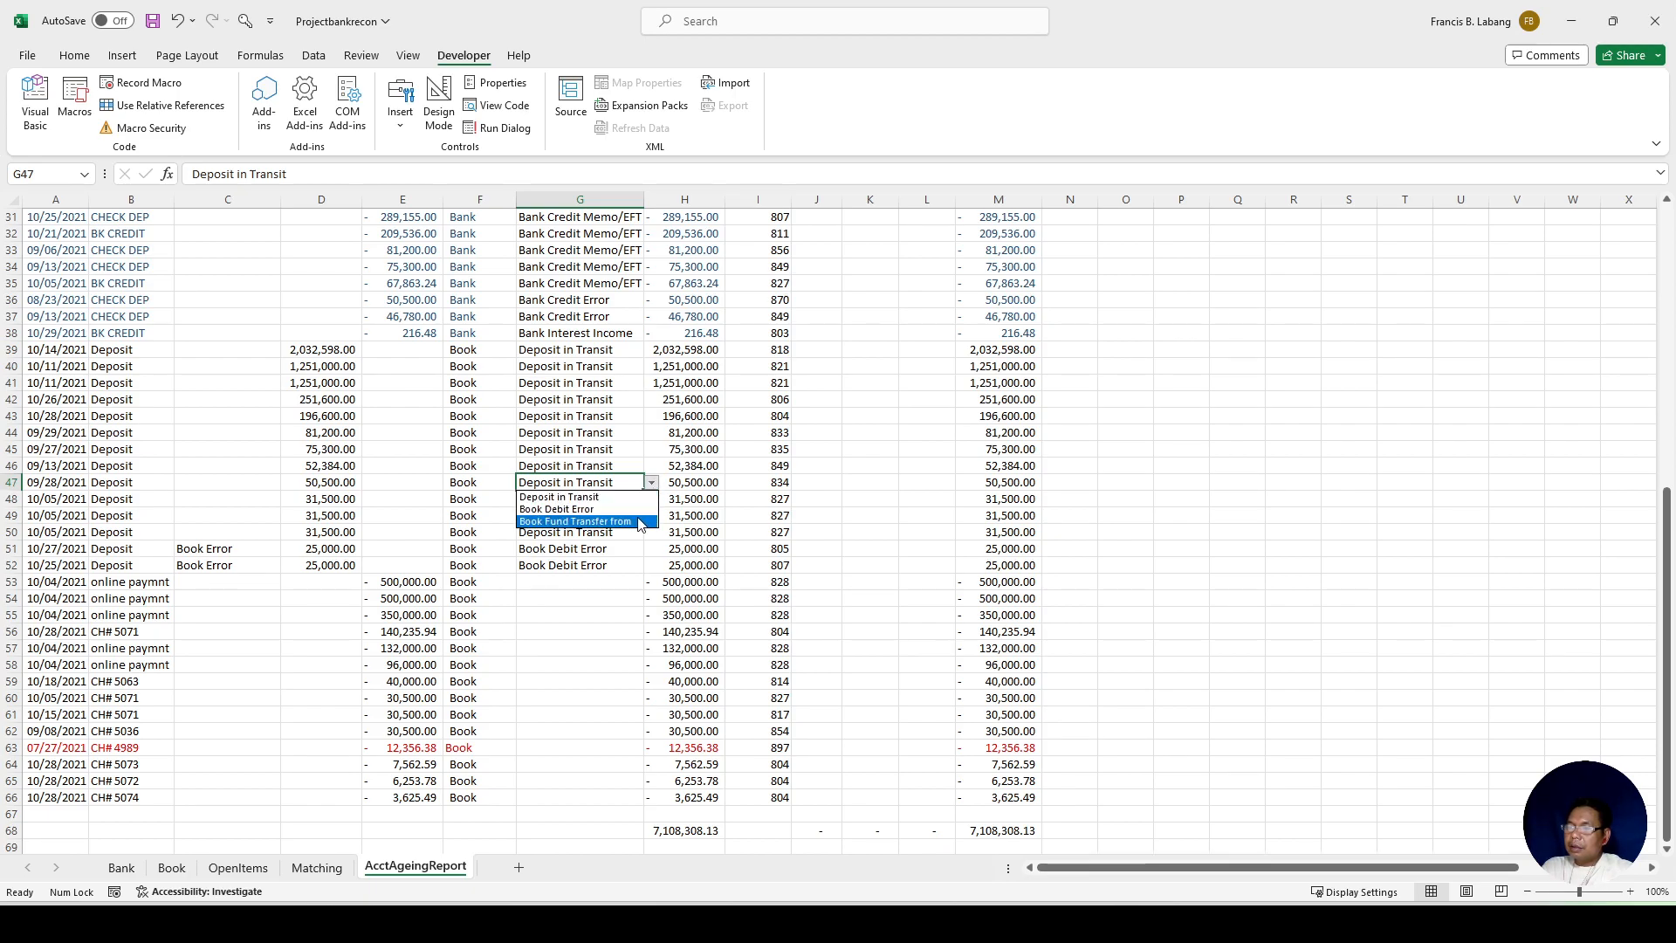
pyautogui.click(638, 521)
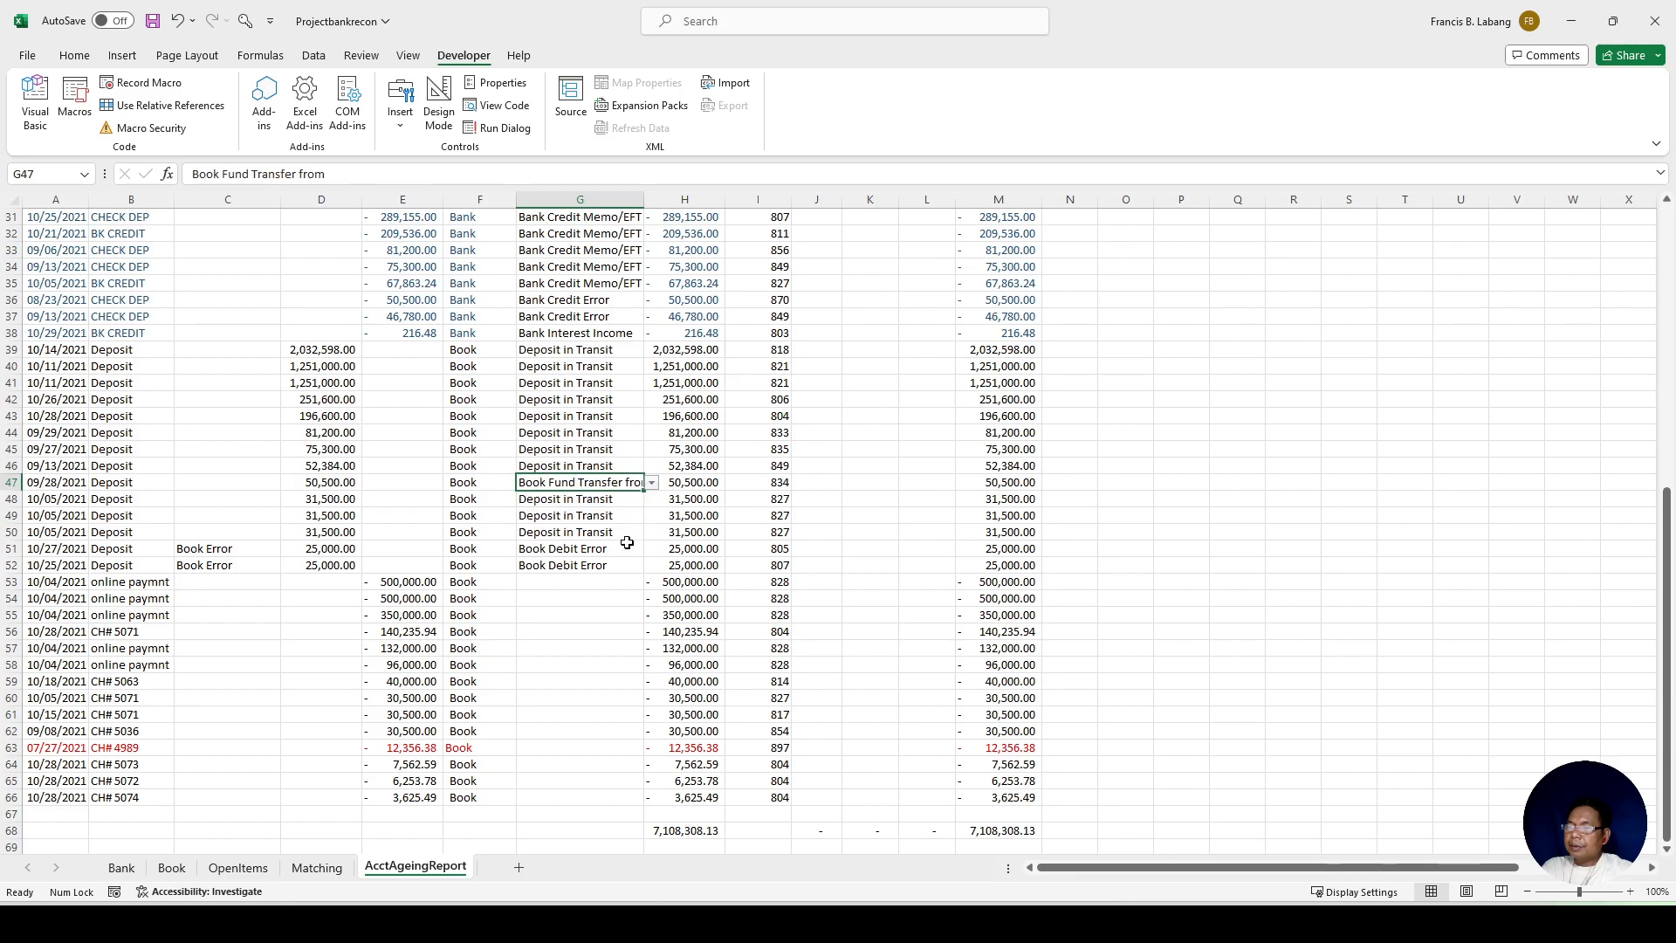
# Step: Categorize the book payments and checks in G53 to G62 as Outstanding Checks
pyautogui.scroll(-6, 601, 474)
pyautogui.scroll(2, 572, 305)
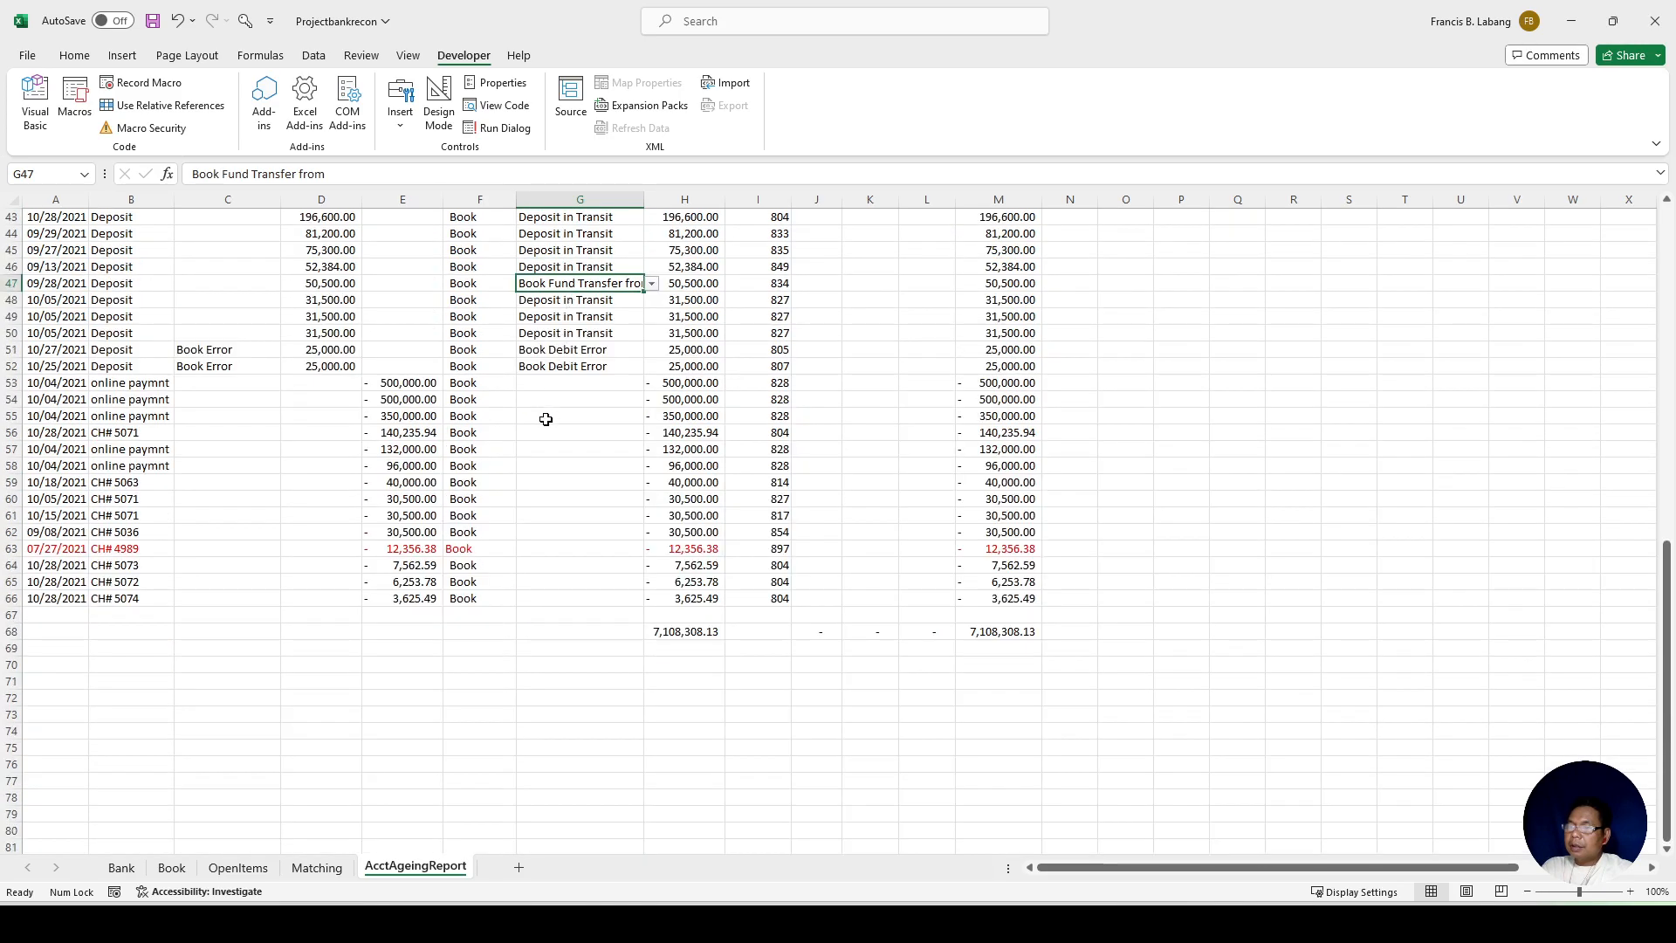
pyautogui.click(555, 386)
pyautogui.click(652, 385)
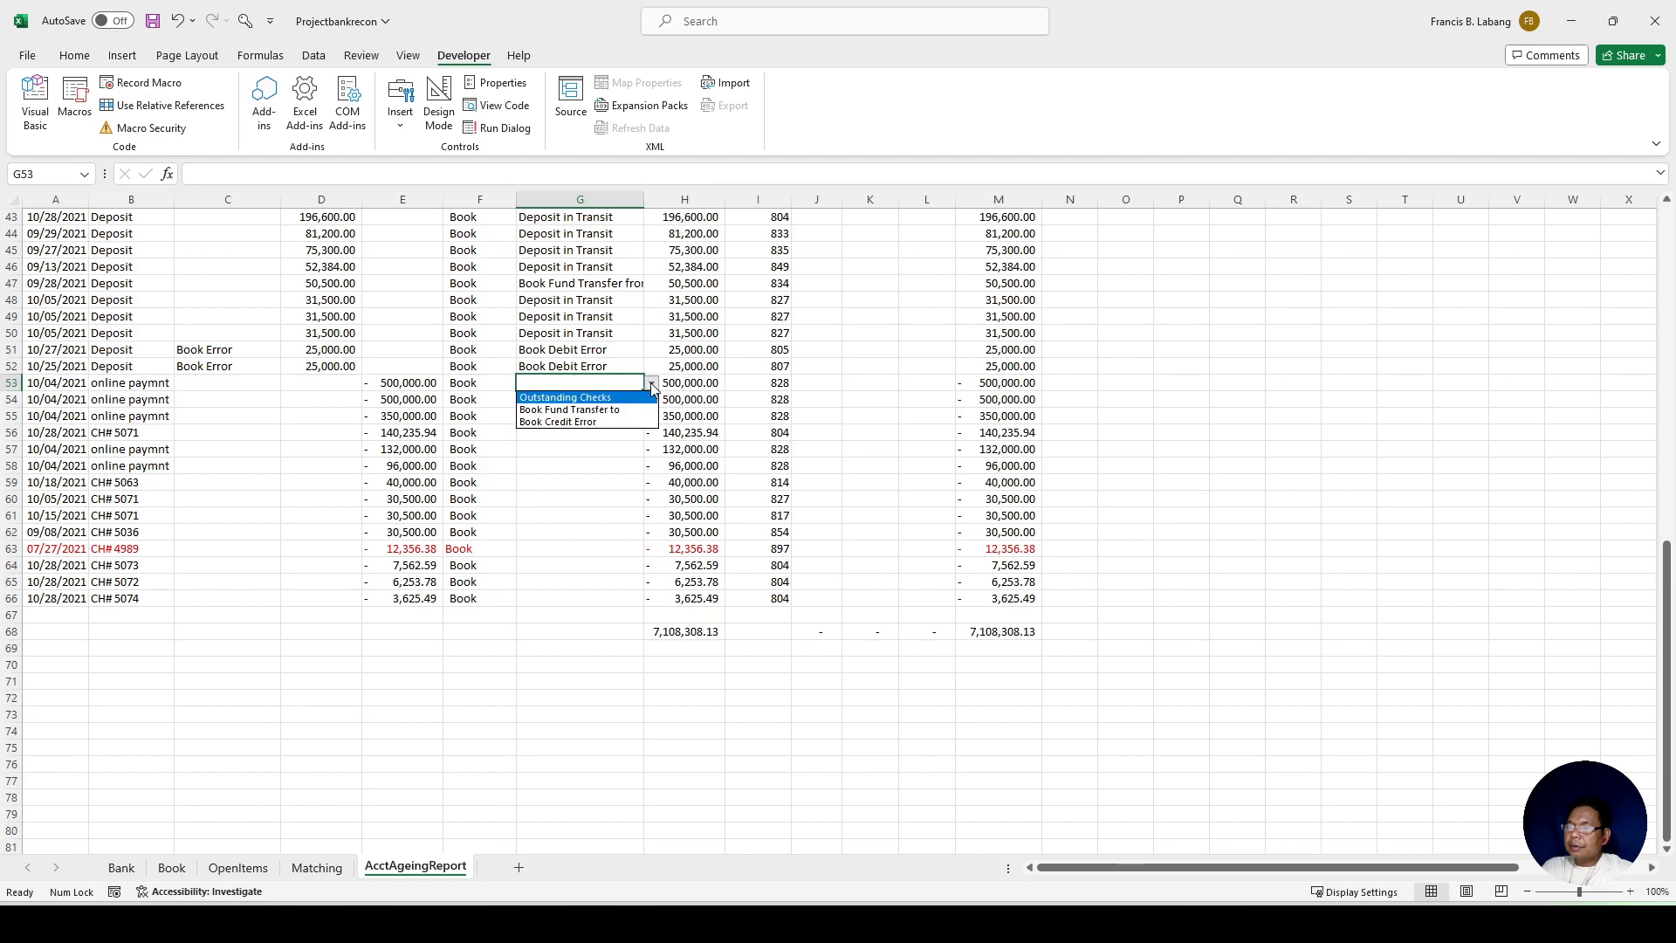
pyautogui.click(637, 399)
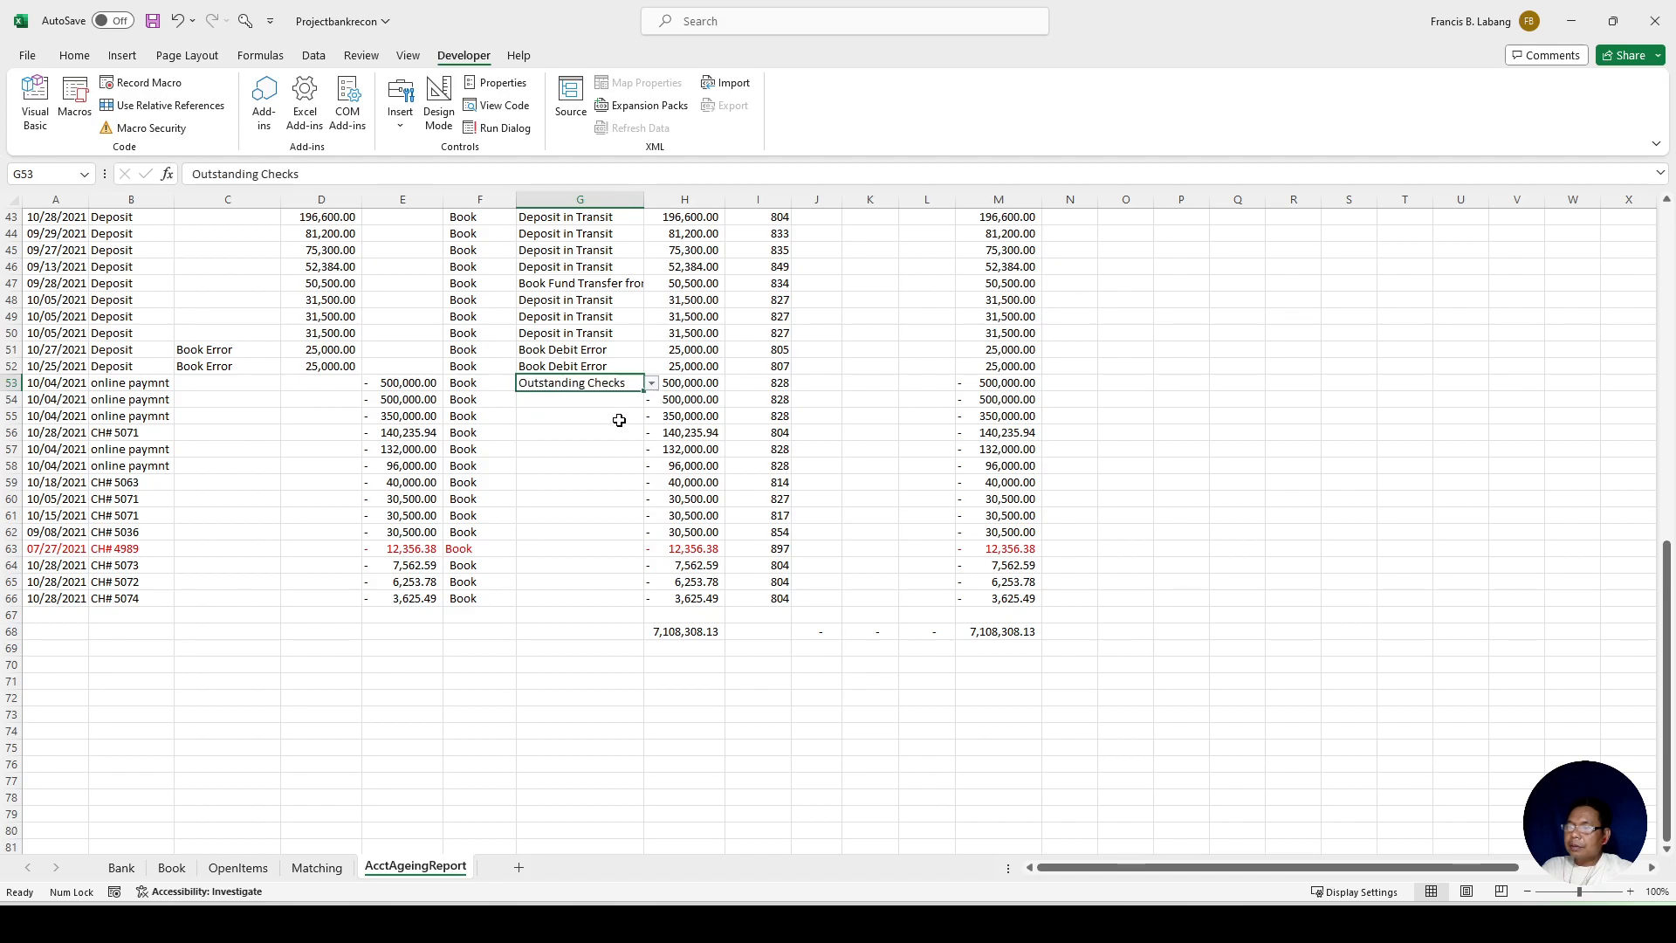
pyautogui.keyDown('shift'); pyautogui.click(595, 534); pyautogui.keyUp('shift')
pyautogui.hotkey('ctrl', 'd')
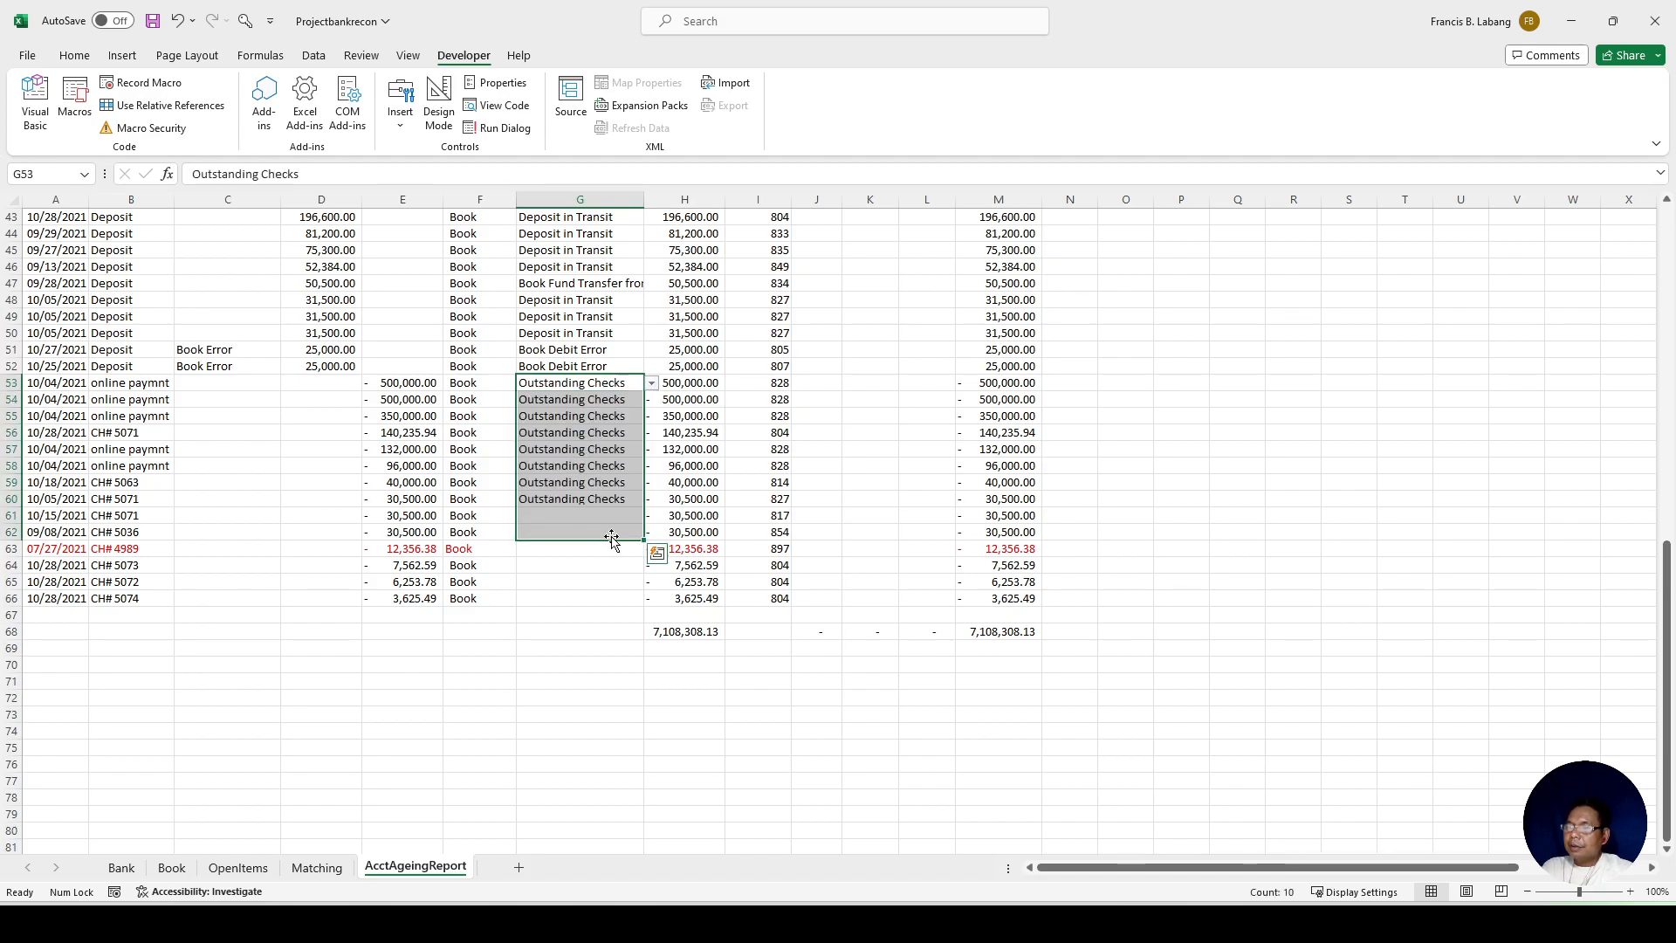
pyautogui.click(579, 485)
pyautogui.click(652, 482)
pyautogui.click(590, 552)
# Step: Set the category of G63 to Book Credit Error and of G64 to Book Fund Transfer to
pyautogui.click(592, 548)
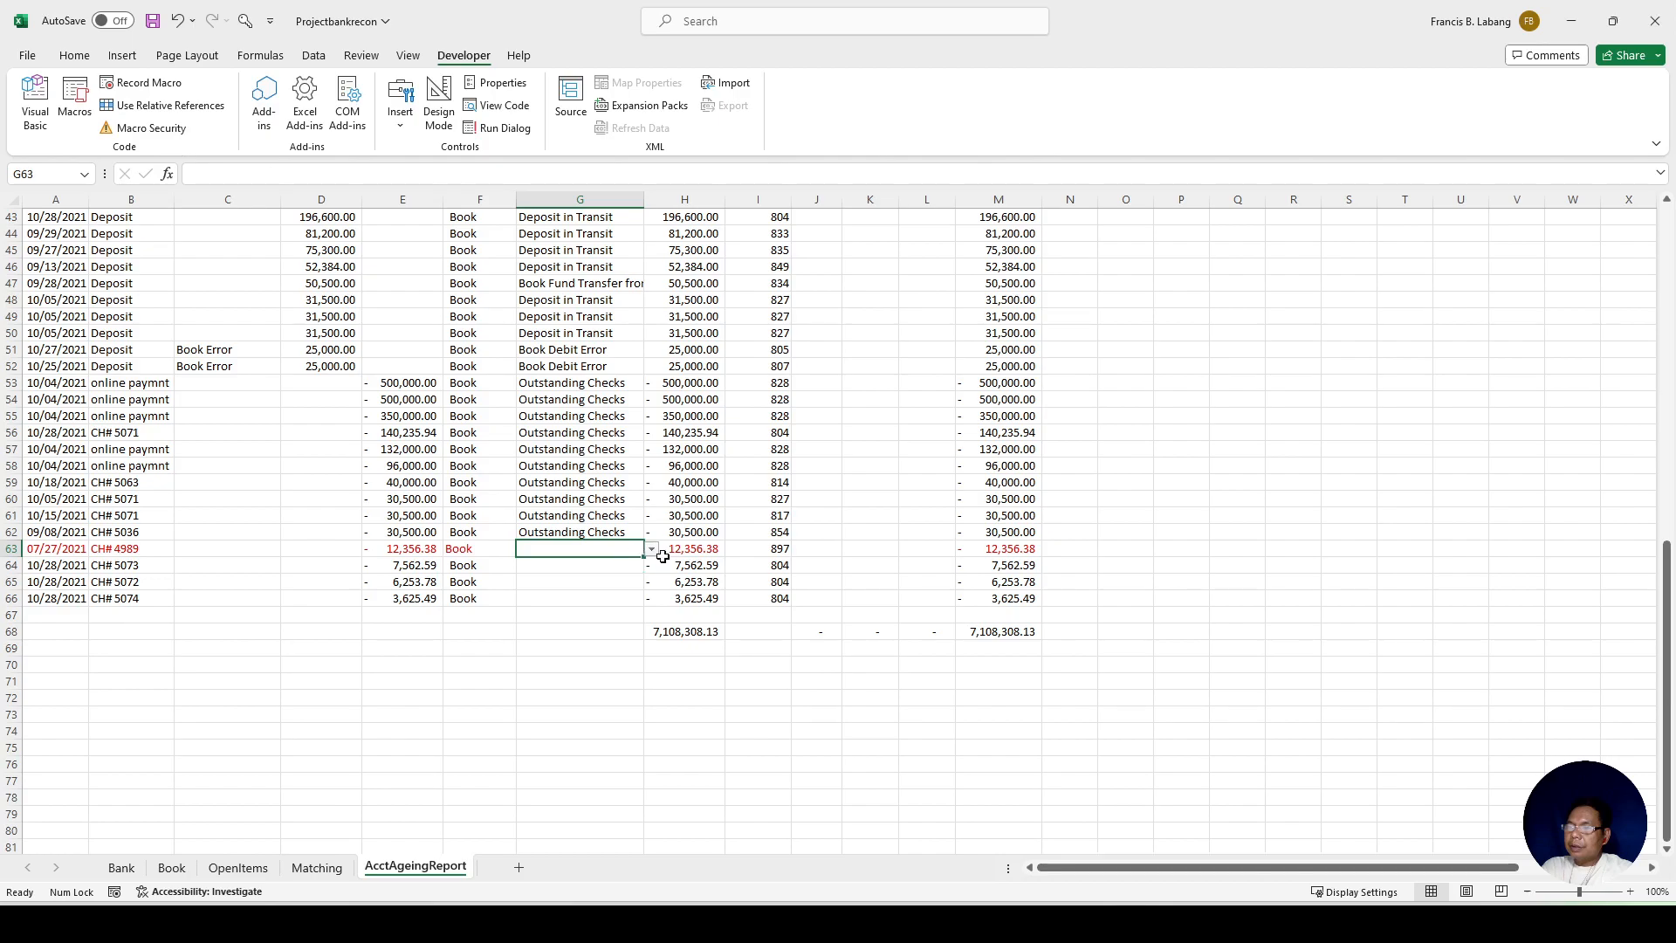
pyautogui.click(652, 549)
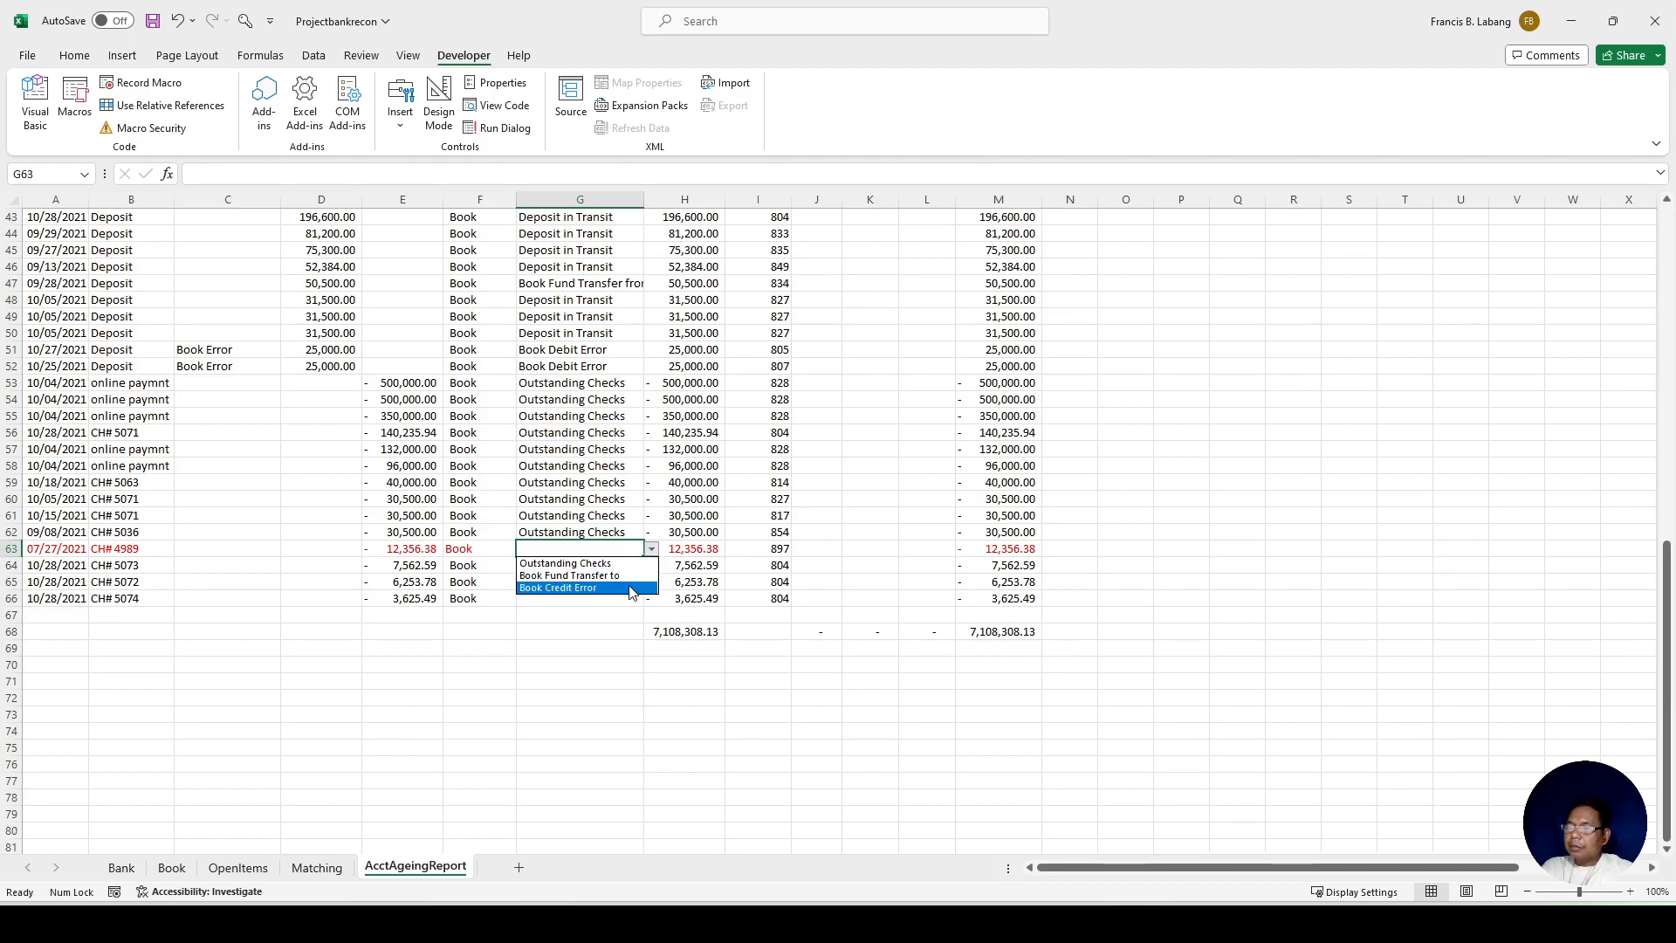
pyautogui.click(632, 588)
pyautogui.click(587, 568)
pyautogui.click(649, 567)
pyautogui.click(569, 591)
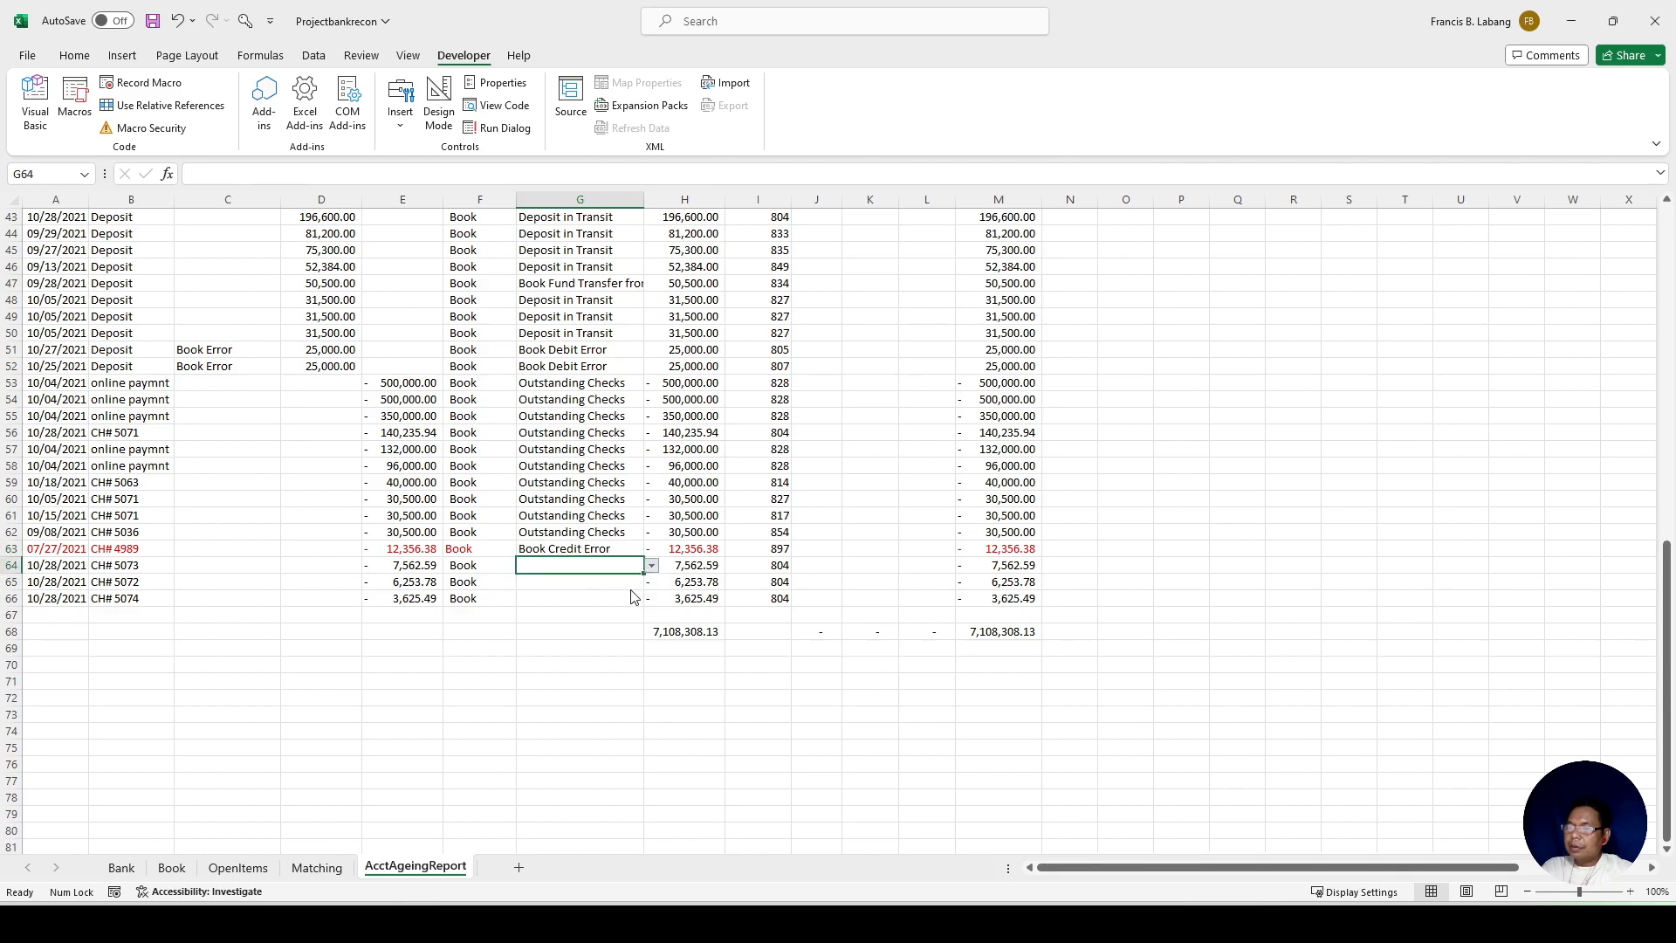
# Step: Set the category of G65 to Book Credit Error and of G66 to Book Fund Transfer to
pyautogui.click(583, 582)
pyautogui.click(653, 582)
pyautogui.click(597, 622)
pyautogui.click(590, 601)
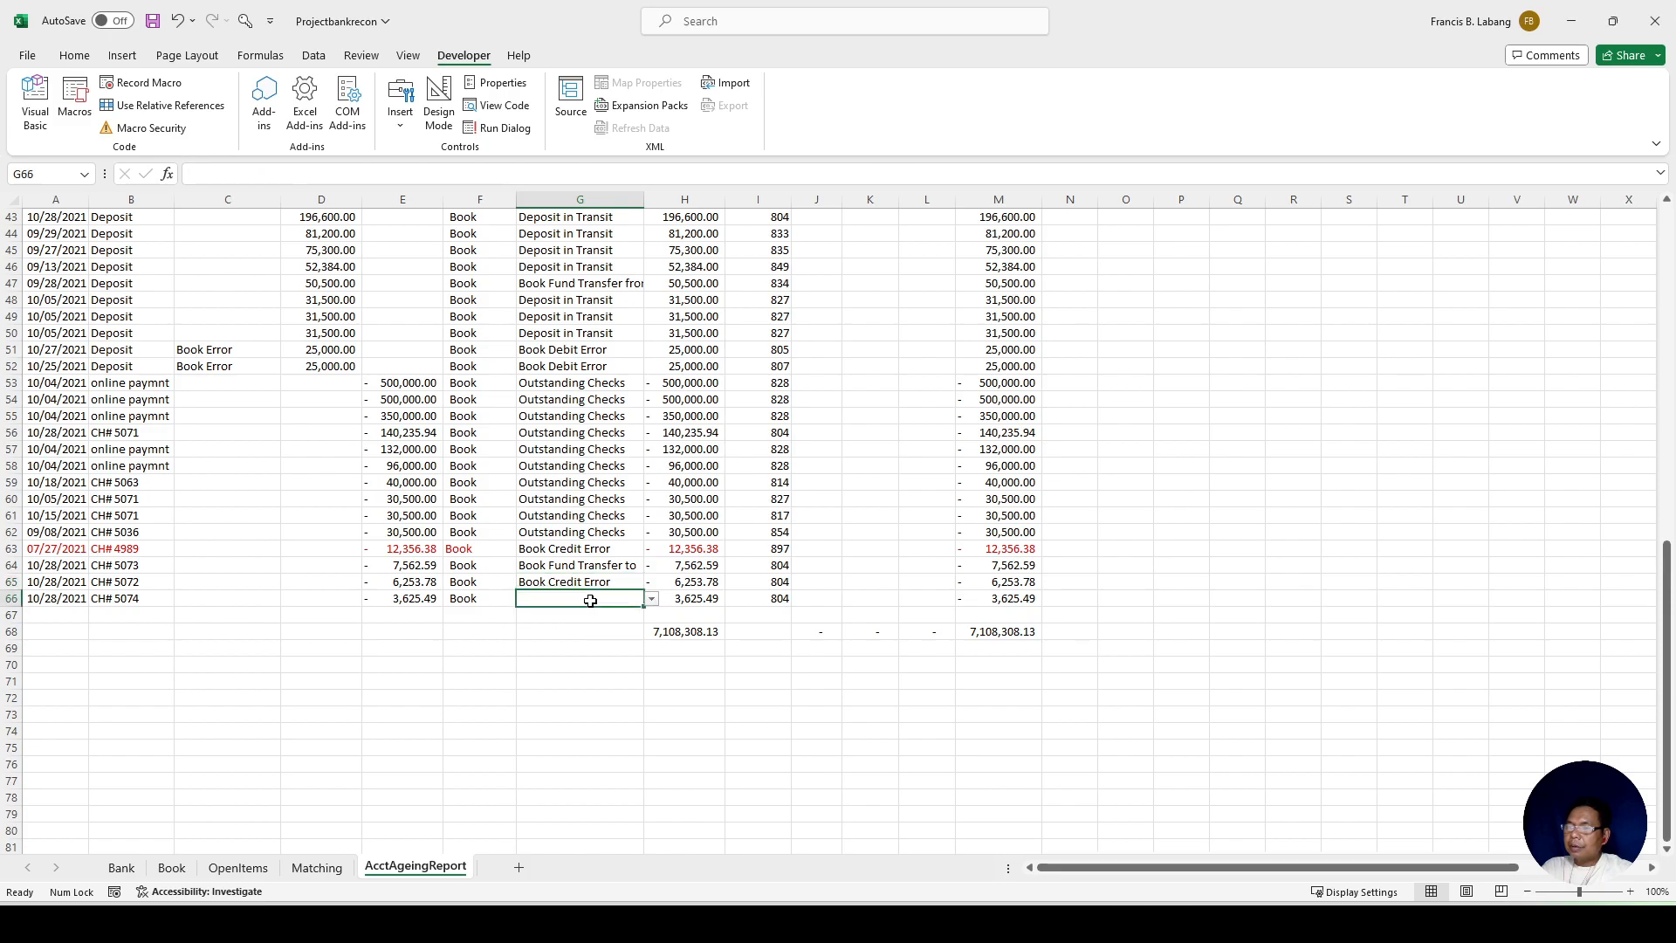
pyautogui.click(651, 600)
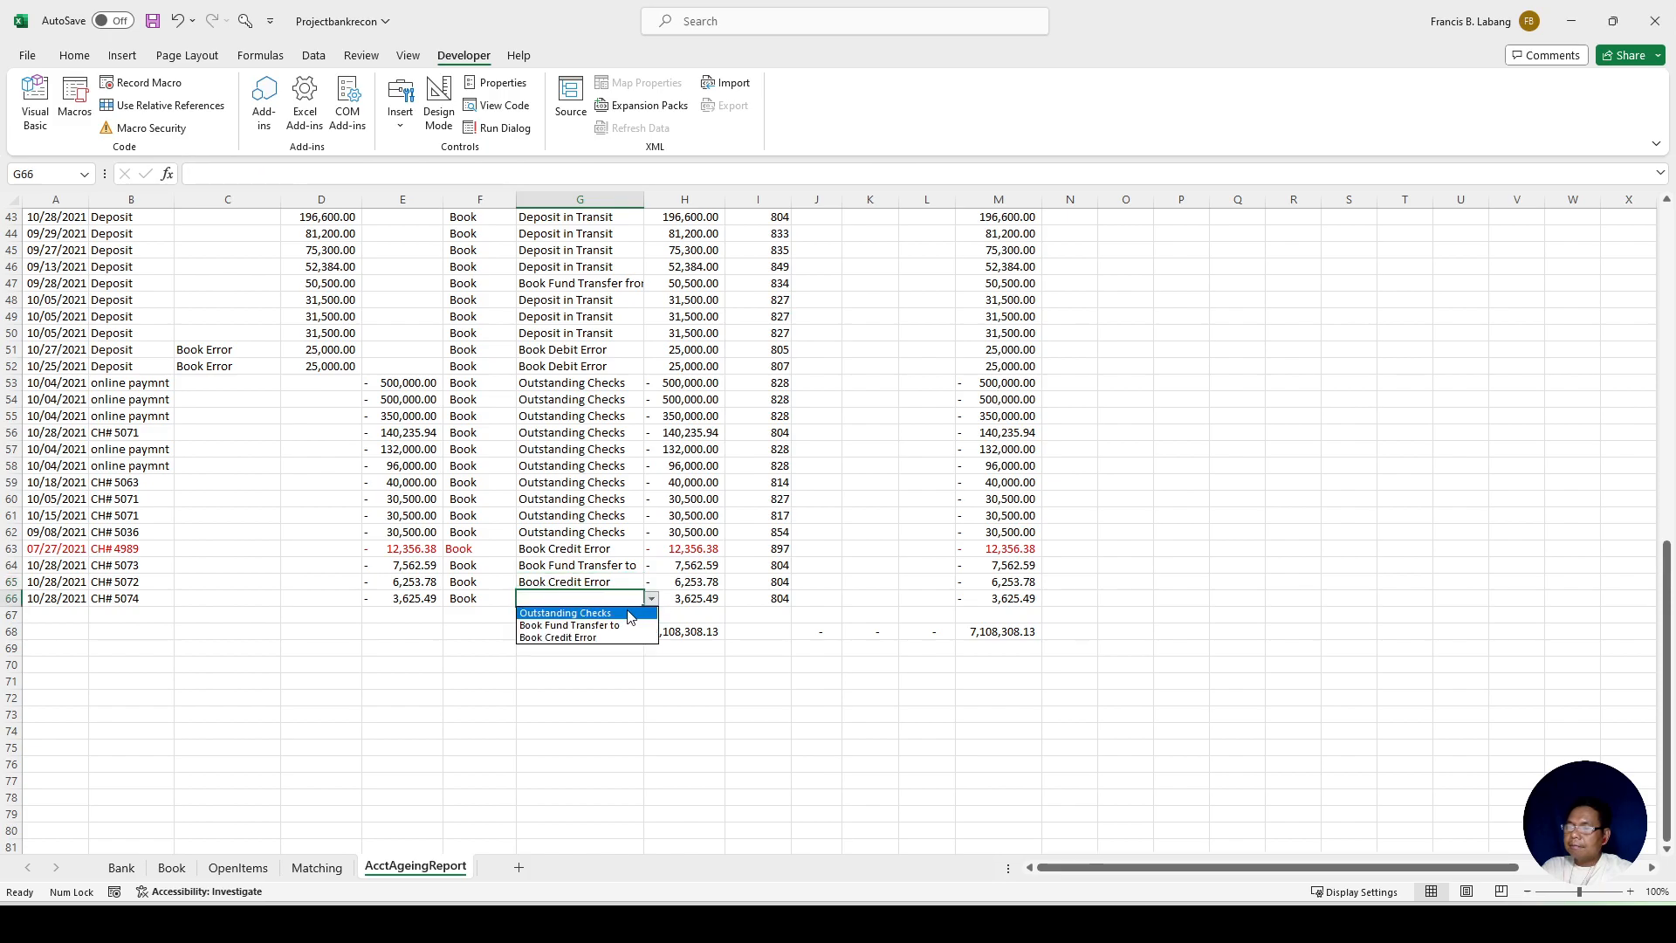
pyautogui.click(611, 624)
pyautogui.click(784, 620)
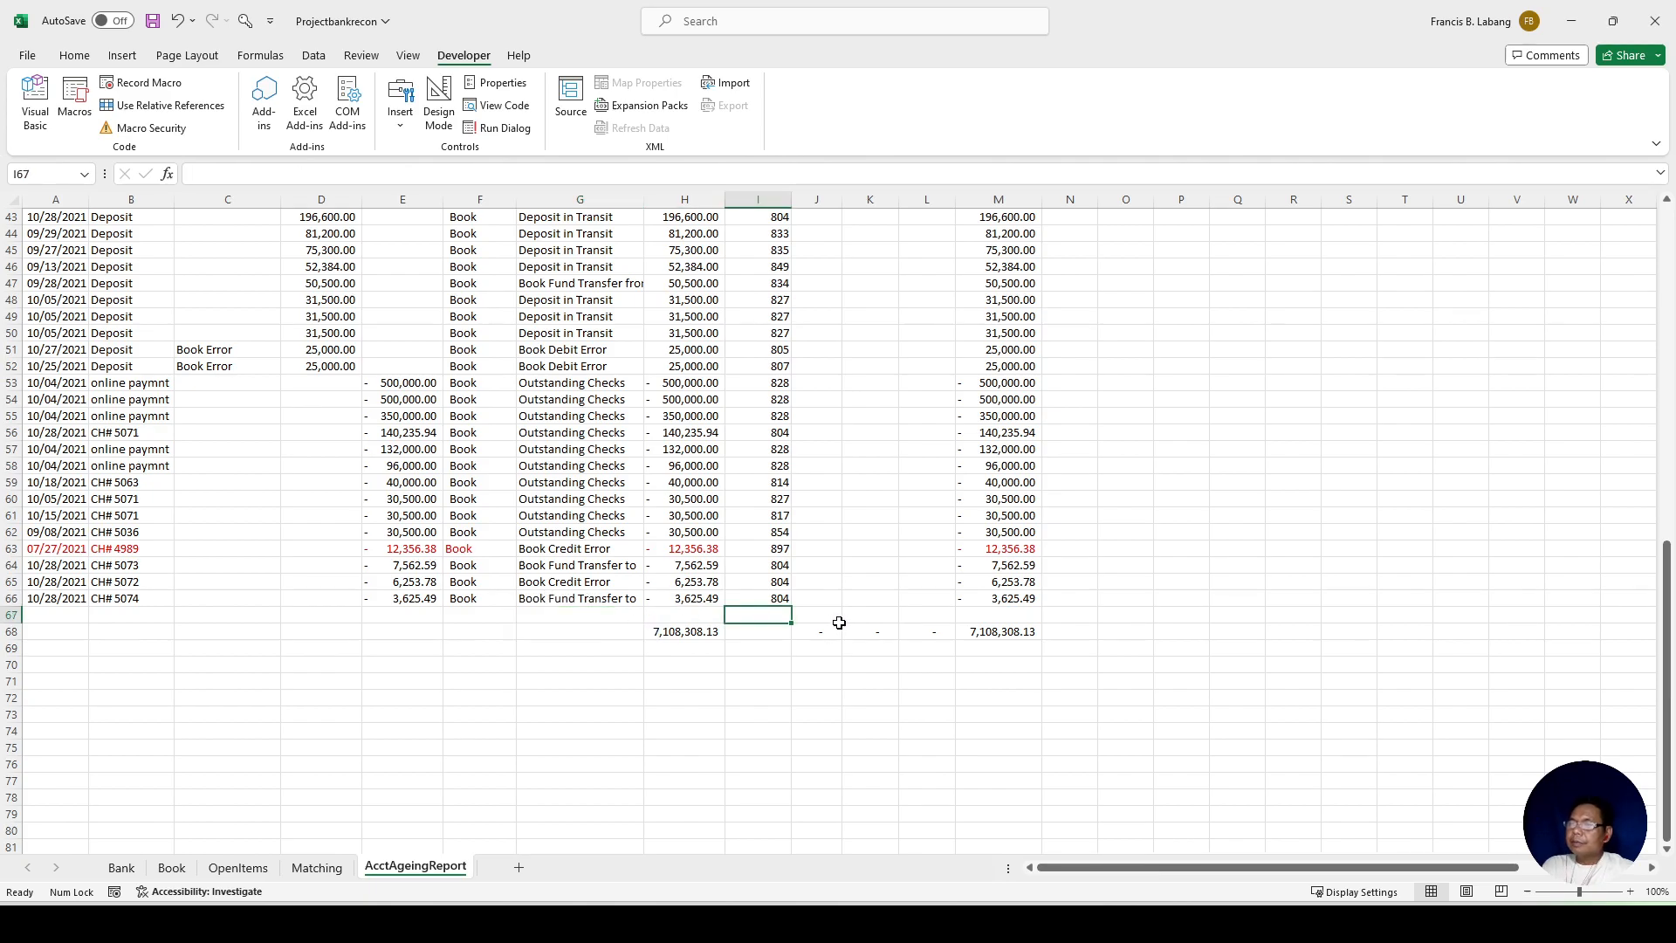
# Step: Run Recon Statement (7) from Recon Tools to create the bank reconciliation report, and close the tools
pyautogui.scroll(14, 840, 623)
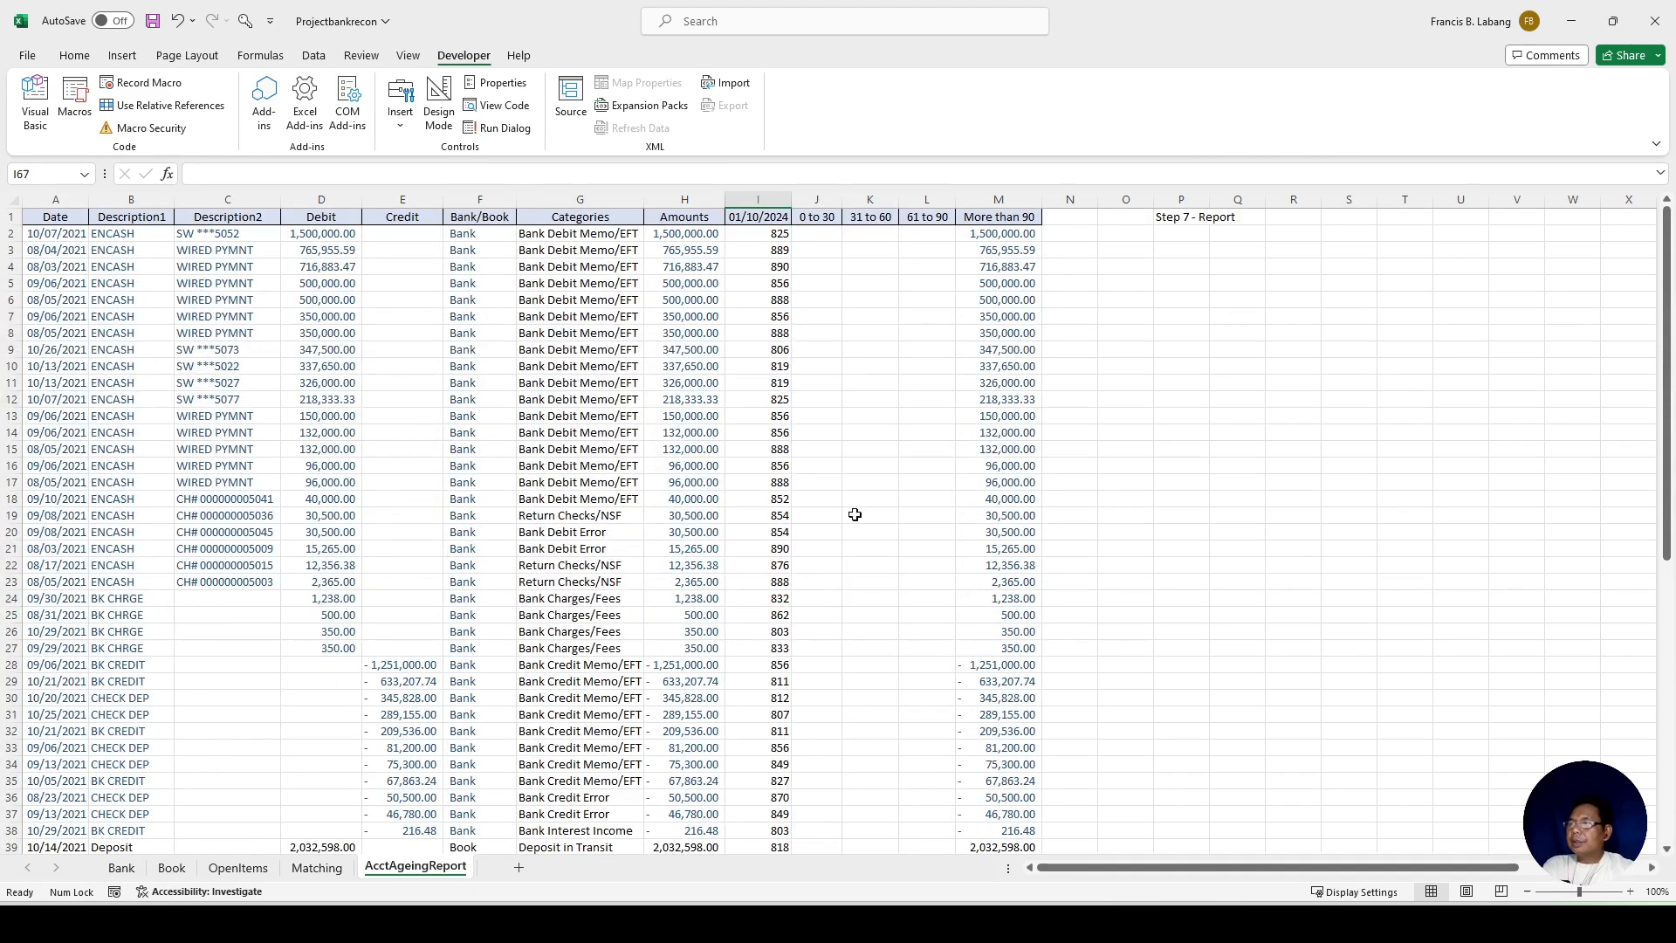
pyautogui.click(1181, 215)
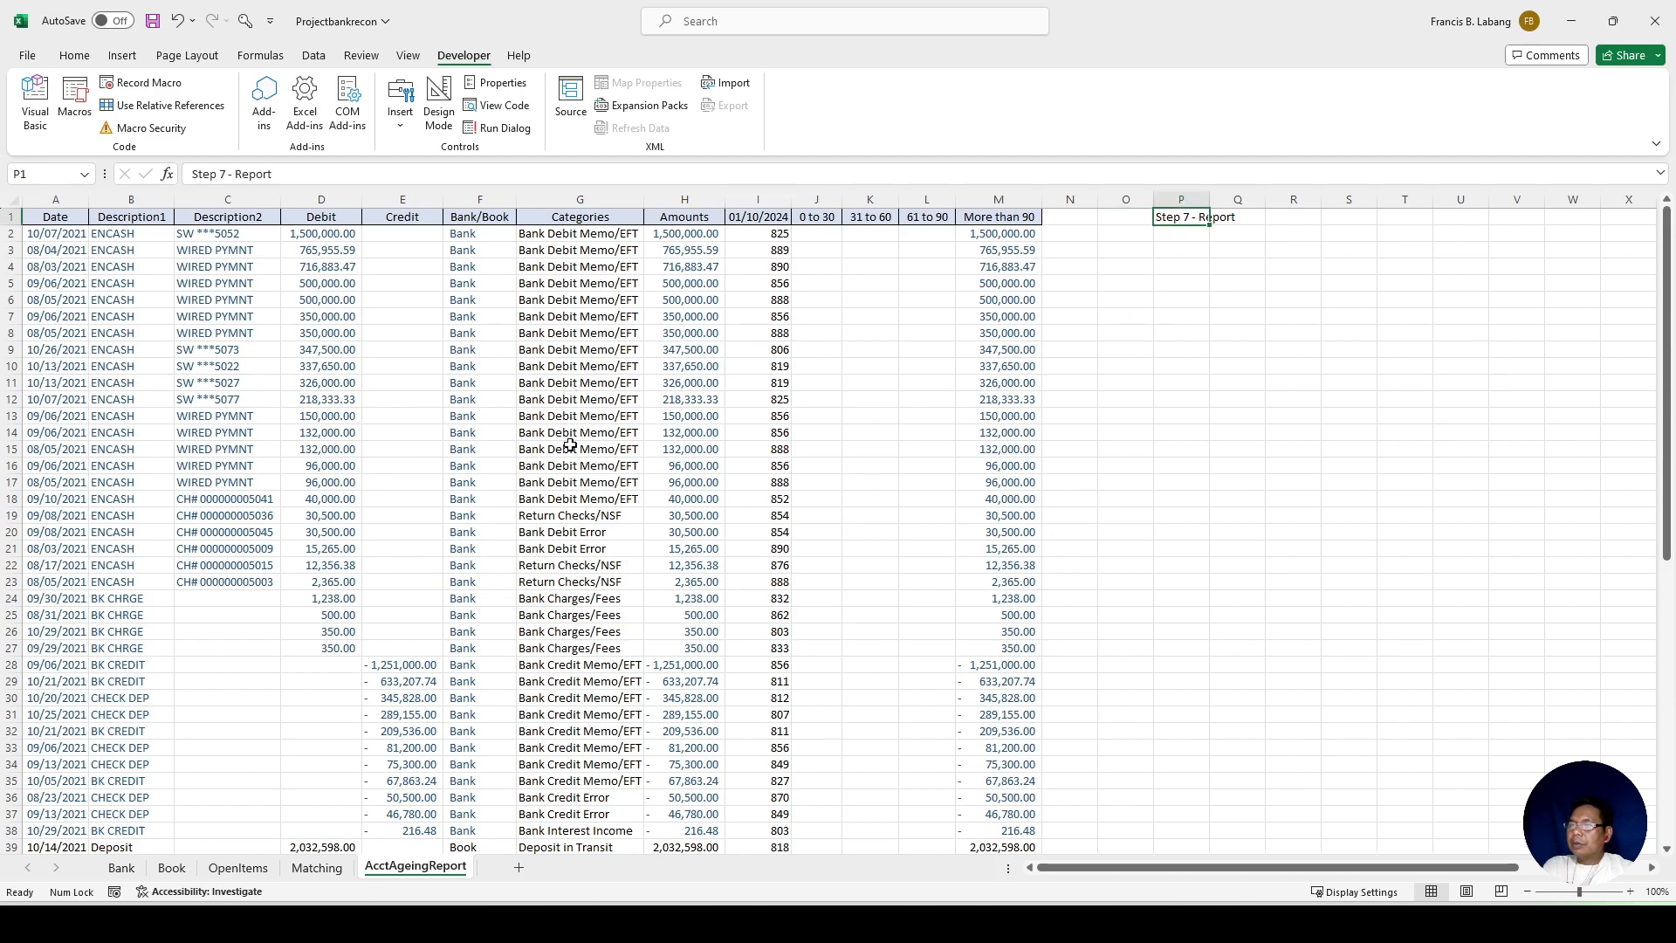
pyautogui.click(476, 128)
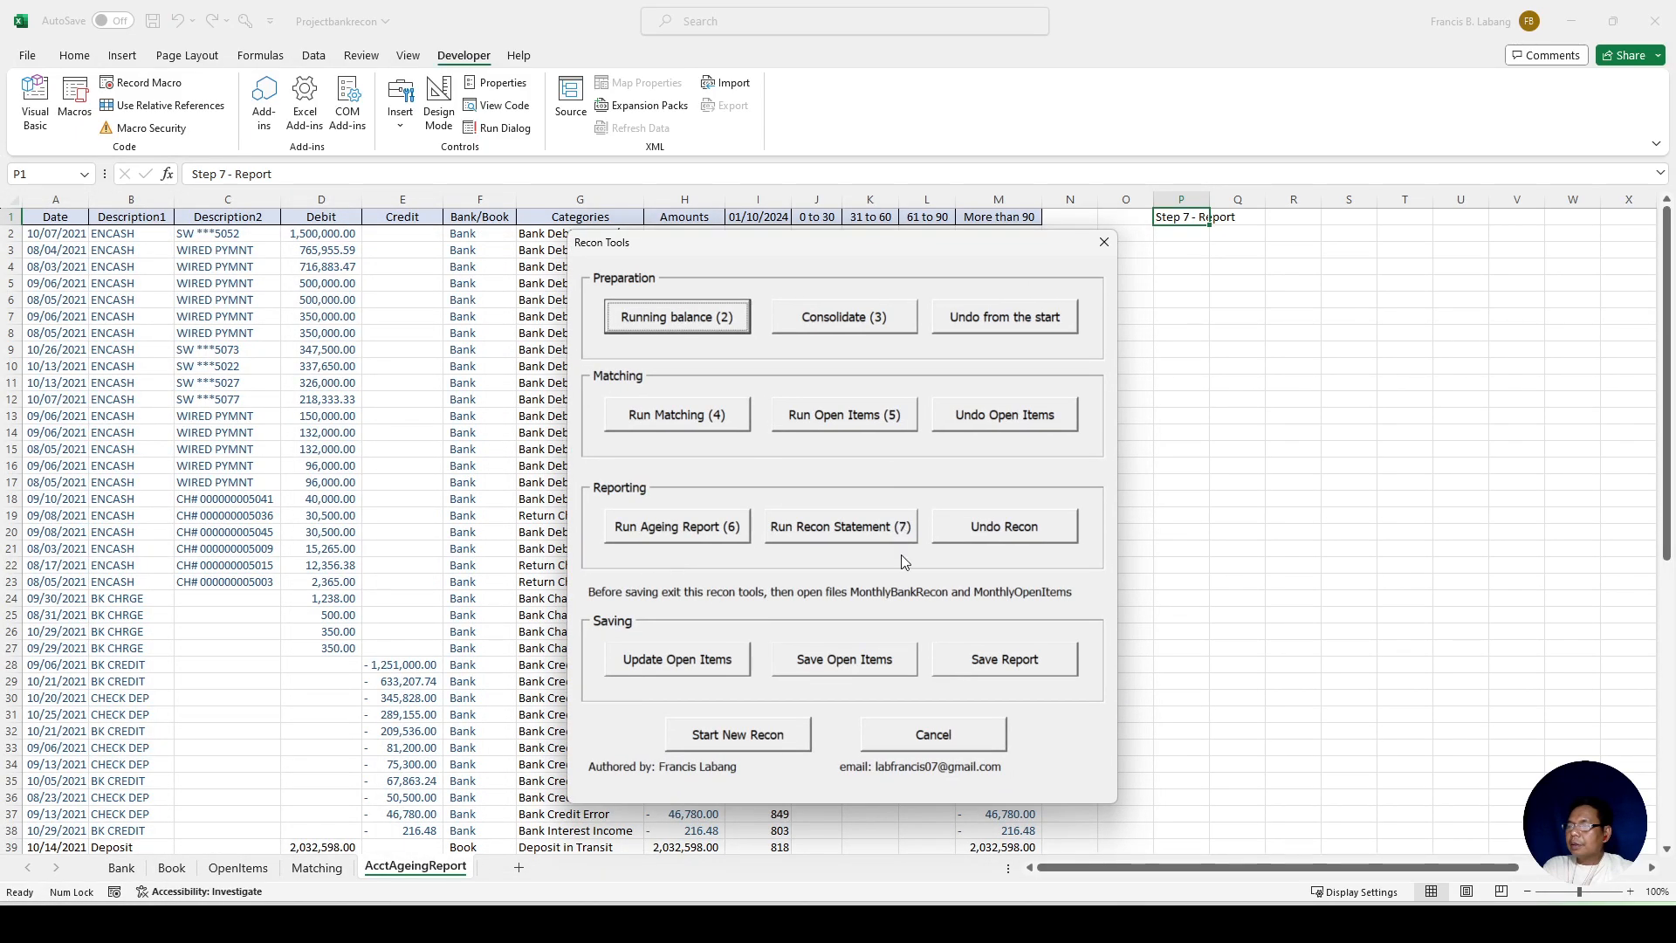
pyautogui.click(844, 536)
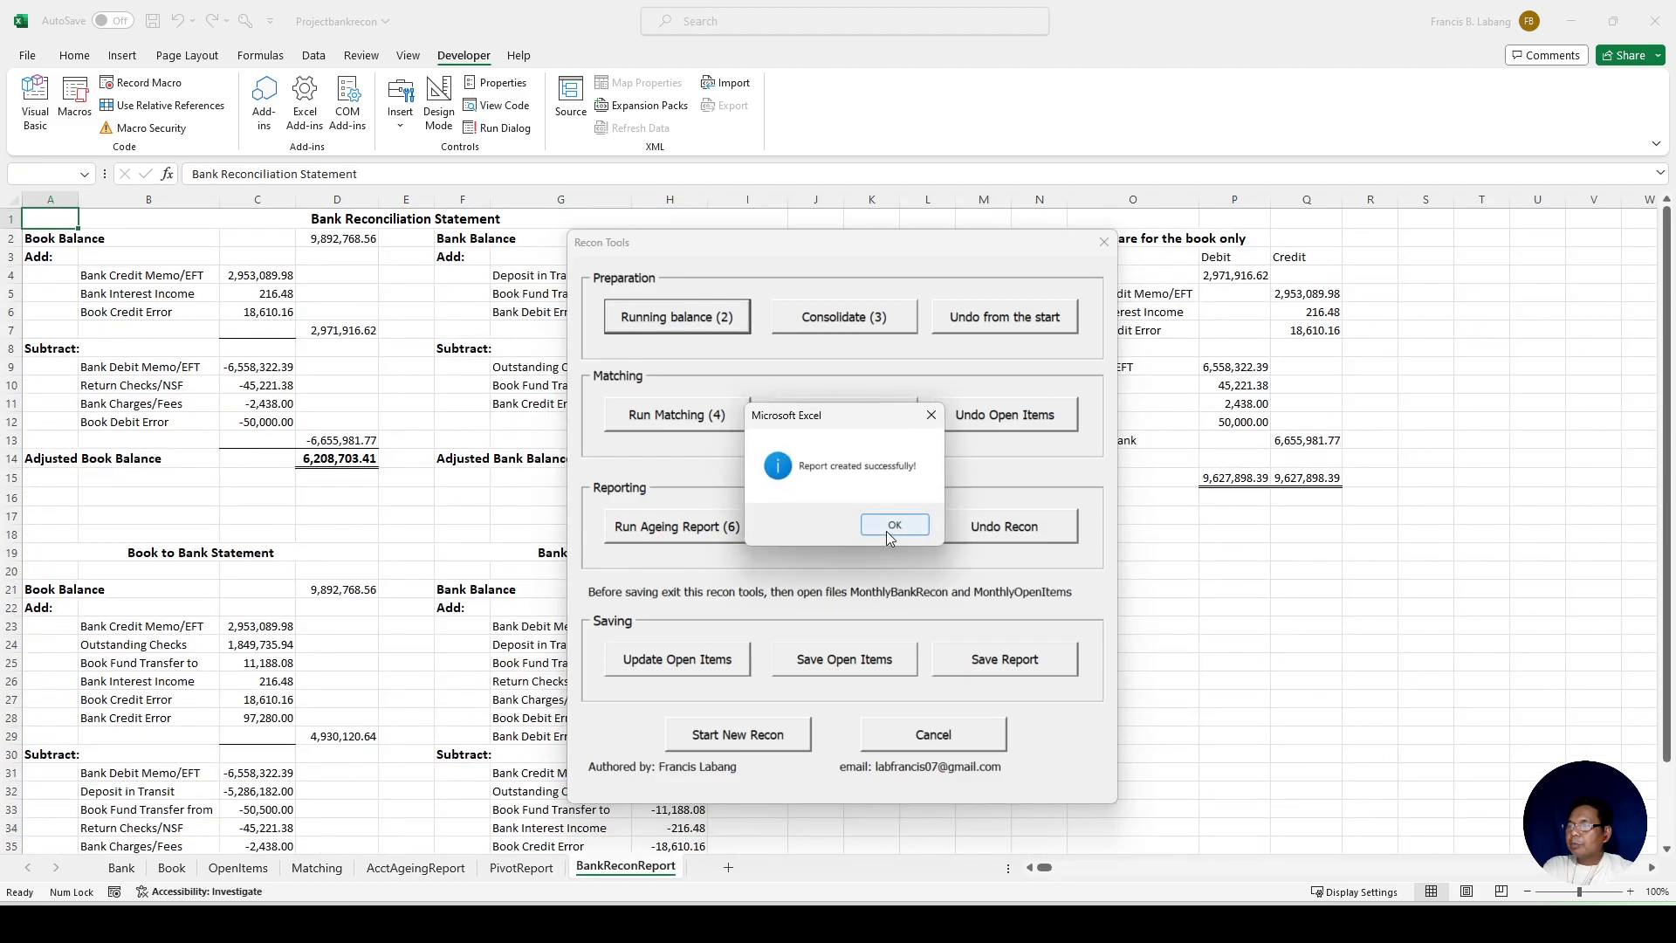
pyautogui.click(892, 527)
pyautogui.click(1103, 241)
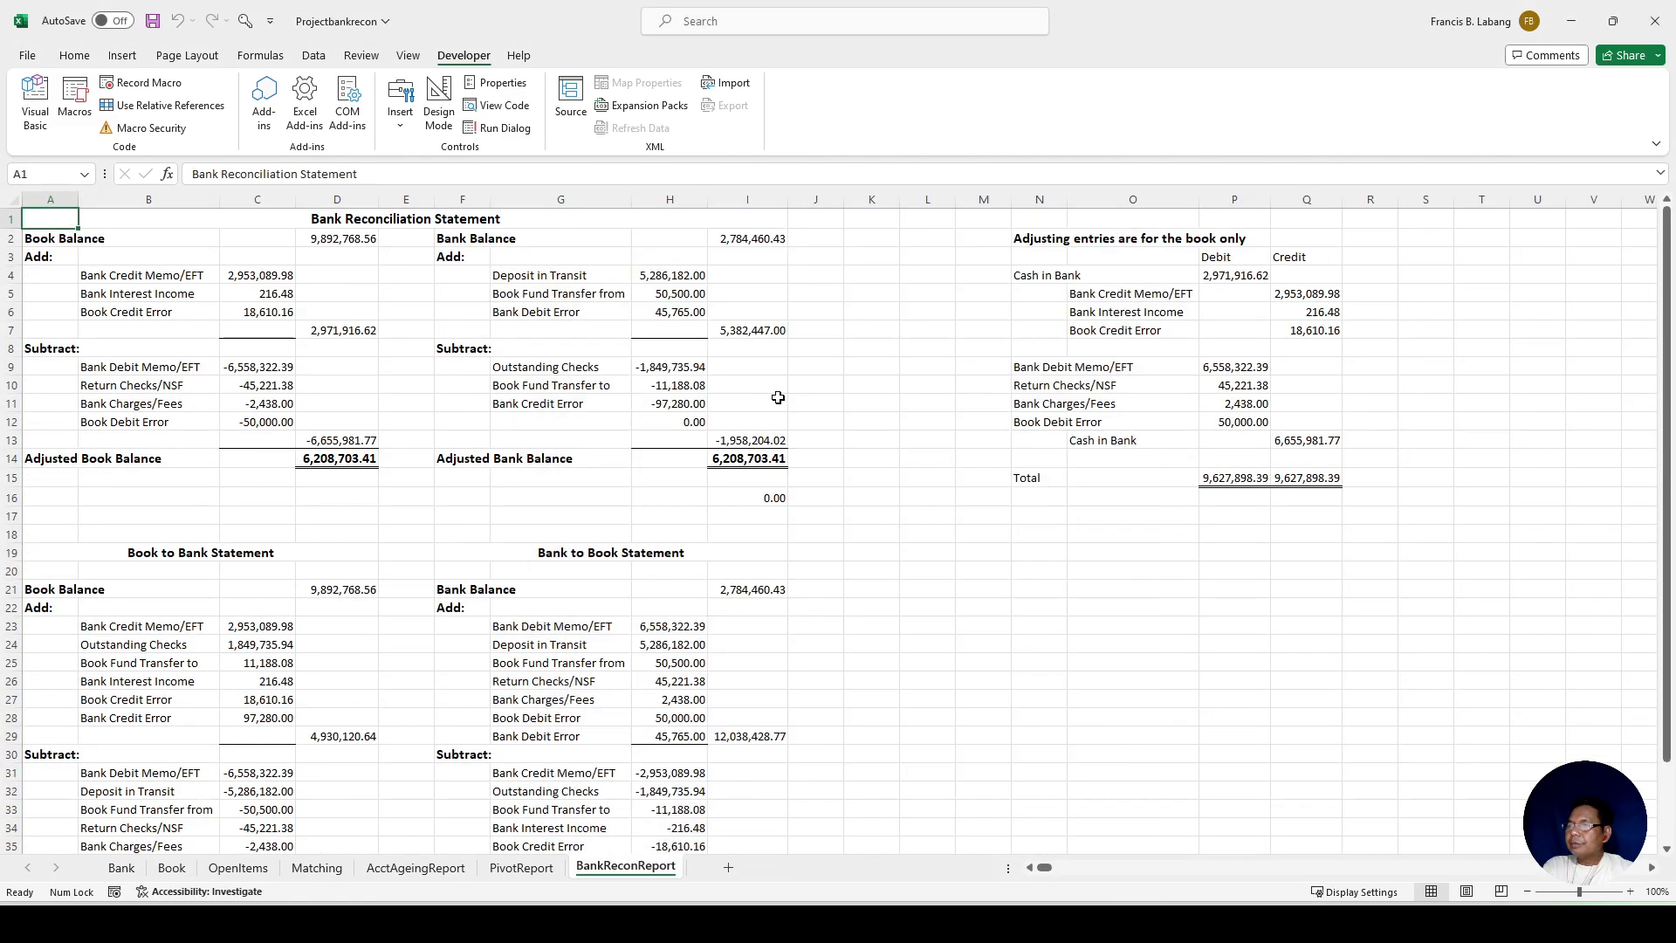
# Step: Compare the adjusted book and bank balances in the Bank Reconciliation Statement and check the difference between them
pyautogui.scroll(-4, 472, 566)
pyautogui.scroll(3, 523, 565)
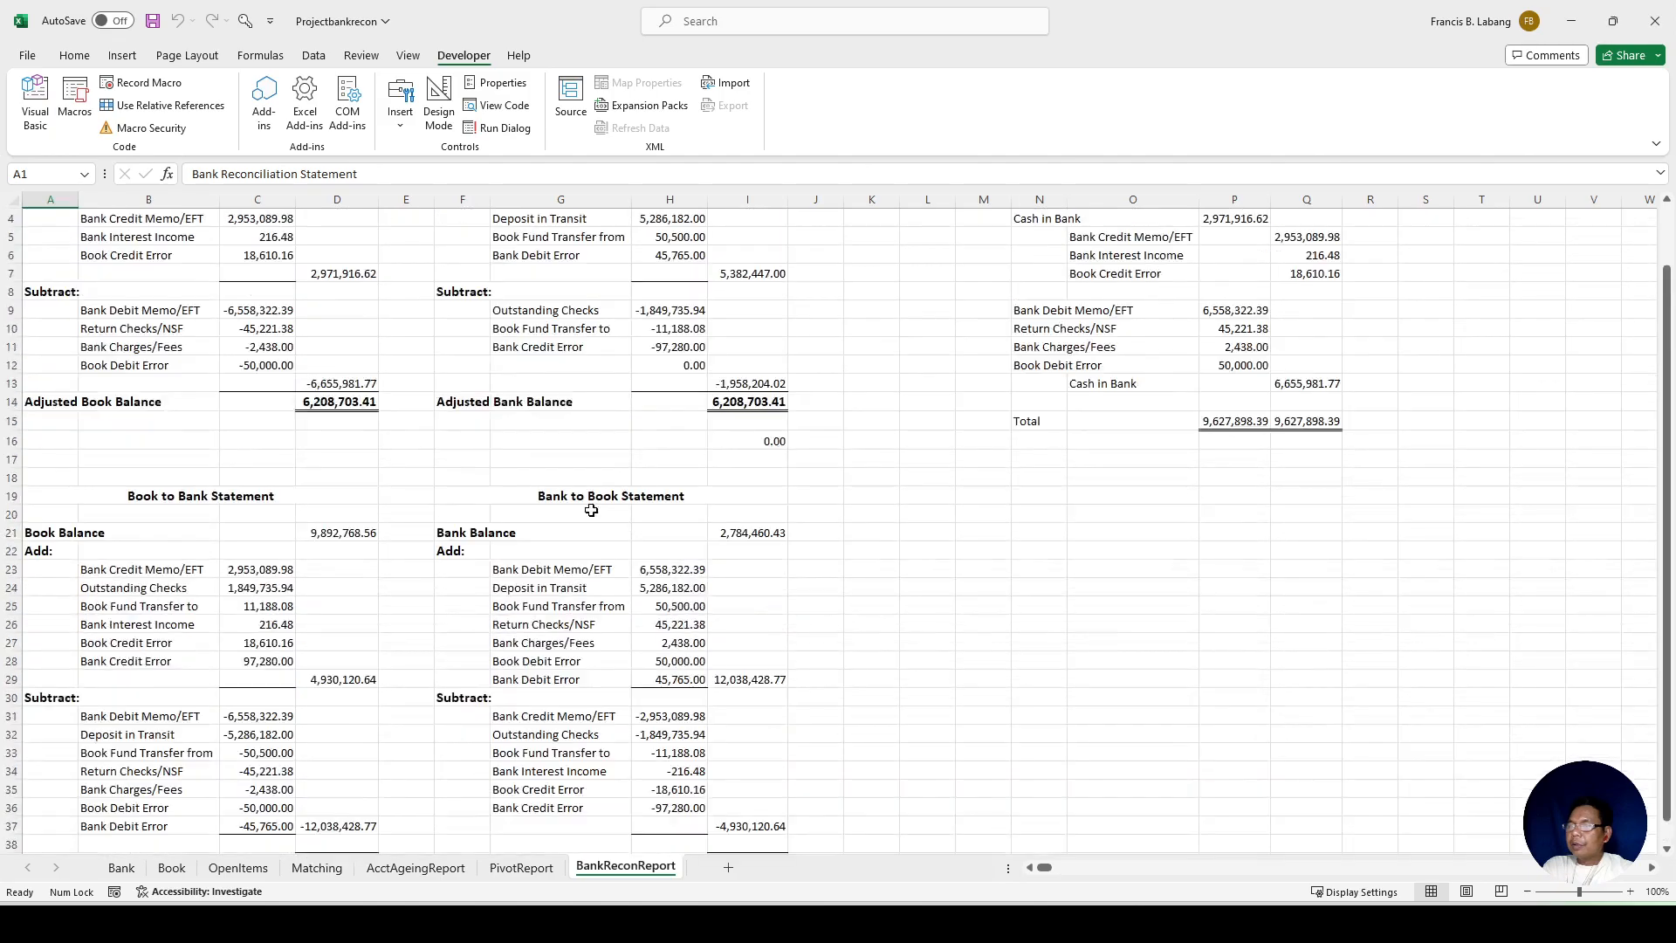
pyautogui.click(767, 441)
pyautogui.click(338, 401)
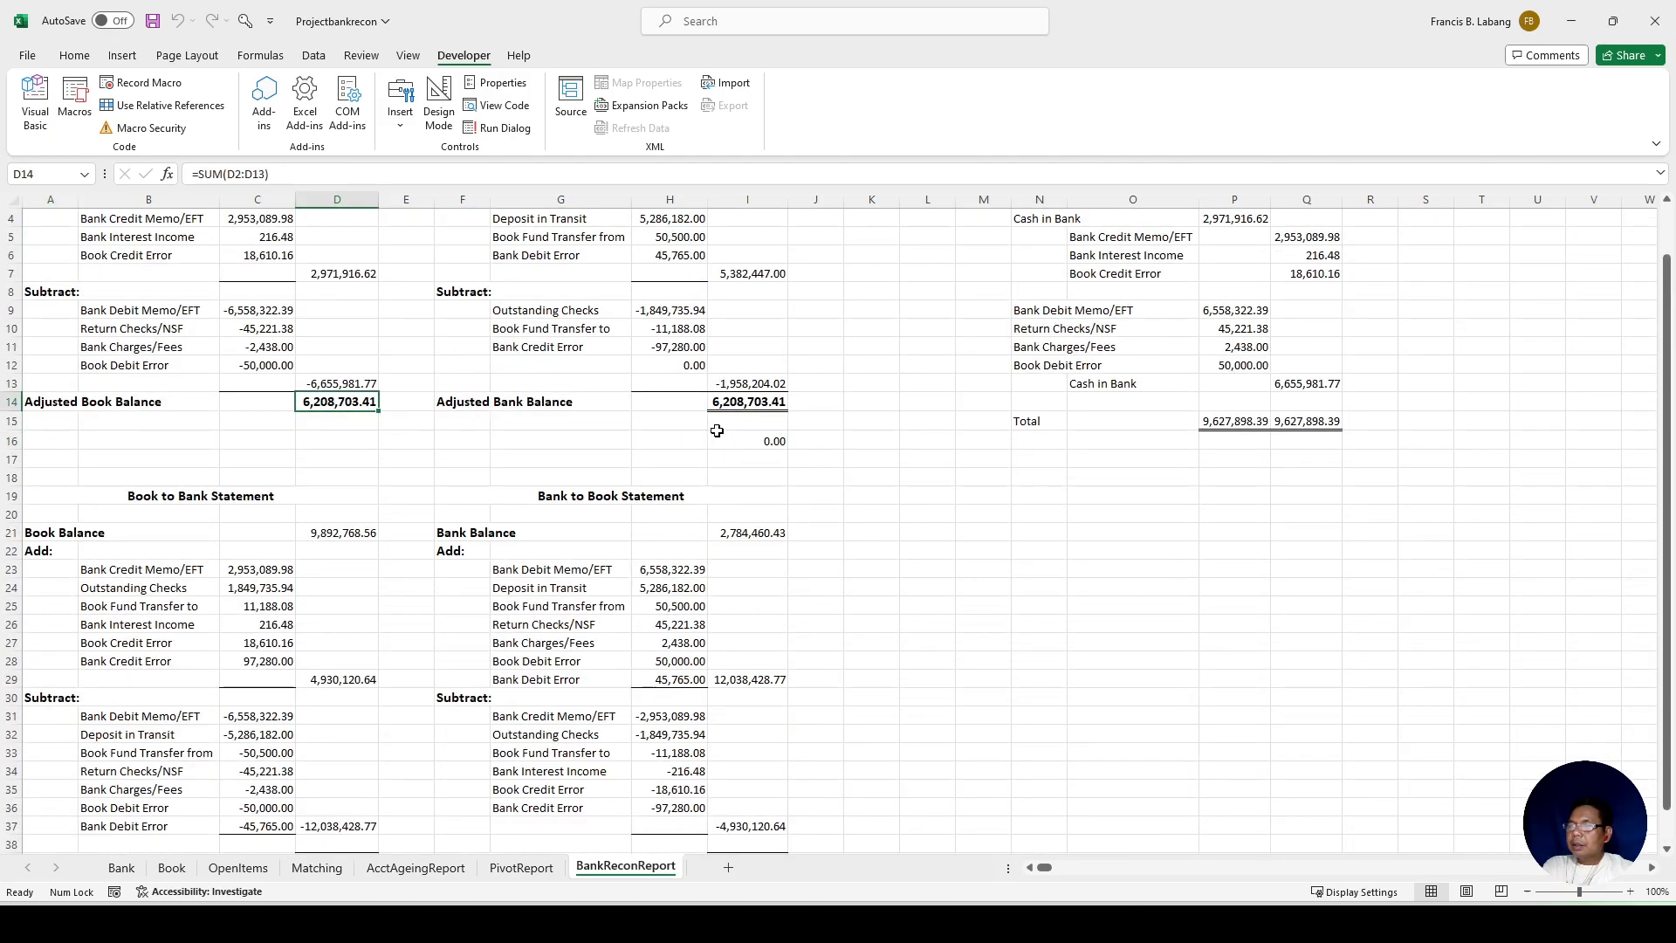
pyautogui.click(728, 407)
pyautogui.click(339, 401)
pyautogui.click(345, 529)
pyautogui.scroll(1, 321, 479)
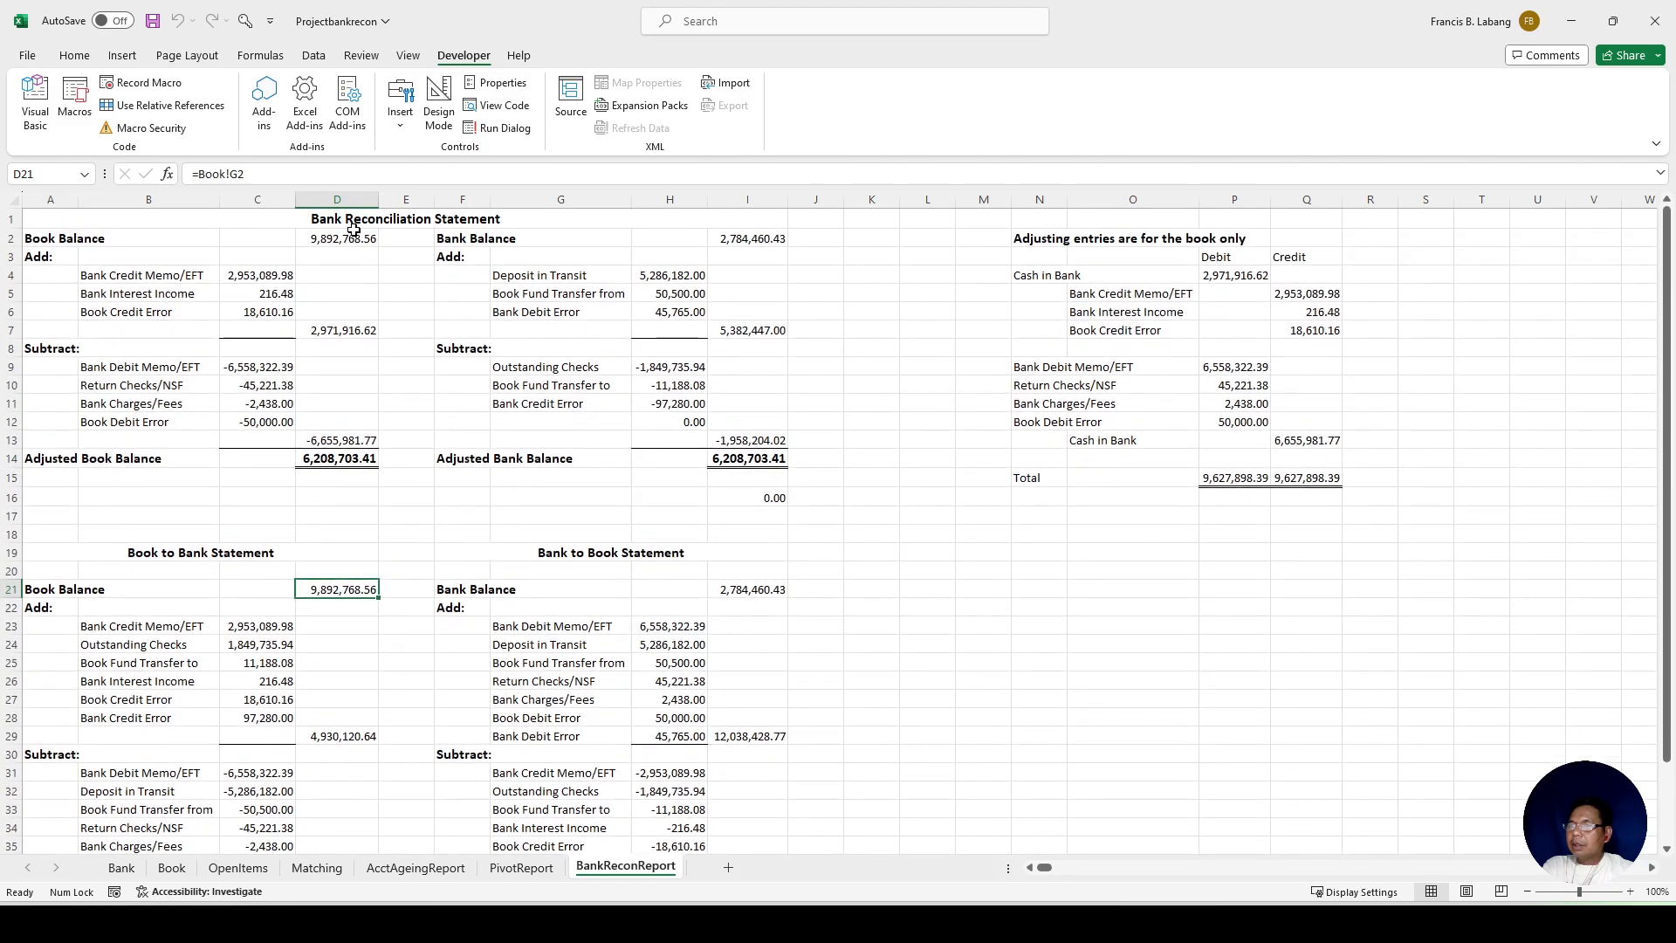
# Step: Check the starting and ending balances of the Book to Bank and Bank to Book statements against each other
pyautogui.scroll(-4, 197, 533)
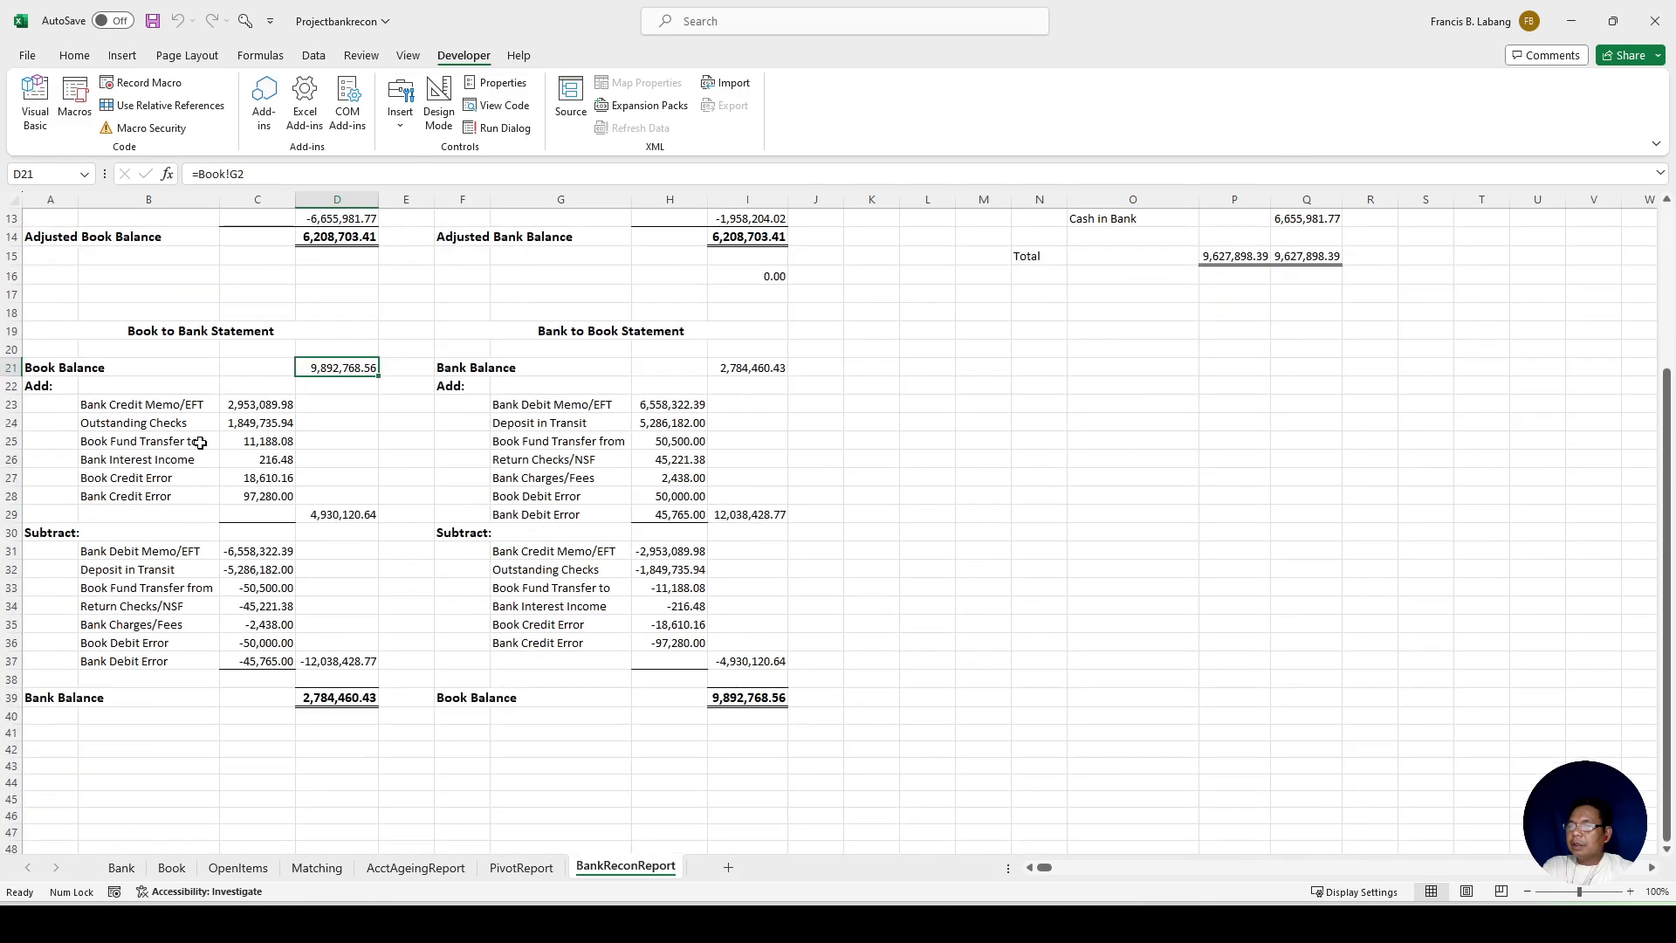
pyautogui.click(199, 331)
pyautogui.click(620, 332)
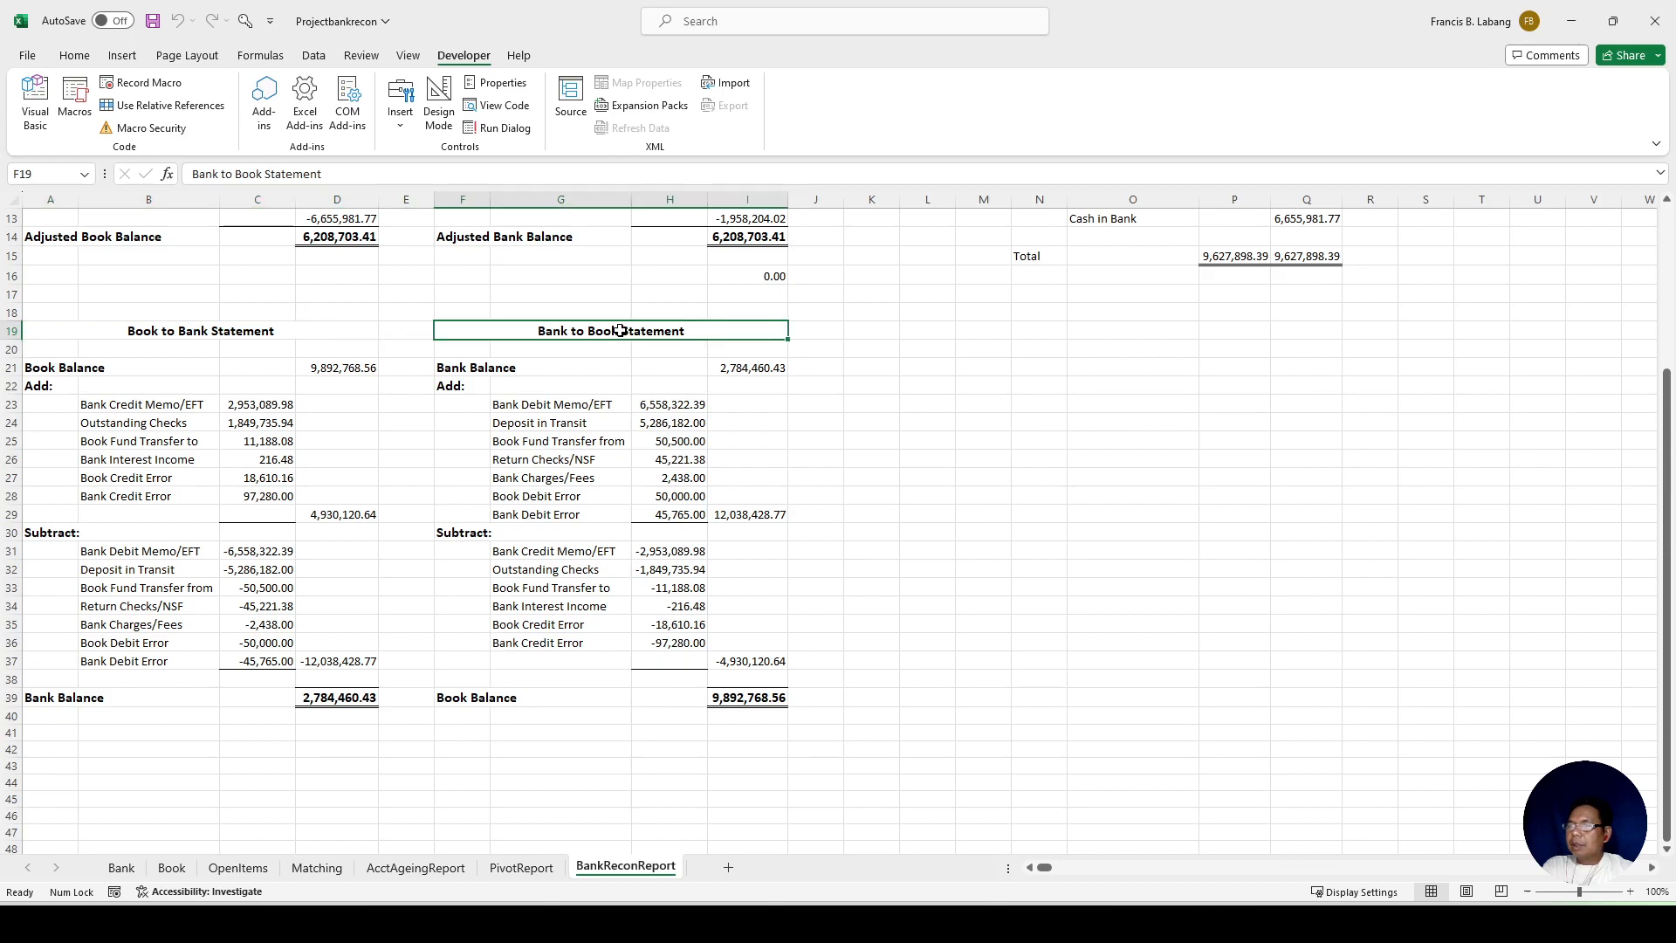
pyautogui.click(346, 366)
pyautogui.click(766, 698)
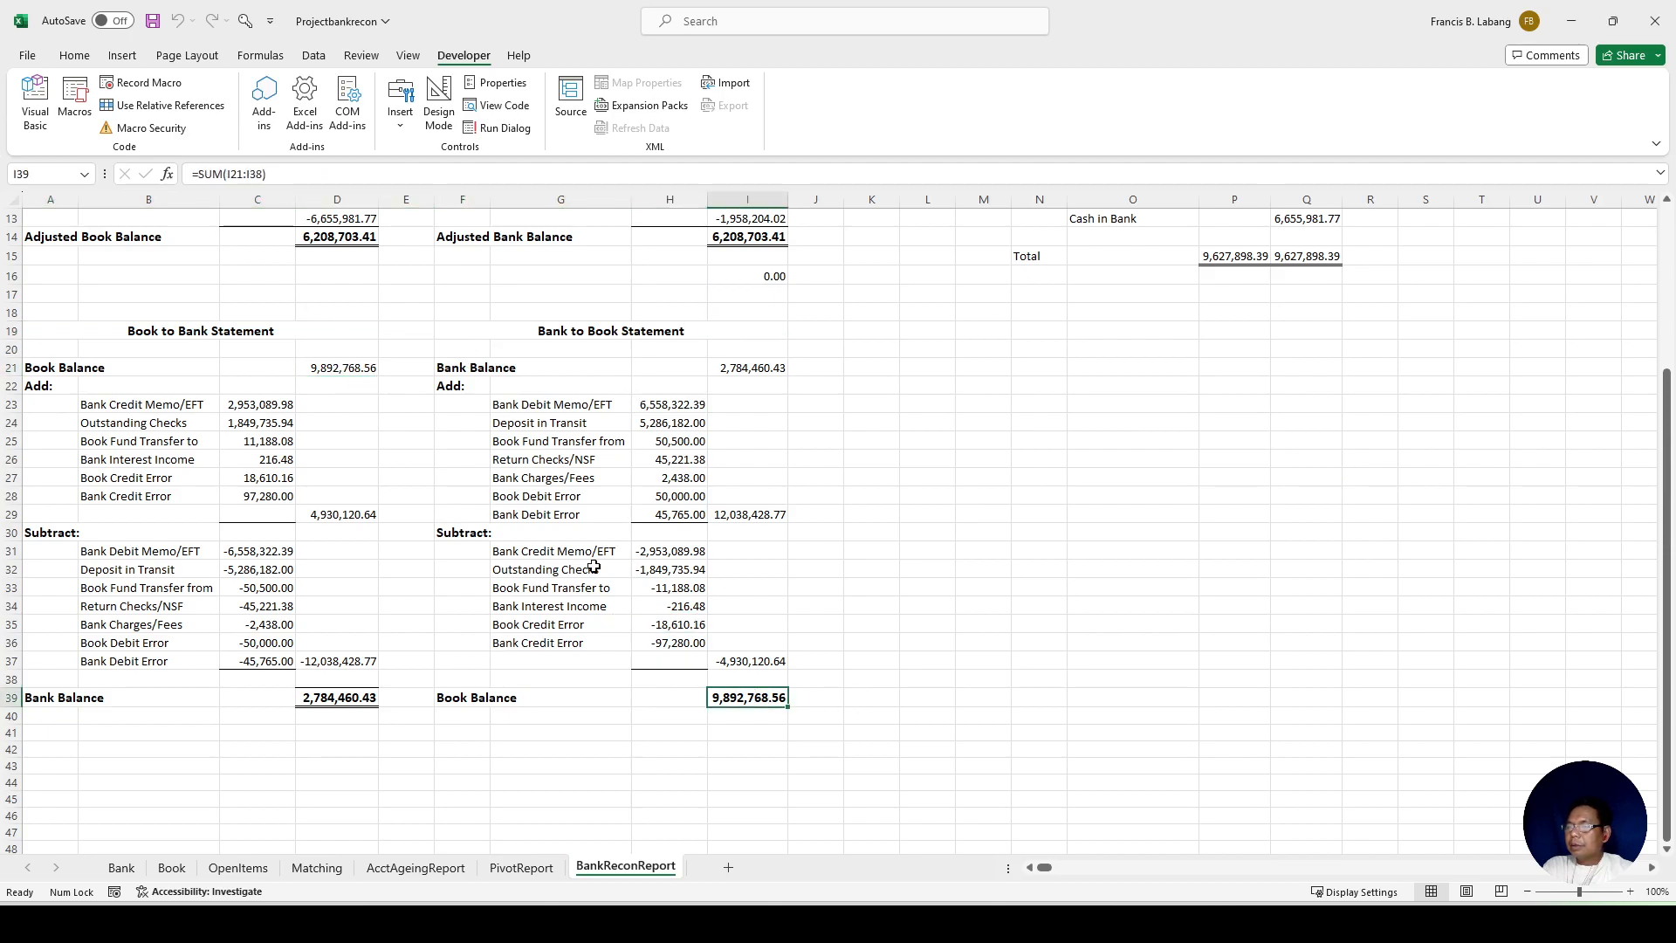
pyautogui.click(354, 367)
pyautogui.click(733, 367)
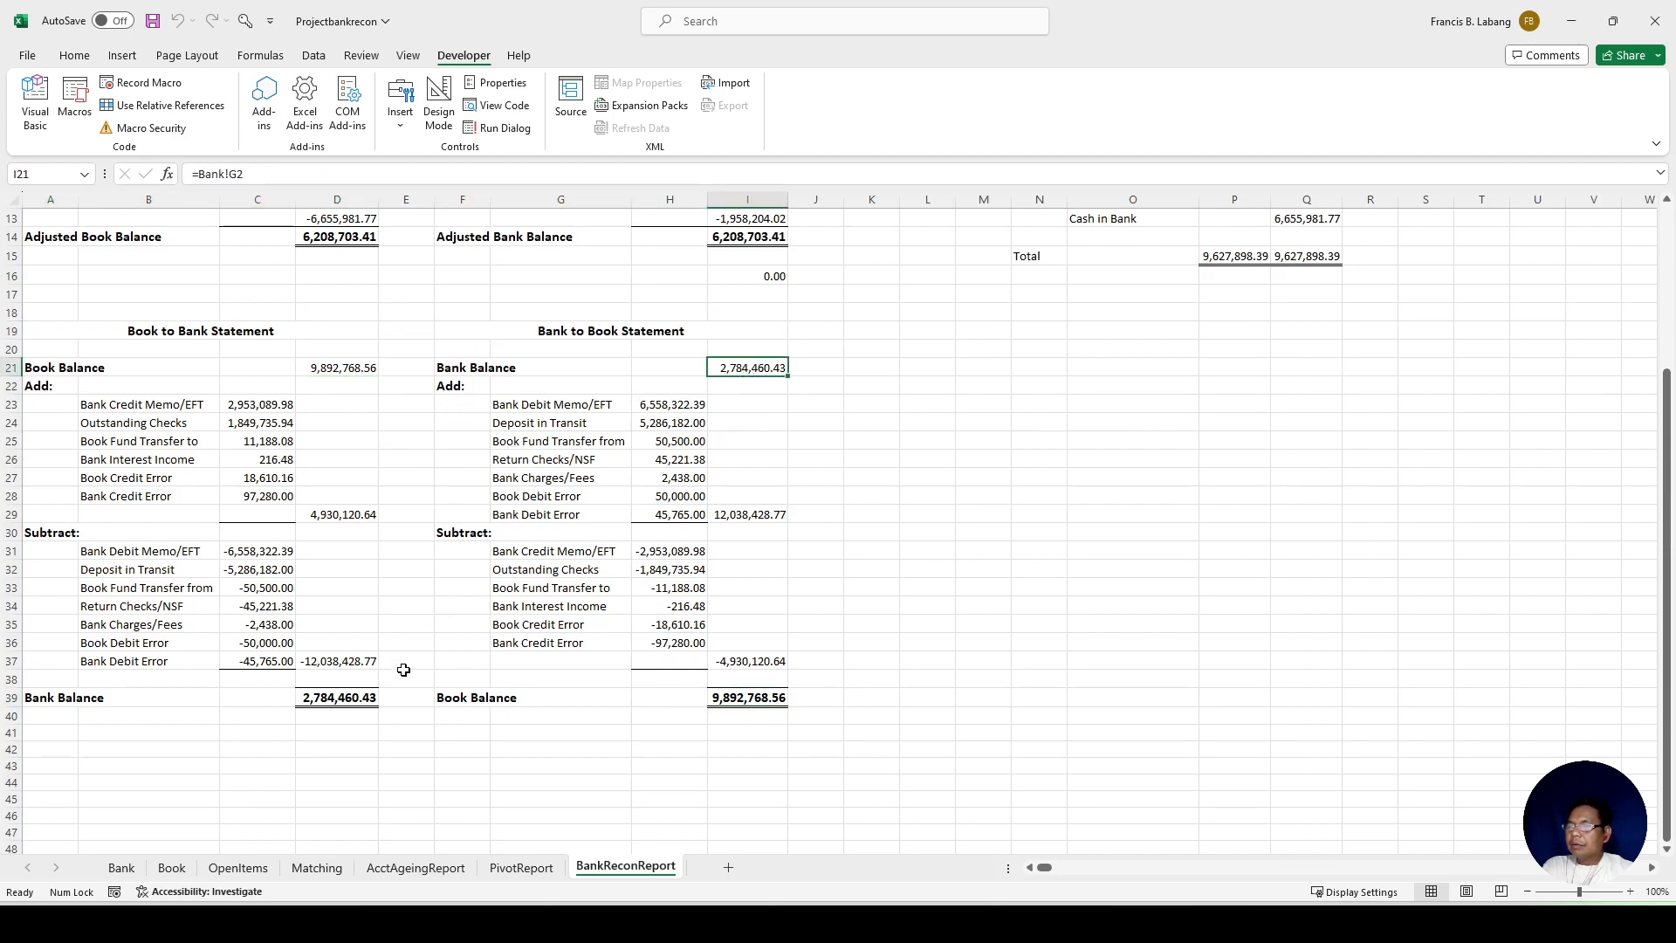
pyautogui.click(348, 701)
pyautogui.scroll(4, 1141, 654)
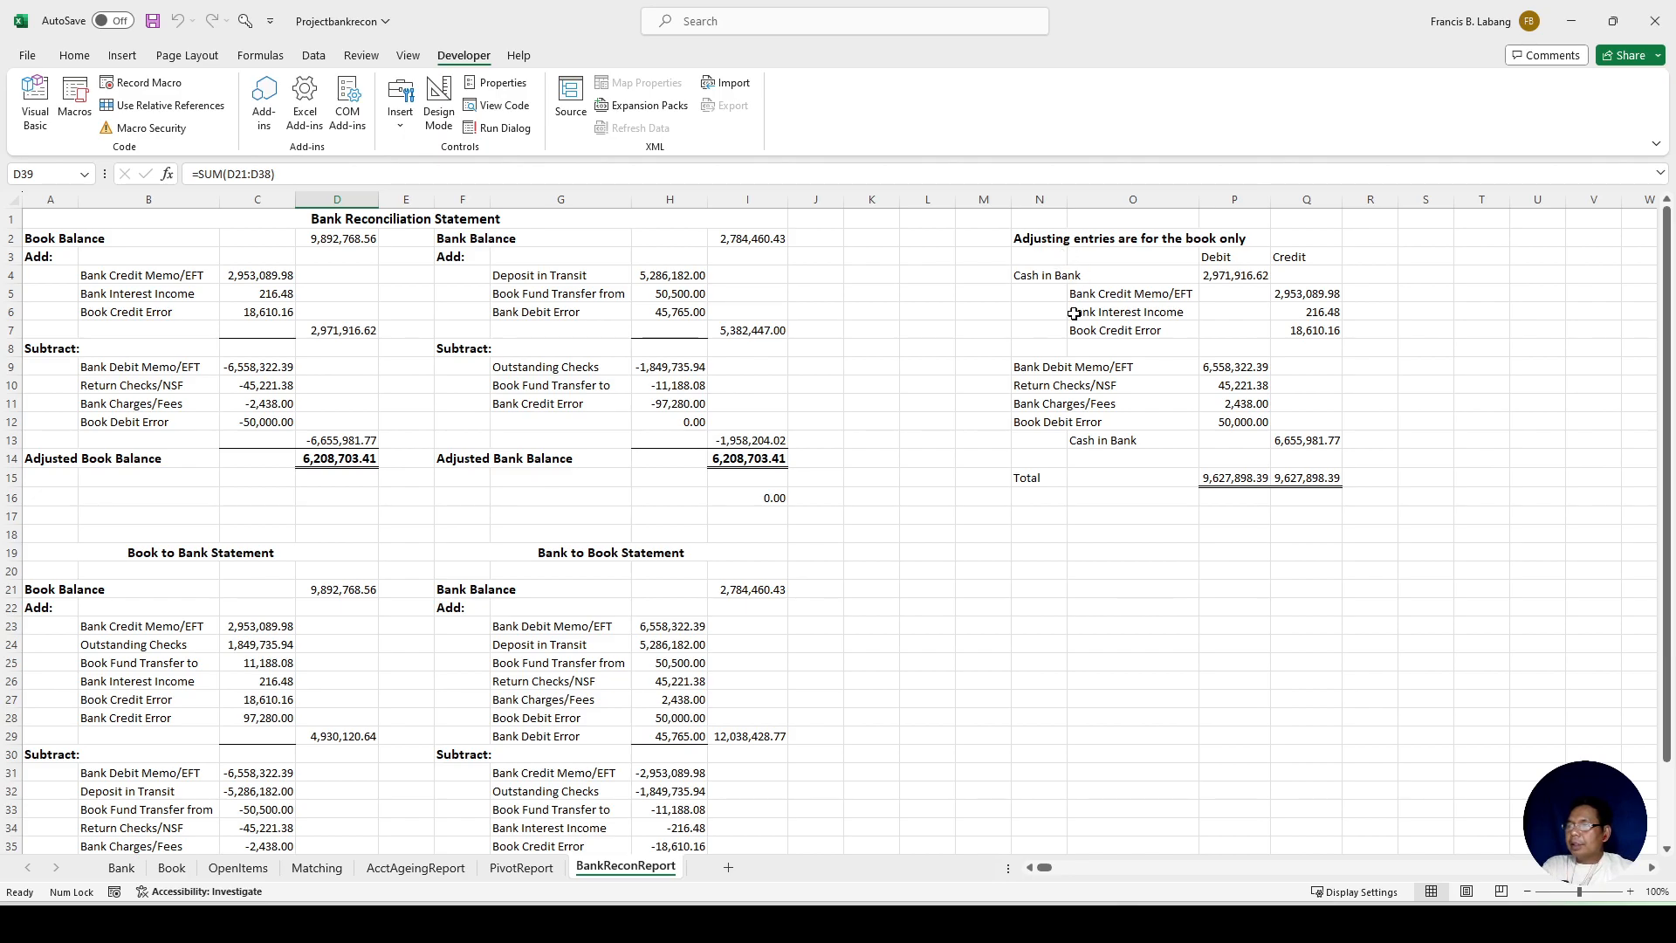
# Step: Compare the book adjusting entries with the amounts added to and subtracted from the book balance in the reconciliation statement
pyautogui.click(1046, 280)
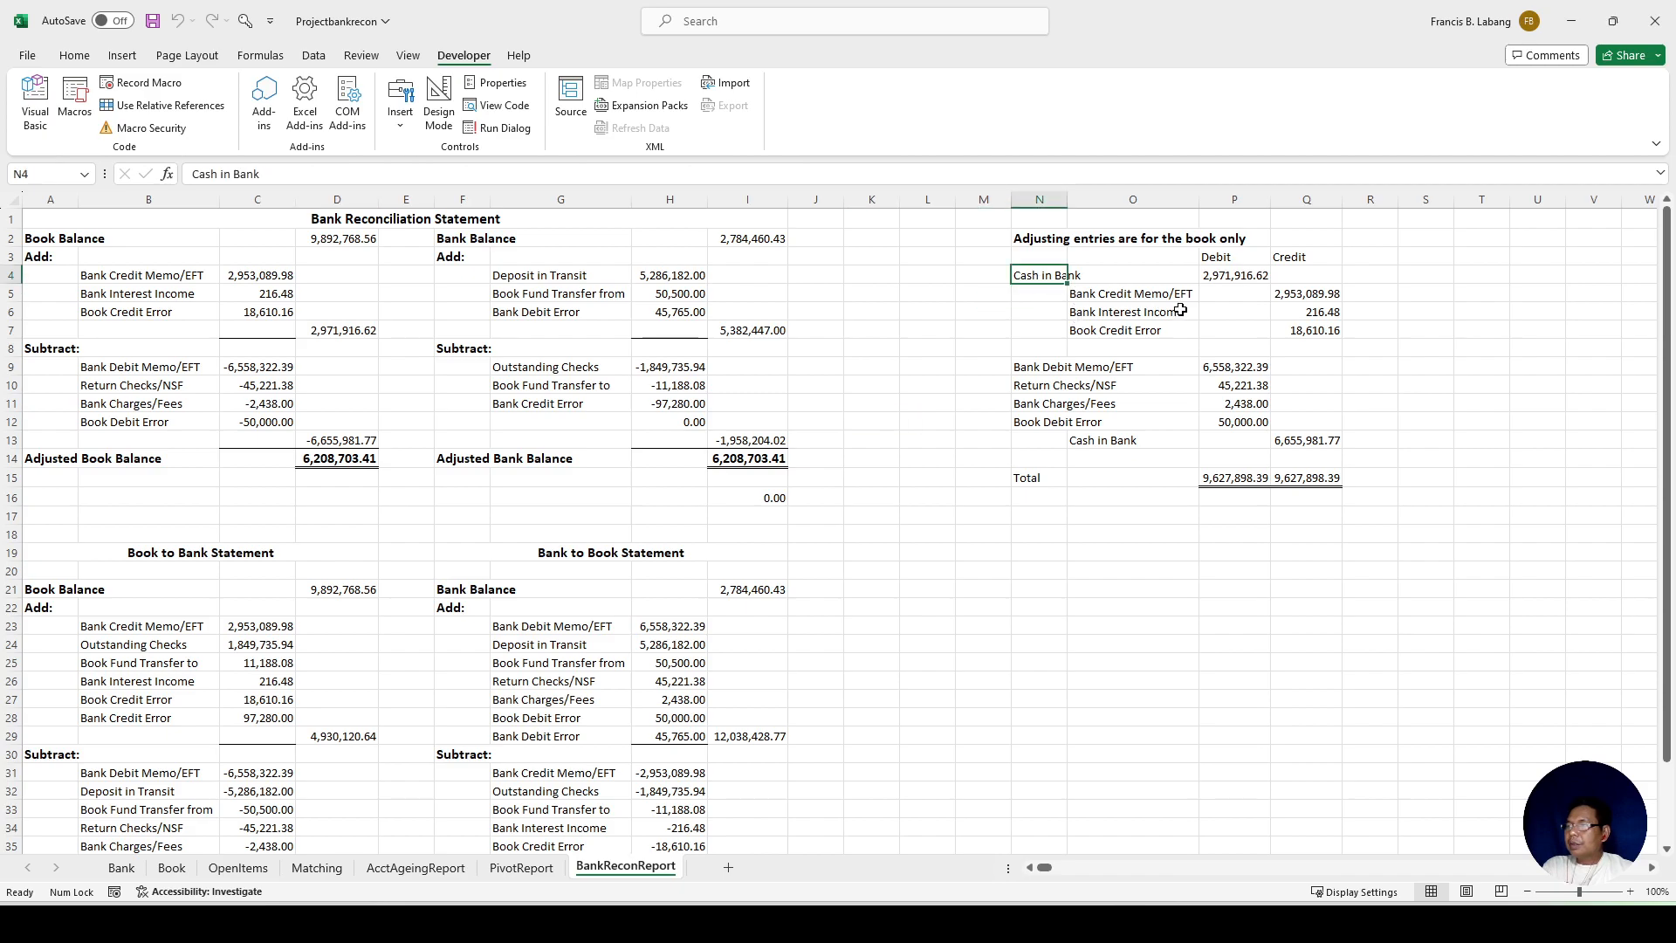
pyautogui.click(347, 328)
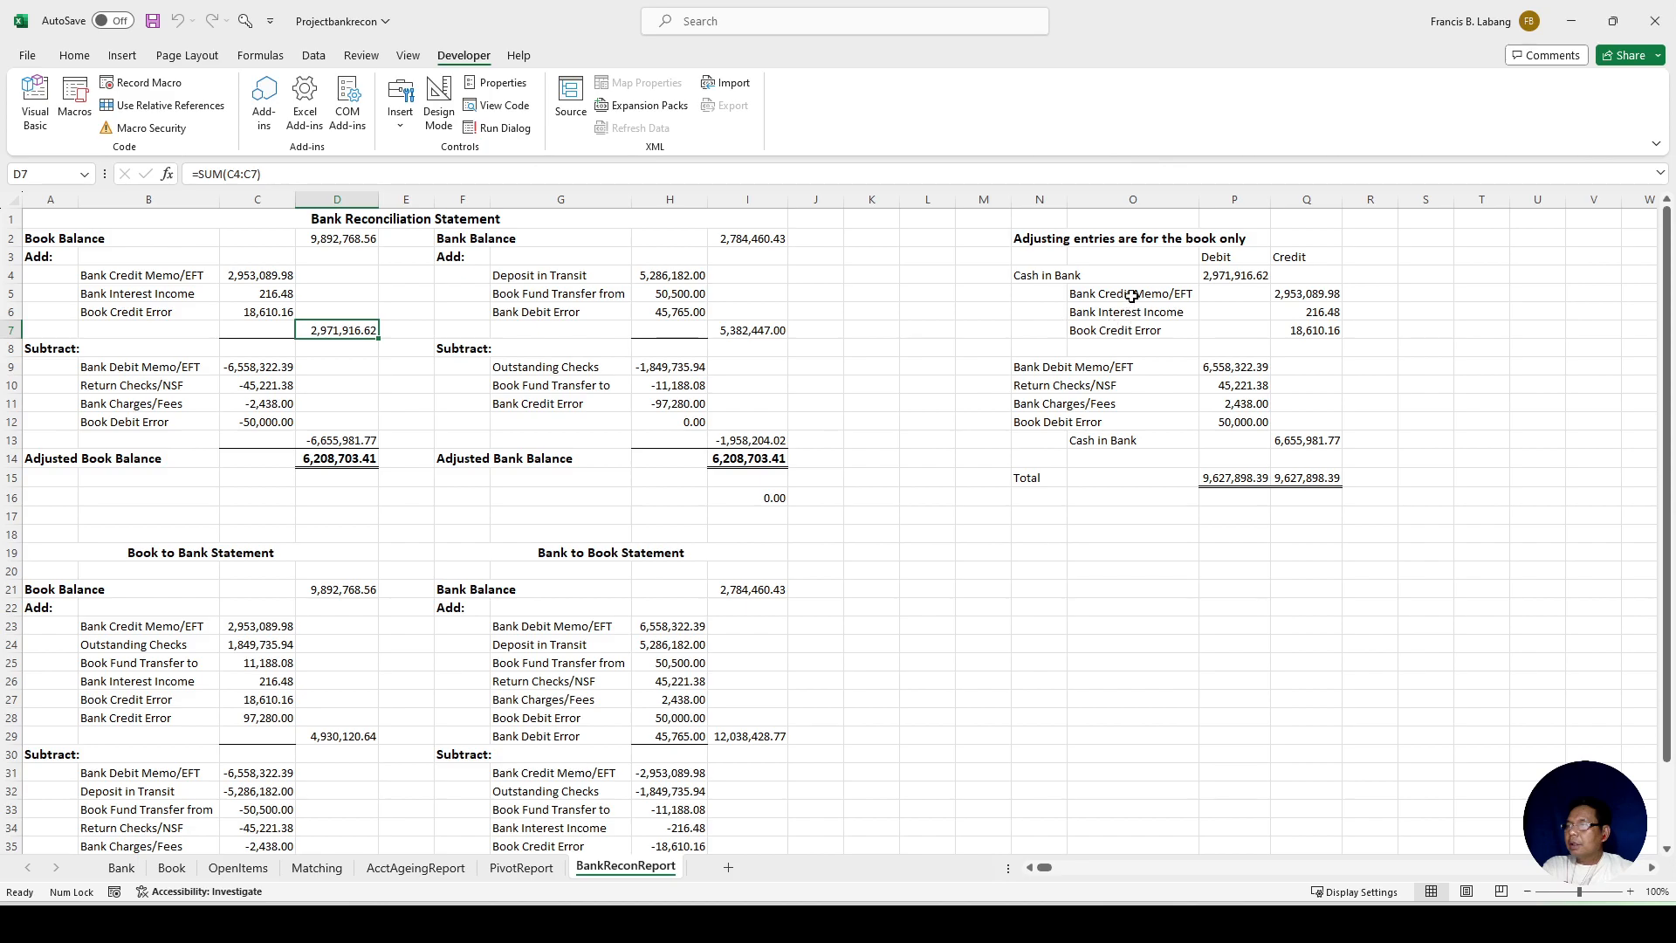
pyautogui.moveTo(1131, 297); pyautogui.dragTo(1131, 324)
pyautogui.moveTo(270, 278); pyautogui.dragTo(266, 313)
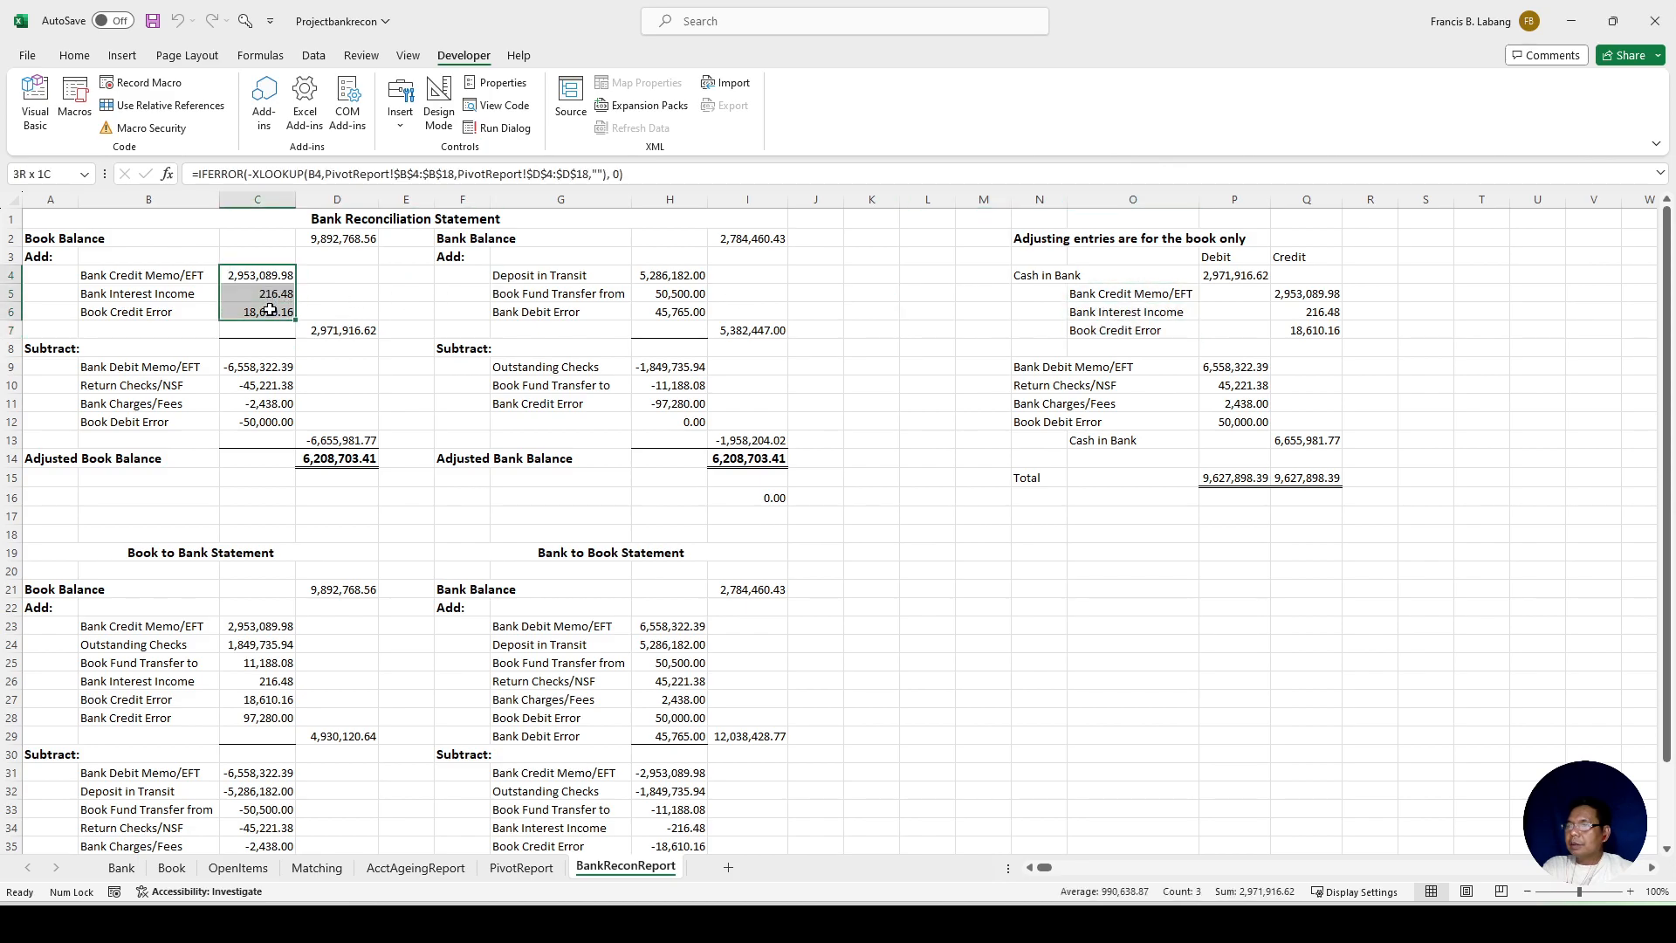
pyautogui.click(277, 368)
pyautogui.moveTo(277, 367); pyautogui.dragTo(270, 423)
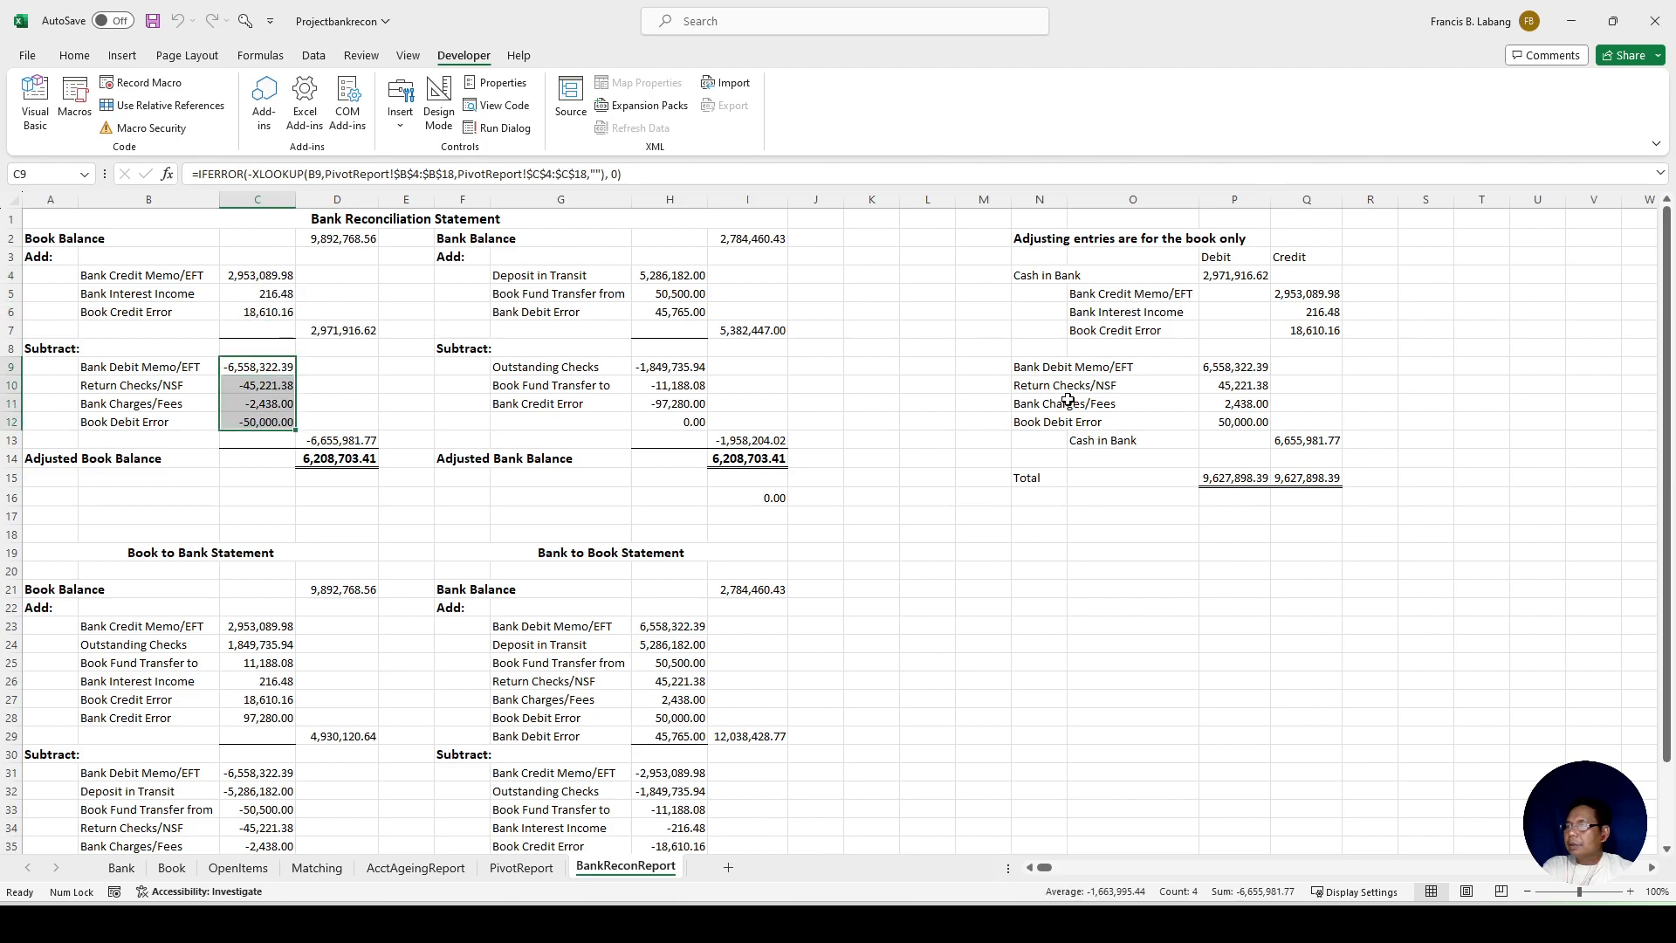
pyautogui.moveTo(1070, 375); pyautogui.dragTo(1111, 422)
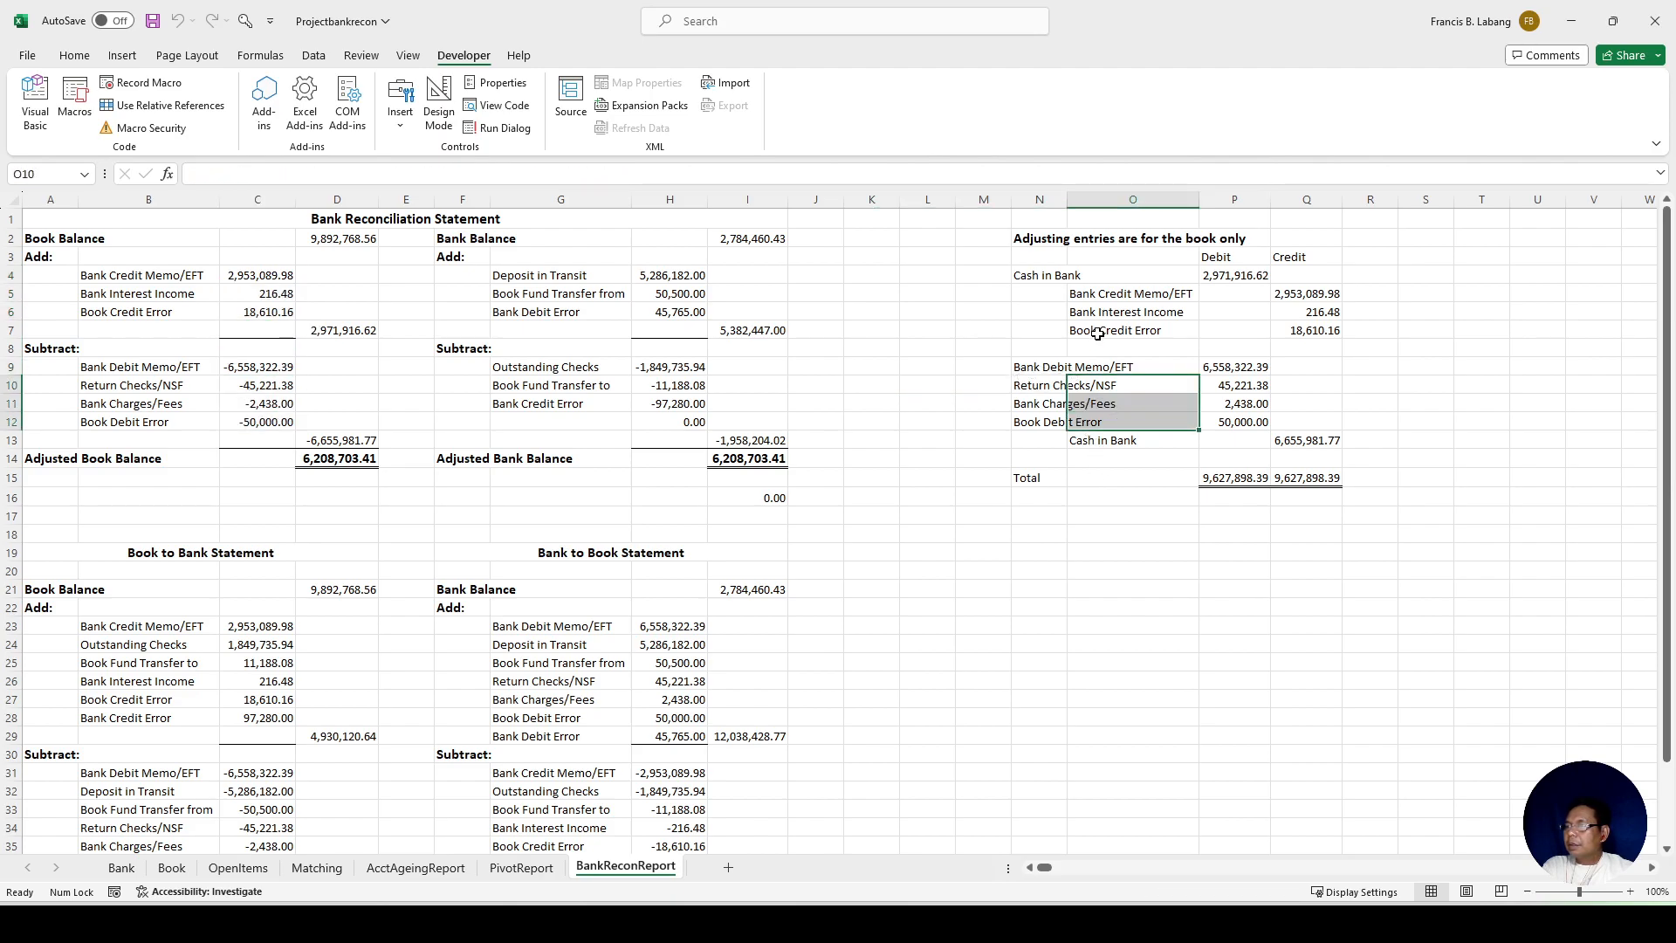
pyautogui.moveTo(1041, 373); pyautogui.dragTo(1248, 423)
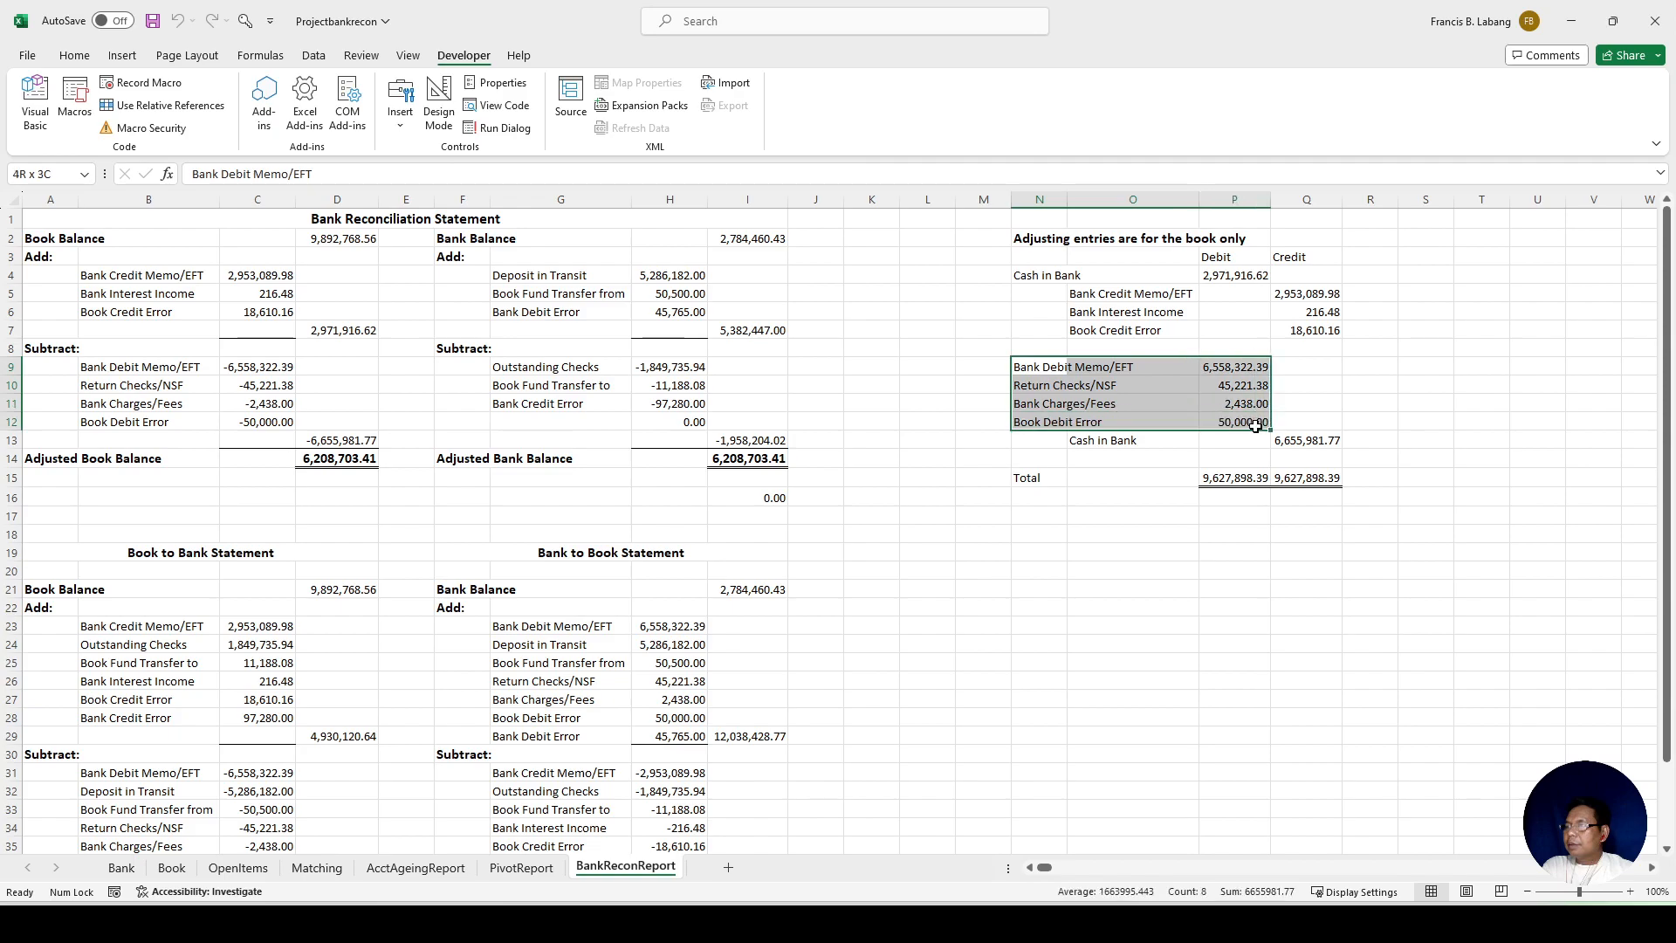
pyautogui.click(1159, 452)
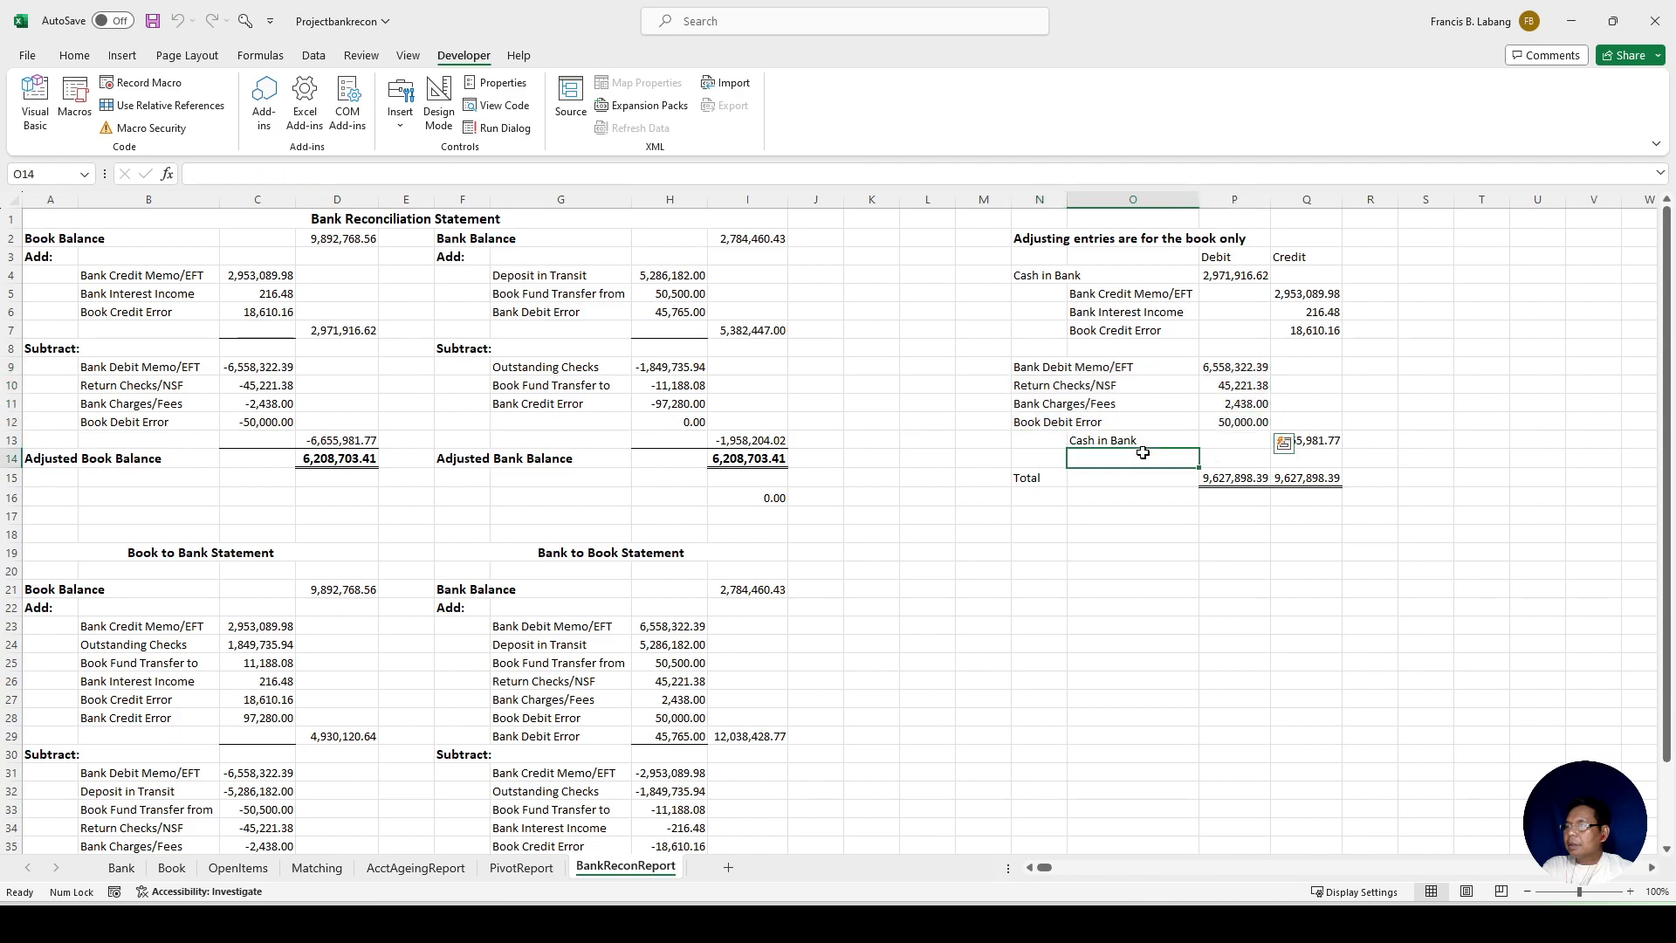
pyautogui.click(1331, 446)
pyautogui.click(983, 589)
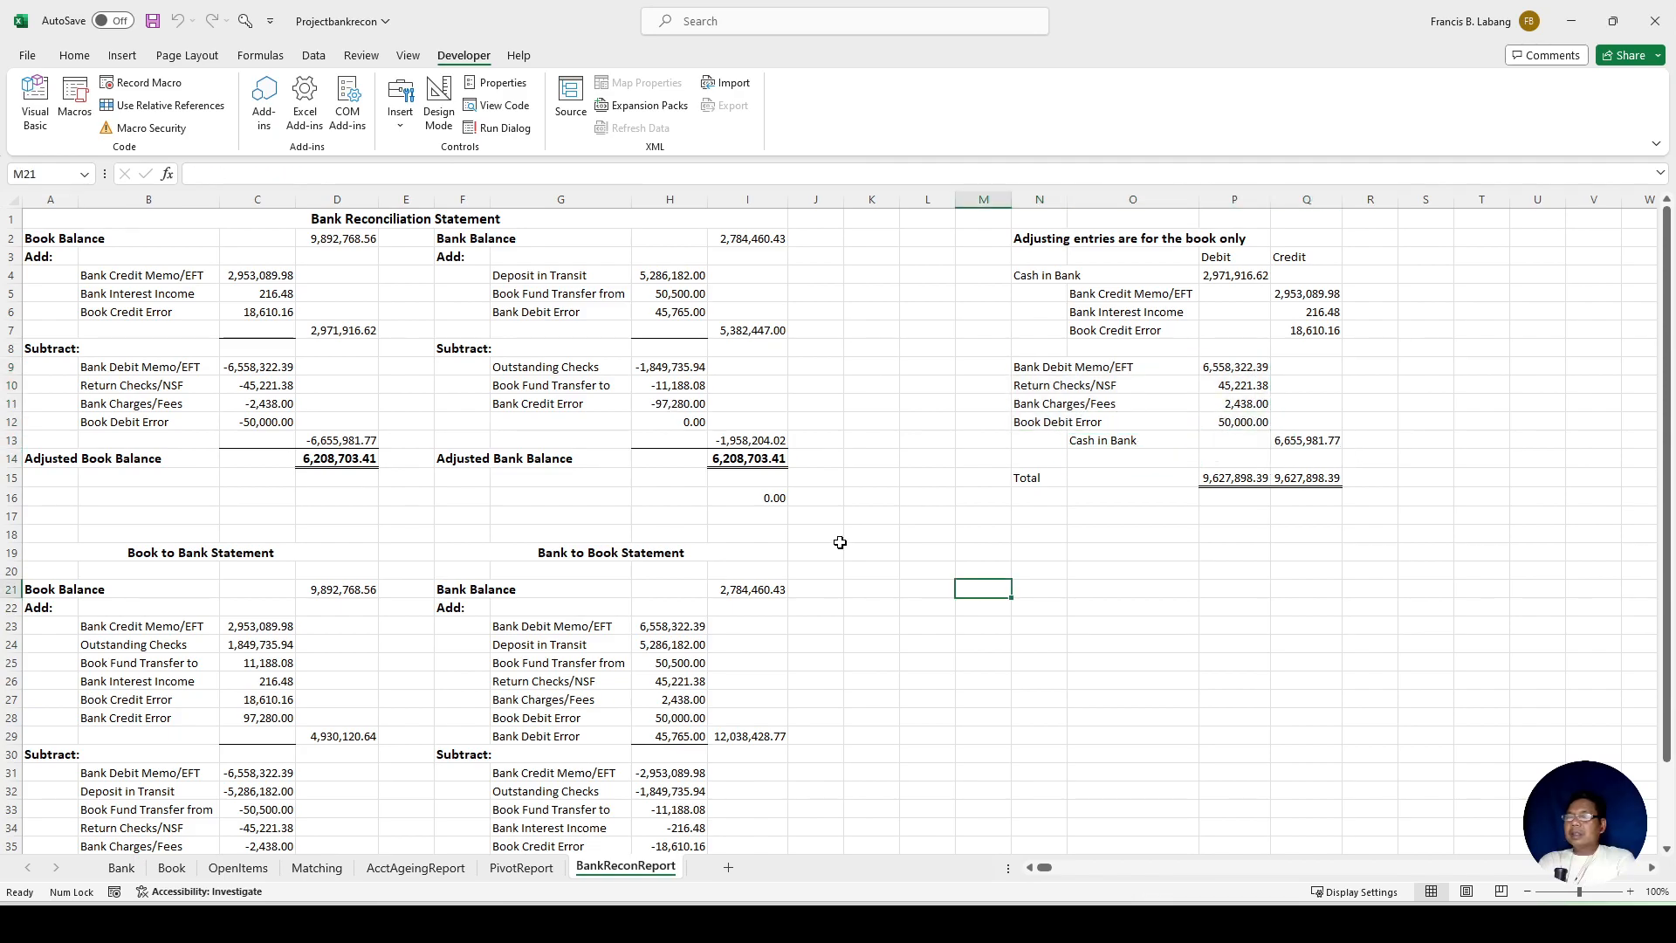